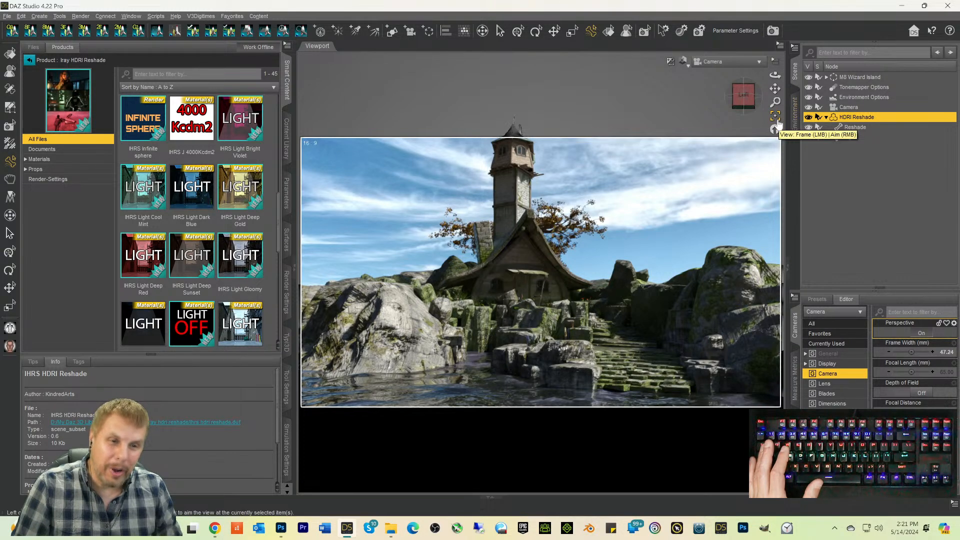
Step: Examine the HDRI Reshade prop in the Perspective View with the Iray preview switched to a textured display
{"action": "left_click", "coordinate": [727, 65]}
{"action": "left_click", "coordinate": [723, 67]}
{"action": "left_click_drag", "start_coordinate": [746, 103], "coordinate": [748, 125]}
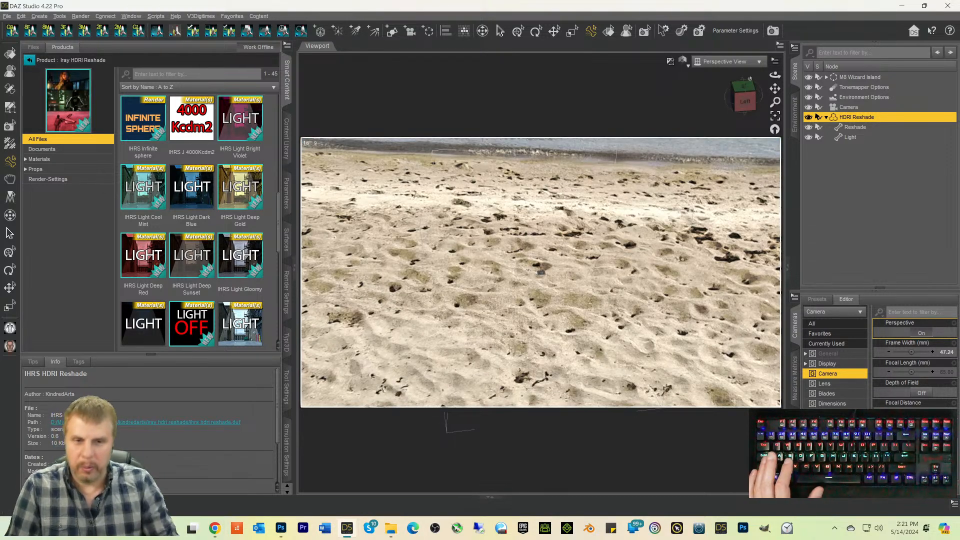
{"action": "key", "text": "ctrl+9"}
{"action": "mouse_move", "coordinate": [740, 107]}
{"action": "left_mouse_down"}
{"action": "mouse_move", "coordinate": [744, 137]}
{"action": "mouse_move", "coordinate": [742, 95]}
{"action": "mouse_move", "coordinate": [747, 120]}
{"action": "mouse_move", "coordinate": [736, 106]}
{"action": "left_mouse_up"}
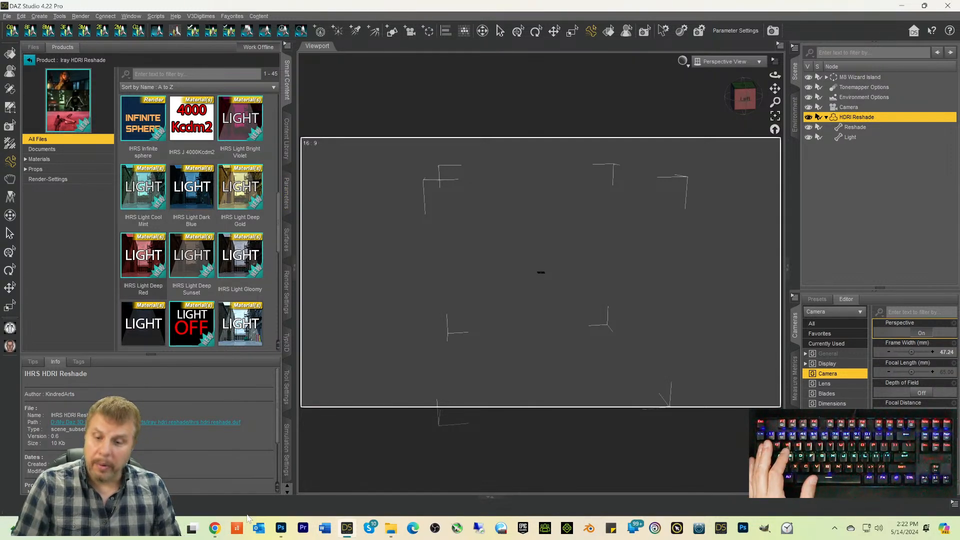
Step: Switch to Photoshop and examine the sky, tree, tower and rock edges in the Wizard House-Canvas2-Depth.exr depth map
{"action": "left_click", "coordinate": [282, 528]}
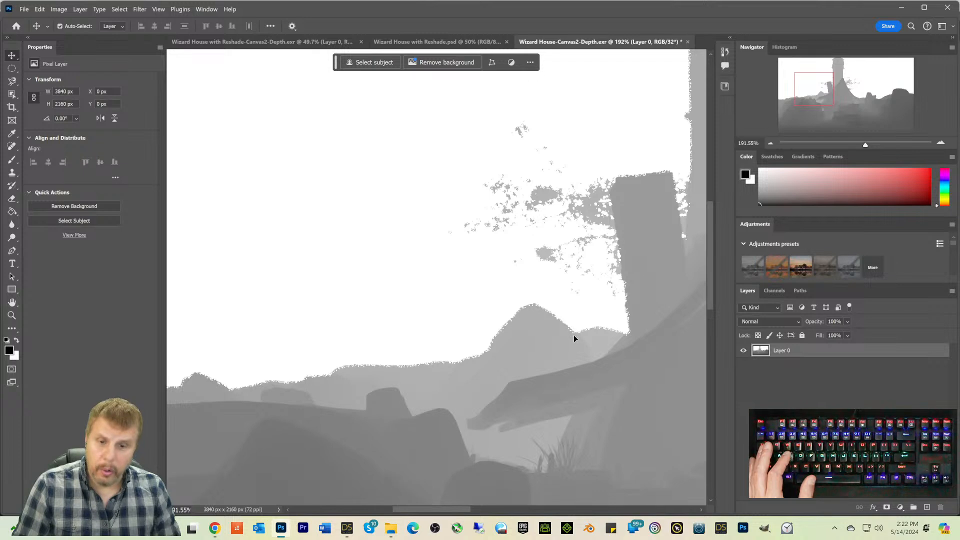
{"action": "scroll", "coordinate": [574, 333], "scroll_direction": "down", "scroll_amount": 5}
{"action": "scroll", "coordinate": [567, 388], "scroll_direction": "down", "scroll_amount": 3}
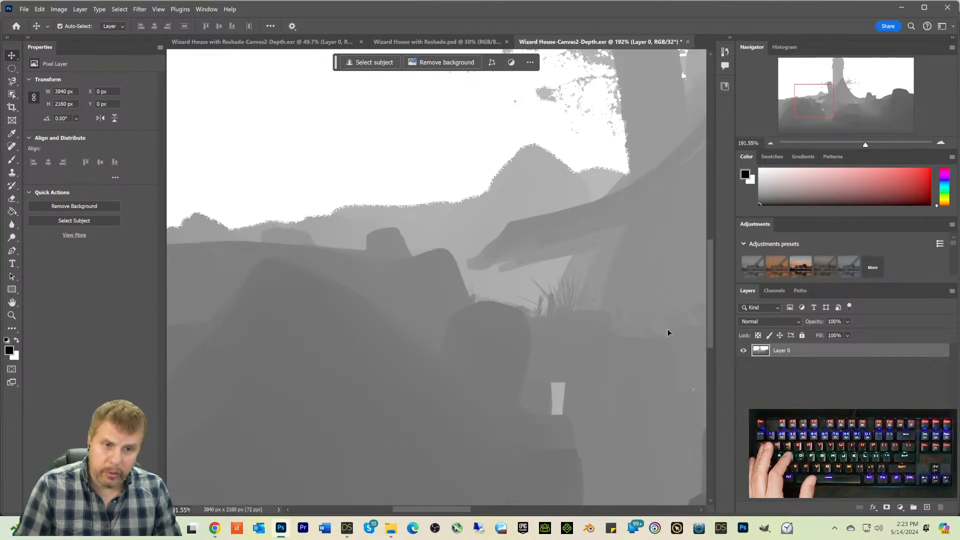
{"action": "left_click_drag", "start_coordinate": [436, 506], "coordinate": [492, 500]}
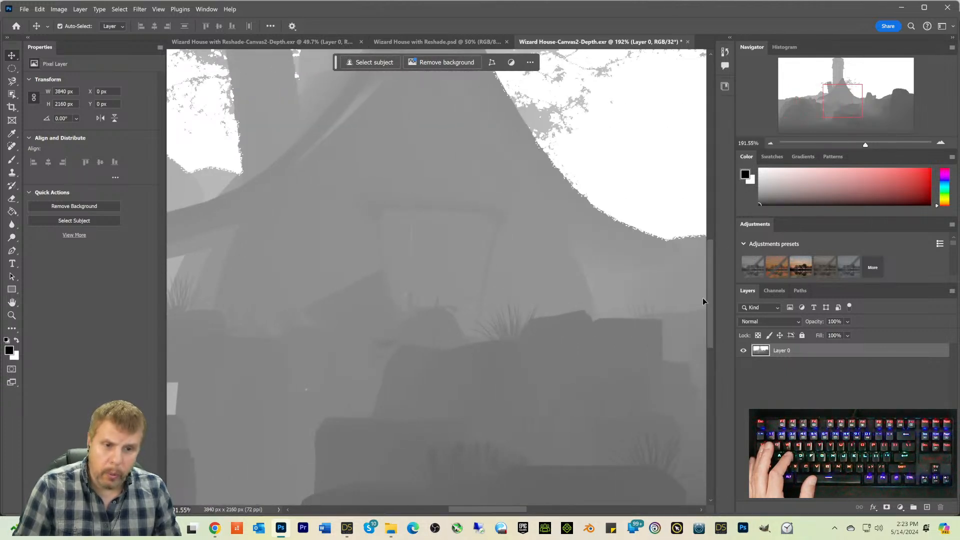
{"action": "left_click_drag", "start_coordinate": [709, 296], "coordinate": [707, 206]}
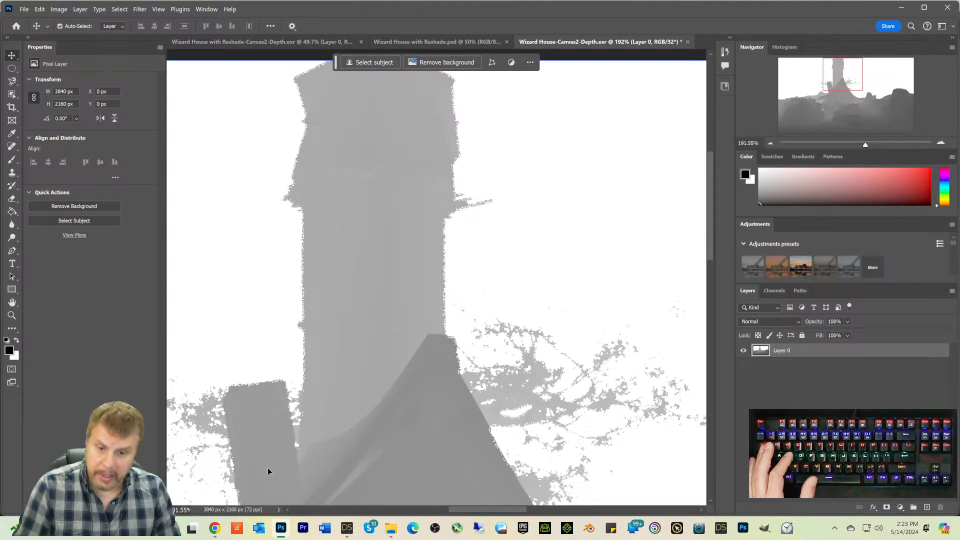
{"action": "left_click_drag", "start_coordinate": [465, 509], "coordinate": [381, 509]}
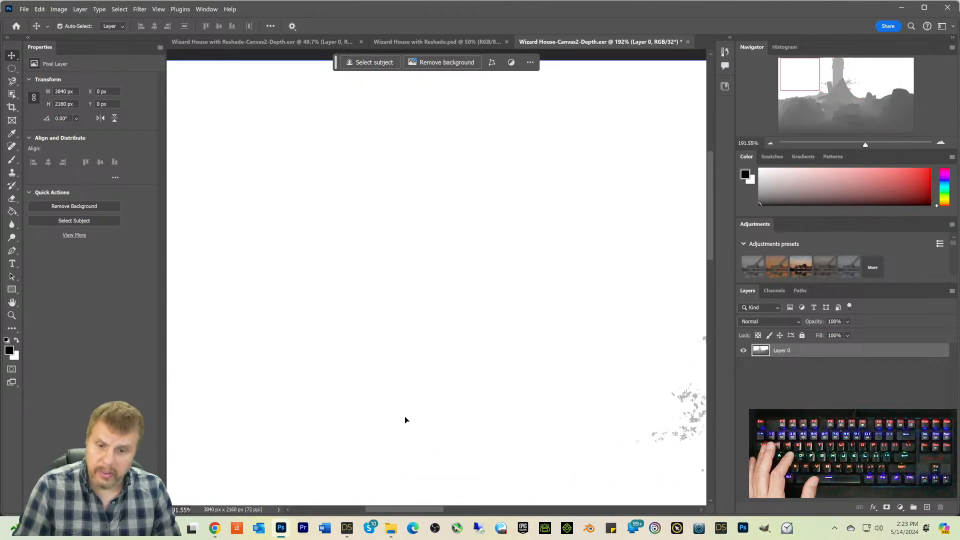
{"action": "scroll", "coordinate": [404, 413], "scroll_direction": "down", "scroll_amount": 1}
{"action": "scroll", "coordinate": [403, 431], "scroll_direction": "down", "scroll_amount": 6}
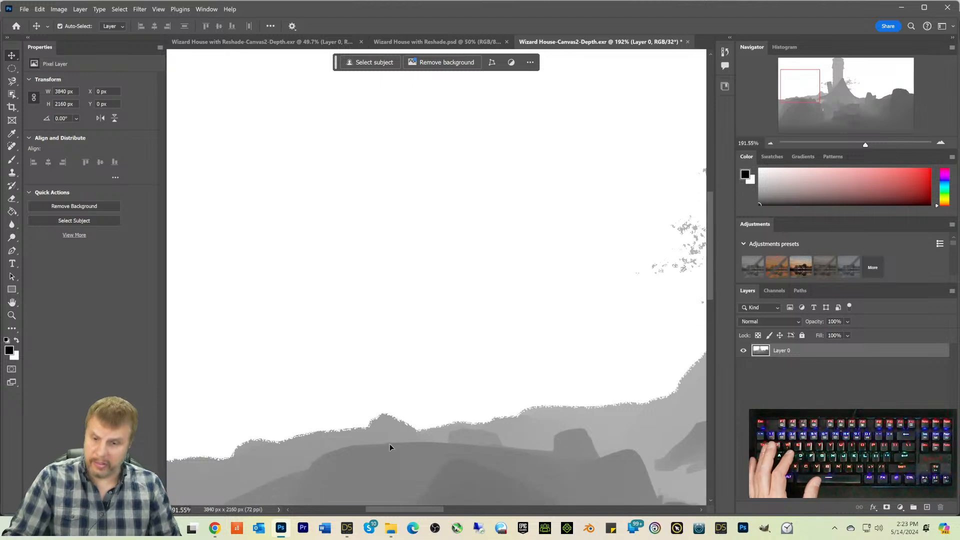
{"action": "left_click_drag", "start_coordinate": [395, 509], "coordinate": [503, 502]}
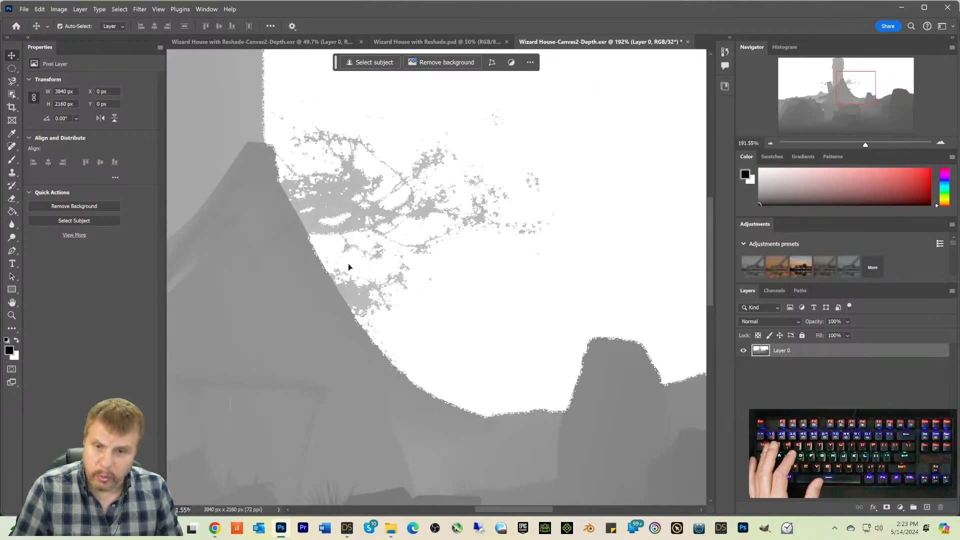
{"action": "scroll", "coordinate": [382, 189], "scroll_direction": "up", "scroll_amount": 1}
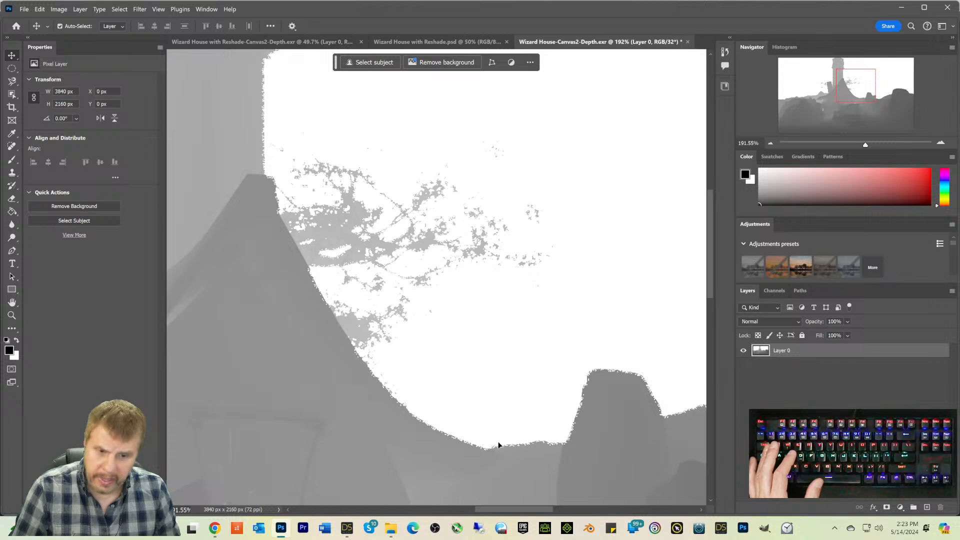
{"action": "scroll", "coordinate": [624, 371], "scroll_direction": "up", "scroll_amount": 1}
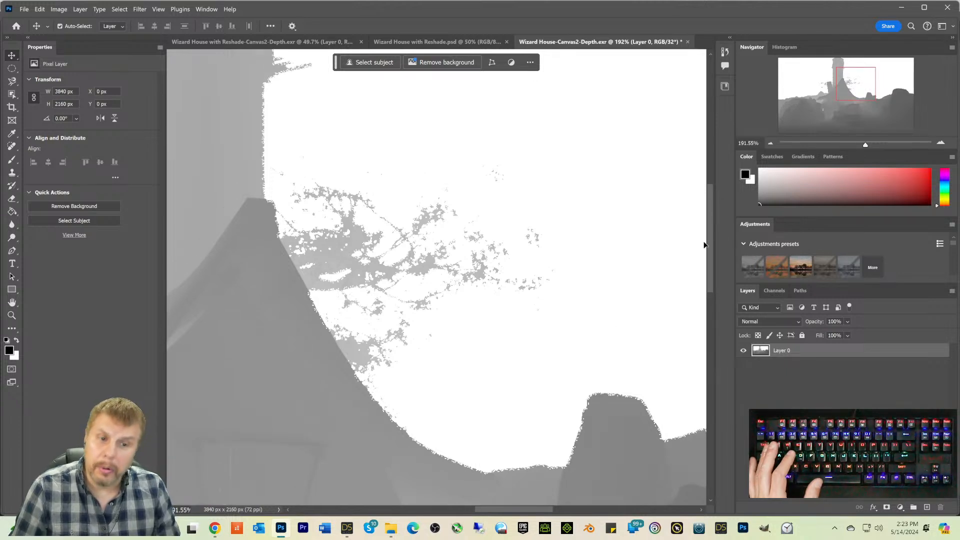
{"action": "mouse_move", "coordinate": [709, 241]}
{"action": "left_mouse_down"}
{"action": "mouse_move", "coordinate": [709, 179]}
{"action": "mouse_move", "coordinate": [708, 250]}
{"action": "left_mouse_up"}
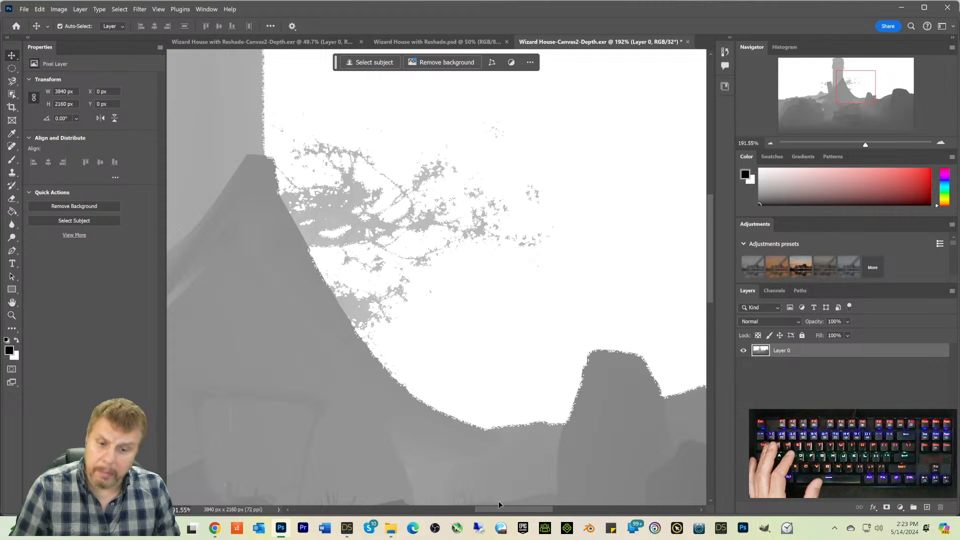
{"action": "left_click_drag", "start_coordinate": [499, 509], "coordinate": [434, 503]}
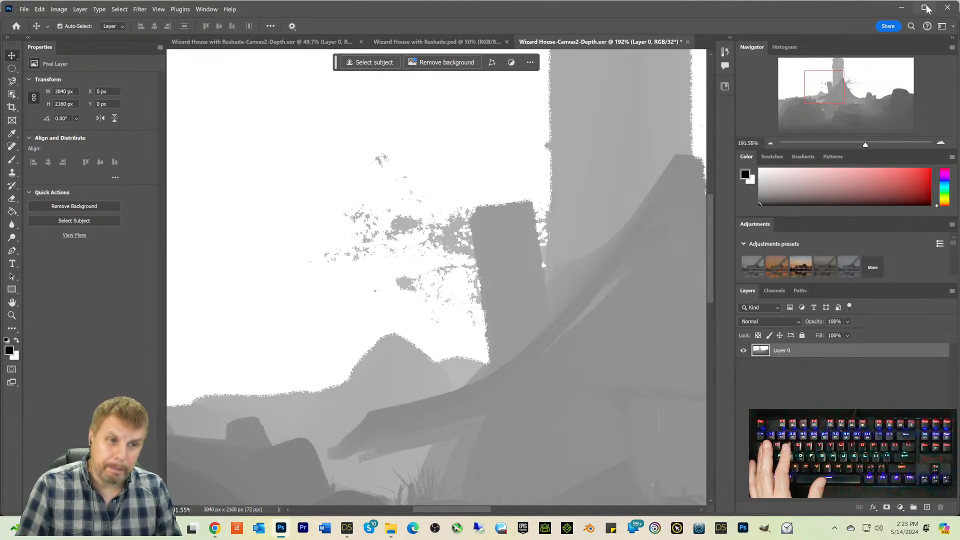
{"action": "left_click", "coordinate": [901, 7]}
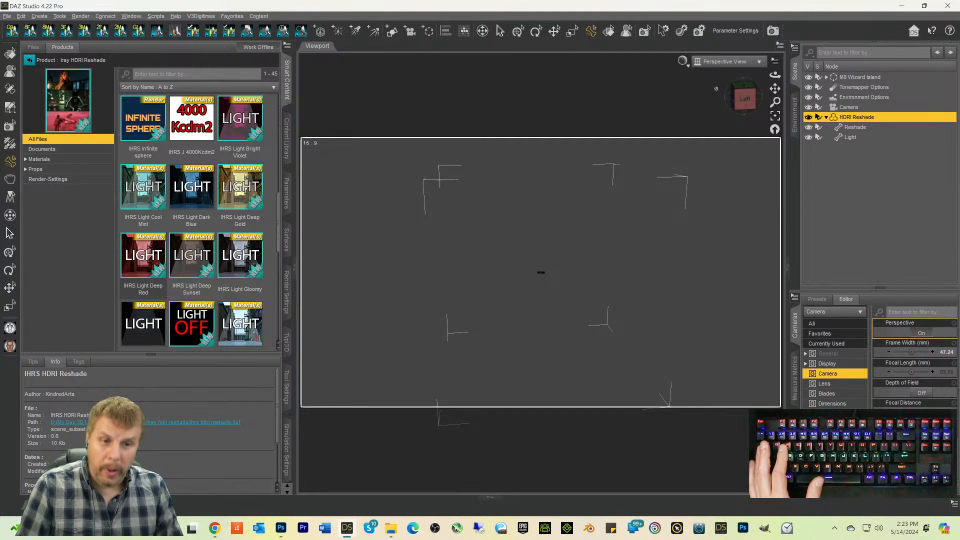
{"action": "mouse_move", "coordinate": [743, 100]}
{"action": "left_mouse_down"}
{"action": "mouse_move", "coordinate": [741, 125]}
{"action": "mouse_move", "coordinate": [743, 101]}
{"action": "left_mouse_up"}
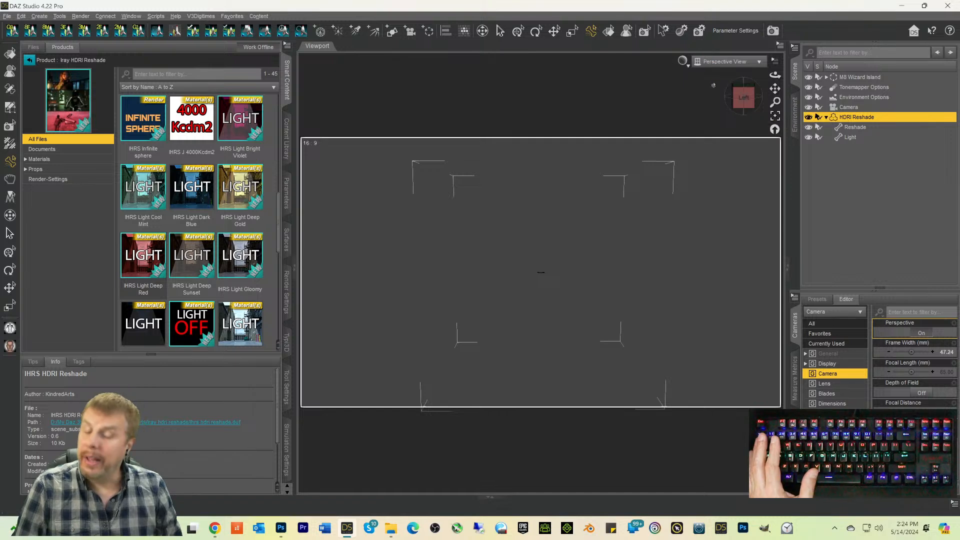
{"action": "left_click", "coordinate": [743, 98]}
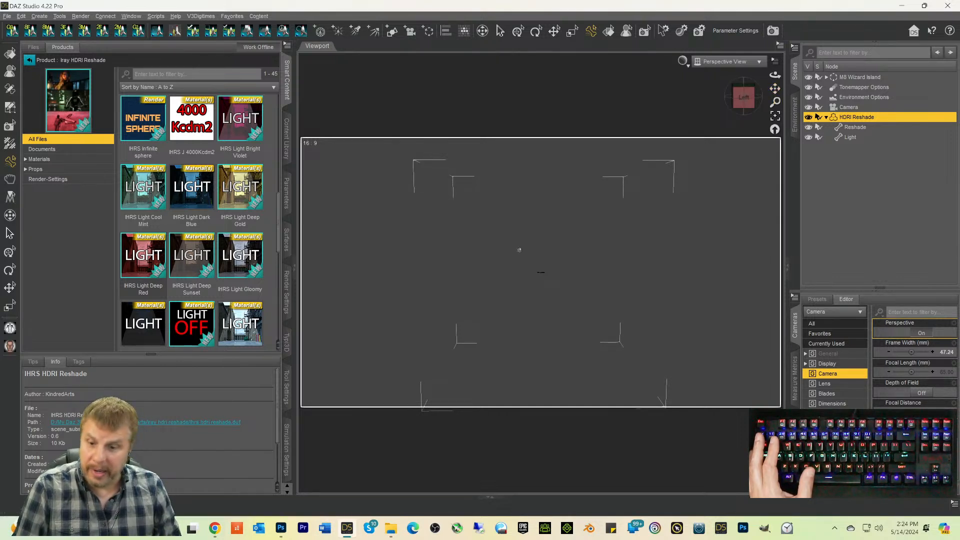
Step: Switch to Chrome and review the Iray HDRI Reshade product page on the Daz 3D store
{"action": "left_click", "coordinate": [215, 528]}
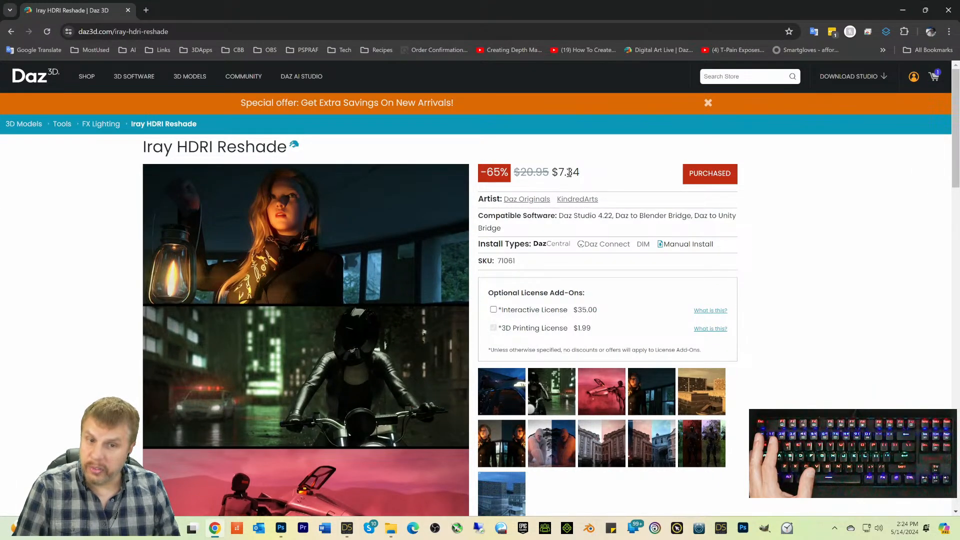
{"action": "scroll", "coordinate": [93, 324], "scroll_direction": "down", "scroll_amount": 3}
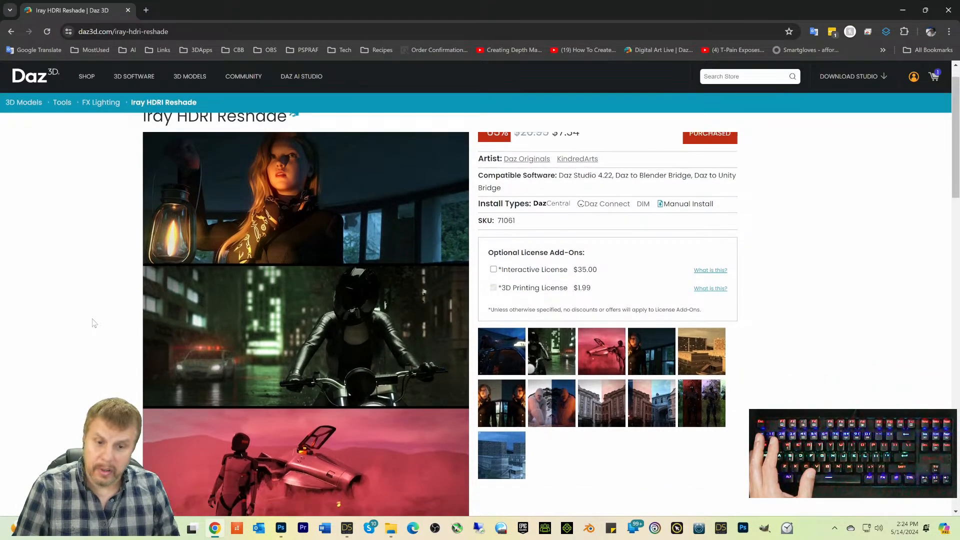
{"action": "scroll", "coordinate": [96, 318], "scroll_direction": "down", "scroll_amount": 3}
{"action": "scroll", "coordinate": [94, 317], "scroll_direction": "up", "scroll_amount": 4}
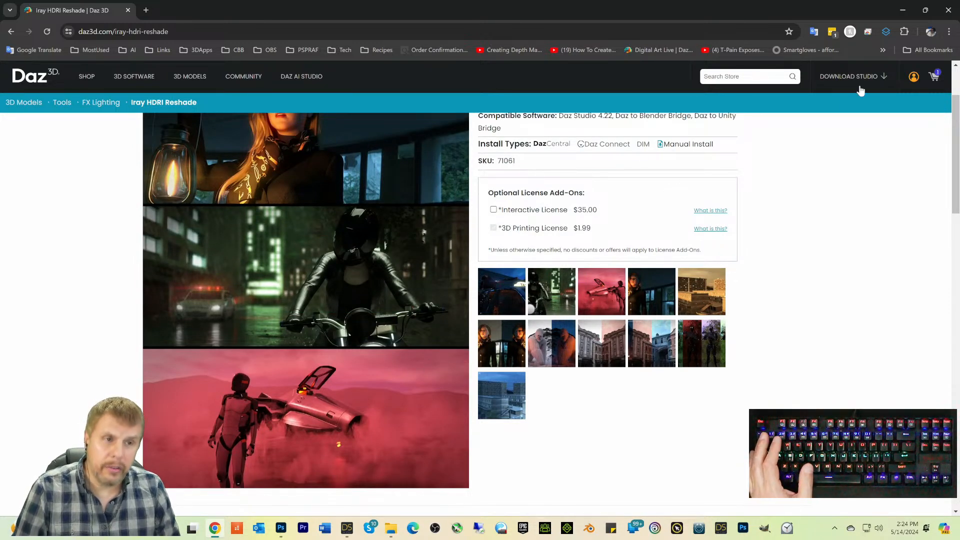
{"action": "left_click", "coordinate": [902, 10]}
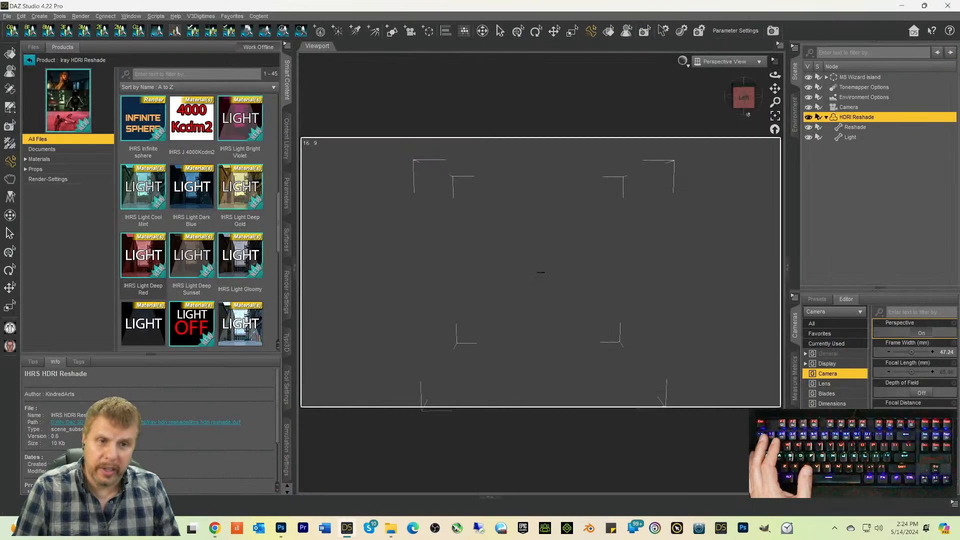
Step: Switch the viewport back to the scene's Camera and turn the Iray preview on again
{"action": "left_click", "coordinate": [723, 61]}
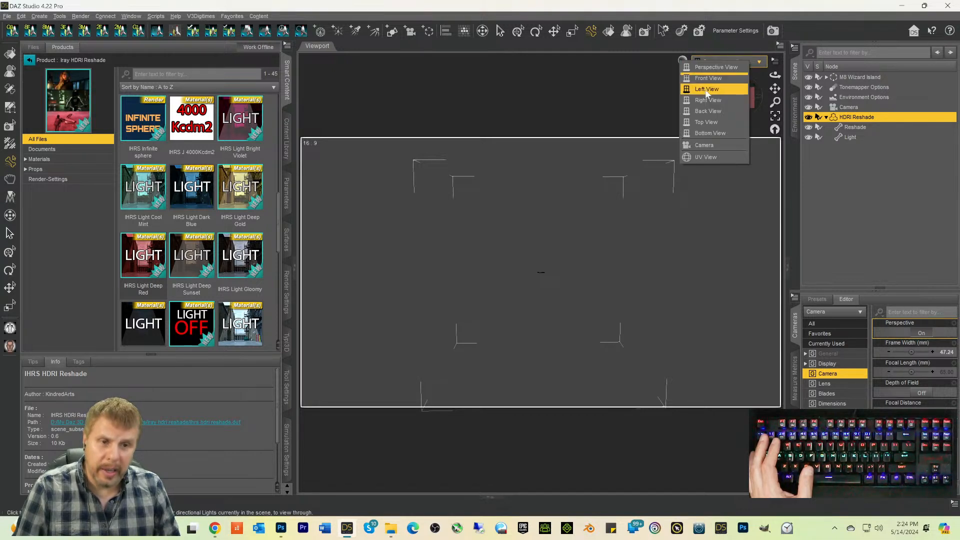
{"action": "left_click", "coordinate": [703, 145]}
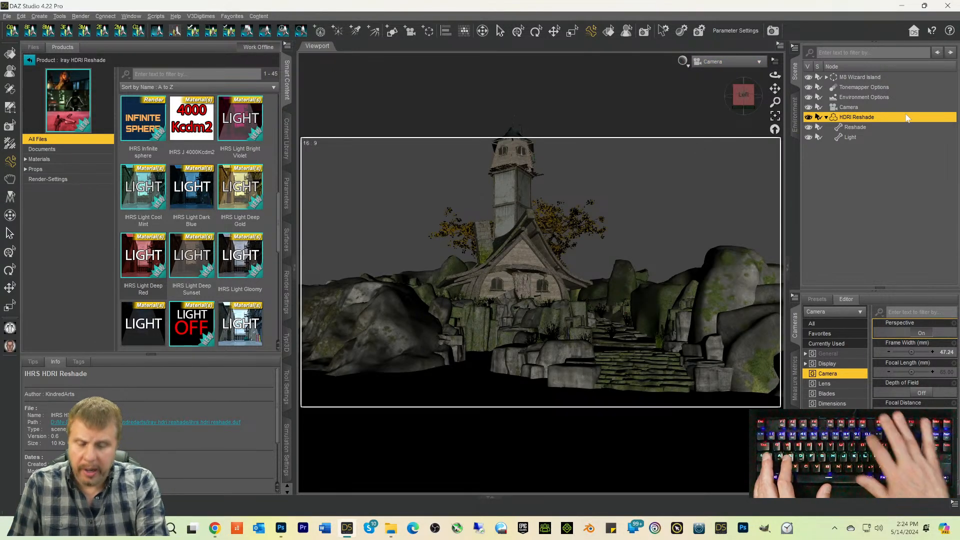
{"action": "key", "text": "ctrl+0"}
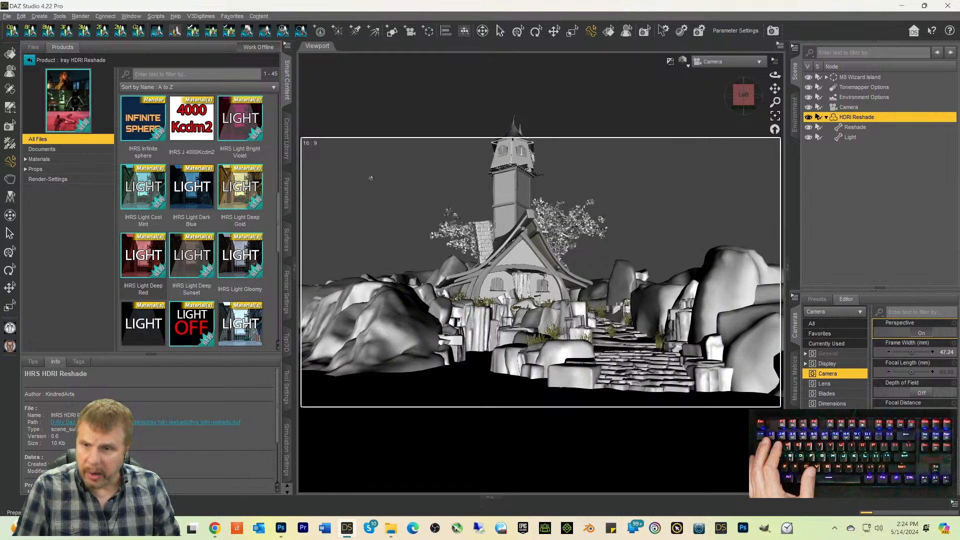
Step: Select the Reshade node and try the IHRS Deep Red and IHRS Deep Gold presets on it
{"action": "scroll", "coordinate": [189, 215], "scroll_direction": "up", "scroll_amount": 5}
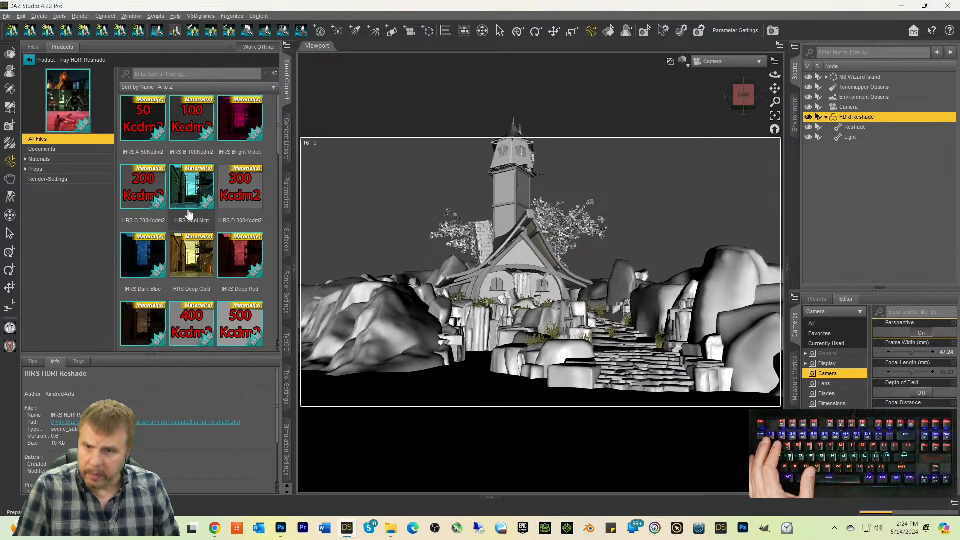
{"action": "left_click", "coordinate": [853, 128]}
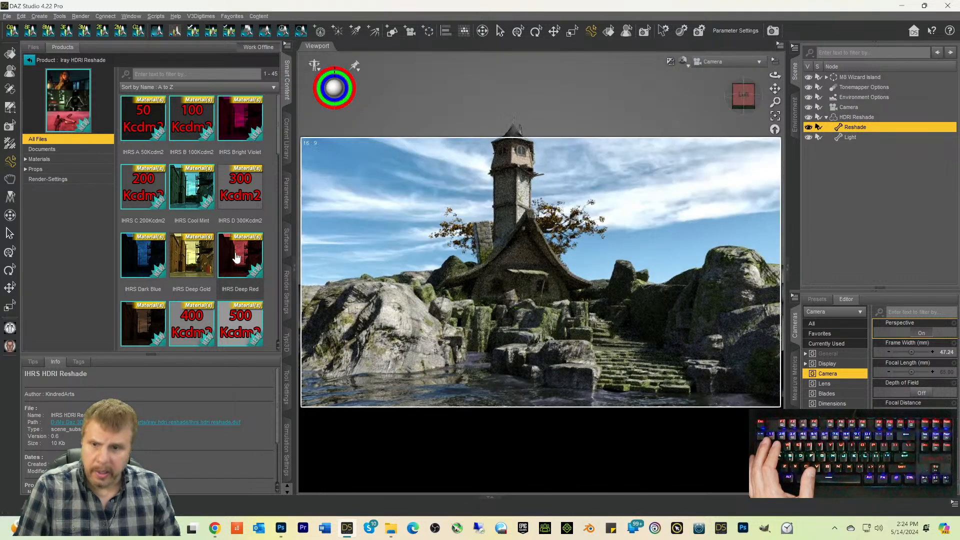
{"action": "double_click", "coordinate": [237, 256]}
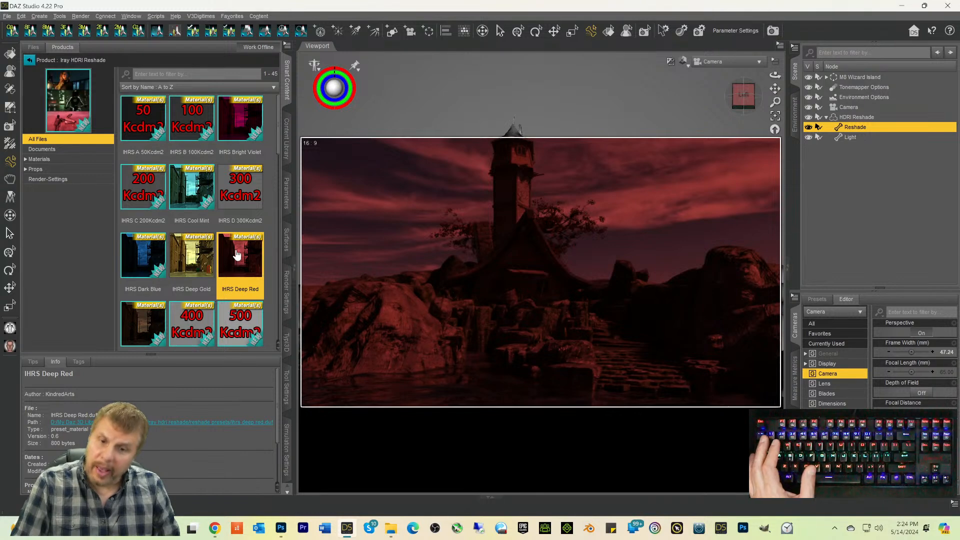
{"action": "left_click", "coordinate": [191, 258]}
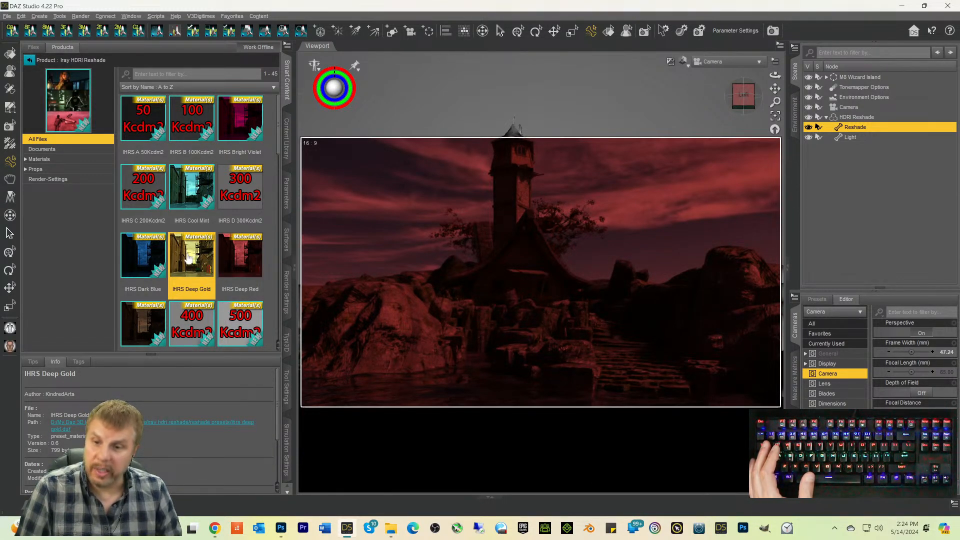
{"action": "double_click", "coordinate": [188, 258]}
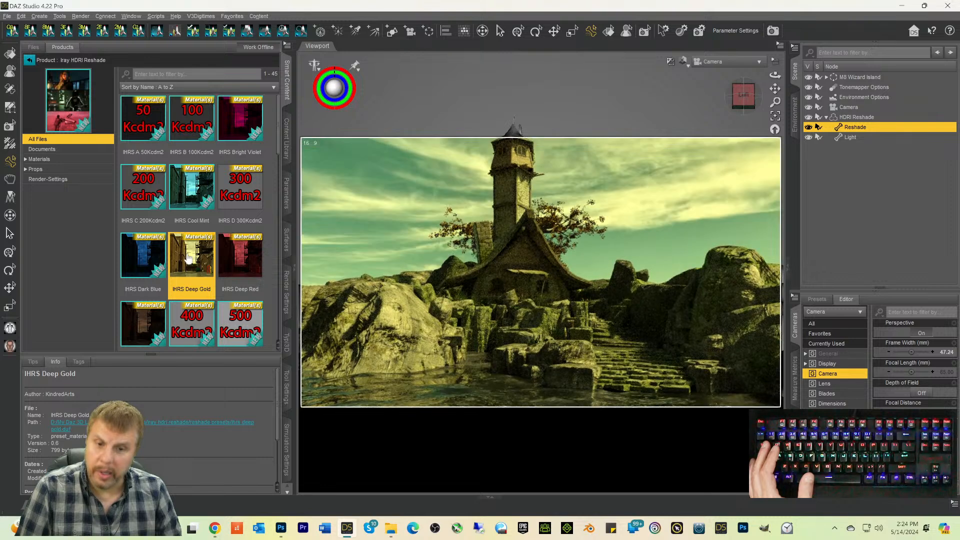
Step: Try the IHRS Dark Blue, Deep Sunset and Cool Mint presets on the Reshade node, finishing with IHRS Bright Violet
{"action": "double_click", "coordinate": [144, 263]}
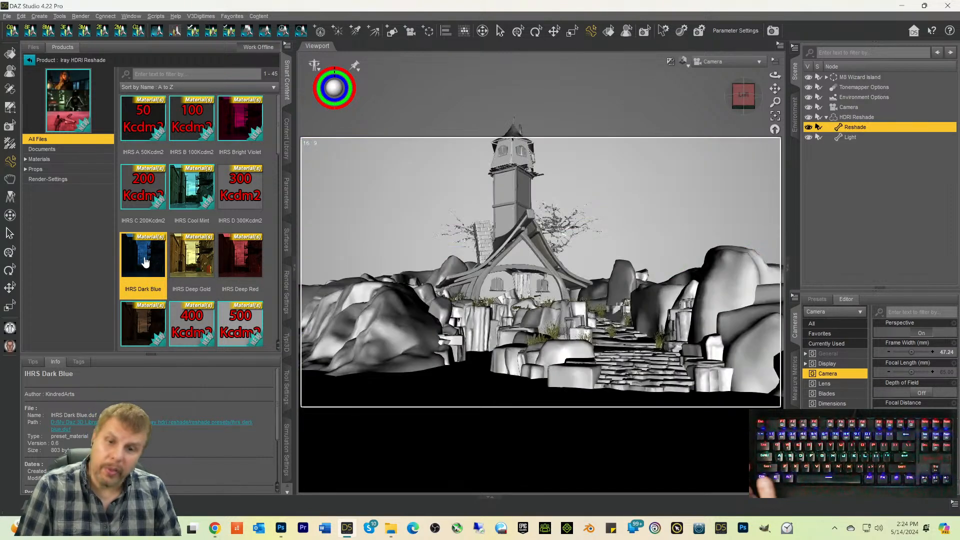
{"action": "double_click", "coordinate": [138, 322]}
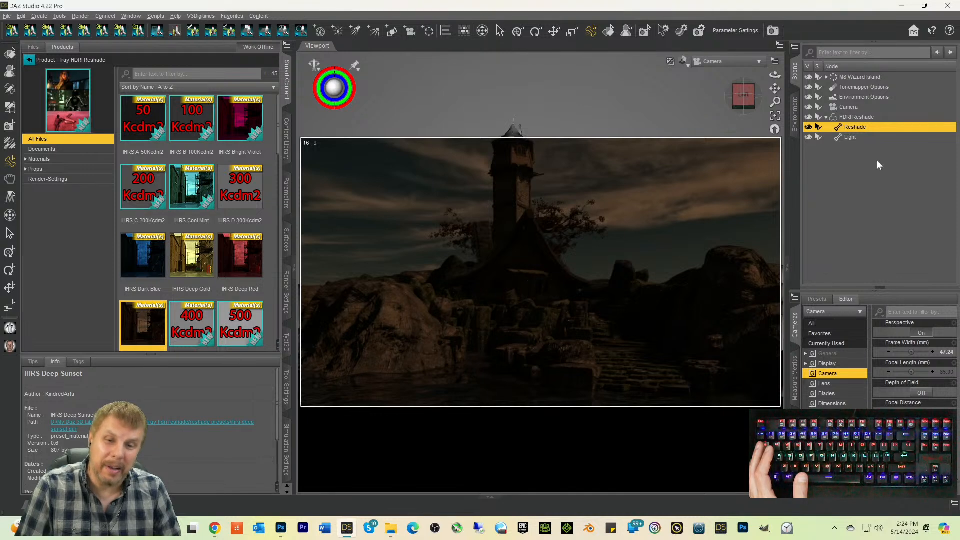
{"action": "double_click", "coordinate": [193, 204]}
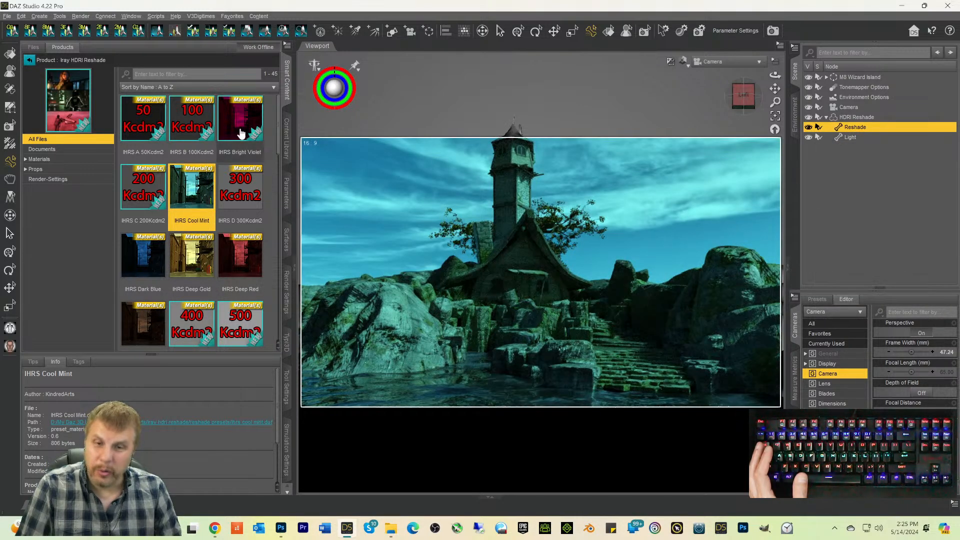
{"action": "double_click", "coordinate": [241, 125]}
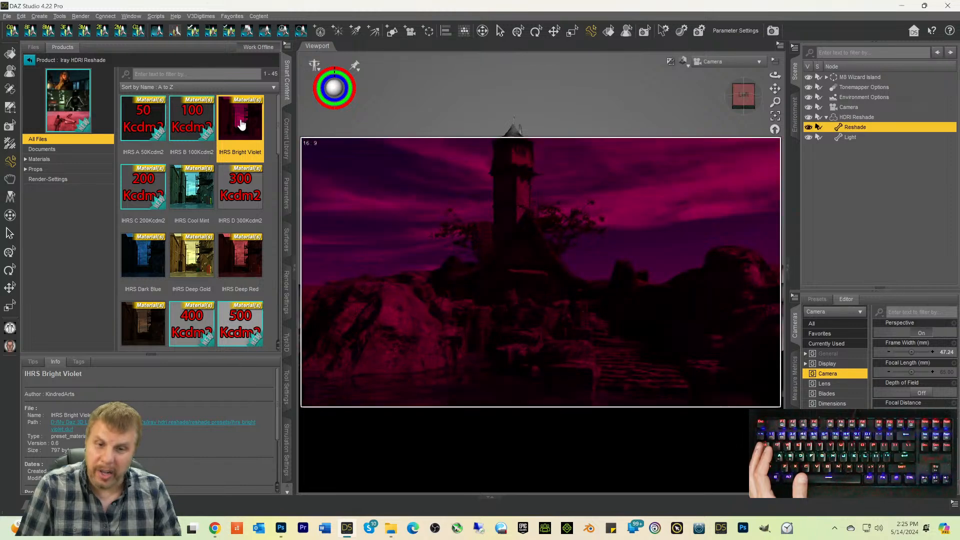
Step: Browse the light and Kcdm2 presets of the Iray HDRI Reshade product, checking IHRS Light Overcast
{"action": "scroll", "coordinate": [220, 240], "scroll_direction": "down", "scroll_amount": 5}
{"action": "scroll", "coordinate": [221, 240], "scroll_direction": "down", "scroll_amount": 2}
{"action": "left_click", "coordinate": [241, 313]}
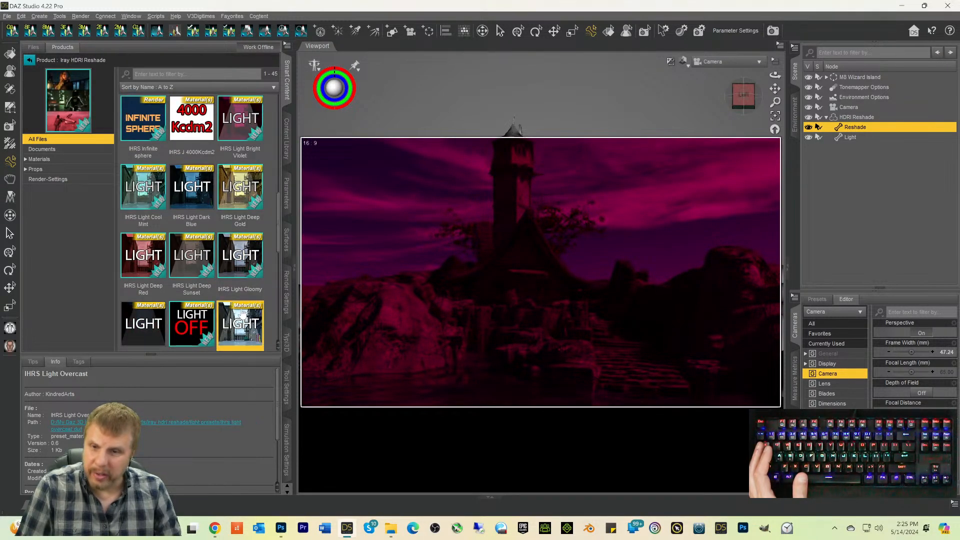
{"action": "scroll", "coordinate": [227, 239], "scroll_direction": "up", "scroll_amount": 3}
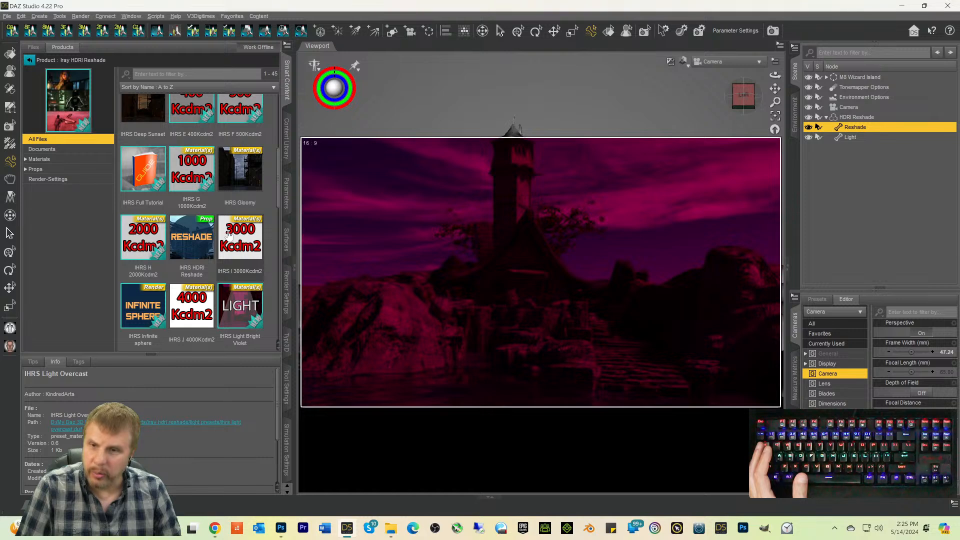
{"action": "scroll", "coordinate": [228, 235], "scroll_direction": "up", "scroll_amount": 5}
Step: Select the HDRI Reshade surfaces and set their Reshade Color to pure white (1.00, 1.00, 1.00)
{"action": "left_click", "coordinate": [286, 239]}
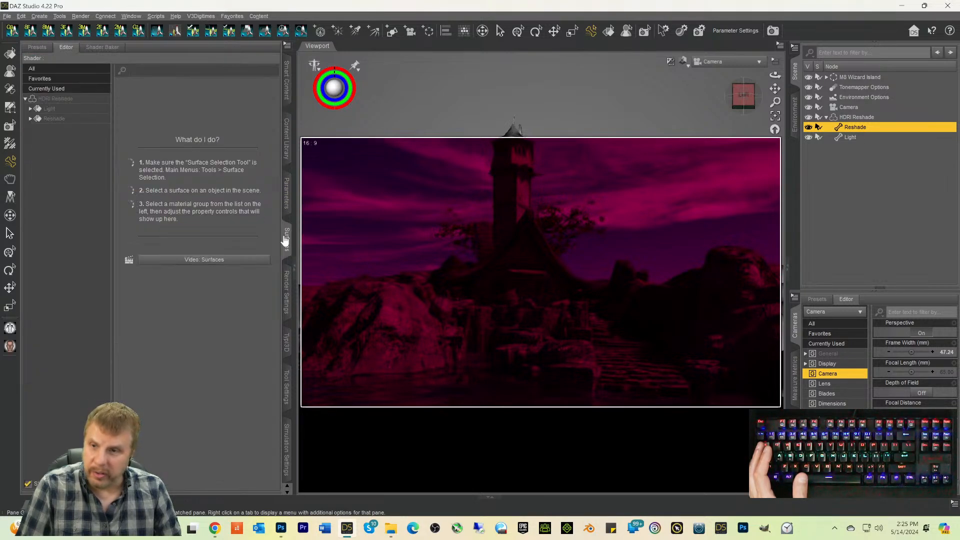
{"action": "left_click", "coordinate": [53, 99]}
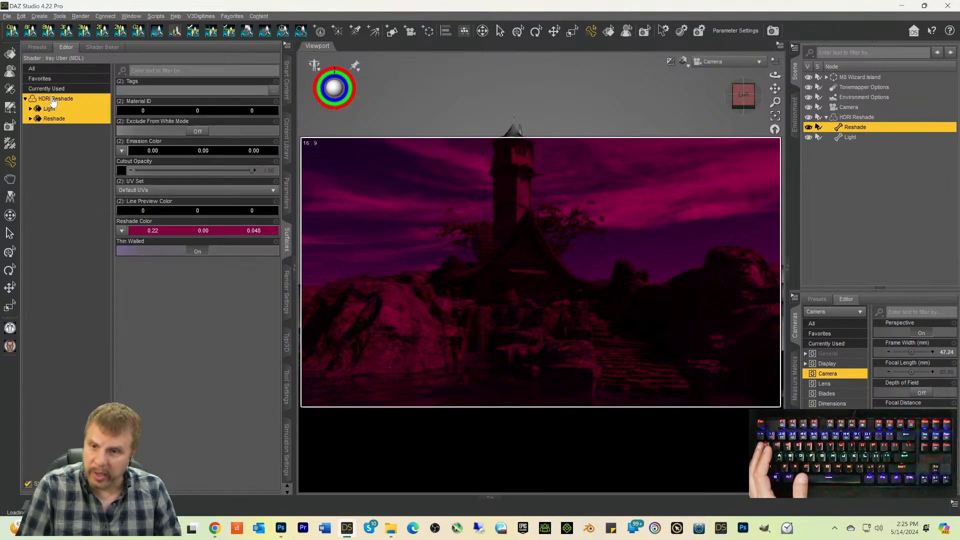
{"action": "left_click", "coordinate": [167, 231]}
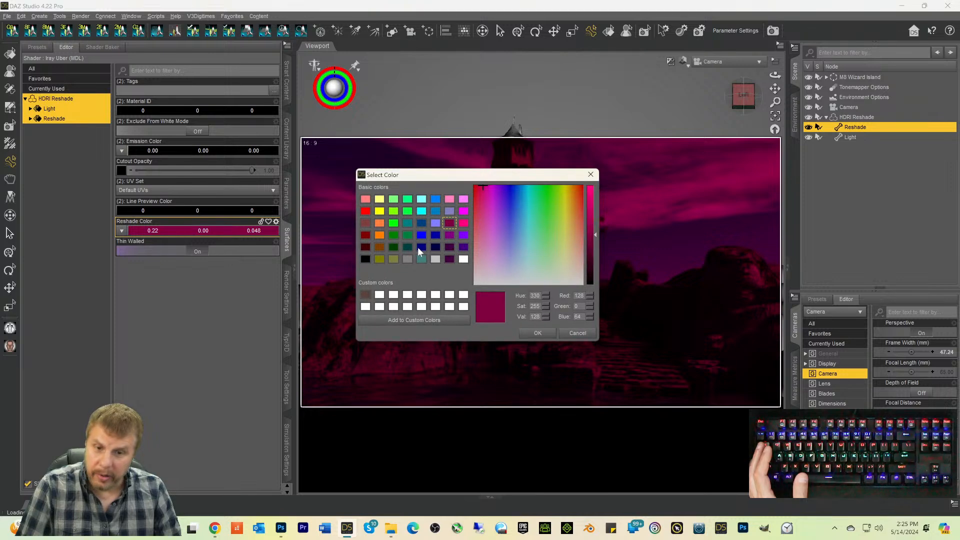
{"action": "left_click", "coordinate": [463, 259]}
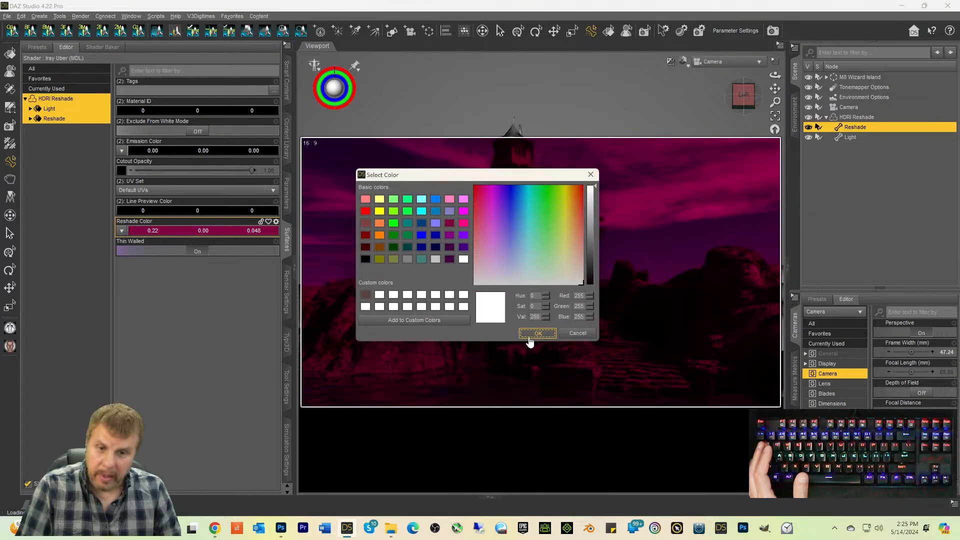
{"action": "left_click", "coordinate": [538, 333]}
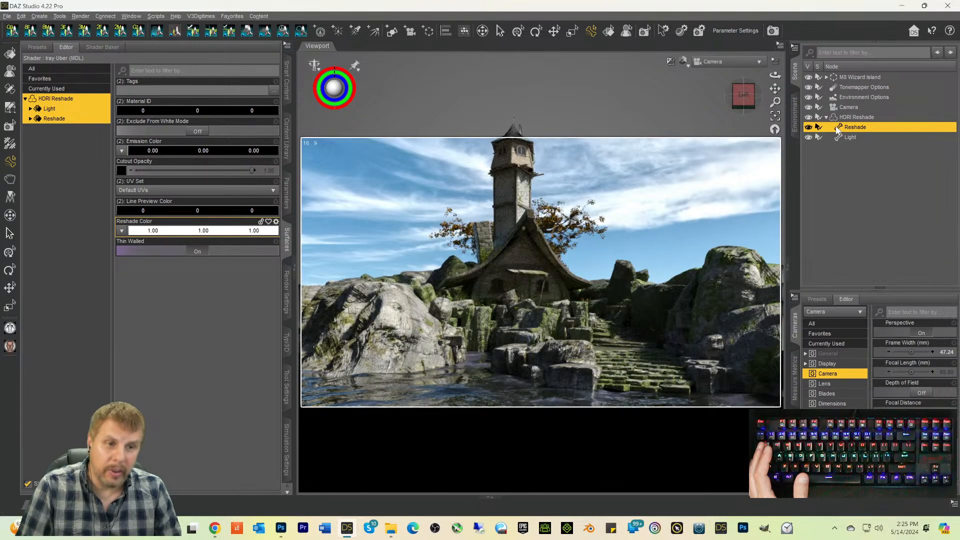
Step: Select Environment Options and set its Environment Tint to bright magenta (RGB 255, 39, 252)
{"action": "left_click", "coordinate": [837, 97]}
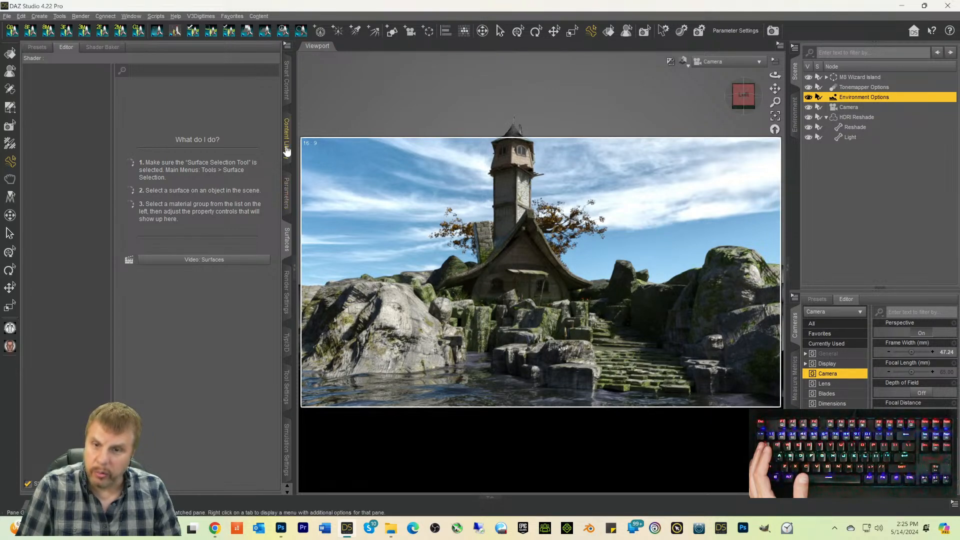
{"action": "left_click", "coordinate": [286, 191]}
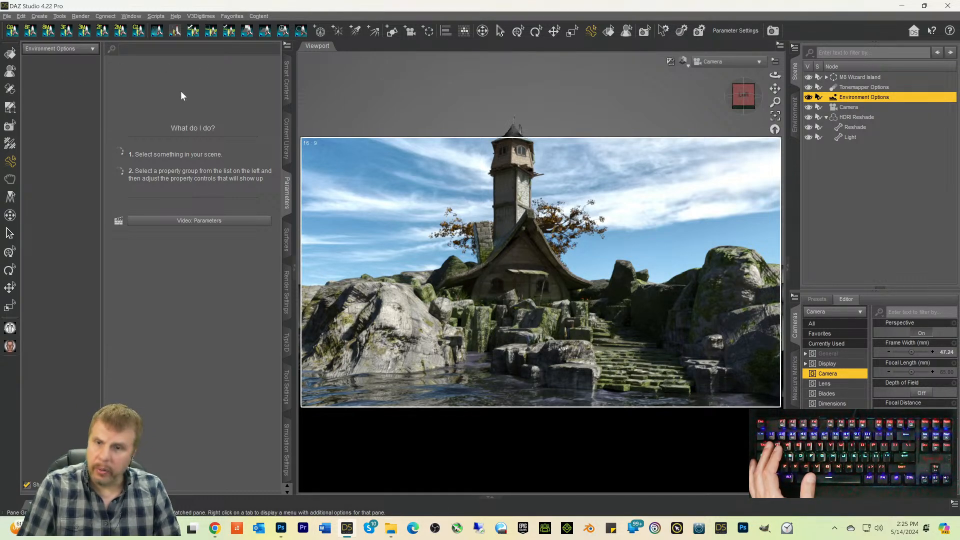
{"action": "left_click", "coordinate": [165, 250]}
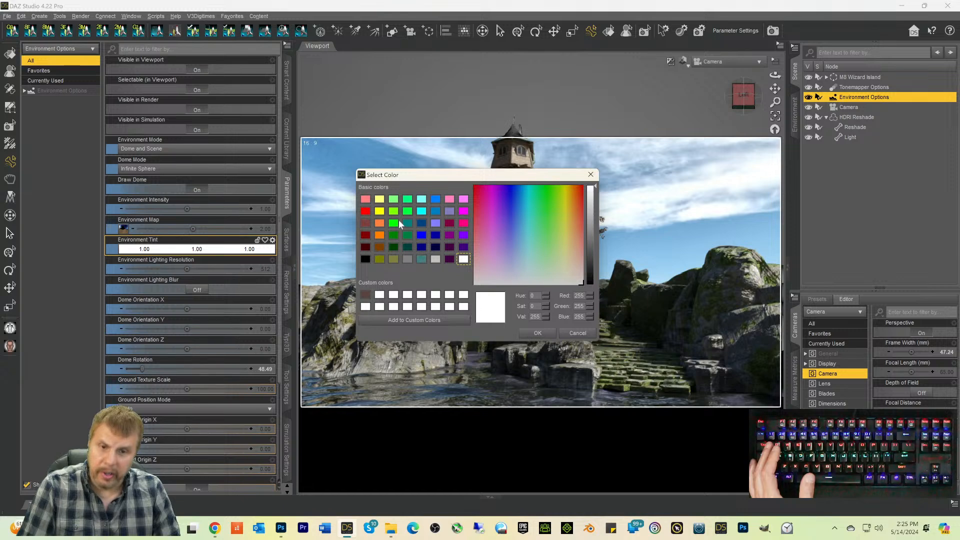
{"action": "left_click", "coordinate": [462, 223]}
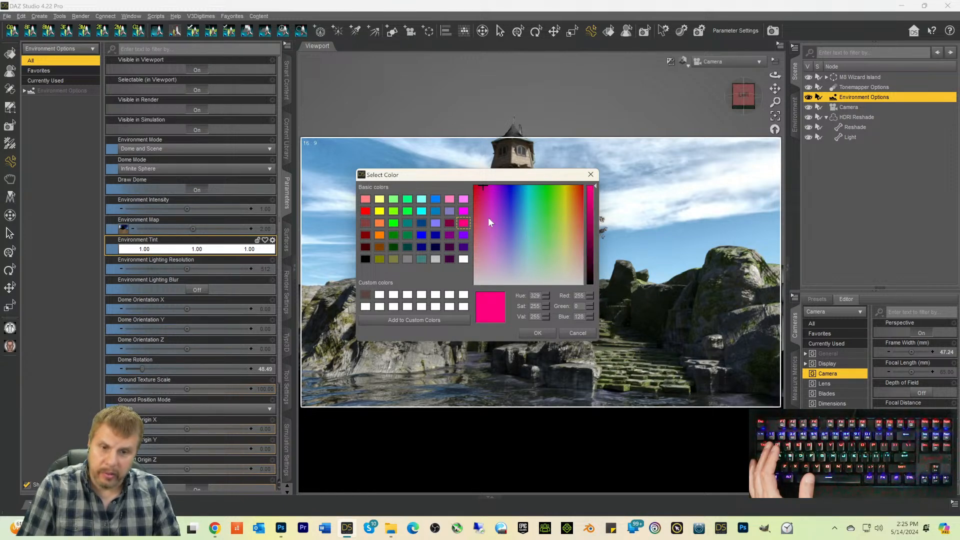
{"action": "left_click", "coordinate": [491, 200]}
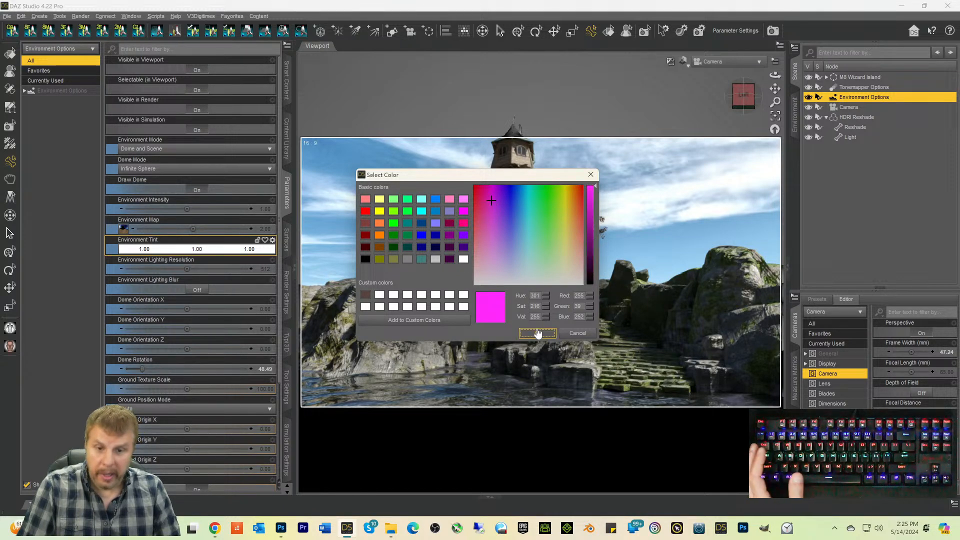
{"action": "left_click", "coordinate": [537, 333]}
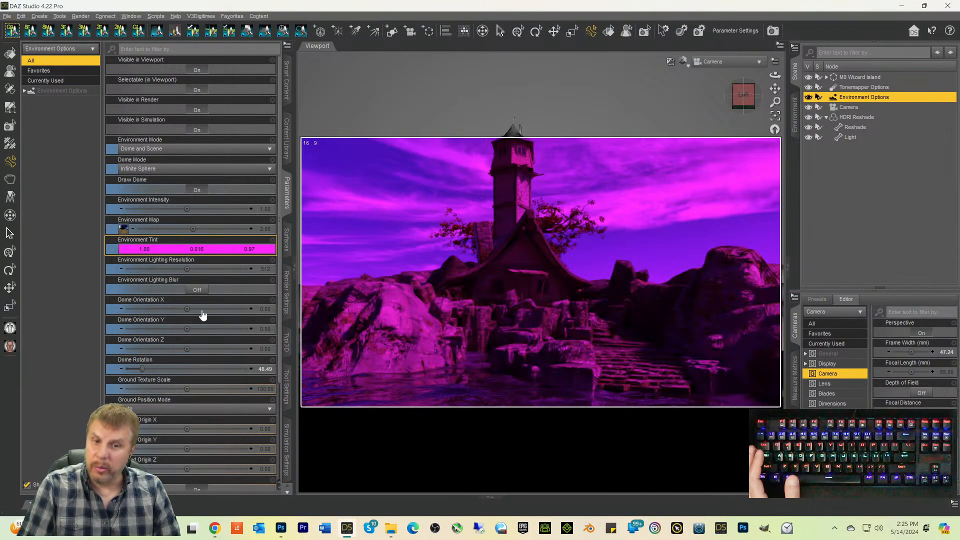
Step: Change the Environment Tint to pure blue (0.00, 0.00, 1.00)
{"action": "left_click", "coordinate": [164, 250]}
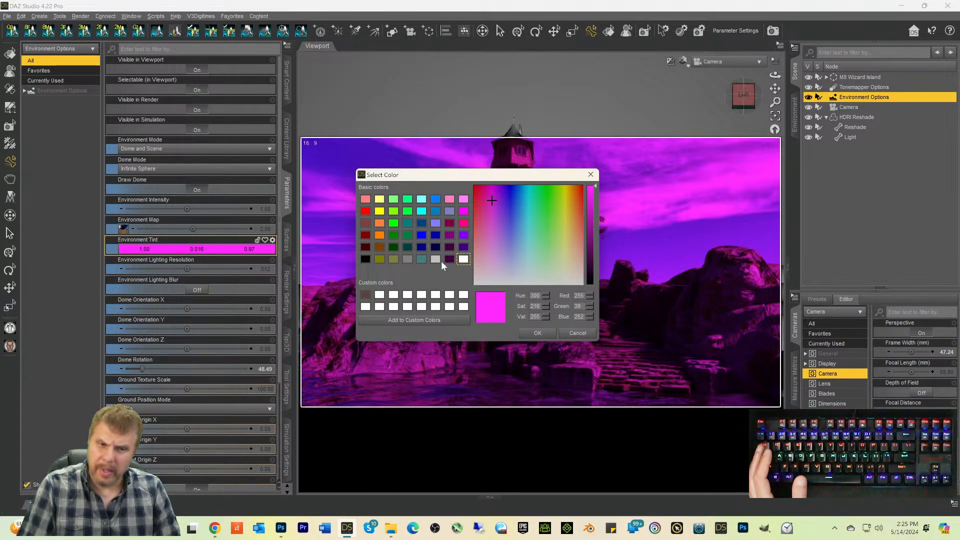
{"action": "left_click", "coordinate": [578, 333]}
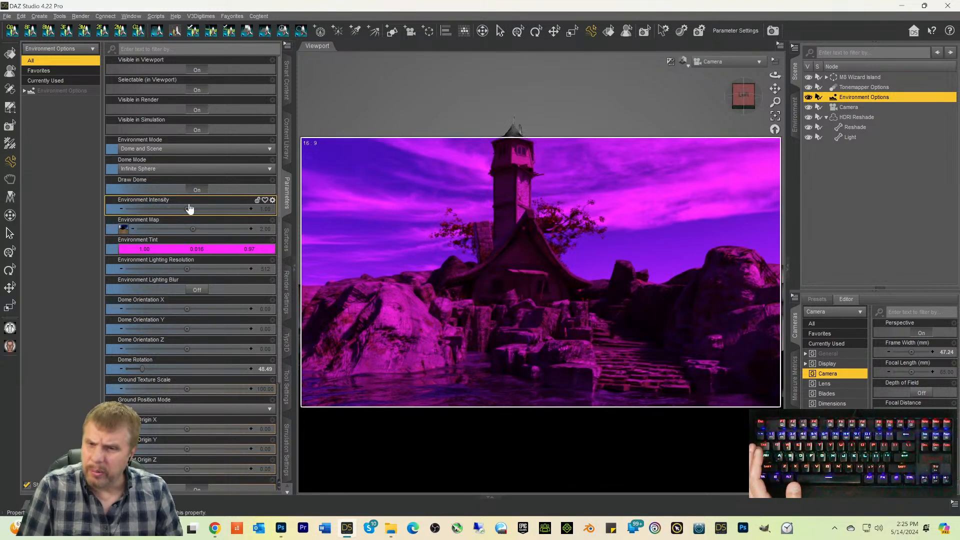
{"action": "left_click", "coordinate": [169, 251]}
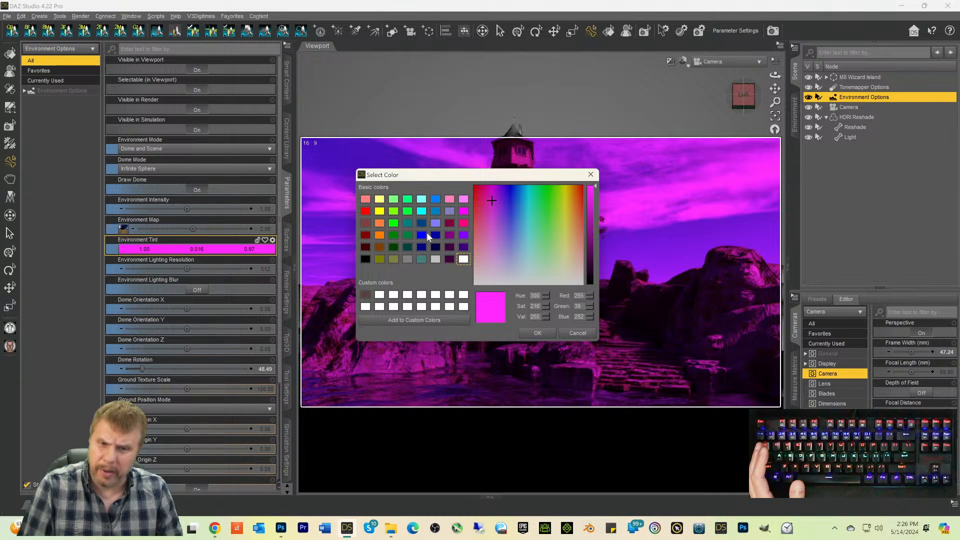
{"action": "left_click", "coordinate": [422, 234]}
{"action": "left_click", "coordinate": [534, 333]}
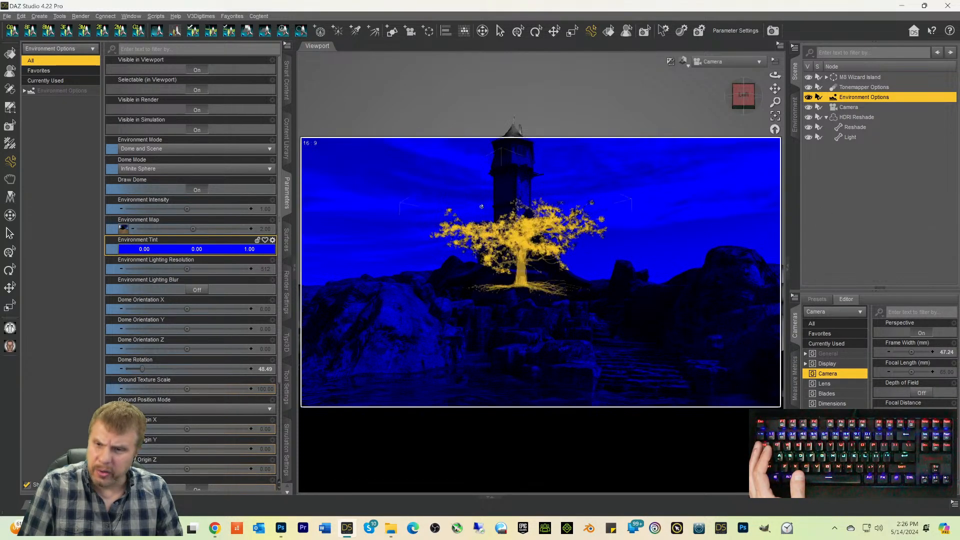
Step: Soften the Environment Tint to a pale lavender blue (RGB 193, 185, 255)
{"action": "left_click", "coordinate": [165, 250]}
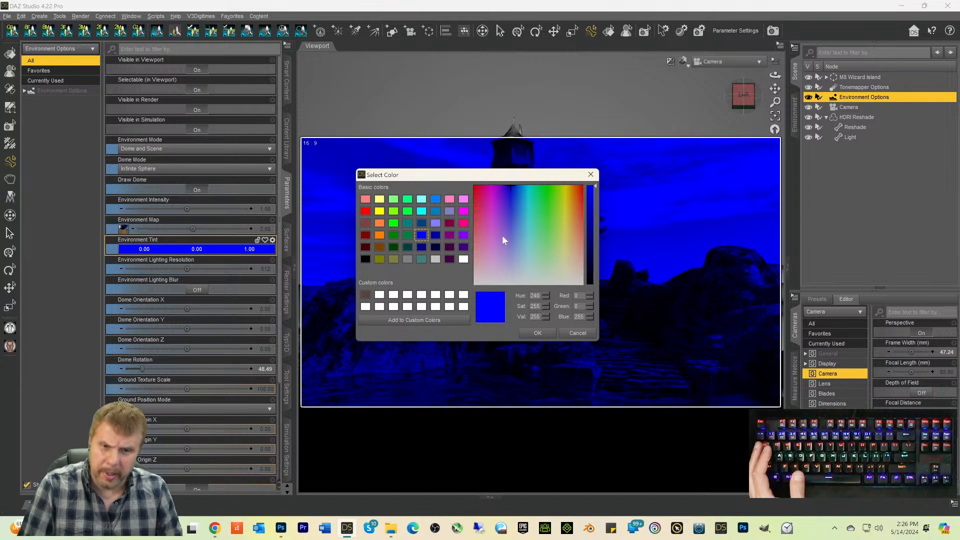
{"action": "left_click_drag", "start_coordinate": [508, 223], "coordinate": [507, 254]}
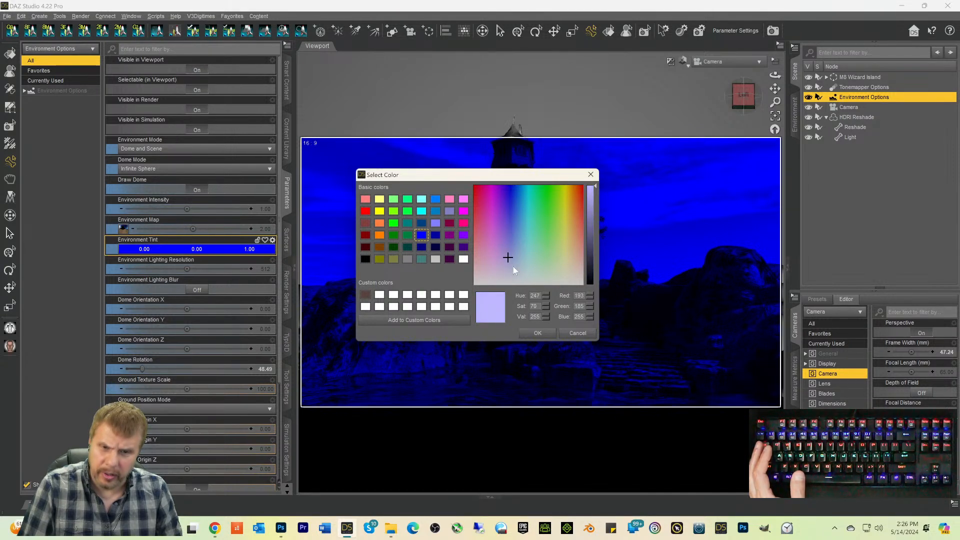
{"action": "left_click", "coordinate": [537, 332]}
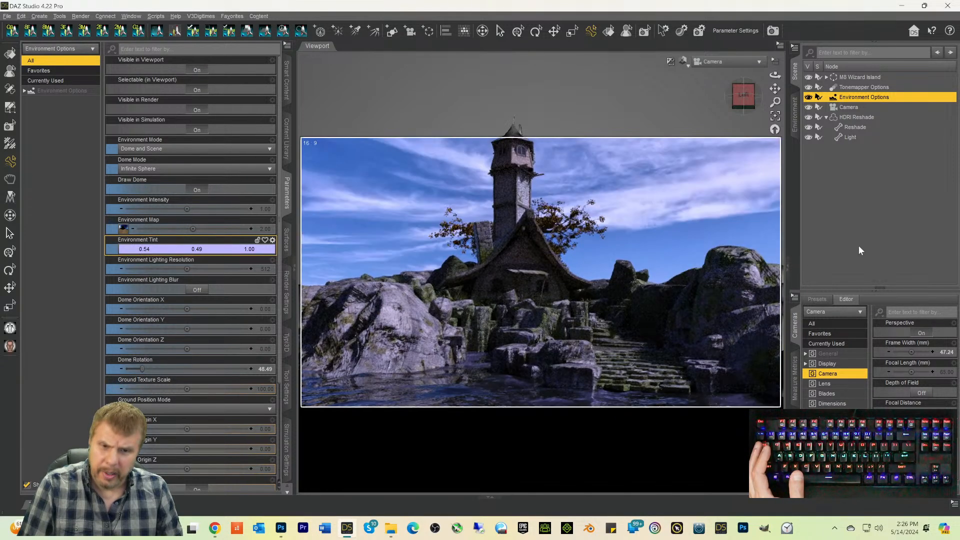
Step: Make the Environment Tint a stronger blue (RGB 101, 103, 255)
{"action": "left_click", "coordinate": [170, 248]}
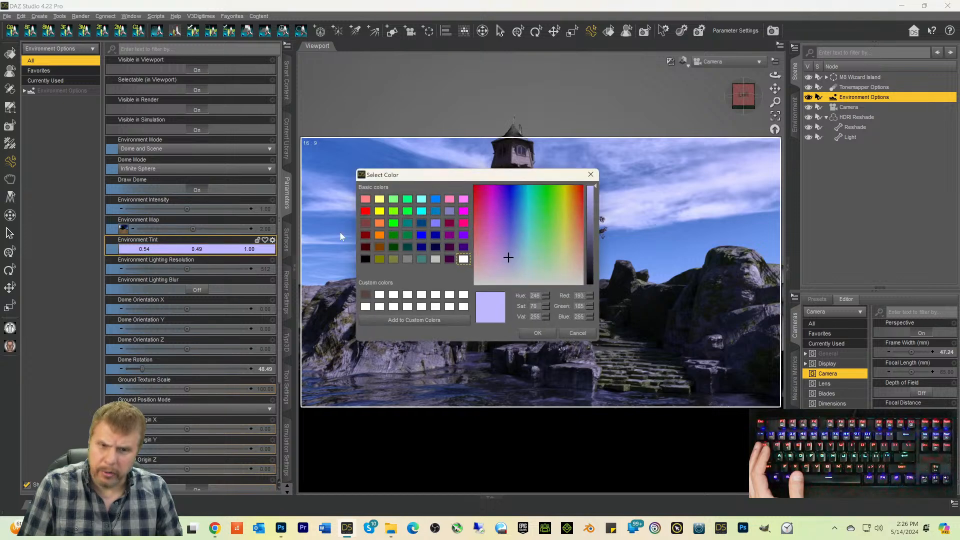
{"action": "left_click", "coordinate": [510, 224]}
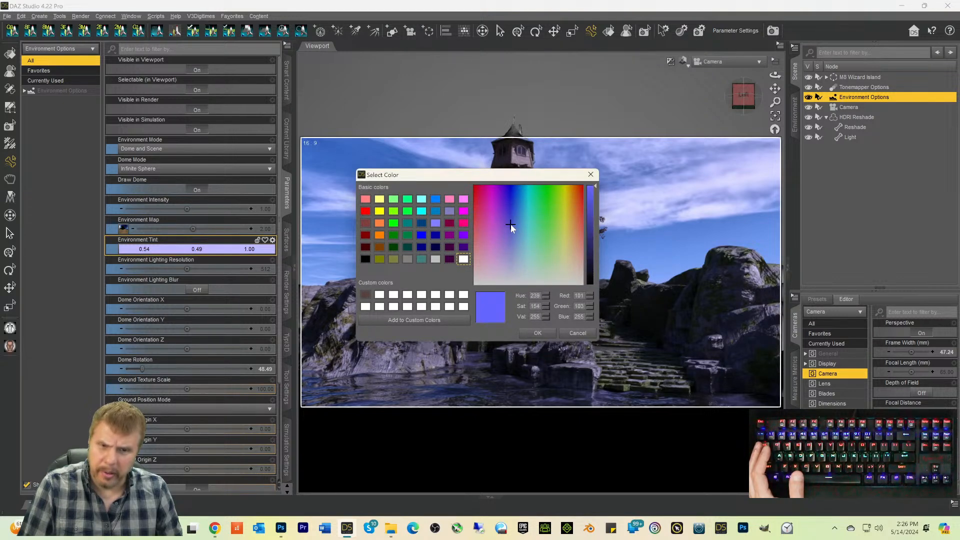
{"action": "left_click", "coordinate": [535, 333]}
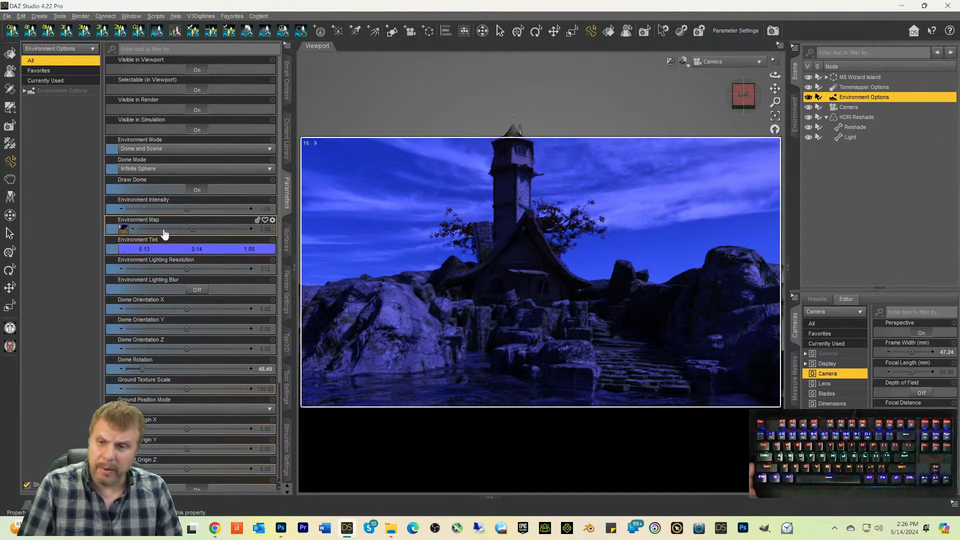
Step: Try an Environment Map intensity of 6 with the blue tint, and return it to 2
{"action": "left_click", "coordinate": [268, 229]}
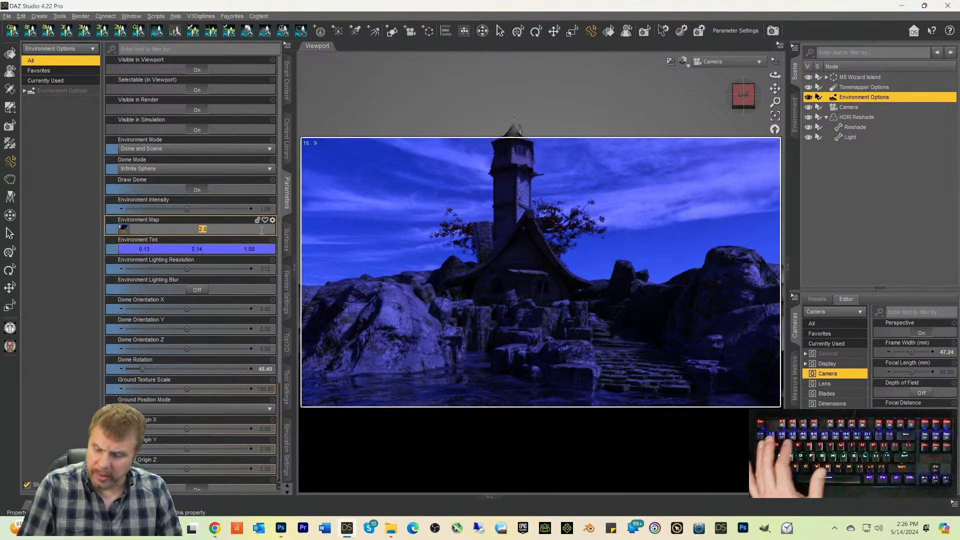
{"action": "type", "text": "6"}
{"action": "key", "text": "Return"}
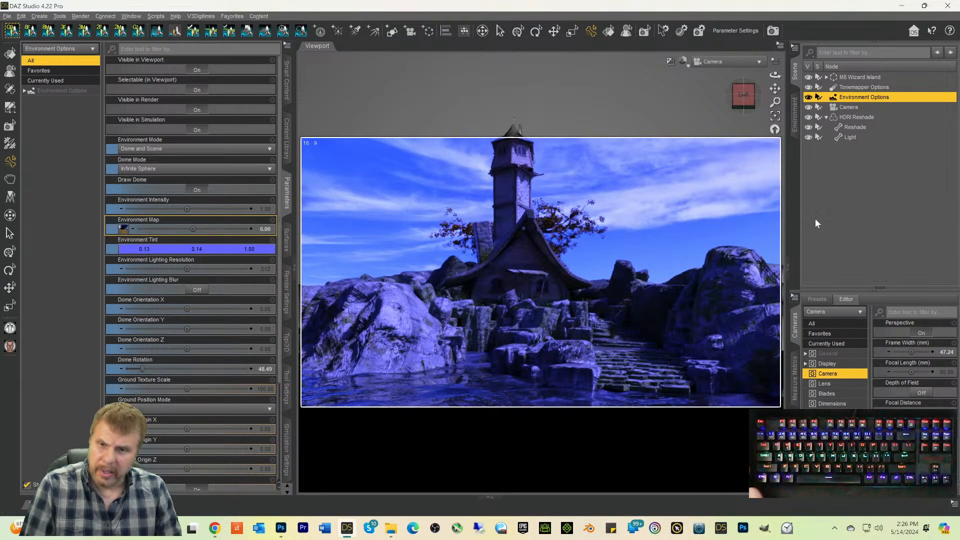
{"action": "left_click", "coordinate": [257, 230]}
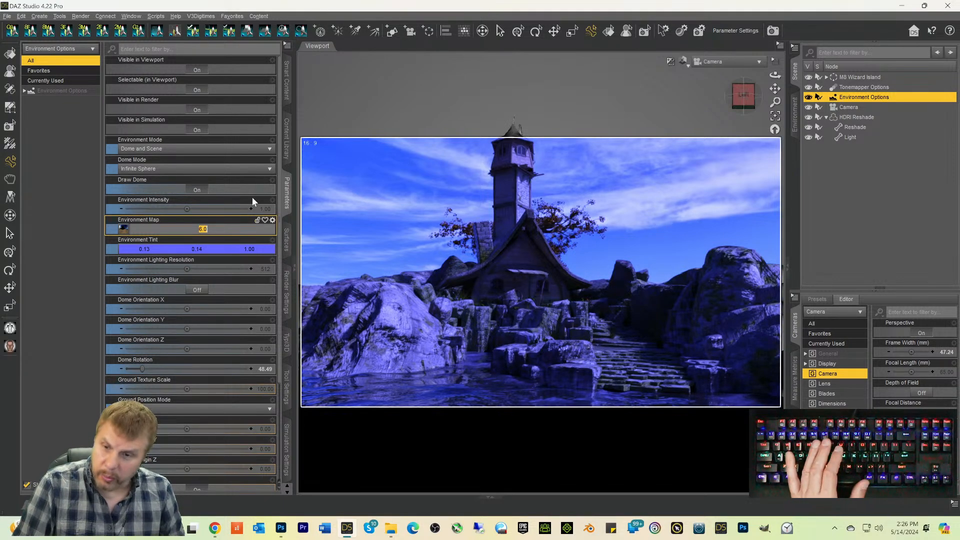
{"action": "type", "text": "2"}
{"action": "key", "text": "Return"}
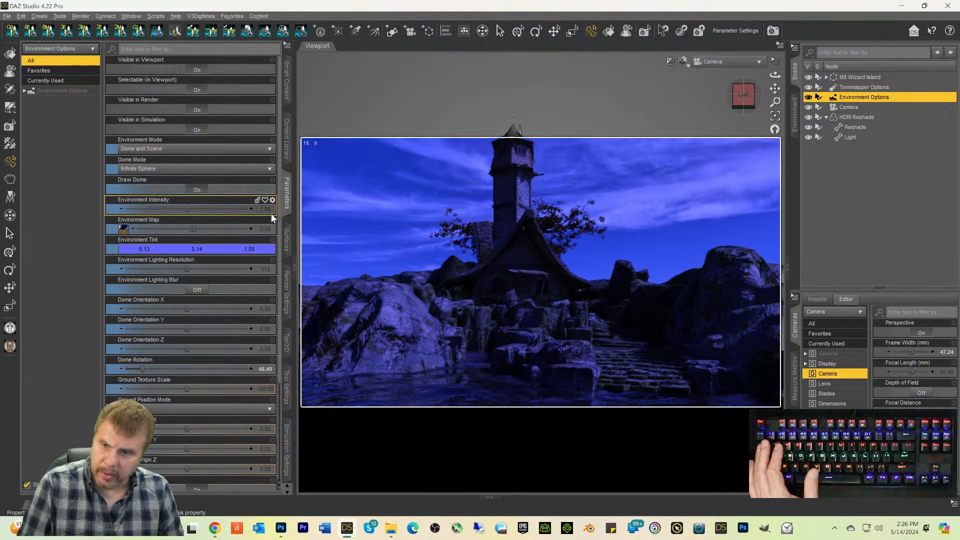
Step: Reset the Environment Tint to pure white (1.00, 1.00, 1.00)
{"action": "left_click", "coordinate": [225, 247]}
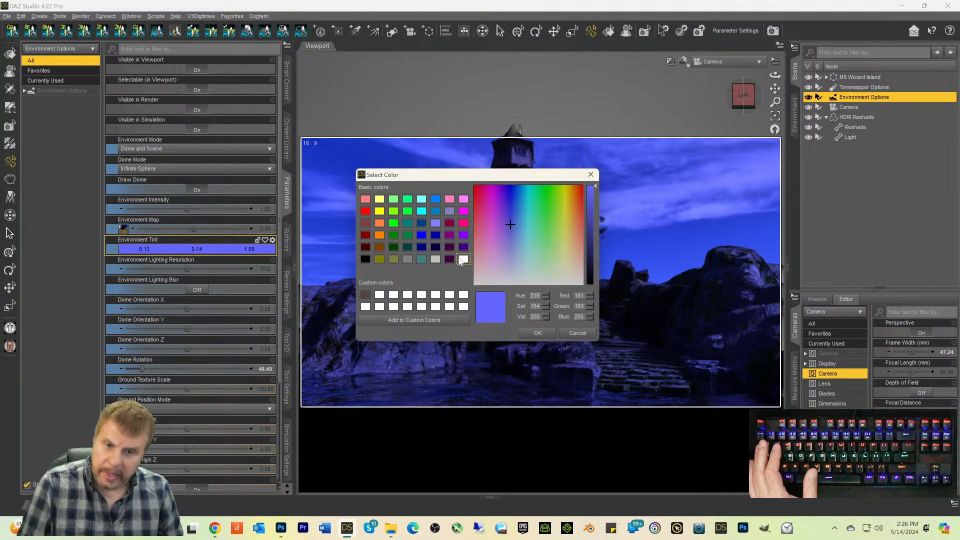
{"action": "left_click", "coordinate": [462, 259]}
{"action": "left_click", "coordinate": [538, 332]}
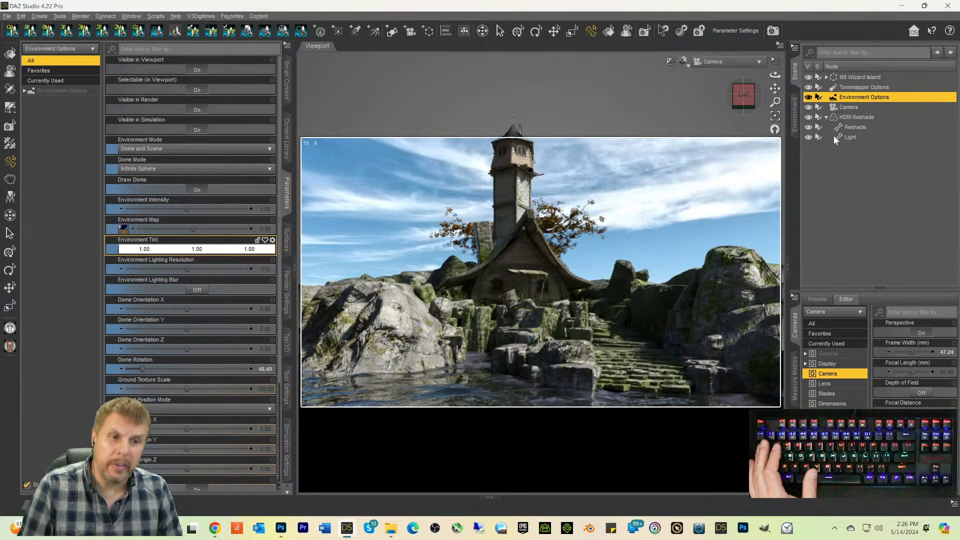
Step: Select HDRI Reshade and try the IHRS Sunset and IHRS Sunrise presets on it, finishing with IHRS Simulation Green
{"action": "left_click", "coordinate": [845, 117]}
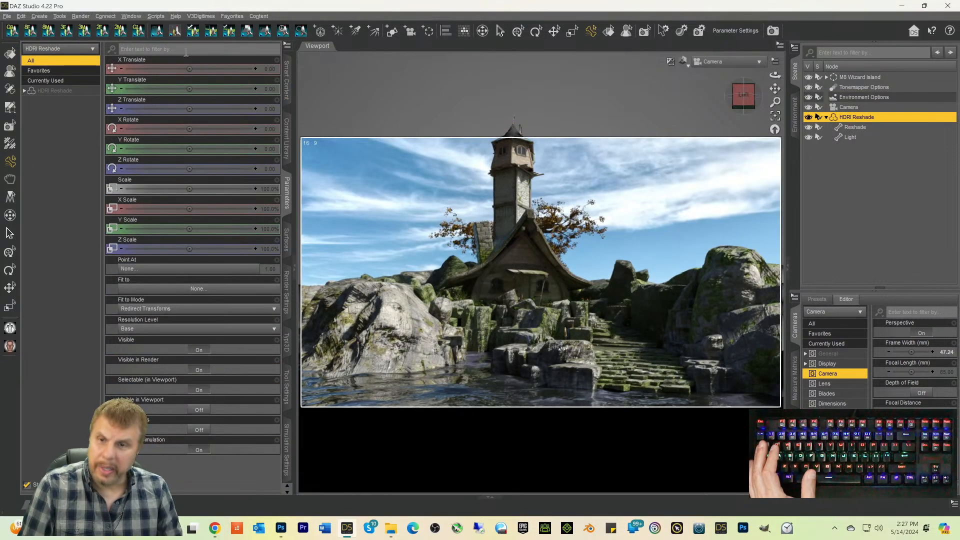
{"action": "left_click", "coordinate": [287, 80]}
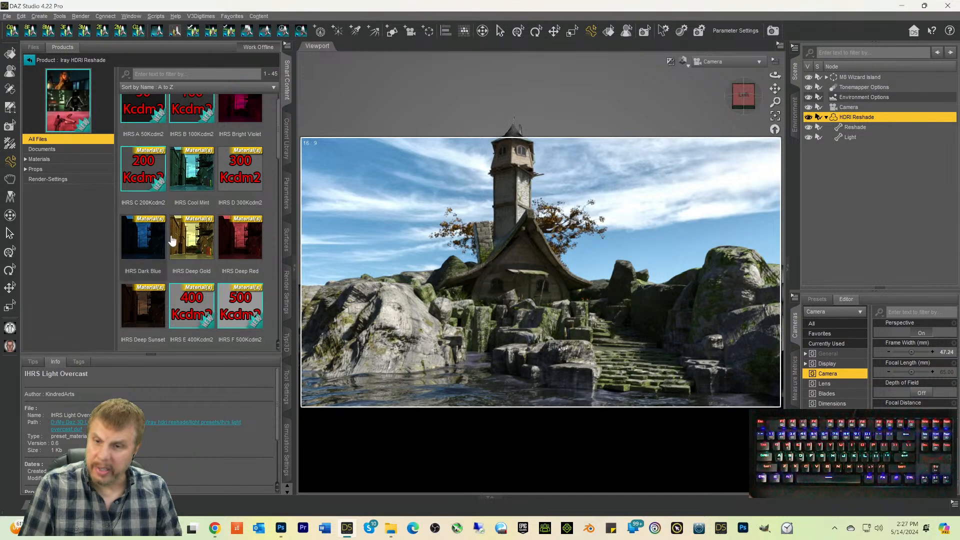
{"action": "mouse_move", "coordinate": [232, 189]}
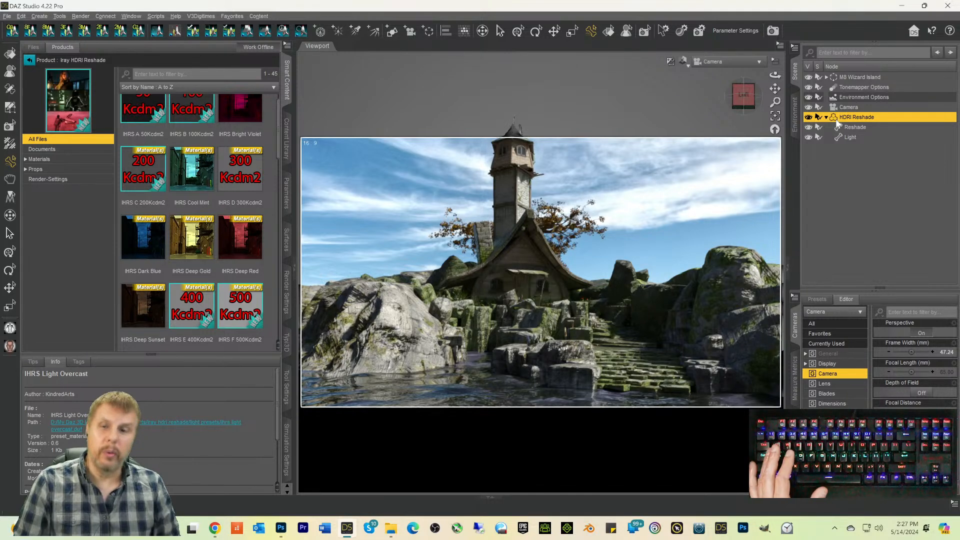
{"action": "scroll", "coordinate": [190, 241], "scroll_direction": "up", "scroll_amount": 1}
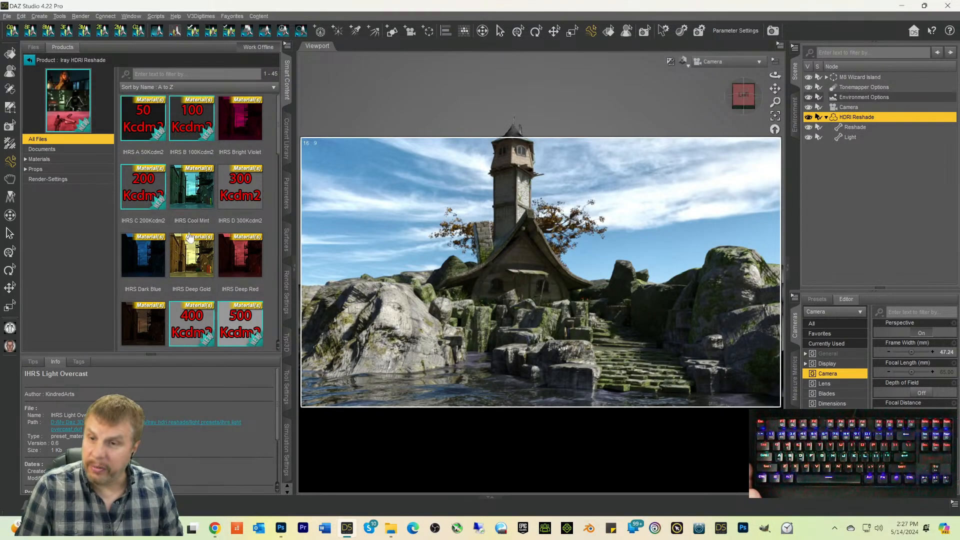
{"action": "scroll", "coordinate": [195, 243], "scroll_direction": "down", "scroll_amount": 10}
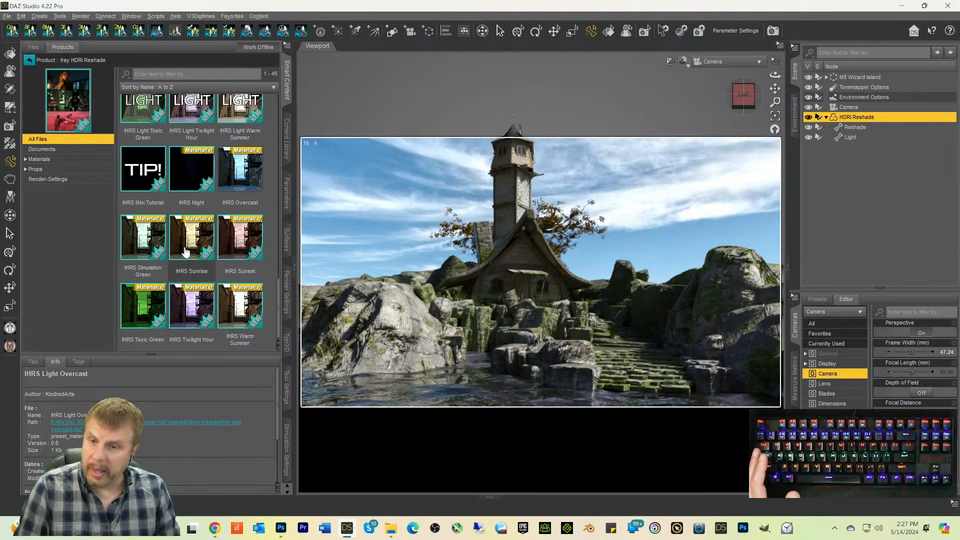
{"action": "double_click", "coordinate": [238, 243]}
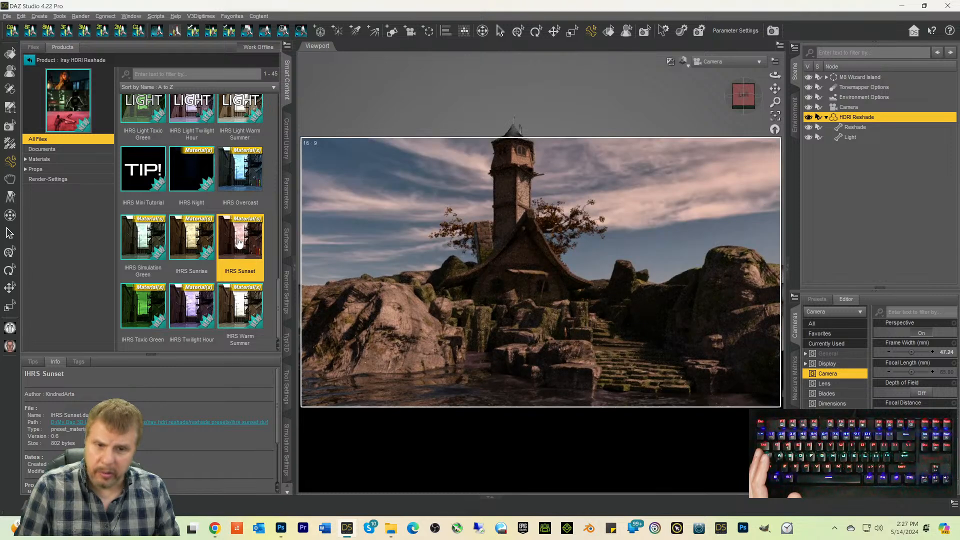
{"action": "double_click", "coordinate": [194, 243]}
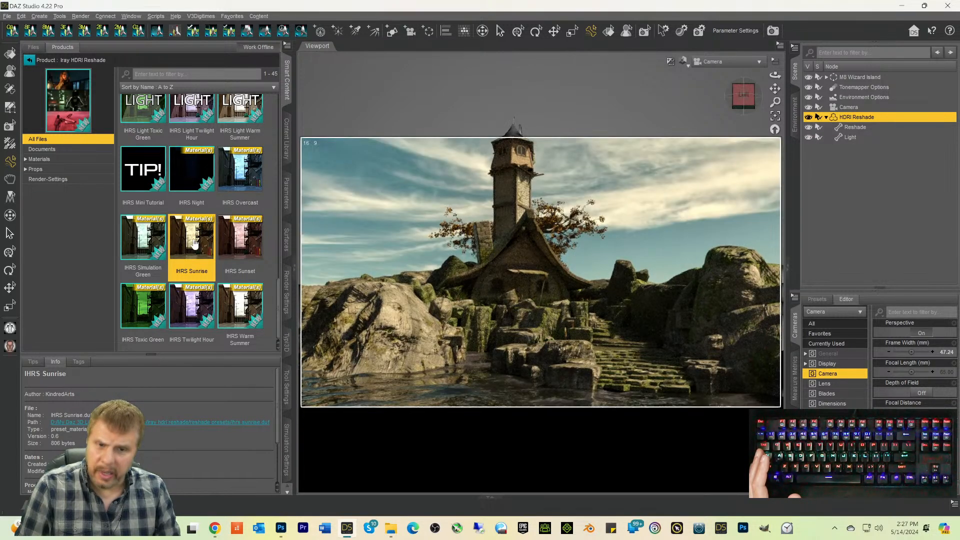
{"action": "double_click", "coordinate": [148, 245]}
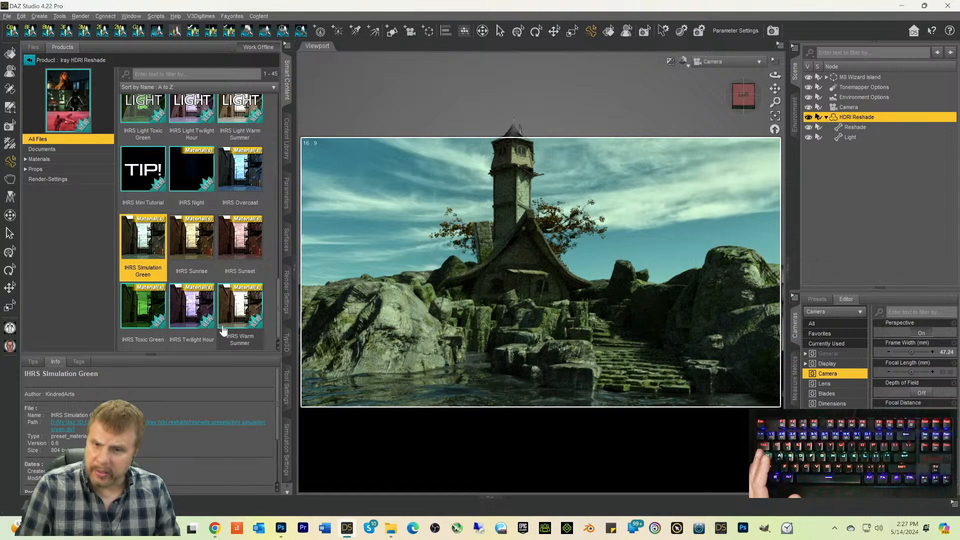
Step: Try the IHRS Twilight Hour, IHRS Toxic Green, IHRS Warm Summer and IHRS Overcast presets on HDRI Reshade
{"action": "double_click", "coordinate": [193, 310]}
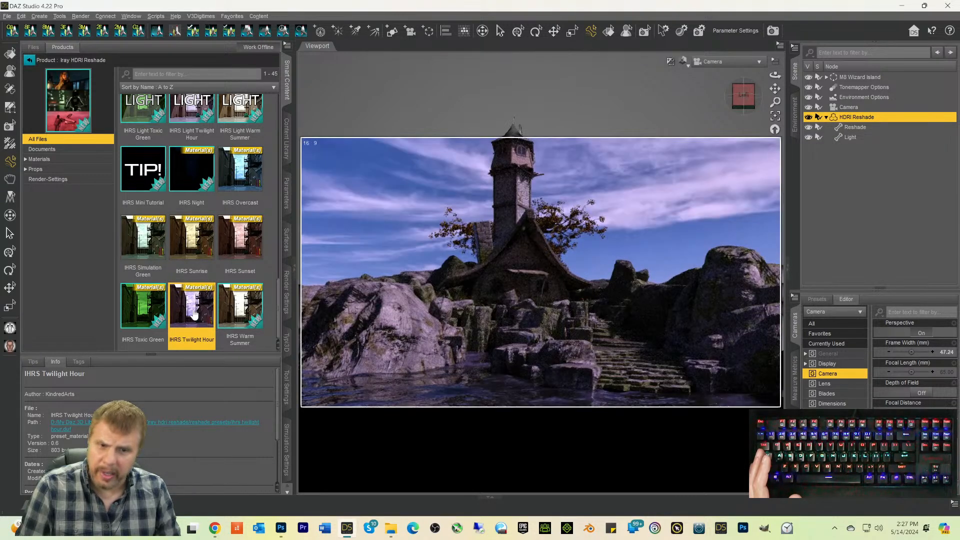
{"action": "double_click", "coordinate": [159, 310]}
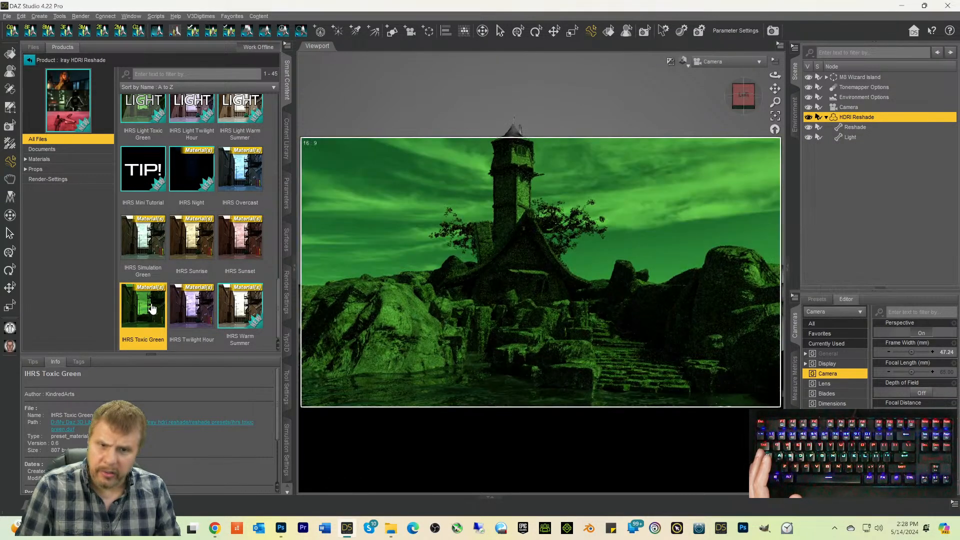
{"action": "double_click", "coordinate": [230, 314]}
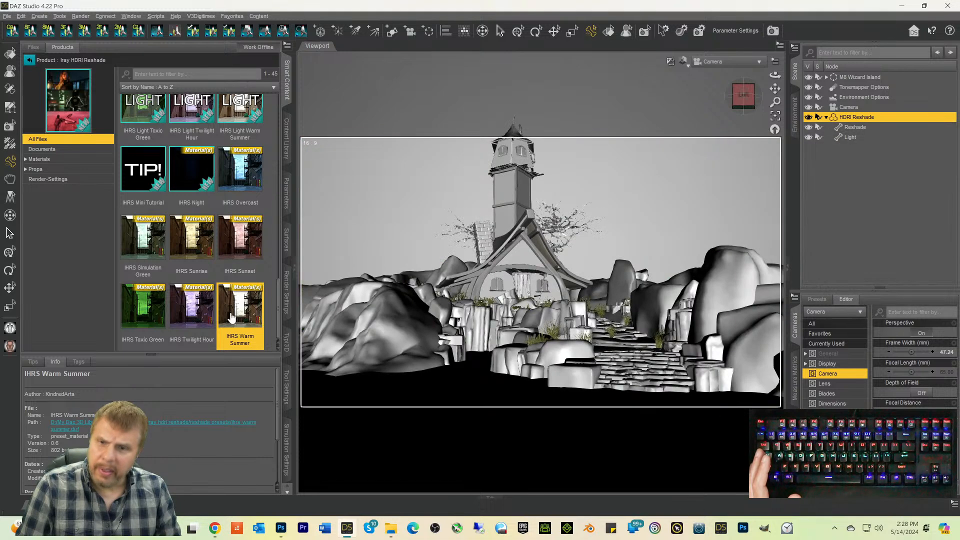
{"action": "double_click", "coordinate": [243, 181]}
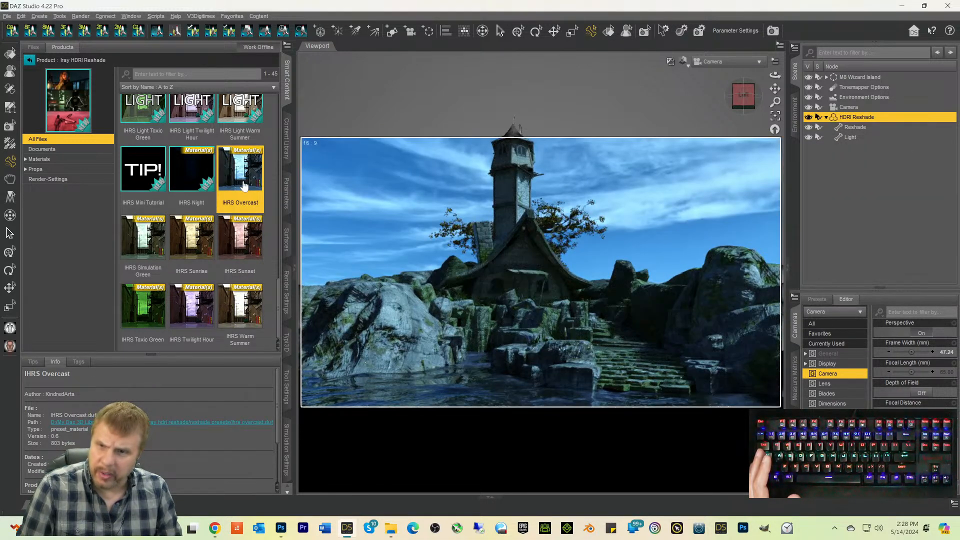
{"action": "scroll", "coordinate": [240, 201], "scroll_direction": "up", "scroll_amount": 5}
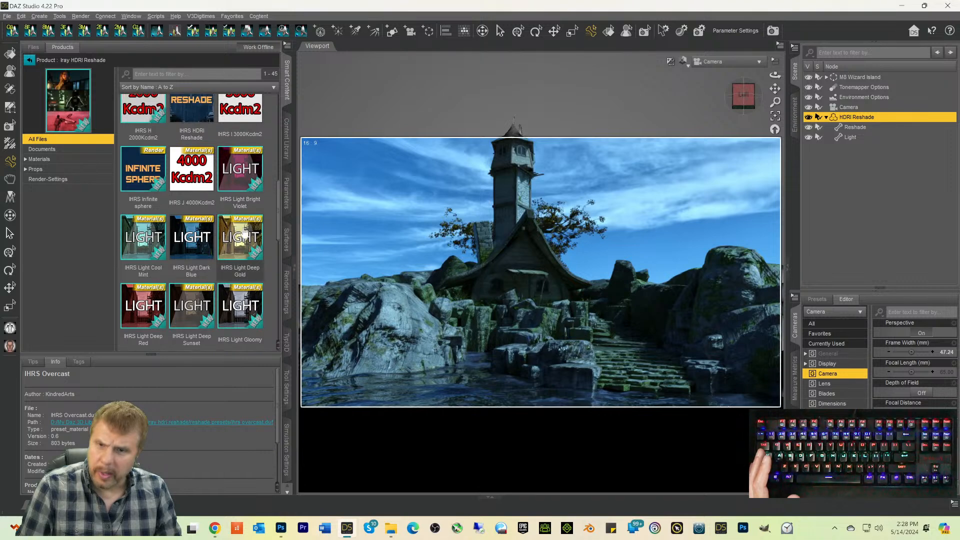
Step: Set the Reshade Color of the HDRI Reshade surfaces to pure white (1.00, 1.00, 1.00)
{"action": "left_click", "coordinate": [286, 236]}
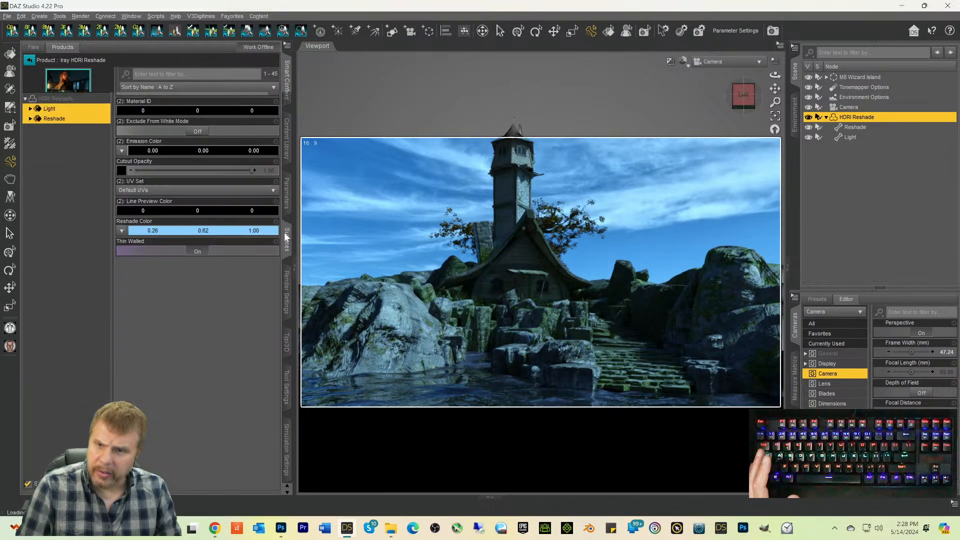
{"action": "left_click", "coordinate": [182, 233]}
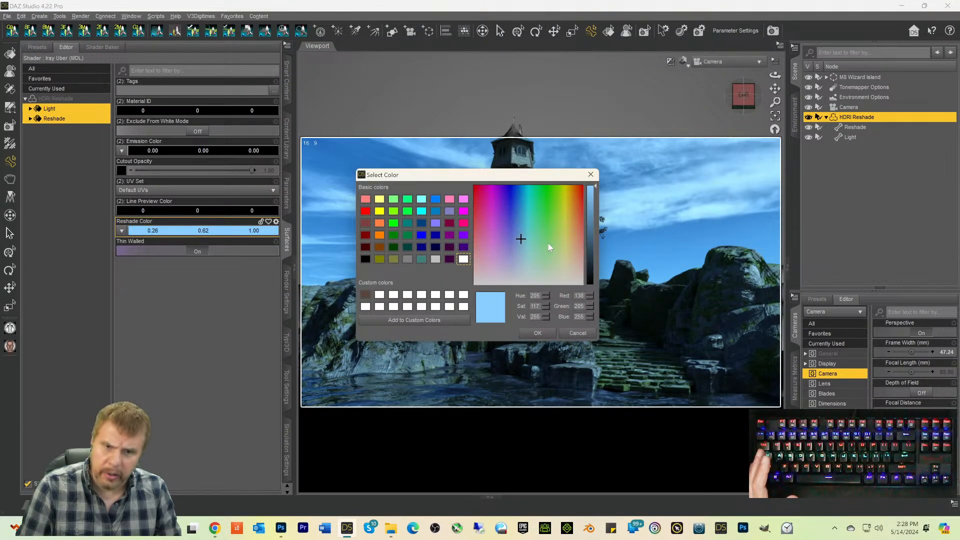
{"action": "left_click", "coordinate": [463, 260]}
{"action": "left_click", "coordinate": [535, 333]}
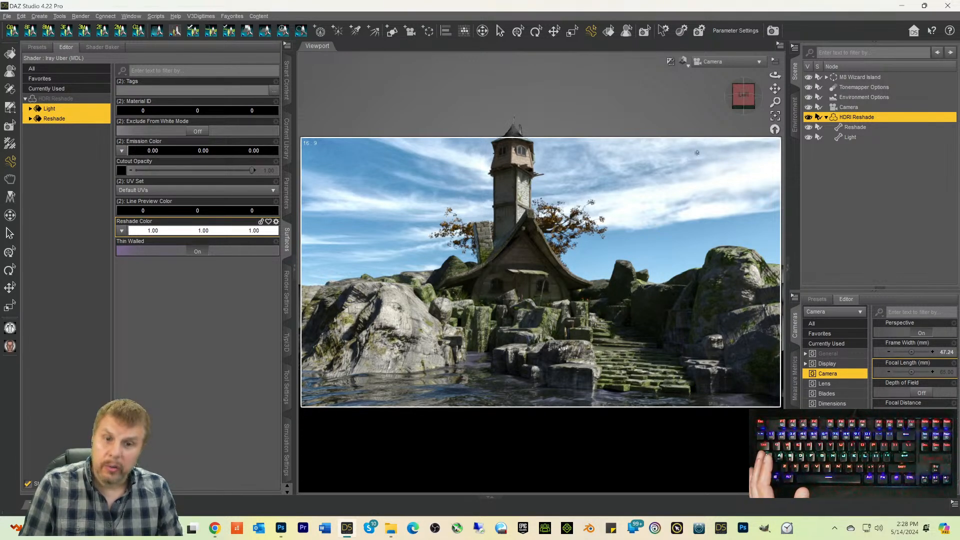
Step: Render the wizard island scene through the current camera with the white Reshade Color
{"action": "left_click", "coordinate": [773, 33]}
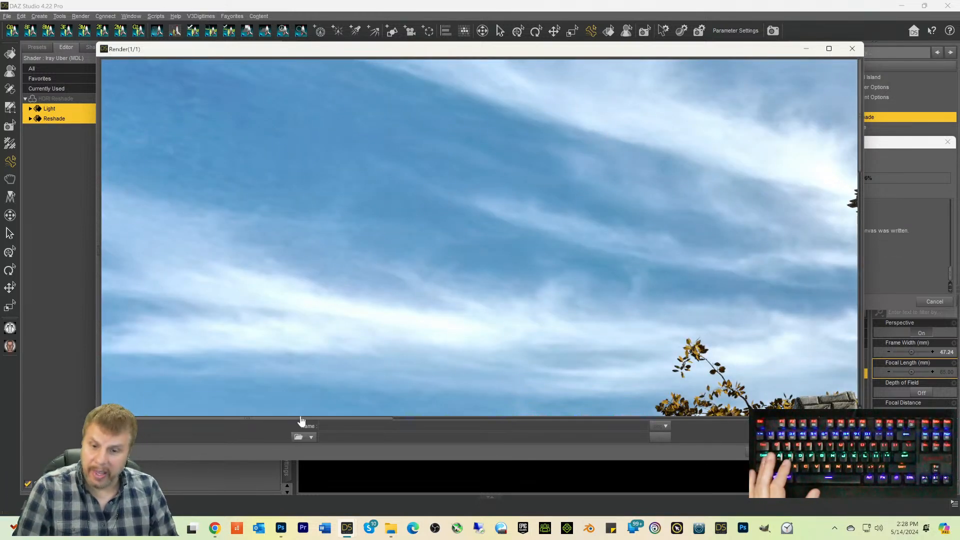
{"action": "left_click_drag", "start_coordinate": [305, 418], "coordinate": [502, 423]}
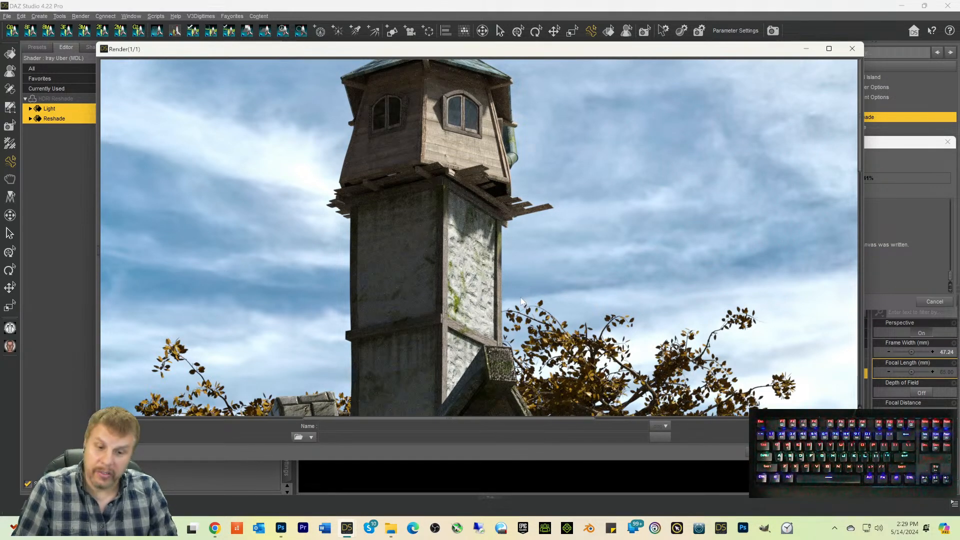
Step: Switch to Chrome to review the Iray HDRI Reshade product page on the Daz 3D store, and return to the render in DAZ Studio
{"action": "left_click", "coordinate": [214, 528]}
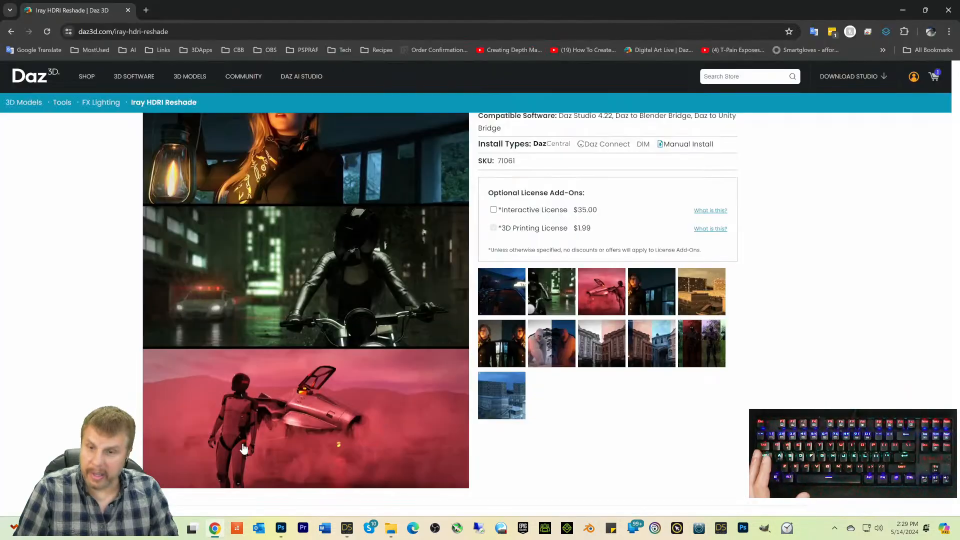
{"action": "scroll", "coordinate": [575, 198], "scroll_direction": "up", "scroll_amount": 2}
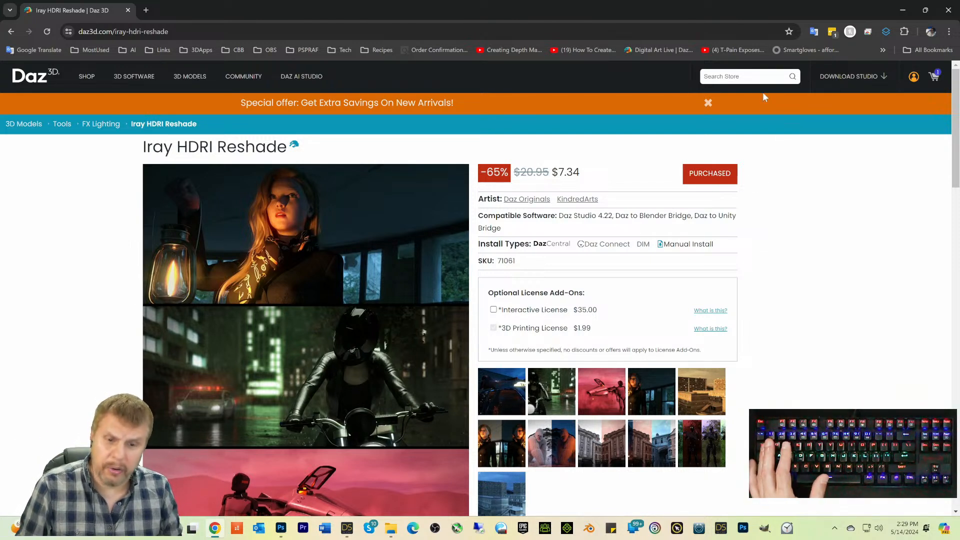
{"action": "left_click", "coordinate": [901, 11]}
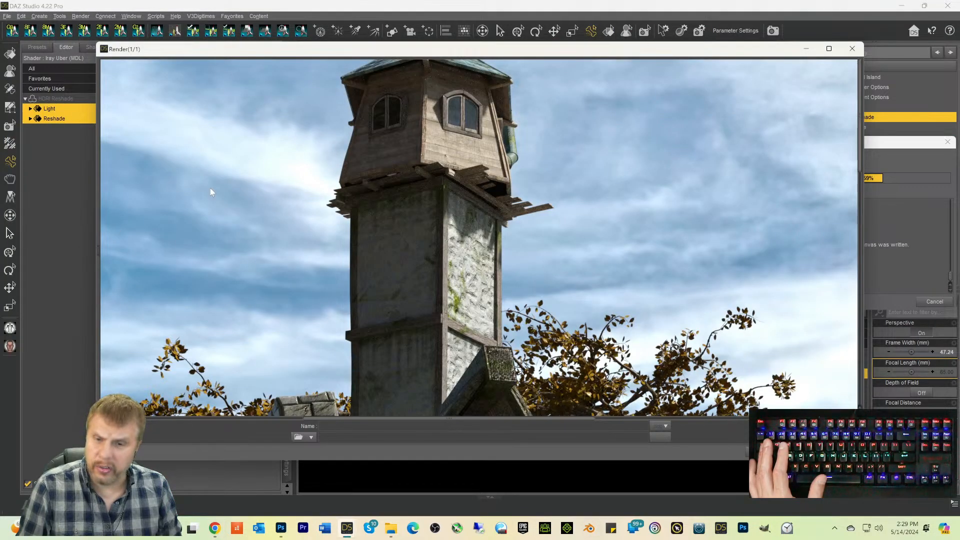
Step: Examine the render in progress from the tower and sky down to the house, mossy rocks, water and stone steps
{"action": "scroll", "coordinate": [710, 200], "scroll_direction": "down", "scroll_amount": 5}
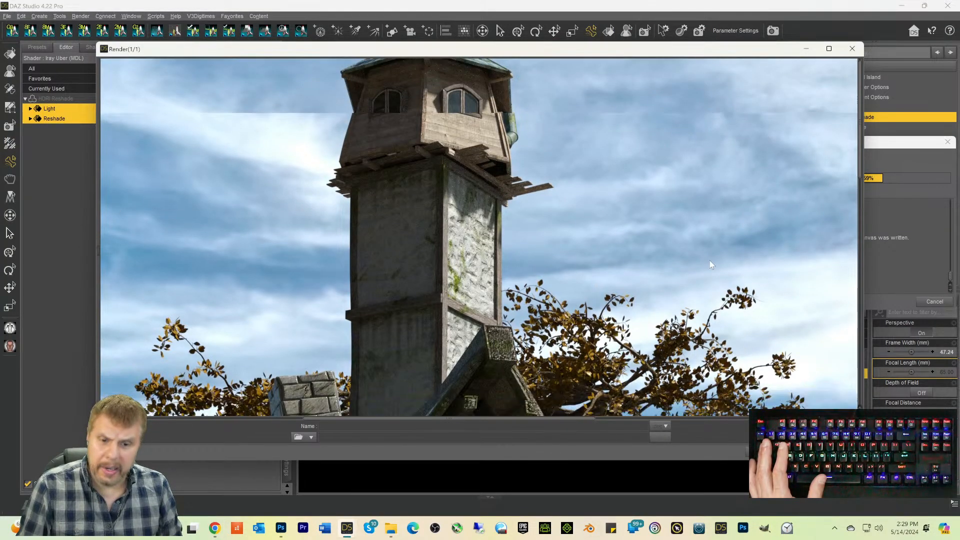
{"action": "scroll", "coordinate": [591, 236], "scroll_direction": "down", "scroll_amount": 8}
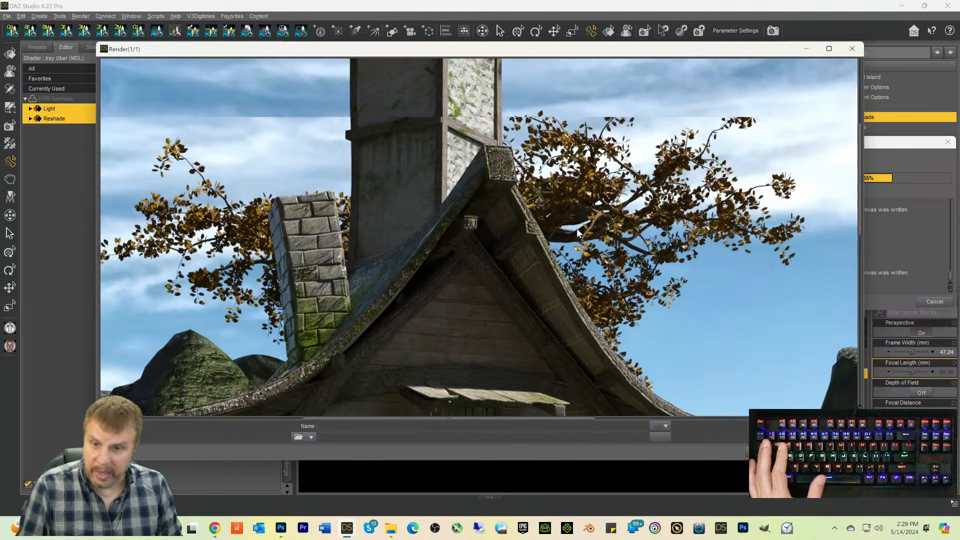
{"action": "scroll", "coordinate": [591, 235], "scroll_direction": "up", "scroll_amount": 8}
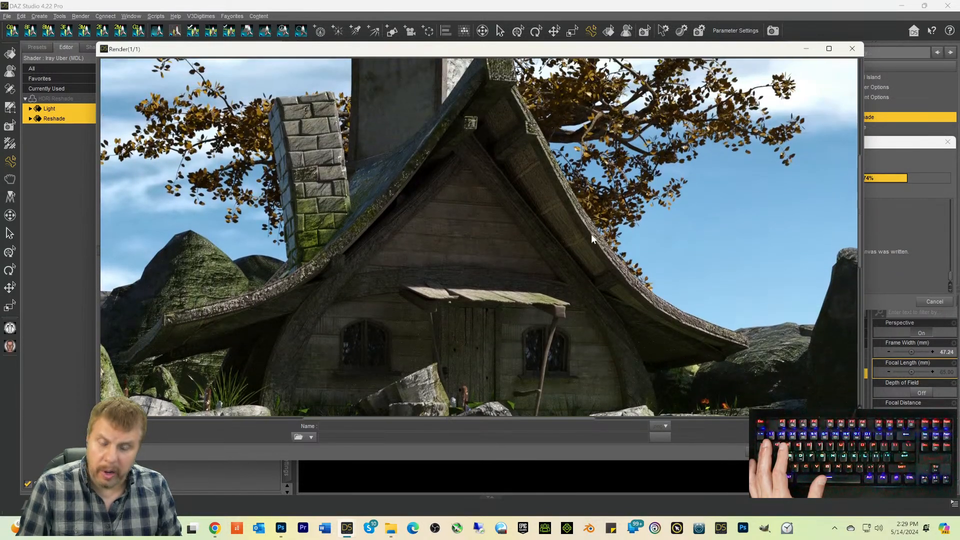
{"action": "scroll", "coordinate": [591, 238], "scroll_direction": "down", "scroll_amount": 8}
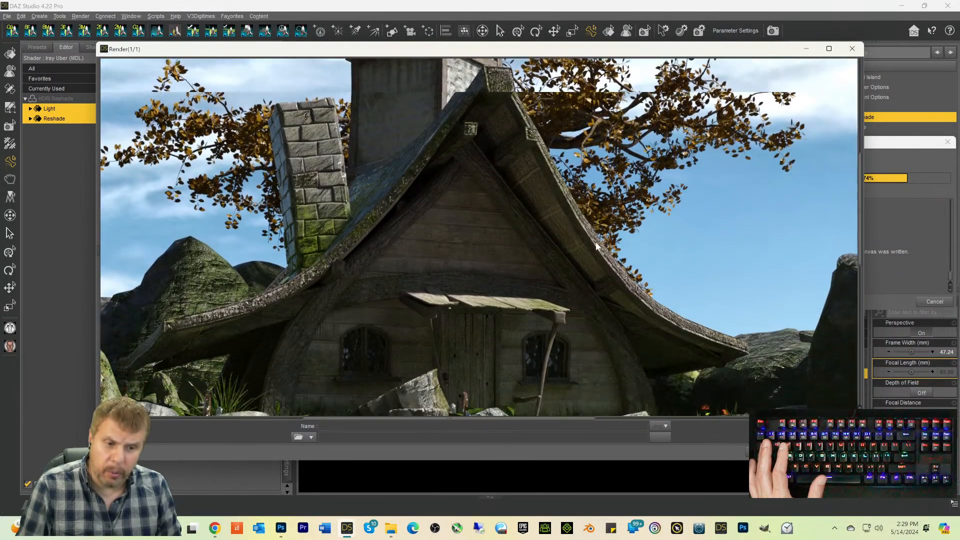
{"action": "scroll", "coordinate": [627, 252], "scroll_direction": "down", "scroll_amount": 1}
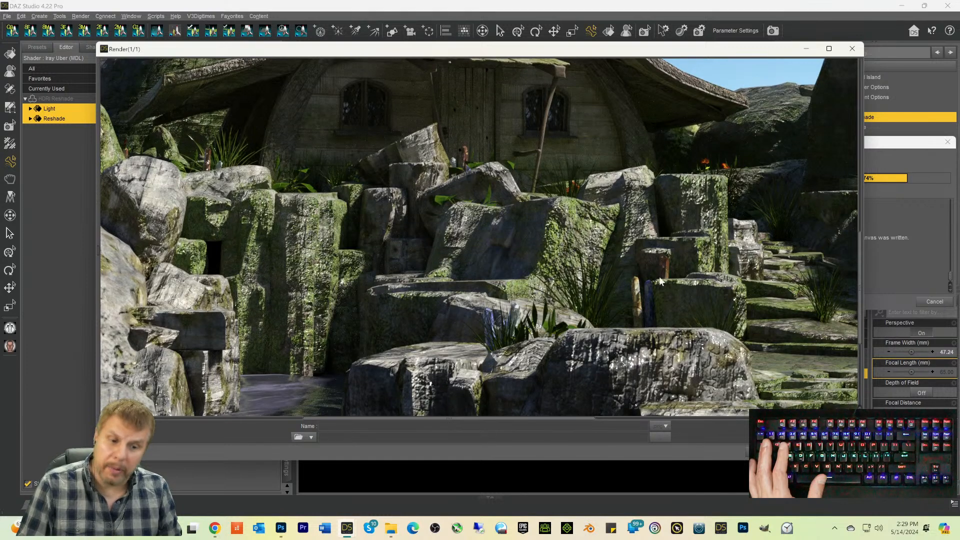
{"action": "scroll", "coordinate": [703, 351], "scroll_direction": "up", "scroll_amount": 4}
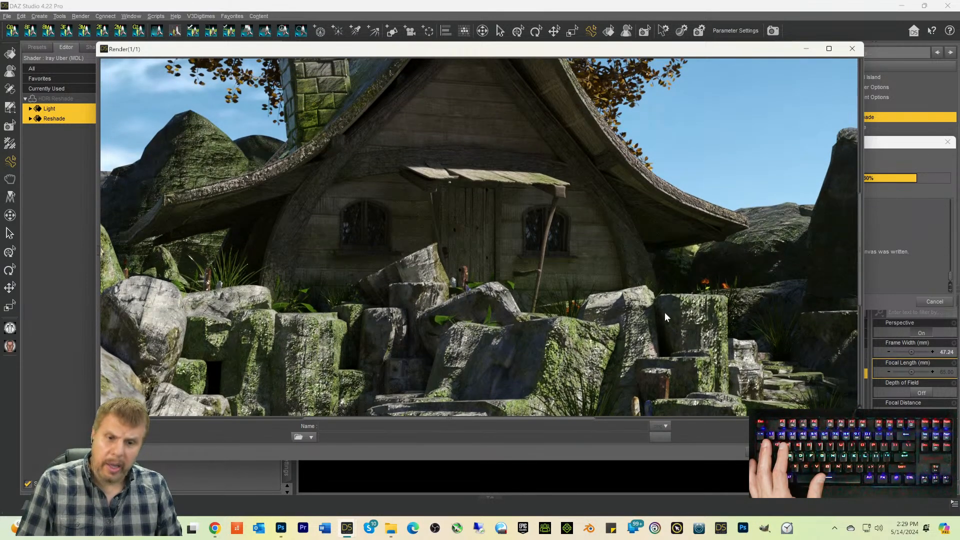
{"action": "scroll", "coordinate": [666, 293], "scroll_direction": "up", "scroll_amount": 3}
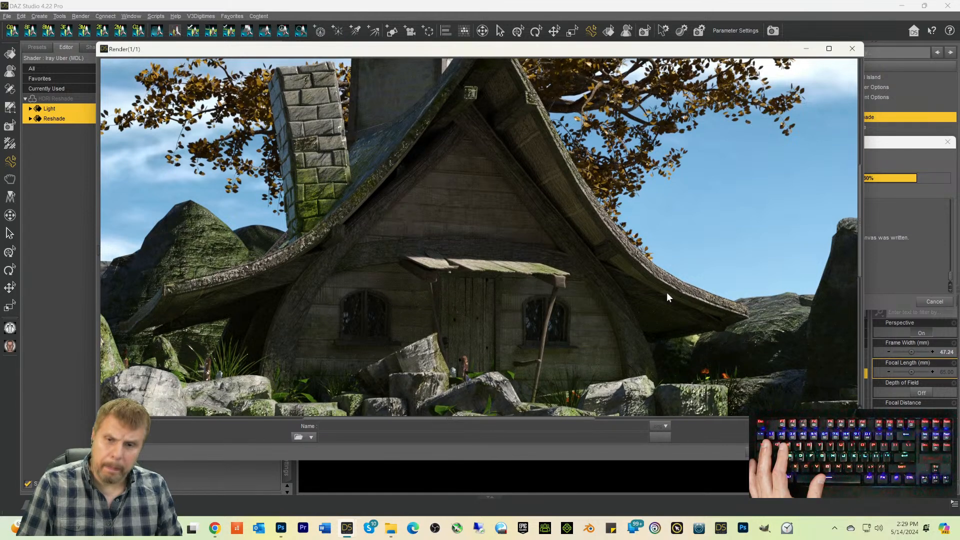
{"action": "scroll", "coordinate": [666, 297], "scroll_direction": "down", "scroll_amount": 2}
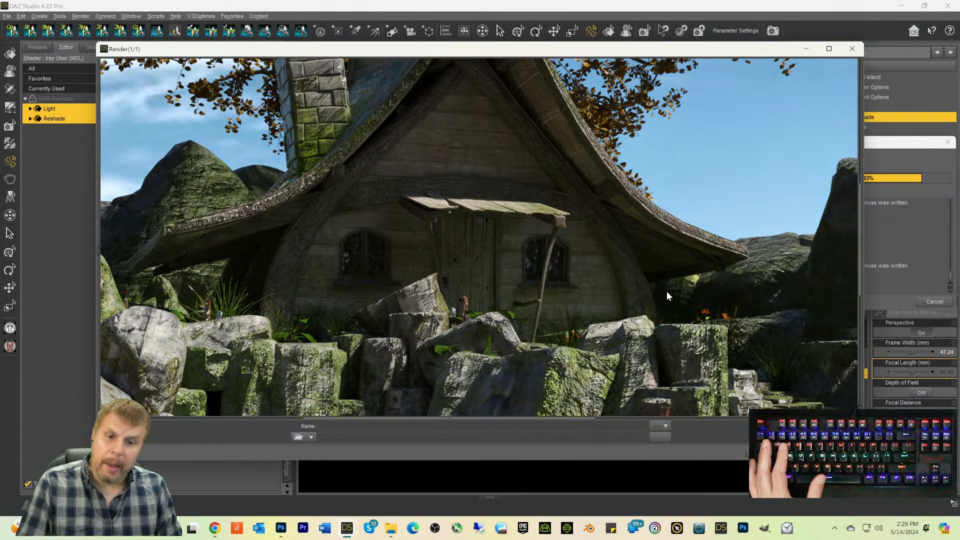
{"action": "scroll", "coordinate": [667, 297], "scroll_direction": "up", "scroll_amount": 2}
{"action": "scroll", "coordinate": [667, 292], "scroll_direction": "up", "scroll_amount": 6}
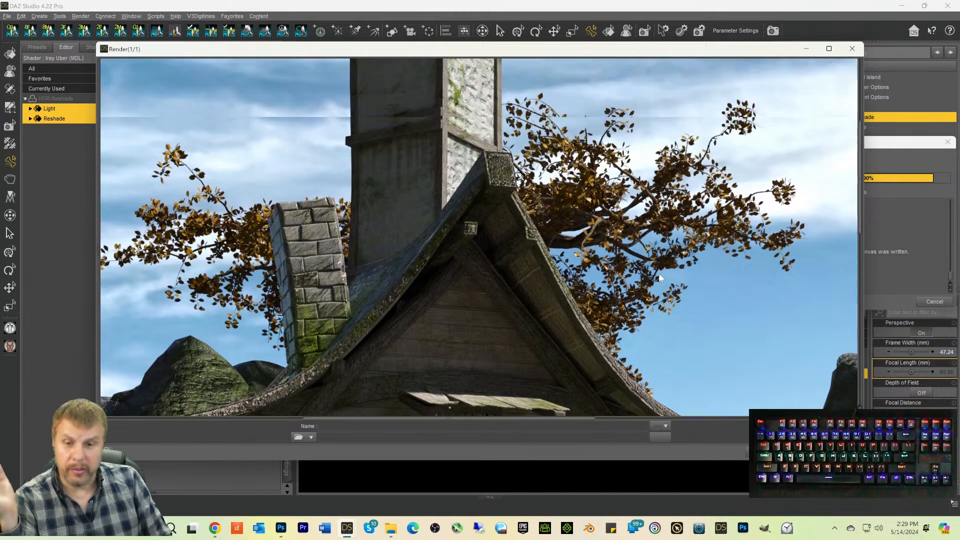
{"action": "scroll", "coordinate": [657, 274], "scroll_direction": "up", "scroll_amount": 3}
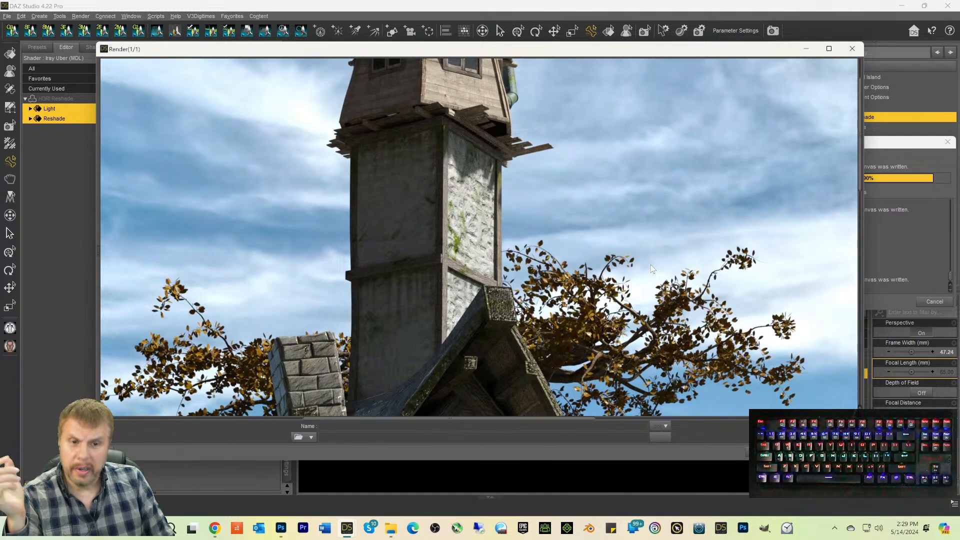
{"action": "scroll", "coordinate": [650, 265], "scroll_direction": "up", "scroll_amount": 2}
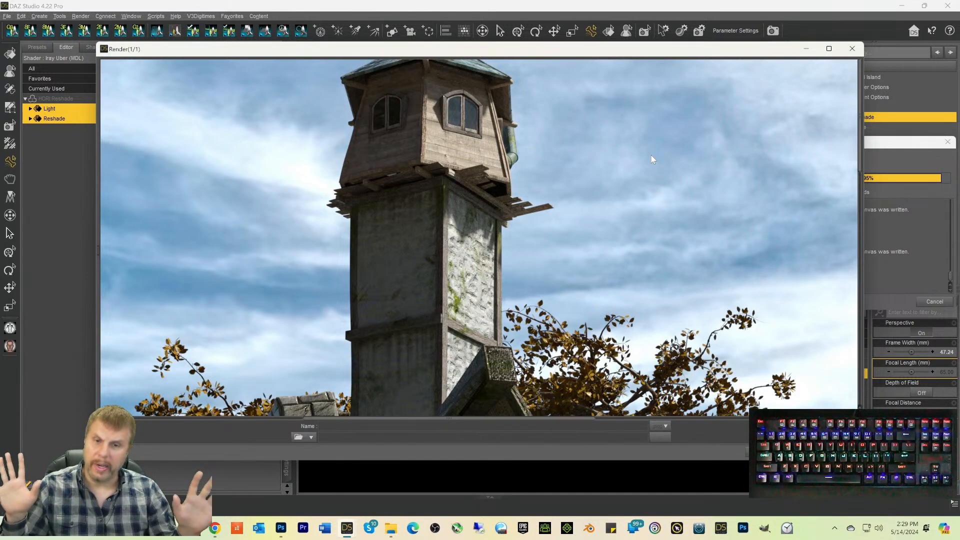
{"action": "scroll", "coordinate": [639, 146], "scroll_direction": "down", "scroll_amount": 3}
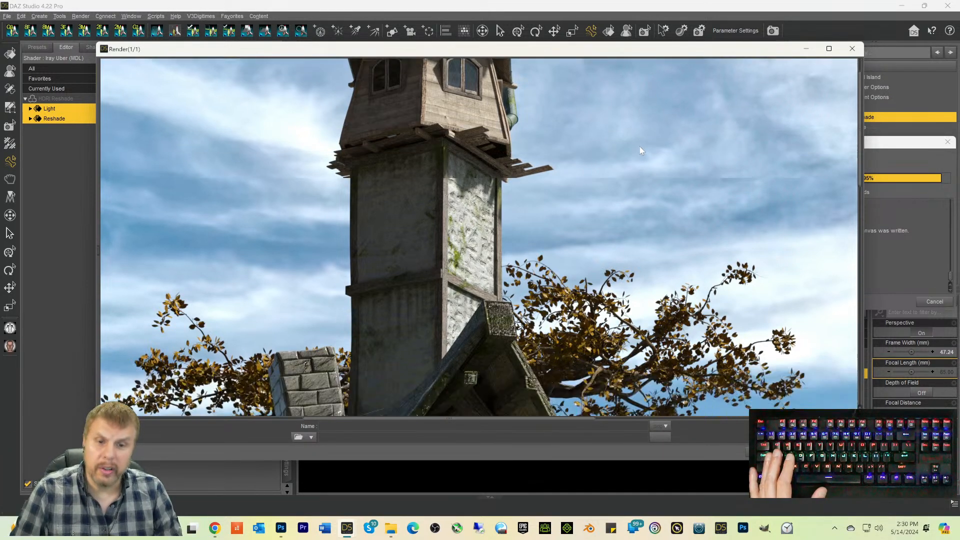
{"action": "scroll", "coordinate": [659, 174], "scroll_direction": "down", "scroll_amount": 6}
{"action": "scroll", "coordinate": [658, 173], "scroll_direction": "down", "scroll_amount": 6}
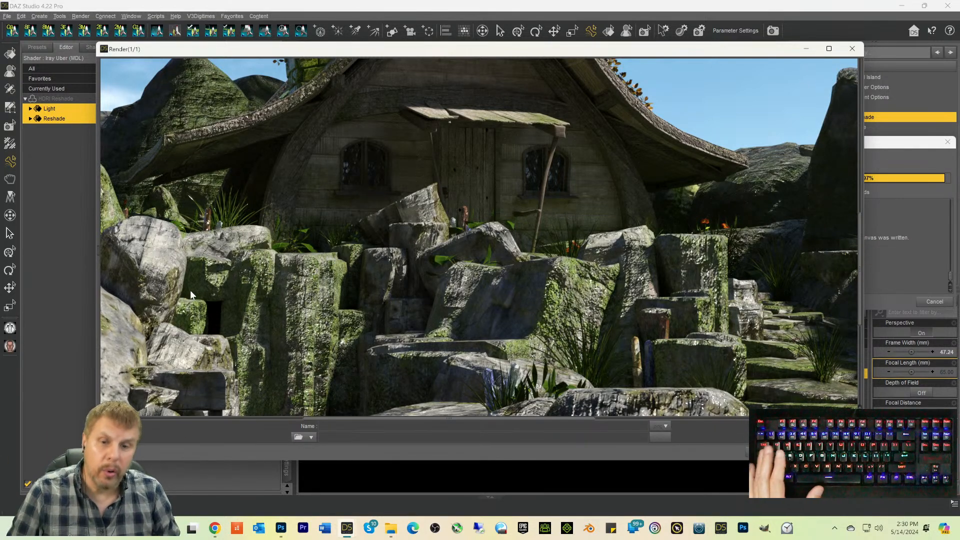
{"action": "scroll", "coordinate": [290, 258], "scroll_direction": "up", "scroll_amount": 2}
{"action": "scroll", "coordinate": [330, 268], "scroll_direction": "up", "scroll_amount": 2}
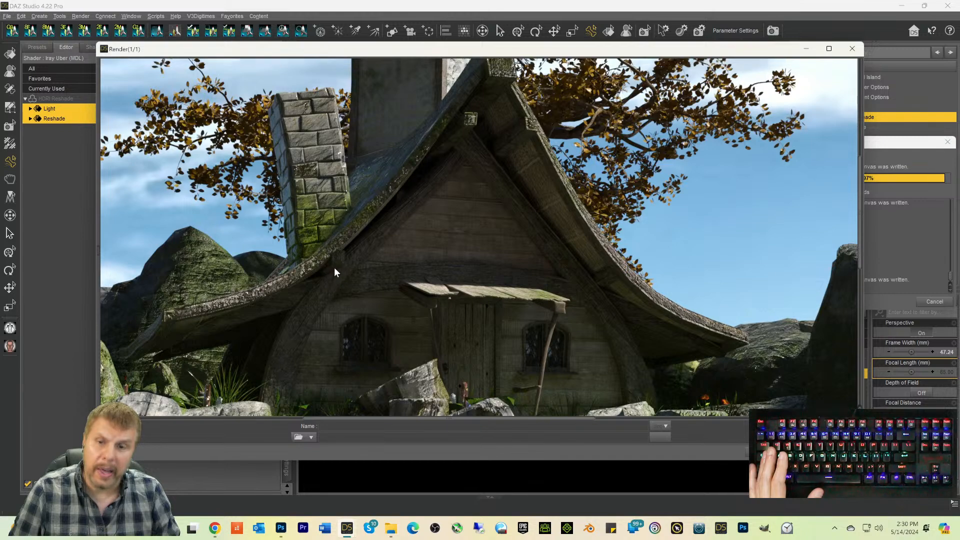
{"action": "scroll", "coordinate": [550, 249], "scroll_direction": "up", "scroll_amount": 2}
{"action": "scroll", "coordinate": [558, 246], "scroll_direction": "up", "scroll_amount": 3}
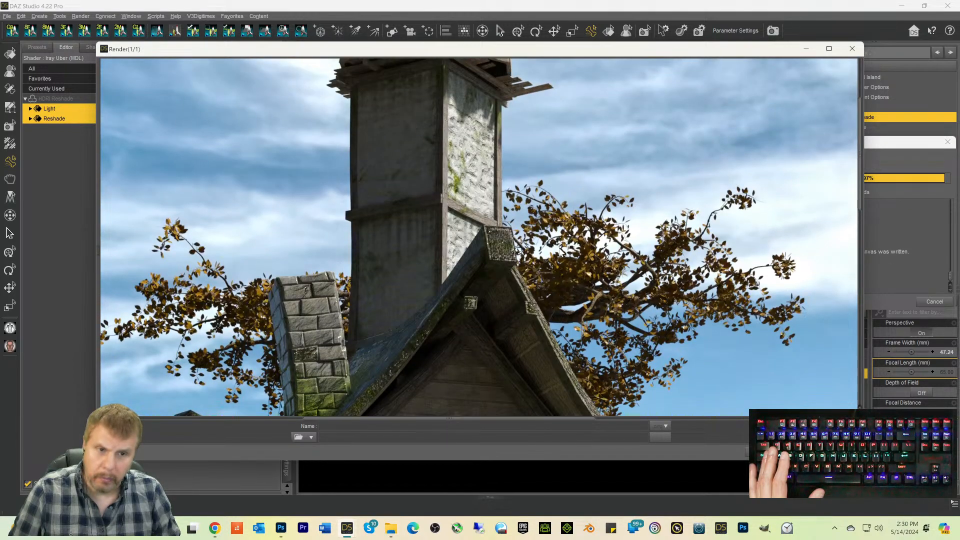
{"action": "scroll", "coordinate": [558, 253], "scroll_direction": "down", "scroll_amount": 2}
{"action": "scroll", "coordinate": [612, 287], "scroll_direction": "down", "scroll_amount": 8}
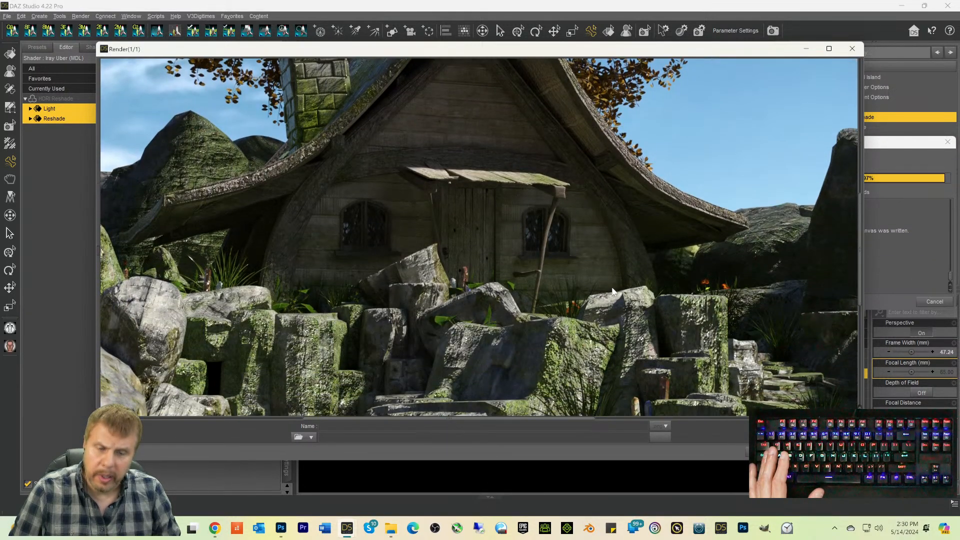
{"action": "scroll", "coordinate": [614, 291], "scroll_direction": "down", "scroll_amount": 1}
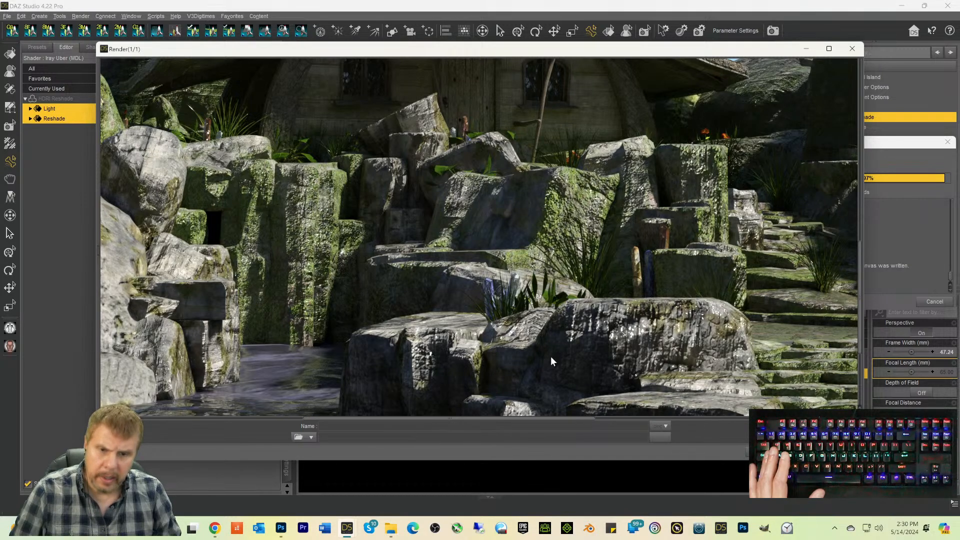
{"action": "scroll", "coordinate": [516, 299], "scroll_direction": "up", "scroll_amount": 2}
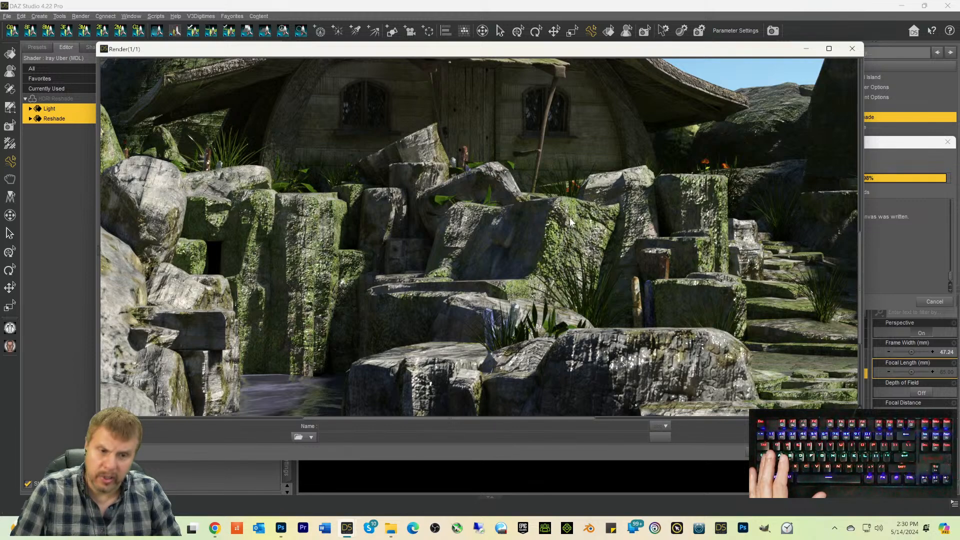
{"action": "scroll", "coordinate": [577, 236], "scroll_direction": "up", "scroll_amount": 2}
{"action": "scroll", "coordinate": [575, 230], "scroll_direction": "up", "scroll_amount": 8}
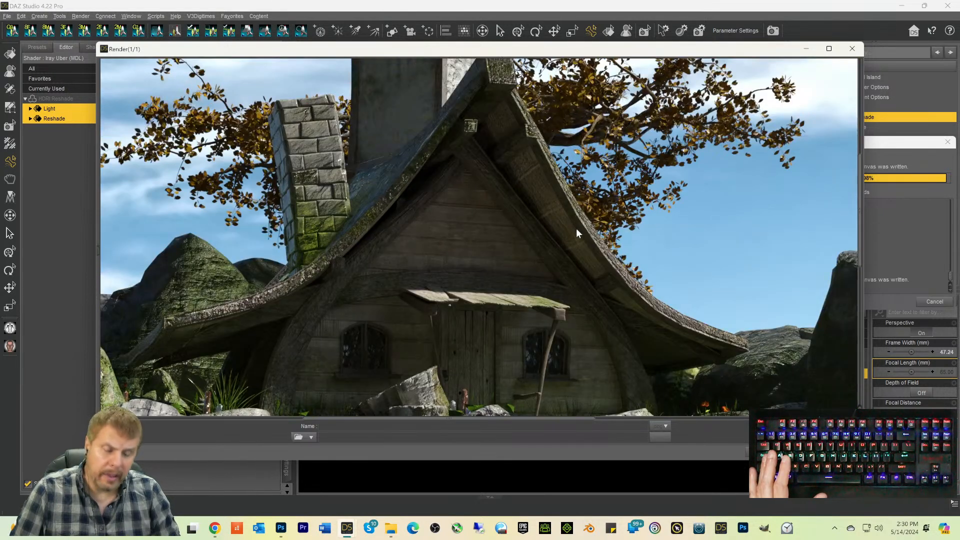
{"action": "scroll", "coordinate": [583, 242], "scroll_direction": "down", "scroll_amount": 9}
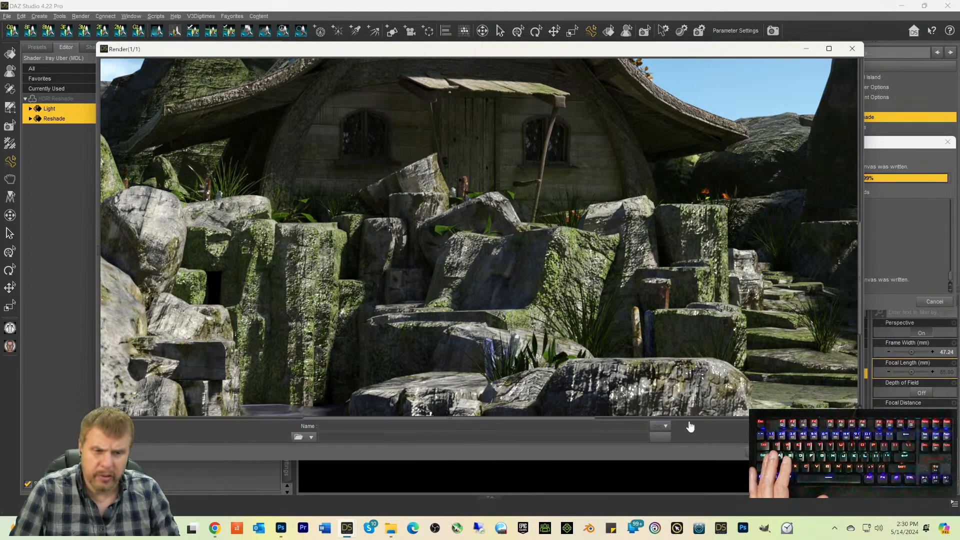
{"action": "scroll", "coordinate": [697, 267], "scroll_direction": "up", "scroll_amount": 10}
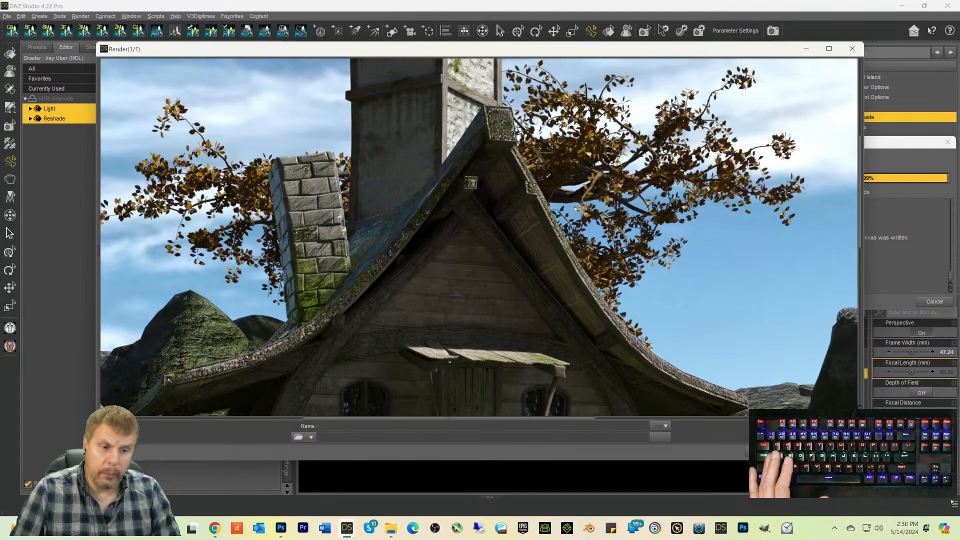
Step: Cancel the rest of the wizard island render
{"action": "left_click", "coordinate": [851, 49]}
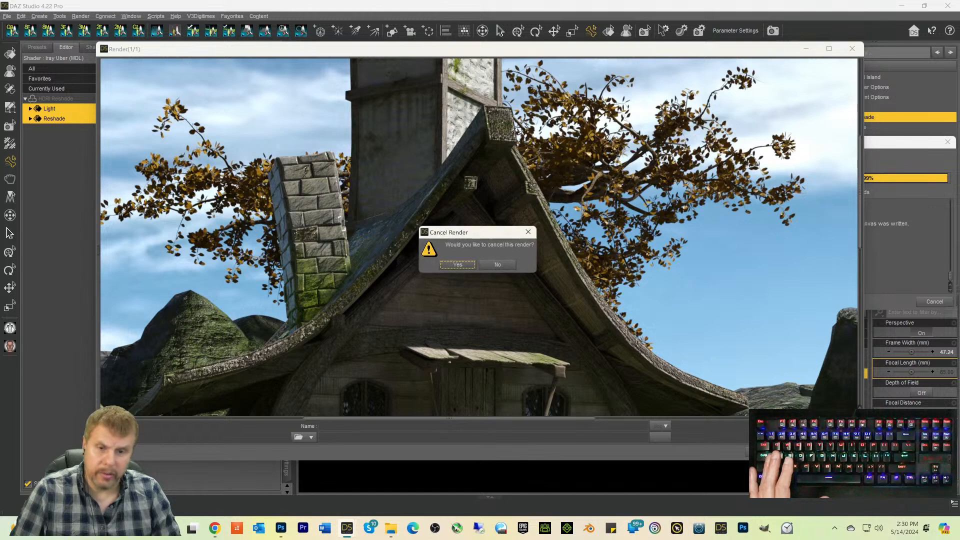
{"action": "left_click", "coordinate": [453, 265]}
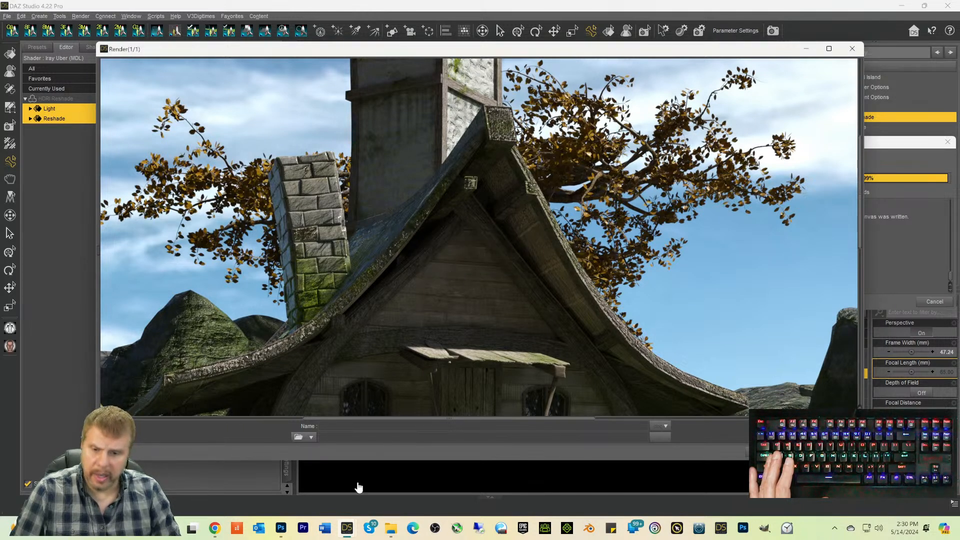
Step: Switch to Photoshop, close the three open Wizard House documents without saving, and return to the render in DAZ Studio
{"action": "left_click", "coordinate": [280, 528]}
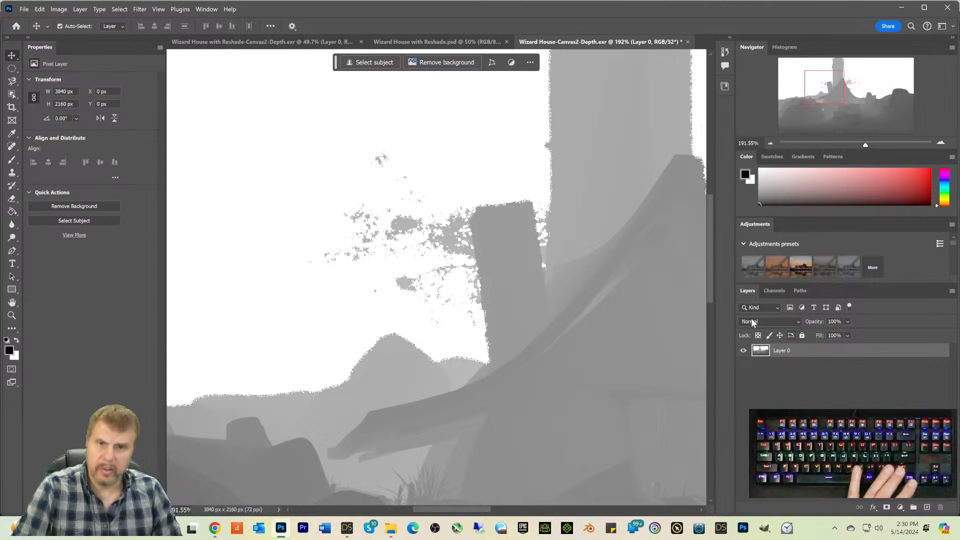
{"action": "left_click", "coordinate": [688, 42]}
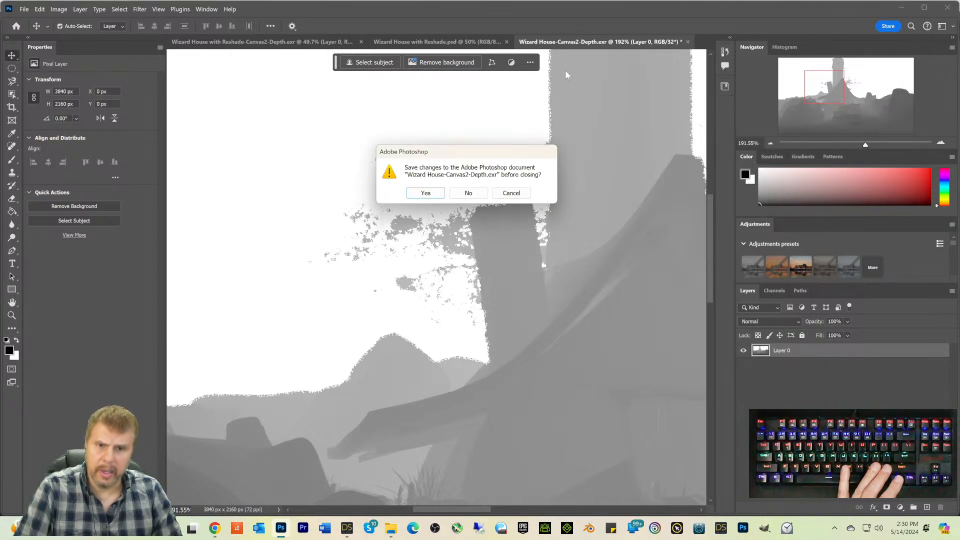
{"action": "left_click", "coordinate": [469, 193]}
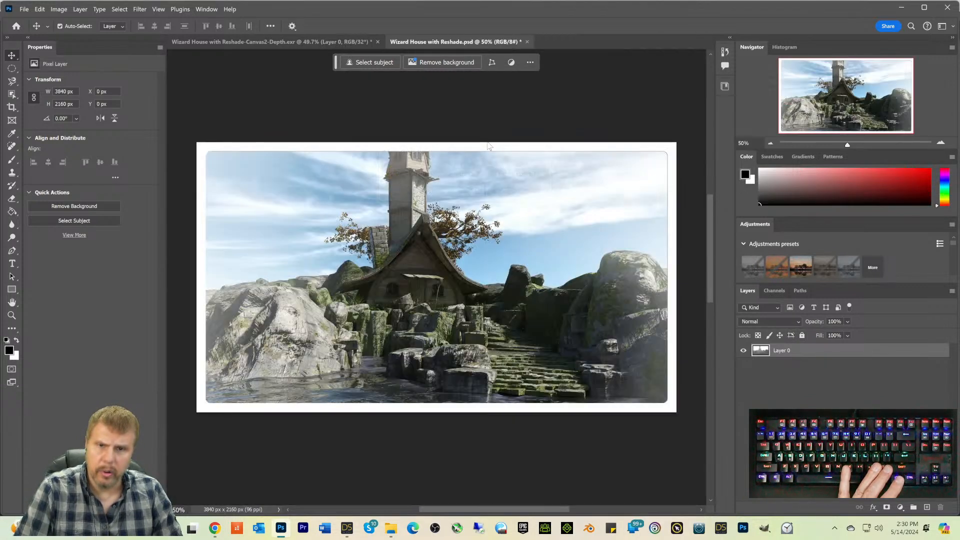
{"action": "left_click", "coordinate": [527, 42]}
{"action": "left_click", "coordinate": [469, 199]}
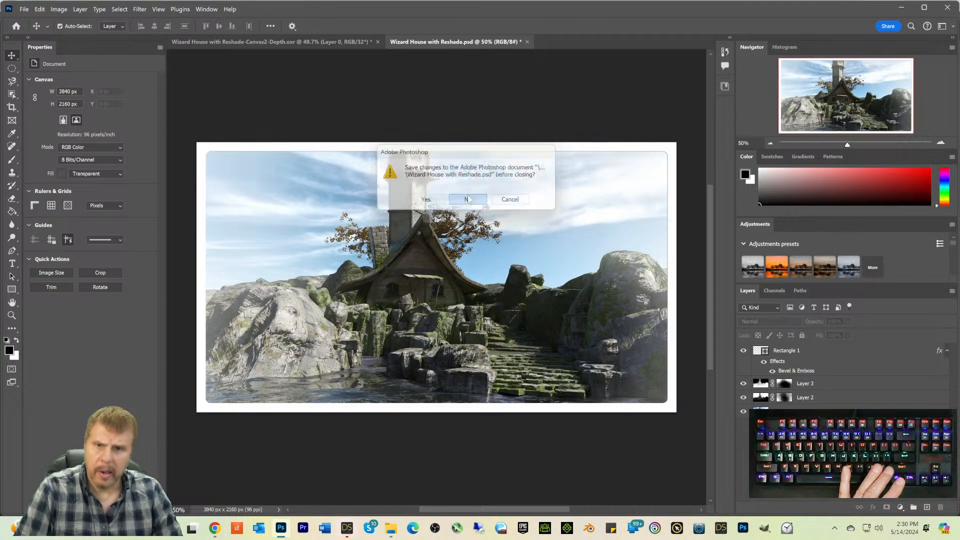
{"action": "left_click", "coordinate": [378, 41]}
{"action": "left_click", "coordinate": [467, 193]}
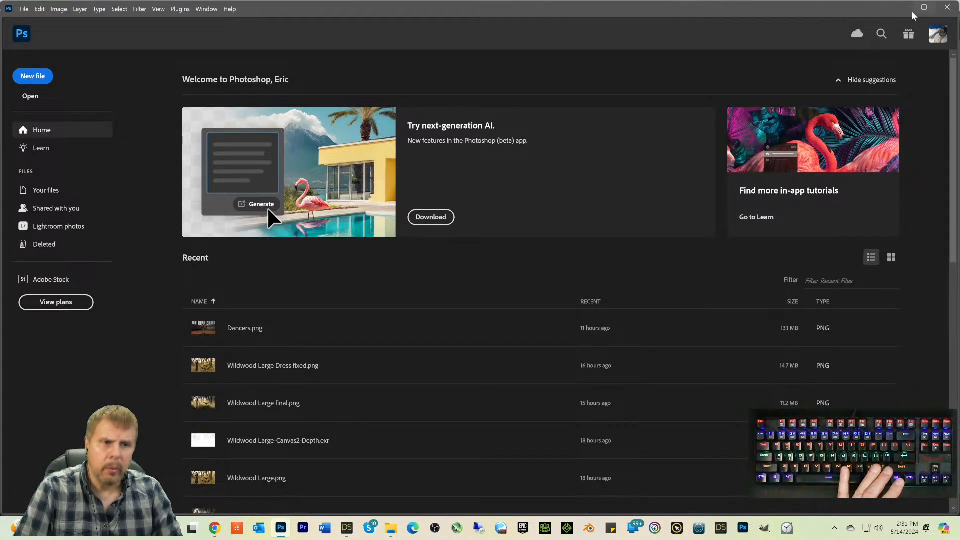
{"action": "left_click", "coordinate": [902, 7]}
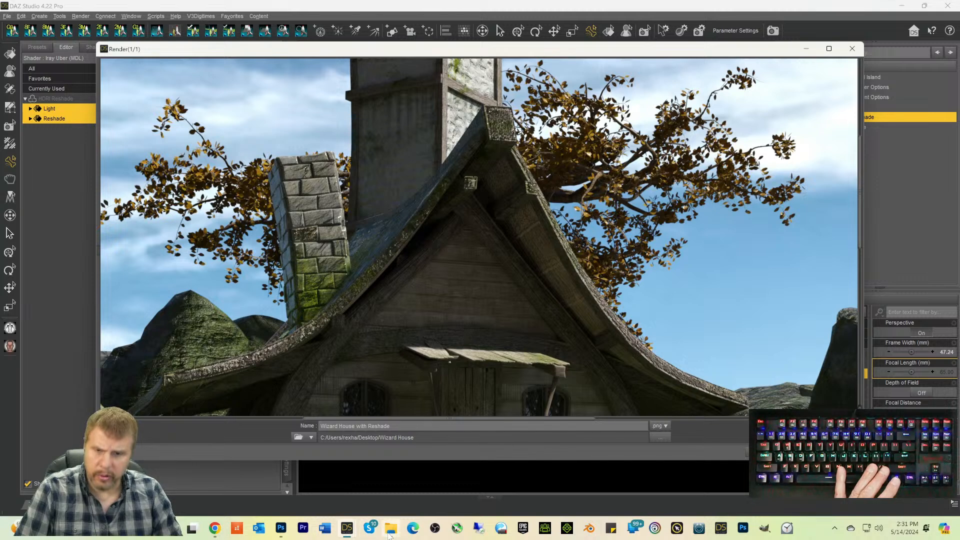
Step: Switch to File Explorer, delete everything in the Wizard House folder, and return to the render in DAZ Studio
{"action": "left_click", "coordinate": [391, 528]}
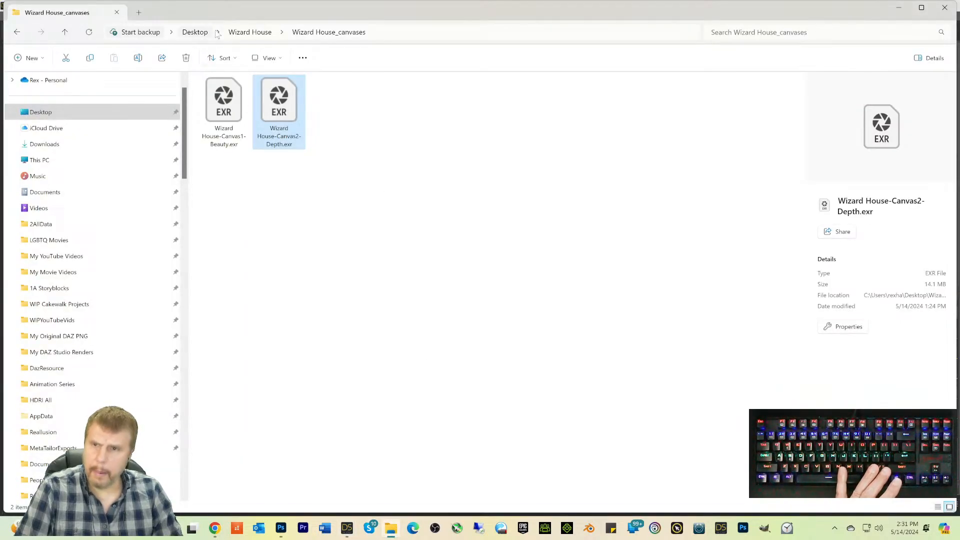
{"action": "left_click", "coordinate": [250, 32]}
{"action": "left_click_drag", "start_coordinate": [454, 188], "coordinate": [211, 102]}
{"action": "key", "text": "Delete"}
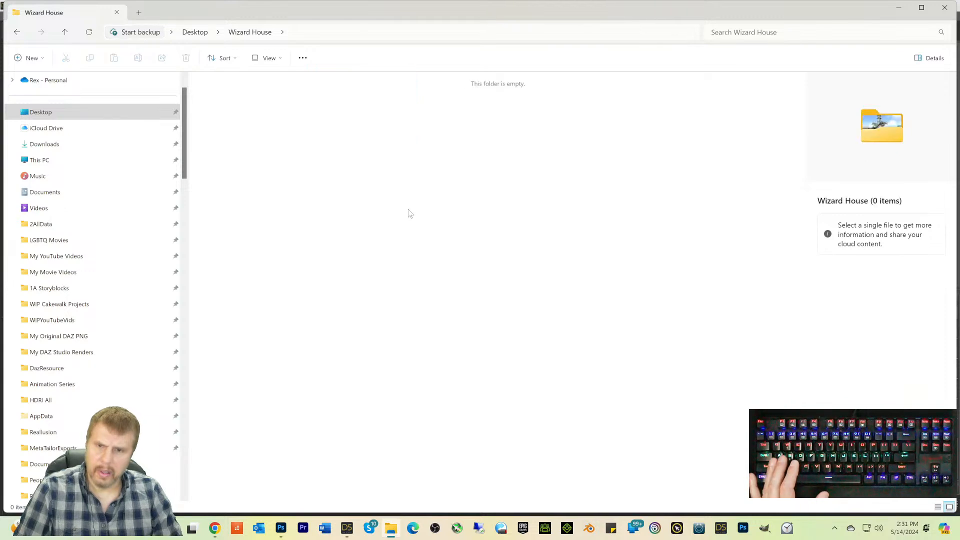
{"action": "left_click", "coordinate": [899, 11]}
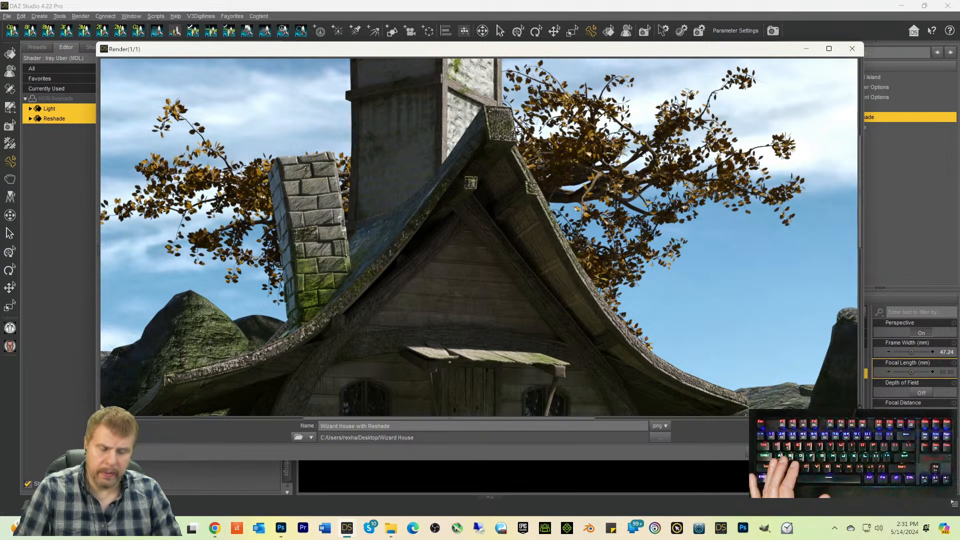
Step: Save the render as Wizard House with Reshade in PNG format and open the Wizard House with Reshade_canvases folder in File Explorer
{"action": "left_click", "coordinate": [773, 452]}
{"action": "mouse_move", "coordinate": [389, 534]}
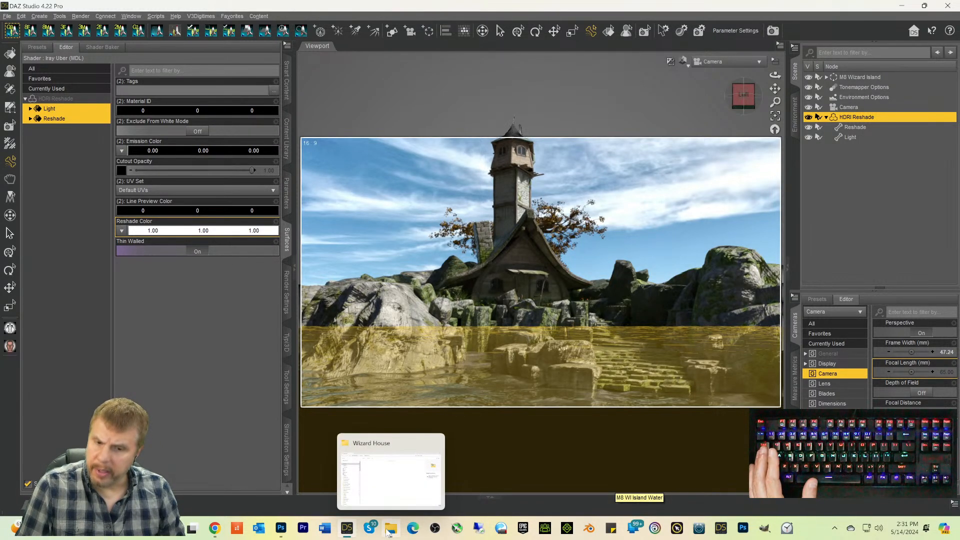
{"action": "left_click", "coordinate": [390, 530]}
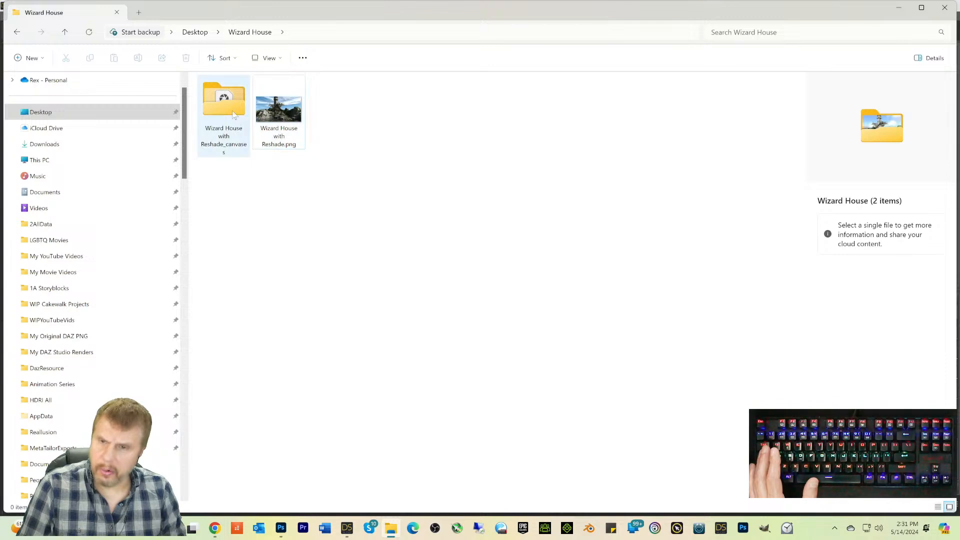
{"action": "left_click", "coordinate": [234, 115]}
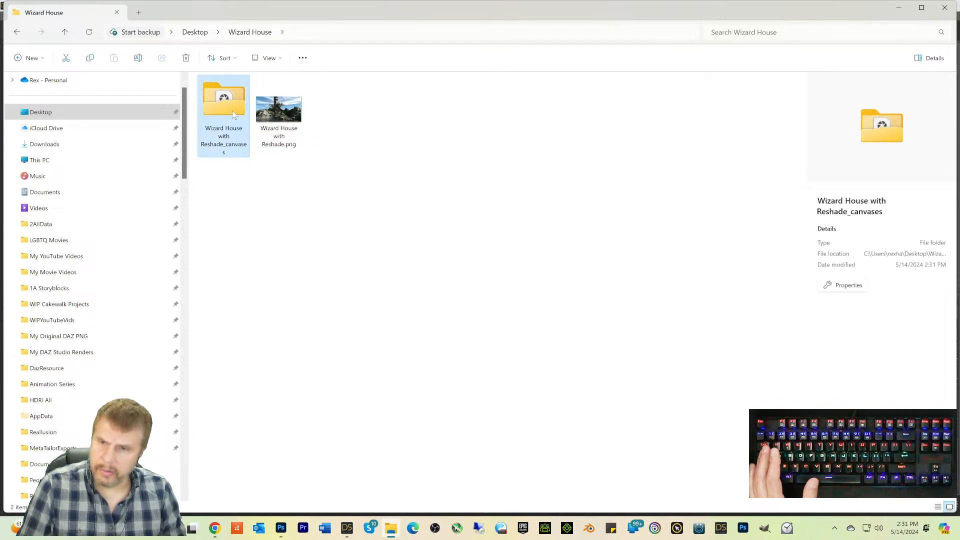
{"action": "double_click", "coordinate": [233, 115]}
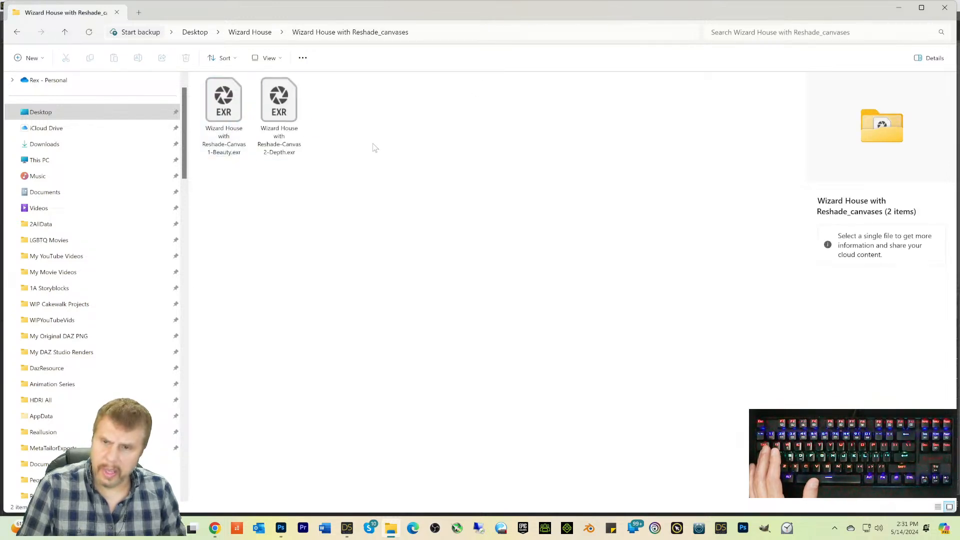
Step: Open Wizard House with Reshade-Canvas2-Depth.exr in Adobe Photoshop 2024, reading the alpha channel data as transparency
{"action": "left_click", "coordinate": [284, 125]}
{"action": "right_click", "coordinate": [283, 124]}
{"action": "mouse_move", "coordinate": [350, 169]}
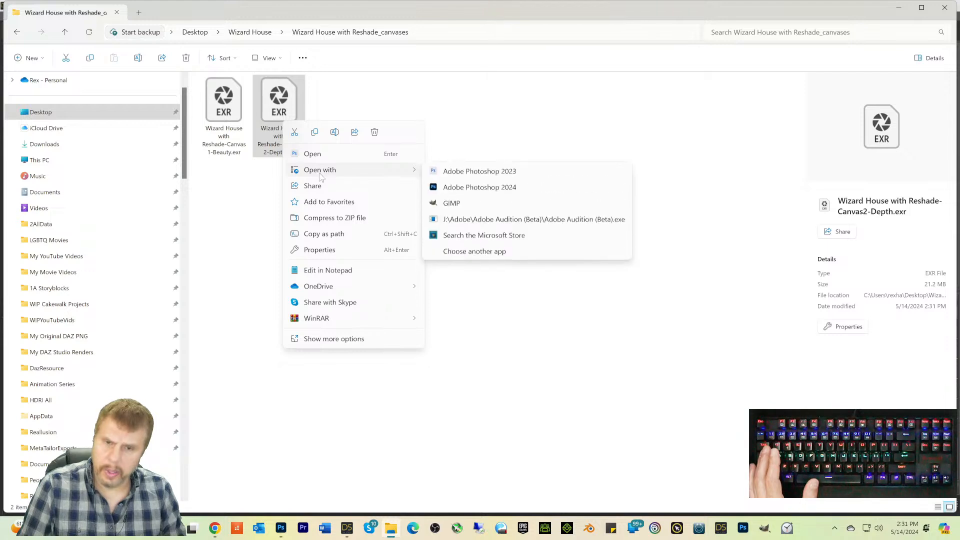
{"action": "left_click", "coordinate": [464, 188]}
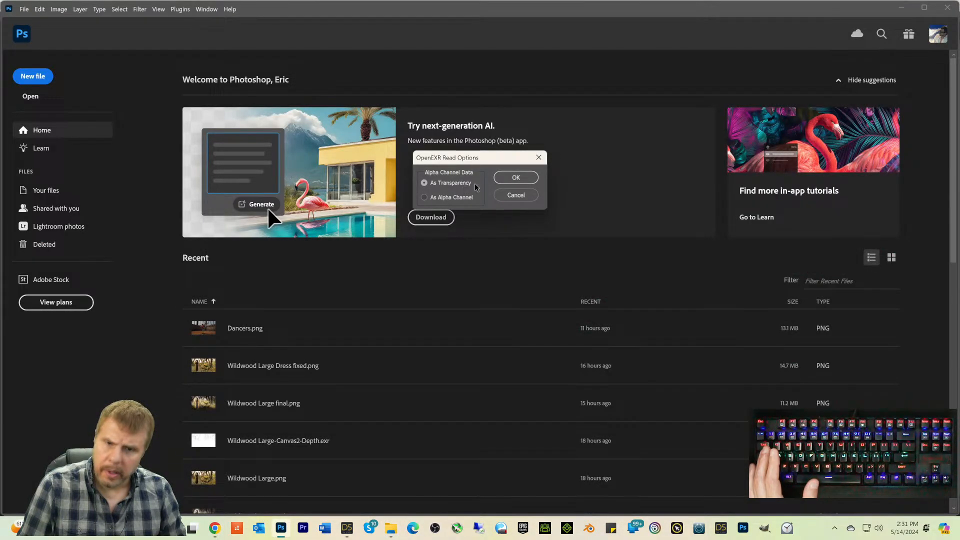
{"action": "left_click", "coordinate": [501, 181]}
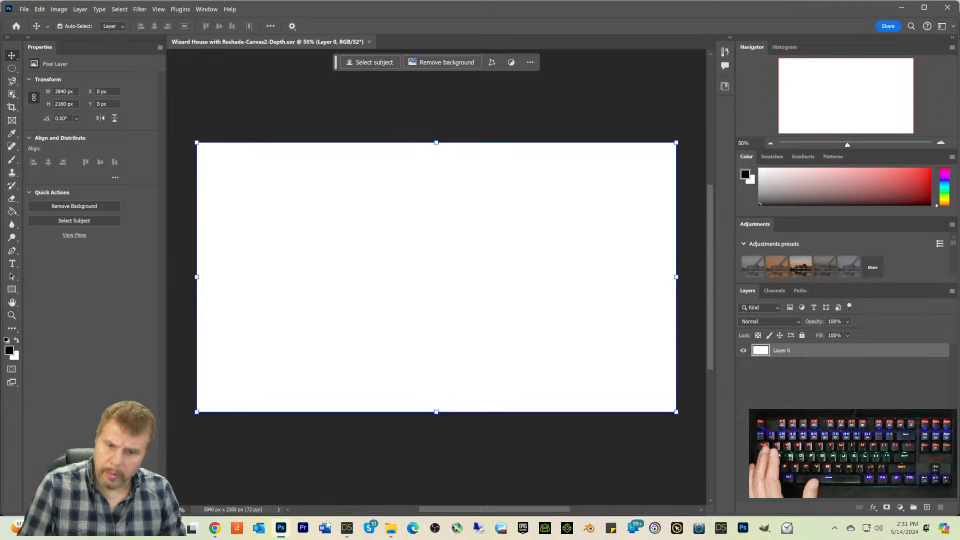
Step: Switch to File Explorer and open Wizard House with Reshade.png from the Wizard House folder in Photoshop
{"action": "left_click", "coordinate": [390, 527]}
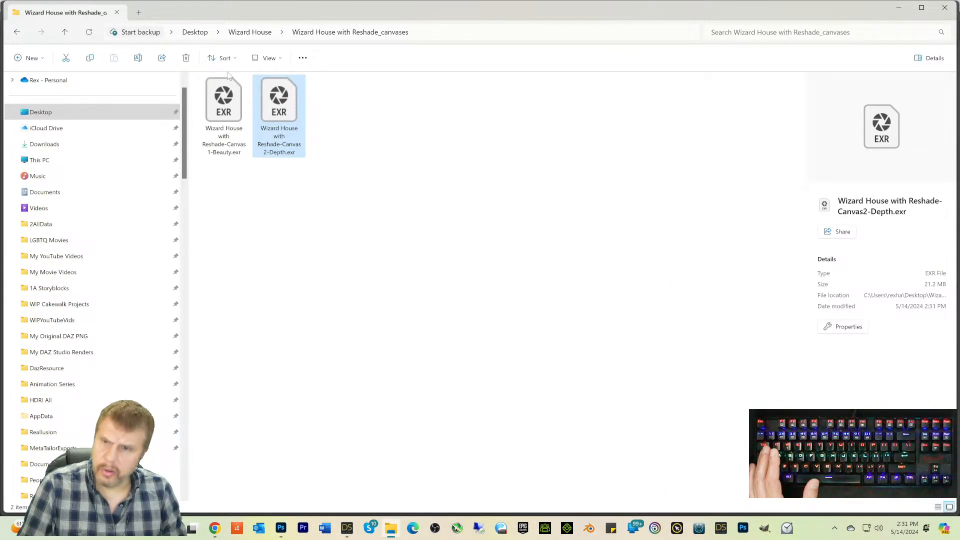
{"action": "left_click", "coordinate": [245, 33]}
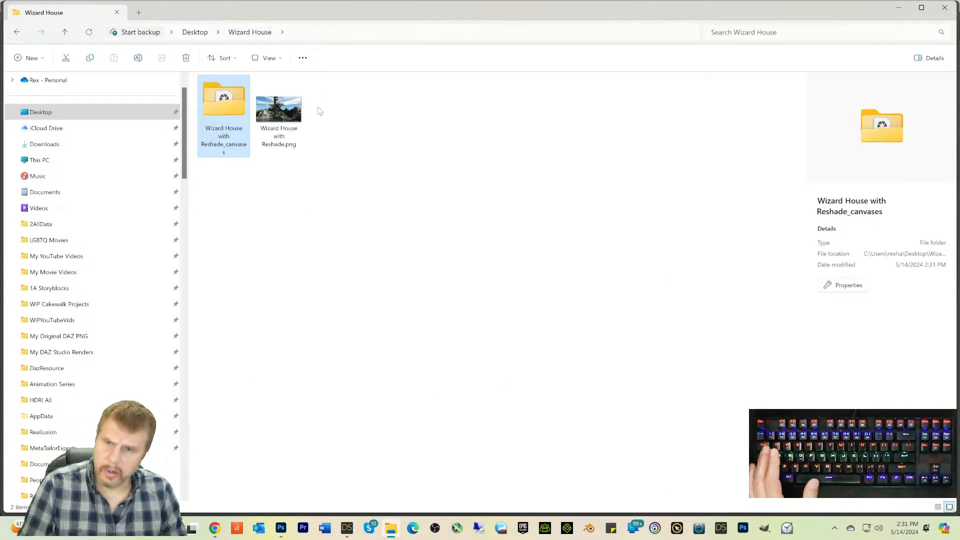
{"action": "right_click", "coordinate": [288, 118]}
{"action": "mouse_move", "coordinate": [360, 161]}
{"action": "left_click", "coordinate": [500, 180]}
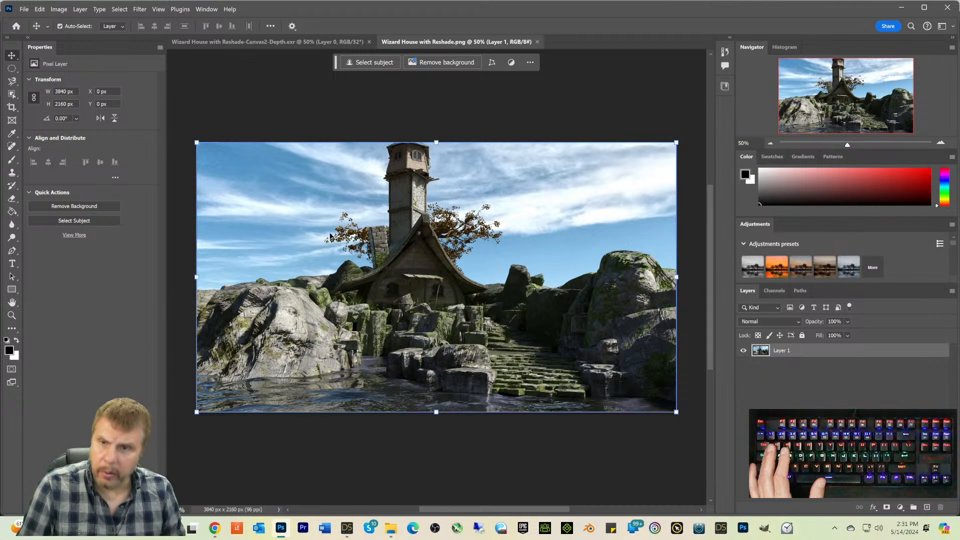
Step: Apply an Exposure adjustment of -13 to the depth canvas document
{"action": "left_click", "coordinate": [275, 42]}
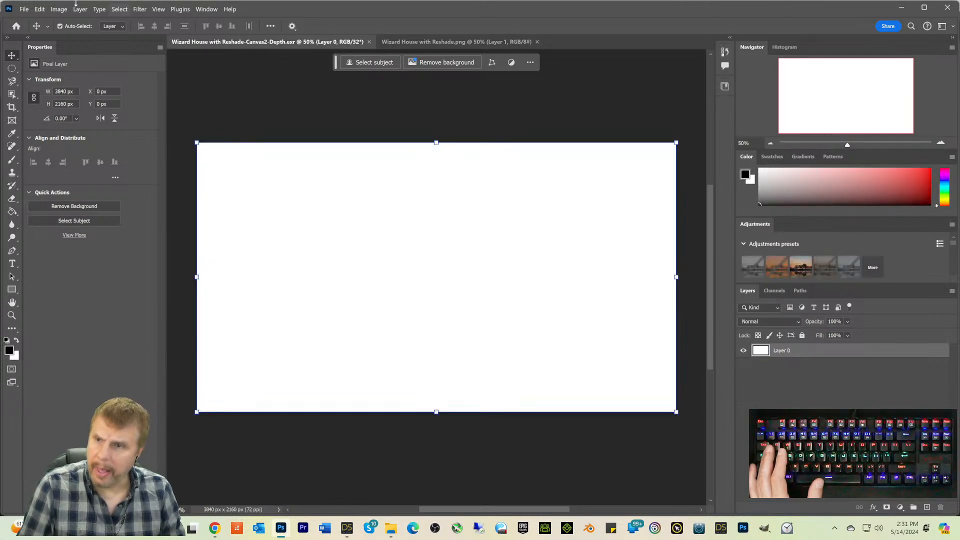
{"action": "left_click", "coordinate": [59, 10]}
{"action": "mouse_move", "coordinate": [100, 33]}
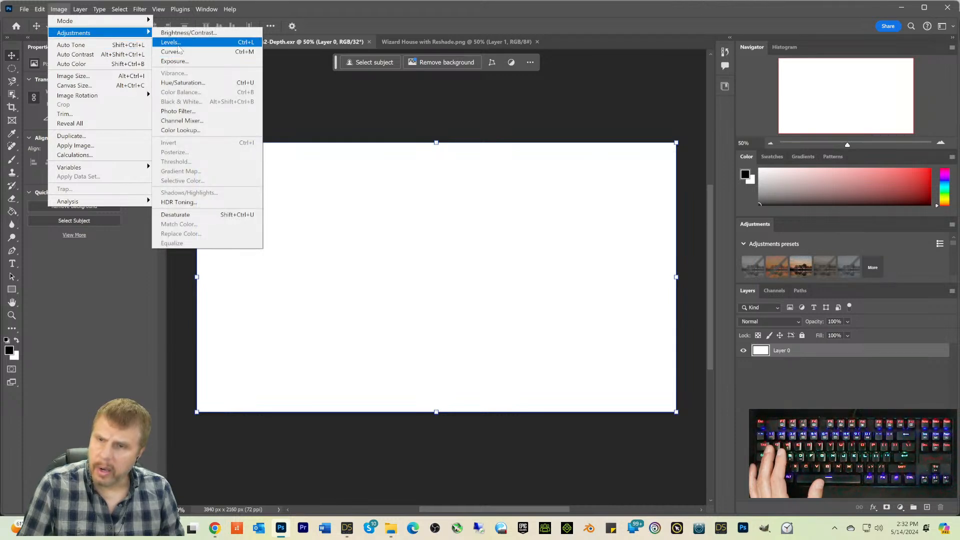
{"action": "left_click", "coordinate": [175, 61]}
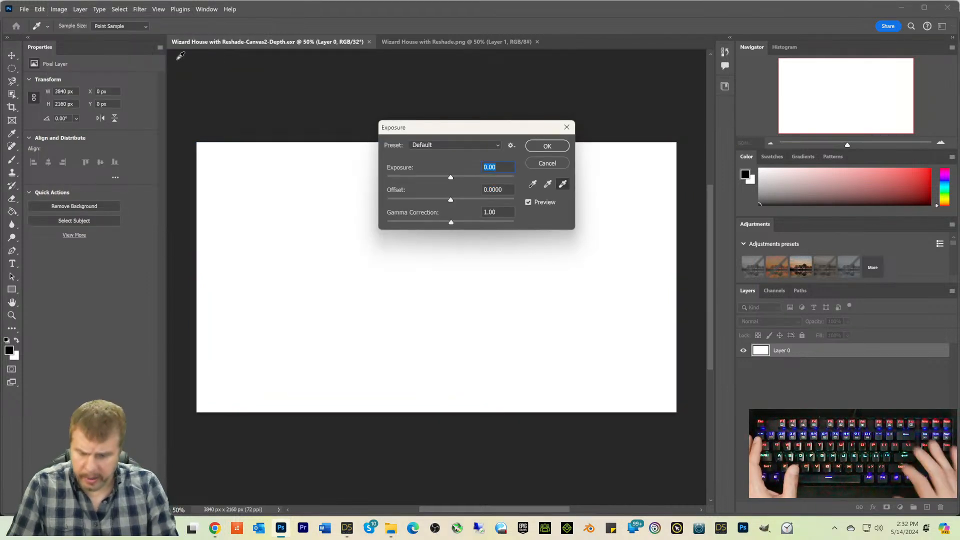
{"action": "type", "text": "-13"}
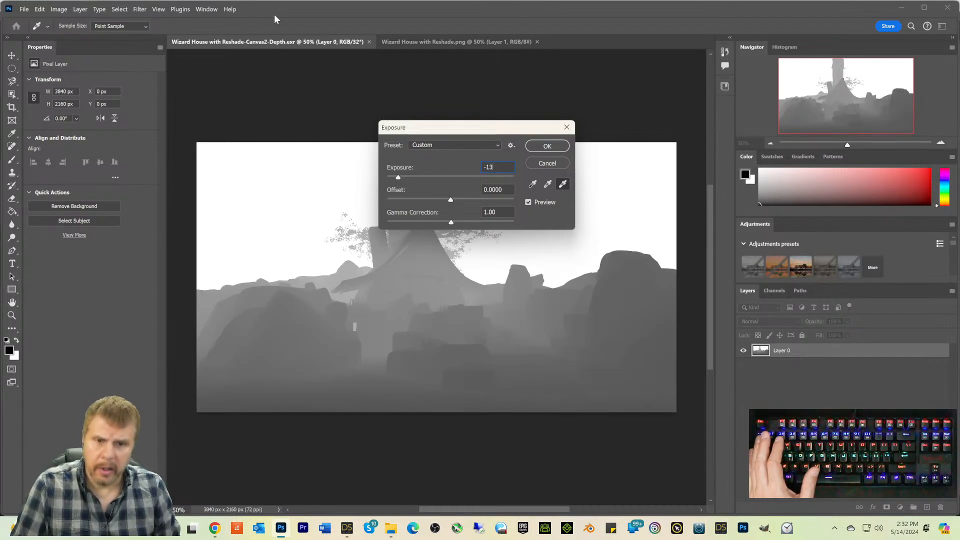
{"action": "left_click", "coordinate": [536, 148]}
{"action": "key", "text": "v"}
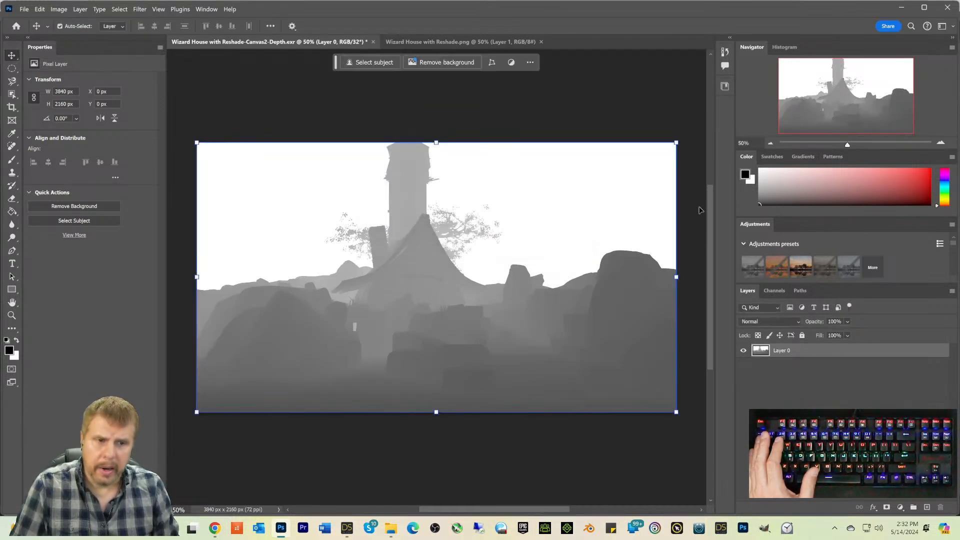
Step: Examine the edges of the tower, tree leaves and rocks in the depth map up close
{"action": "left_click_drag", "start_coordinate": [851, 143], "coordinate": [865, 145]}
{"action": "left_click_drag", "start_coordinate": [385, 138], "coordinate": [405, 223]}
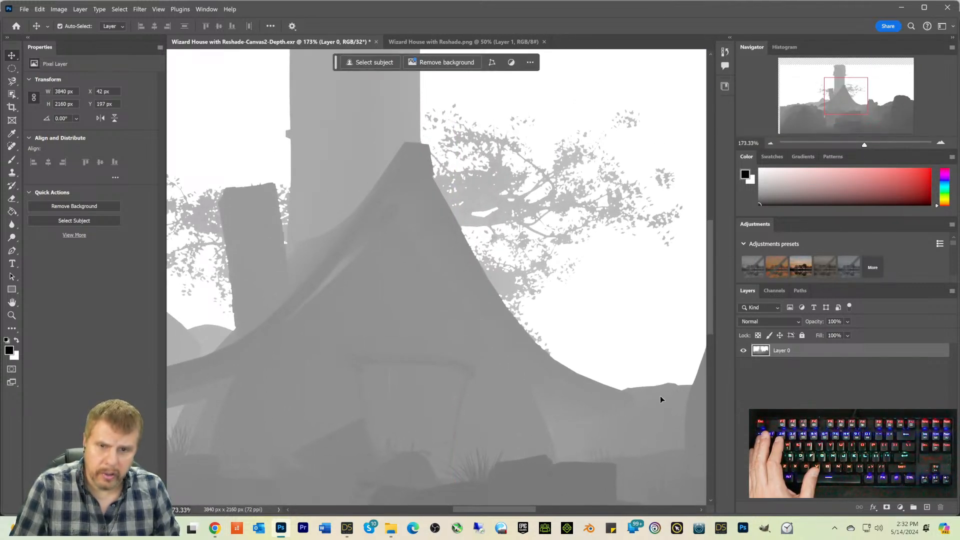
{"action": "left_click_drag", "start_coordinate": [457, 190], "coordinate": [481, 315]}
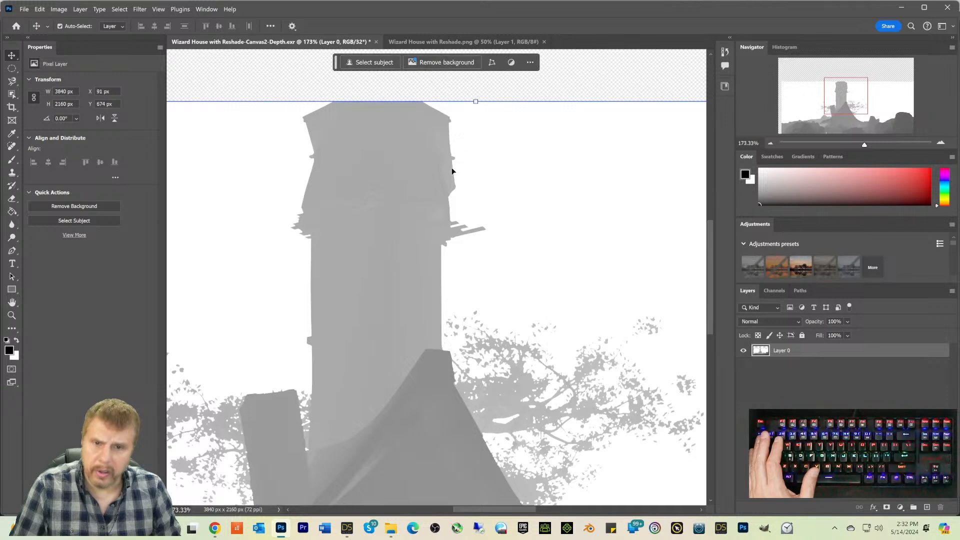
{"action": "left_click_drag", "start_coordinate": [335, 189], "coordinate": [525, 74]}
{"action": "left_click_drag", "start_coordinate": [450, 249], "coordinate": [504, 219]}
{"action": "left_click_drag", "start_coordinate": [420, 299], "coordinate": [655, 169]}
{"action": "left_click_drag", "start_coordinate": [221, 302], "coordinate": [261, 223]}
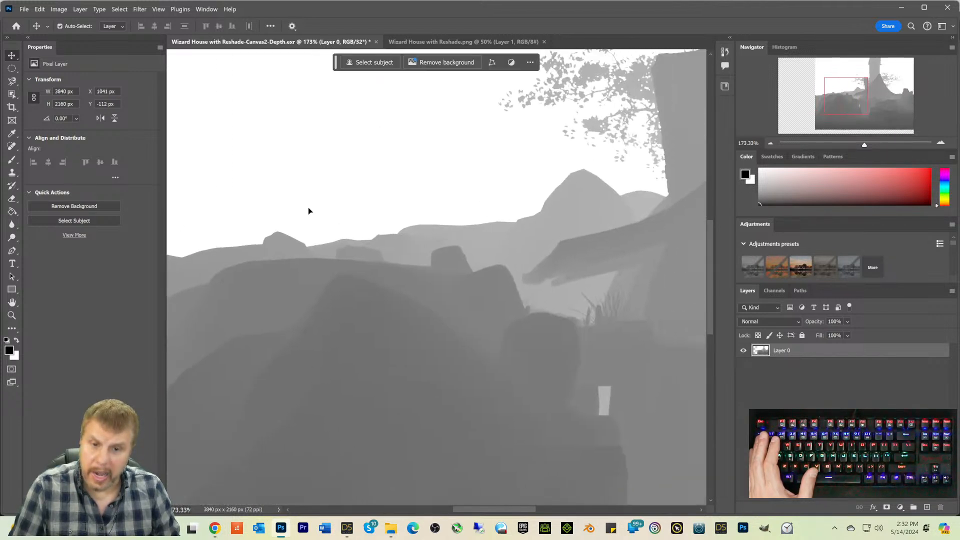
{"action": "left_click_drag", "start_coordinate": [364, 208], "coordinate": [670, 290]}
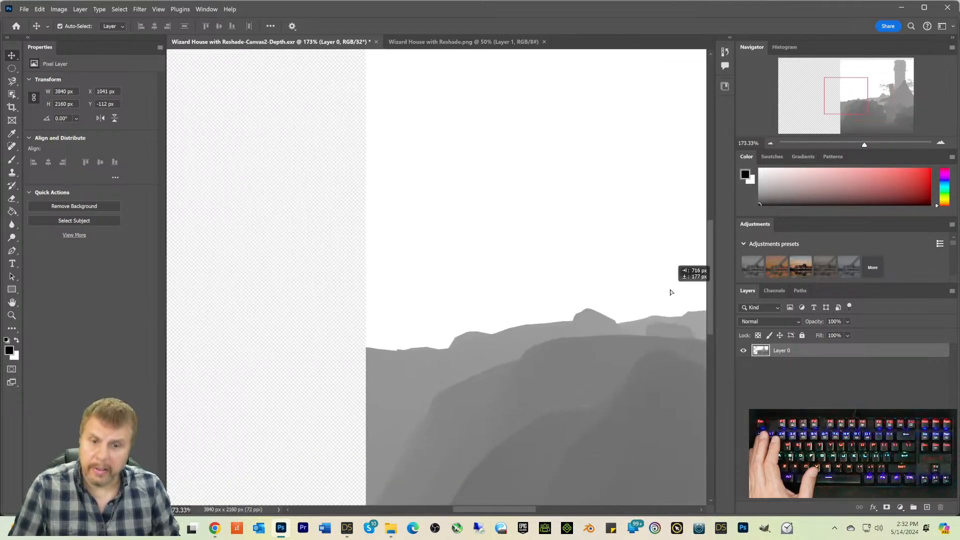
{"action": "left_click_drag", "start_coordinate": [570, 268], "coordinate": [315, 262]}
{"action": "scroll", "coordinate": [407, 263], "scroll_direction": "up", "scroll_amount": 5}
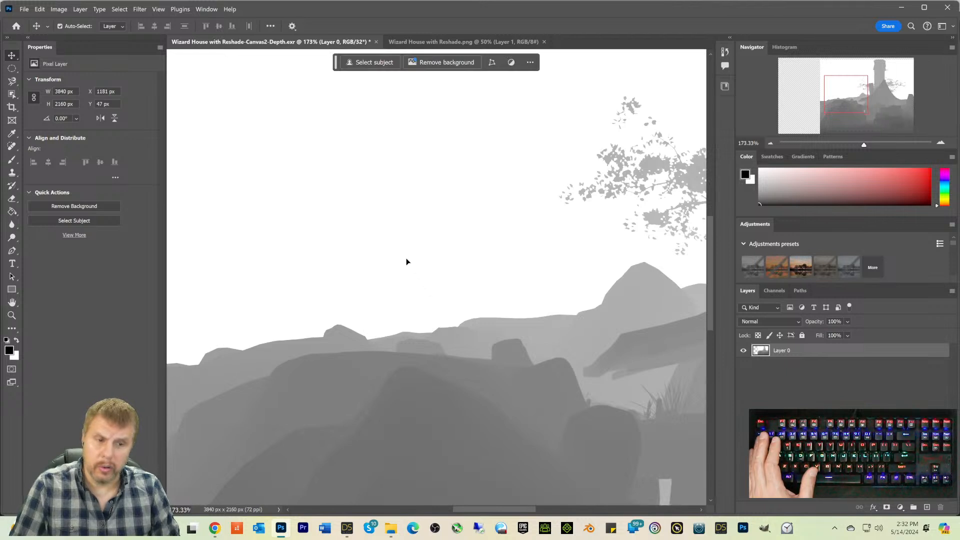
{"action": "left_click_drag", "start_coordinate": [866, 145], "coordinate": [838, 149]}
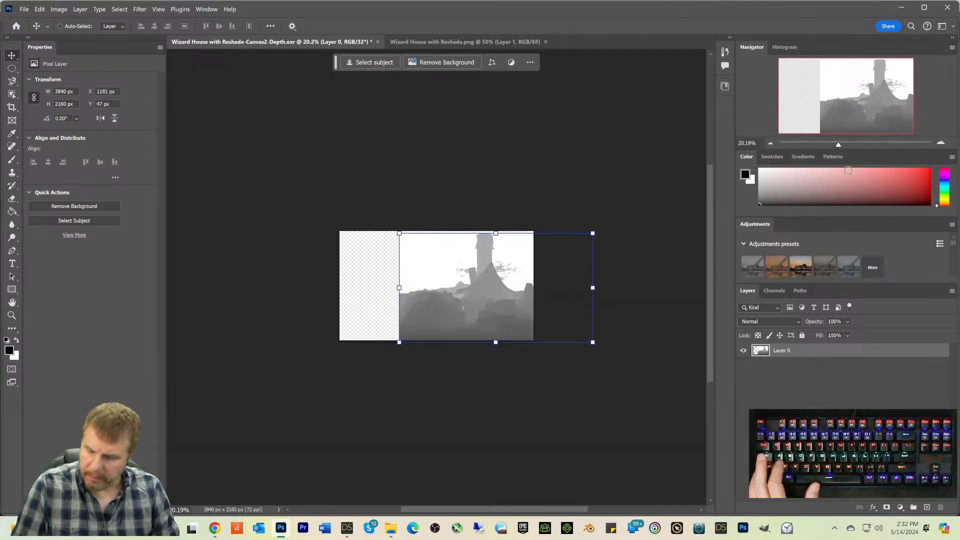
Step: Undo the layer moves and the Exposure adjustment on the depth canvas
{"action": "key", "text": "ctrl+z"}
{"action": "key", "text": "ctrl+z"}
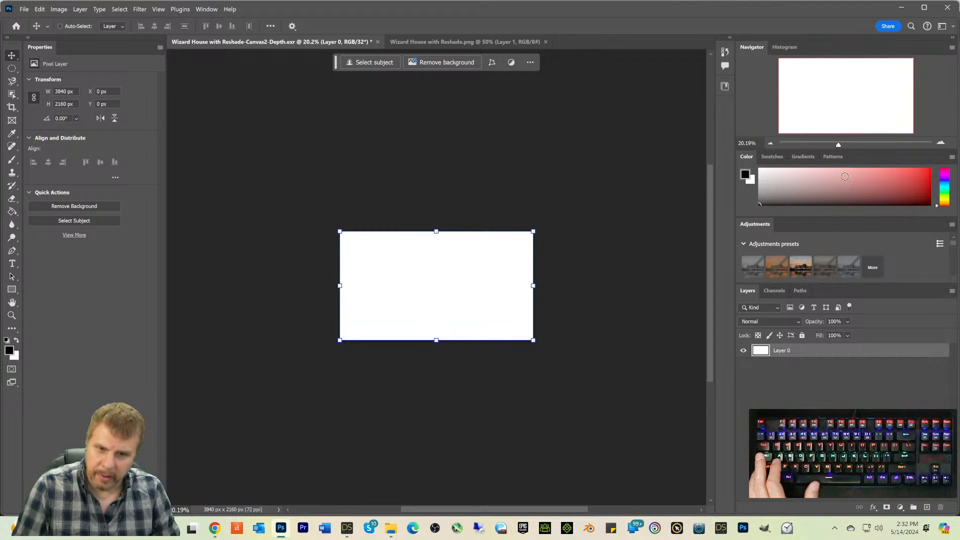
Step: Paste the copied depth image as a new layer above Layer 0 and deselect it
{"action": "key", "text": "ctrl+v"}
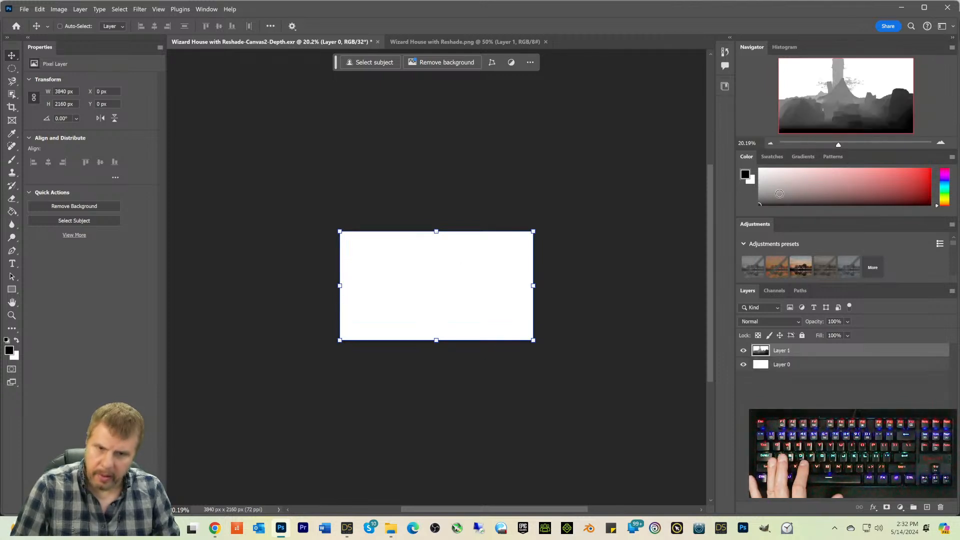
{"action": "left_click", "coordinate": [633, 206]}
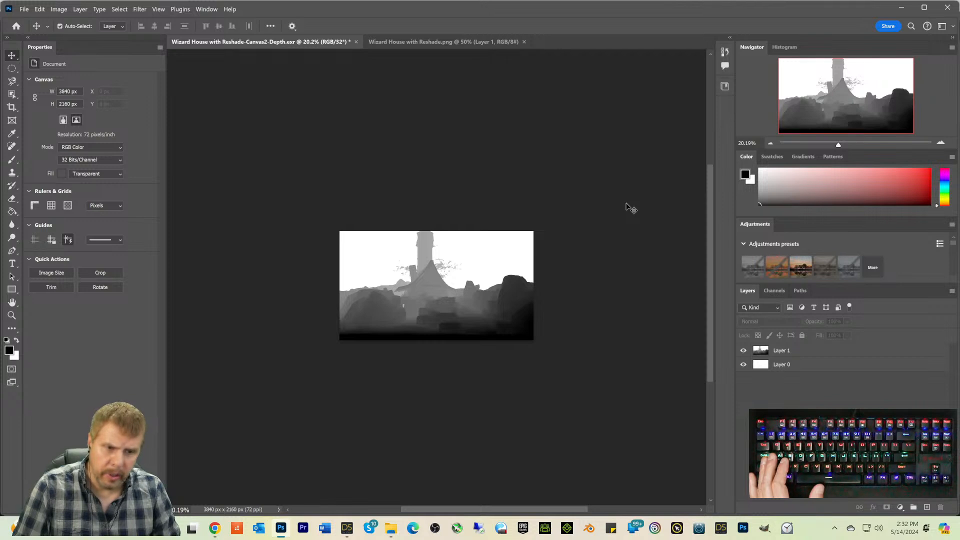
Step: Delete Layer 0 and close the depth canvas document without saving its changes
{"action": "left_click", "coordinate": [780, 365]}
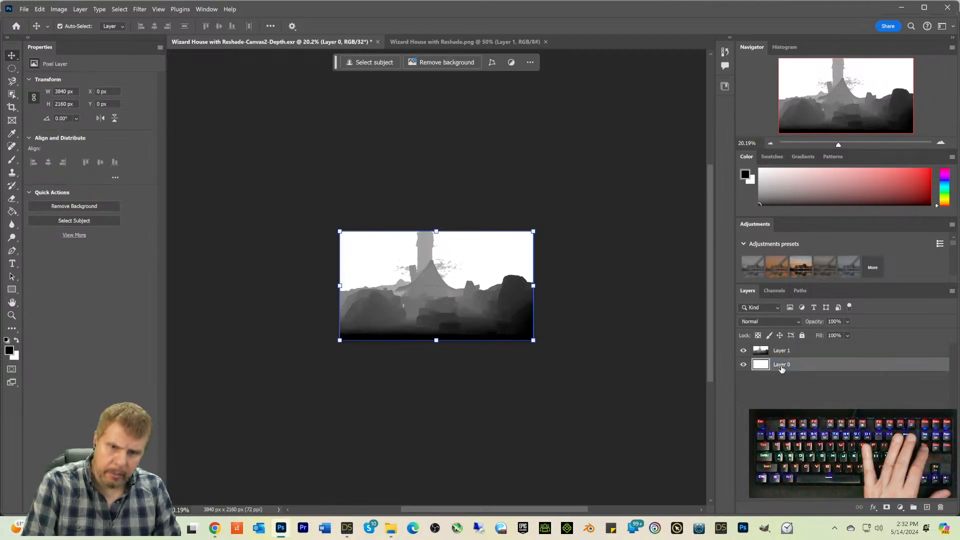
{"action": "key", "text": "Delete"}
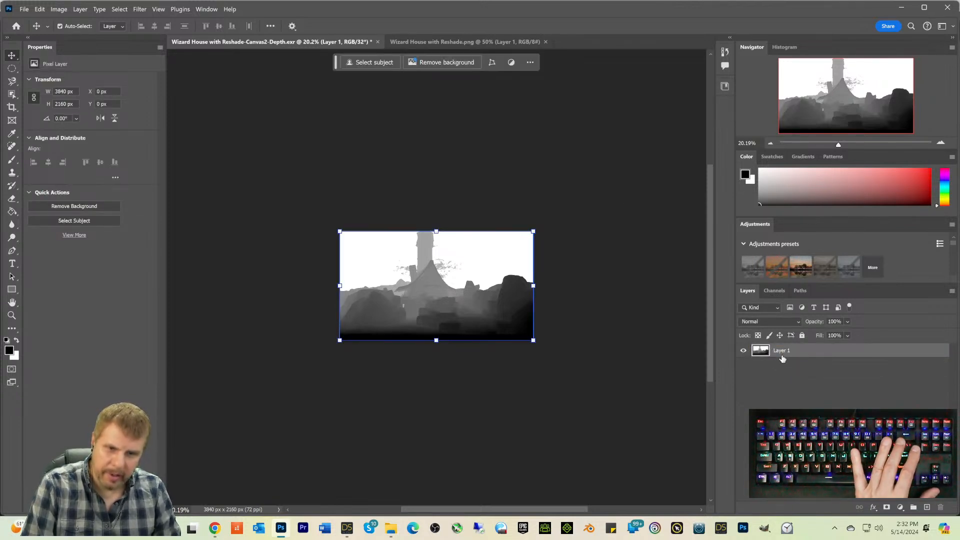
{"action": "left_click", "coordinate": [378, 42]}
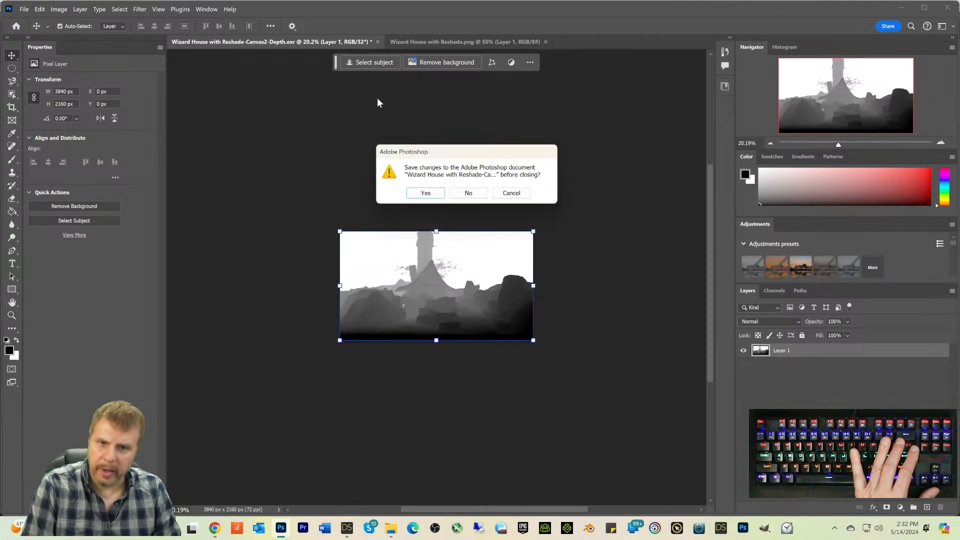
{"action": "left_click", "coordinate": [467, 193]}
Step: Open Wizard House with Reshade-Canvas2-Depth.exr from the canvases folder in File Explorer with Photoshop, reading alpha channel data as transparency
{"action": "left_click", "coordinate": [391, 527]}
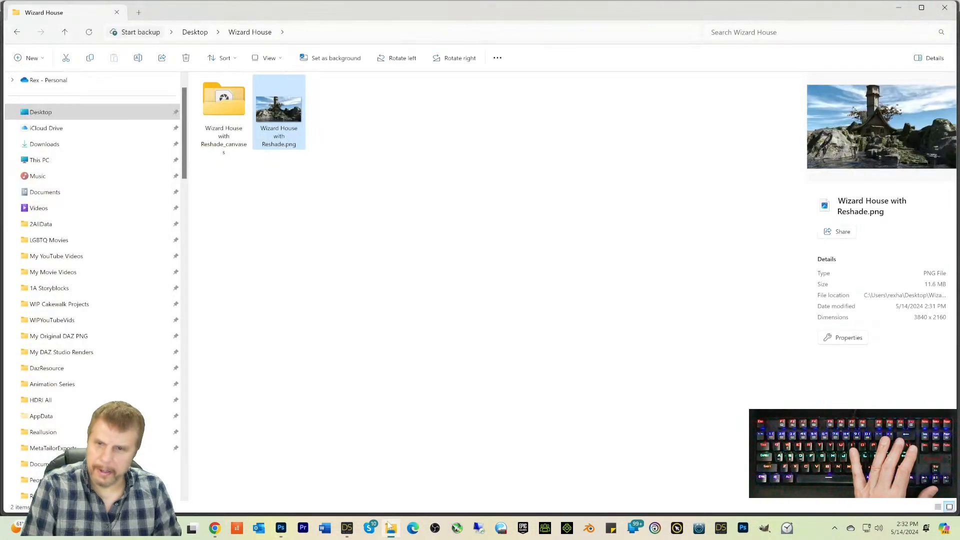
{"action": "left_click", "coordinate": [226, 104]}
{"action": "left_click", "coordinate": [279, 109]}
{"action": "right_click", "coordinate": [282, 111]}
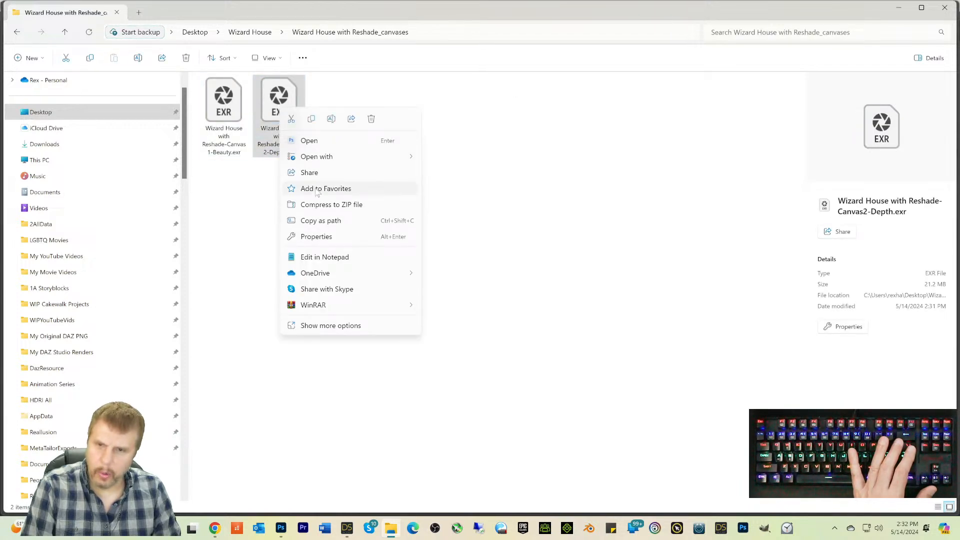
{"action": "mouse_move", "coordinate": [320, 157]}
{"action": "left_click", "coordinate": [452, 175]}
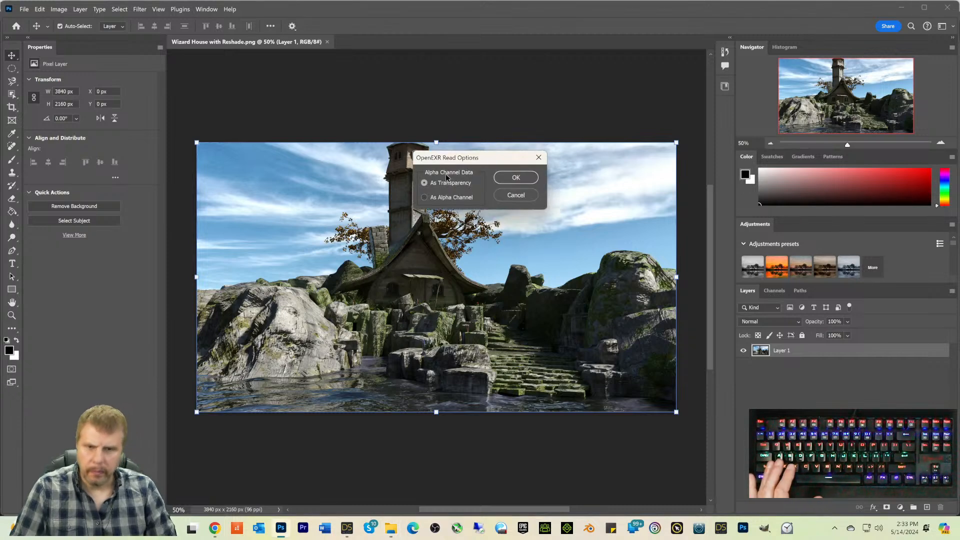
{"action": "left_click", "coordinate": [510, 178]}
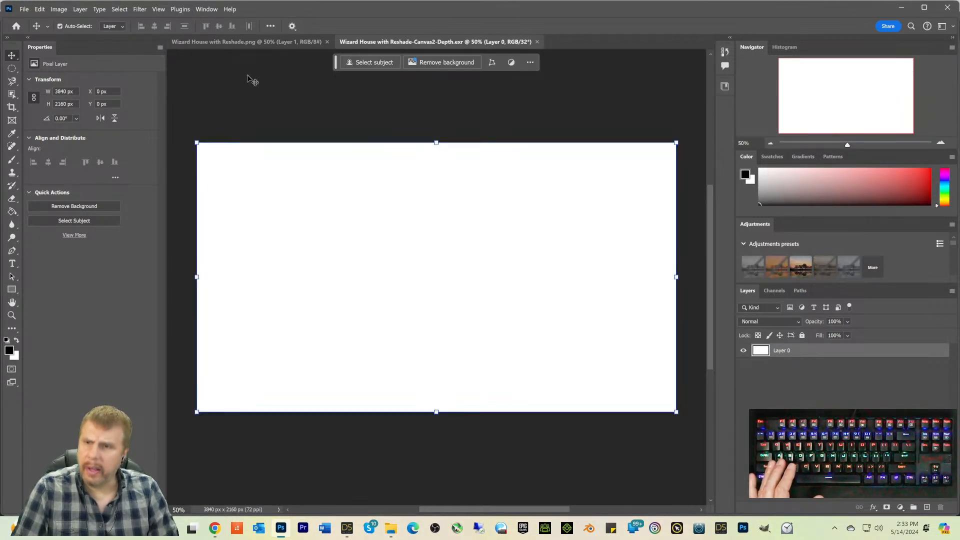
Step: Apply an Exposure adjustment of -13 to the reopened depth canvas
{"action": "left_click", "coordinate": [40, 10]}
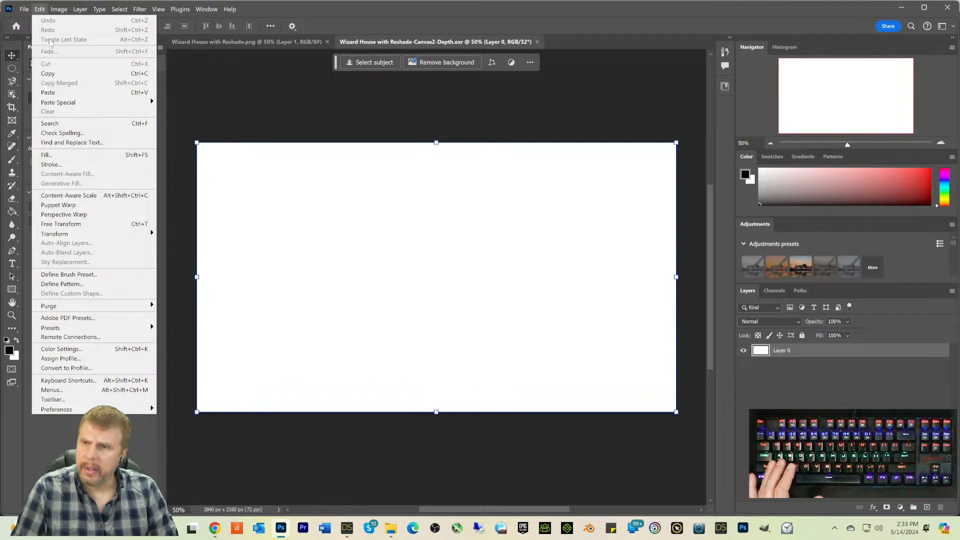
{"action": "mouse_move", "coordinate": [58, 9]}
{"action": "mouse_move", "coordinate": [65, 33]}
{"action": "left_click", "coordinate": [188, 60]}
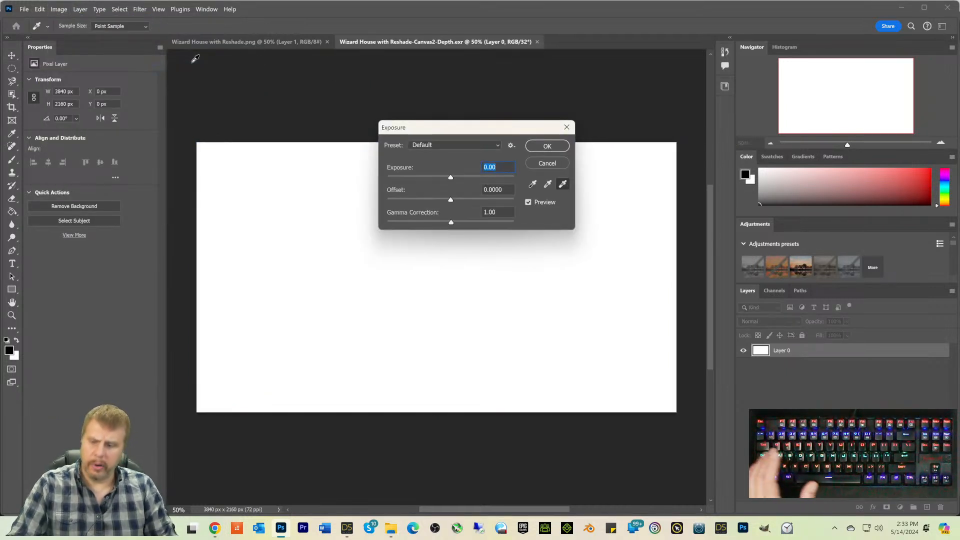
{"action": "type", "text": "-13"}
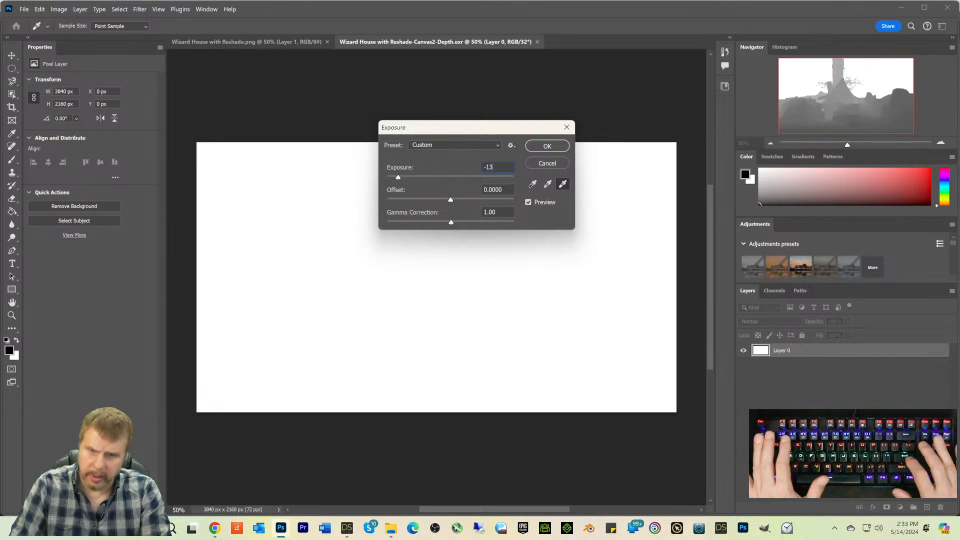
{"action": "key", "text": "Return"}
{"action": "key", "text": "v"}
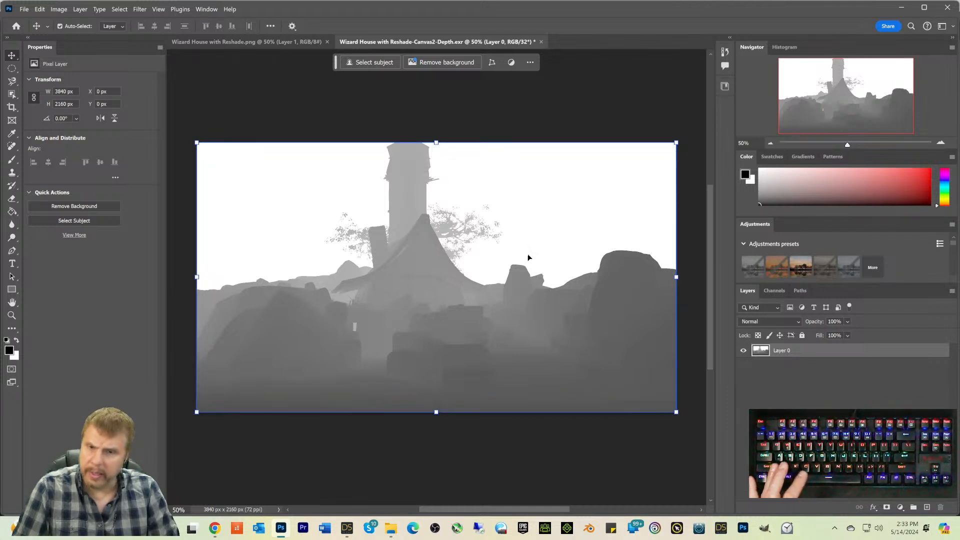
Step: Start a Levels adjustment on the depth map with input black 146, input white 235 and output levels 145 to 255
{"action": "left_click", "coordinate": [58, 10]}
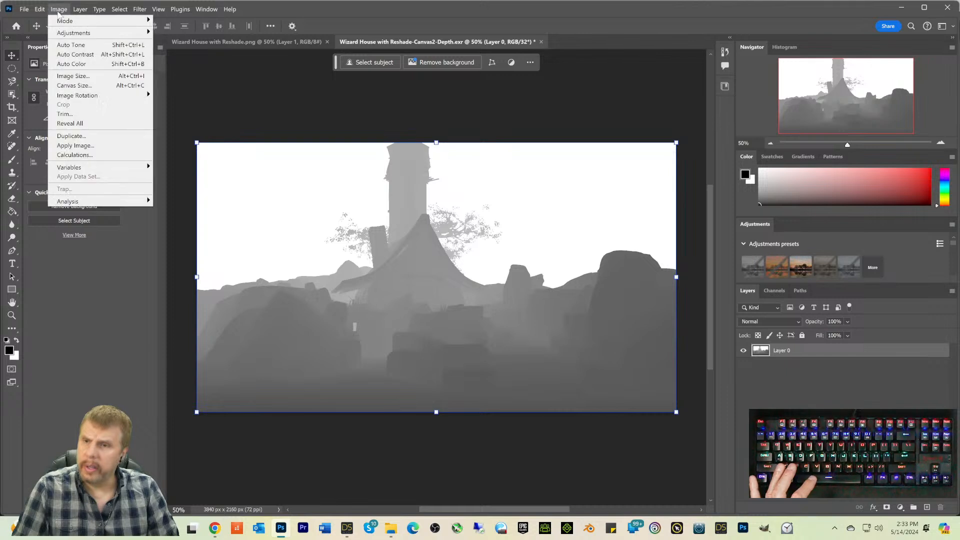
{"action": "mouse_move", "coordinate": [100, 32]}
{"action": "left_click", "coordinate": [169, 44]}
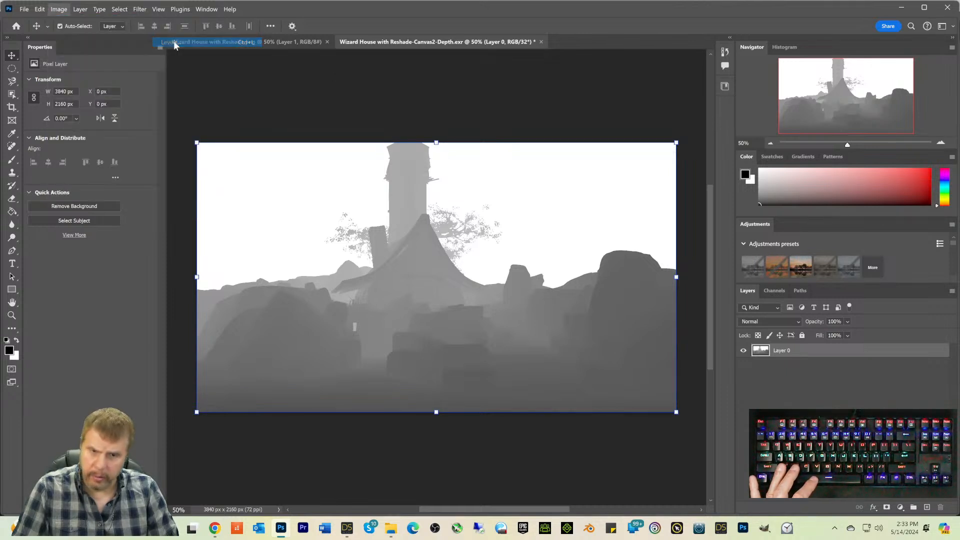
{"action": "left_click_drag", "start_coordinate": [731, 331], "coordinate": [803, 331]}
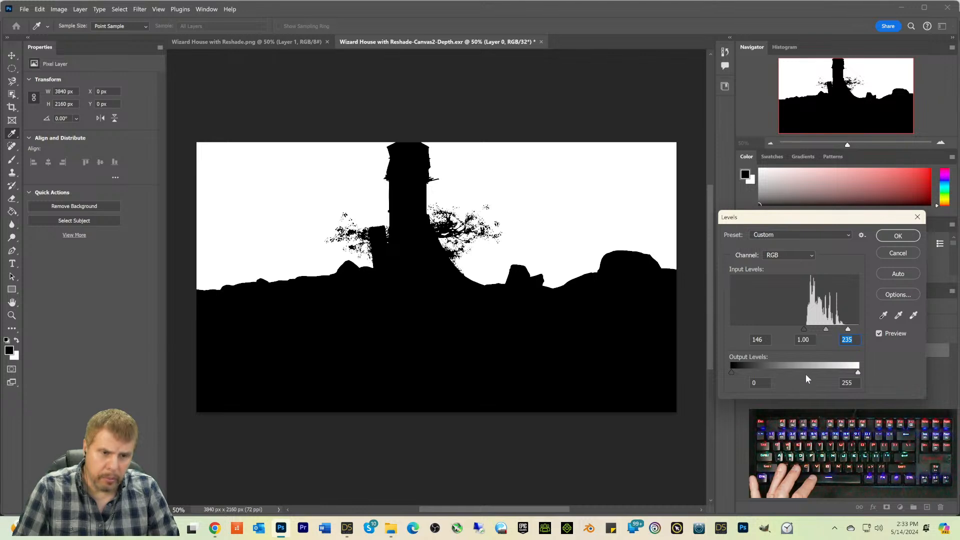
{"action": "left_click_drag", "start_coordinate": [750, 371], "coordinate": [803, 372]}
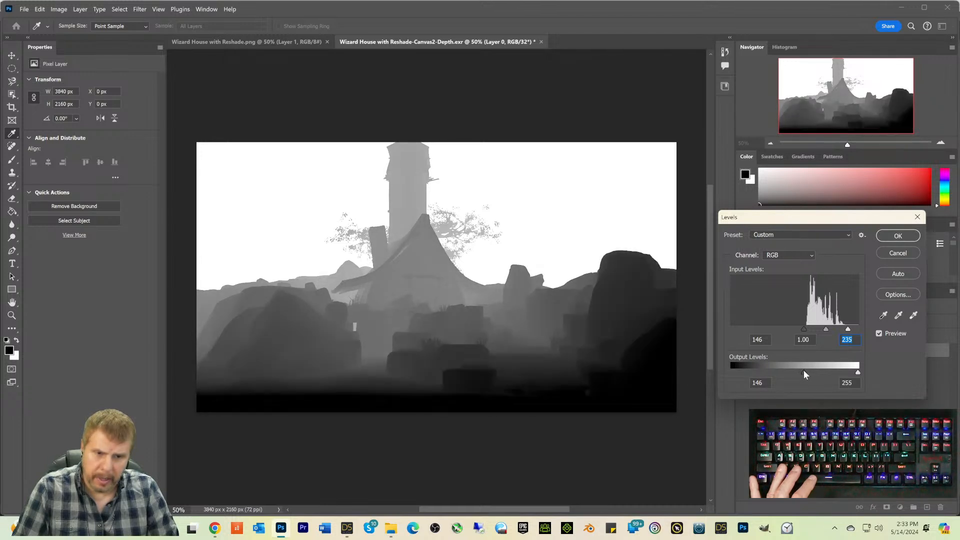
{"action": "left_click", "coordinate": [803, 371]}
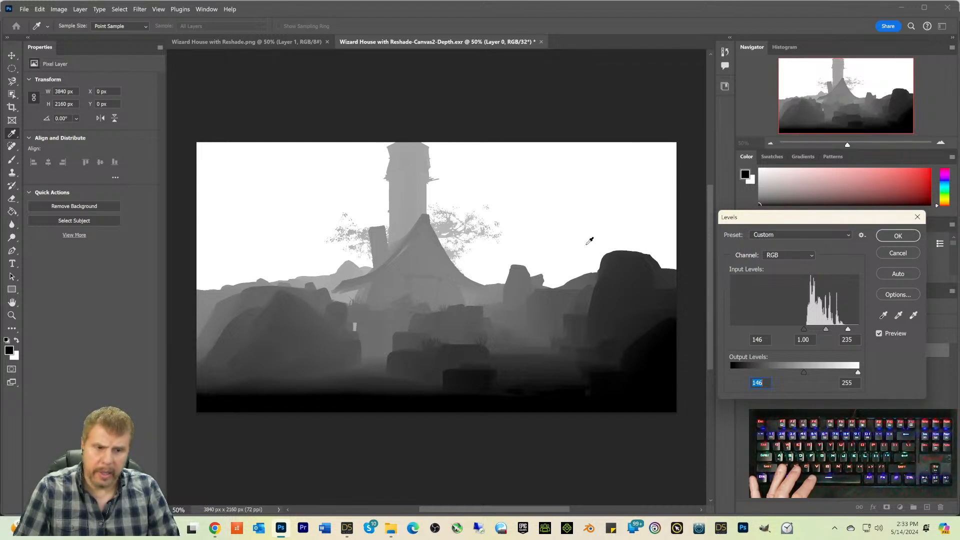
{"action": "left_click_drag", "start_coordinate": [805, 371], "coordinate": [884, 373]}
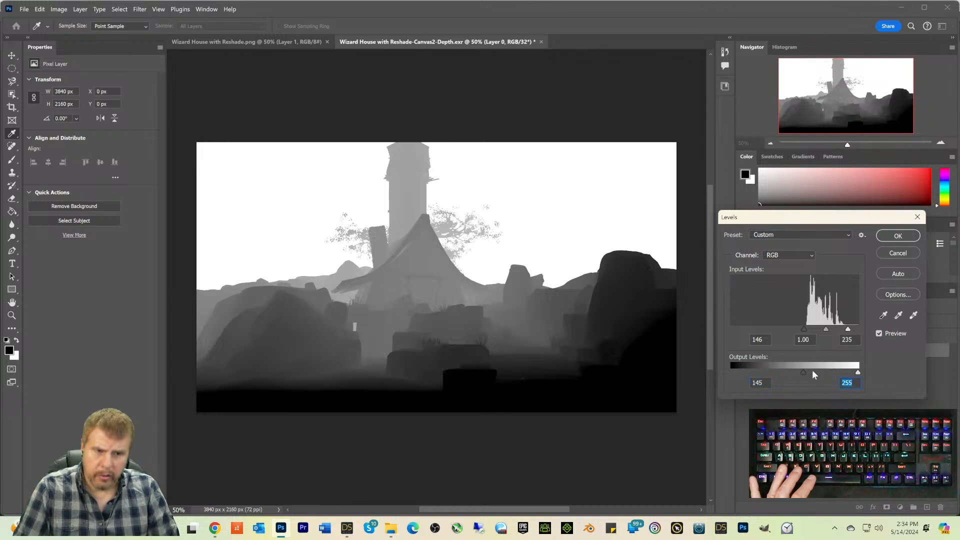
Step: Set the Levels midtone input to 1.14 and apply the adjustment
{"action": "left_click_drag", "start_coordinate": [827, 327], "coordinate": [823, 329]}
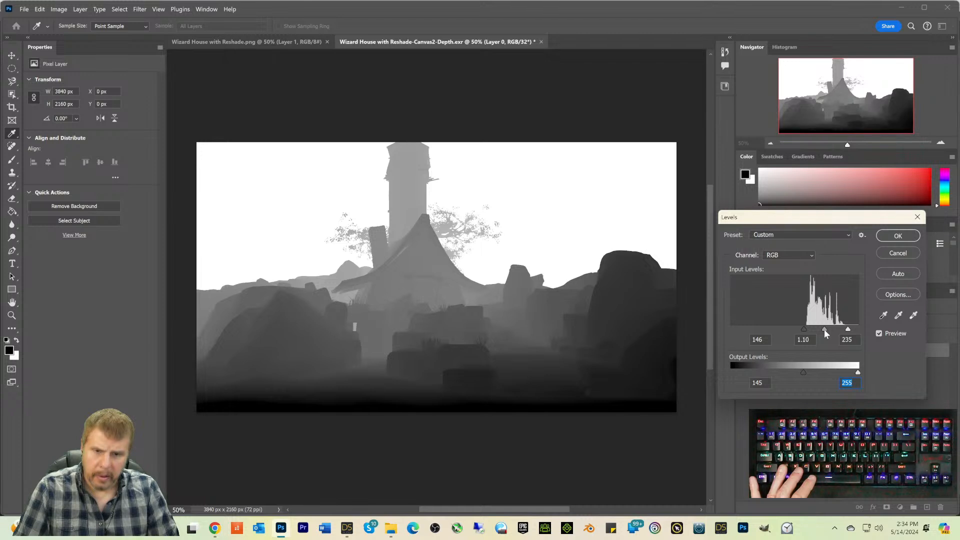
{"action": "left_click", "coordinate": [823, 329]}
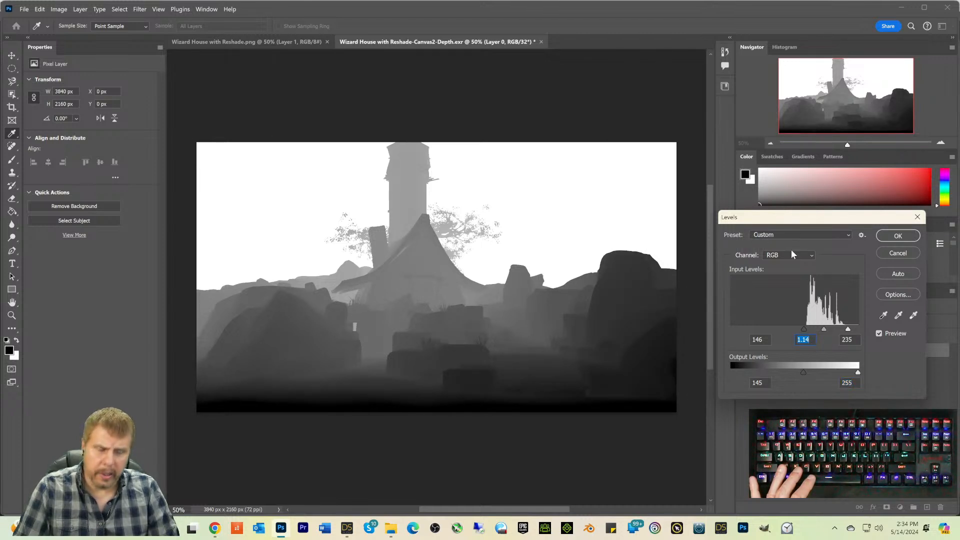
{"action": "left_click", "coordinate": [898, 235]}
{"action": "key", "text": "v"}
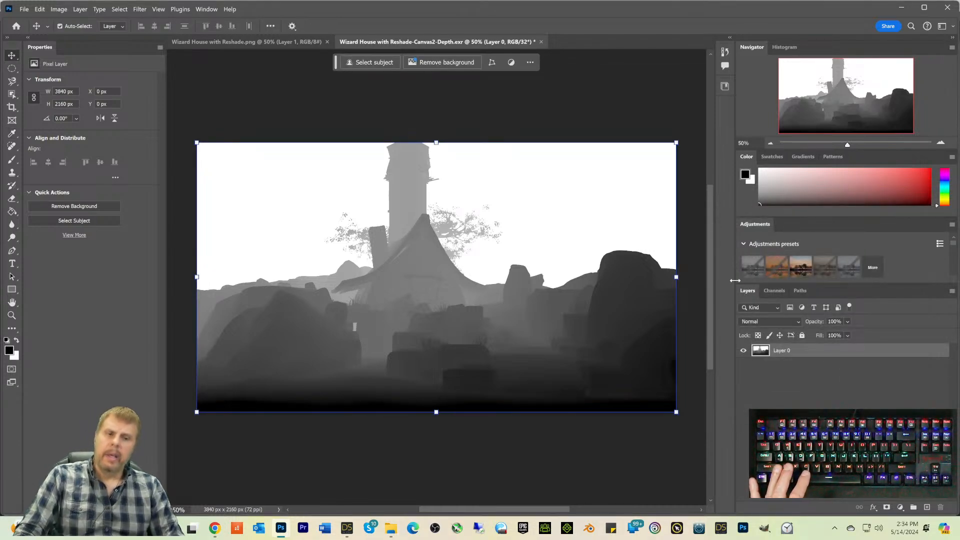
Step: Copy the Wizard House with Reshade.png render into the depth canvas document and place it below Layer 0
{"action": "left_click", "coordinate": [291, 42]}
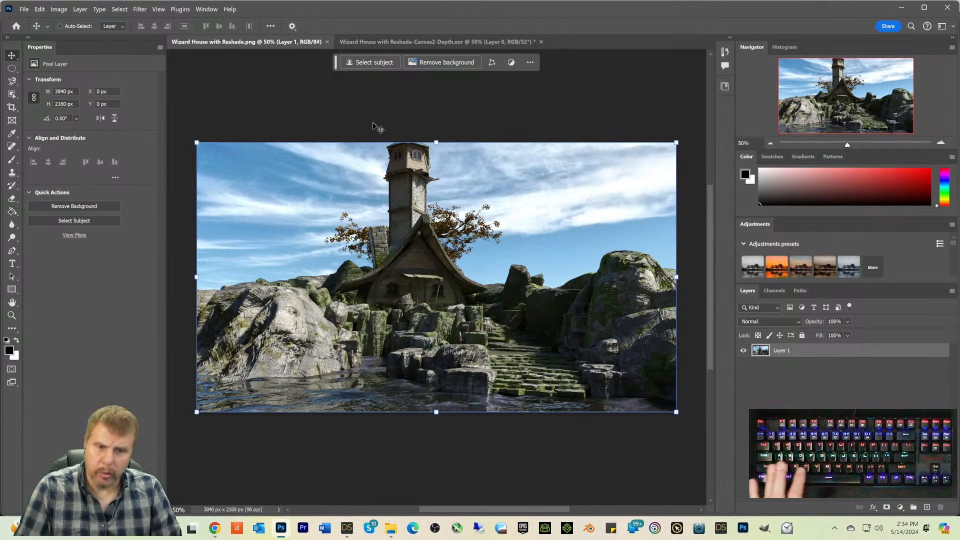
{"action": "left_click", "coordinate": [385, 40]}
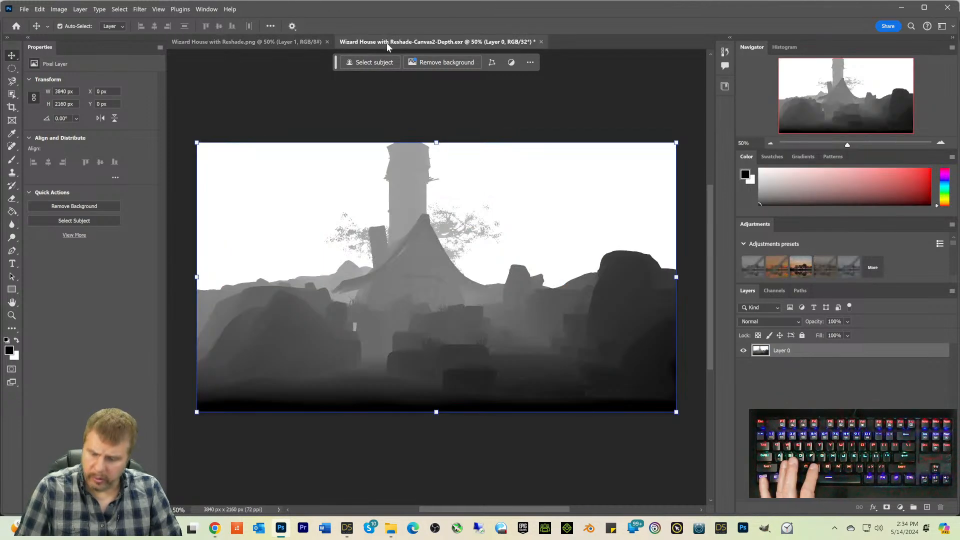
{"action": "key", "text": "ctrl+v"}
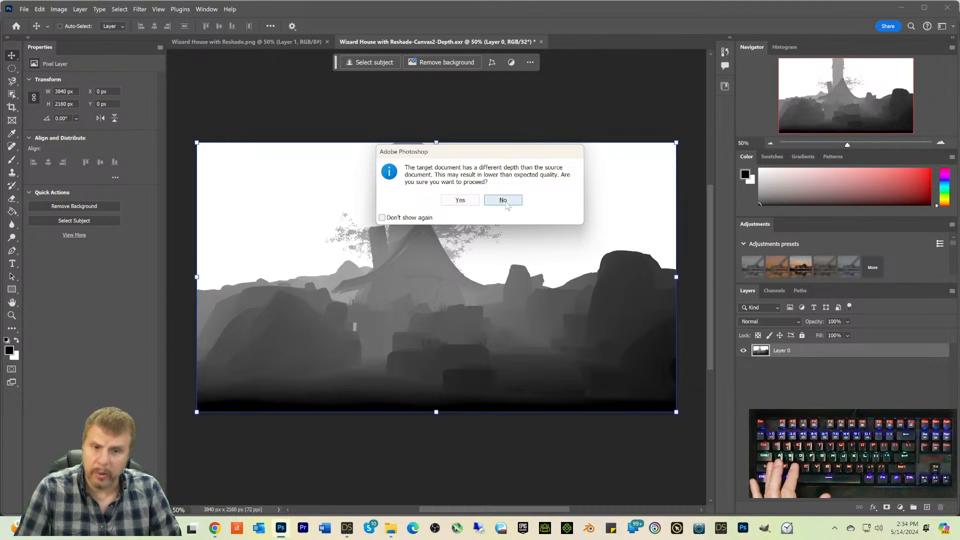
{"action": "left_click", "coordinate": [470, 200]}
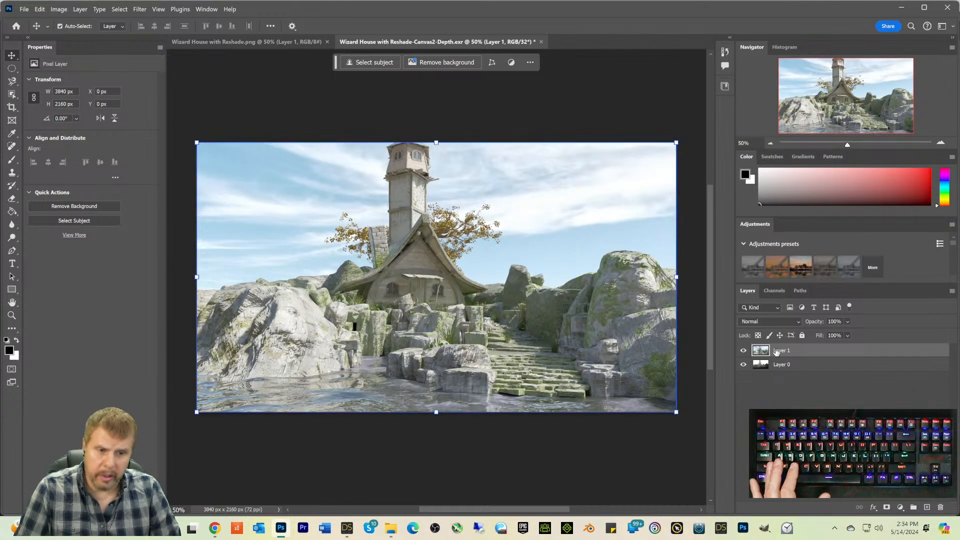
{"action": "left_click_drag", "start_coordinate": [776, 354], "coordinate": [778, 379]}
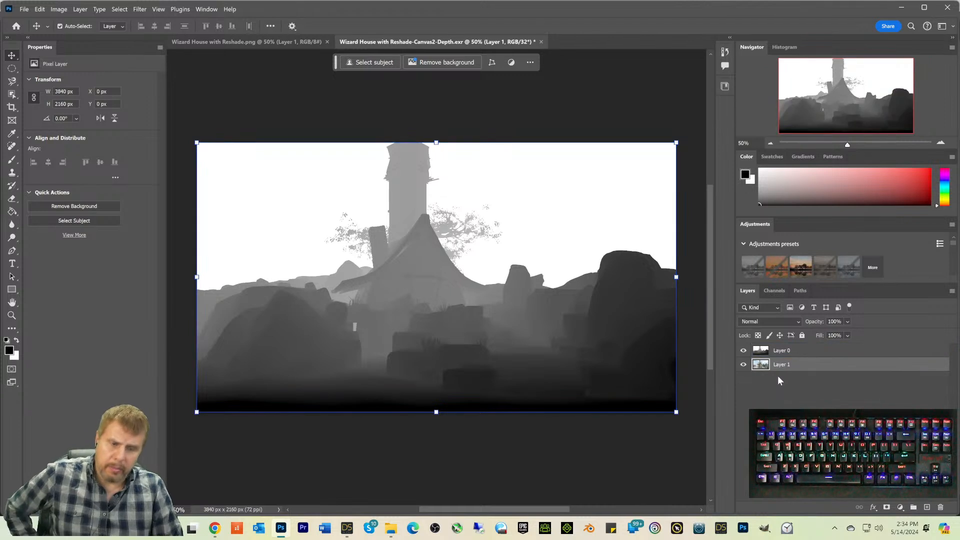
Step: Make Layer 0 the active layer and duplicate the depth canvas document under its default copy name
{"action": "left_click", "coordinate": [781, 356]}
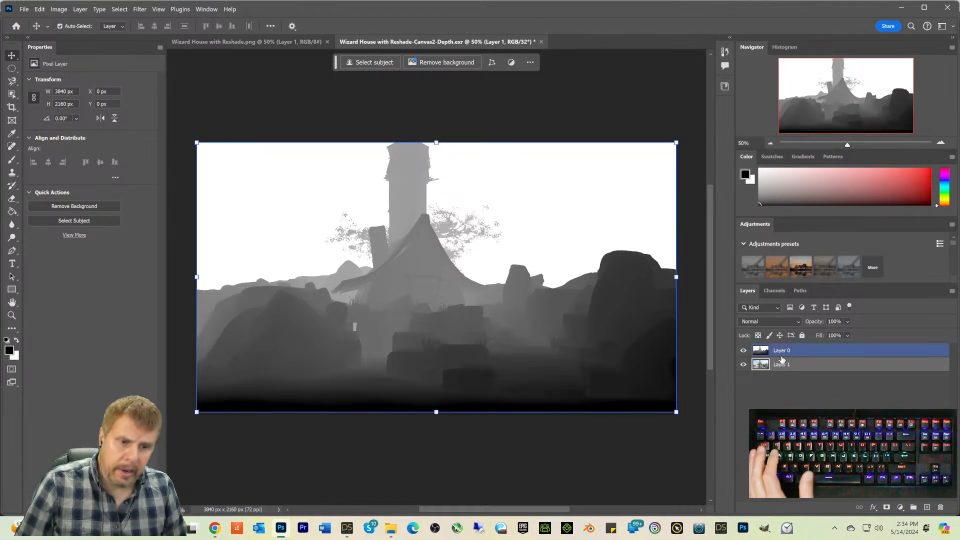
{"action": "left_click", "coordinate": [781, 355]}
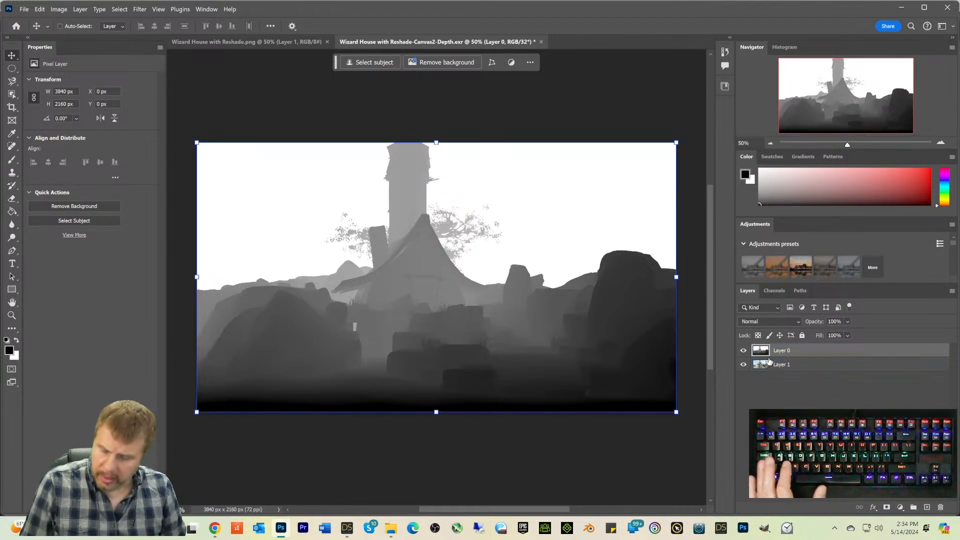
{"action": "right_click", "coordinate": [778, 354]}
{"action": "left_click", "coordinate": [766, 353]}
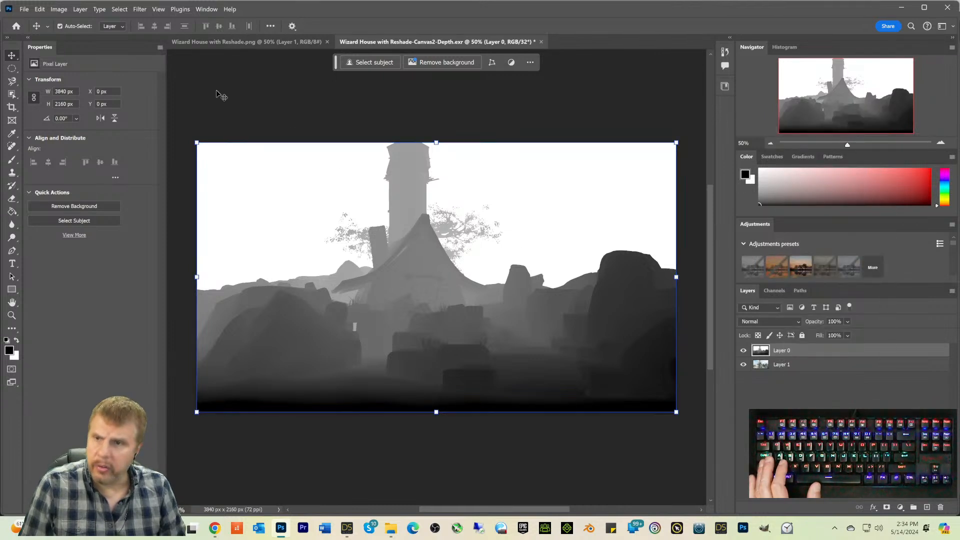
{"action": "left_click", "coordinate": [60, 10]}
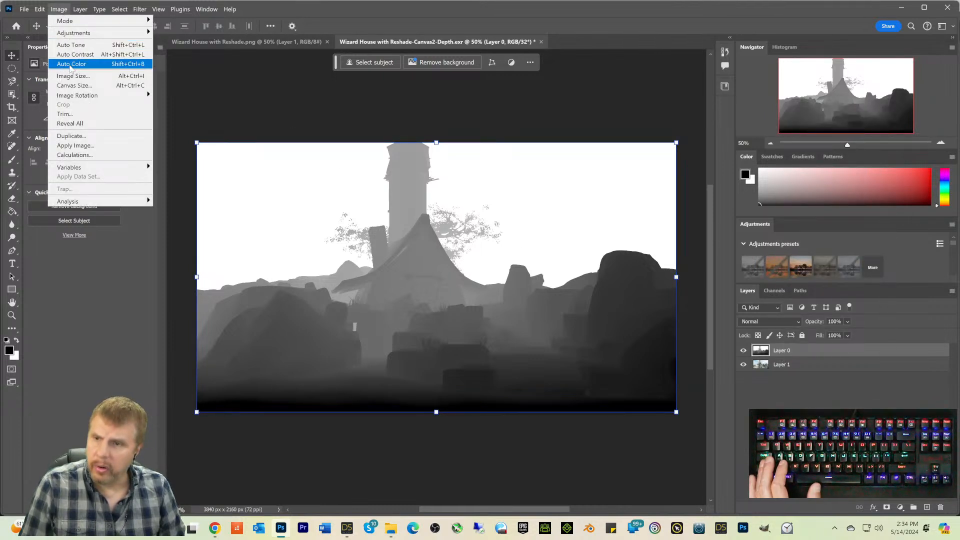
{"action": "left_click", "coordinate": [71, 136]}
{"action": "left_click", "coordinate": [558, 163]}
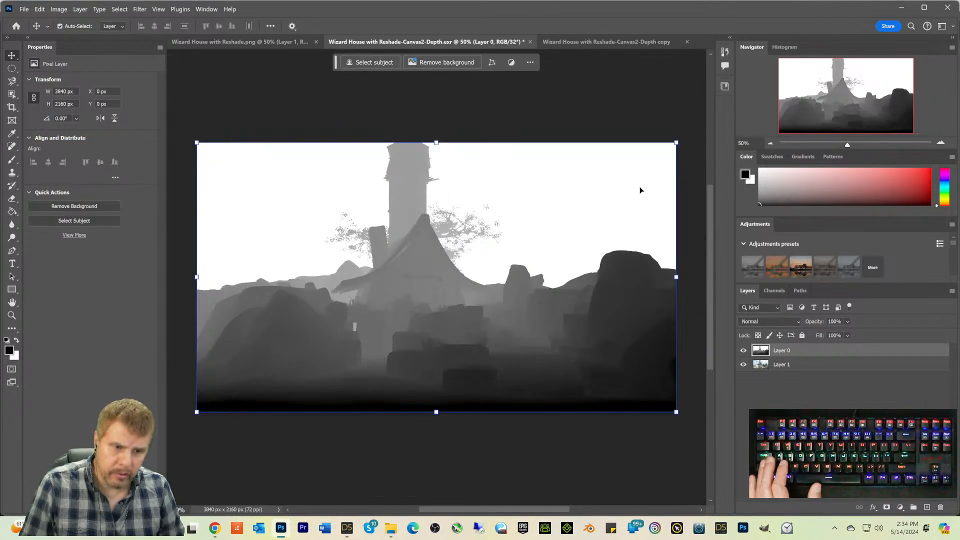
Step: Load the pixels of Layer 0 as a selection in the duplicated depth canvas document
{"action": "left_click", "coordinate": [778, 365]}
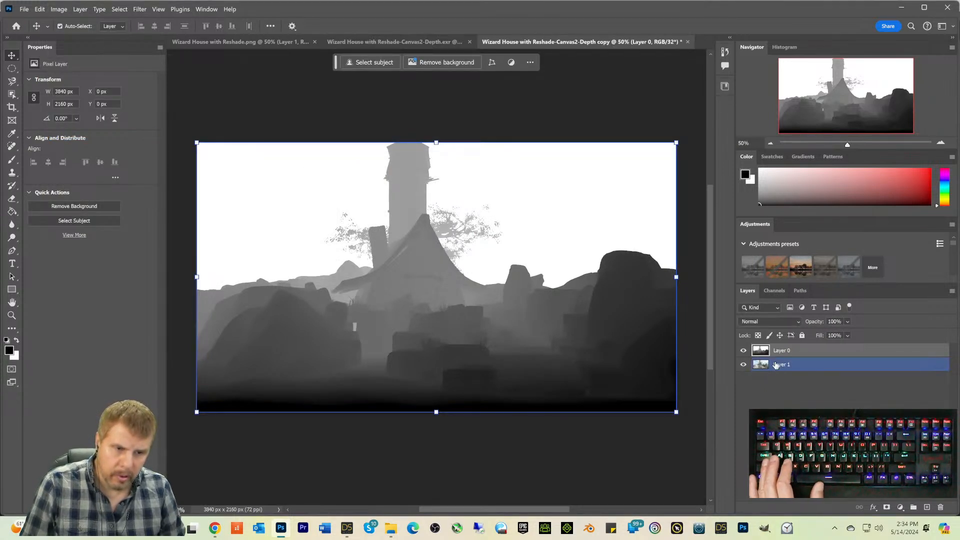
{"action": "left_click", "coordinate": [777, 365], "text": "ctrl"}
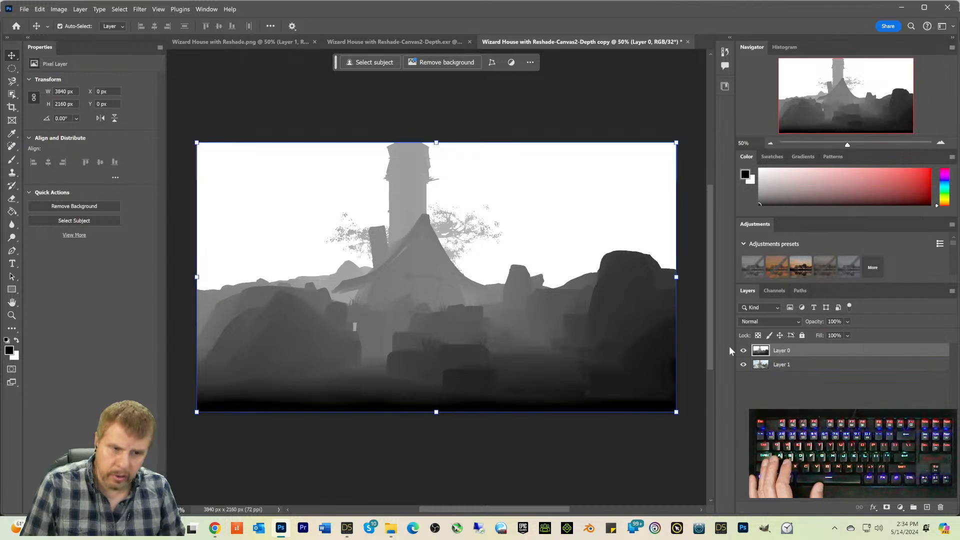
{"action": "right_click", "coordinate": [760, 352]}
{"action": "left_click", "coordinate": [761, 354]}
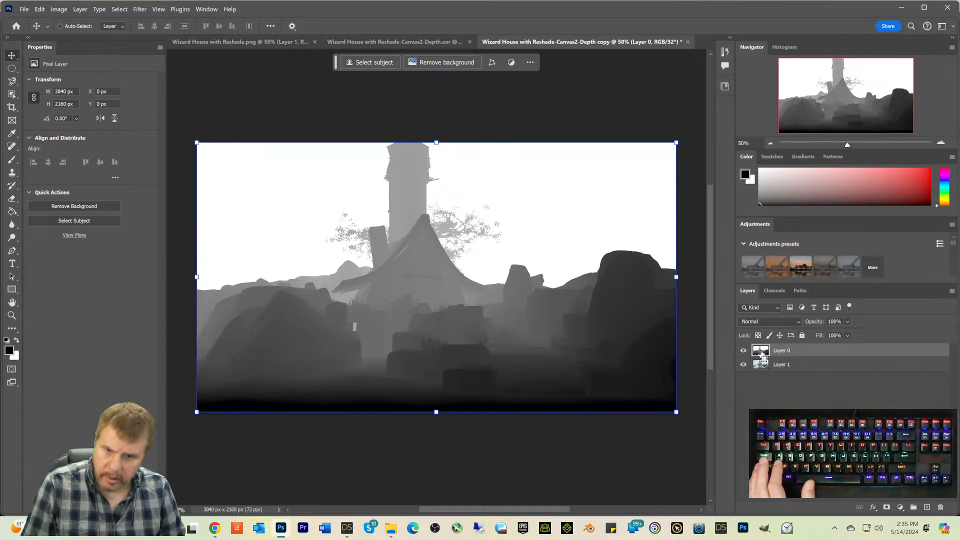
{"action": "left_click", "coordinate": [761, 351], "text": "ctrl"}
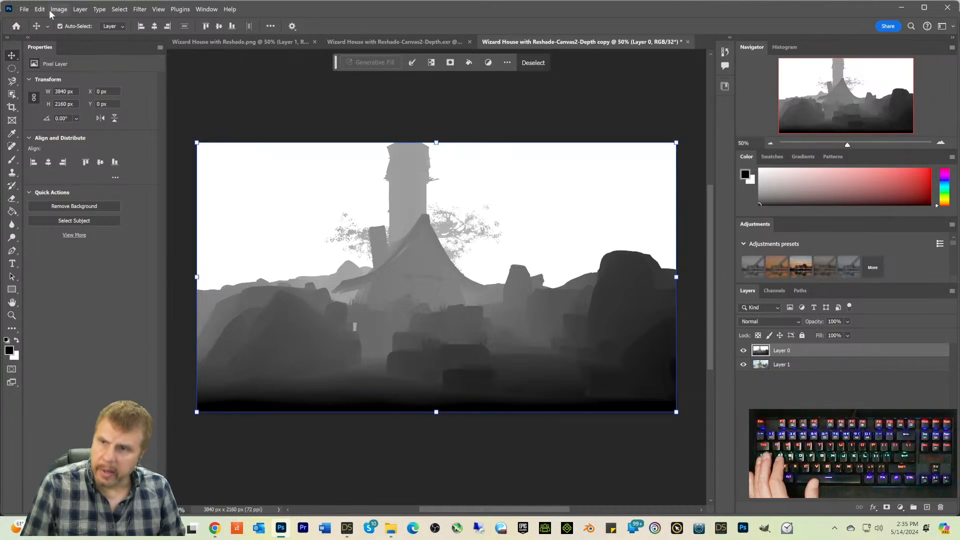
{"action": "left_click", "coordinate": [79, 10]}
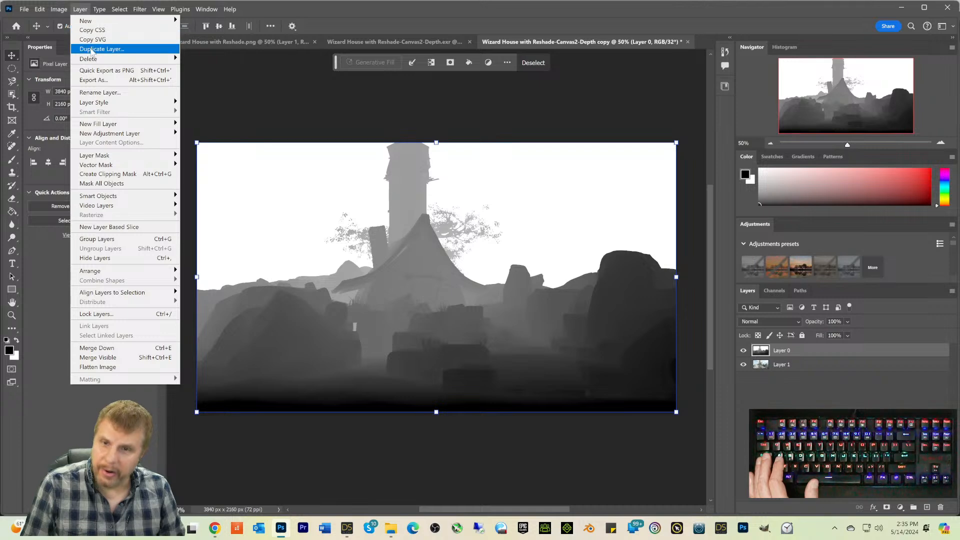
Step: Close the duplicated depth canvas document without saving its changes
{"action": "left_click", "coordinate": [359, 43]}
{"action": "left_click", "coordinate": [434, 42]}
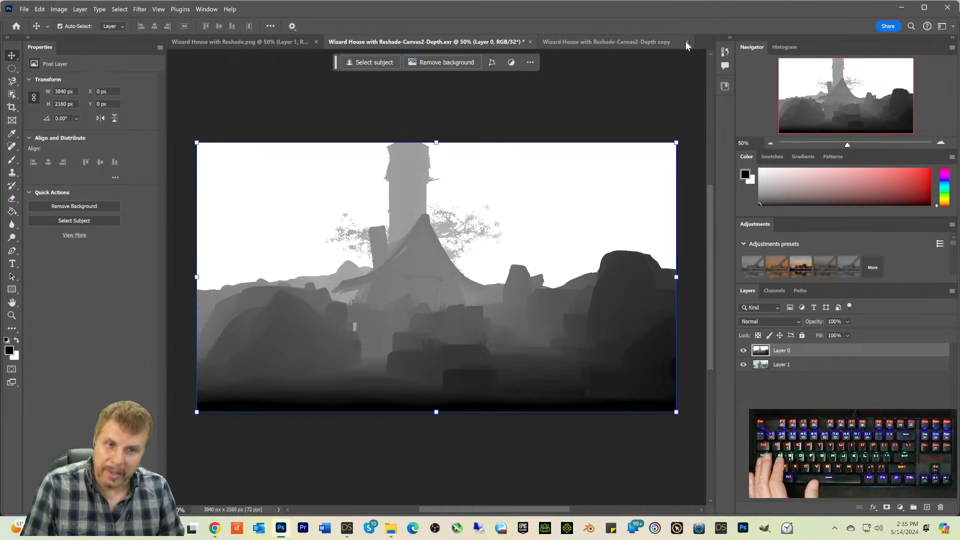
{"action": "left_click", "coordinate": [686, 41]}
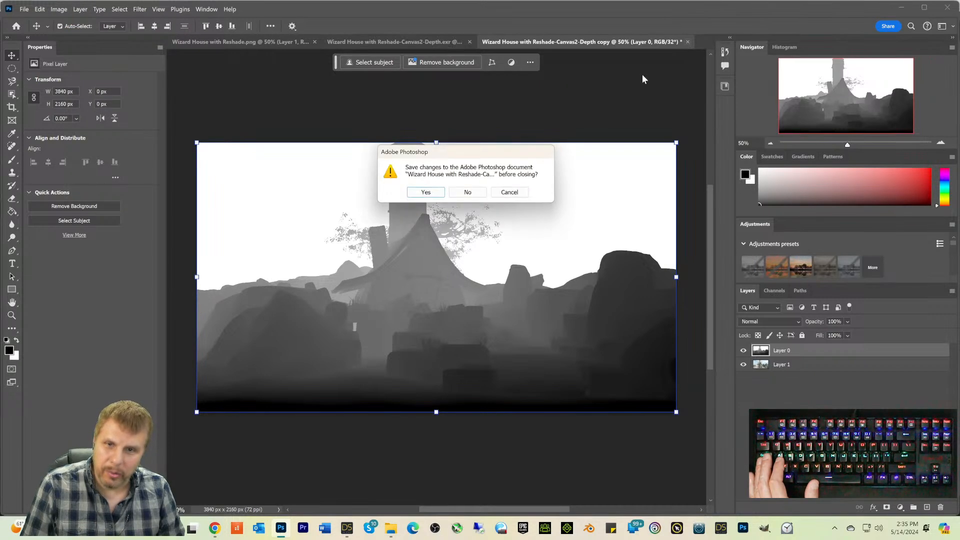
{"action": "left_click", "coordinate": [481, 196]}
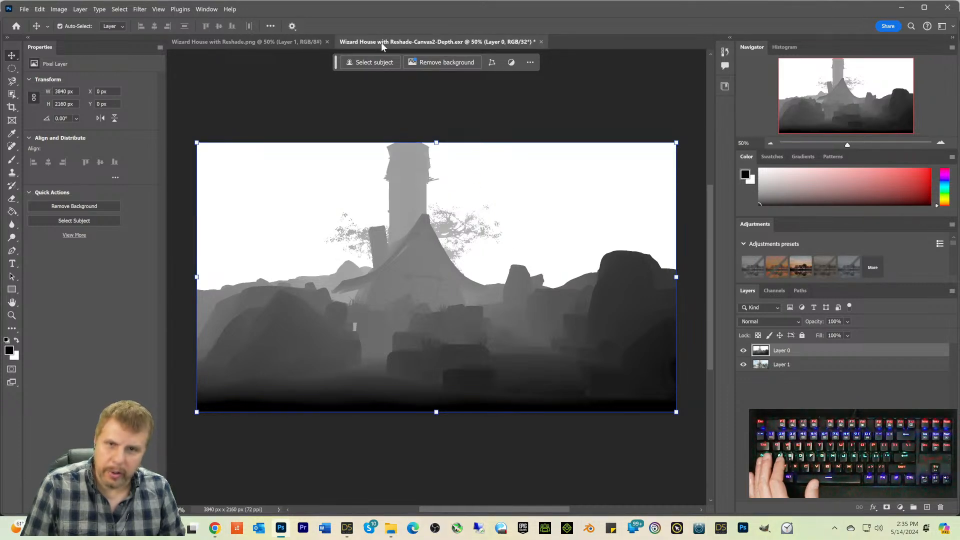
Step: Duplicate Layer 0 within the Wizard House with Reshade-Canvas2-Depth.exr document under its default name, Layer 0 copy
{"action": "left_click", "coordinate": [80, 9]}
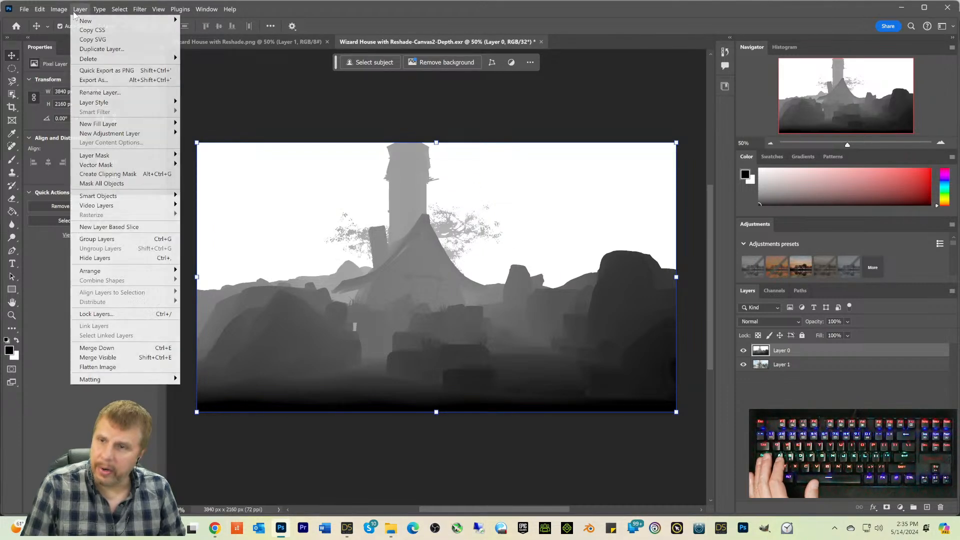
{"action": "left_click", "coordinate": [88, 48]}
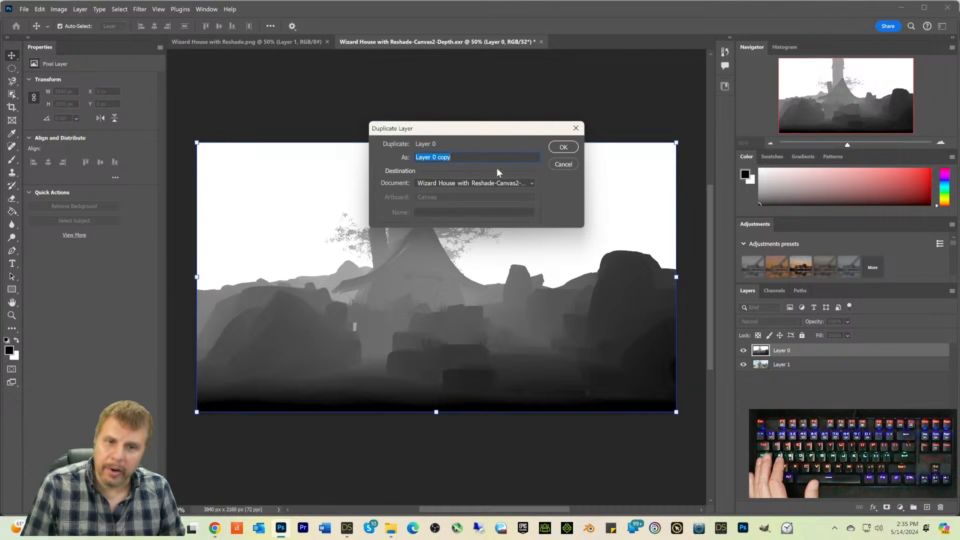
{"action": "left_click", "coordinate": [568, 150]}
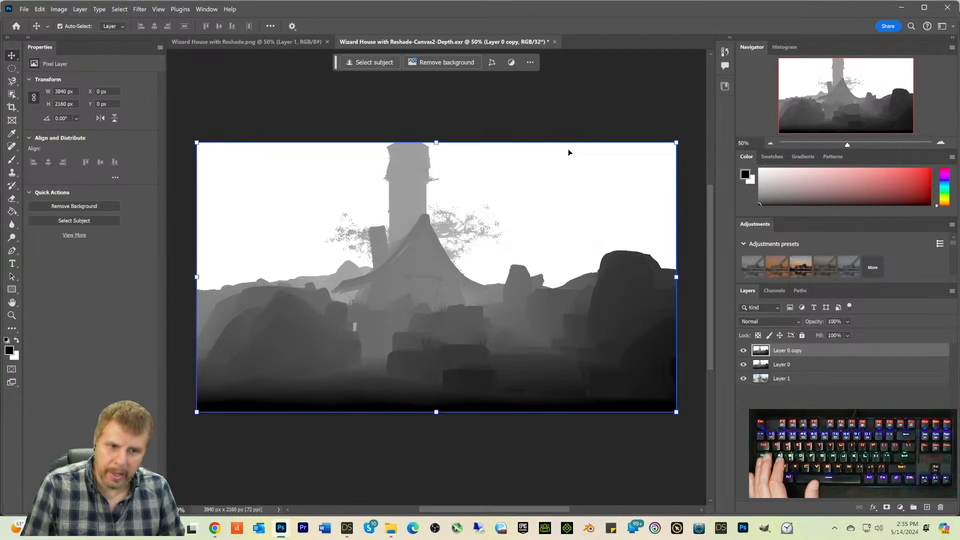
{"action": "right_click", "coordinate": [765, 351]}
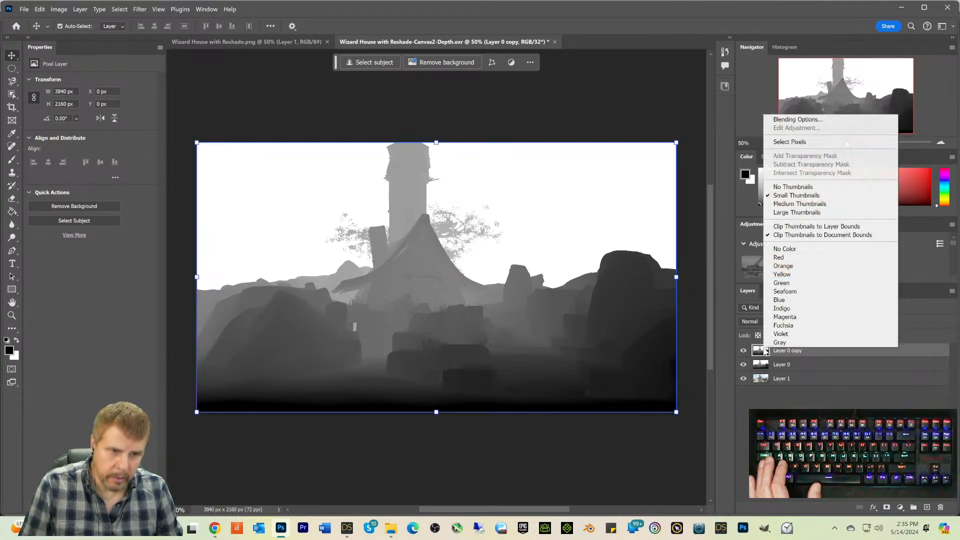
{"action": "left_click", "coordinate": [800, 399]}
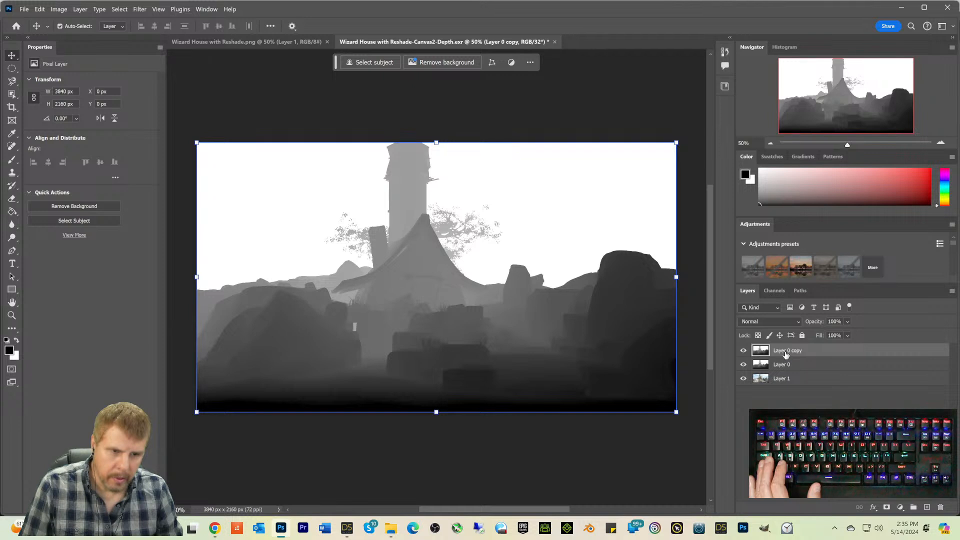
{"action": "left_click", "coordinate": [765, 367]}
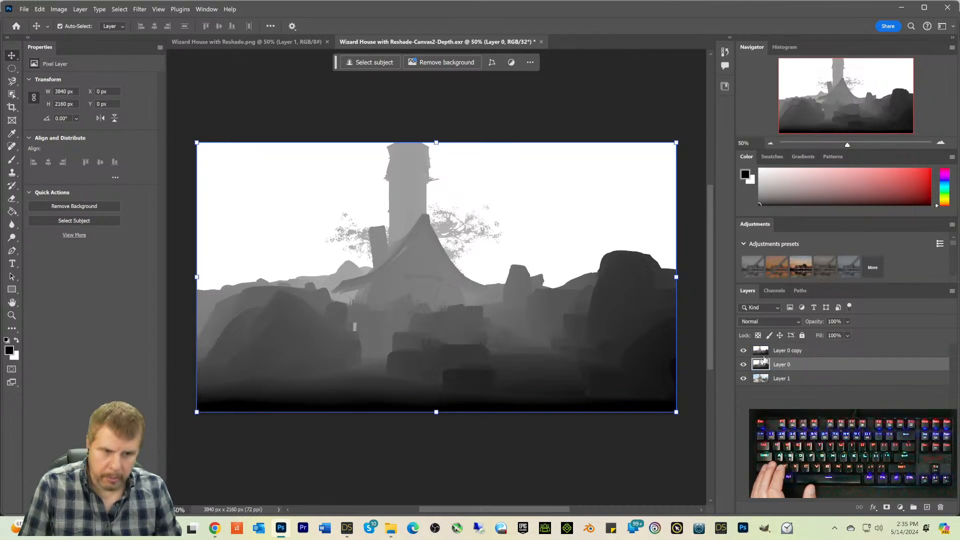
{"action": "left_click", "coordinate": [765, 352]}
{"action": "key", "text": "ctrl"}
{"action": "right_click", "coordinate": [764, 354]}
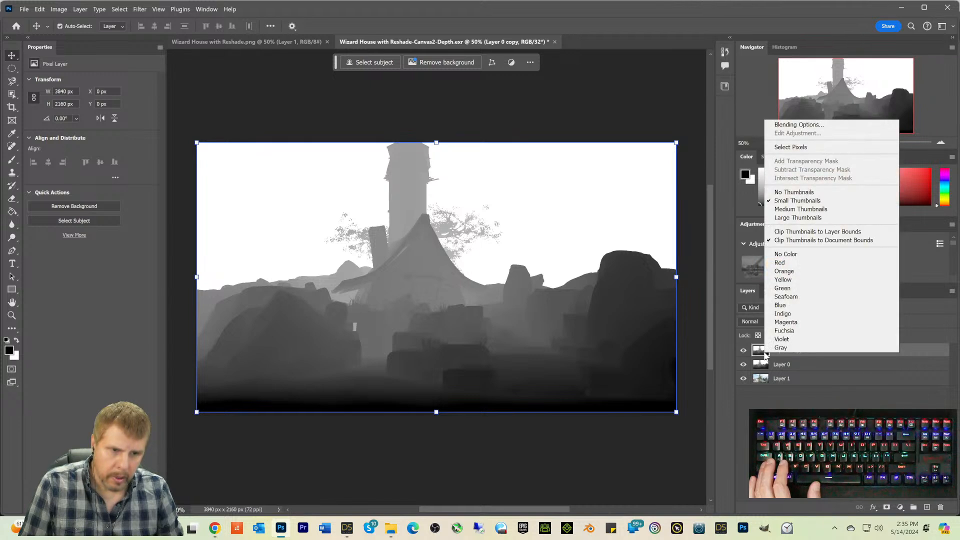
{"action": "left_click", "coordinate": [761, 352]}
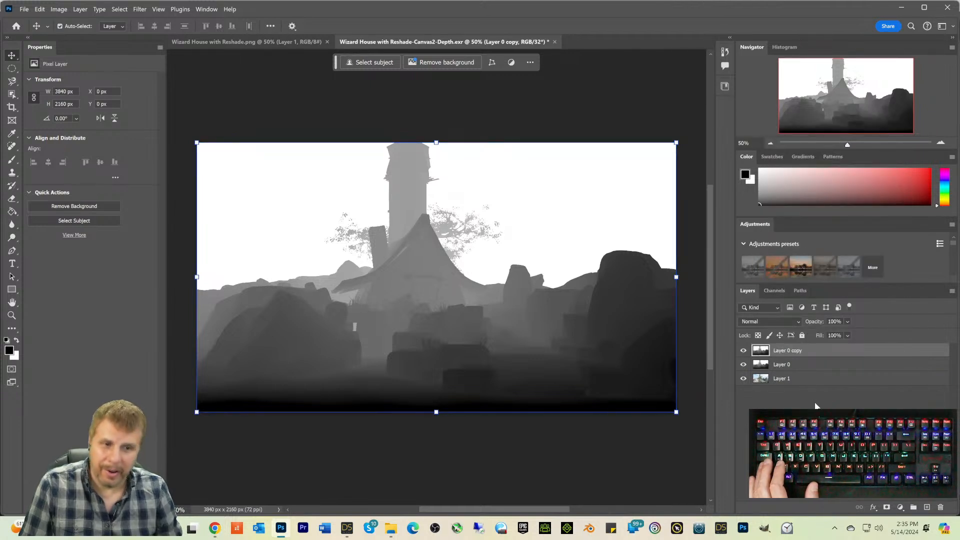
{"action": "left_click", "coordinate": [794, 380]}
{"action": "left_click", "coordinate": [759, 366]}
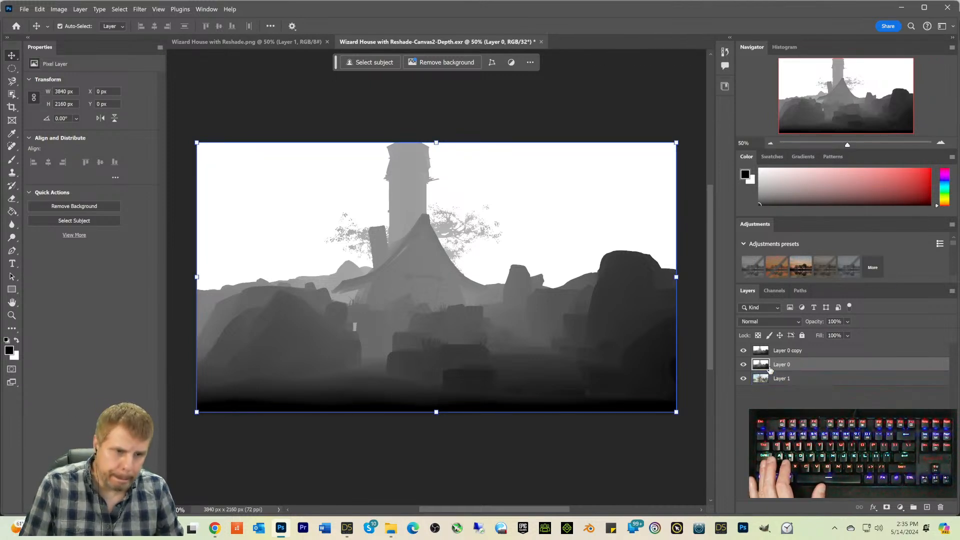
{"action": "left_click", "coordinate": [900, 507]}
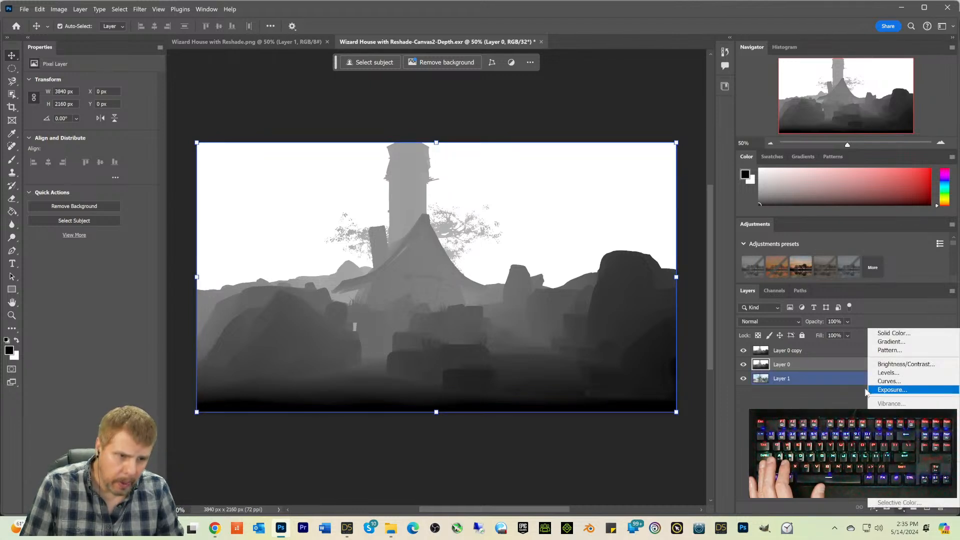
{"action": "left_click", "coordinate": [806, 384]}
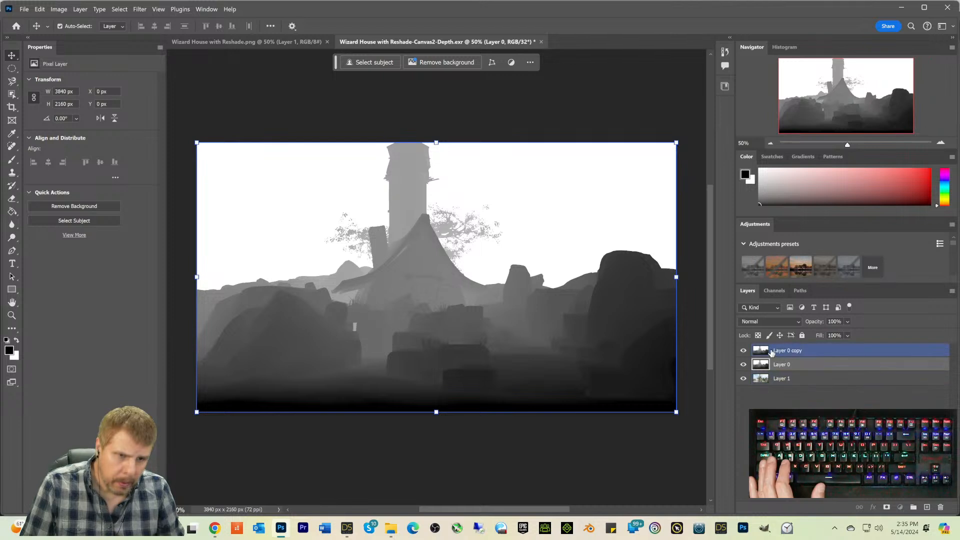
{"action": "left_click", "coordinate": [796, 352]}
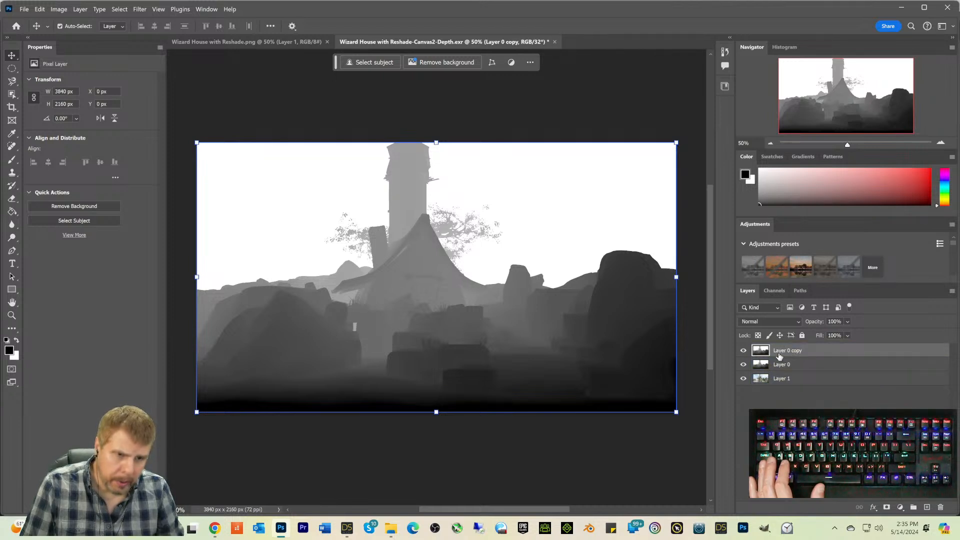
{"action": "left_click", "coordinate": [783, 364]}
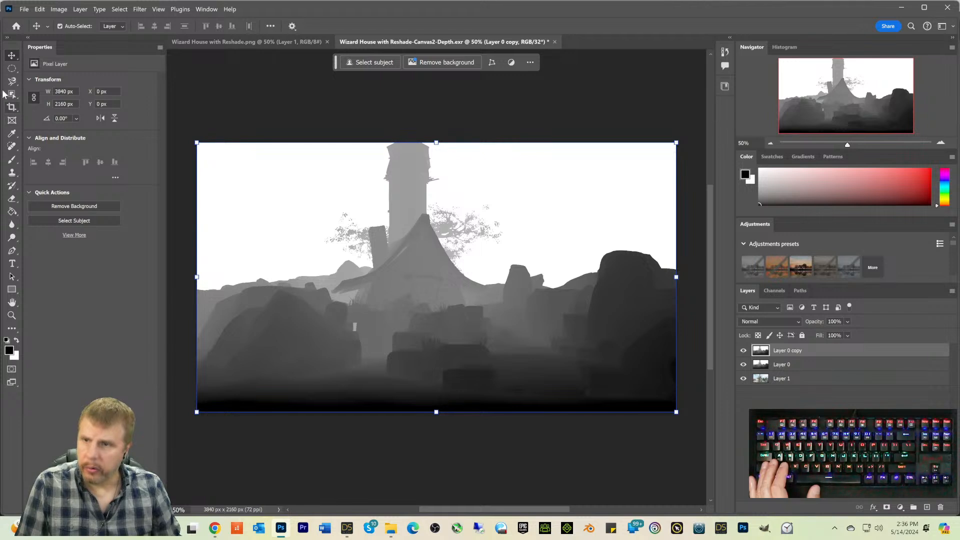
Step: Select the whole canvas, copy Layer 0's depth map and paste it twice above the render in Wizard House with Reshade.png
{"action": "left_click", "coordinate": [12, 66]}
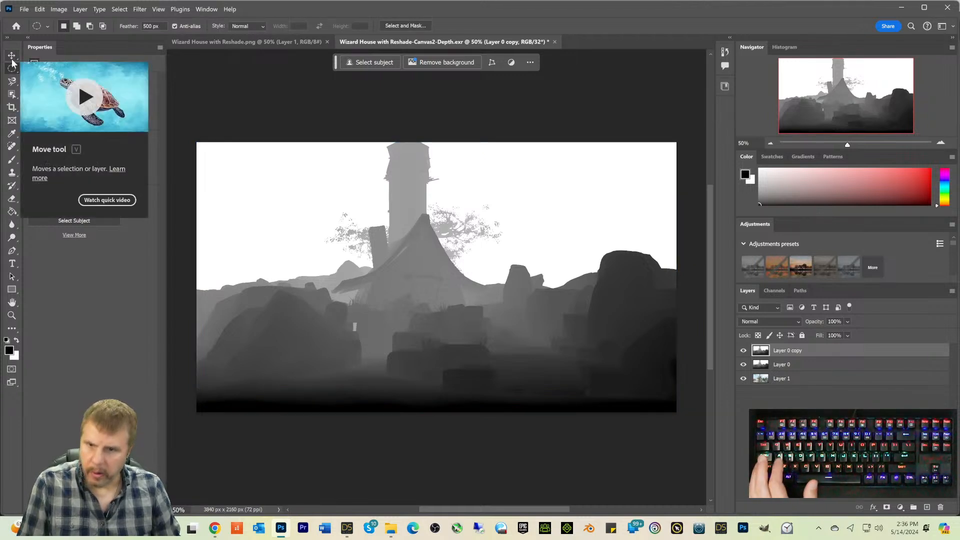
{"action": "key", "text": "ctrl+a"}
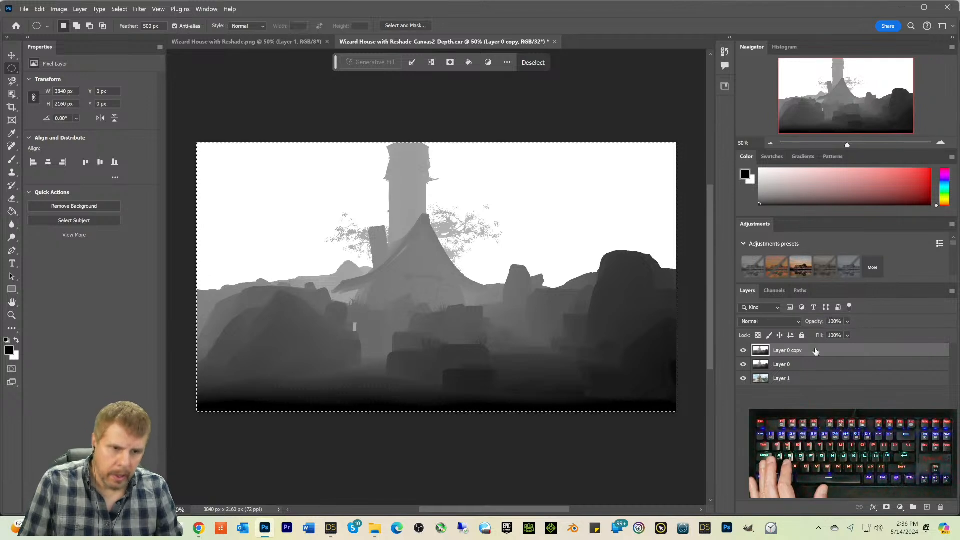
{"action": "left_click", "coordinate": [780, 379]}
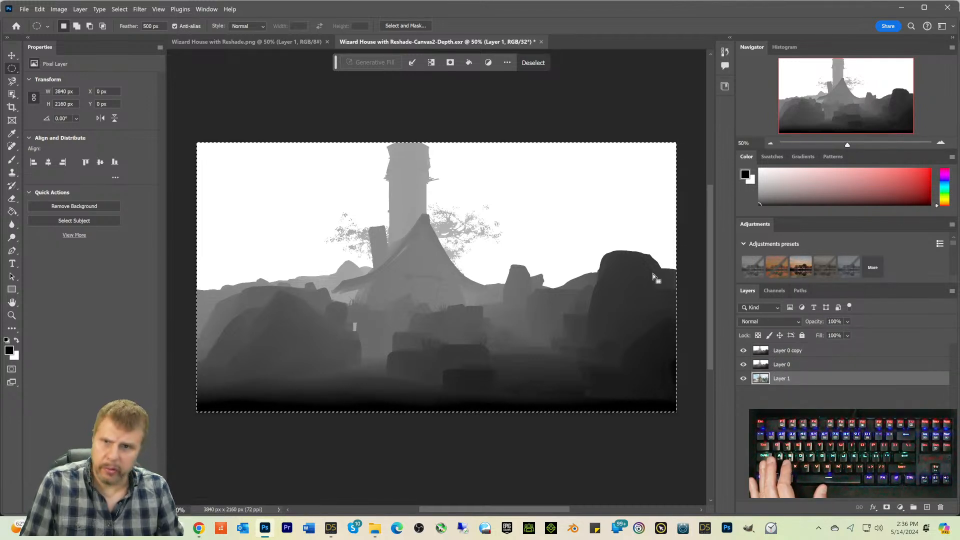
{"action": "left_click", "coordinate": [293, 38]}
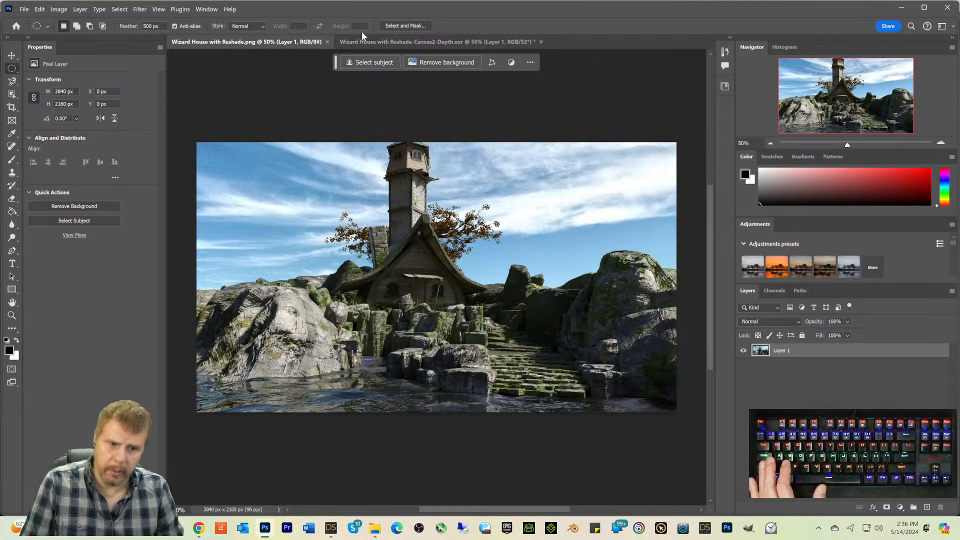
{"action": "left_click", "coordinate": [366, 40]}
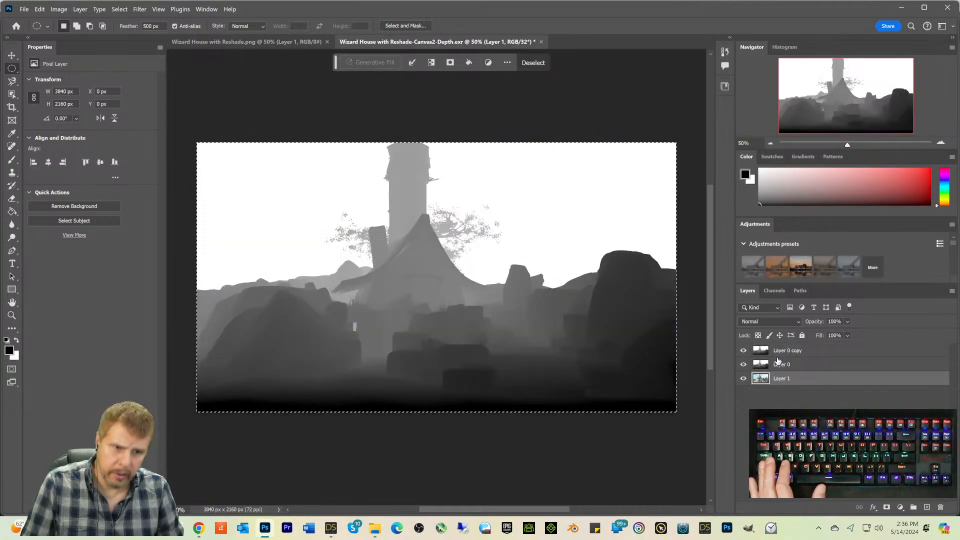
{"action": "left_click", "coordinate": [778, 362]}
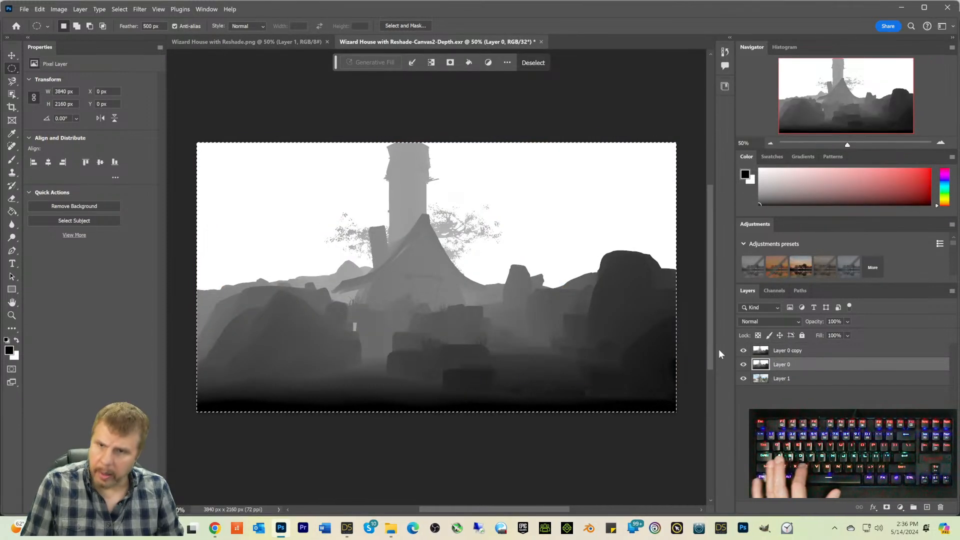
{"action": "left_click", "coordinate": [246, 42]}
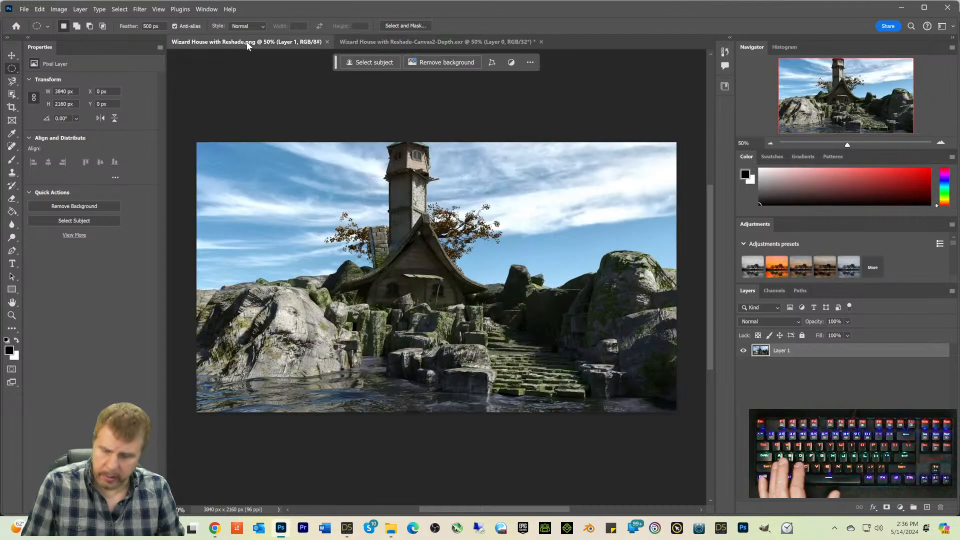
{"action": "key", "text": "ctrl+v"}
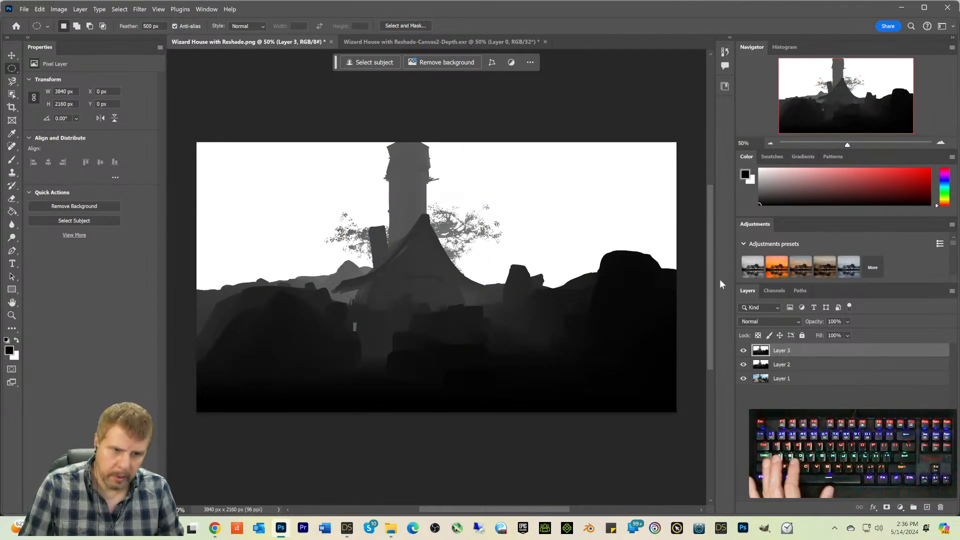
Step: Invert the colours of the uppermost pasted depth map, Layer 3
{"action": "right_click", "coordinate": [763, 353]}
{"action": "key", "text": "Escape"}
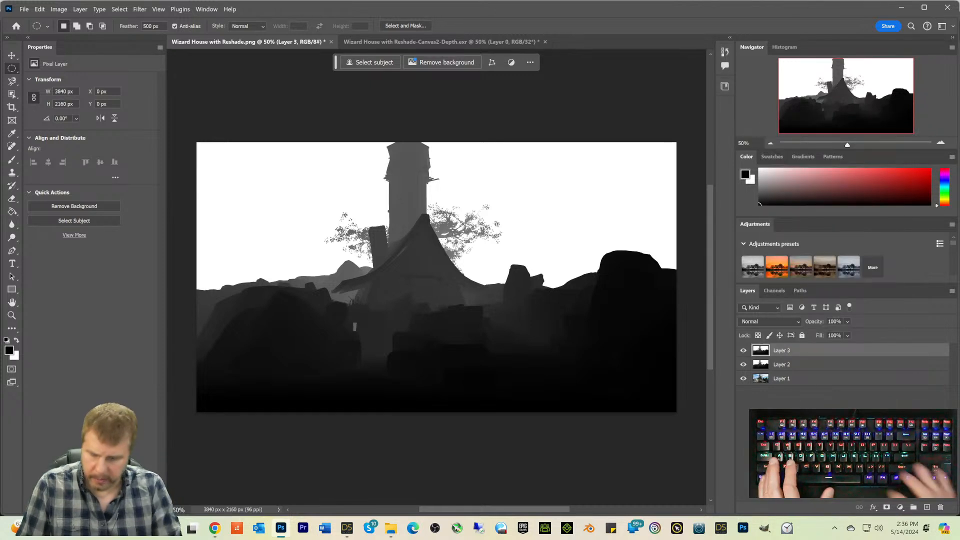
{"action": "key", "text": "ctrl+i"}
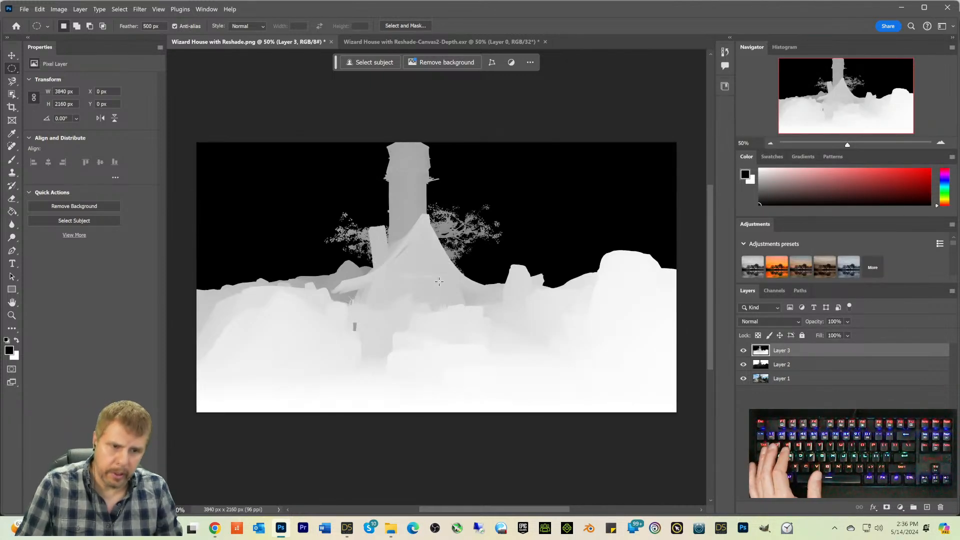
Step: Add an empty layer mask to both pasted depth layers, Layer 3 and Layer 2
{"action": "left_click", "coordinate": [886, 508]}
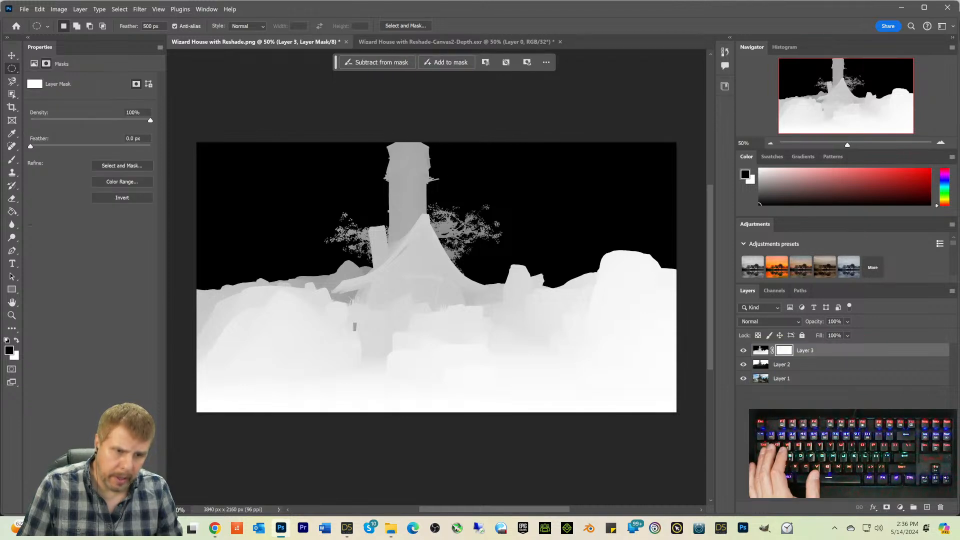
{"action": "left_click", "coordinate": [782, 362]}
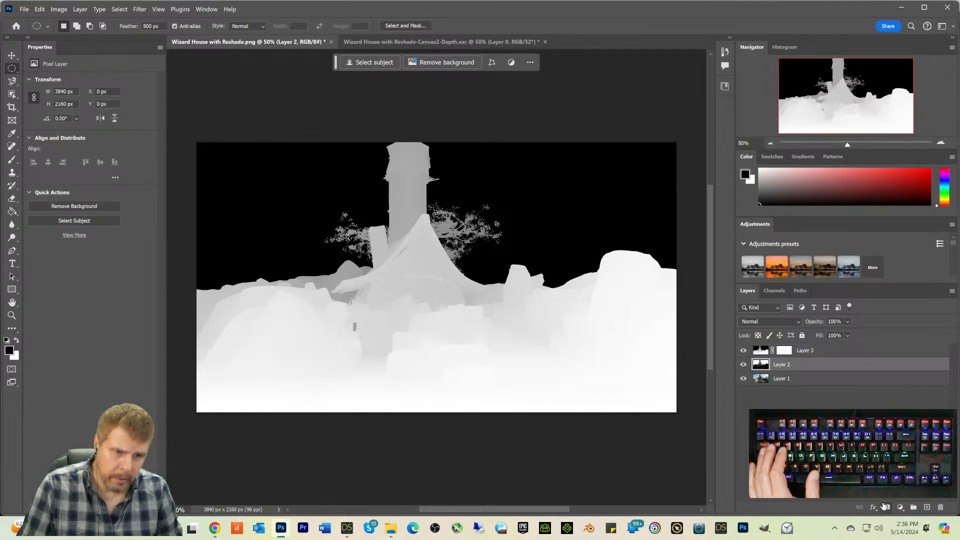
{"action": "left_click", "coordinate": [886, 507]}
Step: Set the blend mode of both depth layers, Layer 2 and Layer 3, to Screen
{"action": "left_click", "coordinate": [763, 325]}
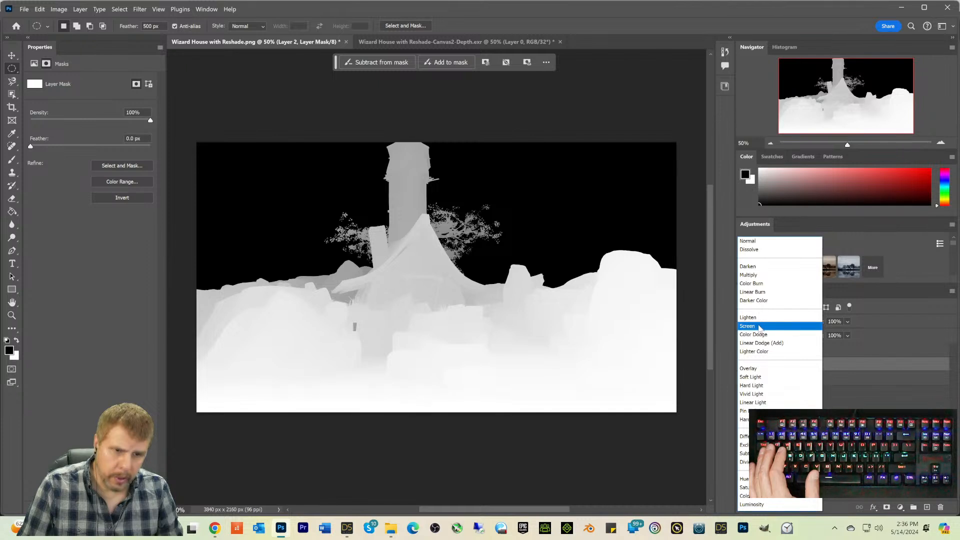
{"action": "left_click", "coordinate": [758, 326]}
{"action": "left_click", "coordinate": [757, 354]}
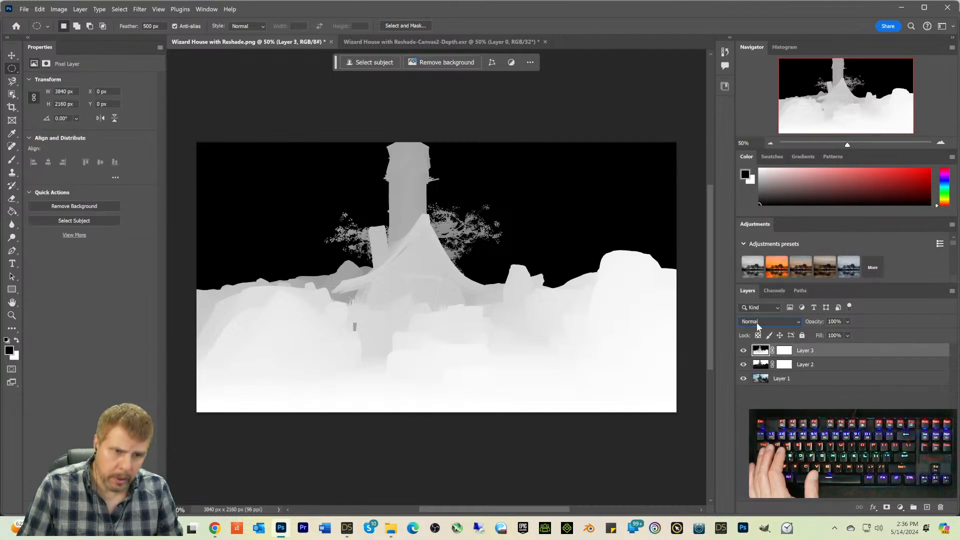
{"action": "left_click", "coordinate": [765, 322]}
{"action": "left_click", "coordinate": [755, 327]}
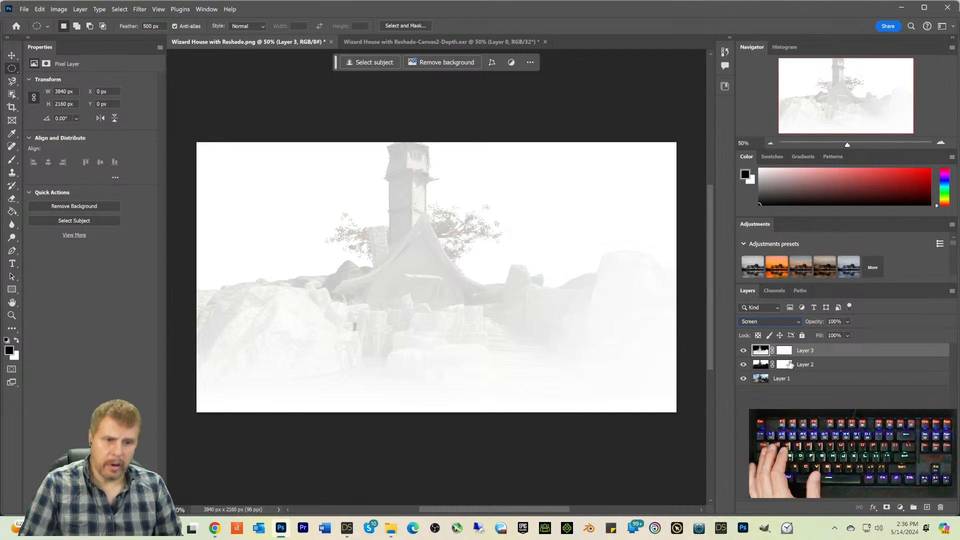
Step: Paint with a large soft black brush at 8% opacity over the sky on Layer 2's mask and over the foreground on Layer 3's mask
{"action": "left_click", "coordinate": [784, 364]}
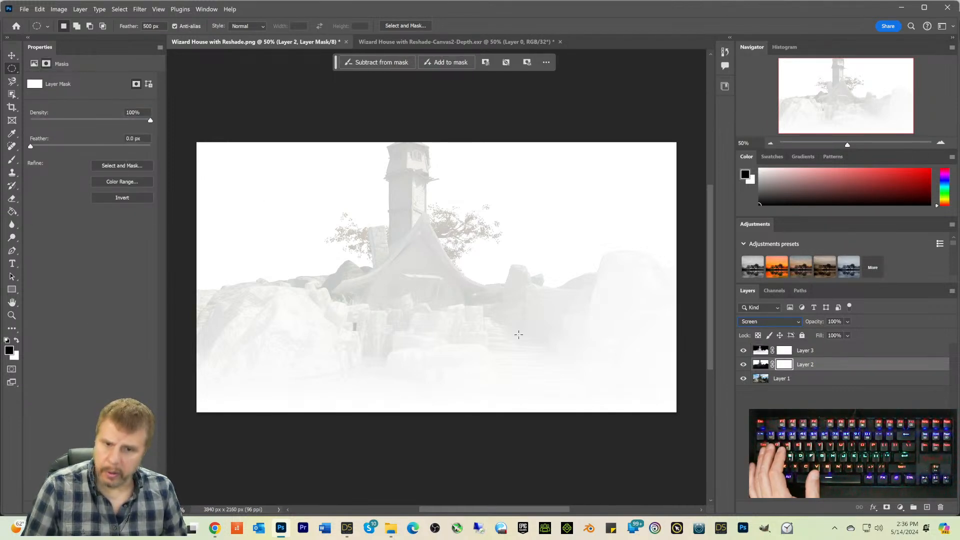
{"action": "left_click", "coordinate": [15, 158]}
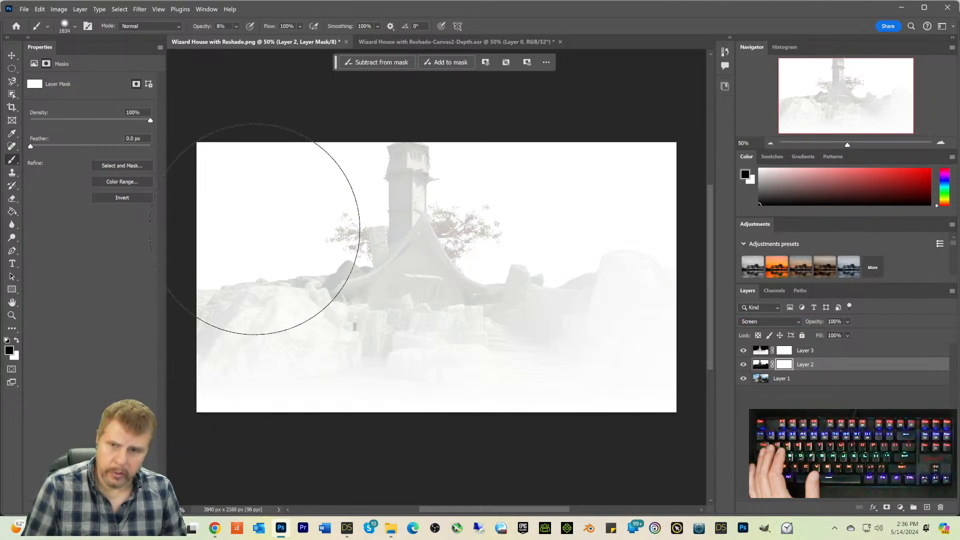
{"action": "mouse_move", "coordinate": [253, 208]}
{"action": "left_mouse_down"}
{"action": "mouse_move", "coordinate": [337, 212]}
{"action": "mouse_move", "coordinate": [454, 186]}
{"action": "mouse_move", "coordinate": [507, 188]}
{"action": "mouse_move", "coordinate": [437, 201]}
{"action": "mouse_move", "coordinate": [520, 218]}
{"action": "mouse_move", "coordinate": [406, 210]}
{"action": "mouse_move", "coordinate": [306, 219]}
{"action": "mouse_move", "coordinate": [369, 188]}
{"action": "mouse_move", "coordinate": [563, 208]}
{"action": "mouse_move", "coordinate": [318, 210]}
{"action": "mouse_move", "coordinate": [536, 186]}
{"action": "mouse_move", "coordinate": [335, 204]}
{"action": "mouse_move", "coordinate": [427, 178]}
{"action": "mouse_move", "coordinate": [561, 203]}
{"action": "mouse_move", "coordinate": [298, 218]}
{"action": "mouse_move", "coordinate": [525, 215]}
{"action": "mouse_move", "coordinate": [371, 203]}
{"action": "mouse_move", "coordinate": [381, 238]}
{"action": "mouse_move", "coordinate": [404, 204]}
{"action": "left_mouse_up"}
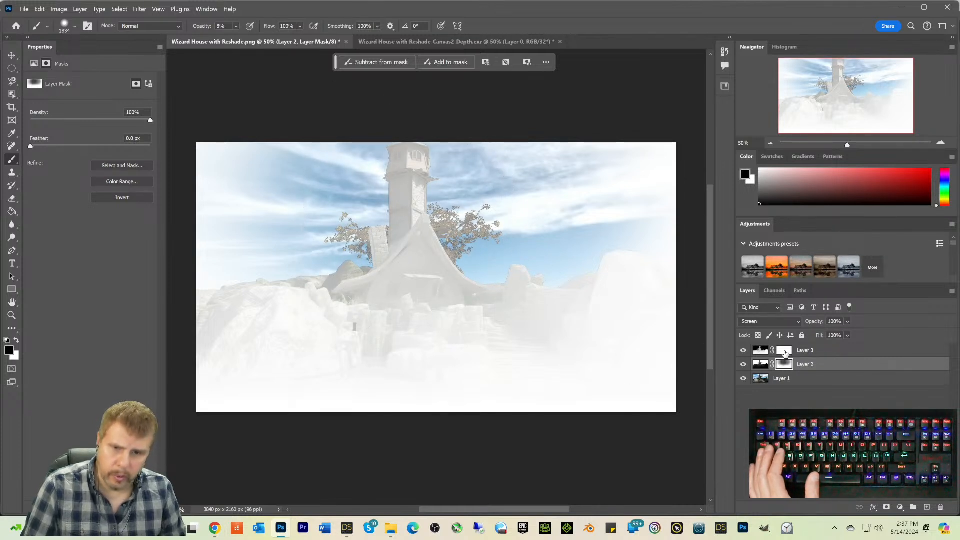
{"action": "left_click", "coordinate": [784, 352]}
{"action": "mouse_move", "coordinate": [342, 342]}
{"action": "left_mouse_down"}
{"action": "mouse_move", "coordinate": [398, 353]}
{"action": "mouse_move", "coordinate": [375, 345]}
{"action": "mouse_move", "coordinate": [377, 225]}
{"action": "mouse_move", "coordinate": [419, 295]}
{"action": "mouse_move", "coordinate": [413, 253]}
{"action": "mouse_move", "coordinate": [552, 330]}
{"action": "mouse_move", "coordinate": [396, 343]}
{"action": "mouse_move", "coordinate": [574, 332]}
{"action": "mouse_move", "coordinate": [509, 343]}
{"action": "mouse_move", "coordinate": [335, 272]}
{"action": "mouse_move", "coordinate": [526, 193]}
{"action": "mouse_move", "coordinate": [540, 321]}
{"action": "mouse_move", "coordinate": [396, 354]}
{"action": "mouse_move", "coordinate": [273, 364]}
{"action": "mouse_move", "coordinate": [354, 349]}
{"action": "mouse_move", "coordinate": [309, 349]}
{"action": "mouse_move", "coordinate": [518, 347]}
{"action": "mouse_move", "coordinate": [455, 338]}
{"action": "mouse_move", "coordinate": [385, 228]}
{"action": "mouse_move", "coordinate": [514, 353]}
{"action": "mouse_move", "coordinate": [553, 359]}
{"action": "mouse_move", "coordinate": [466, 337]}
{"action": "mouse_move", "coordinate": [440, 200]}
{"action": "mouse_move", "coordinate": [450, 322]}
{"action": "mouse_move", "coordinate": [507, 353]}
{"action": "mouse_move", "coordinate": [436, 334]}
{"action": "mouse_move", "coordinate": [412, 185]}
{"action": "mouse_move", "coordinate": [476, 338]}
{"action": "mouse_move", "coordinate": [488, 343]}
{"action": "mouse_move", "coordinate": [437, 331]}
{"action": "mouse_move", "coordinate": [405, 240]}
{"action": "mouse_move", "coordinate": [455, 342]}
{"action": "mouse_move", "coordinate": [477, 348]}
{"action": "mouse_move", "coordinate": [317, 350]}
{"action": "mouse_move", "coordinate": [294, 321]}
{"action": "mouse_move", "coordinate": [625, 319]}
{"action": "mouse_move", "coordinate": [591, 311]}
{"action": "mouse_move", "coordinate": [572, 321]}
{"action": "mouse_move", "coordinate": [568, 223]}
{"action": "mouse_move", "coordinate": [512, 323]}
{"action": "mouse_move", "coordinate": [428, 343]}
{"action": "mouse_move", "coordinate": [500, 353]}
{"action": "left_mouse_up"}
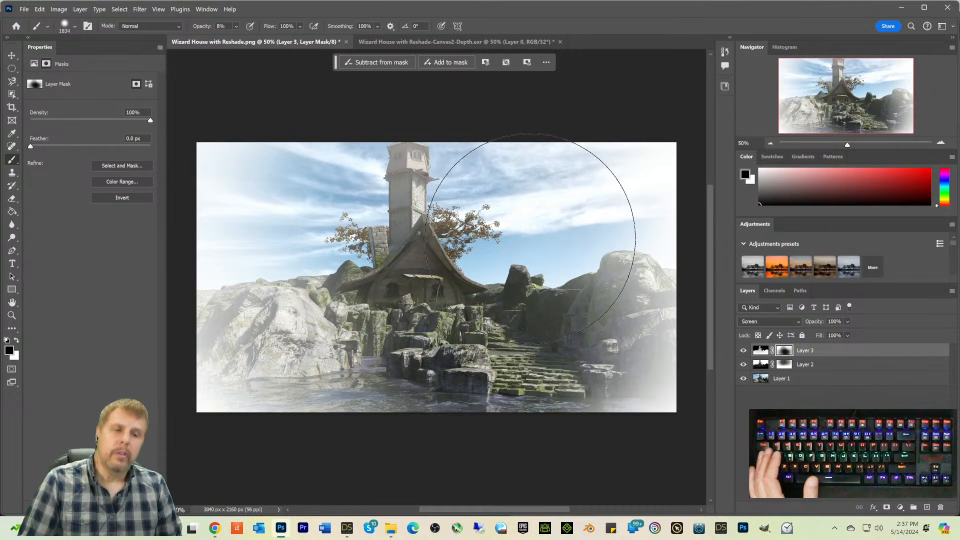
Step: Switch to DAZ Studio and delete the HDRI Reshade object from the scene
{"action": "left_click", "coordinate": [901, 8]}
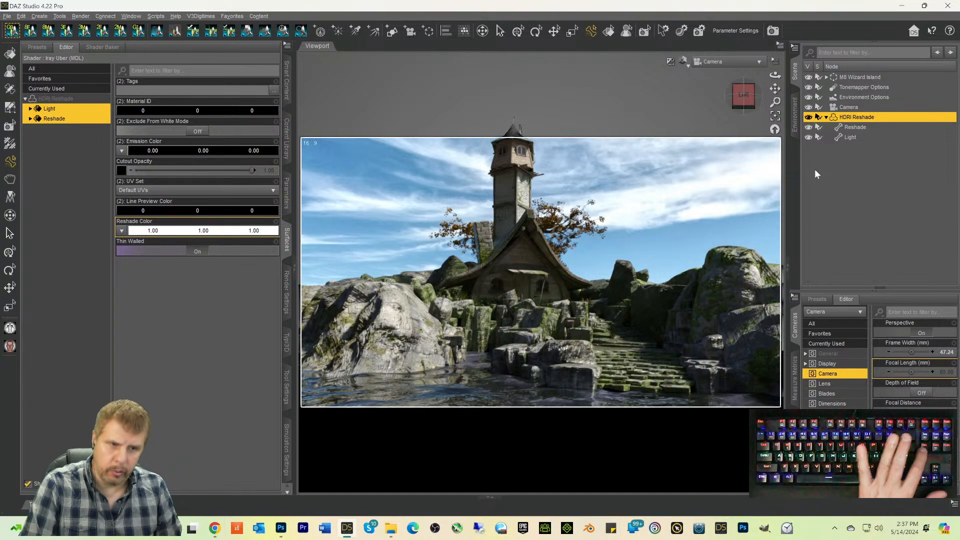
{"action": "key", "text": "Delete"}
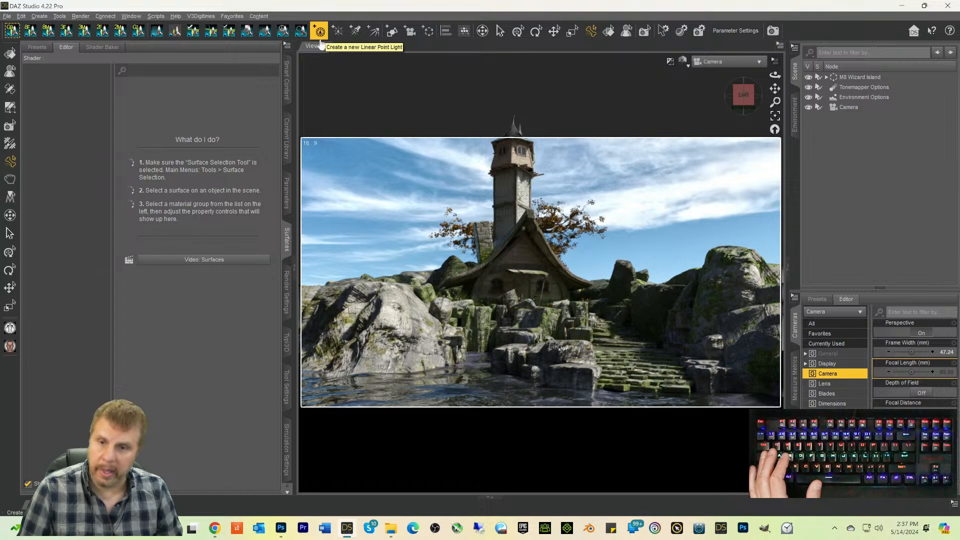
Step: Create a sphere primitive with a 200 m diameter at the world centre
{"action": "left_click", "coordinate": [288, 197]}
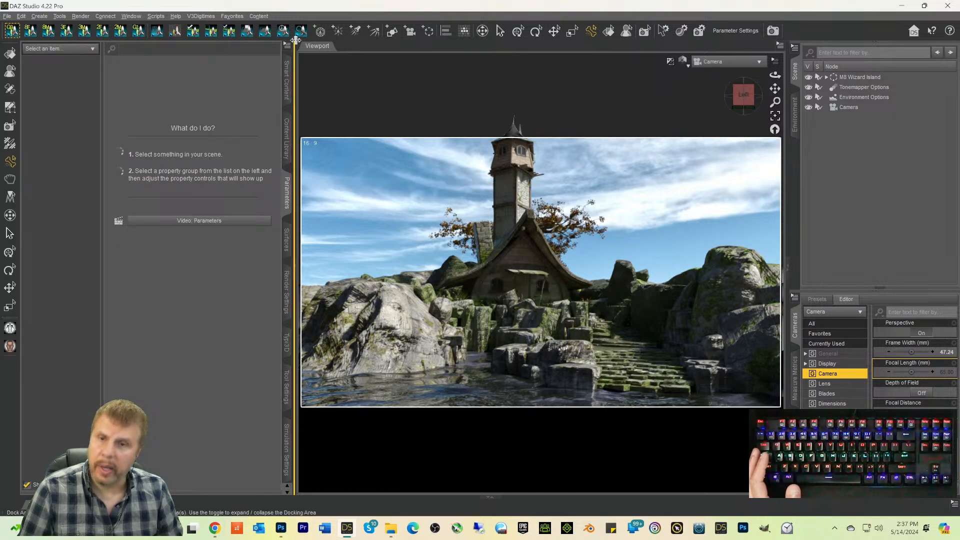
{"action": "left_click", "coordinate": [391, 31]}
{"action": "left_click", "coordinate": [460, 220]}
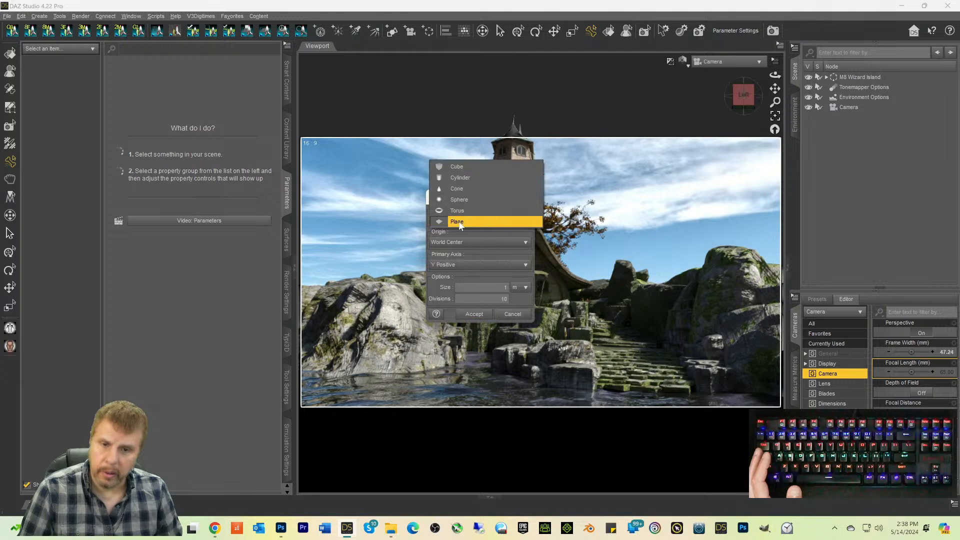
{"action": "left_click", "coordinate": [459, 199]}
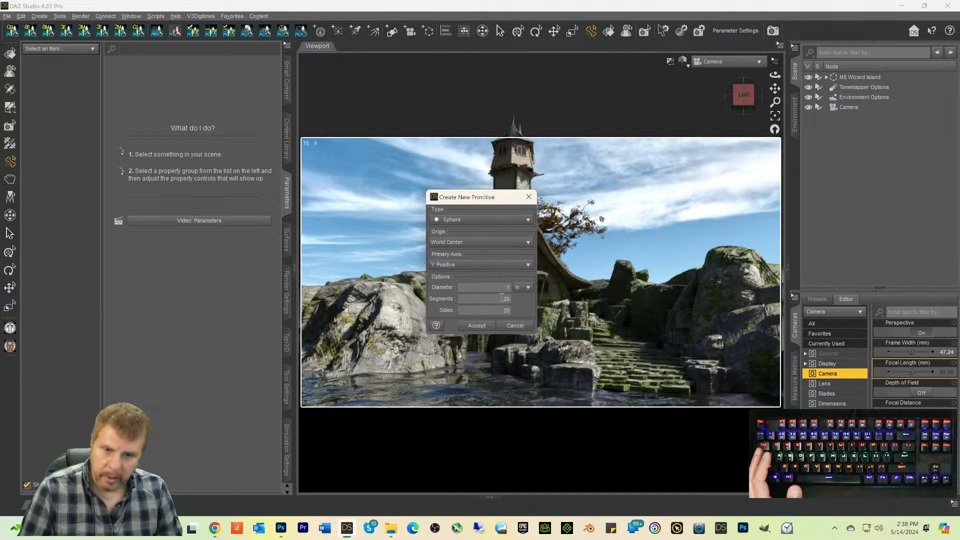
{"action": "double_click", "coordinate": [512, 285]}
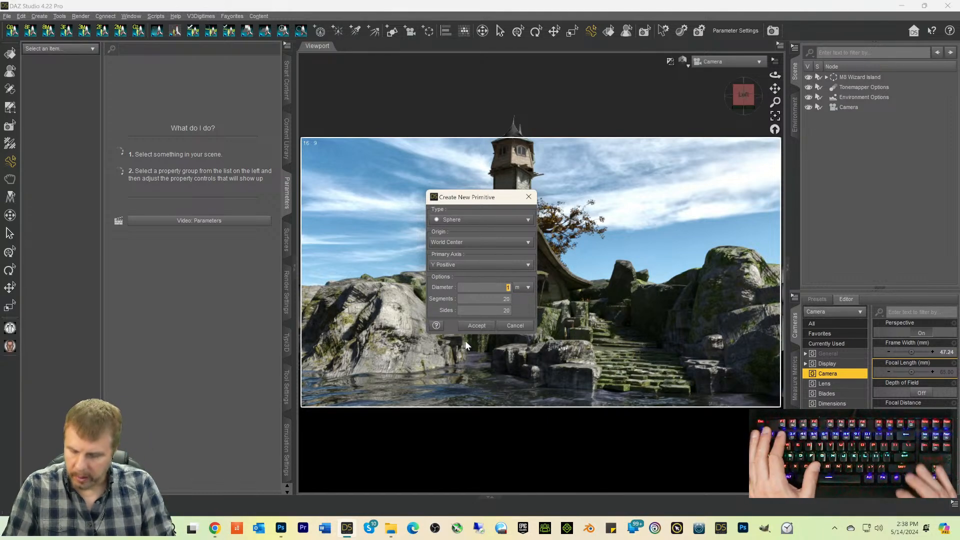
{"action": "type", "text": "200"}
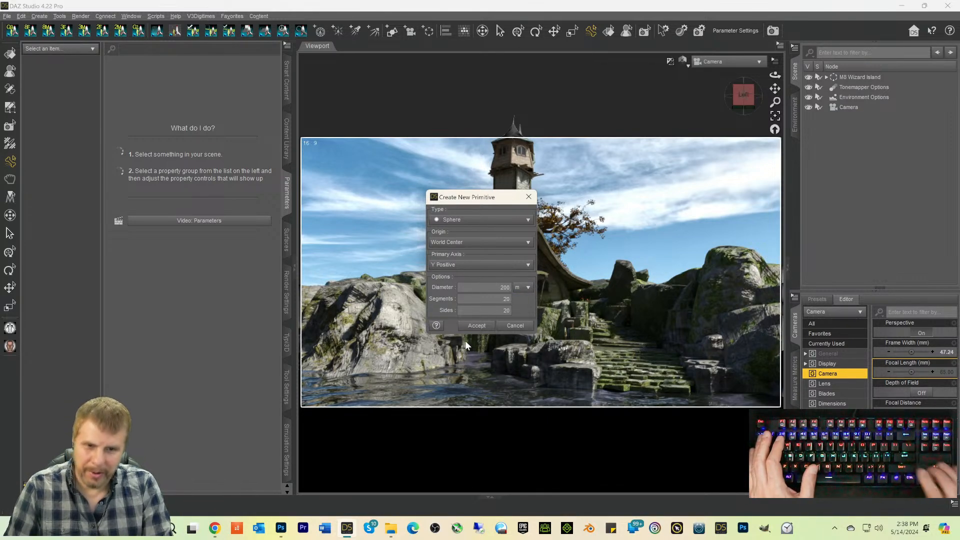
{"action": "key", "text": "Return"}
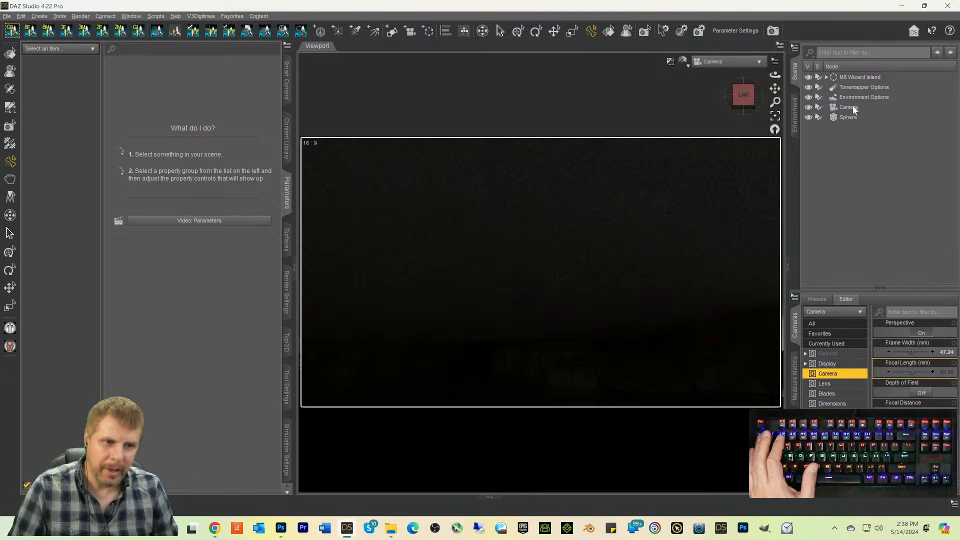
Step: In Perspective View, enlarge the sphere to about 452% scale and move it down to about -30366 on the Y axis
{"action": "left_click", "coordinate": [843, 117]}
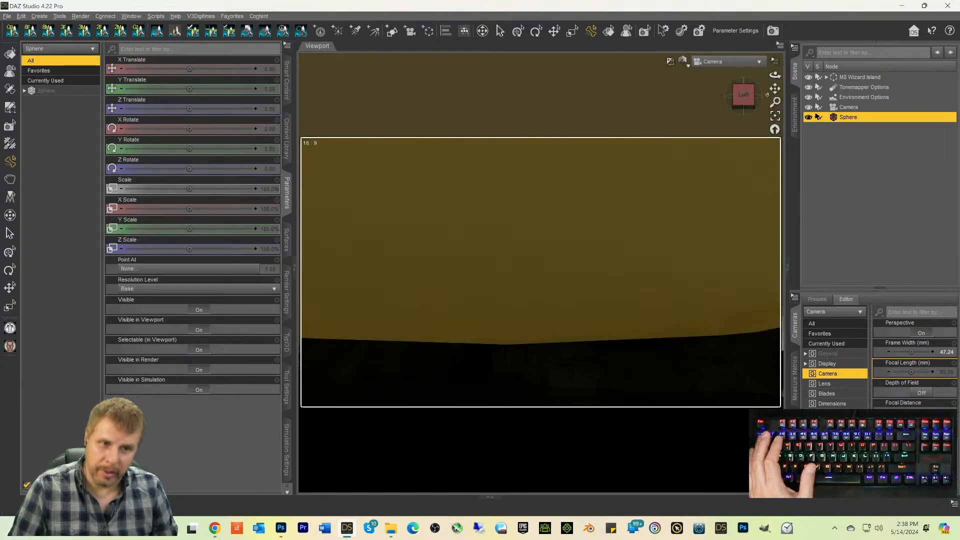
{"action": "left_click", "coordinate": [730, 62]}
{"action": "left_click", "coordinate": [729, 70]}
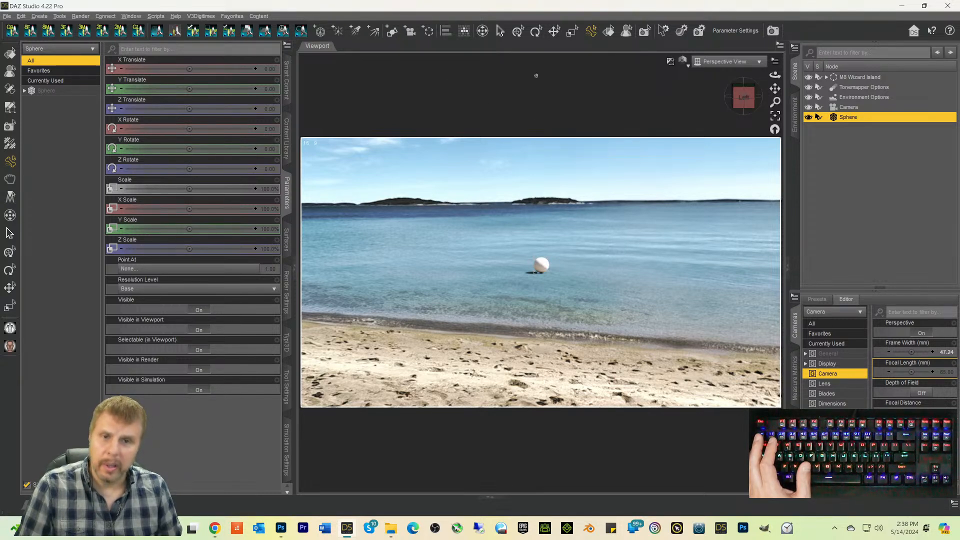
{"action": "key", "text": "ctrl+alt+t"}
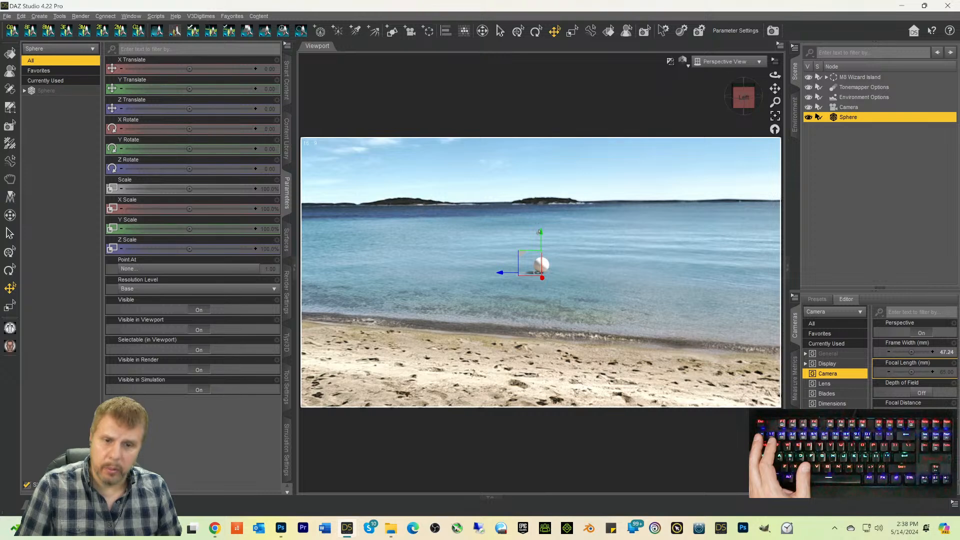
{"action": "left_click_drag", "start_coordinate": [539, 233], "coordinate": [540, 247]}
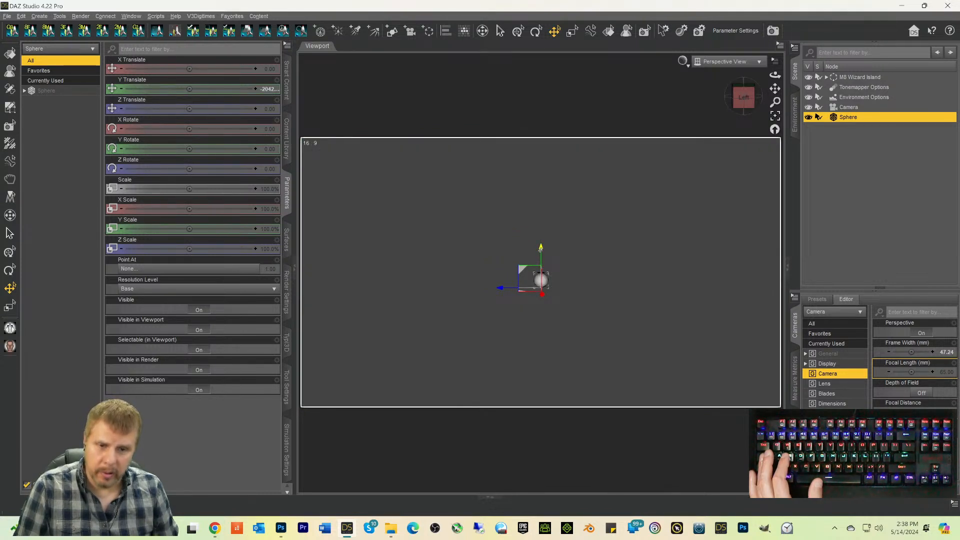
{"action": "left_click_drag", "start_coordinate": [541, 247], "coordinate": [540, 242]}
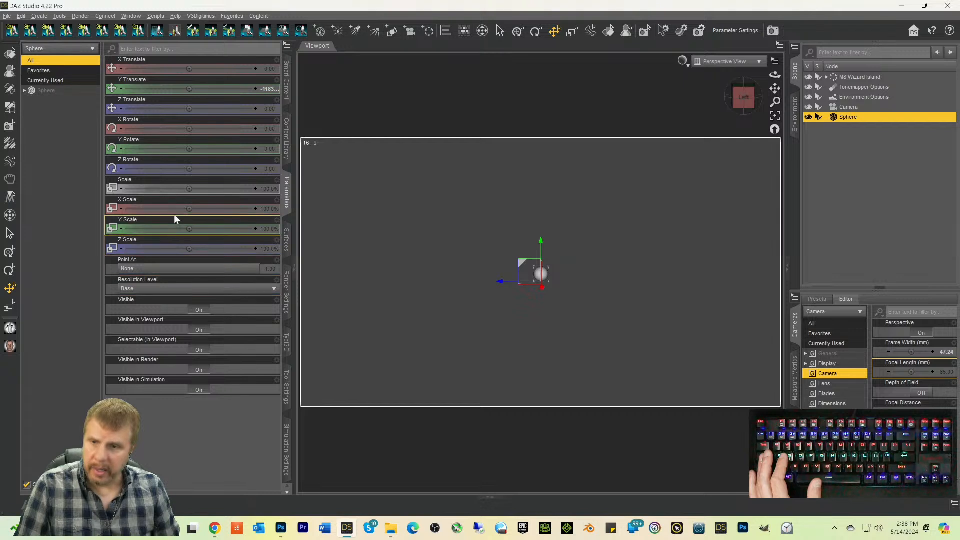
{"action": "left_click_drag", "start_coordinate": [189, 188], "coordinate": [229, 188]}
{"action": "left_click_drag", "start_coordinate": [539, 245], "coordinate": [538, 261]}
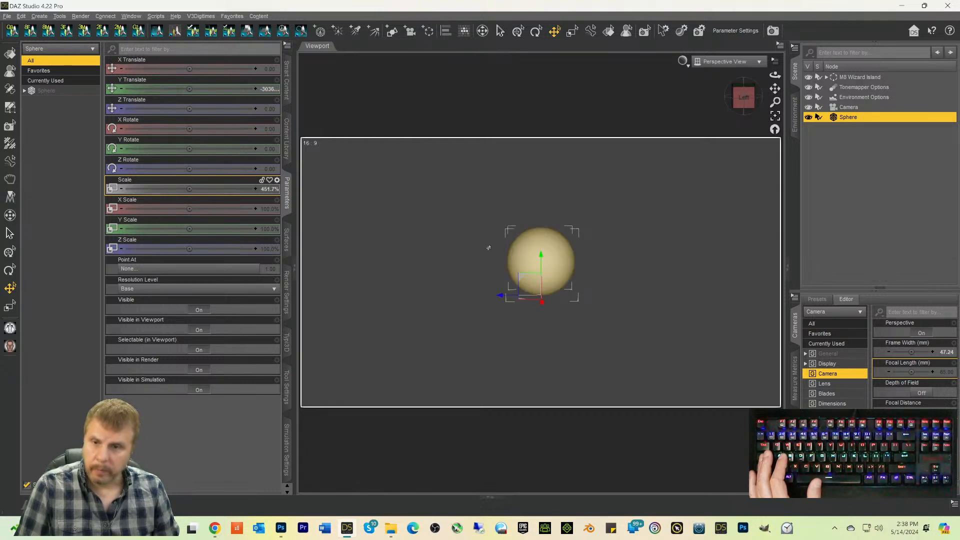
{"action": "double_click", "coordinate": [268, 89]}
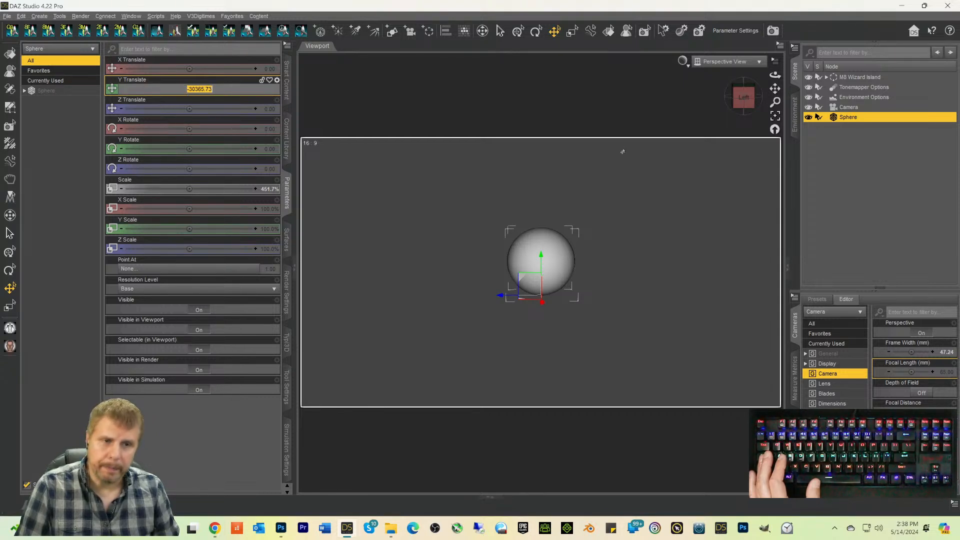
Step: Return to the Camera view and set the sphere surface's Cutout Opacity to 0
{"action": "left_click", "coordinate": [711, 61]}
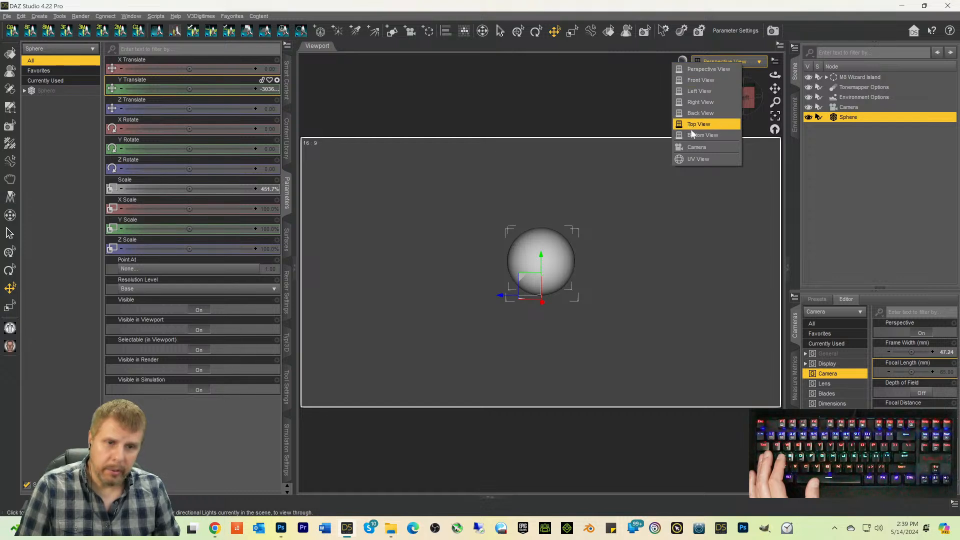
{"action": "left_click", "coordinate": [690, 148]}
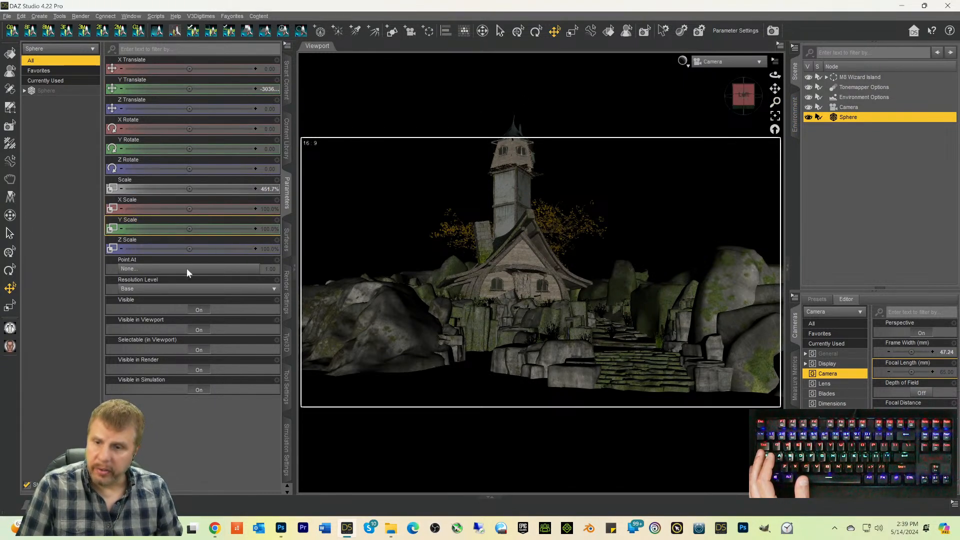
{"action": "left_click", "coordinate": [286, 239]}
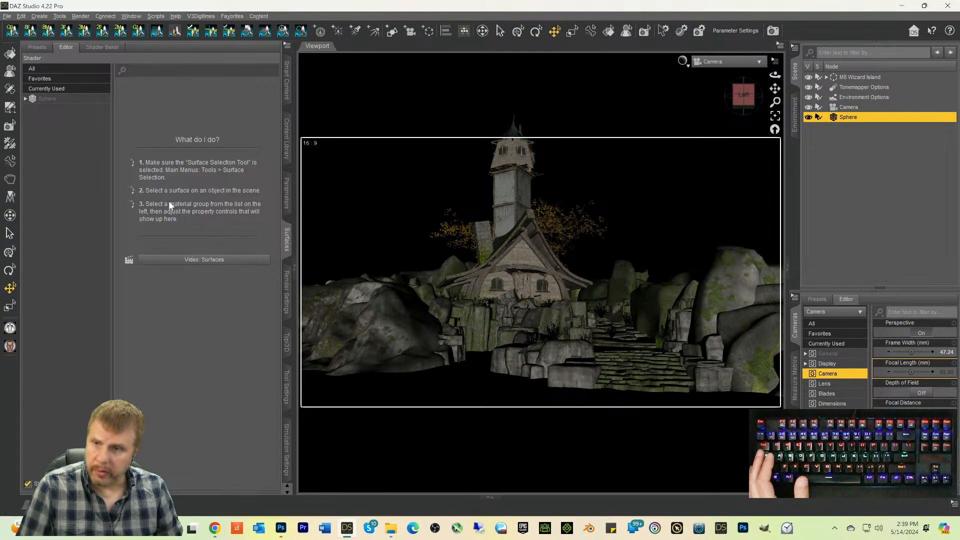
{"action": "left_click", "coordinate": [63, 99]}
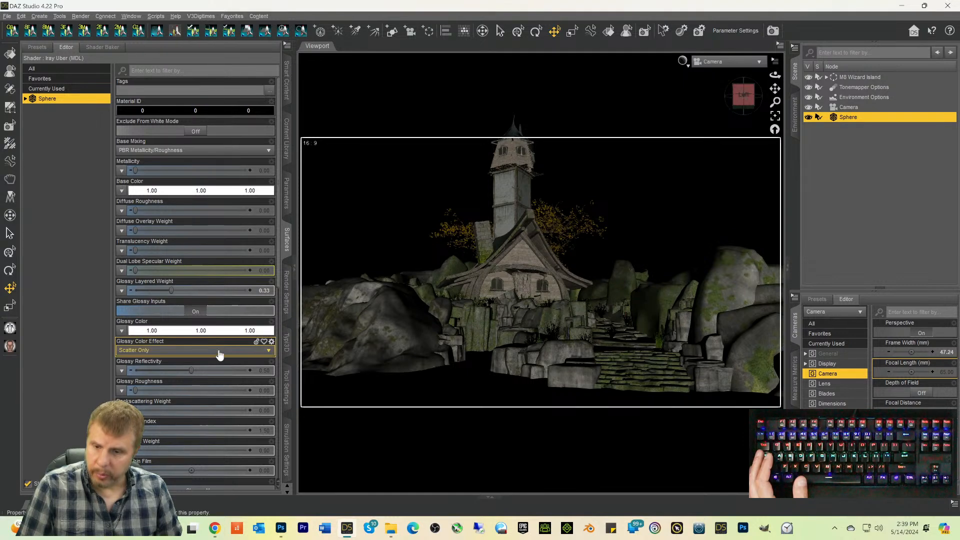
{"action": "scroll", "coordinate": [206, 364], "scroll_direction": "down", "scroll_amount": 6}
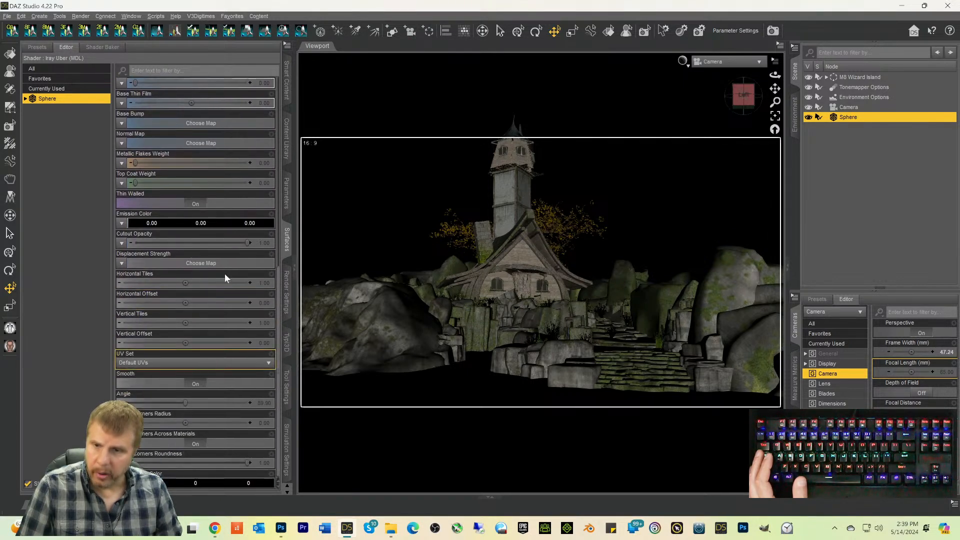
{"action": "left_click_drag", "start_coordinate": [247, 243], "coordinate": [83, 241]}
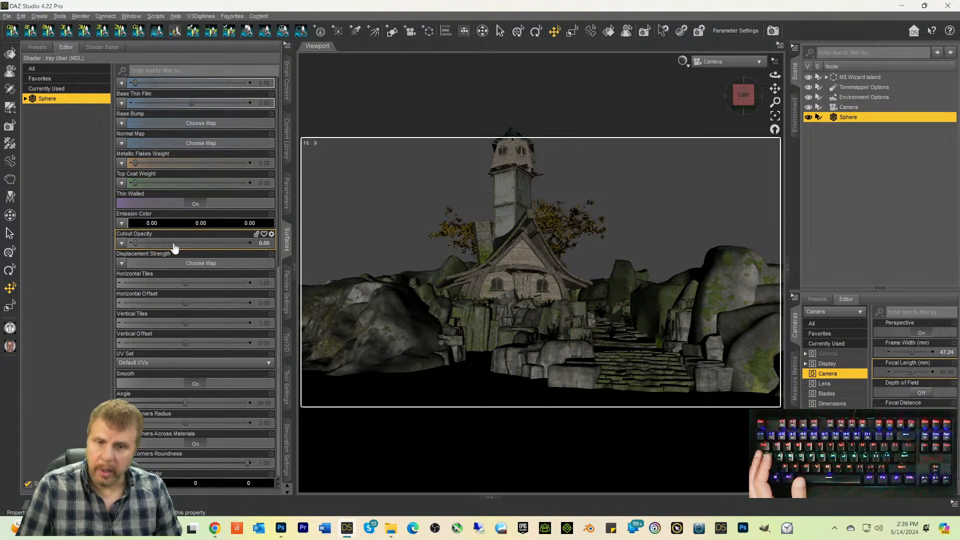
Step: Switch the viewport to the Iray preview and start rendering the scene
{"action": "key", "text": "ctrl+0"}
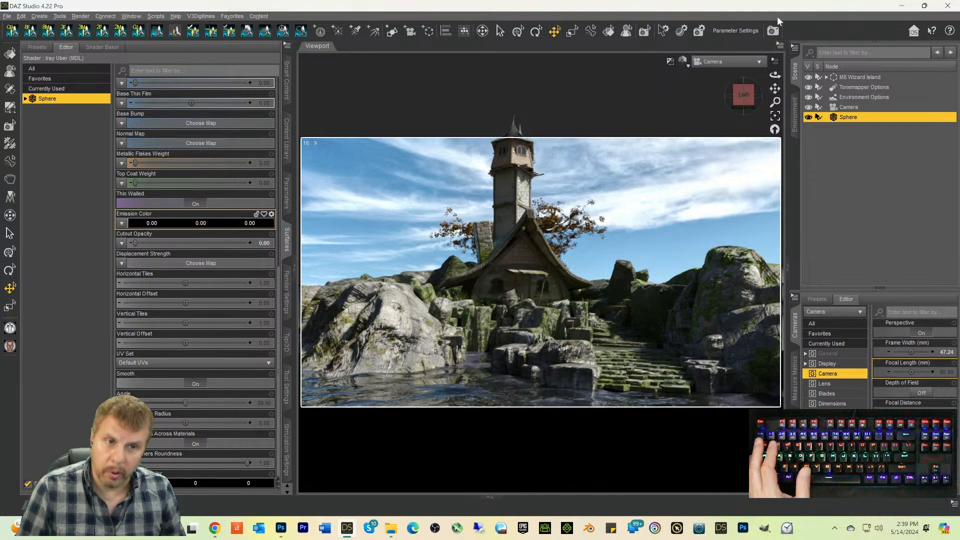
{"action": "left_click", "coordinate": [773, 31]}
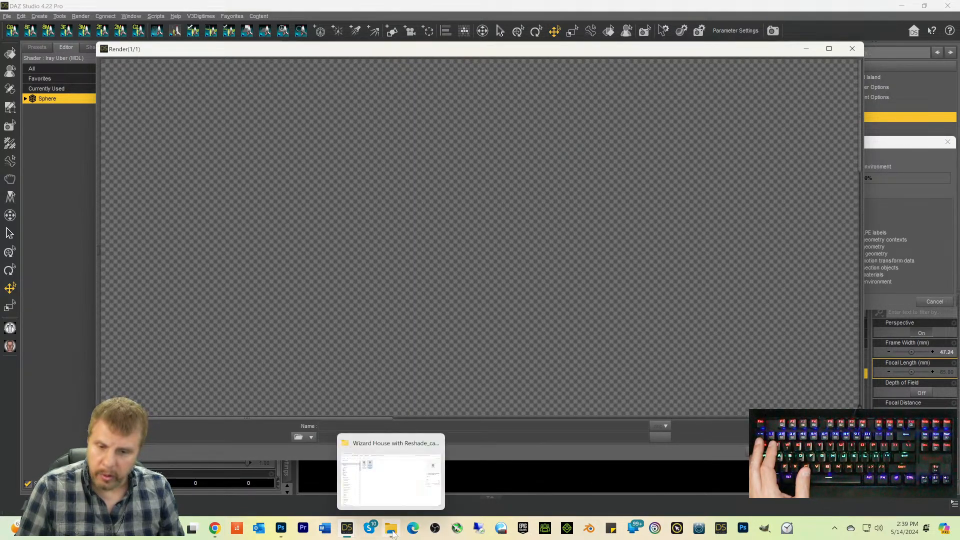
Step: In File Explorer, delete all previous render output from the Wizard House folder on the Desktop
{"action": "left_click", "coordinate": [391, 527]}
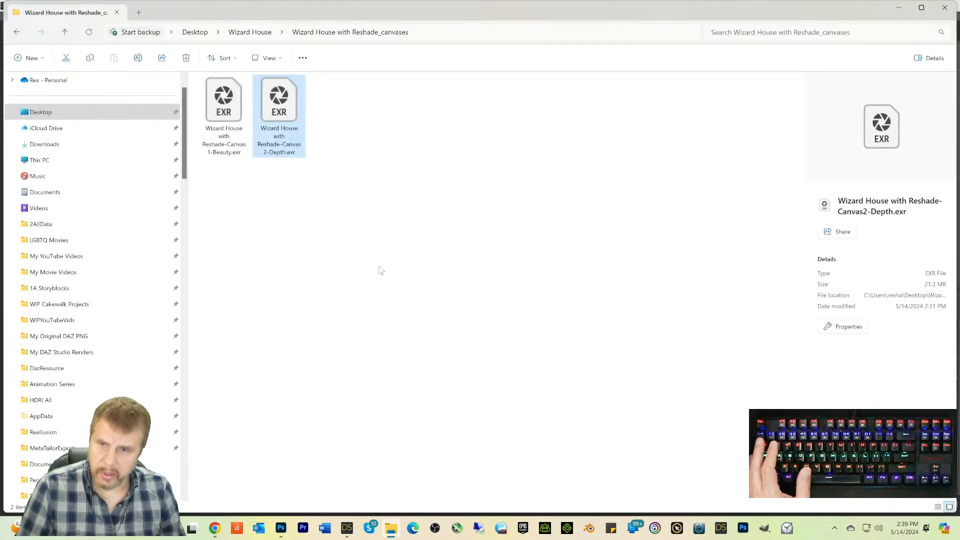
{"action": "left_click_drag", "start_coordinate": [343, 200], "coordinate": [242, 117]}
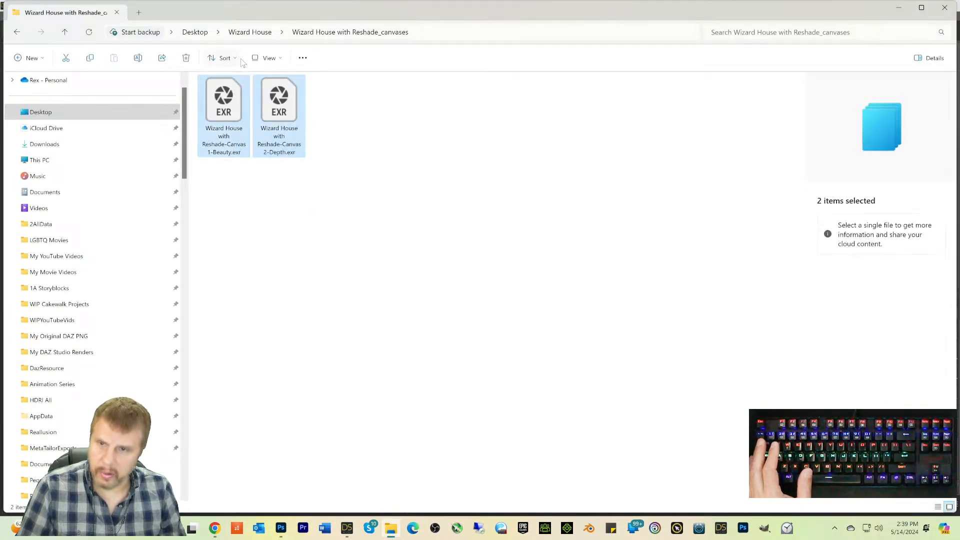
{"action": "left_click", "coordinate": [249, 32]}
{"action": "left_click_drag", "start_coordinate": [371, 170], "coordinate": [203, 106]}
{"action": "key", "text": "Delete"}
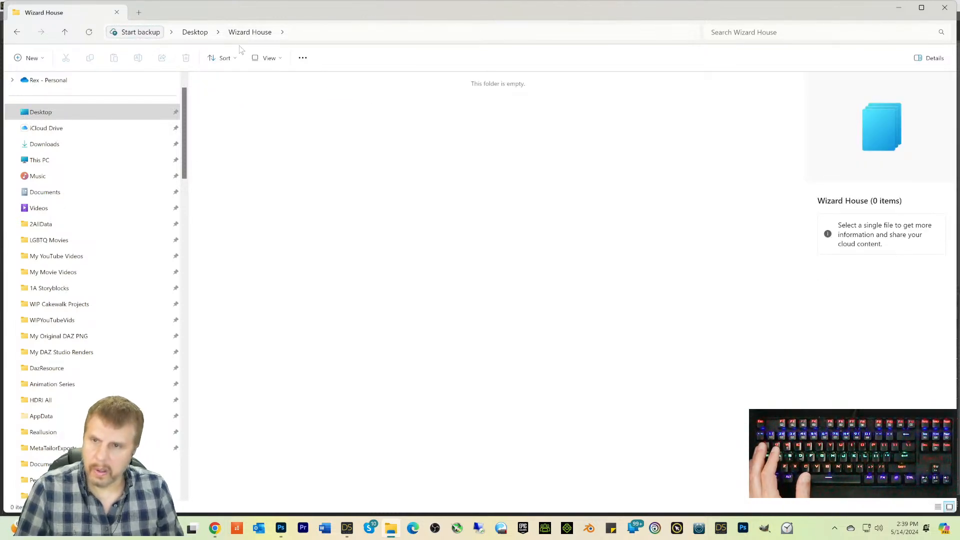
Step: Go up to the Desktop folder and reopen the Wizard House folder
{"action": "left_click", "coordinate": [195, 32]}
{"action": "left_click", "coordinate": [248, 37]}
{"action": "left_click", "coordinate": [242, 7]}
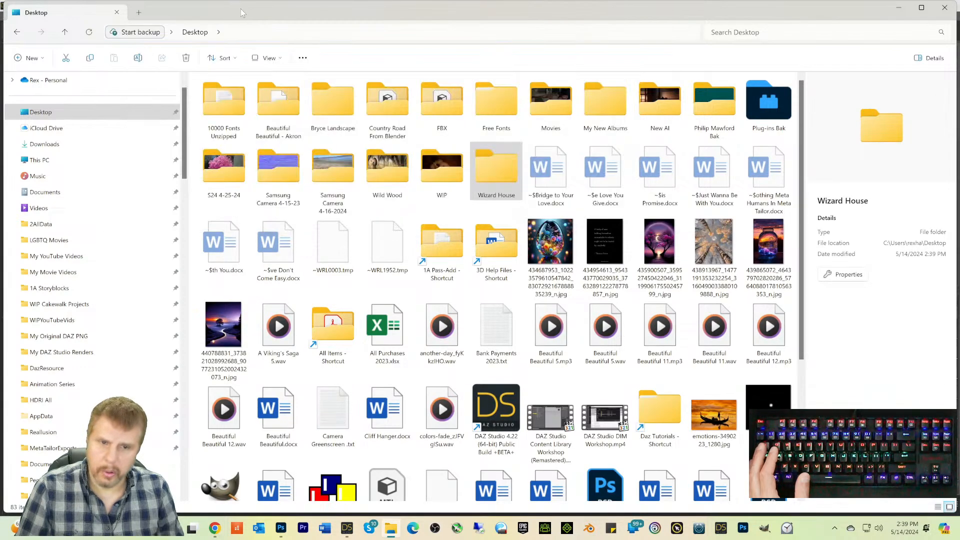
{"action": "double_click", "coordinate": [499, 179]}
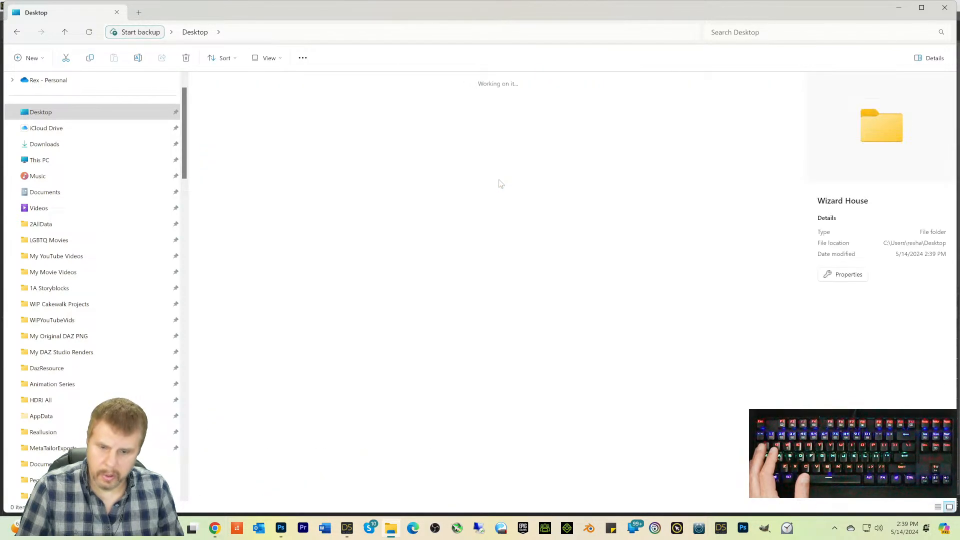
Step: Bring up the running render's window and cancel the render at its current quality
{"action": "mouse_move", "coordinate": [348, 530]}
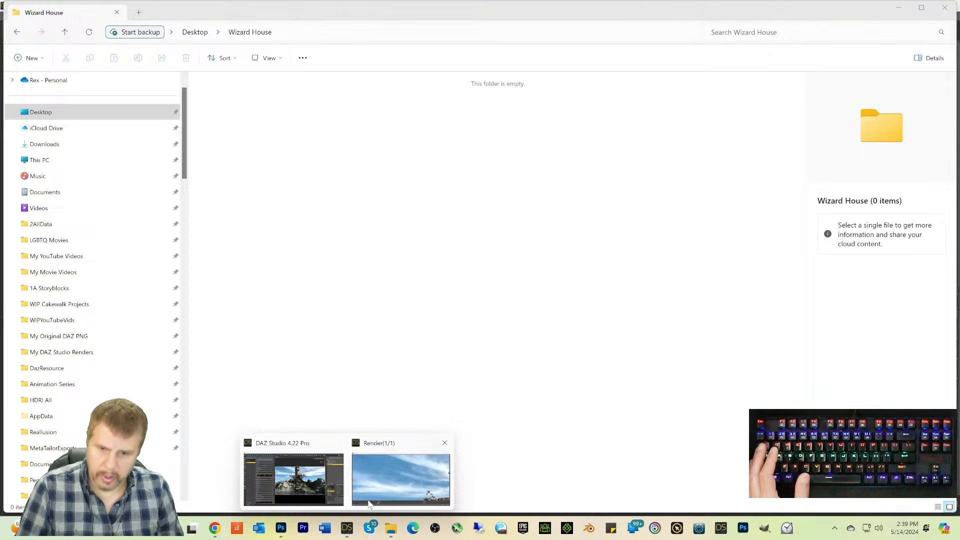
{"action": "left_click", "coordinate": [401, 479]}
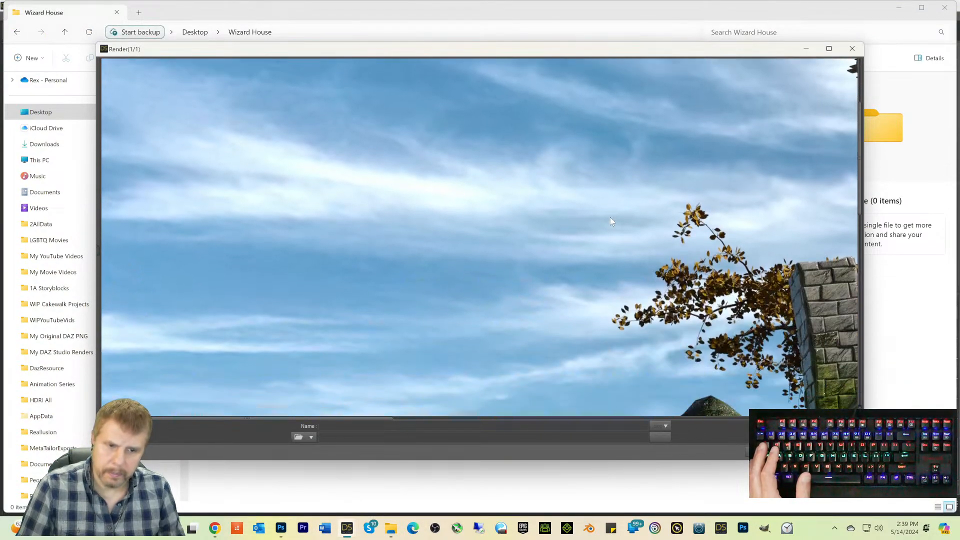
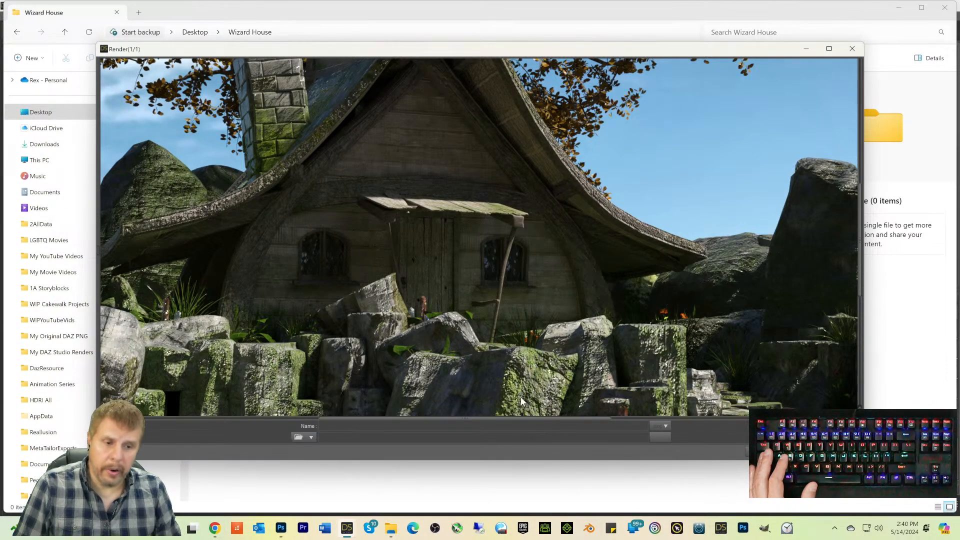
{"action": "key", "text": "Escape"}
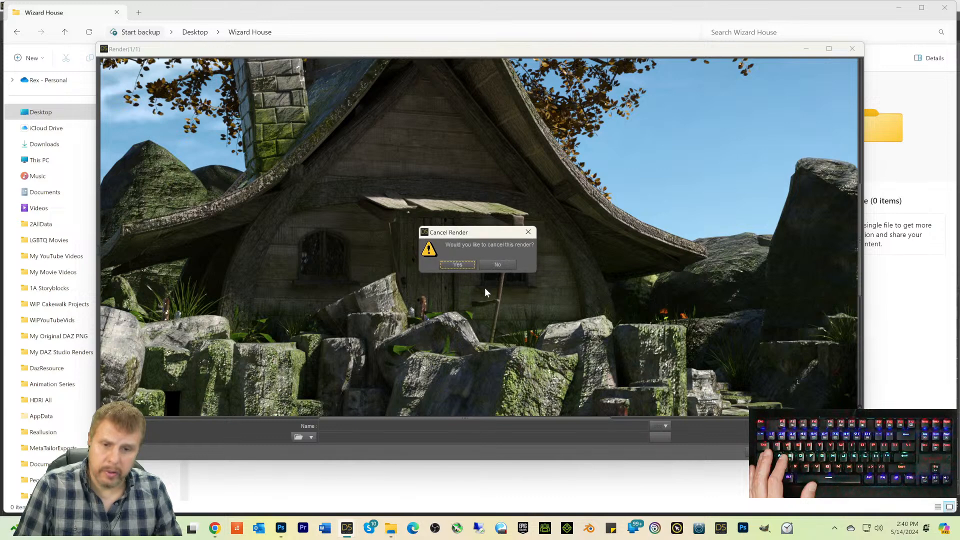
{"action": "left_click", "coordinate": [457, 264]}
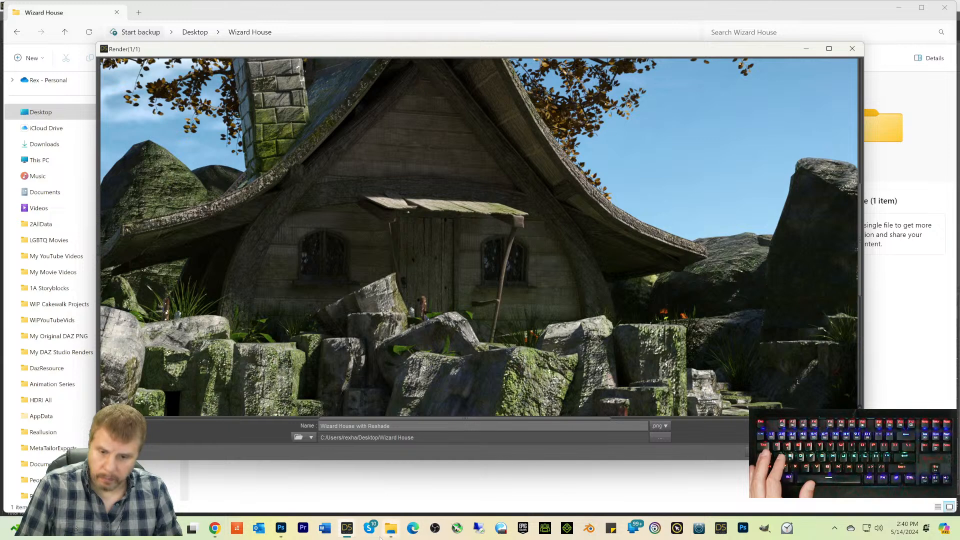
Step: Switch to Photoshop and close the old depth EXR and Wizard House with Reshade.png documents without saving
{"action": "left_click", "coordinate": [281, 529]}
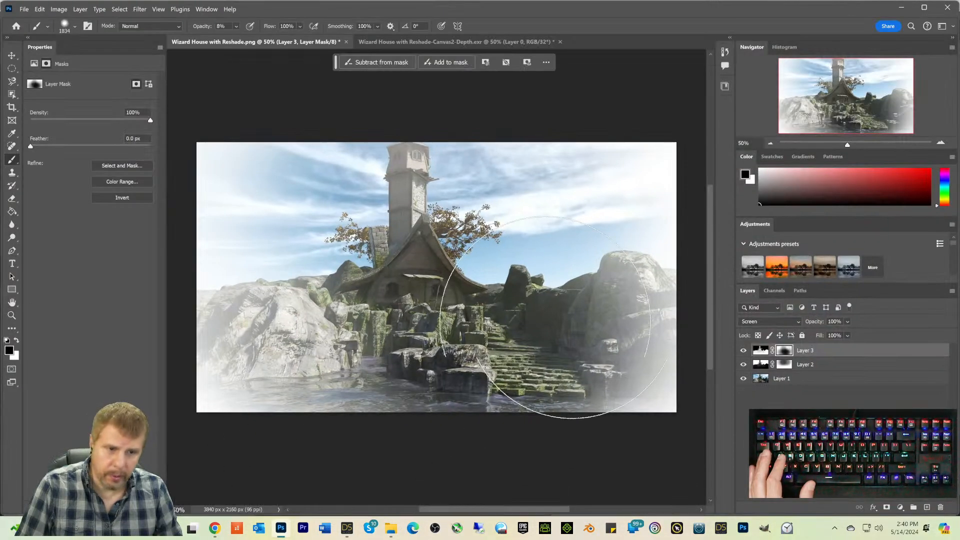
{"action": "left_click", "coordinate": [559, 42]}
{"action": "left_click", "coordinate": [481, 195]}
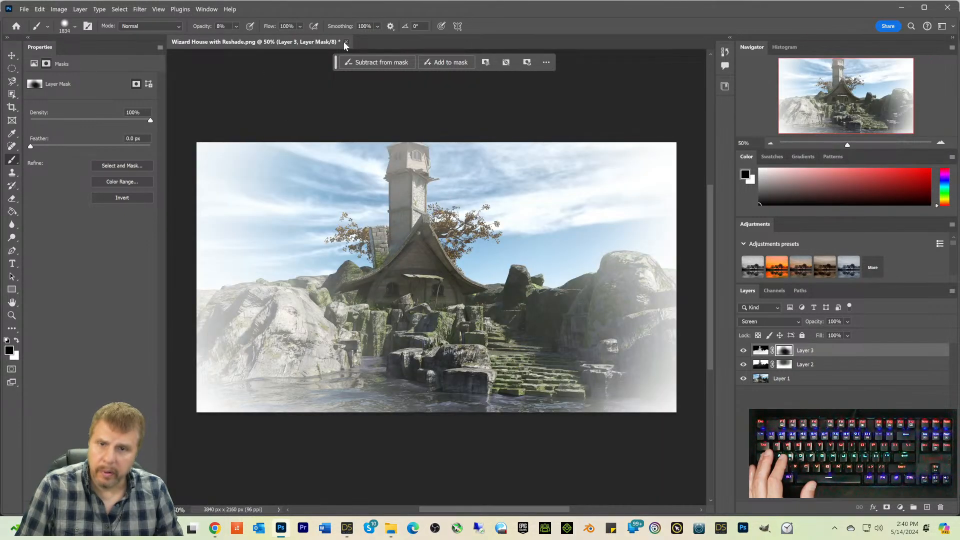
{"action": "left_click", "coordinate": [345, 42]}
{"action": "left_click", "coordinate": [473, 194]}
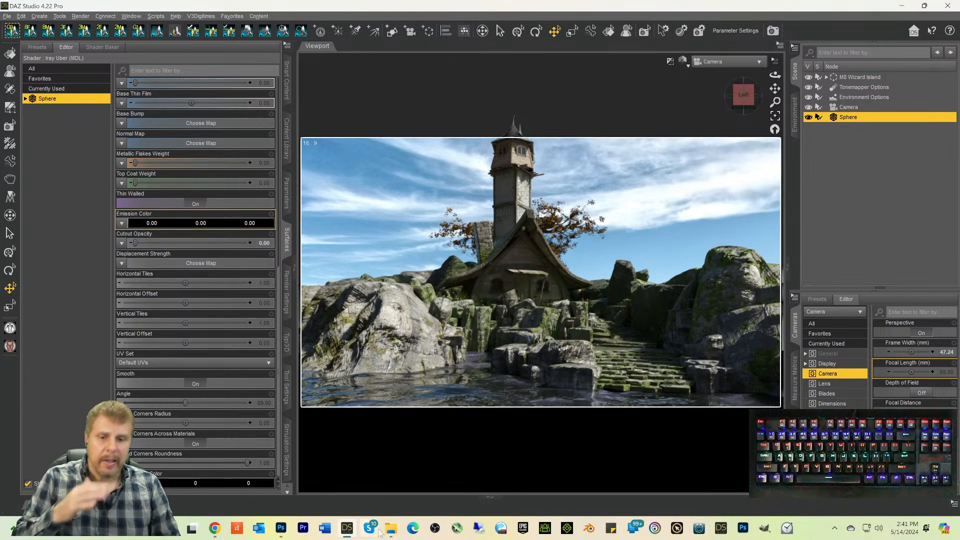
Step: In File Explorer, open the new Wizard House with Reshade.png from the Wizard House folder in Photoshop
{"action": "mouse_move", "coordinate": [390, 528]}
{"action": "left_click", "coordinate": [394, 486]}
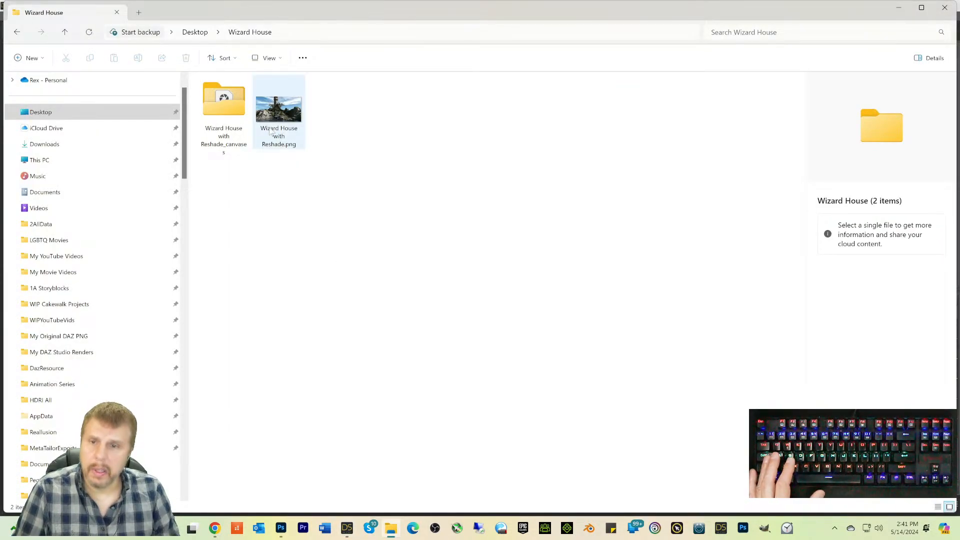
{"action": "left_click", "coordinate": [285, 112]}
{"action": "right_click", "coordinate": [285, 112]}
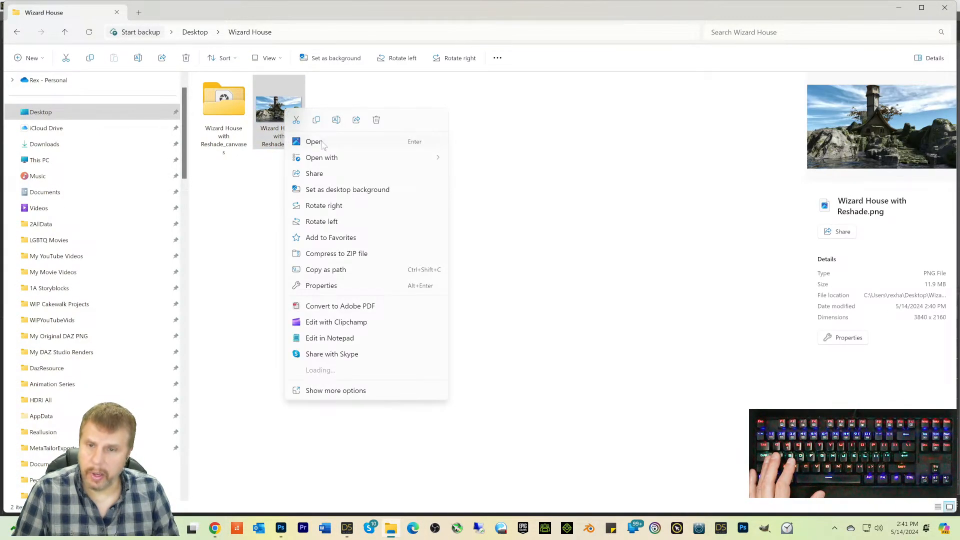
{"action": "mouse_move", "coordinate": [350, 159]}
{"action": "left_click", "coordinate": [473, 176]}
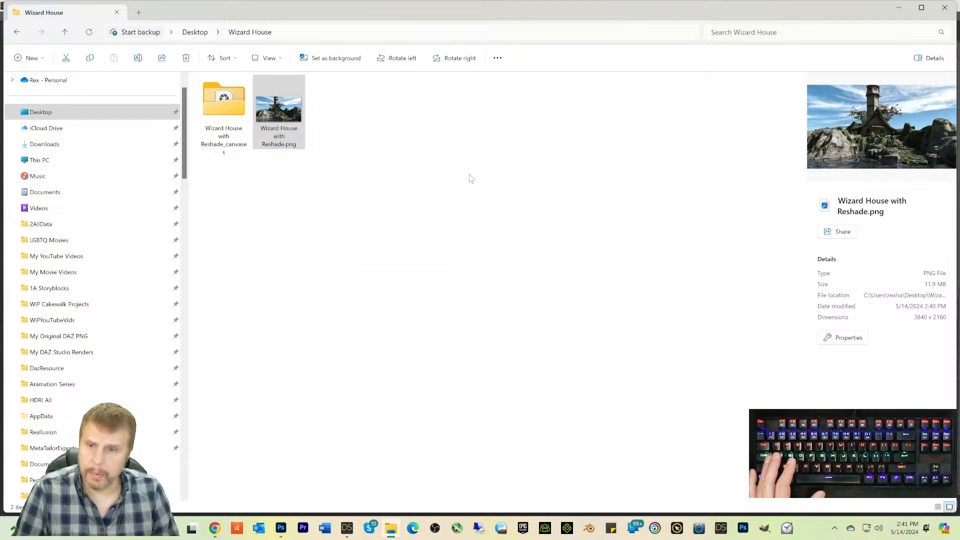
Step: Open Wizard House with Reshade-Canvas2-Depth.exr from the canvases folder in Photoshop, reading alpha channel data as transparency
{"action": "left_click", "coordinate": [223, 112]}
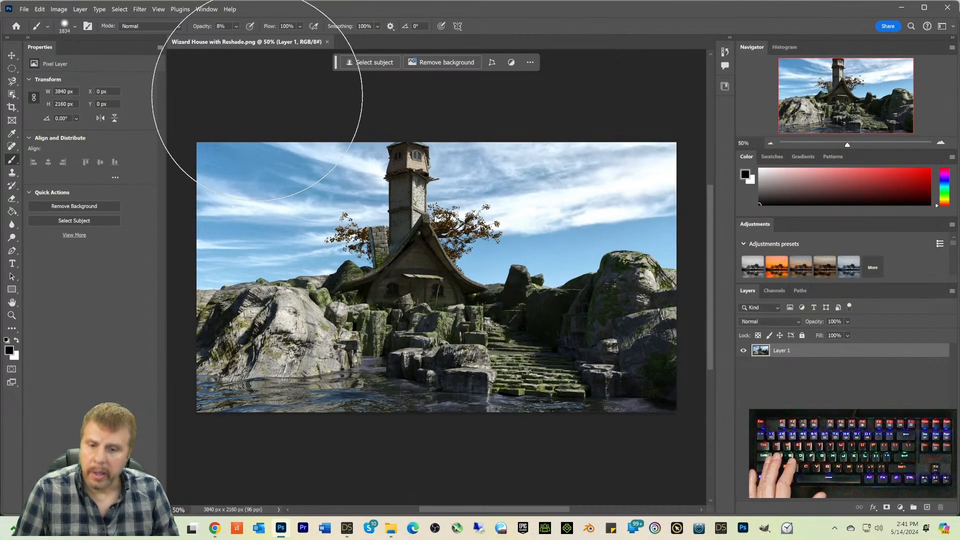
{"action": "left_click", "coordinate": [390, 527]}
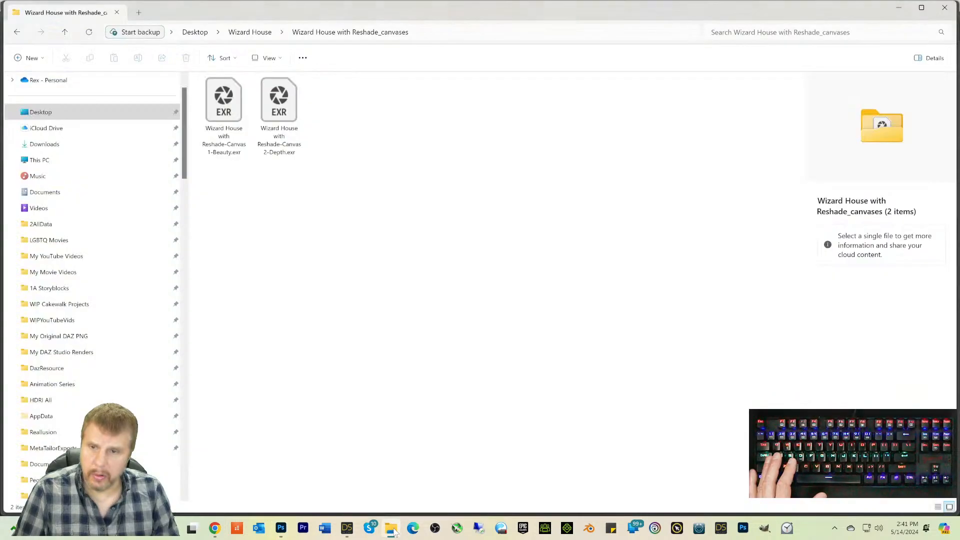
{"action": "left_click", "coordinate": [274, 123]}
{"action": "right_click", "coordinate": [274, 122]}
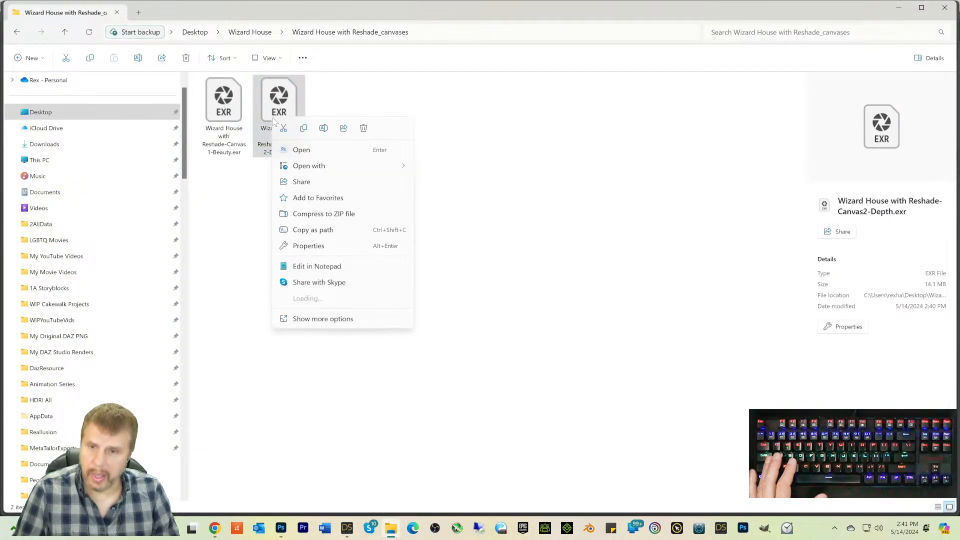
{"action": "mouse_move", "coordinate": [307, 169]}
{"action": "left_click", "coordinate": [440, 184]}
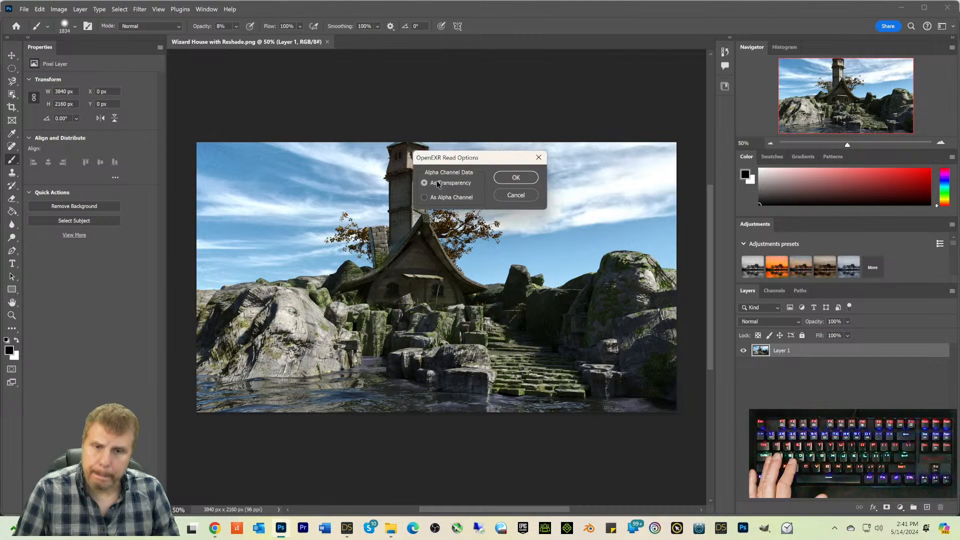
{"action": "left_click", "coordinate": [515, 177]}
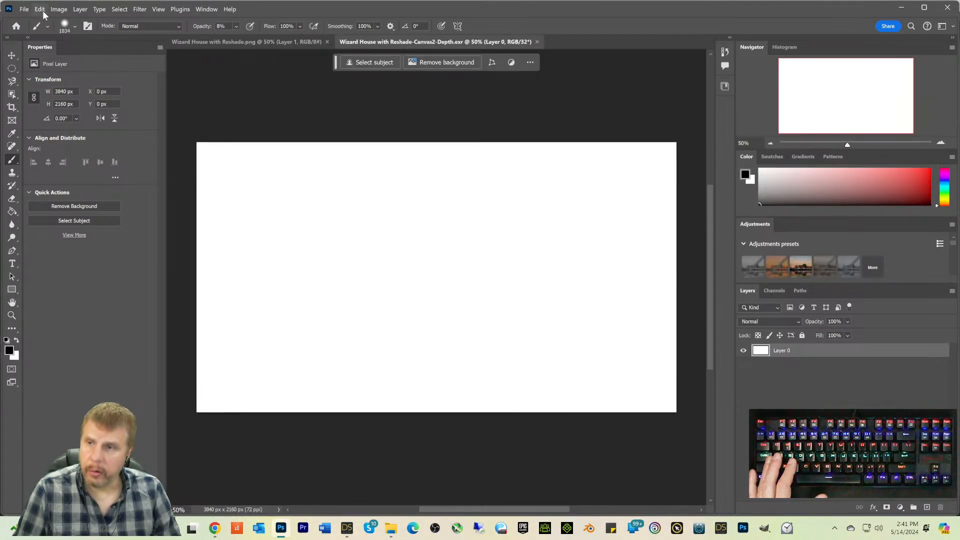
{"action": "left_click", "coordinate": [58, 9]}
{"action": "mouse_move", "coordinate": [68, 33]}
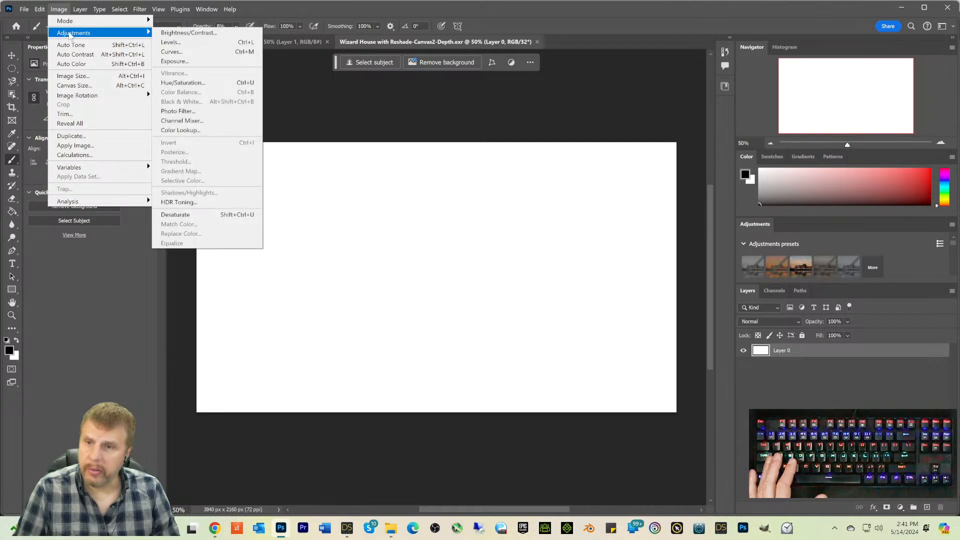
{"action": "left_click", "coordinate": [183, 44]}
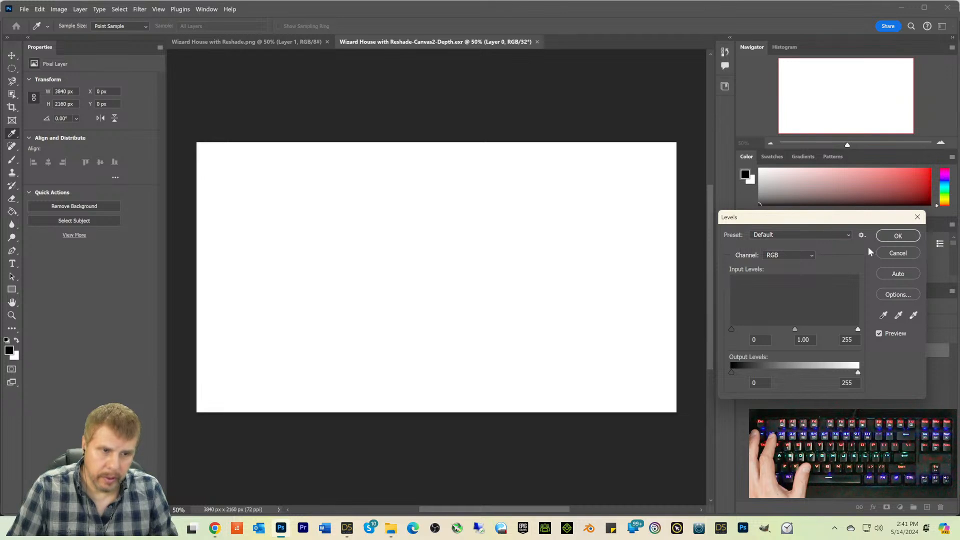
{"action": "left_click", "coordinate": [897, 253]}
{"action": "key", "text": "b"}
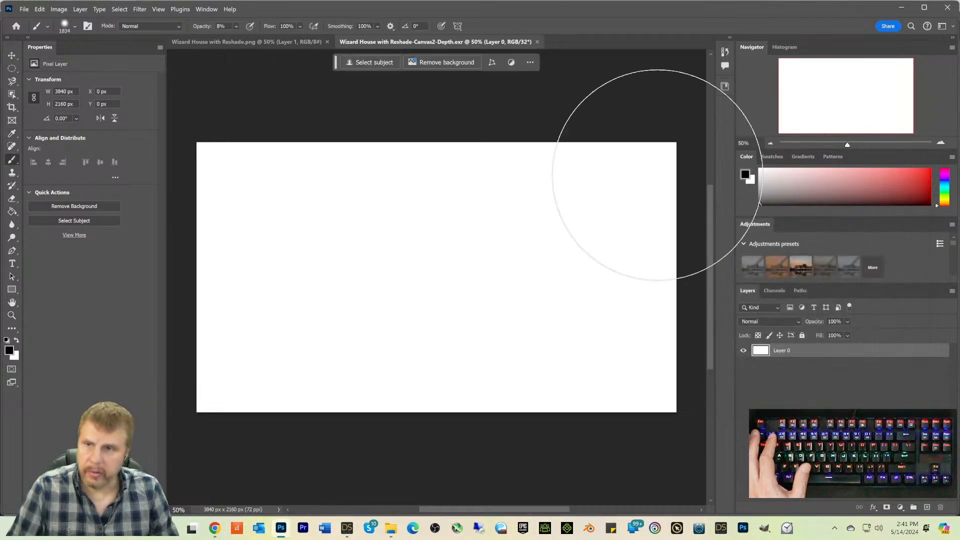
Step: Apply an Exposure adjustment of -13 to the depth map
{"action": "left_click", "coordinate": [57, 10]}
{"action": "mouse_move", "coordinate": [75, 33]}
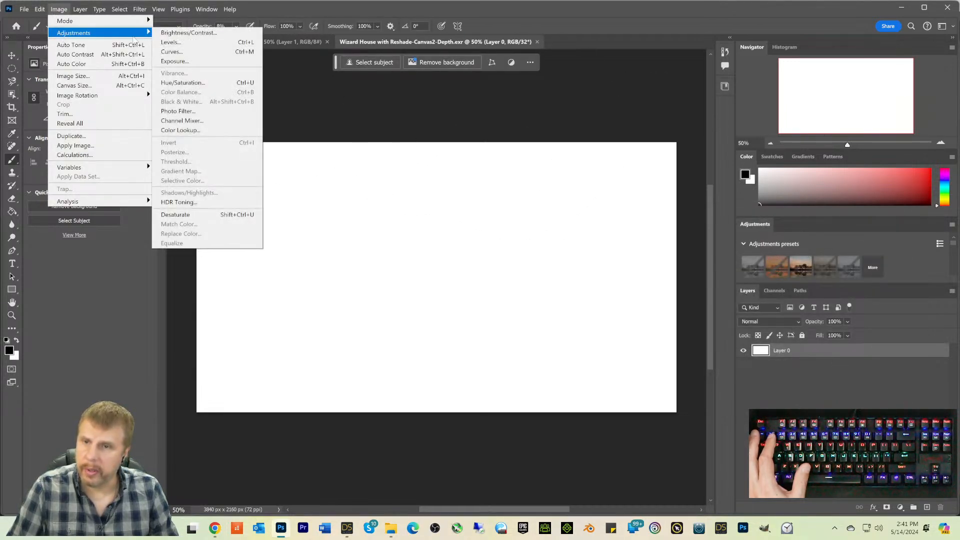
{"action": "left_click", "coordinate": [175, 61]}
{"action": "type", "text": "-13"}
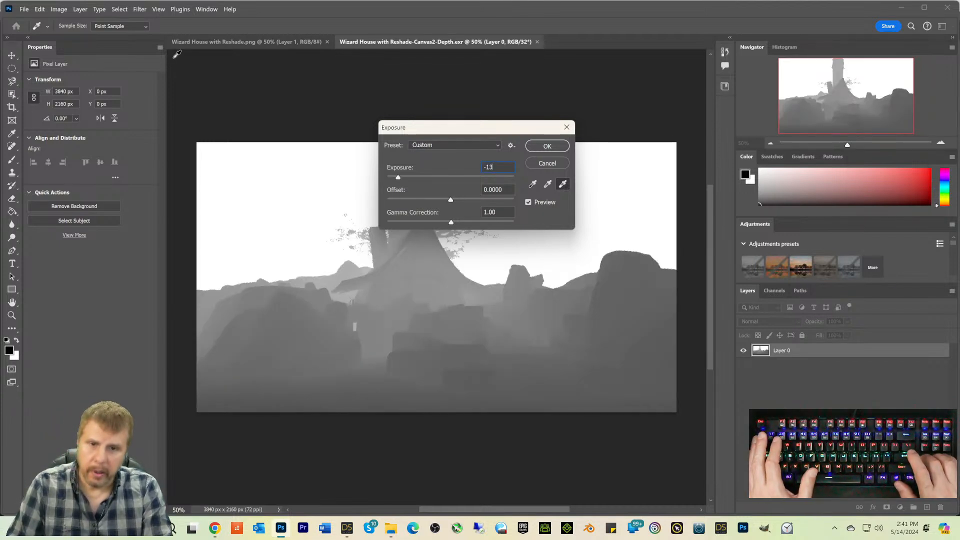
{"action": "key", "text": "Return"}
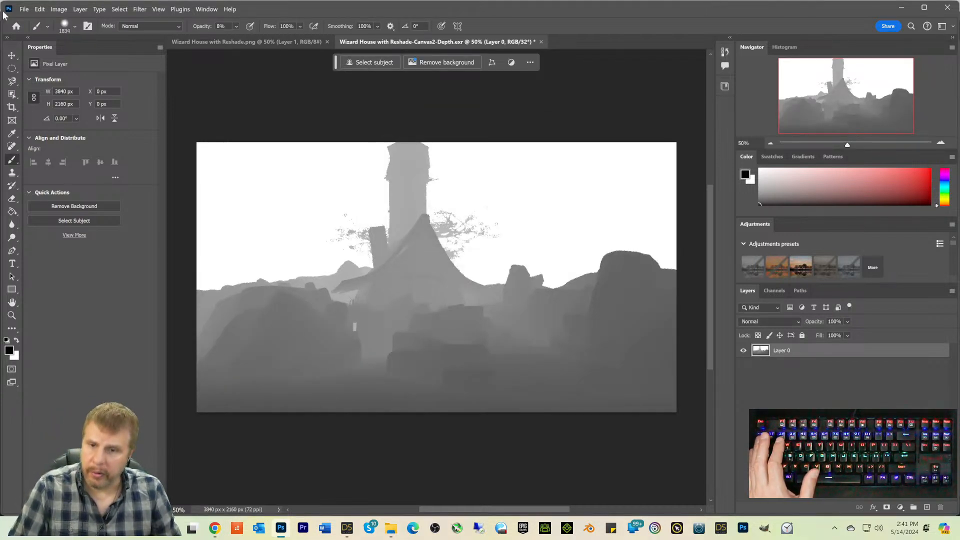
Step: Apply Levels to the depth map with input levels 144 and 233 and the output black level at 142
{"action": "left_click", "coordinate": [52, 12]}
{"action": "mouse_move", "coordinate": [145, 32]}
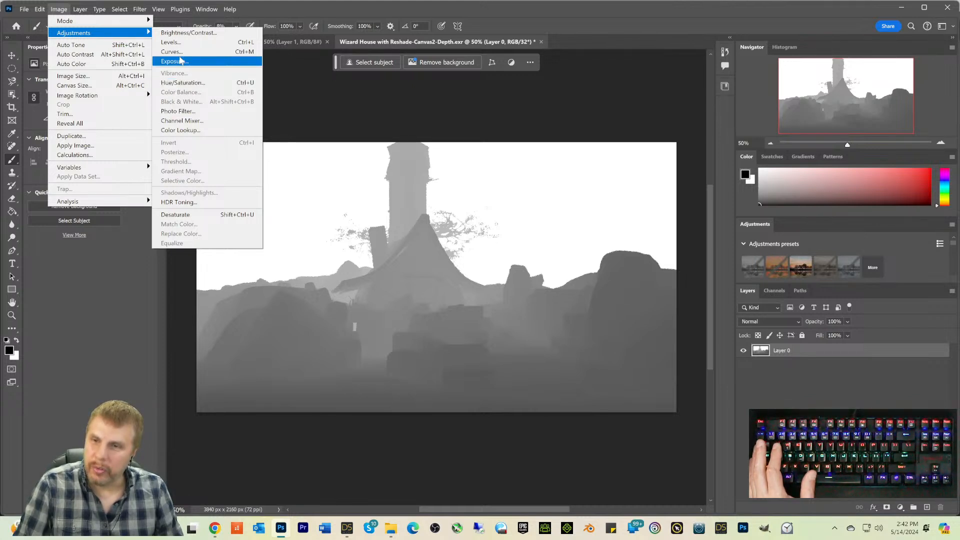
{"action": "left_click", "coordinate": [172, 42]}
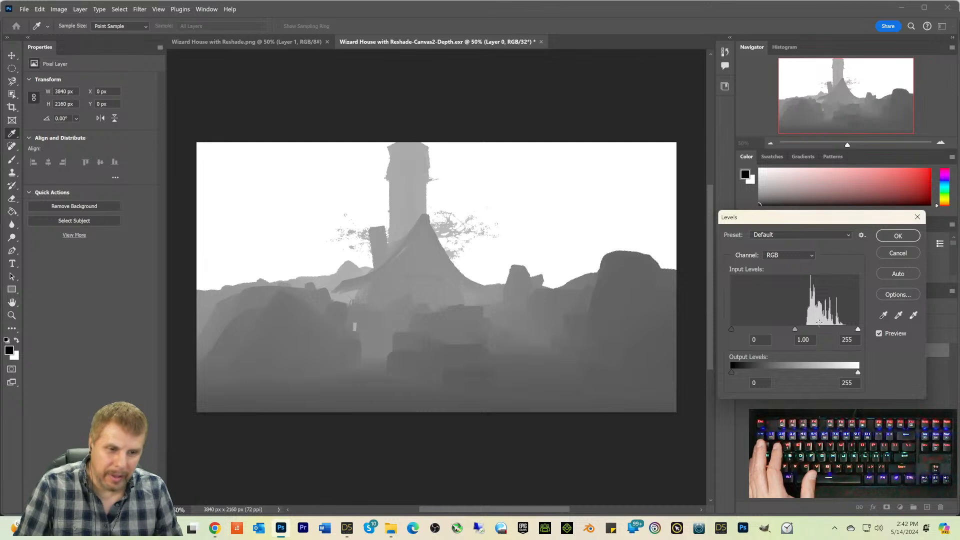
{"action": "left_click_drag", "start_coordinate": [732, 329], "coordinate": [848, 334]}
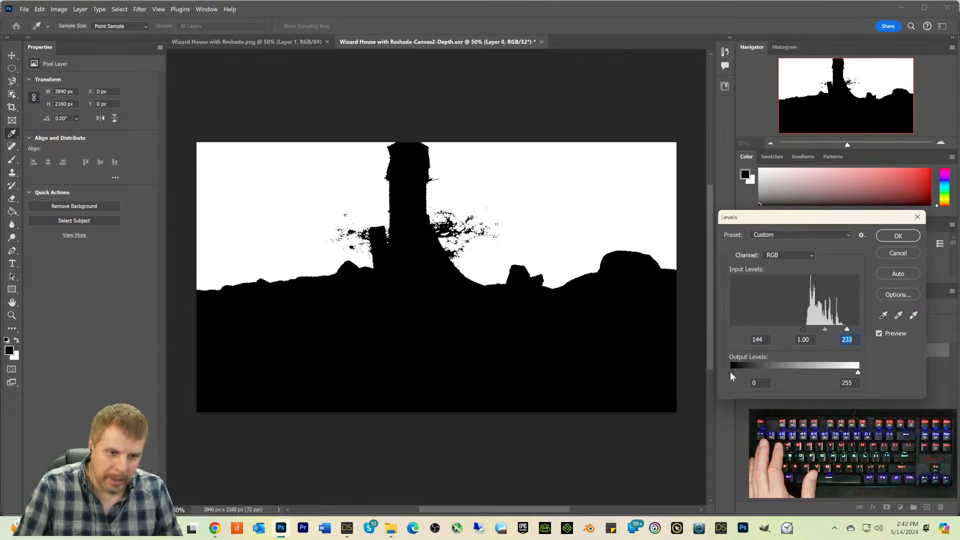
{"action": "left_click_drag", "start_coordinate": [763, 372], "coordinate": [801, 365]}
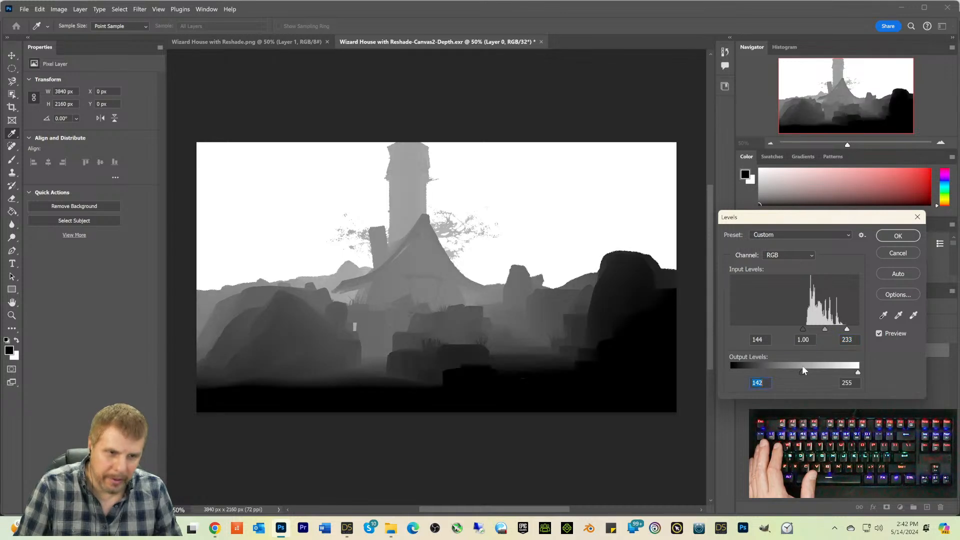
{"action": "left_click", "coordinate": [897, 235]}
{"action": "key", "text": "b"}
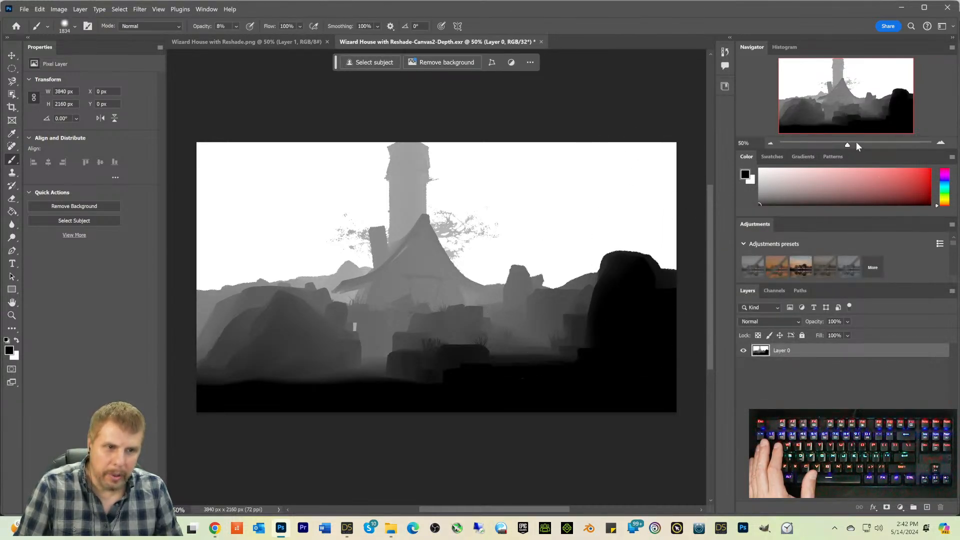
Step: Examine the depth map's edges around the roof, tower and tree branches up close
{"action": "left_click_drag", "start_coordinate": [849, 144], "coordinate": [858, 146]}
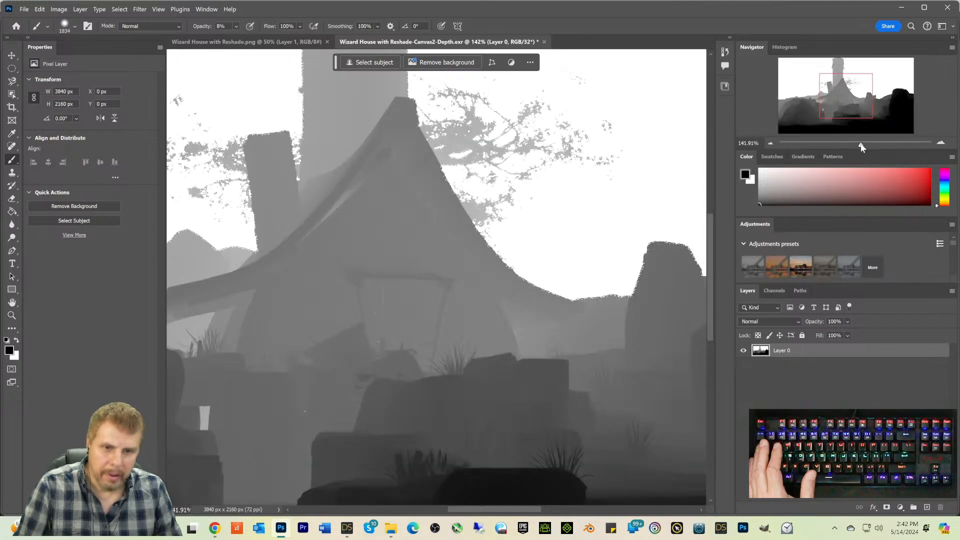
{"action": "left_click_drag", "start_coordinate": [861, 146], "coordinate": [865, 145]}
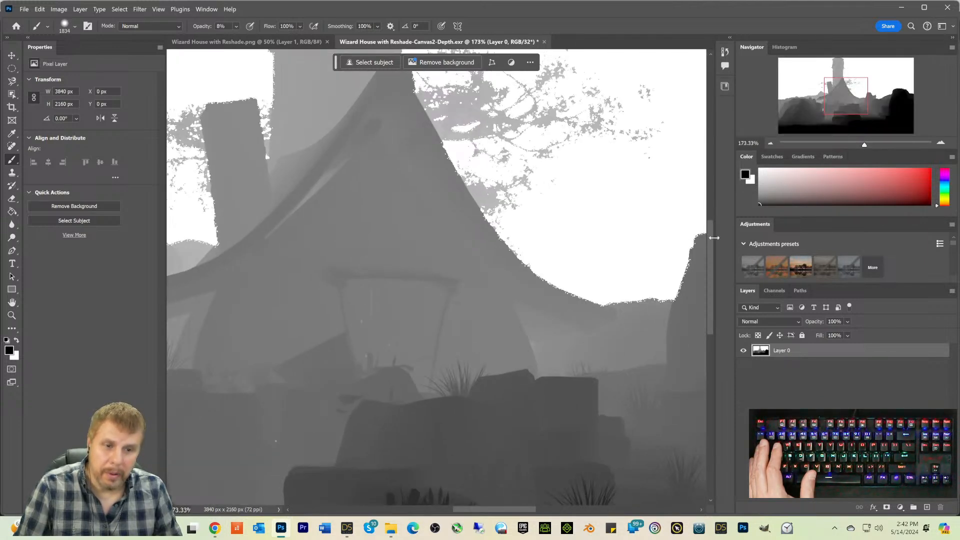
{"action": "left_click_drag", "start_coordinate": [709, 247], "coordinate": [709, 227]}
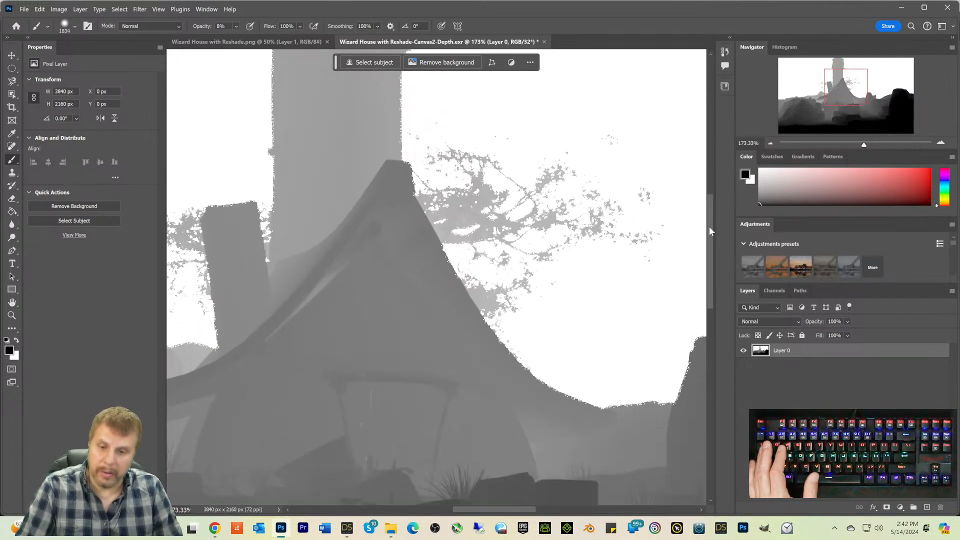
Step: Switch to DAZ Studio, orbit the scene in Perspective View, and raise the sphere's Cutout Opacity to about 0.19
{"action": "left_click", "coordinate": [347, 529]}
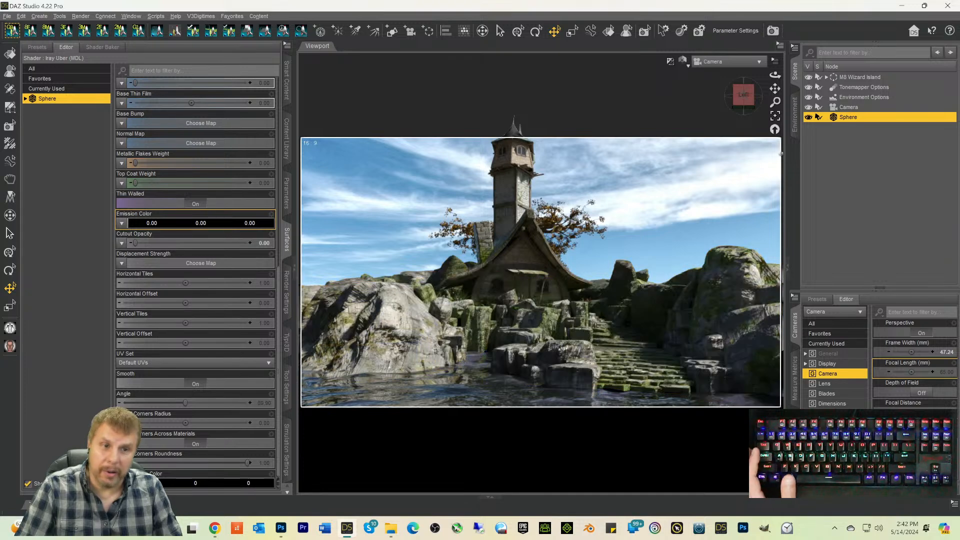
{"action": "left_click", "coordinate": [728, 61]}
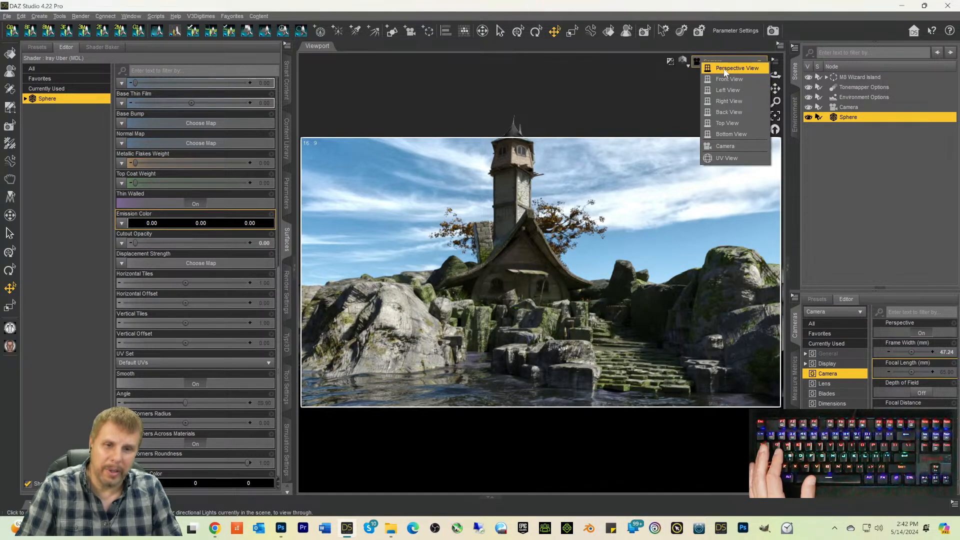
{"action": "left_click", "coordinate": [724, 75]}
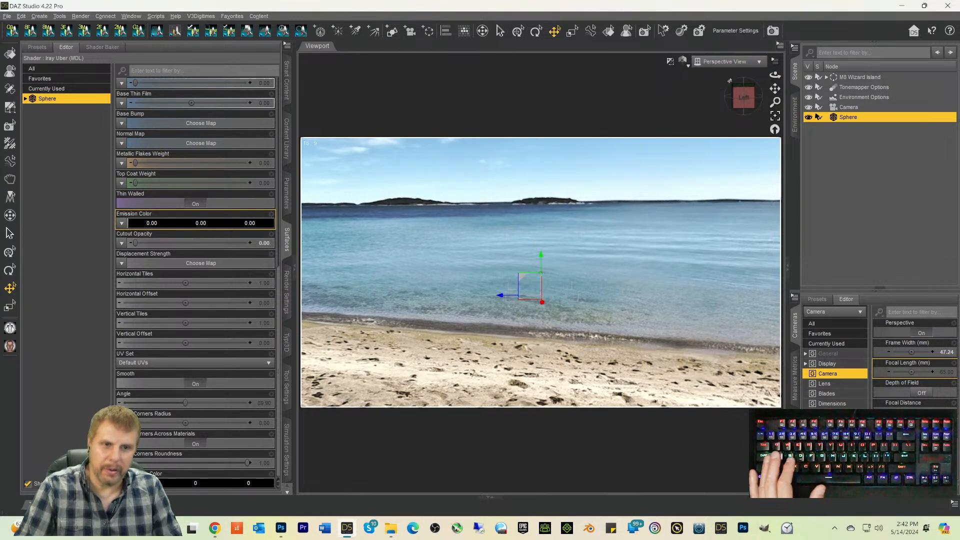
{"action": "mouse_move", "coordinate": [738, 93]}
{"action": "left_mouse_down"}
{"action": "mouse_move", "coordinate": [740, 106]}
{"action": "mouse_move", "coordinate": [752, 103]}
{"action": "mouse_move", "coordinate": [759, 65]}
{"action": "mouse_move", "coordinate": [772, 78]}
{"action": "mouse_move", "coordinate": [805, 73]}
{"action": "mouse_move", "coordinate": [792, 65]}
{"action": "mouse_move", "coordinate": [730, 103]}
{"action": "left_mouse_up"}
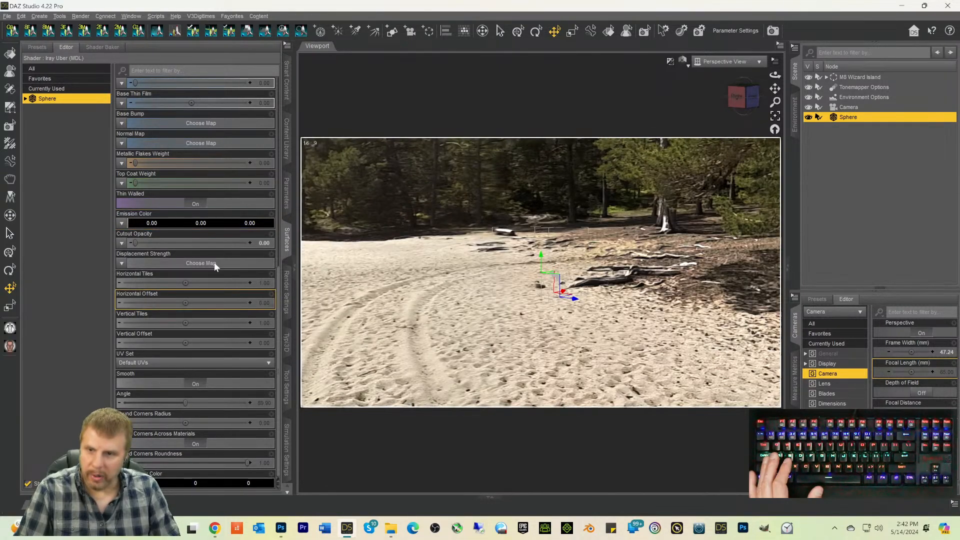
{"action": "left_click_drag", "start_coordinate": [135, 243], "coordinate": [156, 242]}
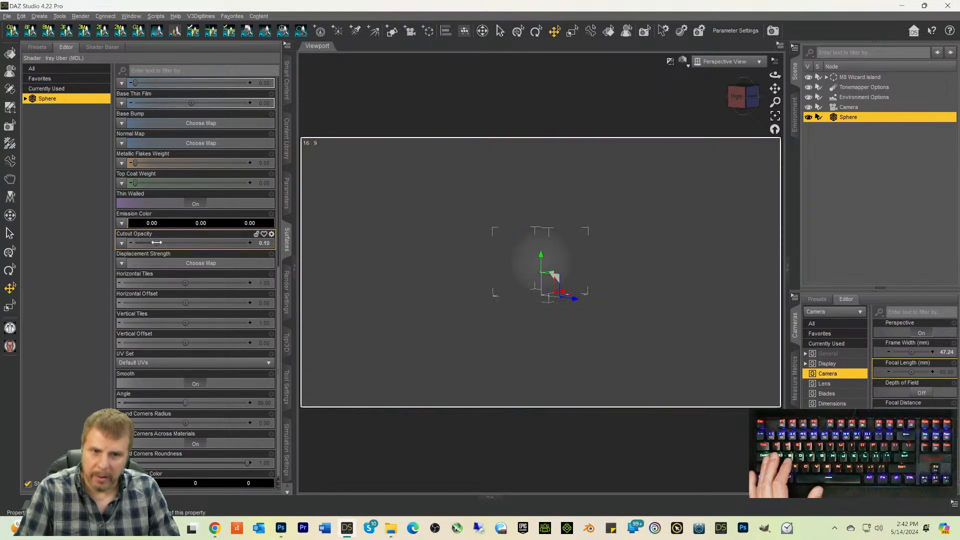
Step: Examine the semi-transparent sphere in Perspective View from above, below and several sides
{"action": "left_click_drag", "start_coordinate": [745, 103], "coordinate": [775, 89]}
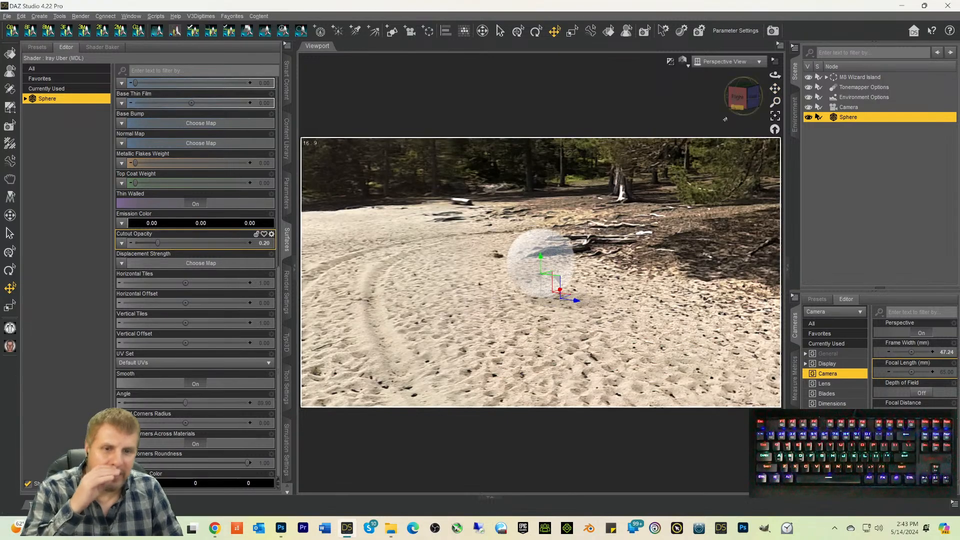
{"action": "left_click_drag", "start_coordinate": [753, 96], "coordinate": [751, 118]}
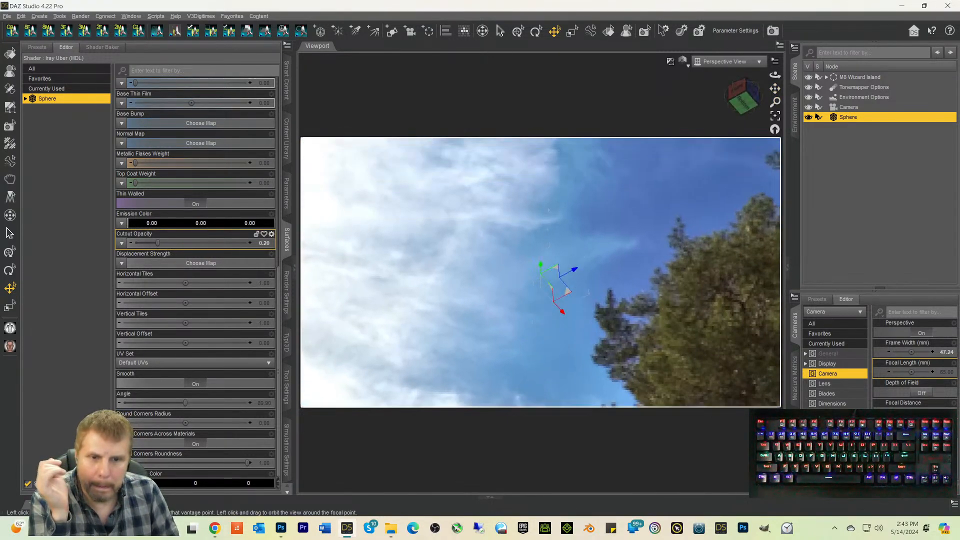
{"action": "left_click", "coordinate": [753, 96]}
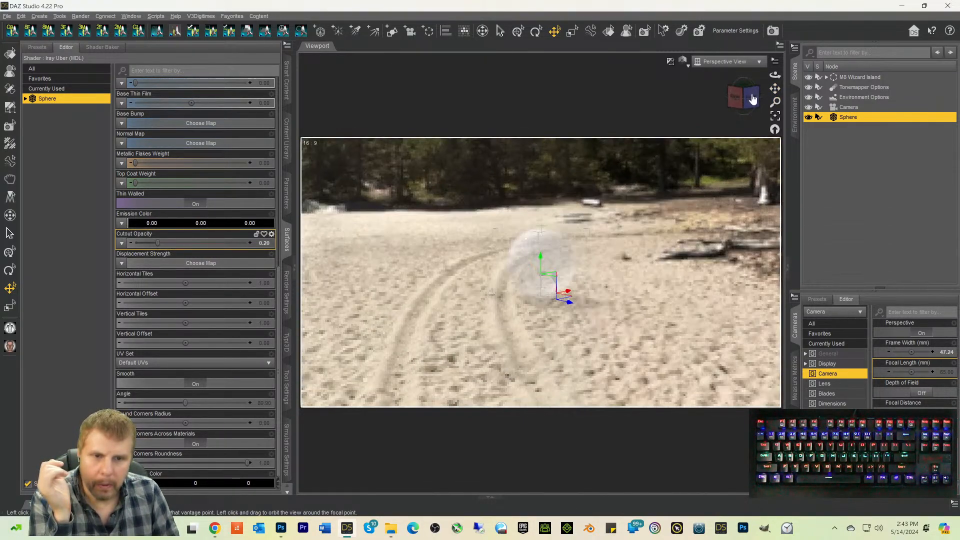
{"action": "left_click", "coordinate": [758, 98]}
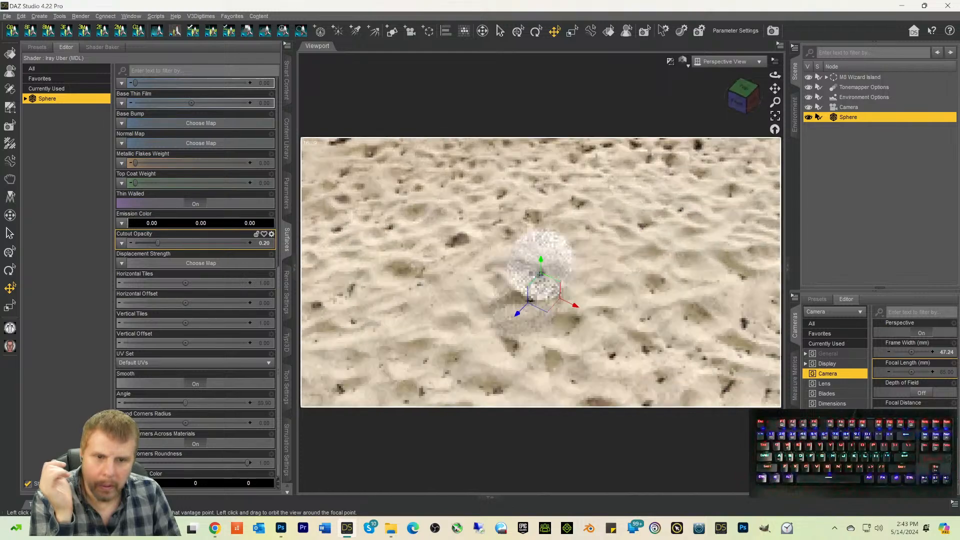
{"action": "left_click", "coordinate": [744, 102]}
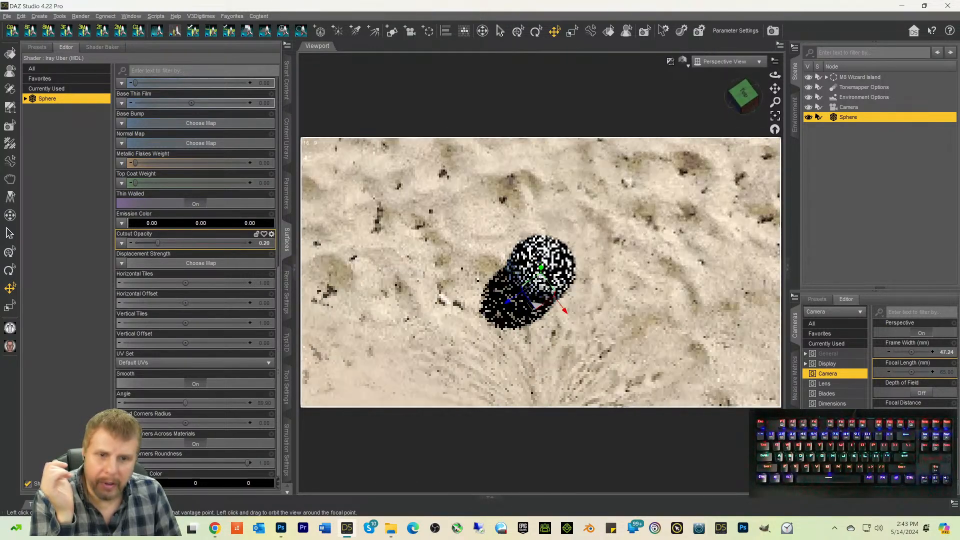
{"action": "left_click_drag", "start_coordinate": [744, 100], "coordinate": [743, 82]}
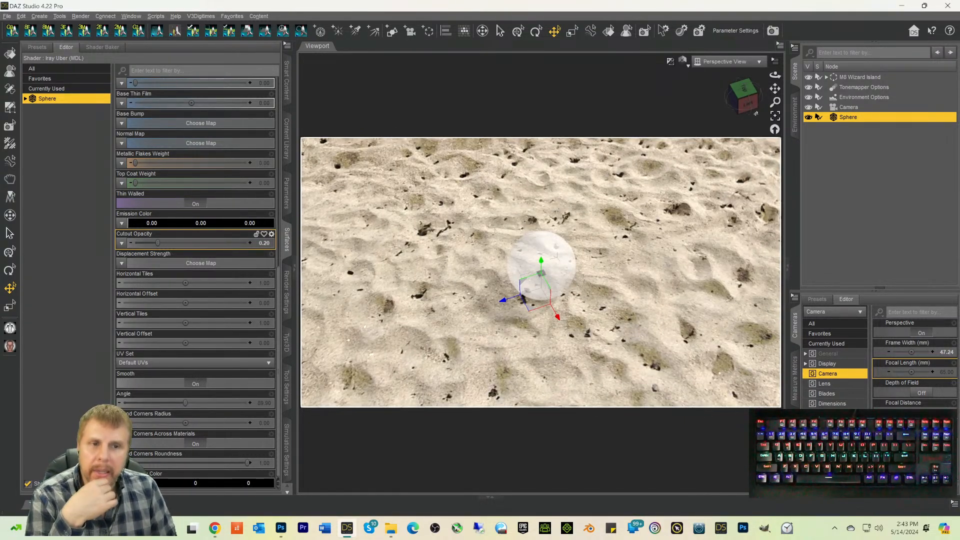
{"action": "left_click_drag", "start_coordinate": [745, 98], "coordinate": [744, 88]}
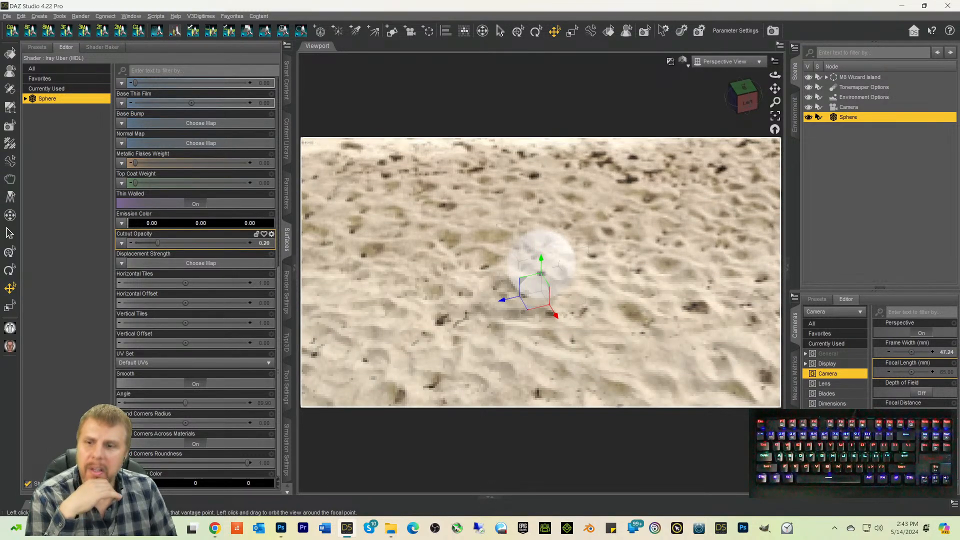
{"action": "left_click_drag", "start_coordinate": [744, 97], "coordinate": [745, 88]}
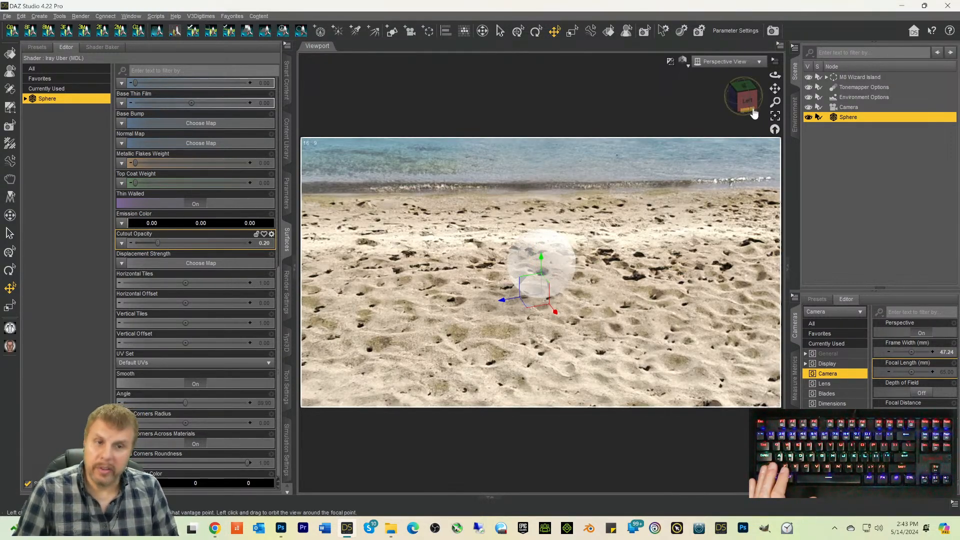
{"action": "left_click_drag", "start_coordinate": [747, 101], "coordinate": [746, 95]}
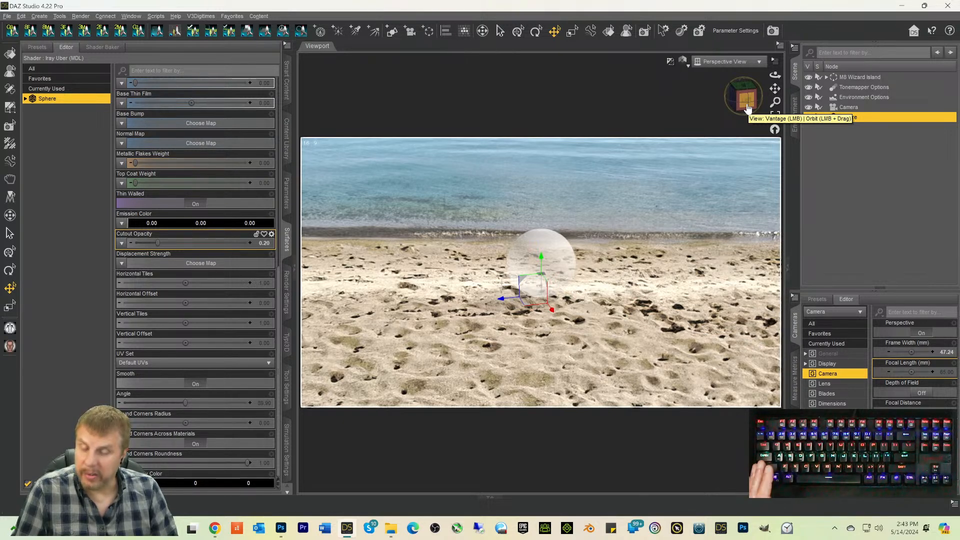
{"action": "left_click", "coordinate": [747, 109]}
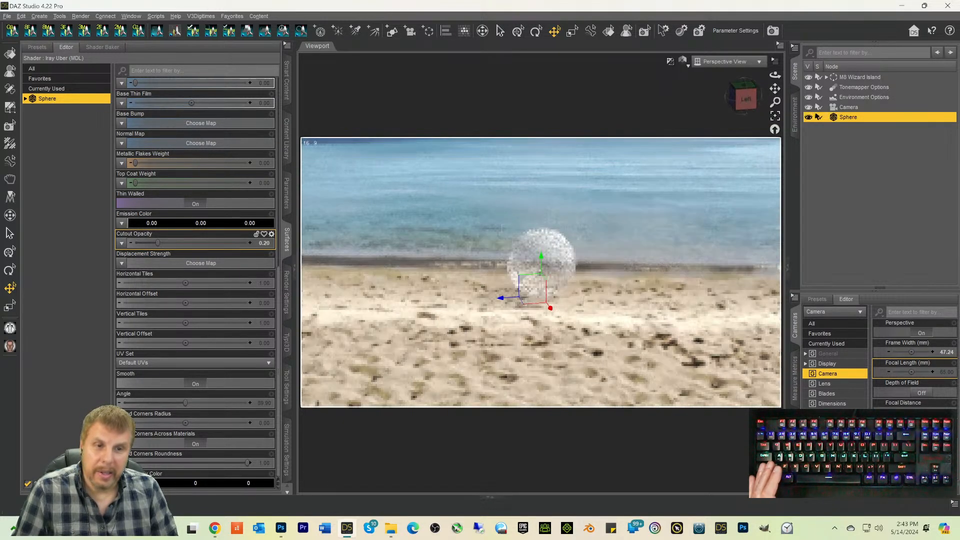
Step: View the scene through the Camera and set the sphere's Cutout Opacity to 0.1
{"action": "left_click", "coordinate": [726, 62]}
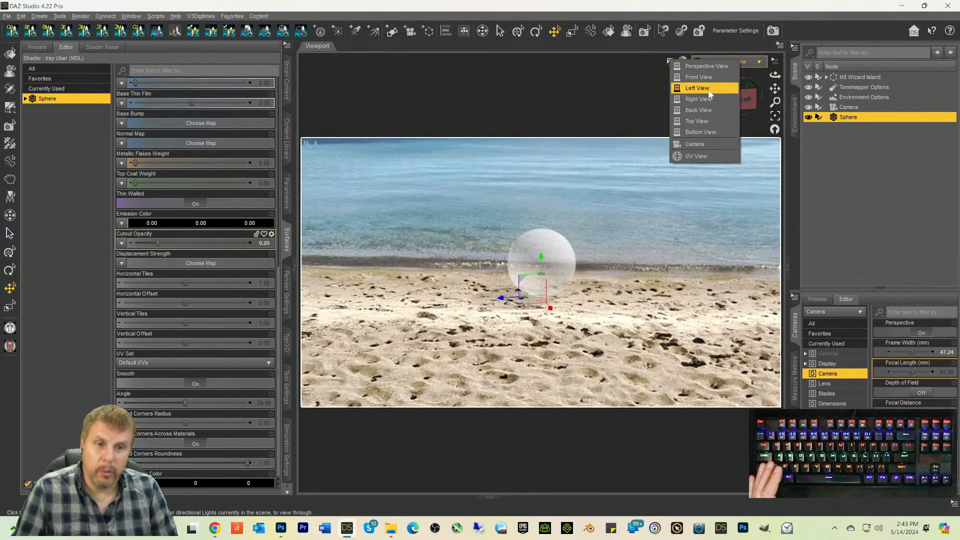
{"action": "left_click", "coordinate": [694, 144]}
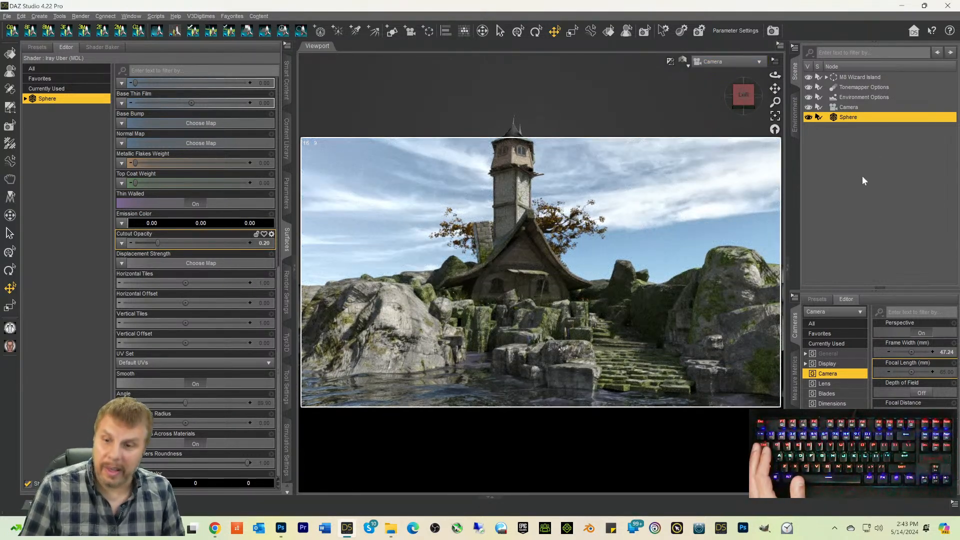
{"action": "left_click", "coordinate": [264, 244]}
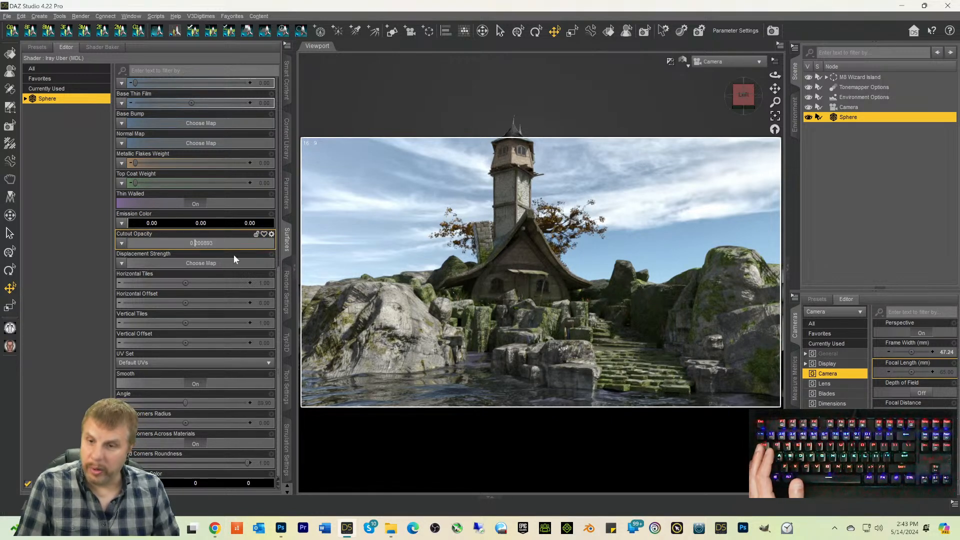
{"action": "type", "text": "0.1"}
{"action": "key", "text": "Return"}
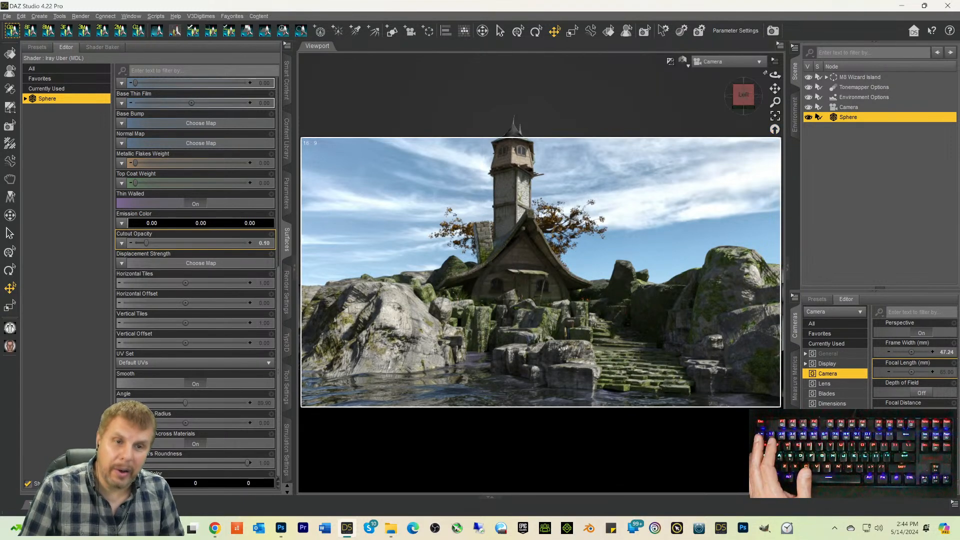
Step: Return to Perspective View and set the sphere's Cutout Opacity to 0.01
{"action": "left_click", "coordinate": [735, 62]}
{"action": "left_click", "coordinate": [736, 68]}
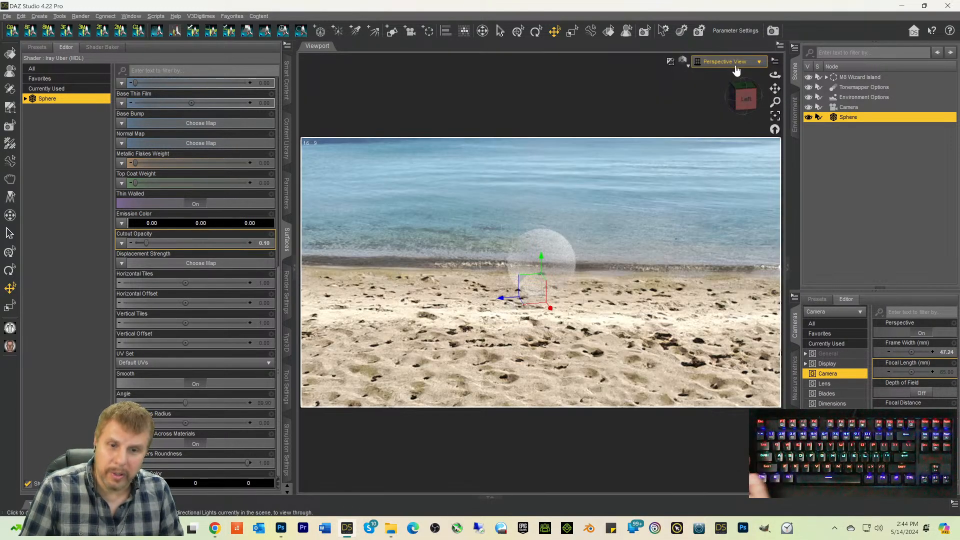
{"action": "left_click", "coordinate": [269, 242]}
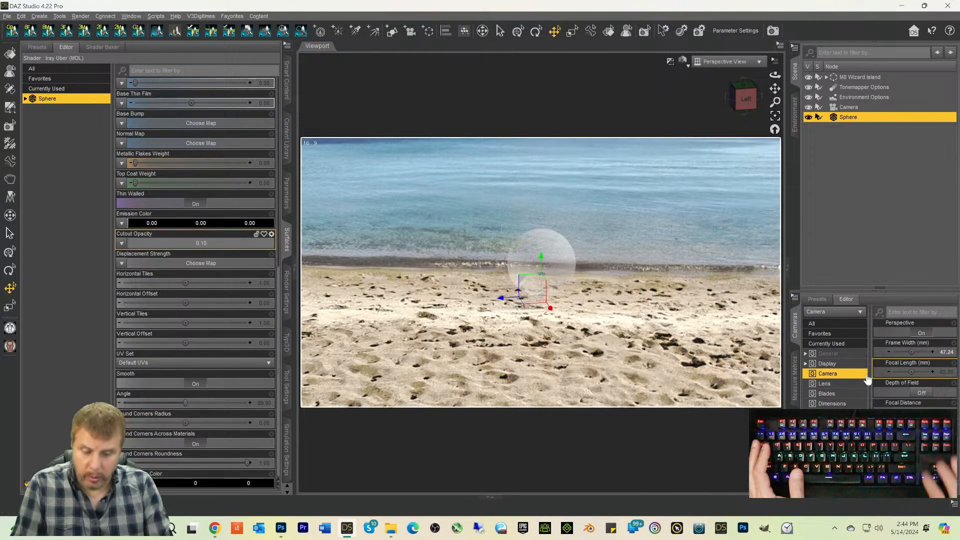
{"action": "type", "text": "1"}
{"action": "key", "text": "Return"}
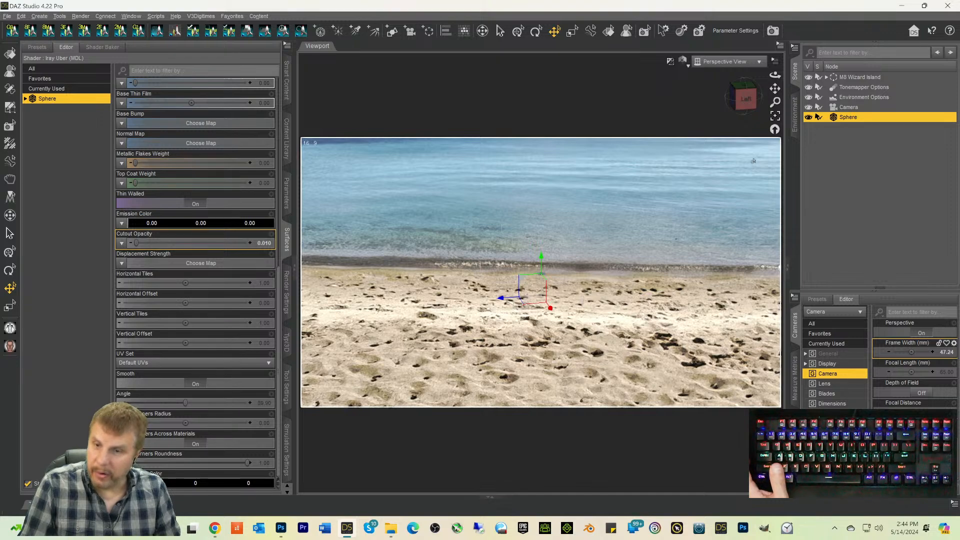
Step: Switch to File Explorer and delete all files in the Wizard House with Reshade_canvases folder
{"action": "left_click", "coordinate": [348, 530]}
{"action": "left_click", "coordinate": [347, 531]}
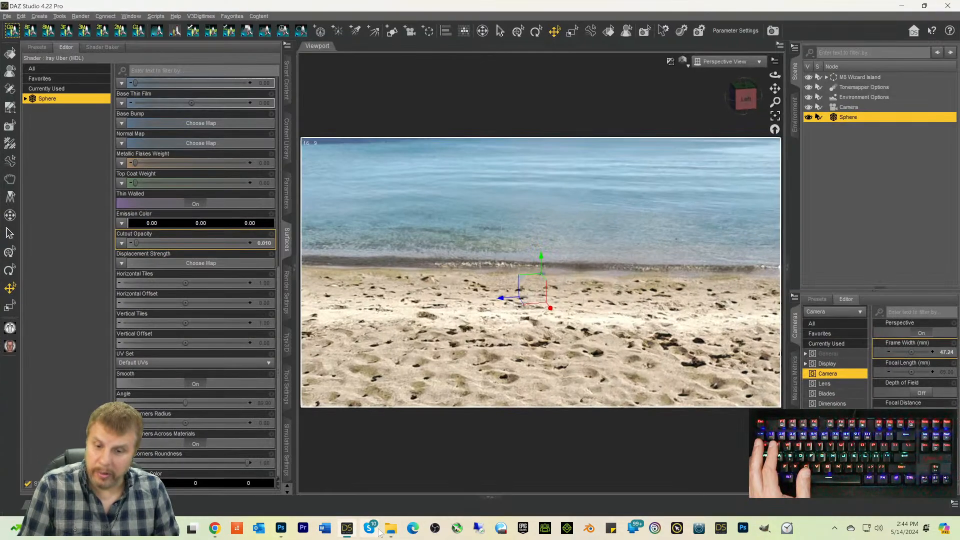
{"action": "left_click", "coordinate": [390, 530]}
{"action": "left_click_drag", "start_coordinate": [380, 202], "coordinate": [219, 103]}
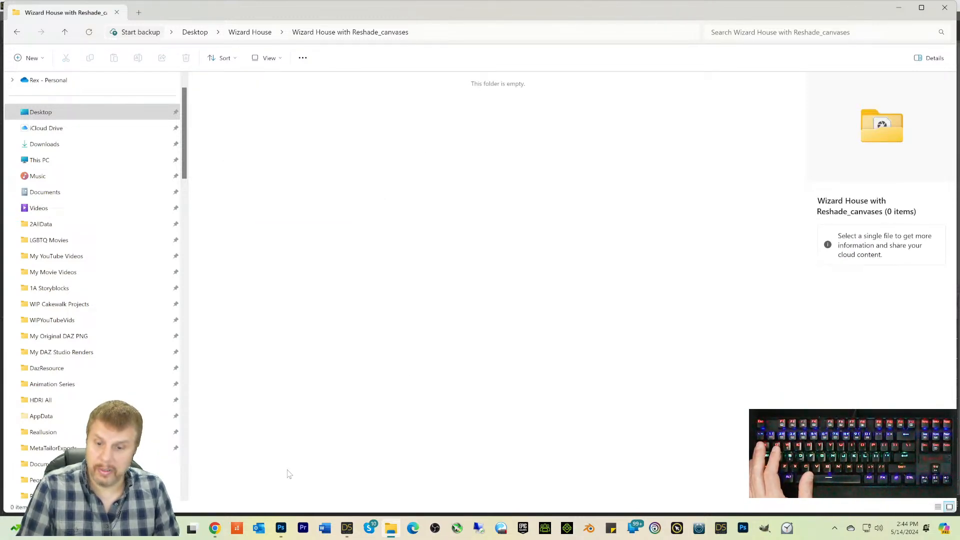
Step: Switch to Photoshop, close the depth map without saving and the Wizard House with Reshade.png document, and minimize the program
{"action": "left_click", "coordinate": [281, 528]}
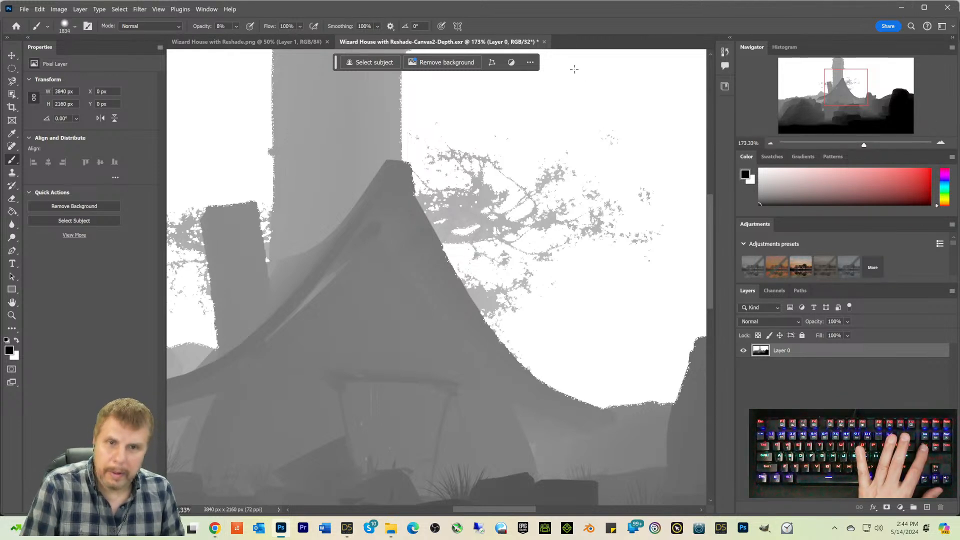
{"action": "left_click", "coordinate": [545, 42]}
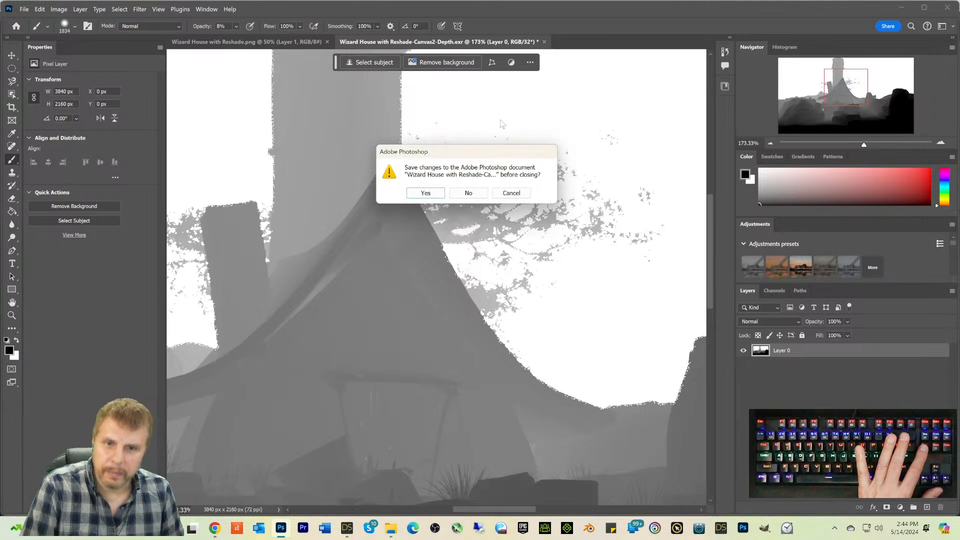
{"action": "left_click", "coordinate": [468, 194]}
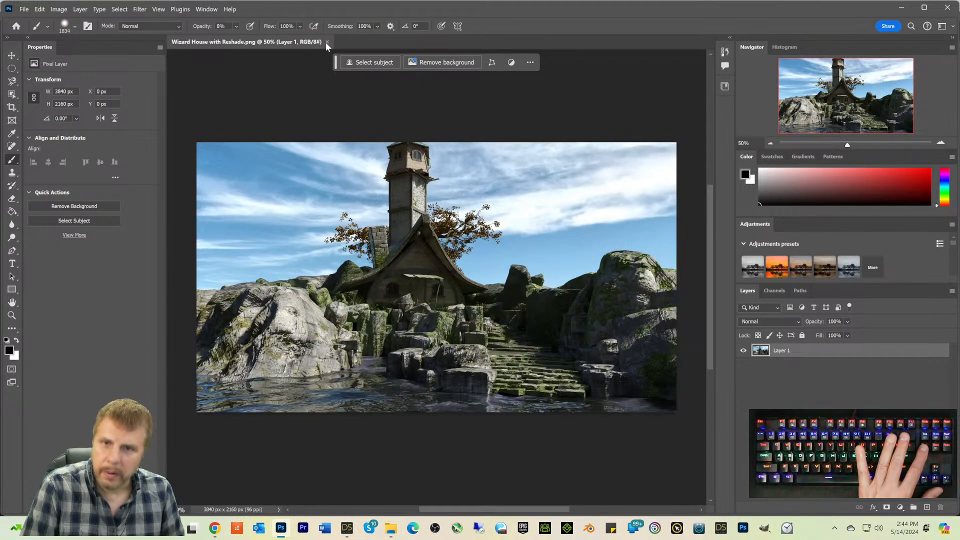
{"action": "left_click", "coordinate": [327, 42]}
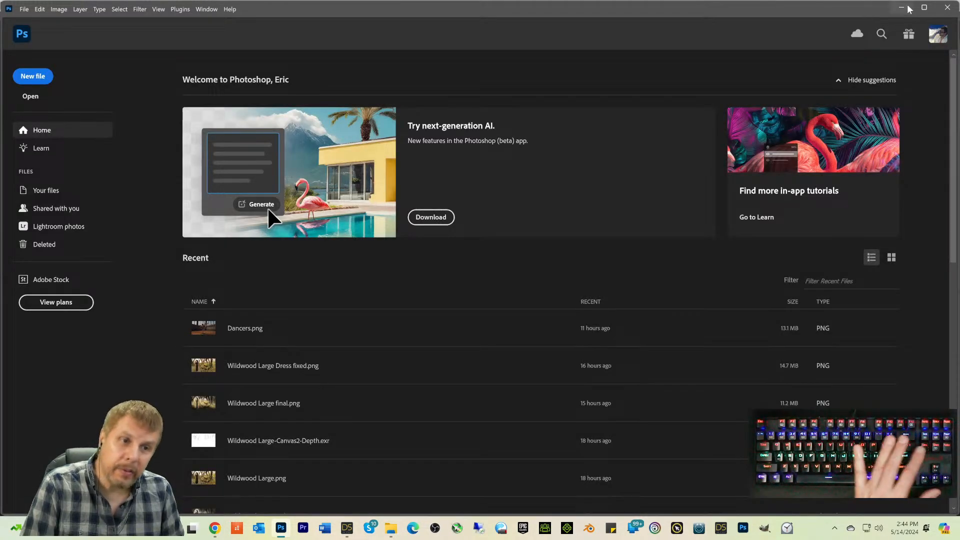
{"action": "left_click", "coordinate": [902, 8]}
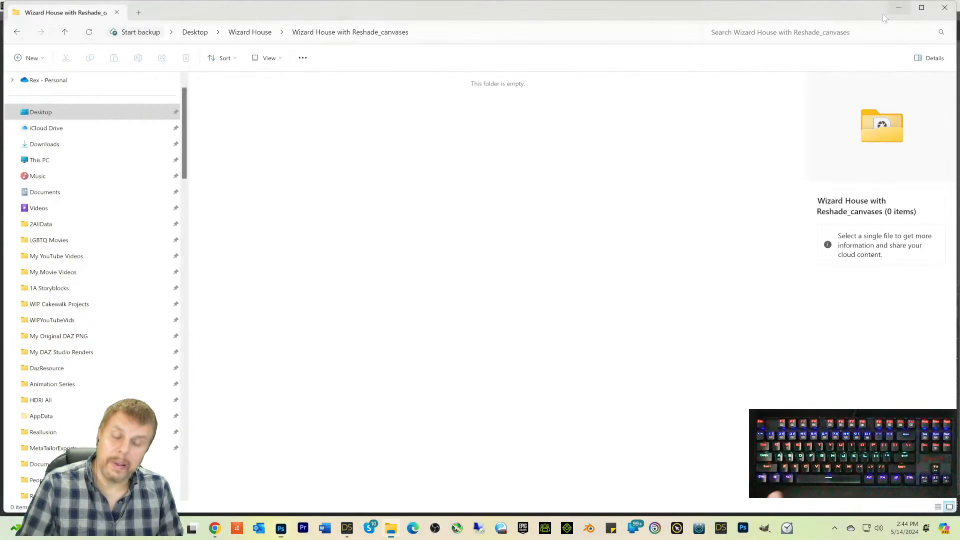
Step: Switch to DAZ Studio, change the viewport from Perspective View to the Camera, and render the scene
{"action": "left_click", "coordinate": [346, 528]}
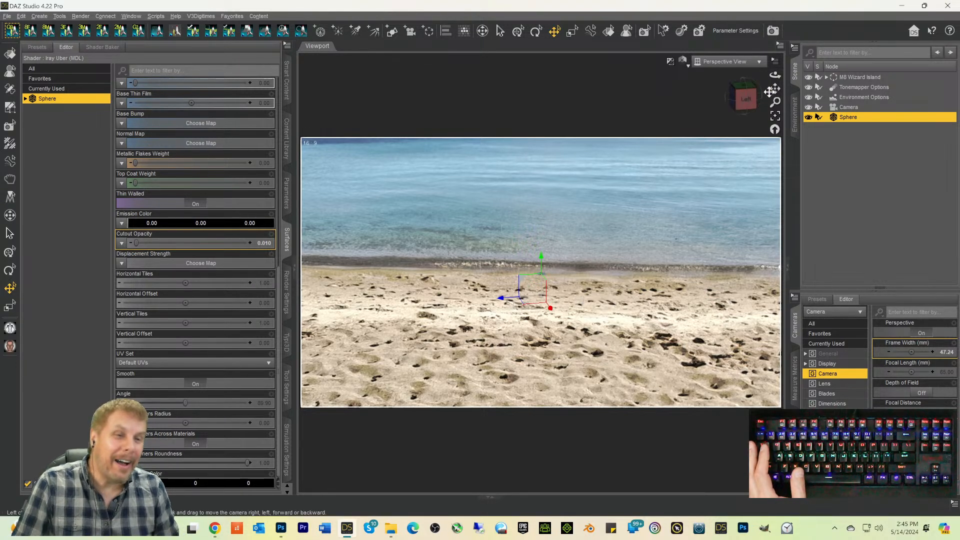
{"action": "left_click_drag", "start_coordinate": [741, 104], "coordinate": [861, 194]}
{"action": "left_click_drag", "start_coordinate": [742, 103], "coordinate": [744, 131]}
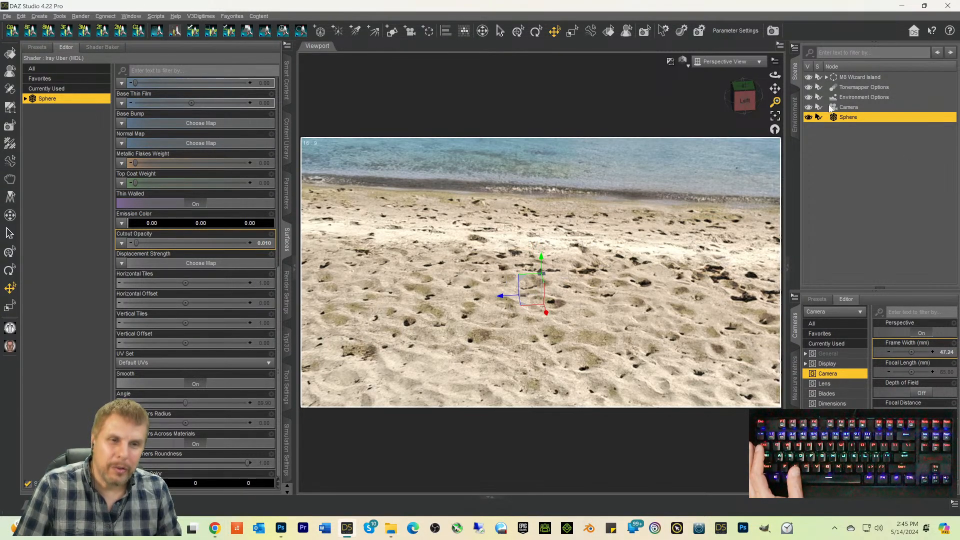
{"action": "left_click_drag", "start_coordinate": [743, 106], "coordinate": [741, 90]}
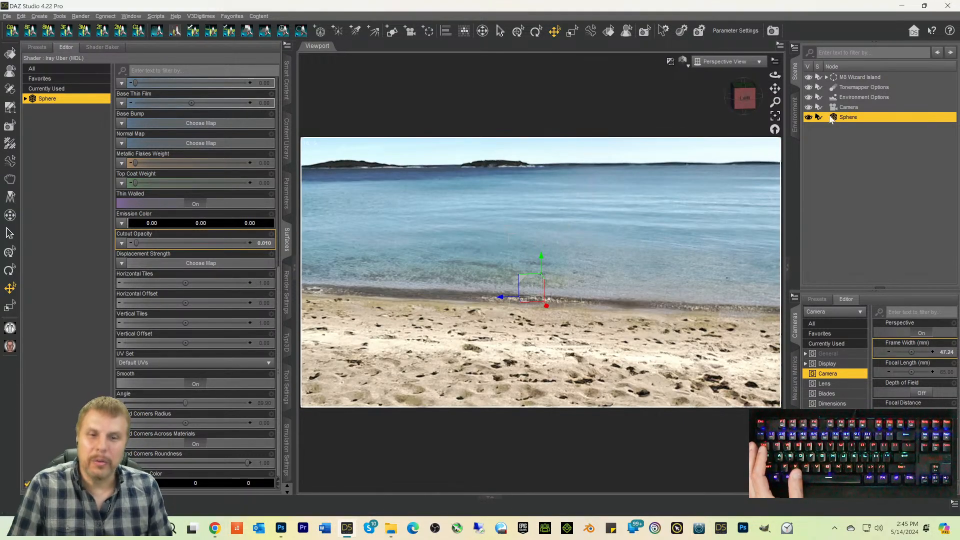
{"action": "left_click", "coordinate": [725, 64]}
{"action": "left_click", "coordinate": [712, 151]}
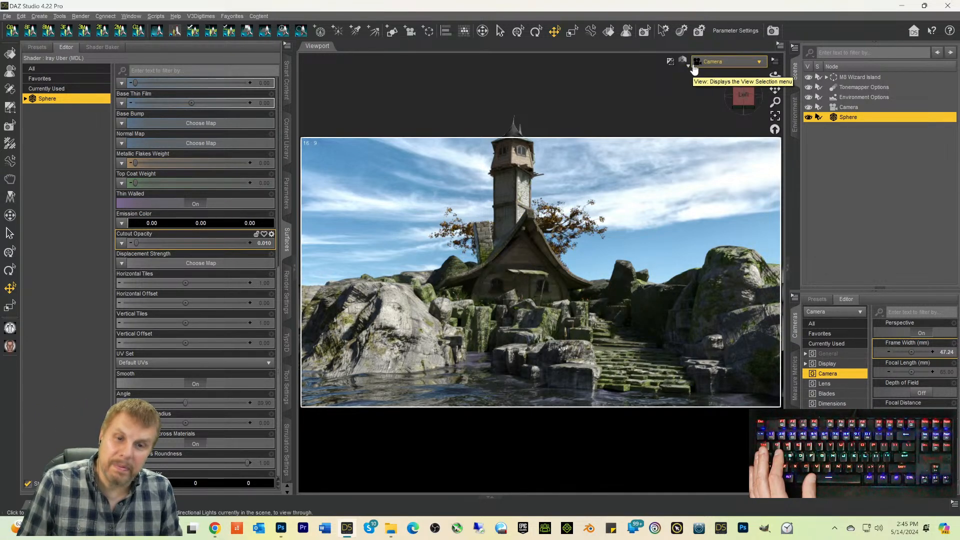
{"action": "left_click", "coordinate": [773, 32]}
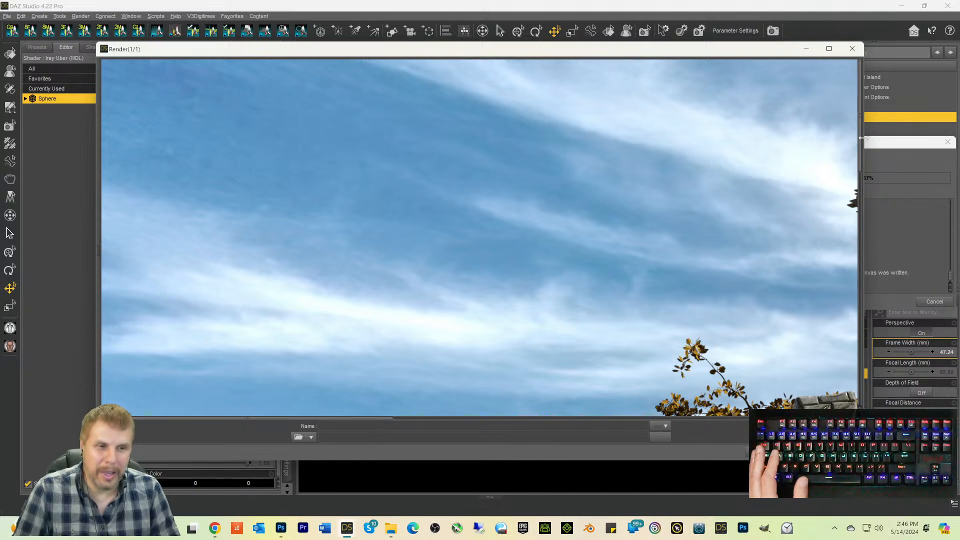
Step: Examine the render in progress, covering the sky, the house, the rocks and the stone steps down to the water
{"action": "left_click_drag", "start_coordinate": [861, 144], "coordinate": [860, 204]}
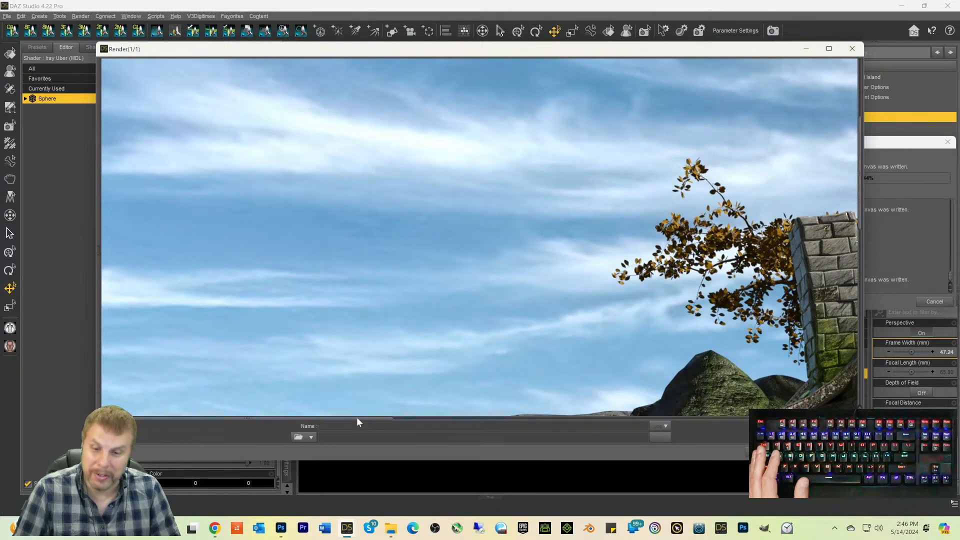
{"action": "left_click_drag", "start_coordinate": [306, 424], "coordinate": [510, 442]}
{"action": "scroll", "coordinate": [573, 295], "scroll_direction": "down", "scroll_amount": 10}
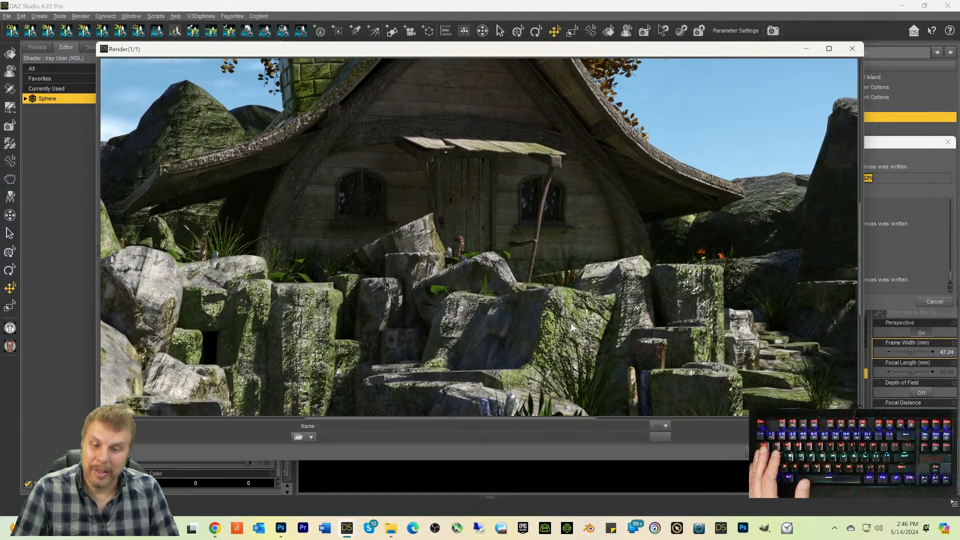
{"action": "left_click_drag", "start_coordinate": [428, 422], "coordinate": [556, 420]}
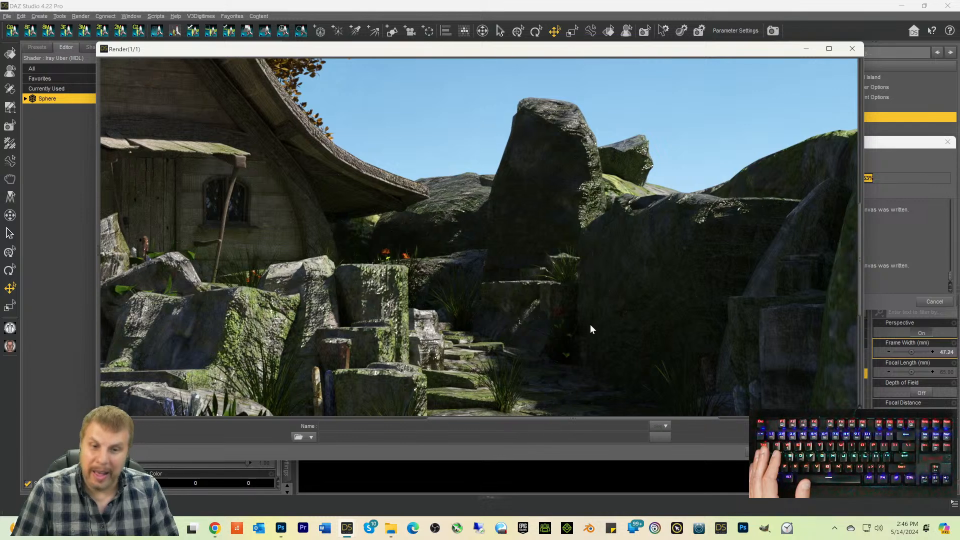
{"action": "scroll", "coordinate": [592, 313], "scroll_direction": "down", "scroll_amount": 5}
{"action": "scroll", "coordinate": [592, 315], "scroll_direction": "down", "scroll_amount": 6}
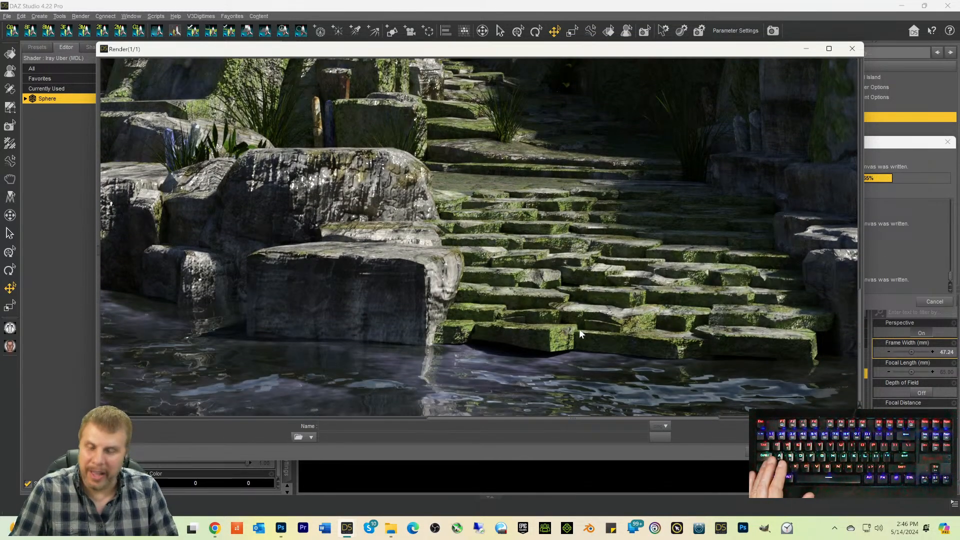
{"action": "scroll", "coordinate": [578, 328], "scroll_direction": "up", "scroll_amount": 6}
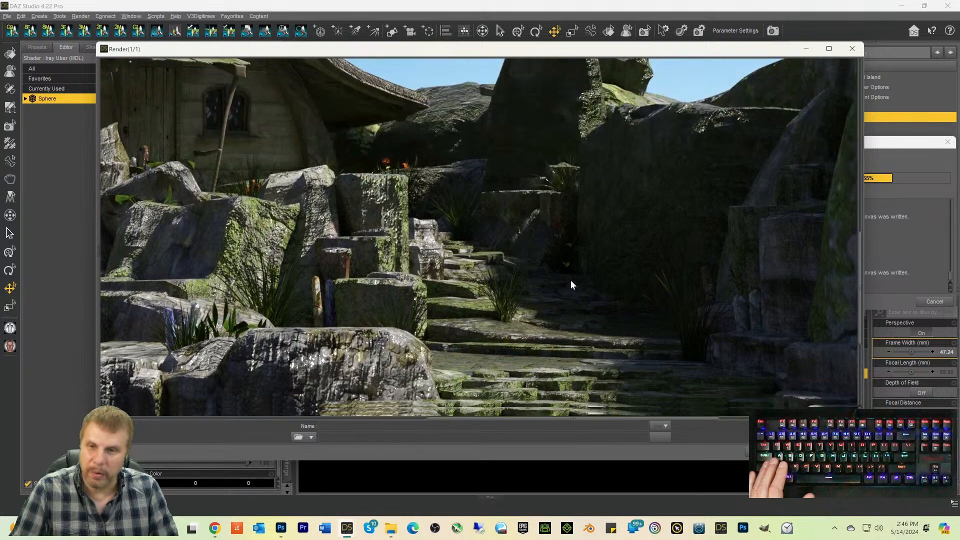
{"action": "scroll", "coordinate": [571, 284], "scroll_direction": "up", "scroll_amount": 3}
{"action": "left_click_drag", "start_coordinate": [505, 423], "coordinate": [411, 433]}
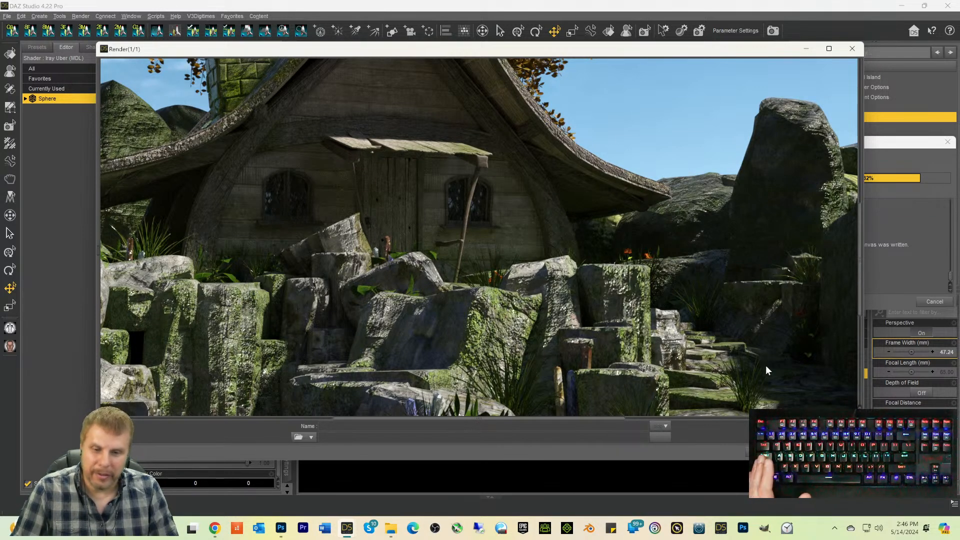
Step: Switch to File Explorer and delete the canvases folder and Wizard House with Reshade.png from the Wizard House folder
{"action": "left_click", "coordinate": [389, 528]}
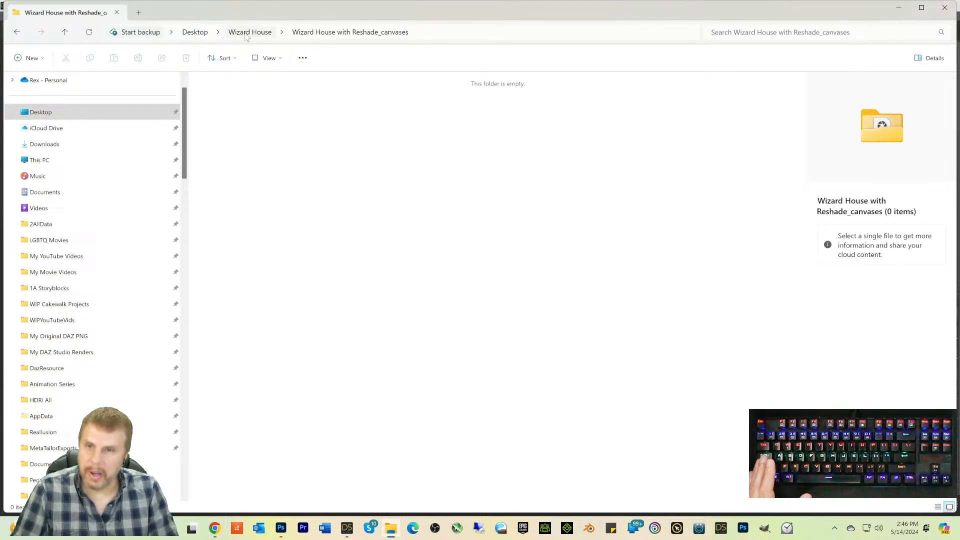
{"action": "left_click", "coordinate": [267, 36]}
{"action": "left_click_drag", "start_coordinate": [332, 175], "coordinate": [217, 110]}
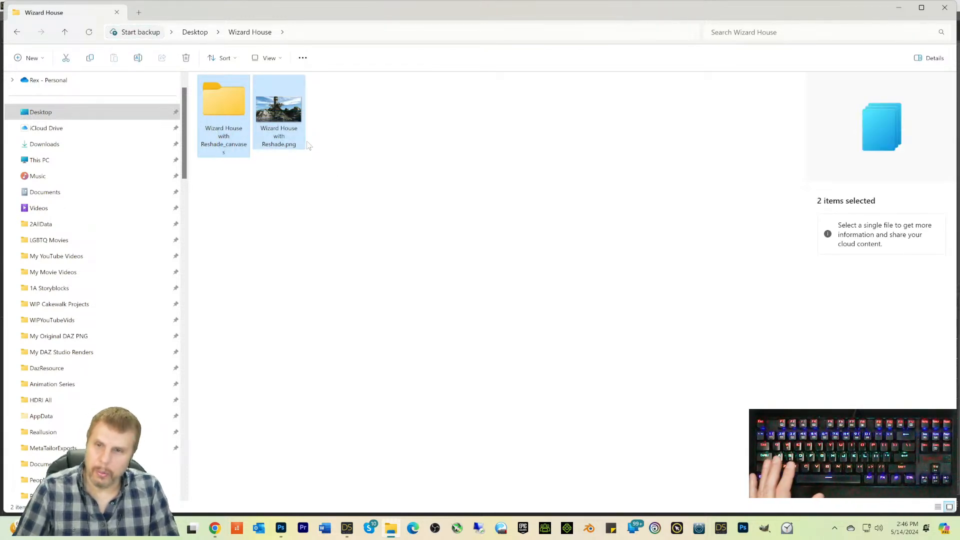
{"action": "key", "text": "Delete"}
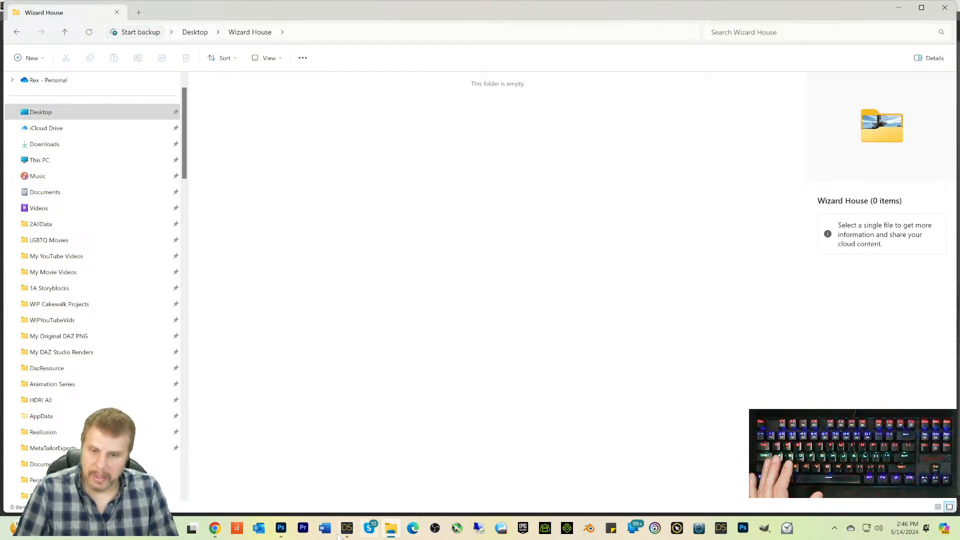
Step: Return to the DAZ Studio render window and cancel the render in progress
{"action": "mouse_move", "coordinate": [346, 528]}
{"action": "left_click", "coordinate": [425, 491]}
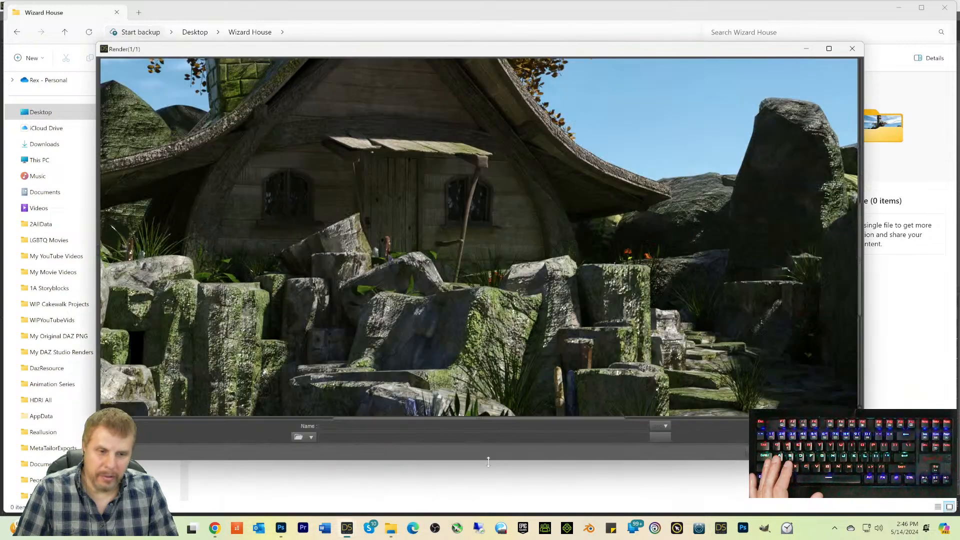
{"action": "key", "text": "Escape"}
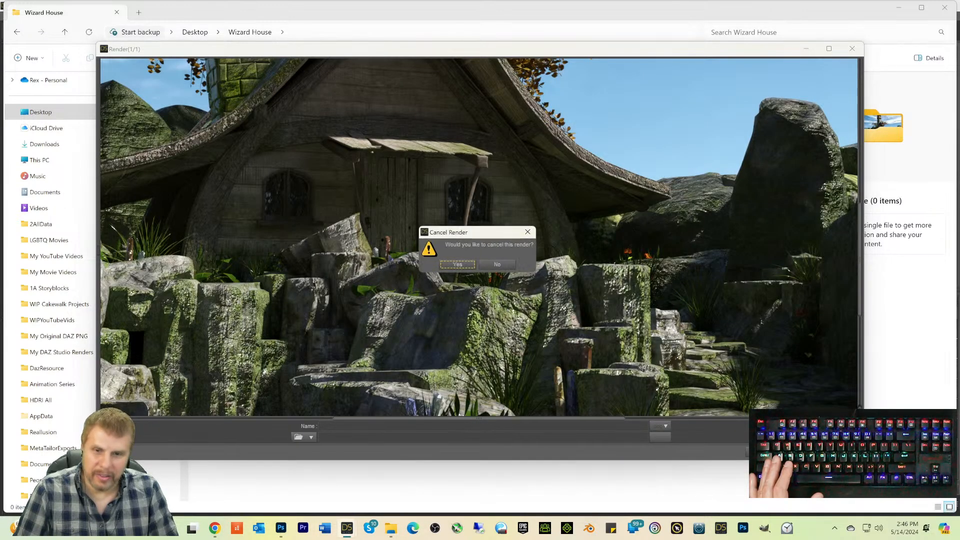
{"action": "left_click", "coordinate": [456, 265]}
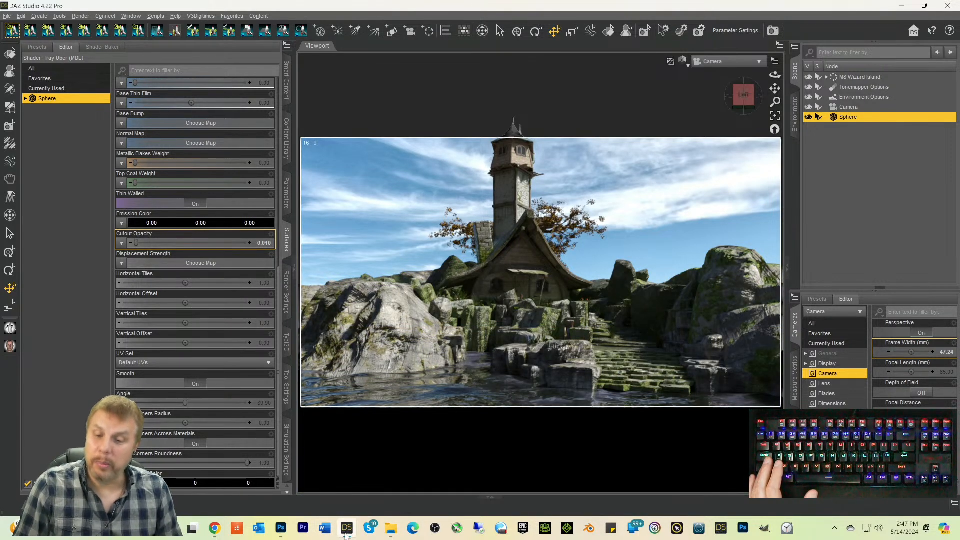
Step: Switch to File Explorer and open Wizard House with Reshade.png in Adobe Photoshop 2024
{"action": "mouse_move", "coordinate": [355, 534]}
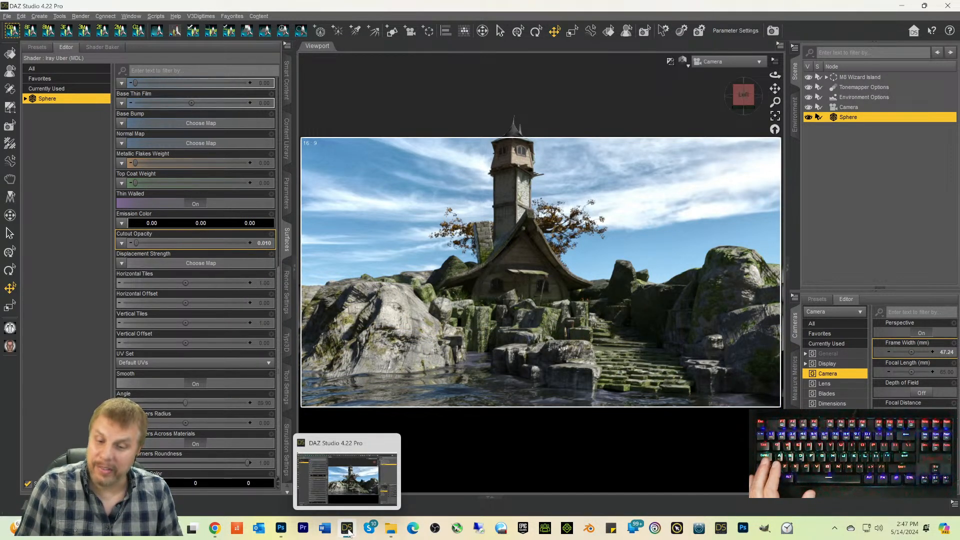
{"action": "left_click", "coordinate": [391, 528]}
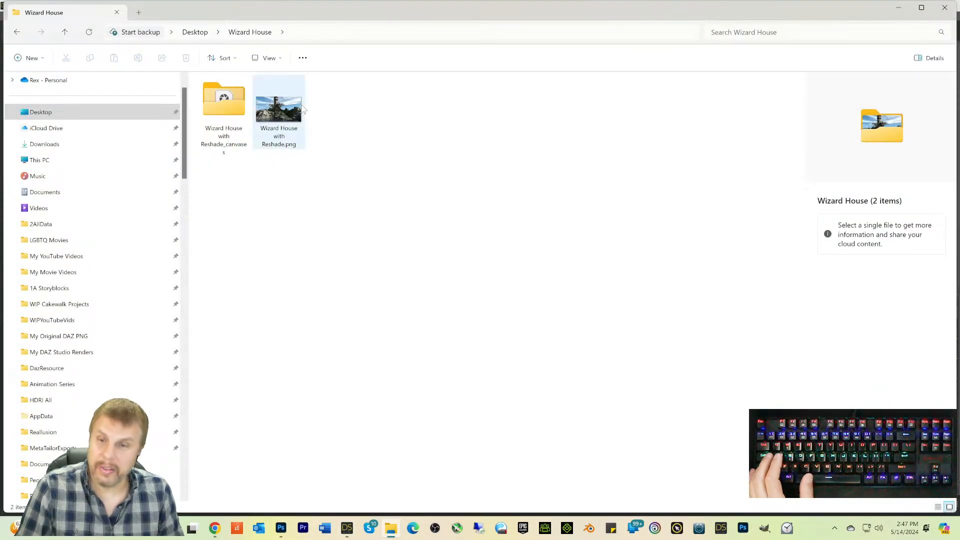
{"action": "left_click", "coordinate": [286, 118]}
{"action": "right_click", "coordinate": [286, 117]}
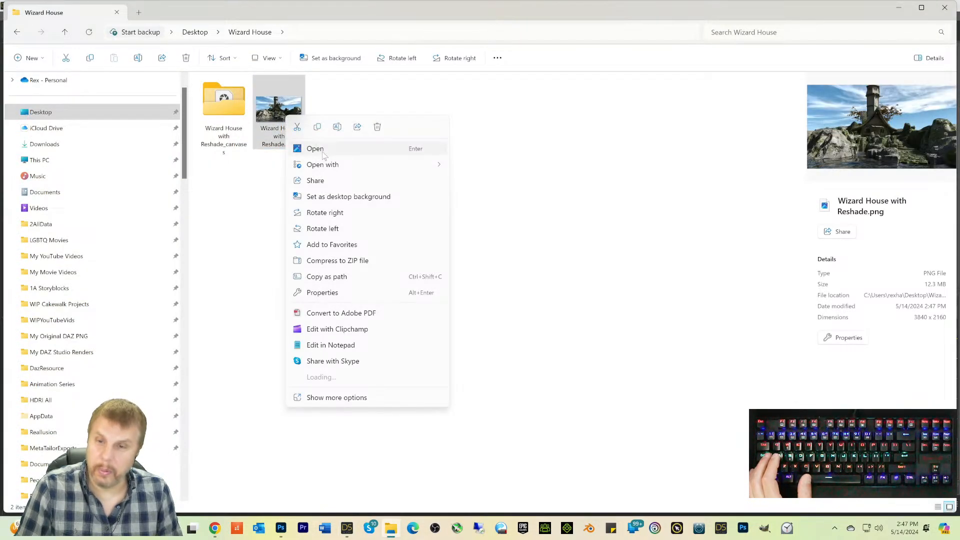
{"action": "mouse_move", "coordinate": [322, 166]}
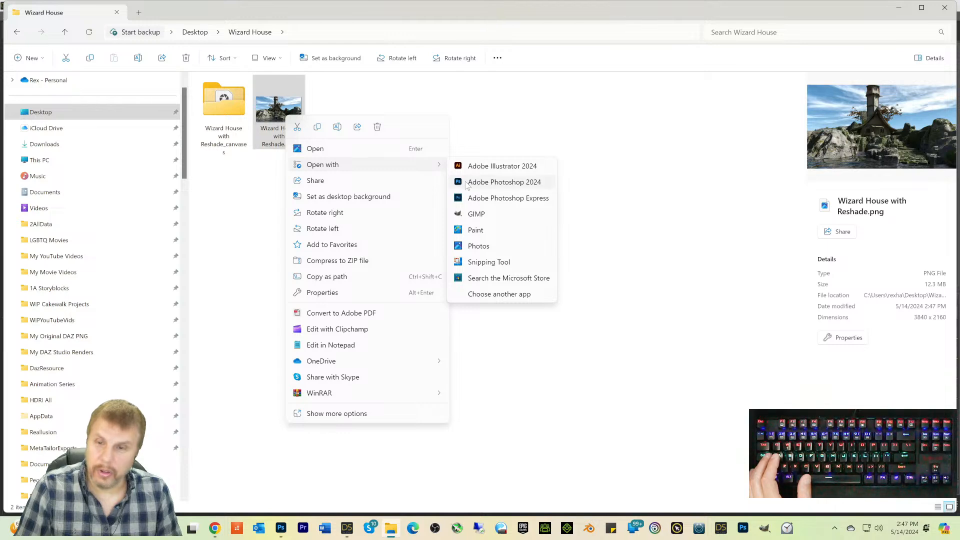
{"action": "left_click", "coordinate": [504, 182]}
Step: Open Wizard House with Reshade-Canvas2-Depth.exr from the canvases folder in Photoshop, reading its alpha channel data as transparency
{"action": "left_click", "coordinate": [219, 115]}
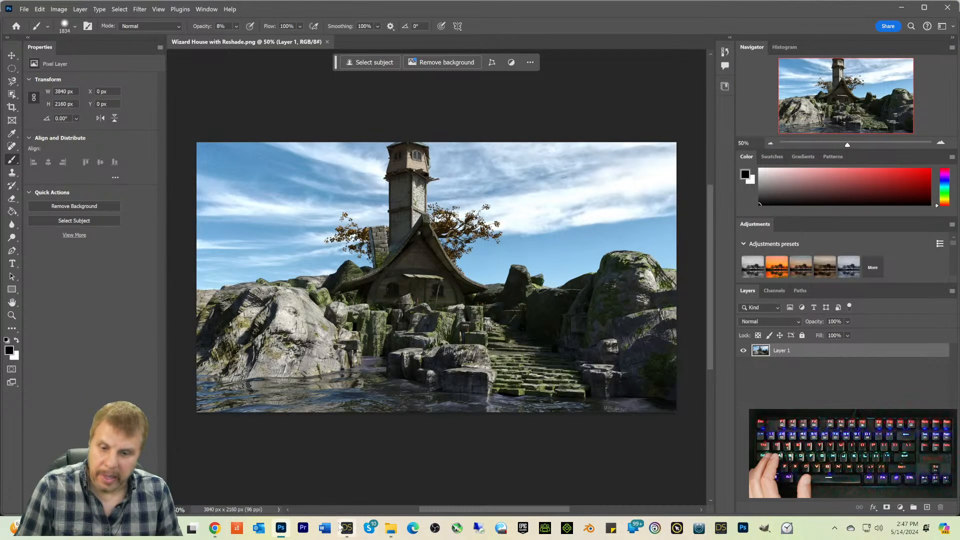
{"action": "left_click", "coordinate": [391, 528]}
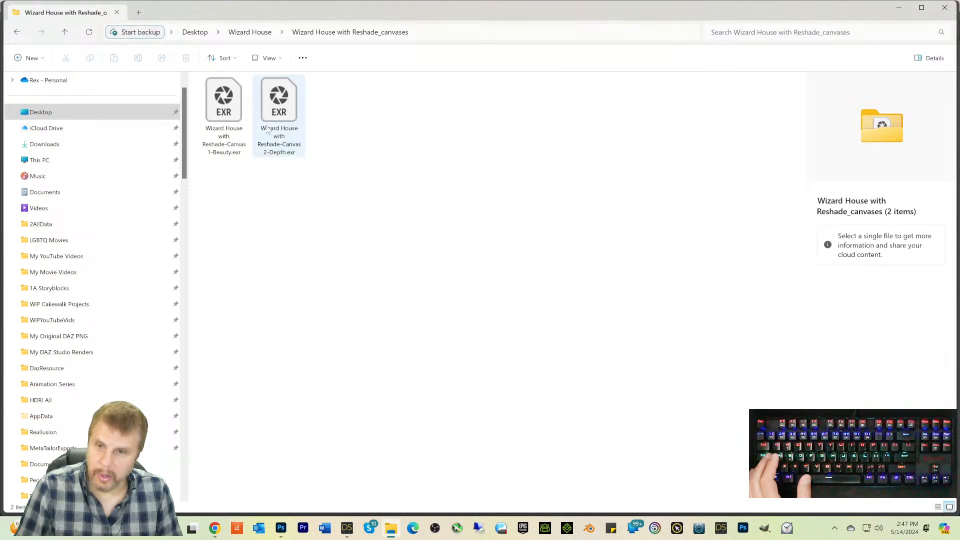
{"action": "left_click", "coordinate": [263, 139]}
{"action": "right_click", "coordinate": [270, 104]}
{"action": "mouse_move", "coordinate": [303, 152]}
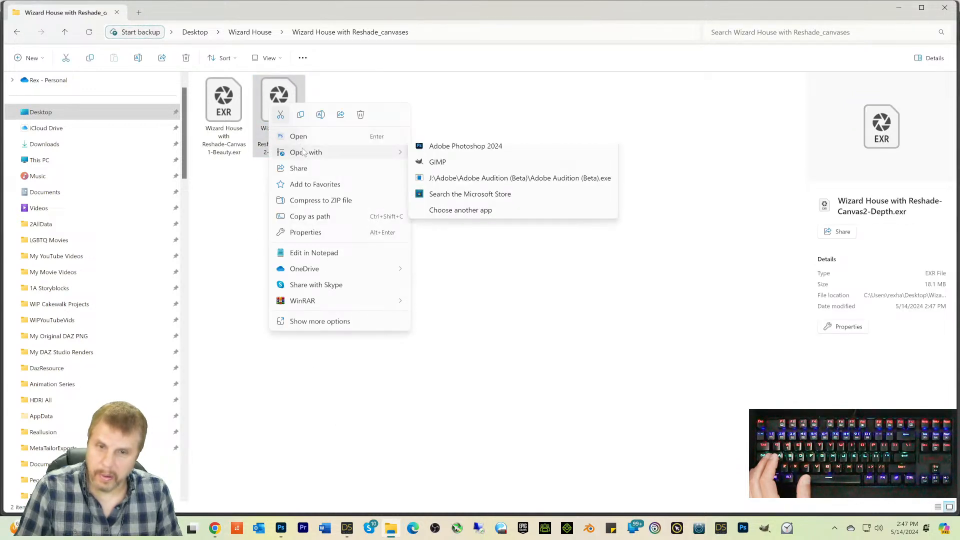
{"action": "left_click", "coordinate": [426, 170]}
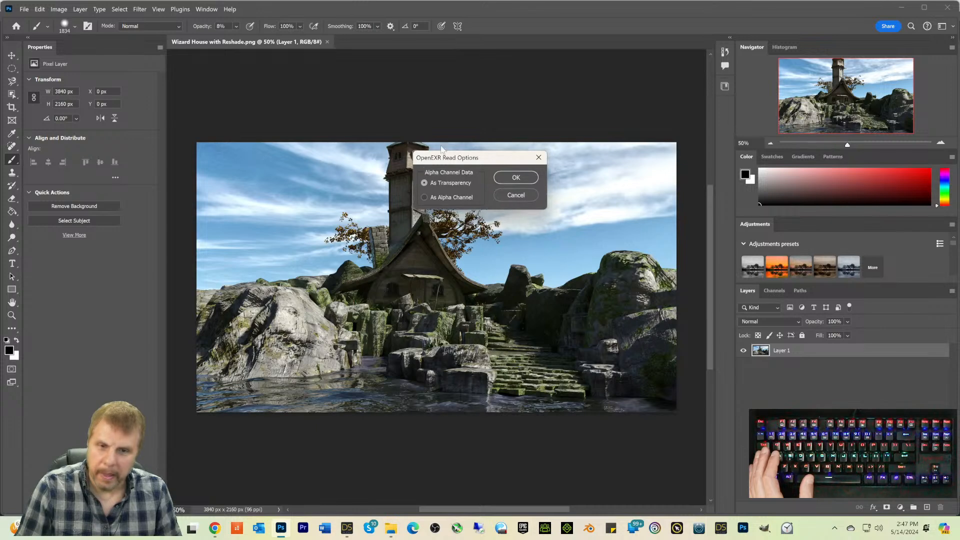
{"action": "left_click", "coordinate": [512, 177]}
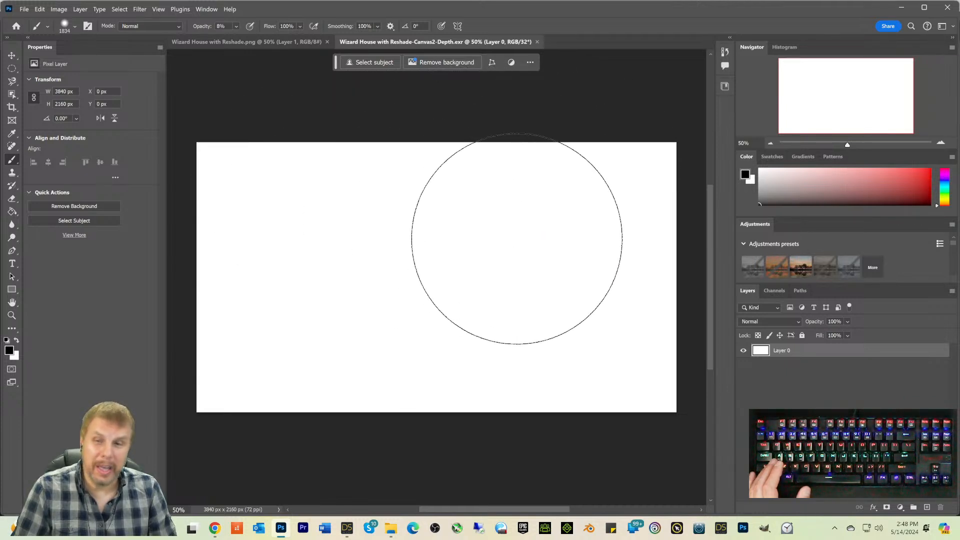
Step: Apply an Exposure adjustment of -13 to the depth canvas
{"action": "left_click", "coordinate": [40, 9]}
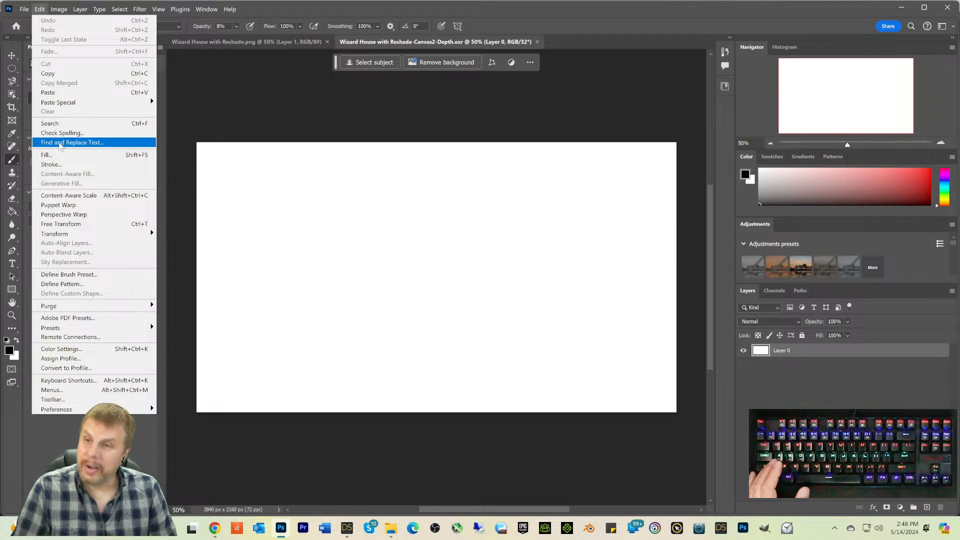
{"action": "mouse_move", "coordinate": [59, 9]}
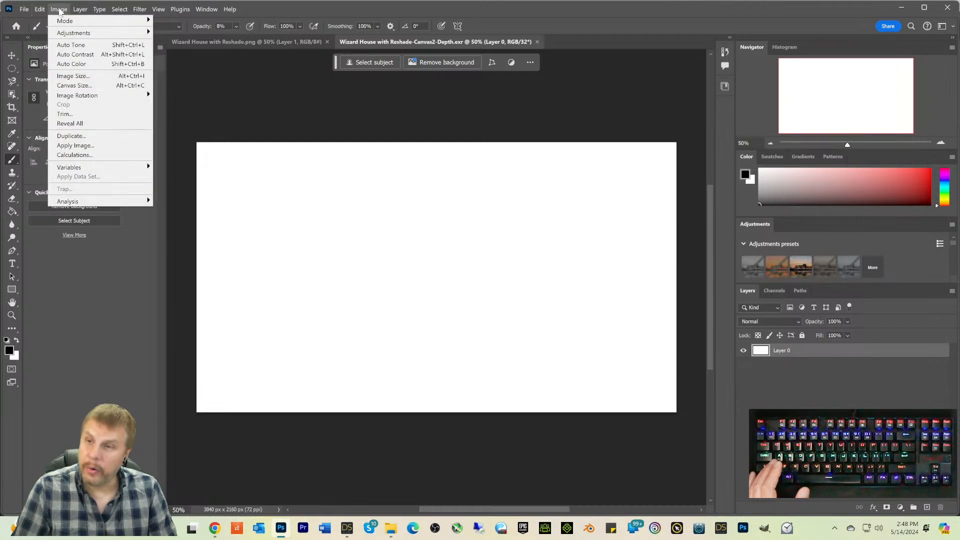
{"action": "mouse_move", "coordinate": [80, 34]}
{"action": "left_click", "coordinate": [208, 61]}
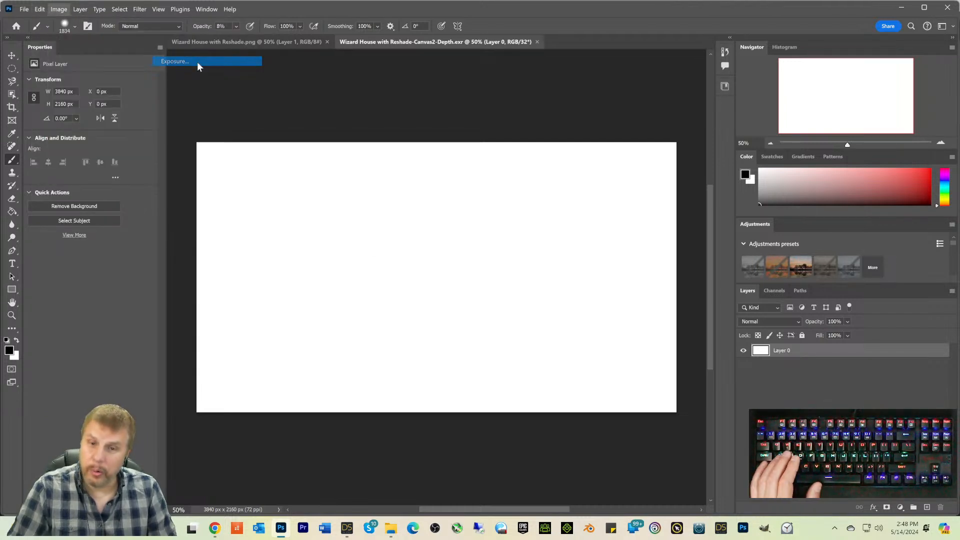
{"action": "type", "text": "-13"}
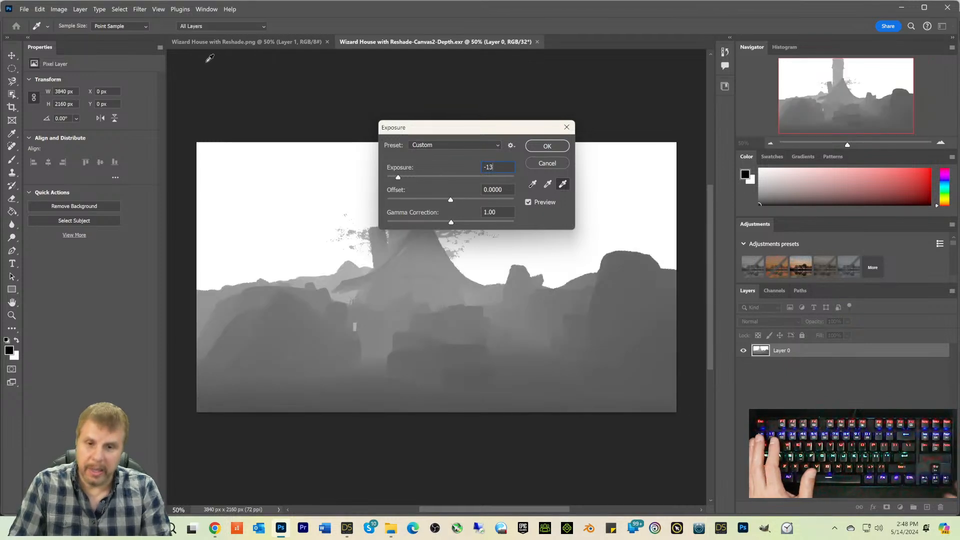
{"action": "key", "text": "Return"}
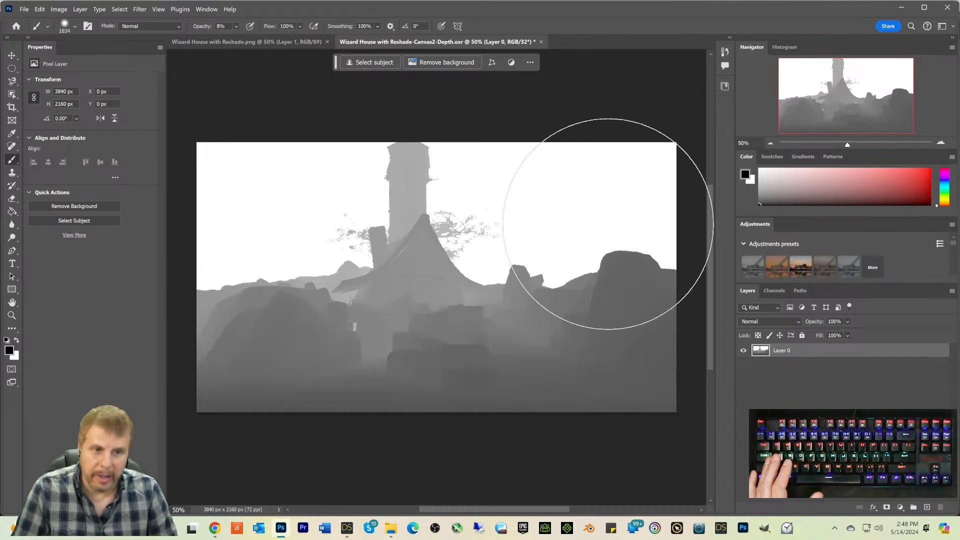
Step: Inspect the roof edge and tree in the depth map up close, and close Photoshop without saving the changes
{"action": "left_click_drag", "start_coordinate": [845, 147], "coordinate": [876, 145]}
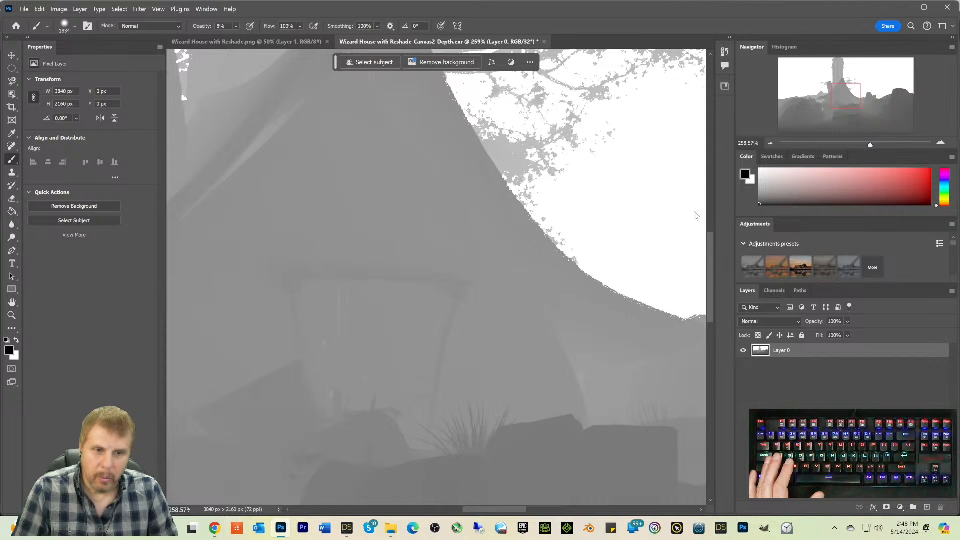
{"action": "mouse_move", "coordinate": [710, 265]}
{"action": "left_mouse_down"}
{"action": "mouse_move", "coordinate": [706, 187]}
{"action": "mouse_move", "coordinate": [709, 266]}
{"action": "left_mouse_up"}
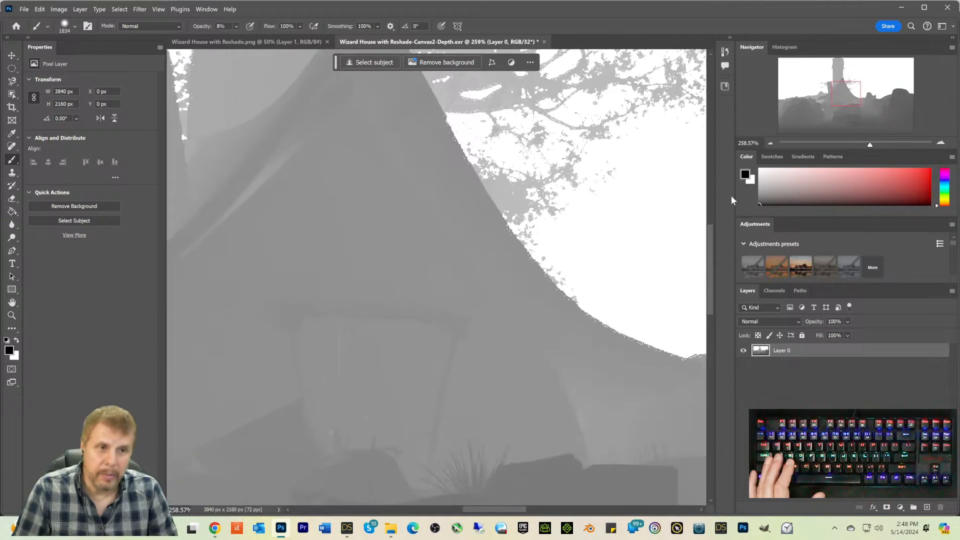
{"action": "left_click", "coordinate": [952, 7]}
{"action": "left_click", "coordinate": [463, 197]}
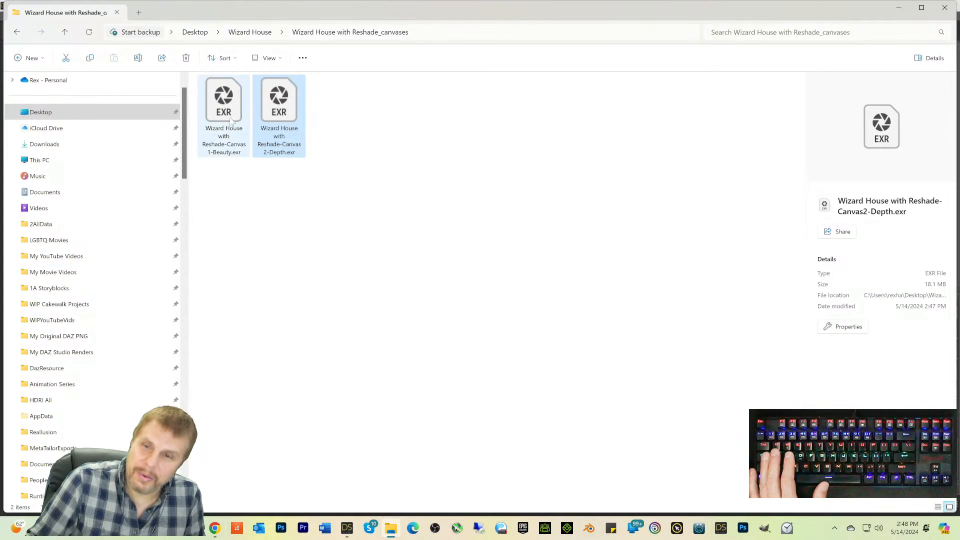
Step: Delete the newly rendered canvases folder and PNG image from the Wizard House folder
{"action": "left_click", "coordinate": [252, 31]}
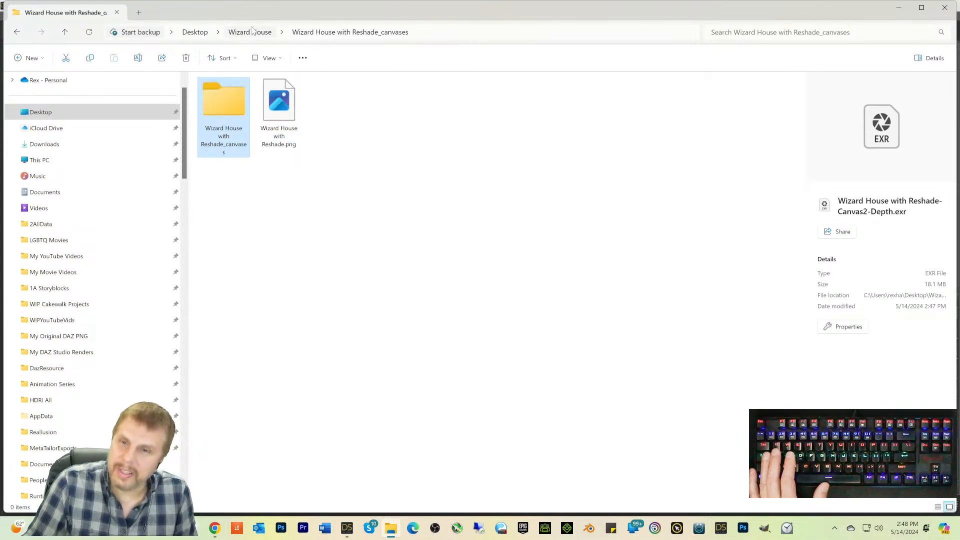
{"action": "key", "text": "ctrl+a"}
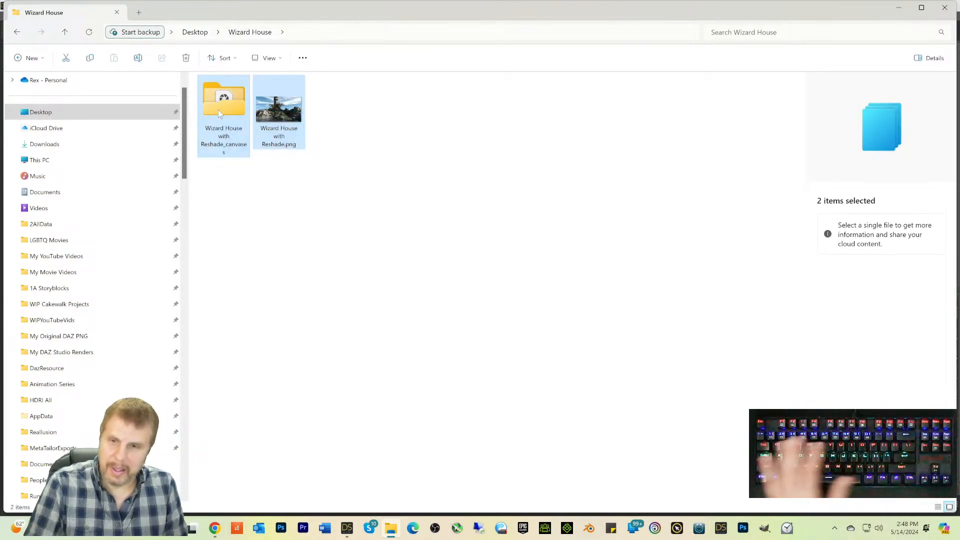
{"action": "key", "text": "Delete"}
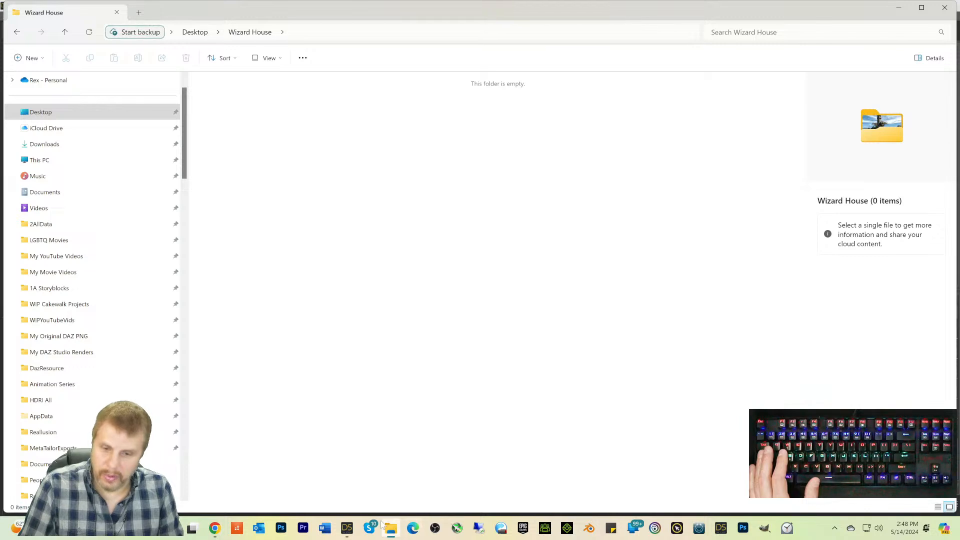
Step: Switch to DAZ Studio and set the Sphere's Cutout Opacity to 1.00, leaving its Emission Color black
{"action": "left_click", "coordinate": [348, 529]}
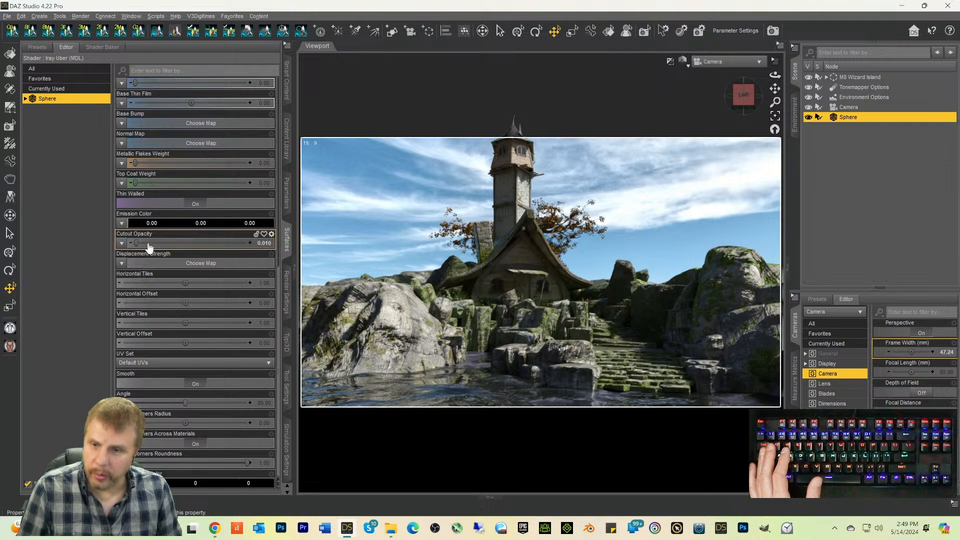
{"action": "left_click_drag", "start_coordinate": [136, 243], "coordinate": [317, 242]}
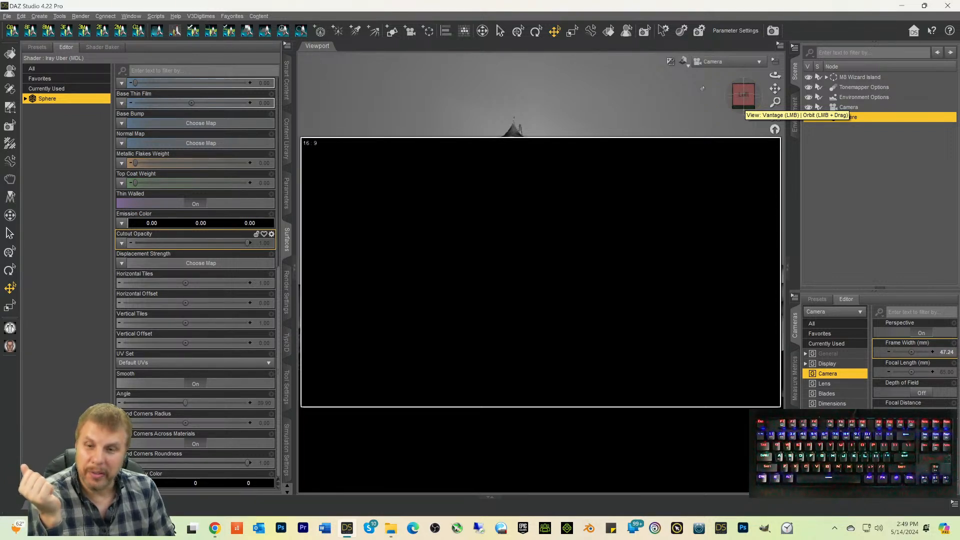
{"action": "left_click", "coordinate": [175, 224]}
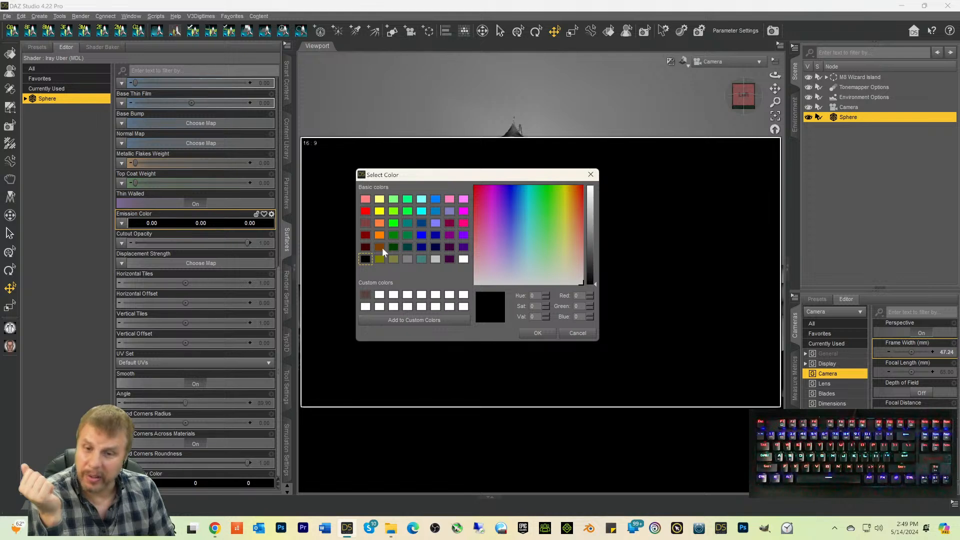
{"action": "left_click", "coordinate": [577, 334]}
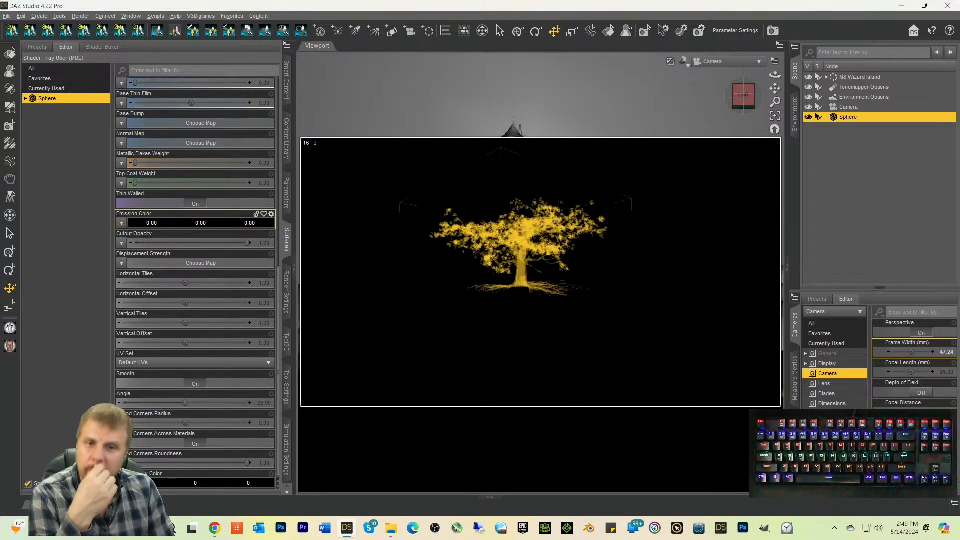
Step: Create a LinearPointLight, move it to about X 1433 and Y 324, and open its parameters
{"action": "left_click", "coordinate": [354, 32]}
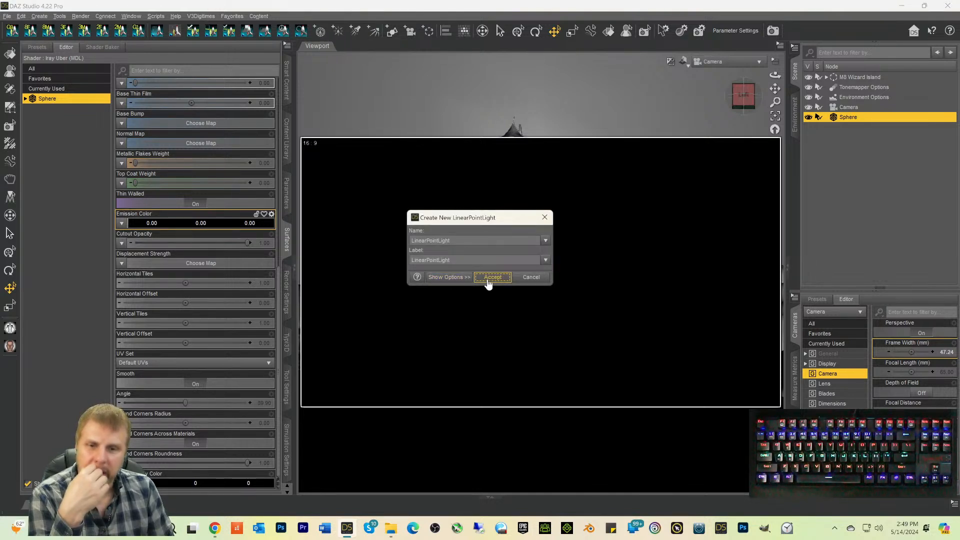
{"action": "left_click", "coordinate": [493, 278]}
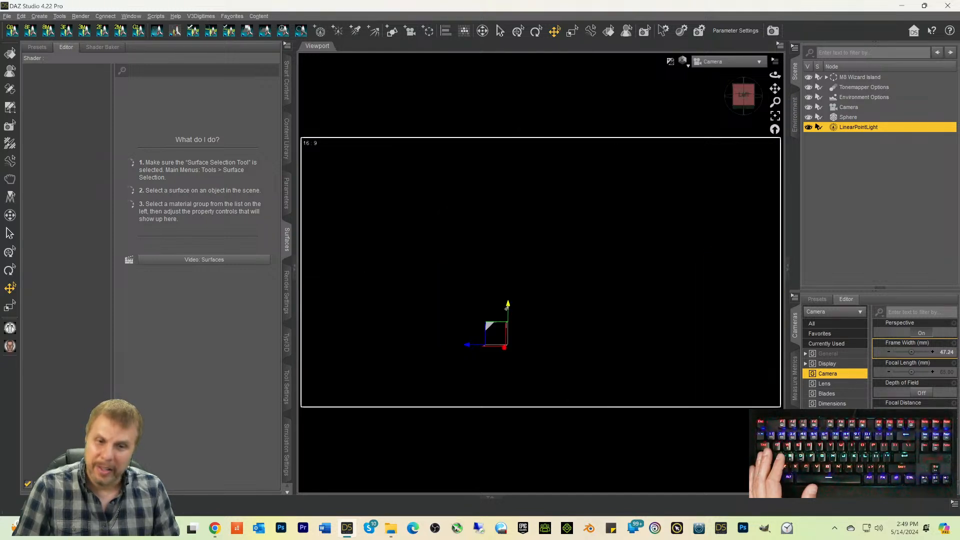
{"action": "left_click_drag", "start_coordinate": [507, 305], "coordinate": [476, 235]}
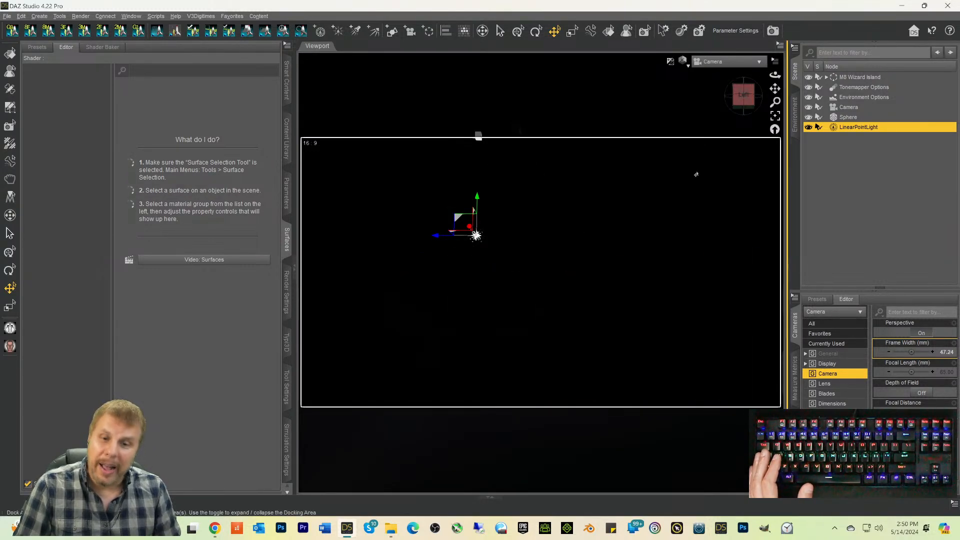
{"action": "left_click_drag", "start_coordinate": [475, 200], "coordinate": [469, 243]}
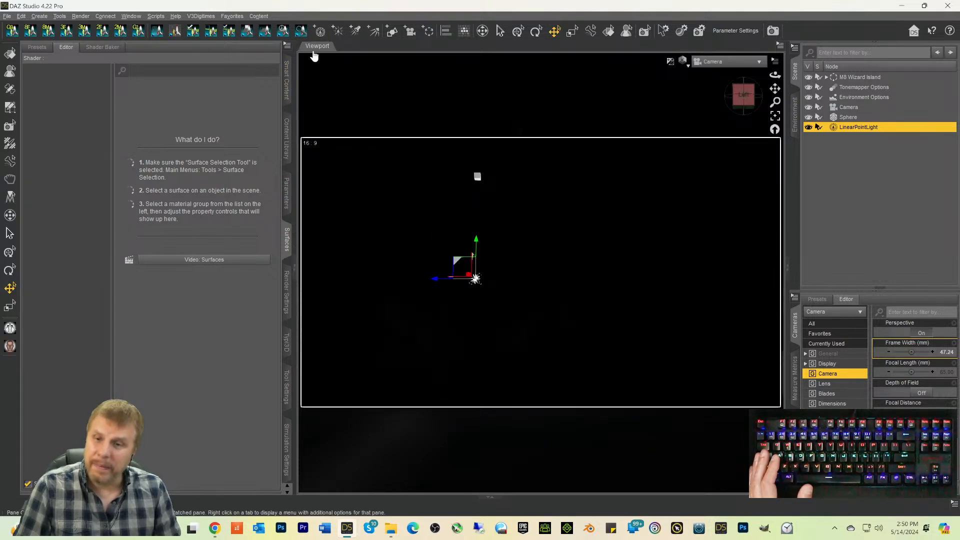
{"action": "left_click", "coordinate": [287, 205]}
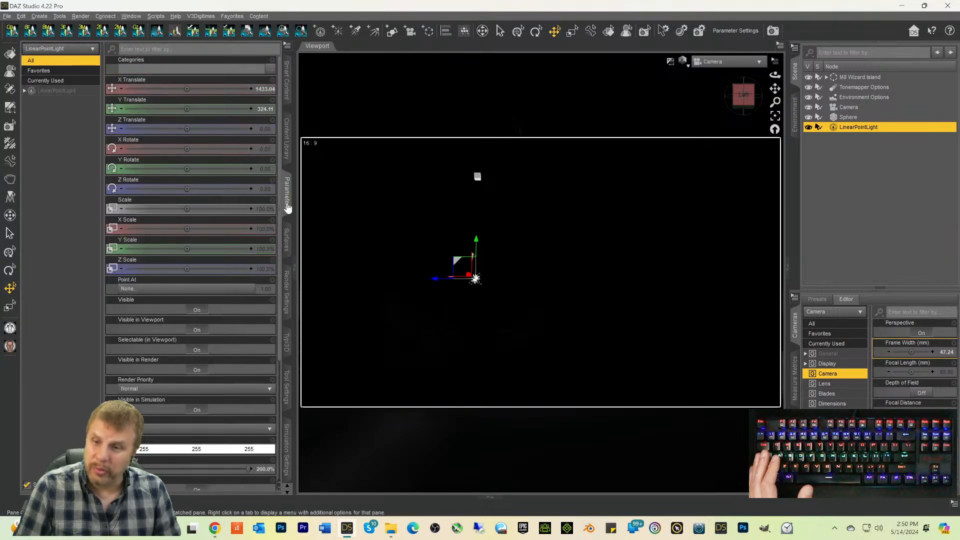
Step: Increase the LinearPointLight's Luminous Flux in two stages, first to 91500 and finally to 991500 lumens
{"action": "scroll", "coordinate": [217, 358], "scroll_direction": "down", "scroll_amount": 3}
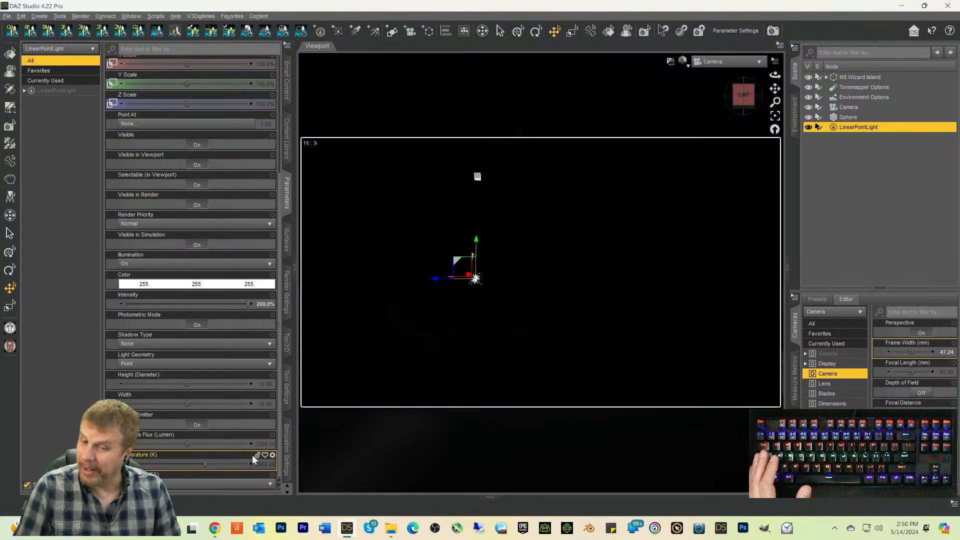
{"action": "left_click", "coordinate": [258, 445]}
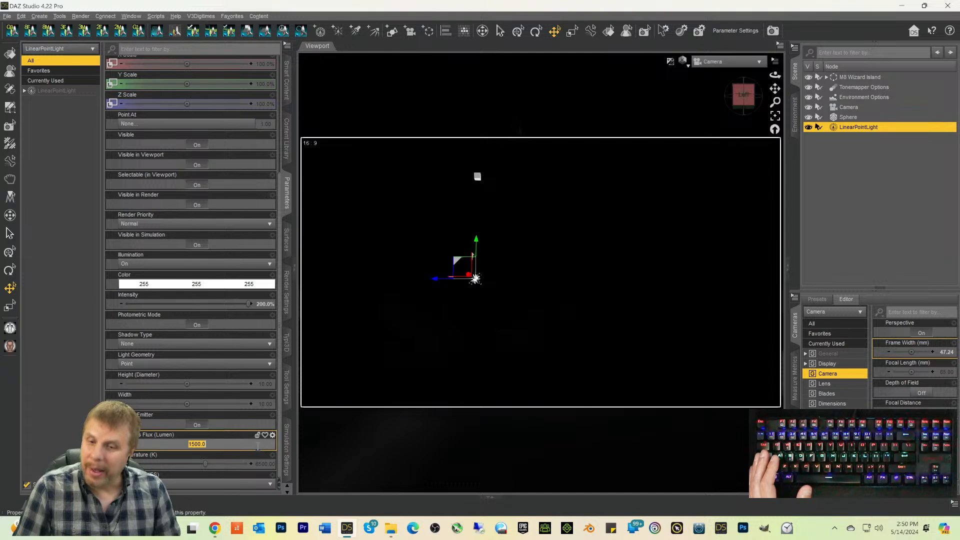
{"action": "type", "text": "9"}
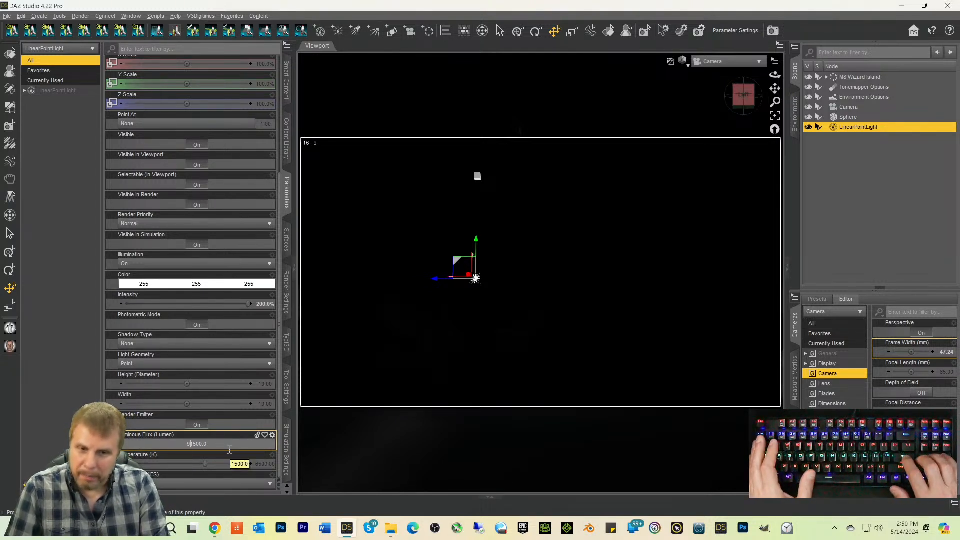
{"action": "key", "text": "Return"}
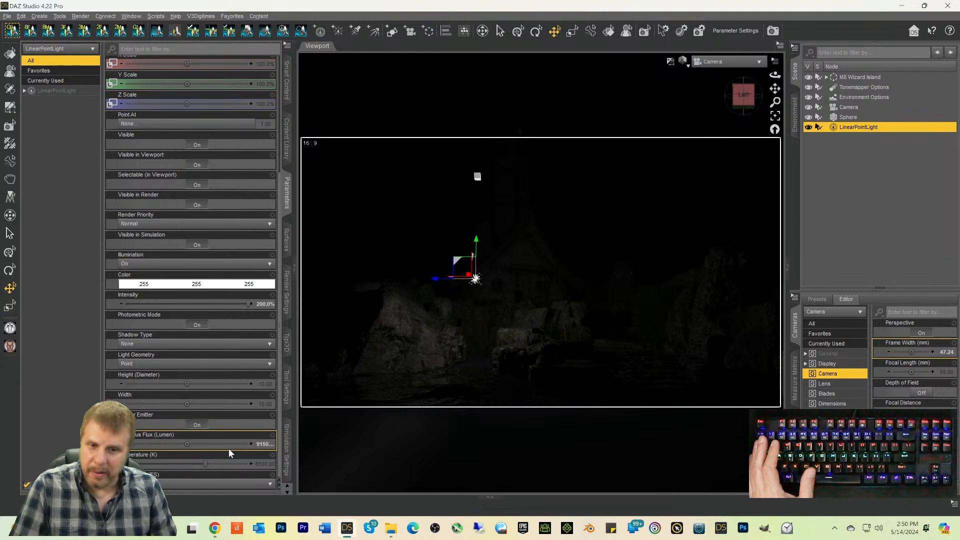
{"action": "left_click", "coordinate": [256, 444]}
{"action": "type", "text": "9"}
{"action": "key", "text": "Return"}
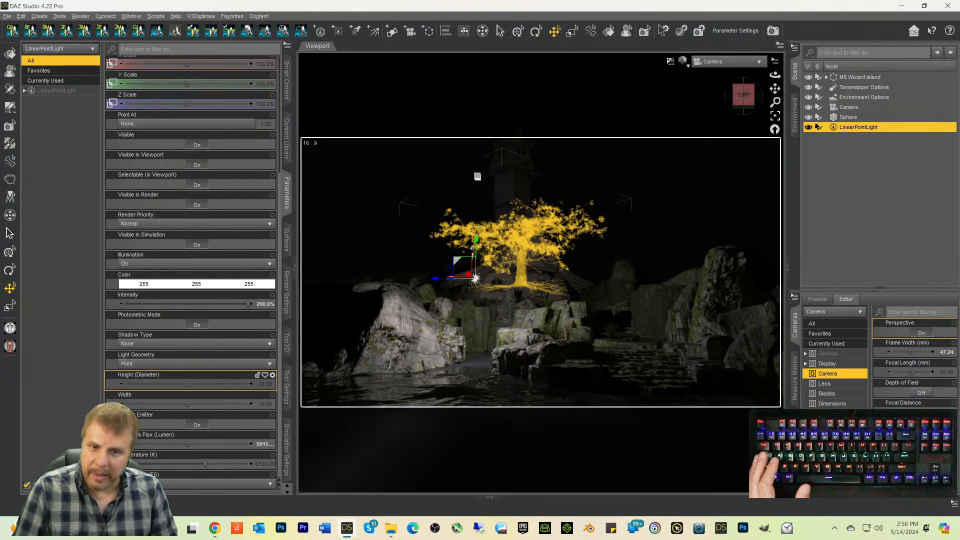
Step: Raise the LinearPointLight to about Y 743 and increase its Luminous Flux, backing off from the overexposed 9999999 setting
{"action": "left_click_drag", "start_coordinate": [475, 244], "coordinate": [477, 158]}
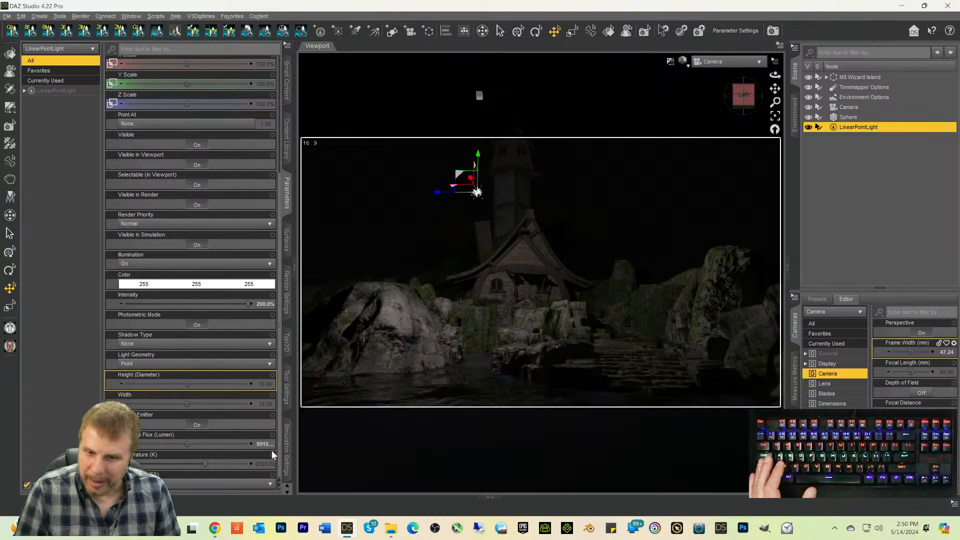
{"action": "left_click", "coordinate": [256, 444]}
{"action": "type", "text": "9999999"}
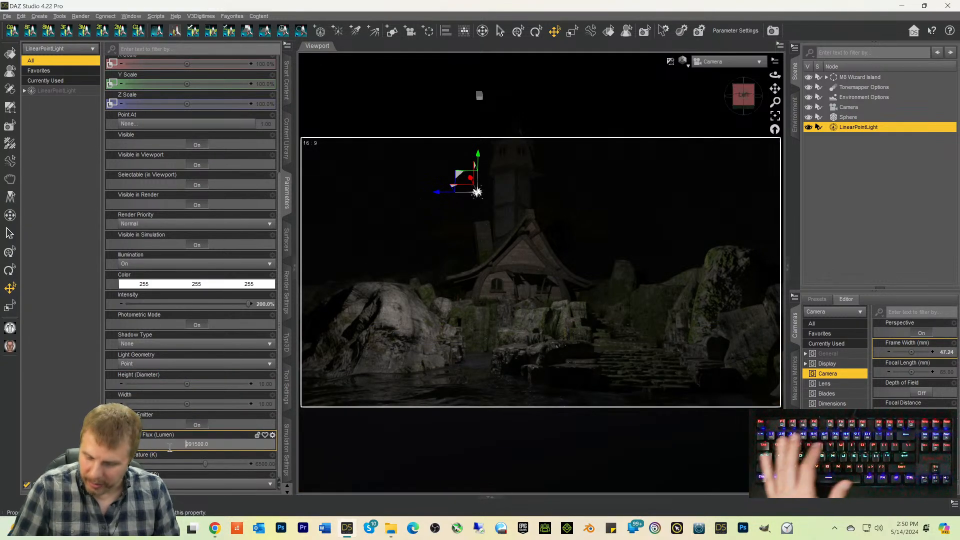
{"action": "key", "text": "Return"}
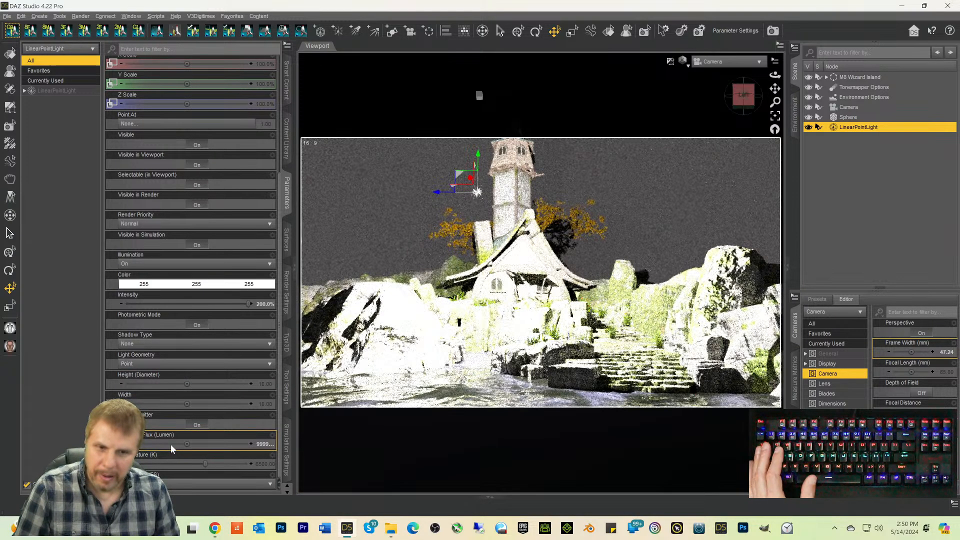
{"action": "left_click", "coordinate": [261, 443]}
{"action": "key", "text": "Return"}
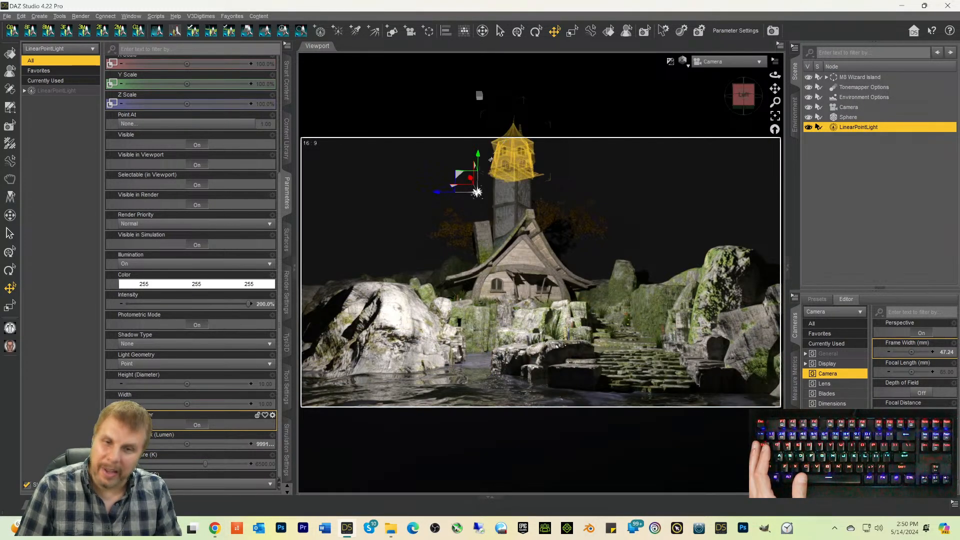
{"action": "left_click_drag", "start_coordinate": [478, 158], "coordinate": [468, 128]}
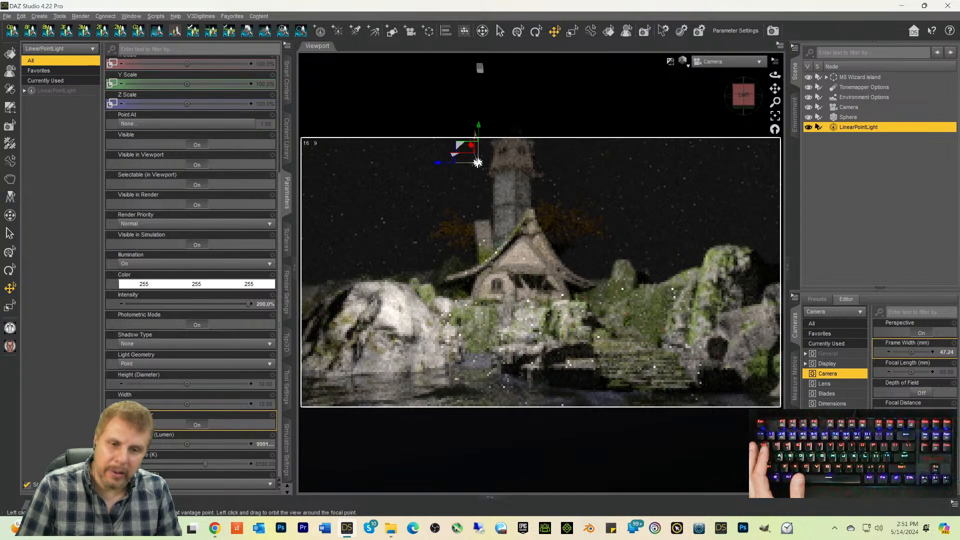
Step: Select the Sphere surrounding the island and set its overall Scale to 1000%
{"action": "left_click", "coordinate": [664, 202]}
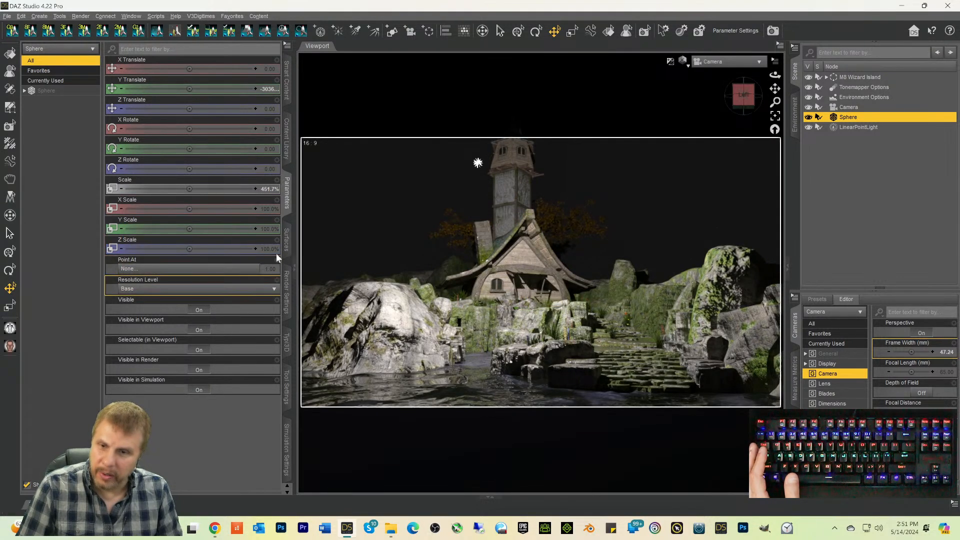
{"action": "left_click", "coordinate": [269, 190]}
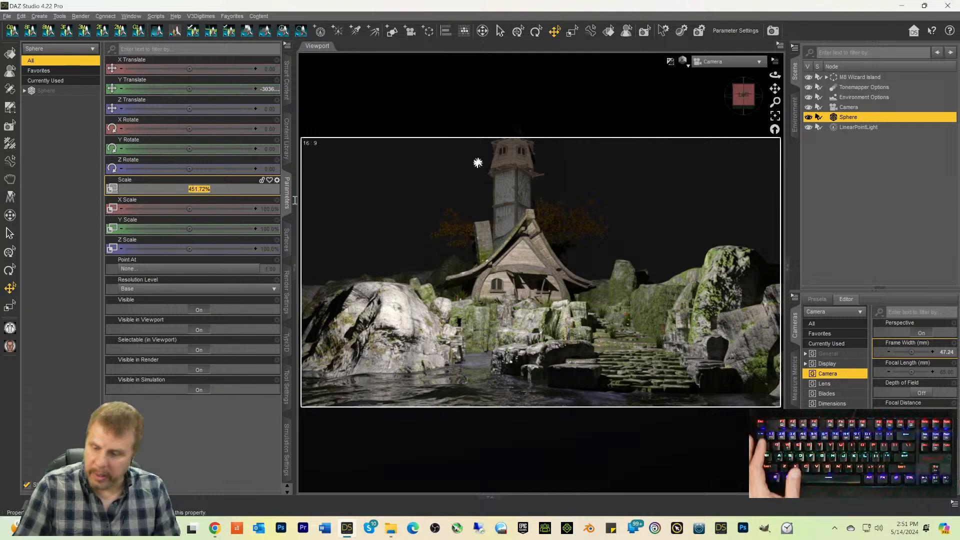
{"action": "type", "text": "1000"}
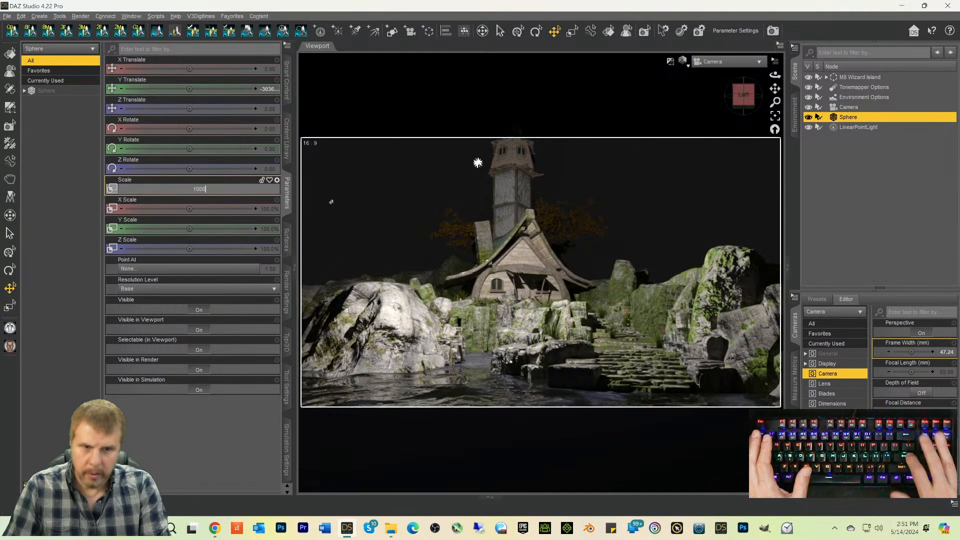
{"action": "key", "text": "Return"}
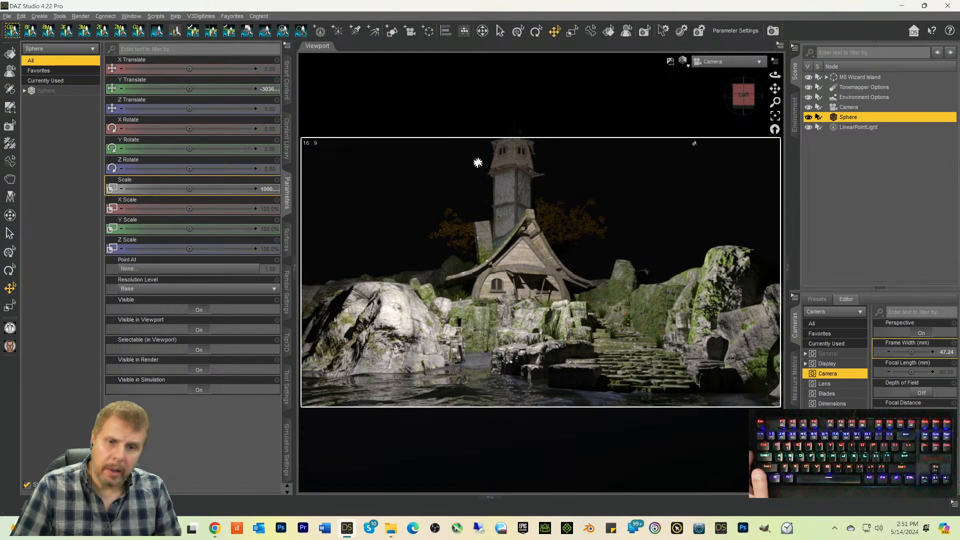
Step: Raise the LinearPointLight to about Y 1358, above the camera frame, and increase its Luminous Flux further to brighten the island
{"action": "left_click", "coordinate": [477, 163]}
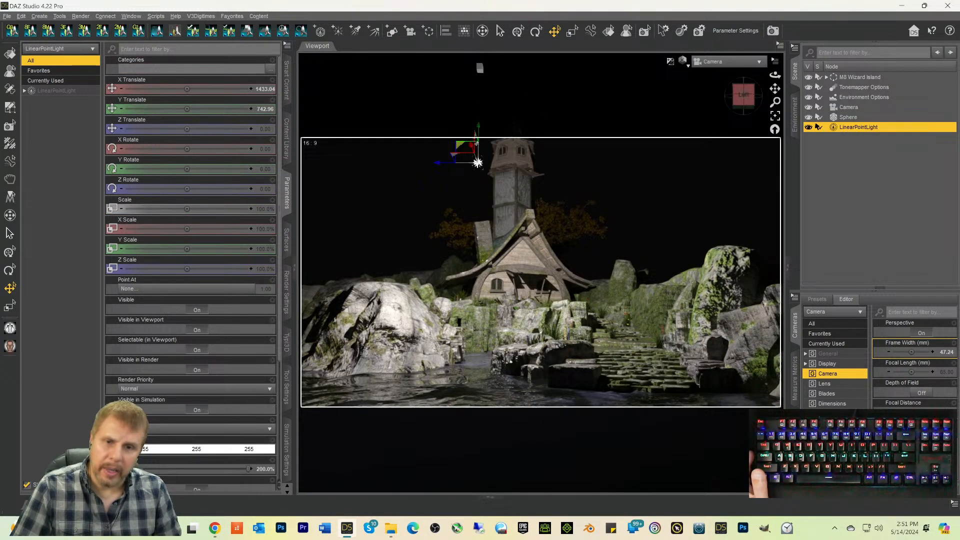
{"action": "left_click_drag", "start_coordinate": [479, 127], "coordinate": [487, 1]}
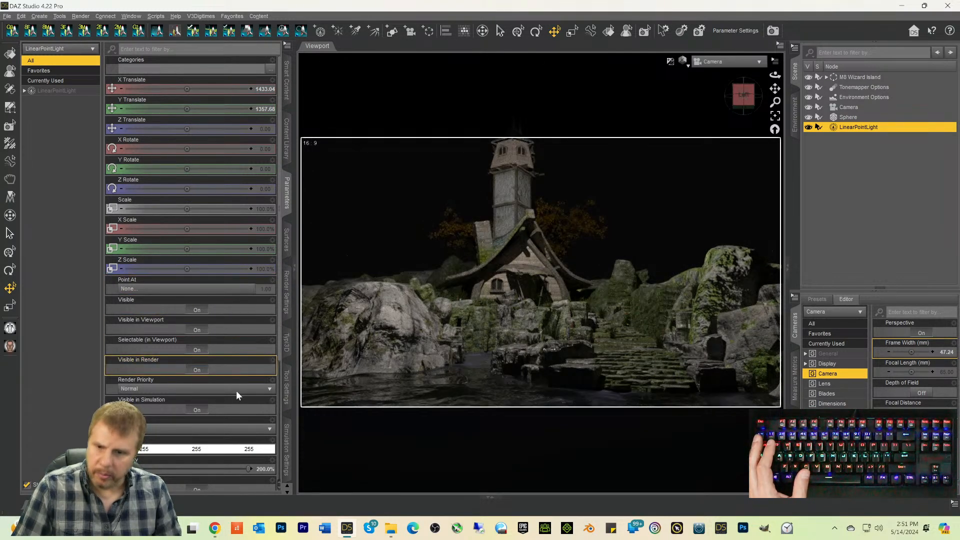
{"action": "scroll", "coordinate": [258, 394], "scroll_direction": "down", "scroll_amount": 3}
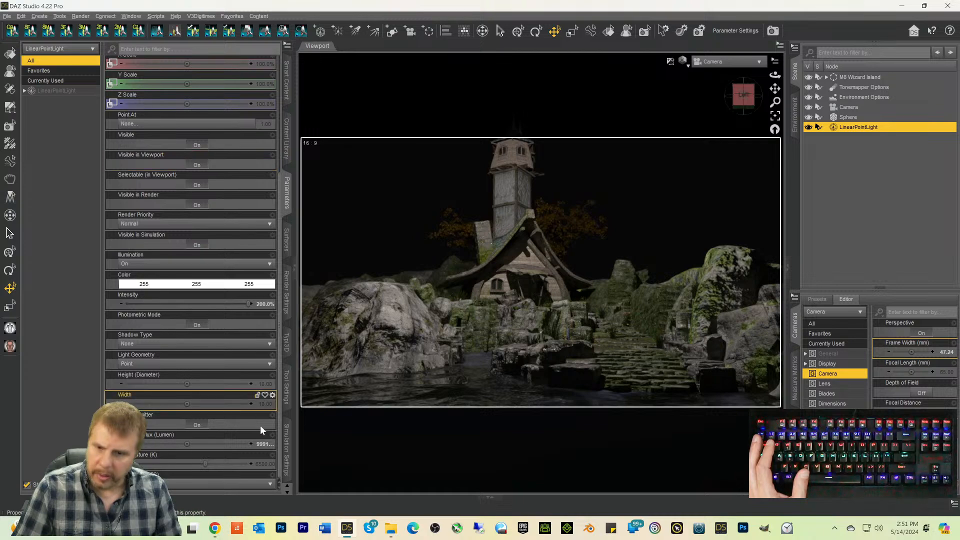
{"action": "left_click", "coordinate": [210, 444]}
{"action": "type", "text": "999"}
{"action": "key", "text": "Return"}
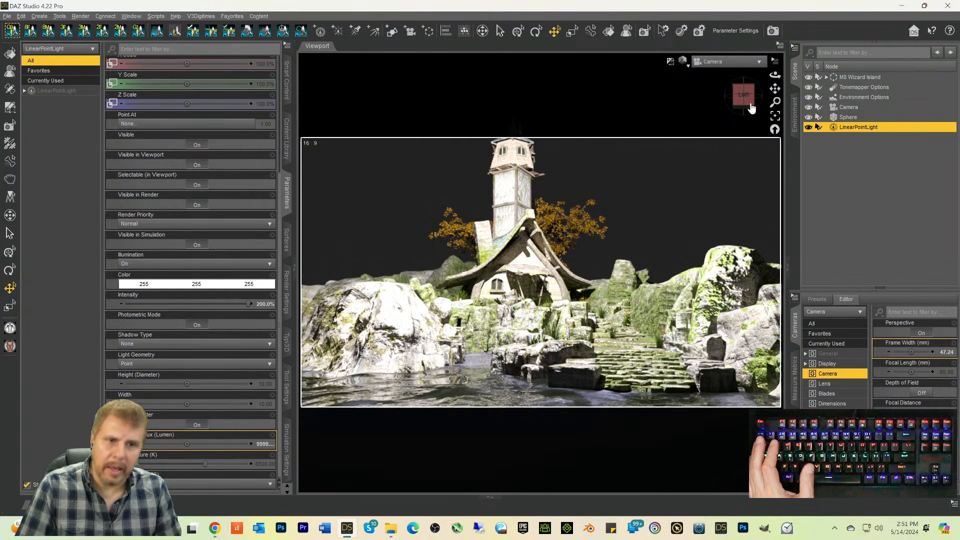
Step: Render the lit scene, check the Wizard House folder for output, and return to the render window
{"action": "left_click", "coordinate": [772, 30]}
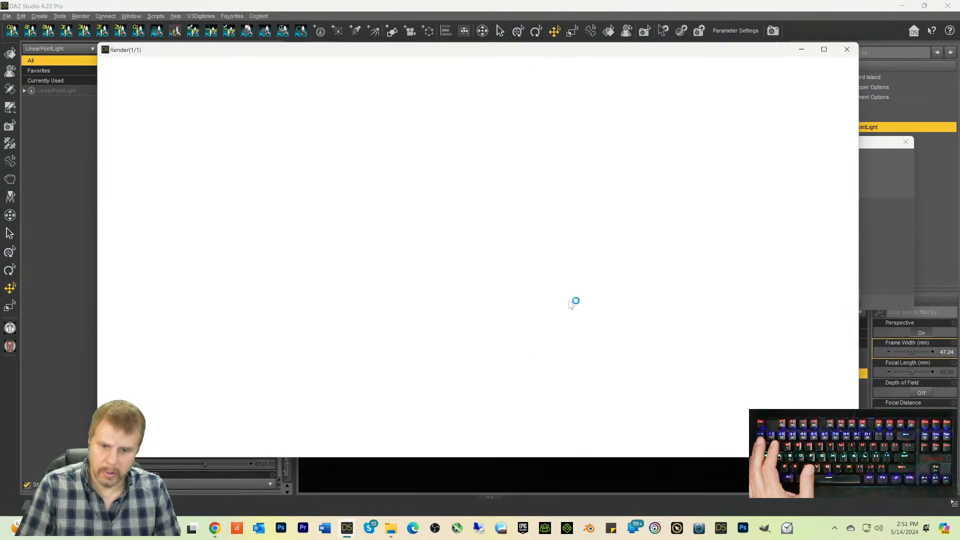
{"action": "left_click", "coordinate": [390, 532]}
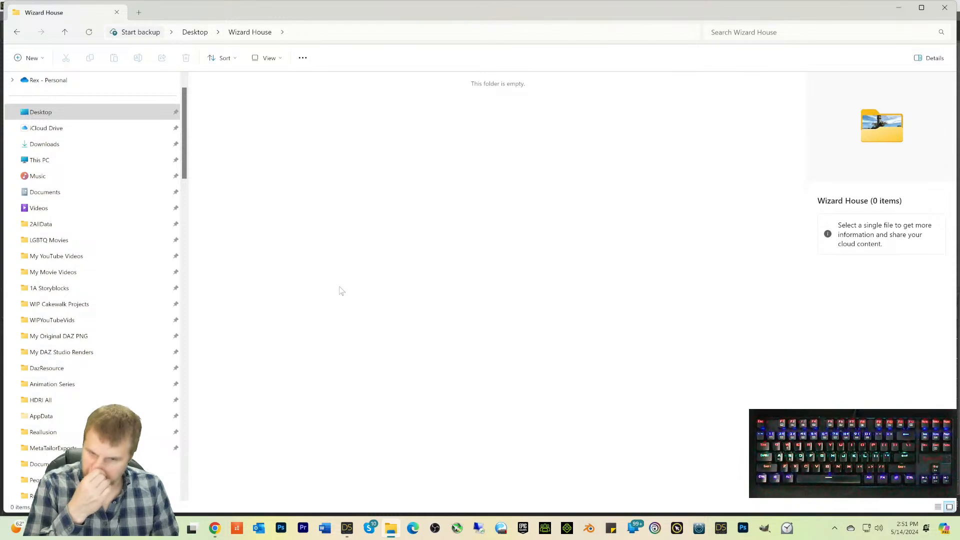
{"action": "mouse_move", "coordinate": [350, 531]}
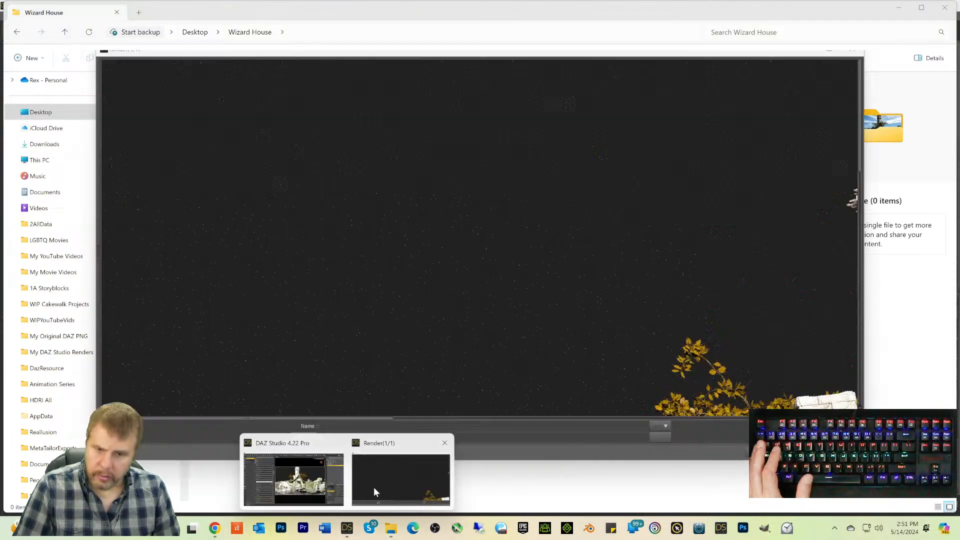
{"action": "left_click", "coordinate": [373, 487]}
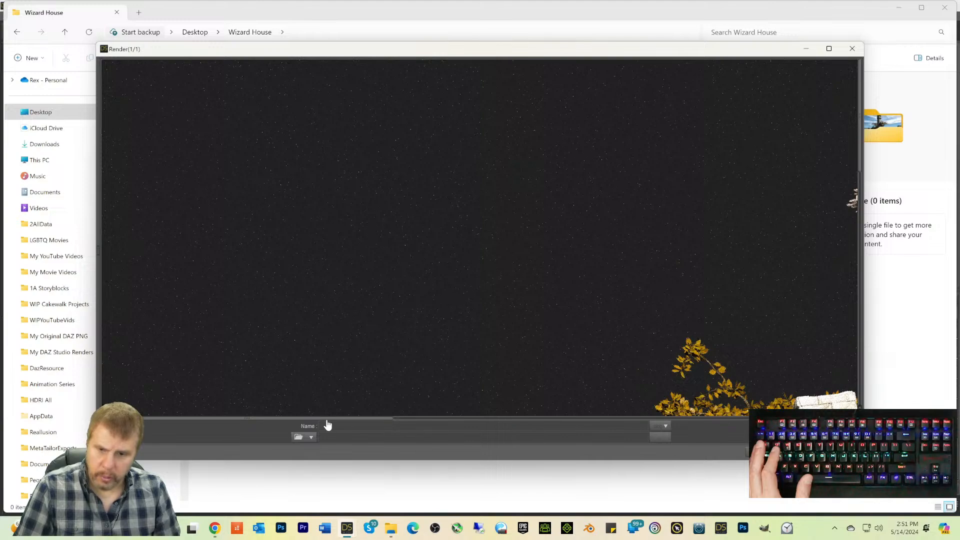
Step: Examine the tower, roof edges and orange tree against the dark background in the render
{"action": "left_click_drag", "start_coordinate": [335, 420], "coordinate": [541, 420]}
{"action": "scroll", "coordinate": [639, 210], "scroll_direction": "down", "scroll_amount": 5}
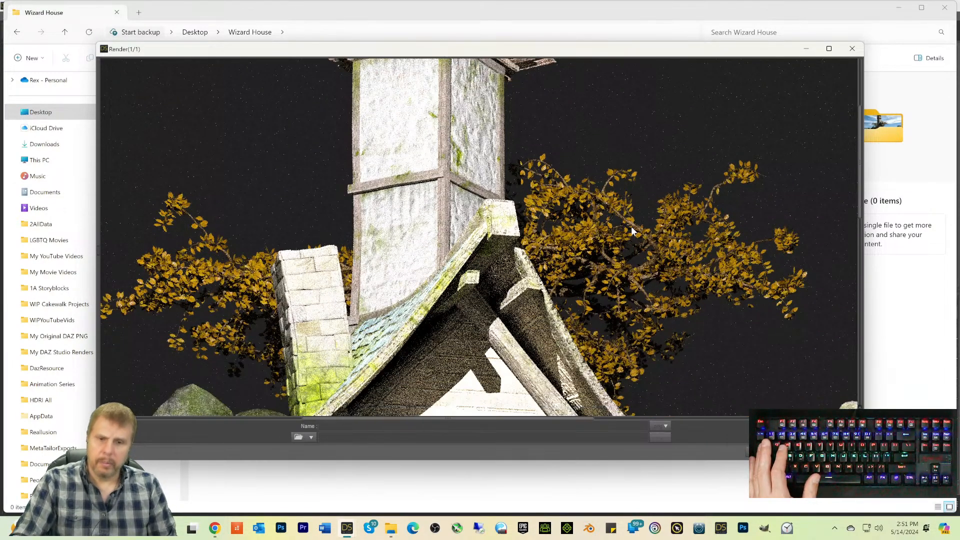
{"action": "scroll", "coordinate": [636, 205], "scroll_direction": "down", "scroll_amount": 3}
{"action": "scroll", "coordinate": [634, 206], "scroll_direction": "up", "scroll_amount": 5}
{"action": "scroll", "coordinate": [634, 202], "scroll_direction": "up", "scroll_amount": 4}
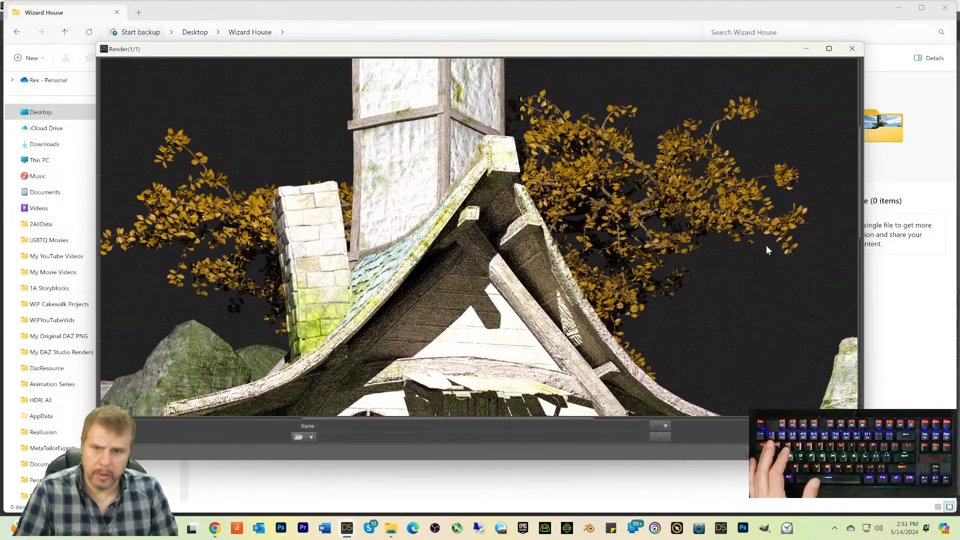
{"action": "scroll", "coordinate": [728, 215], "scroll_direction": "up", "scroll_amount": 2}
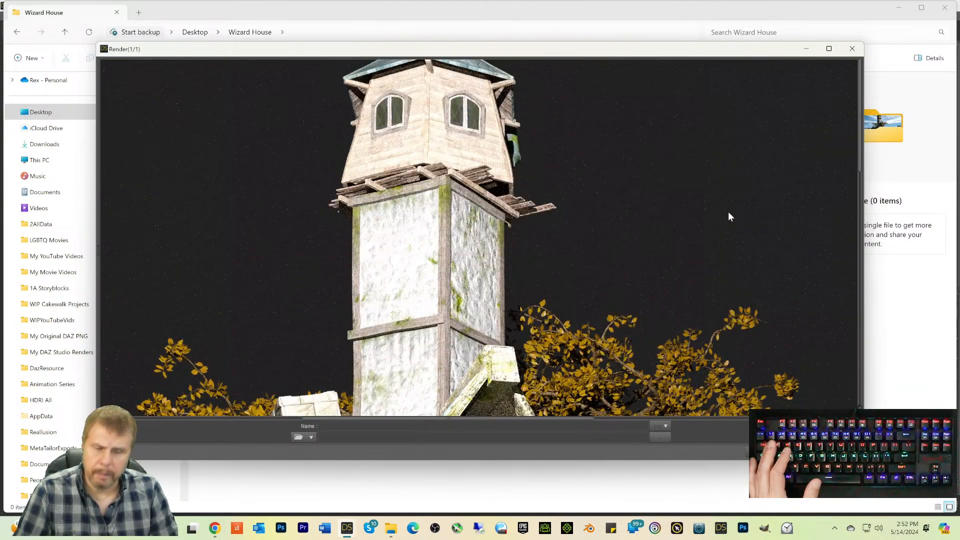
{"action": "scroll", "coordinate": [727, 216], "scroll_direction": "down", "scroll_amount": 4}
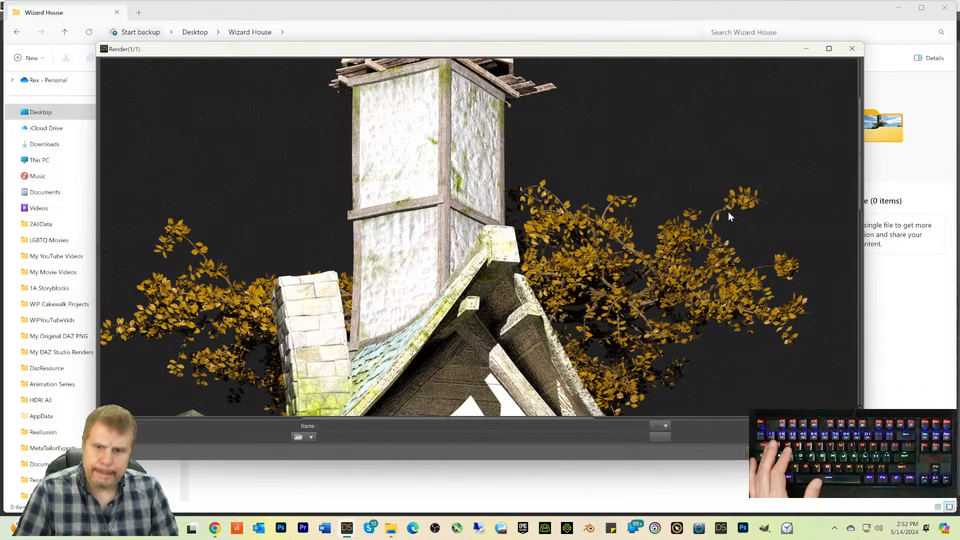
Step: Examine the wizard house render from the tower and trees down to the doorway and foreground rocks
{"action": "scroll", "coordinate": [728, 211], "scroll_direction": "down", "scroll_amount": 5}
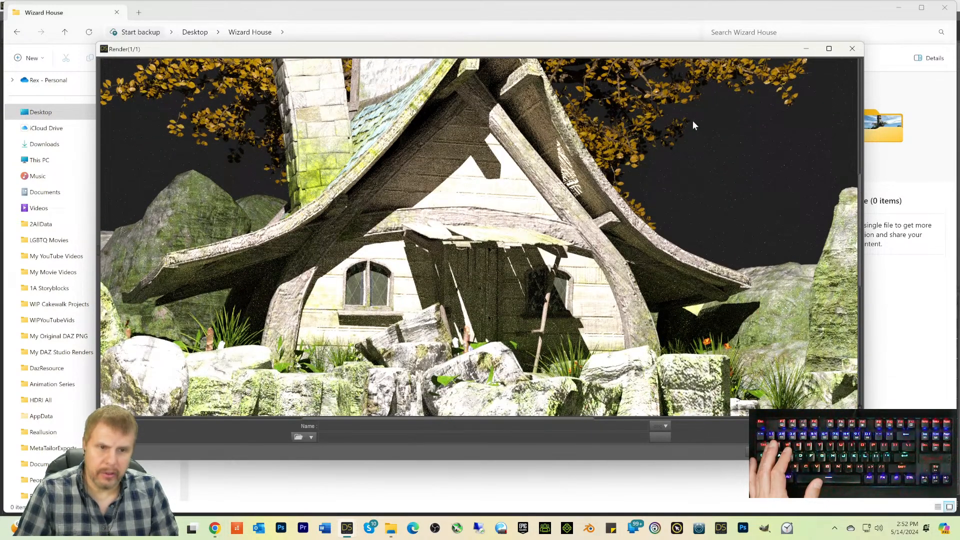
{"action": "scroll", "coordinate": [665, 187], "scroll_direction": "up", "scroll_amount": 5}
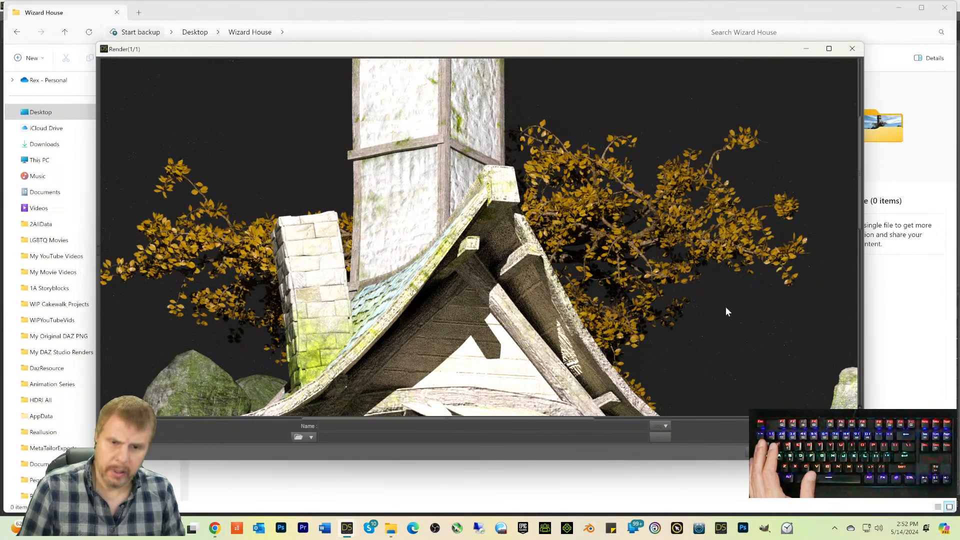
{"action": "scroll", "coordinate": [601, 200], "scroll_direction": "up", "scroll_amount": 3}
{"action": "scroll", "coordinate": [606, 221], "scroll_direction": "down", "scroll_amount": 4}
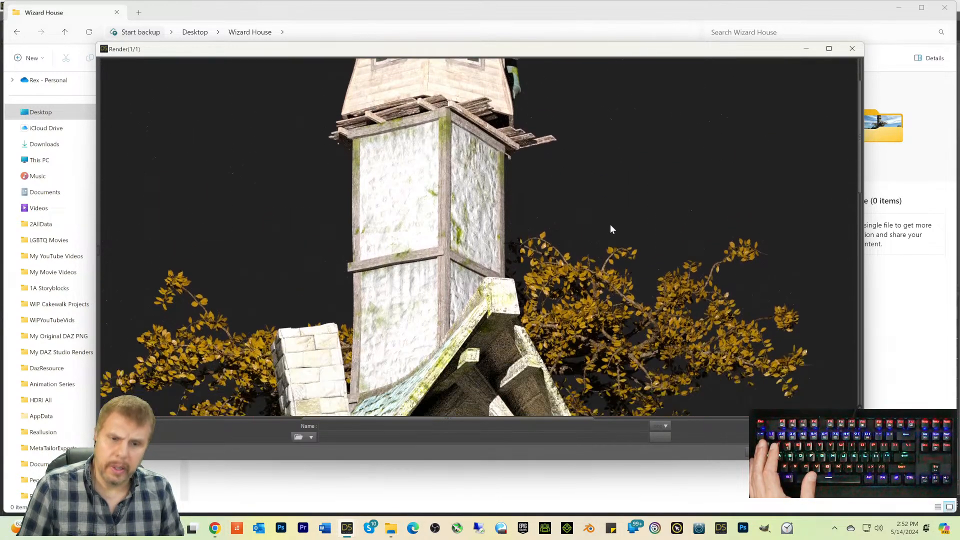
{"action": "scroll", "coordinate": [617, 233], "scroll_direction": "down", "scroll_amount": 10}
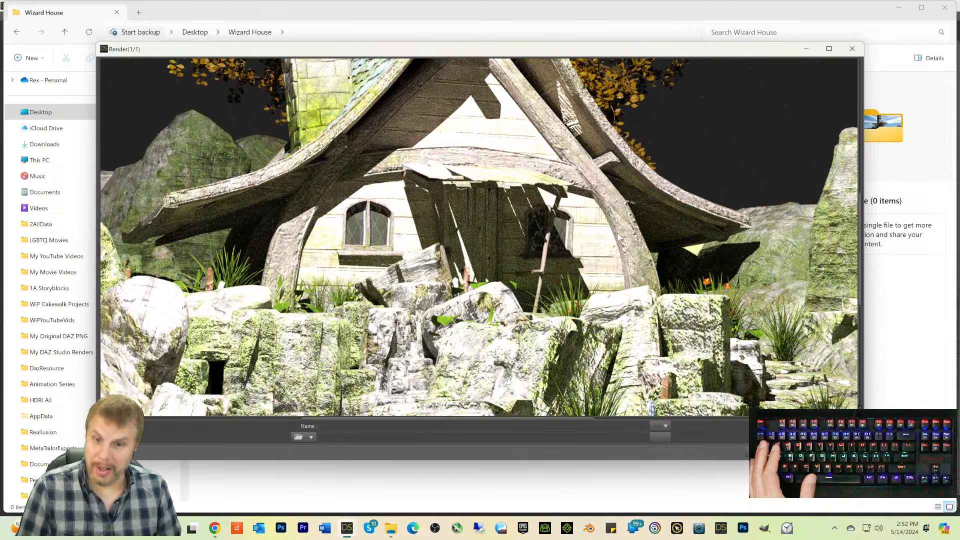
{"action": "scroll", "coordinate": [481, 237], "scroll_direction": "down", "scroll_amount": 1}
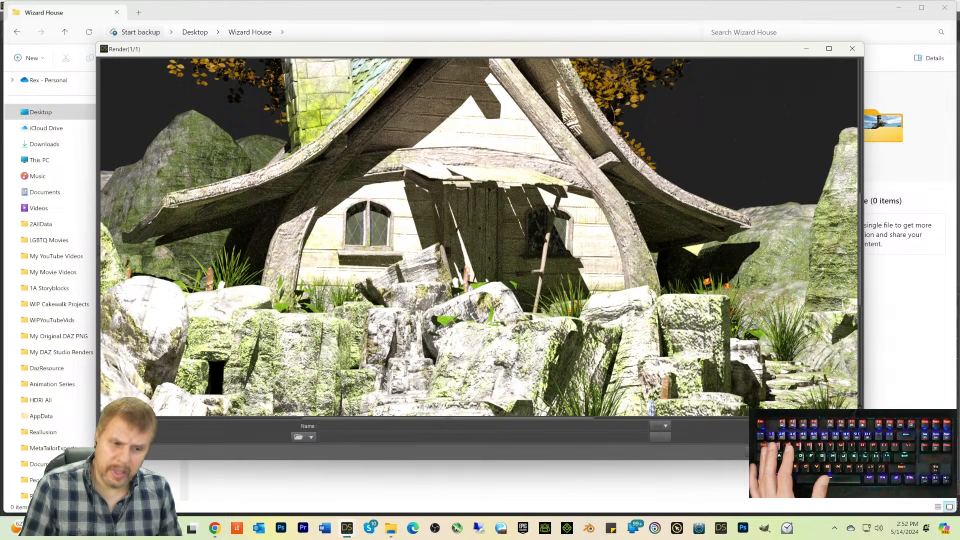
Step: Stop the render and save it as the PNG "Wizard House with Reshade" in the Desktop's Wizard House folder
{"action": "key", "text": "Escape"}
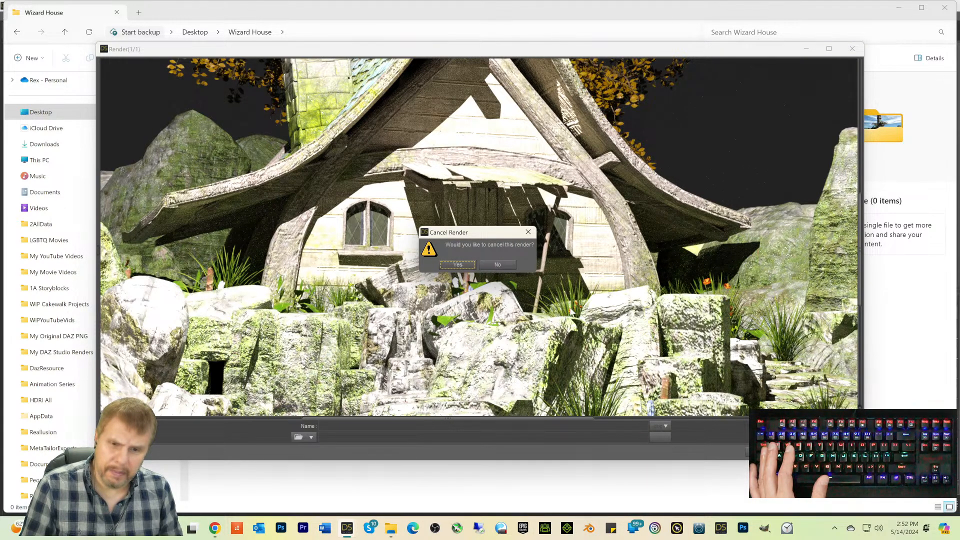
{"action": "left_click", "coordinate": [481, 266]}
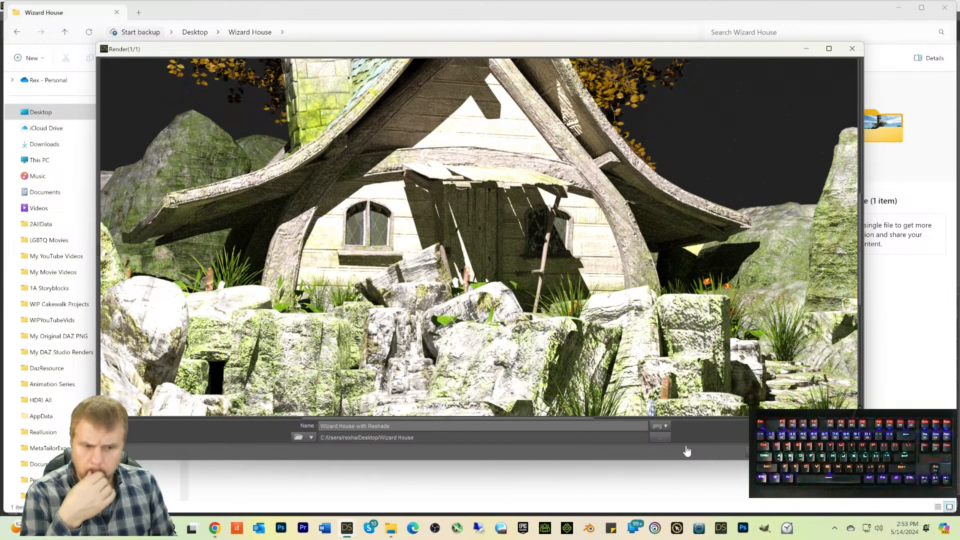
{"action": "key", "text": "Return"}
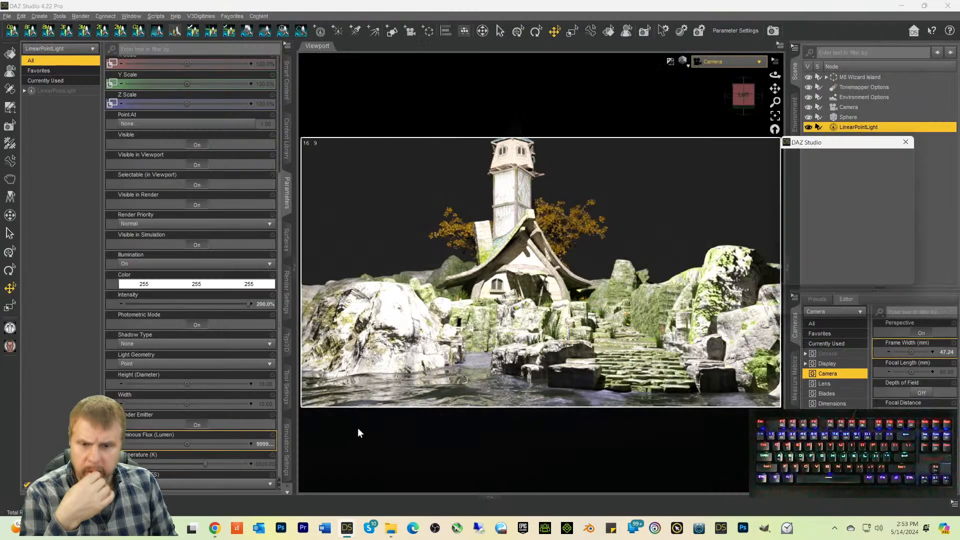
Step: In File Explorer, find the Canvas2-Depth EXR in the Wizard House with Reshade_canvases folder and open it in Adobe Photoshop 2024
{"action": "left_click", "coordinate": [393, 533]}
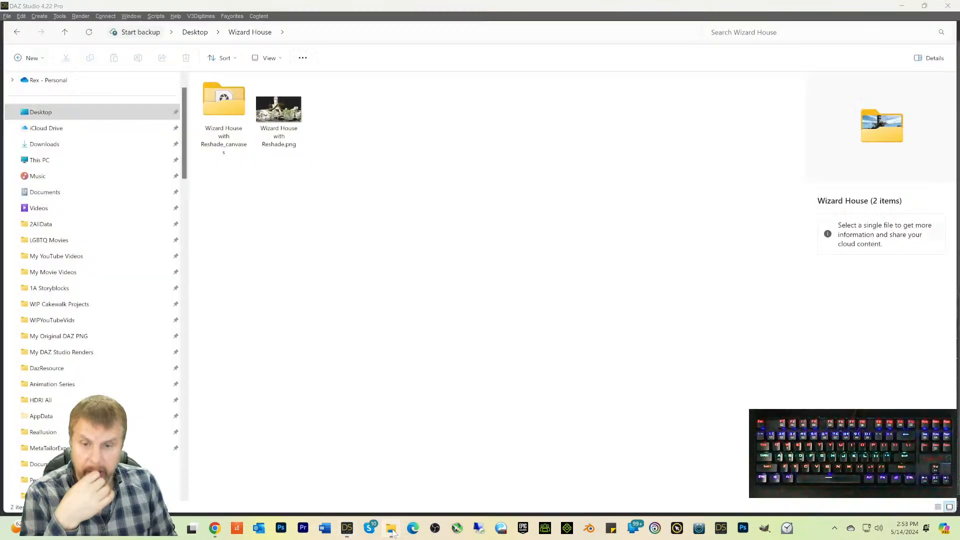
{"action": "double_click", "coordinate": [223, 107]}
{"action": "left_click", "coordinate": [266, 111]}
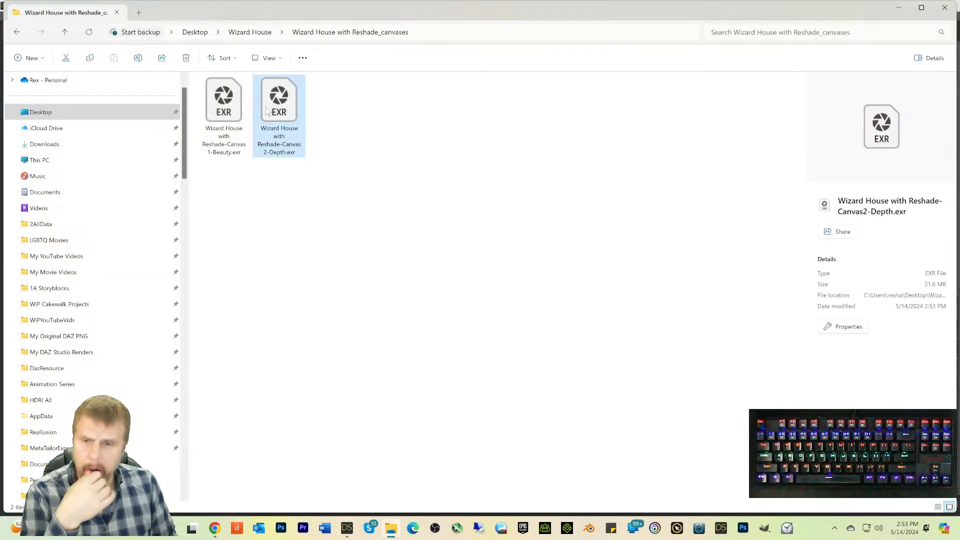
{"action": "right_click", "coordinate": [266, 111]}
{"action": "mouse_move", "coordinate": [306, 158]}
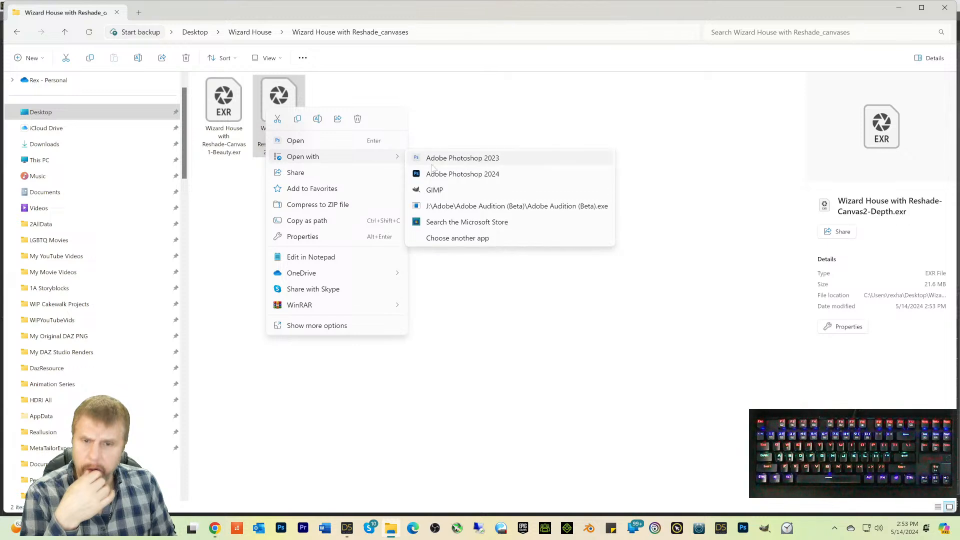
{"action": "left_click", "coordinate": [462, 174]}
Step: Open Wizard House with Reshade.png in Photoshop 2024 too, and load the depth EXR with its alpha data as transparency
{"action": "left_click", "coordinate": [242, 32]}
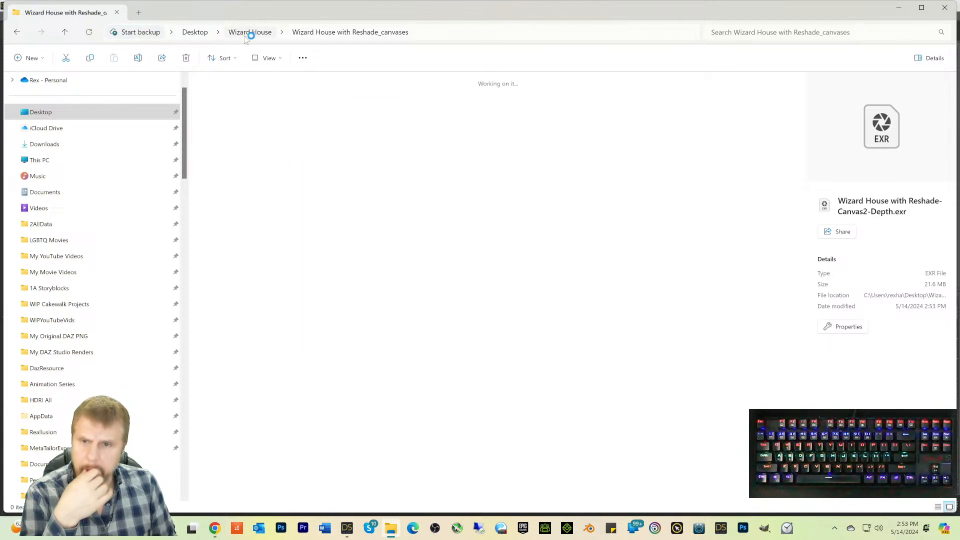
{"action": "left_click", "coordinate": [278, 113]}
{"action": "right_click", "coordinate": [282, 119]}
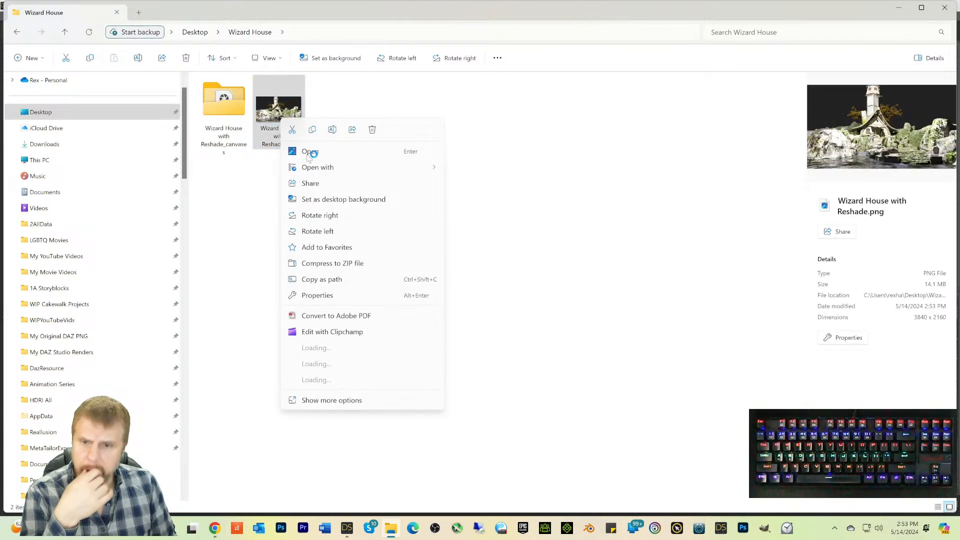
{"action": "mouse_move", "coordinate": [310, 167]}
{"action": "left_click", "coordinate": [487, 184]}
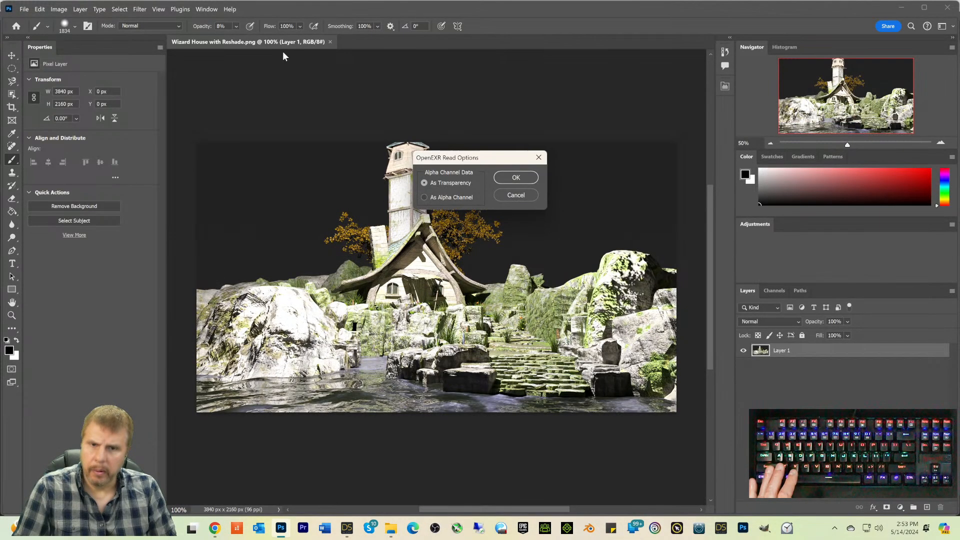
{"action": "left_click", "coordinate": [509, 178]}
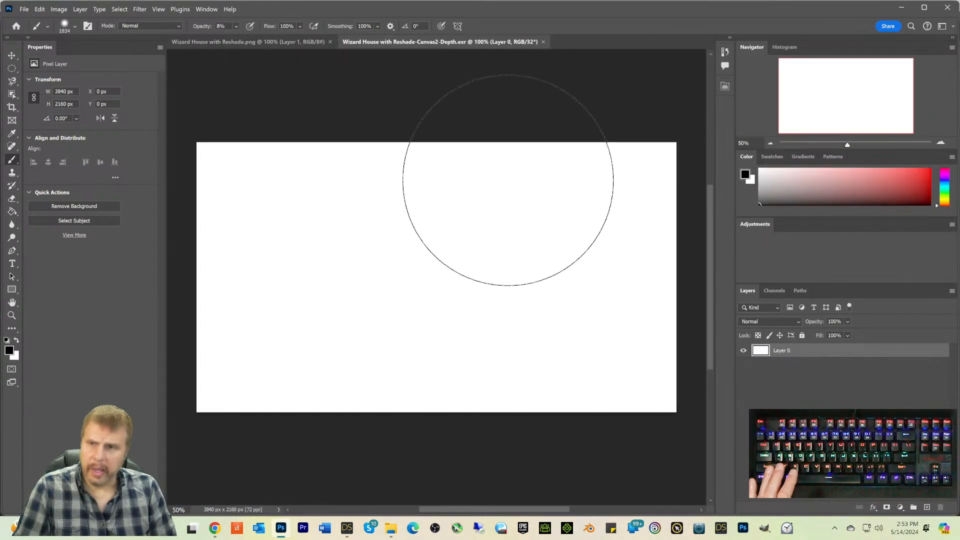
Step: Apply an Exposure adjustment of -13 to the depth canvas
{"action": "left_click", "coordinate": [68, 10]}
{"action": "mouse_move", "coordinate": [75, 33]}
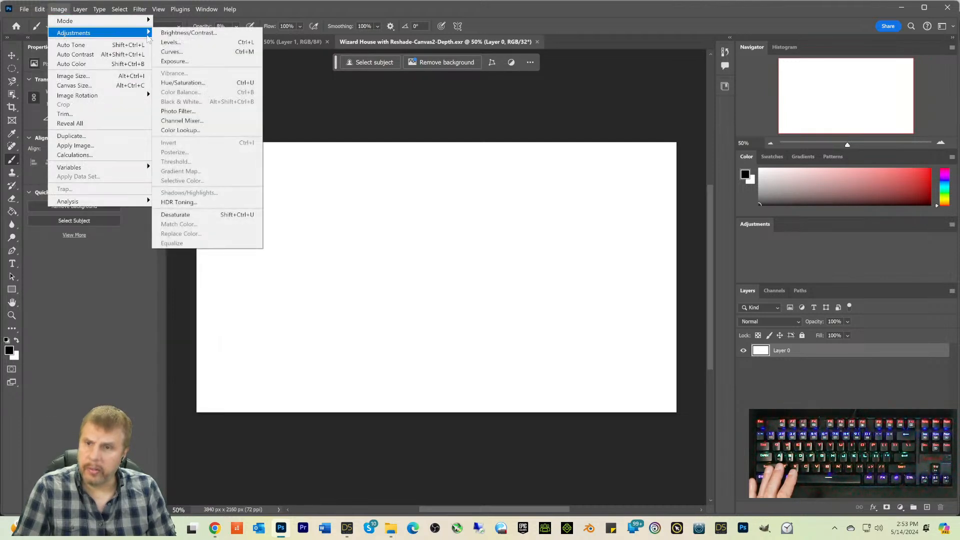
{"action": "left_click", "coordinate": [172, 62]}
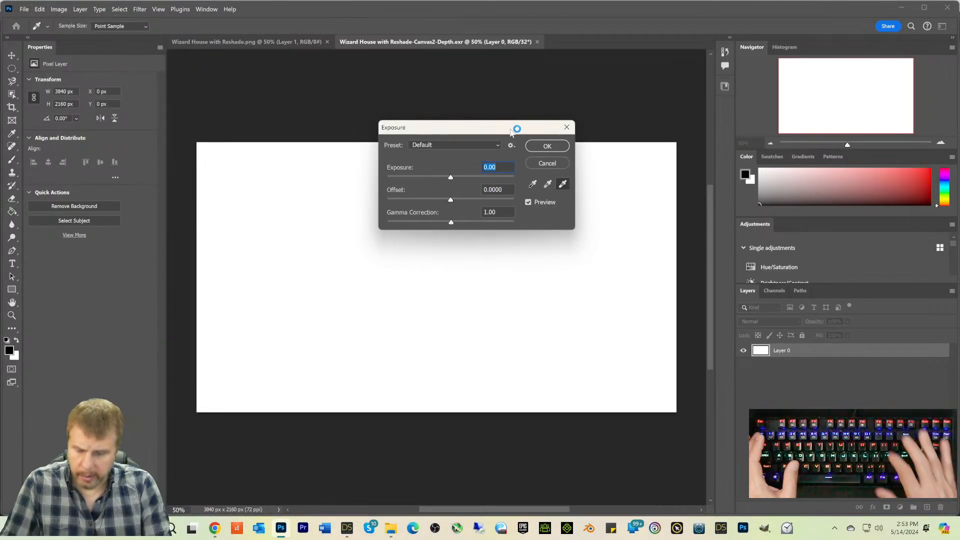
{"action": "type", "text": "-13"}
{"action": "key", "text": "Return"}
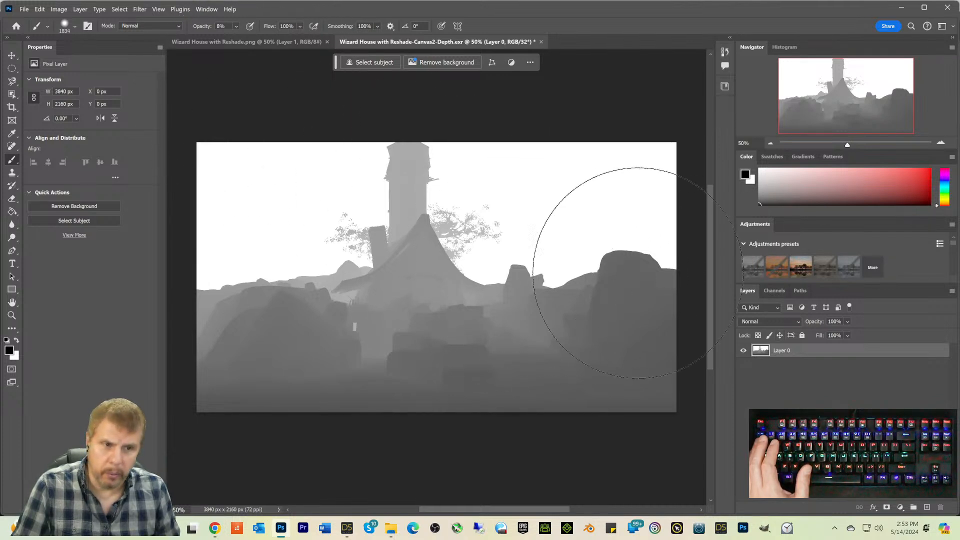
Step: Examine the depth canvas up close around the house roof, the tree leaves and the distant hills
{"action": "left_click_drag", "start_coordinate": [847, 145], "coordinate": [866, 145]}
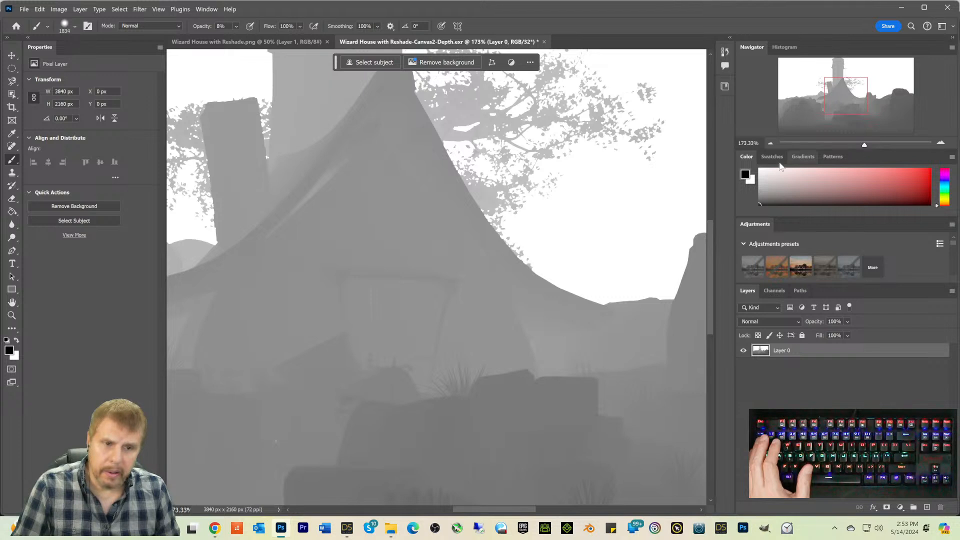
{"action": "left_click_drag", "start_coordinate": [711, 235], "coordinate": [700, 190]}
{"action": "left_click_drag", "start_coordinate": [496, 510], "coordinate": [419, 515]}
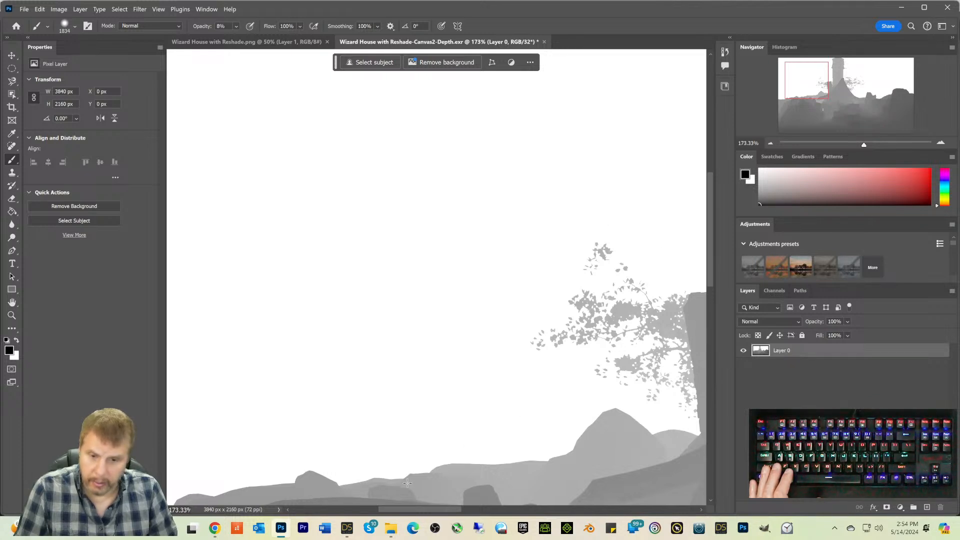
{"action": "left_click_drag", "start_coordinate": [393, 510], "coordinate": [481, 510]}
Step: Switch back to DAZ Studio and delete the Sphere from the scene
{"action": "left_click", "coordinate": [898, 9]}
{"action": "left_click", "coordinate": [265, 148]}
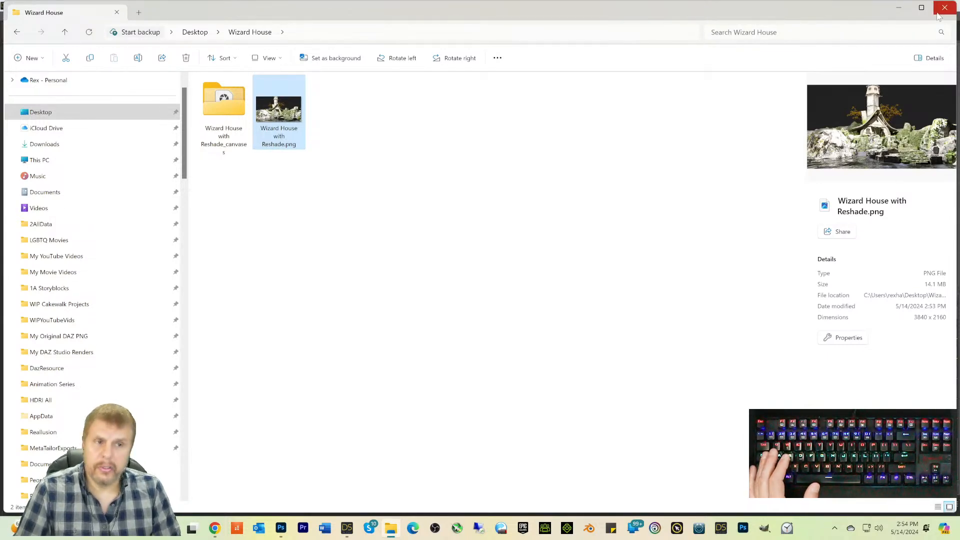
{"action": "left_click", "coordinate": [899, 9]}
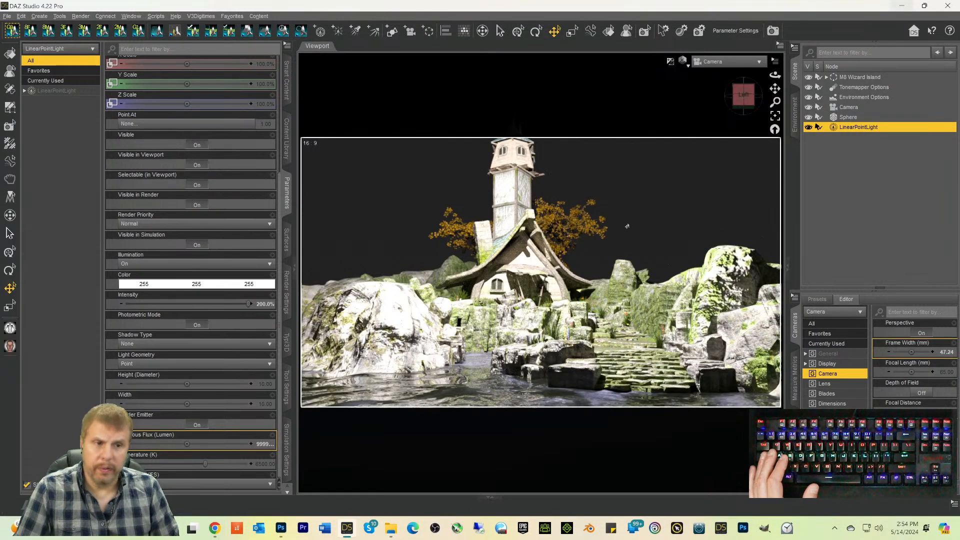
{"action": "left_click", "coordinate": [845, 117]}
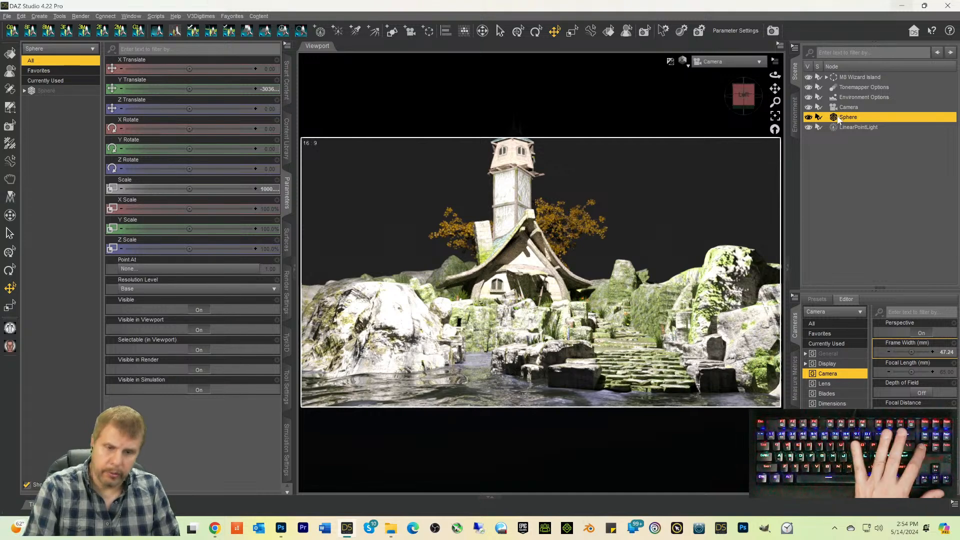
{"action": "key", "text": "Delete"}
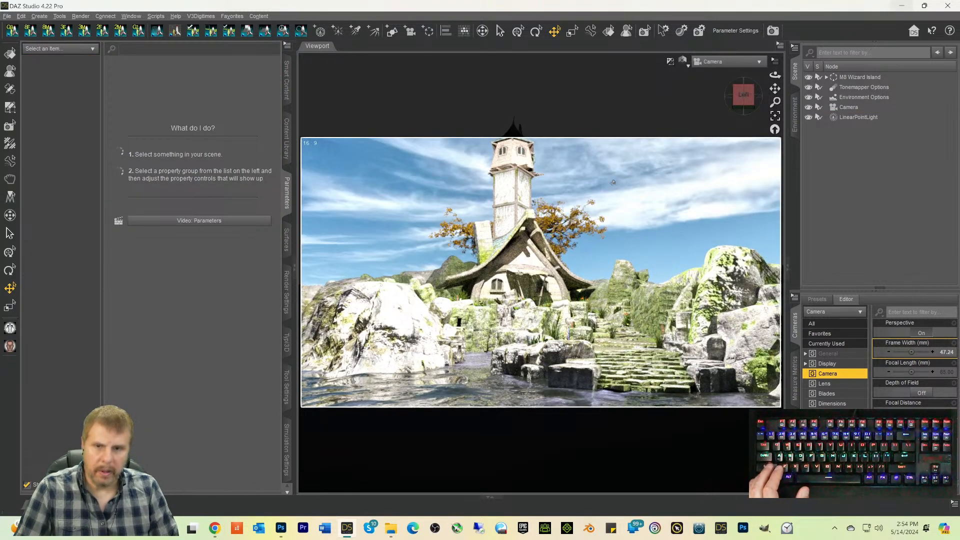
Step: Create a plane primitive at World Center, Y Positive, with a size of 1 m and 10 divisions
{"action": "left_click", "coordinate": [392, 31]}
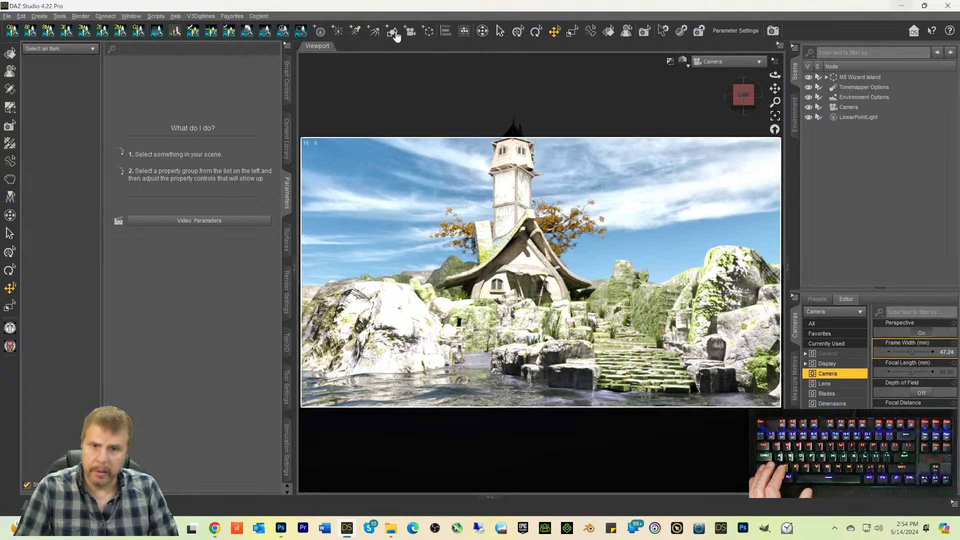
{"action": "left_click", "coordinate": [476, 225]}
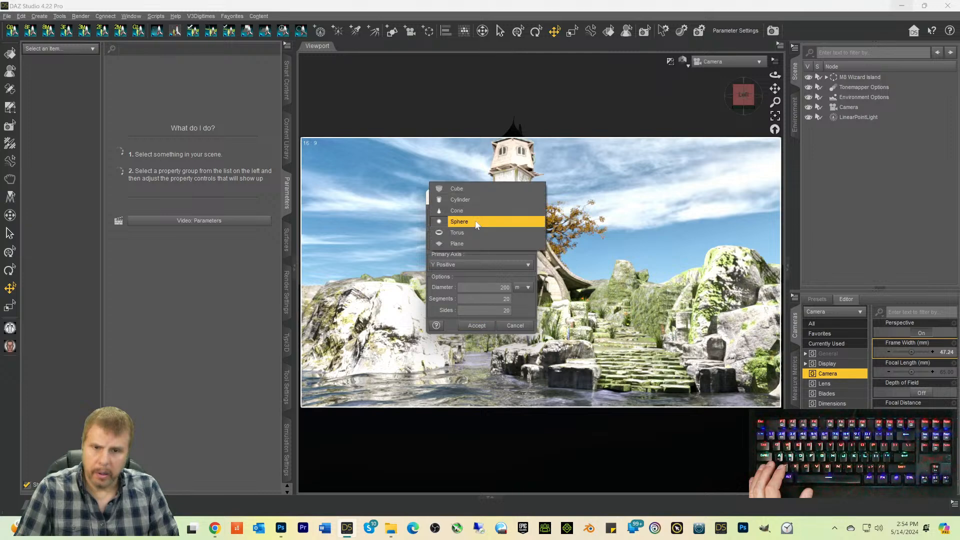
{"action": "left_click", "coordinate": [447, 242]}
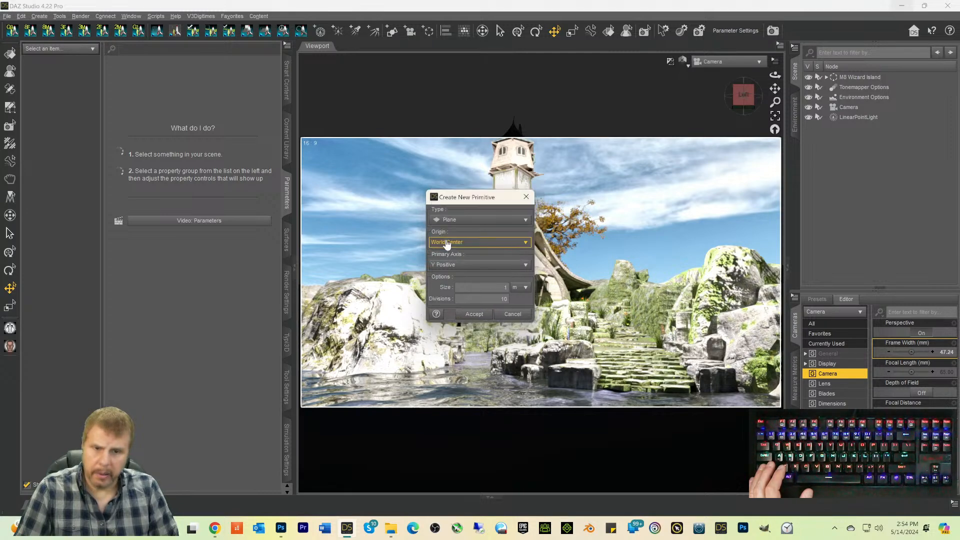
{"action": "left_click", "coordinate": [474, 314]}
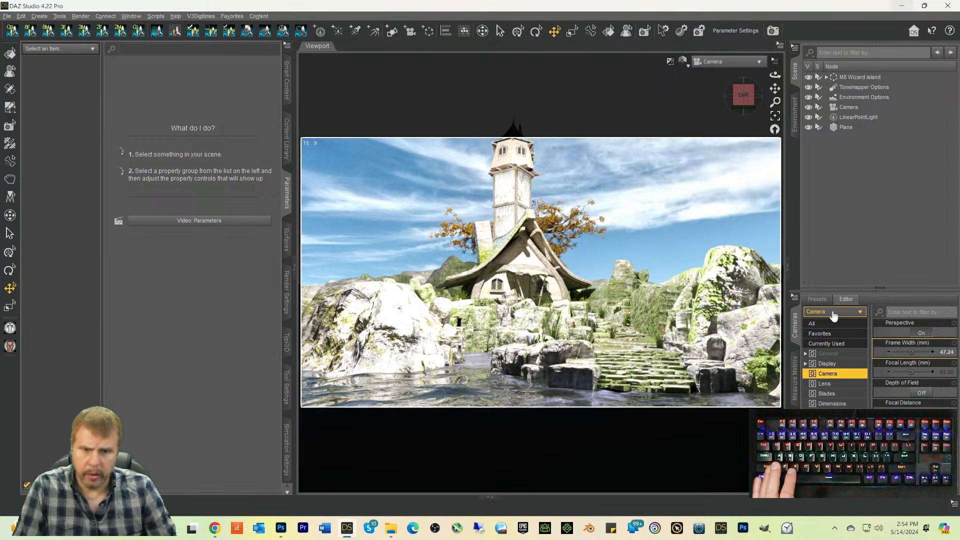
Step: Switch the viewport from the rendered preview to a textured view and set the new plane's Z Rotate to 90
{"action": "key", "text": "ctrl+9"}
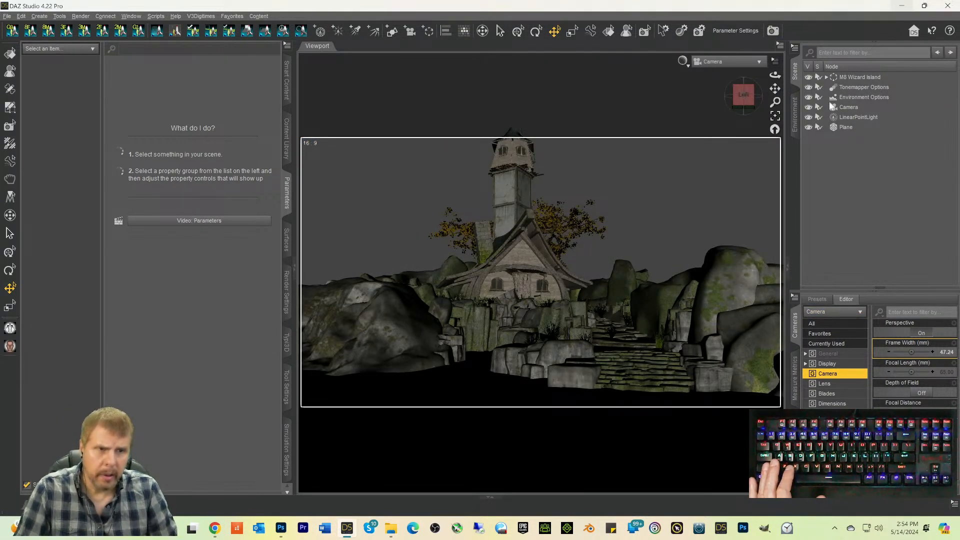
{"action": "left_click", "coordinate": [839, 127]}
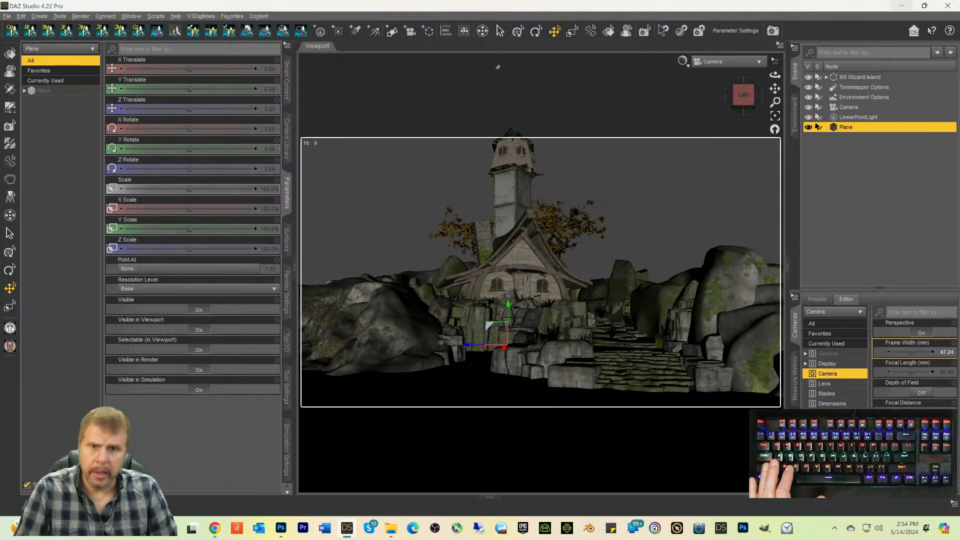
{"action": "left_click", "coordinate": [536, 31]}
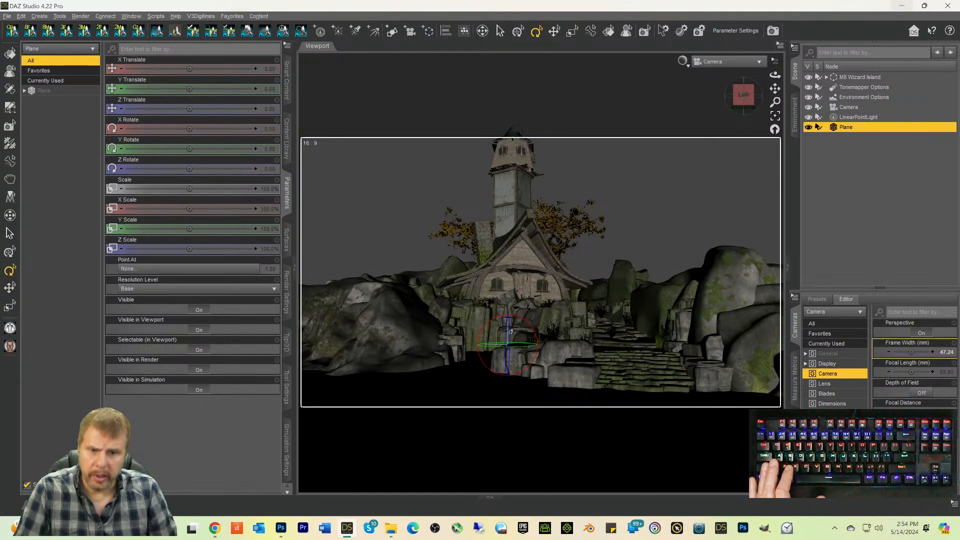
{"action": "left_click_drag", "start_coordinate": [509, 331], "coordinate": [506, 360]}
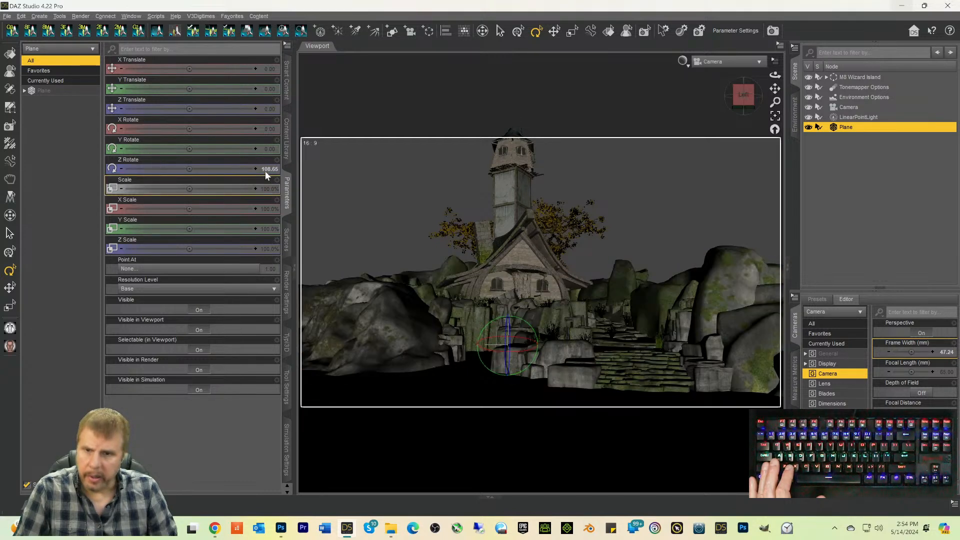
{"action": "left_click", "coordinate": [265, 169]}
{"action": "type", "text": "90"}
{"action": "key", "text": "Return"}
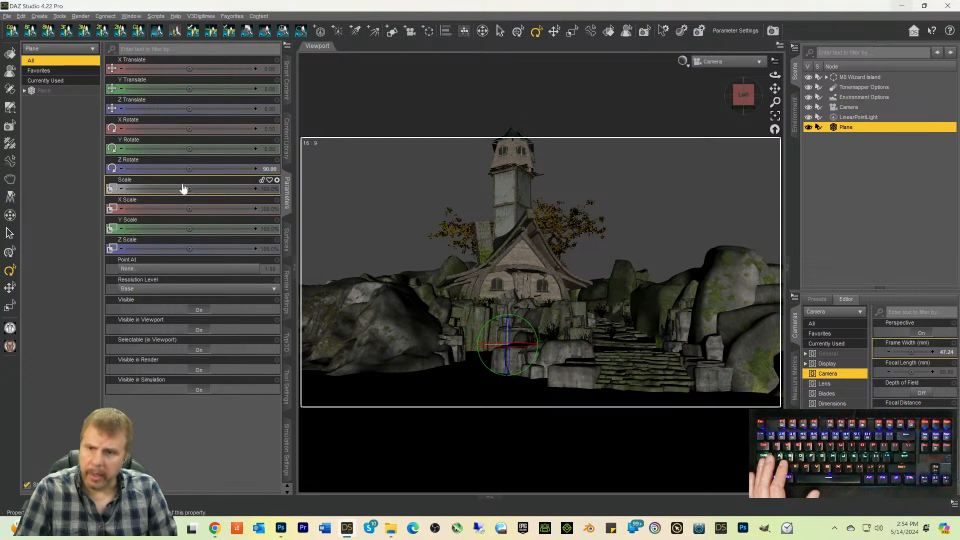
Step: Enlarge the plane to a Scale of about 3514% and move it to Z Translate -125.50 and X Translate about -6034
{"action": "left_click_drag", "start_coordinate": [220, 188], "coordinate": [243, 188]}
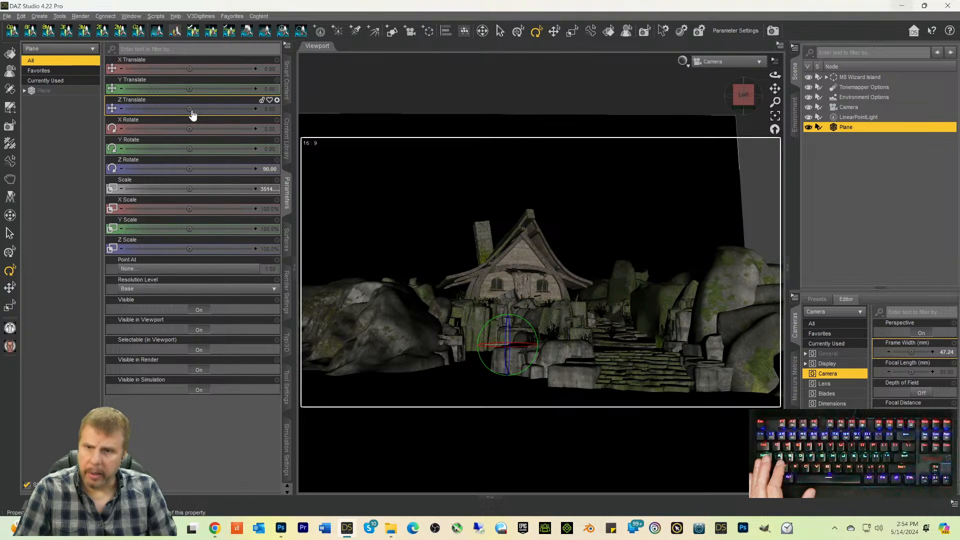
{"action": "left_click_drag", "start_coordinate": [189, 109], "coordinate": [158, 108]}
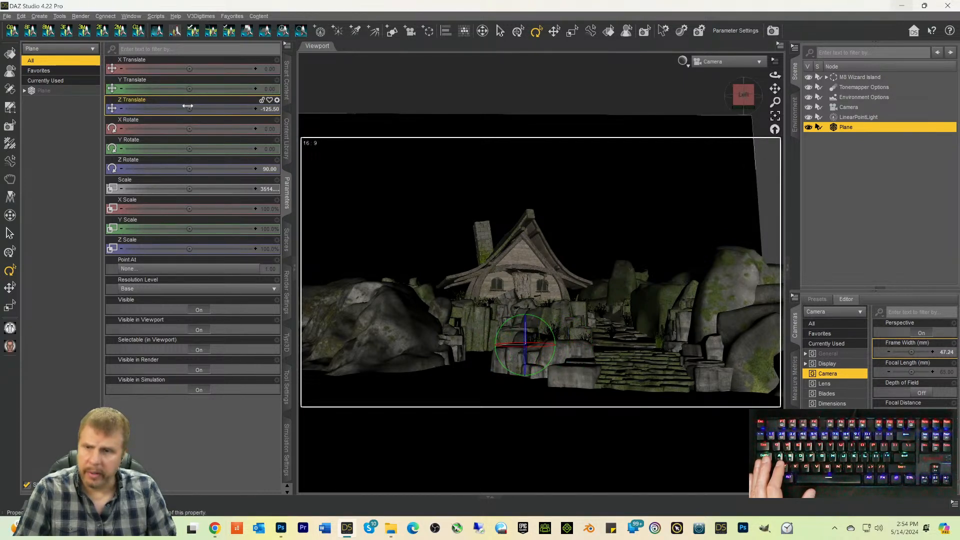
{"action": "left_click_drag", "start_coordinate": [189, 68], "coordinate": [133, 68]}
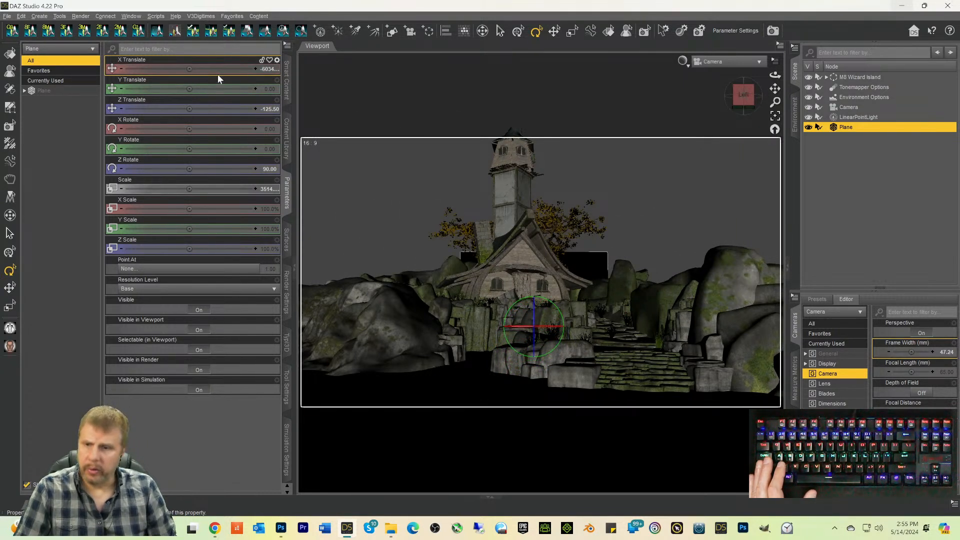
Step: Increase the plane's Scale to about 9560%, nudge X Scale to about 101%, and widen it with a Z Scale of 160.1%
{"action": "left_click_drag", "start_coordinate": [218, 189], "coordinate": [245, 188]}
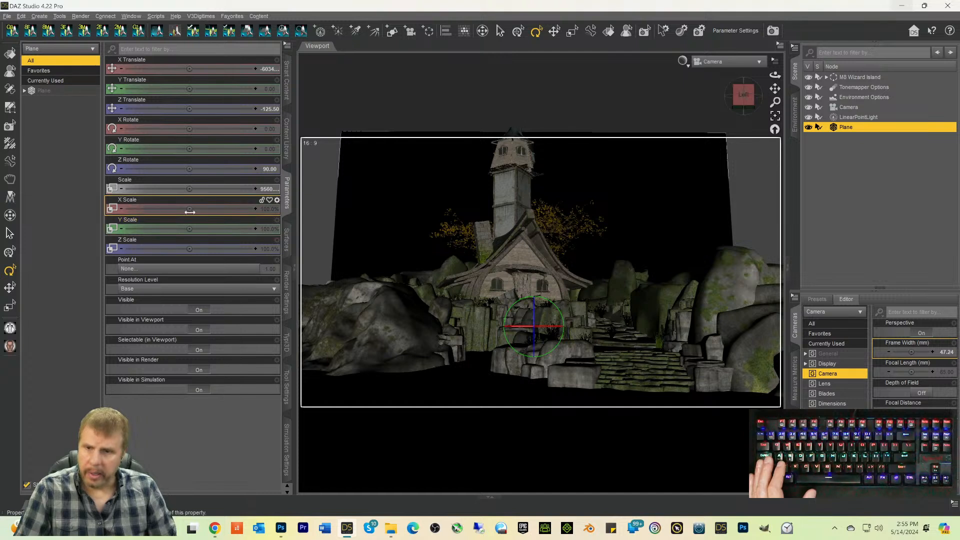
{"action": "mouse_move", "coordinate": [185, 209]}
{"action": "left_mouse_down"}
{"action": "mouse_move", "coordinate": [173, 209]}
{"action": "mouse_move", "coordinate": [188, 209]}
{"action": "left_mouse_up"}
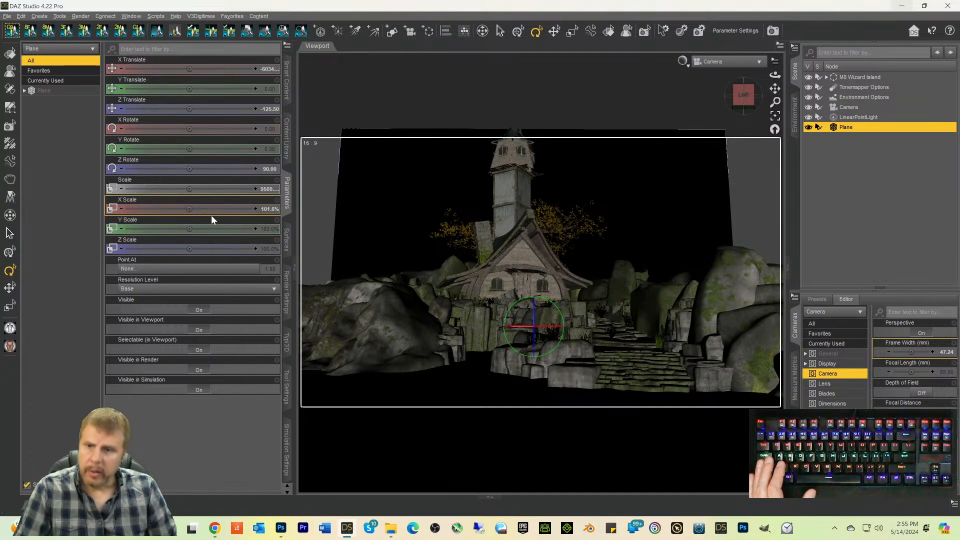
{"action": "left_click_drag", "start_coordinate": [188, 248], "coordinate": [217, 248]}
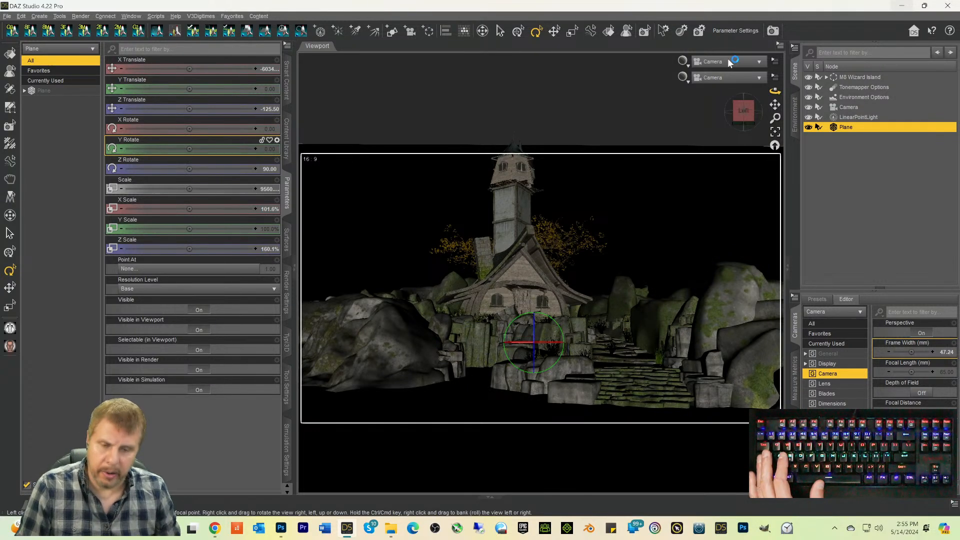
Step: Switch the viewport to the rendered preview and push the plane farther behind the house, to an X Translate of about -97956
{"action": "key", "text": "ctrl+0"}
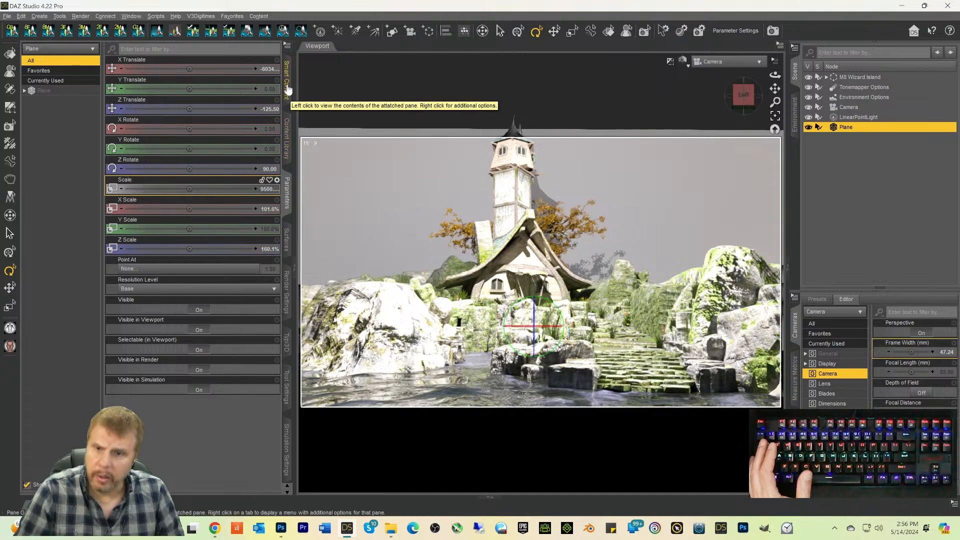
{"action": "left_click", "coordinate": [44, 90]}
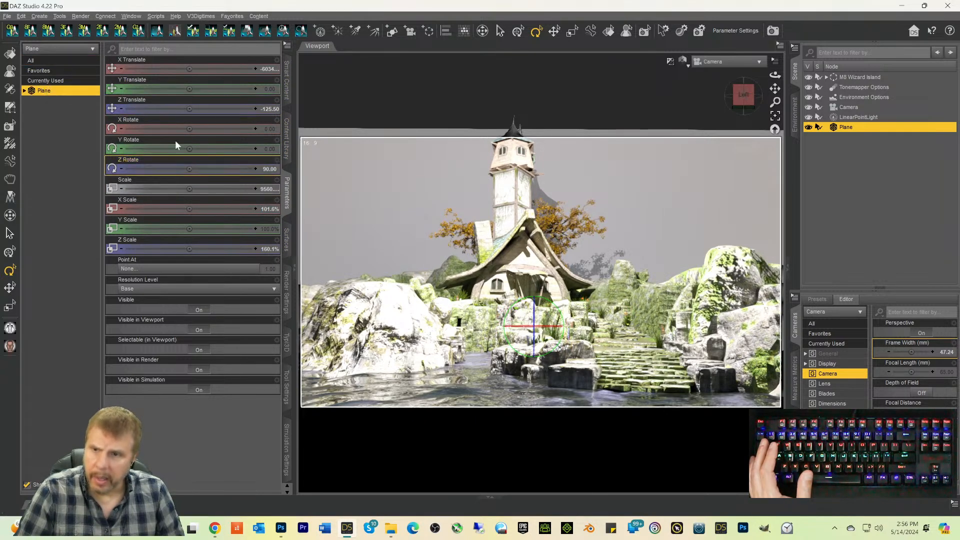
{"action": "left_click_drag", "start_coordinate": [186, 68], "coordinate": [142, 68]}
{"action": "left_click", "coordinate": [267, 69]}
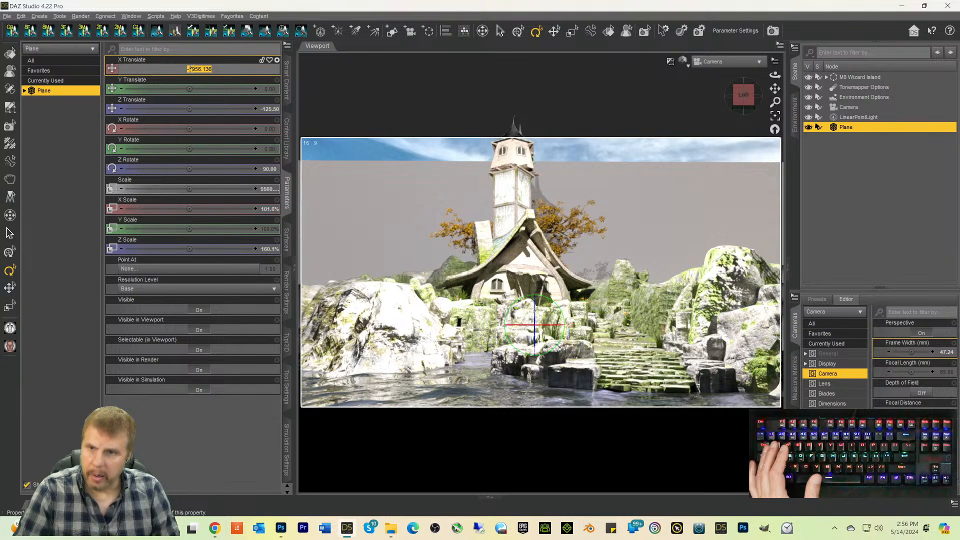
{"action": "type", "text": "9"}
{"action": "key", "text": "Return"}
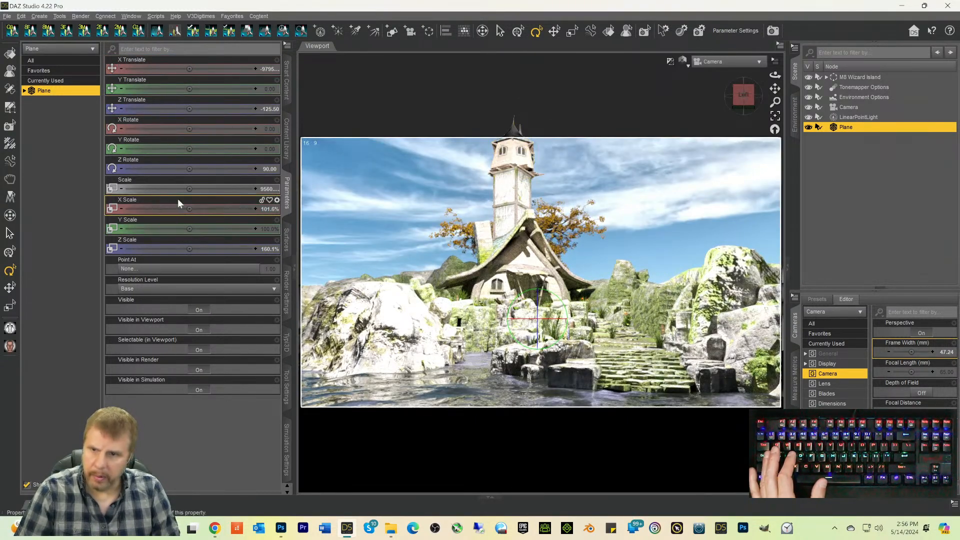
Step: Try enlarging the distant plane to a Scale of 912565.81%
{"action": "left_click_drag", "start_coordinate": [189, 189], "coordinate": [223, 189]}
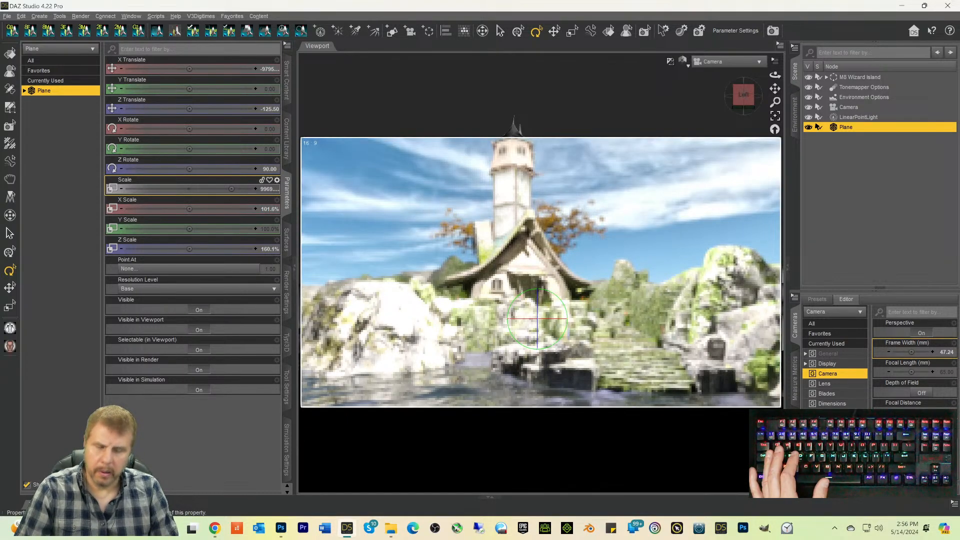
{"action": "left_click_drag", "start_coordinate": [231, 189], "coordinate": [234, 189]}
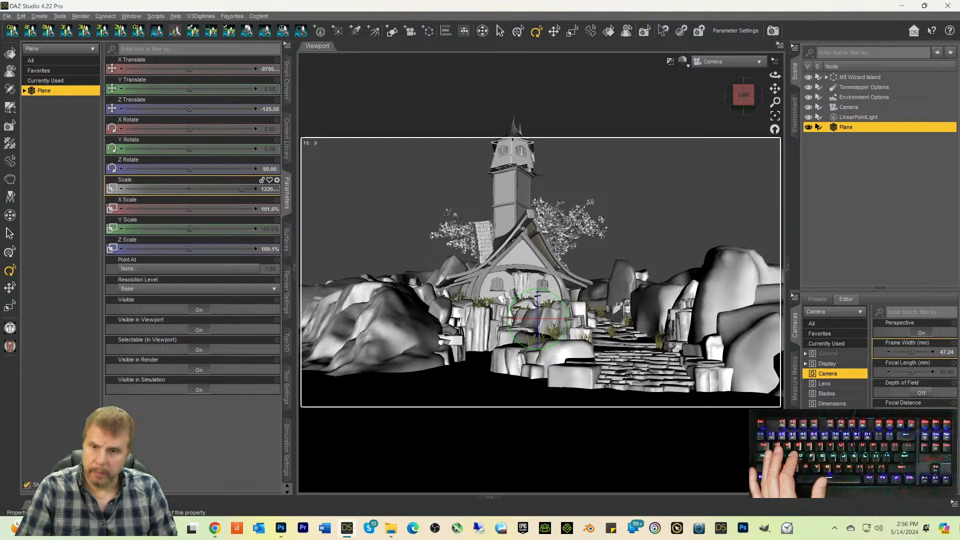
{"action": "left_click", "coordinate": [256, 190]}
{"action": "type", "text": "9125"}
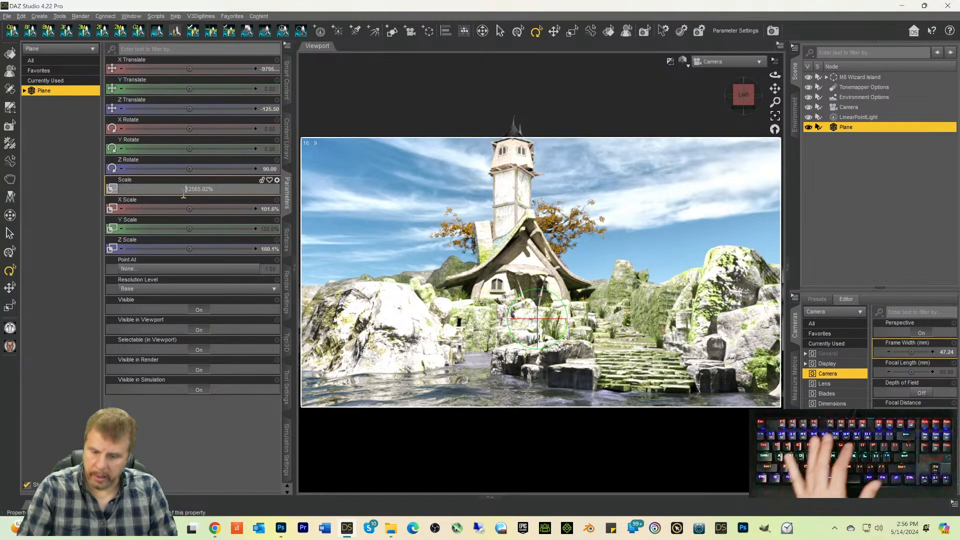
{"action": "key", "text": "Return"}
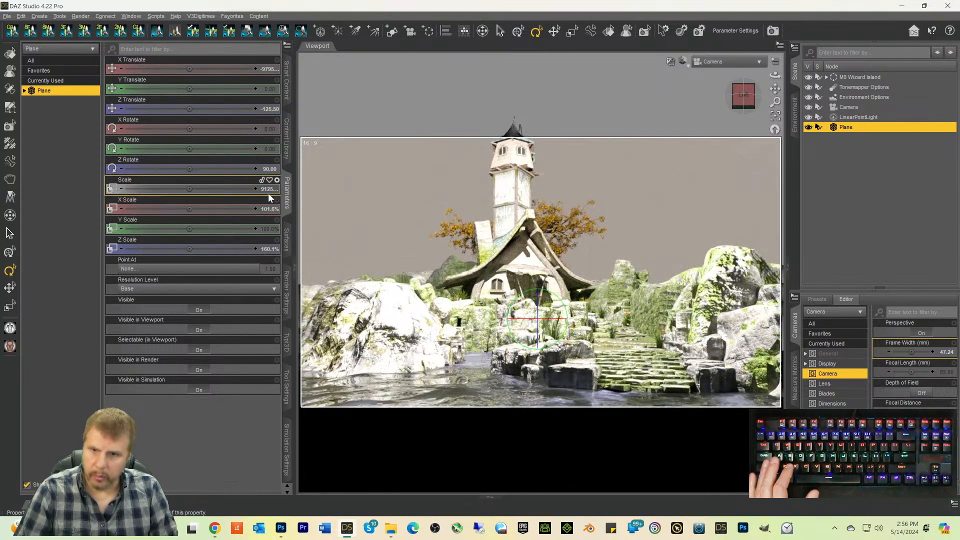
Step: Try reducing the plane's Scale to about 612565% and down to 212565.81%
{"action": "left_click", "coordinate": [268, 191]}
{"action": "left_click", "coordinate": [174, 188]}
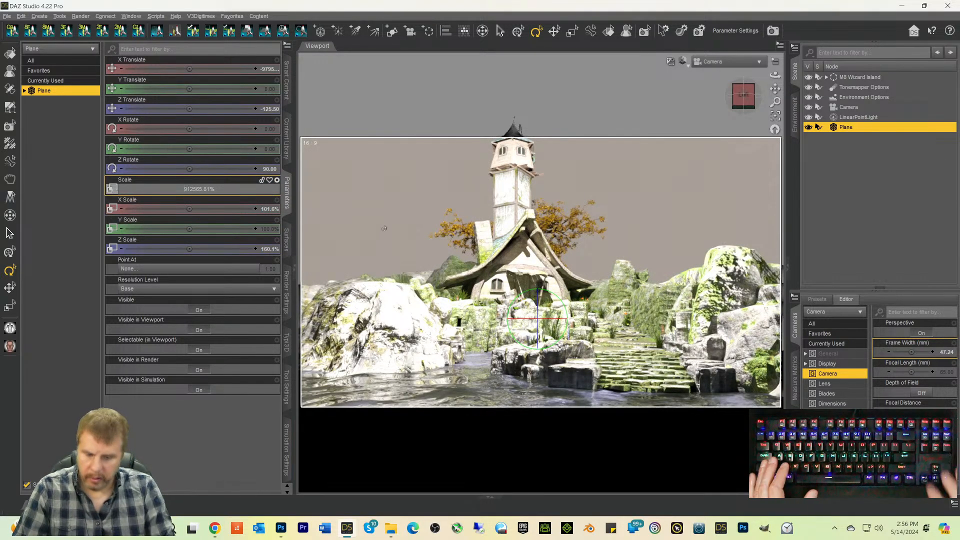
{"action": "key", "text": "Delete"}
{"action": "type", "text": "6"}
{"action": "key", "text": "Return"}
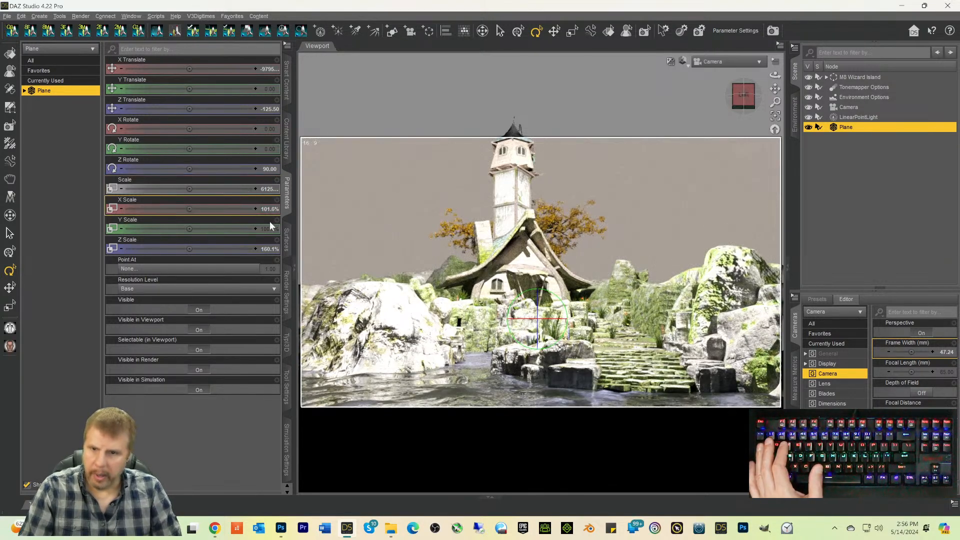
{"action": "double_click", "coordinate": [263, 188]}
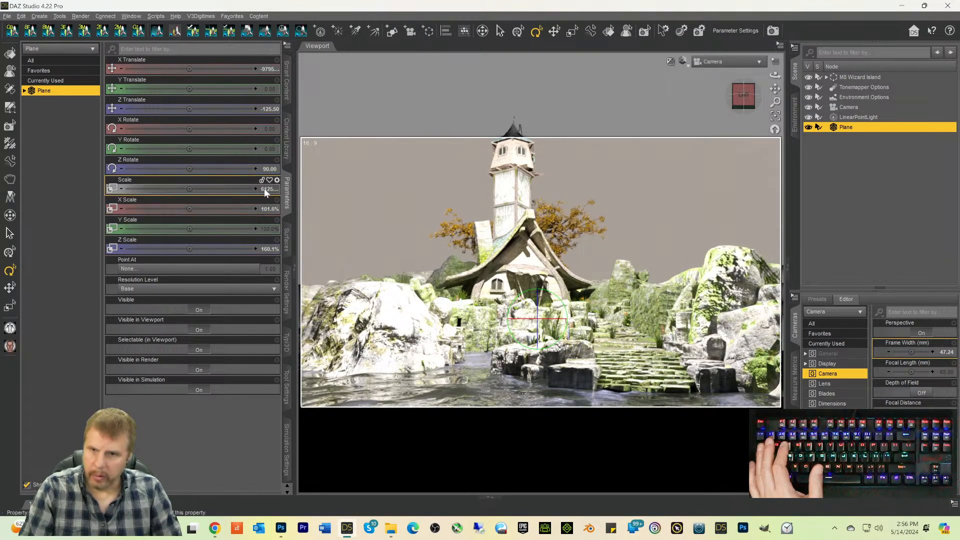
{"action": "left_click", "coordinate": [182, 189]}
{"action": "key", "text": "Delete"}
{"action": "type", "text": "2"}
{"action": "key", "text": "Return"}
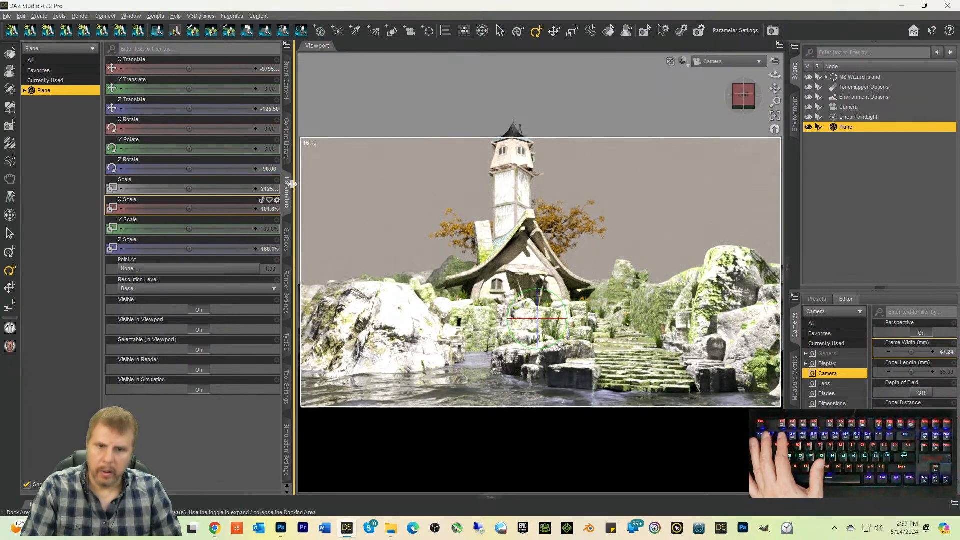
Step: Try reducing the plane's Scale further, to about 52565%
{"action": "left_click", "coordinate": [268, 188]}
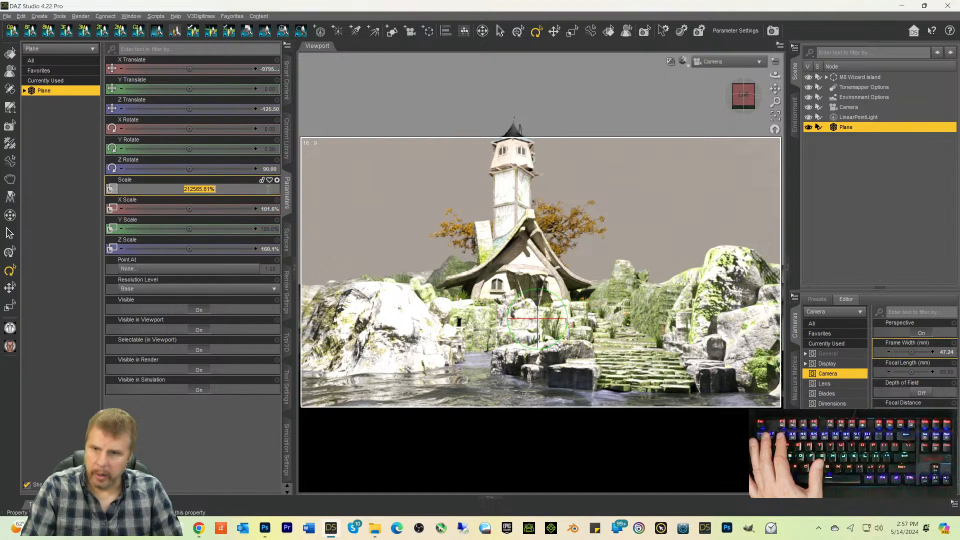
{"action": "left_click", "coordinate": [190, 190]}
{"action": "key", "text": "BackSpace"}
{"action": "key", "text": "BackSpace"}
{"action": "key", "text": "BackSpace"}
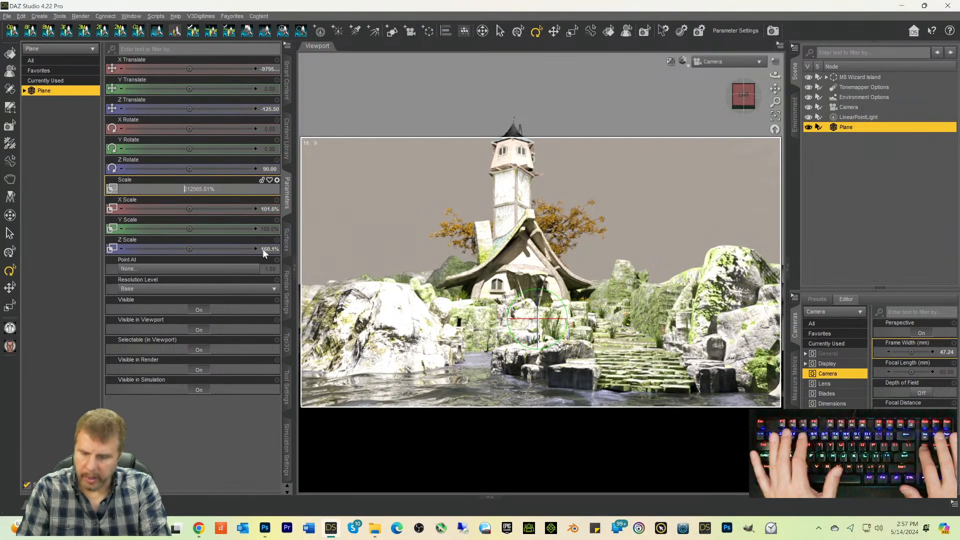
{"action": "type", "text": "52"}
{"action": "key", "text": "Return"}
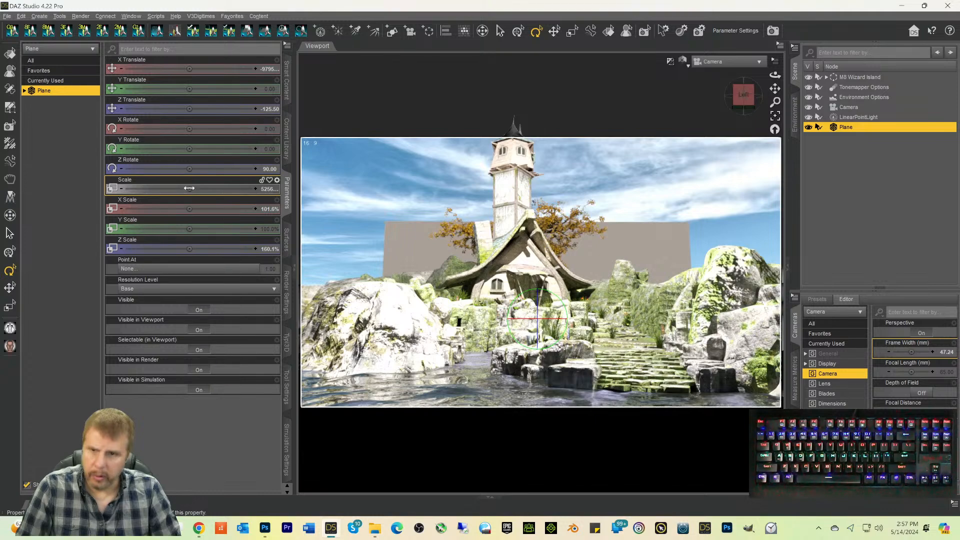
Step: Enlarge the plane's Scale in stages to about 63163% and about 83163%
{"action": "left_click_drag", "start_coordinate": [188, 188], "coordinate": [240, 188]}
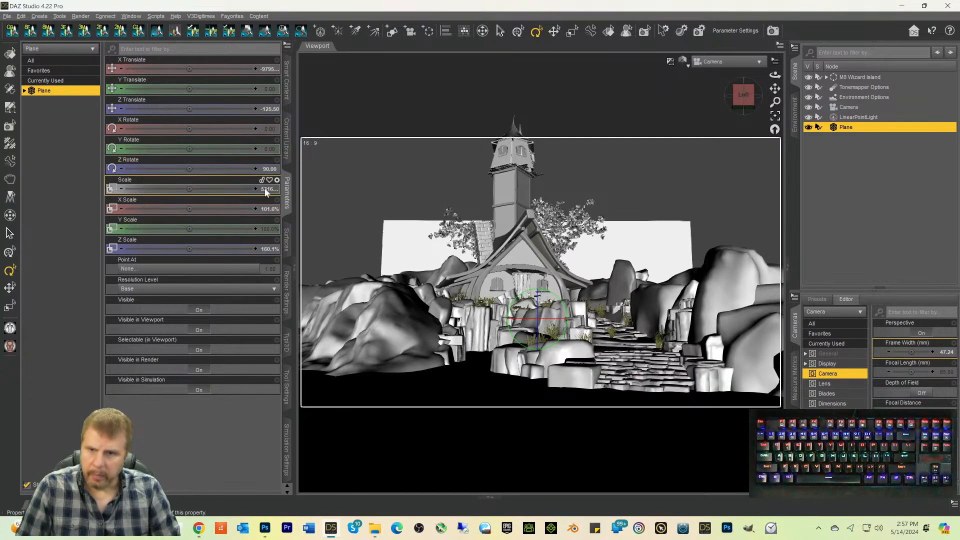
{"action": "left_click", "coordinate": [265, 189]}
{"action": "left_click", "coordinate": [189, 189]}
{"action": "key", "text": "BackSpace"}
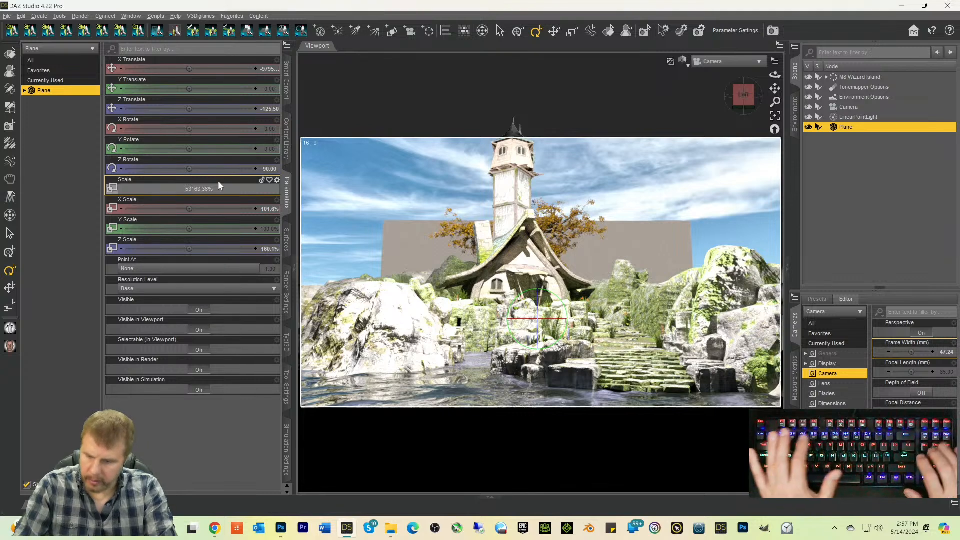
{"action": "type", "text": "6"}
{"action": "key", "text": "Return"}
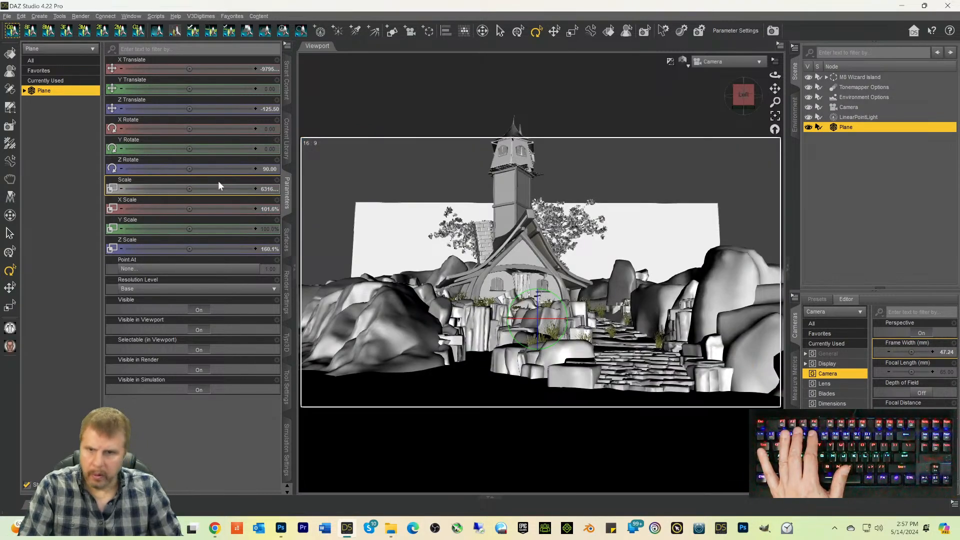
{"action": "left_click", "coordinate": [184, 189]}
{"action": "left_click", "coordinate": [185, 190]}
{"action": "key", "text": "Delete"}
{"action": "type", "text": "8"}
{"action": "key", "text": "Return"}
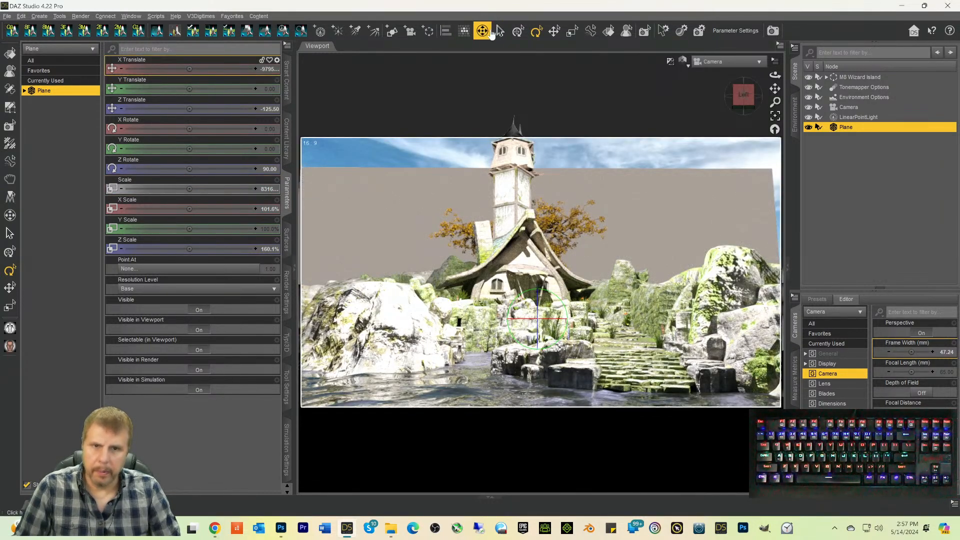
Step: Raise the plane to cover the sky behind the tower, with Z Translate -440.48 and Z Scale 187.2%
{"action": "left_click", "coordinate": [554, 30]}
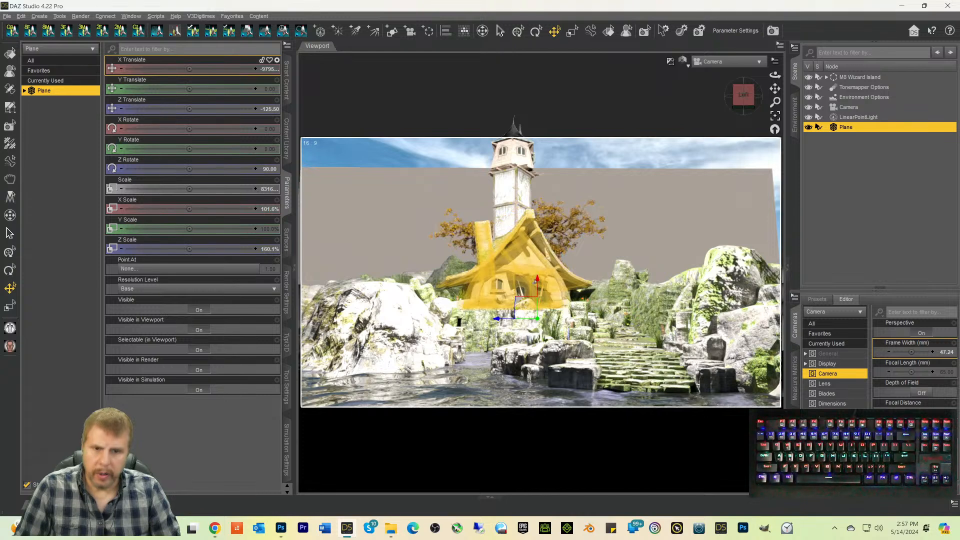
{"action": "mouse_move", "coordinate": [537, 278]}
{"action": "left_mouse_down"}
{"action": "mouse_move", "coordinate": [537, 220]}
{"action": "mouse_move", "coordinate": [535, 242]}
{"action": "left_mouse_up"}
{"action": "left_click_drag", "start_coordinate": [329, 178], "coordinate": [259, 109]}
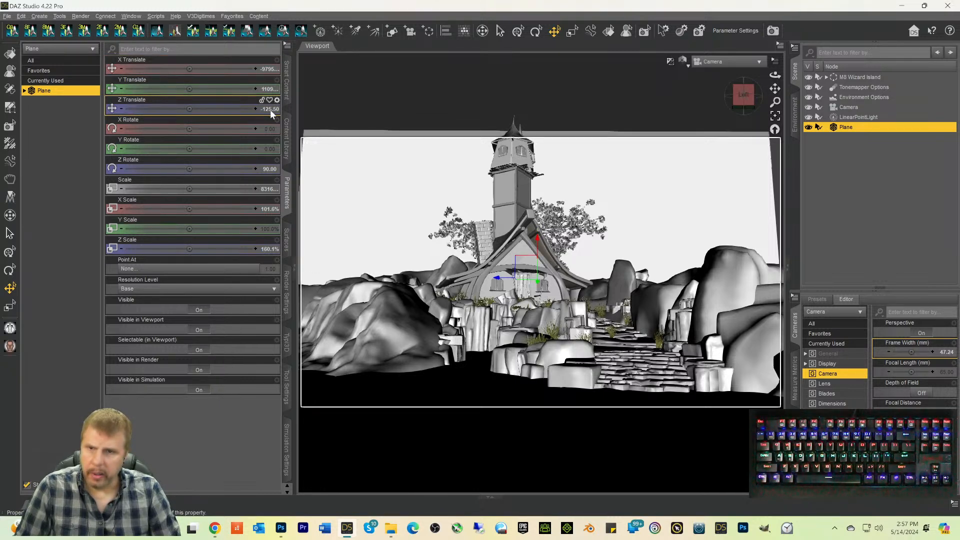
{"action": "left_click_drag", "start_coordinate": [190, 109], "coordinate": [231, 109]}
{"action": "left_click_drag", "start_coordinate": [231, 109], "coordinate": [189, 109]}
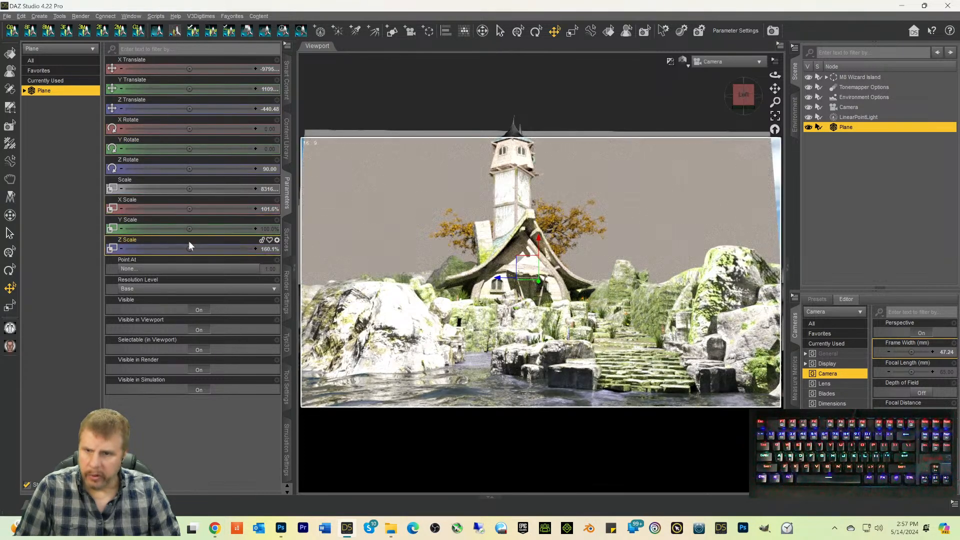
{"action": "left_click_drag", "start_coordinate": [189, 248], "coordinate": [216, 249]}
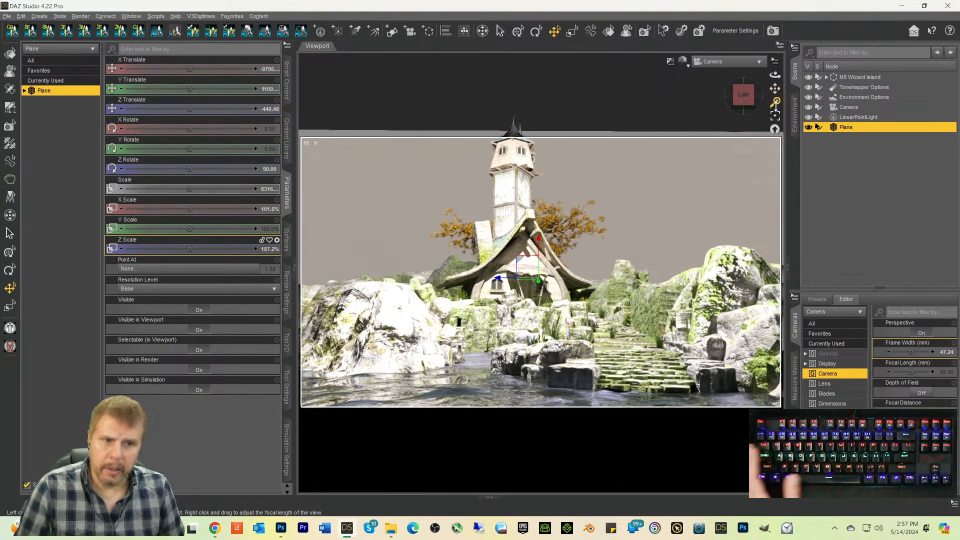
Step: Switch to File Explorer, delete all old render files from the Wizard House folder, and return to DAZ Studio
{"action": "left_click", "coordinate": [390, 526]}
{"action": "left_click_drag", "start_coordinate": [400, 138], "coordinate": [205, 109]}
{"action": "key", "text": "Delete"}
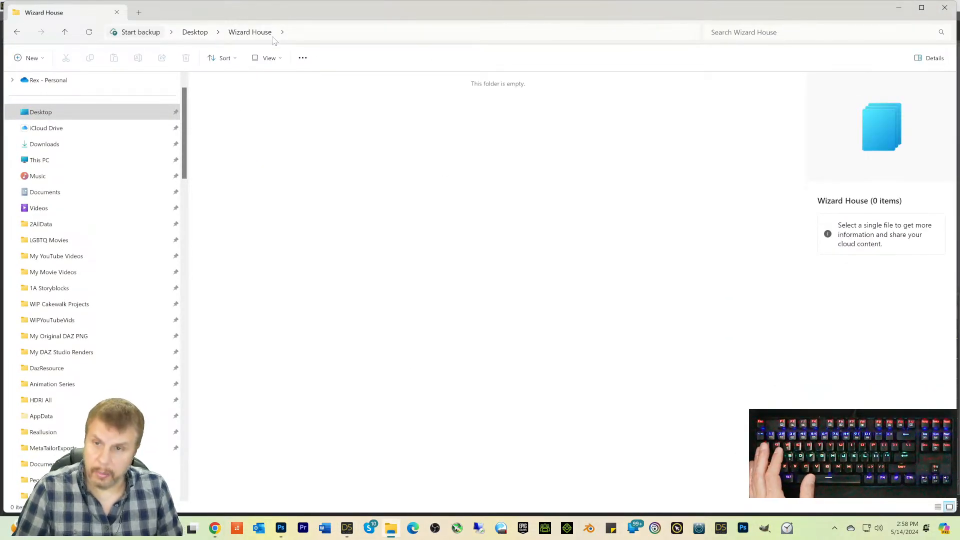
{"action": "left_click", "coordinate": [896, 8]}
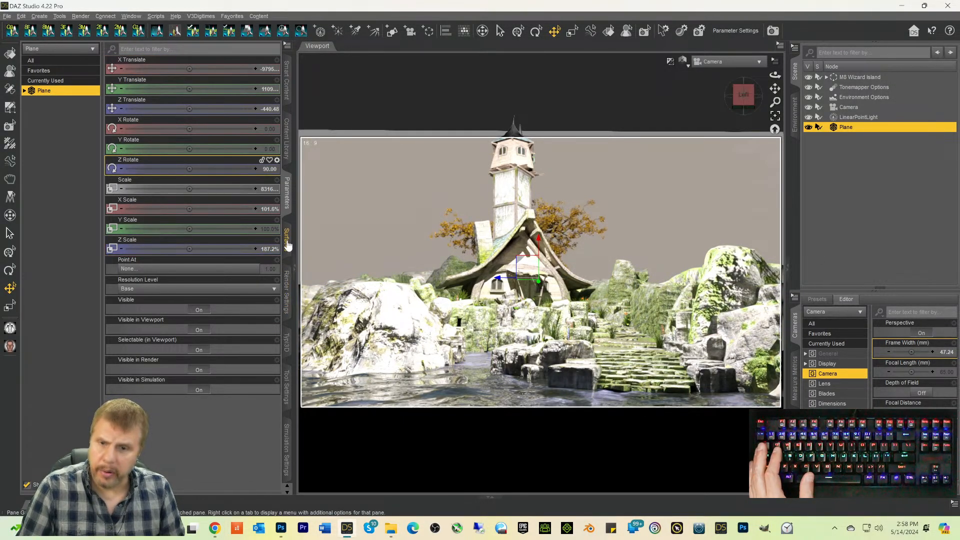
Step: Check the Beauty and Depth canvases in the render settings and render the scene with the backdrop plane
{"action": "left_click", "coordinate": [286, 282]}
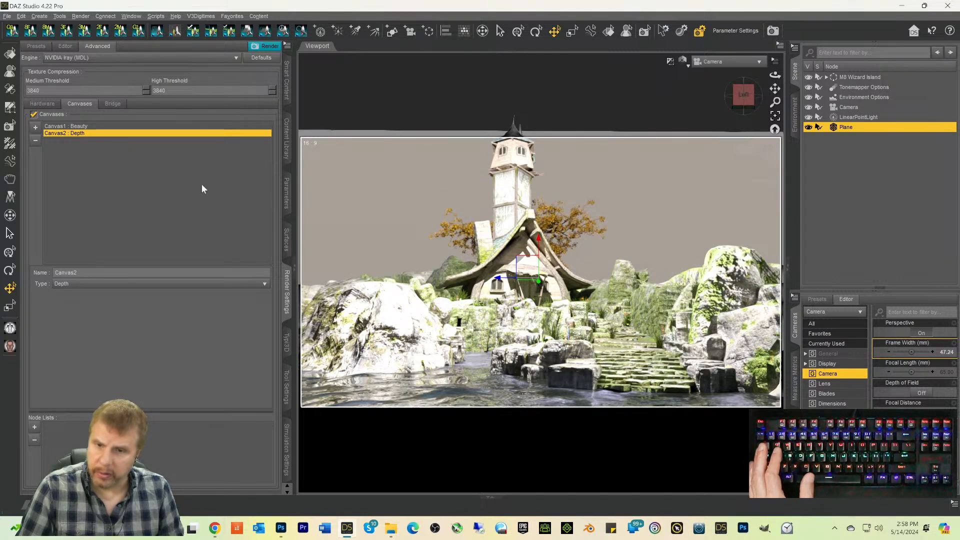
{"action": "left_click", "coordinate": [287, 194]}
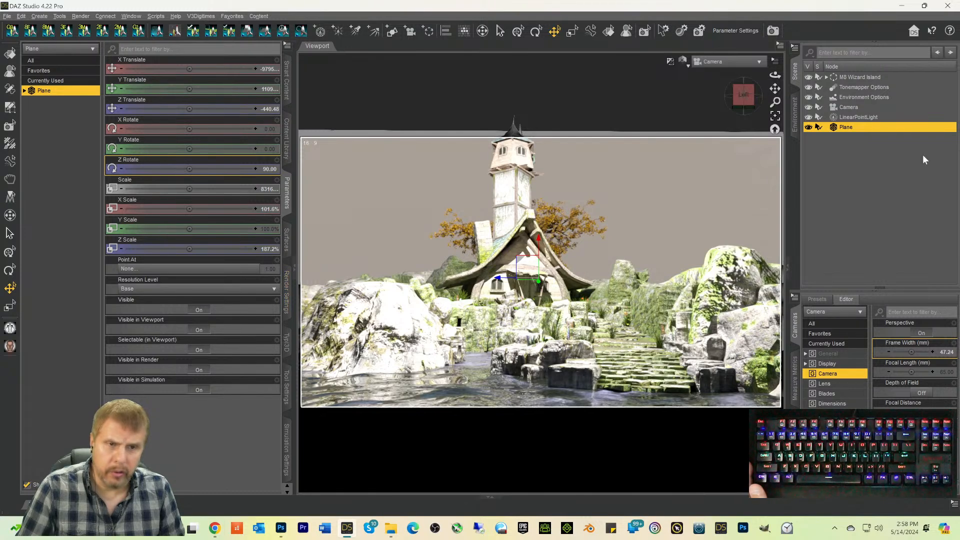
{"action": "left_click", "coordinate": [773, 31]}
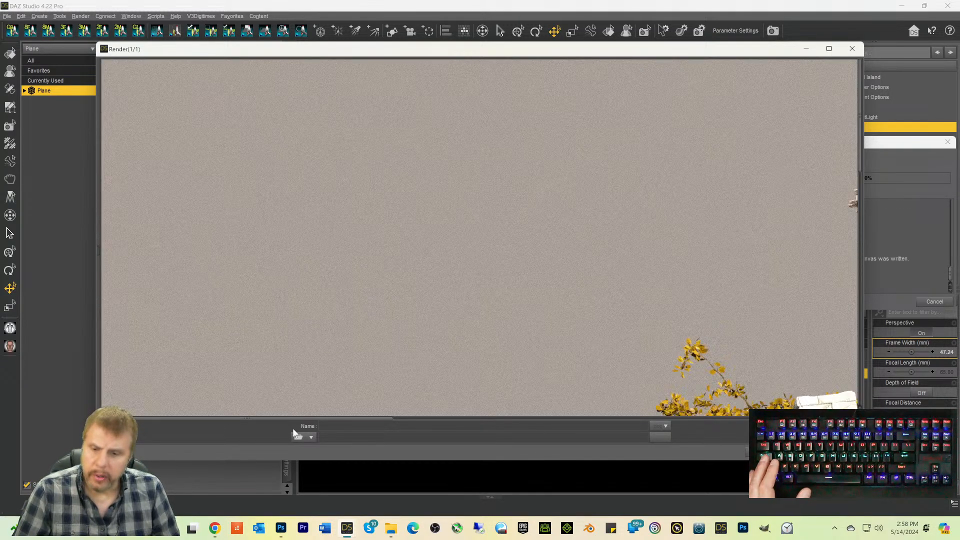
Step: Switch to Chrome to view the Iray HDRI Reshade product page in the Daz 3D store
{"action": "left_click", "coordinate": [215, 529]}
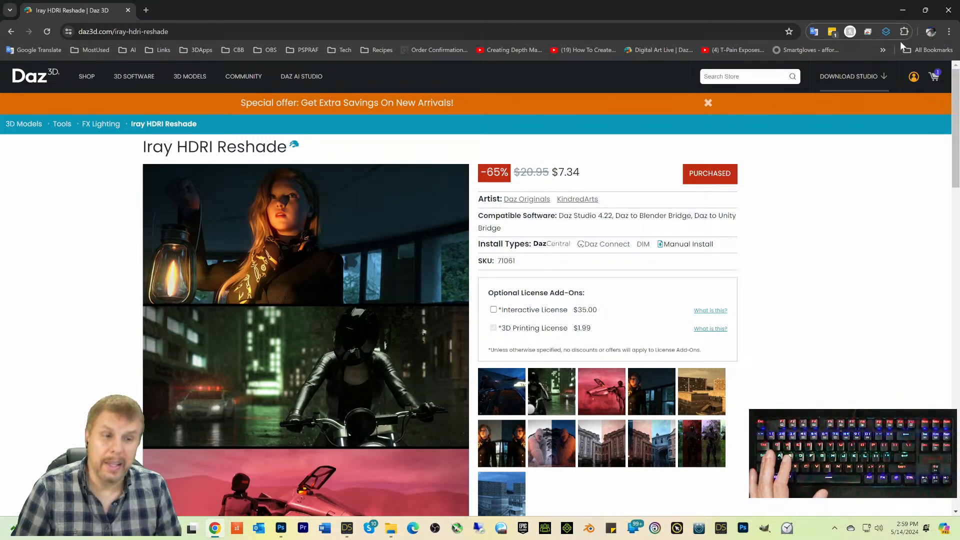
Step: Return to DAZ Studio to inspect the running render, and check the Wizard House folder for new output files
{"action": "left_click", "coordinate": [904, 11]}
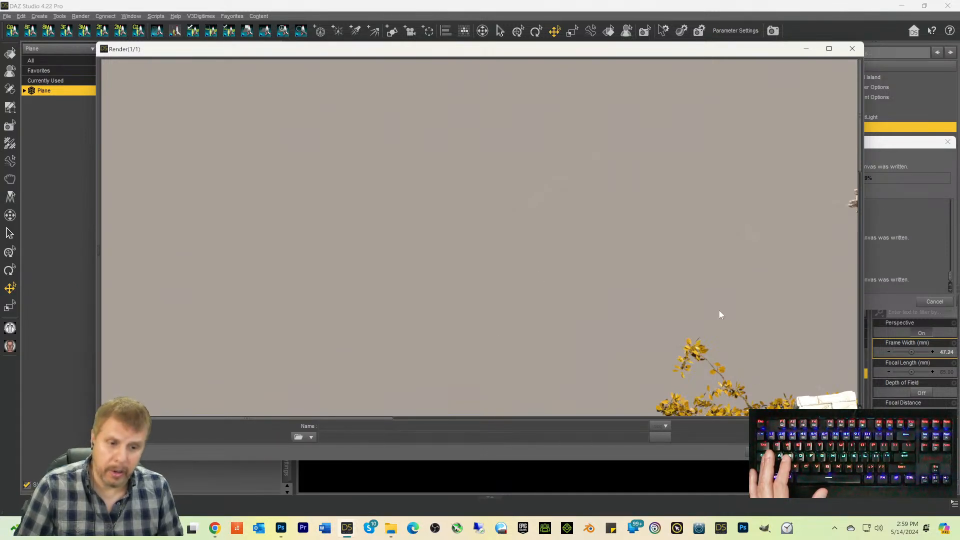
{"action": "scroll", "coordinate": [687, 288], "scroll_direction": "down", "scroll_amount": 5}
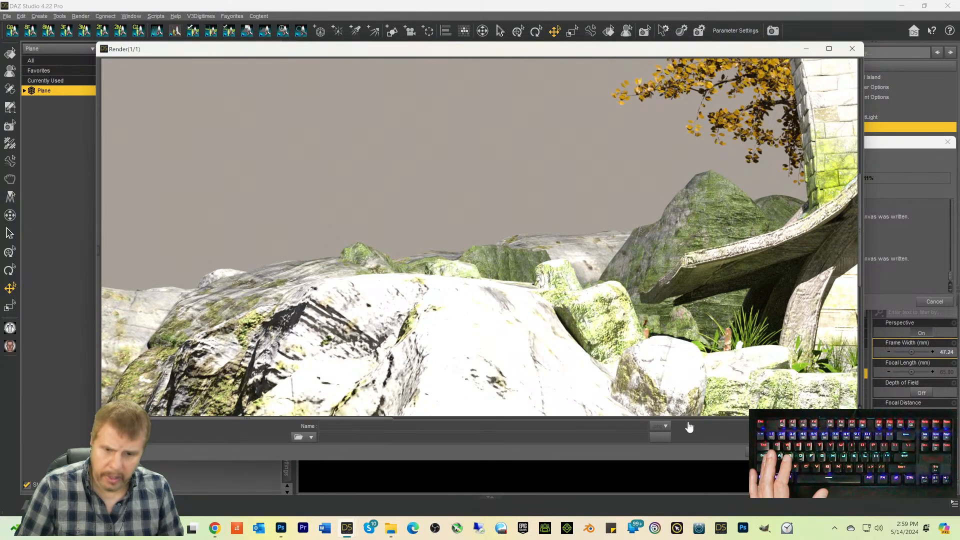
{"action": "left_click", "coordinate": [398, 536]}
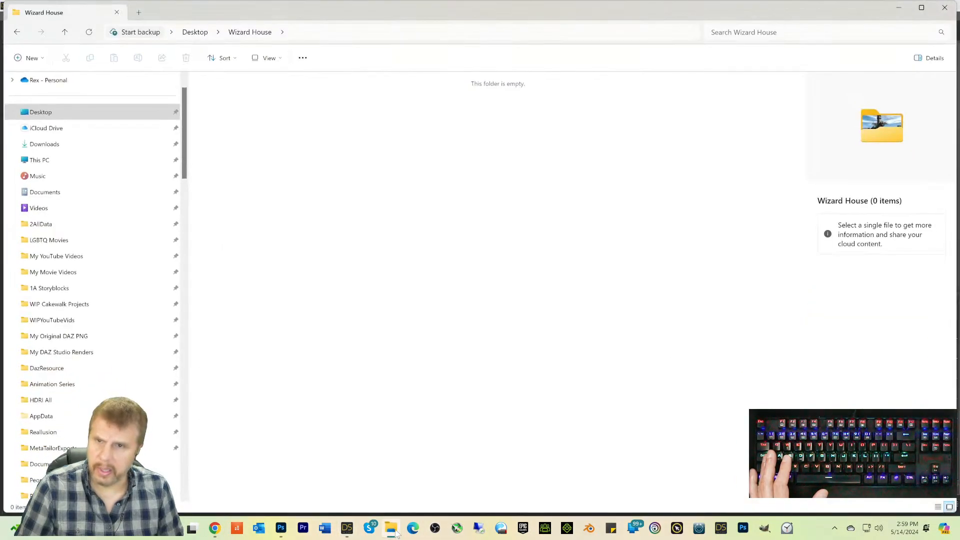
{"action": "left_click", "coordinate": [901, 8]}
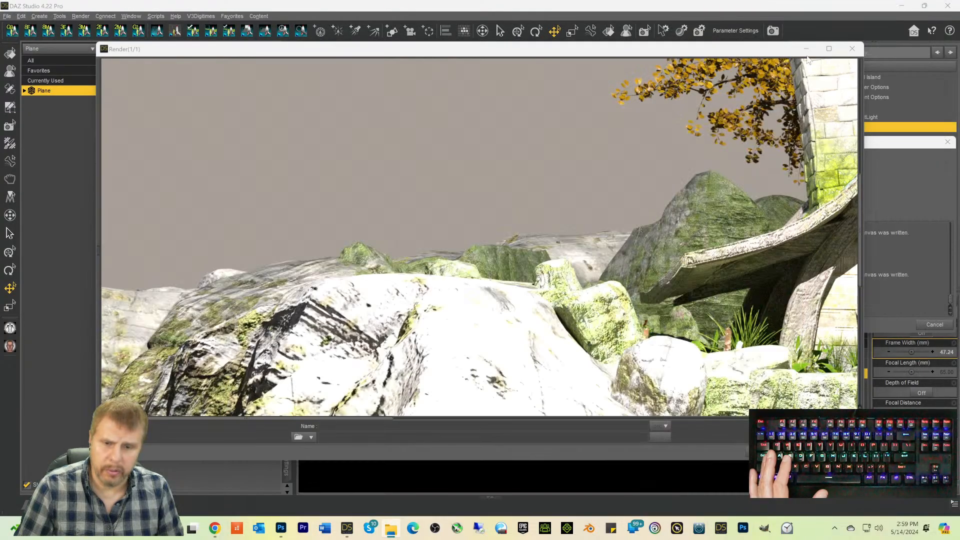
Step: Switch to Photoshop and close the old Wizard House depth EXR without saving, along with the old Wizard House PNG
{"action": "left_click", "coordinate": [280, 528]}
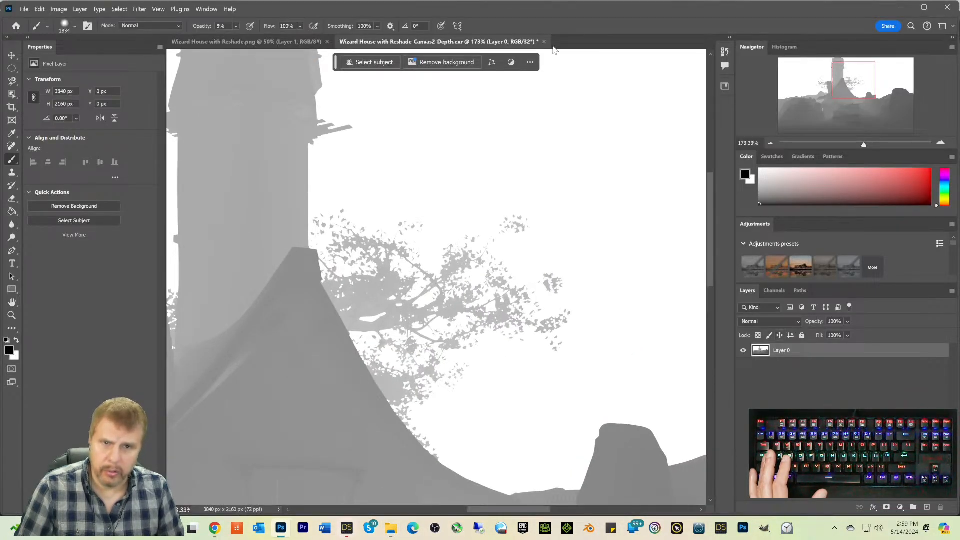
{"action": "left_click", "coordinate": [544, 42]}
{"action": "left_click", "coordinate": [526, 207]}
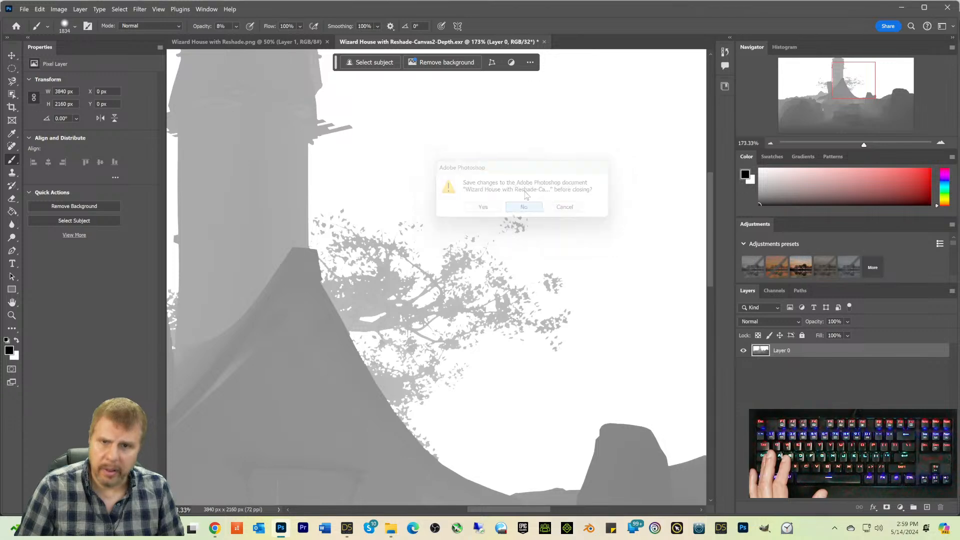
{"action": "left_click", "coordinate": [328, 42]}
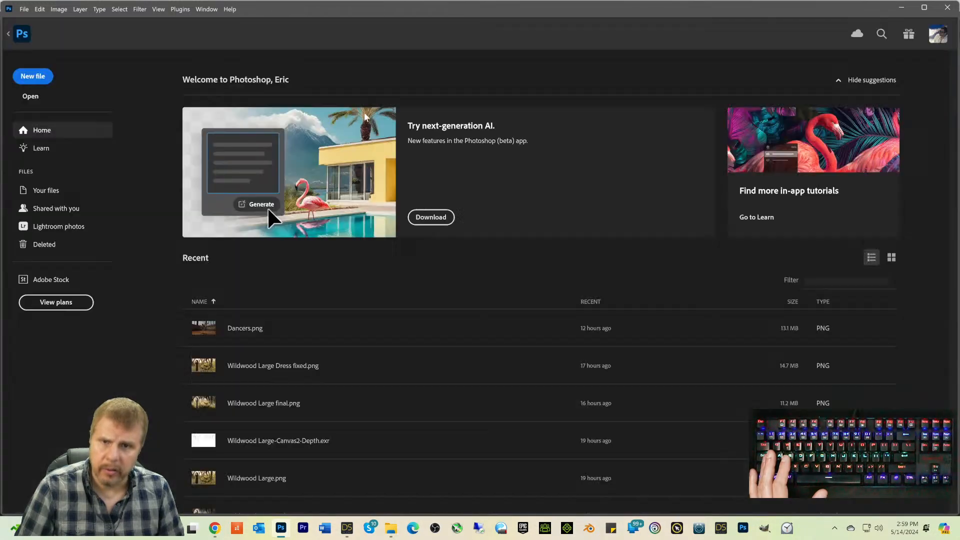
Step: Switch to File Explorer and open the new Wizard House with Reshade.png in Adobe Photoshop 2024
{"action": "key", "text": "alt+Tab"}
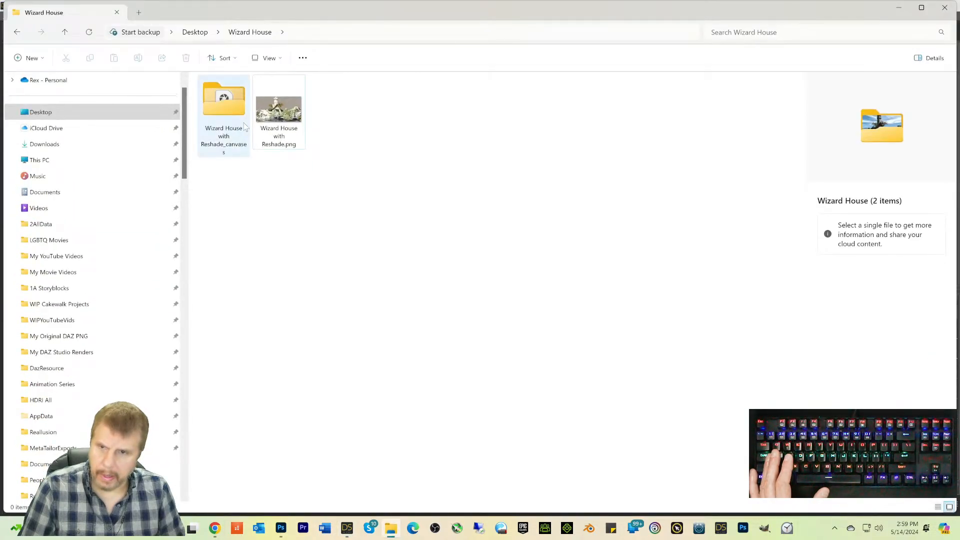
{"action": "left_click", "coordinate": [275, 110]}
{"action": "right_click", "coordinate": [275, 113]}
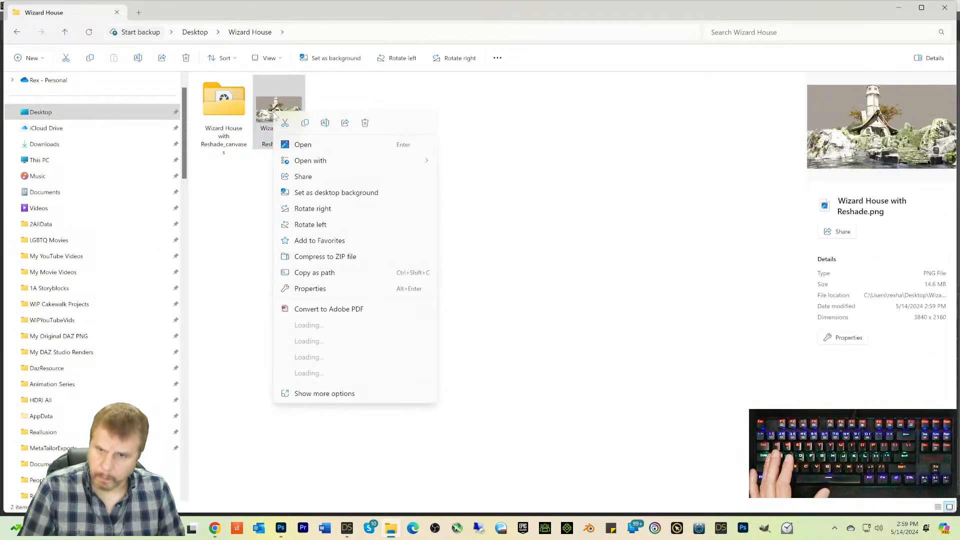
{"action": "mouse_move", "coordinate": [321, 163]}
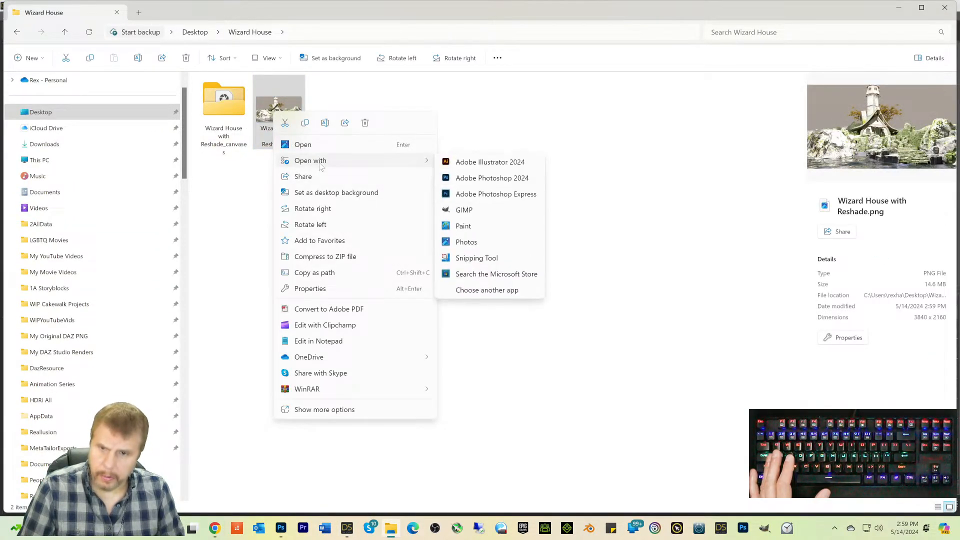
{"action": "left_click", "coordinate": [455, 180]}
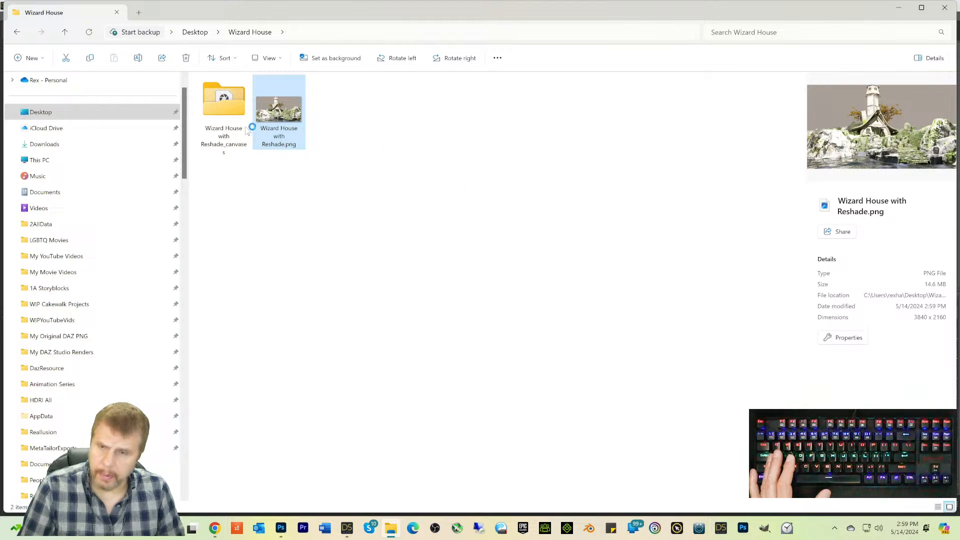
Step: Open Wizard House with Reshade-Canvas2-Depth.exr from the canvases folder in Photoshop, reading alpha channel data As Transparency
{"action": "left_click", "coordinate": [224, 113]}
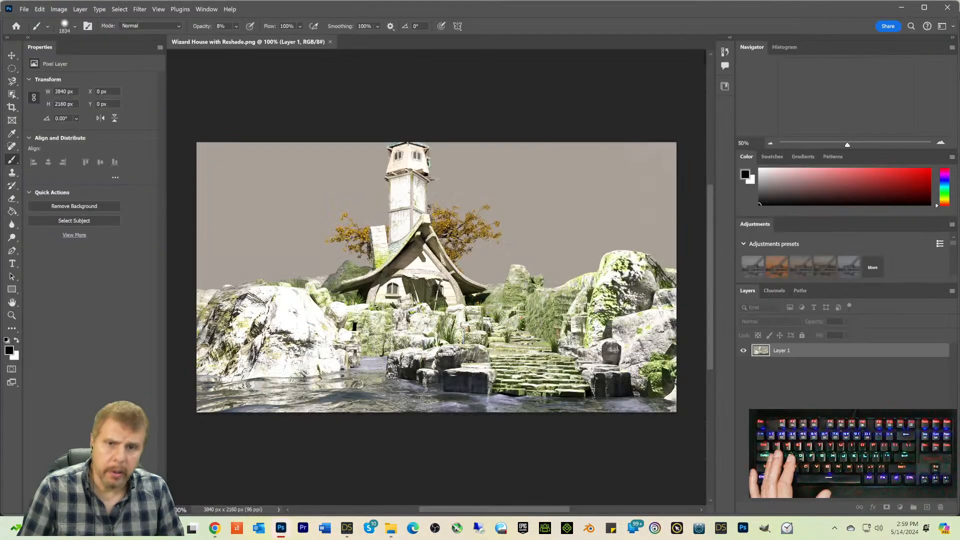
{"action": "left_click", "coordinate": [395, 528]}
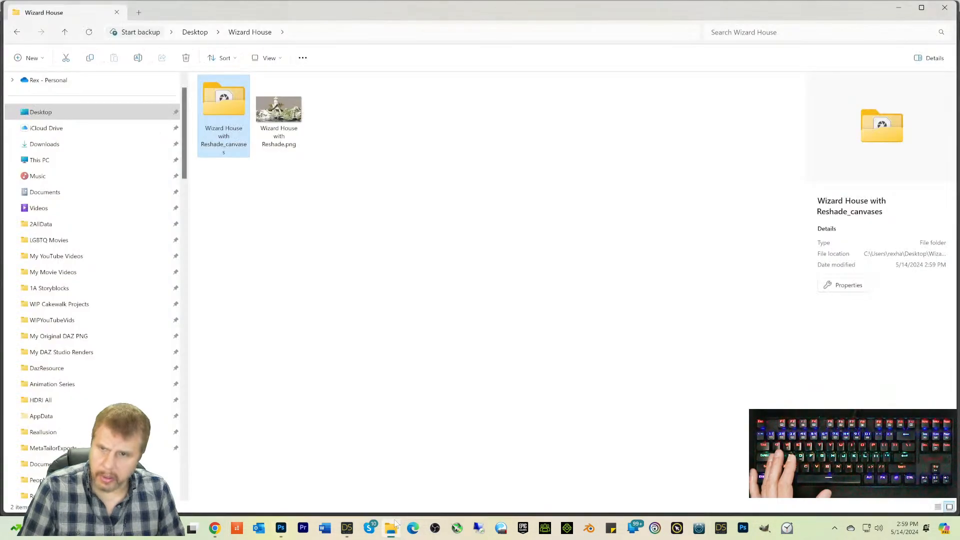
{"action": "double_click", "coordinate": [225, 118]}
{"action": "right_click", "coordinate": [277, 114]}
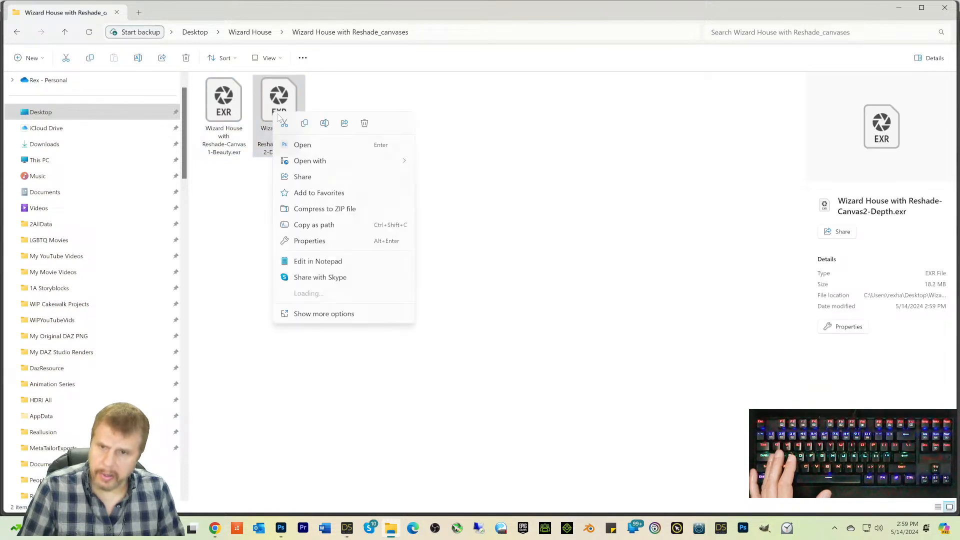
{"action": "mouse_move", "coordinate": [350, 161]}
{"action": "left_click", "coordinate": [454, 175]}
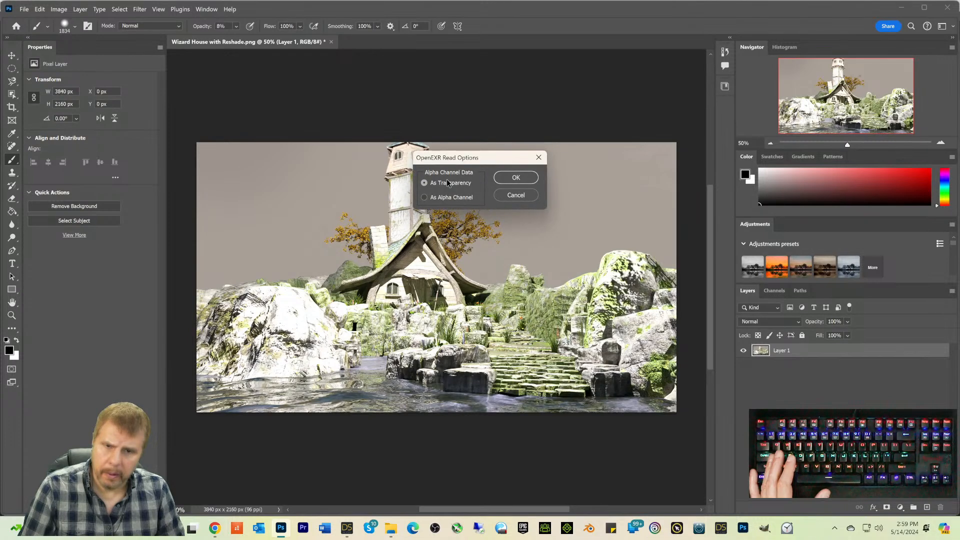
{"action": "left_click", "coordinate": [502, 182]}
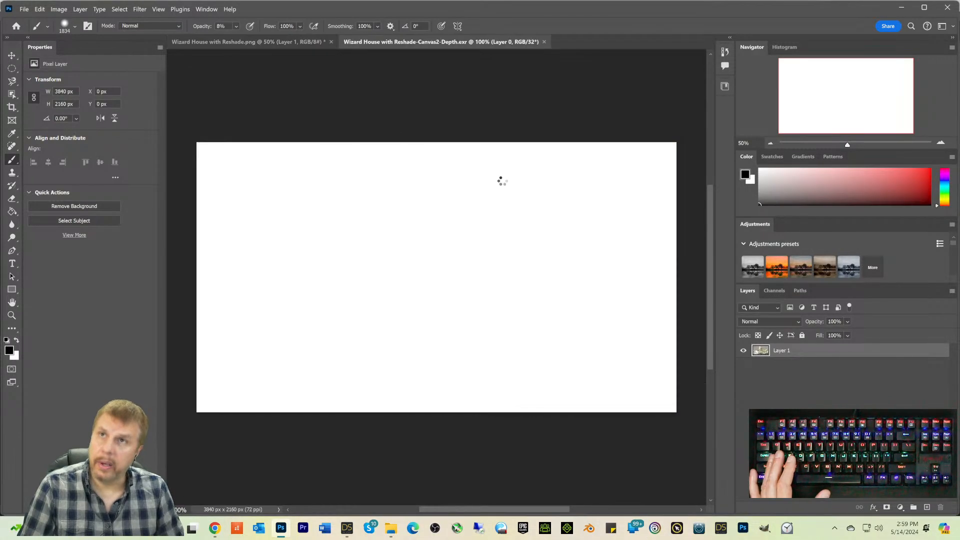
Step: Apply an Exposure adjustment of -5 to the white depth image
{"action": "left_click", "coordinate": [40, 9]}
{"action": "mouse_move", "coordinate": [58, 9]}
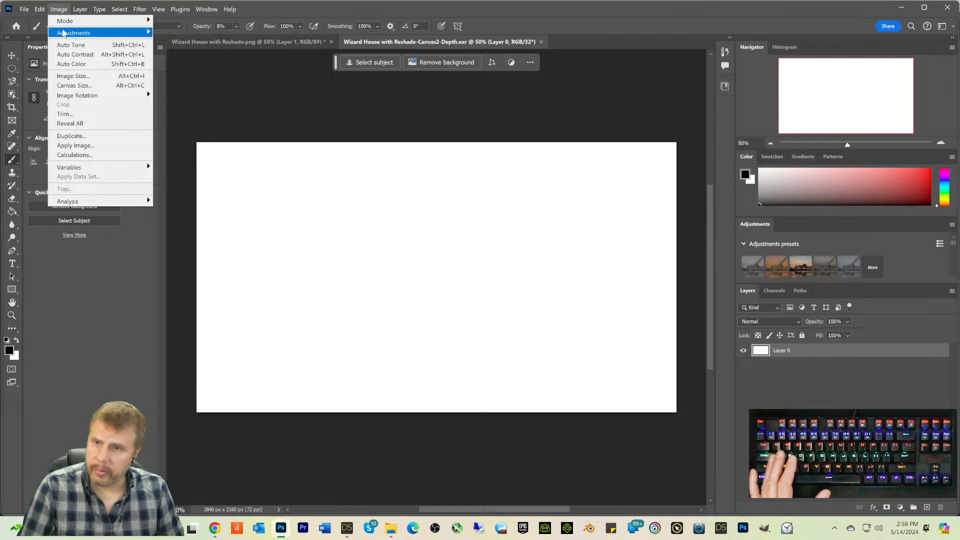
{"action": "mouse_move", "coordinate": [103, 34]}
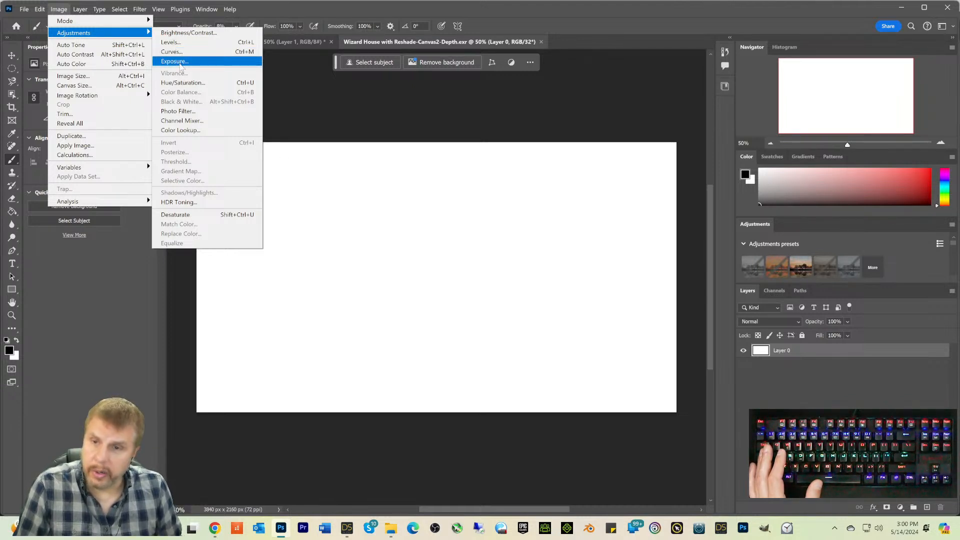
{"action": "left_click", "coordinate": [174, 61]}
{"action": "type", "text": "-5"}
{"action": "key", "text": "Return"}
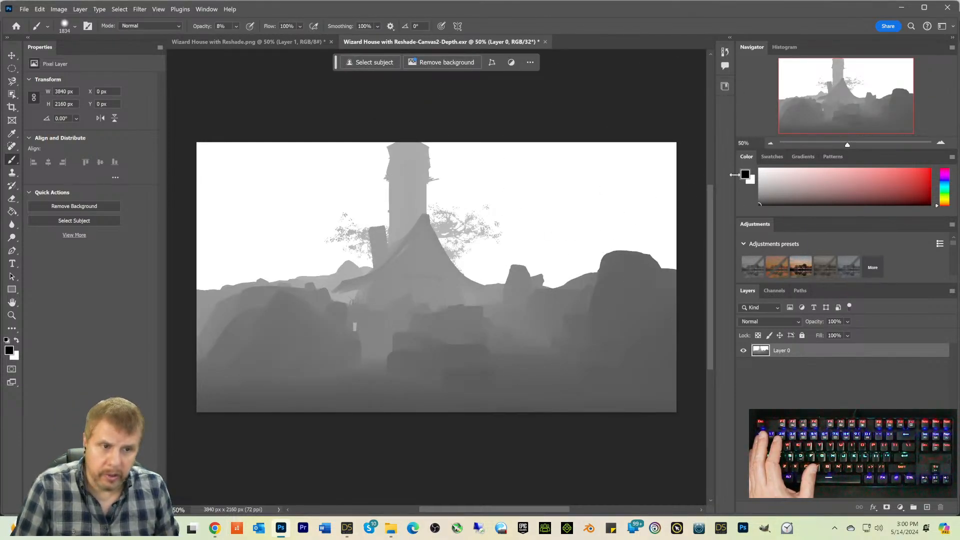
Step: Examine the edges of the tower, roof and tree foliage in the depth map up close
{"action": "left_click_drag", "start_coordinate": [849, 146], "coordinate": [872, 145]}
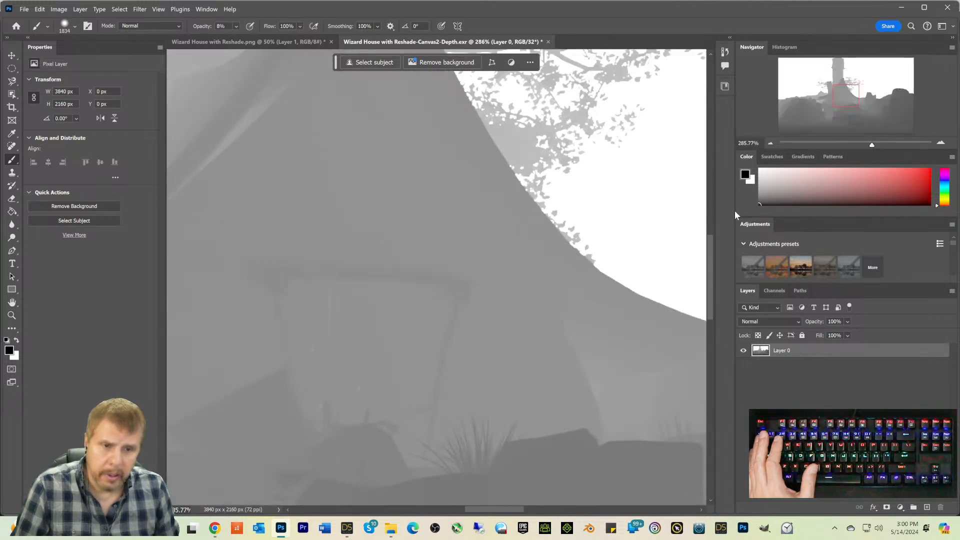
{"action": "left_click_drag", "start_coordinate": [708, 265], "coordinate": [705, 216]}
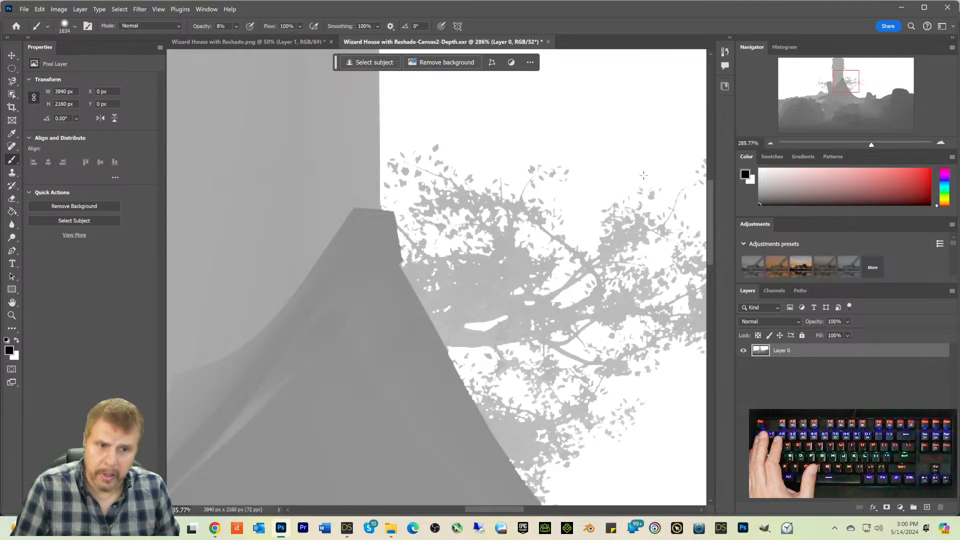
{"action": "left_click_drag", "start_coordinate": [709, 205], "coordinate": [708, 176]}
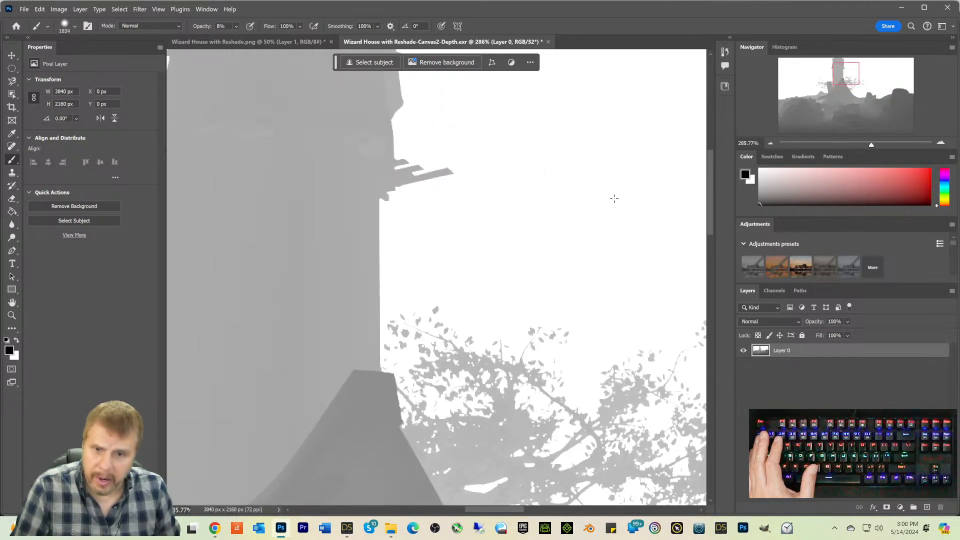
{"action": "scroll", "coordinate": [394, 300], "scroll_direction": "up", "scroll_amount": 1}
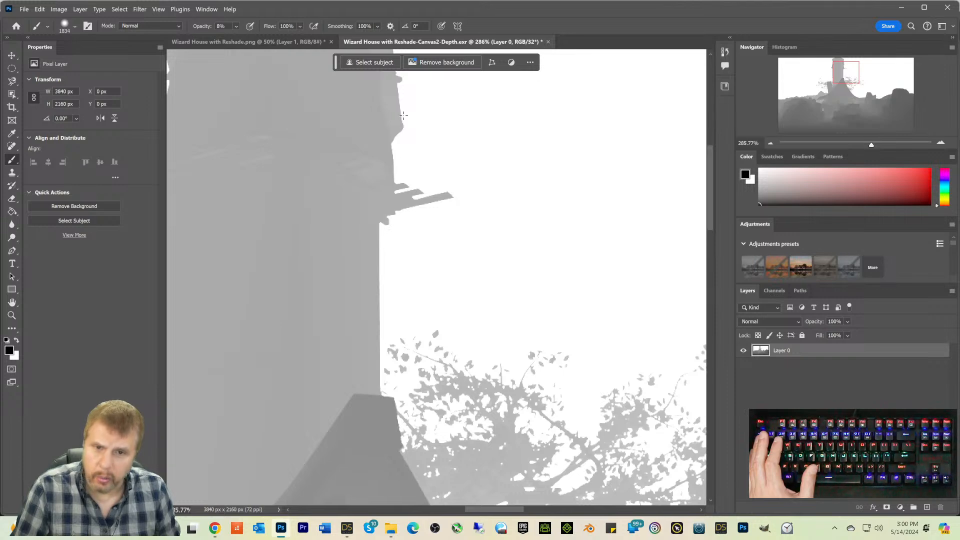
{"action": "left_click_drag", "start_coordinate": [710, 184], "coordinate": [710, 220]}
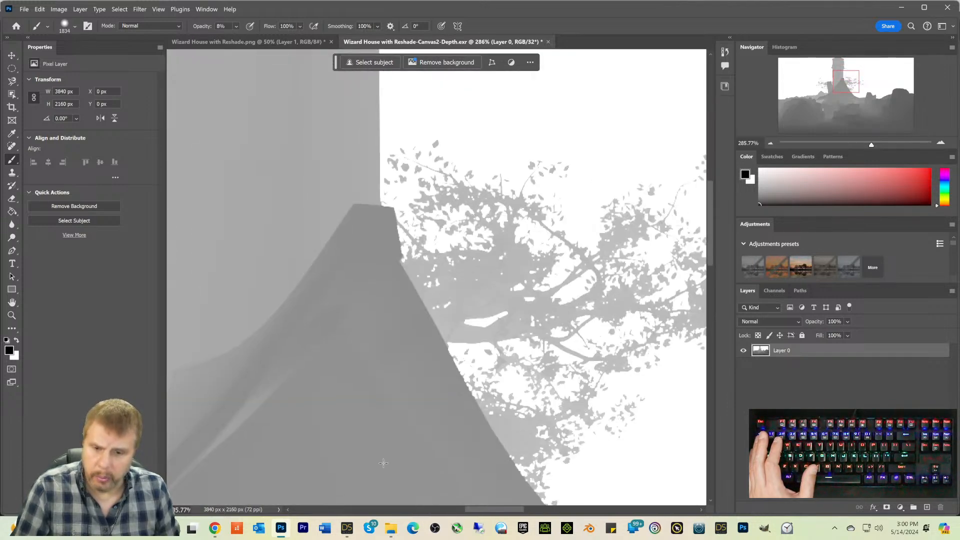
Step: Switch to DAZ Studio to check the pixel size in the general render settings, and return to Photoshop
{"action": "left_click", "coordinate": [346, 528]}
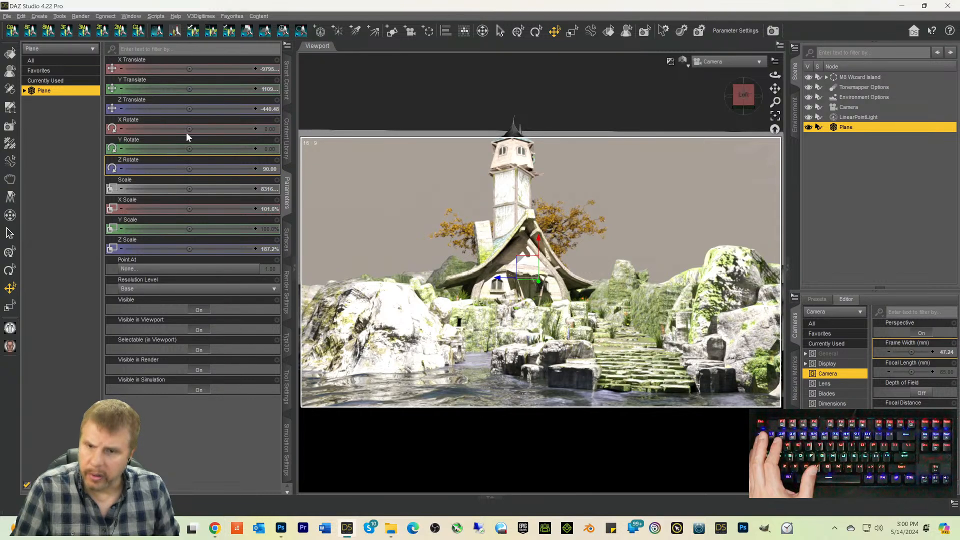
{"action": "left_click", "coordinate": [287, 305]}
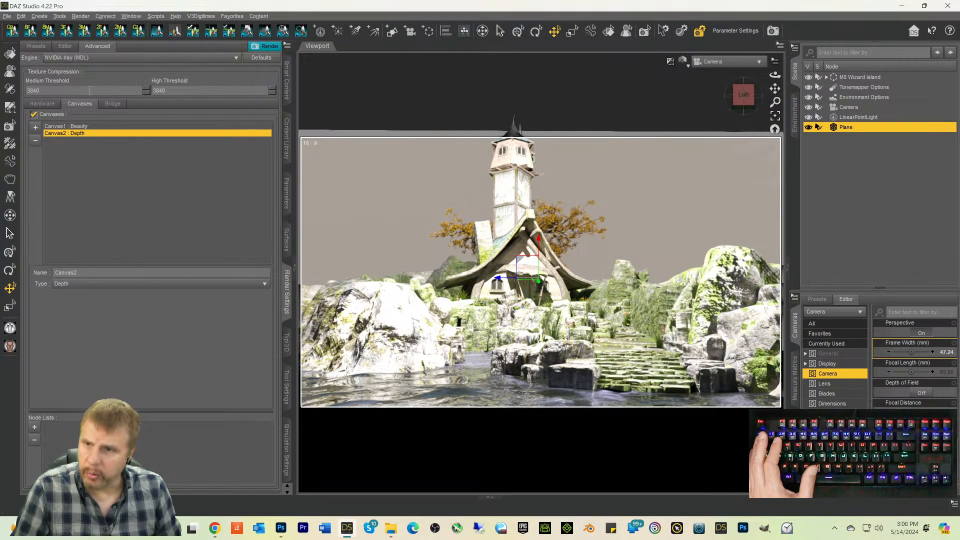
{"action": "left_click", "coordinate": [65, 46]}
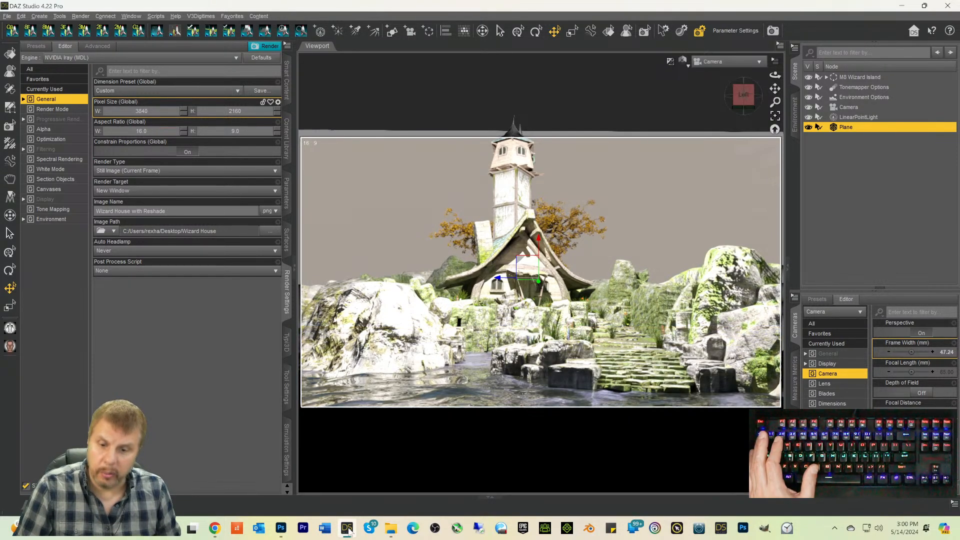
{"action": "left_click", "coordinate": [280, 532]}
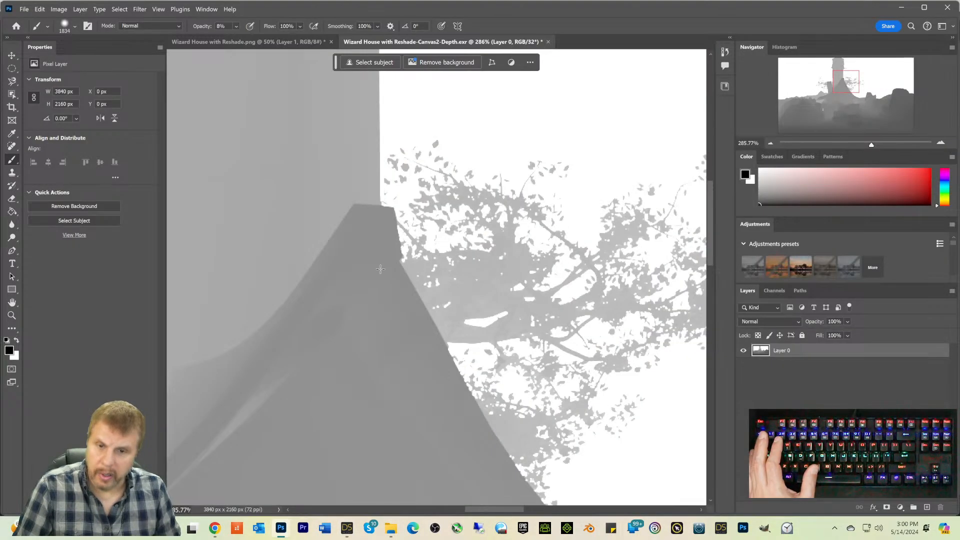
Step: Inspect the depth map's foliage on both sides of the tower, and review the whole image at about 50% zoom
{"action": "scroll", "coordinate": [373, 135], "scroll_direction": "up", "scroll_amount": 2}
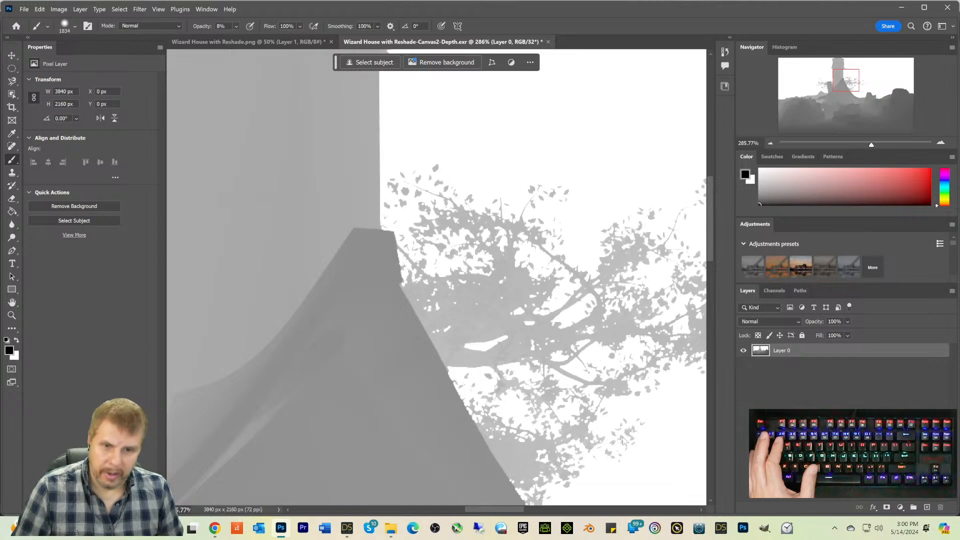
{"action": "left_click_drag", "start_coordinate": [496, 515], "coordinate": [421, 515]}
{"action": "left_click_drag", "start_coordinate": [708, 210], "coordinate": [712, 354]}
{"action": "left_click_drag", "start_coordinate": [712, 315], "coordinate": [711, 232]}
{"action": "mouse_move", "coordinate": [414, 514]}
{"action": "left_mouse_down"}
{"action": "mouse_move", "coordinate": [479, 515]}
{"action": "mouse_move", "coordinate": [423, 516]}
{"action": "left_mouse_up"}
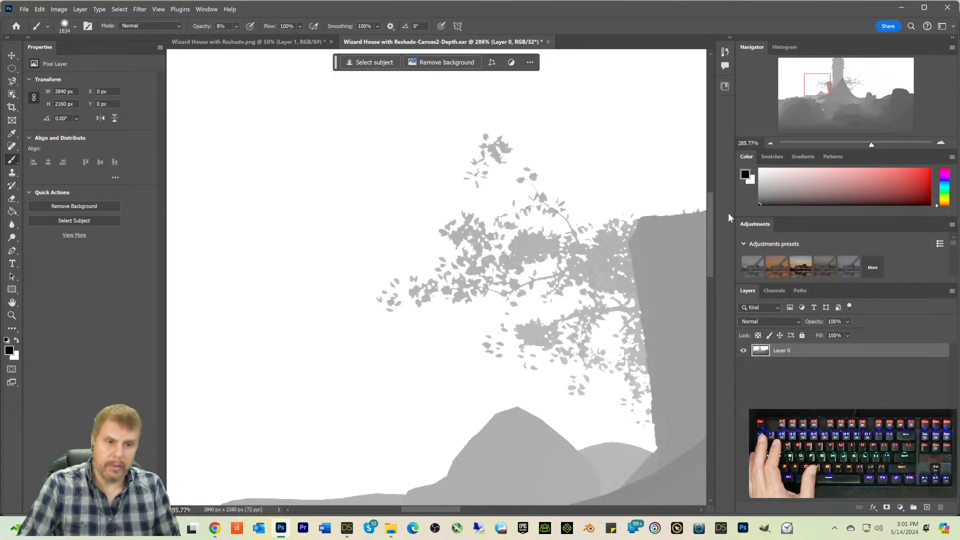
{"action": "left_click", "coordinate": [748, 143]}
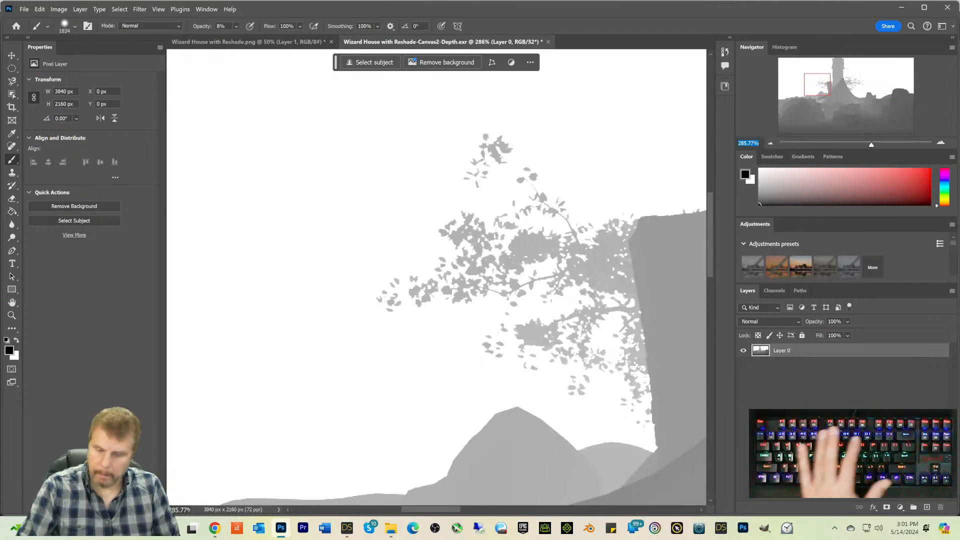
{"action": "type", "text": "100"}
{"action": "key", "text": "Return"}
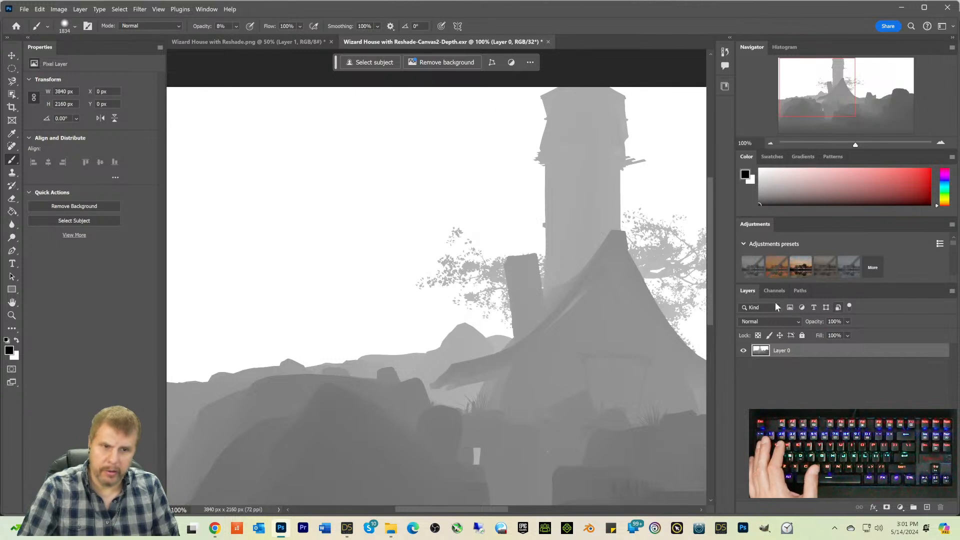
{"action": "left_click_drag", "start_coordinate": [852, 145], "coordinate": [847, 146]}
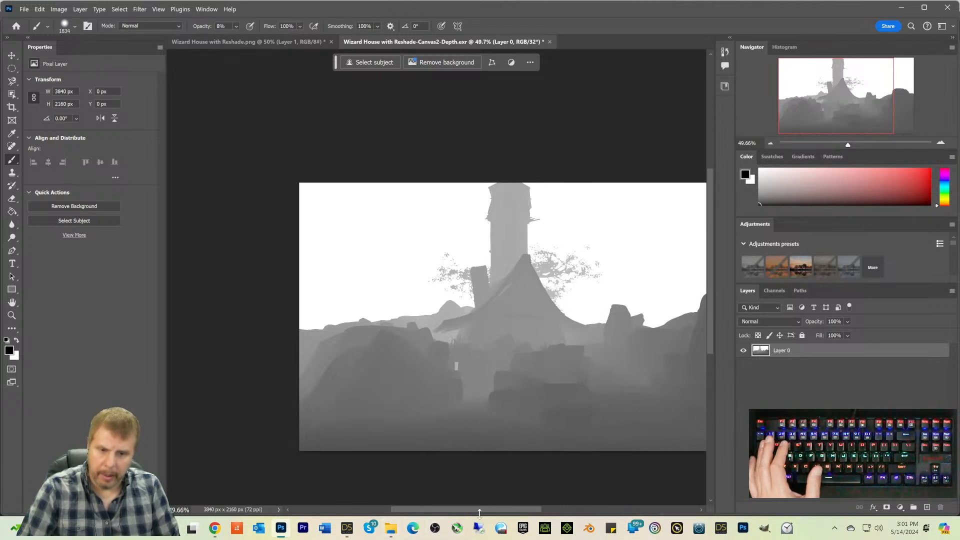
{"action": "left_click_drag", "start_coordinate": [479, 510], "coordinate": [509, 510]}
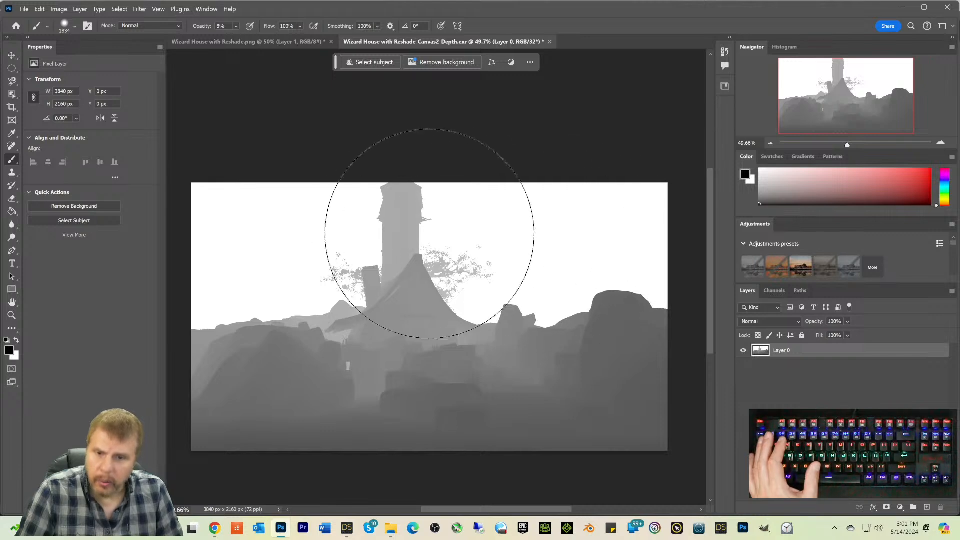
Step: Apply a Levels adjustment to the depth image with the input black level at 148 and the output black level at 136
{"action": "left_click", "coordinate": [59, 9]}
{"action": "left_click", "coordinate": [59, 9]}
{"action": "left_click", "coordinate": [59, 9]}
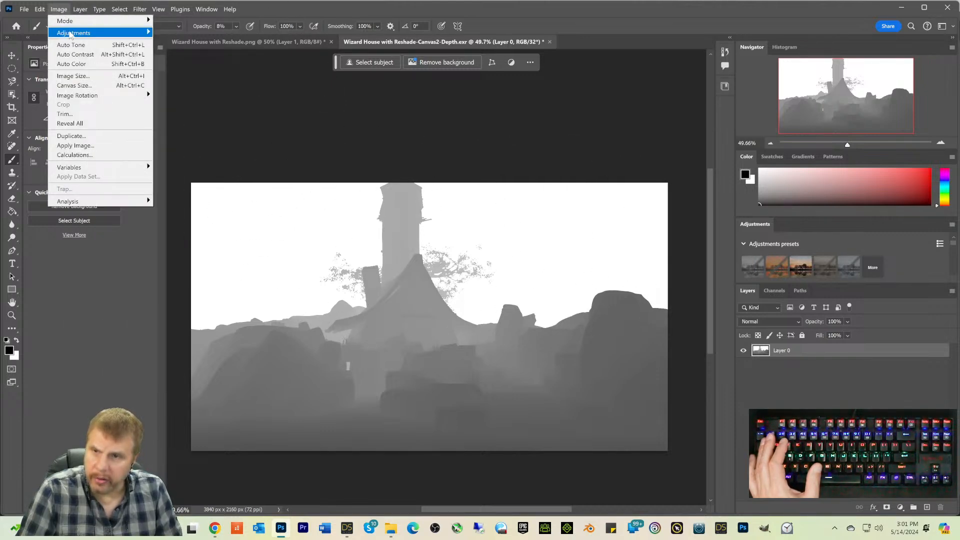
{"action": "mouse_move", "coordinate": [72, 33]}
{"action": "left_click", "coordinate": [170, 44]}
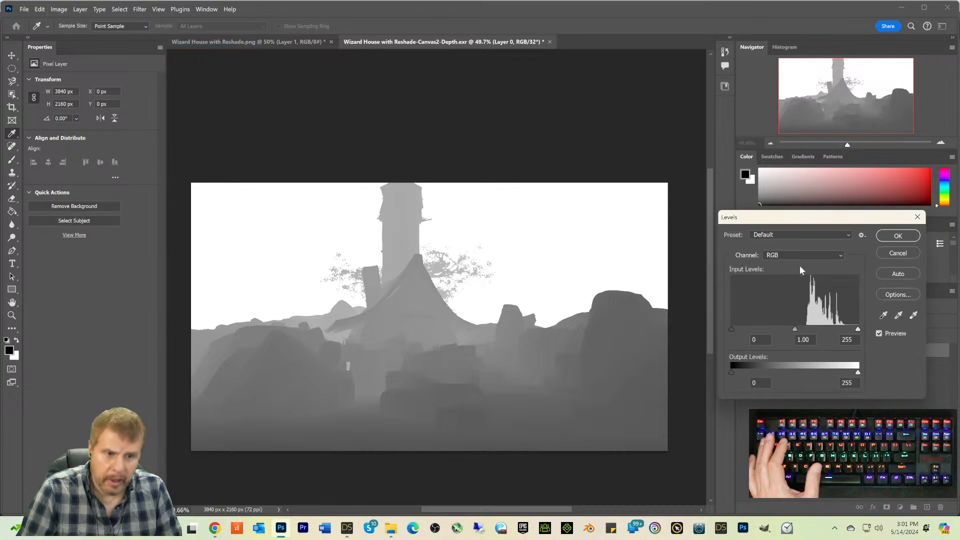
{"action": "left_click_drag", "start_coordinate": [732, 329], "coordinate": [849, 330]}
{"action": "key", "text": "Tab"}
{"action": "key", "text": "Tab"}
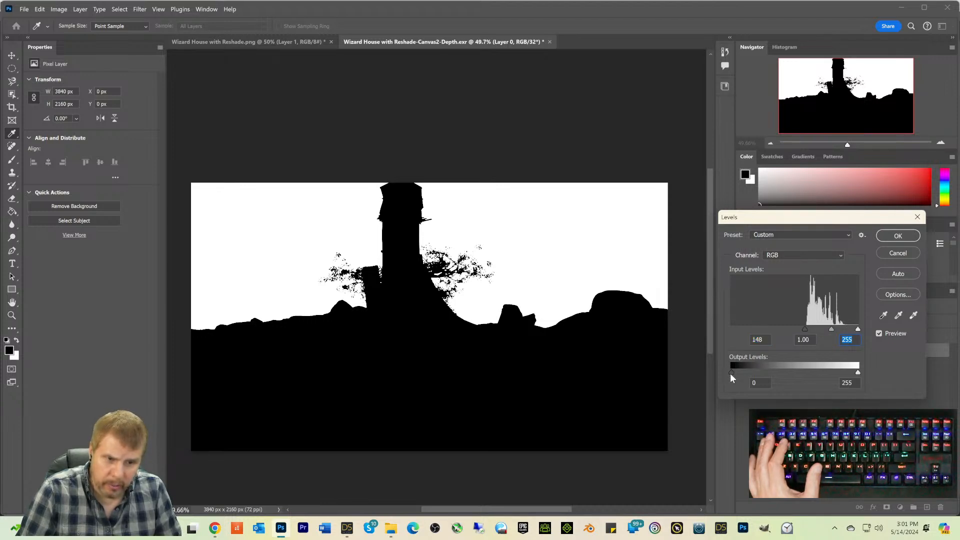
{"action": "left_click_drag", "start_coordinate": [730, 372], "coordinate": [796, 370]}
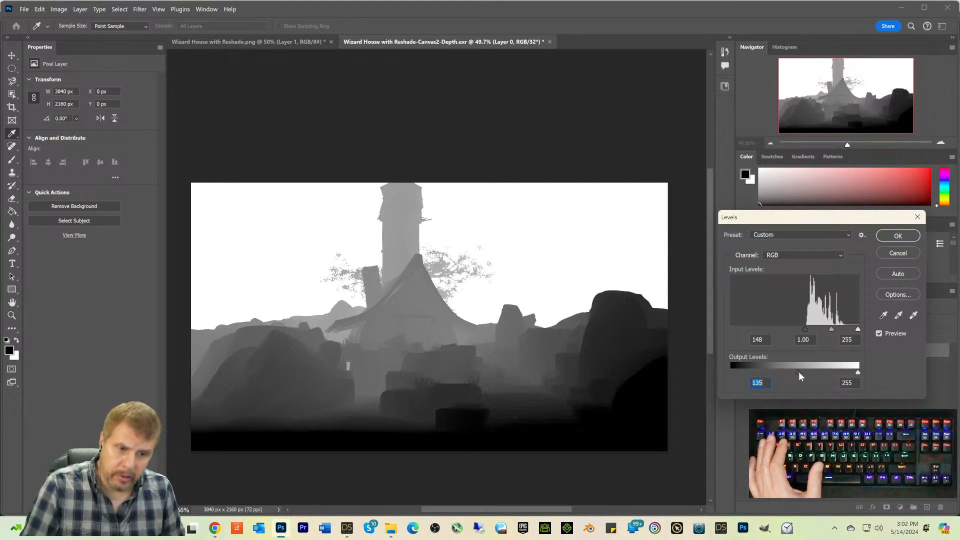
{"action": "left_click_drag", "start_coordinate": [798, 371], "coordinate": [798, 371]}
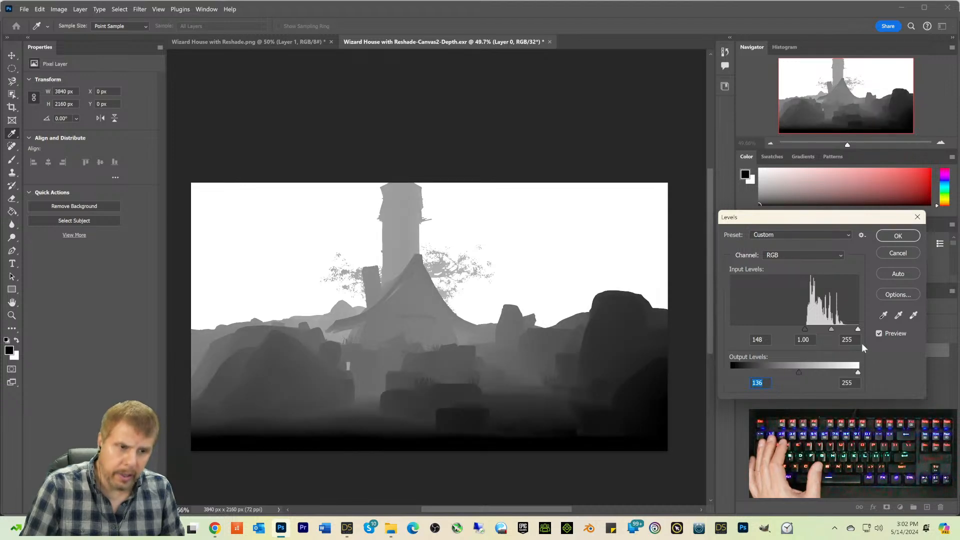
{"action": "left_click", "coordinate": [897, 236]}
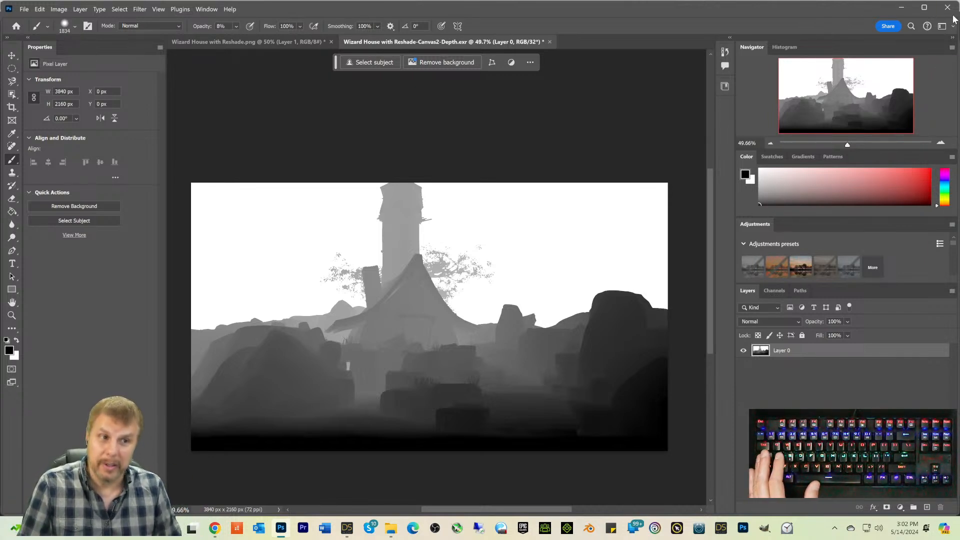
Step: Close the depth EXR and the Wizard House with Reshade.png documents without saving, and return to DAZ Studio
{"action": "left_click", "coordinate": [550, 41]}
{"action": "left_click", "coordinate": [525, 208]}
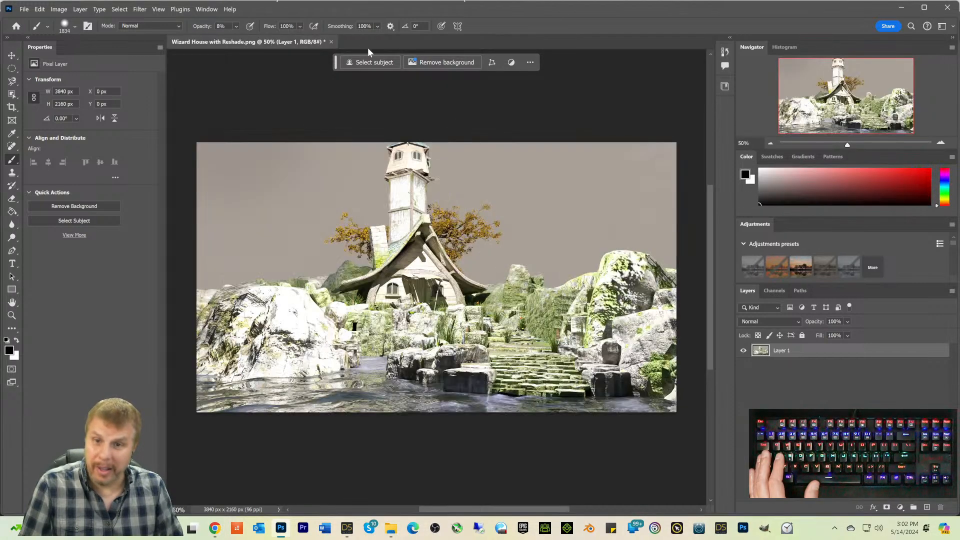
{"action": "left_click", "coordinate": [331, 42]}
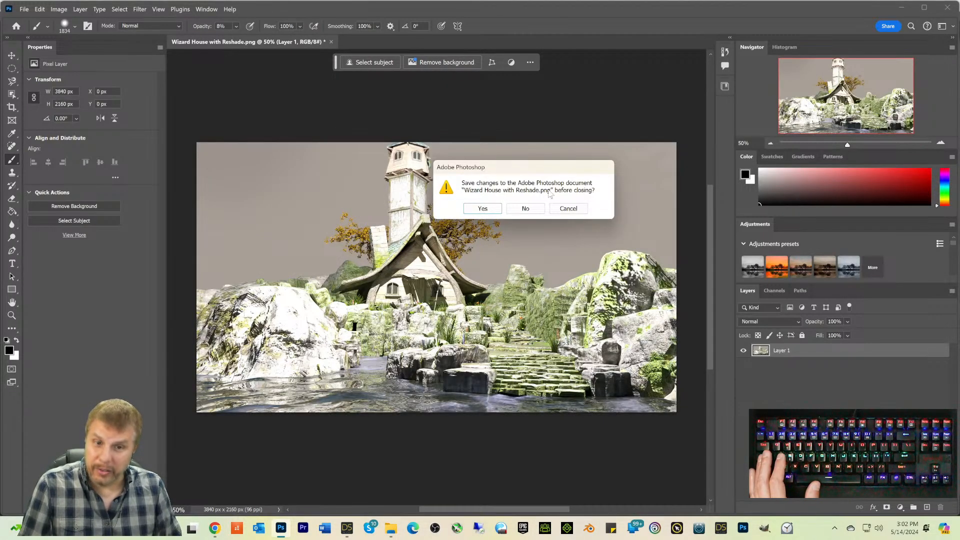
{"action": "left_click", "coordinate": [525, 209]}
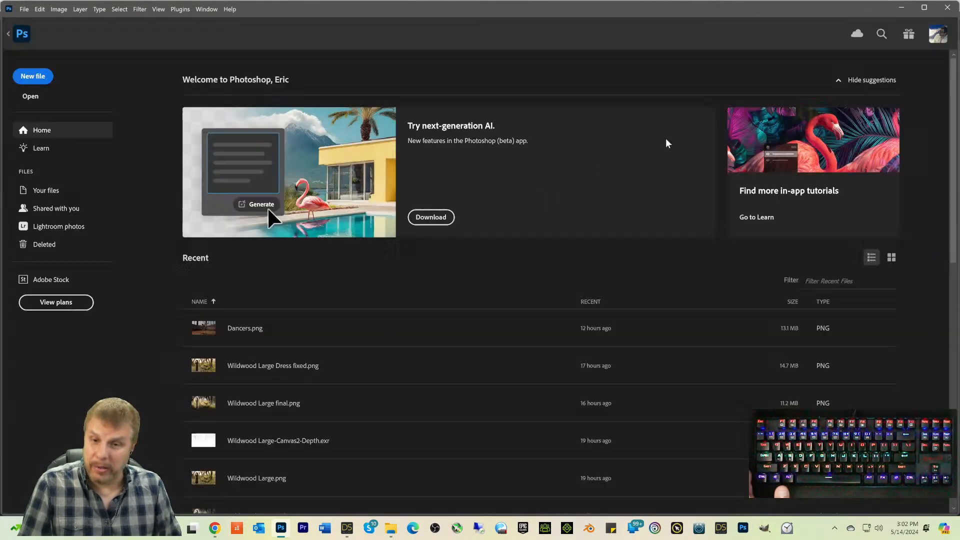
{"action": "left_click", "coordinate": [902, 8]}
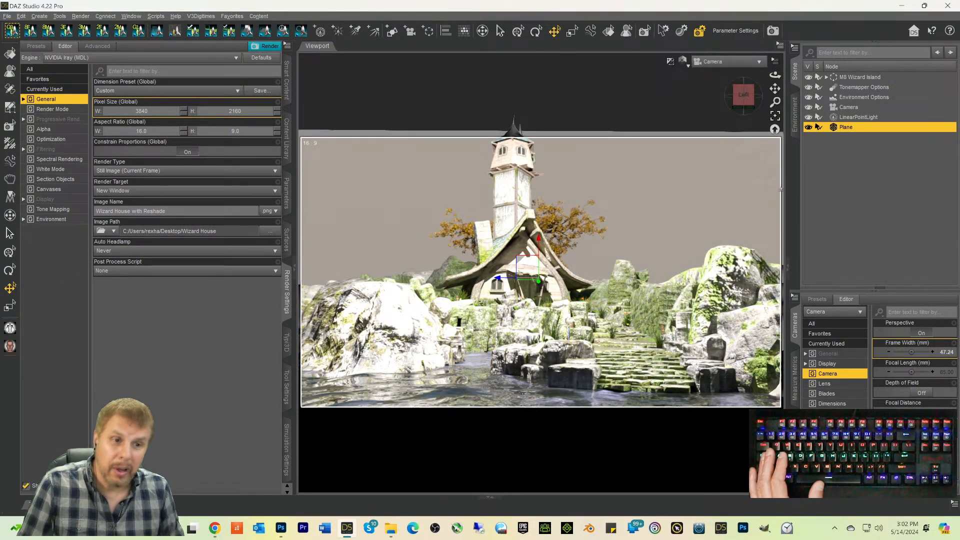
Step: Select the Plane's surface and set its Cutout Opacity to 0.1
{"action": "left_click", "coordinate": [894, 161]}
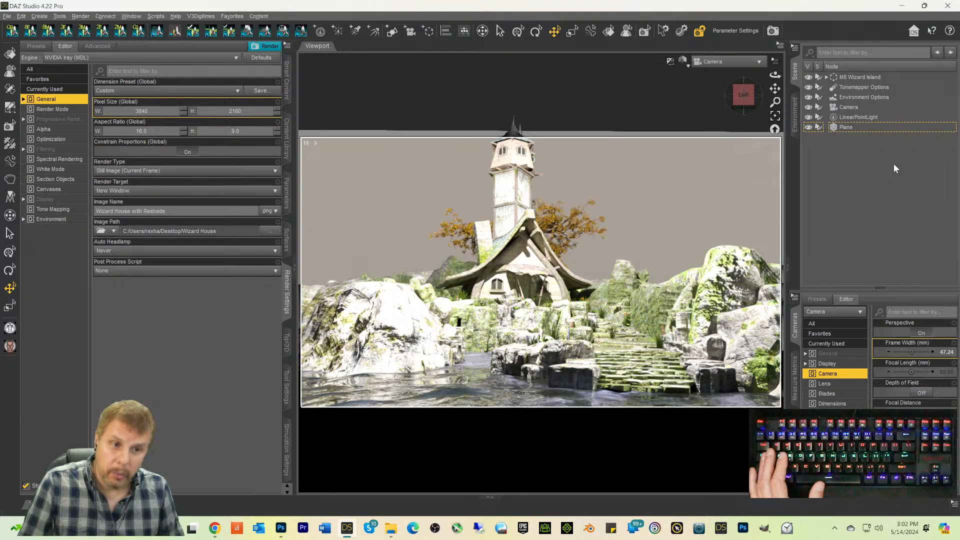
{"action": "left_click", "coordinate": [836, 128]}
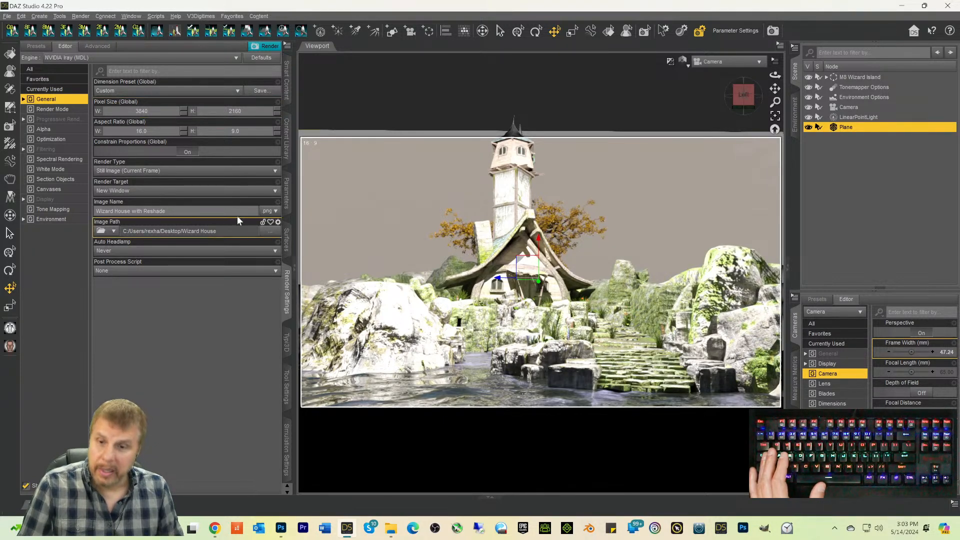
{"action": "left_click", "coordinate": [286, 240]}
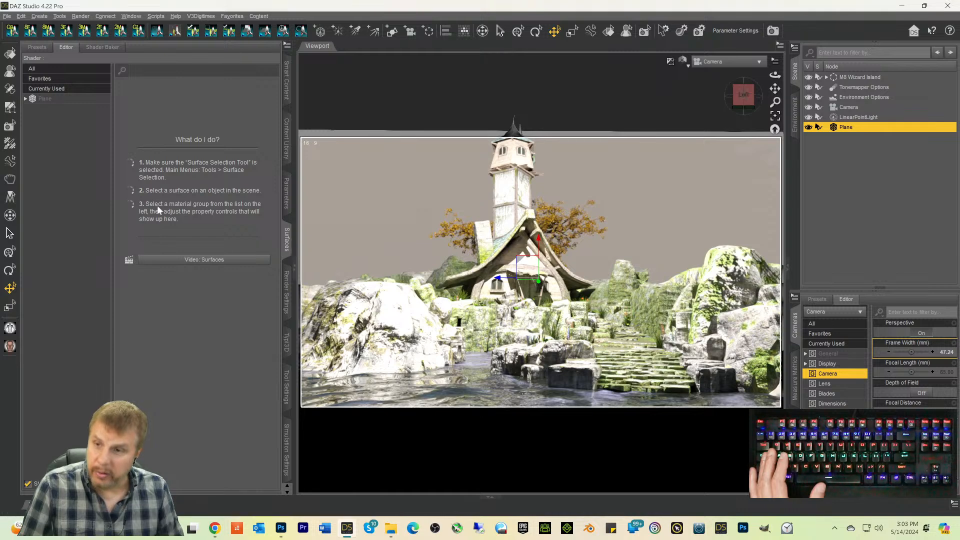
{"action": "left_click", "coordinate": [60, 100]}
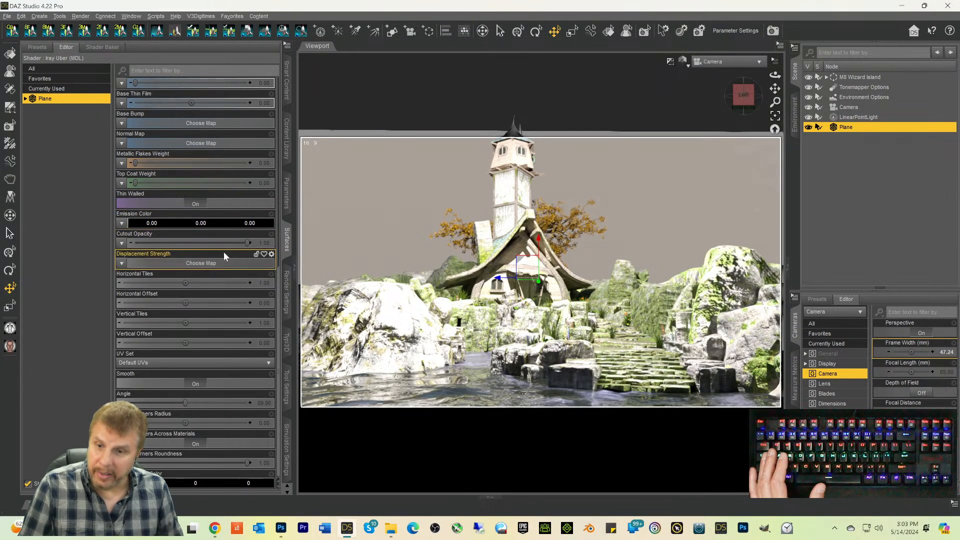
{"action": "left_click", "coordinate": [250, 244]}
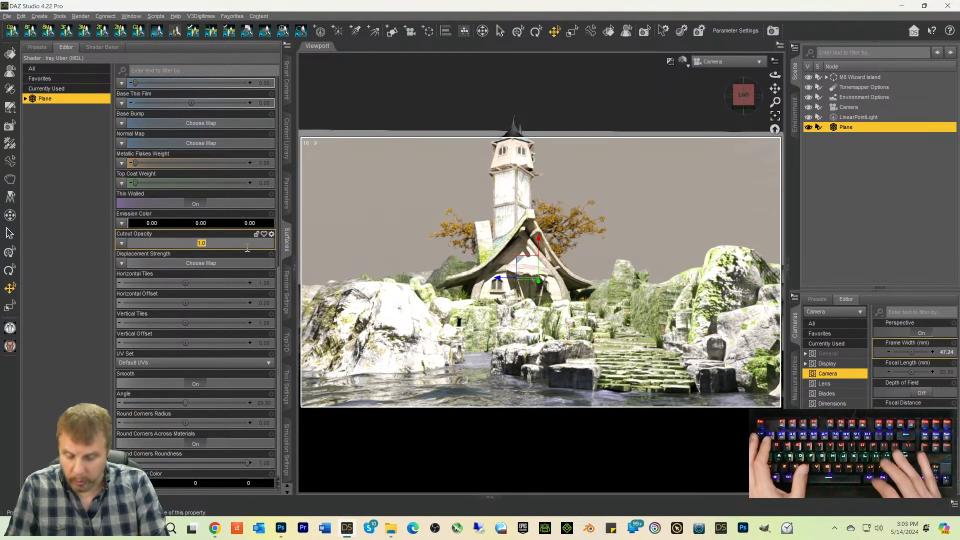
{"action": "type", "text": "1"}
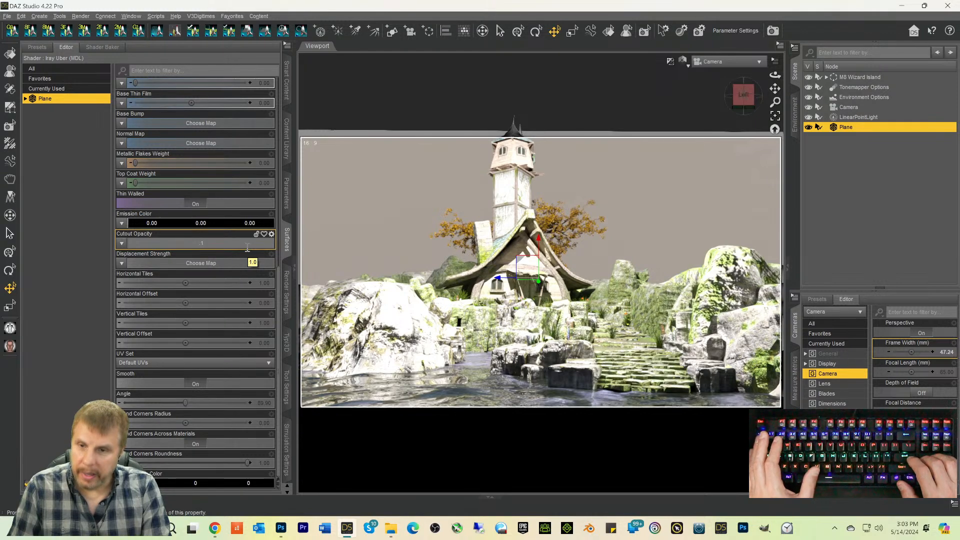
{"action": "key", "text": "Return"}
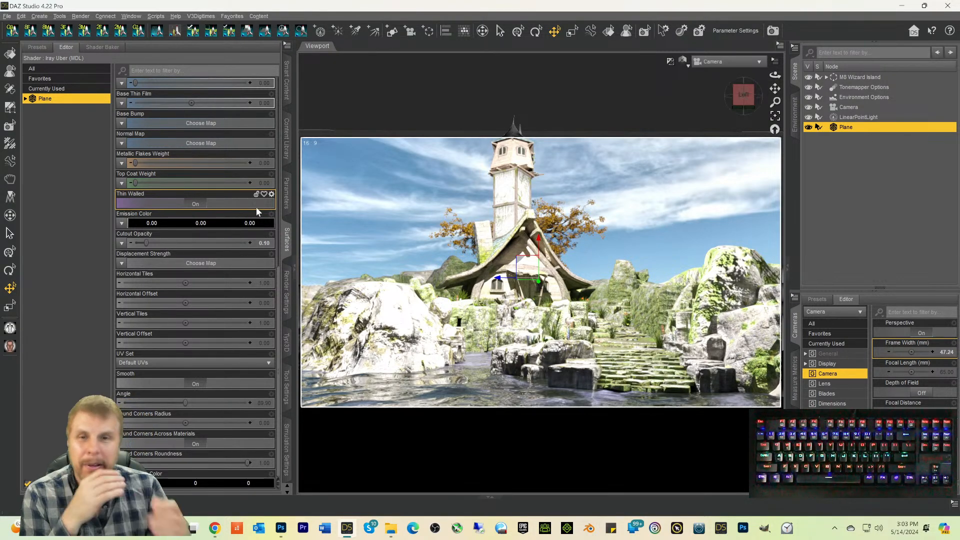
{"action": "left_click", "coordinate": [231, 16]}
{"action": "mouse_move", "coordinate": [237, 68]}
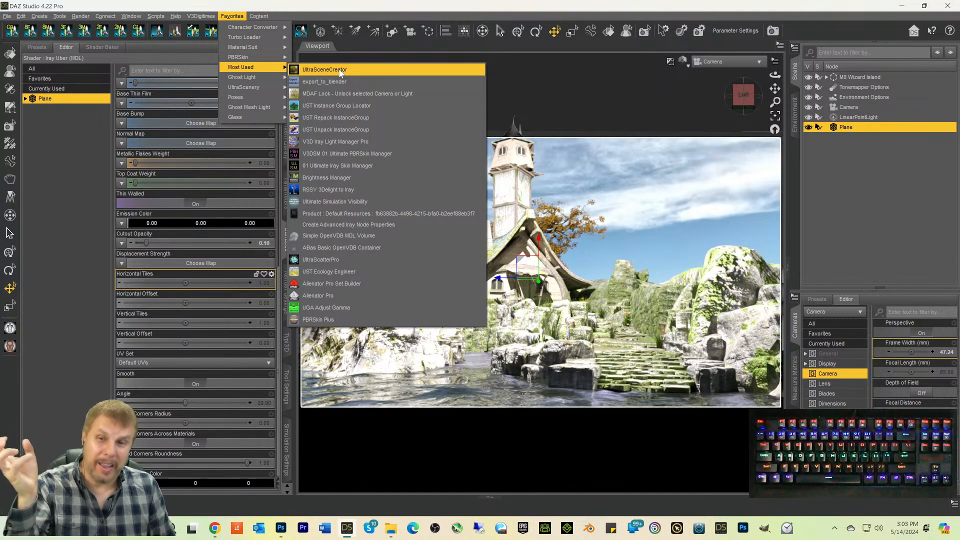
{"action": "left_click", "coordinate": [357, 10]}
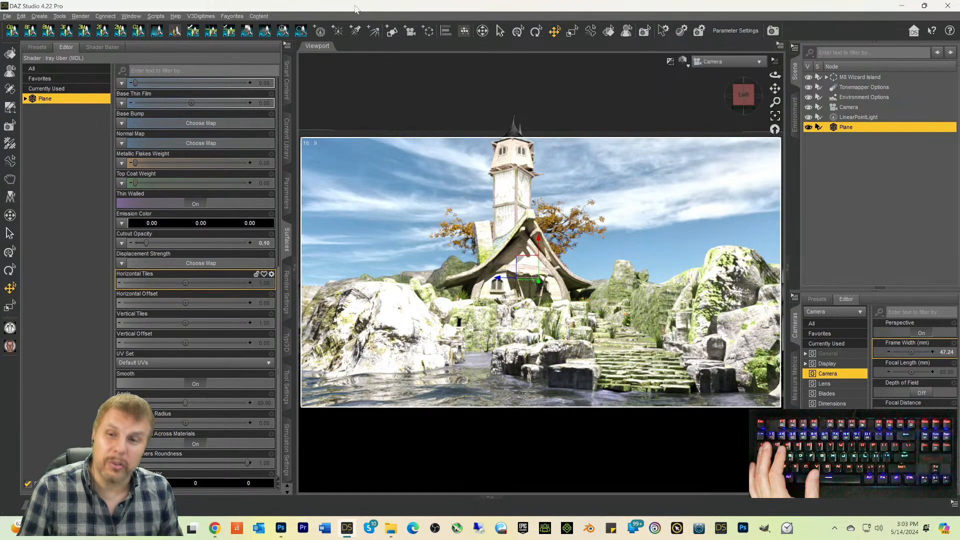
{"action": "left_click", "coordinate": [254, 16]}
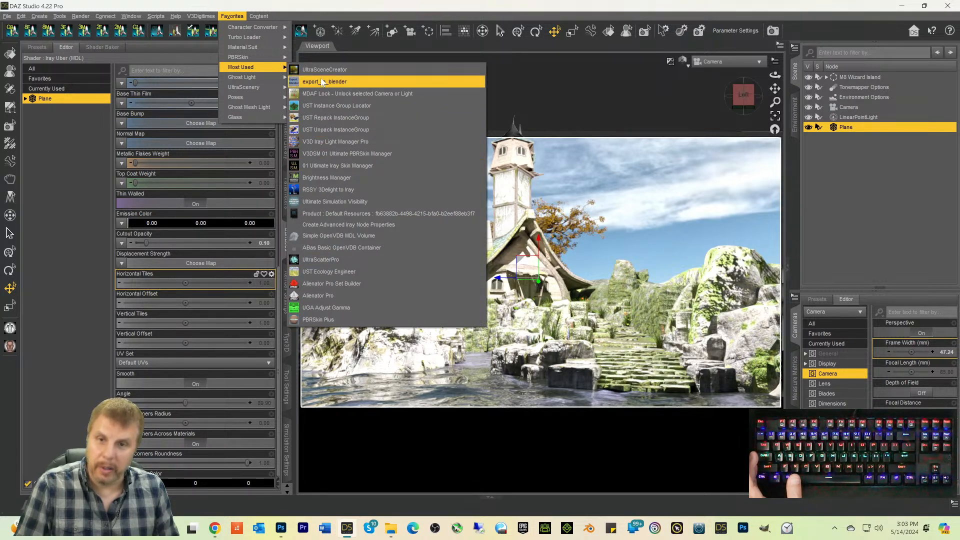
{"action": "left_click", "coordinate": [476, 7]}
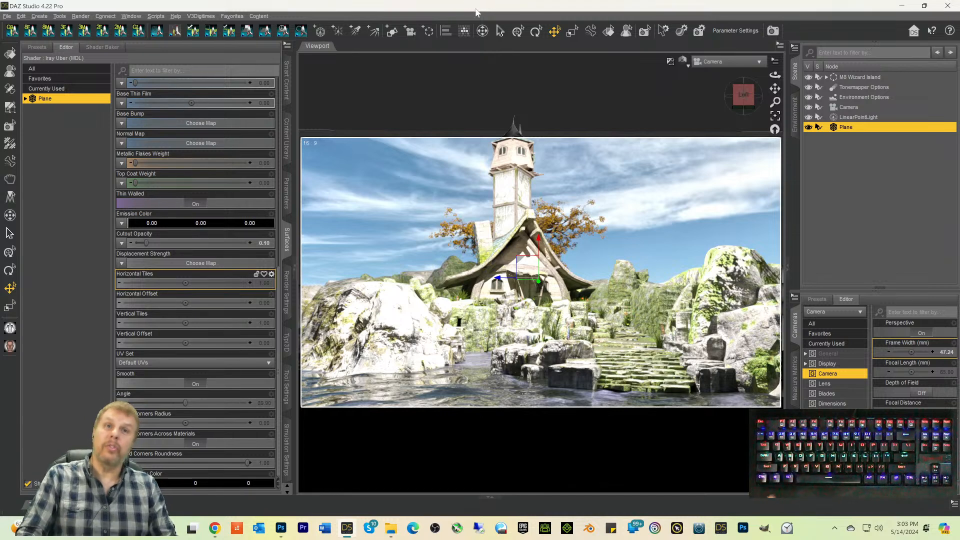
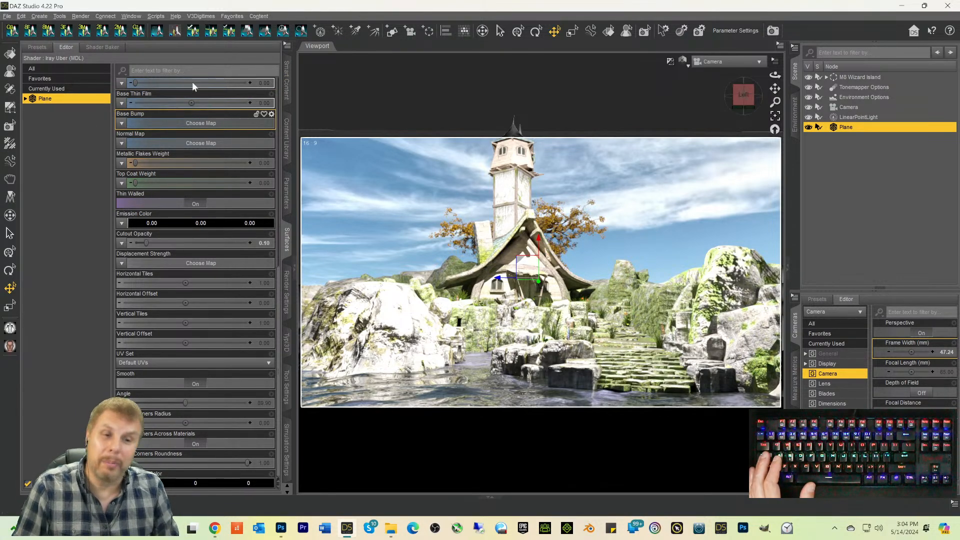
Step: Set the Plane's Cutout Opacity to 1, and lower it all the way to 0
{"action": "scroll", "coordinate": [134, 93], "scroll_direction": "up", "scroll_amount": 1}
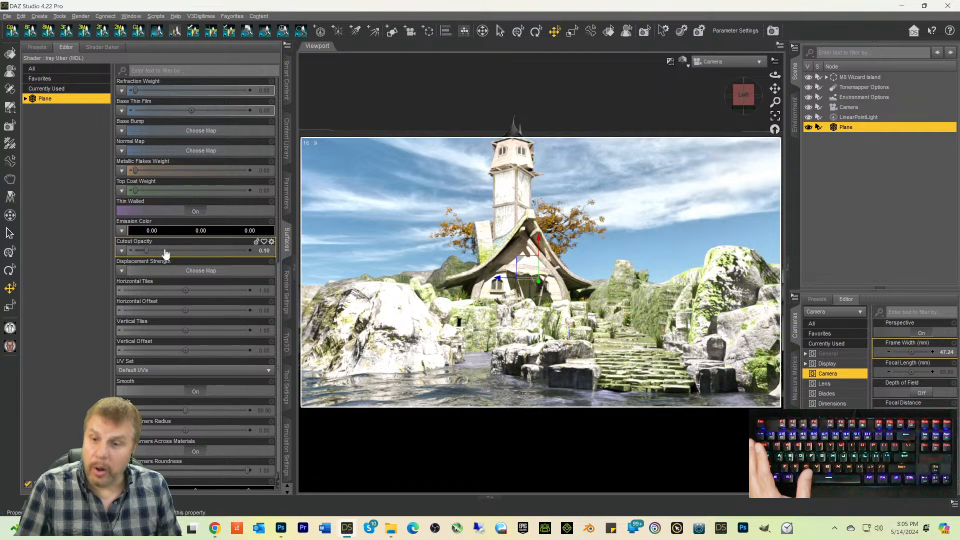
{"action": "left_click", "coordinate": [263, 251]}
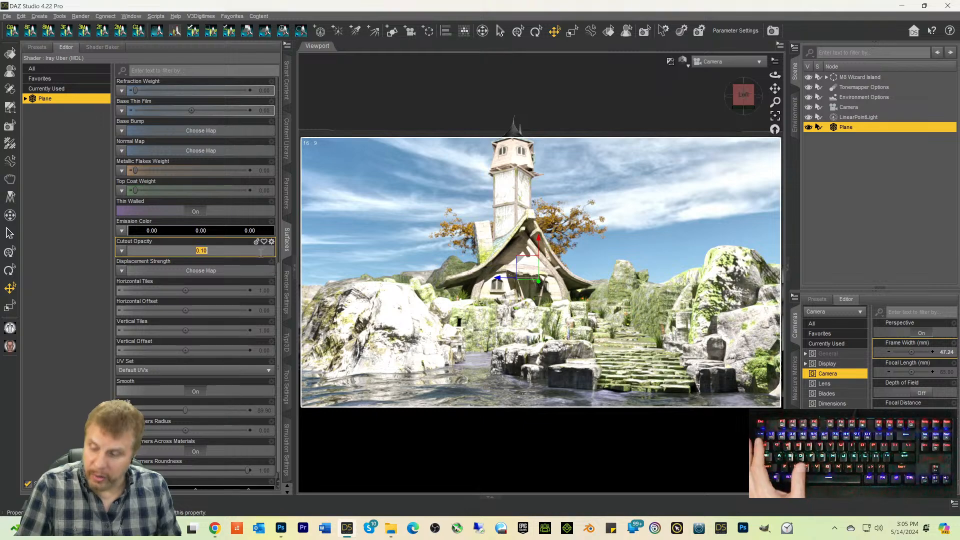
{"action": "type", "text": "1"}
{"action": "key", "text": "Return"}
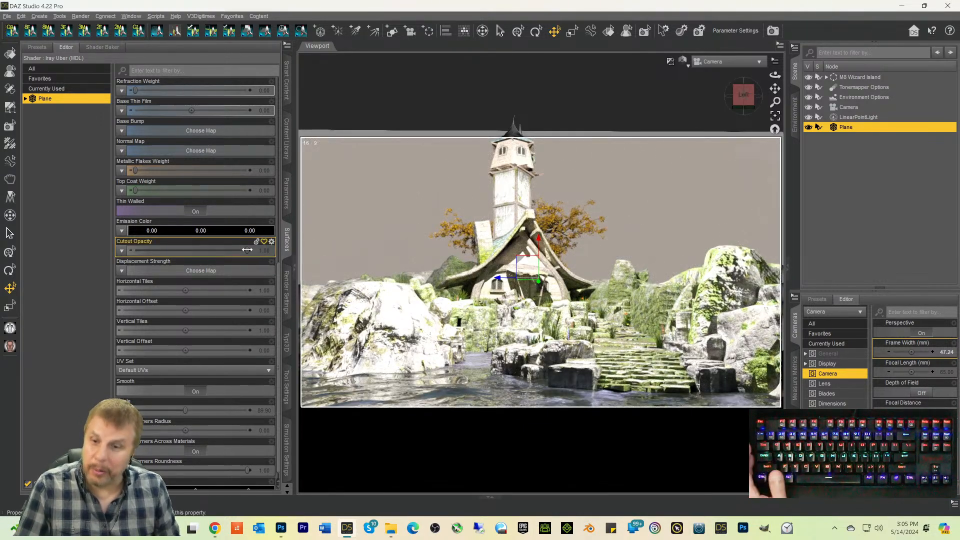
{"action": "left_click_drag", "start_coordinate": [247, 247], "coordinate": [85, 264]}
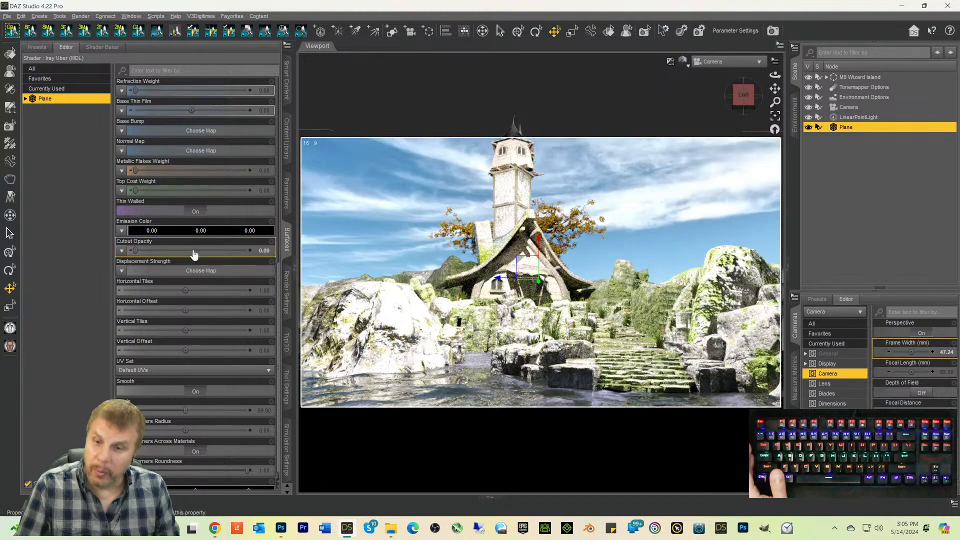
Step: Set the Plane's Cutout Opacity to 0.1, and bring it back down to 0
{"action": "left_click", "coordinate": [268, 250]}
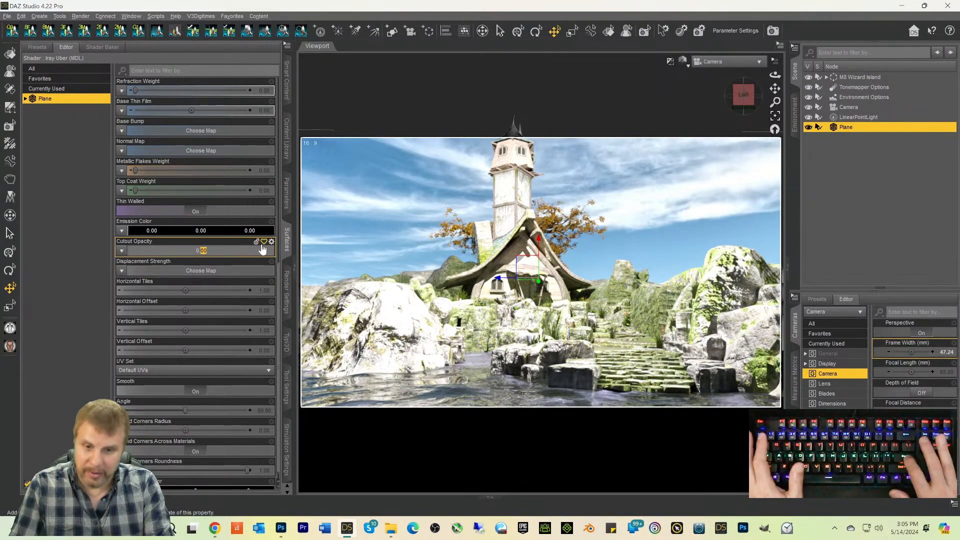
{"action": "type", "text": "1"}
{"action": "key", "text": "Return"}
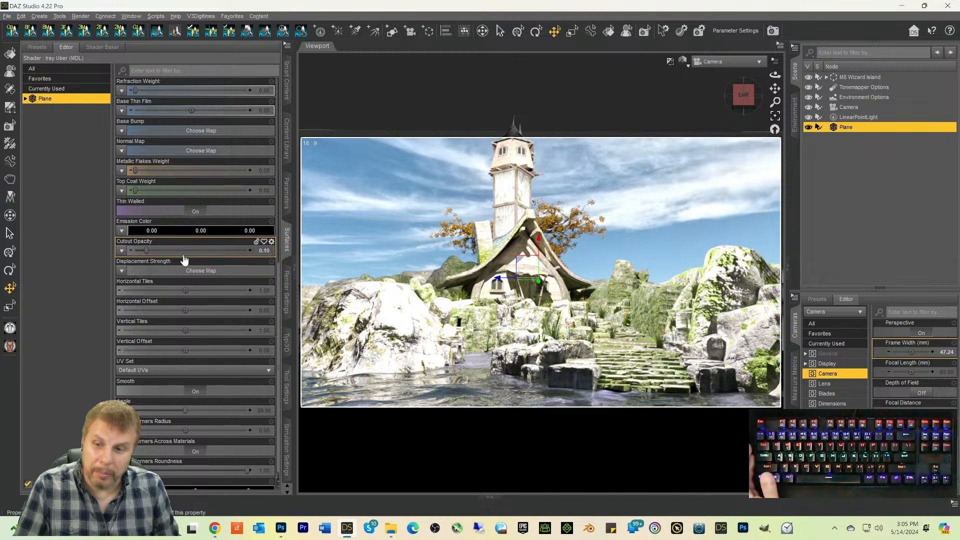
{"action": "left_click_drag", "start_coordinate": [146, 251], "coordinate": [97, 262]}
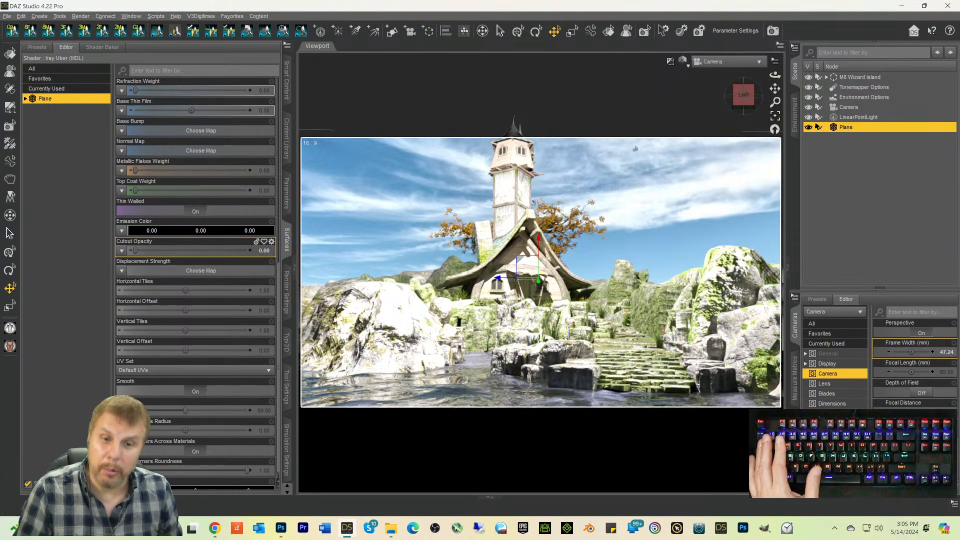
Step: Hide the LinearPointLight in the scene and set the Plane's Cutout Opacity to 0.1
{"action": "left_click", "coordinate": [808, 117]}
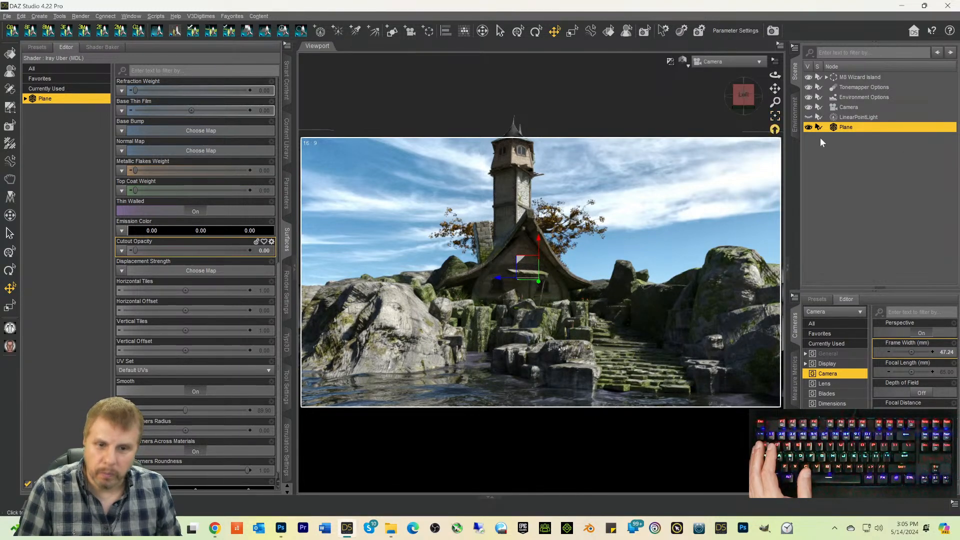
{"action": "left_click", "coordinate": [263, 251]}
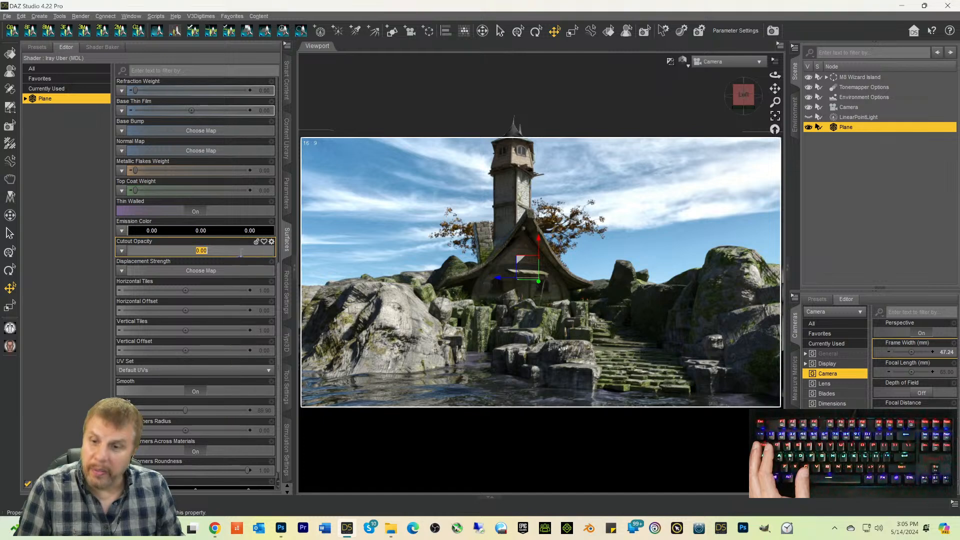
{"action": "type", "text": "0"}
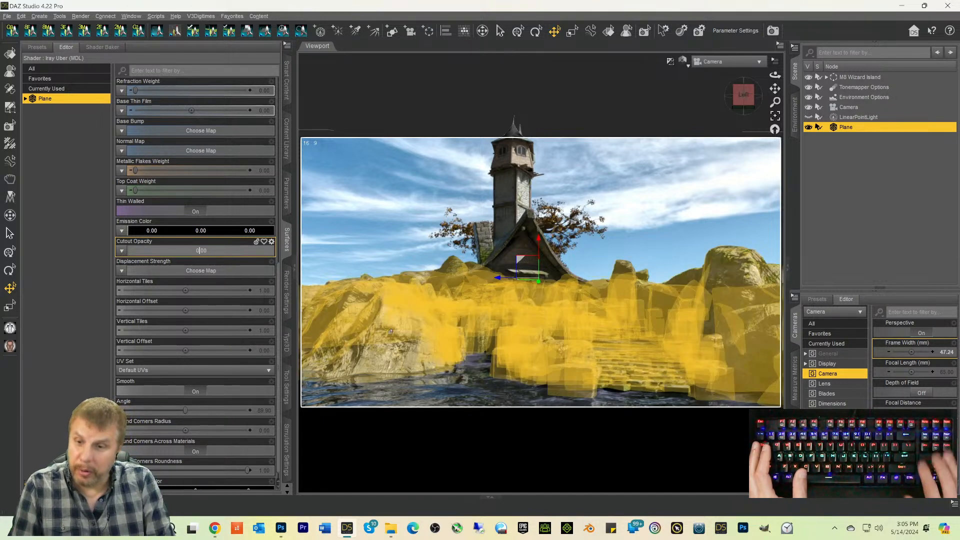
{"action": "type", "text": ".1"}
{"action": "key", "text": "Return"}
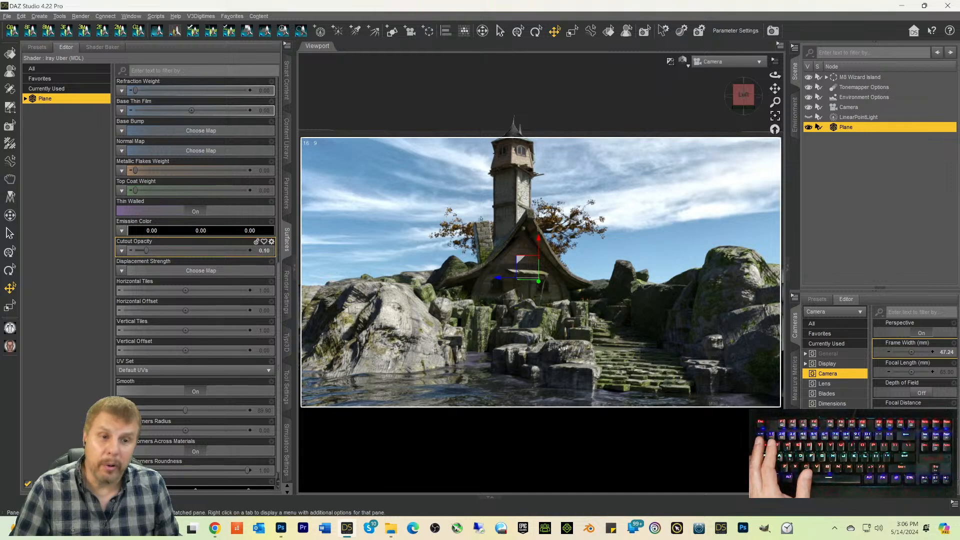
Step: Start a new render of the scene and delete all files in the Wizard House with Reshade_canvases folder in File Explorer
{"action": "left_click", "coordinate": [772, 33]}
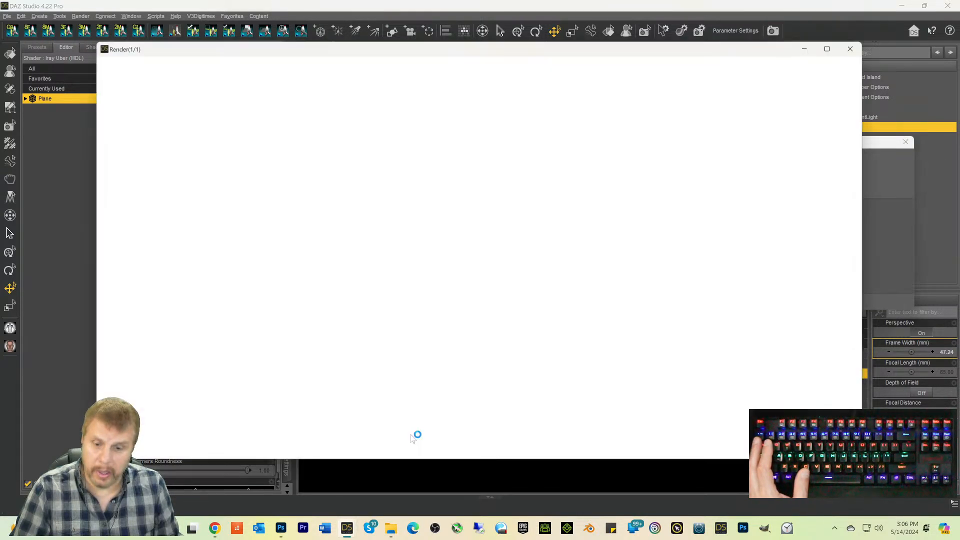
{"action": "left_click_drag", "start_coordinate": [338, 214], "coordinate": [230, 86]}
{"action": "key", "text": "Delete"}
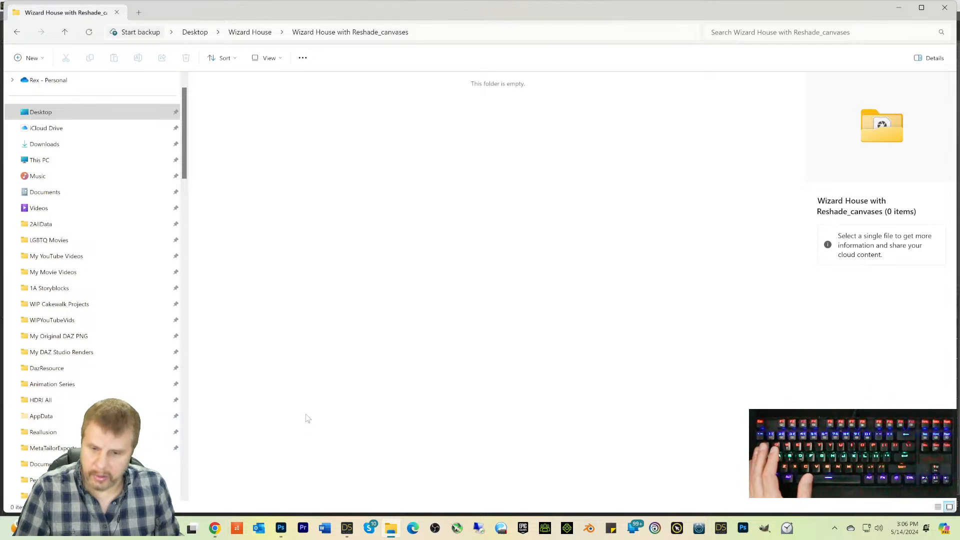
Step: Switch to the DAZ Studio render window, check the sky and rocks in the image, and stop the render
{"action": "left_click", "coordinate": [280, 527]}
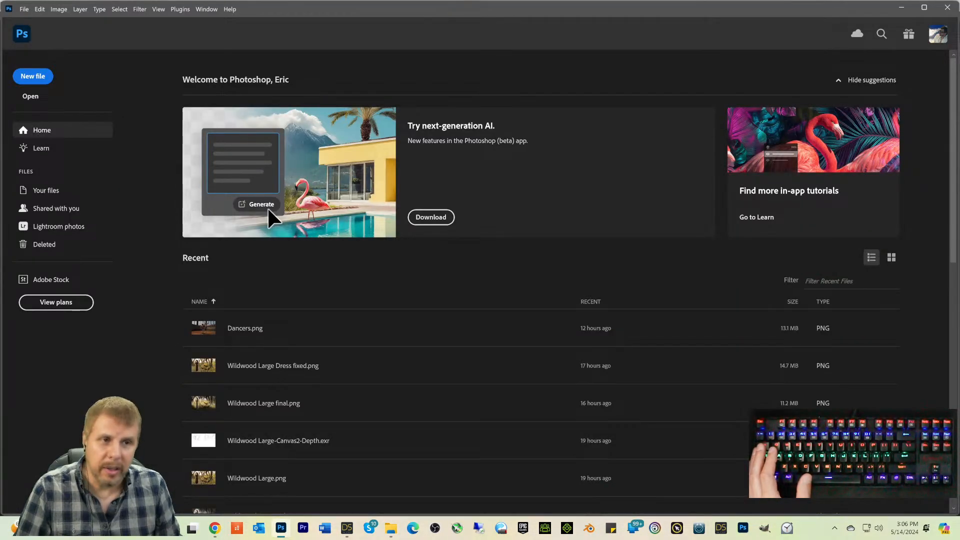
{"action": "left_click", "coordinate": [901, 7]}
{"action": "mouse_move", "coordinate": [348, 529]}
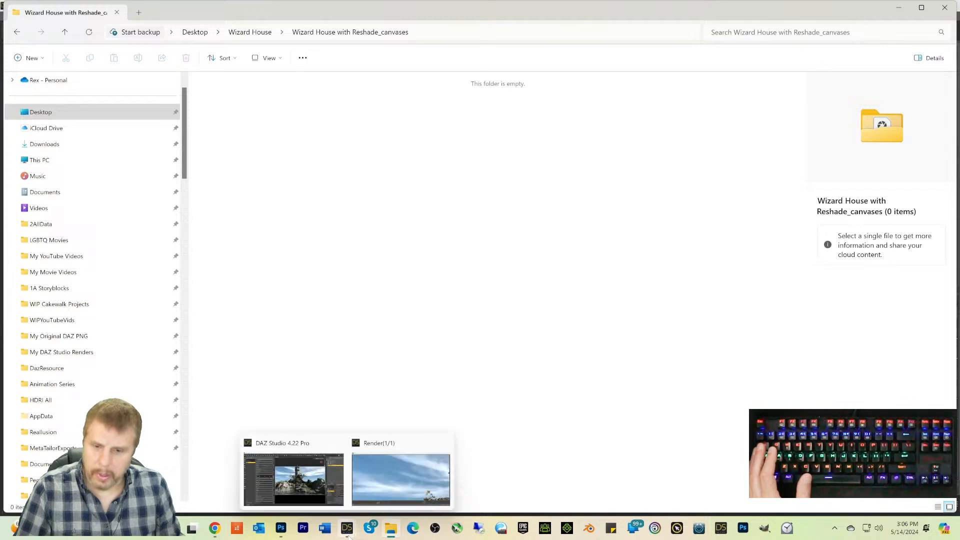
{"action": "left_click", "coordinate": [385, 455]}
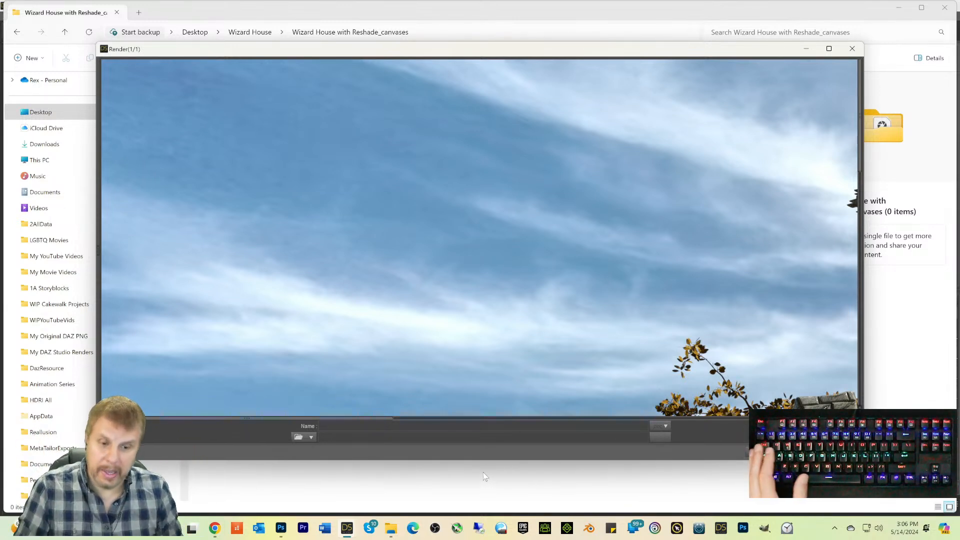
{"action": "scroll", "coordinate": [671, 247], "scroll_direction": "down", "scroll_amount": 5}
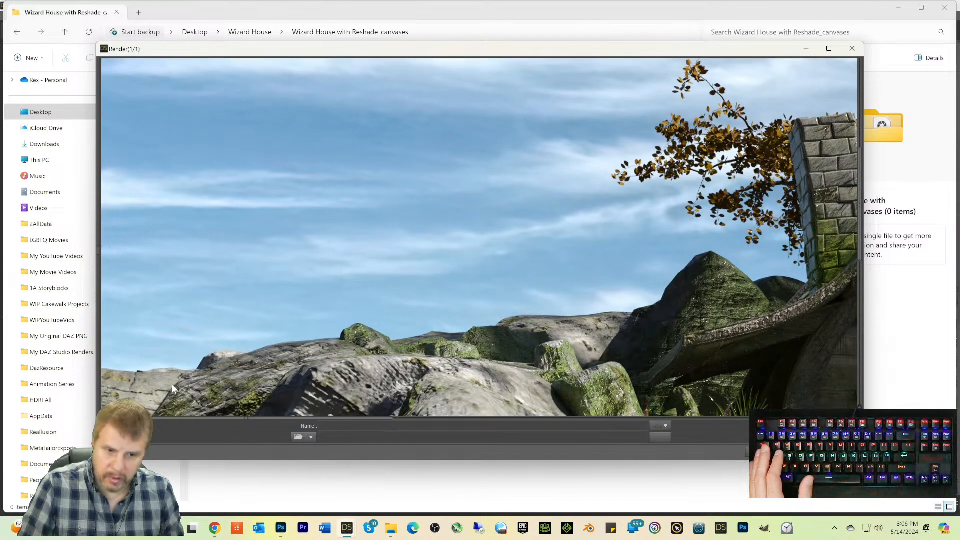
{"action": "scroll", "coordinate": [274, 353], "scroll_direction": "down", "scroll_amount": 3}
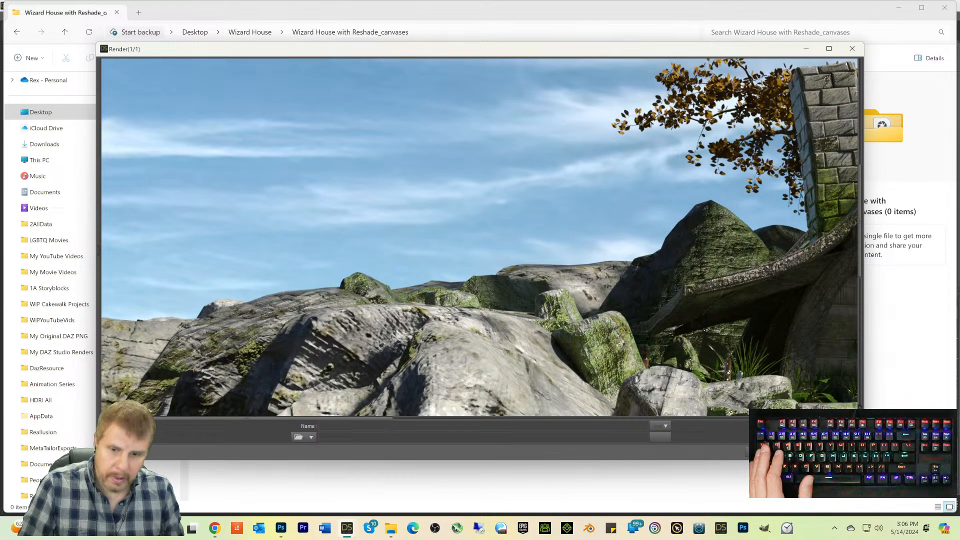
{"action": "left_click", "coordinate": [830, 453]}
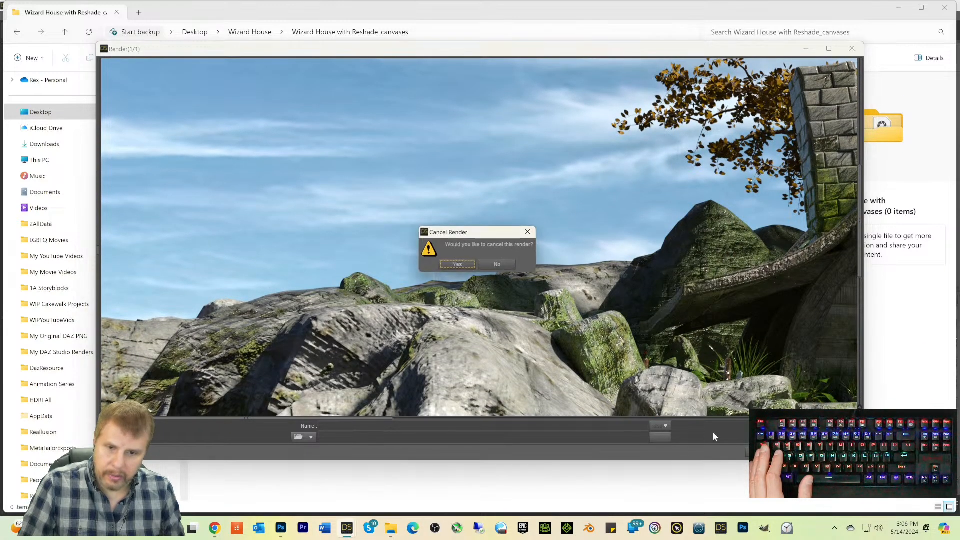
{"action": "left_click", "coordinate": [457, 265]}
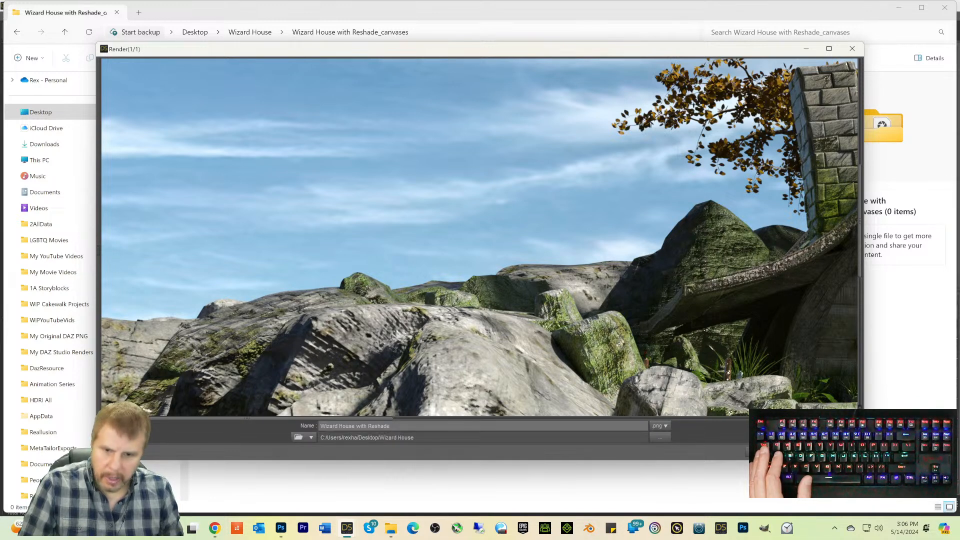
Step: Clear the old files from the Wizard House folder and save the render there as Wizard House with Reshade.png
{"action": "left_click", "coordinate": [773, 452]}
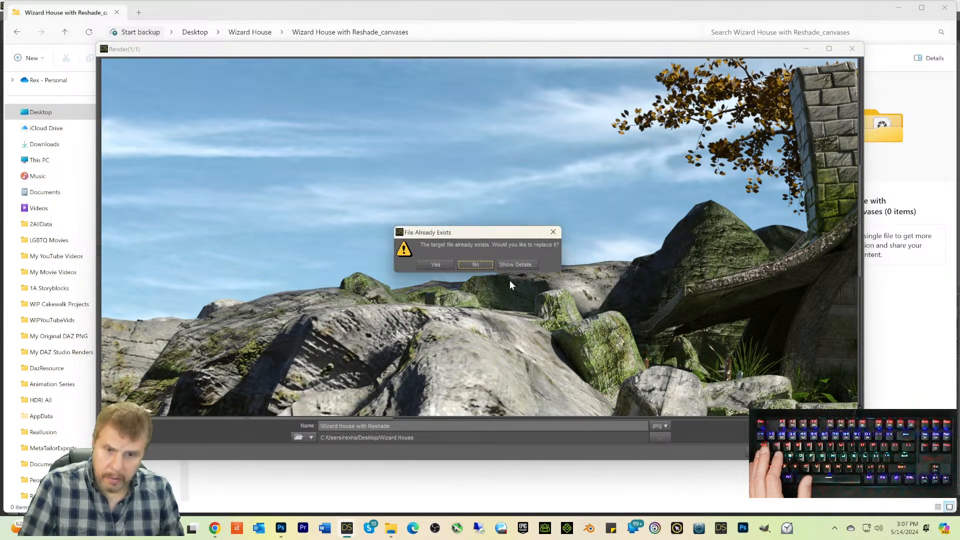
{"action": "left_click", "coordinate": [475, 265]}
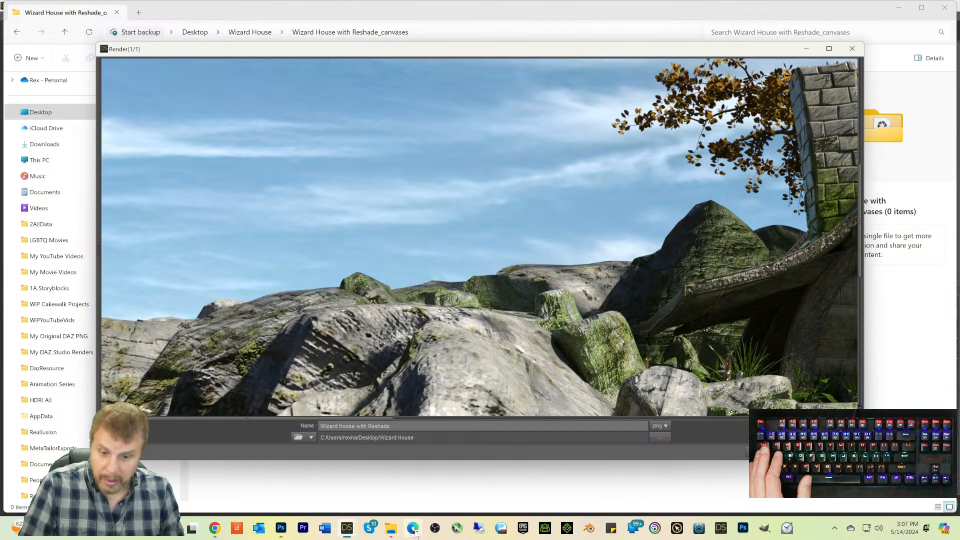
{"action": "left_click", "coordinate": [391, 528]}
{"action": "left_click", "coordinate": [241, 34]}
{"action": "left_click_drag", "start_coordinate": [346, 161], "coordinate": [209, 102]}
{"action": "key", "text": "Delete"}
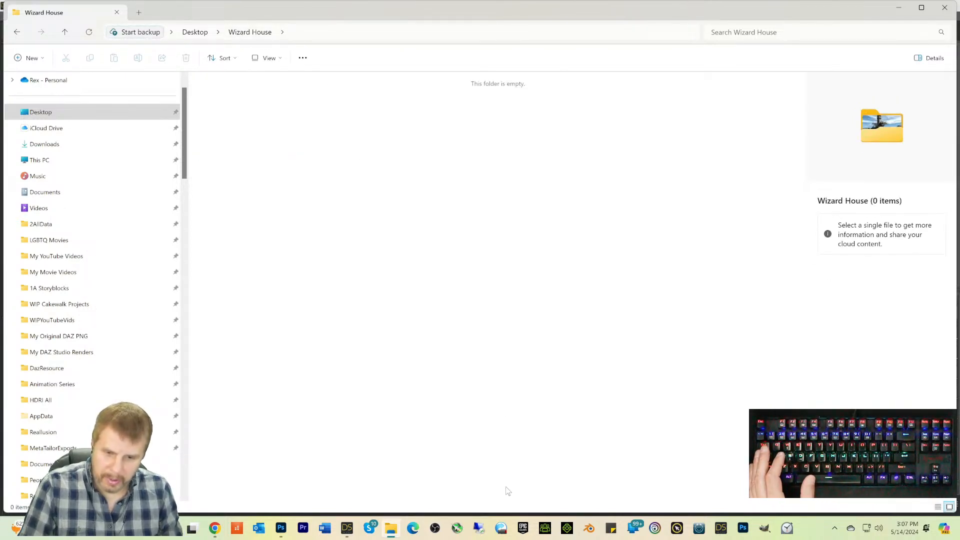
{"action": "mouse_move", "coordinate": [347, 528]}
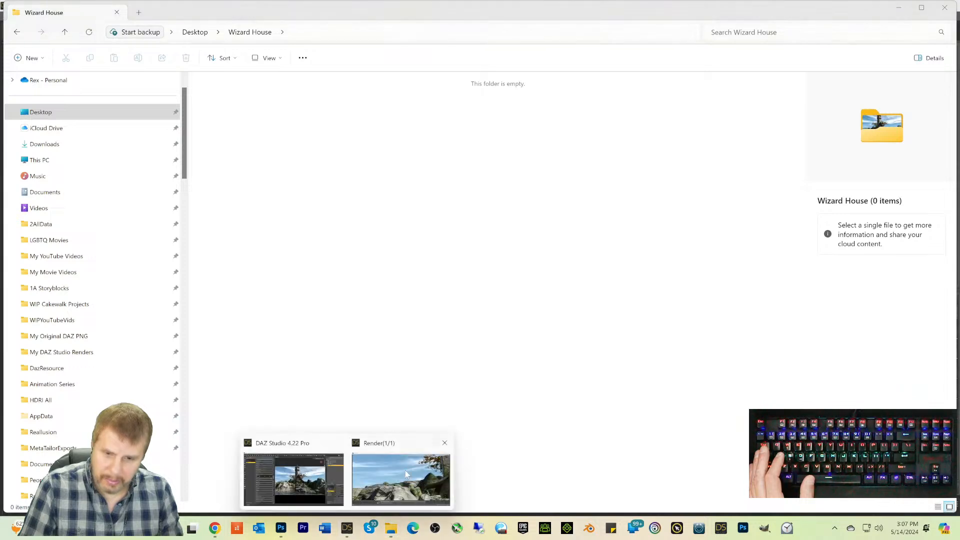
{"action": "left_click", "coordinate": [401, 481]}
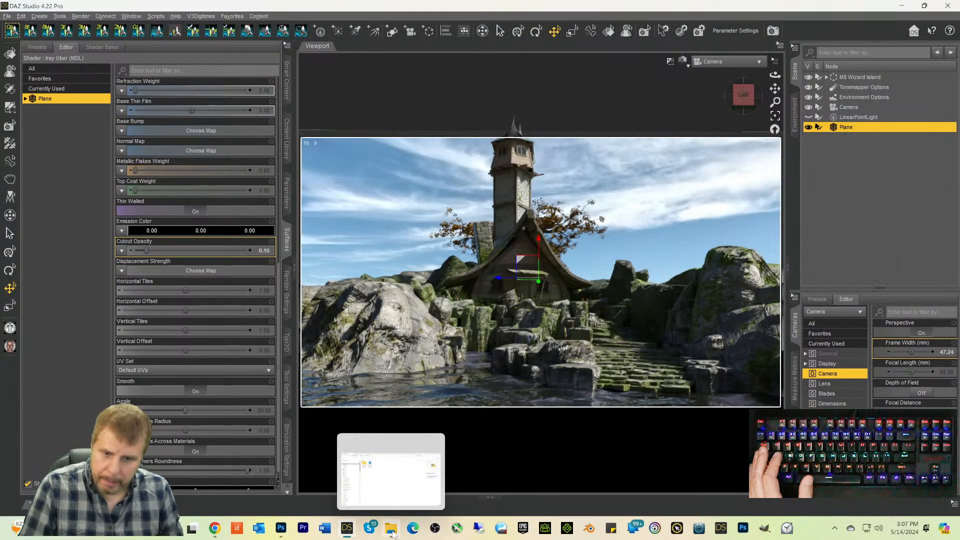
Step: Open Wizard House with Reshade.png from the Wizard House folder in Photoshop
{"action": "left_click", "coordinate": [393, 530]}
{"action": "right_click", "coordinate": [268, 123]}
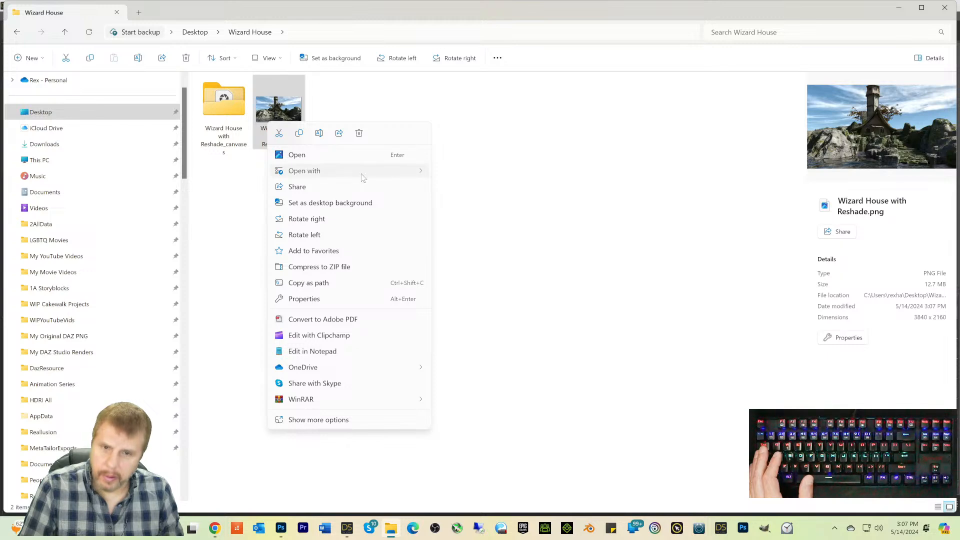
{"action": "mouse_move", "coordinate": [360, 175]}
{"action": "left_click", "coordinate": [462, 188]}
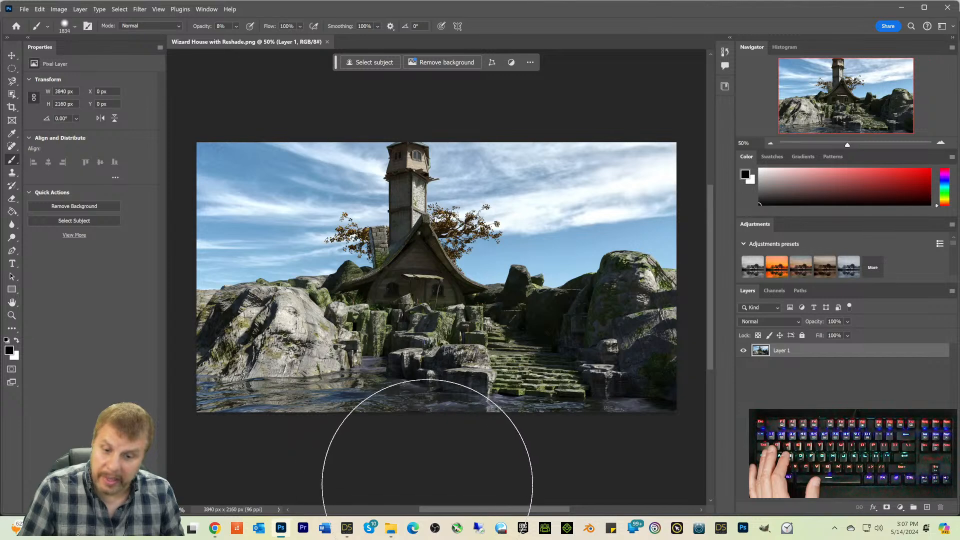
Step: Open Wizard House with Reshade-Canvas2-Depth.exr from the canvases folder in Adobe Photoshop 2024, reading its alpha channel data as transparency
{"action": "mouse_move", "coordinate": [390, 527]}
{"action": "left_click", "coordinate": [387, 487]}
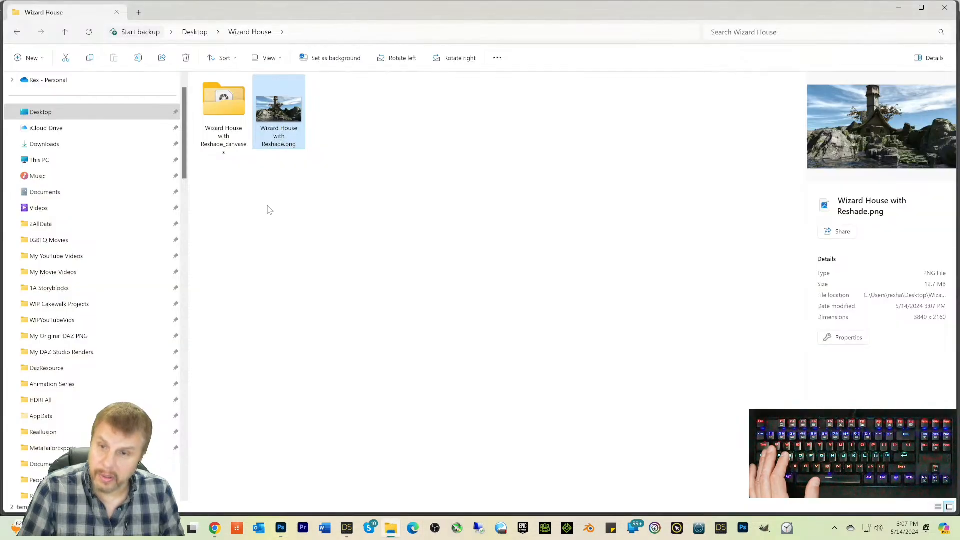
{"action": "double_click", "coordinate": [225, 121]}
{"action": "left_click", "coordinate": [265, 116]}
{"action": "right_click", "coordinate": [266, 116]}
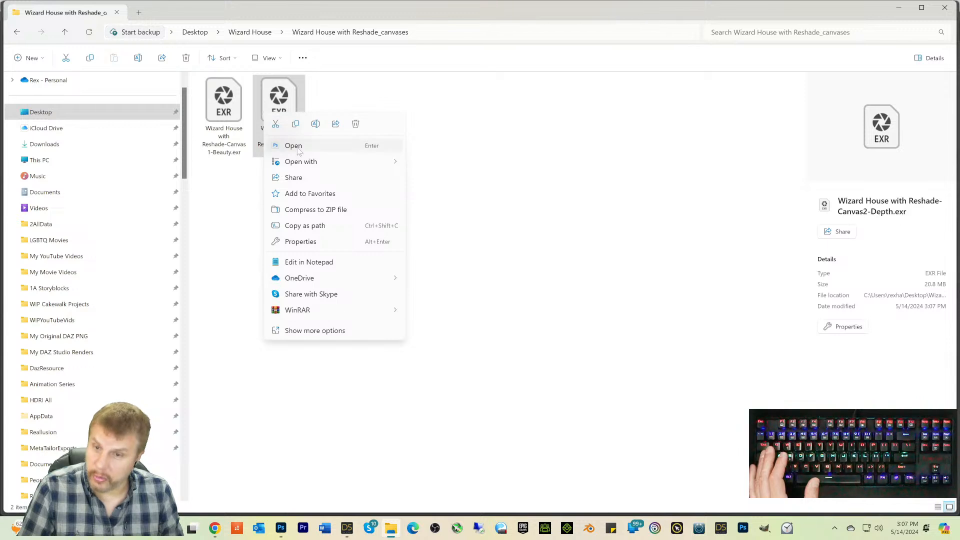
{"action": "mouse_move", "coordinate": [389, 160]}
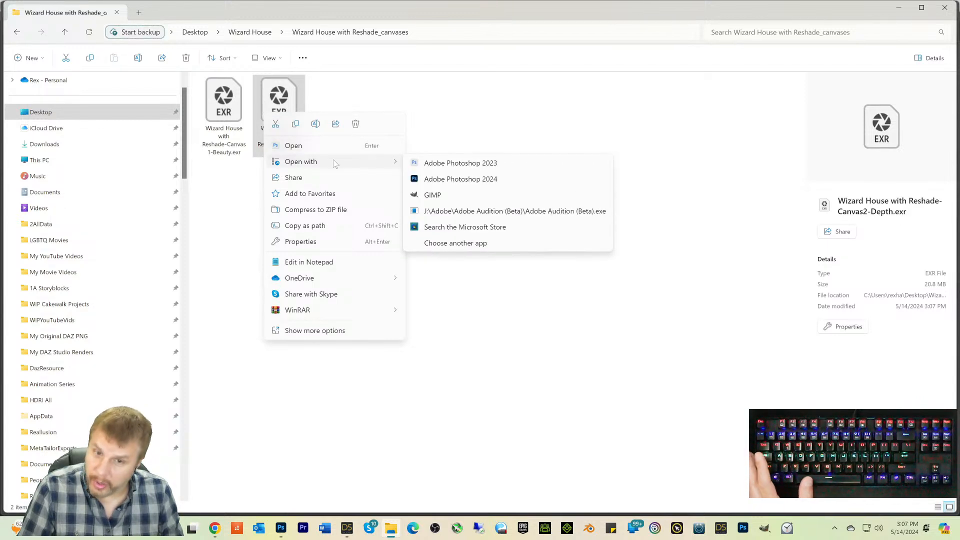
{"action": "left_click", "coordinate": [440, 180]}
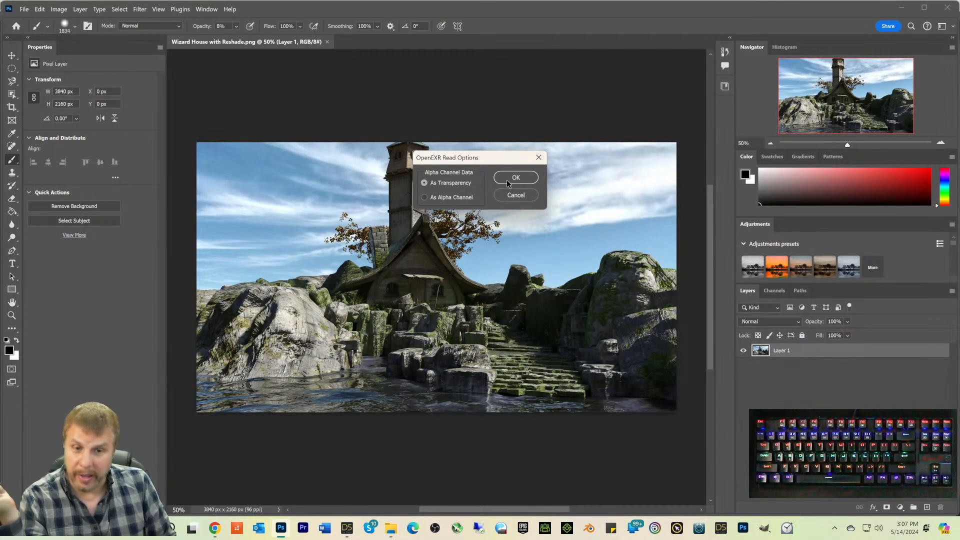
{"action": "left_click", "coordinate": [515, 177]}
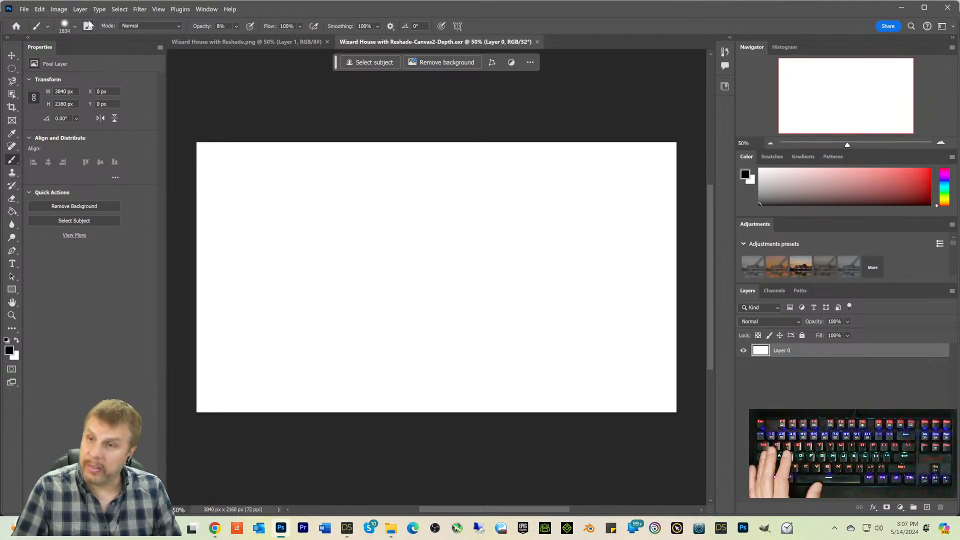
Step: Apply an Exposure adjustment of -4 to the depth canvas
{"action": "left_click", "coordinate": [51, 9]}
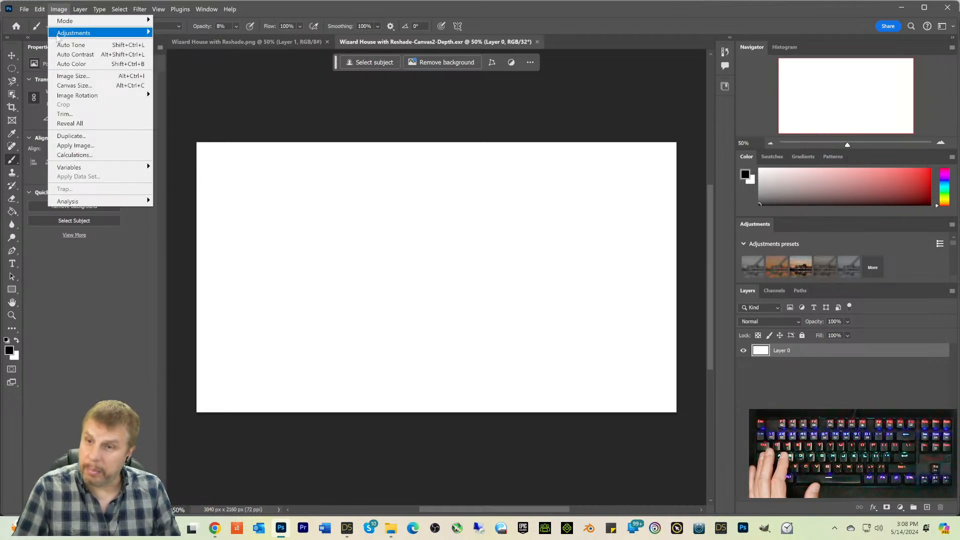
{"action": "mouse_move", "coordinate": [59, 35]}
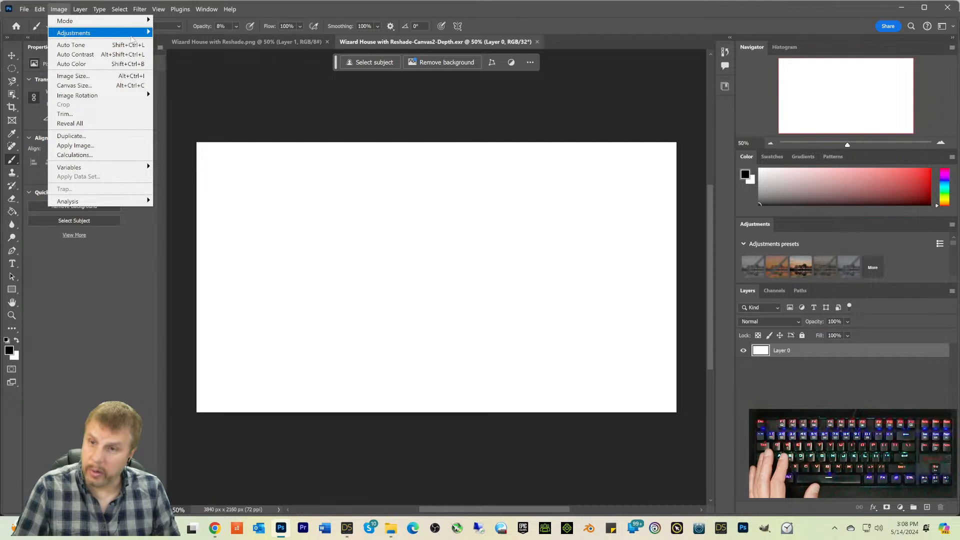
{"action": "mouse_move", "coordinate": [131, 37]}
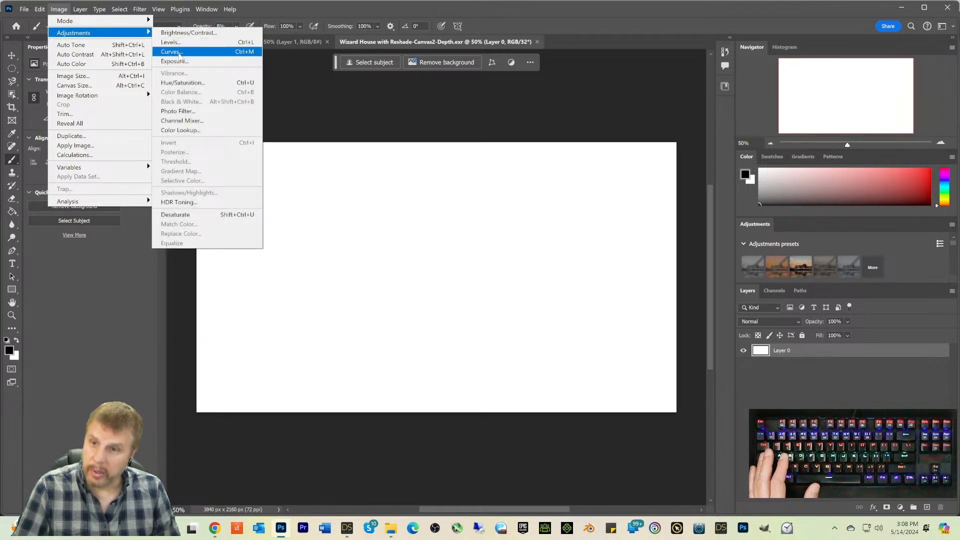
{"action": "left_click", "coordinate": [175, 61]}
{"action": "type", "text": "-"}
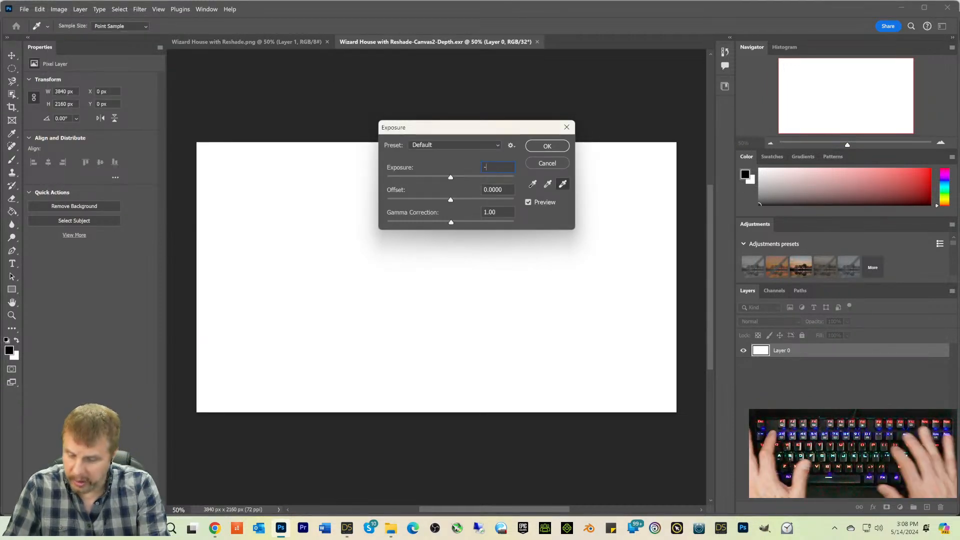
{"action": "type", "text": "4"}
{"action": "key", "text": "Return"}
{"action": "key", "text": "b"}
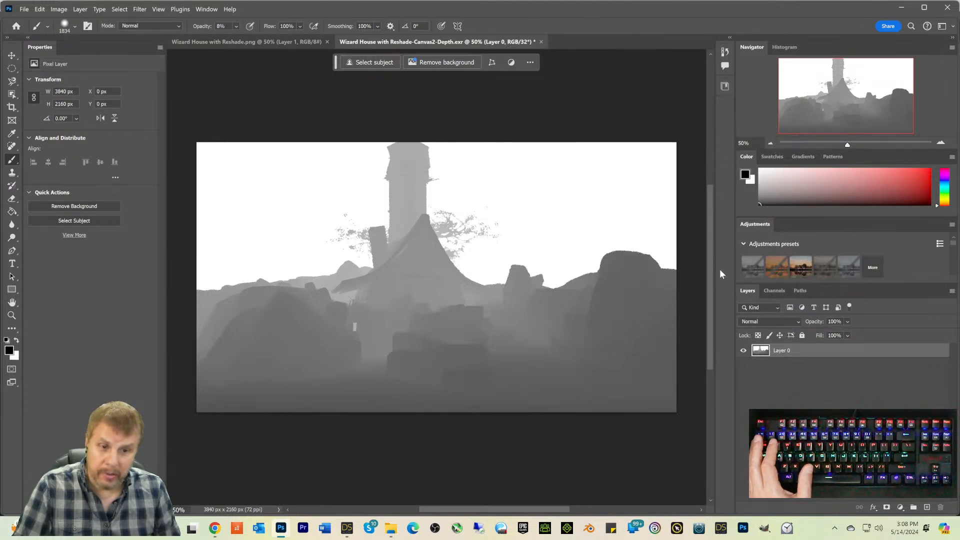
Step: Examine the depth map at about 212% zoom around the tower, the house roof and the tree's branches and leaves
{"action": "left_click_drag", "start_coordinate": [709, 274], "coordinate": [707, 261]}
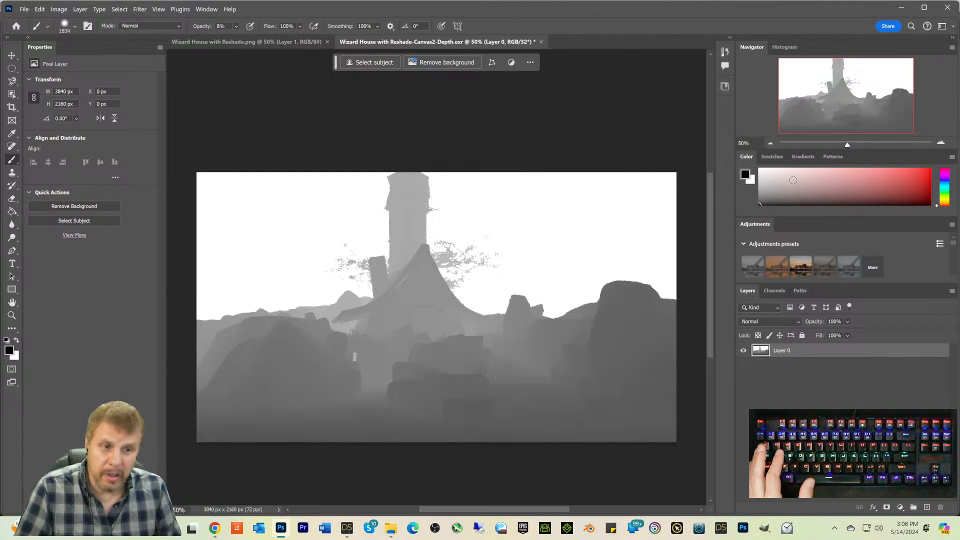
{"action": "left_click_drag", "start_coordinate": [848, 147], "coordinate": [867, 147]}
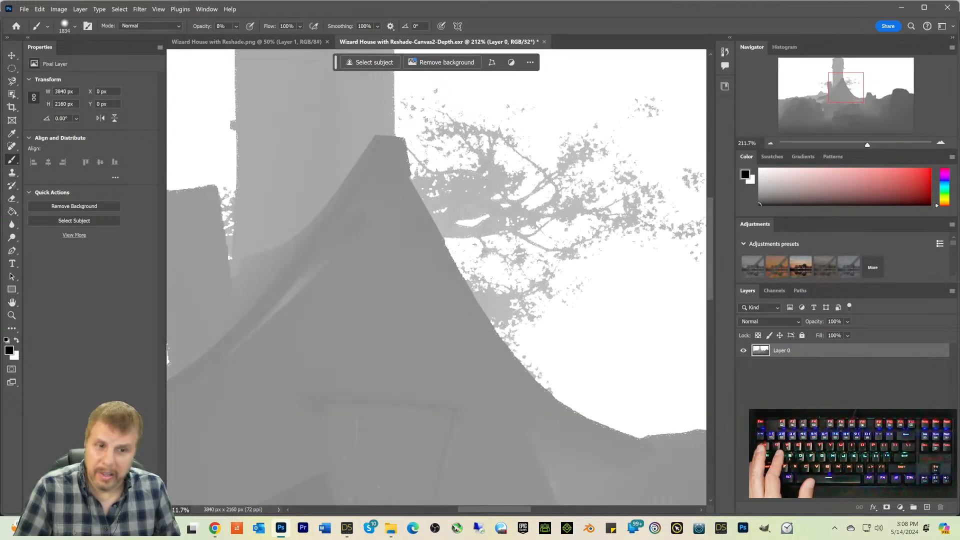
{"action": "left_click_drag", "start_coordinate": [710, 241], "coordinate": [706, 175]}
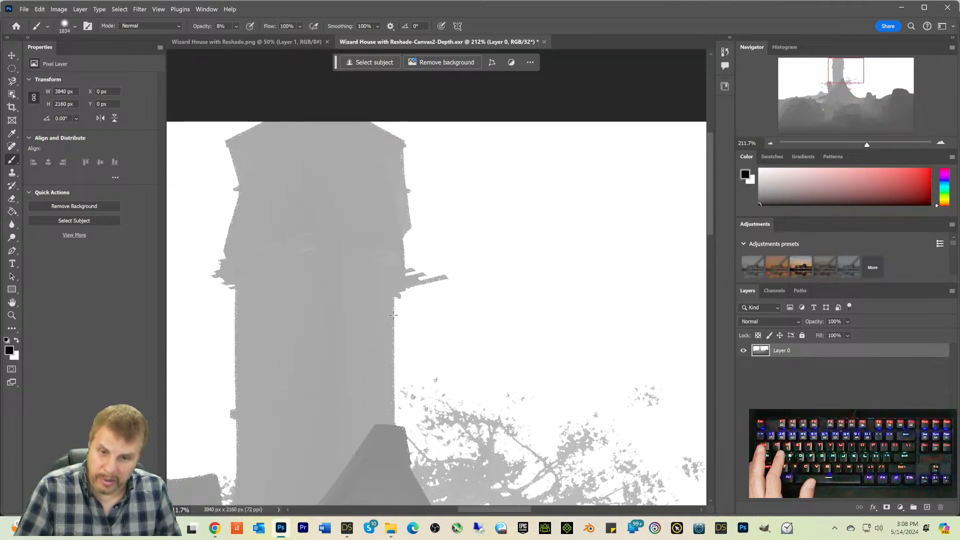
{"action": "left_click_drag", "start_coordinate": [707, 190], "coordinate": [711, 244]}
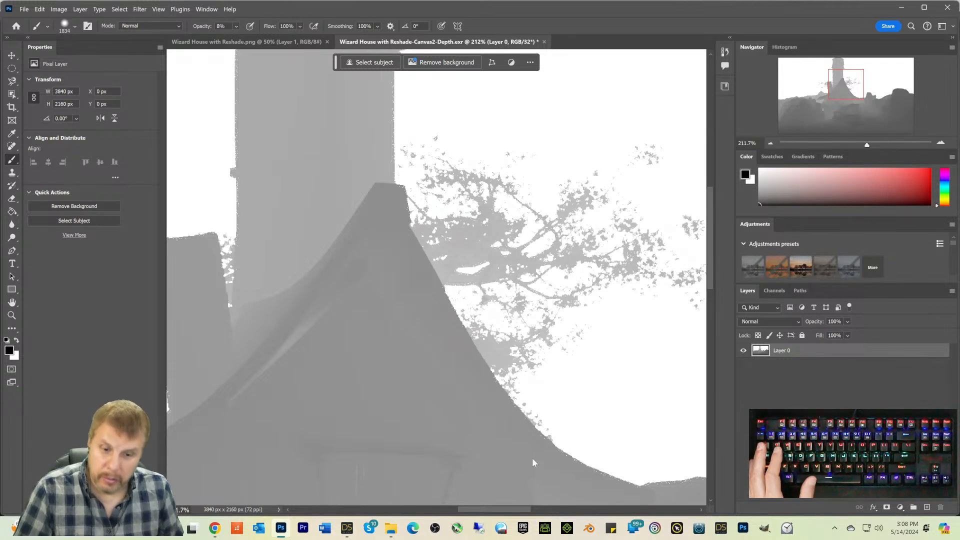
{"action": "mouse_move", "coordinate": [505, 511]}
{"action": "left_mouse_down"}
{"action": "mouse_move", "coordinate": [533, 514]}
{"action": "mouse_move", "coordinate": [518, 513]}
{"action": "left_mouse_up"}
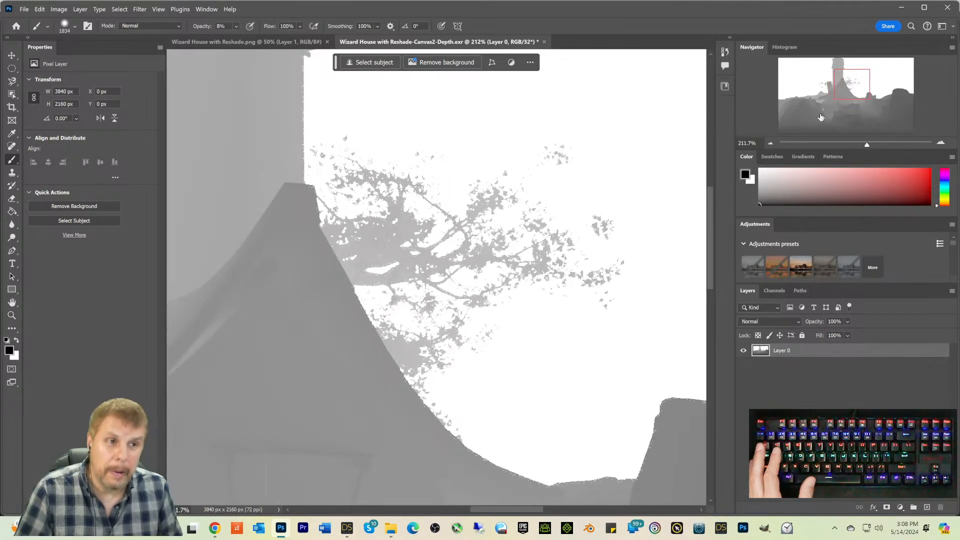
Step: Return to File Explorer and delete everything in the Wizard House folder
{"action": "left_click", "coordinate": [901, 9]}
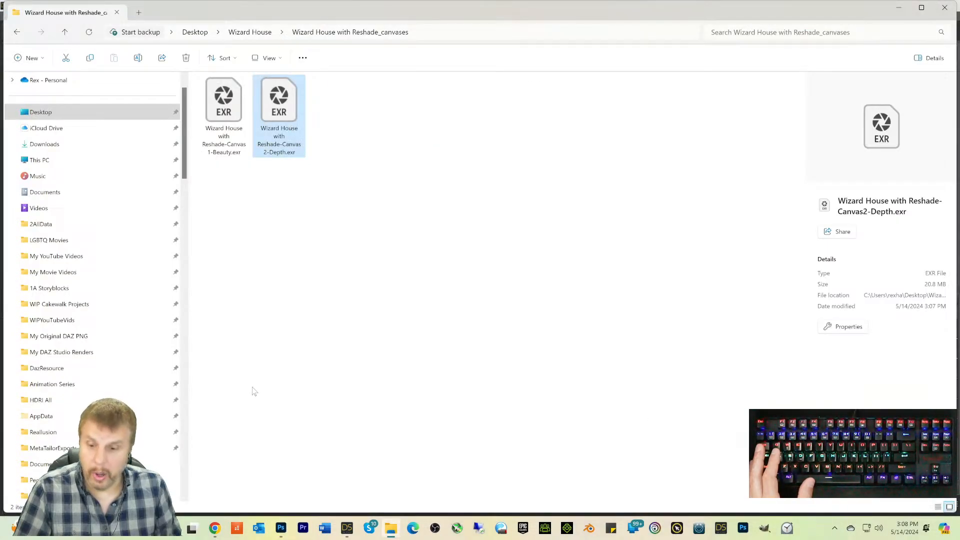
{"action": "left_click", "coordinate": [214, 528]}
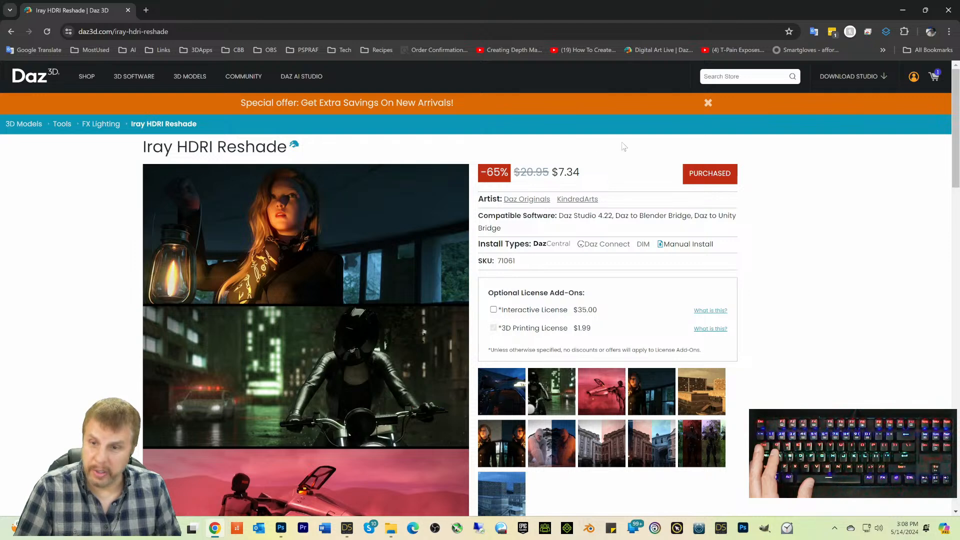
{"action": "left_click", "coordinate": [902, 10]}
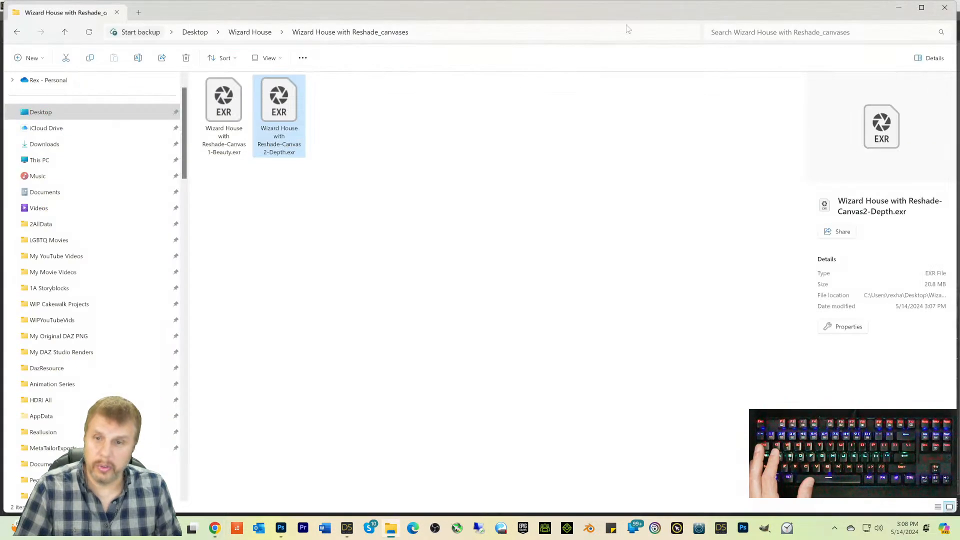
{"action": "left_click", "coordinate": [250, 32]}
{"action": "left_click_drag", "start_coordinate": [336, 178], "coordinate": [223, 105]}
{"action": "key", "text": "Delete"}
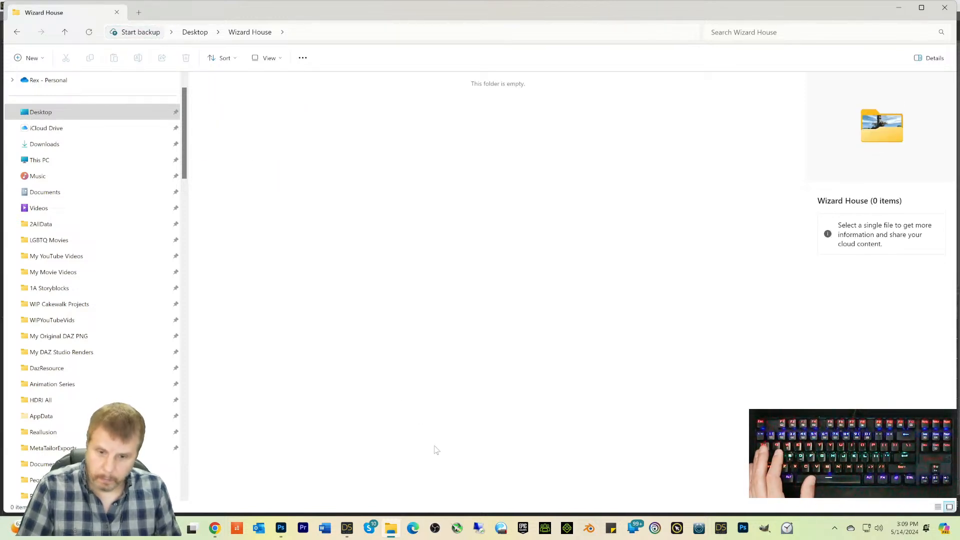
Step: Switch to DAZ Studio and delete the Plane from the scene
{"action": "left_click", "coordinate": [345, 530]}
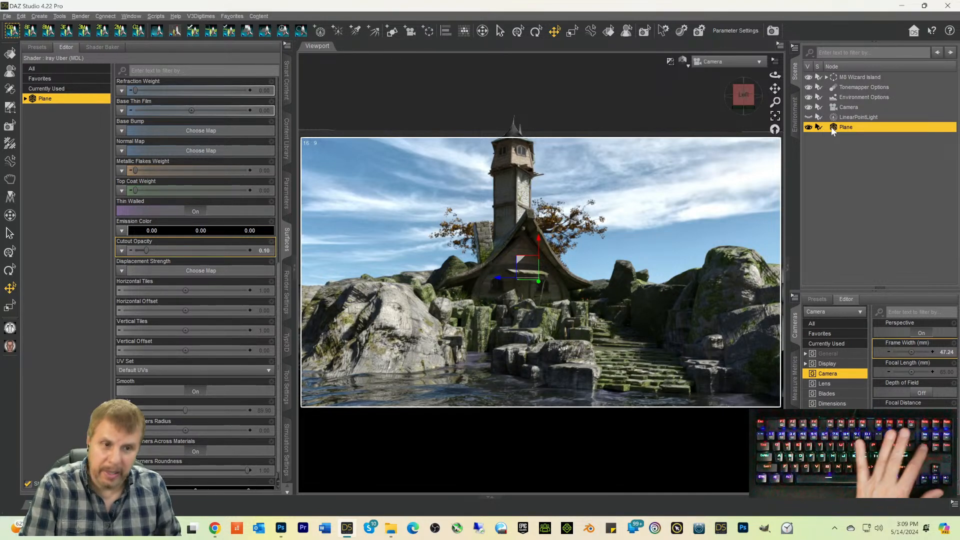
{"action": "key", "text": "Delete"}
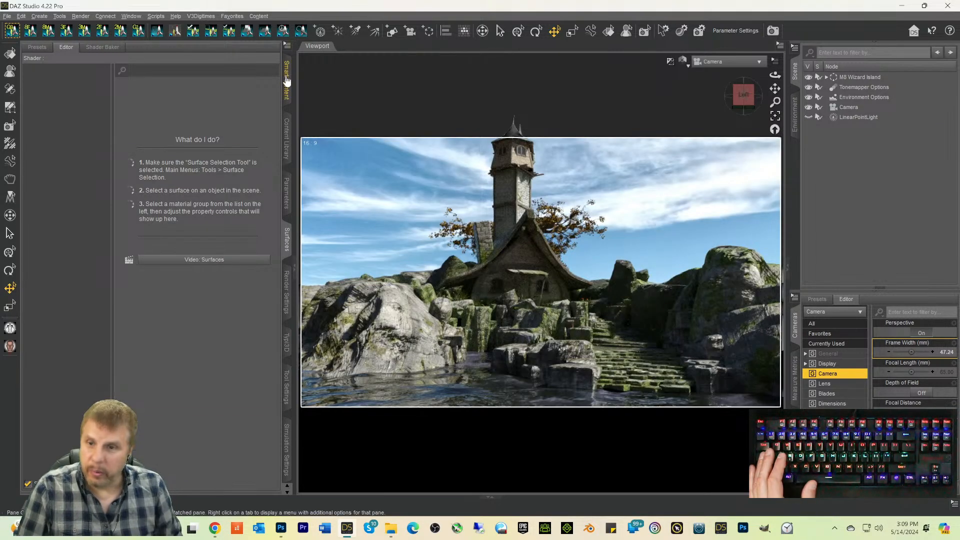
Step: Load the IHRS HDRI Reshade prop from the Iray HDRI Reshade product into the scene
{"action": "left_click", "coordinate": [286, 80]}
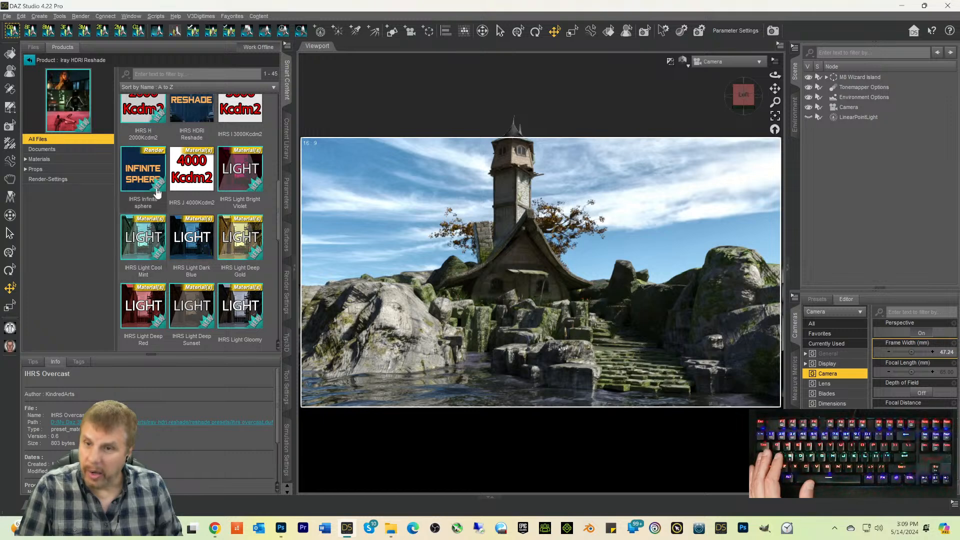
{"action": "scroll", "coordinate": [172, 169], "scroll_direction": "up", "scroll_amount": 3}
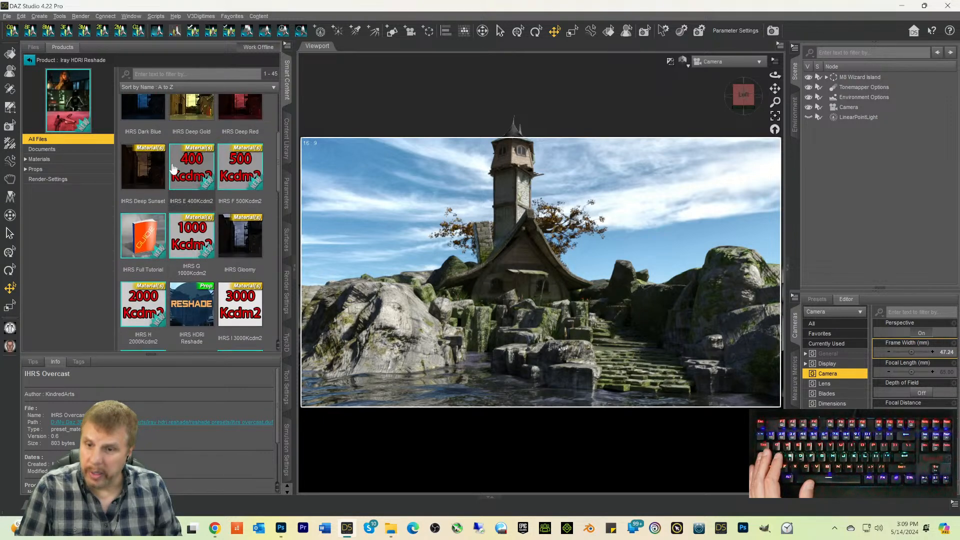
{"action": "left_click", "coordinate": [185, 302]}
{"action": "double_click", "coordinate": [185, 302]}
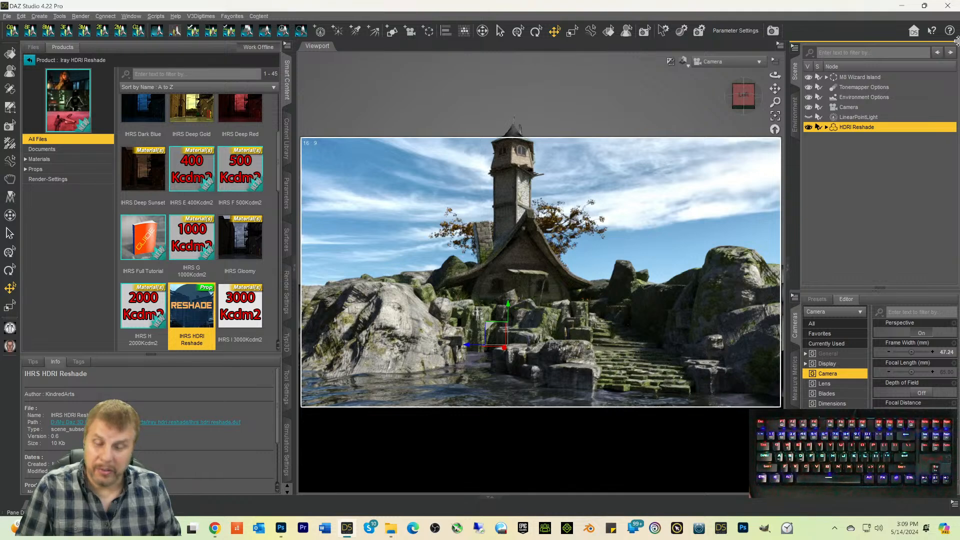
Step: Render the scene with the HDRI Reshade prop and inspect the sky, tree, house and rocks in the developing image
{"action": "left_click", "coordinate": [773, 30]}
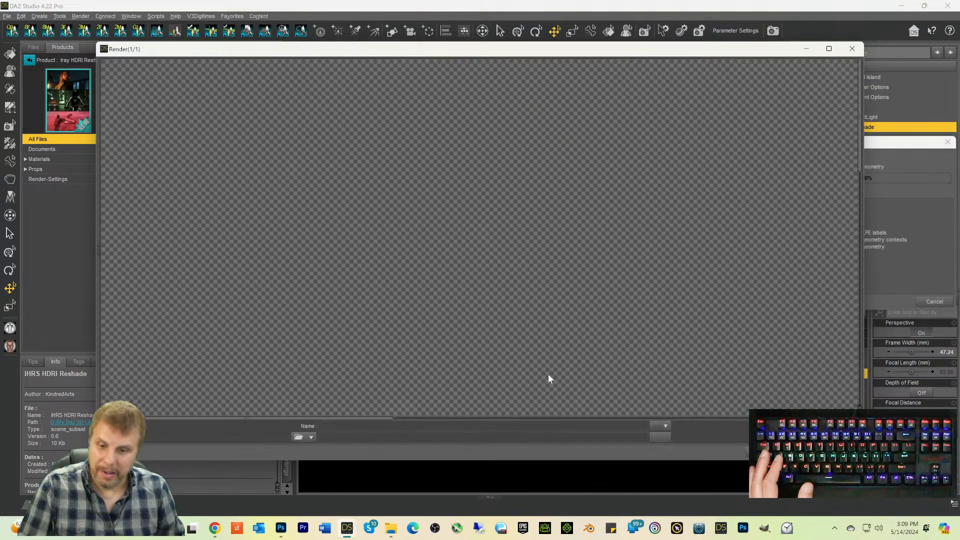
{"action": "mouse_move", "coordinate": [349, 533]}
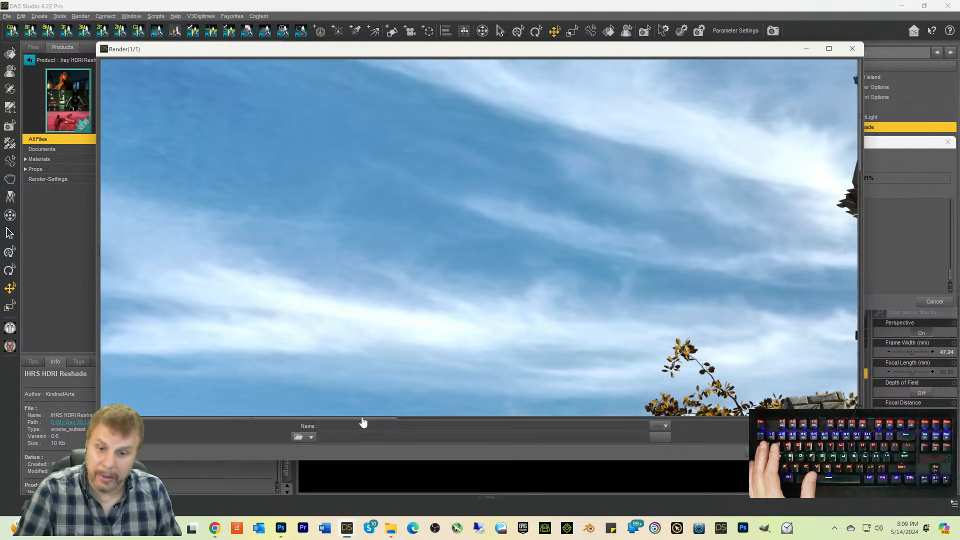
{"action": "scroll", "coordinate": [558, 311], "scroll_direction": "down", "scroll_amount": 3}
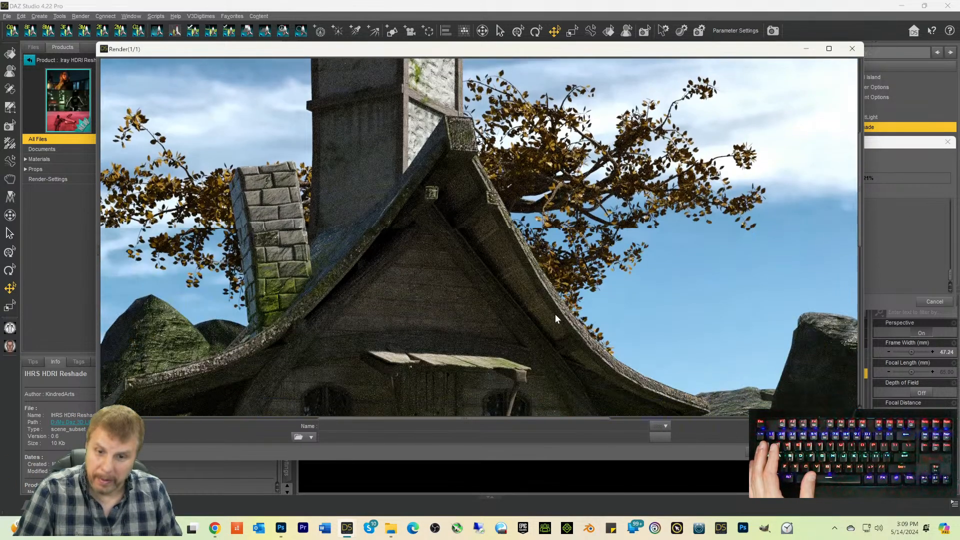
{"action": "scroll", "coordinate": [566, 302], "scroll_direction": "down", "scroll_amount": 4}
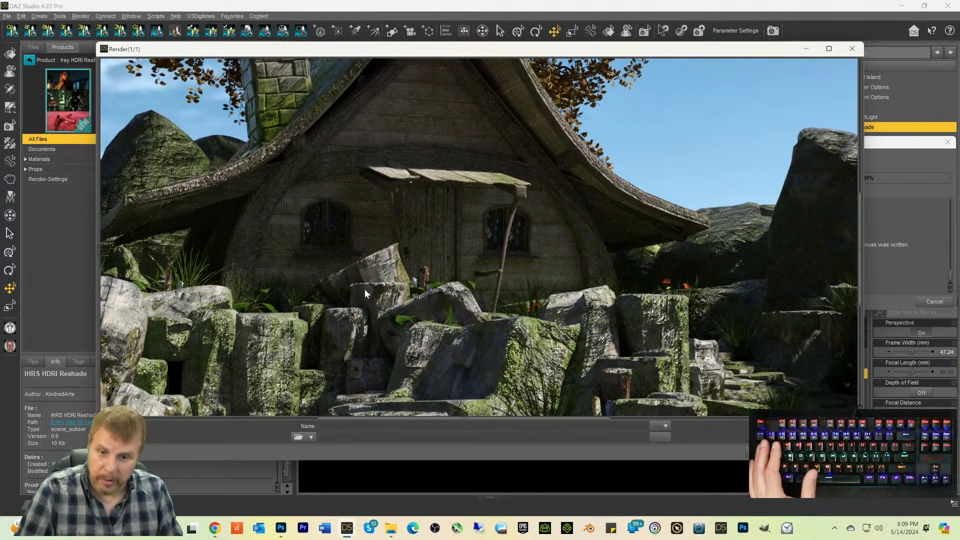
{"action": "left_click_drag", "start_coordinate": [478, 419], "coordinate": [308, 434]}
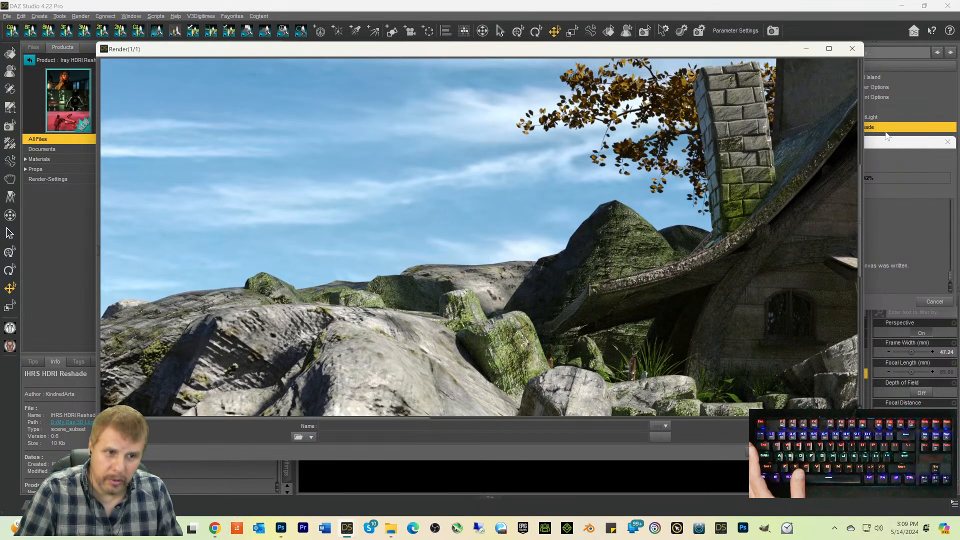
{"action": "left_click", "coordinate": [883, 145]}
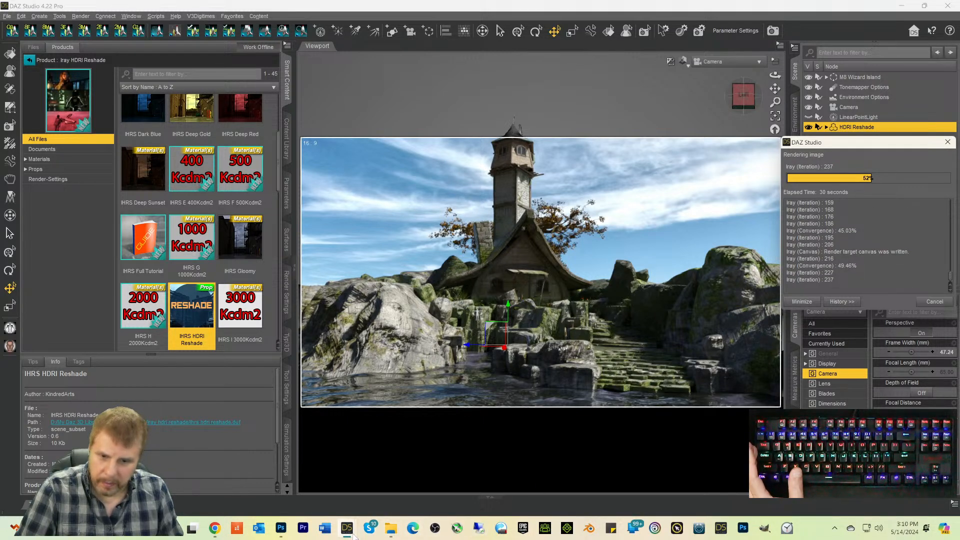
{"action": "left_click", "coordinate": [402, 475]}
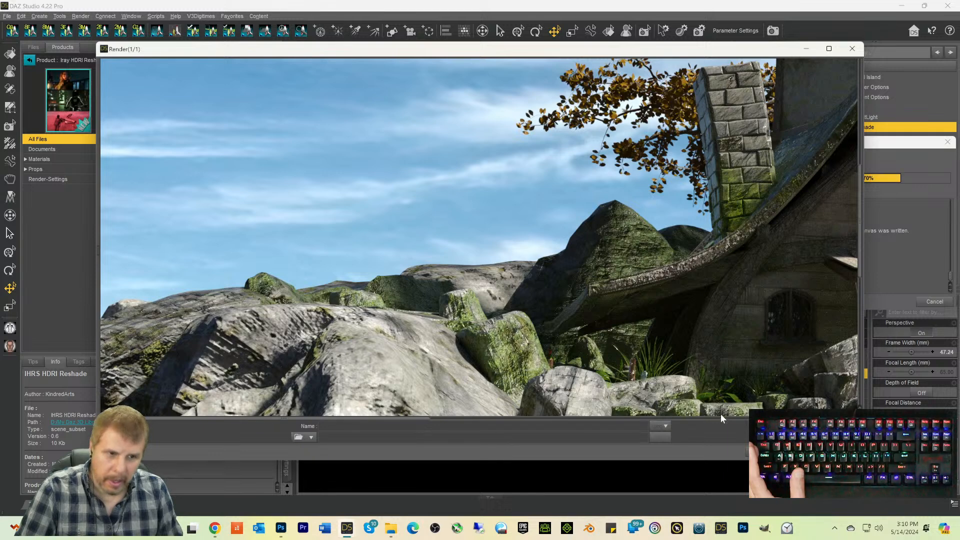
Step: Save the finished render and its canvases as "Wizard House with Reshade" in PNG format in the Desktop's Wizard House folder
{"action": "left_click", "coordinate": [892, 297]}
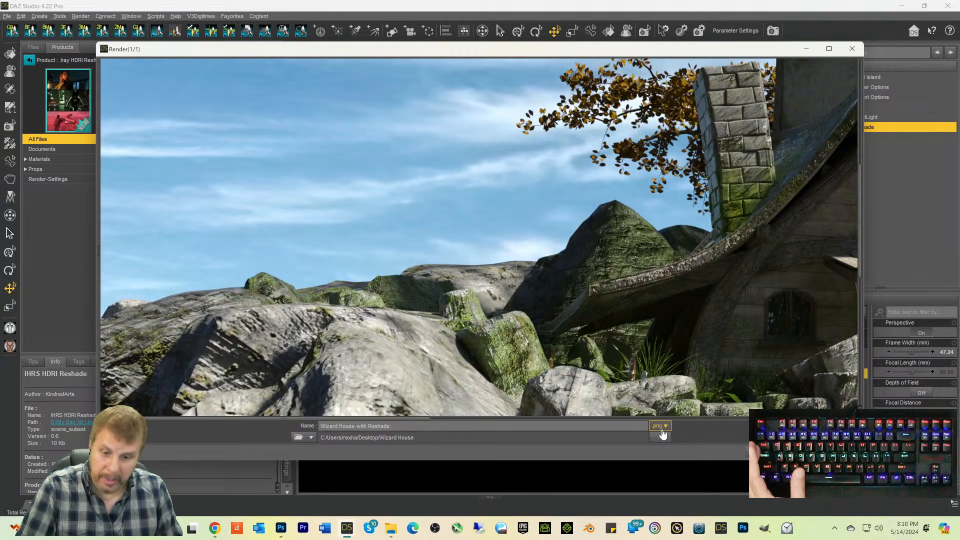
{"action": "left_click", "coordinate": [391, 529]}
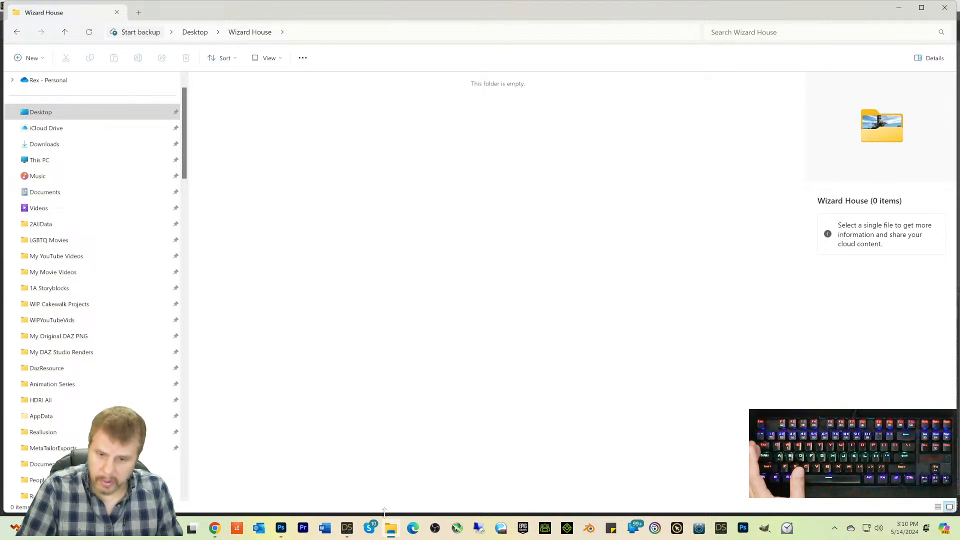
{"action": "mouse_move", "coordinate": [346, 528]}
{"action": "left_click", "coordinate": [399, 467]}
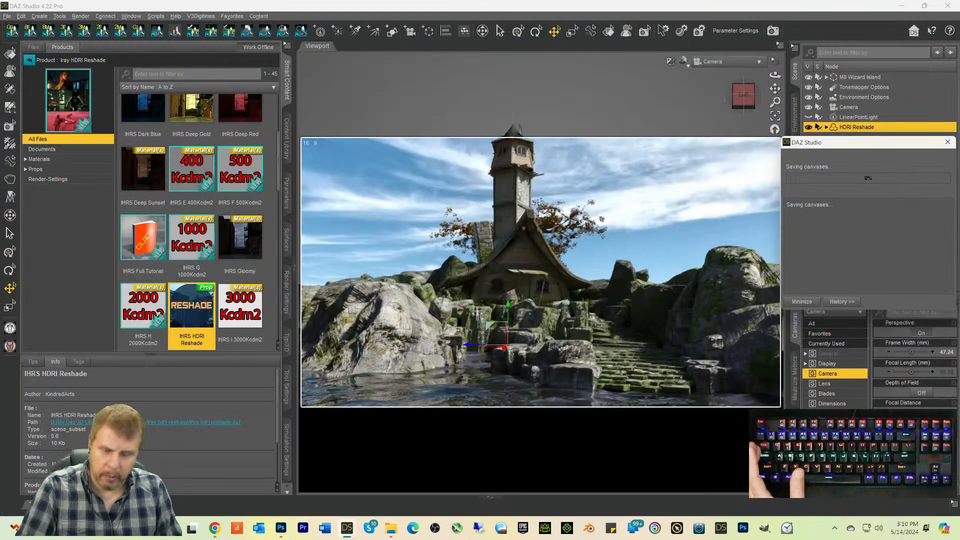
{"action": "mouse_move", "coordinate": [352, 532]}
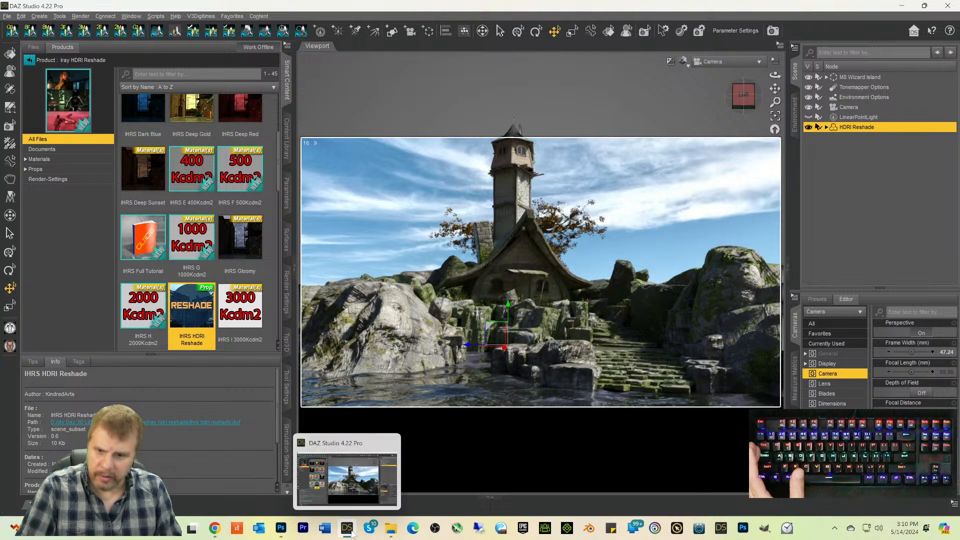
Step: Switch to Photoshop and close the old depth canvas and the old Wizard House with Reshade.png
{"action": "left_click", "coordinate": [281, 528]}
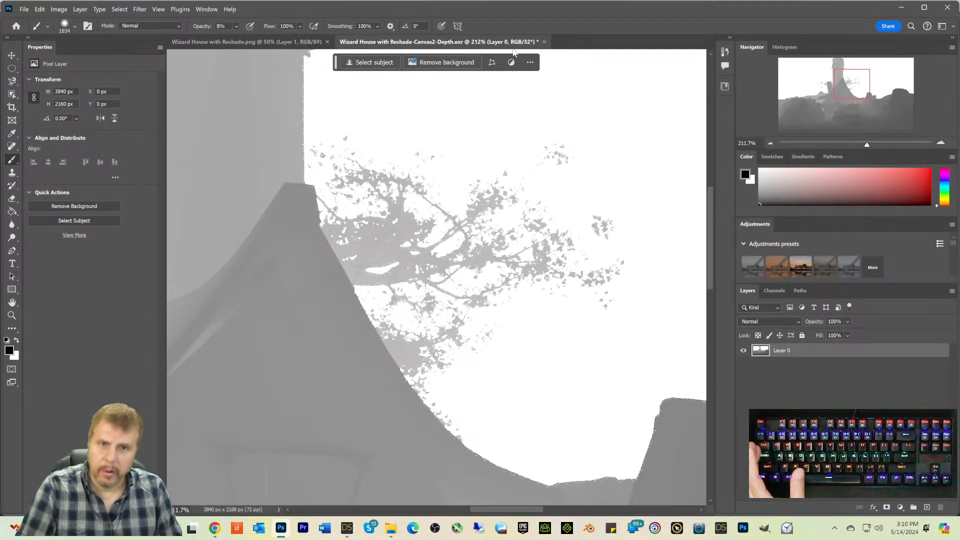
{"action": "left_click", "coordinate": [544, 42]}
{"action": "left_click", "coordinate": [525, 209]}
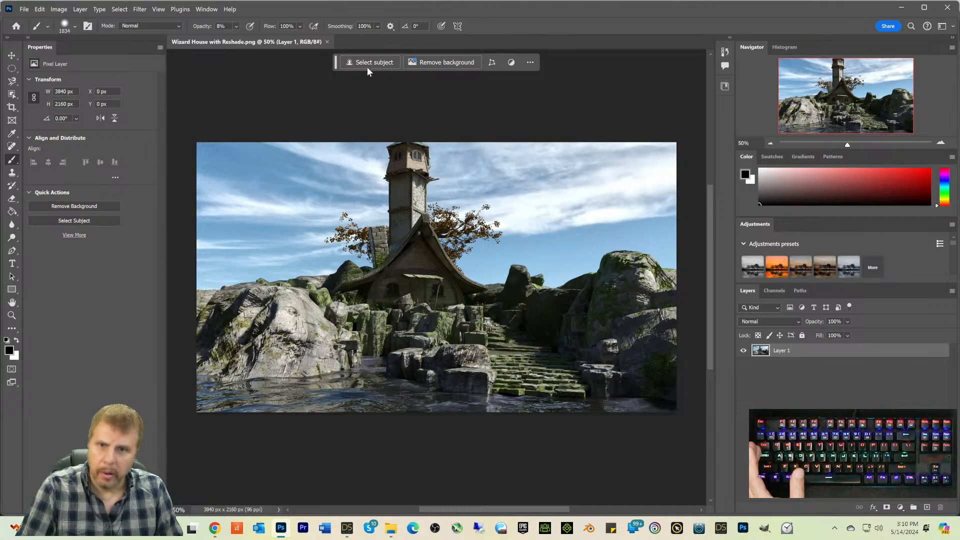
{"action": "left_click", "coordinate": [326, 42]}
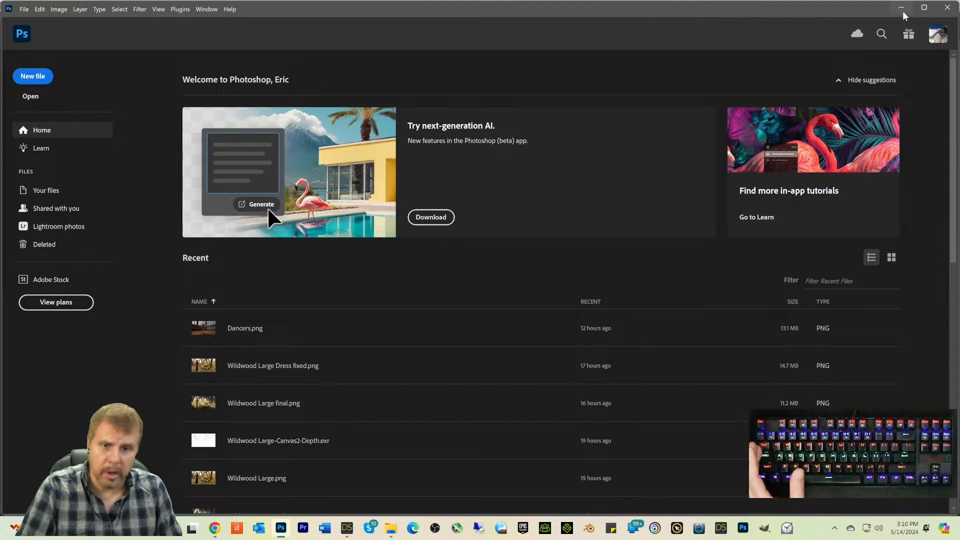
Step: Switch to File Explorer and open the new Wizard House with Reshade.png in Adobe Photoshop 2024
{"action": "left_click", "coordinate": [346, 527]}
{"action": "left_click", "coordinate": [390, 526]}
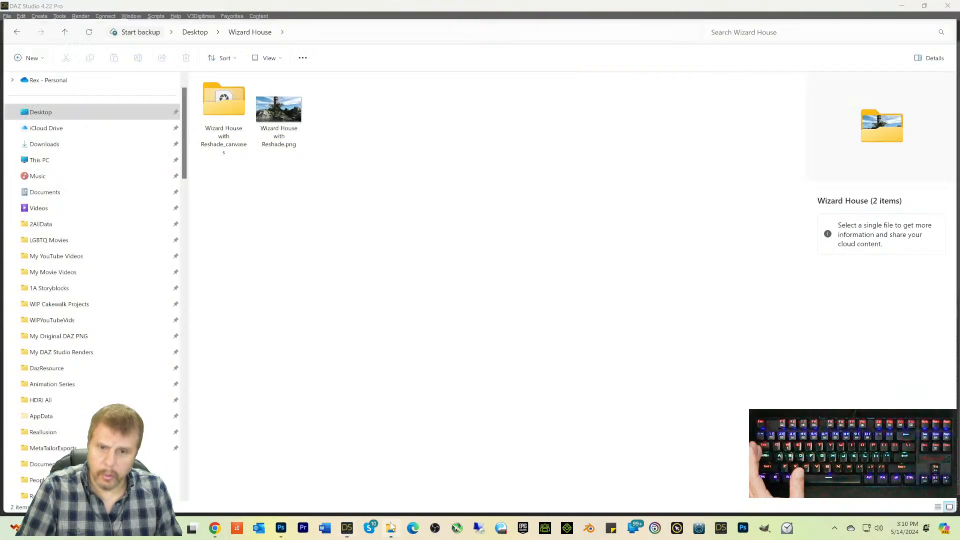
{"action": "right_click", "coordinate": [278, 116]}
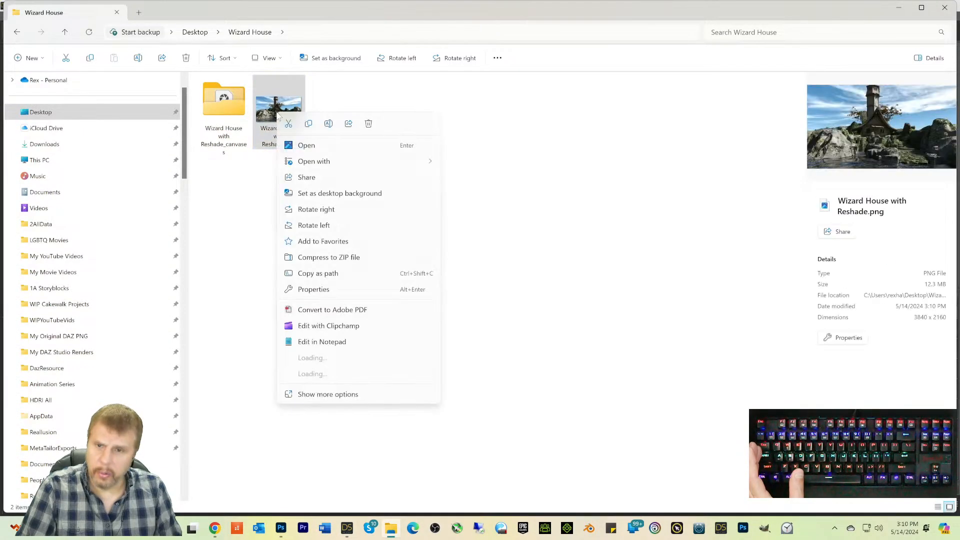
{"action": "mouse_move", "coordinate": [380, 161]}
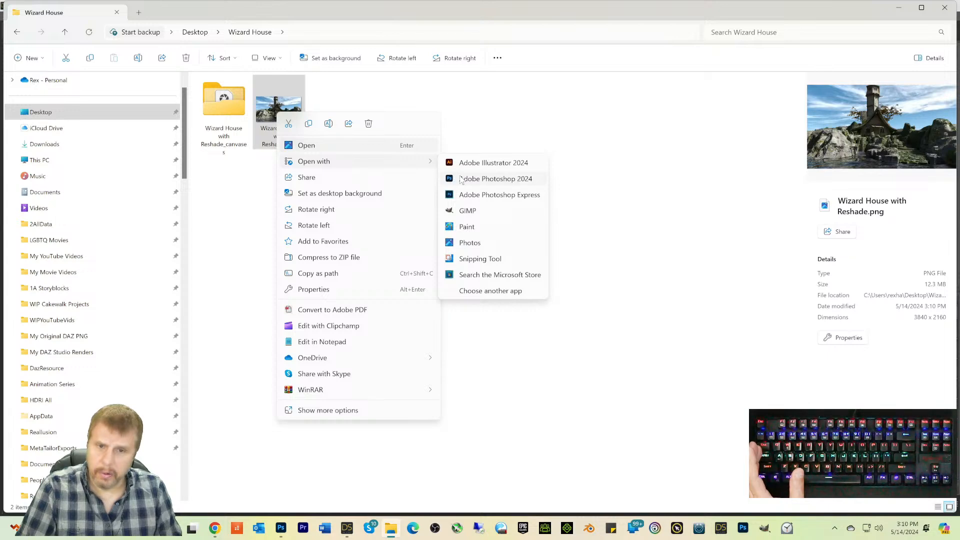
{"action": "left_click", "coordinate": [455, 178]}
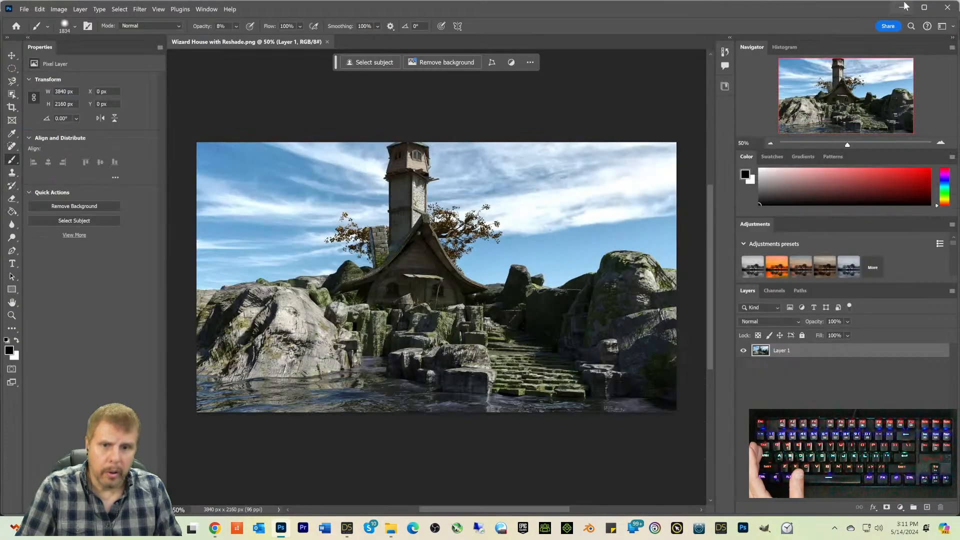
Step: Open Wizard House with Reshade-Canvas2-Depth.exr from the canvases folder in Photoshop, reading the alpha channel data as transparency
{"action": "left_click", "coordinate": [904, 7]}
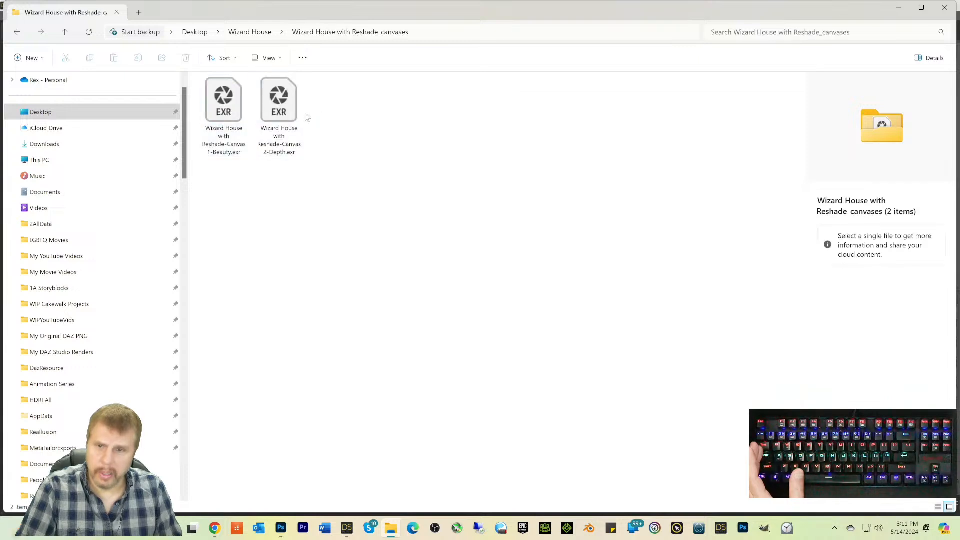
{"action": "left_click", "coordinate": [280, 119]}
{"action": "right_click", "coordinate": [280, 119]}
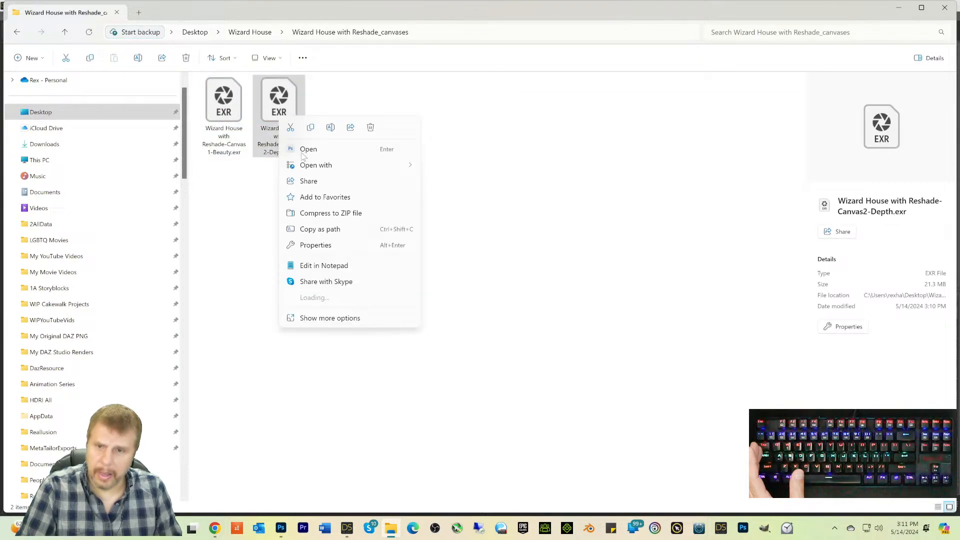
{"action": "mouse_move", "coordinate": [350, 165]}
{"action": "left_click", "coordinate": [452, 183]}
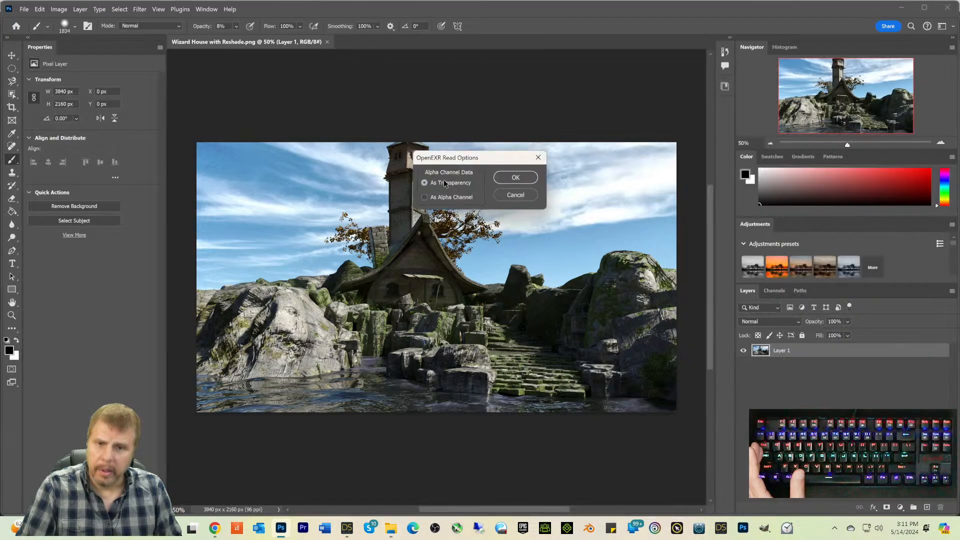
{"action": "left_click", "coordinate": [507, 177]}
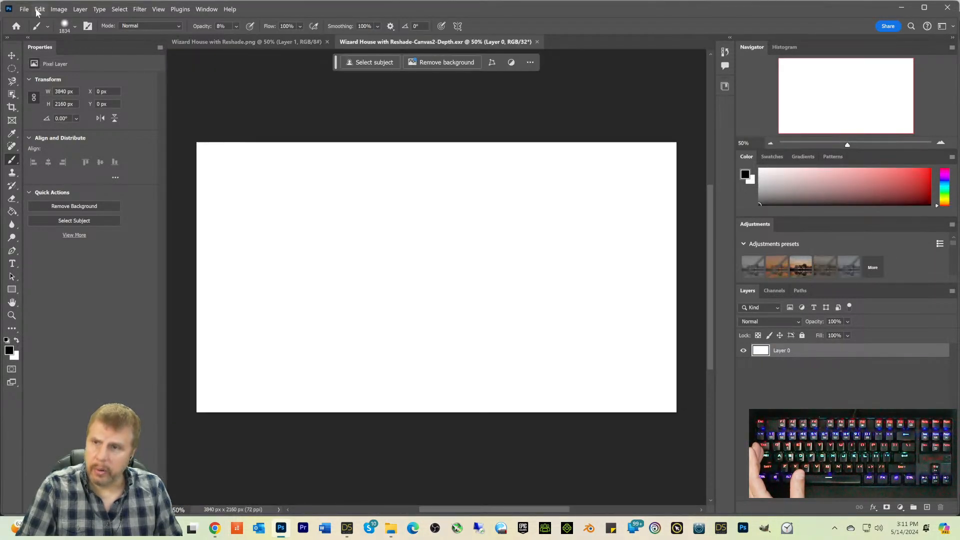
Step: Apply an Exposure adjustment of -13 to the depth canvas
{"action": "left_click", "coordinate": [39, 10]}
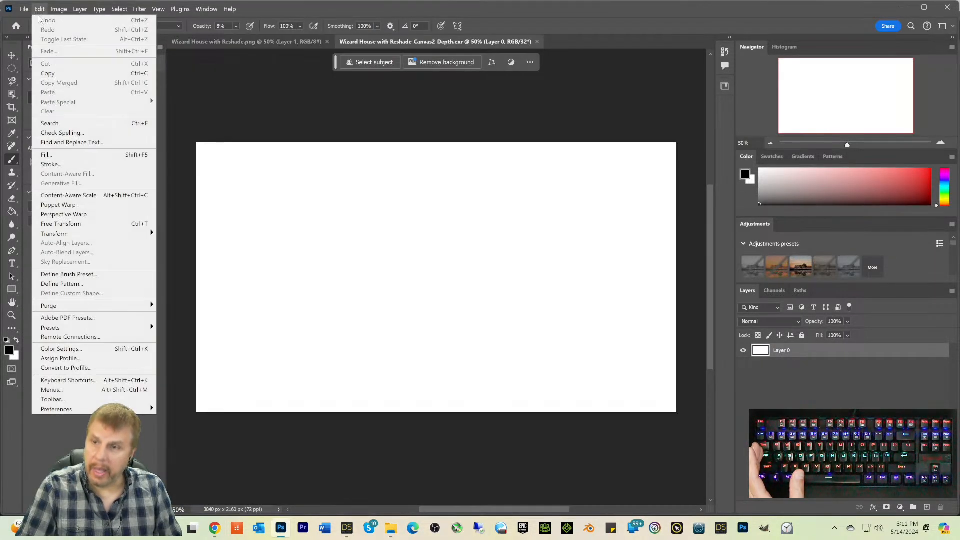
{"action": "mouse_move", "coordinate": [59, 10]}
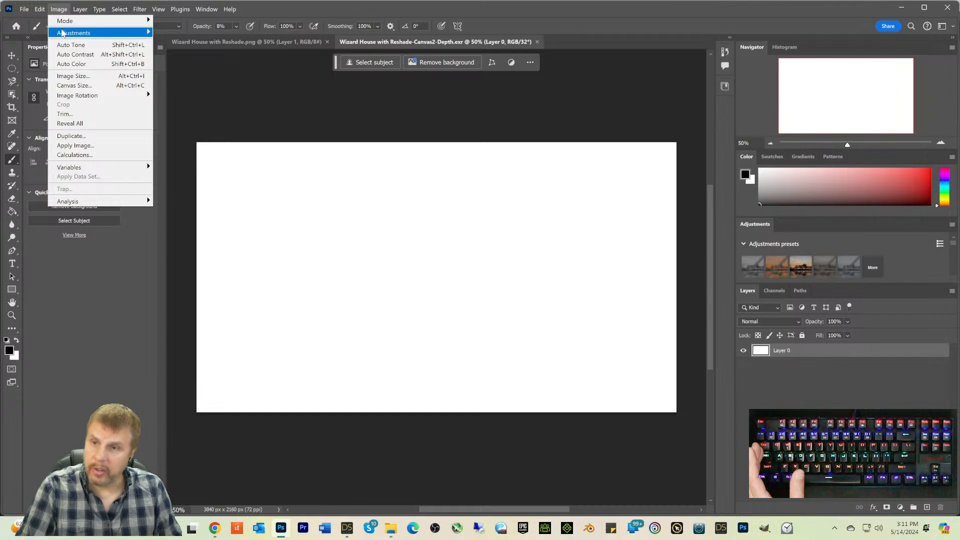
{"action": "mouse_move", "coordinate": [65, 33]}
{"action": "left_click", "coordinate": [173, 61]}
{"action": "type", "text": "-13"}
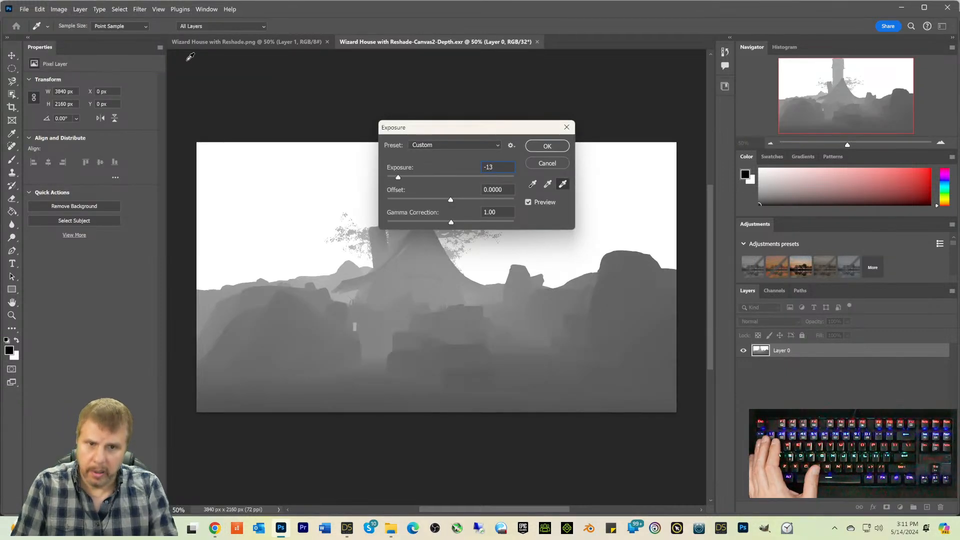
{"action": "key", "text": "Return"}
{"action": "key", "text": "b"}
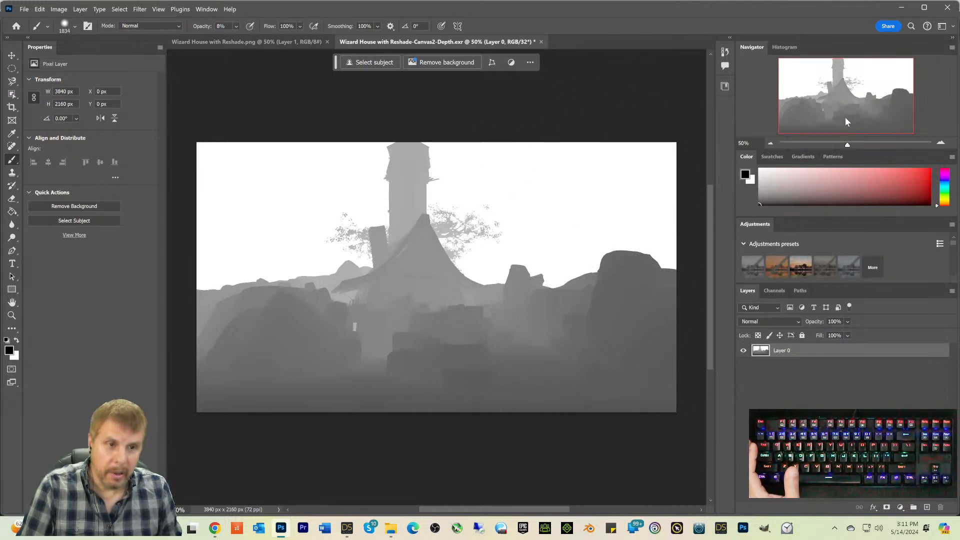
Step: Examine the depth map's edges around the house roof, tower and tree at about 521% and 182% zoom, and return to DAZ Studio
{"action": "left_click_drag", "start_coordinate": [847, 146], "coordinate": [881, 145]}
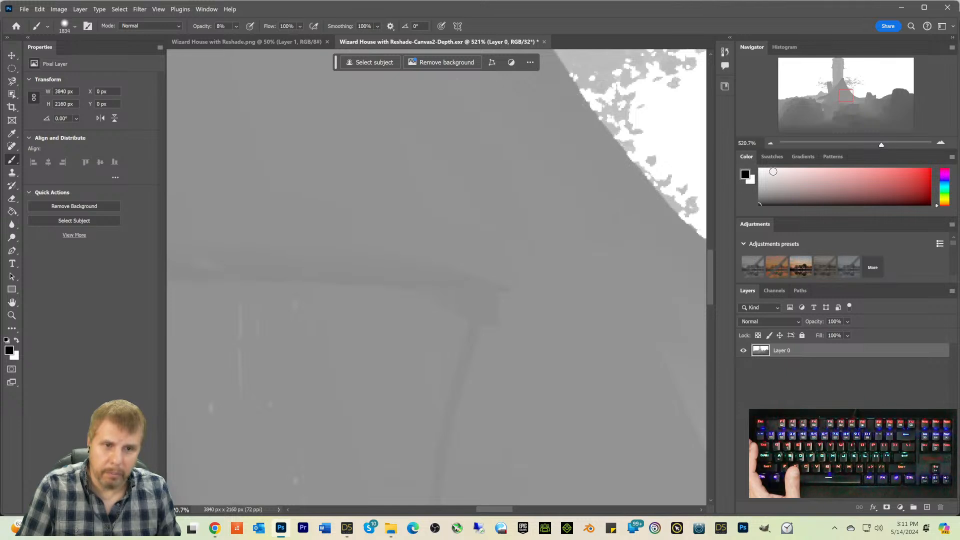
{"action": "left_click_drag", "start_coordinate": [708, 264], "coordinate": [711, 133]}
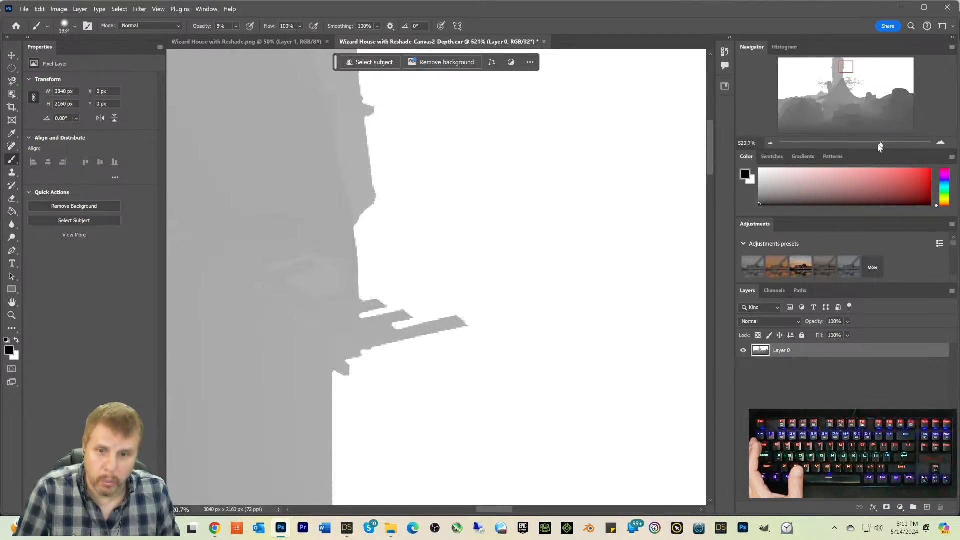
{"action": "left_click_drag", "start_coordinate": [881, 145], "coordinate": [865, 145]}
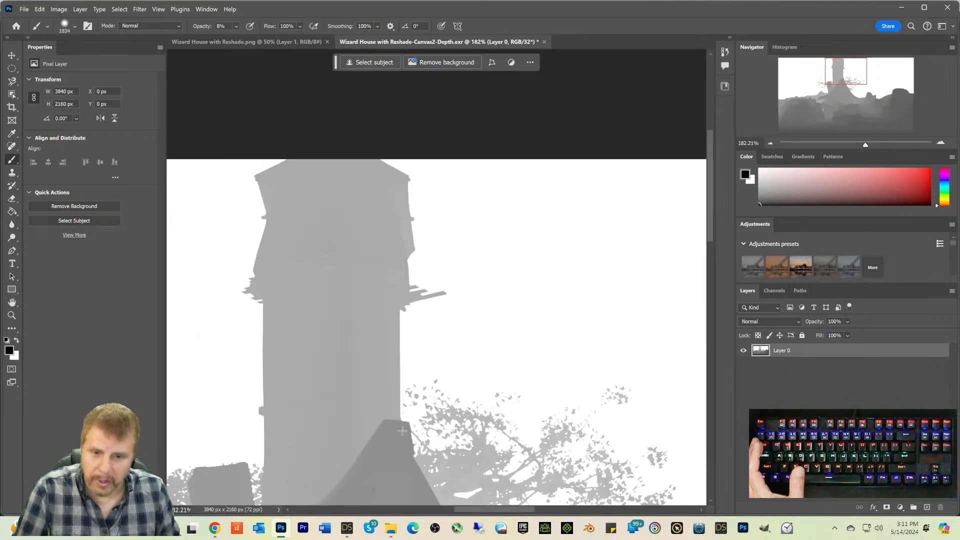
{"action": "mouse_move", "coordinate": [707, 202]}
{"action": "left_mouse_down"}
{"action": "mouse_move", "coordinate": [704, 260]}
{"action": "mouse_move", "coordinate": [700, 205]}
{"action": "left_mouse_up"}
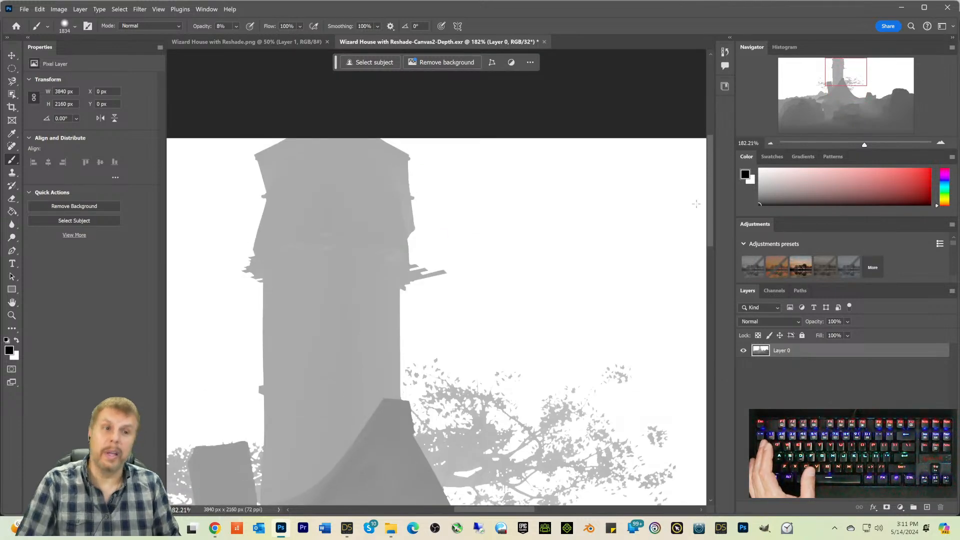
{"action": "left_click", "coordinate": [903, 9]}
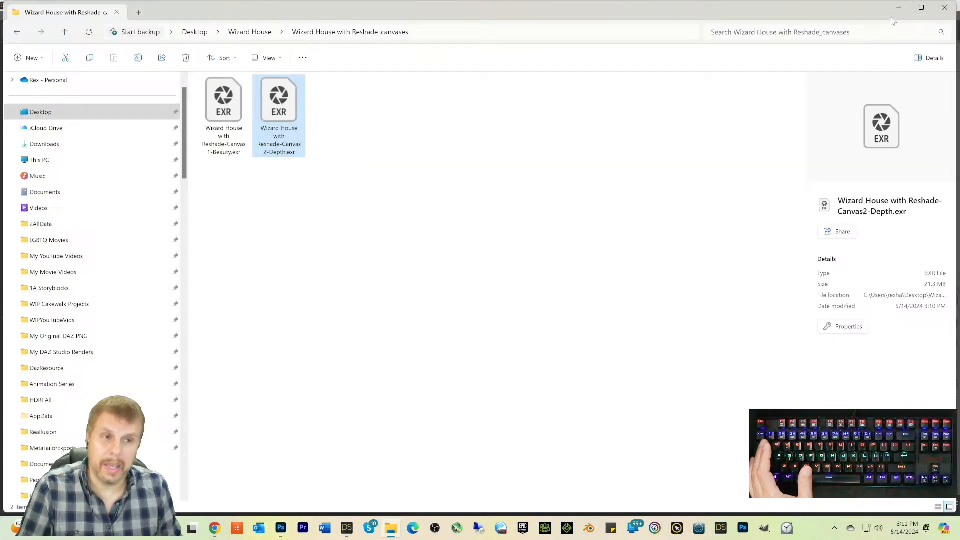
{"action": "left_click", "coordinate": [899, 9]}
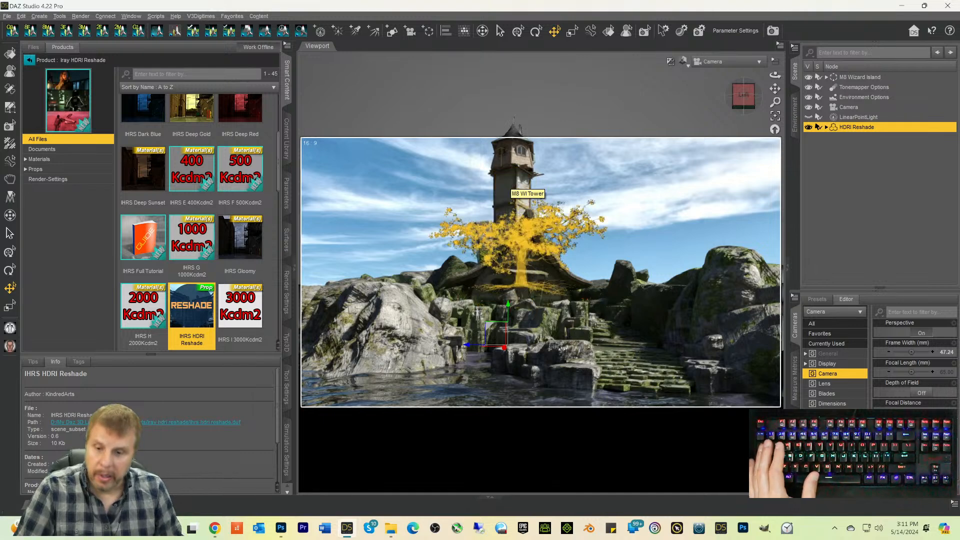
Step: Look at the Iray HDRI Reshade product page in Chrome and return to DAZ Studio
{"action": "left_click", "coordinate": [215, 528]}
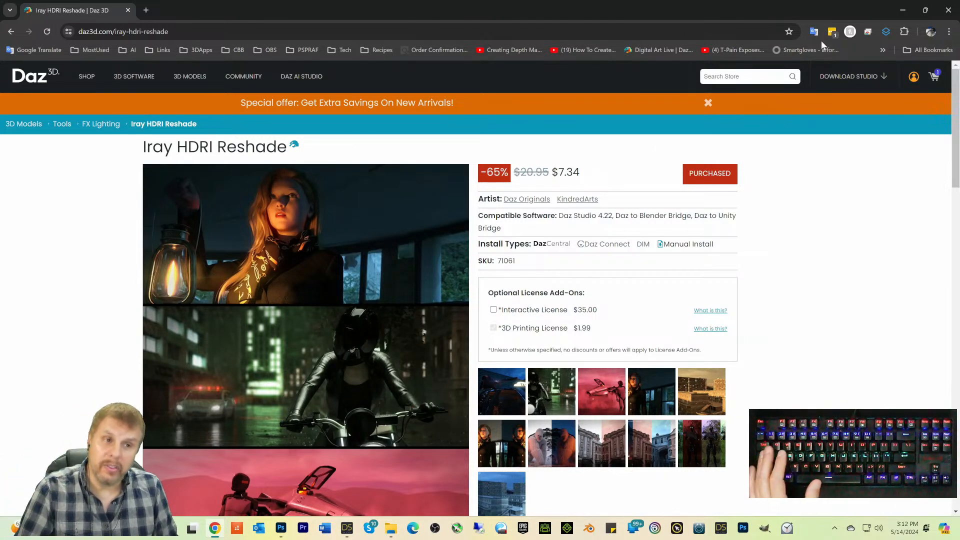
{"action": "left_click", "coordinate": [904, 11]}
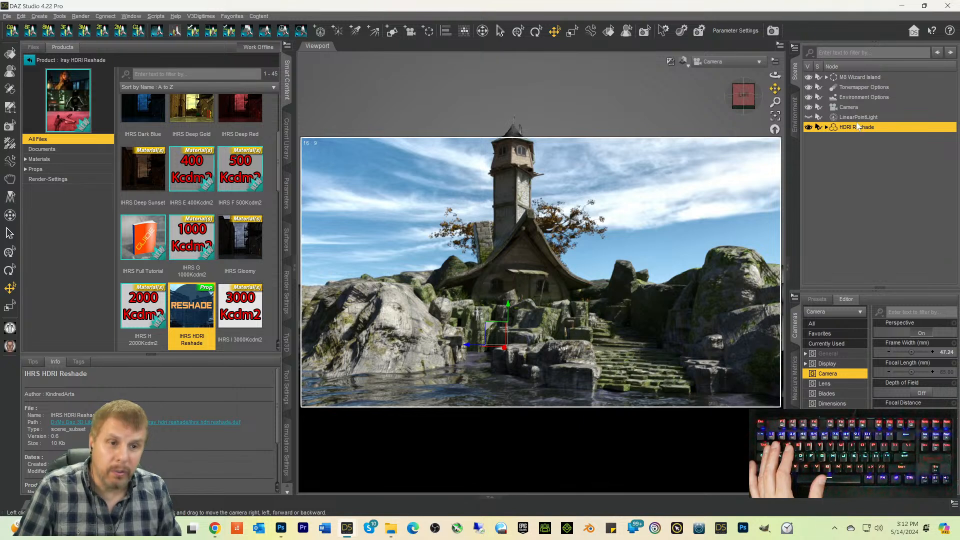
Step: Expand the HDRI Reshade prop in the scene hierarchy and inspect its Reshade and Light parts
{"action": "left_click", "coordinate": [826, 128]}
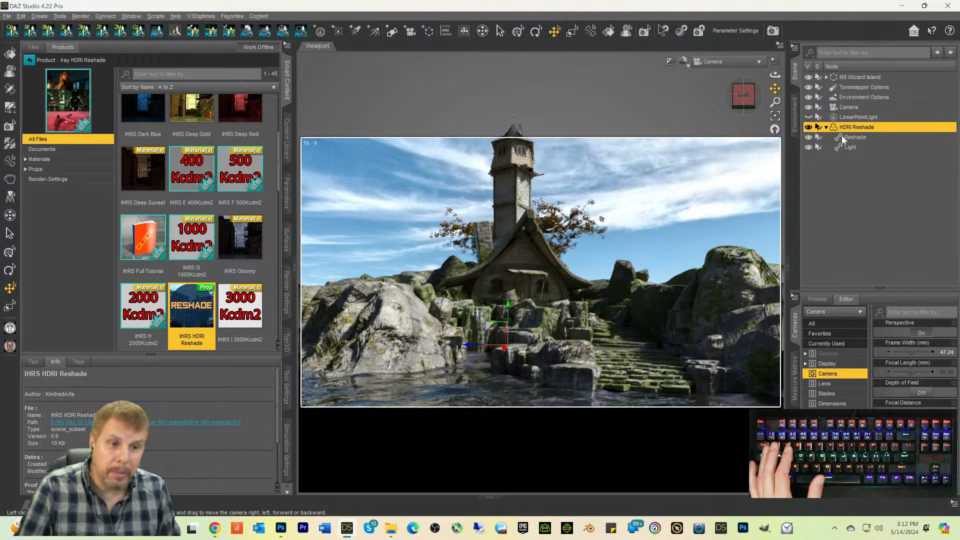
{"action": "left_click", "coordinate": [838, 138]}
{"action": "left_click", "coordinate": [843, 147]}
{"action": "left_click", "coordinate": [845, 136]}
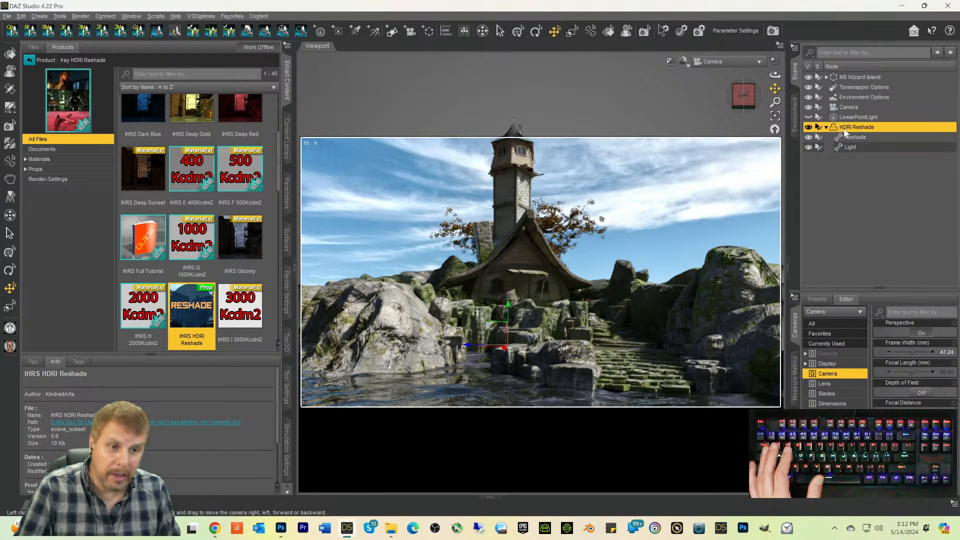
{"action": "left_click", "coordinate": [838, 148]}
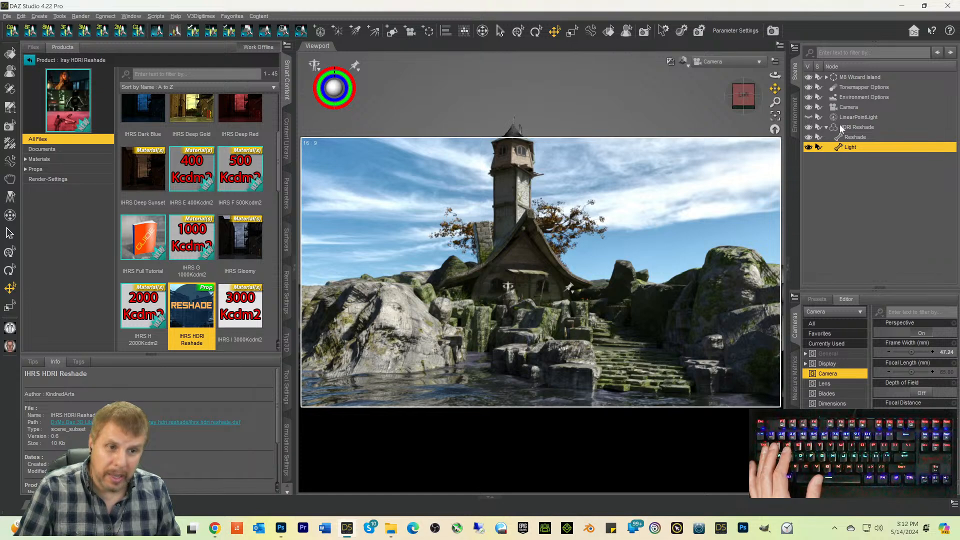
{"action": "left_click", "coordinate": [837, 128]}
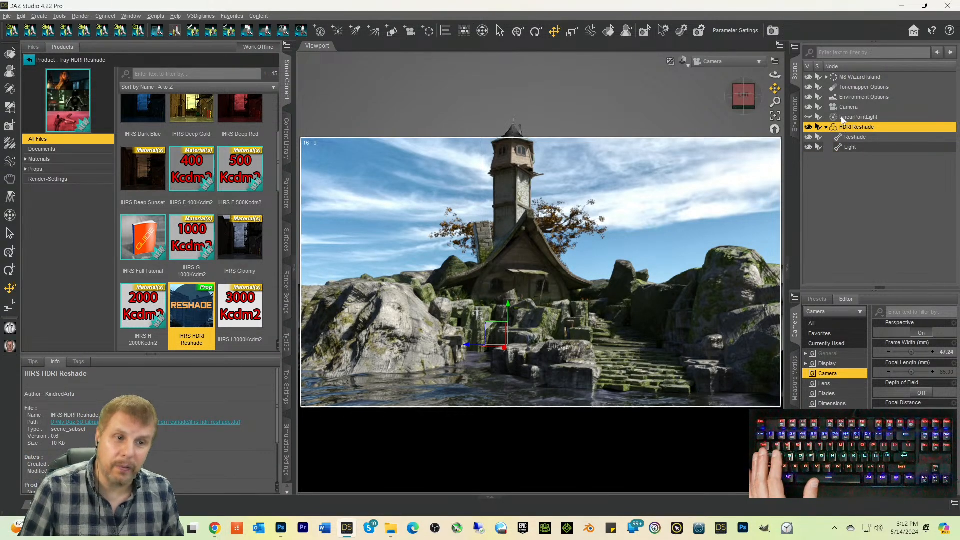
Step: Delete the LinearPointLight from the scene and select the HDRI Reshade prop
{"action": "left_click", "coordinate": [842, 118]}
{"action": "key", "text": "Delete"}
{"action": "left_click", "coordinate": [842, 119]}
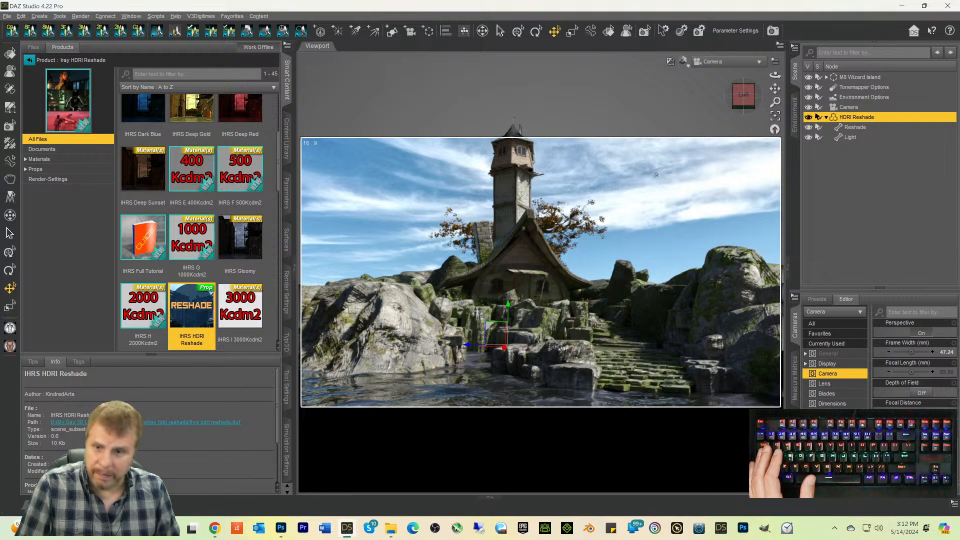
Step: Apply the IHRS Bright Violet material preset to the HDRI Reshade prop
{"action": "scroll", "coordinate": [166, 215], "scroll_direction": "up", "scroll_amount": 2}
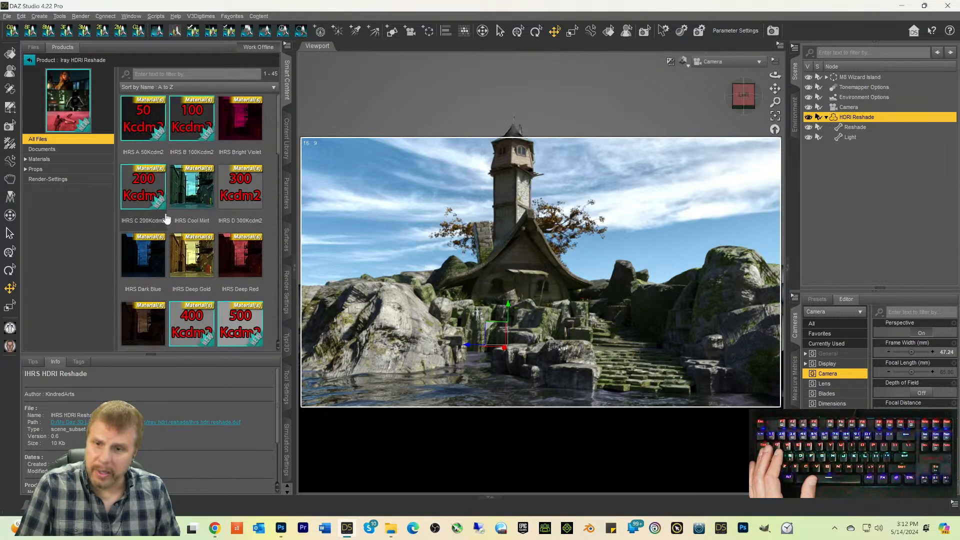
{"action": "scroll", "coordinate": [166, 218], "scroll_direction": "down", "scroll_amount": 3}
{"action": "scroll", "coordinate": [167, 220], "scroll_direction": "up", "scroll_amount": 3}
{"action": "scroll", "coordinate": [166, 219], "scroll_direction": "up", "scroll_amount": 2}
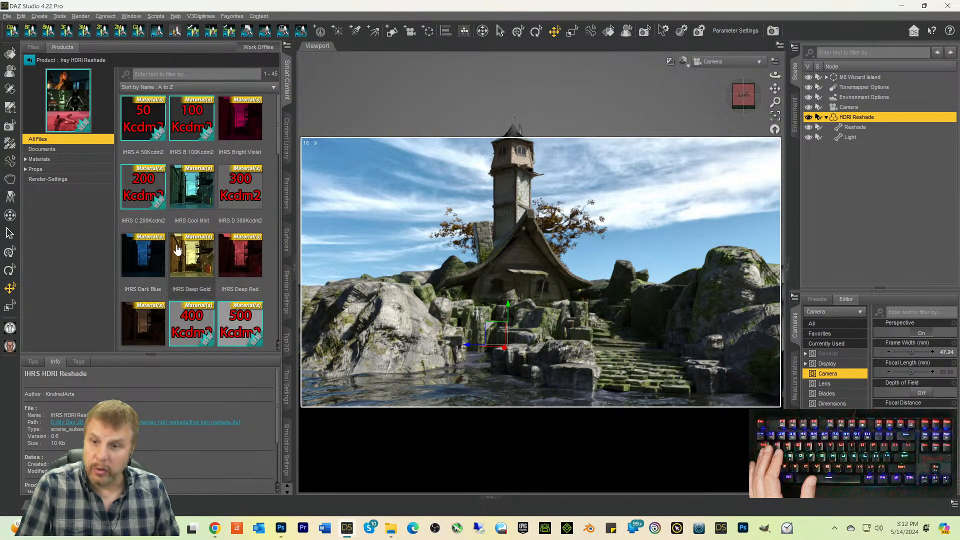
{"action": "double_click", "coordinate": [241, 129]}
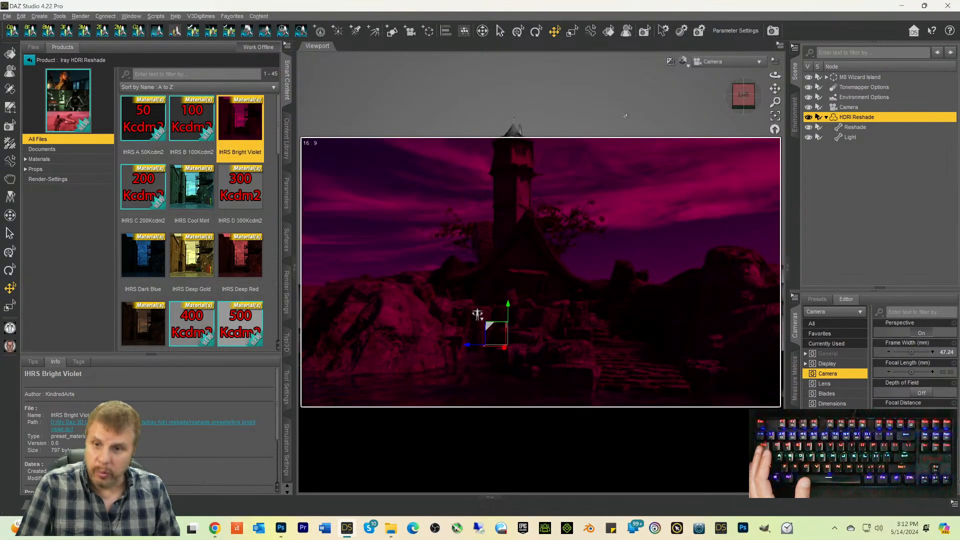
Step: Load the IHRS B 100Kcdm2 and IHRS D 300Kcdm2 light intensity presets on the HDRI Reshade prop
{"action": "double_click", "coordinate": [196, 142]}
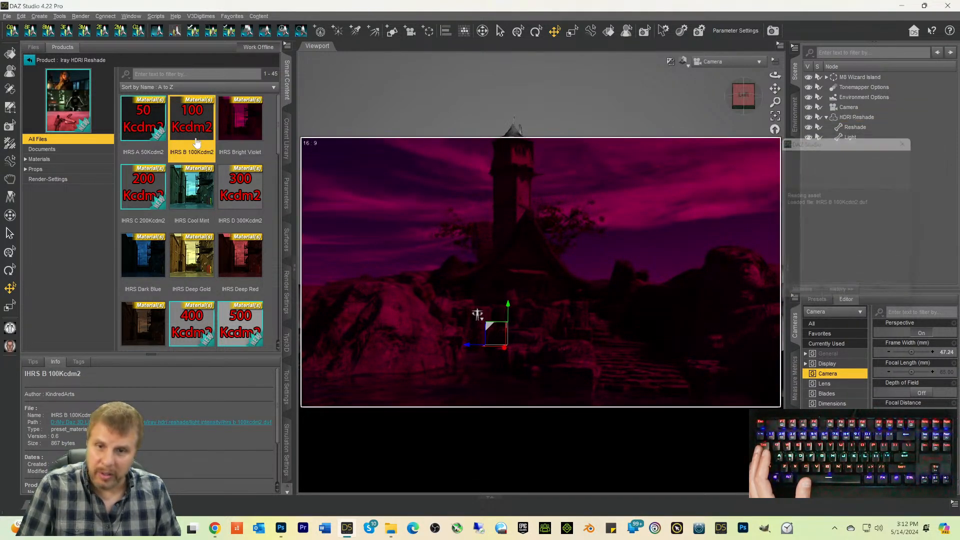
{"action": "double_click", "coordinate": [229, 189]}
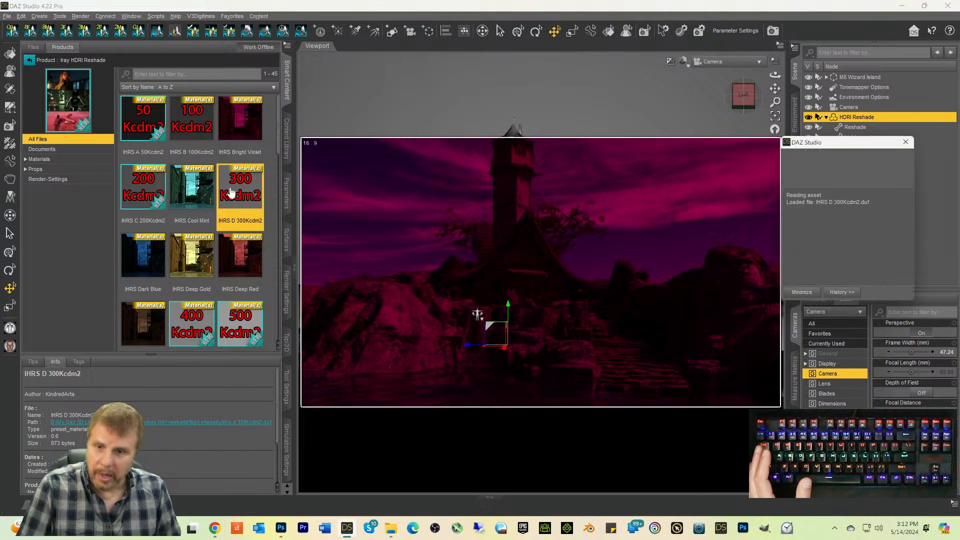
{"action": "scroll", "coordinate": [192, 200], "scroll_direction": "down", "scroll_amount": 5}
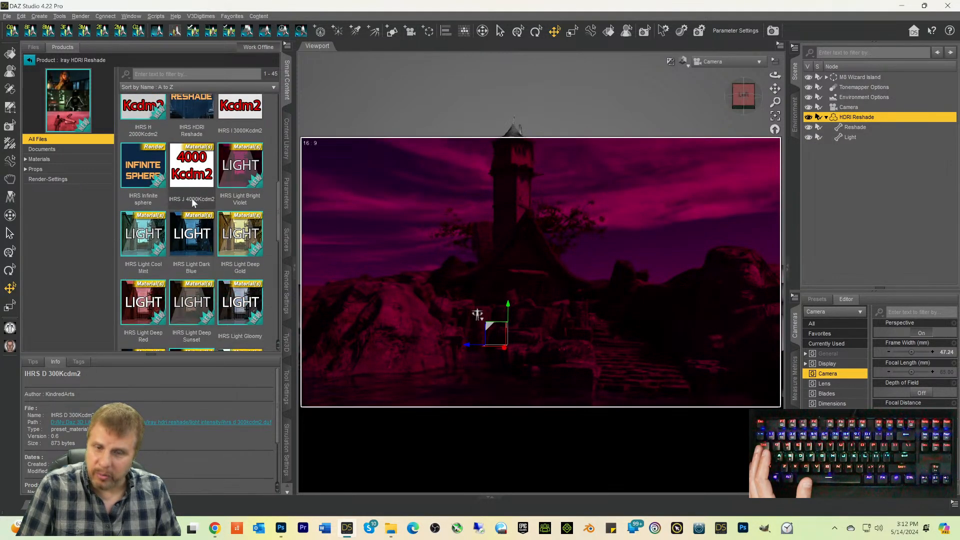
{"action": "mouse_move", "coordinate": [193, 202]}
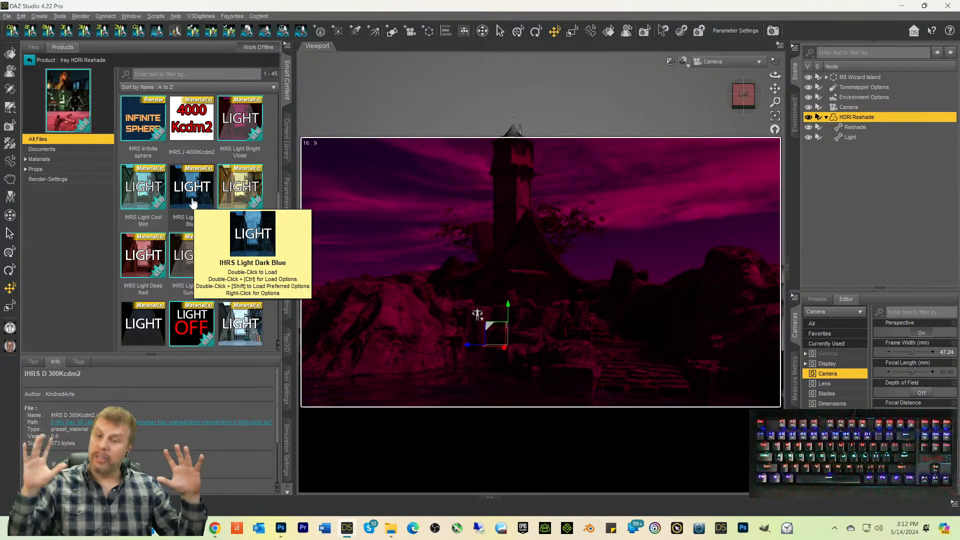
Step: Apply the IHRS Light Cool Mint preset to HDRI Reshade, and IHRS Light Dark Blue with its Reshade part selected
{"action": "double_click", "coordinate": [136, 190]}
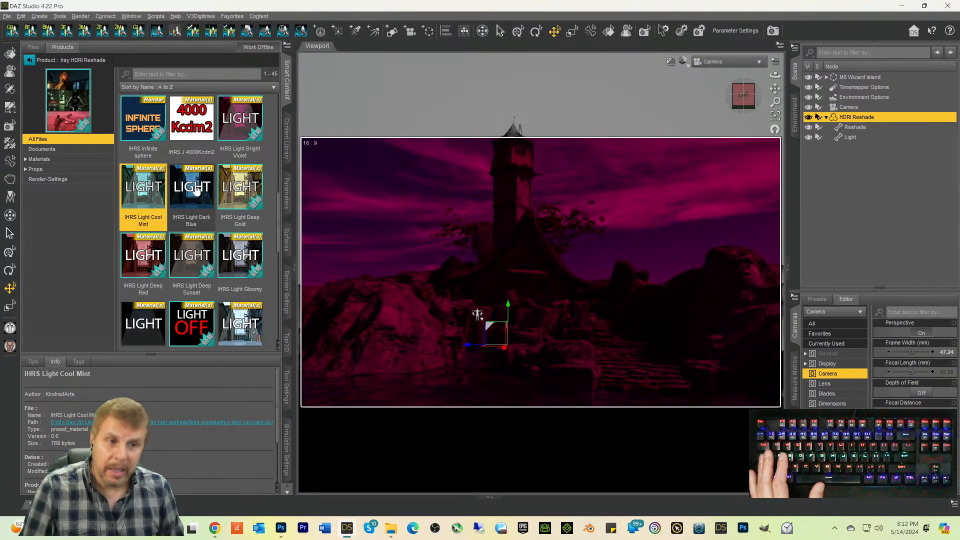
{"action": "left_click", "coordinate": [855, 127]}
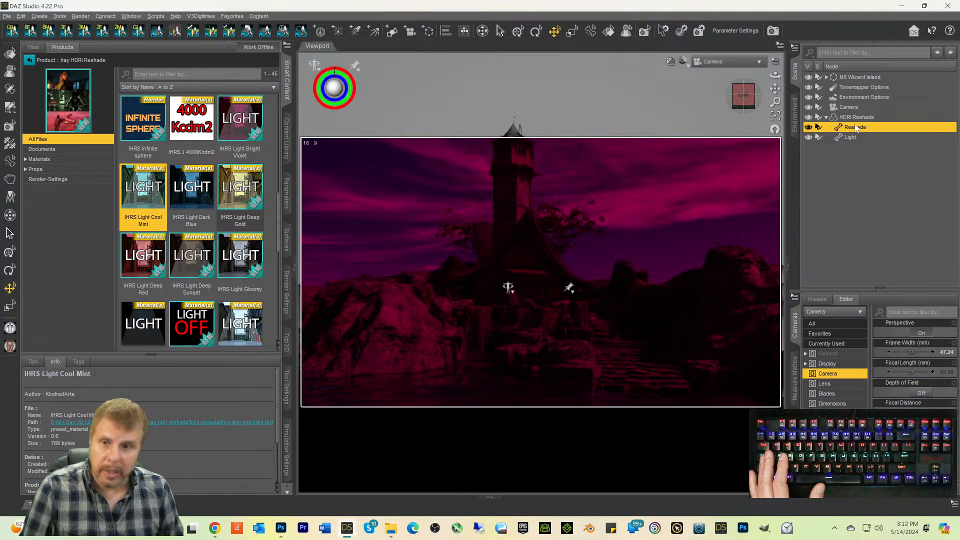
{"action": "double_click", "coordinate": [191, 190]}
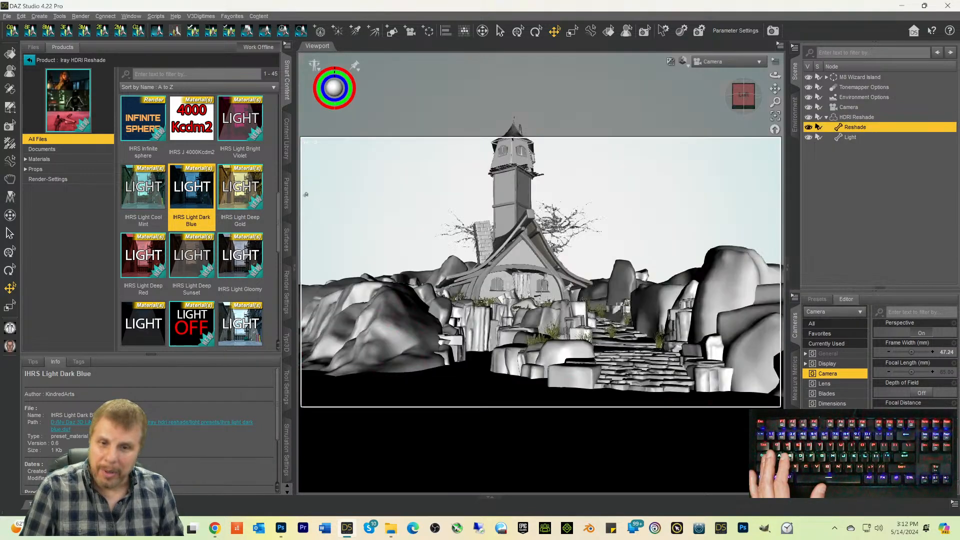
Step: Try the IHRS Sunrise, Simulation Green, Twilight Hour and Warm Summer material presets on the Reshade part
{"action": "scroll", "coordinate": [269, 202], "scroll_direction": "down", "scroll_amount": 12}
{"action": "double_click", "coordinate": [198, 234]}
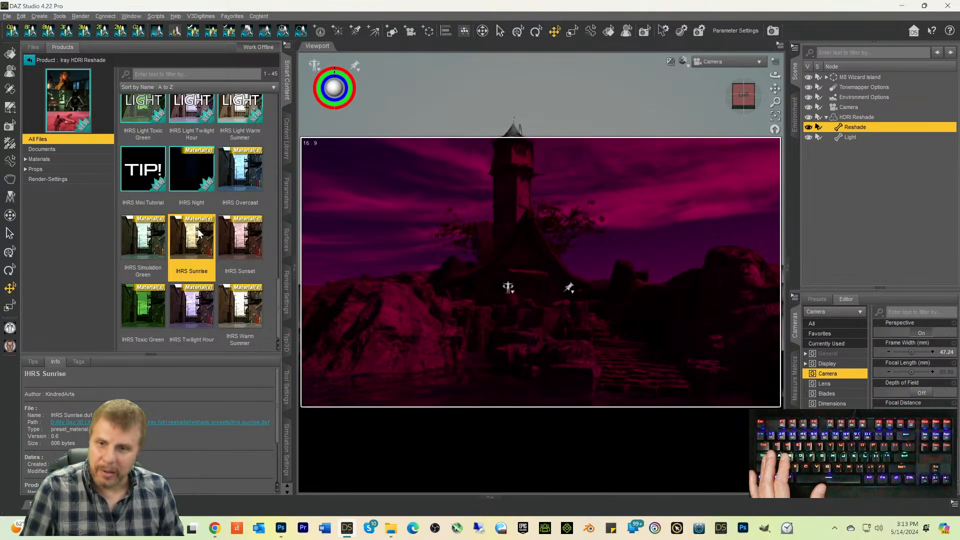
{"action": "double_click", "coordinate": [153, 247]}
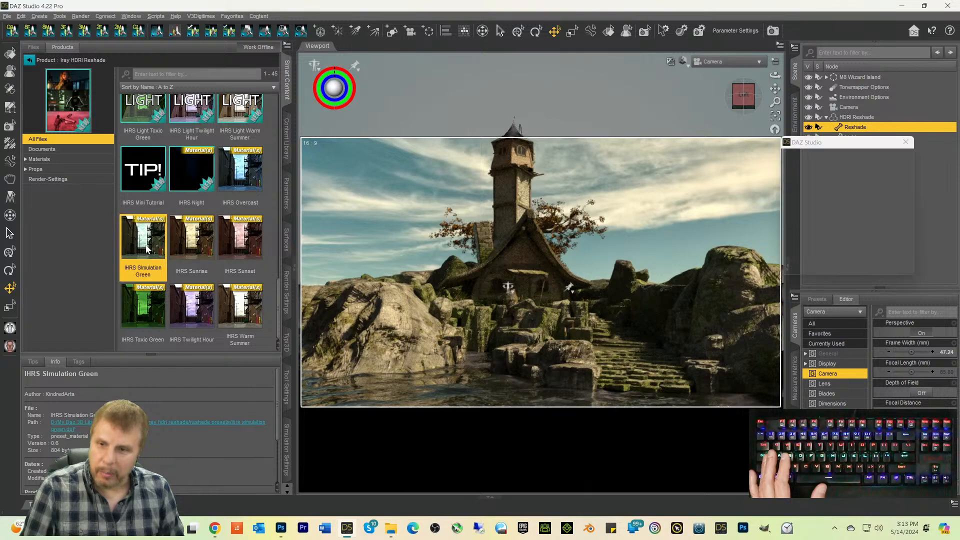
{"action": "double_click", "coordinate": [185, 316]}
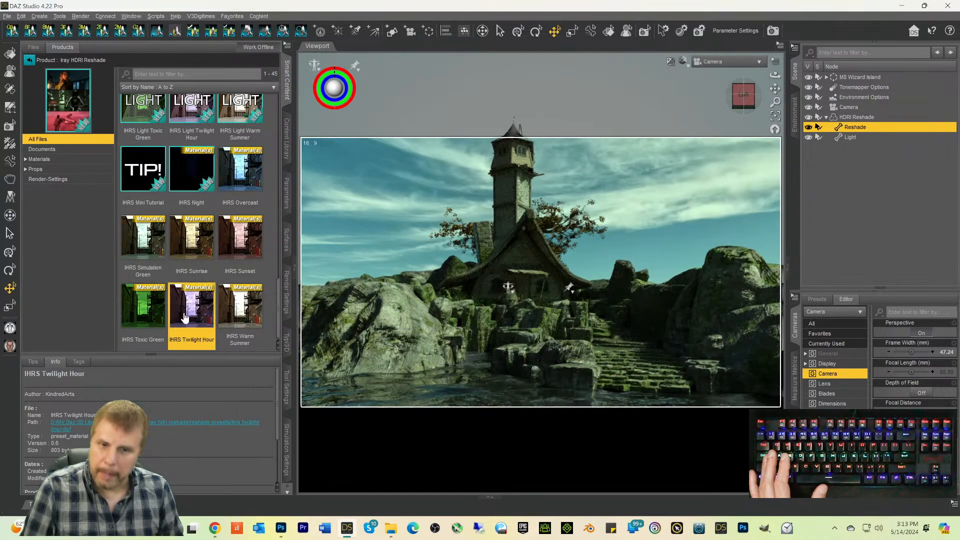
{"action": "double_click", "coordinate": [241, 305]}
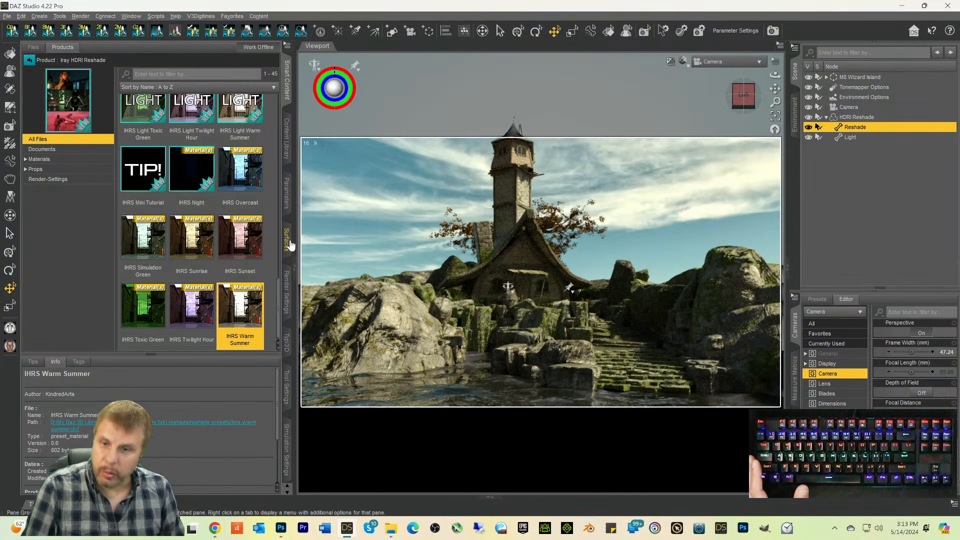
Step: Set the Reshade Color of the HDRI Reshade surfaces to pale green (0.79, 1.00, 0.57)
{"action": "left_click", "coordinate": [288, 243]}
{"action": "left_click", "coordinate": [61, 102]}
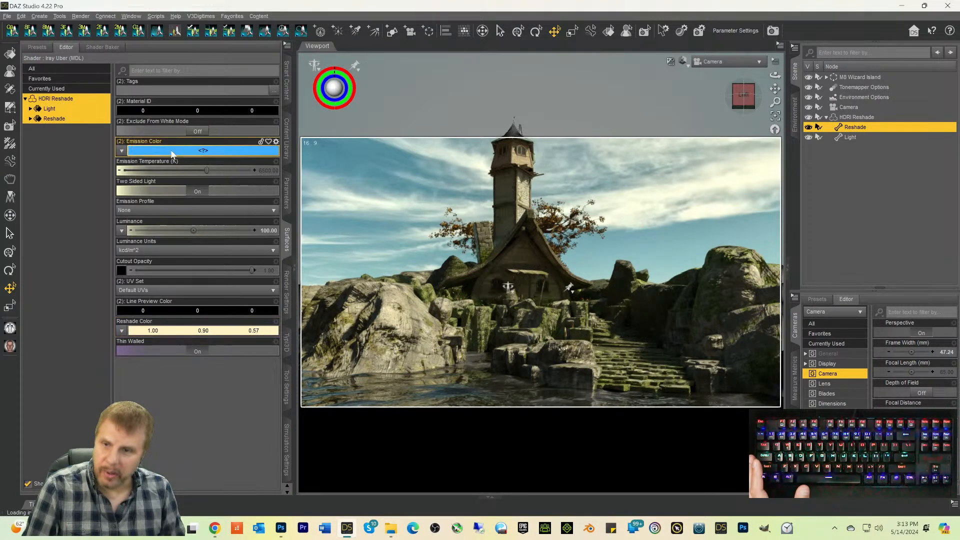
{"action": "left_click", "coordinate": [181, 333]}
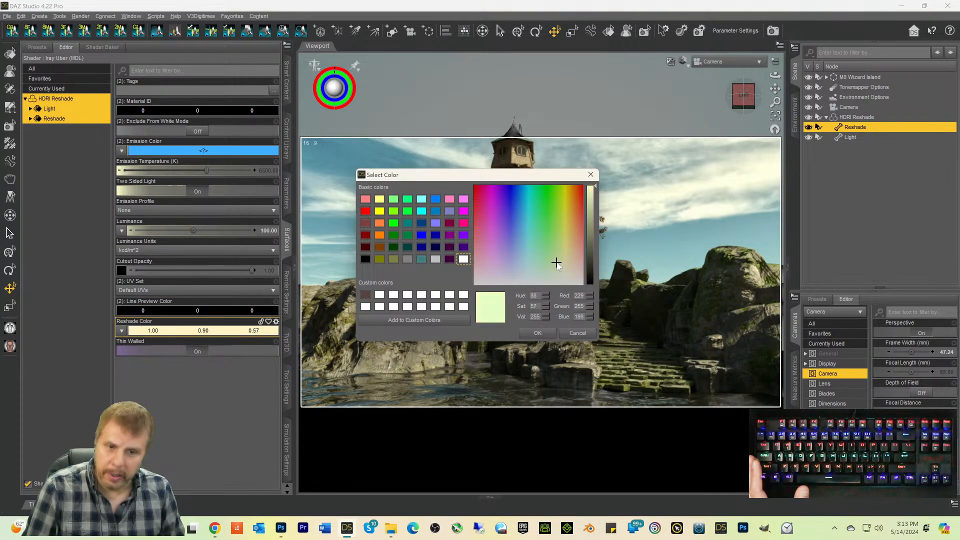
{"action": "left_click", "coordinate": [536, 333]}
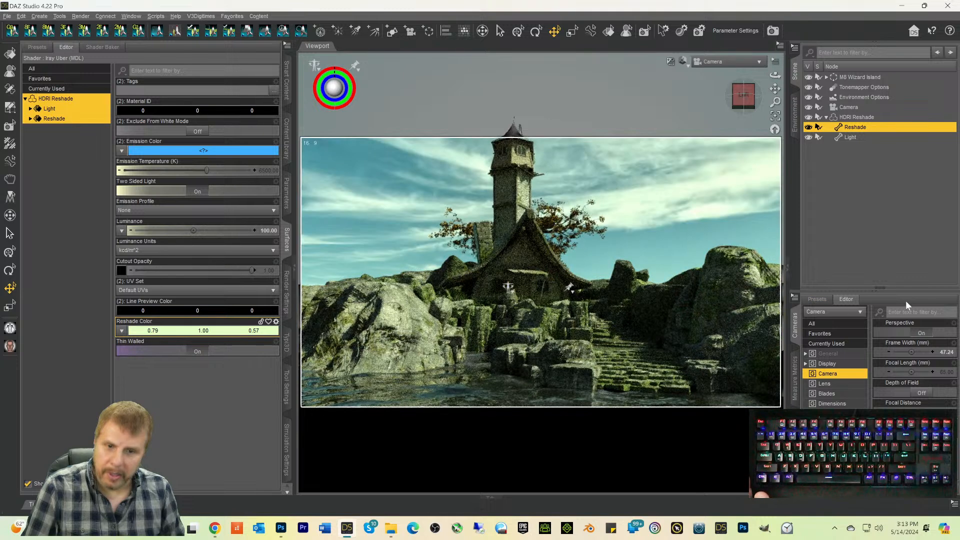
{"action": "left_click", "coordinate": [183, 331]}
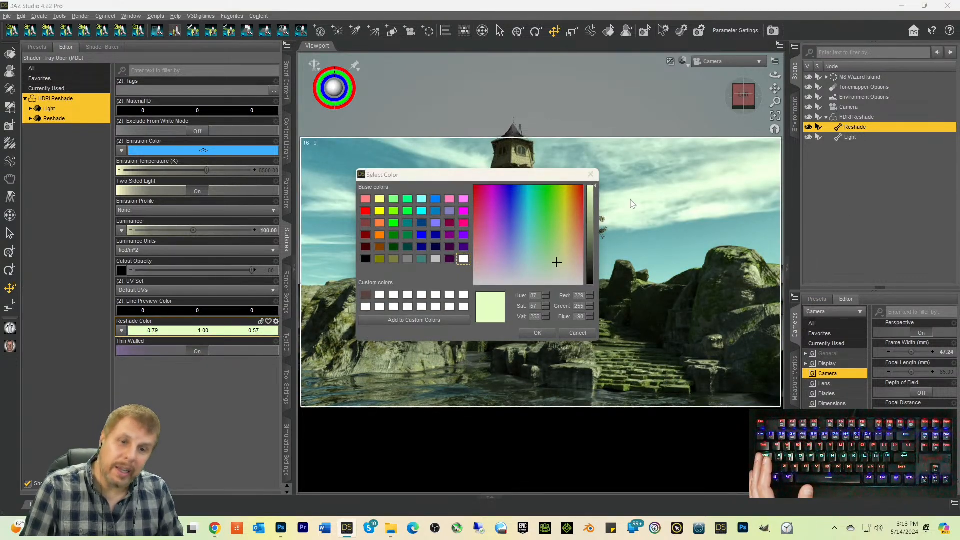
{"action": "left_click", "coordinate": [590, 175]}
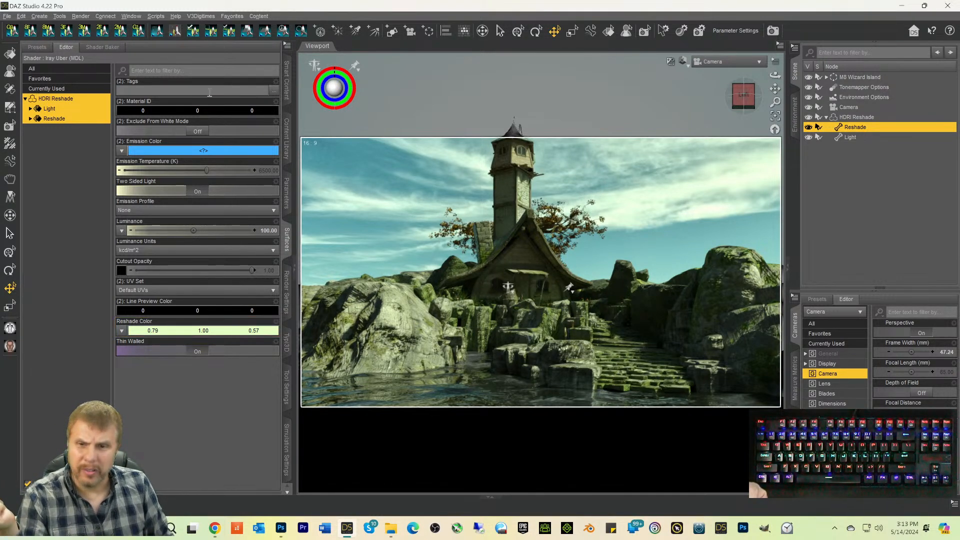
Step: Bring up the HDRI Reshade prop's parameters and hide the whole prop in the scene
{"action": "left_click", "coordinate": [839, 98]}
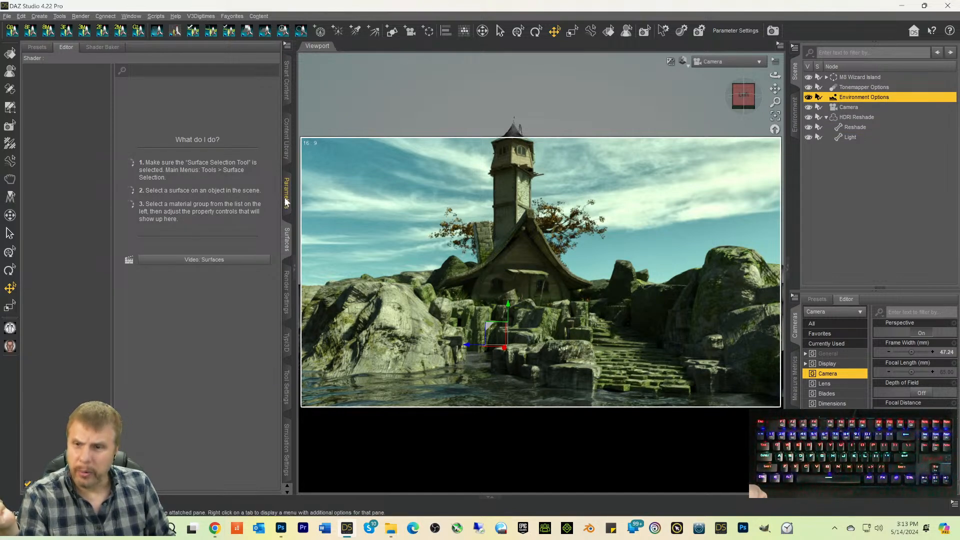
{"action": "double_click", "coordinate": [839, 116]}
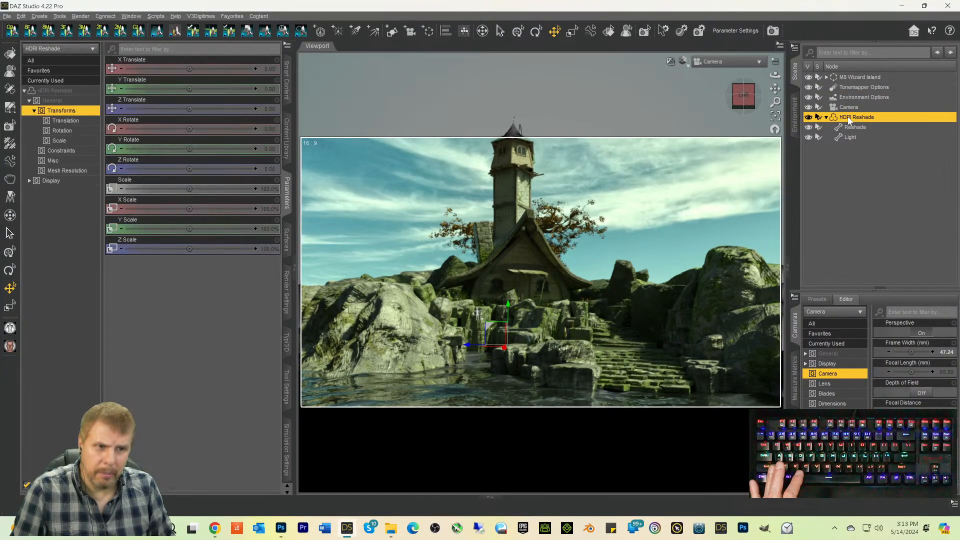
{"action": "left_click", "coordinate": [809, 117]}
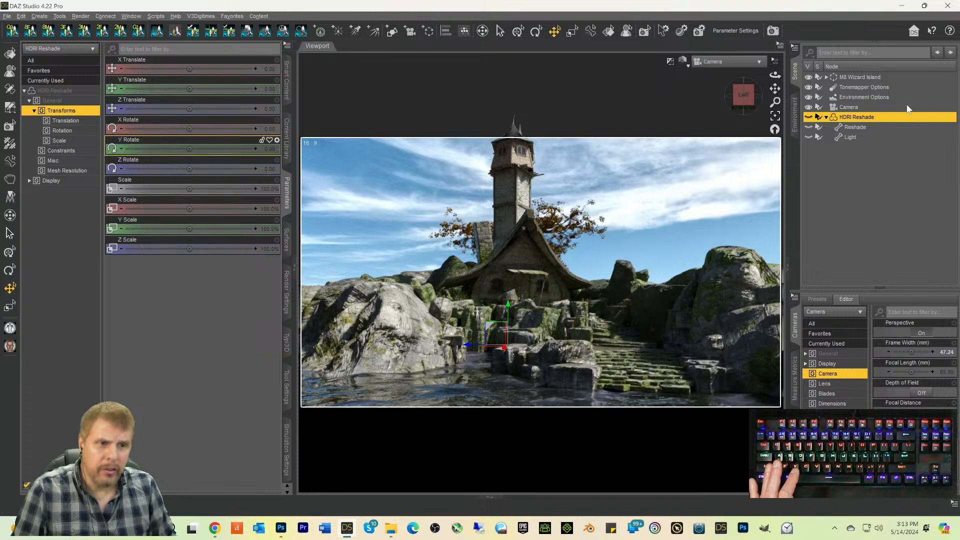
Step: Set the Environment Tint in the Environment Options to light green (0.65, 1.00, 0.38)
{"action": "left_click", "coordinate": [869, 99]}
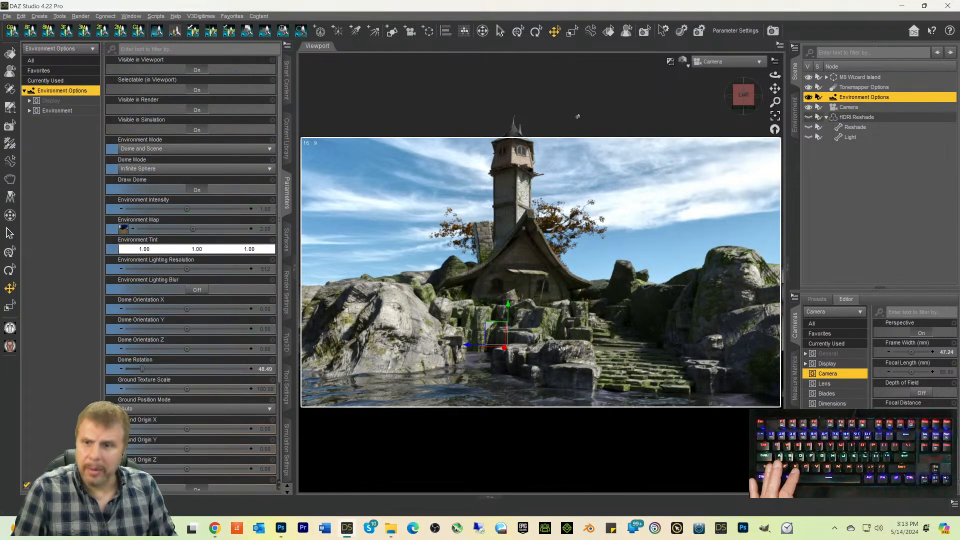
{"action": "left_click", "coordinate": [175, 249]}
{"action": "left_click", "coordinate": [555, 250]}
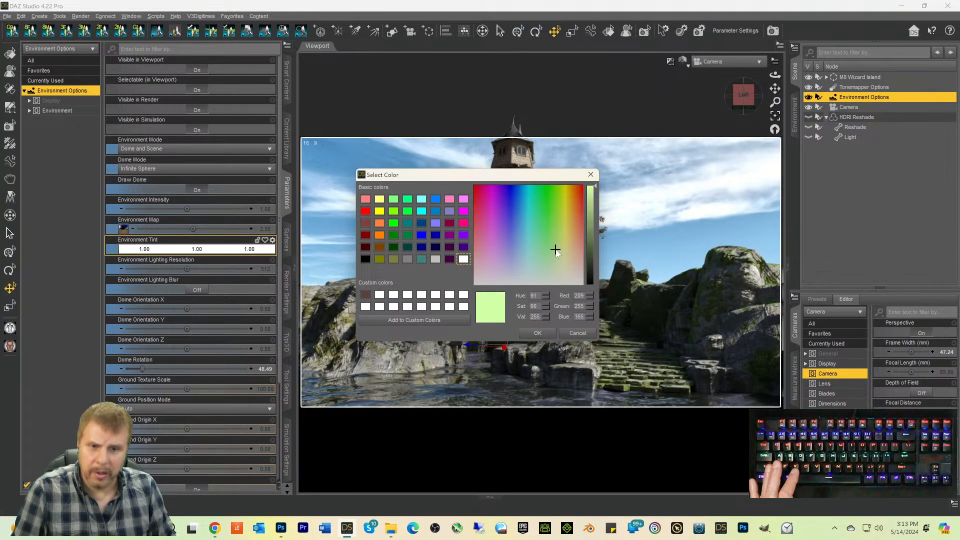
{"action": "left_click", "coordinate": [536, 333]}
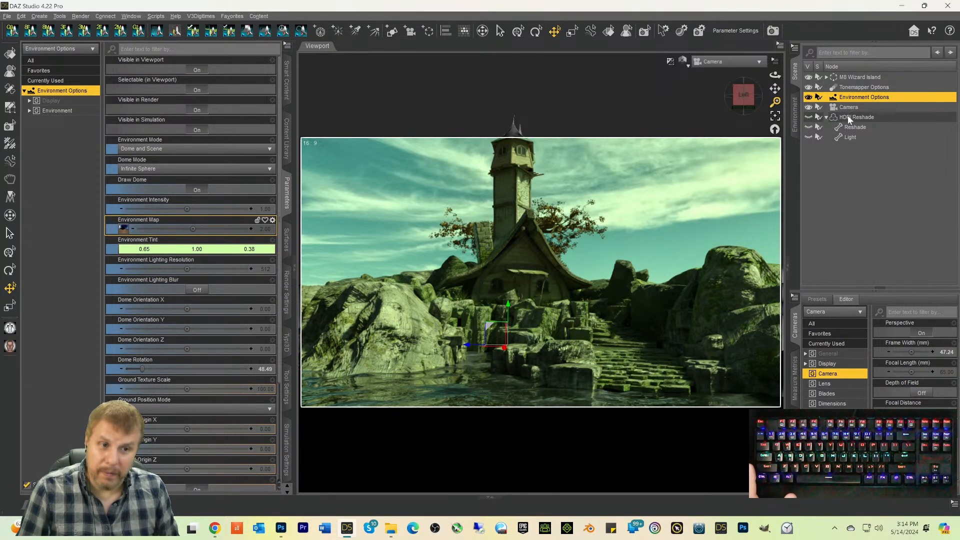
Step: Show the HDRI Reshade prop again and set the Environment Tint to white (1.00, 1.00, 1.00)
{"action": "left_click", "coordinate": [807, 118]}
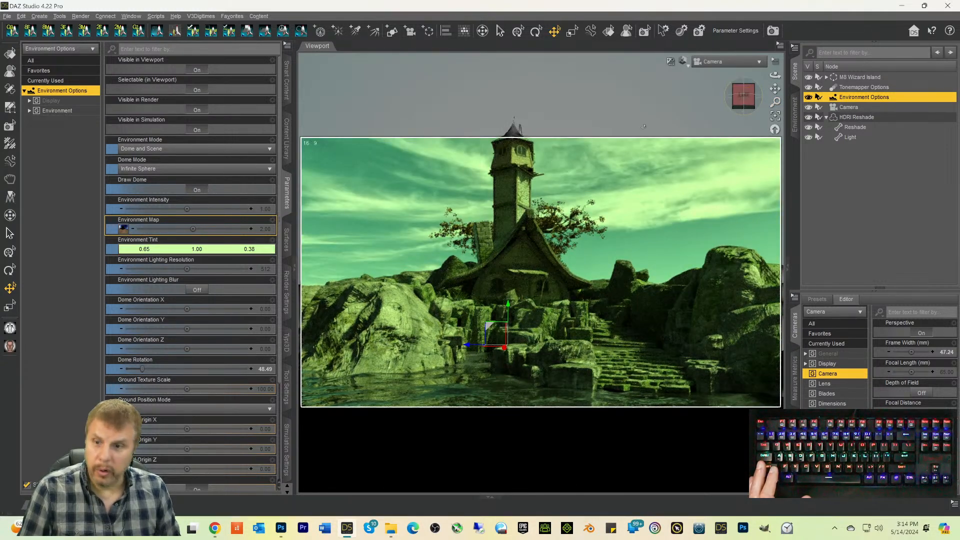
{"action": "left_click", "coordinate": [160, 250]}
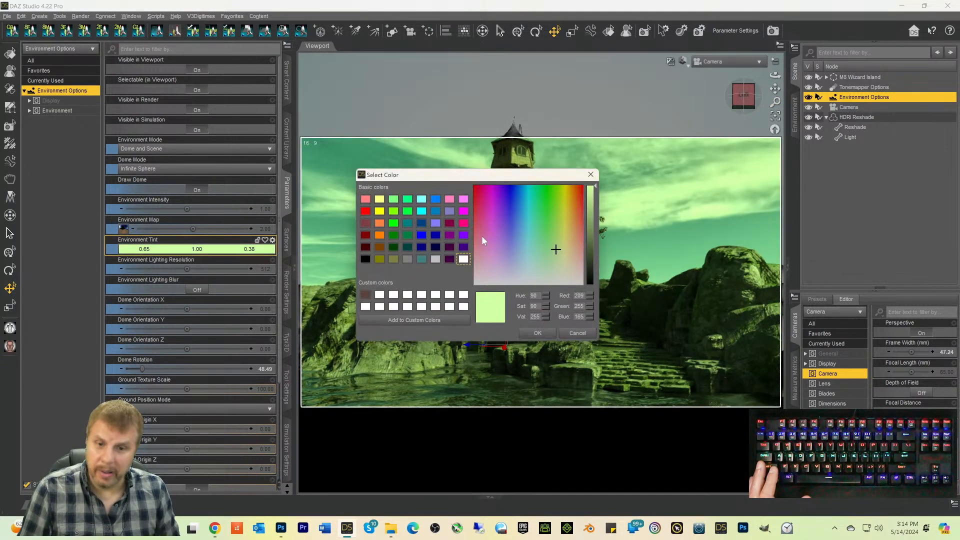
{"action": "left_click", "coordinate": [464, 259]}
{"action": "left_click", "coordinate": [538, 333]}
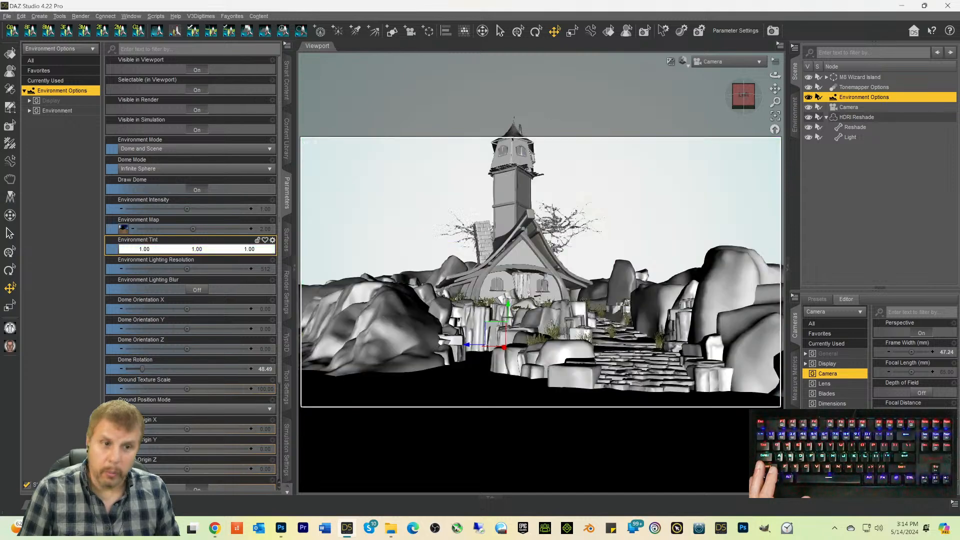
Step: Set the Emission Color of both HDRI Reshade surfaces, Light and Reshade, to black (0.00, 0.00, 0.00)
{"action": "left_click", "coordinate": [846, 117]}
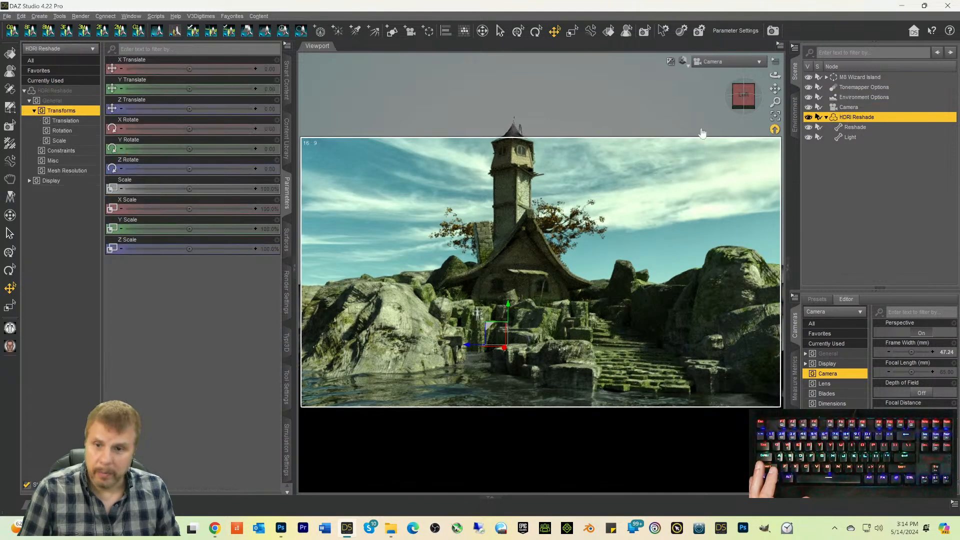
{"action": "left_click", "coordinate": [289, 245]}
{"action": "left_click", "coordinate": [163, 151]}
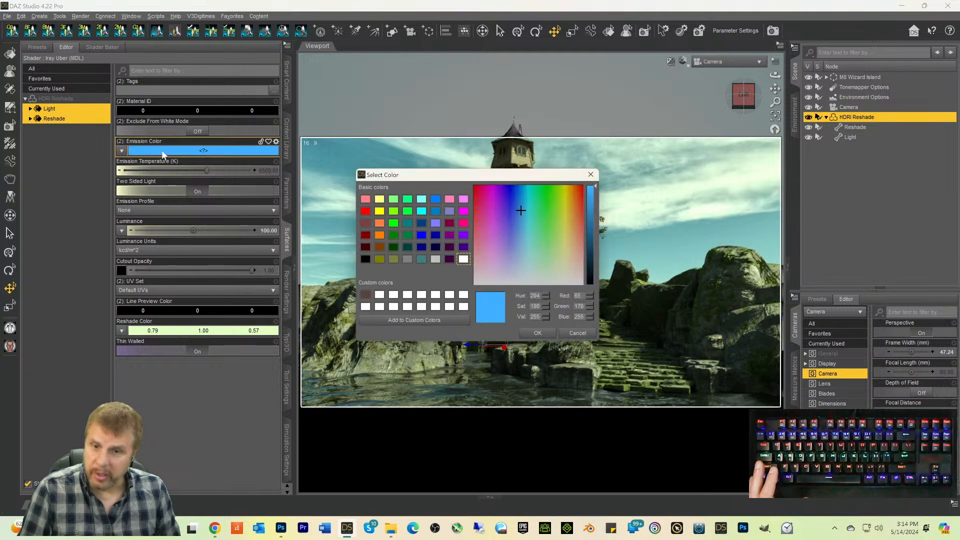
{"action": "left_click", "coordinate": [368, 257]}
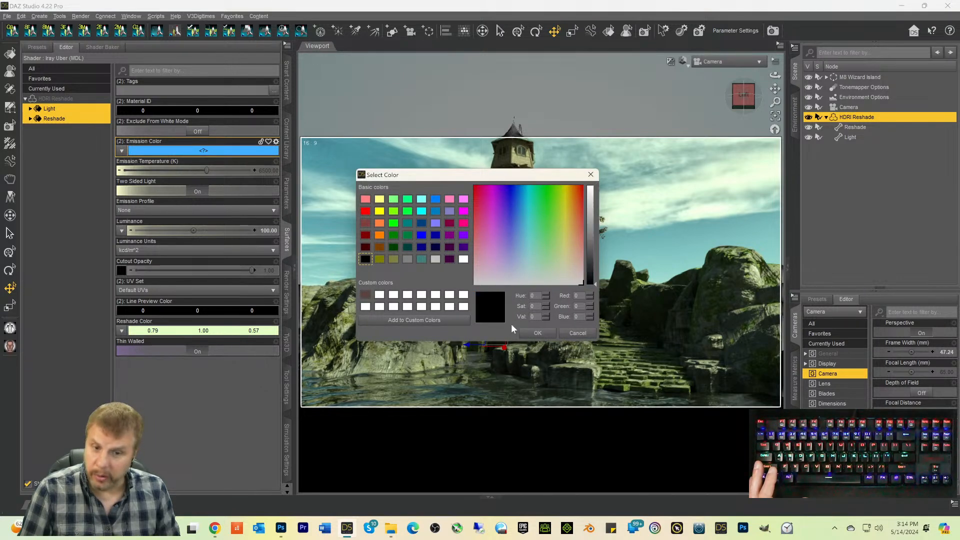
{"action": "left_click", "coordinate": [529, 333]}
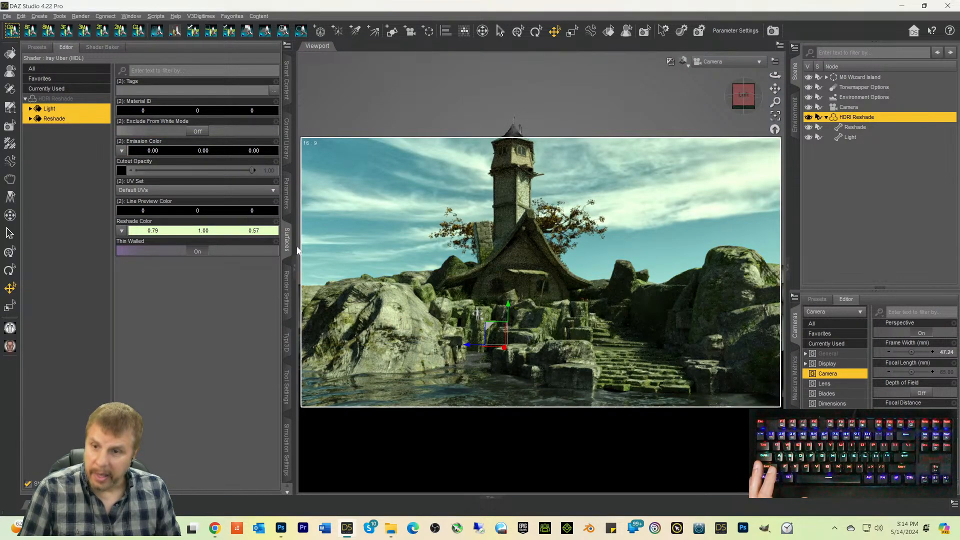
Step: Set the Reshade Color of the HDRI Reshade surfaces to white (1.00, 1.00, 1.00)
{"action": "left_click", "coordinate": [169, 232]}
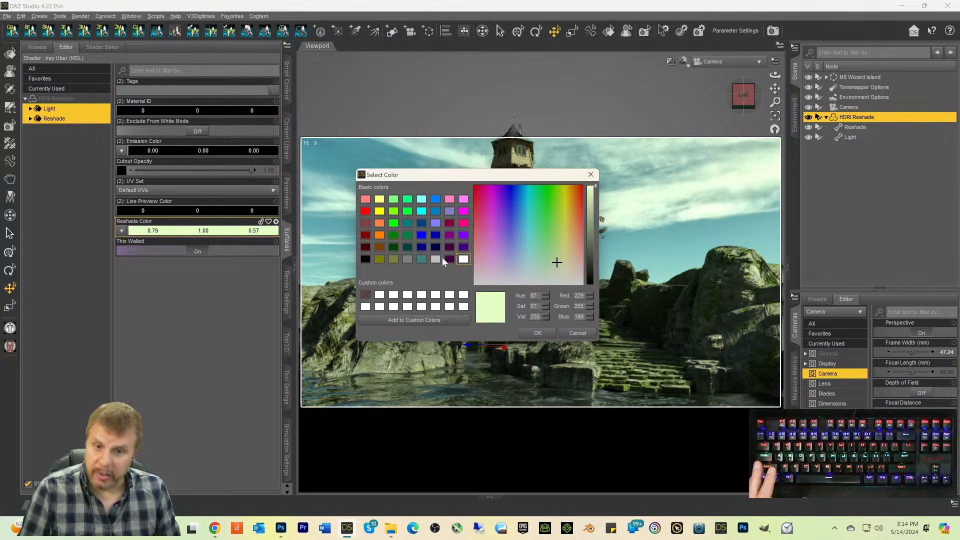
{"action": "left_click", "coordinate": [463, 259]}
{"action": "left_click", "coordinate": [537, 333]}
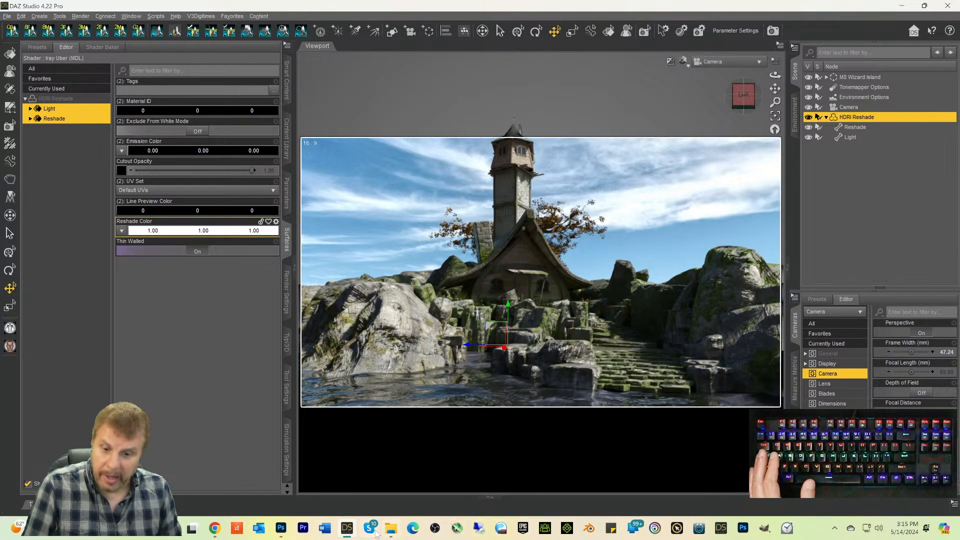
Step: Switch to File Explorer and delete the old Wizard House with Reshade render and its canvases folder from the Wizard House folder
{"action": "left_click", "coordinate": [391, 527]}
{"action": "left_click_drag", "start_coordinate": [357, 215], "coordinate": [281, 135]}
{"action": "left_click", "coordinate": [264, 33]}
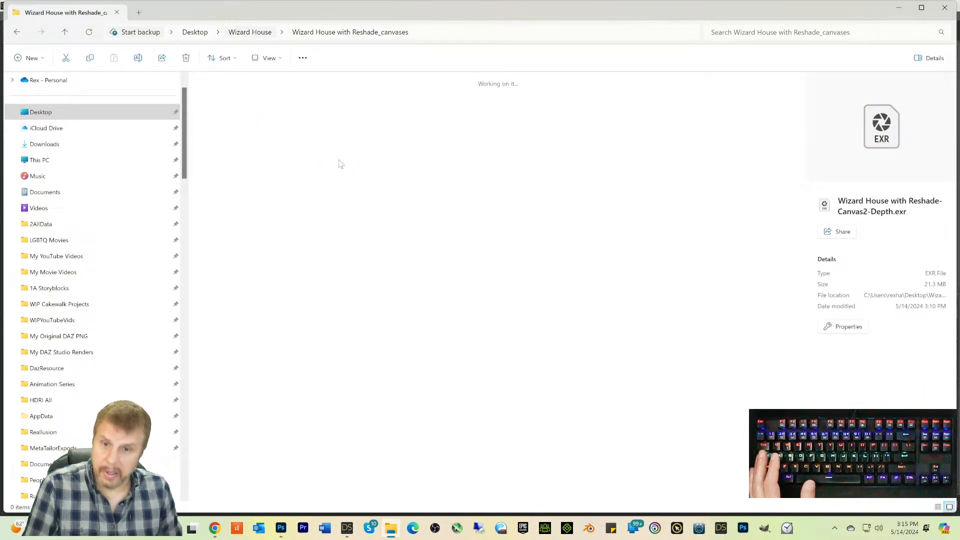
{"action": "left_click_drag", "start_coordinate": [368, 186], "coordinate": [222, 106]}
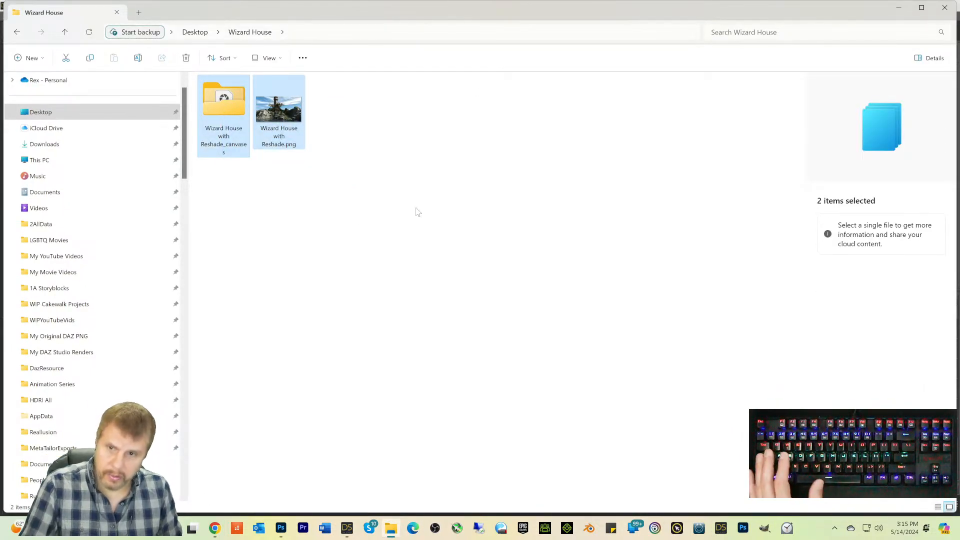
{"action": "key", "text": "Delete"}
Step: Switch back to DAZ Studio, render the wizard house scene and examine the sky, tower, roof and rocks in the render
{"action": "left_click", "coordinate": [346, 527]}
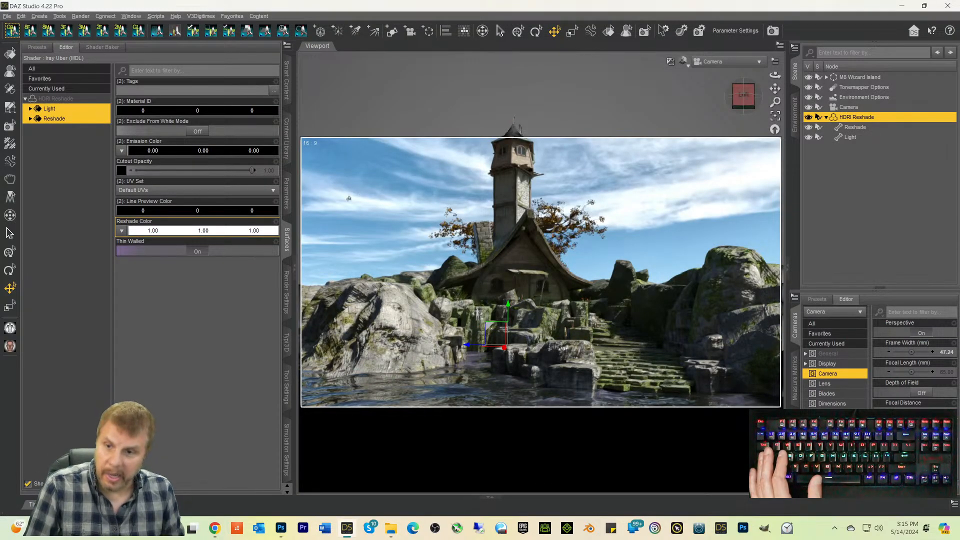
{"action": "left_click", "coordinate": [772, 31]}
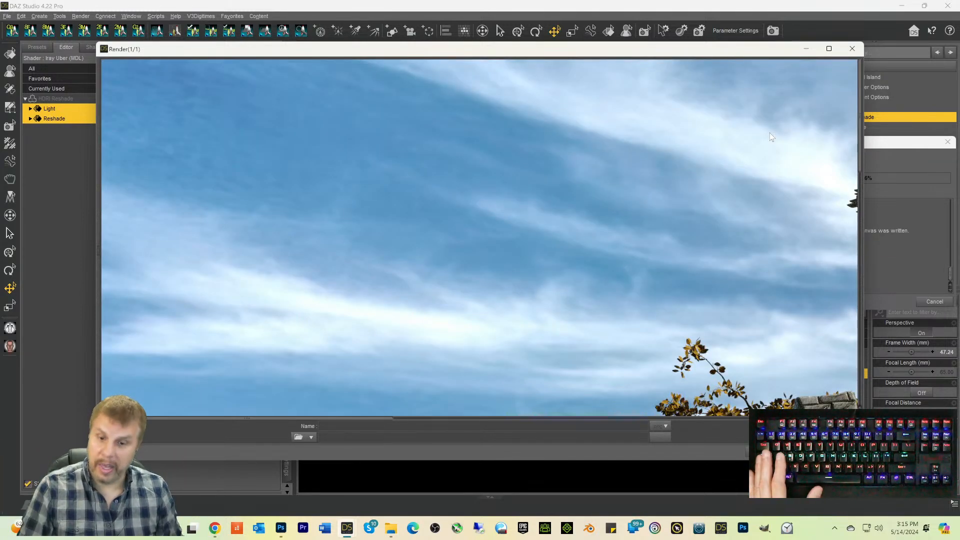
{"action": "left_click_drag", "start_coordinate": [339, 417], "coordinate": [516, 433]}
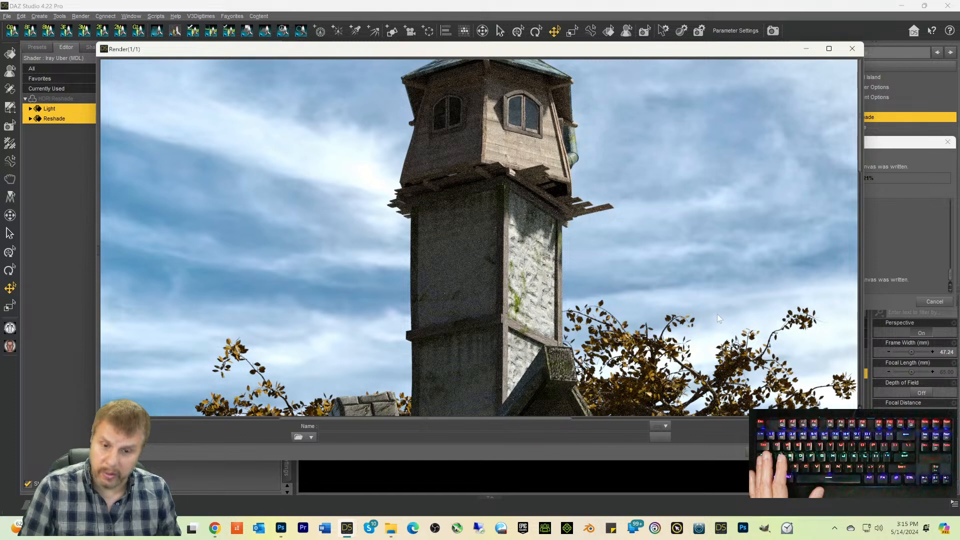
{"action": "scroll", "coordinate": [701, 299], "scroll_direction": "down", "scroll_amount": 3}
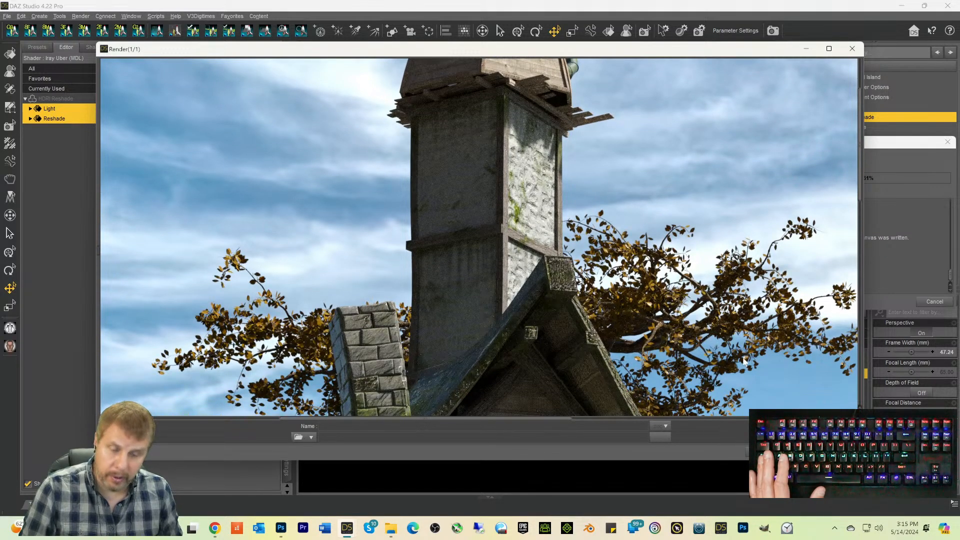
{"action": "scroll", "coordinate": [560, 361], "scroll_direction": "down", "scroll_amount": 7}
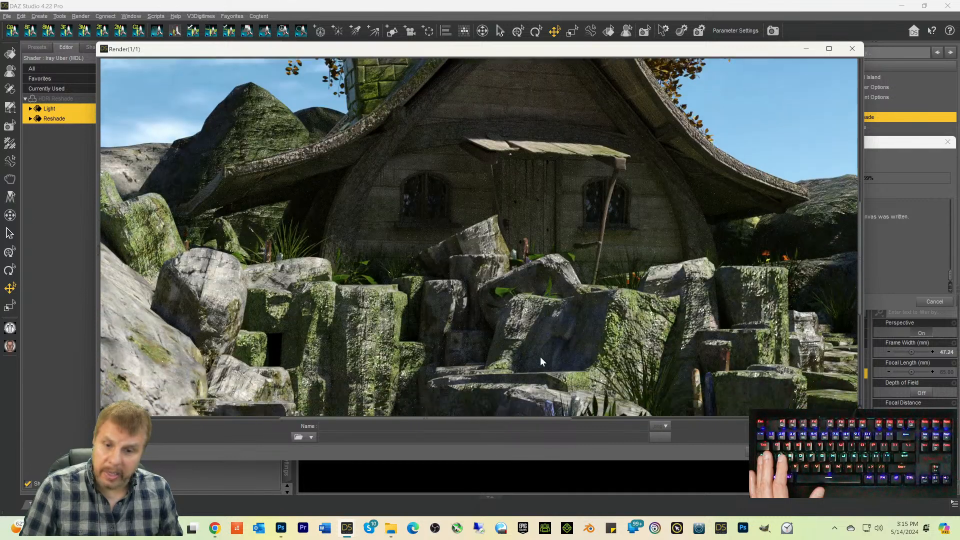
{"action": "scroll", "coordinate": [404, 247], "scroll_direction": "down", "scroll_amount": 1}
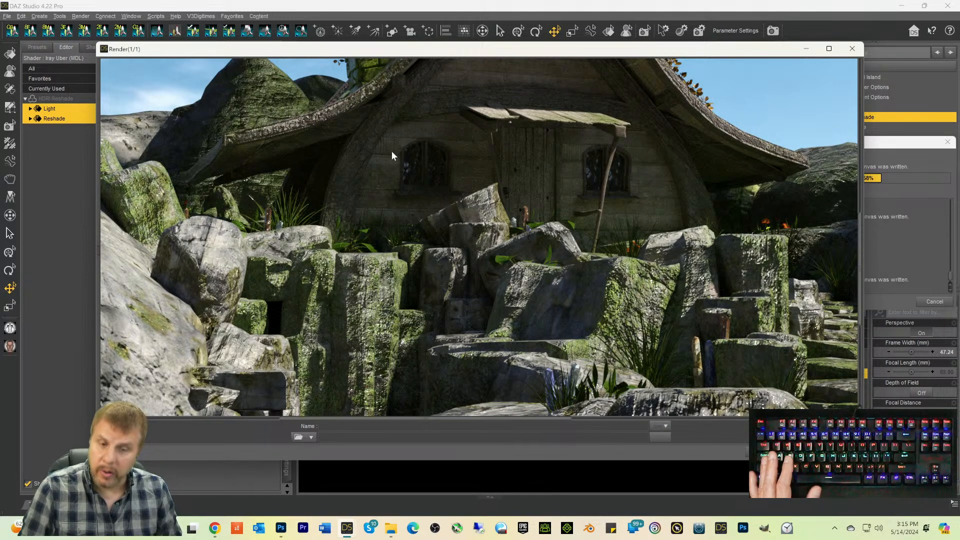
{"action": "scroll", "coordinate": [425, 190], "scroll_direction": "up", "scroll_amount": 5}
{"action": "scroll", "coordinate": [462, 235], "scroll_direction": "up", "scroll_amount": 3}
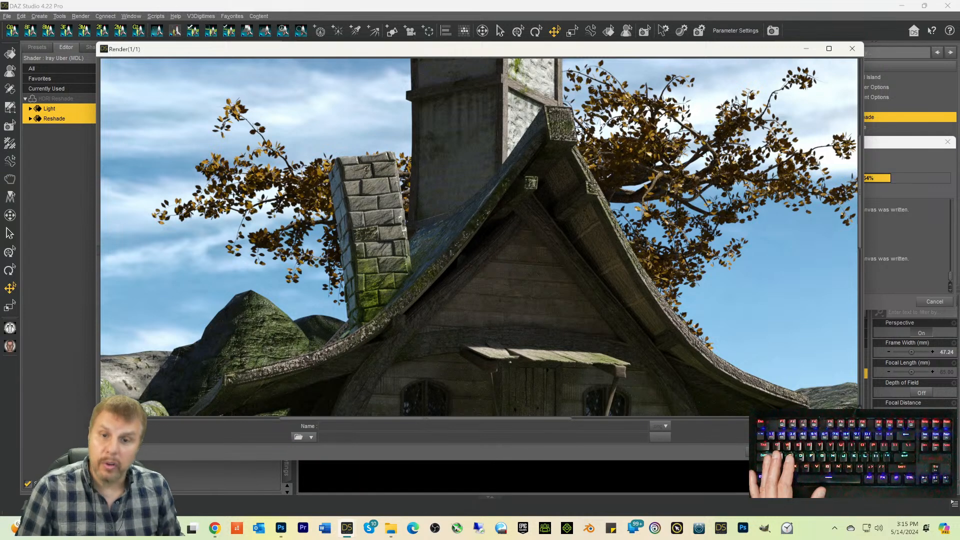
{"action": "scroll", "coordinate": [440, 135], "scroll_direction": "up", "scroll_amount": 3}
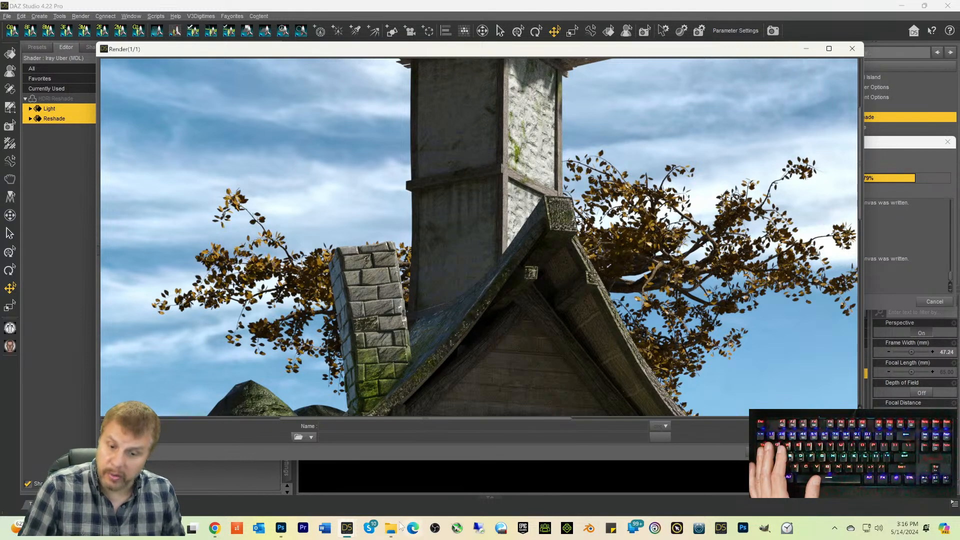
Step: Check the Wizard House folder in File Explorer, and view the Iray HDRI Reshade product page in the web browser
{"action": "mouse_move", "coordinate": [392, 528]}
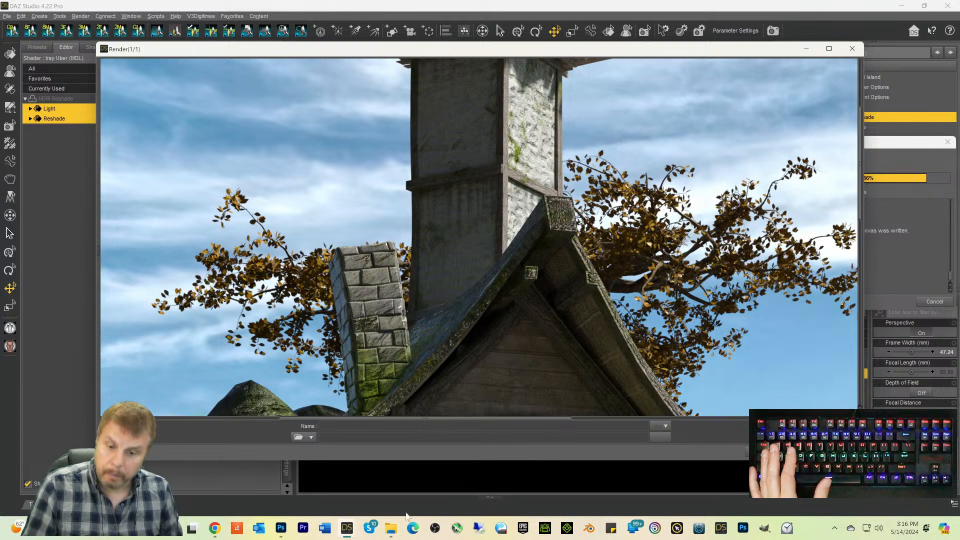
{"action": "left_click", "coordinate": [392, 529]}
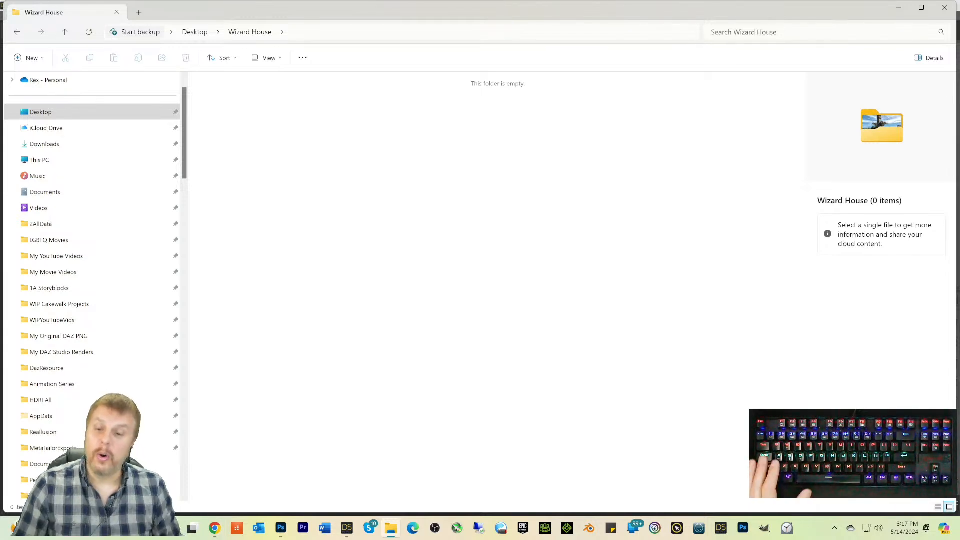
{"action": "left_click", "coordinate": [214, 528]}
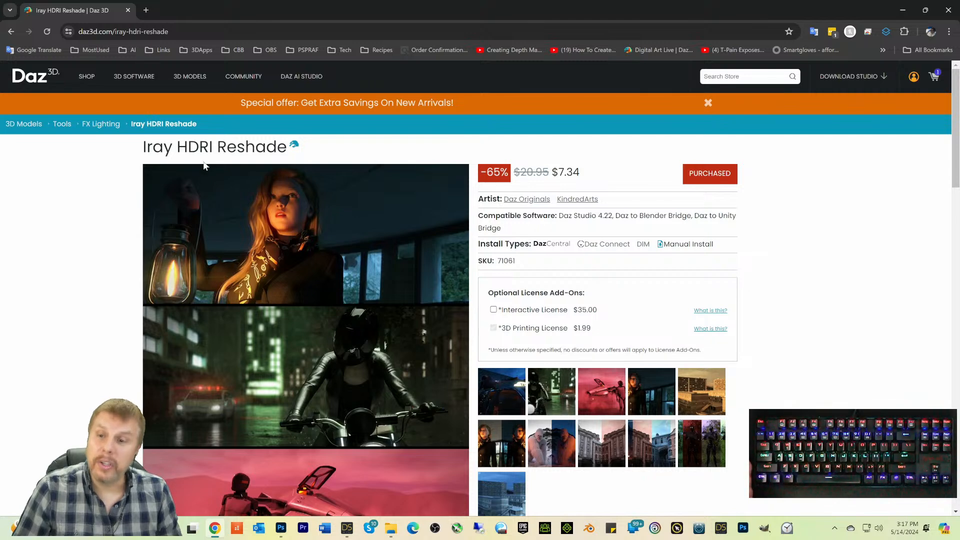
{"action": "scroll", "coordinate": [584, 445], "scroll_direction": "down", "scroll_amount": 2}
{"action": "scroll", "coordinate": [589, 440], "scroll_direction": "up", "scroll_amount": 1}
{"action": "scroll", "coordinate": [586, 430], "scroll_direction": "up", "scroll_amount": 2}
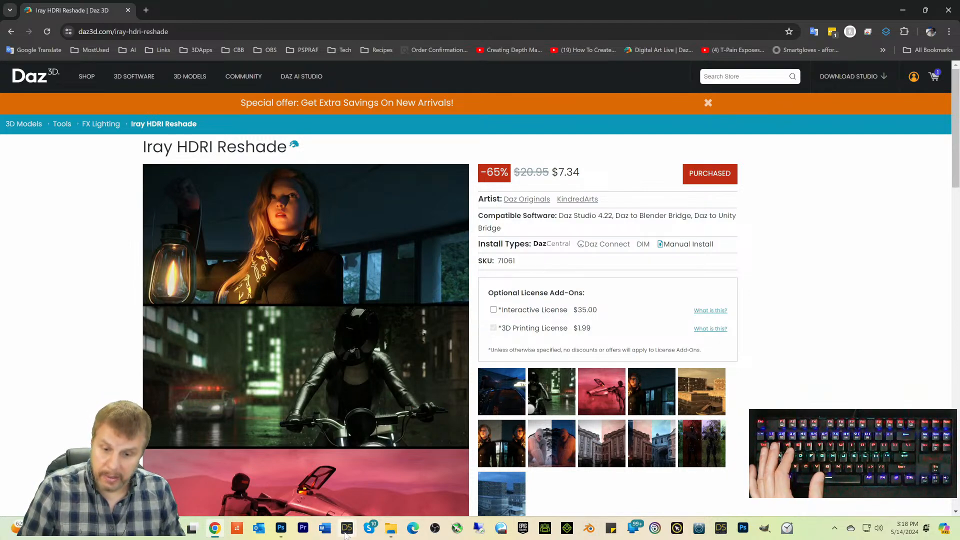
Step: Return to File Explorer and open the Wizard House with Reshade_canvases folder inside the Wizard House folder
{"action": "mouse_move", "coordinate": [346, 527]}
{"action": "left_click", "coordinate": [399, 475]}
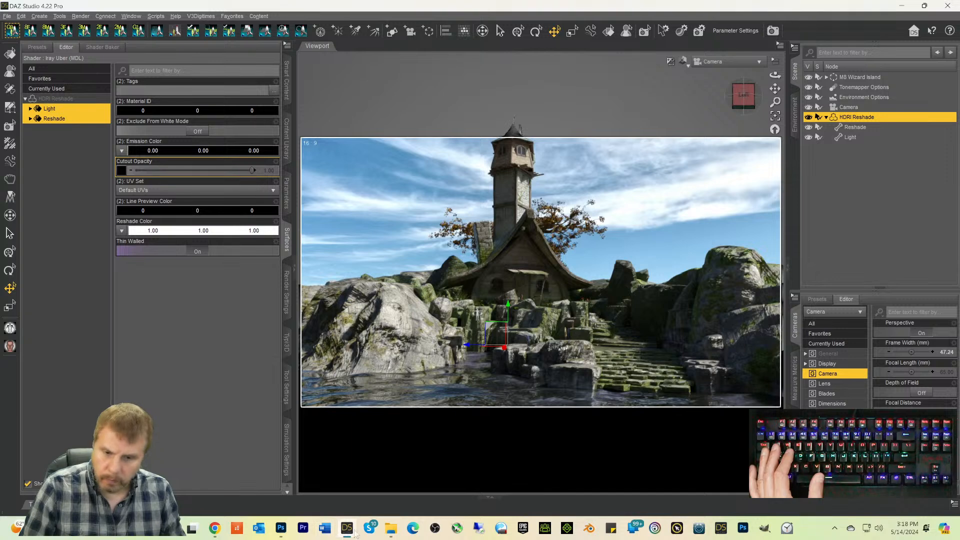
{"action": "mouse_move", "coordinate": [389, 529]}
{"action": "left_click", "coordinate": [389, 482]}
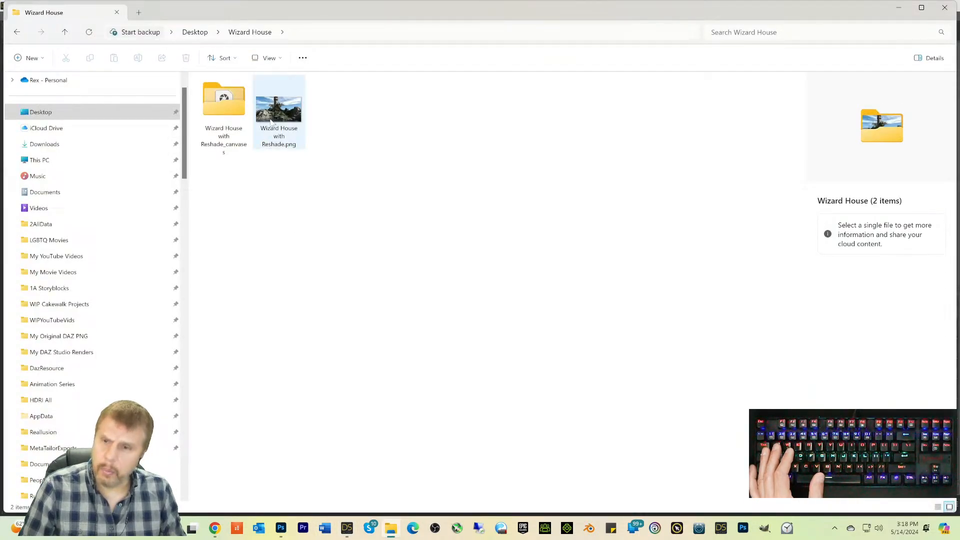
{"action": "double_click", "coordinate": [219, 111]}
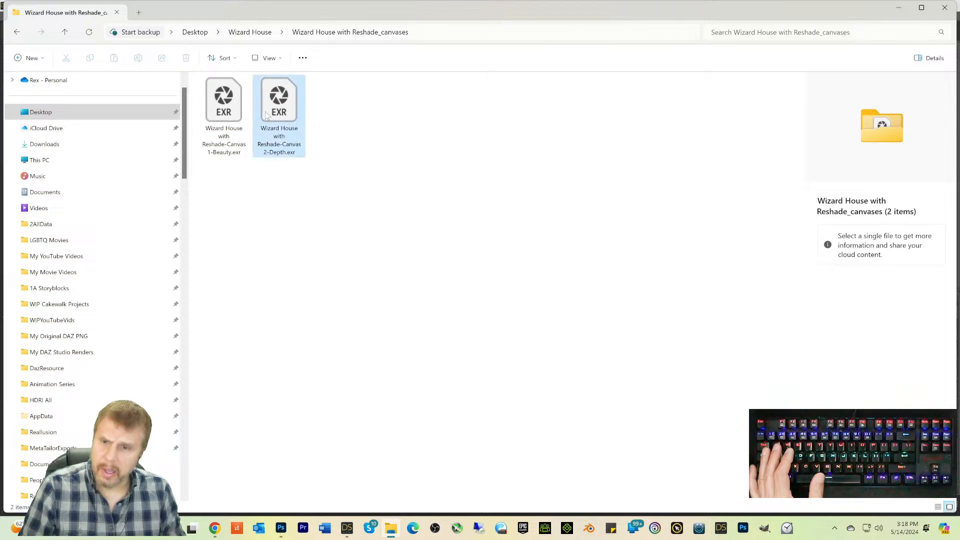
Step: Open Wizard House with Reshade-Canvas2-Depth.exr in Adobe Photoshop 2024 and update the already open document from disk
{"action": "right_click", "coordinate": [266, 115]}
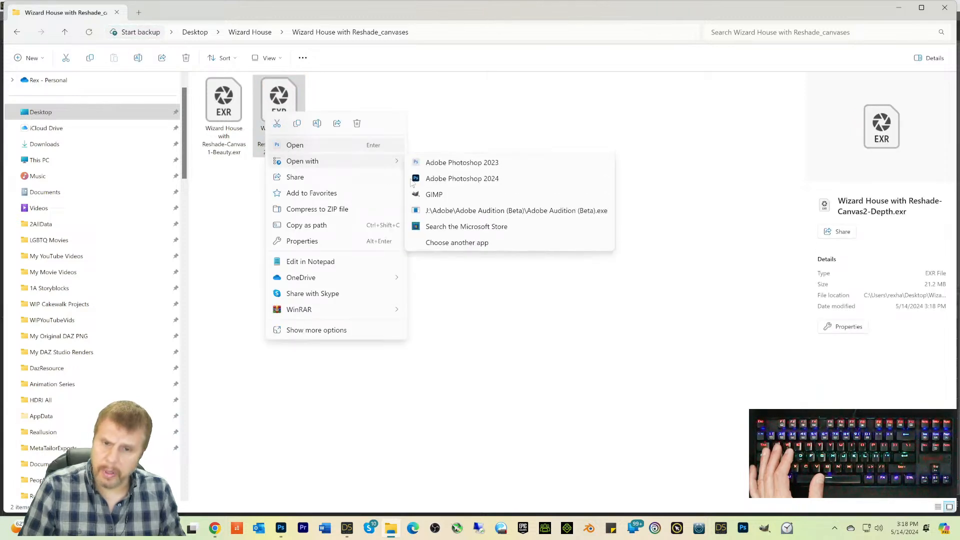
{"action": "left_click", "coordinate": [438, 179]}
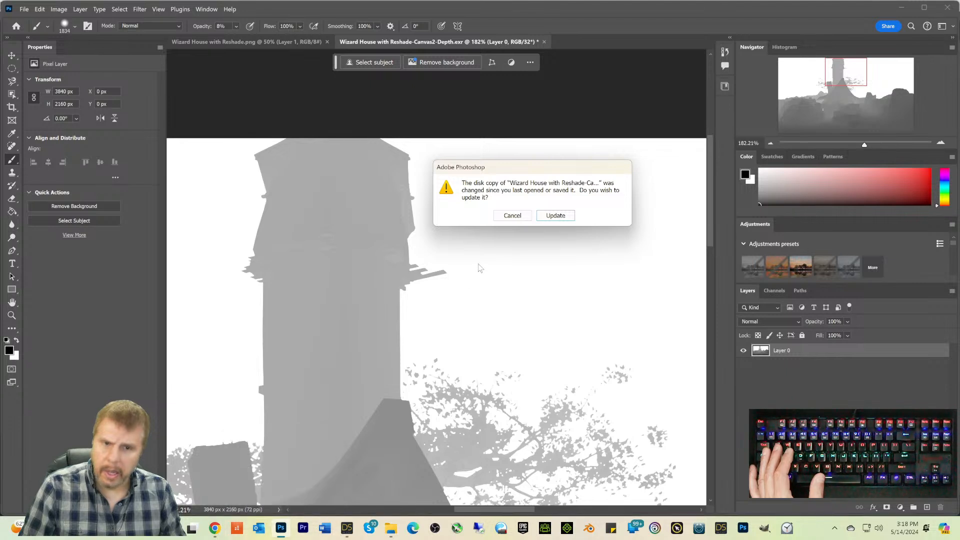
{"action": "left_click", "coordinate": [549, 217]}
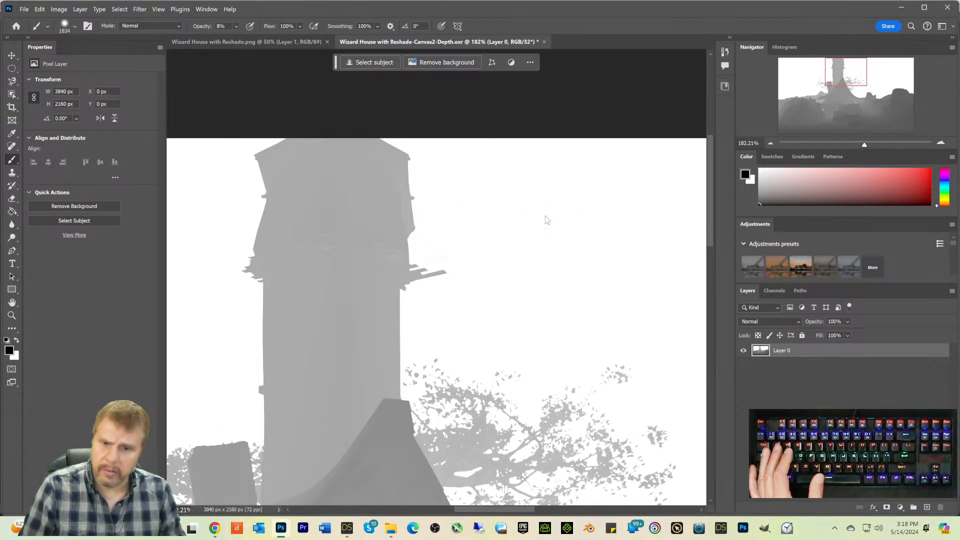
{"action": "left_click", "coordinate": [514, 179]}
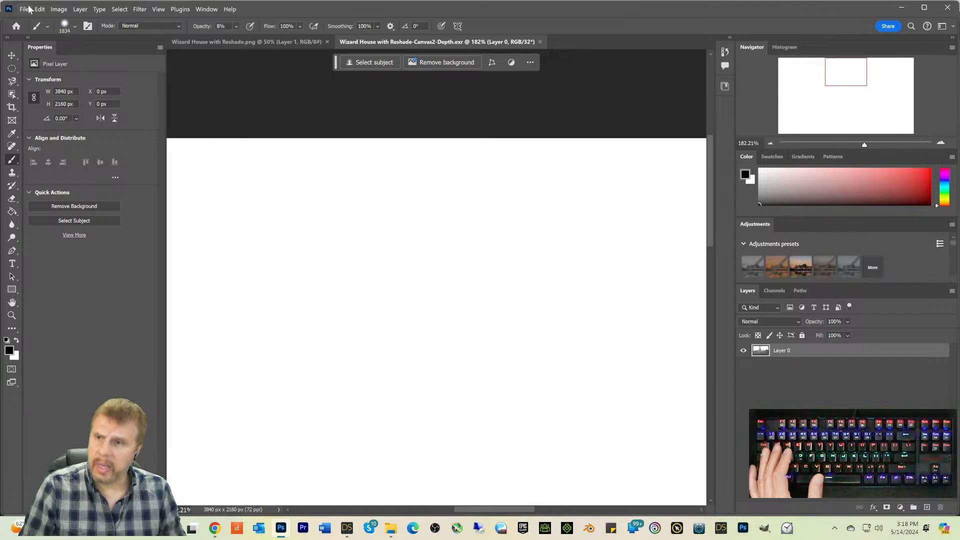
Step: Apply an Exposure adjustment of -15 to the depth canvas
{"action": "left_click", "coordinate": [54, 9]}
{"action": "mouse_move", "coordinate": [65, 22]}
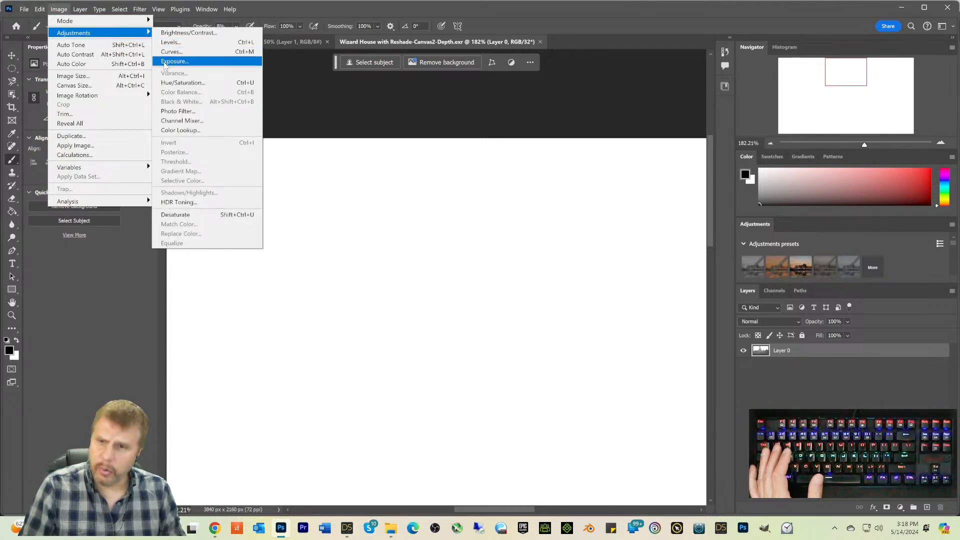
{"action": "left_click", "coordinate": [175, 61]}
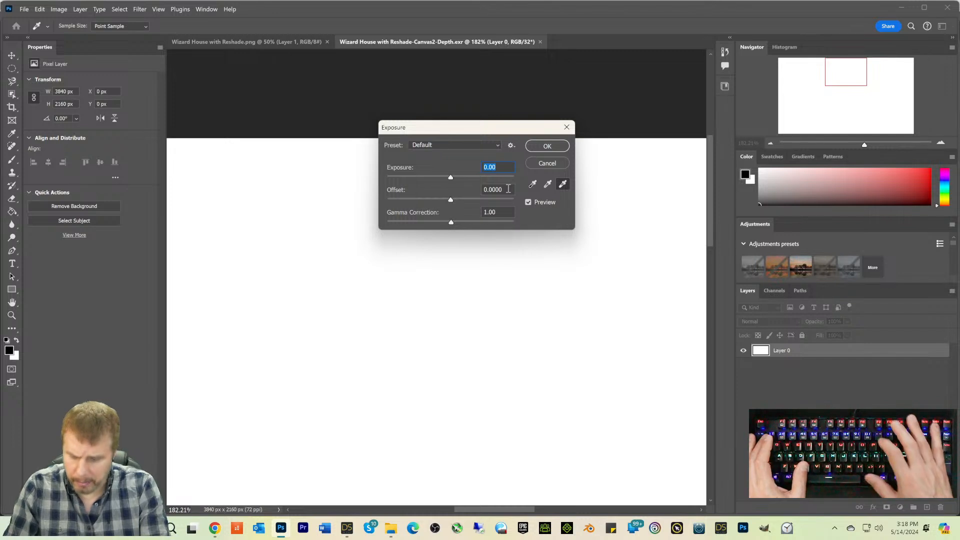
{"action": "type", "text": "-15"}
{"action": "key", "text": "Return"}
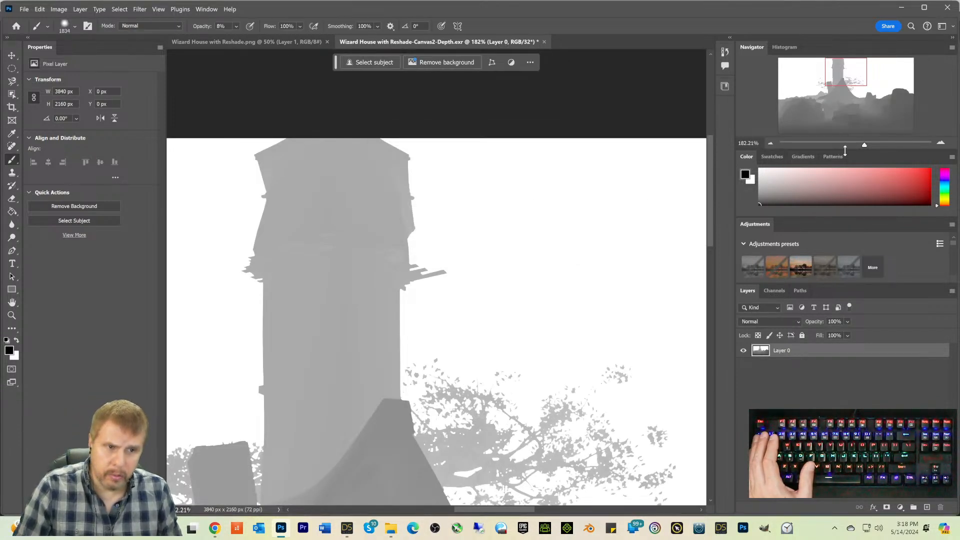
Step: Examine the tower, roof and tree branches against the sky in the depth canvas
{"action": "scroll", "coordinate": [559, 221], "scroll_direction": "down", "scroll_amount": 3}
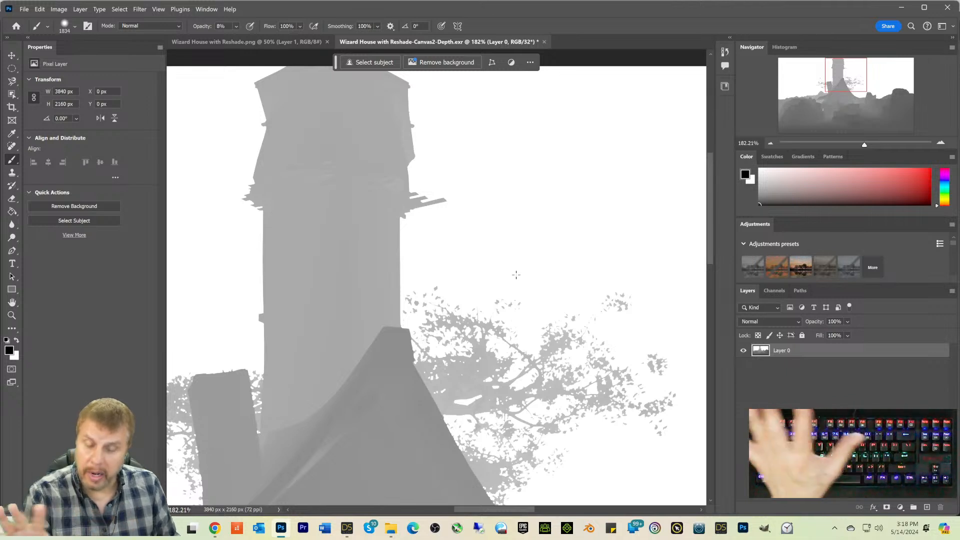
{"action": "scroll", "coordinate": [515, 279], "scroll_direction": "down", "scroll_amount": 2}
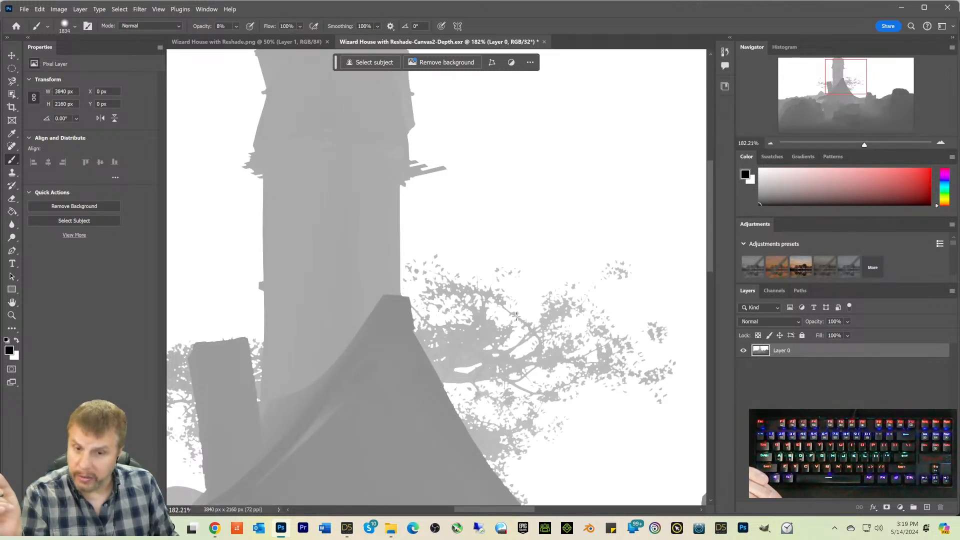
{"action": "scroll", "coordinate": [612, 256], "scroll_direction": "up", "scroll_amount": 1}
{"action": "scroll", "coordinate": [500, 285], "scroll_direction": "up", "scroll_amount": 1}
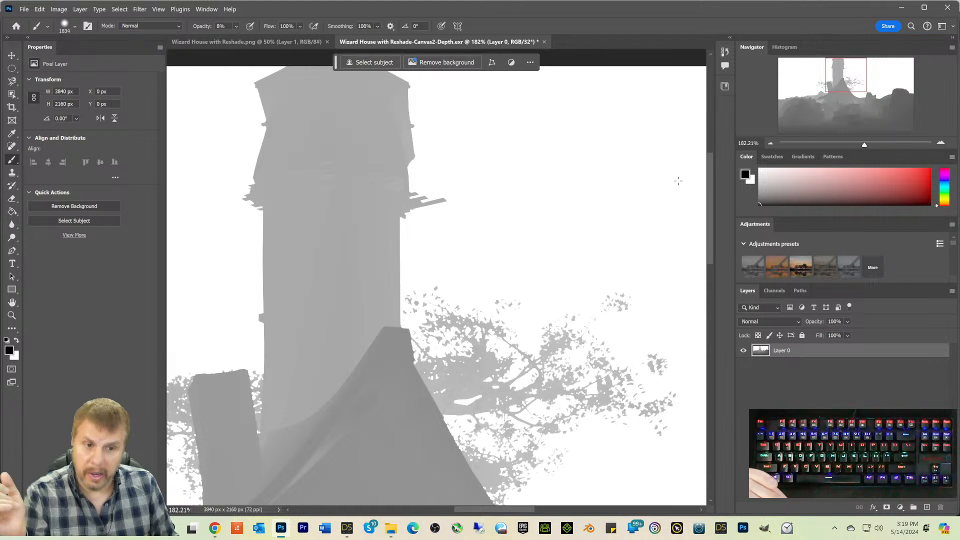
{"action": "mouse_move", "coordinate": [709, 174]}
{"action": "left_mouse_down"}
{"action": "mouse_move", "coordinate": [708, 203]}
{"action": "mouse_move", "coordinate": [705, 183]}
{"action": "left_mouse_up"}
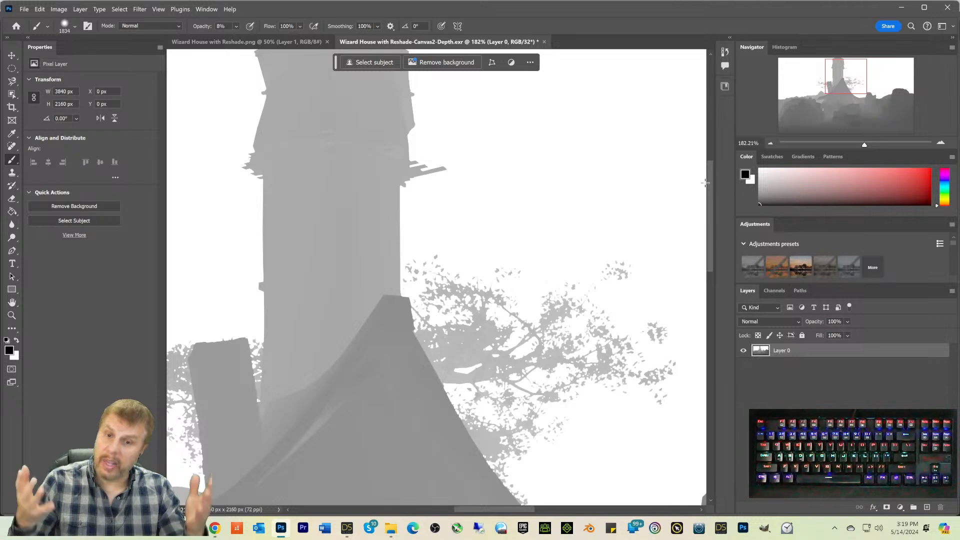
{"action": "scroll", "coordinate": [606, 240], "scroll_direction": "up", "scroll_amount": 1}
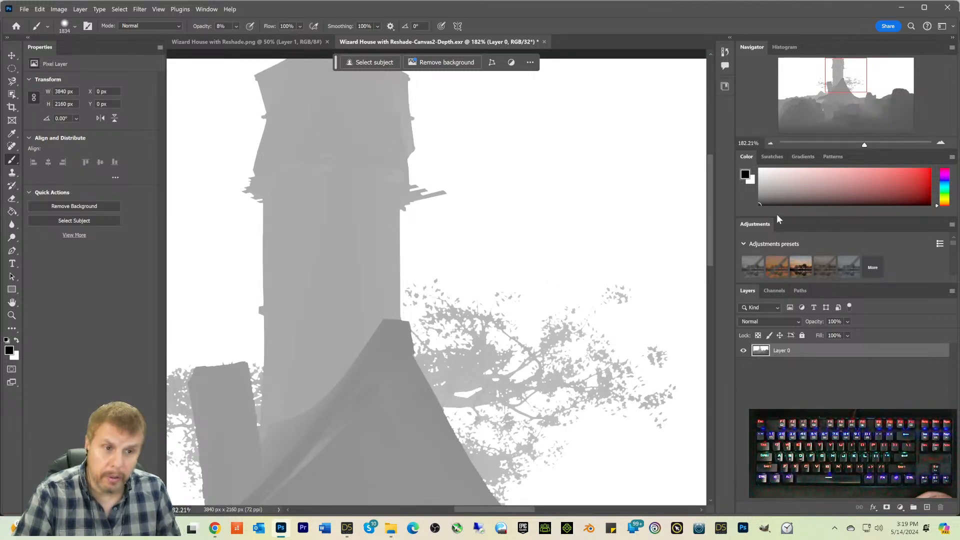
Step: Examine the tower edge, tree leaves and foreground grass of the depth canvas close up, ending with a wide view of the scene
{"action": "mouse_move", "coordinate": [865, 147]}
{"action": "left_mouse_down"}
{"action": "mouse_move", "coordinate": [882, 149]}
{"action": "mouse_move", "coordinate": [875, 146]}
{"action": "left_mouse_up"}
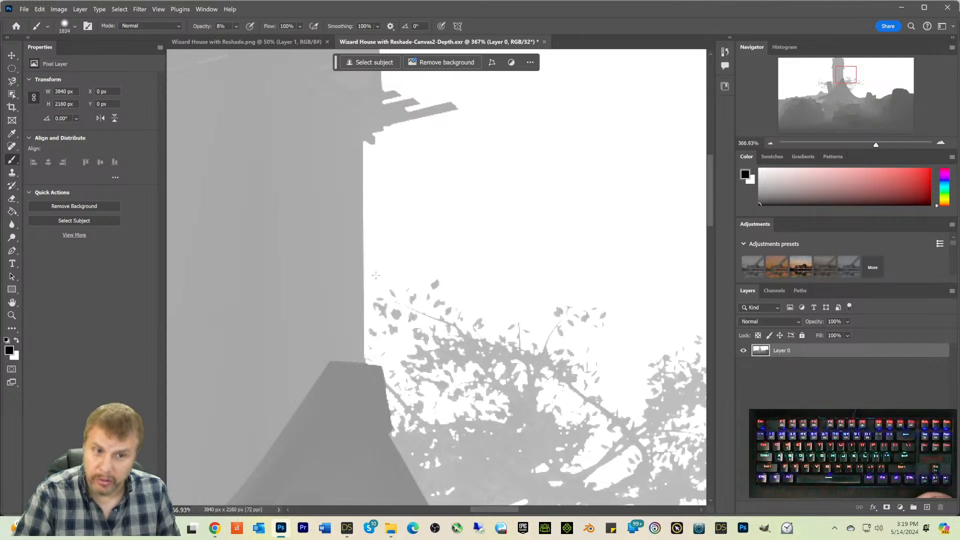
{"action": "left_click_drag", "start_coordinate": [708, 203], "coordinate": [715, 324]}
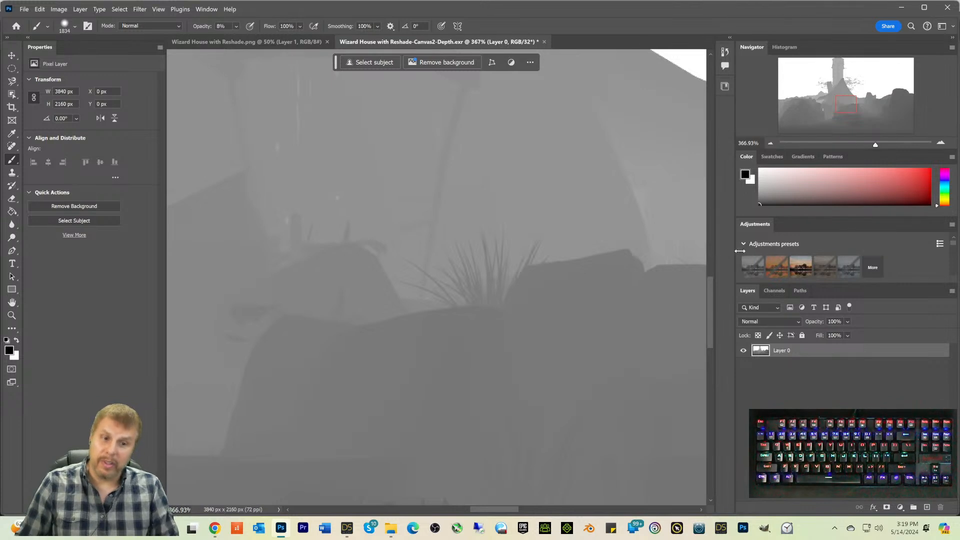
{"action": "left_click_drag", "start_coordinate": [877, 144], "coordinate": [850, 146]}
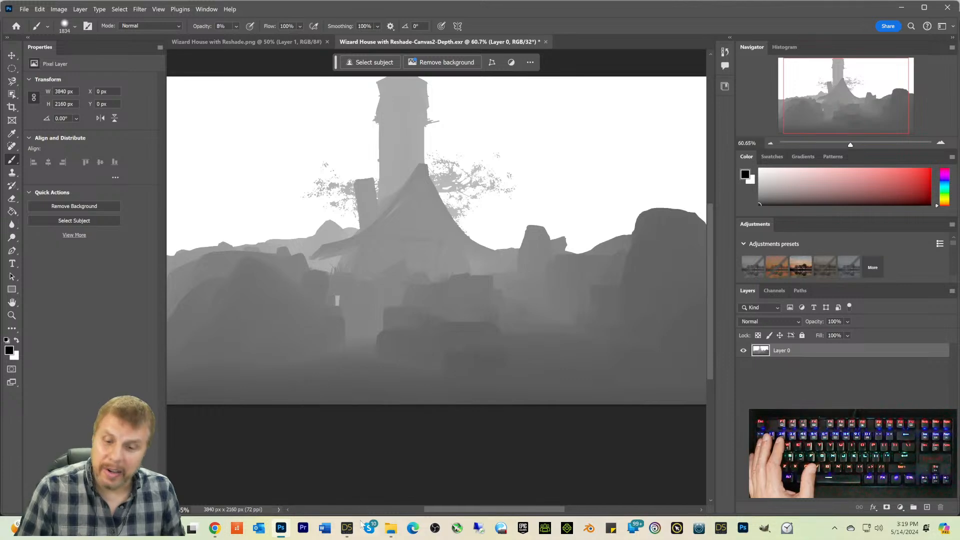
Step: Switch to DAZ Studio, deselect HDRI Reshade and change the viewport from the Camera to Perspective View
{"action": "left_click", "coordinate": [347, 527]}
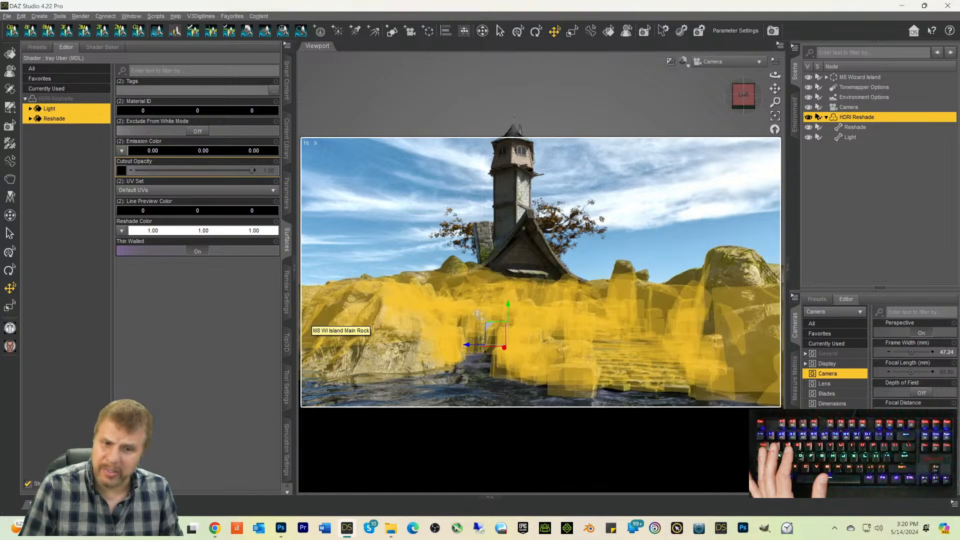
{"action": "left_click", "coordinate": [723, 66]}
{"action": "left_click", "coordinate": [868, 179]}
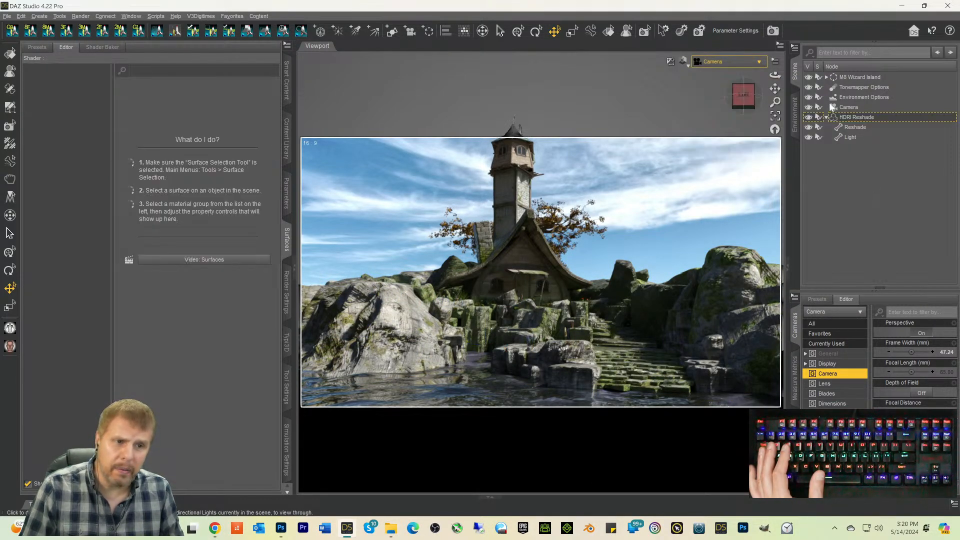
{"action": "left_click", "coordinate": [833, 108]}
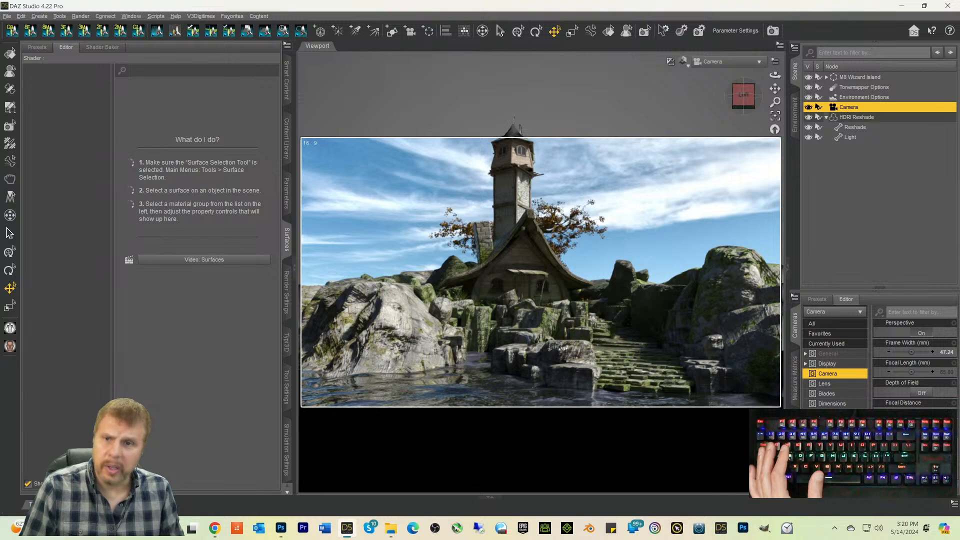
{"action": "left_click", "coordinate": [232, 16]}
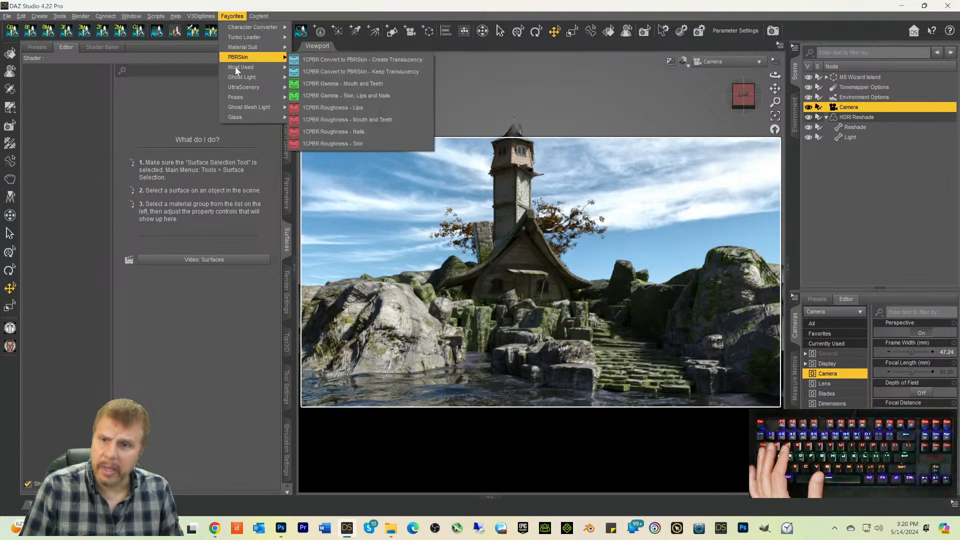
{"action": "mouse_move", "coordinate": [240, 80]}
{"action": "left_click", "coordinate": [646, 82]}
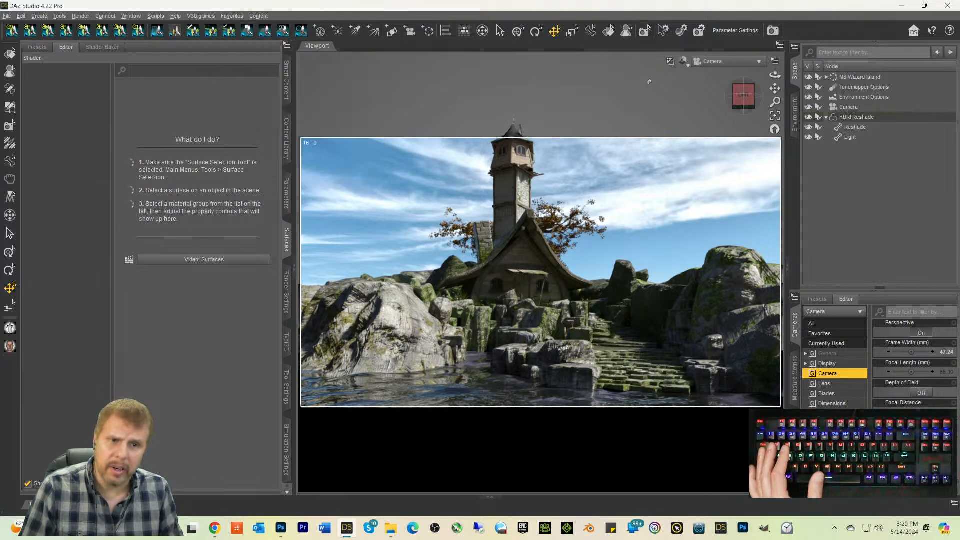
{"action": "left_click", "coordinate": [723, 63]}
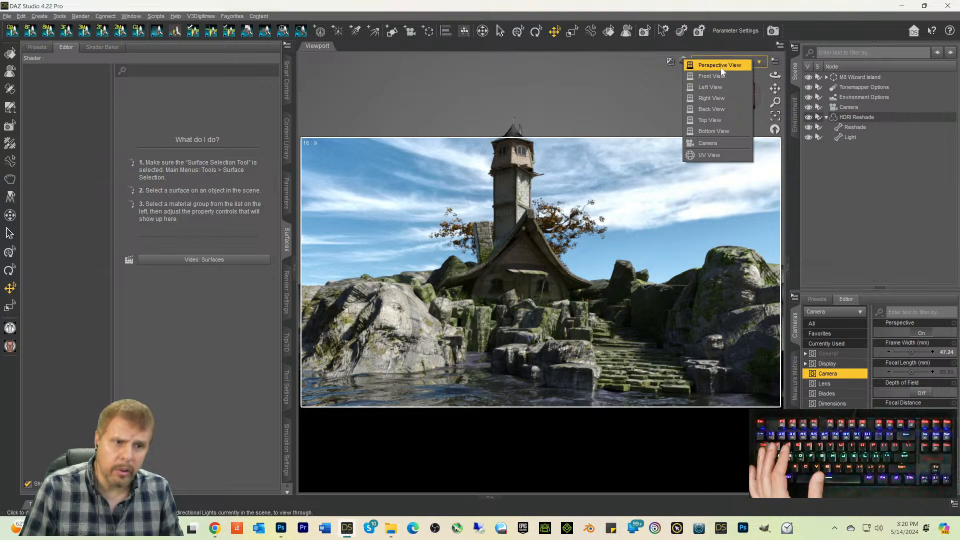
{"action": "left_click", "coordinate": [716, 69]}
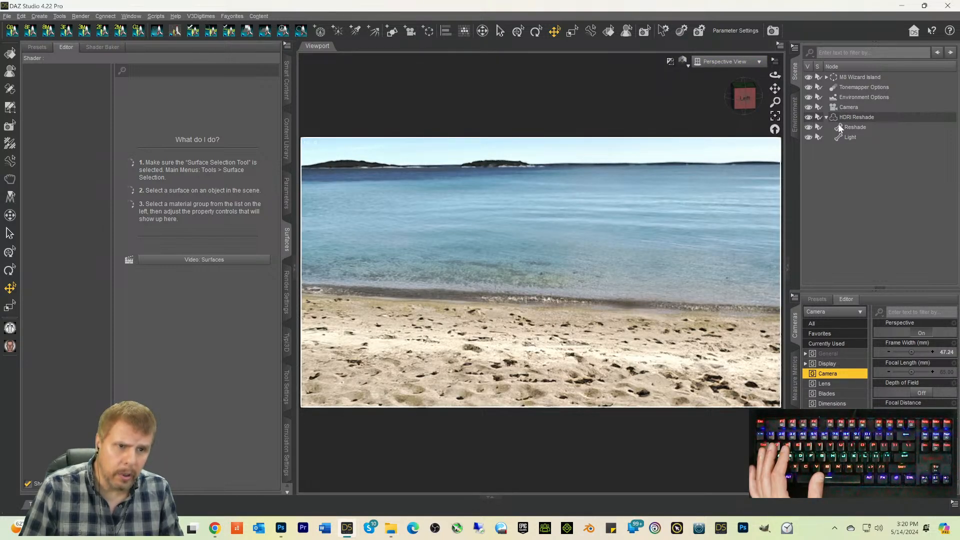
Step: Frame M8 Wizard Island in the viewport and examine the island and its water plane from above and below
{"action": "left_click", "coordinate": [841, 77]}
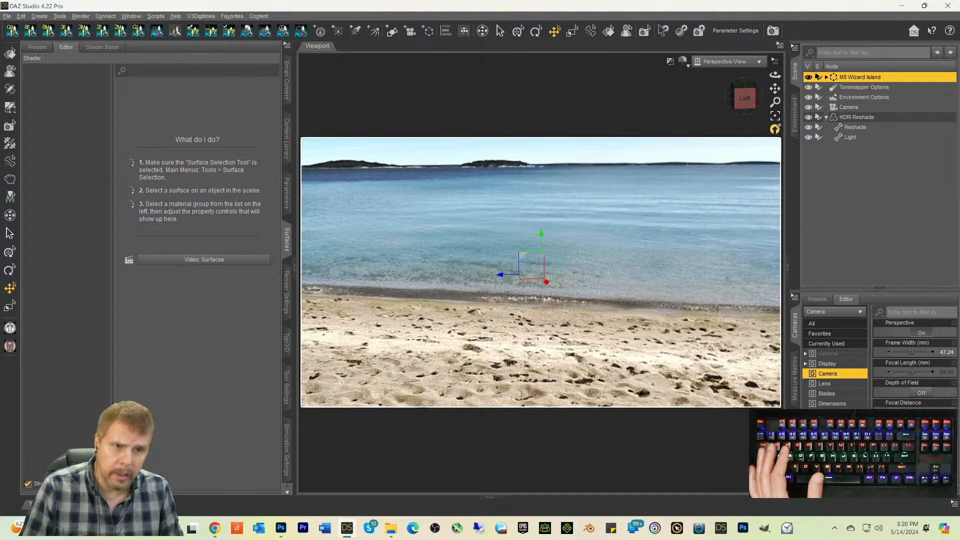
{"action": "left_click", "coordinate": [775, 117]}
{"action": "left_click_drag", "start_coordinate": [742, 103], "coordinate": [745, 150]}
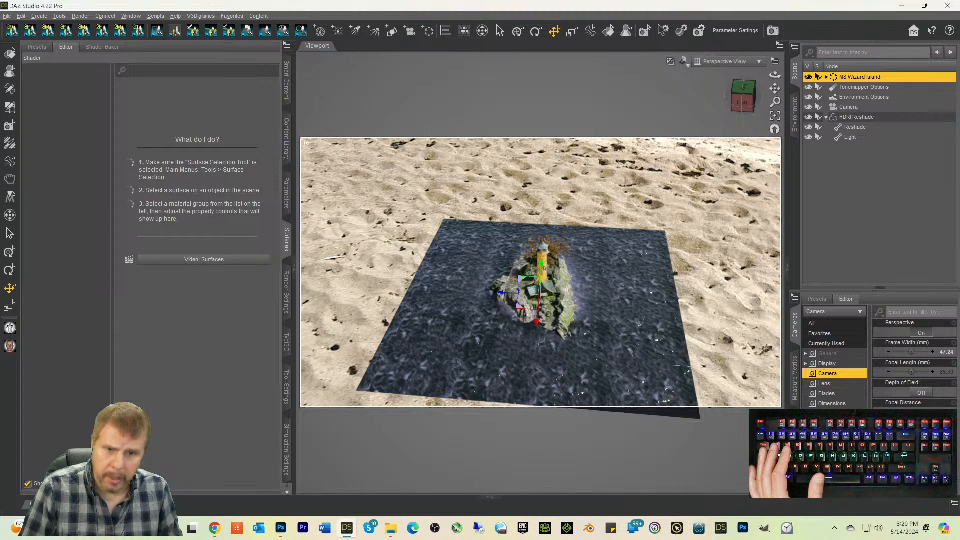
{"action": "left_click_drag", "start_coordinate": [542, 265], "coordinate": [541, 242]}
{"action": "mouse_move", "coordinate": [747, 104]}
{"action": "left_mouse_down"}
{"action": "mouse_move", "coordinate": [744, 92]}
{"action": "mouse_move", "coordinate": [749, 105]}
{"action": "left_mouse_up"}
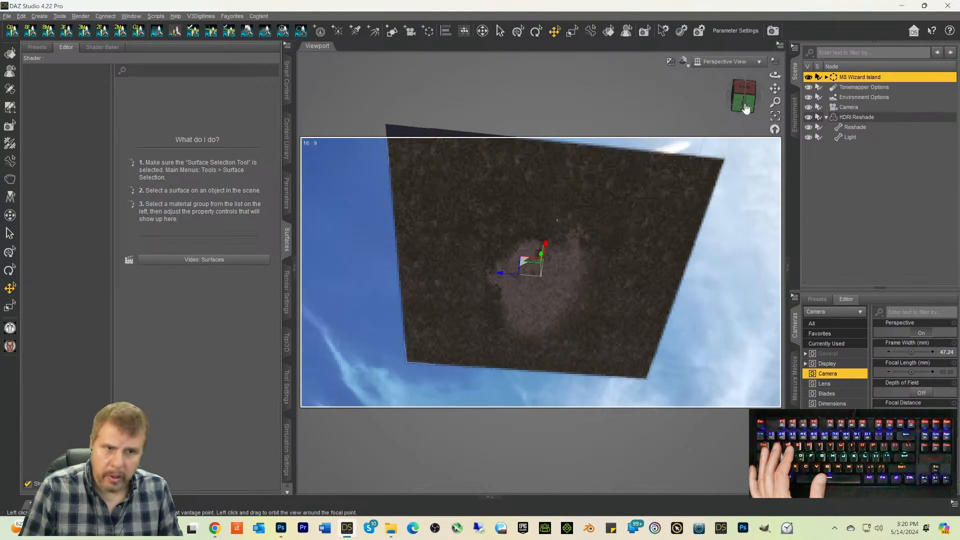
{"action": "left_click", "coordinate": [774, 61]}
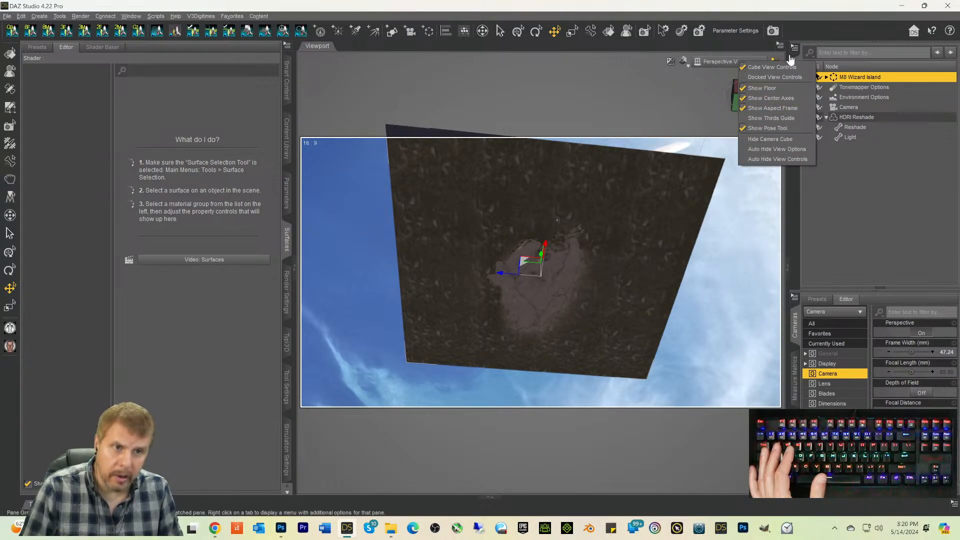
{"action": "left_click", "coordinate": [805, 26]}
{"action": "left_click", "coordinate": [739, 113]}
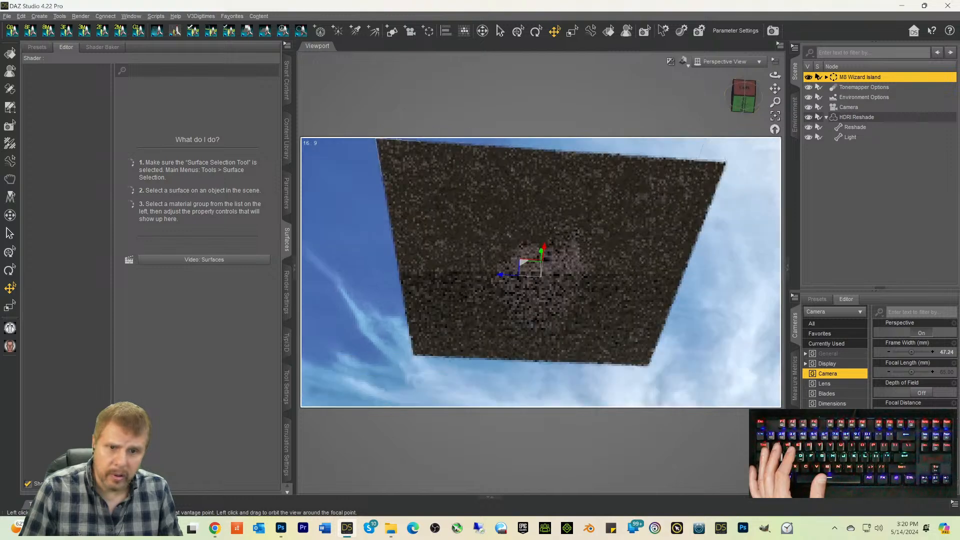
{"action": "left_click_drag", "start_coordinate": [775, 75], "coordinate": [778, 80]}
Step: Change the viewport from Iray preview to Texture Shaded and delete M8 Wizard Island from the scene
{"action": "key", "text": "ctrl+9"}
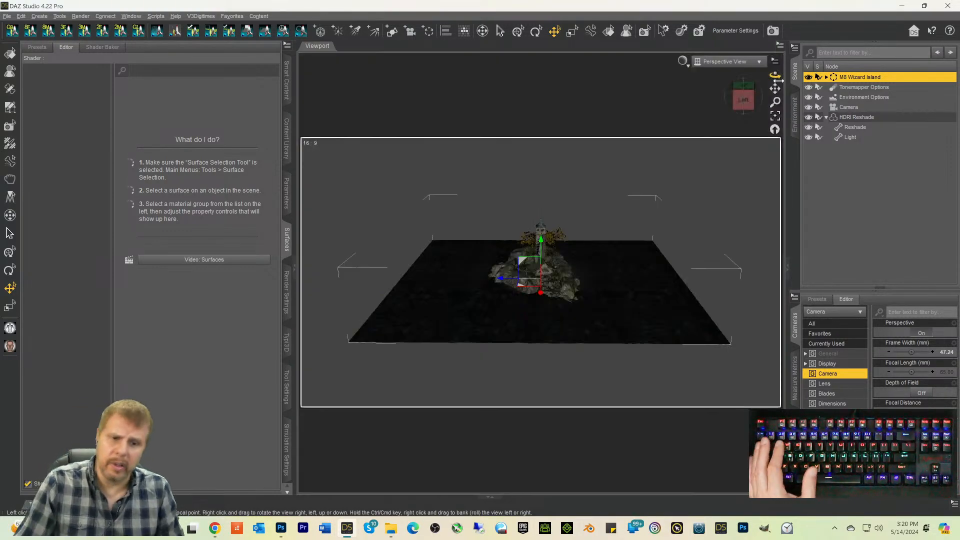
{"action": "left_click_drag", "start_coordinate": [744, 109], "coordinate": [747, 79]}
{"action": "left_click_drag", "start_coordinate": [743, 94], "coordinate": [742, 107]}
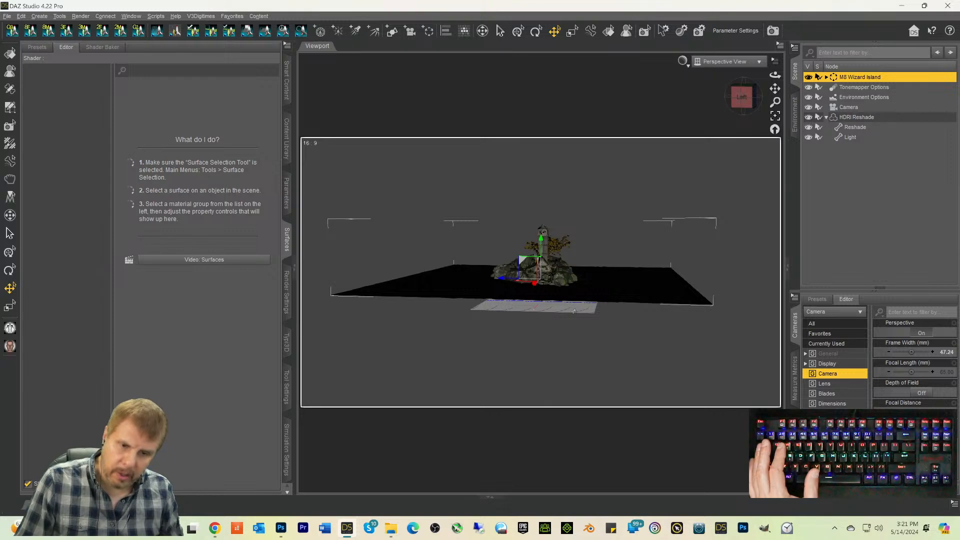
{"action": "mouse_move", "coordinate": [740, 103]}
{"action": "left_mouse_down"}
{"action": "mouse_move", "coordinate": [742, 81]}
{"action": "mouse_move", "coordinate": [742, 109]}
{"action": "left_mouse_up"}
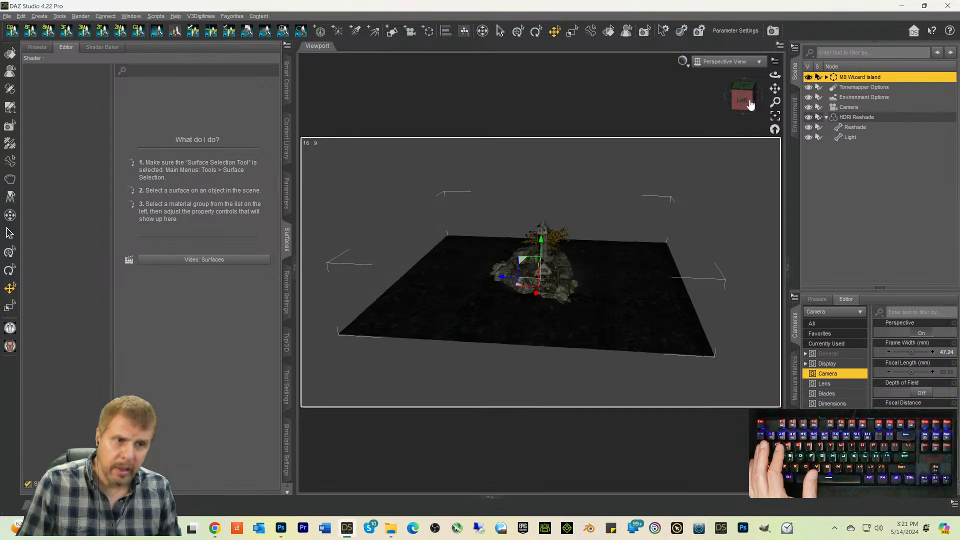
{"action": "key", "text": "Delete"}
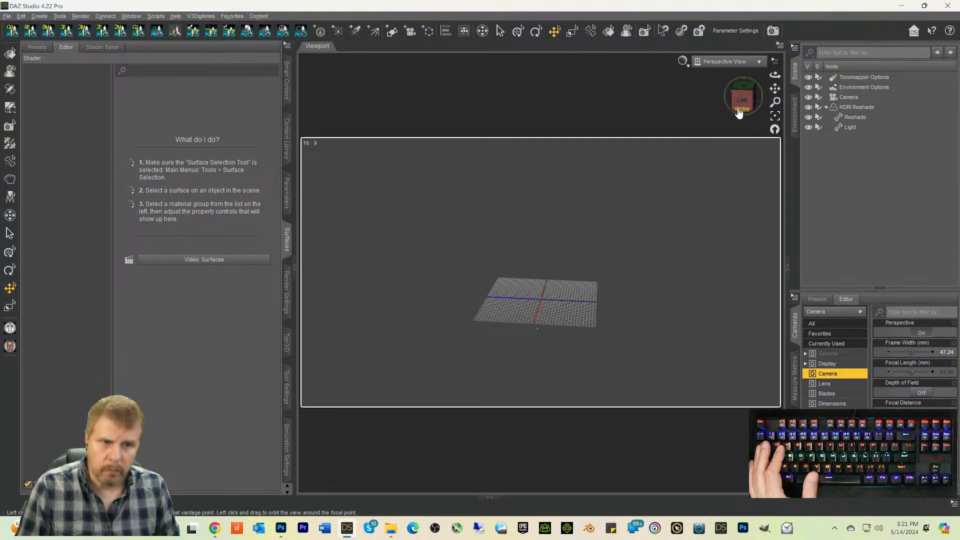
Step: Frame the HDRI Reshade node in the viewport and examine the extent of its bounding box from several angles
{"action": "left_click_drag", "start_coordinate": [741, 100], "coordinate": [744, 98]}
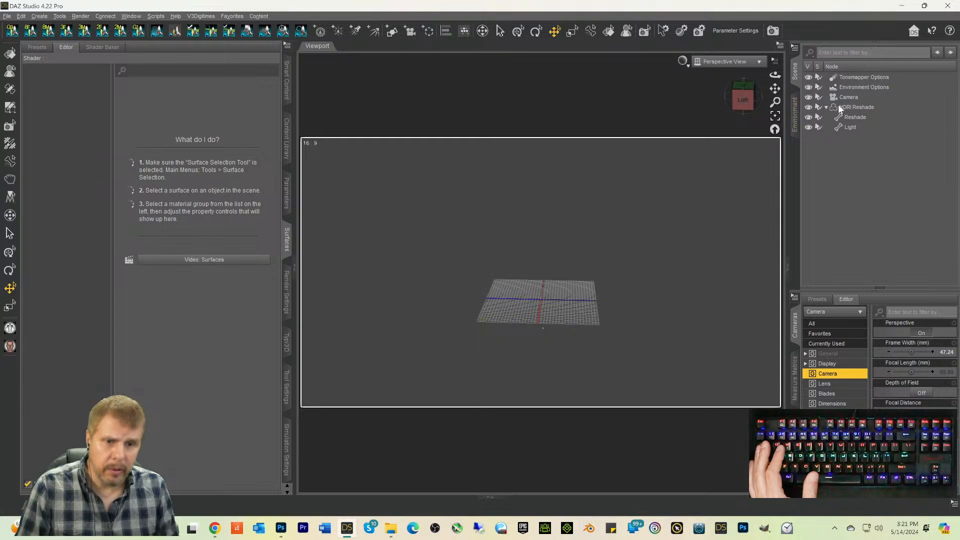
{"action": "left_click", "coordinate": [255, 18]}
{"action": "mouse_move", "coordinate": [232, 16]}
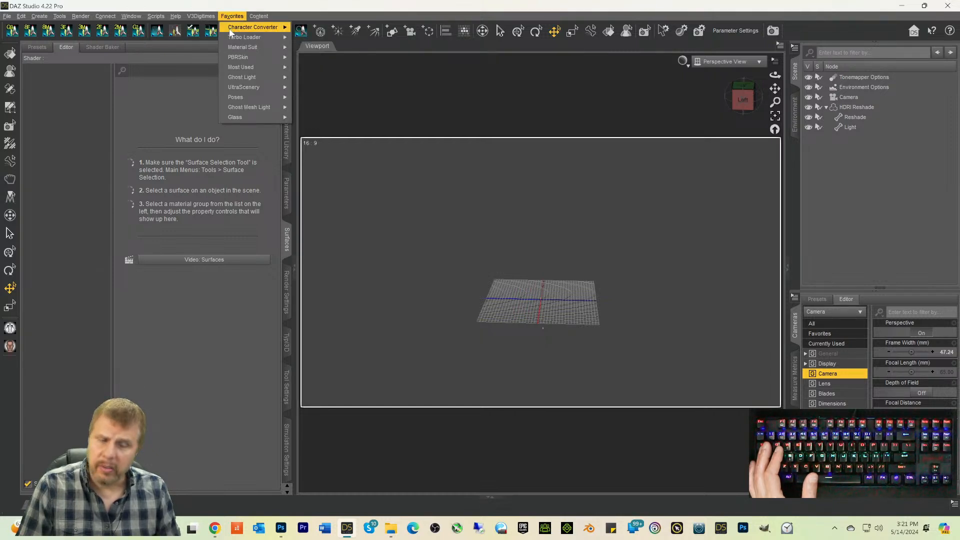
{"action": "left_click", "coordinate": [846, 107]}
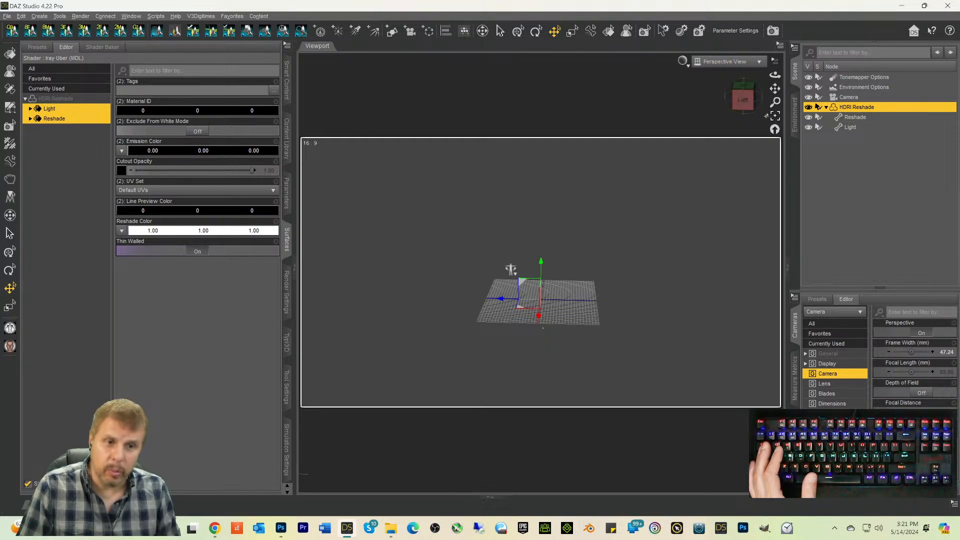
{"action": "left_click", "coordinate": [774, 117]}
{"action": "left_click_drag", "start_coordinate": [742, 107], "coordinate": [739, 135]}
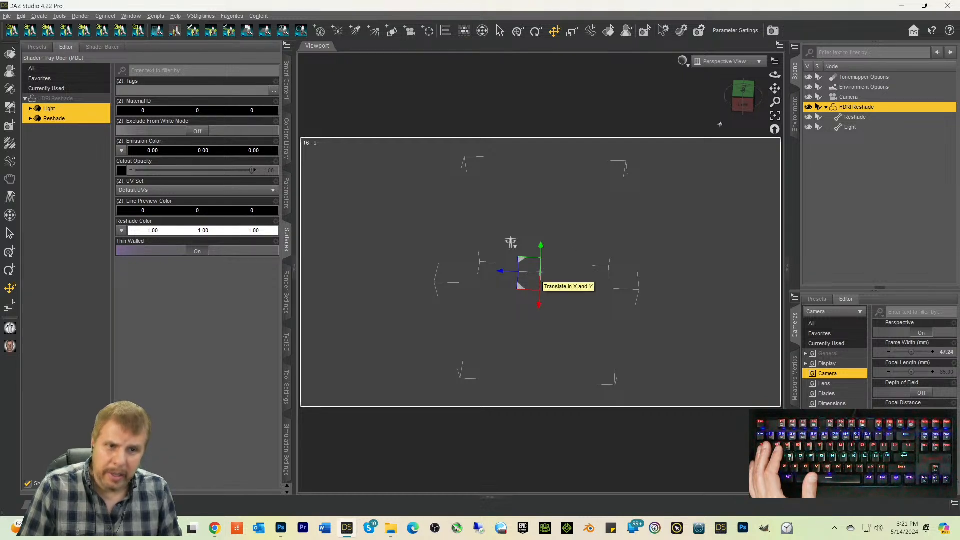
{"action": "left_click_drag", "start_coordinate": [741, 107], "coordinate": [740, 89]}
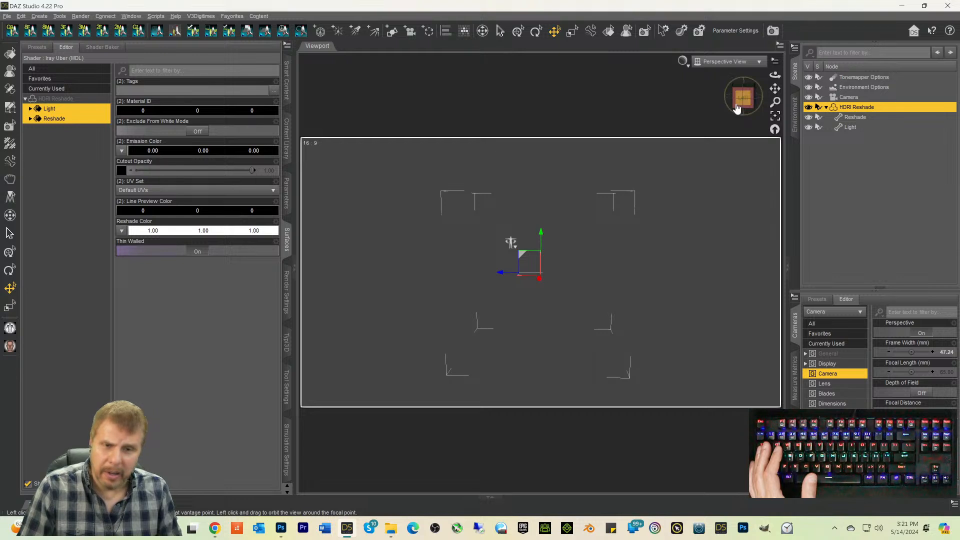
{"action": "left_click_drag", "start_coordinate": [737, 102], "coordinate": [739, 123]}
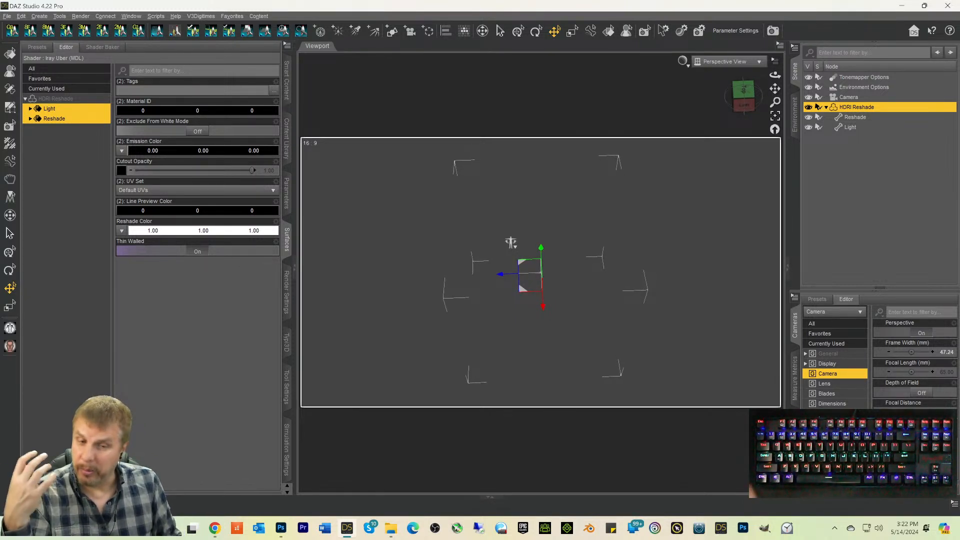
{"action": "mouse_move", "coordinate": [738, 123]}
{"action": "left_mouse_down"}
{"action": "mouse_move", "coordinate": [738, 150]}
{"action": "mouse_move", "coordinate": [738, 116]}
{"action": "left_mouse_up"}
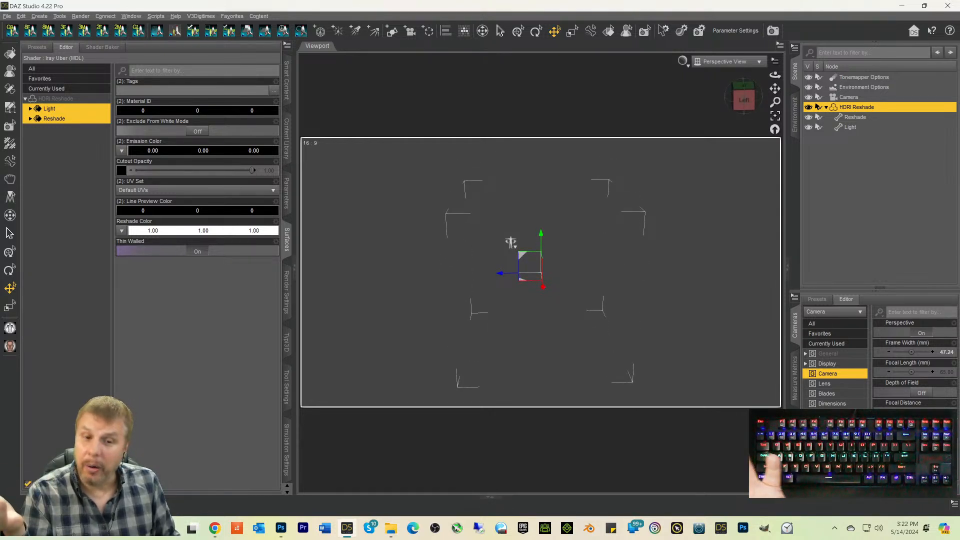
{"action": "mouse_move", "coordinate": [738, 116]}
{"action": "left_mouse_down"}
{"action": "mouse_move", "coordinate": [738, 145]}
{"action": "mouse_move", "coordinate": [737, 103]}
{"action": "left_mouse_up"}
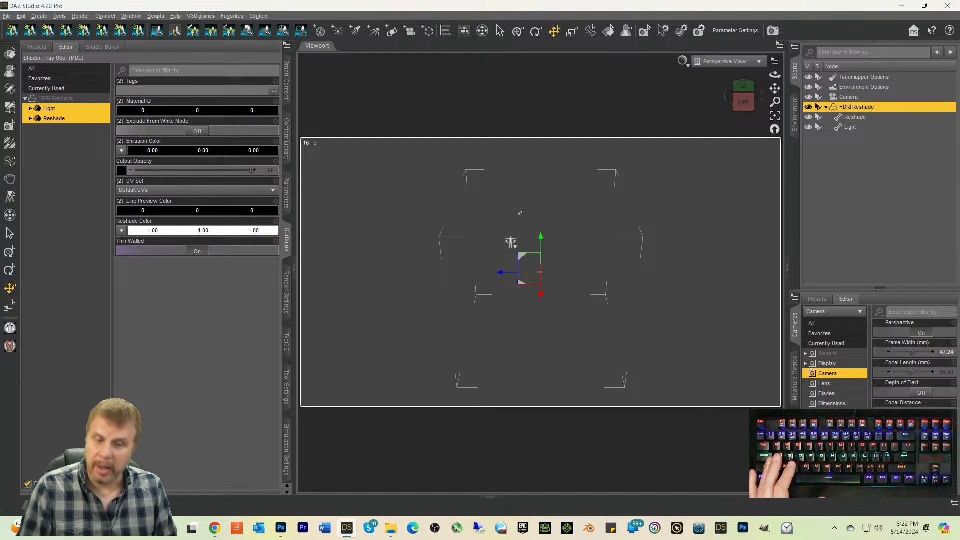
{"action": "left_click_drag", "start_coordinate": [739, 103], "coordinate": [739, 127]}
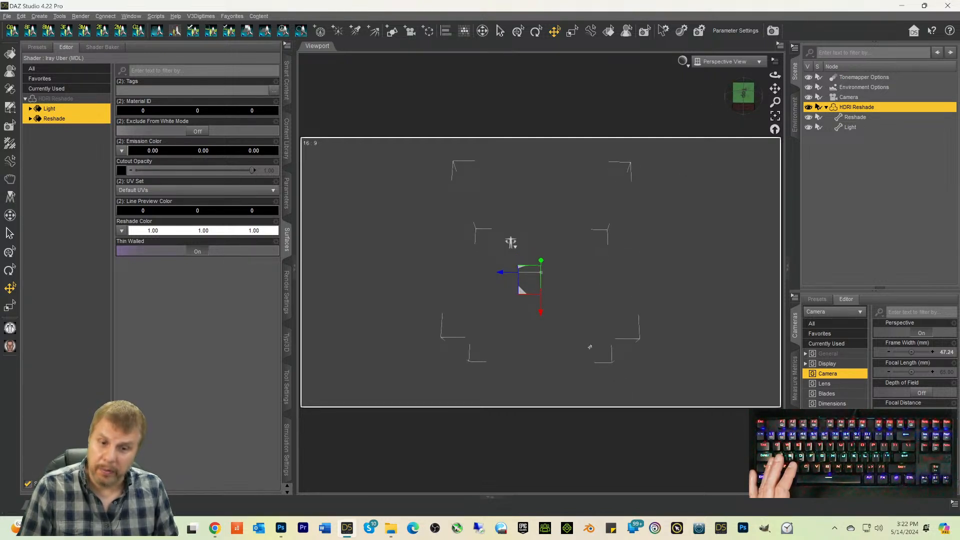
{"action": "mouse_move", "coordinate": [742, 101]}
{"action": "left_mouse_down"}
{"action": "mouse_move", "coordinate": [742, 82]}
{"action": "mouse_move", "coordinate": [742, 97]}
{"action": "left_mouse_up"}
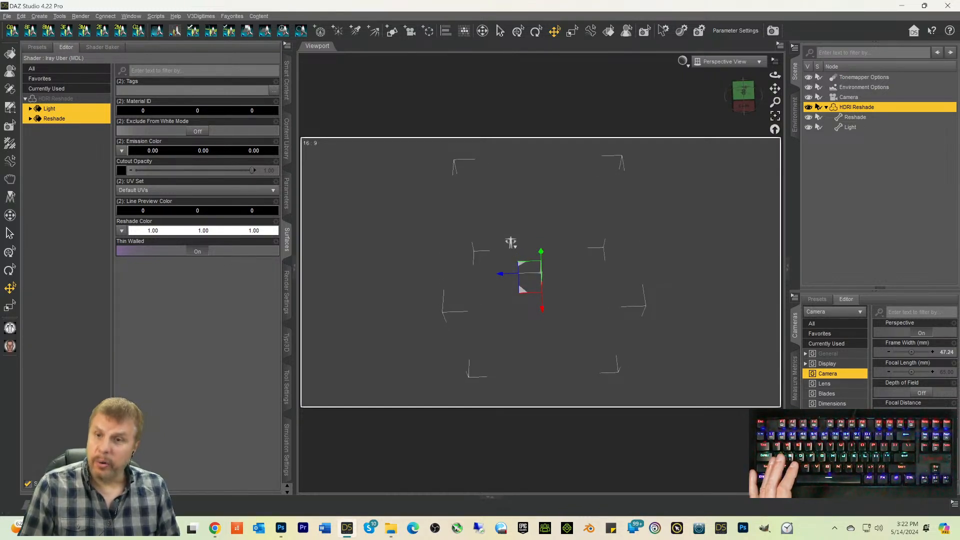
Step: Open UltraSceneCreator and review its features, ecology and build settings, keeping No Features and the Grassland 1 ecology
{"action": "left_click", "coordinate": [232, 16]}
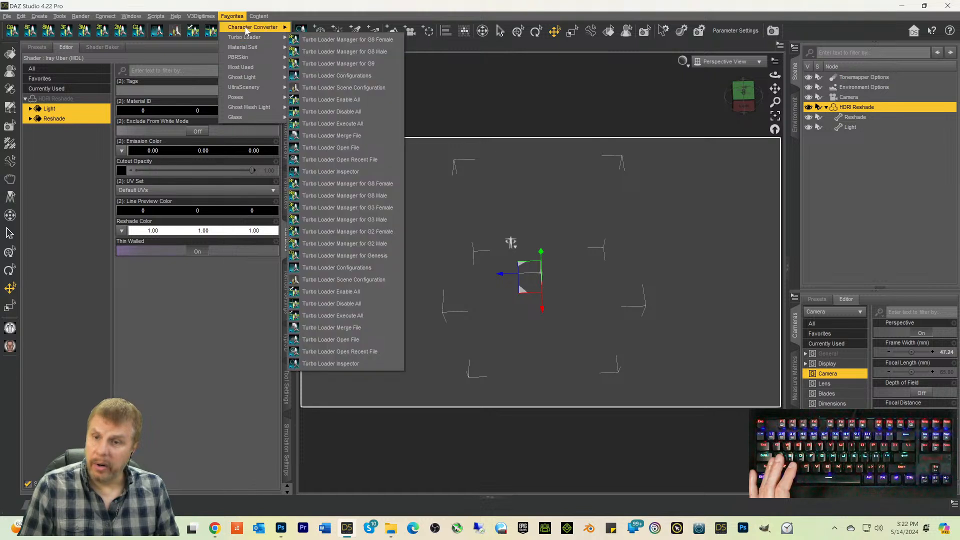
{"action": "mouse_move", "coordinate": [240, 67]}
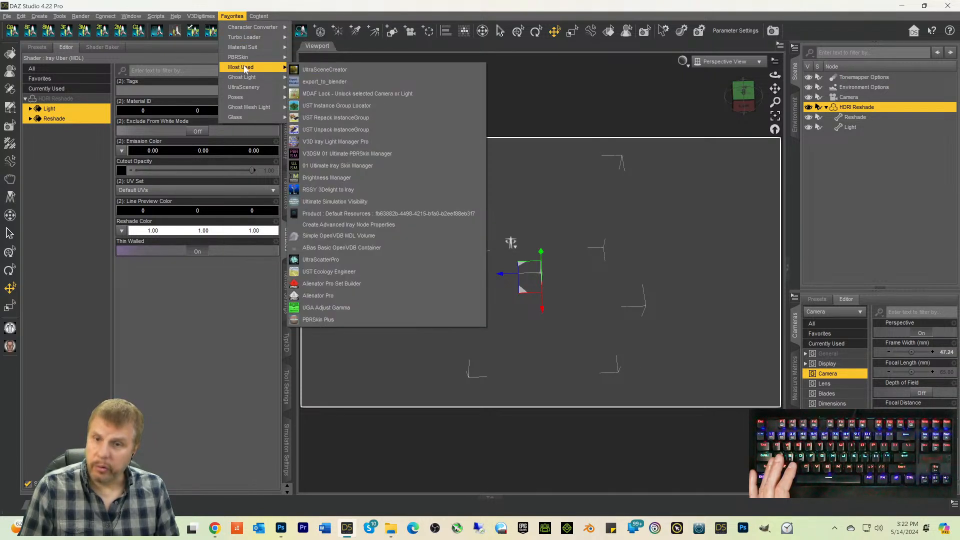
{"action": "left_click", "coordinate": [320, 70]}
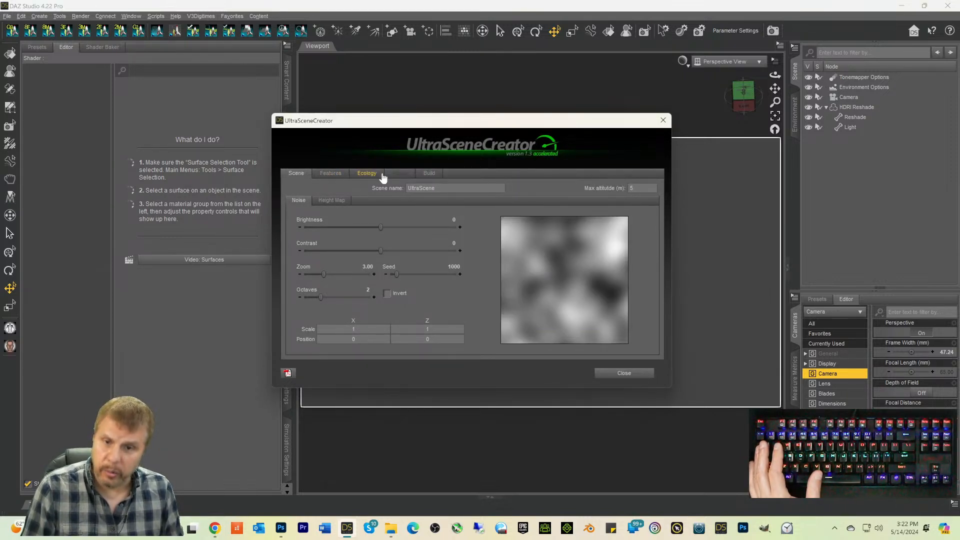
{"action": "left_click", "coordinate": [329, 175]}
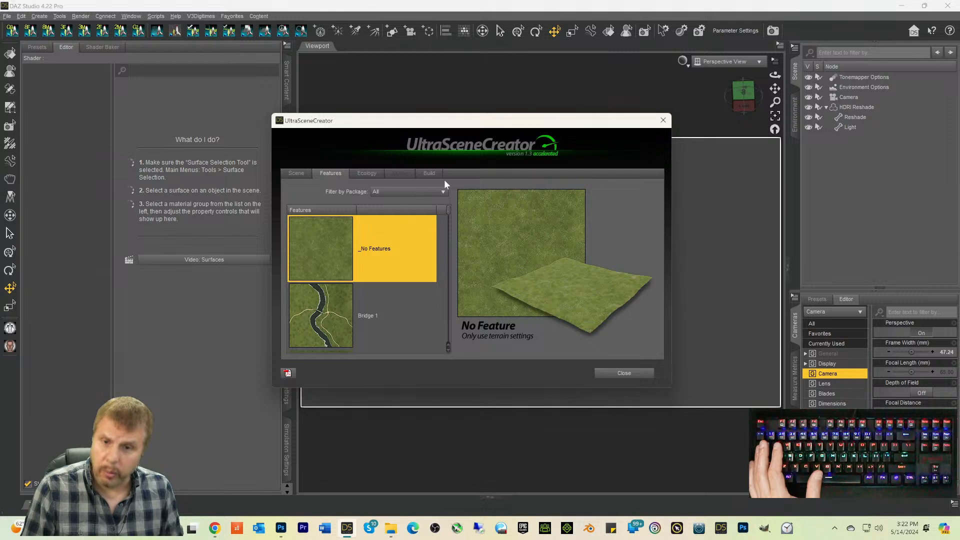
{"action": "left_click", "coordinate": [368, 175]}
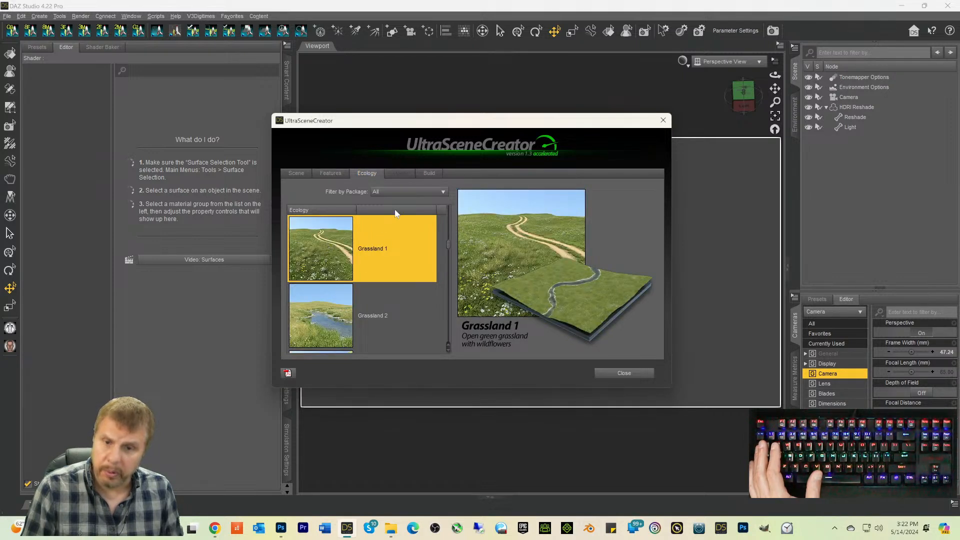
{"action": "left_click", "coordinate": [428, 175]}
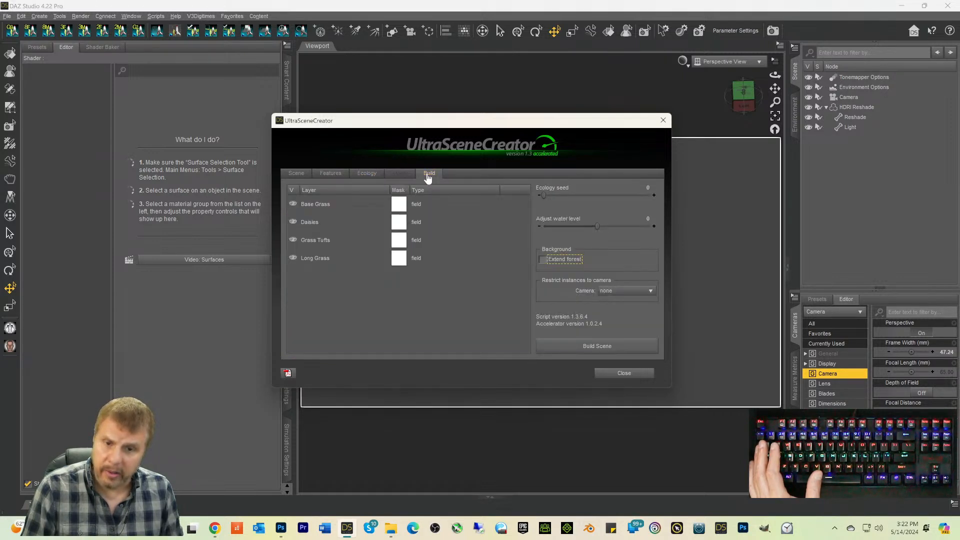
Step: Hide the Base Grass, Daisies, Grass Tufts and Long Grass layers, build the scene and close UltraSceneCreator
{"action": "left_click", "coordinate": [293, 204]}
{"action": "left_click", "coordinate": [294, 222]}
{"action": "left_click", "coordinate": [293, 240]}
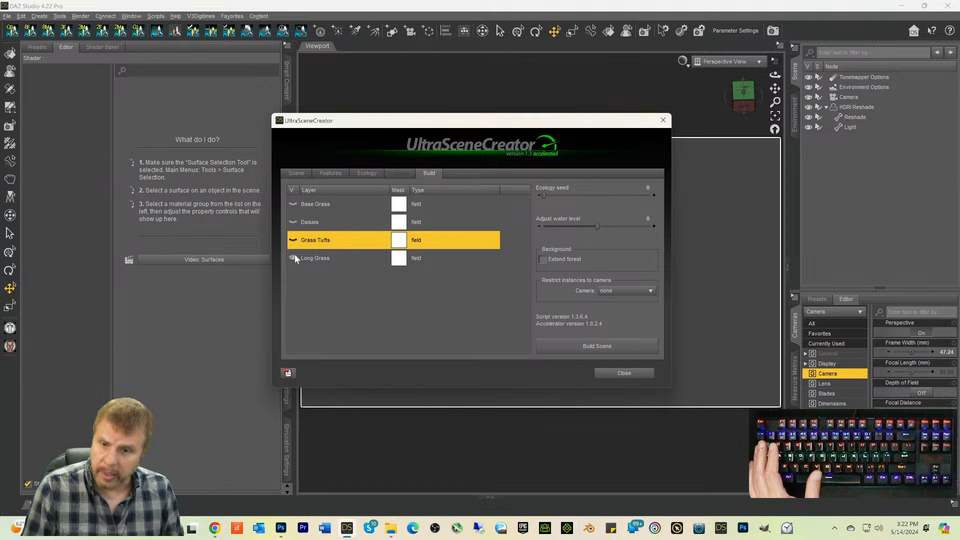
{"action": "left_click", "coordinate": [299, 259]}
{"action": "left_click", "coordinate": [586, 347]}
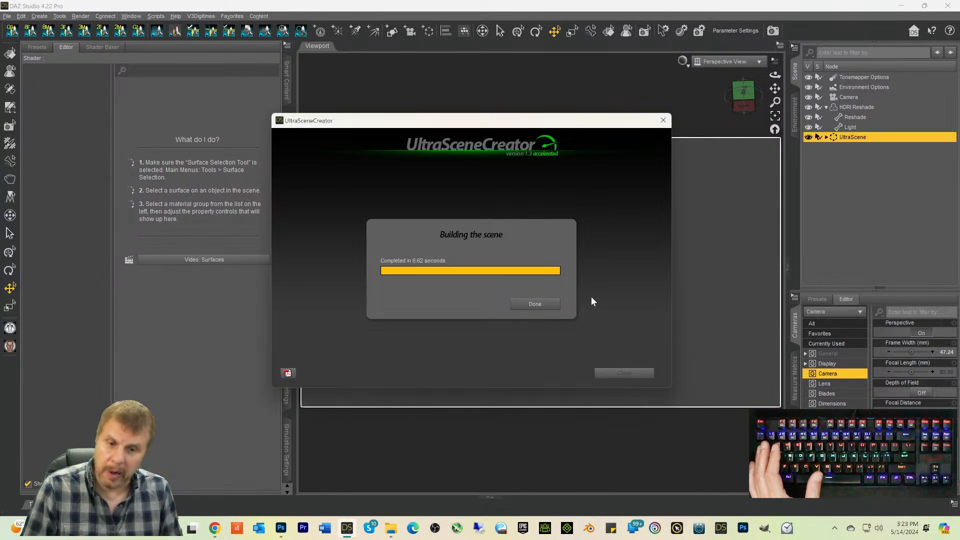
{"action": "left_click", "coordinate": [536, 303]}
{"action": "left_click", "coordinate": [611, 372]}
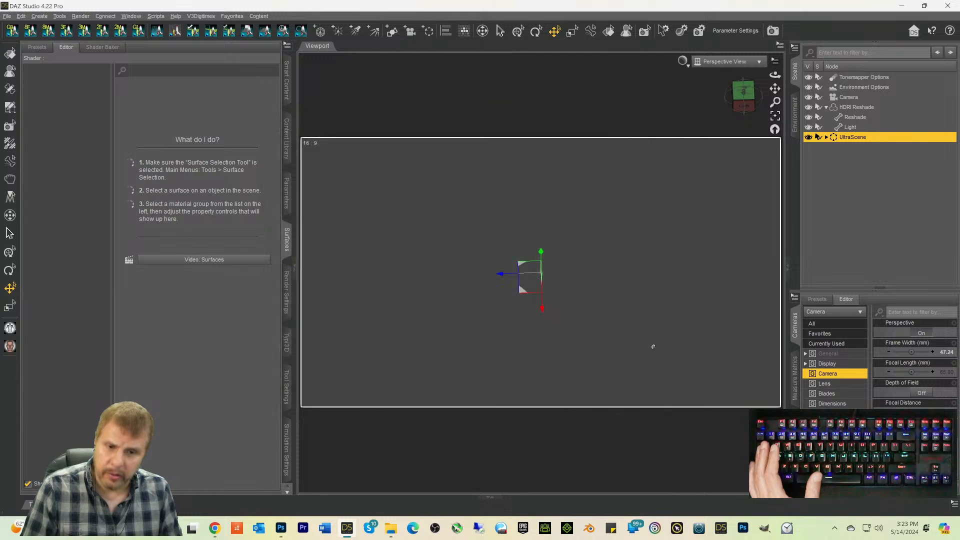
Step: Frame the UltraScene terrain in the viewport and examine its size relative to the HDRI Reshade bounding box
{"action": "mouse_move", "coordinate": [745, 107]}
{"action": "left_mouse_down"}
{"action": "mouse_move", "coordinate": [747, 145]}
{"action": "mouse_move", "coordinate": [748, 112]}
{"action": "left_mouse_up"}
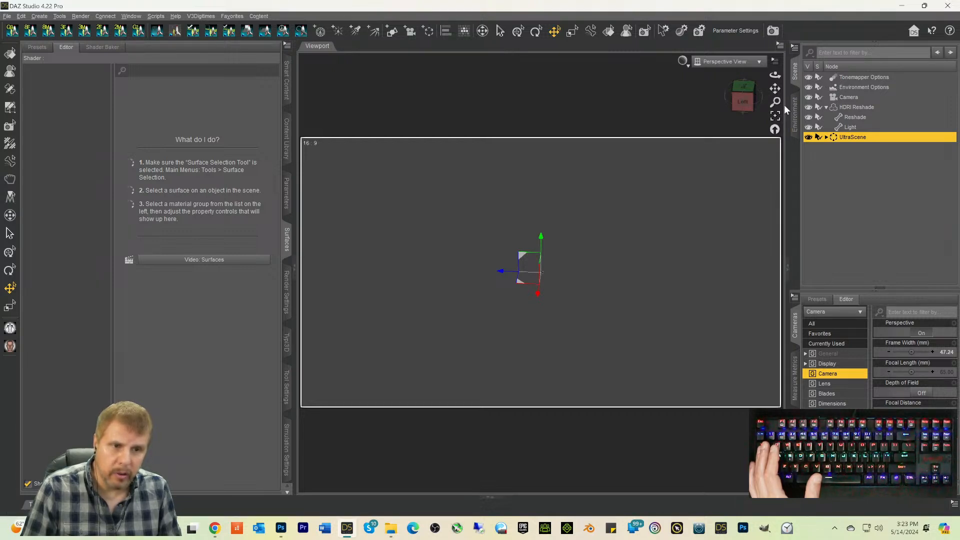
{"action": "left_click", "coordinate": [840, 108]}
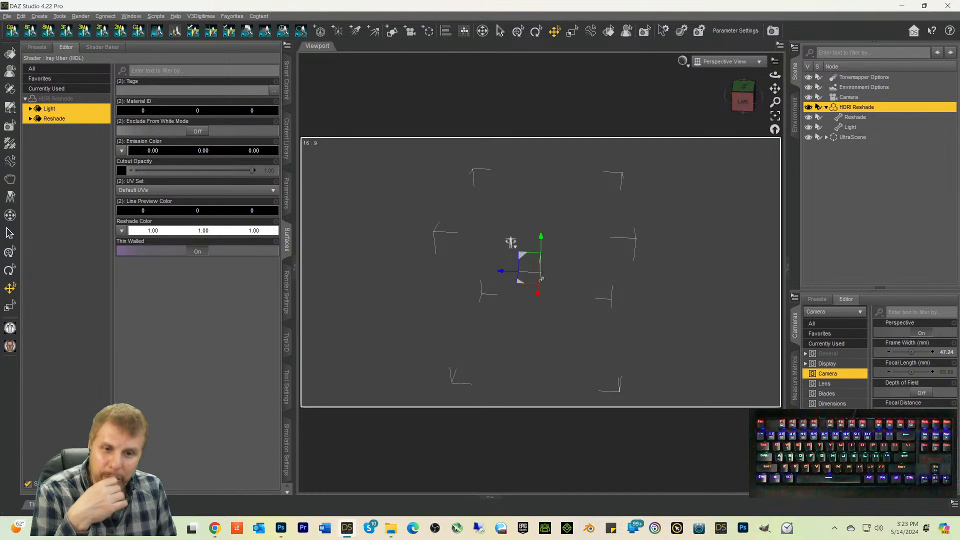
{"action": "left_click", "coordinate": [842, 137]}
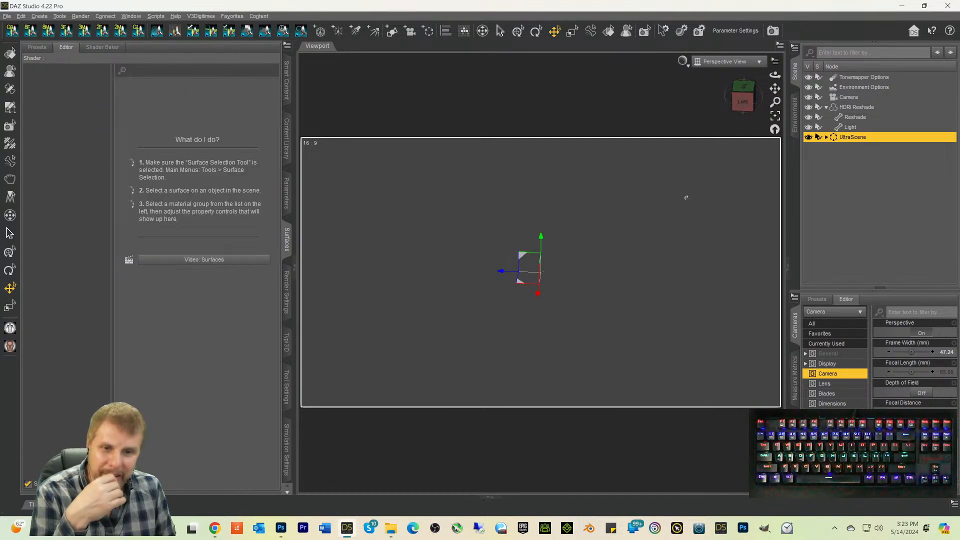
{"action": "left_click", "coordinate": [774, 117]}
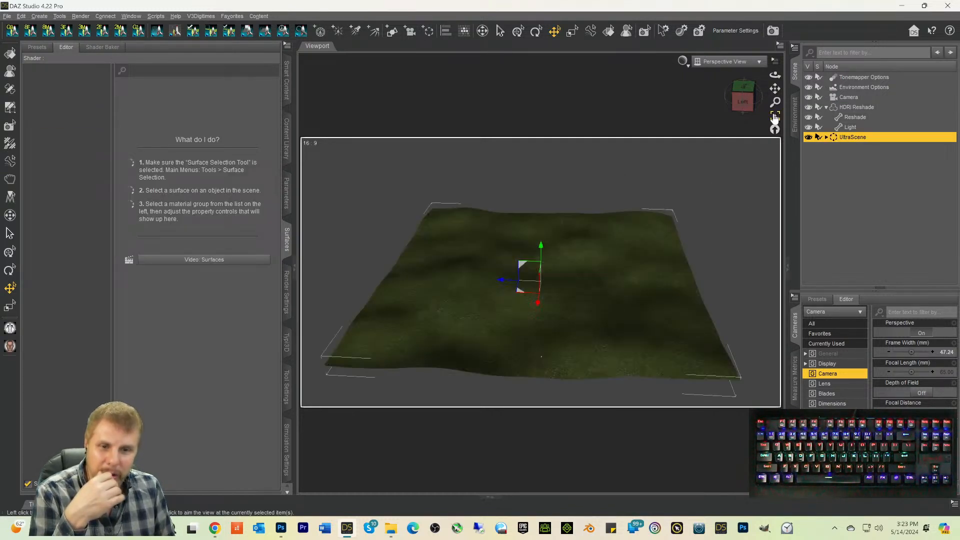
{"action": "mouse_move", "coordinate": [742, 102]}
{"action": "left_mouse_down"}
{"action": "mouse_move", "coordinate": [746, 49]}
{"action": "mouse_move", "coordinate": [748, 98]}
{"action": "left_mouse_up"}
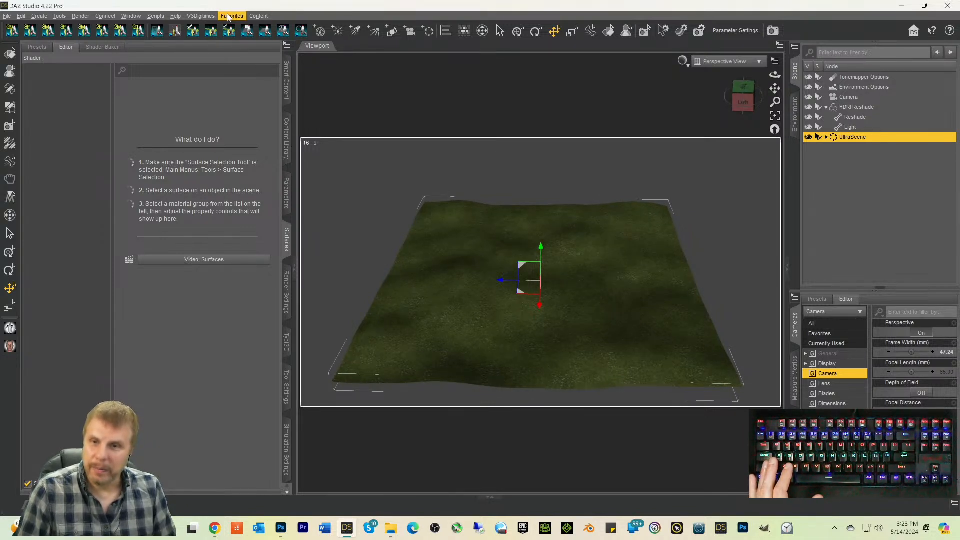
Step: Create a new UltraSceneryXT terrain with a resolution of 512 and update its terrain maps
{"action": "left_click", "coordinate": [131, 16]}
{"action": "mouse_move", "coordinate": [138, 27]}
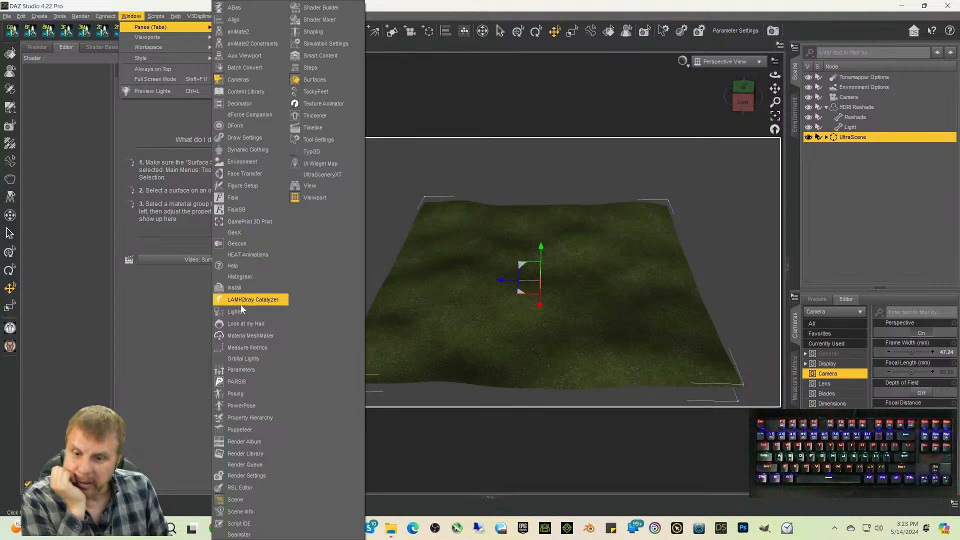
{"action": "left_click", "coordinate": [319, 175]}
{"action": "left_click", "coordinate": [30, 50]}
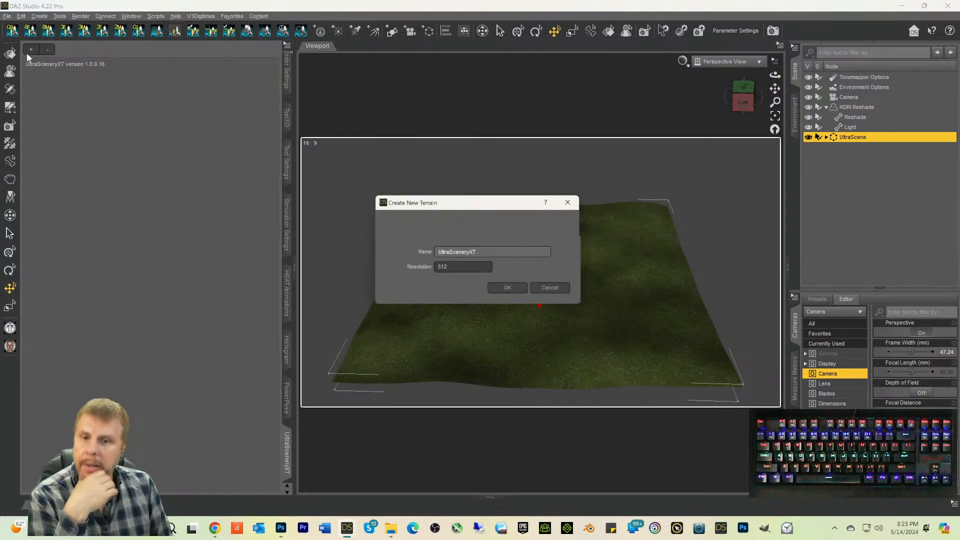
{"action": "left_click", "coordinate": [504, 291]}
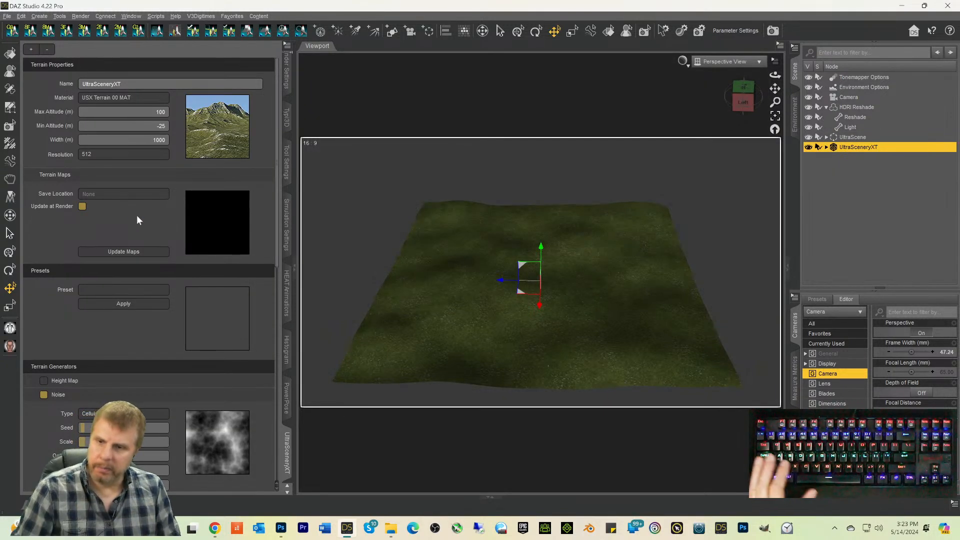
{"action": "left_click", "coordinate": [108, 251]}
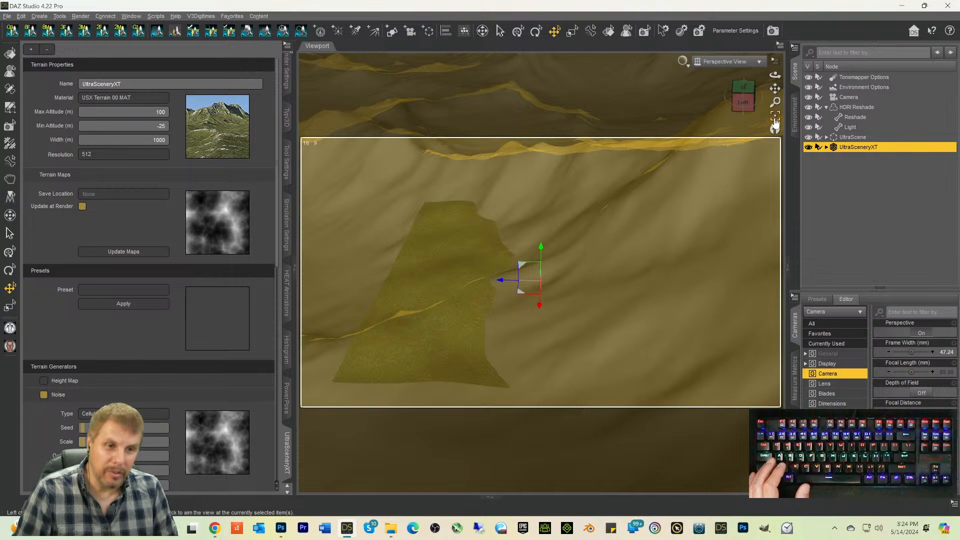
Step: Frame the UltraSceneryXT terrain and HDRI Reshade in turn, and compare the terrain's size with the dome's bounding box from several angles
{"action": "left_click", "coordinate": [774, 118]}
{"action": "left_click_drag", "start_coordinate": [747, 103], "coordinate": [743, 93]}
{"action": "left_click", "coordinate": [848, 108]}
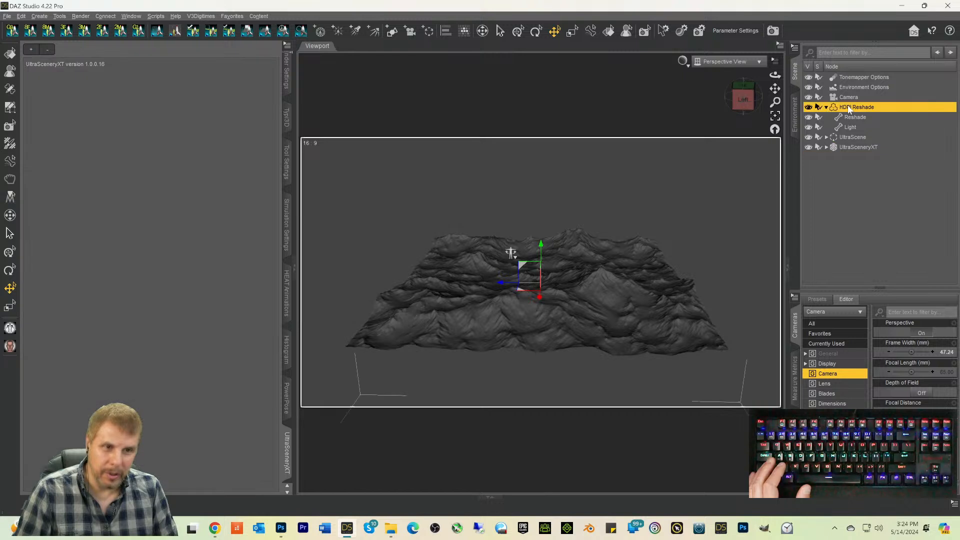
{"action": "left_click", "coordinate": [775, 116]}
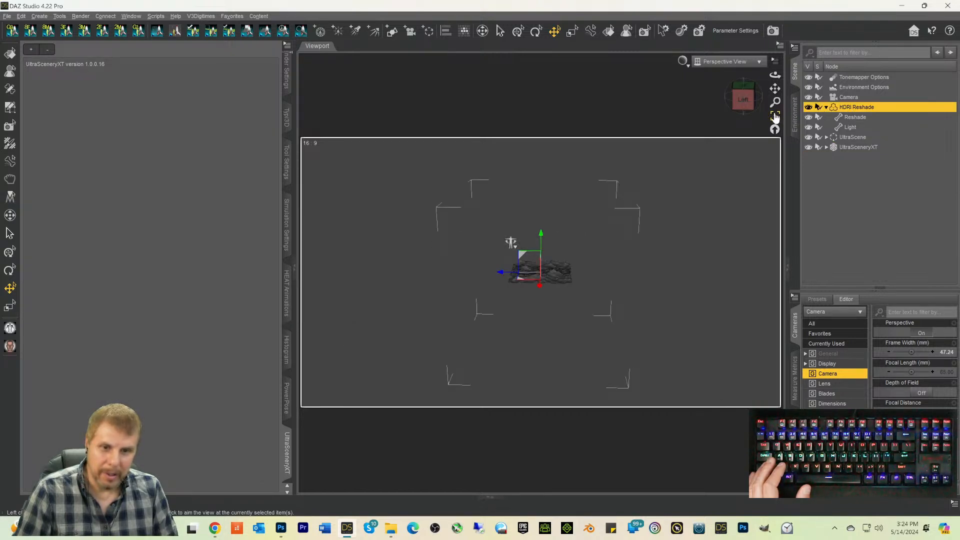
{"action": "left_click", "coordinate": [743, 85]}
{"action": "left_click_drag", "start_coordinate": [744, 96], "coordinate": [743, 73]}
{"action": "mouse_move", "coordinate": [743, 96]}
{"action": "left_mouse_down"}
{"action": "mouse_move", "coordinate": [745, 108]}
{"action": "mouse_move", "coordinate": [742, 76]}
{"action": "mouse_move", "coordinate": [745, 103]}
{"action": "mouse_move", "coordinate": [743, 82]}
{"action": "mouse_move", "coordinate": [767, 84]}
{"action": "mouse_move", "coordinate": [743, 96]}
{"action": "left_mouse_up"}
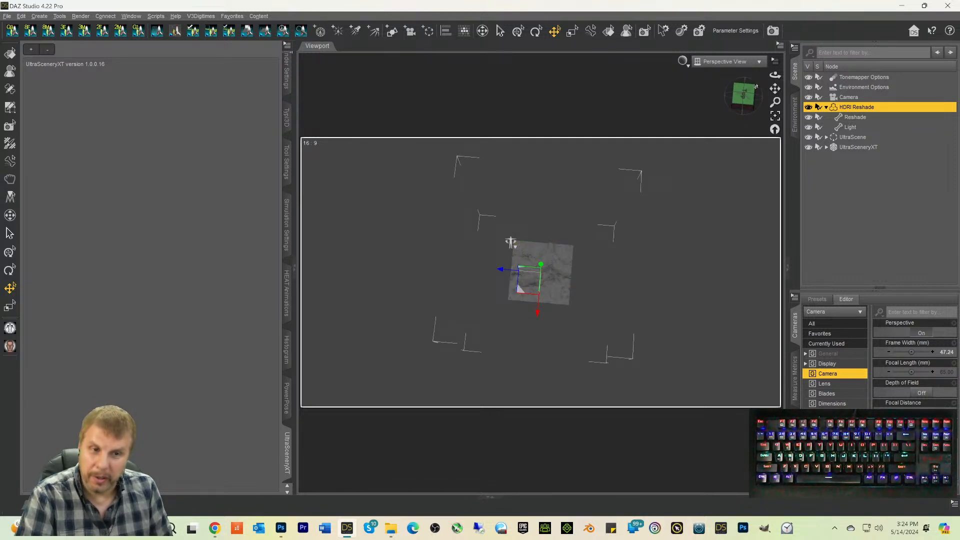
{"action": "left_click", "coordinate": [745, 109]}
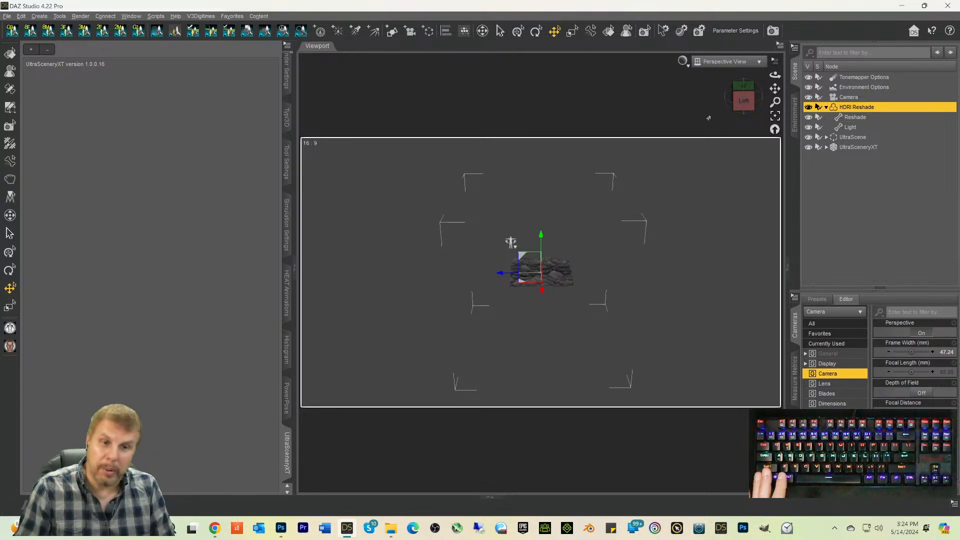
{"action": "left_click", "coordinate": [742, 96]}
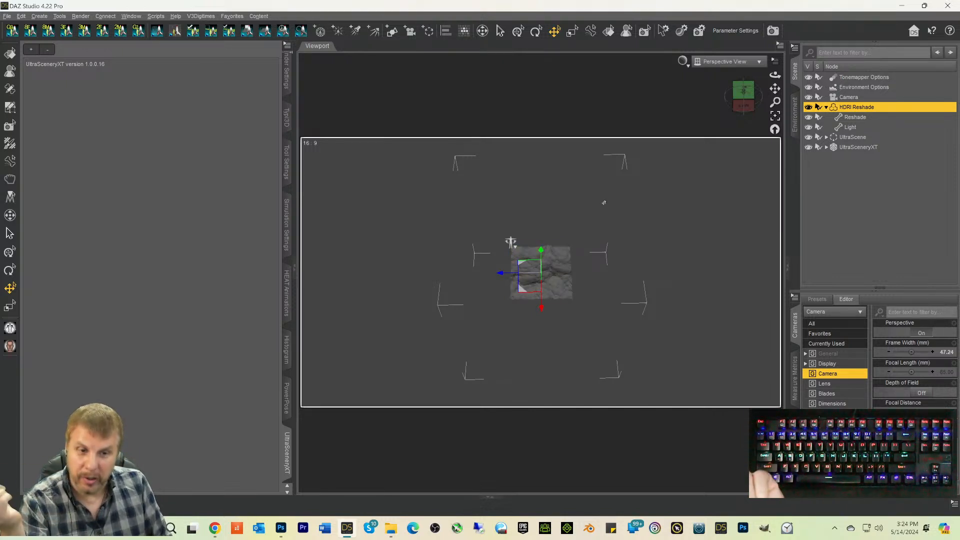
{"action": "left_click_drag", "start_coordinate": [744, 109], "coordinate": [755, 135]}
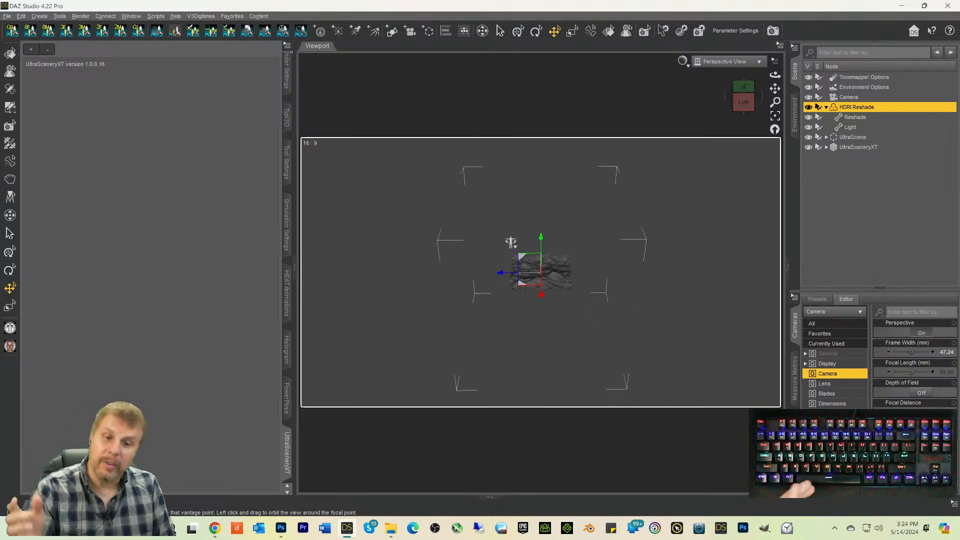
Step: Delete the UltraSceneryXT and UltraScene terrains from the scene
{"action": "left_click", "coordinate": [854, 147]}
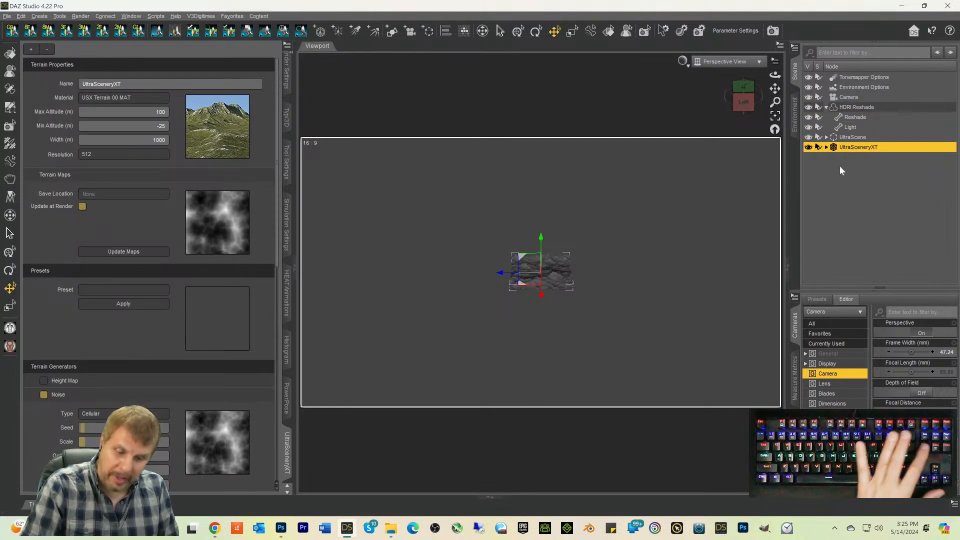
{"action": "key", "text": "Delete"}
{"action": "left_click", "coordinate": [831, 139]}
{"action": "key", "text": "Delete"}
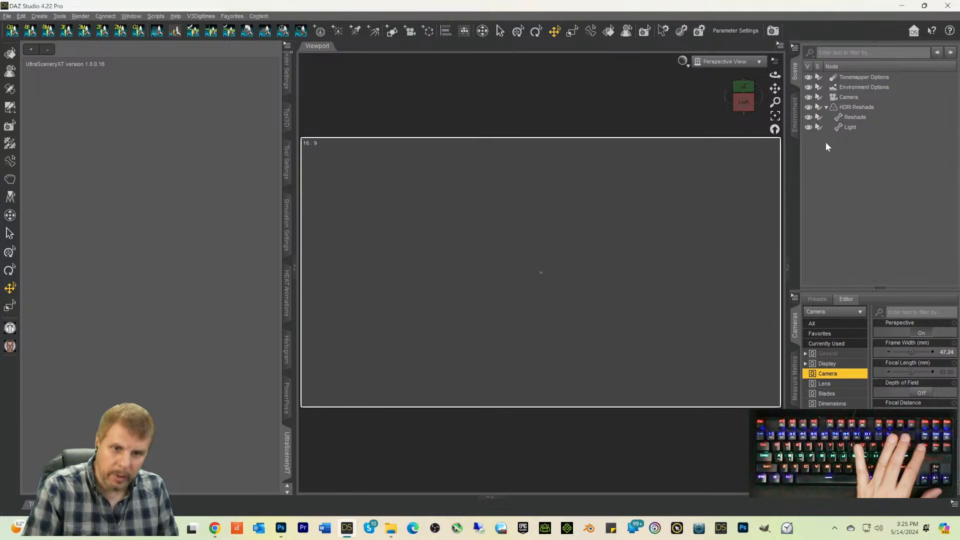
Step: Return to the product list in Smart Content and search the Default category for terradome
{"action": "left_click", "coordinate": [289, 90]}
{"action": "left_click", "coordinate": [285, 70]}
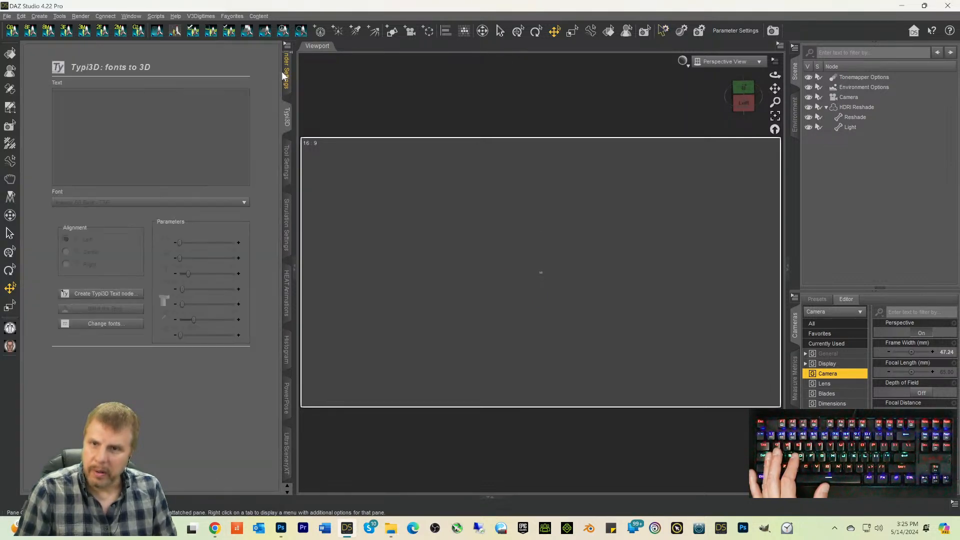
{"action": "left_click", "coordinate": [285, 75]}
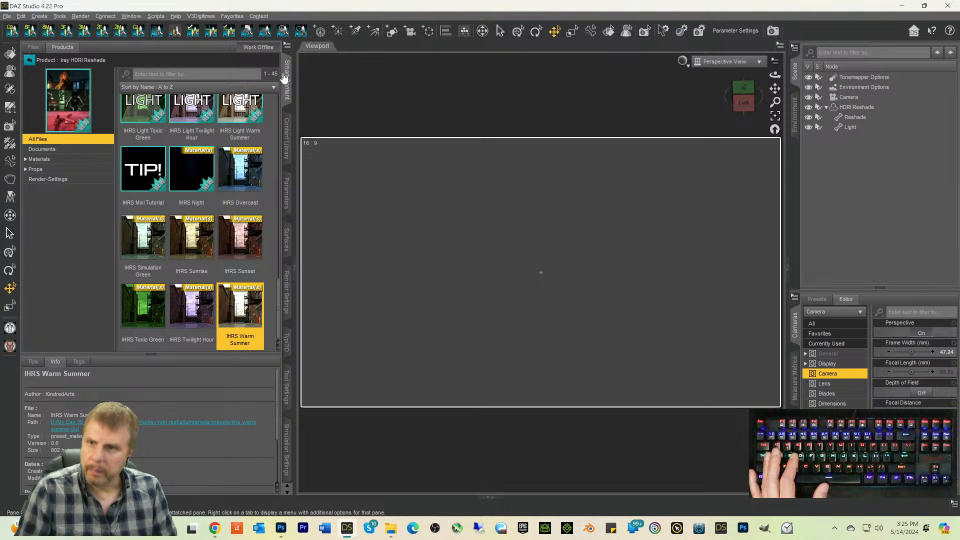
{"action": "left_click", "coordinate": [29, 61]}
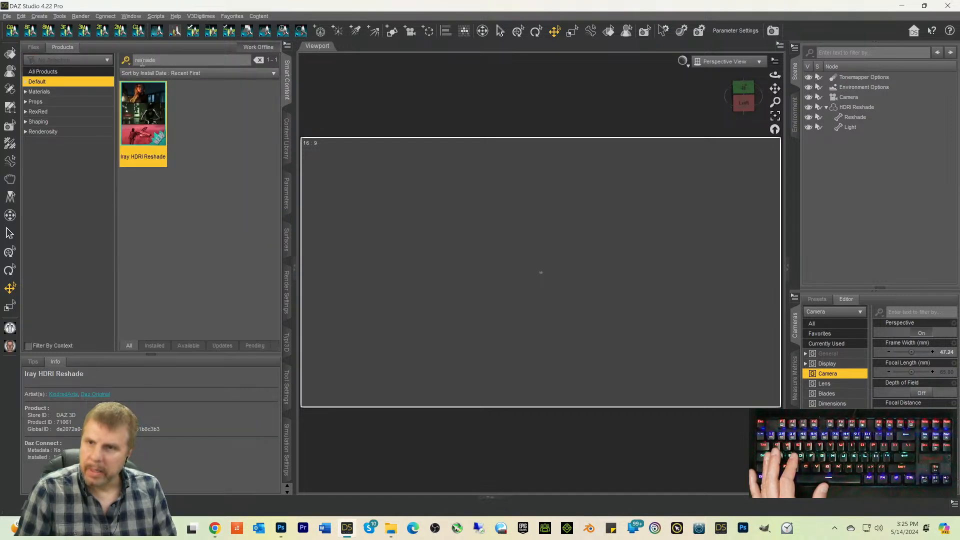
{"action": "left_click_drag", "start_coordinate": [105, 60], "coordinate": [76, 63]}
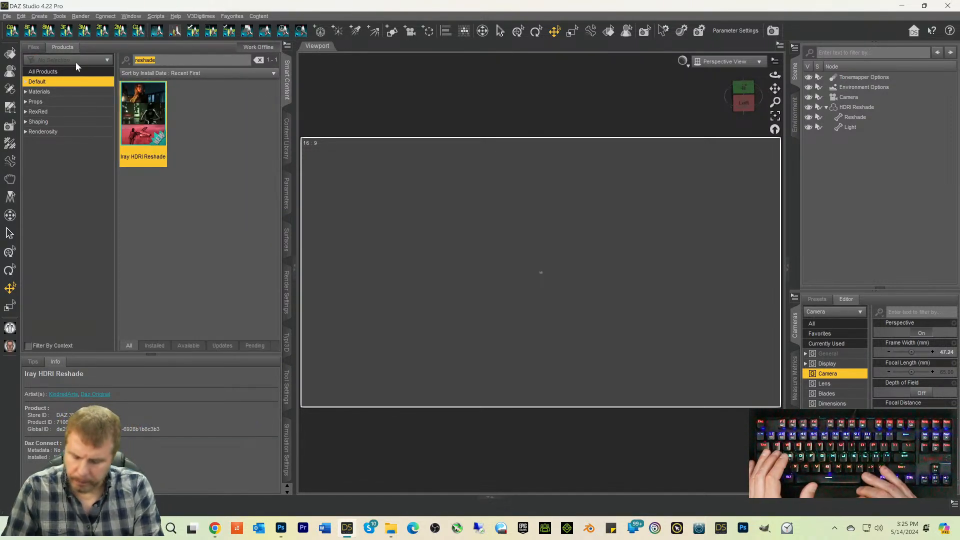
{"action": "type", "text": "t"}
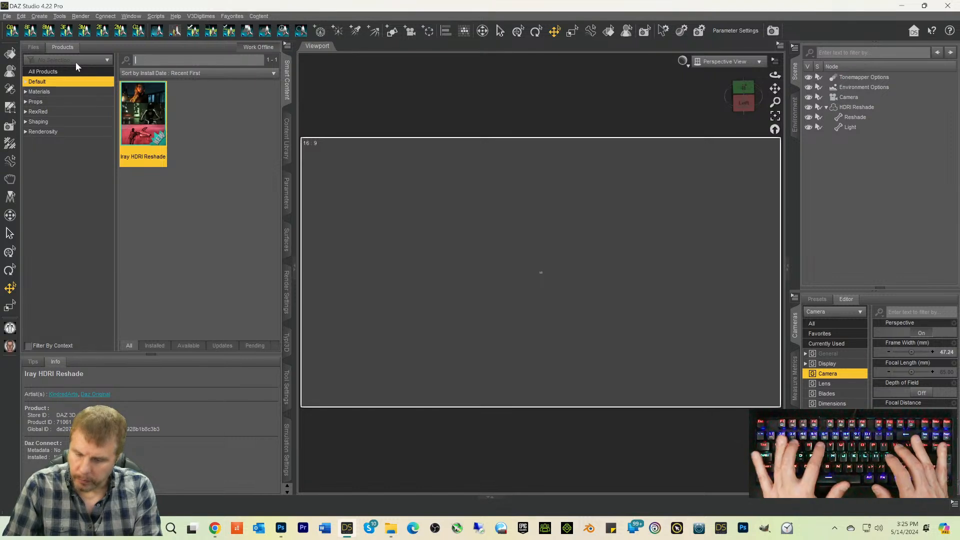
{"action": "type", "text": "erradome"}
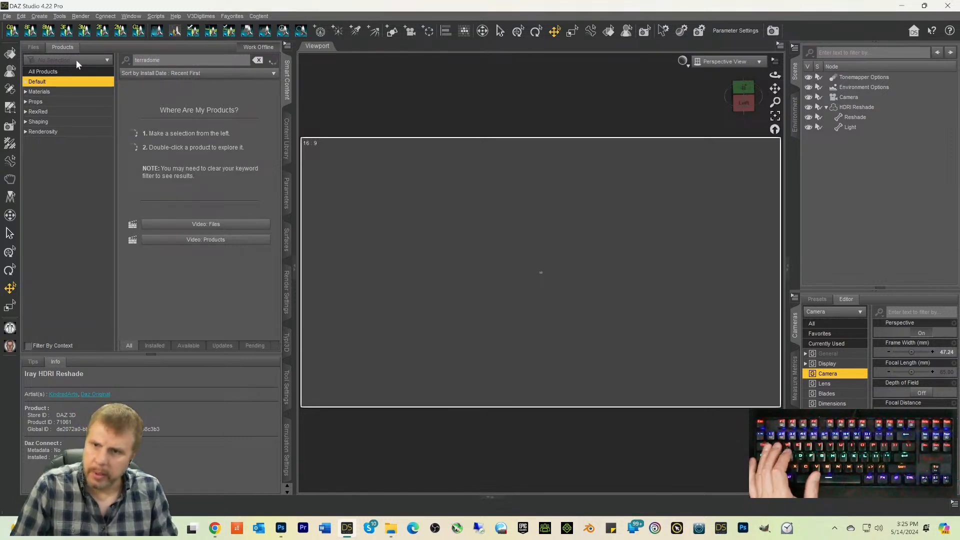
{"action": "left_click", "coordinate": [26, 82]}
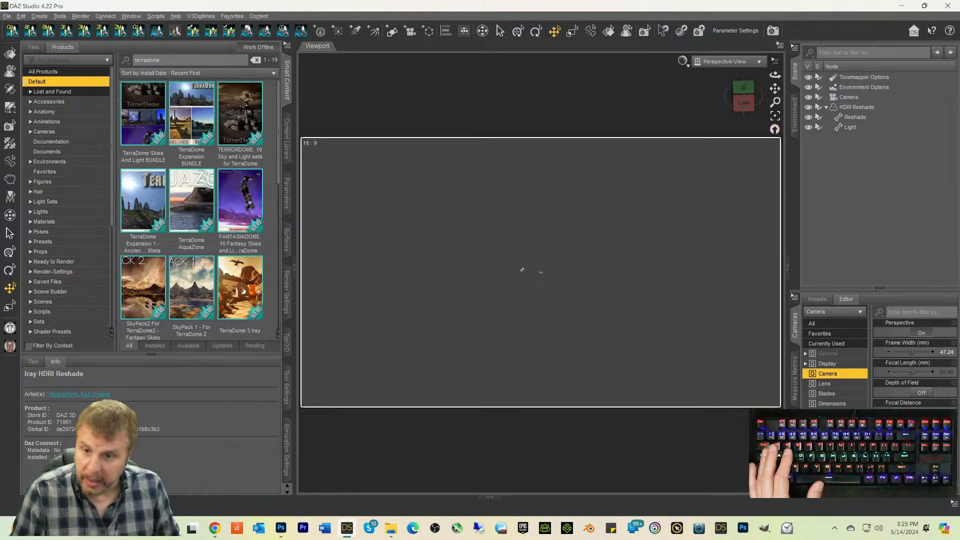
Step: Browse the TerraDome products and open TerraDome 3 Iray to show its contents
{"action": "scroll", "coordinate": [253, 233], "scroll_direction": "down", "scroll_amount": 5}
{"action": "scroll", "coordinate": [251, 229], "scroll_direction": "up", "scroll_amount": 4}
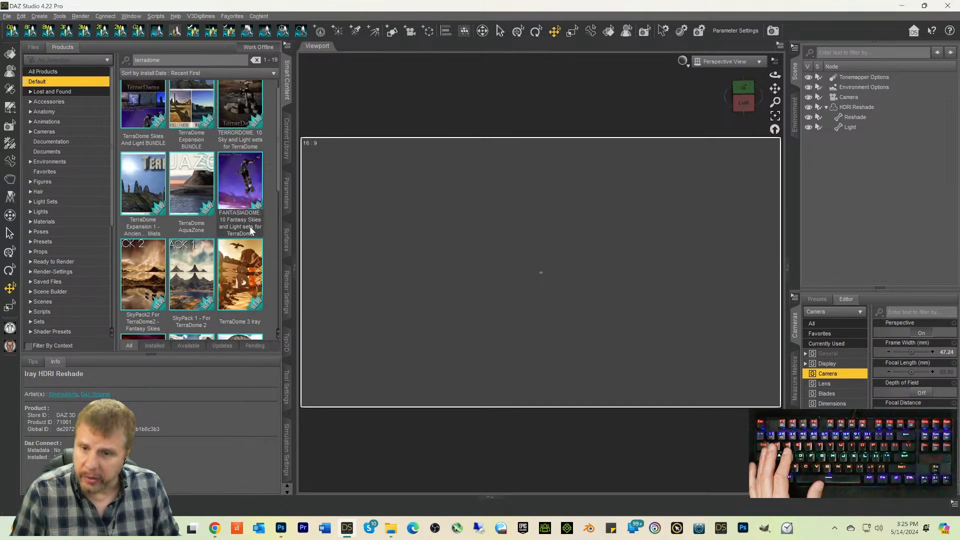
{"action": "double_click", "coordinate": [249, 285]}
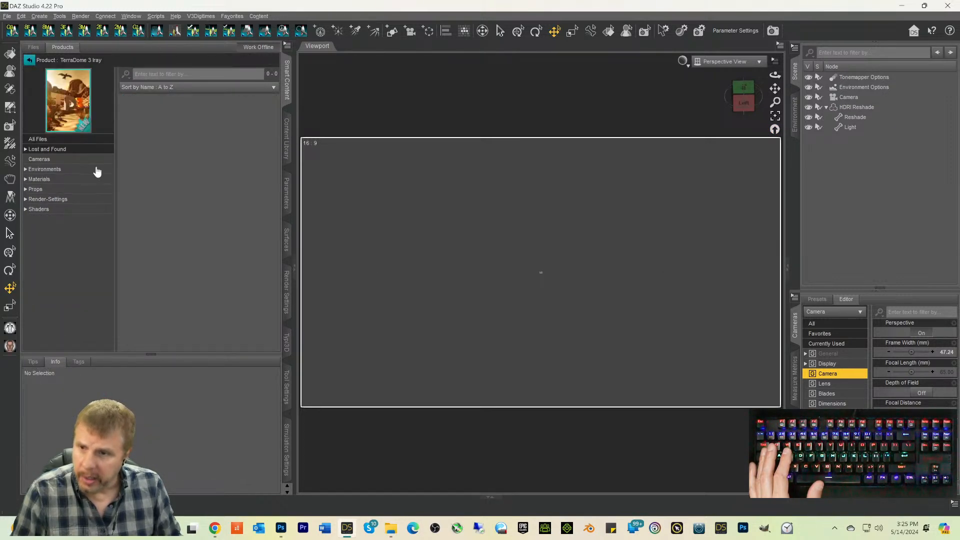
Step: Load the TD3 AZone and TD3 BZone props from the TerraDome 3 Iray product into the scene
{"action": "left_click", "coordinate": [36, 189]}
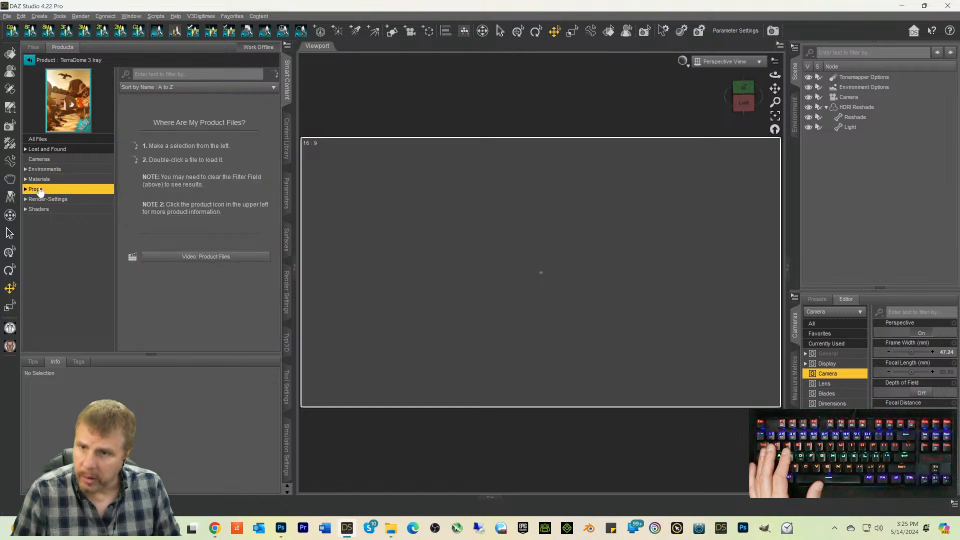
{"action": "double_click", "coordinate": [150, 130]}
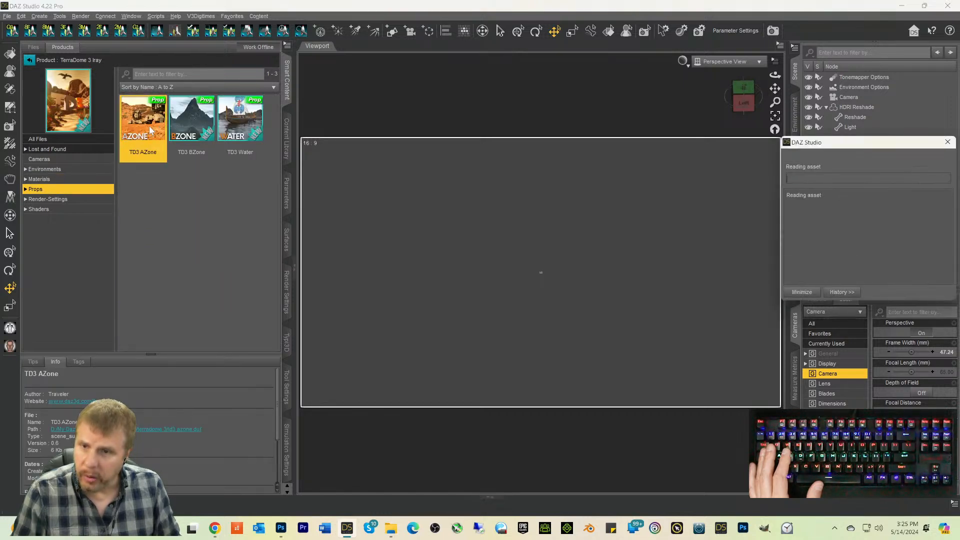
{"action": "double_click", "coordinate": [198, 128]}
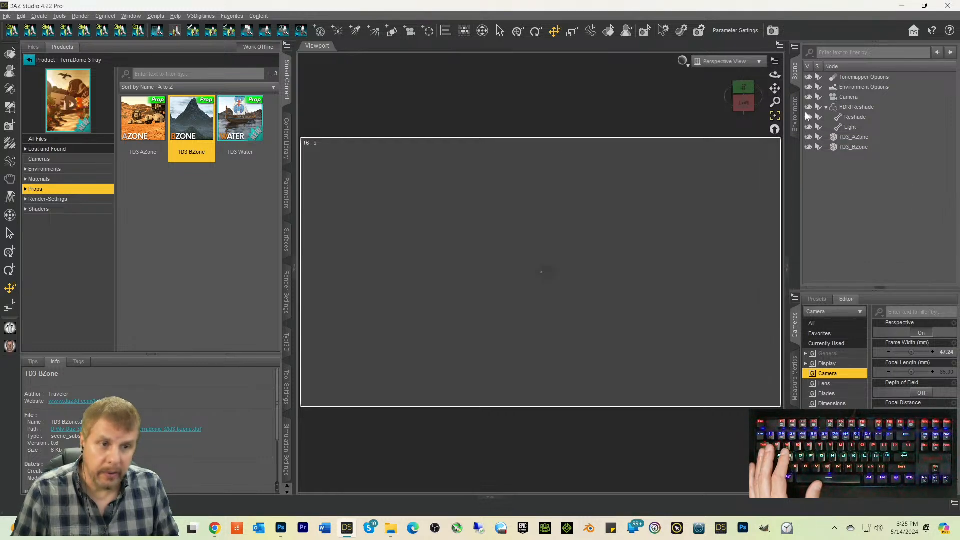
Step: Compare HDRI Reshade's bounding box with the TerraDome zones from several angles, and frame TD3_BZone in a front view
{"action": "left_click", "coordinate": [850, 108]}
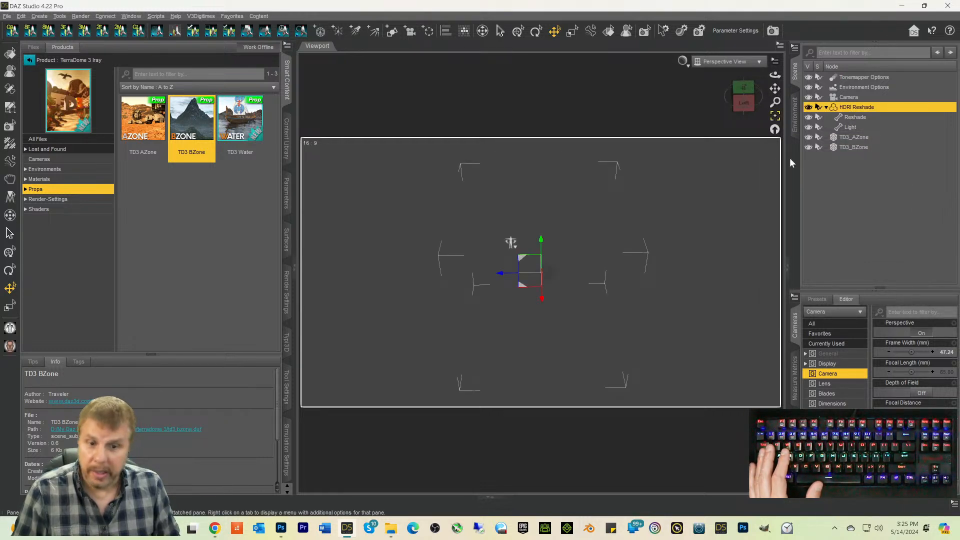
{"action": "left_click", "coordinate": [743, 88]}
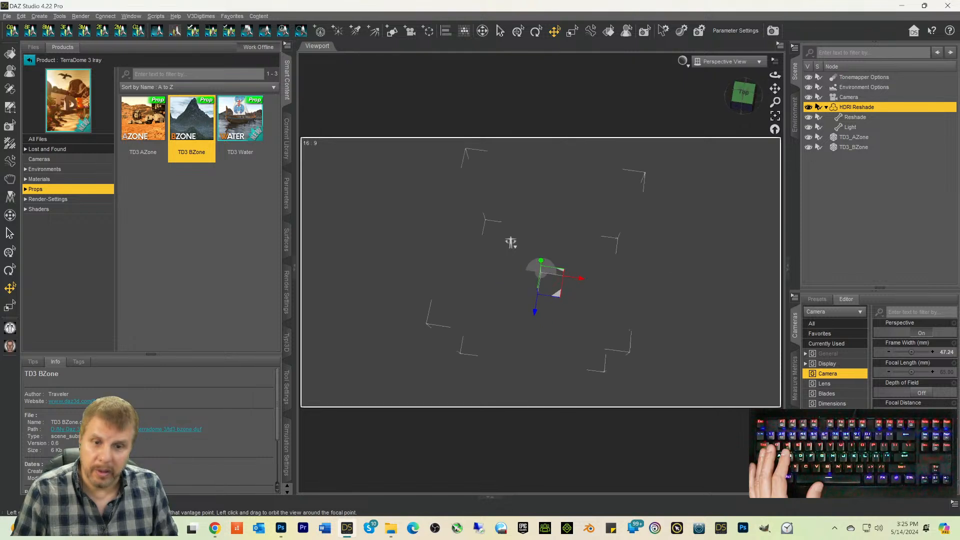
{"action": "left_click_drag", "start_coordinate": [743, 97], "coordinate": [743, 68]}
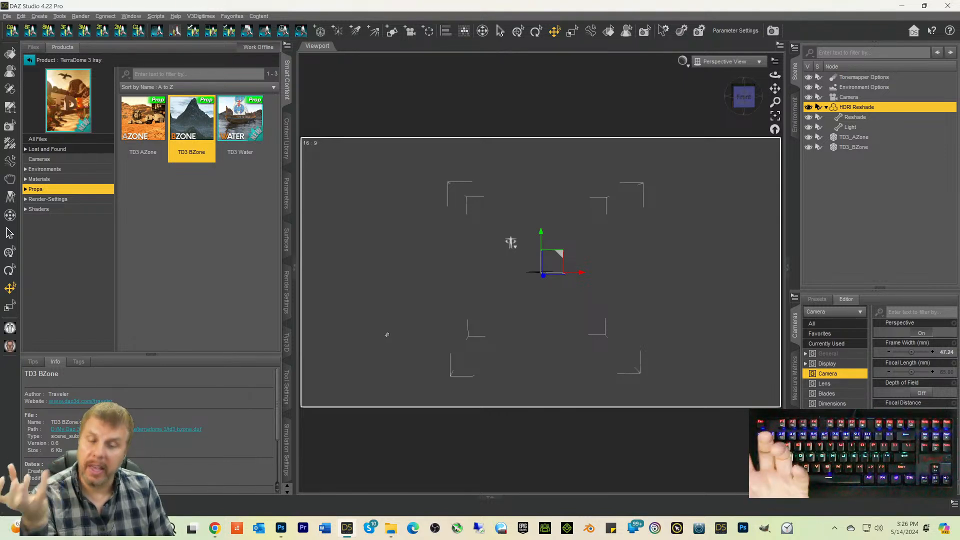
{"action": "mouse_move", "coordinate": [743, 96]}
{"action": "left_mouse_down"}
{"action": "mouse_move", "coordinate": [746, 111]}
{"action": "mouse_move", "coordinate": [754, 93]}
{"action": "mouse_move", "coordinate": [739, 94]}
{"action": "mouse_move", "coordinate": [735, 107]}
{"action": "mouse_move", "coordinate": [746, 102]}
{"action": "mouse_move", "coordinate": [735, 95]}
{"action": "mouse_move", "coordinate": [741, 106]}
{"action": "mouse_move", "coordinate": [751, 95]}
{"action": "mouse_move", "coordinate": [742, 97]}
{"action": "left_mouse_up"}
{"action": "left_click_drag", "start_coordinate": [511, 243], "coordinate": [510, 242]}
{"action": "mouse_move", "coordinate": [744, 97]}
{"action": "left_mouse_down"}
{"action": "mouse_move", "coordinate": [732, 98]}
{"action": "mouse_move", "coordinate": [741, 93]}
{"action": "left_mouse_up"}
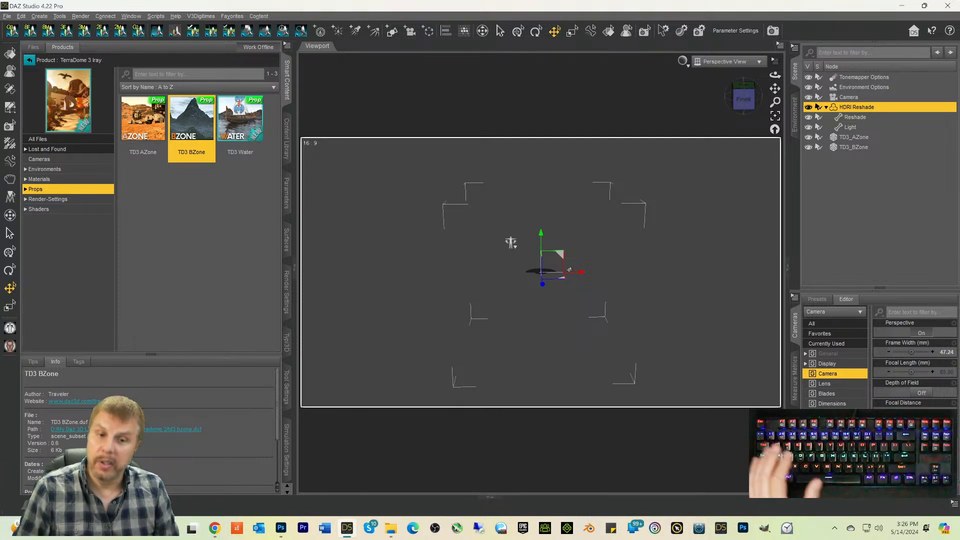
{"action": "left_click_drag", "start_coordinate": [741, 109], "coordinate": [741, 132]}
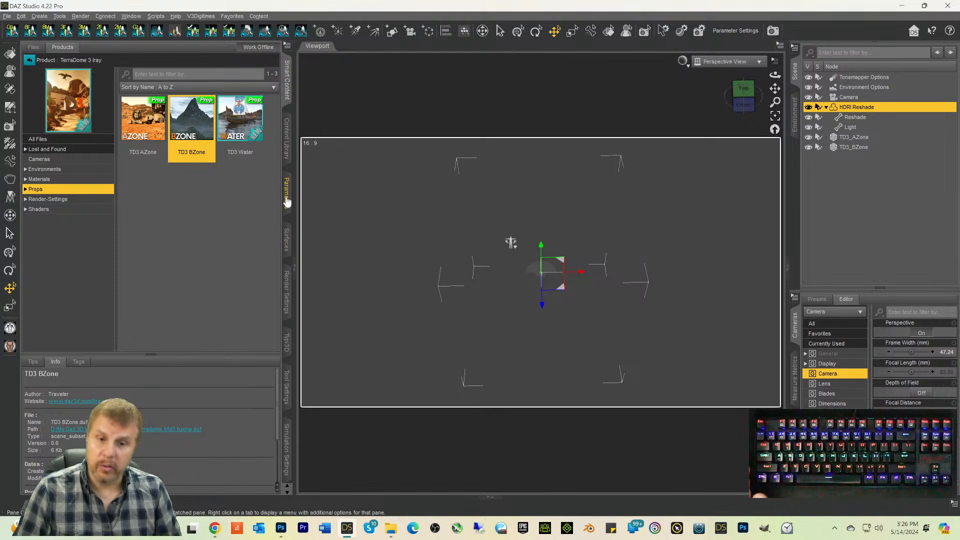
{"action": "mouse_move", "coordinate": [743, 109]}
{"action": "left_mouse_down"}
{"action": "mouse_move", "coordinate": [743, 70]}
{"action": "mouse_move", "coordinate": [744, 101]}
{"action": "left_mouse_up"}
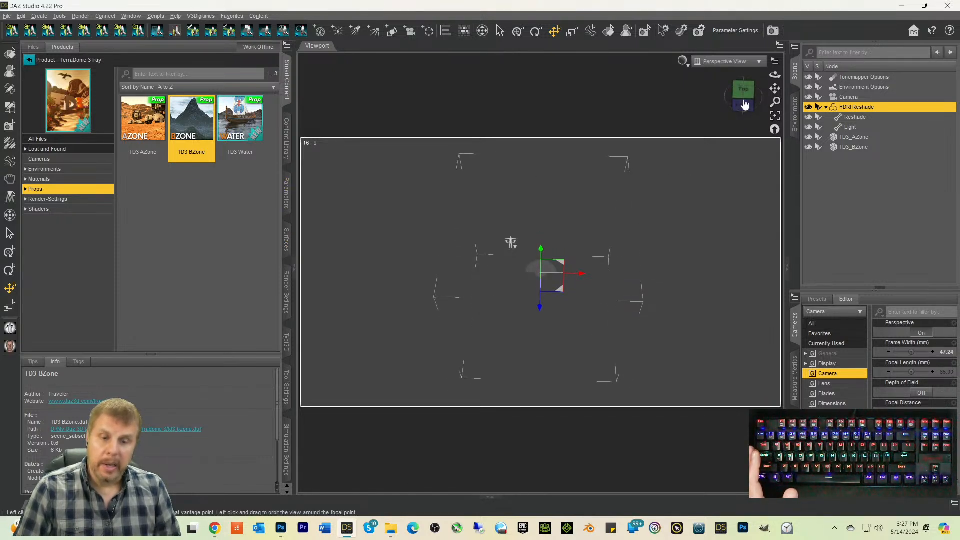
{"action": "left_click", "coordinate": [843, 147]}
{"action": "left_click", "coordinate": [774, 117]}
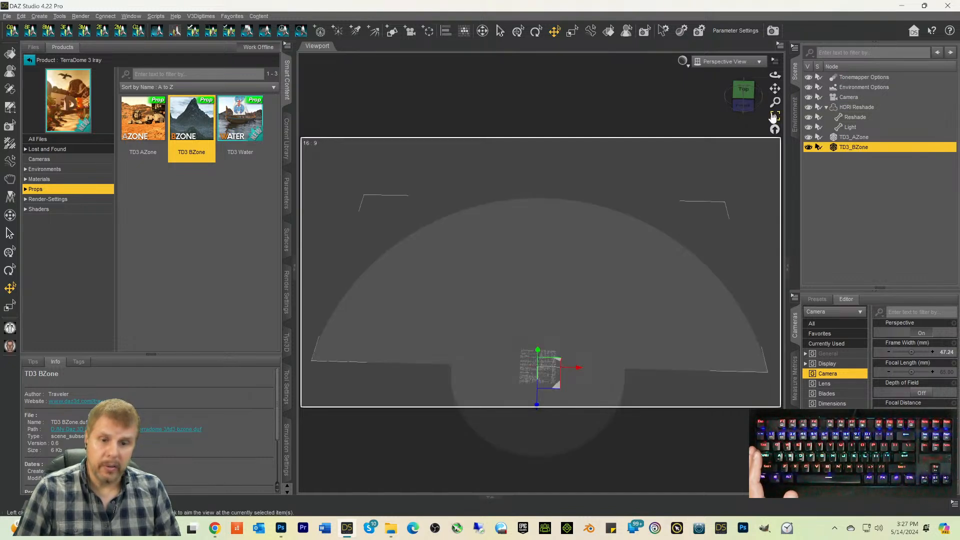
{"action": "left_click", "coordinate": [743, 105]}
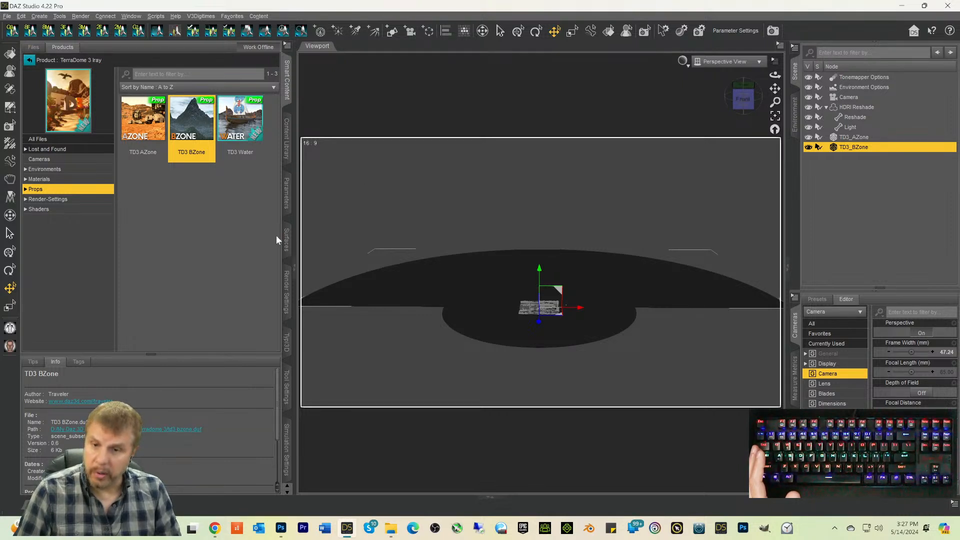
Step: Try the Canyons 01 morph on TD3_BZone at 100%, and reset it to zero
{"action": "left_click", "coordinate": [287, 214]}
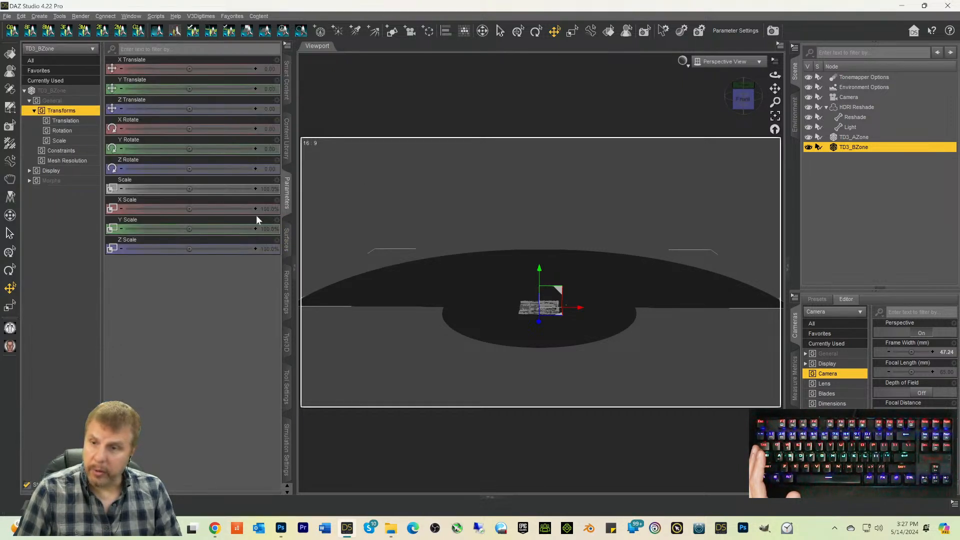
{"action": "left_click", "coordinate": [52, 92]}
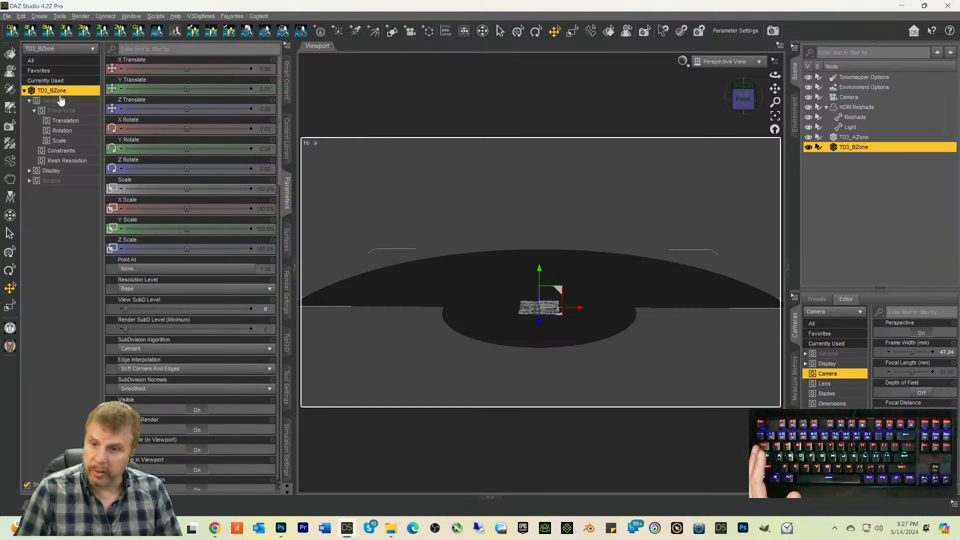
{"action": "scroll", "coordinate": [199, 320], "scroll_direction": "down", "scroll_amount": 10}
{"action": "scroll", "coordinate": [200, 322], "scroll_direction": "down", "scroll_amount": 1}
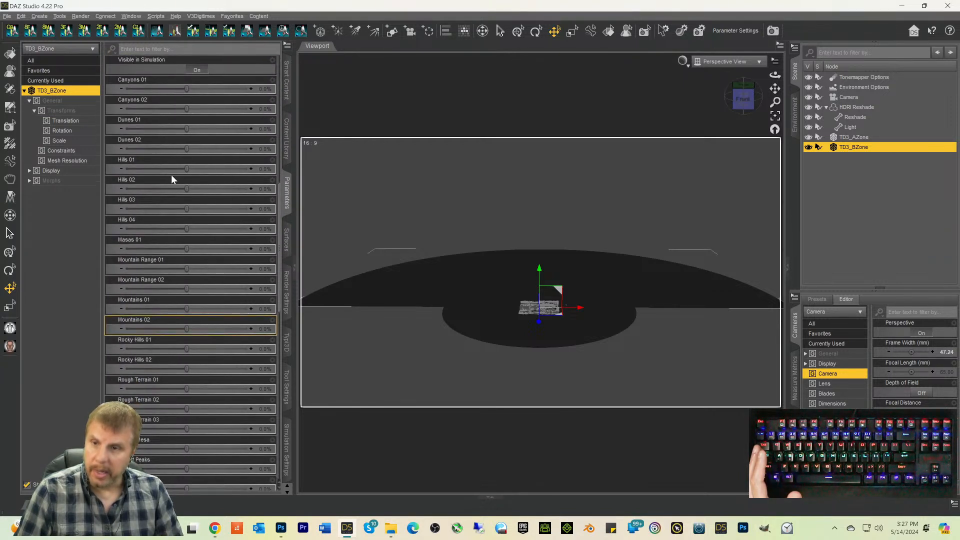
{"action": "left_click_drag", "start_coordinate": [188, 87], "coordinate": [253, 89]}
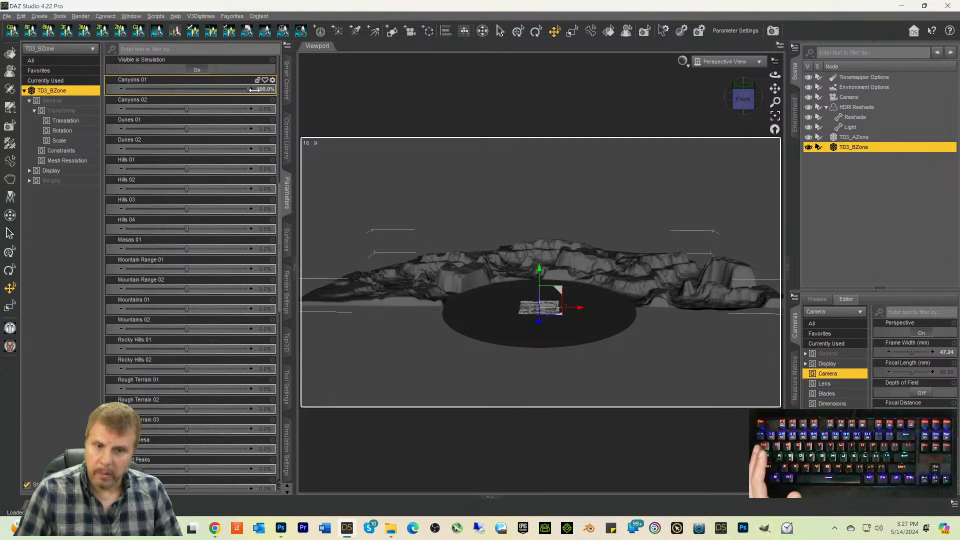
{"action": "left_click_drag", "start_coordinate": [266, 89], "coordinate": [192, 90]}
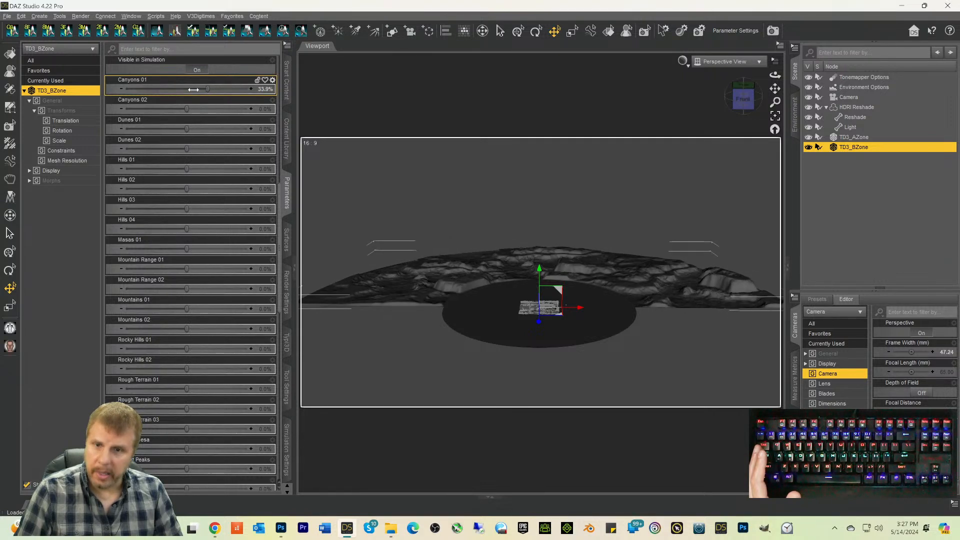
{"action": "left_click", "coordinate": [214, 91], "text": "alt"}
Step: Try the Canyons 02 and Dunes 01 morphs on TD3_BZone at 100% each, resetting both
{"action": "left_click_drag", "start_coordinate": [185, 108], "coordinate": [248, 109]}
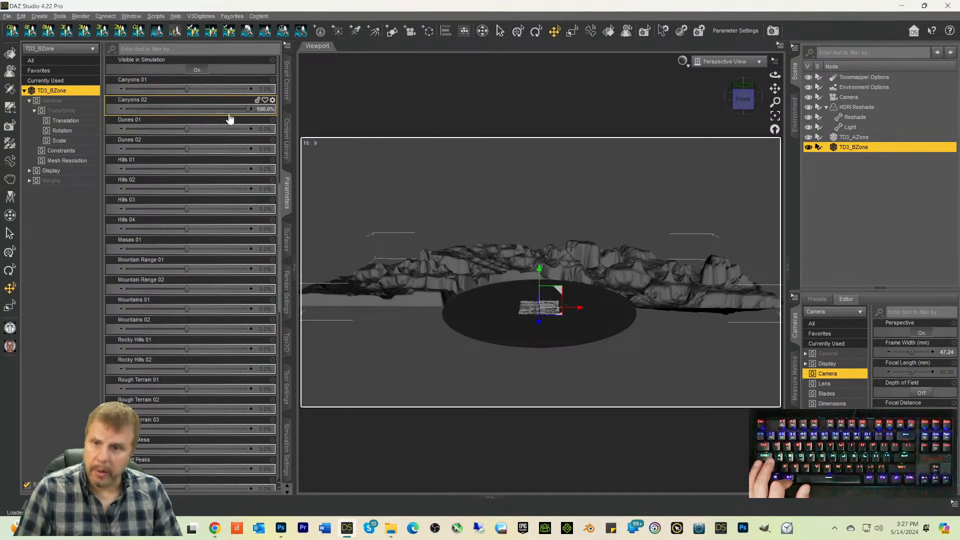
{"action": "left_click", "coordinate": [200, 111], "text": "alt"}
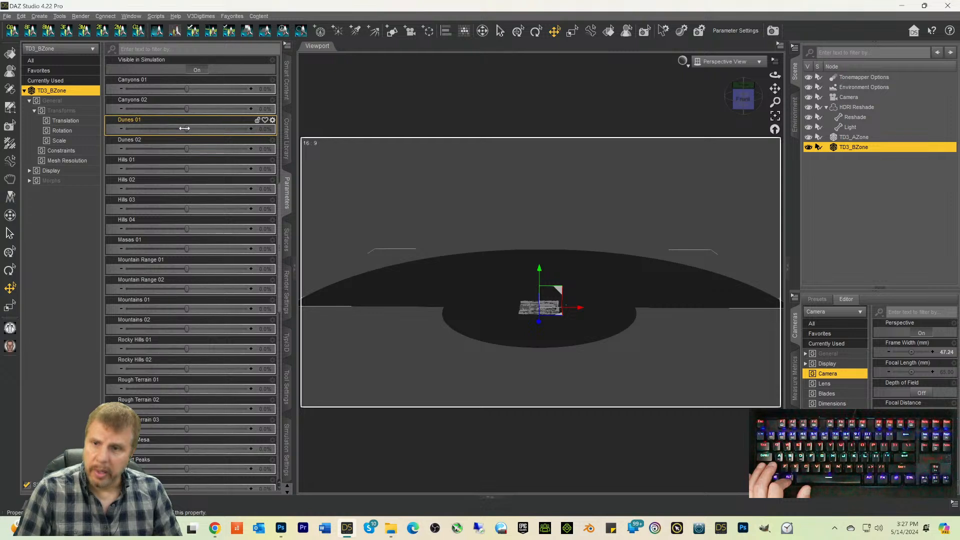
{"action": "left_click_drag", "start_coordinate": [188, 128], "coordinate": [248, 130]}
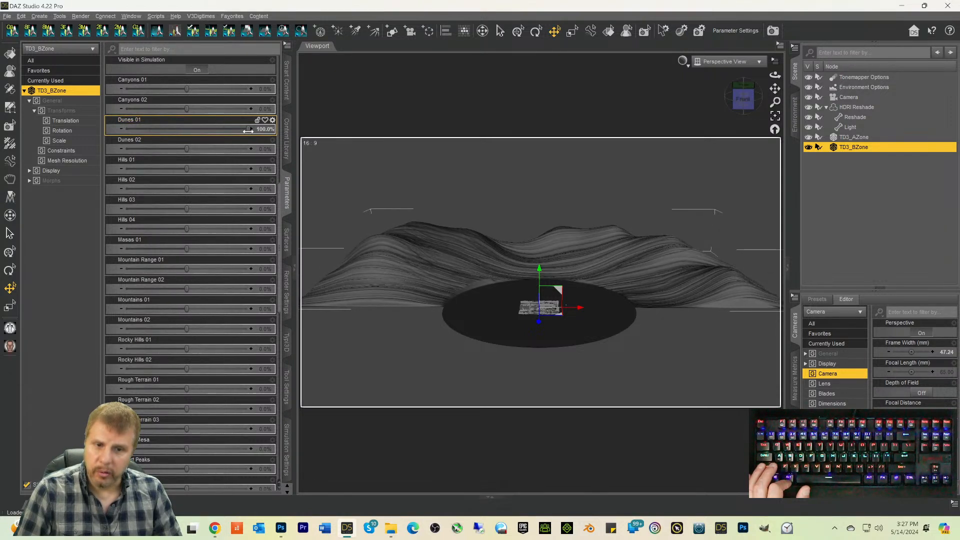
{"action": "left_click", "coordinate": [217, 131], "text": "alt"}
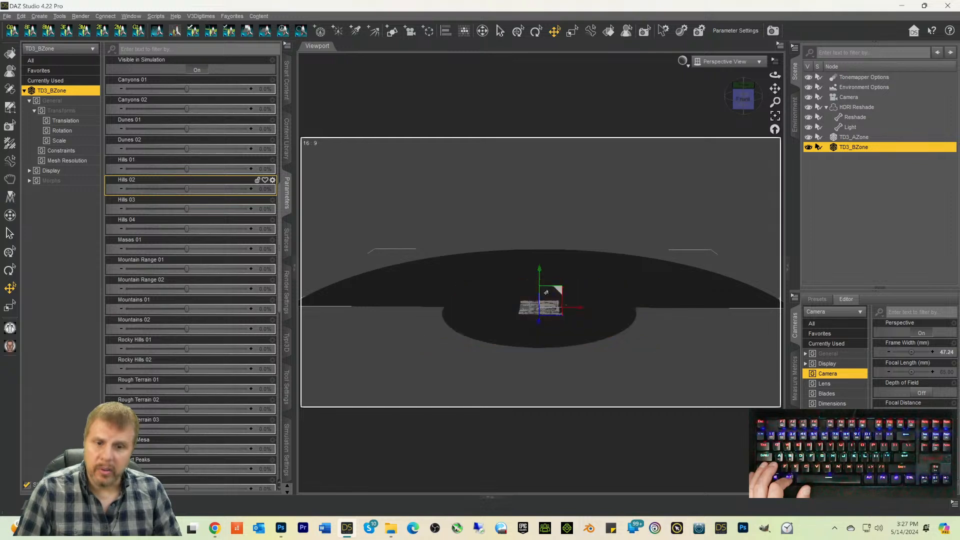
Step: Set the Canyons 1 morph of TD3_AZone to 65.7%
{"action": "left_click", "coordinate": [572, 340]}
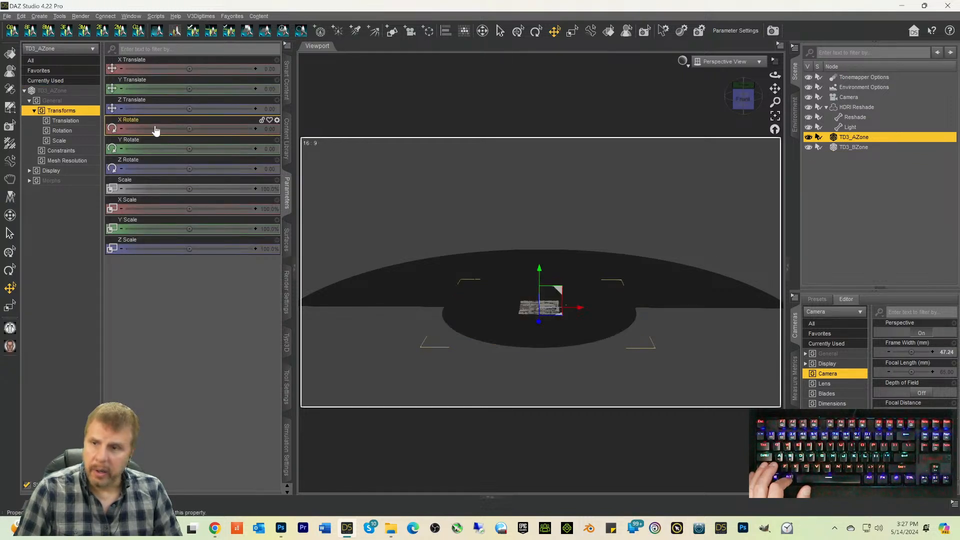
{"action": "left_click", "coordinate": [62, 91]}
{"action": "scroll", "coordinate": [176, 340], "scroll_direction": "down", "scroll_amount": 5}
{"action": "left_click_drag", "start_coordinate": [185, 269], "coordinate": [228, 269]}
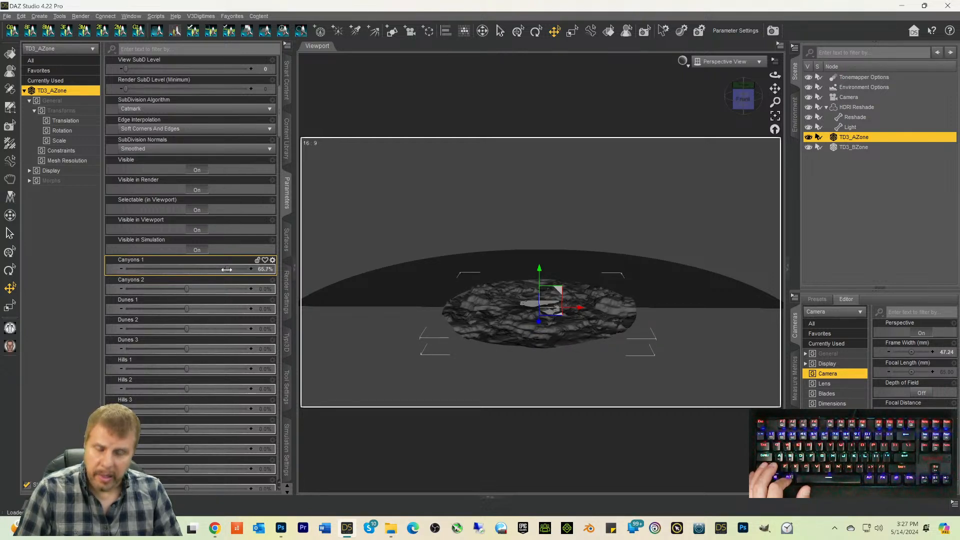
Step: Set TD3_BZone's Hills 03 morph to 29.8% and its Mountains 02 morph to 100%
{"action": "left_click", "coordinate": [372, 284]}
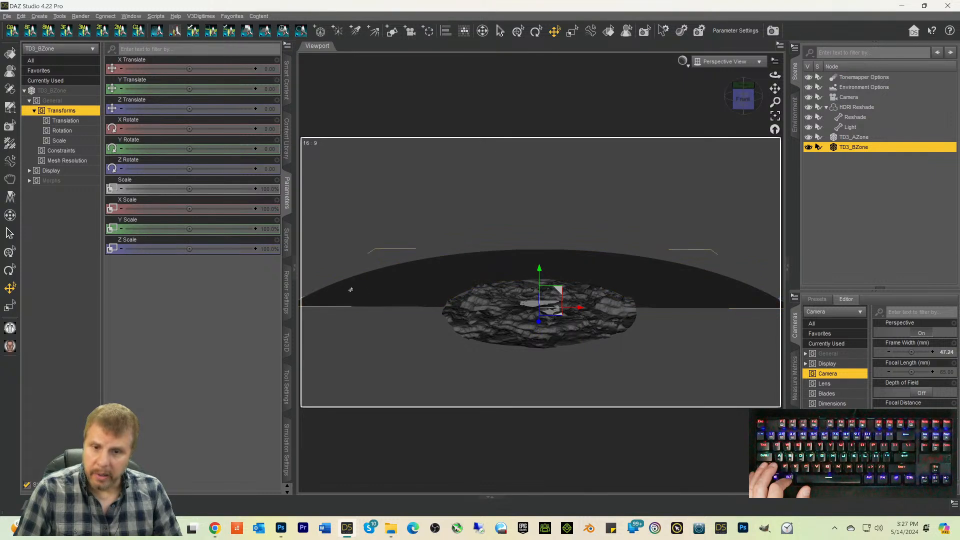
{"action": "left_click", "coordinate": [56, 92]}
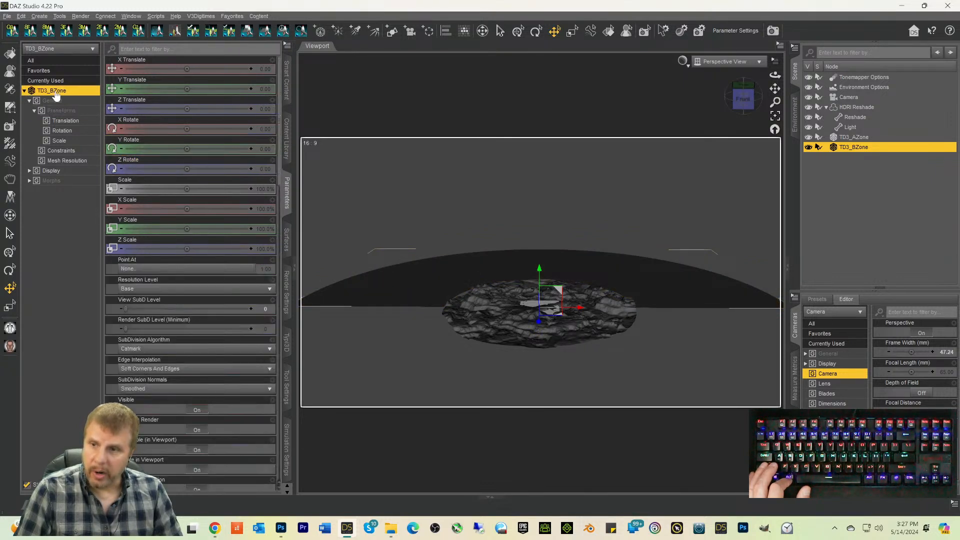
{"action": "scroll", "coordinate": [175, 413], "scroll_direction": "down", "scroll_amount": 10}
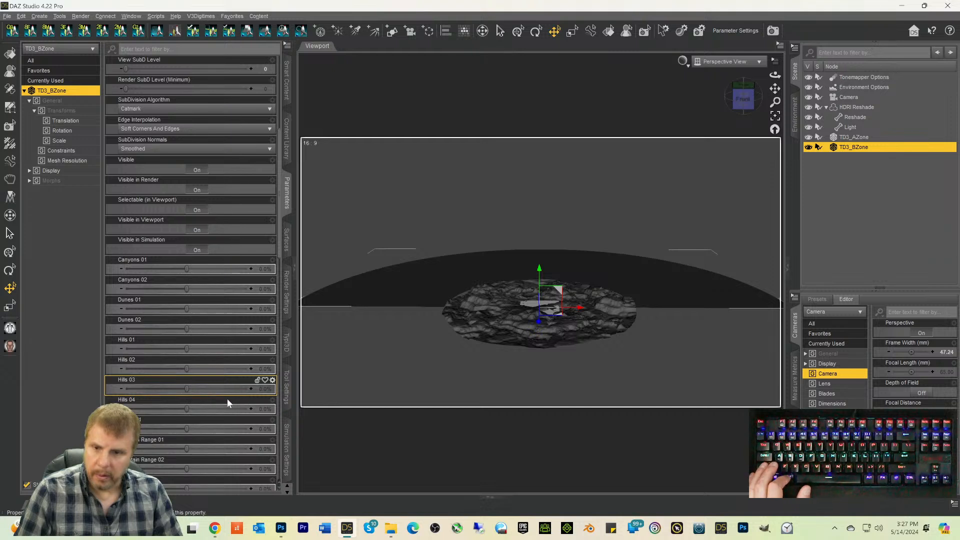
{"action": "mouse_move", "coordinate": [196, 389]}
{"action": "left_mouse_down"}
{"action": "mouse_move", "coordinate": [305, 400]}
{"action": "mouse_move", "coordinate": [210, 396]}
{"action": "left_mouse_up"}
{"action": "scroll", "coordinate": [176, 418], "scroll_direction": "down", "scroll_amount": 4}
{"action": "scroll", "coordinate": [184, 412], "scroll_direction": "down", "scroll_amount": 1}
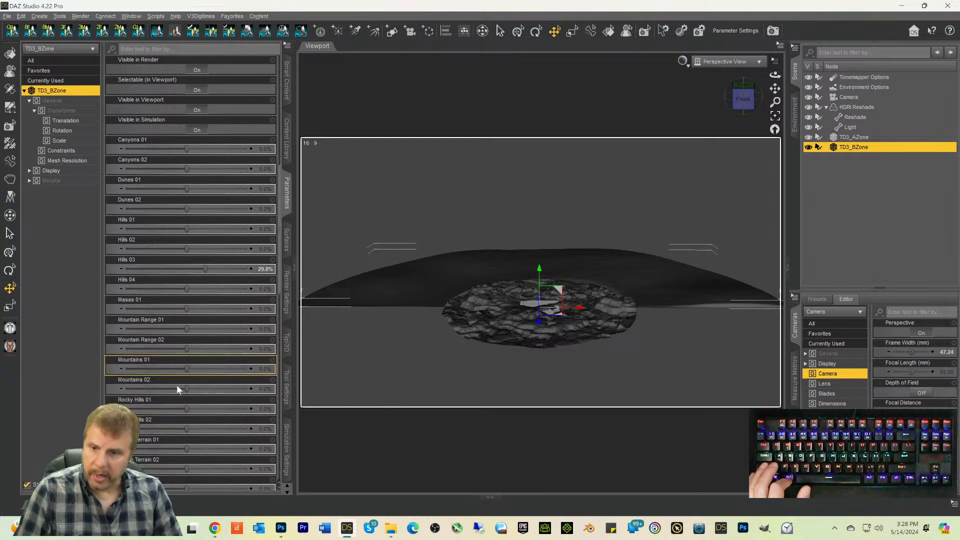
{"action": "left_click_drag", "start_coordinate": [211, 389], "coordinate": [253, 391]}
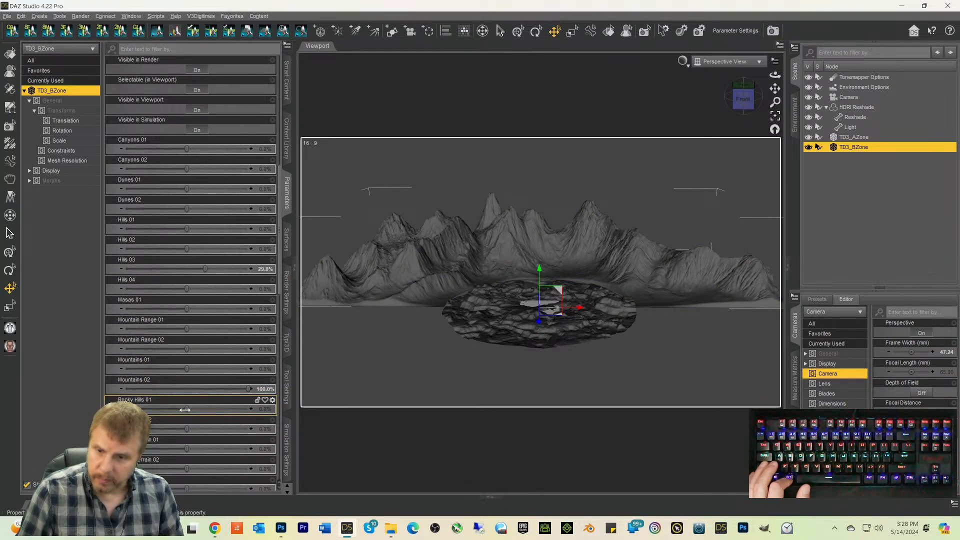
Step: Set TD3_BZone's Rocky Hills 01 morph to about 6.1% and its Terrain 01 morph to about 8.6%
{"action": "left_click_drag", "start_coordinate": [186, 409], "coordinate": [80, 409]}
{"action": "left_click_drag", "start_coordinate": [3, 411], "coordinate": [190, 409]}
{"action": "left_click_drag", "start_coordinate": [200, 449], "coordinate": [190, 450]}
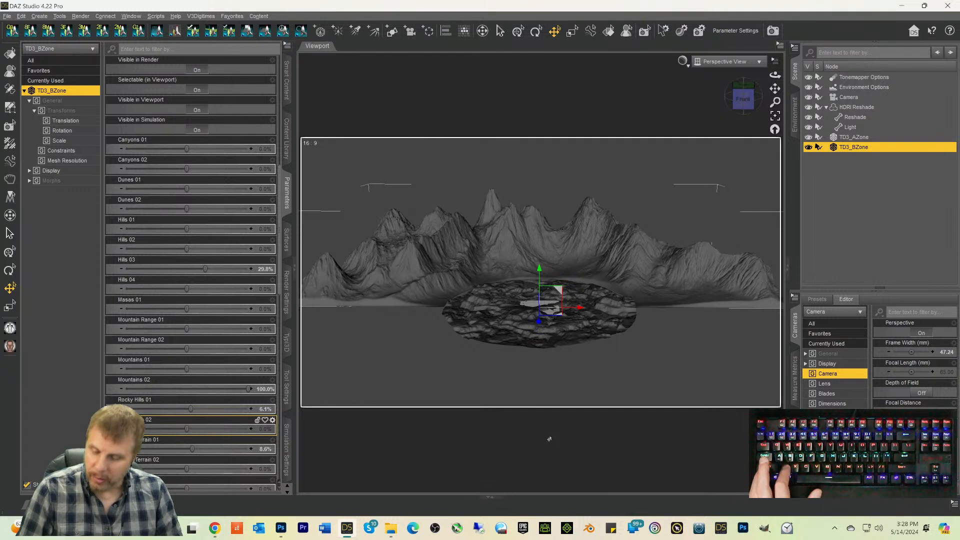
Step: Undo the Terrain 01, Rocky Hills 01, Hills 03 and Mountains 02 morph changes on TD3_BZone
{"action": "key", "text": "ctrl+z"}
{"action": "key", "text": "ctrl+z"}
{"action": "key", "text": "ctrl+z"}
{"action": "key", "text": "ctrl+z"}
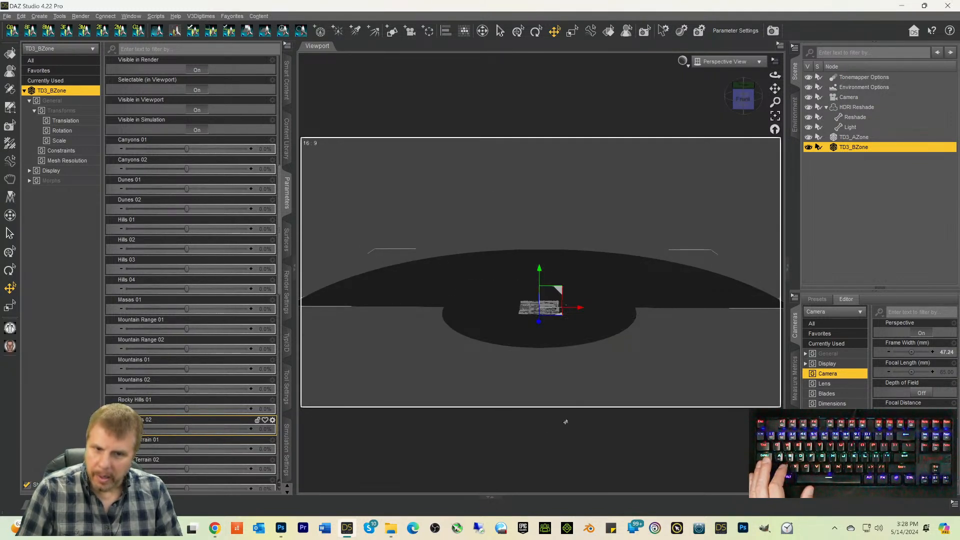
Step: Select TD3_AZone, the inner circular ground, and display its terrain morph parameters
{"action": "left_click", "coordinate": [545, 332]}
{"action": "left_click", "coordinate": [60, 92]}
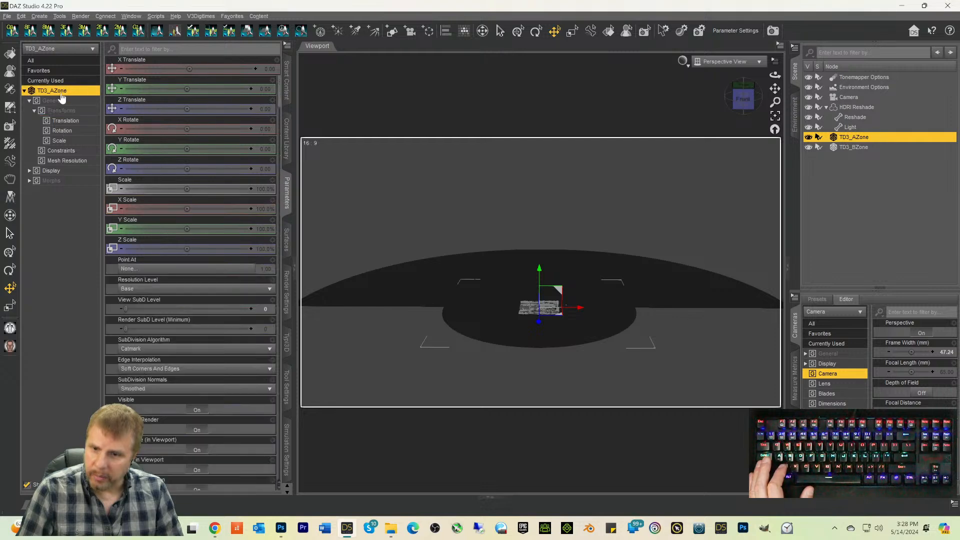
{"action": "scroll", "coordinate": [150, 417], "scroll_direction": "down", "scroll_amount": 15}
{"action": "scroll", "coordinate": [160, 424], "scroll_direction": "down", "scroll_amount": 15}
{"action": "scroll", "coordinate": [161, 423], "scroll_direction": "down", "scroll_amount": 15}
{"action": "scroll", "coordinate": [161, 424], "scroll_direction": "down", "scroll_amount": 15}
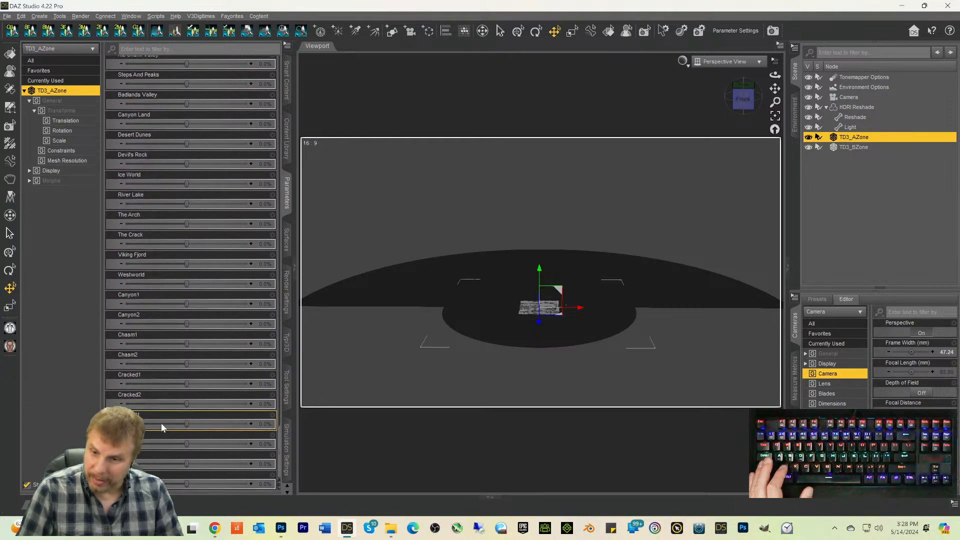
Step: Try TD3_AZone's Chasm2 morph at 100% and about 29.8%, and set it back to 0%
{"action": "left_click_drag", "start_coordinate": [185, 363], "coordinate": [344, 384]}
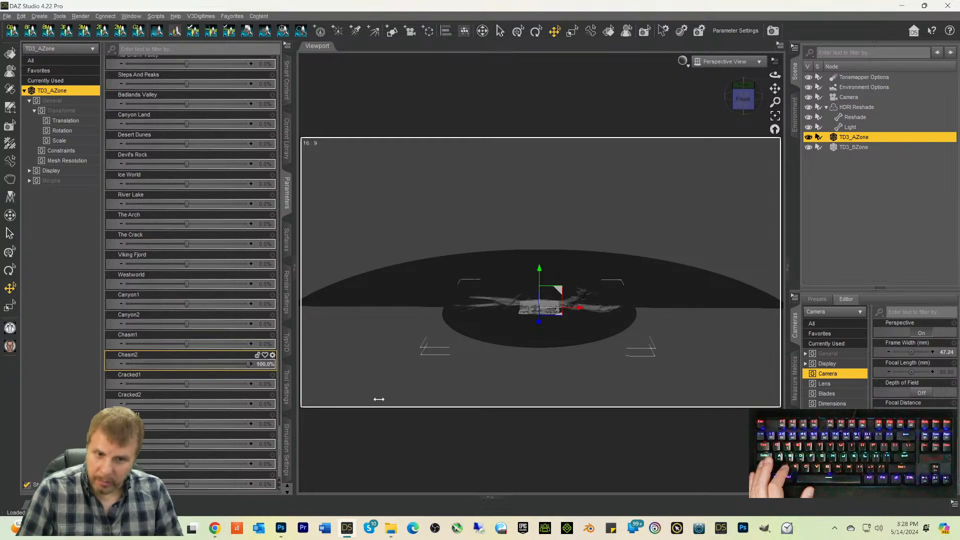
{"action": "left_click_drag", "start_coordinate": [274, 392], "coordinate": [142, 386]}
{"action": "left_click_drag", "start_coordinate": [200, 392], "coordinate": [58, 381]}
{"action": "left_click_drag", "start_coordinate": [177, 396], "coordinate": [203, 403]}
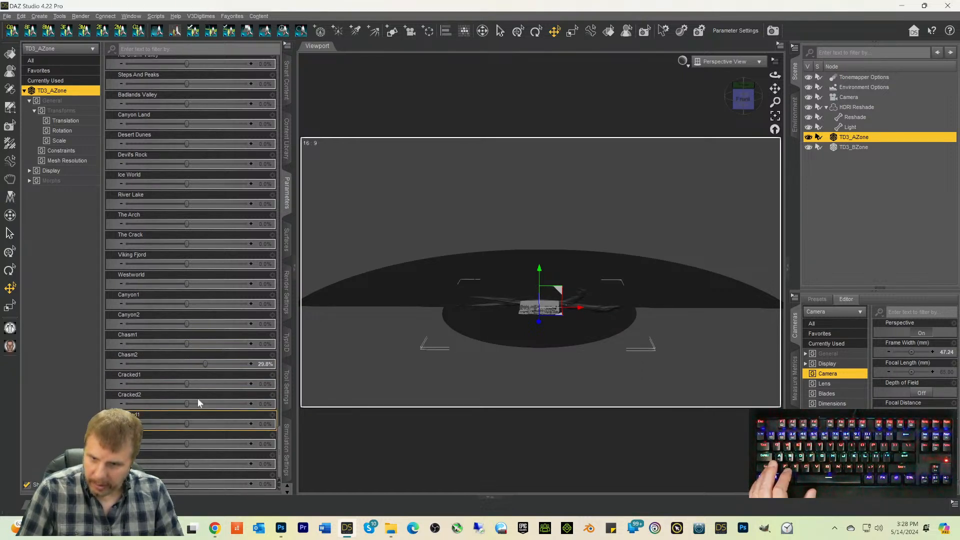
{"action": "left_click_drag", "start_coordinate": [207, 362], "coordinate": [190, 368]}
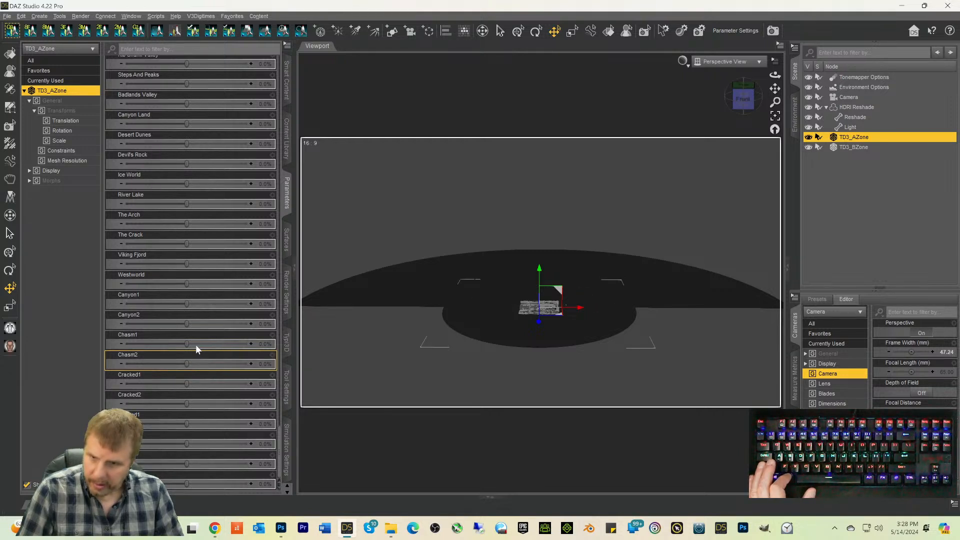
Step: Try TD3_AZone's Cracked2 morph and the morph listed below it at 100% one after the other, undoing each
{"action": "left_click_drag", "start_coordinate": [185, 404], "coordinate": [306, 416]}
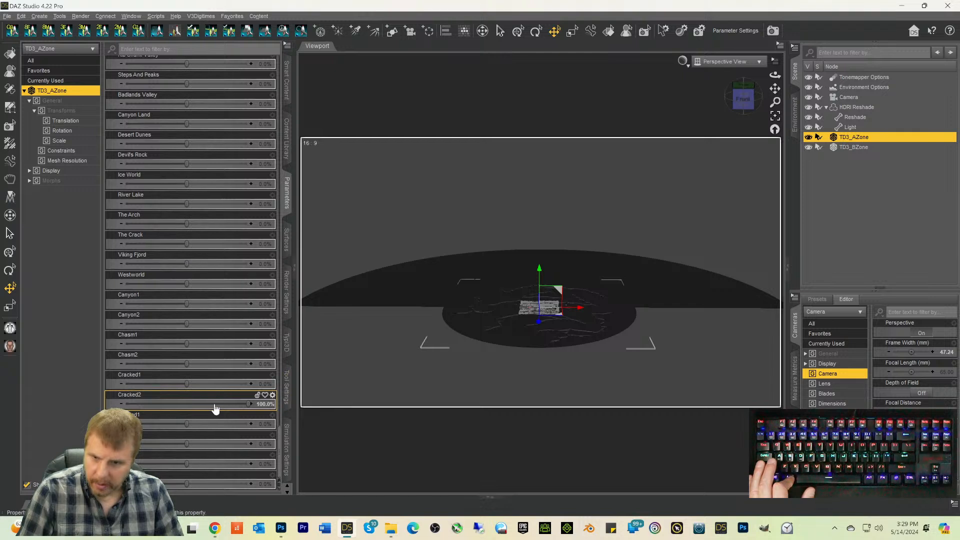
{"action": "key", "text": "ctrl+z"}
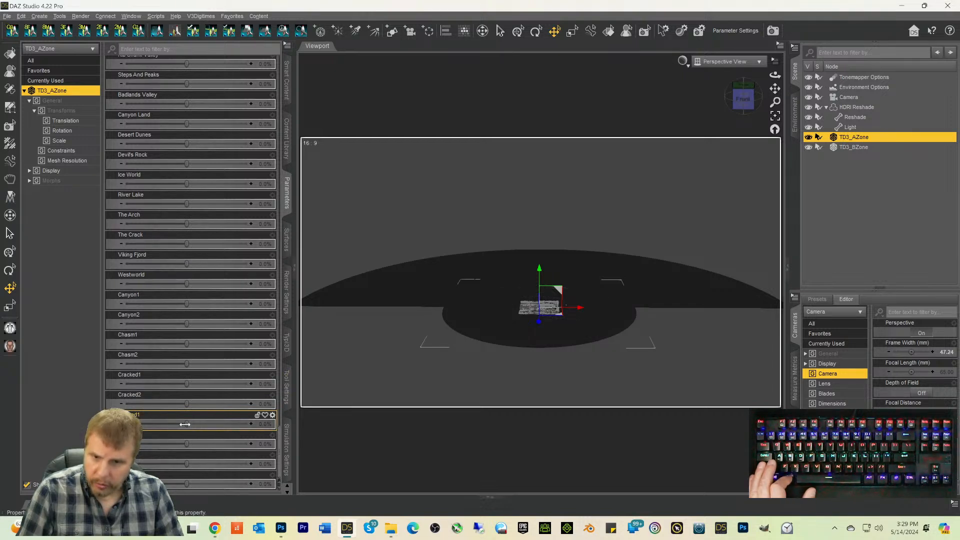
{"action": "left_click_drag", "start_coordinate": [200, 424], "coordinate": [341, 439]}
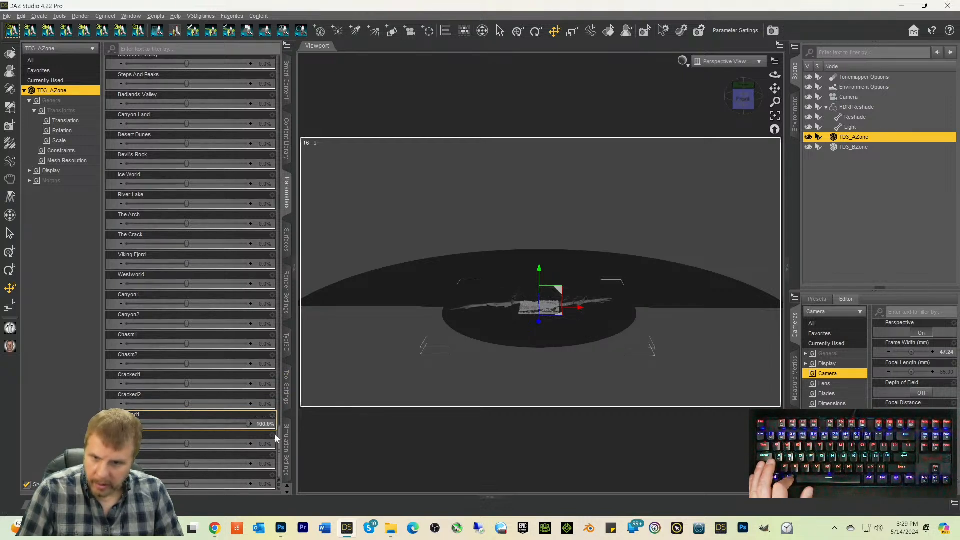
{"action": "key", "text": "ctrl+z"}
Step: Set TD3_AZone's Westworld morph to 100%
{"action": "left_click_drag", "start_coordinate": [184, 284], "coordinate": [256, 293]}
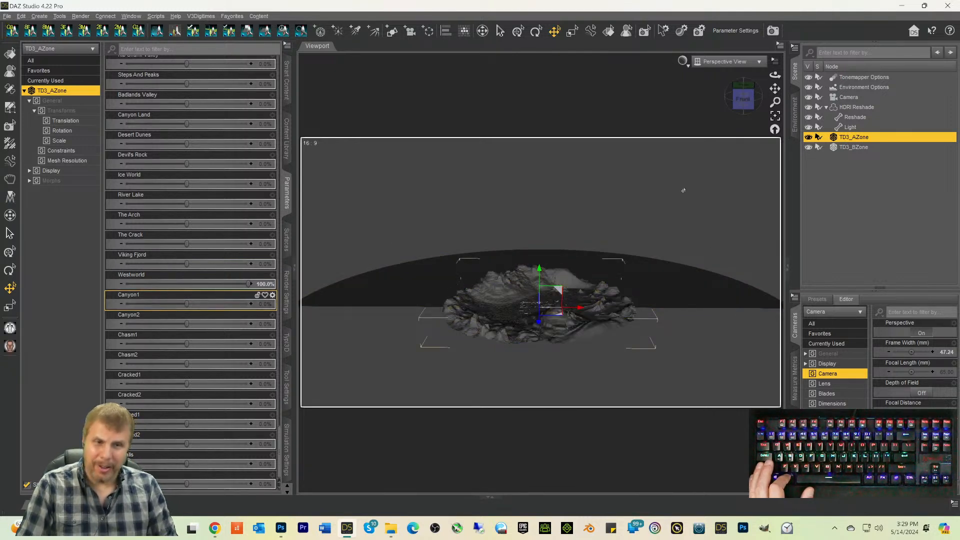
Step: Set the Twisting Fjord-B morph of TD3_BZone, the surrounding ground, to about 75.5%
{"action": "left_click", "coordinate": [657, 293]}
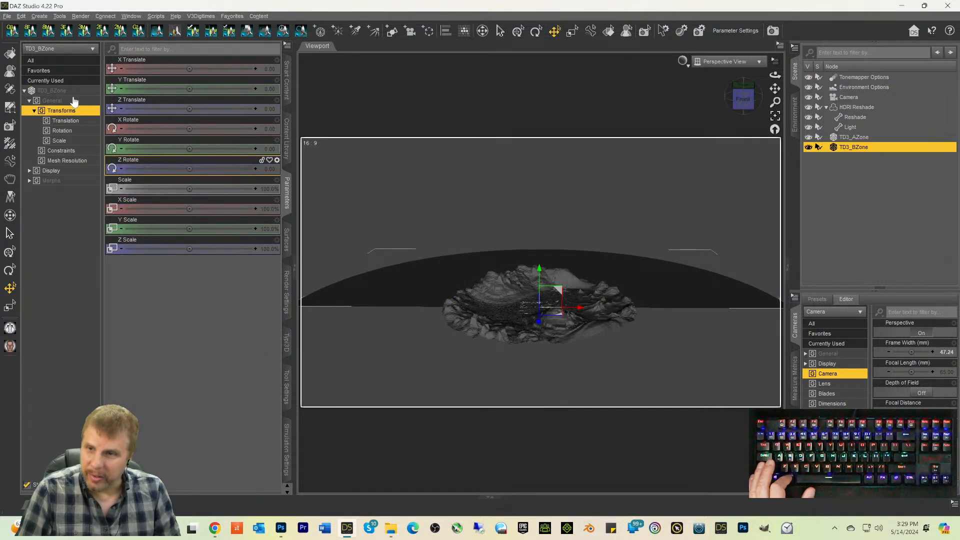
{"action": "left_click", "coordinate": [51, 91]}
{"action": "scroll", "coordinate": [172, 358], "scroll_direction": "down", "scroll_amount": 15}
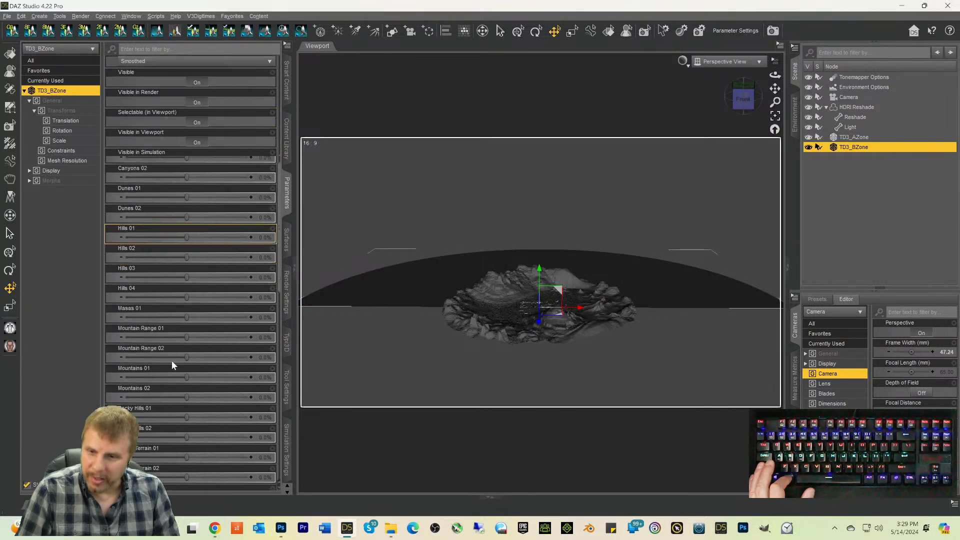
{"action": "scroll", "coordinate": [173, 358], "scroll_direction": "down", "scroll_amount": 2}
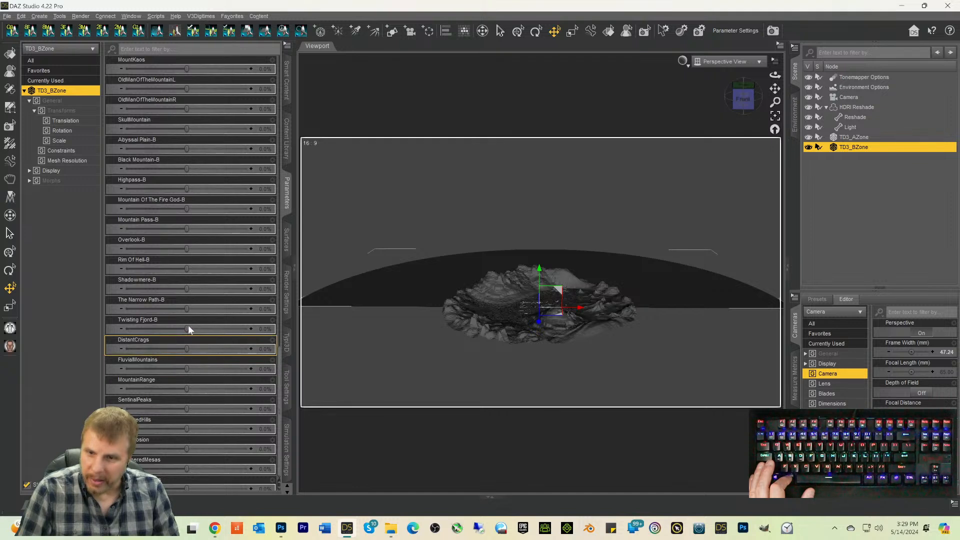
{"action": "left_click_drag", "start_coordinate": [186, 329], "coordinate": [234, 326]}
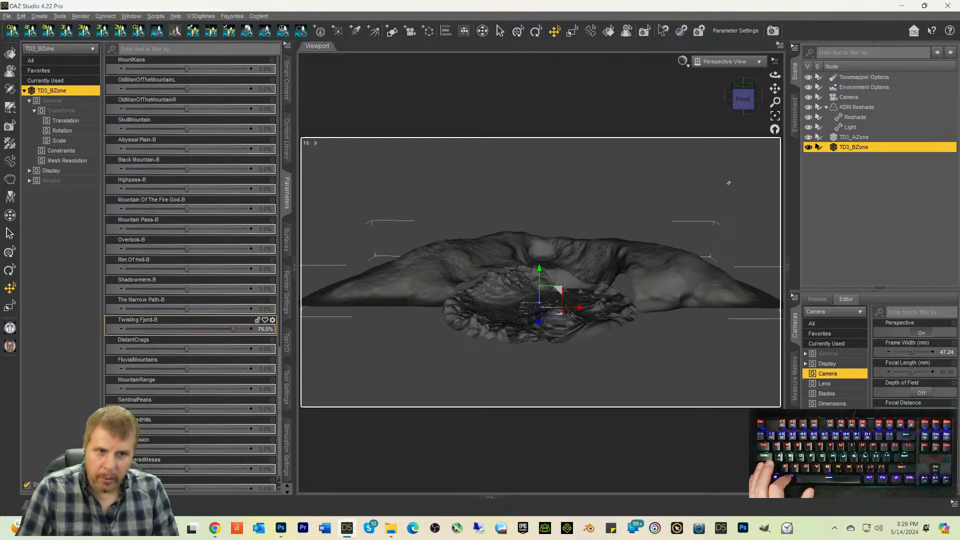
Step: Activate the Mesh Grabber tool, pick faces on TD3_BZone's inner slope beside the crater, and set the falloff radius to 1000
{"action": "mouse_move", "coordinate": [750, 103]}
{"action": "left_mouse_down"}
{"action": "mouse_move", "coordinate": [750, 145]}
{"action": "mouse_move", "coordinate": [762, 120]}
{"action": "mouse_move", "coordinate": [747, 98]}
{"action": "left_mouse_up"}
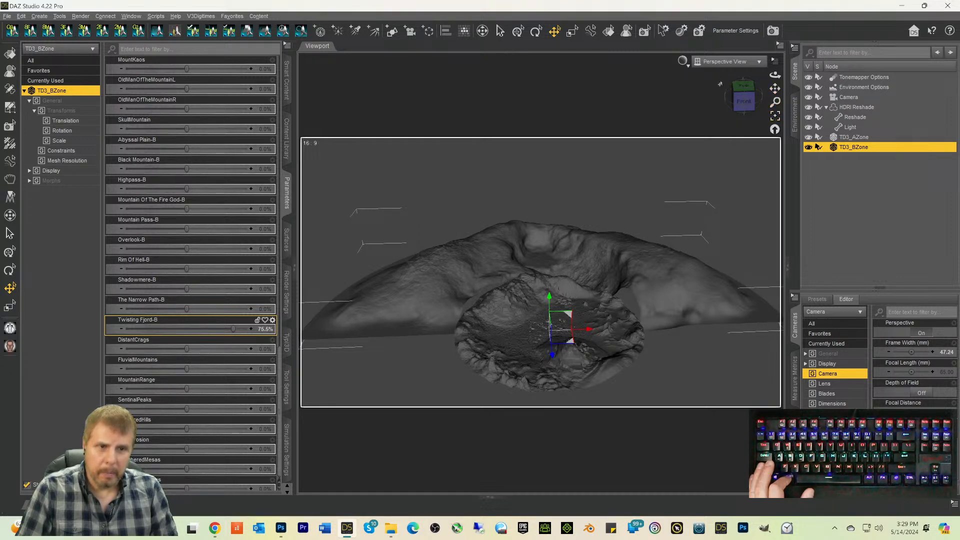
{"action": "mouse_move", "coordinate": [743, 98]}
{"action": "left_mouse_down"}
{"action": "mouse_move", "coordinate": [739, 110]}
{"action": "mouse_move", "coordinate": [739, 100]}
{"action": "left_mouse_up"}
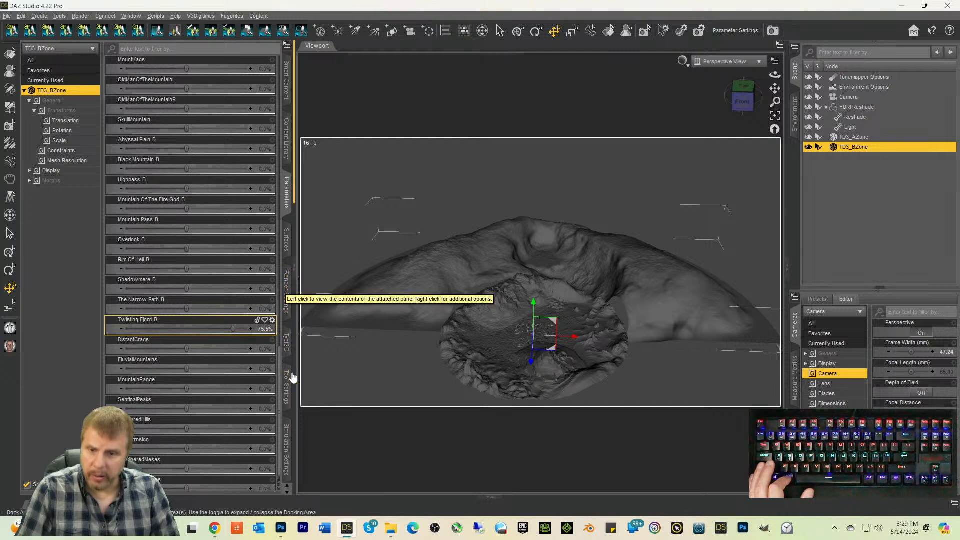
{"action": "left_click", "coordinate": [289, 389]}
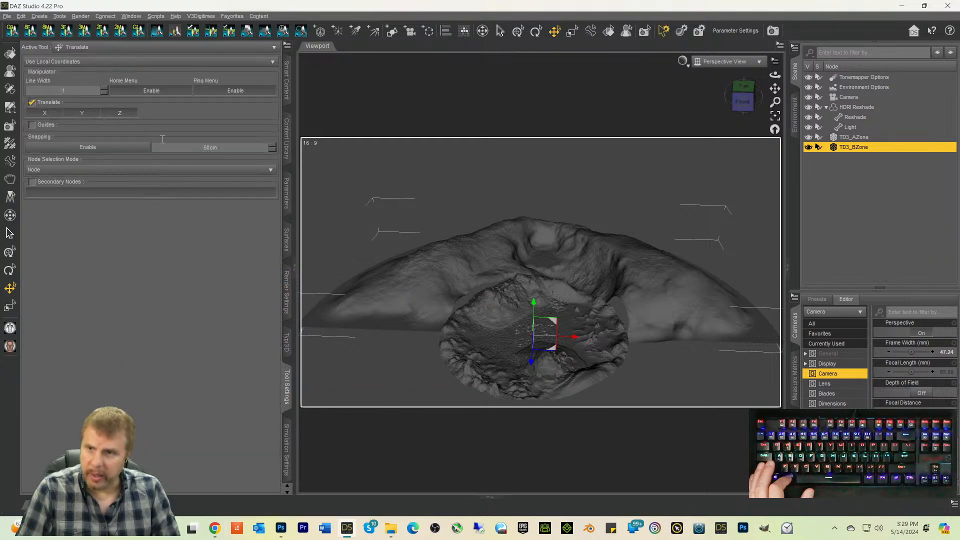
{"action": "left_click", "coordinate": [111, 48]}
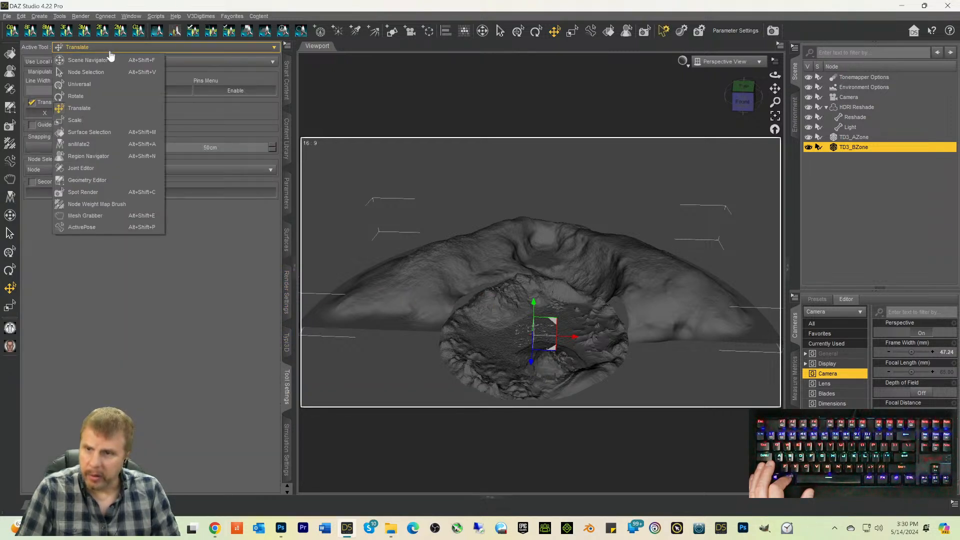
{"action": "left_click", "coordinate": [85, 215]}
{"action": "left_click", "coordinate": [628, 300]}
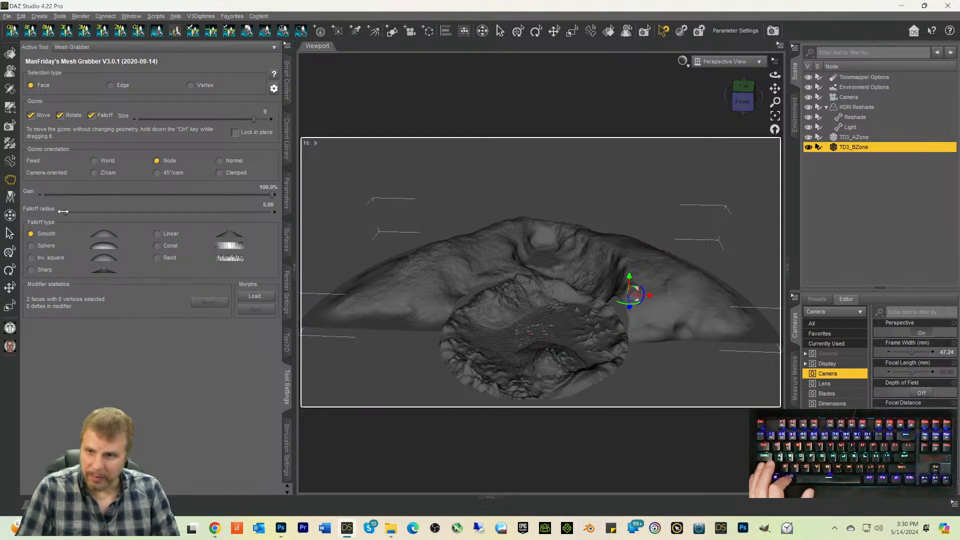
{"action": "left_click_drag", "start_coordinate": [69, 211], "coordinate": [384, 231]}
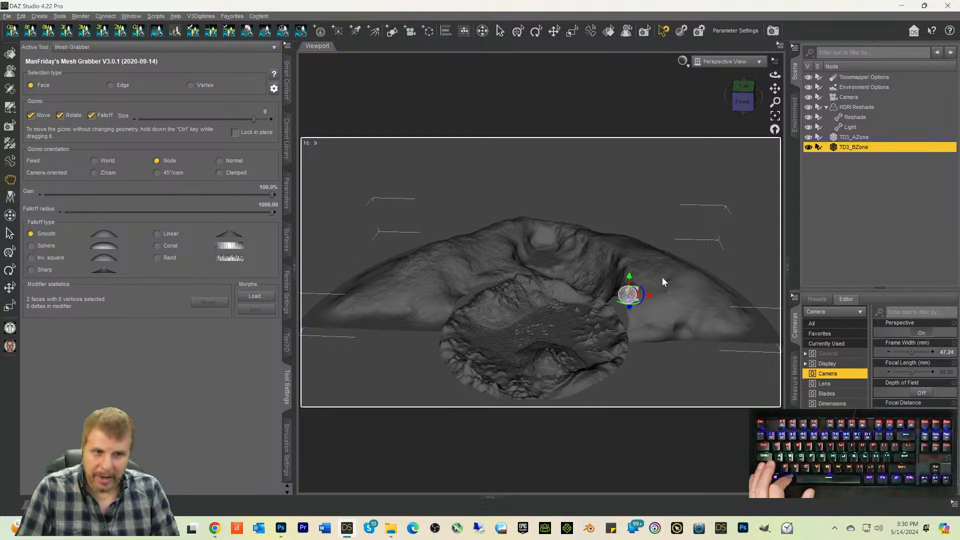
Step: Lower several patches of TD3_BZone's inner slope beside the crater with the Mesh Grabber
{"action": "mouse_move", "coordinate": [751, 103]}
{"action": "left_mouse_down"}
{"action": "mouse_move", "coordinate": [789, 117]}
{"action": "mouse_move", "coordinate": [740, 110]}
{"action": "left_mouse_up"}
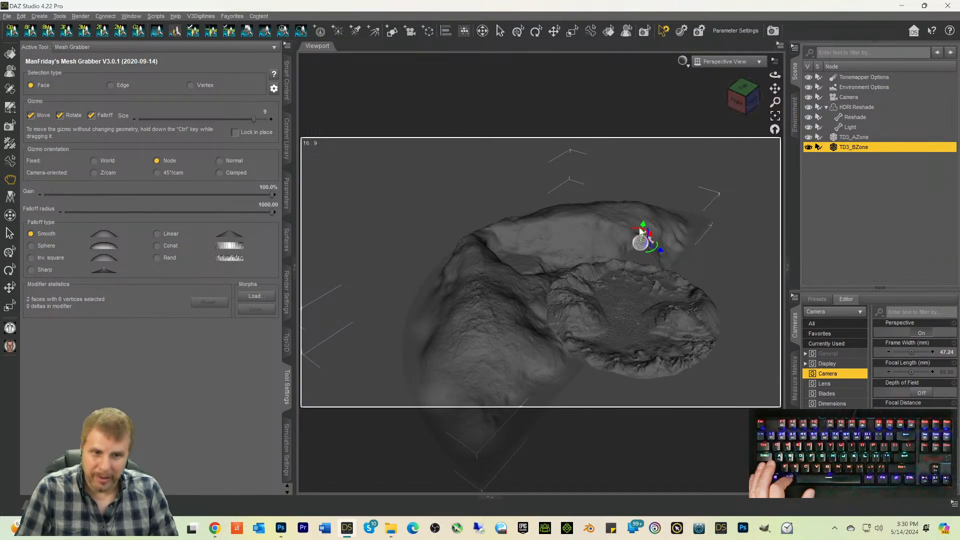
{"action": "left_click_drag", "start_coordinate": [644, 230], "coordinate": [644, 237]}
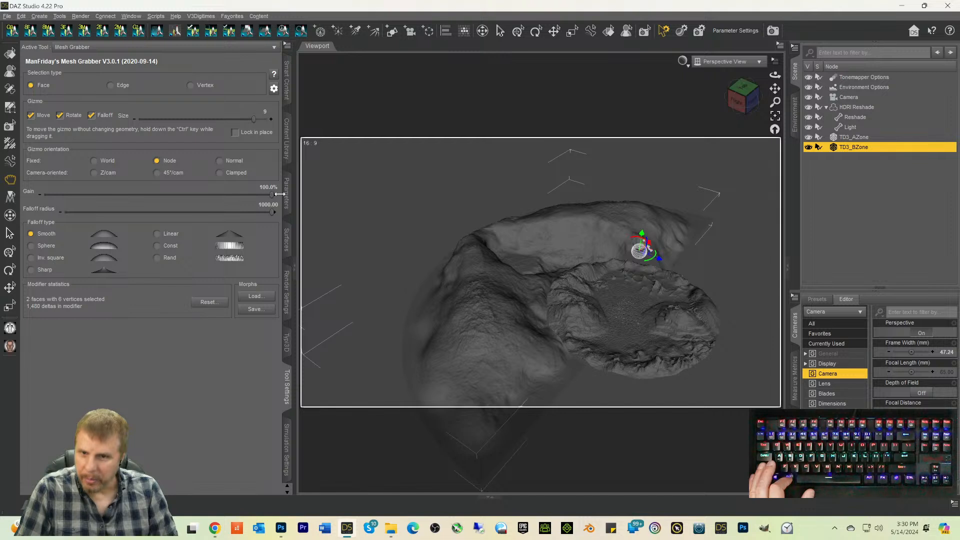
{"action": "left_click", "coordinate": [631, 245]}
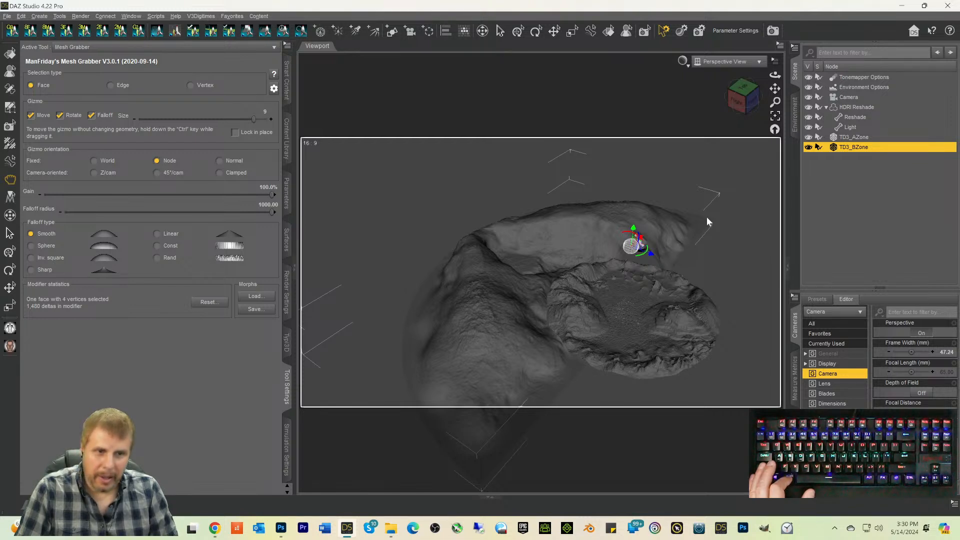
{"action": "left_click_drag", "start_coordinate": [742, 102], "coordinate": [774, 98]}
{"action": "left_click", "coordinate": [738, 102]}
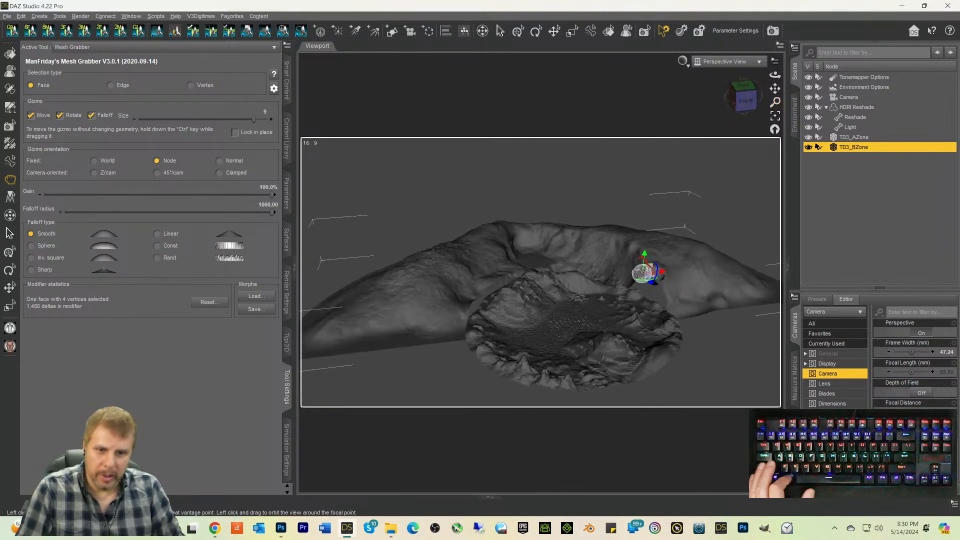
{"action": "left_click_drag", "start_coordinate": [740, 103], "coordinate": [743, 99]}
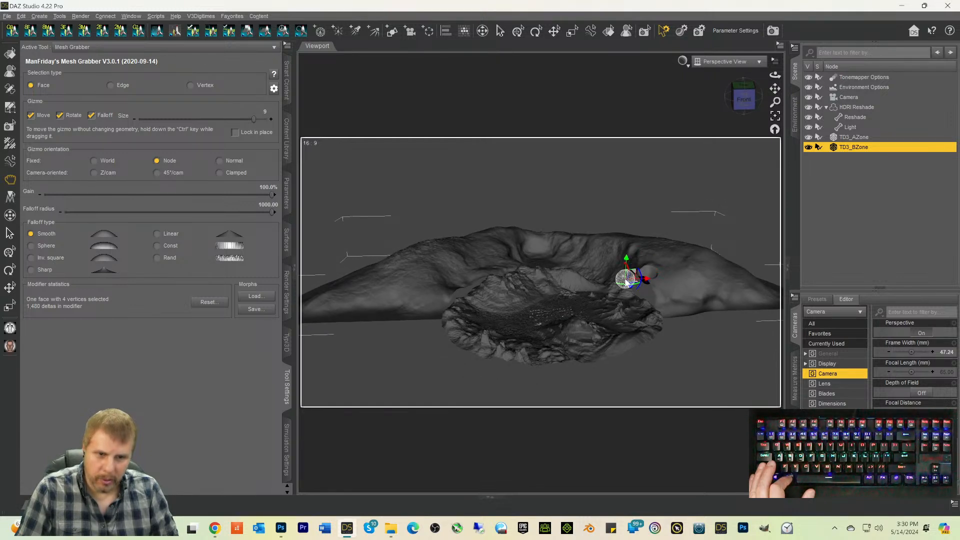
{"action": "left_click_drag", "start_coordinate": [630, 262], "coordinate": [627, 265]}
{"action": "left_click", "coordinate": [637, 271]}
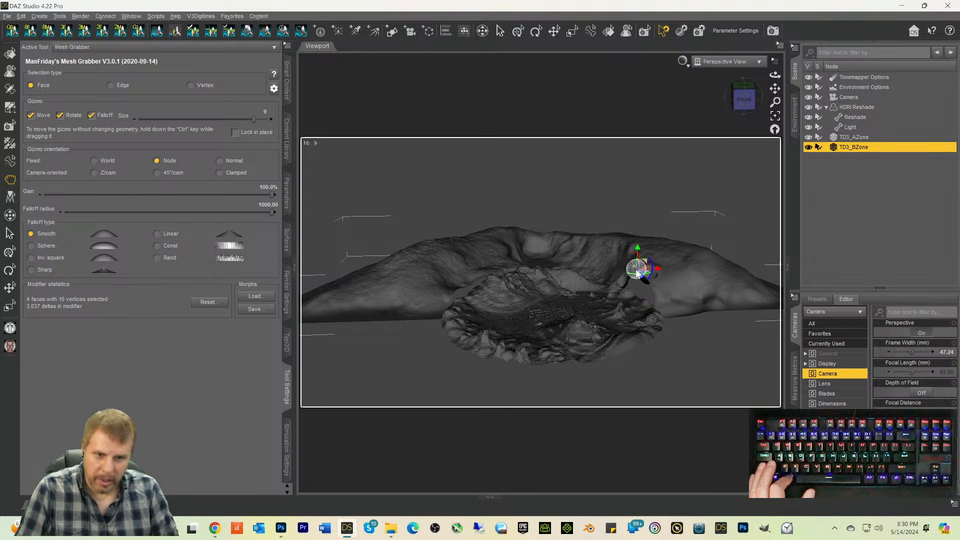
{"action": "left_click_drag", "start_coordinate": [638, 252], "coordinate": [636, 265]}
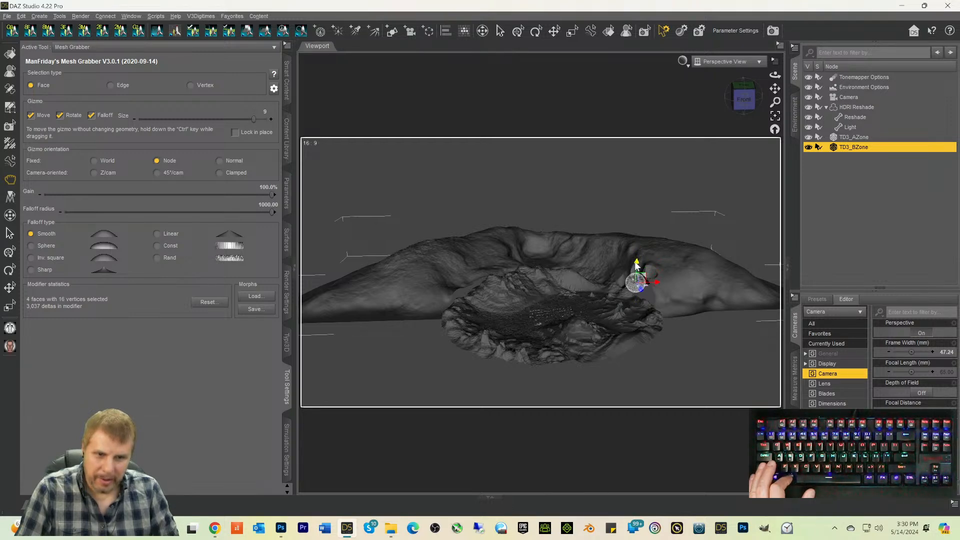
{"action": "left_click", "coordinate": [628, 283]}
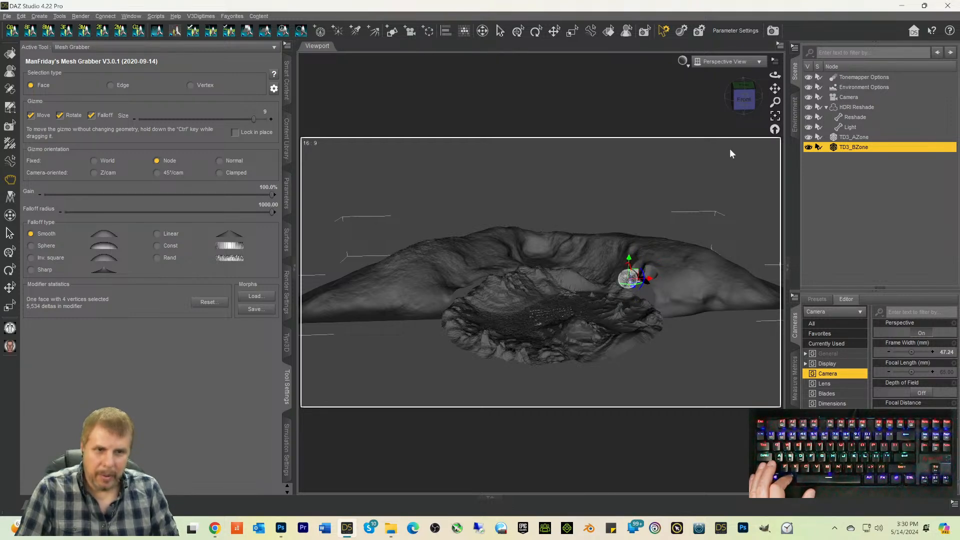
{"action": "left_click_drag", "start_coordinate": [743, 105], "coordinate": [774, 112]}
Step: Undo the Mesh Grabber edits on TD3_BZone and keep the Twisting Fjord-B morph applied
{"action": "key", "text": "ctrl+z"}
{"action": "key", "text": "ctrl+z"}
{"action": "key", "text": "ctrl+z"}
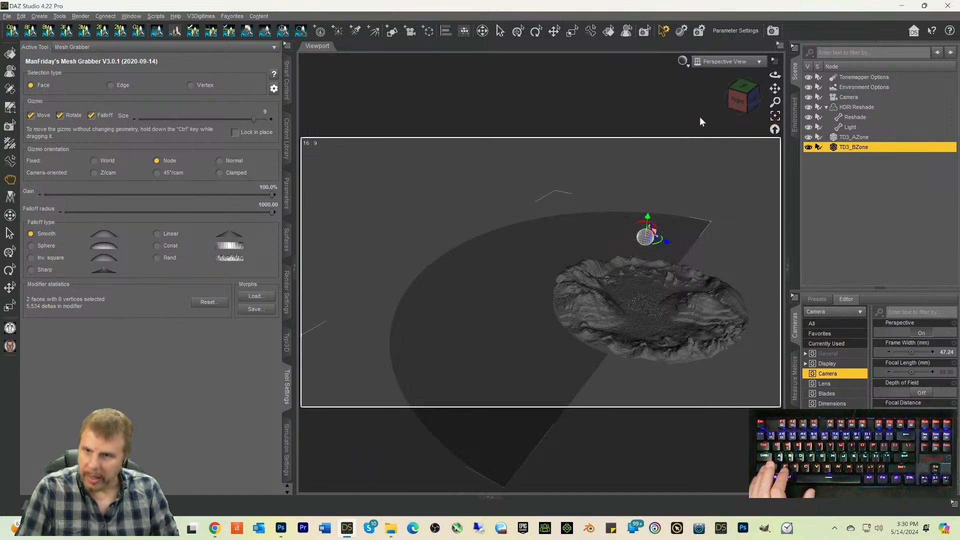
{"action": "left_click", "coordinate": [21, 16]}
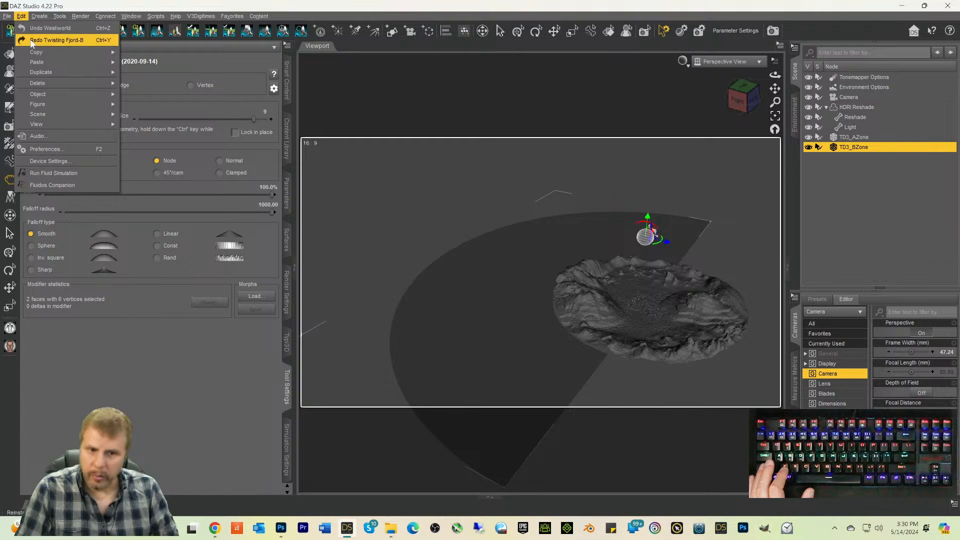
{"action": "left_click", "coordinate": [45, 37]}
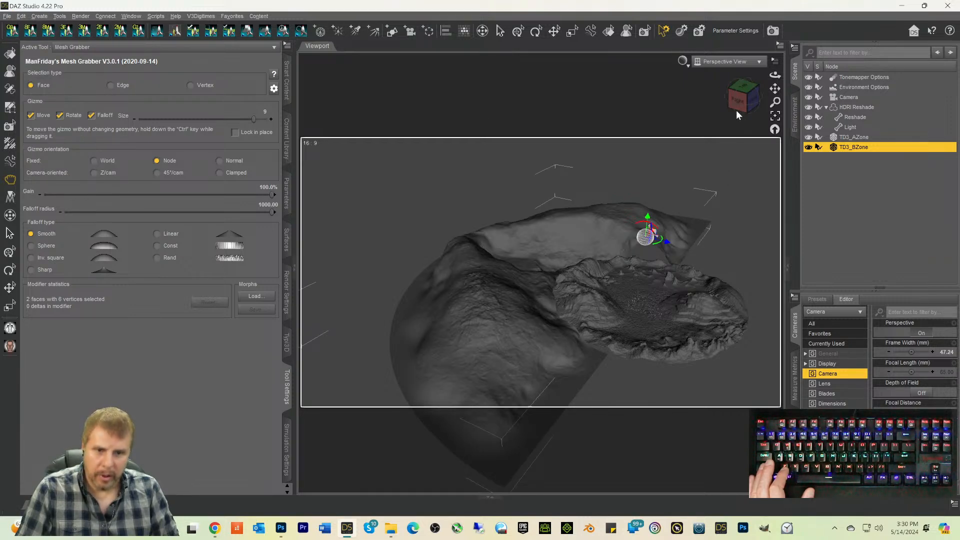
Step: Deselect everything in the scene and examine the combined terrain from the front and slightly above
{"action": "left_click", "coordinate": [623, 109]}
{"action": "left_click_drag", "start_coordinate": [746, 103], "coordinate": [676, 109]}
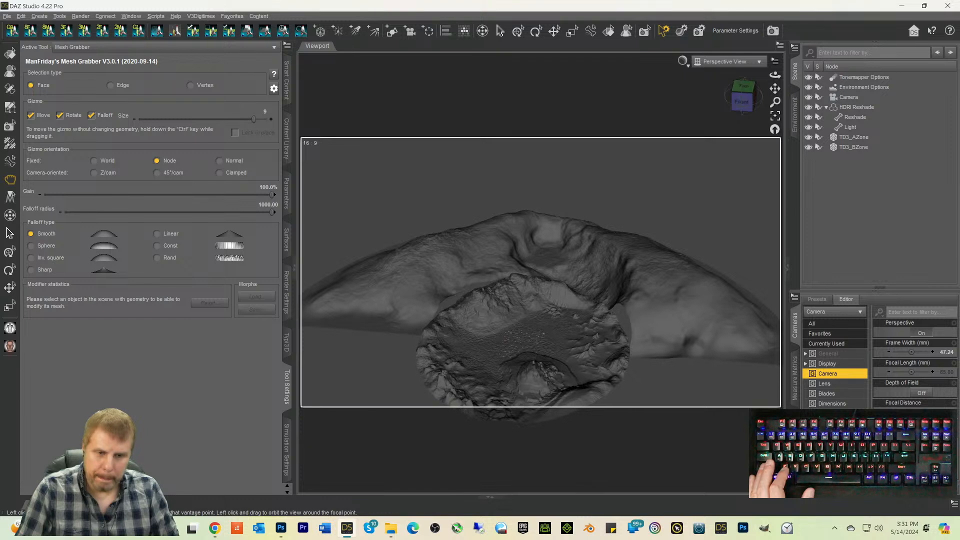
{"action": "mouse_move", "coordinate": [743, 97]}
{"action": "left_mouse_down"}
{"action": "mouse_move", "coordinate": [772, 105]}
{"action": "mouse_move", "coordinate": [772, 90]}
{"action": "mouse_move", "coordinate": [743, 93]}
{"action": "mouse_move", "coordinate": [736, 124]}
{"action": "mouse_move", "coordinate": [749, 106]}
{"action": "left_mouse_up"}
{"action": "left_click", "coordinate": [638, 266]}
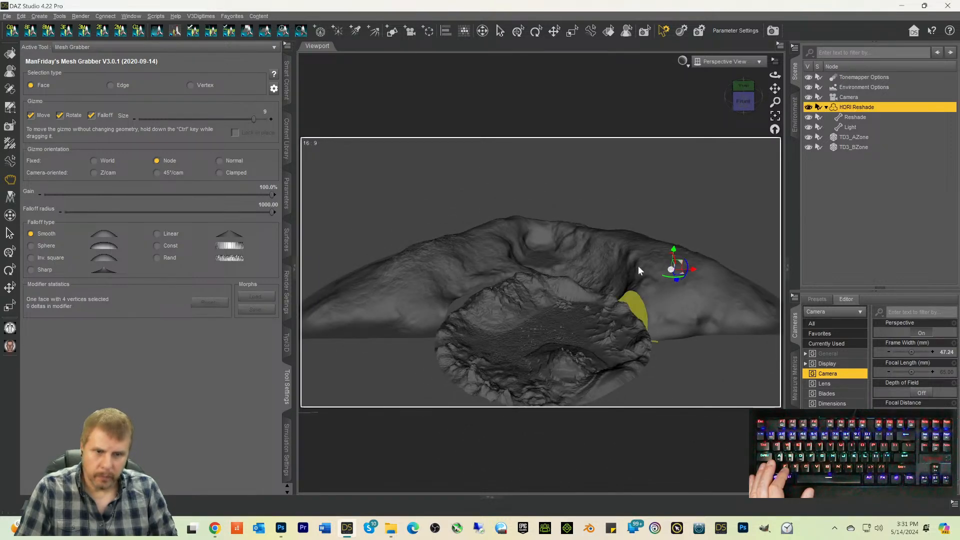
{"action": "left_click", "coordinate": [822, 201]}
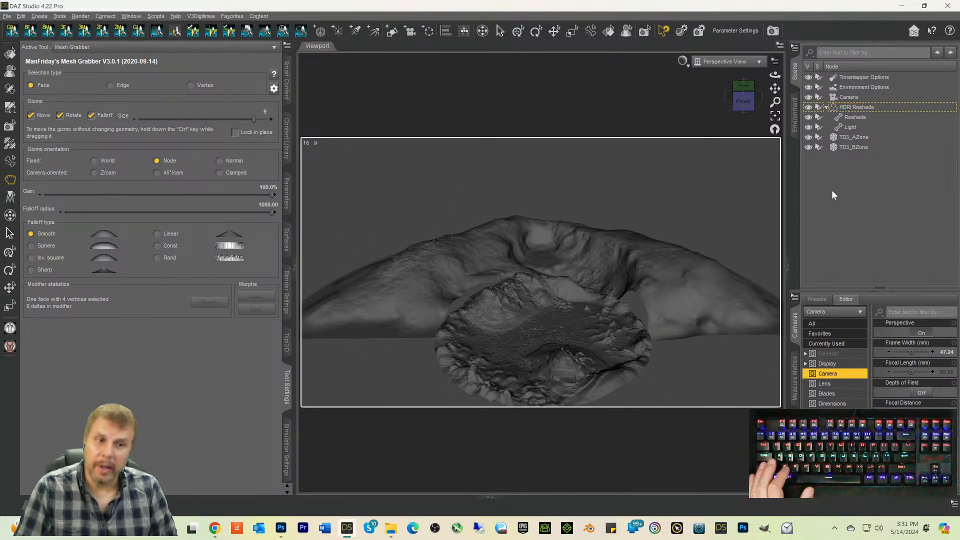
Step: Send TD3_BZone to Hexagon through the bridge and dismiss the news window there
{"action": "left_click", "coordinate": [849, 145]}
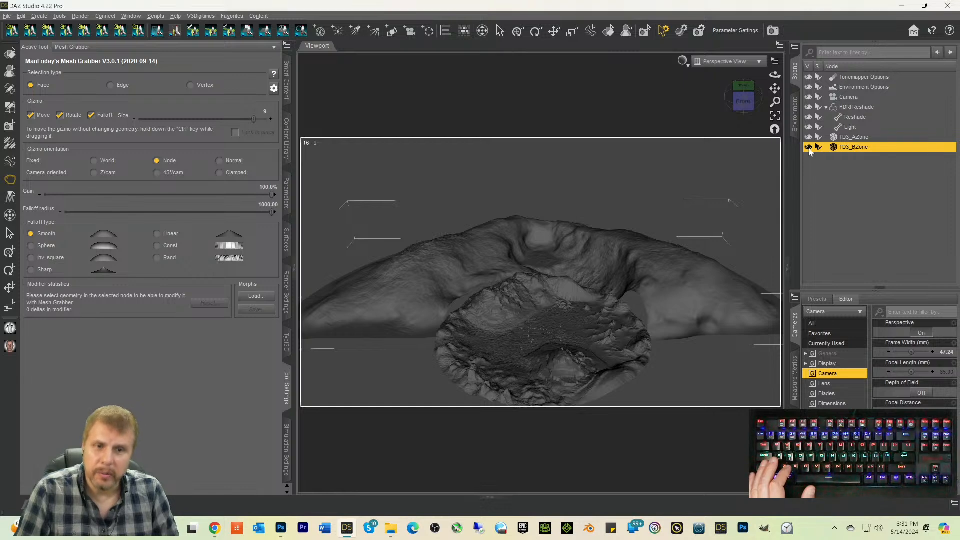
{"action": "left_click", "coordinate": [21, 16]}
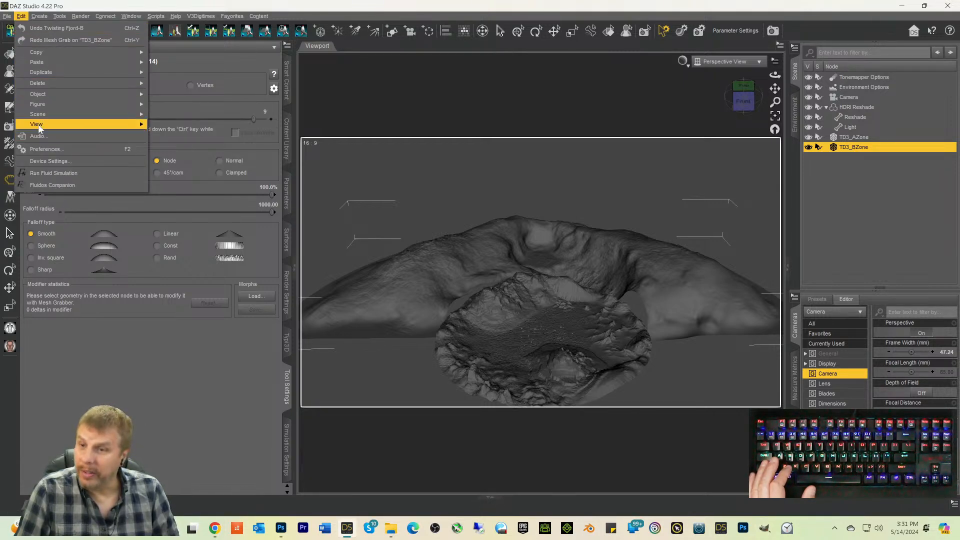
{"action": "mouse_move", "coordinate": [4, 16]}
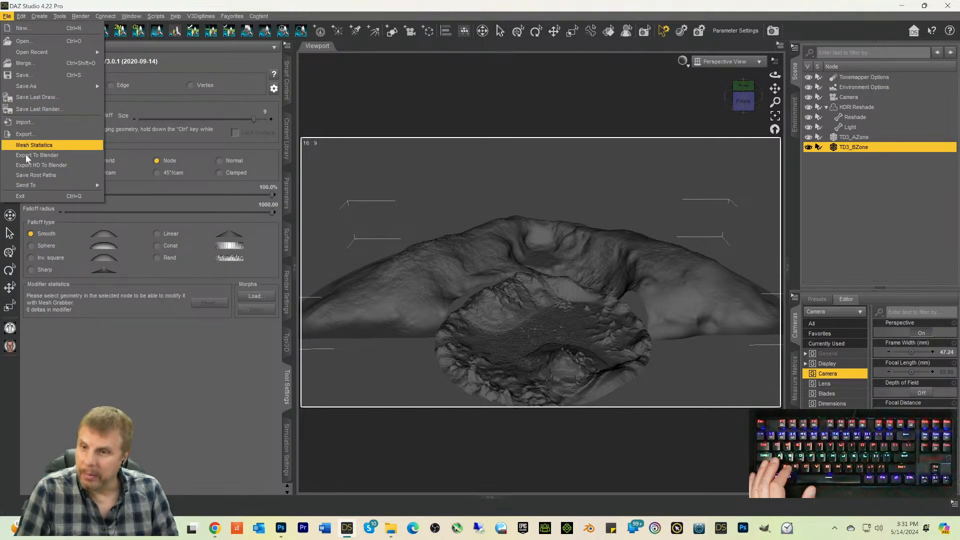
{"action": "mouse_move", "coordinate": [82, 184]}
{"action": "left_click", "coordinate": [118, 200]}
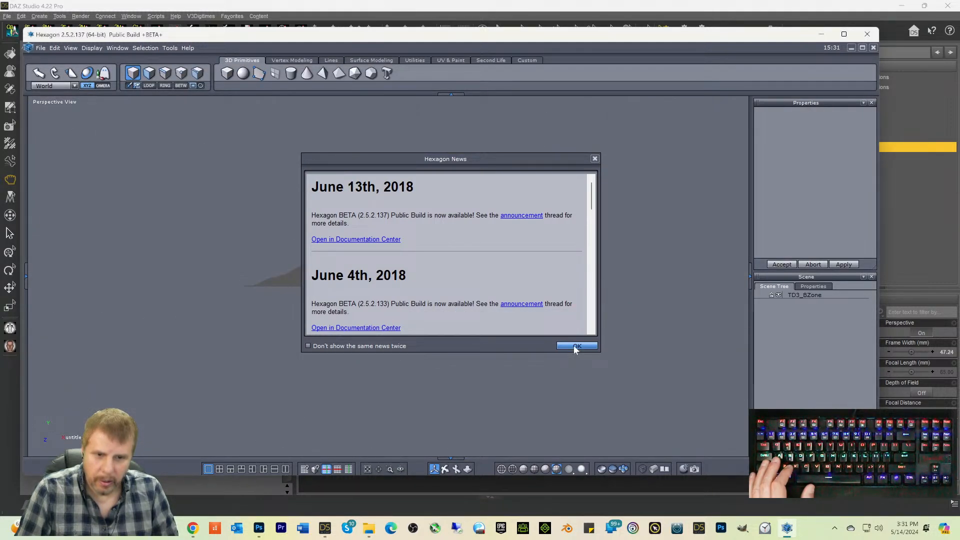
{"action": "left_click", "coordinate": [576, 346]}
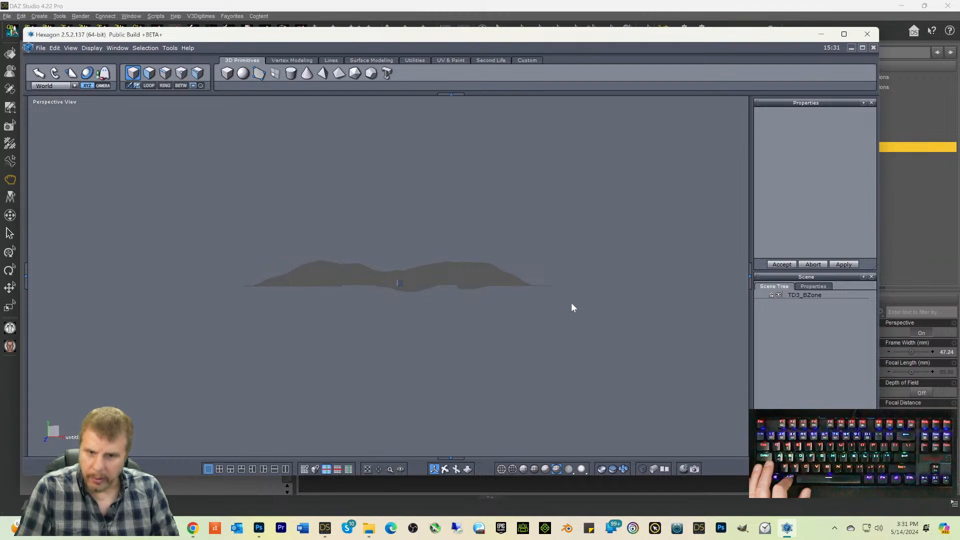
Step: Select TD3_BZone in Hexagon and activate the displacement brush for the terrain's notched inner edge
{"action": "scroll", "coordinate": [571, 302], "scroll_direction": "down", "scroll_amount": 5}
{"action": "scroll", "coordinate": [564, 345], "scroll_direction": "up", "scroll_amount": 8}
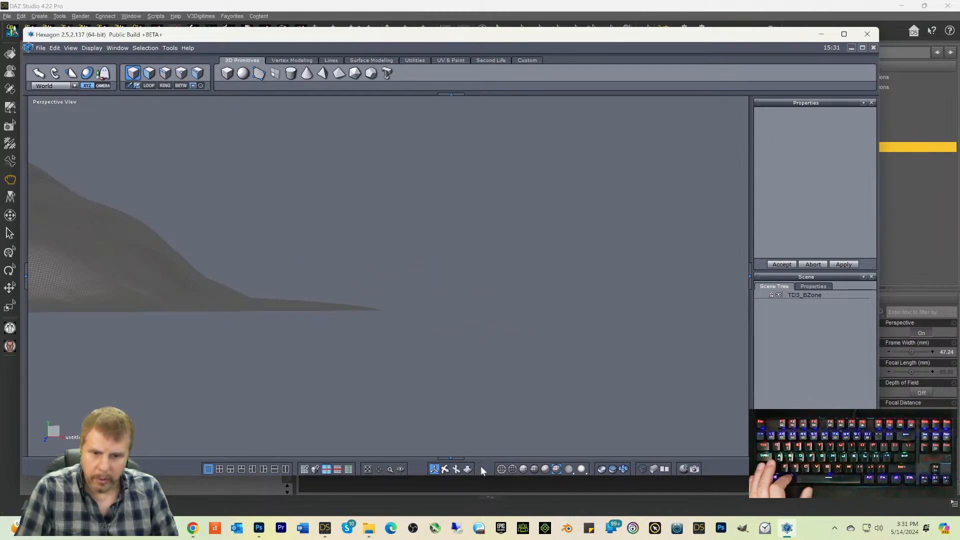
{"action": "middle_click_drag", "start_coordinate": [278, 349], "coordinate": [893, 371]}
{"action": "middle_click_drag", "start_coordinate": [292, 396], "coordinate": [448, 343]}
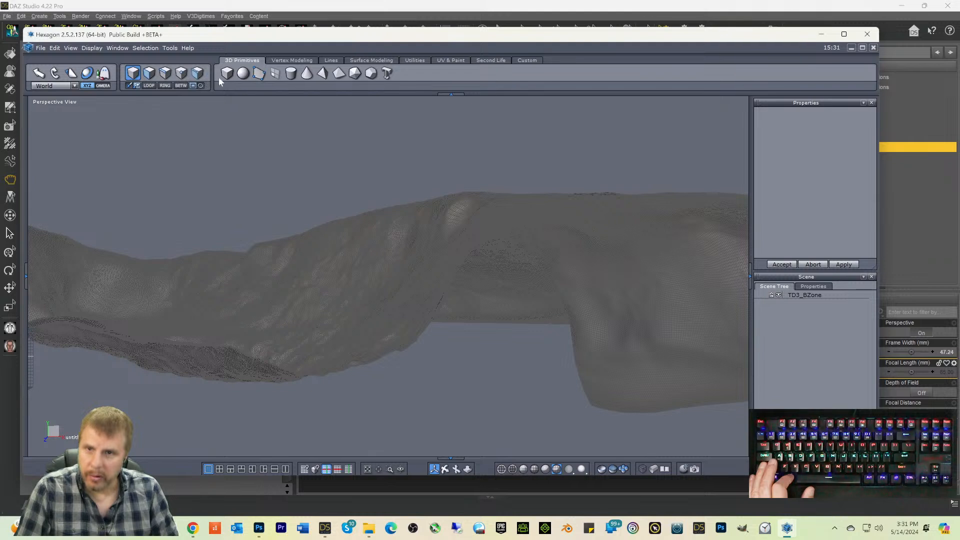
{"action": "left_click", "coordinate": [452, 60]}
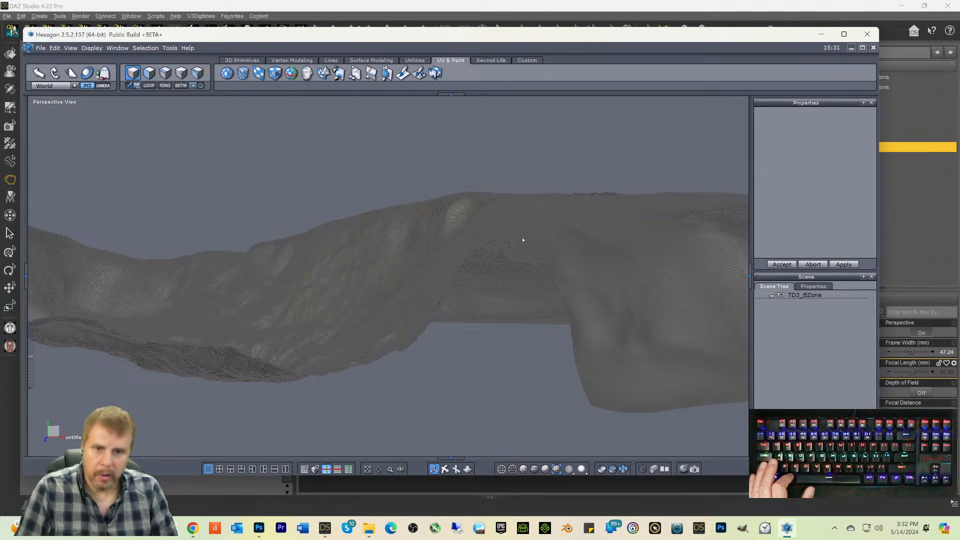
{"action": "middle_click_drag", "start_coordinate": [482, 340], "coordinate": [478, 356]}
{"action": "left_click", "coordinate": [796, 296]}
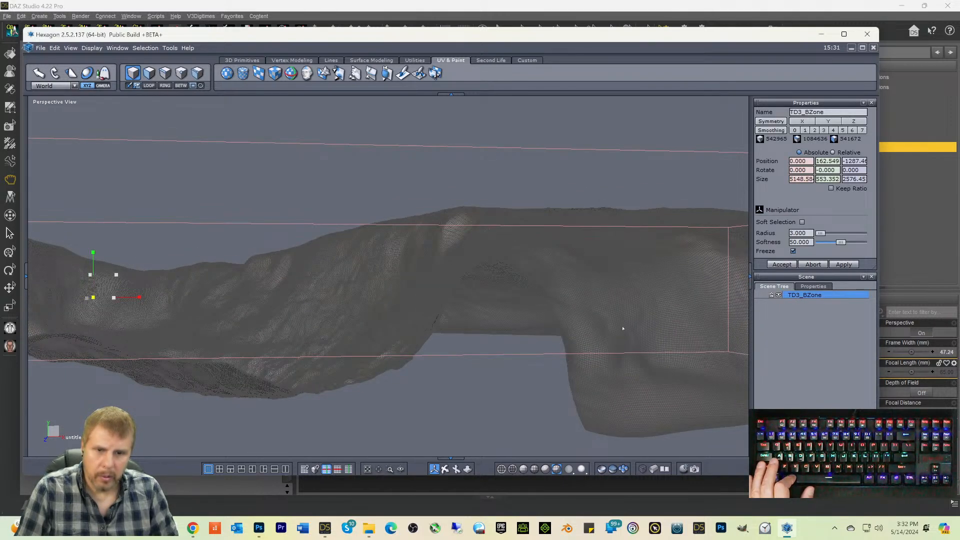
{"action": "middle_click_drag", "start_coordinate": [440, 368], "coordinate": [435, 408]}
{"action": "right_click_drag", "start_coordinate": [449, 331], "coordinate": [594, 320]}
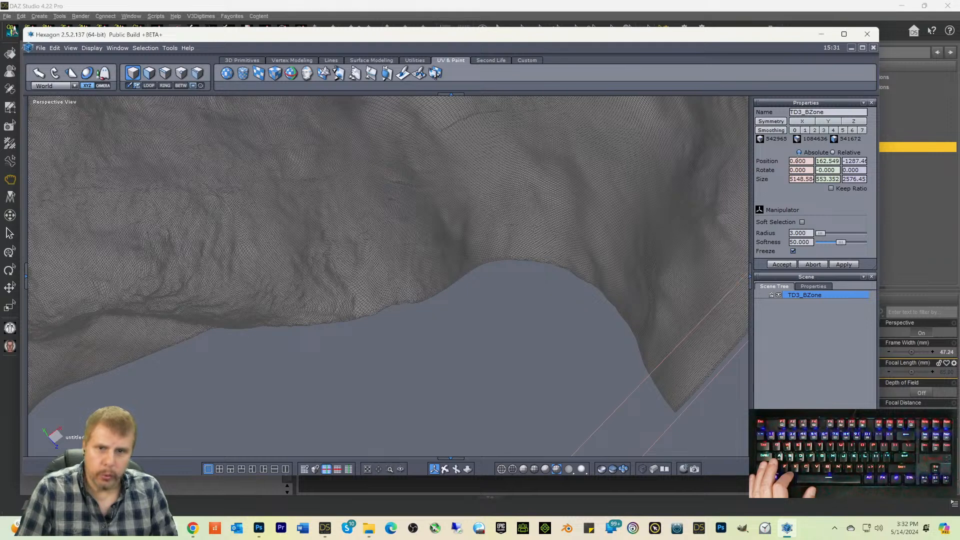
{"action": "left_click", "coordinate": [386, 74]}
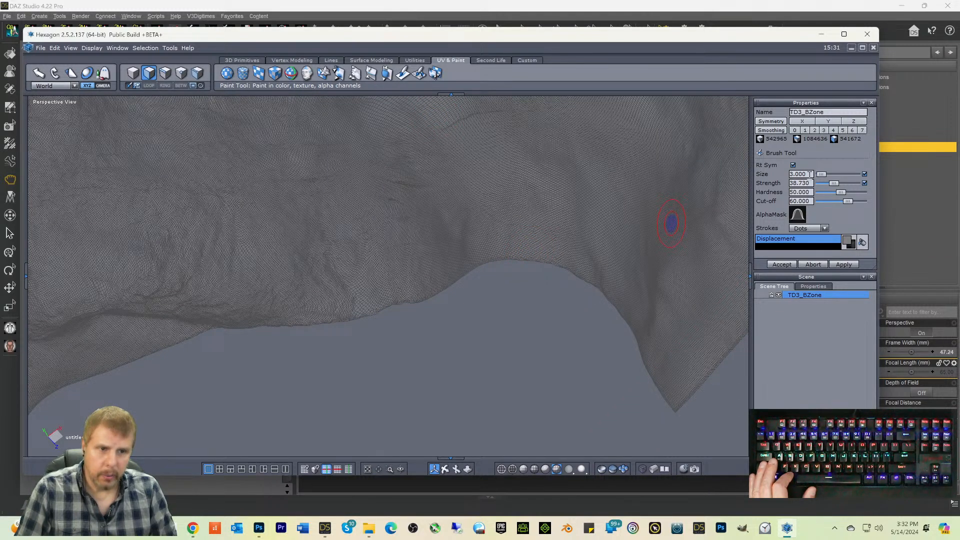
Step: Try a displacement brush size of 100, then reduce it to 50
{"action": "type", "text": "10"}
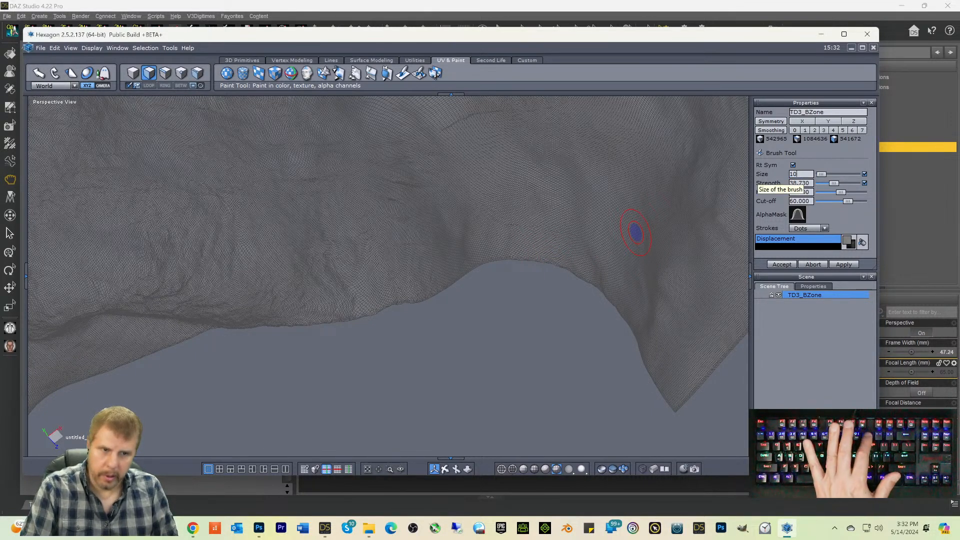
{"action": "type", "text": "0"}
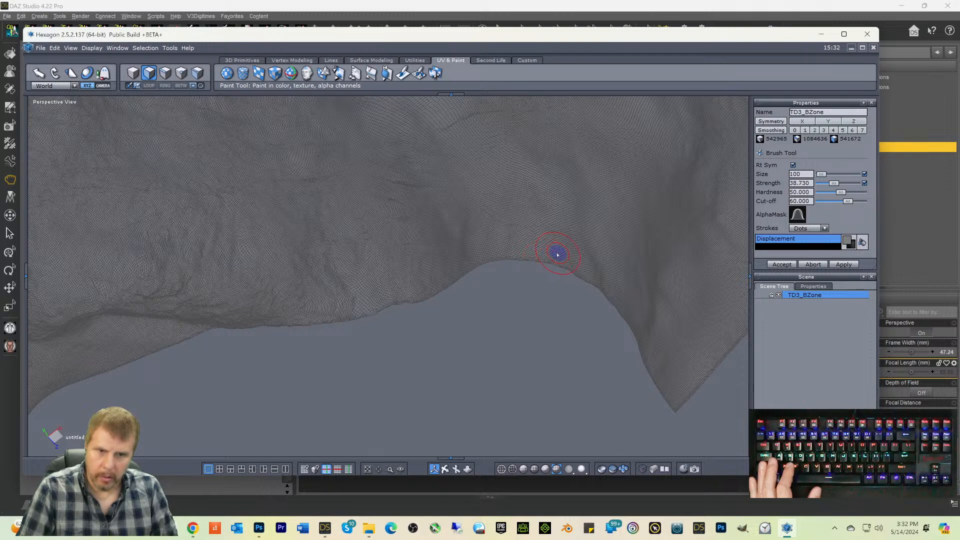
{"action": "key", "text": "Return"}
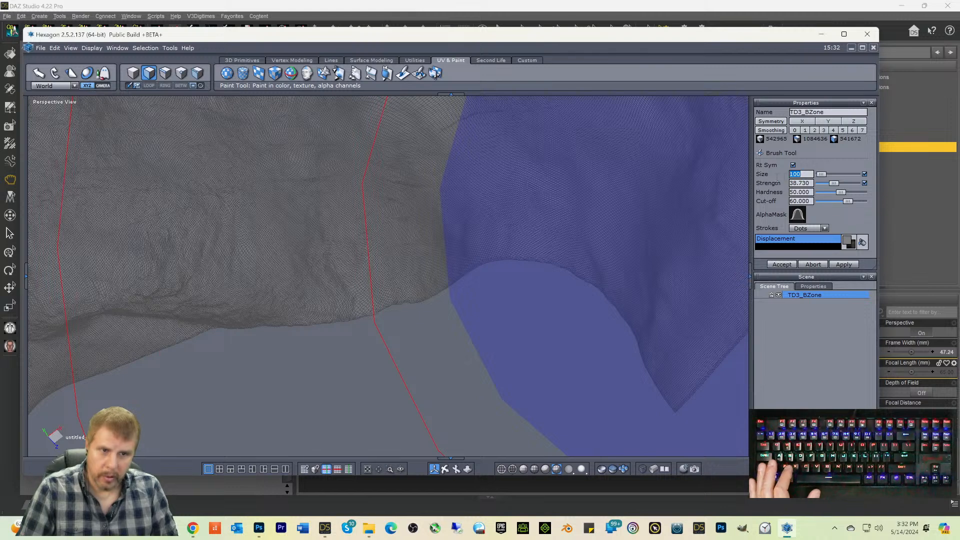
{"action": "type", "text": "50"}
{"action": "key", "text": "Return"}
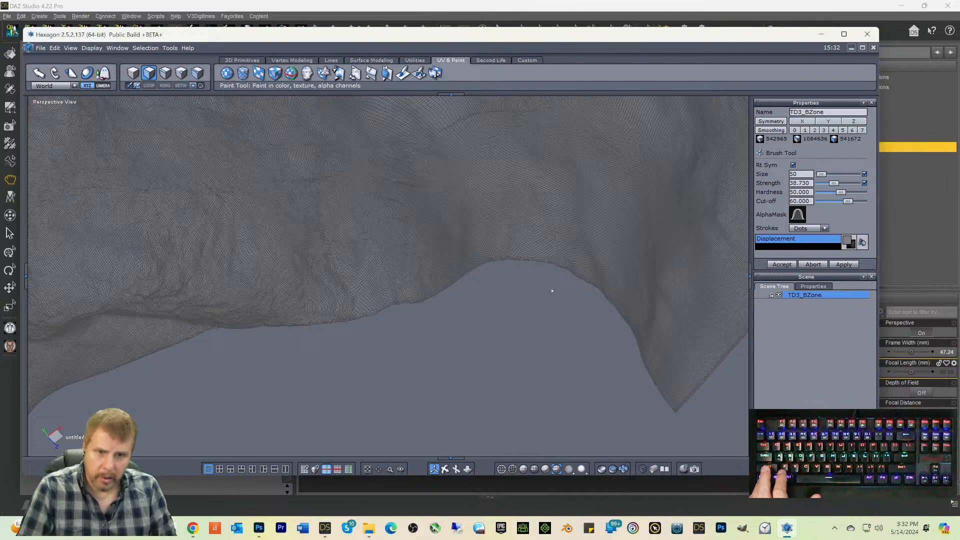
{"action": "mouse_move", "coordinate": [535, 287]}
{"action": "middle_mouse_down"}
{"action": "mouse_move", "coordinate": [548, 260]}
{"action": "mouse_move", "coordinate": [520, 247]}
{"action": "mouse_move", "coordinate": [579, 256]}
{"action": "middle_mouse_up"}
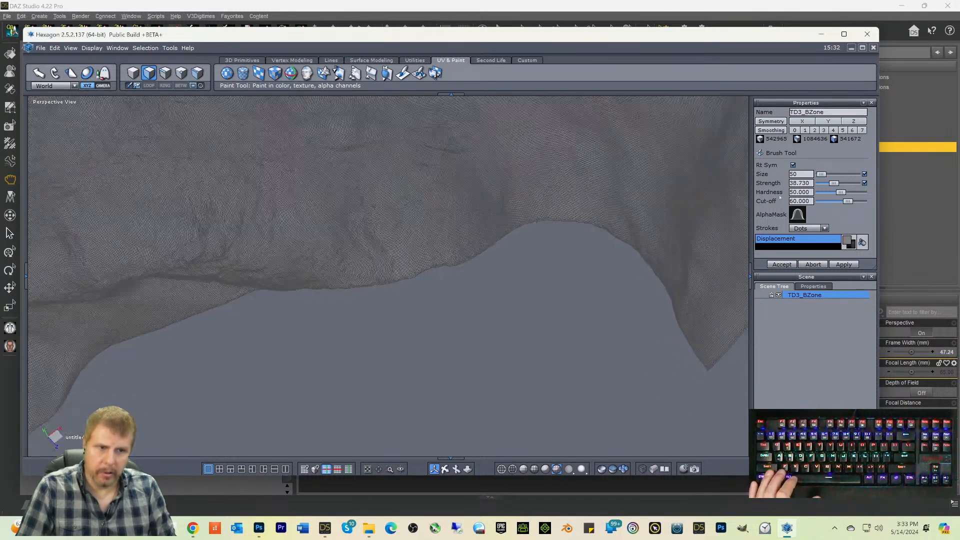
Step: Set the brush size to 30 and sculpt displacement strokes around the rim of TD3_BZone's inner notch
{"action": "left_click_drag", "start_coordinate": [806, 177], "coordinate": [748, 184]}
{"action": "type", "text": "30"}
{"action": "key", "text": "Return"}
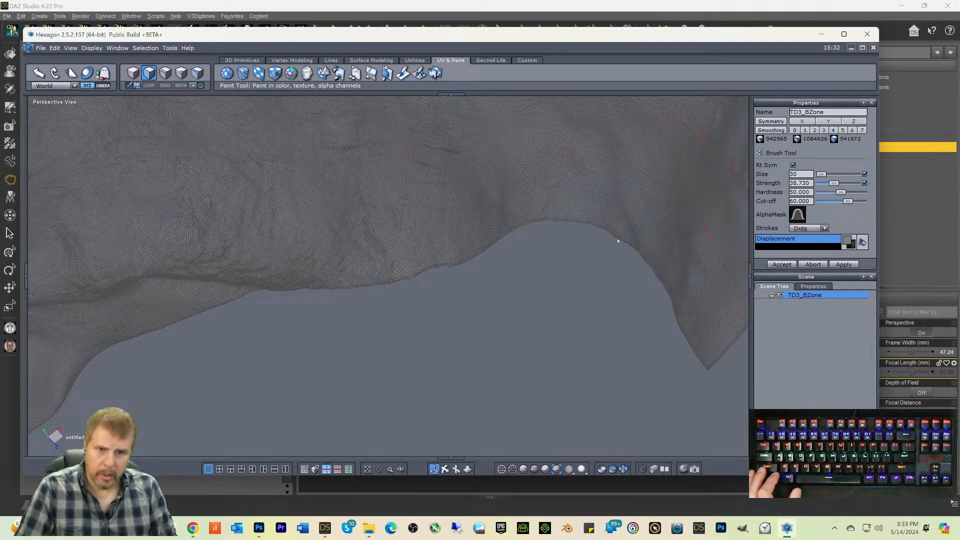
{"action": "left_click_drag", "start_coordinate": [607, 239], "coordinate": [573, 225], "text": "alt"}
{"action": "mouse_move", "coordinate": [594, 180]}
{"action": "left_mouse_down", "text": "alt"}
{"action": "mouse_move", "coordinate": [593, 164]}
{"action": "mouse_move", "coordinate": [559, 273]}
{"action": "mouse_move", "coordinate": [576, 182]}
{"action": "left_mouse_up", "text": "alt"}
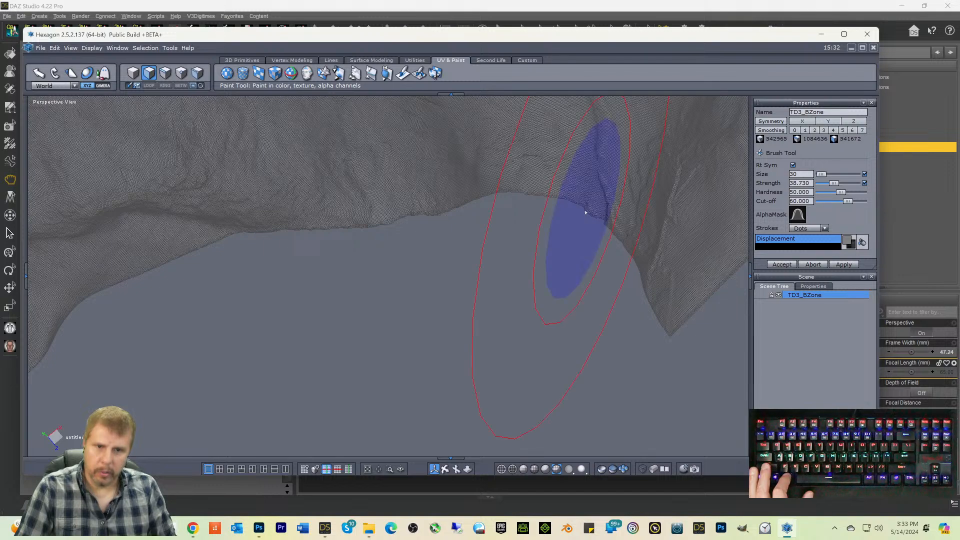
{"action": "mouse_move", "coordinate": [573, 199]}
{"action": "middle_mouse_down"}
{"action": "mouse_move", "coordinate": [571, 178]}
{"action": "mouse_move", "coordinate": [550, 257]}
{"action": "mouse_move", "coordinate": [574, 166]}
{"action": "mouse_move", "coordinate": [579, 89]}
{"action": "mouse_move", "coordinate": [568, 122]}
{"action": "mouse_move", "coordinate": [524, 169]}
{"action": "middle_mouse_up"}
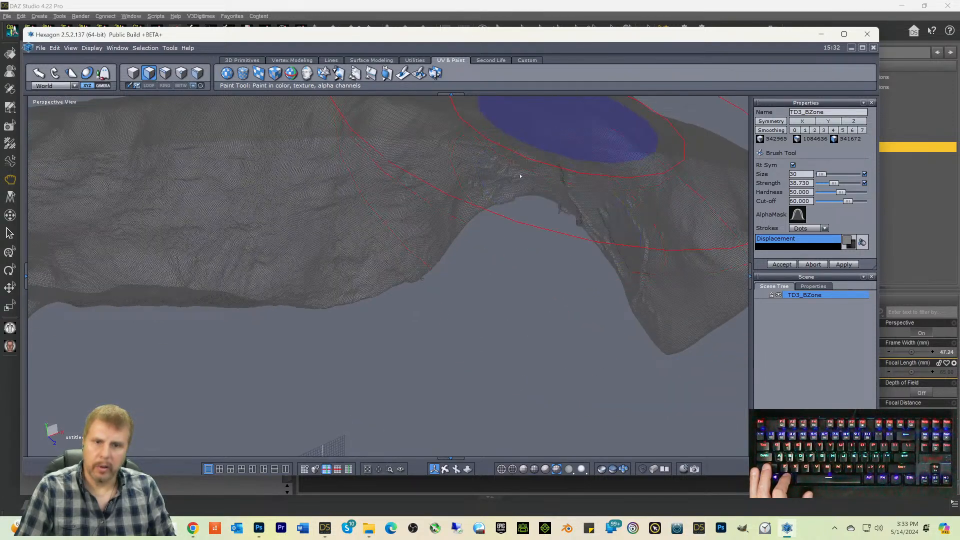
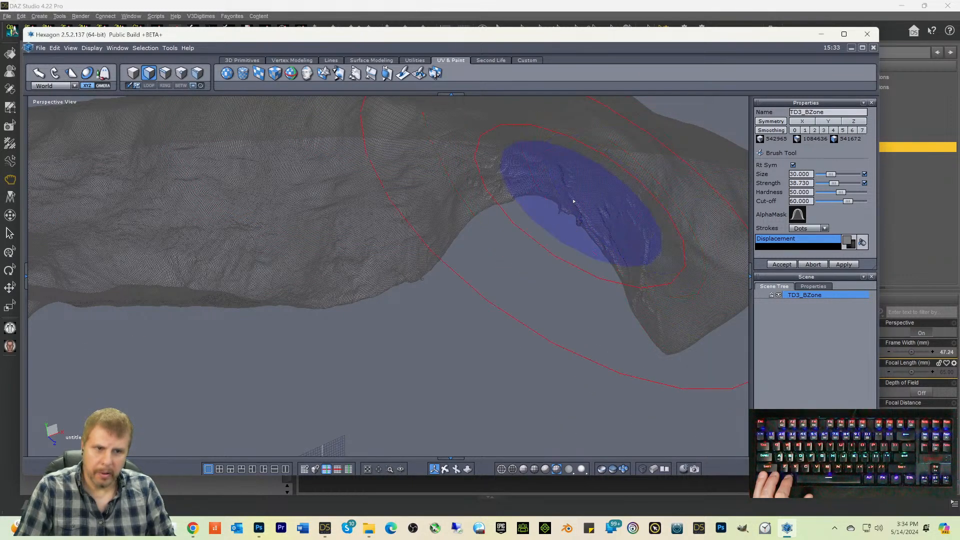
Step: Reduce the brush size to 25 and sculpt more displacement into the slope around the notch
{"action": "double_click", "coordinate": [805, 174]}
{"action": "type", "text": "25"}
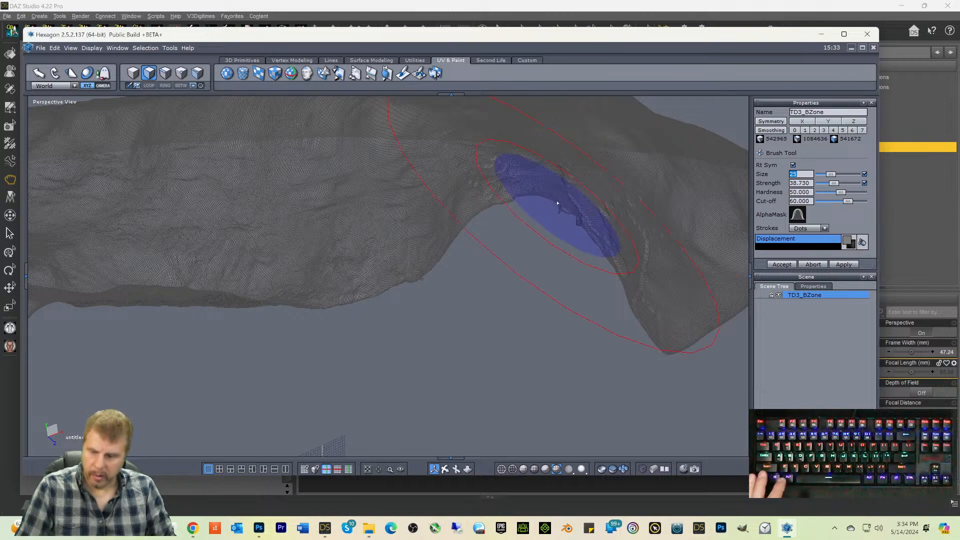
{"action": "middle_click_drag", "start_coordinate": [556, 203], "coordinate": [544, 272]}
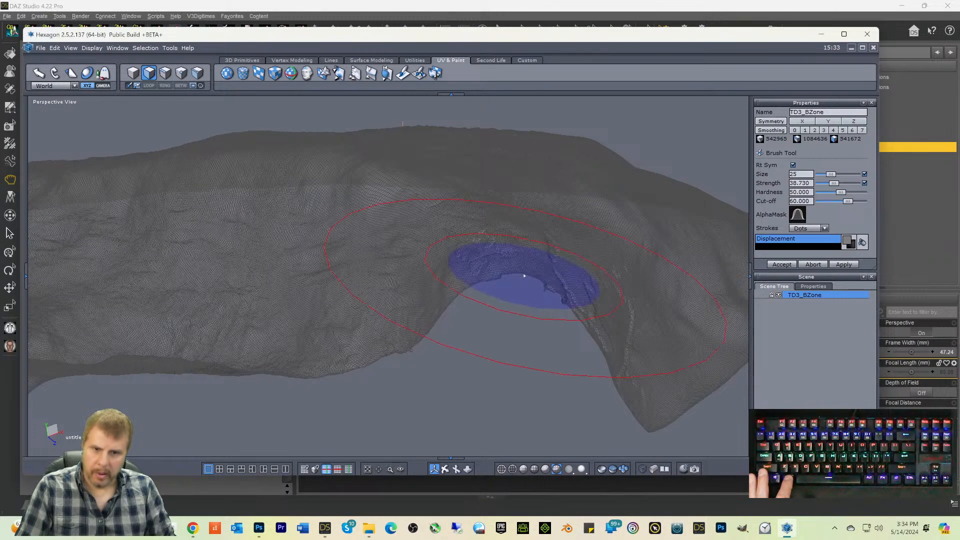
{"action": "left_click_drag", "start_coordinate": [520, 275], "coordinate": [510, 279], "text": "alt"}
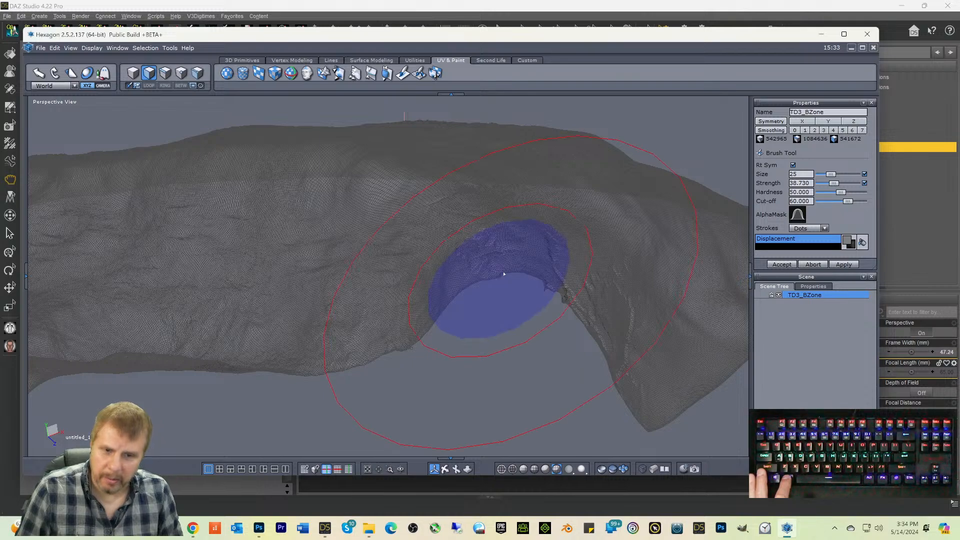
{"action": "mouse_move", "coordinate": [501, 280]}
{"action": "left_mouse_down", "text": "alt"}
{"action": "mouse_move", "coordinate": [495, 300]}
{"action": "mouse_move", "coordinate": [513, 284]}
{"action": "left_mouse_up", "text": "alt"}
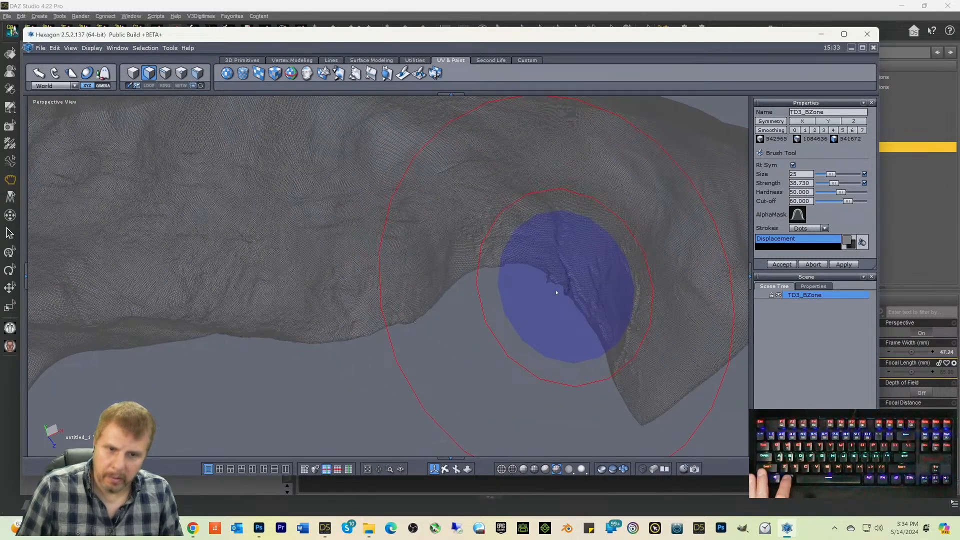
{"action": "left_click_drag", "start_coordinate": [556, 291], "coordinate": [543, 274], "text": "alt"}
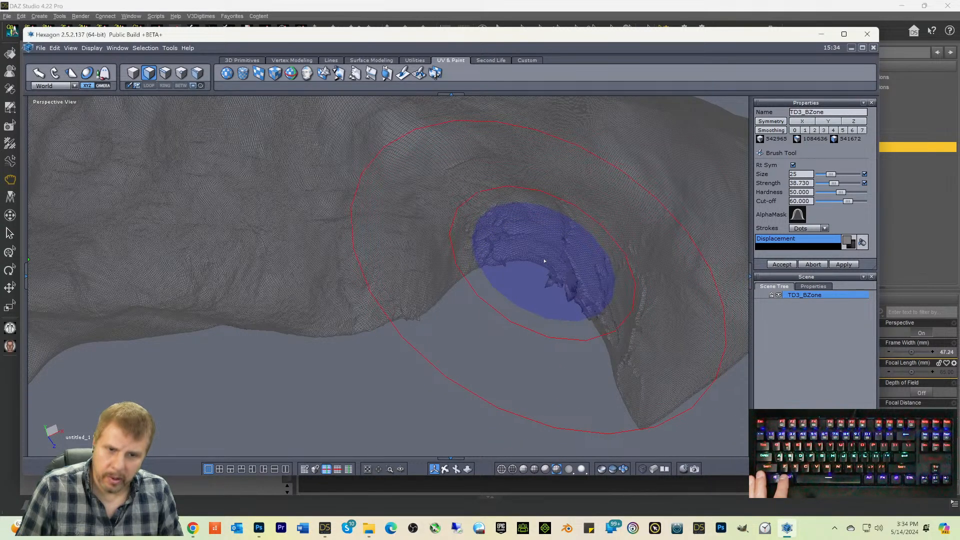
Step: Build up jagged, rocky displacement on both sides of the notch with further brush strokes
{"action": "key", "text": "shift"}
{"action": "left_click_drag", "start_coordinate": [544, 261], "coordinate": [492, 290], "text": "shift"}
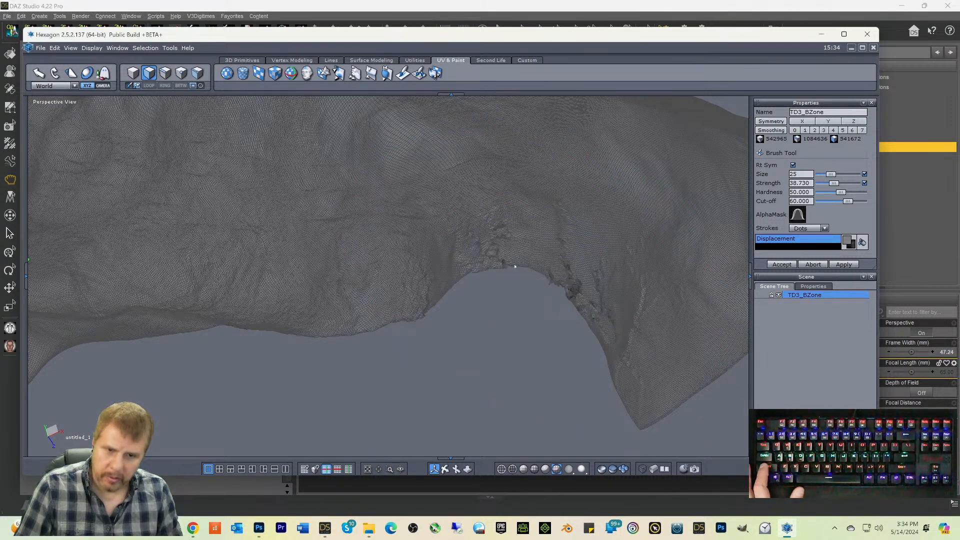
{"action": "key", "text": "shift"}
{"action": "key", "text": "shift"}
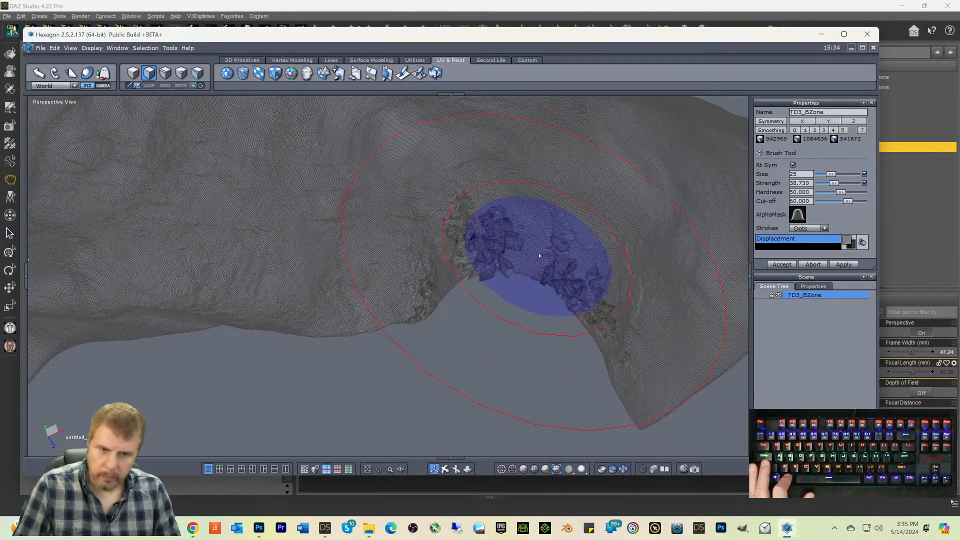
Step: Smooth the jagged rocks around the notch with a softening brush of size 20 and strength 50
{"action": "mouse_move", "coordinate": [544, 241]}
{"action": "right_mouse_down", "text": "alt"}
{"action": "mouse_move", "coordinate": [538, 251]}
{"action": "mouse_move", "coordinate": [568, 183]}
{"action": "mouse_move", "coordinate": [508, 317]}
{"action": "mouse_move", "coordinate": [517, 295]}
{"action": "right_mouse_up", "text": "alt"}
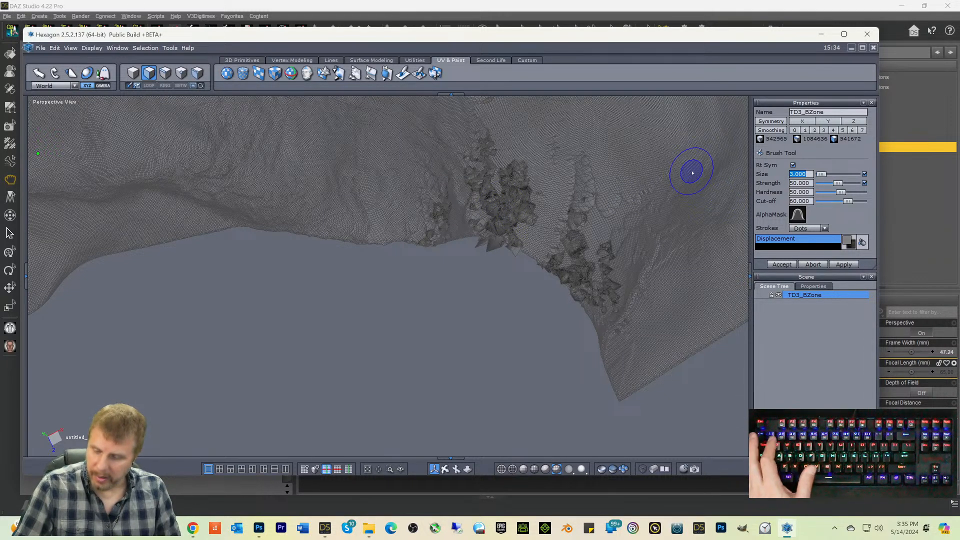
{"action": "type", "text": "20"}
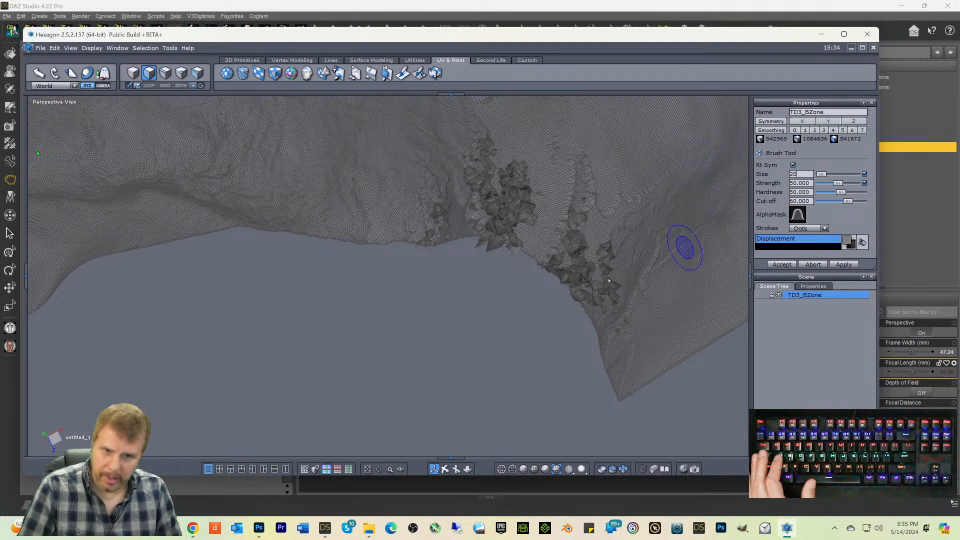
{"action": "key", "text": "Return"}
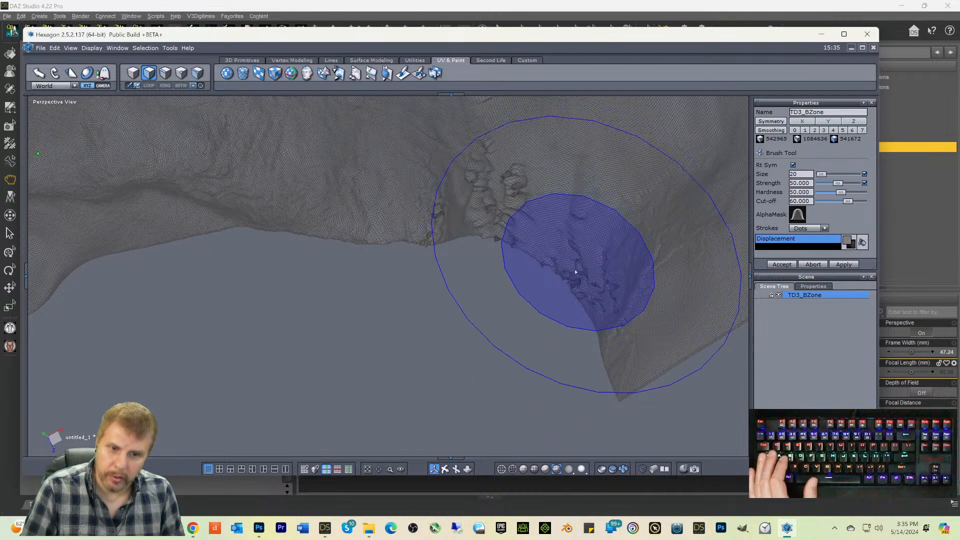
{"action": "mouse_move", "coordinate": [537, 240]}
{"action": "right_mouse_down"}
{"action": "mouse_move", "coordinate": [569, 173]}
{"action": "mouse_move", "coordinate": [583, 90]}
{"action": "right_mouse_up"}
{"action": "mouse_move", "coordinate": [595, 235]}
{"action": "right_mouse_down"}
{"action": "mouse_move", "coordinate": [645, 160]}
{"action": "mouse_move", "coordinate": [614, 18]}
{"action": "mouse_move", "coordinate": [582, 192]}
{"action": "mouse_move", "coordinate": [579, 151]}
{"action": "right_mouse_up"}
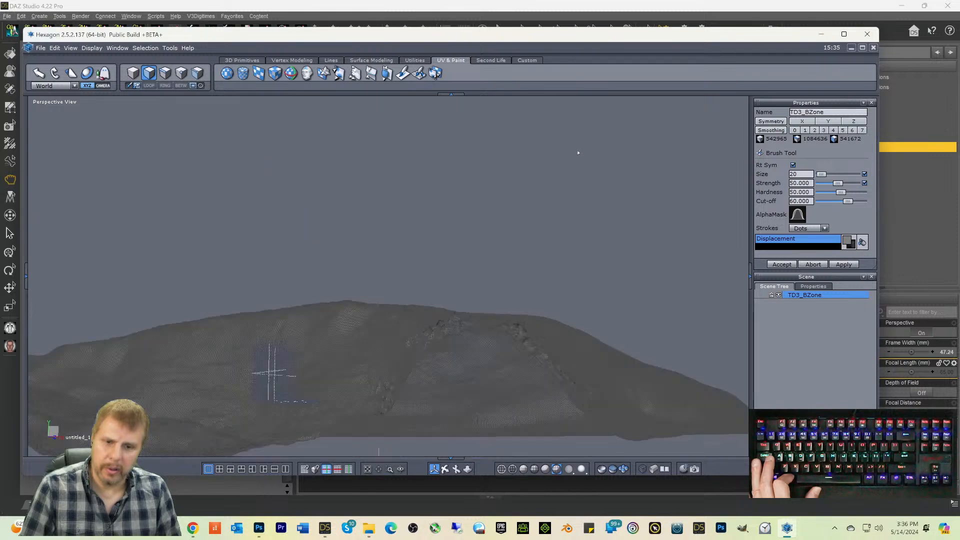
{"action": "scroll", "coordinate": [578, 152], "scroll_direction": "up", "scroll_amount": 10}
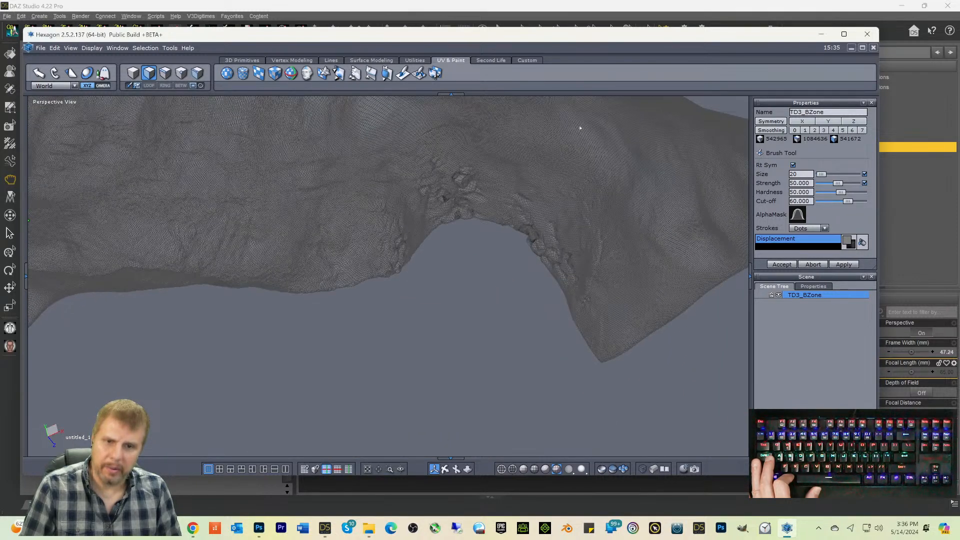
{"action": "right_click_drag", "start_coordinate": [578, 129], "coordinate": [584, 93]}
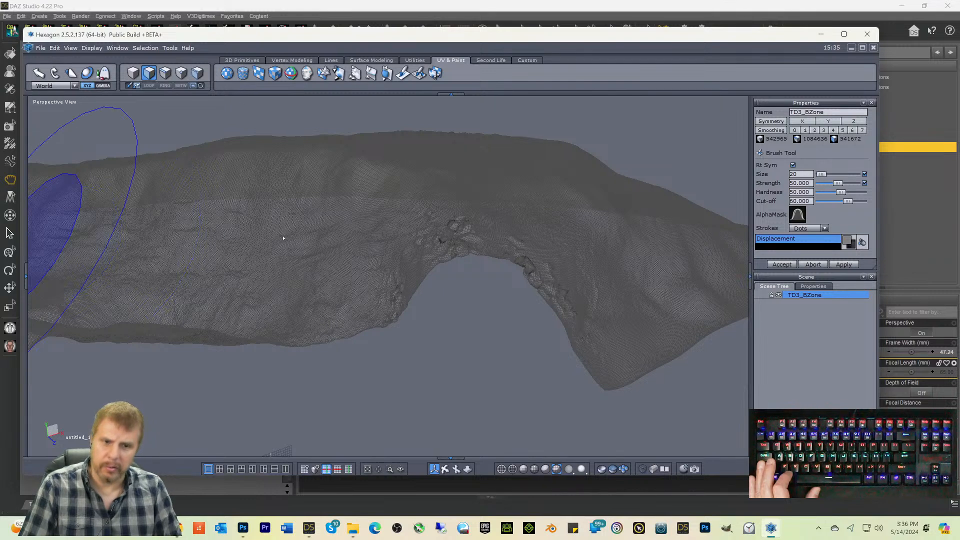
Step: Close Hexagon without sending the sculpted terrain back and return to the DAZ Studio scene
{"action": "left_click", "coordinate": [867, 34]}
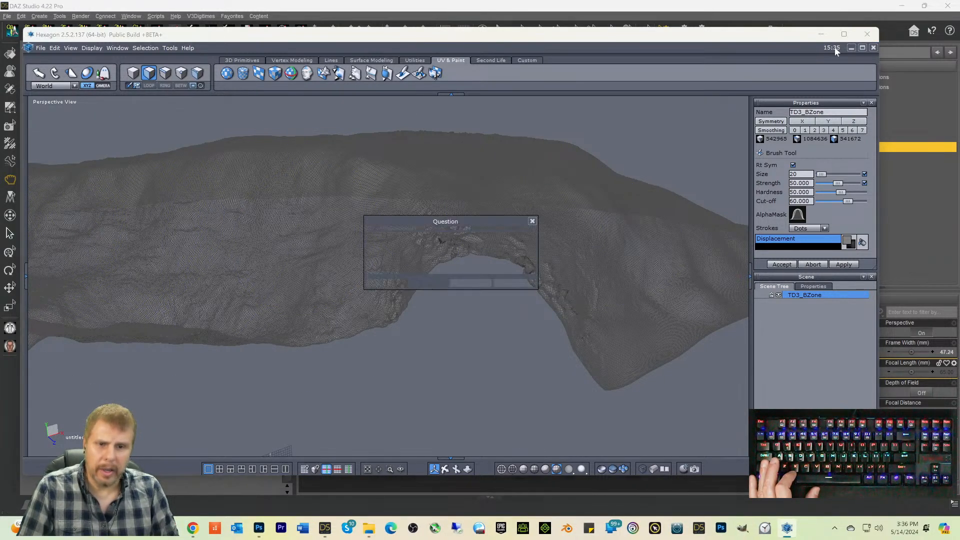
{"action": "left_click", "coordinate": [474, 283]}
{"action": "left_click", "coordinate": [473, 281]}
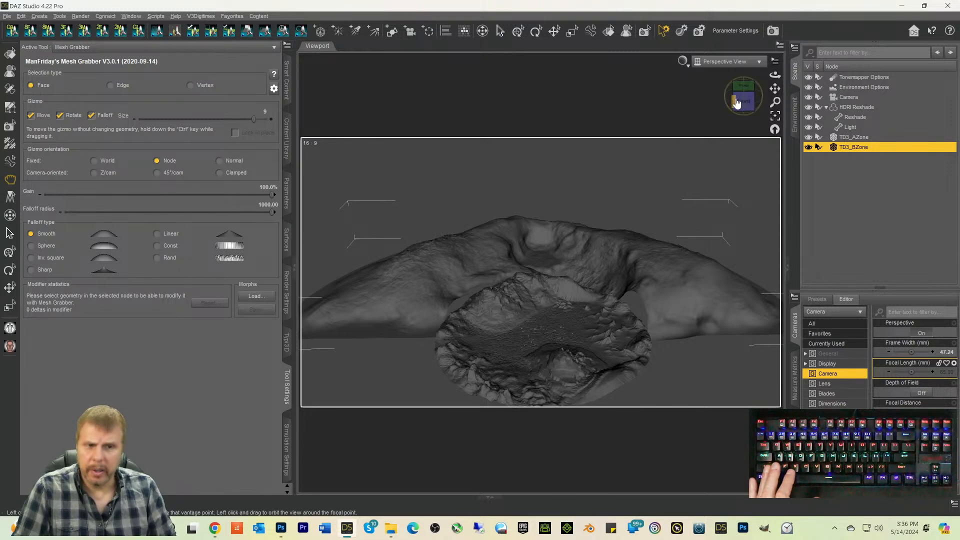
Step: Rotate TD3_AZone to a Y Rotate of about -76.72 and raise it to a Y Translate of about 1190.05
{"action": "mouse_move", "coordinate": [741, 105]}
{"action": "left_mouse_down"}
{"action": "mouse_move", "coordinate": [742, 125]}
{"action": "mouse_move", "coordinate": [754, 107]}
{"action": "mouse_move", "coordinate": [764, 125]}
{"action": "mouse_move", "coordinate": [743, 109]}
{"action": "mouse_move", "coordinate": [749, 98]}
{"action": "left_mouse_up"}
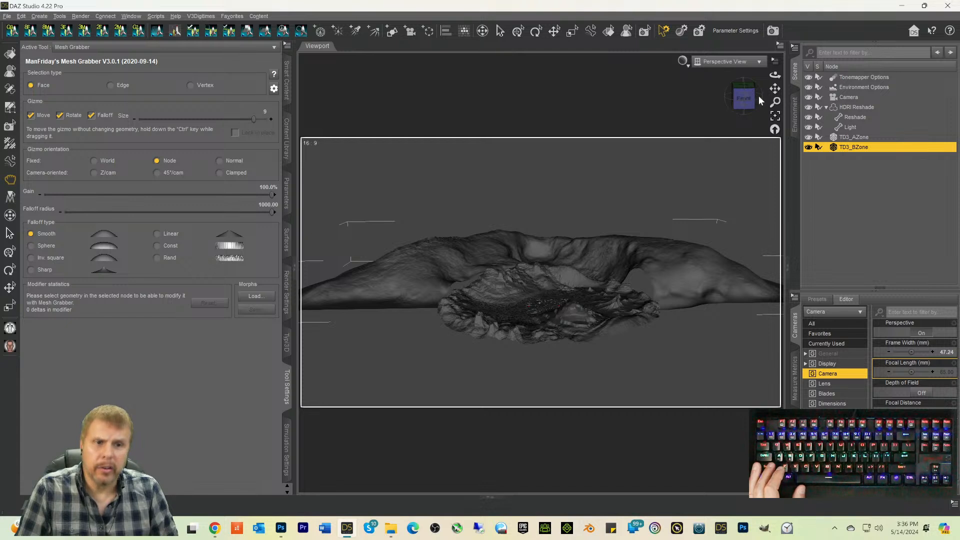
{"action": "left_click_drag", "start_coordinate": [753, 96], "coordinate": [752, 101]}
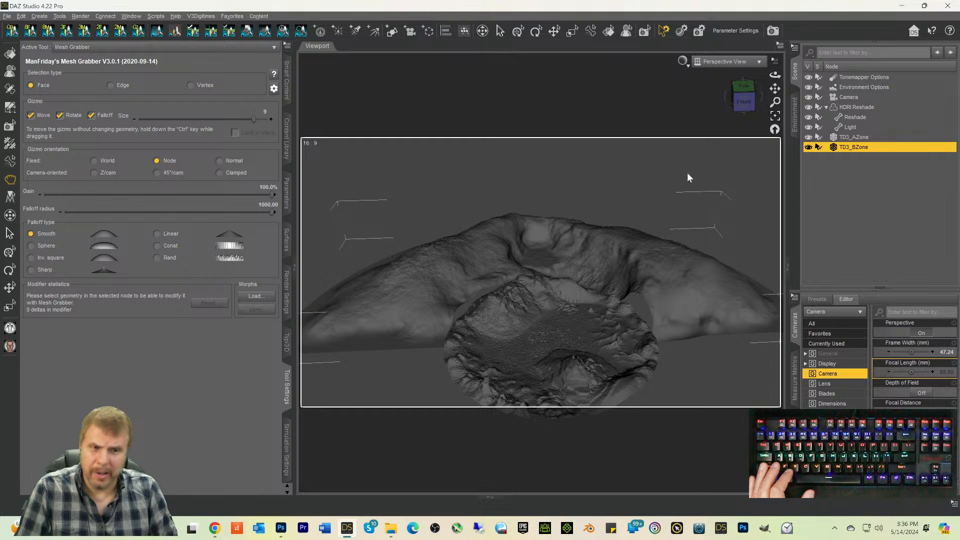
{"action": "mouse_move", "coordinate": [744, 102]}
{"action": "left_mouse_down"}
{"action": "mouse_move", "coordinate": [745, 111]}
{"action": "mouse_move", "coordinate": [762, 106]}
{"action": "mouse_move", "coordinate": [742, 96]}
{"action": "left_mouse_up"}
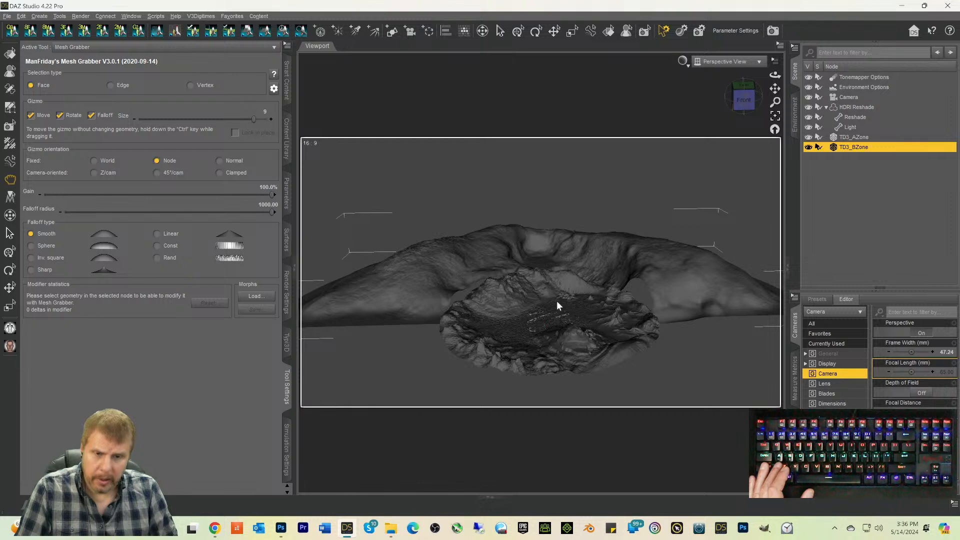
{"action": "left_click", "coordinate": [848, 138]}
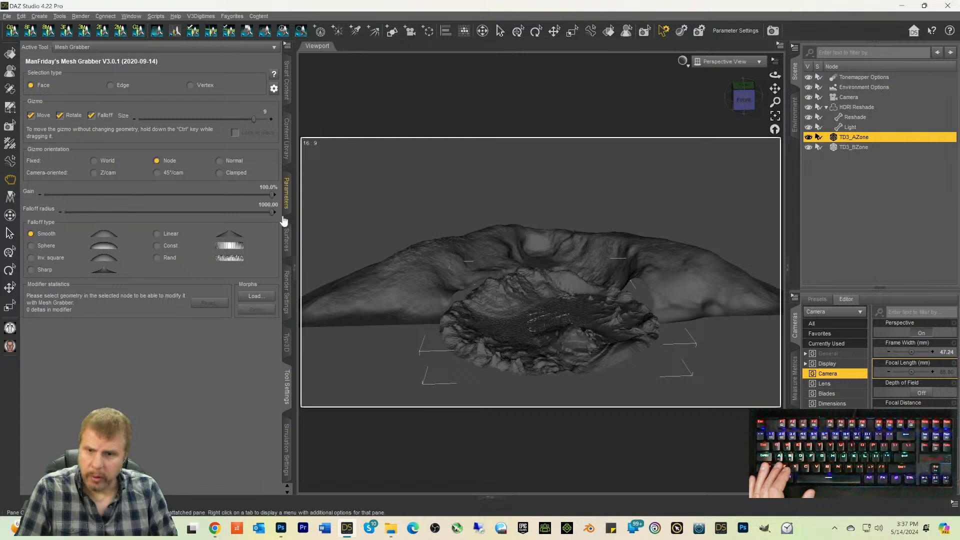
{"action": "left_click", "coordinate": [286, 200]}
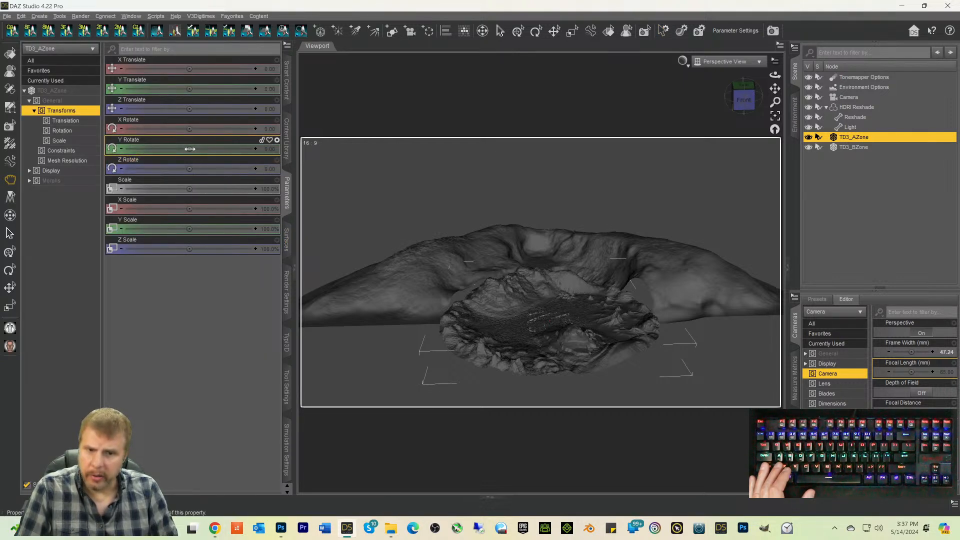
{"action": "left_click_drag", "start_coordinate": [189, 149], "coordinate": [156, 149]}
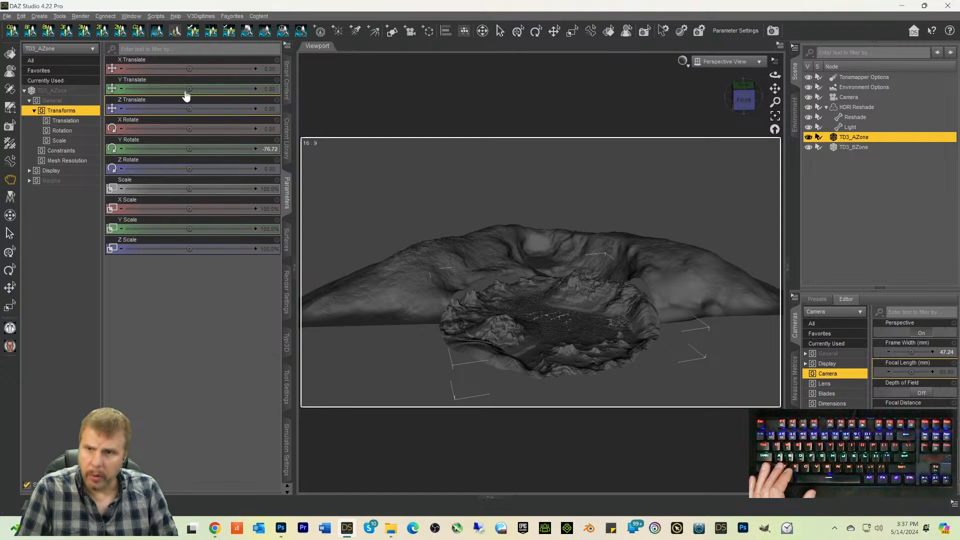
{"action": "left_click_drag", "start_coordinate": [211, 89], "coordinate": [235, 89]}
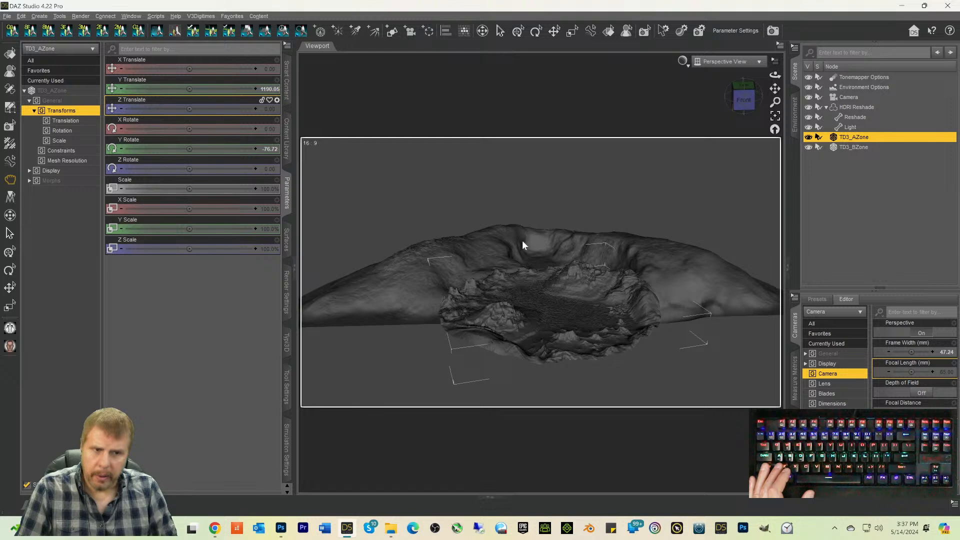
Step: Shift TD3_BZone toward the front to a Z Translate of about 2236.97 and check the fit from a low viewpoint
{"action": "left_click", "coordinate": [852, 147]}
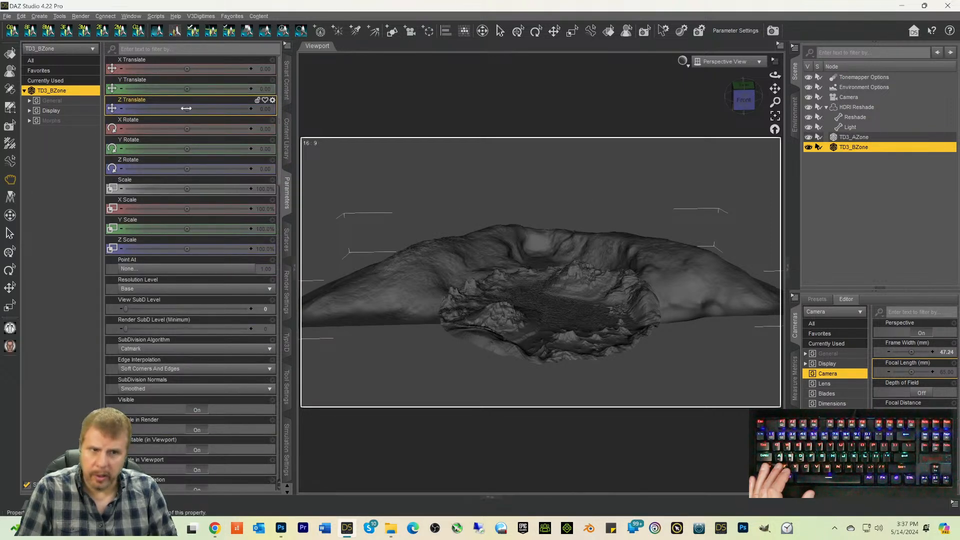
{"action": "left_click_drag", "start_coordinate": [160, 108], "coordinate": [232, 108]}
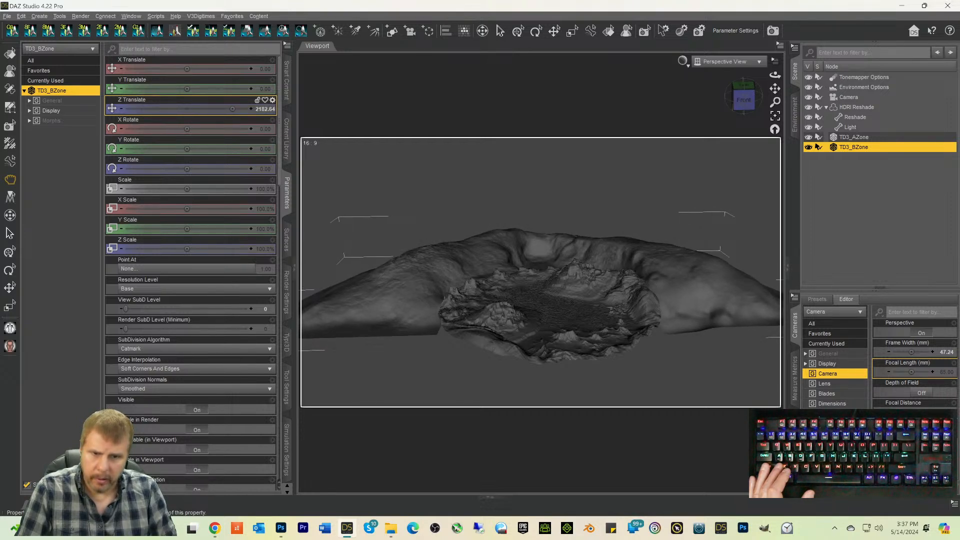
{"action": "left_click", "coordinate": [743, 103]}
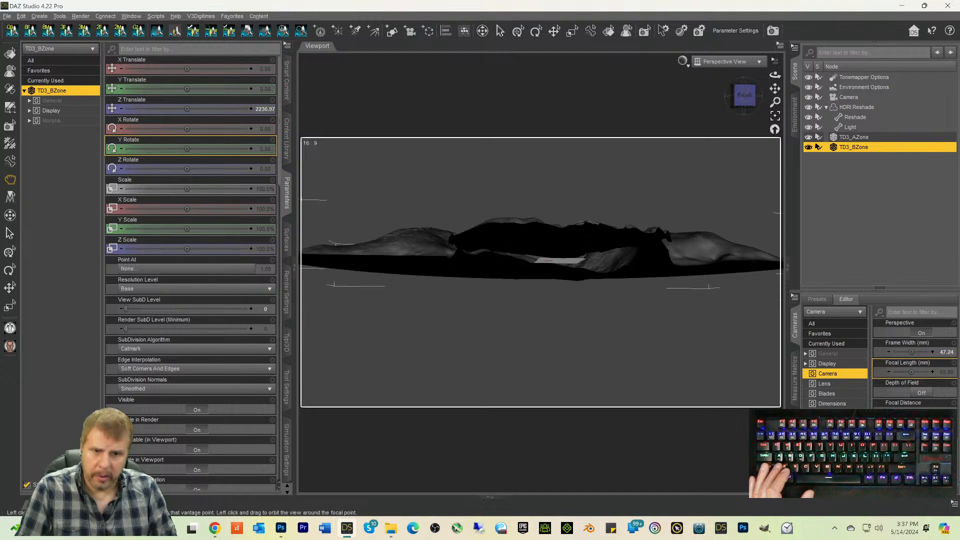
Step: Group TD3_AZone and TD3_BZone under a new group labelled Land
{"action": "left_click", "coordinate": [850, 139], "text": "ctrl"}
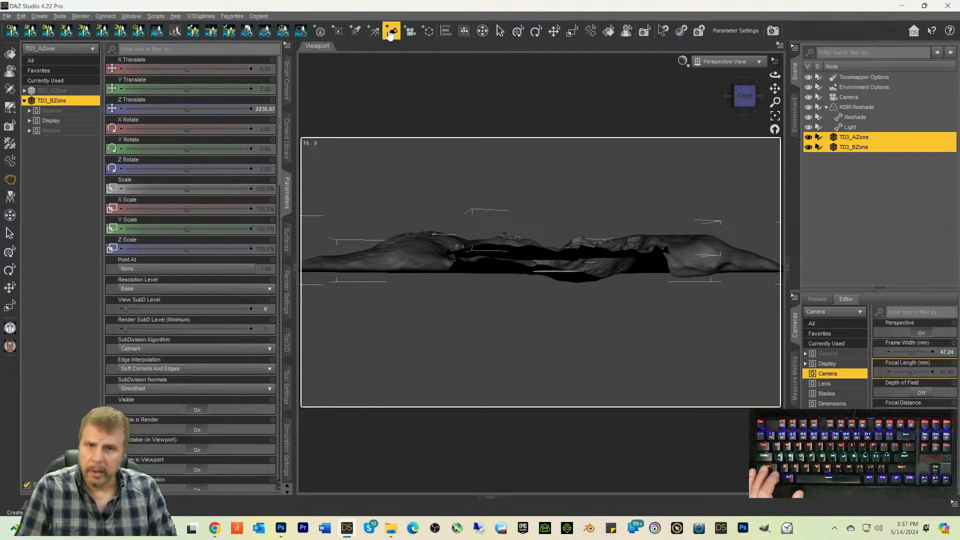
{"action": "left_click", "coordinate": [428, 35]}
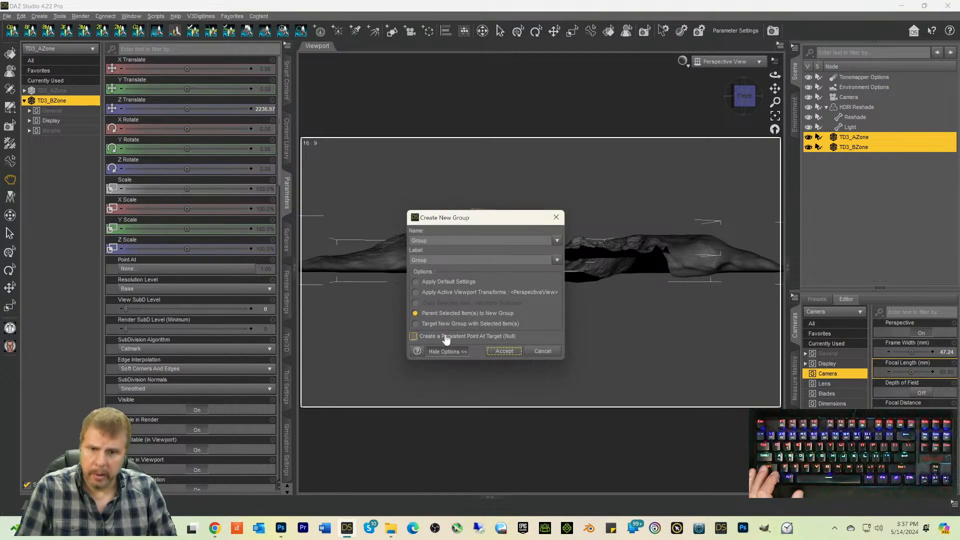
{"action": "double_click", "coordinate": [427, 260]}
{"action": "type", "text": "Land"}
{"action": "key", "text": "Return"}
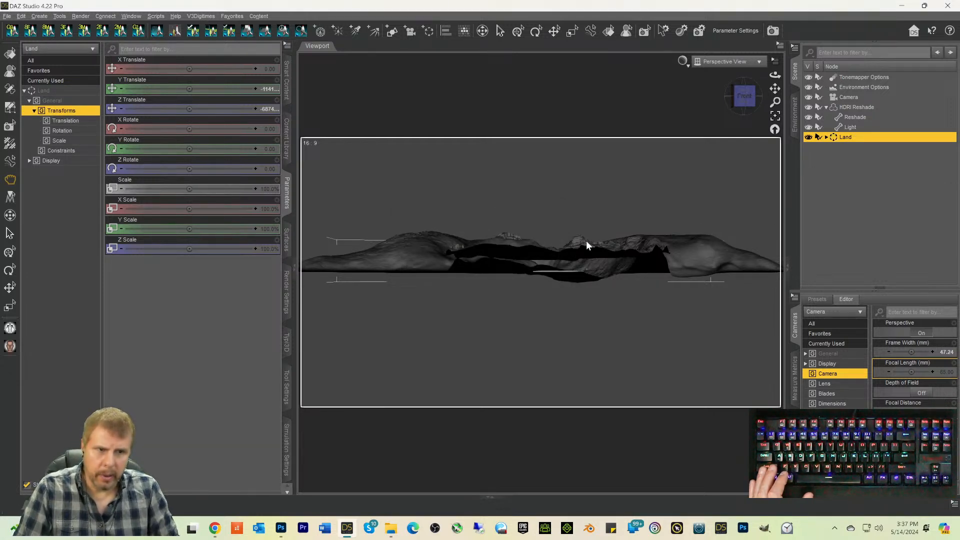
Step: Lower the Land group with the Translate tool to a Y Translate of about -2600
{"action": "left_click", "coordinate": [745, 94]}
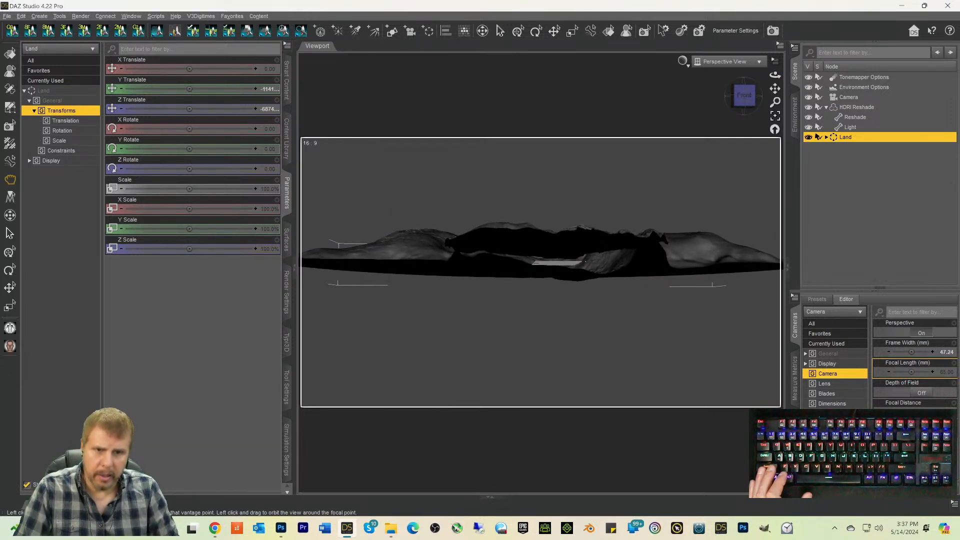
{"action": "left_click", "coordinate": [552, 32]}
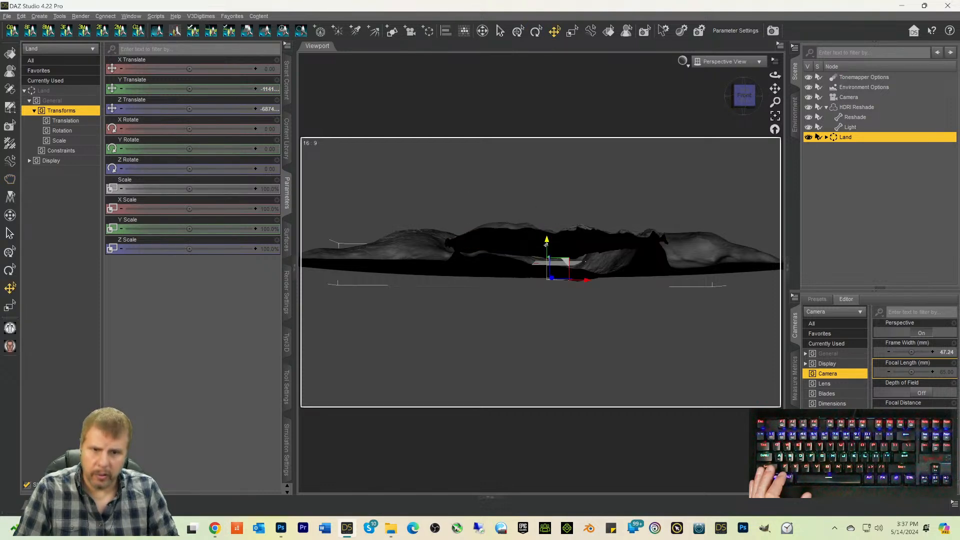
{"action": "left_click_drag", "start_coordinate": [546, 243], "coordinate": [547, 256]}
{"action": "left_click_drag", "start_coordinate": [744, 96], "coordinate": [745, 107]}
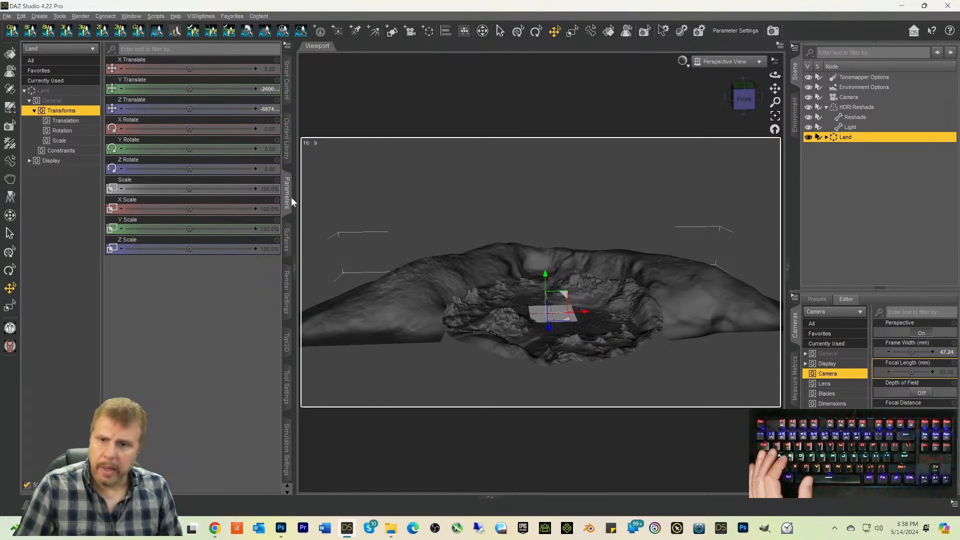
Step: Bring up the TerraDome 3 Iray materials and select TD3_AZone inside the Land group
{"action": "left_click", "coordinate": [287, 84]}
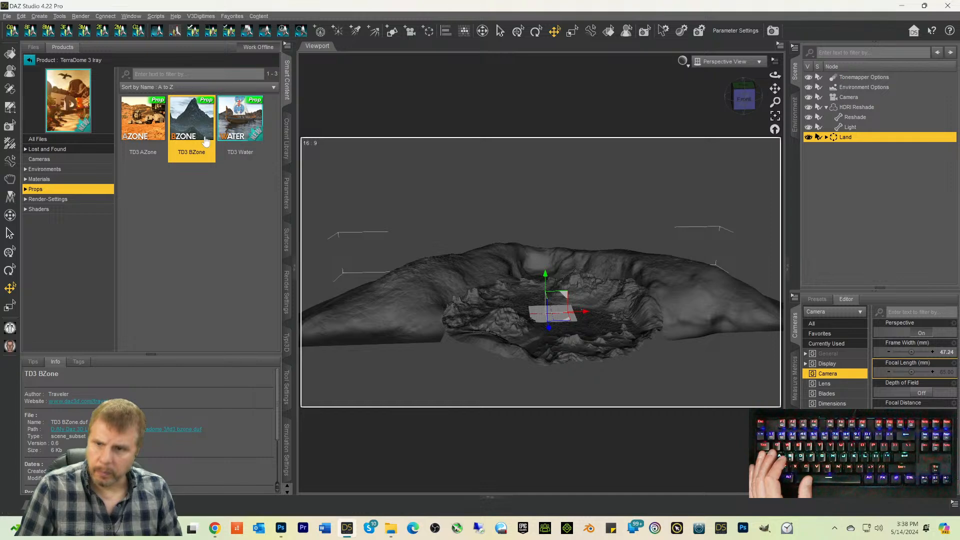
{"action": "left_click", "coordinate": [36, 182]}
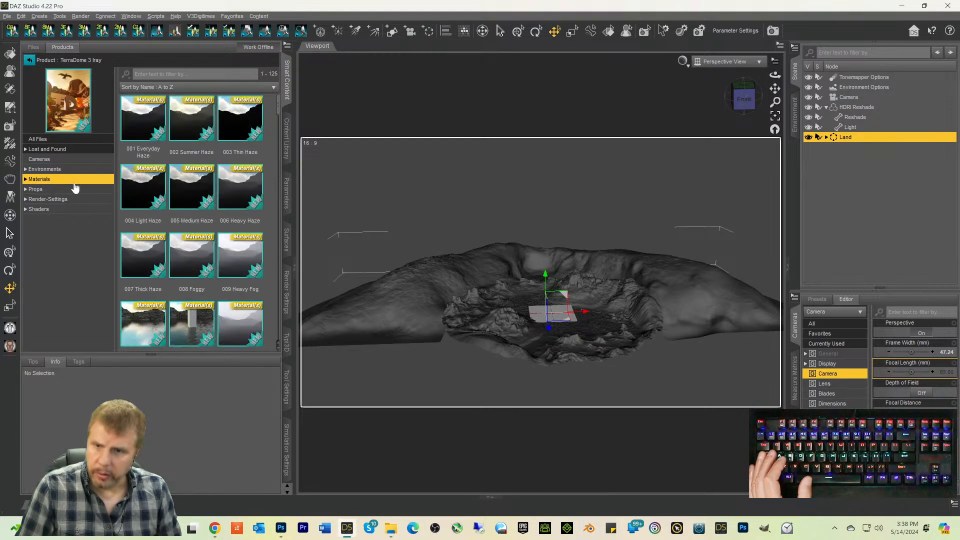
{"action": "scroll", "coordinate": [195, 210], "scroll_direction": "down", "scroll_amount": 3}
{"action": "scroll", "coordinate": [201, 223], "scroll_direction": "down", "scroll_amount": 1}
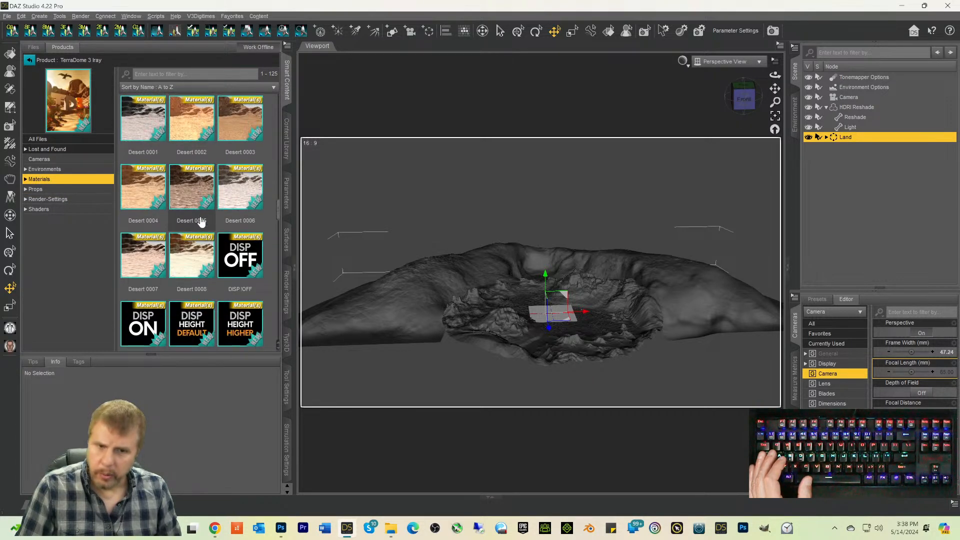
{"action": "scroll", "coordinate": [203, 200], "scroll_direction": "up", "scroll_amount": 3}
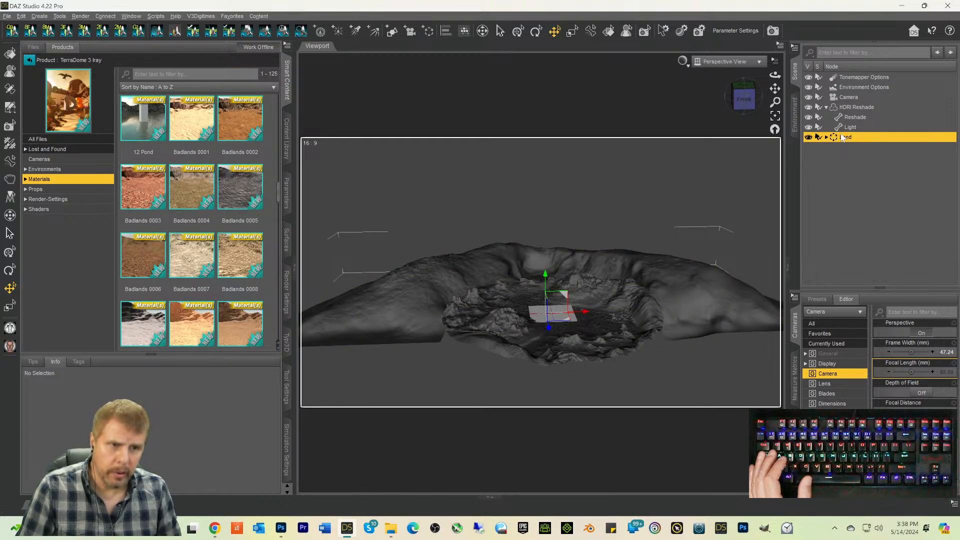
{"action": "left_click", "coordinate": [857, 157]}
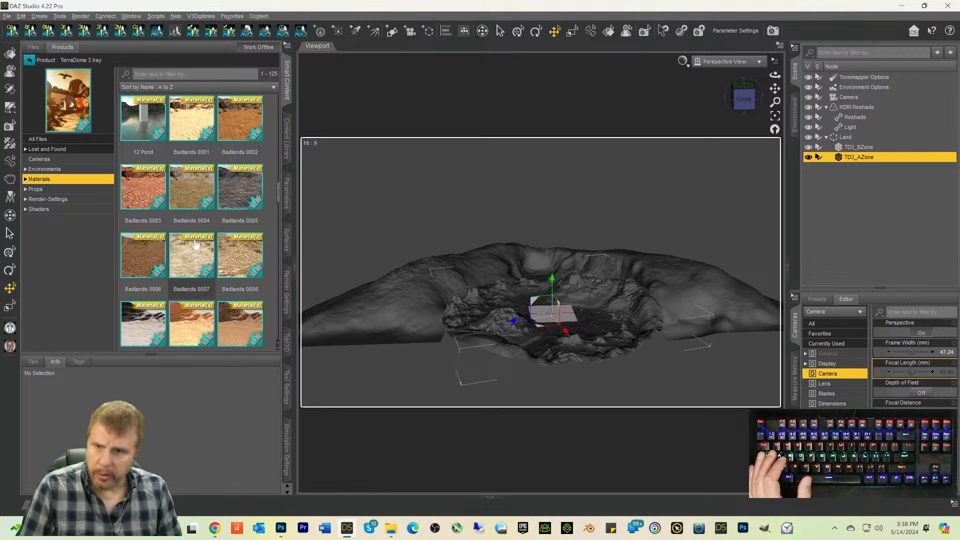
Step: Try the Badlands 0001, Badlands 0004, Dry 0002, Red Rock 0008 and Rocky 0003 materials on TD3_AZone
{"action": "left_click", "coordinate": [190, 114]}
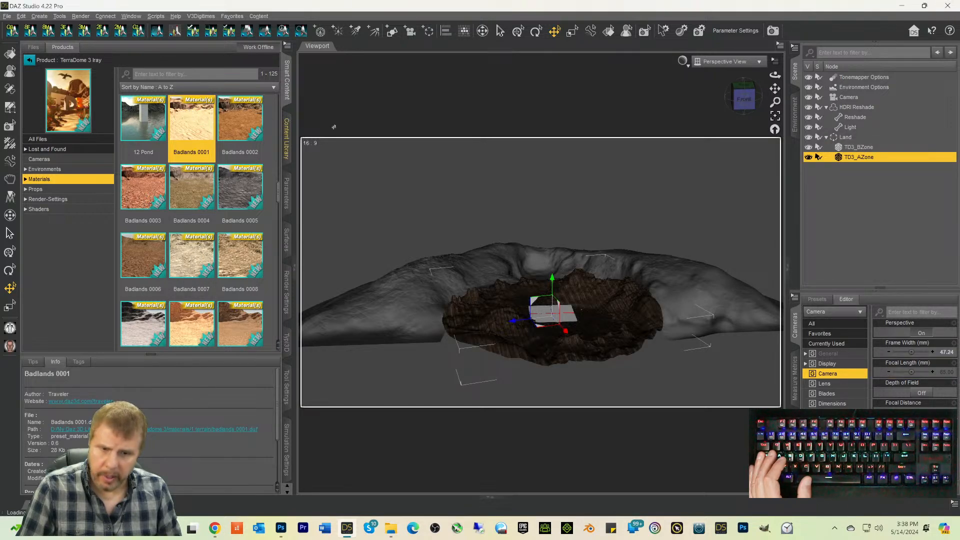
{"action": "left_click", "coordinate": [176, 189]}
{"action": "scroll", "coordinate": [176, 190], "scroll_direction": "down", "scroll_amount": 5}
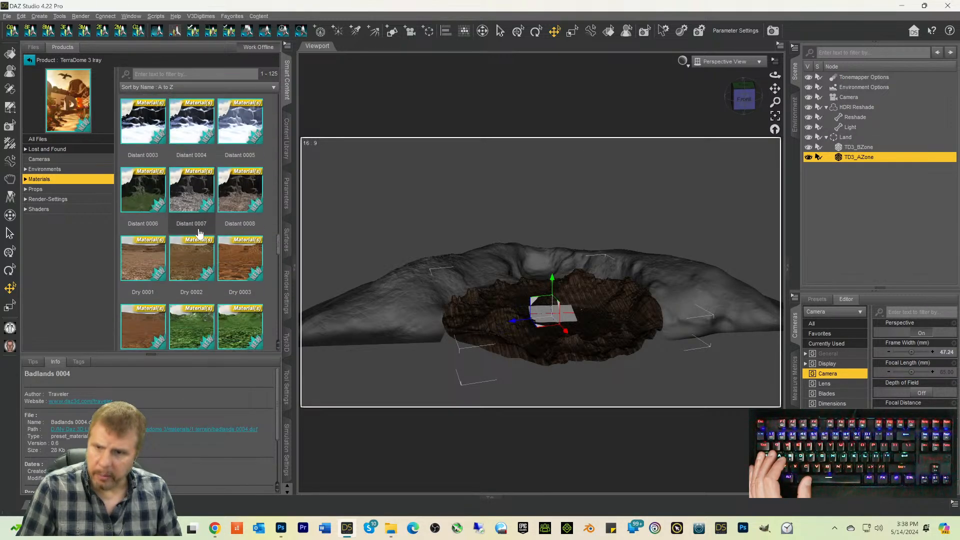
{"action": "double_click", "coordinate": [191, 255]}
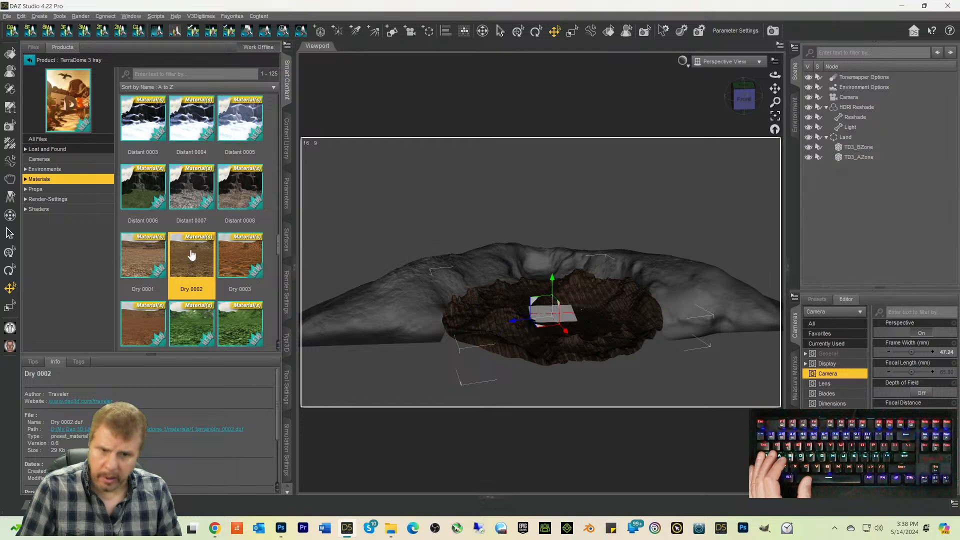
{"action": "scroll", "coordinate": [191, 252], "scroll_direction": "down", "scroll_amount": 5}
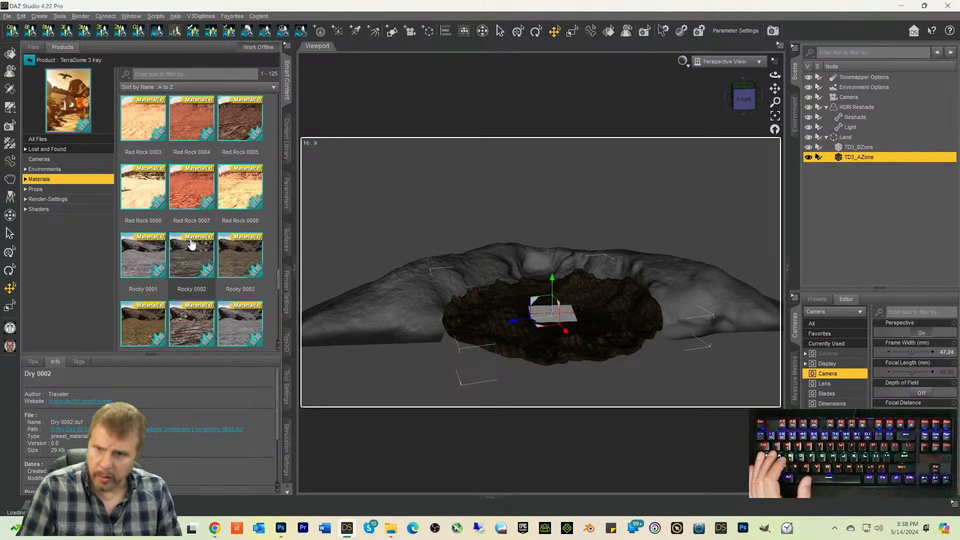
{"action": "left_click", "coordinate": [232, 176]}
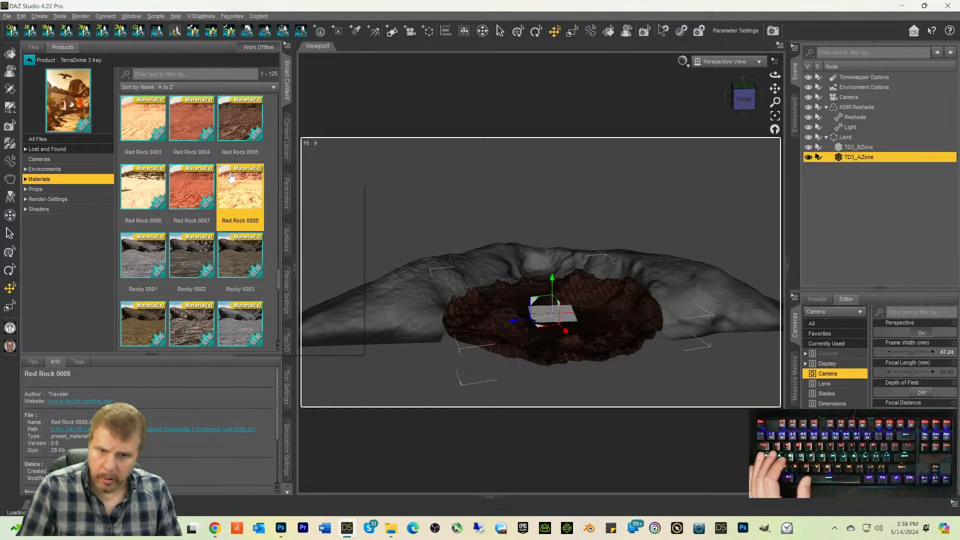
{"action": "left_click", "coordinate": [226, 265]}
{"action": "scroll", "coordinate": [212, 255], "scroll_direction": "down", "scroll_amount": 5}
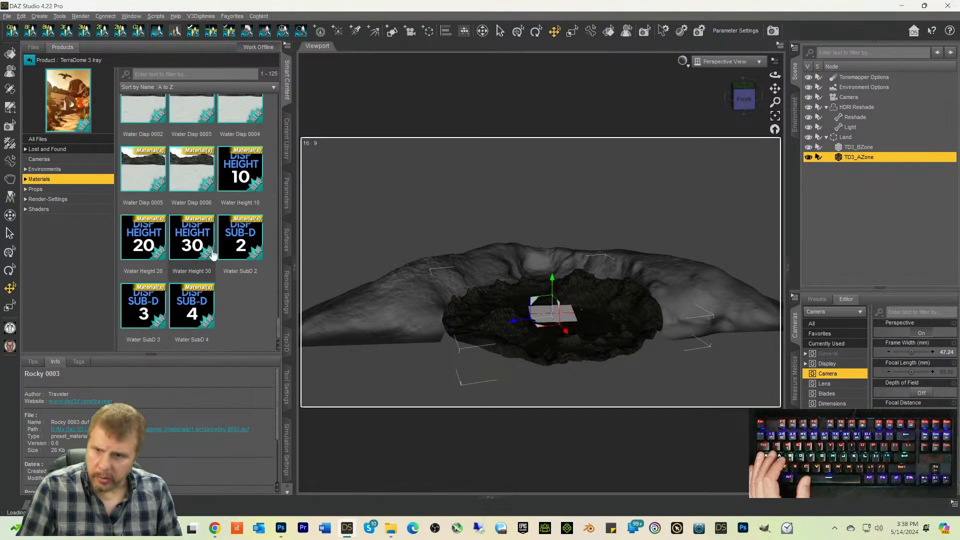
Step: Apply the Scrub 0001 material to TD3_AZone and replace it with Scrub 0003
{"action": "scroll", "coordinate": [212, 255], "scroll_direction": "up", "scroll_amount": 6}
{"action": "left_click", "coordinate": [237, 256]}
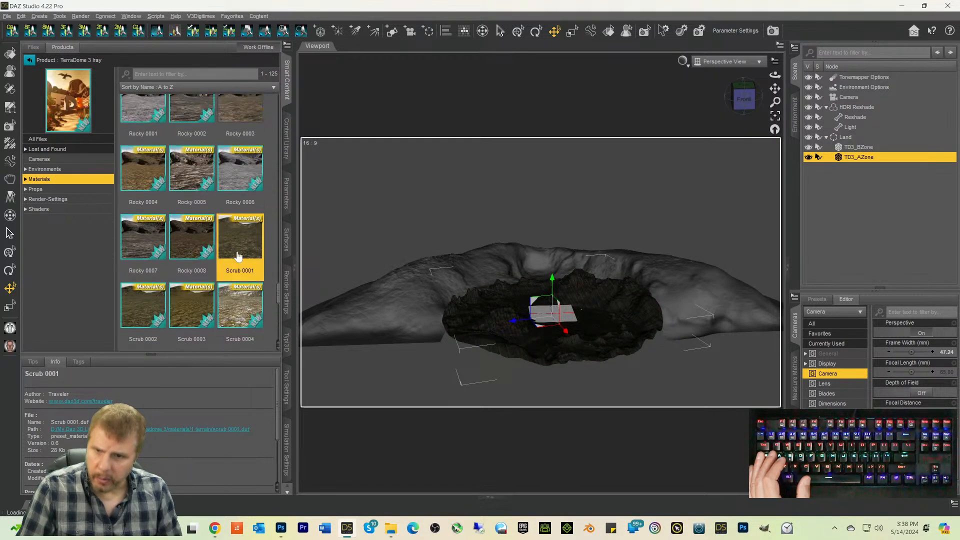
{"action": "left_click", "coordinate": [185, 302]}
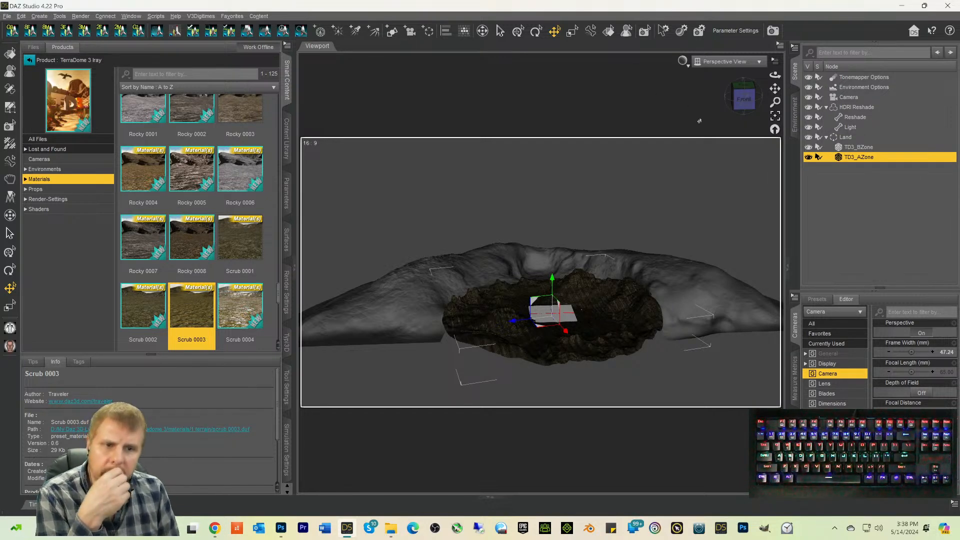
Step: Examine the TerraDome 3 shader presets, in particular TD3 TERRAIN SHADER BASE
{"action": "mouse_move", "coordinate": [750, 111]}
{"action": "left_mouse_down"}
{"action": "mouse_move", "coordinate": [750, 131]}
{"action": "mouse_move", "coordinate": [747, 116]}
{"action": "left_mouse_up"}
{"action": "left_click", "coordinate": [39, 209]}
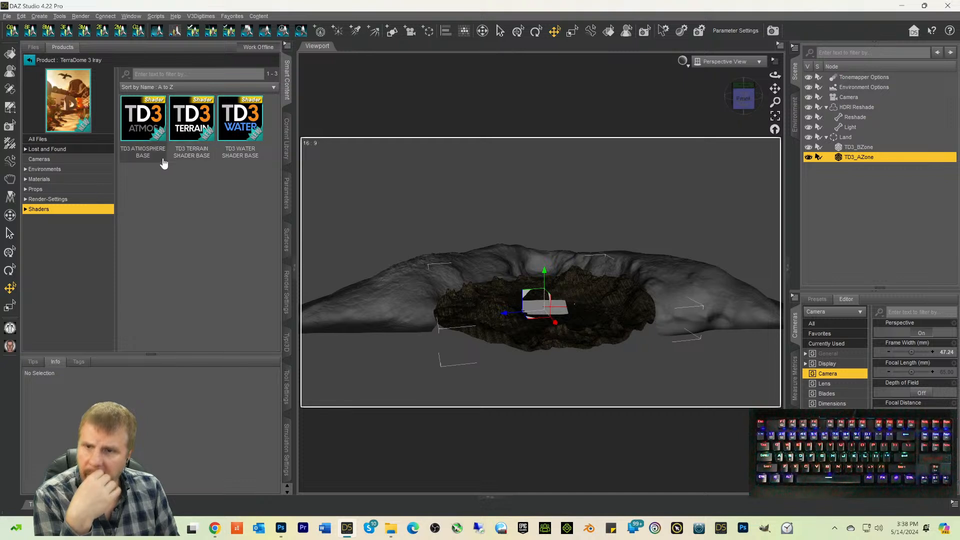
{"action": "mouse_move", "coordinate": [197, 166]}
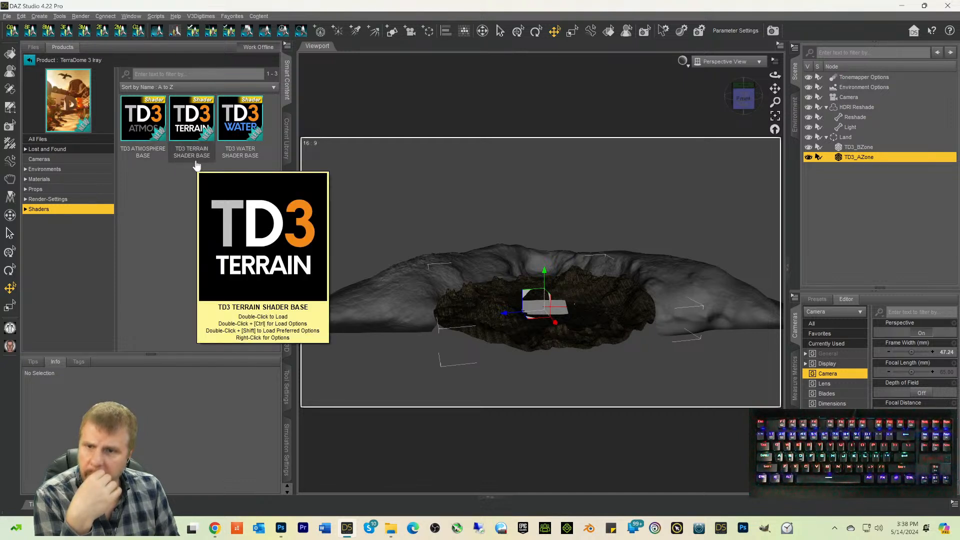
{"action": "left_click", "coordinate": [187, 132]}
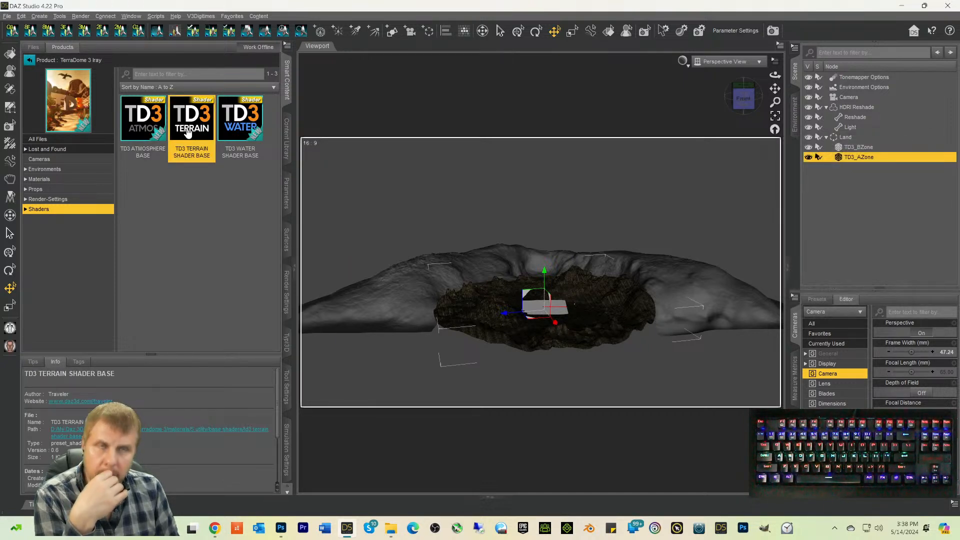
{"action": "mouse_move", "coordinate": [188, 131]}
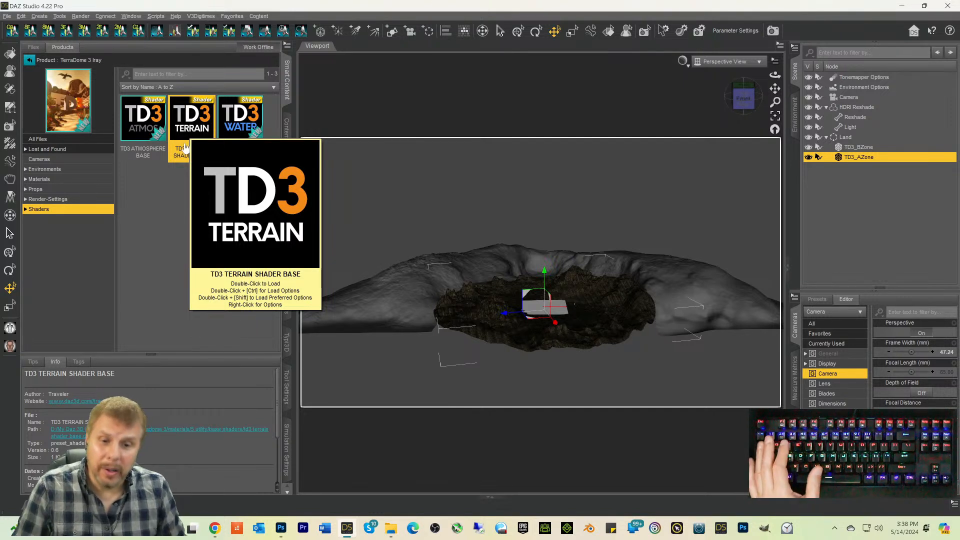
Step: Select TD3_BZone and apply the Badlands 0001 material to it
{"action": "mouse_move", "coordinate": [742, 106]}
{"action": "left_mouse_down"}
{"action": "mouse_move", "coordinate": [743, 134]}
{"action": "mouse_move", "coordinate": [745, 118]}
{"action": "left_mouse_up"}
{"action": "left_click", "coordinate": [705, 304]}
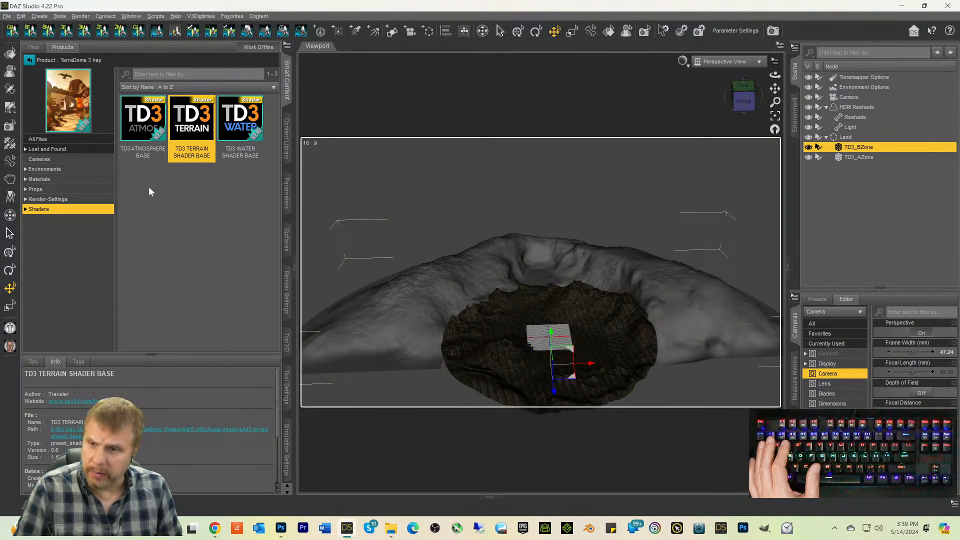
{"action": "left_click", "coordinate": [45, 180]}
{"action": "scroll", "coordinate": [197, 209], "scroll_direction": "down", "scroll_amount": 3}
{"action": "scroll", "coordinate": [197, 209], "scroll_direction": "down", "scroll_amount": 5}
{"action": "left_click", "coordinate": [191, 134]}
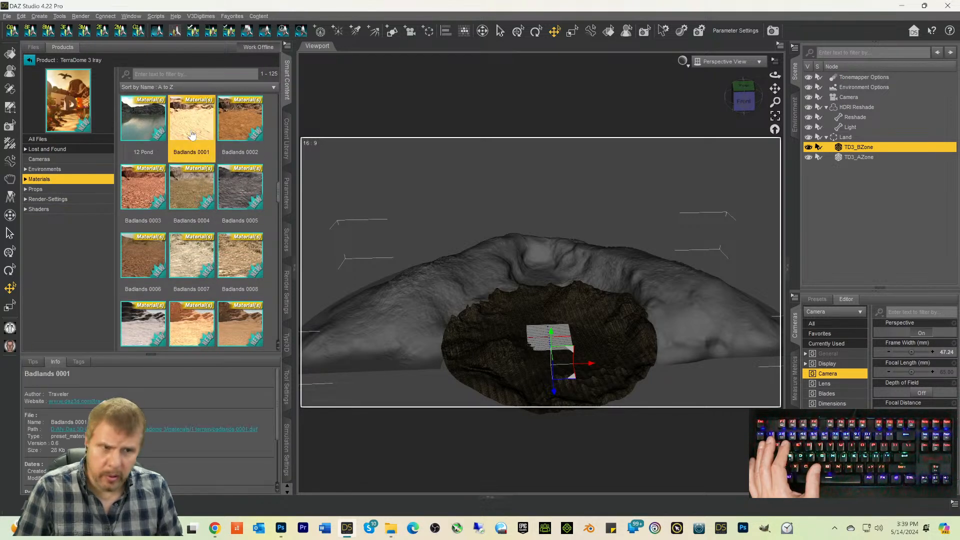
Step: Select TD3_AZone, apply the Badlands 0001 material to it and replace that with Desert 0002
{"action": "left_click", "coordinate": [859, 158]}
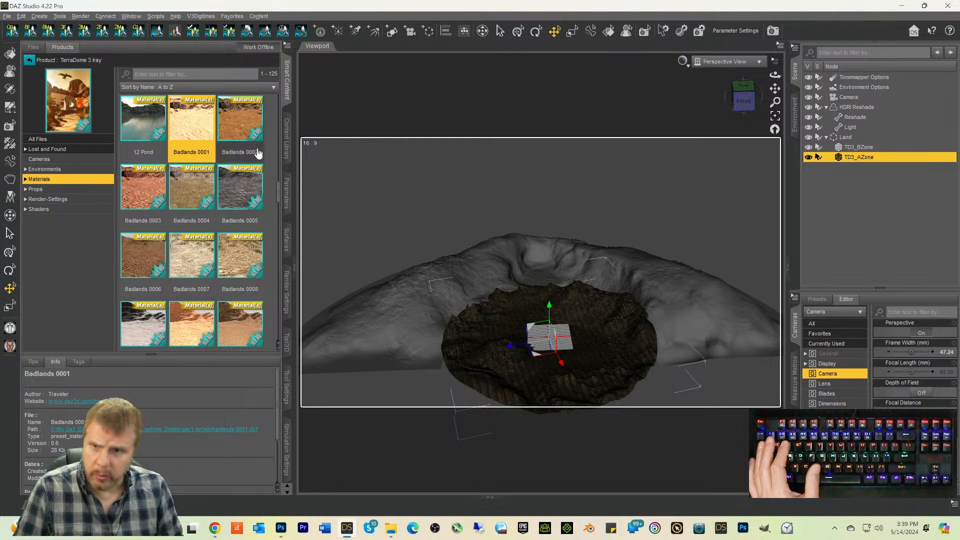
{"action": "double_click", "coordinate": [200, 130]}
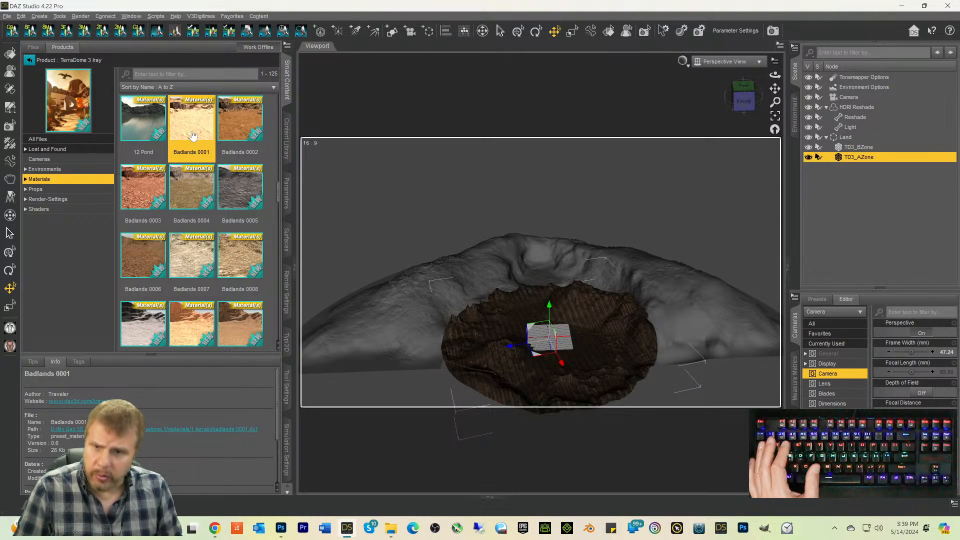
{"action": "left_click", "coordinate": [286, 239]}
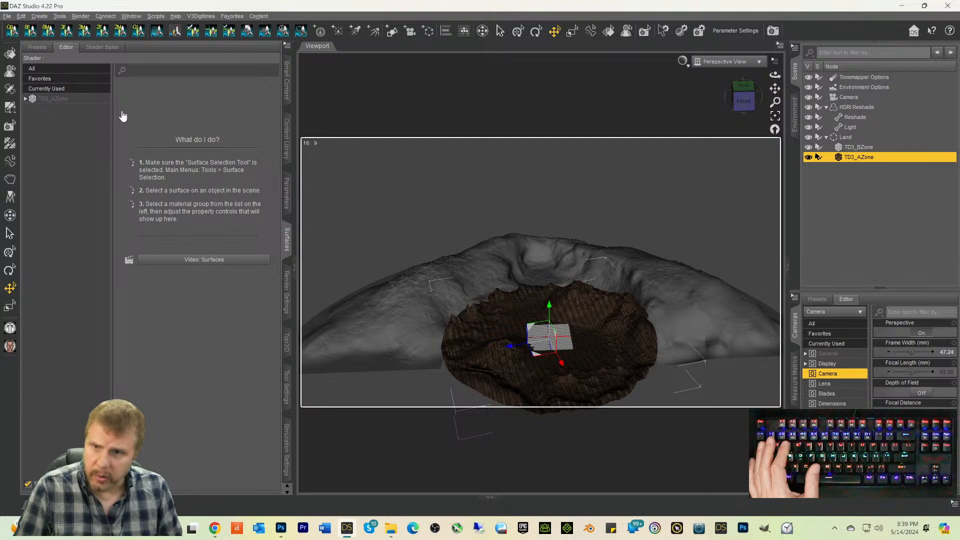
{"action": "left_click", "coordinate": [70, 100]}
{"action": "left_click", "coordinate": [289, 145]}
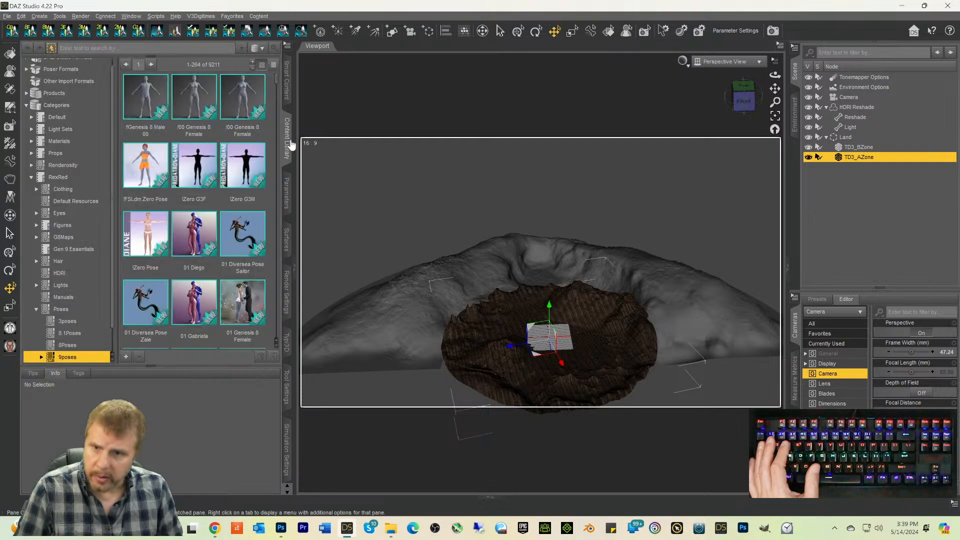
{"action": "left_click", "coordinate": [286, 80]}
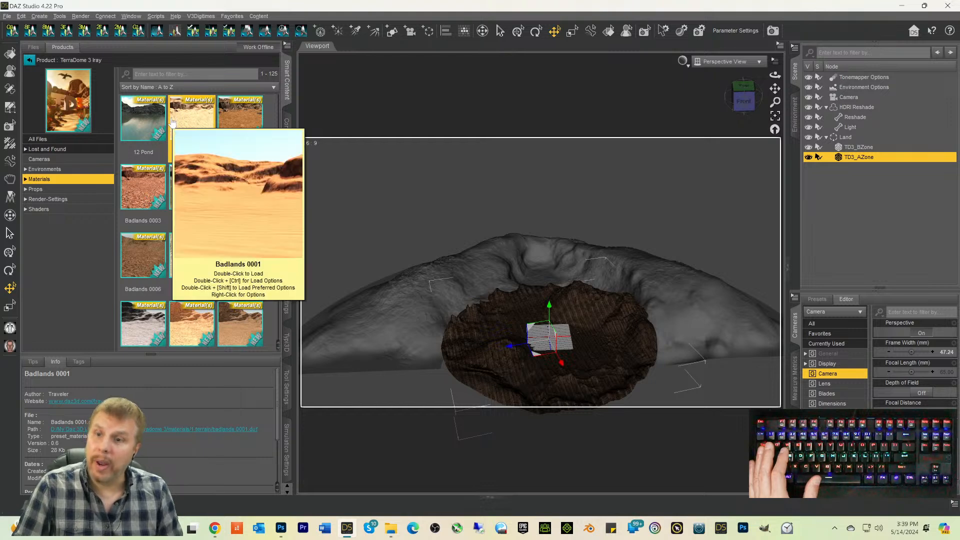
{"action": "double_click", "coordinate": [193, 113]}
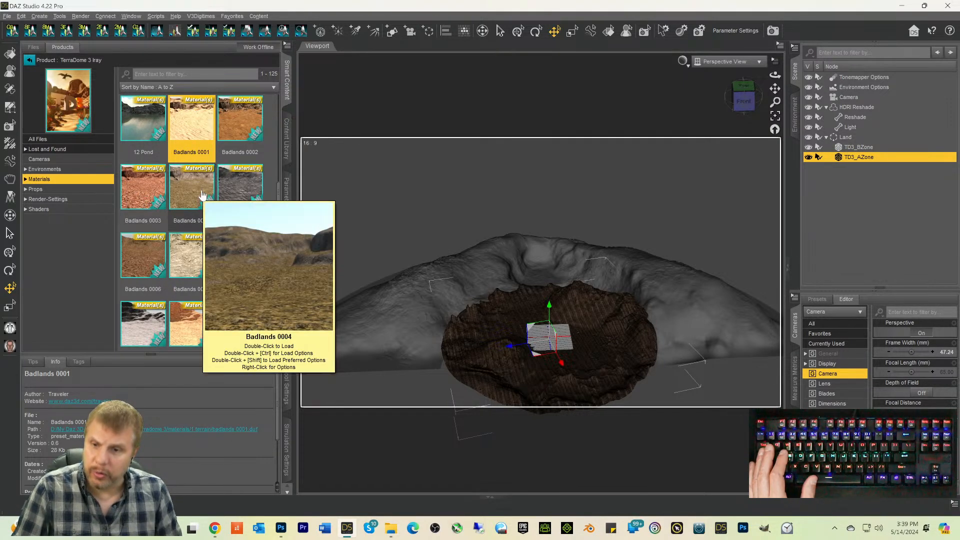
{"action": "double_click", "coordinate": [198, 332]}
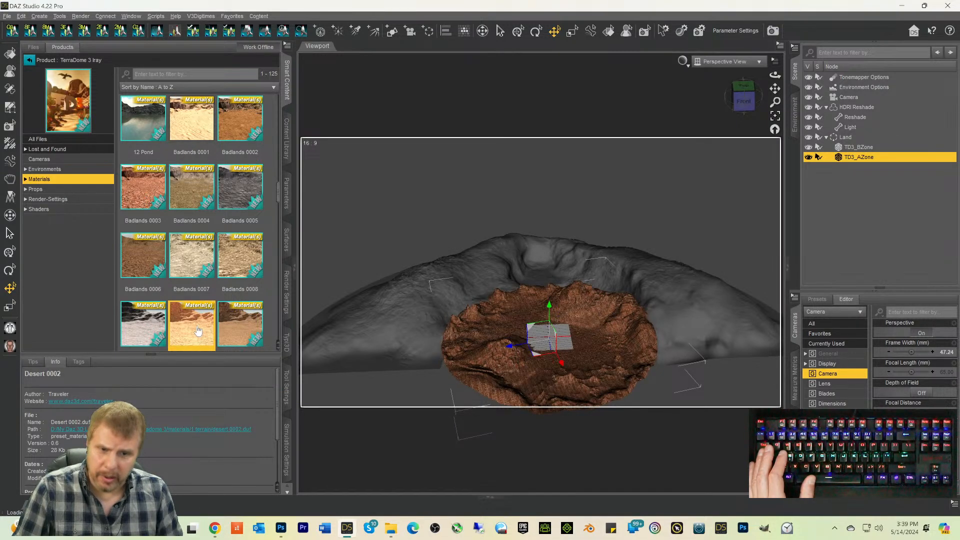
{"action": "left_click_drag", "start_coordinate": [198, 330], "coordinate": [700, 308]}
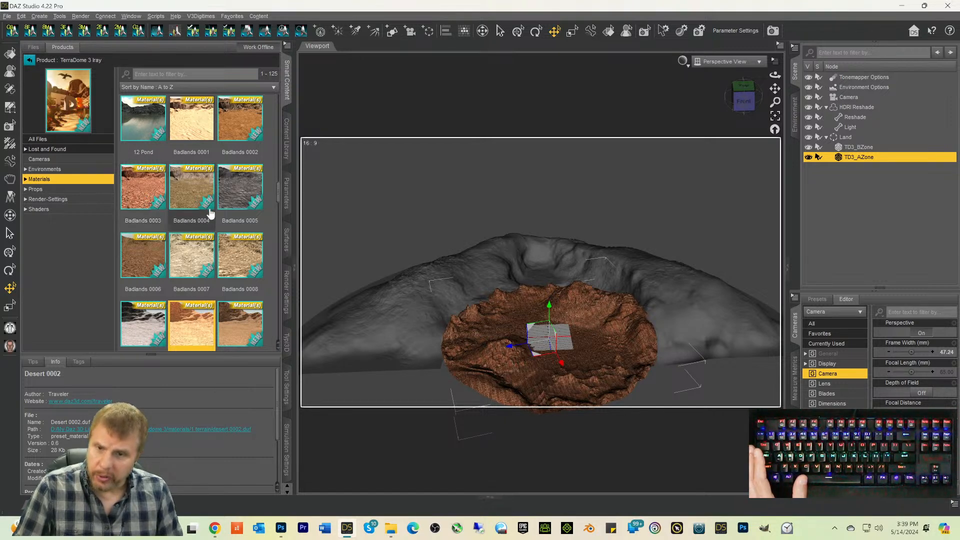
Step: Examine the displacement strength, minimum and maximum displacement and SubD displacement settings in TD3_AZone's surface properties
{"action": "left_click", "coordinate": [286, 233]}
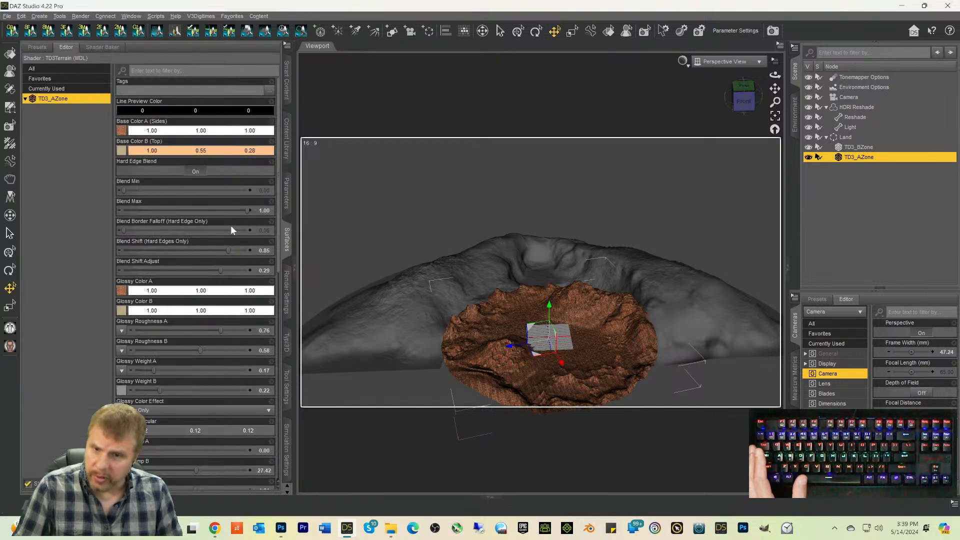
{"action": "scroll", "coordinate": [208, 237], "scroll_direction": "down", "scroll_amount": 5}
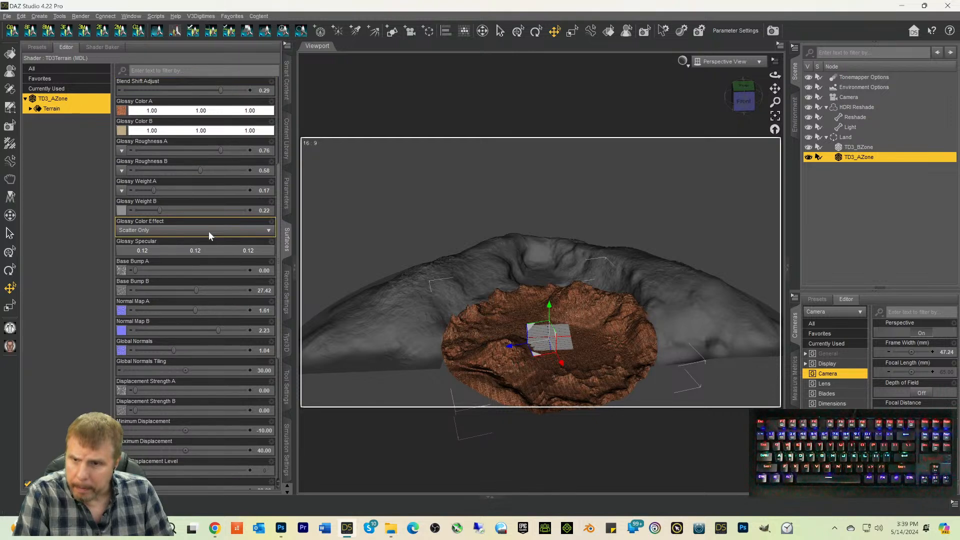
{"action": "scroll", "coordinate": [209, 230], "scroll_direction": "down", "scroll_amount": 2}
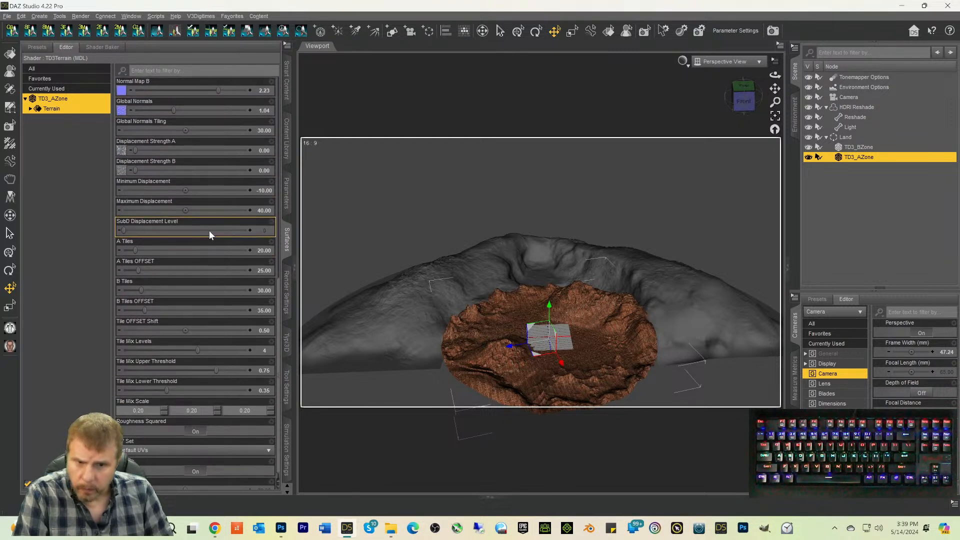
{"action": "scroll", "coordinate": [208, 229], "scroll_direction": "down", "scroll_amount": 1}
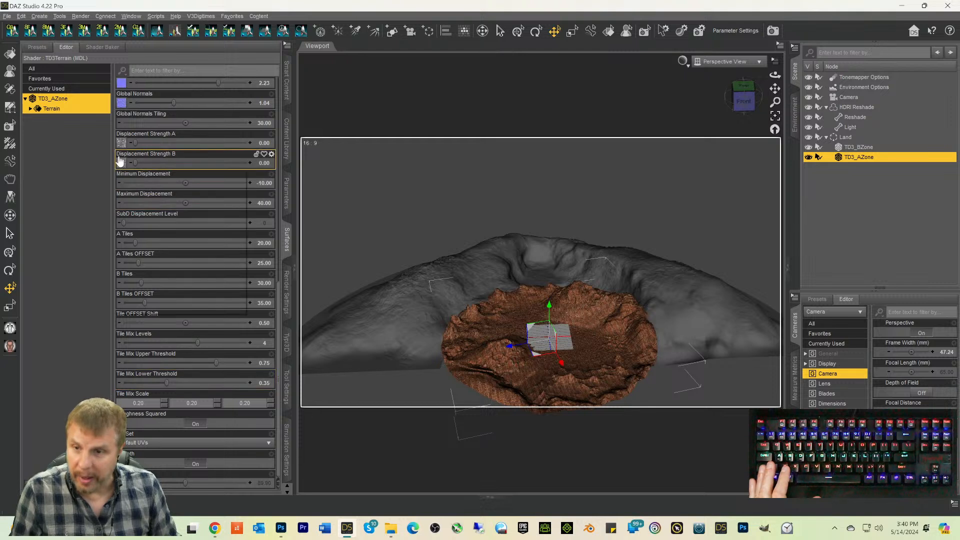
{"action": "mouse_move", "coordinate": [123, 147]}
{"action": "mouse_move", "coordinate": [119, 169]}
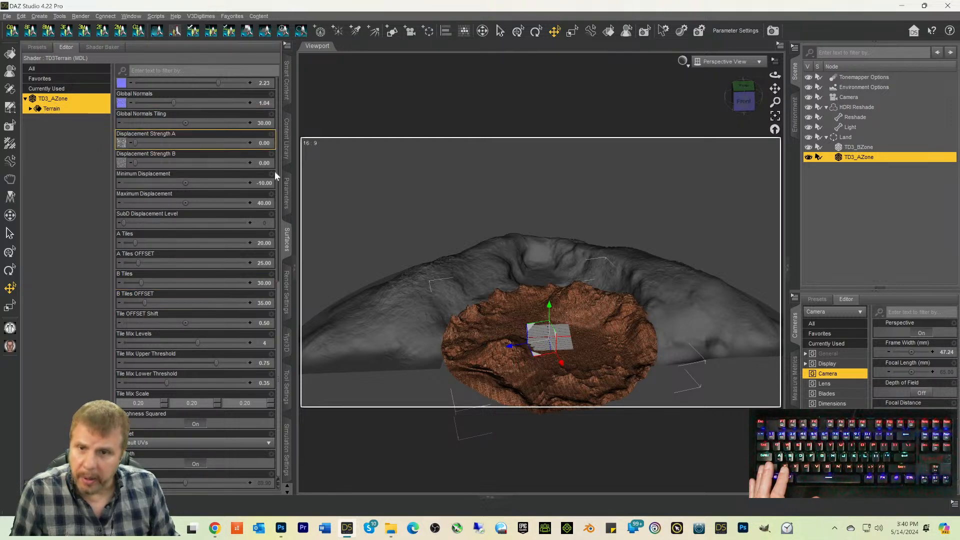
Step: Look through the TerraDome 3 render settings, environments and materials for displacement presets, including Disp Height Default and Disp Height Higher
{"action": "left_click", "coordinate": [286, 80]}
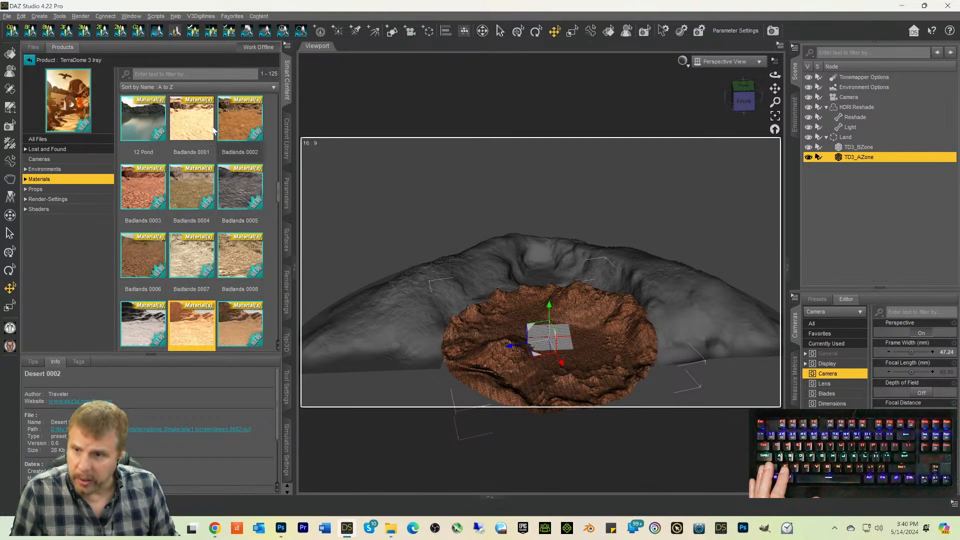
{"action": "left_click", "coordinate": [49, 200]}
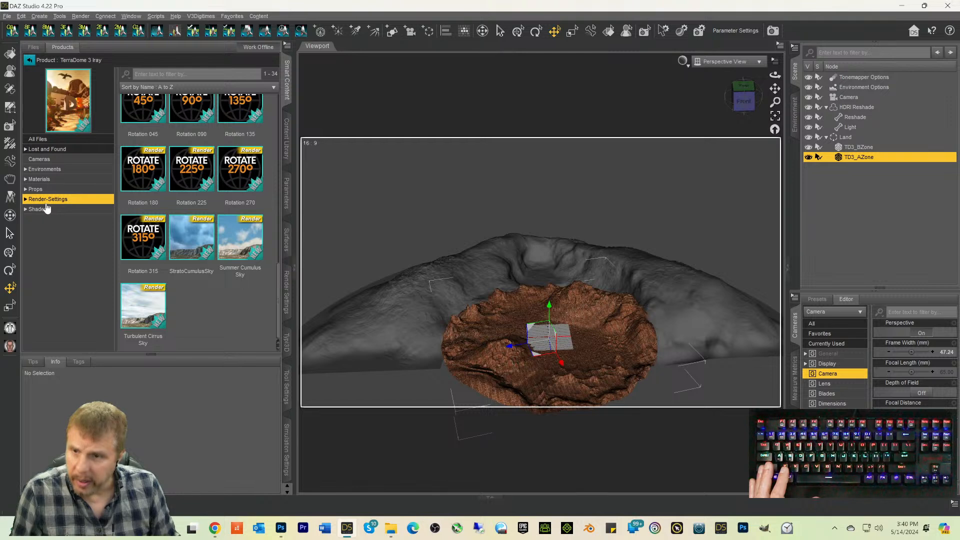
{"action": "left_click", "coordinate": [44, 159]}
{"action": "left_click", "coordinate": [45, 169]}
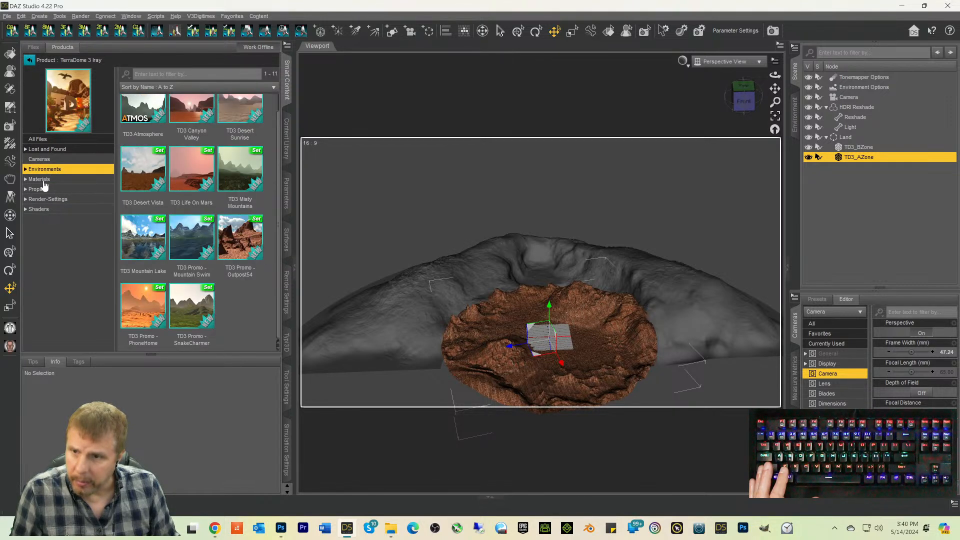
{"action": "left_click", "coordinate": [44, 179]}
{"action": "scroll", "coordinate": [267, 229], "scroll_direction": "down", "scroll_amount": 5}
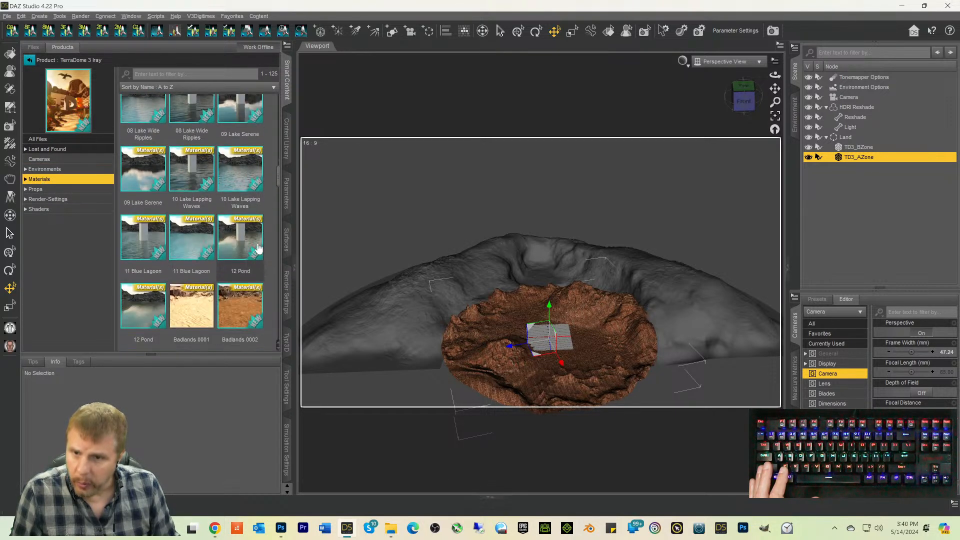
{"action": "scroll", "coordinate": [258, 248], "scroll_direction": "down", "scroll_amount": 5}
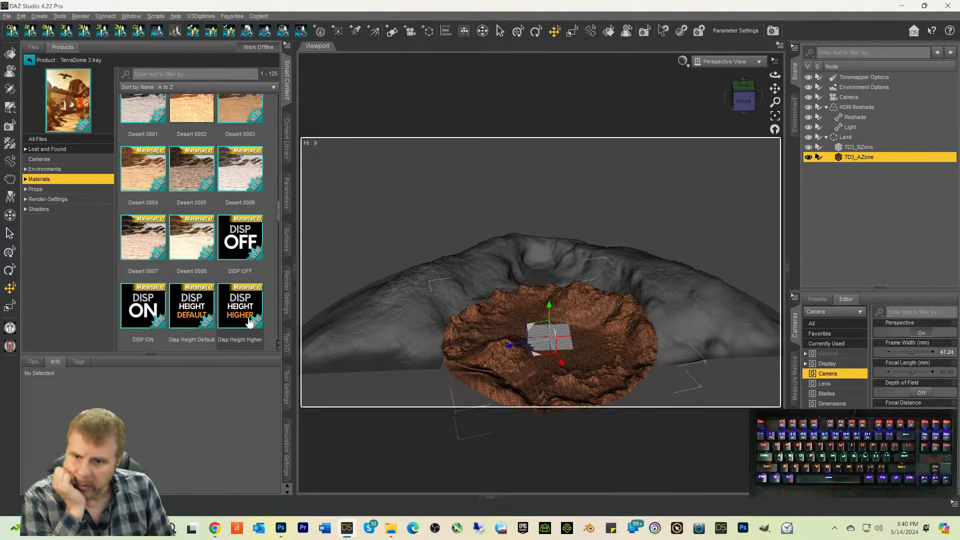
{"action": "mouse_move", "coordinate": [248, 321]}
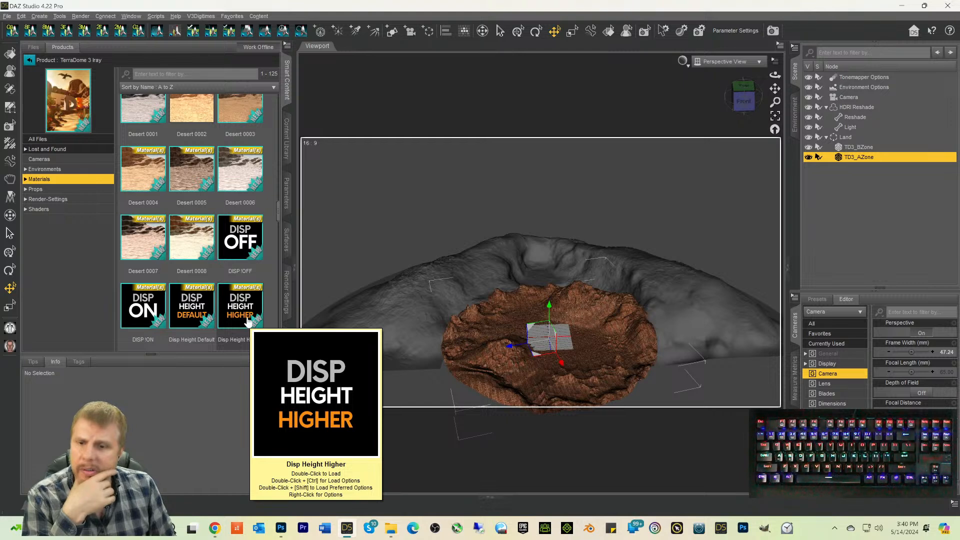
{"action": "mouse_move", "coordinate": [184, 313]}
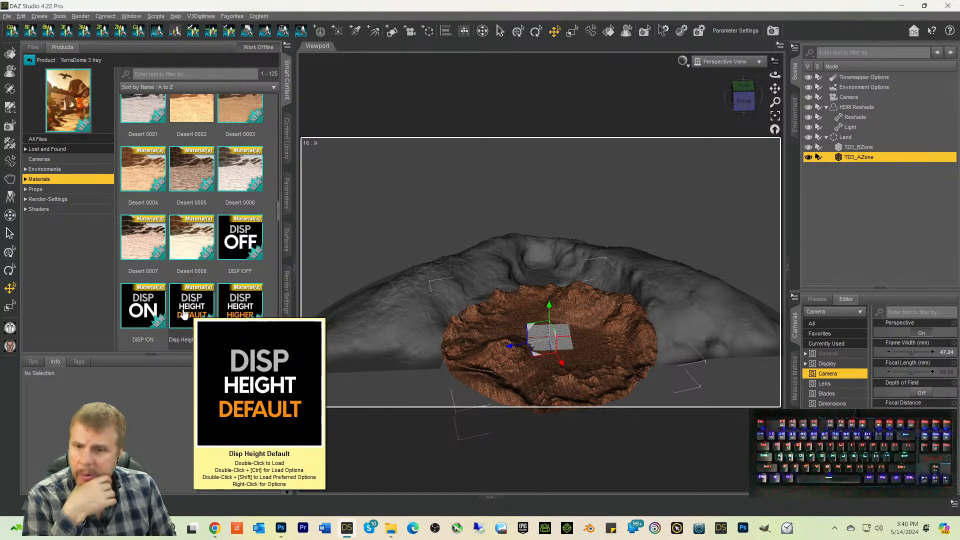
{"action": "mouse_move", "coordinate": [207, 281]}
{"action": "scroll", "coordinate": [207, 281], "scroll_direction": "up", "scroll_amount": 10}
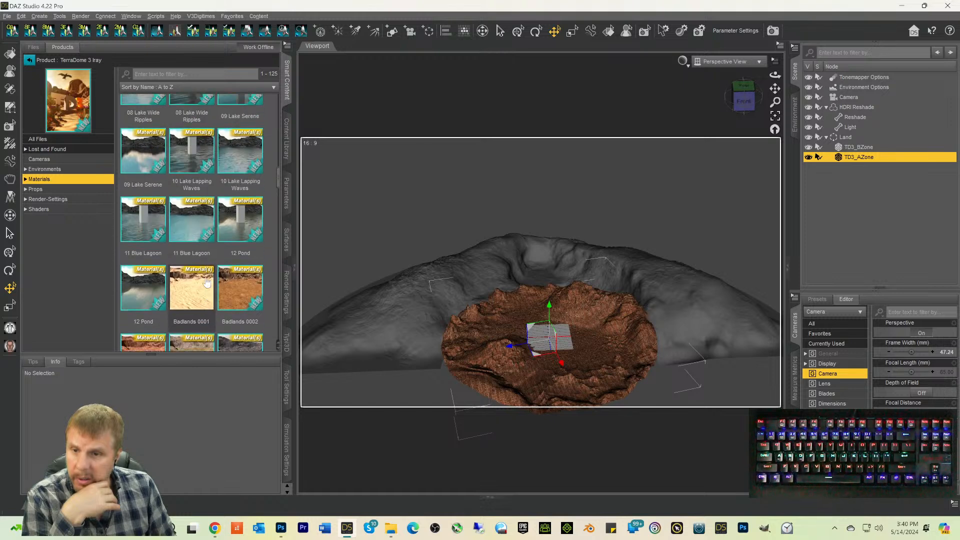
{"action": "scroll", "coordinate": [207, 282], "scroll_direction": "up", "scroll_amount": 10}
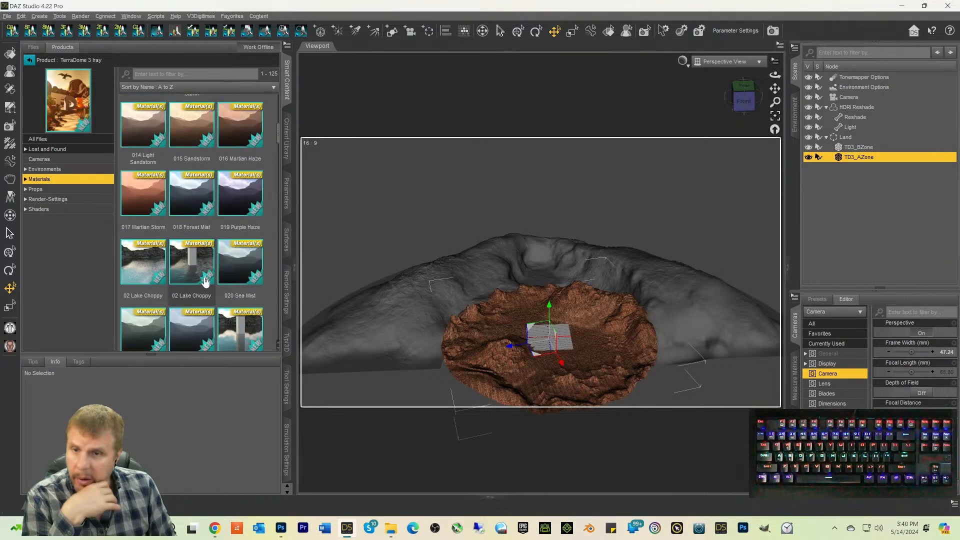
{"action": "scroll", "coordinate": [205, 281], "scroll_direction": "up", "scroll_amount": 5}
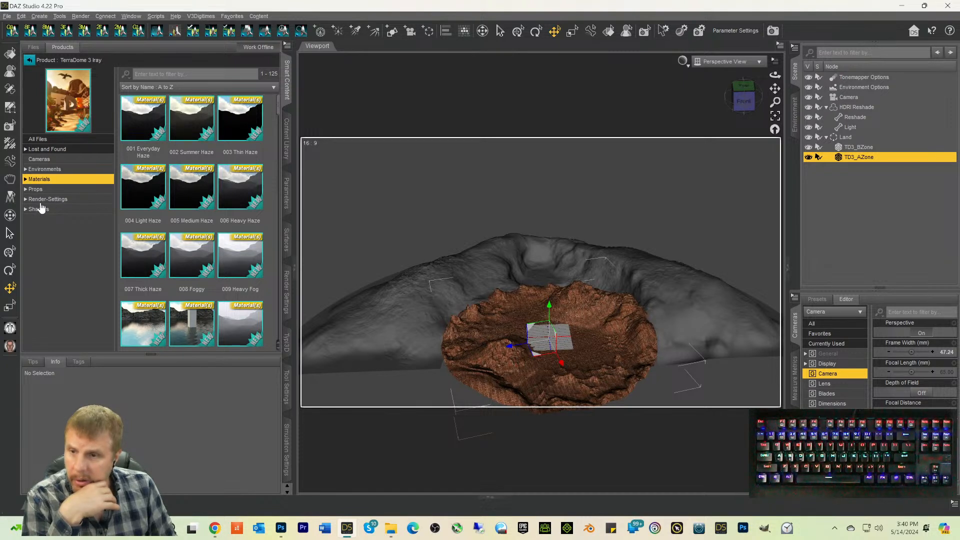
Step: Browse all TerraDome 3 files and examine the displacement on/off, height and SubD presets
{"action": "left_click", "coordinate": [43, 150]}
{"action": "left_click", "coordinate": [40, 140]}
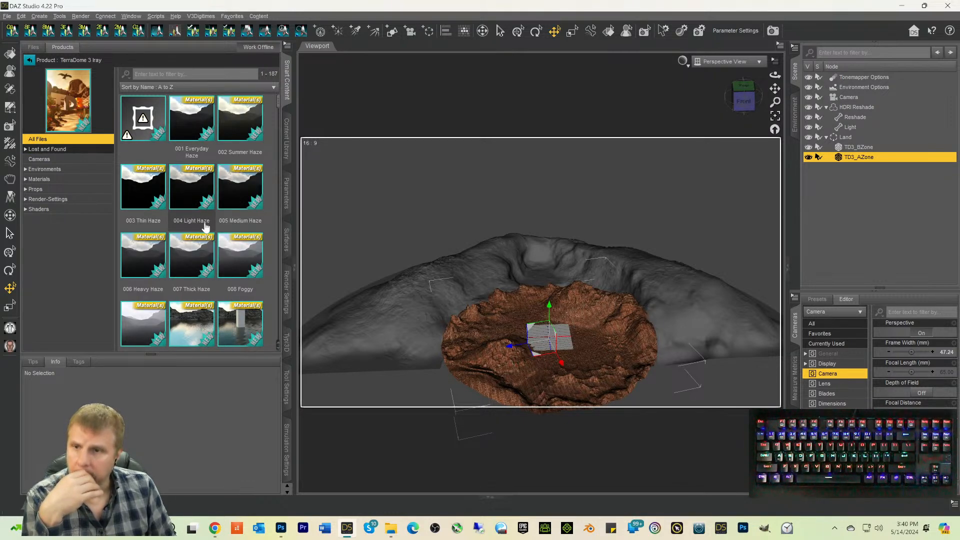
{"action": "scroll", "coordinate": [198, 232], "scroll_direction": "down", "scroll_amount": 5}
{"action": "scroll", "coordinate": [198, 230], "scroll_direction": "down", "scroll_amount": 5}
{"action": "mouse_move", "coordinate": [198, 229]}
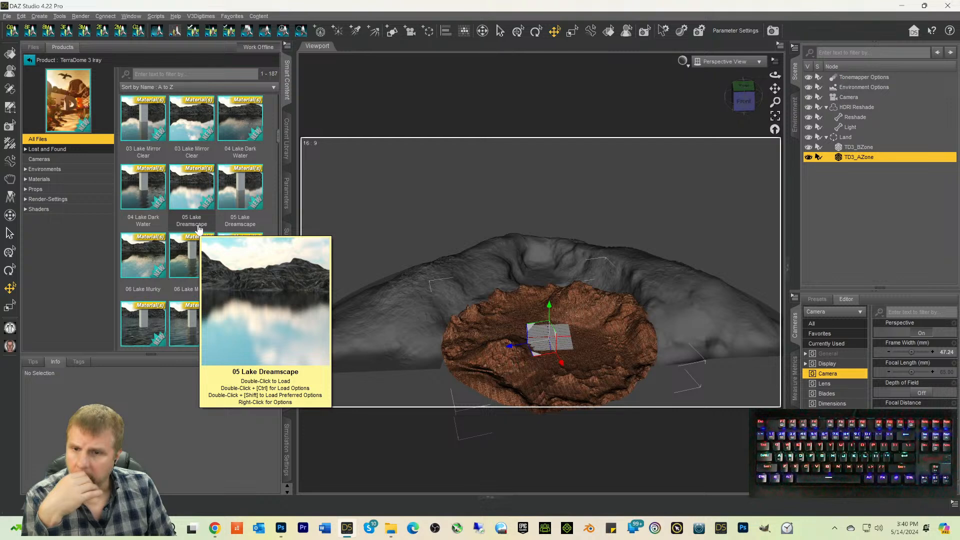
{"action": "scroll", "coordinate": [198, 230], "scroll_direction": "down", "scroll_amount": 10}
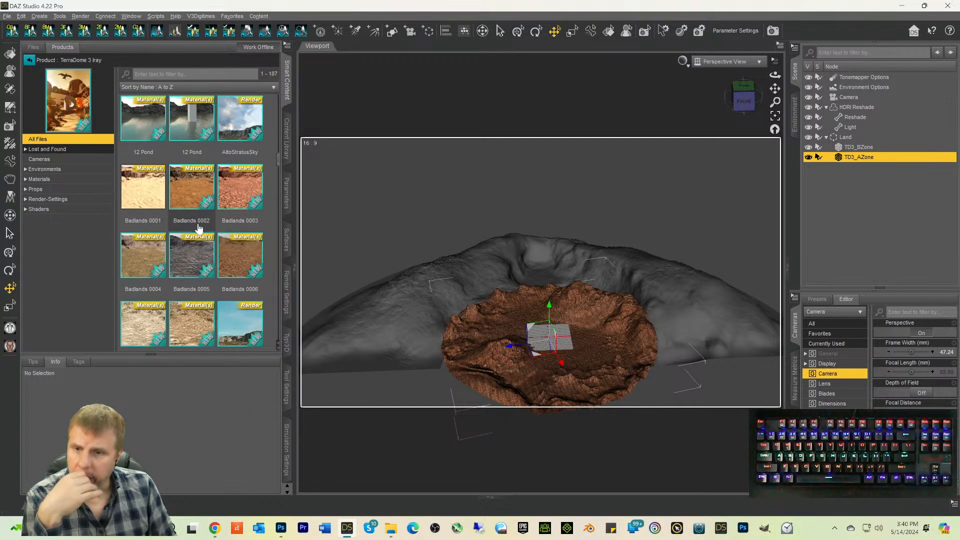
{"action": "scroll", "coordinate": [198, 228], "scroll_direction": "down", "scroll_amount": 4}
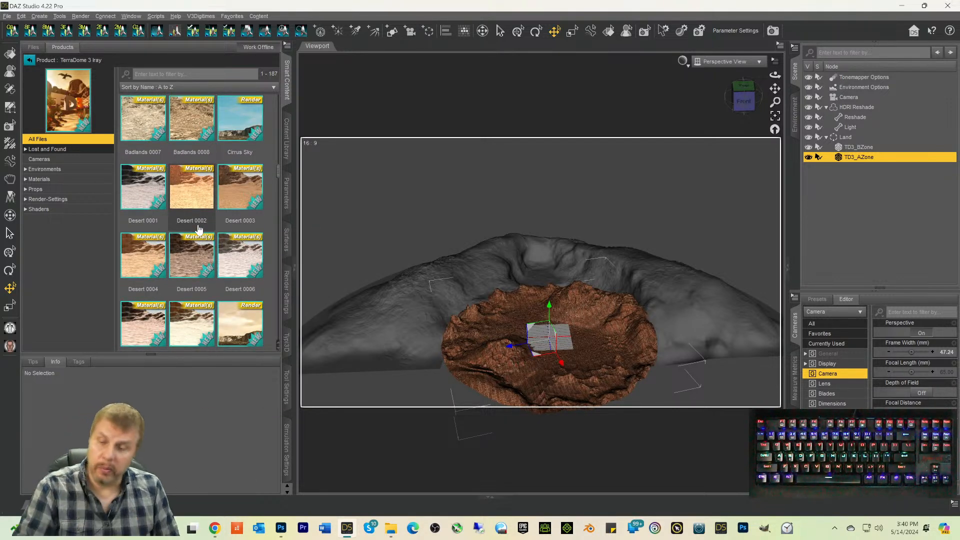
{"action": "scroll", "coordinate": [198, 228], "scroll_direction": "down", "scroll_amount": 4}
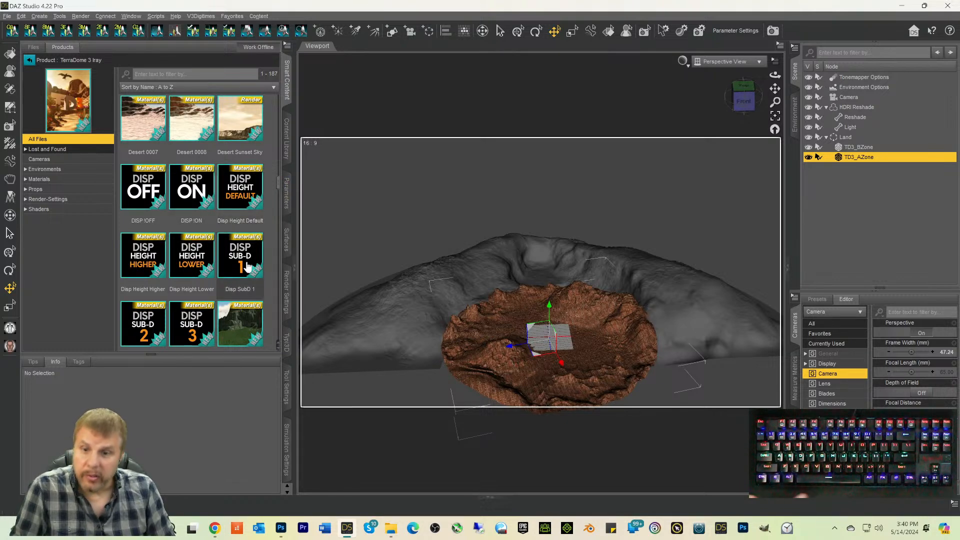
{"action": "scroll", "coordinate": [245, 262], "scroll_direction": "down", "scroll_amount": 3}
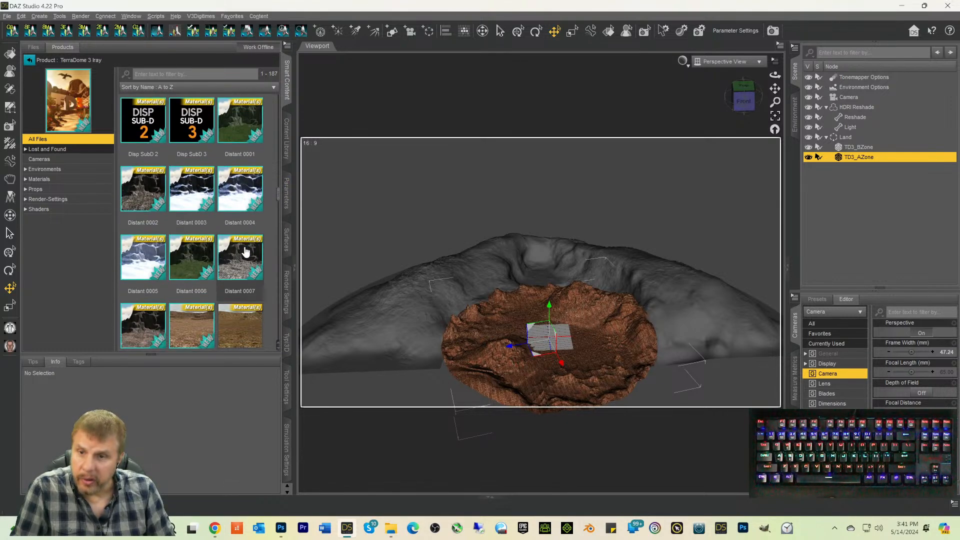
{"action": "scroll", "coordinate": [209, 206], "scroll_direction": "up", "scroll_amount": 3}
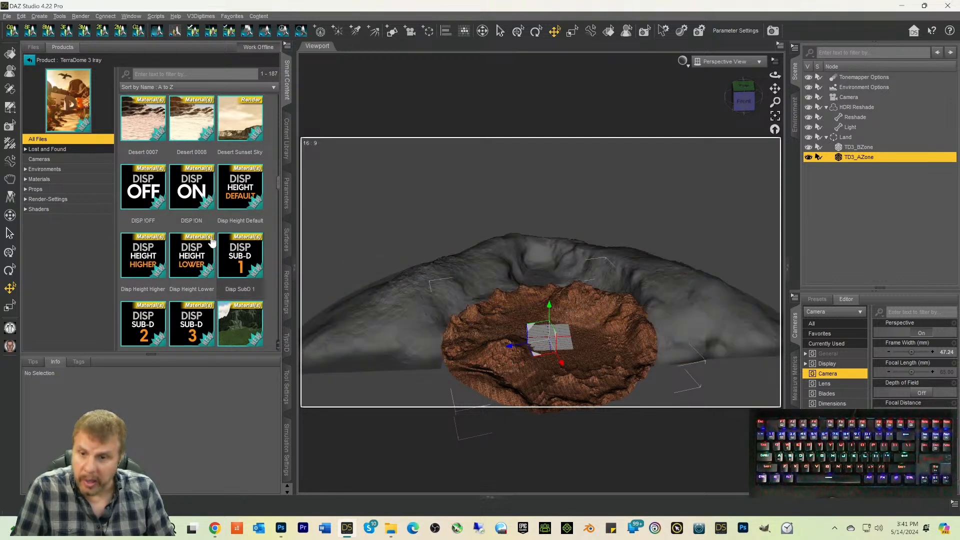
{"action": "scroll", "coordinate": [229, 207], "scroll_direction": "down", "scroll_amount": 4}
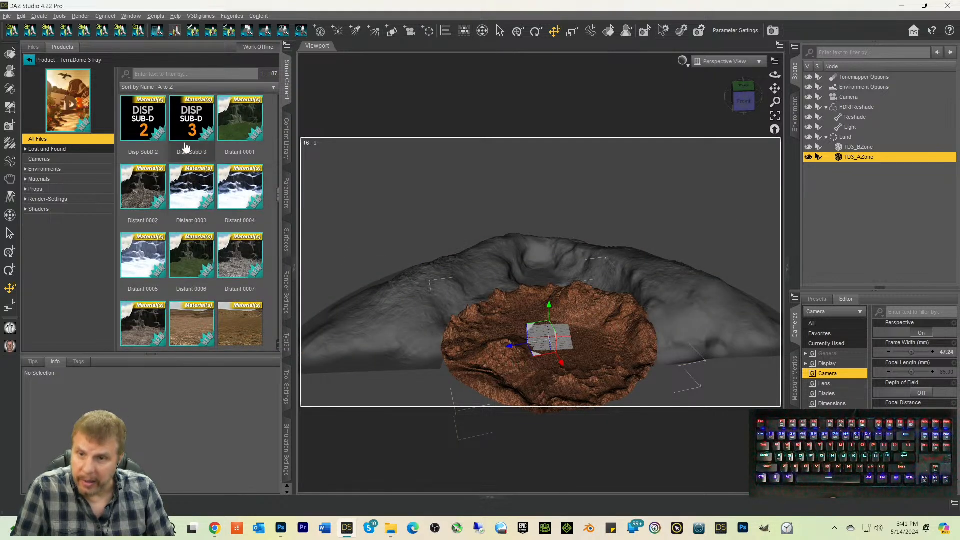
{"action": "scroll", "coordinate": [191, 138], "scroll_direction": "up", "scroll_amount": 4}
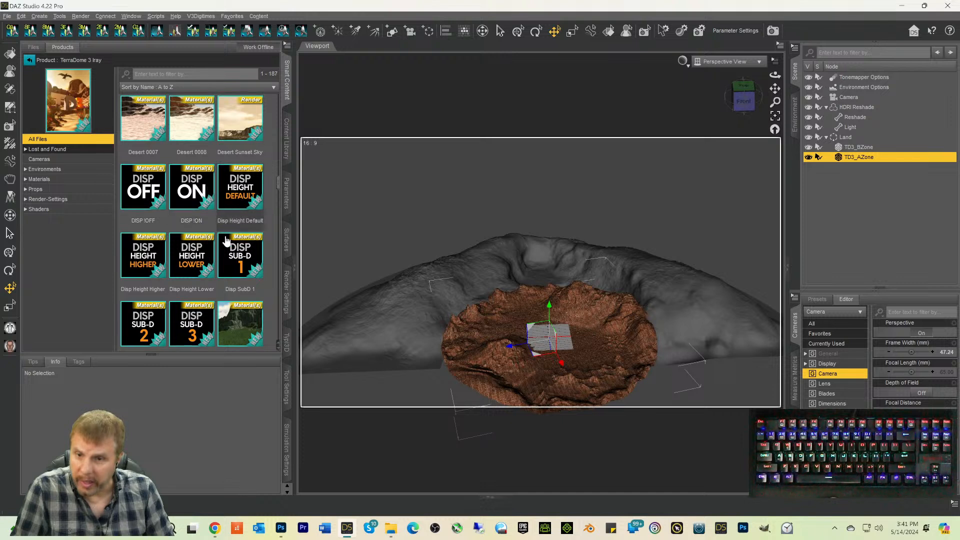
Step: Apply the Disp Height Higher preset to TD3_AZone
{"action": "left_click", "coordinate": [239, 264]}
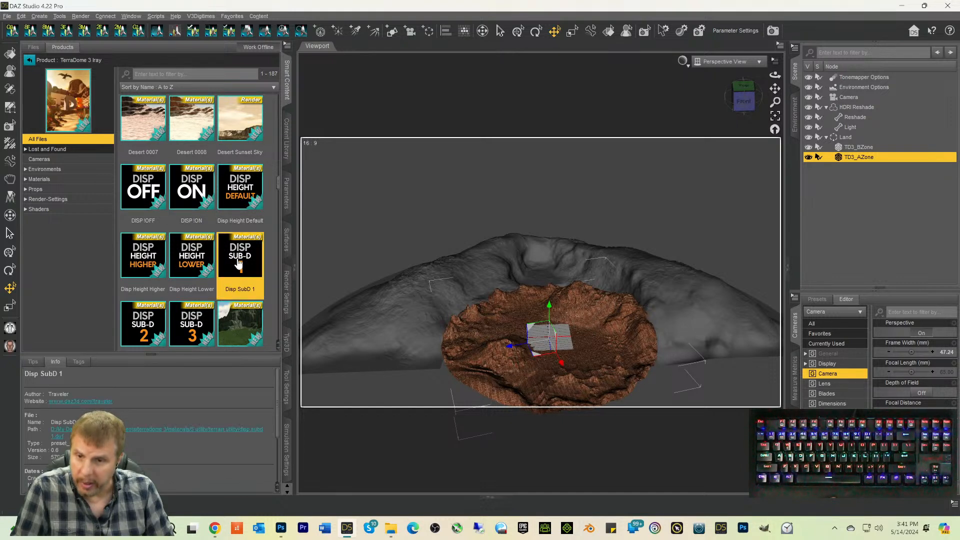
{"action": "left_click", "coordinate": [192, 265]}
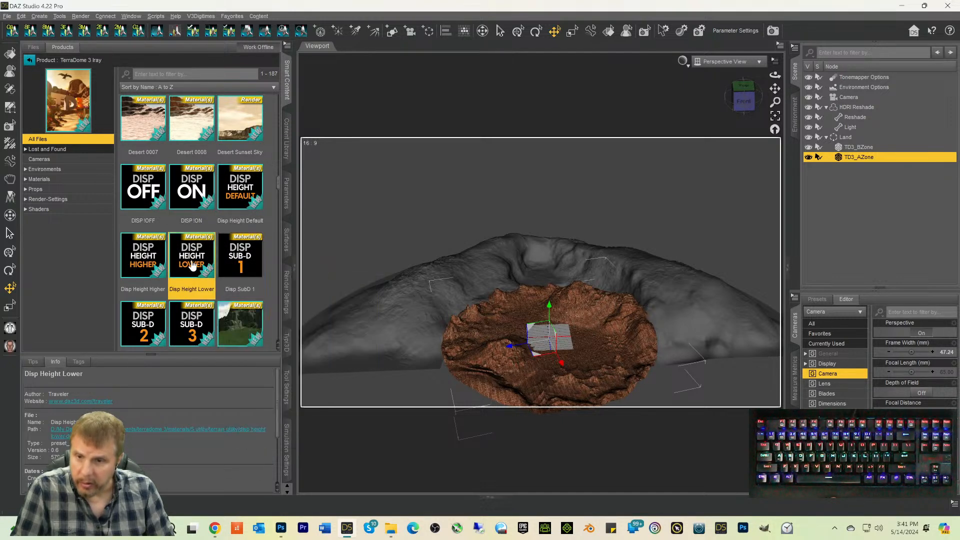
{"action": "double_click", "coordinate": [136, 255]}
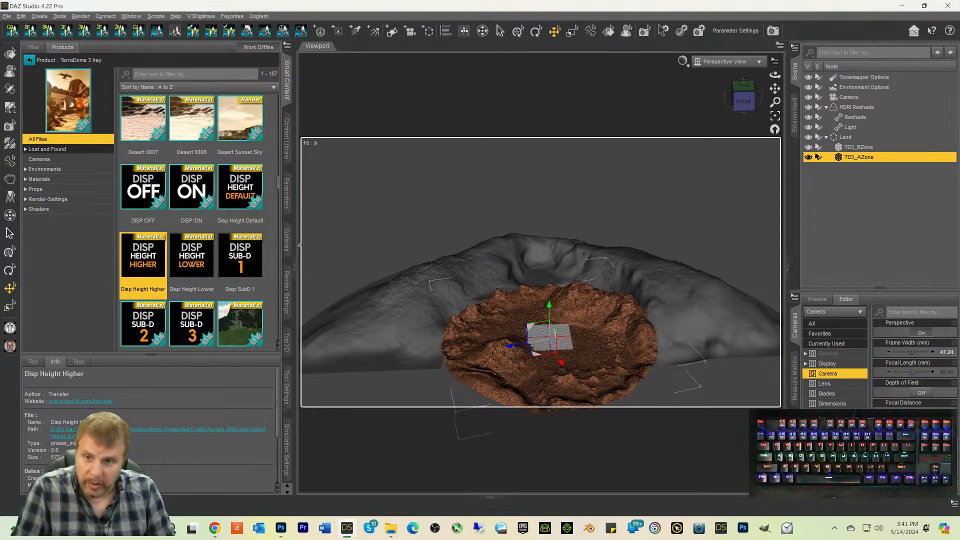
Step: Compare the default and lower displacement height presets on TD3_AZone, ending with Disp Height Higher and Disp SubD 2 applied
{"action": "double_click", "coordinate": [239, 198]}
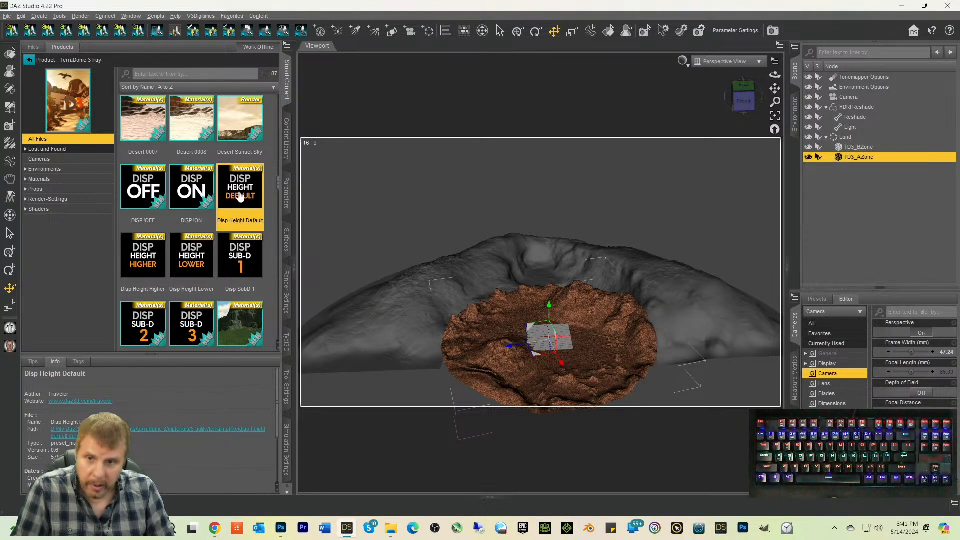
{"action": "double_click", "coordinate": [204, 263]}
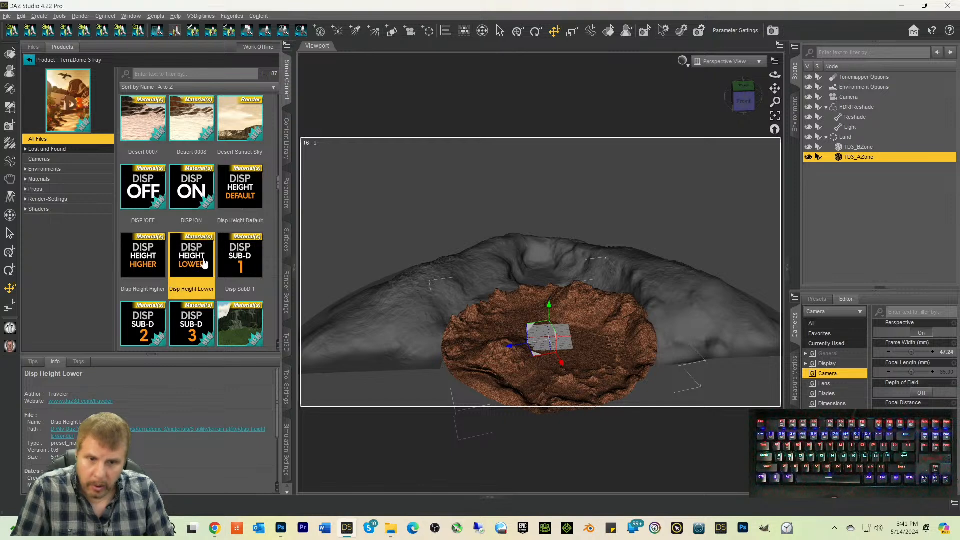
{"action": "double_click", "coordinate": [155, 262]}
{"action": "double_click", "coordinate": [160, 321]}
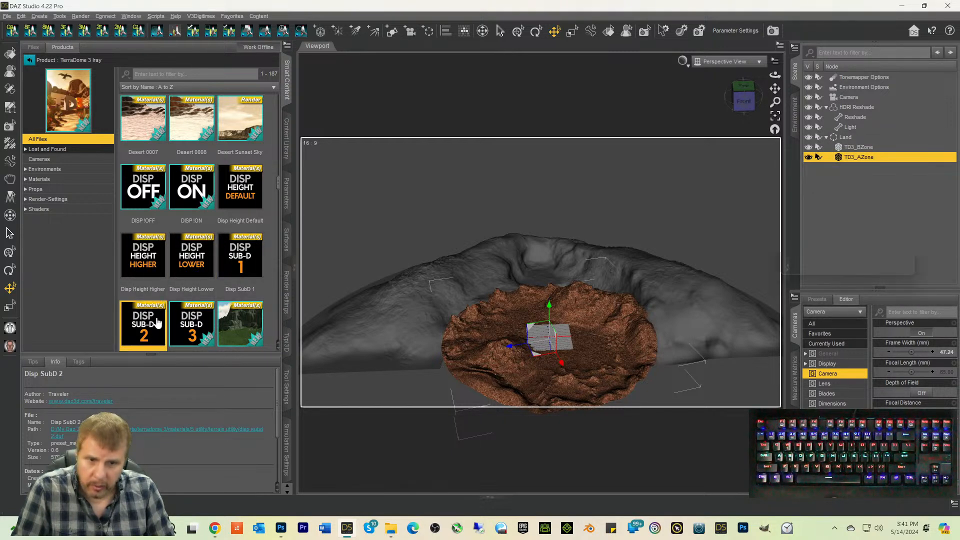
Step: Apply the TerraDome 3 material Distant 0008 to TD3_BZone
{"action": "left_click", "coordinate": [418, 296]}
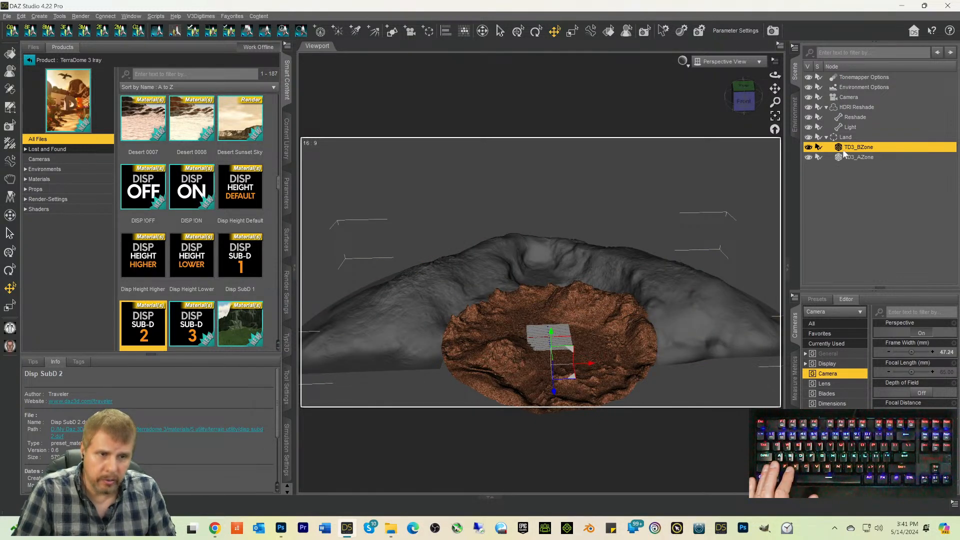
{"action": "scroll", "coordinate": [191, 241], "scroll_direction": "down", "scroll_amount": 3}
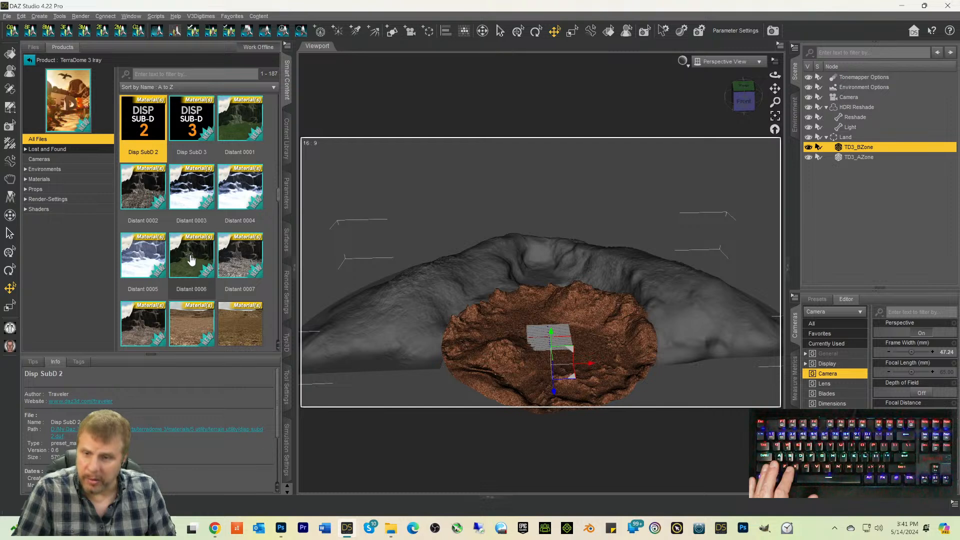
{"action": "scroll", "coordinate": [209, 274], "scroll_direction": "down", "scroll_amount": 1}
{"action": "scroll", "coordinate": [209, 274], "scroll_direction": "down", "scroll_amount": 7}
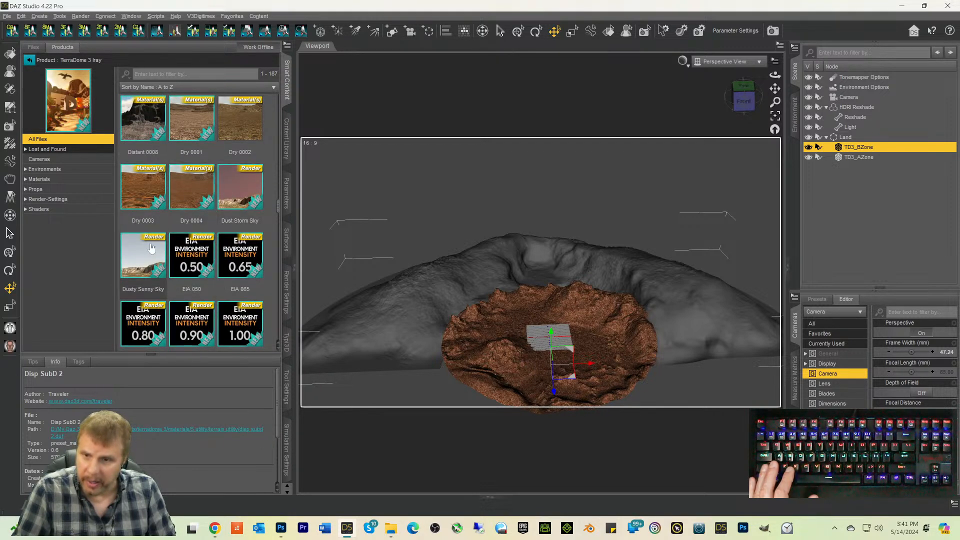
{"action": "scroll", "coordinate": [153, 244], "scroll_direction": "down", "scroll_amount": 12}
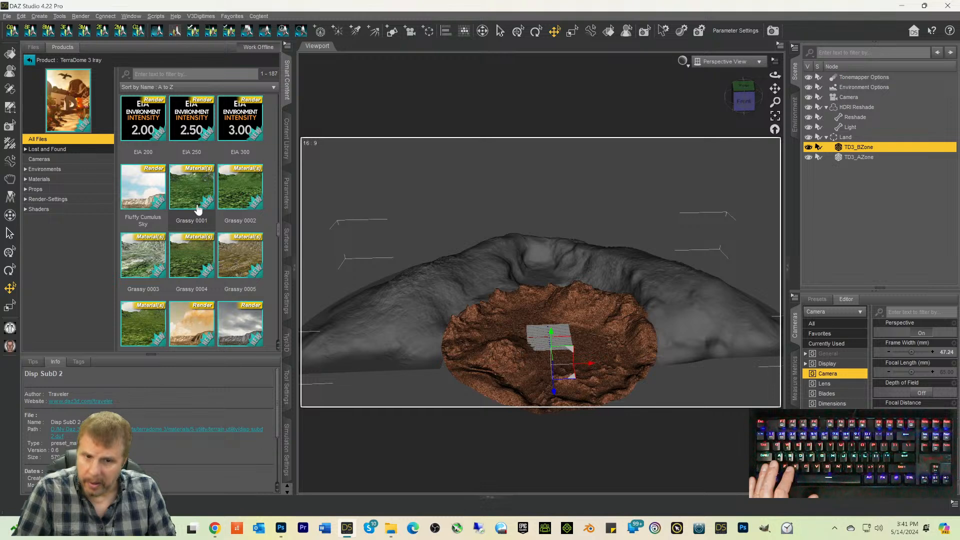
{"action": "mouse_move", "coordinate": [199, 209]}
{"action": "mouse_move", "coordinate": [141, 202]}
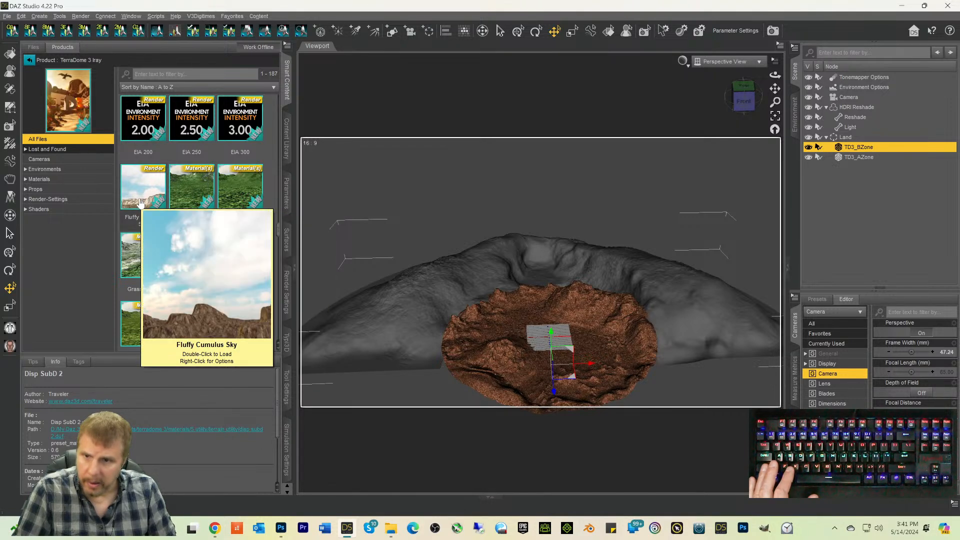
{"action": "scroll", "coordinate": [184, 196], "scroll_direction": "up", "scroll_amount": 10}
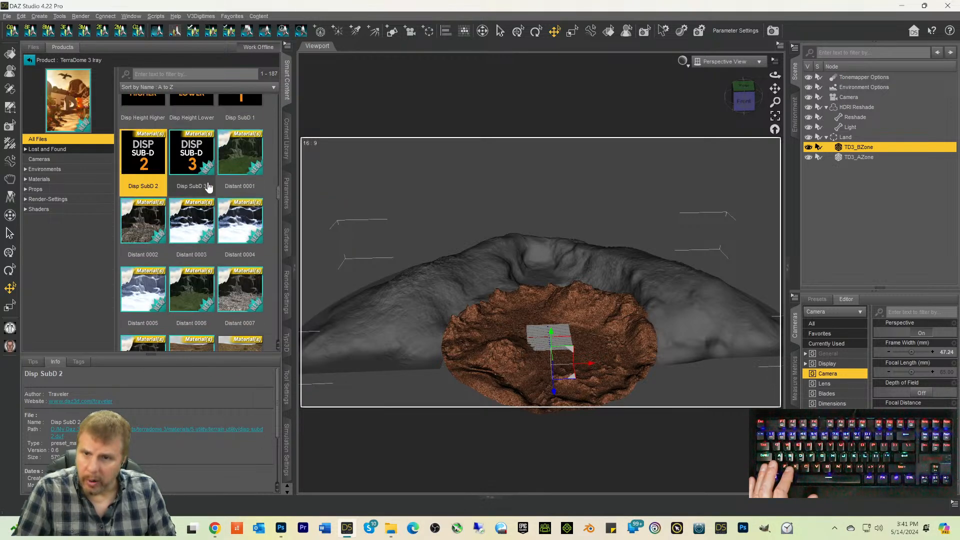
{"action": "scroll", "coordinate": [213, 242], "scroll_direction": "down", "scroll_amount": 5}
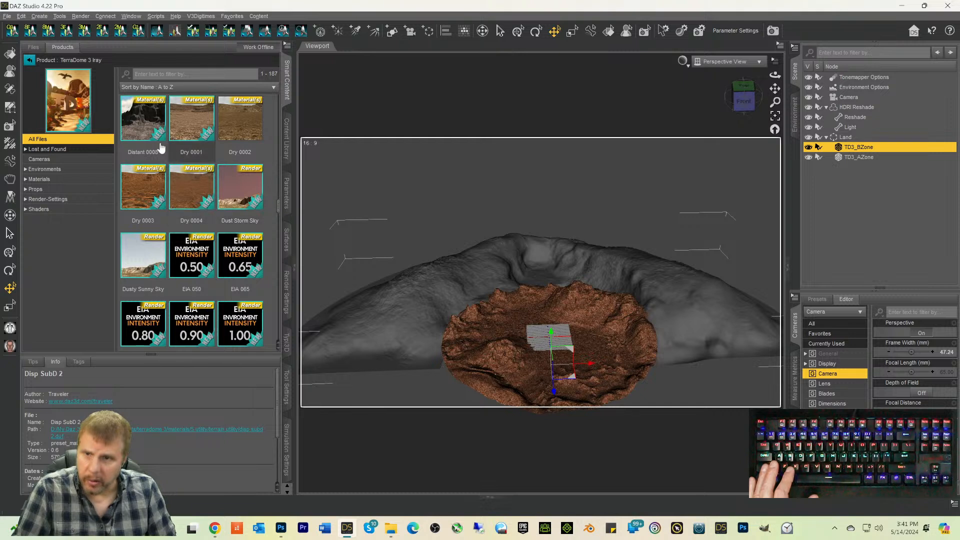
{"action": "left_click", "coordinate": [140, 131]}
{"action": "double_click", "coordinate": [140, 131]}
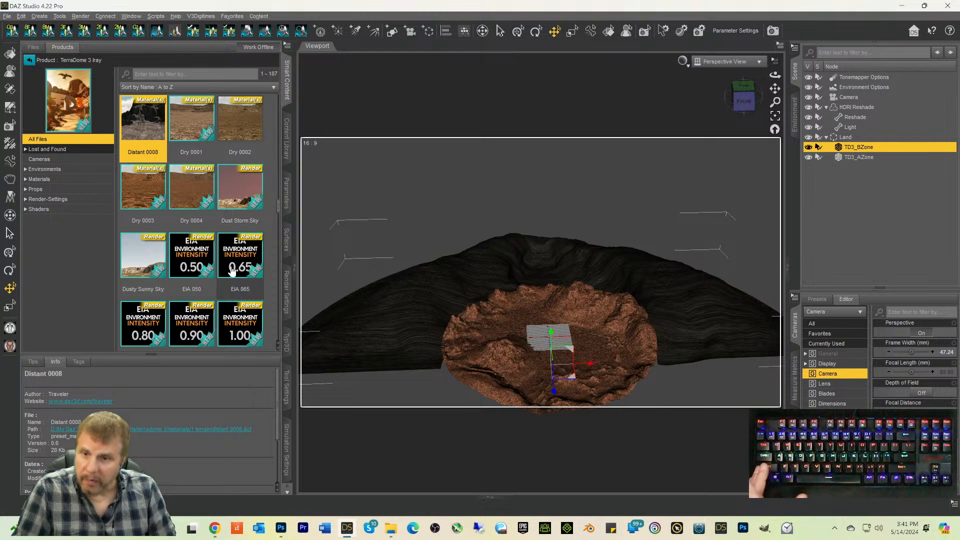
Step: Load the EIA 250 render preset to set the environment intensity to 2.50
{"action": "scroll", "coordinate": [200, 283], "scroll_direction": "down", "scroll_amount": 3}
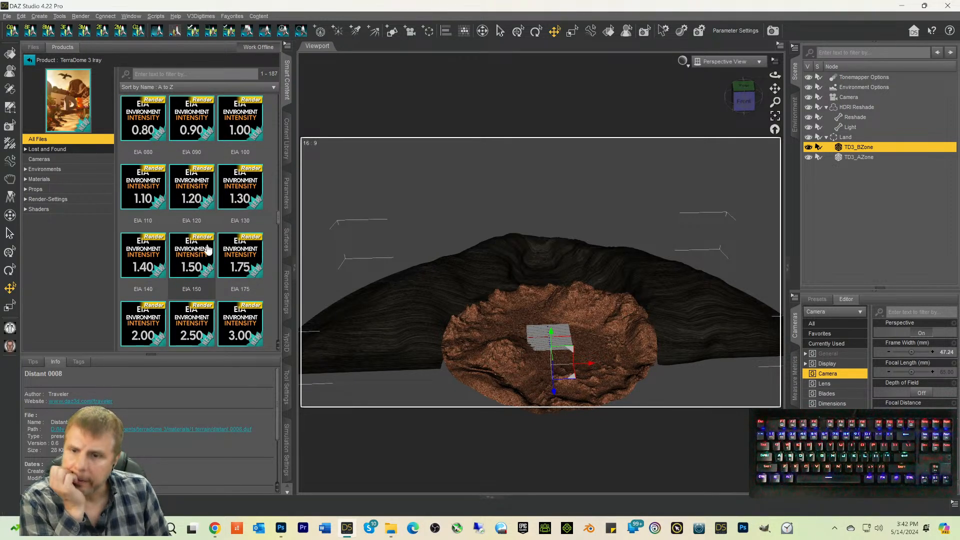
{"action": "scroll", "coordinate": [199, 265], "scroll_direction": "down", "scroll_amount": 3}
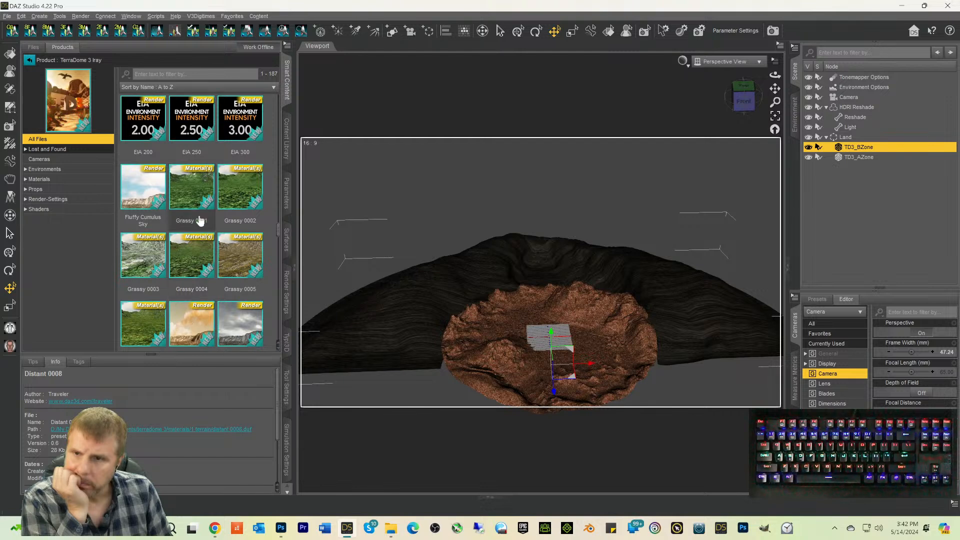
{"action": "double_click", "coordinate": [181, 115]}
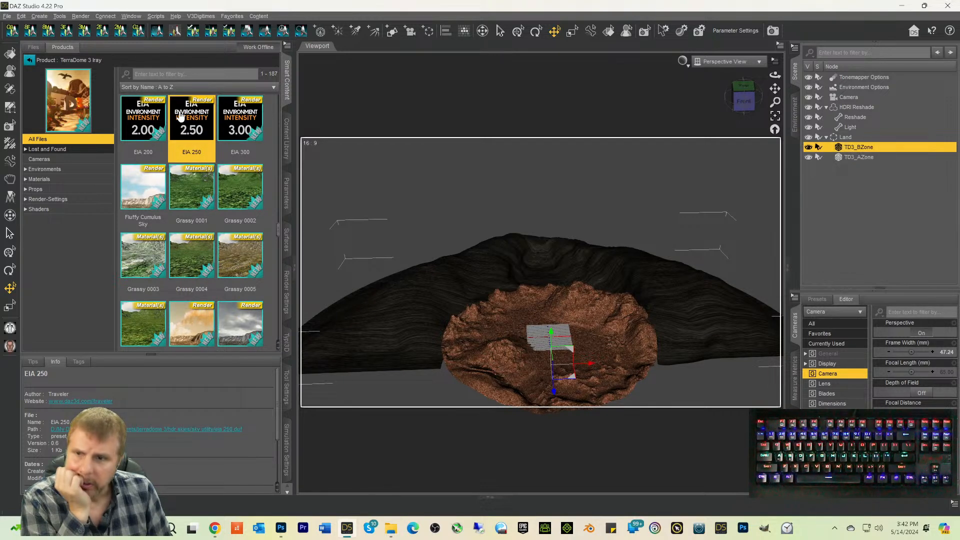
Step: Try the higher and lower displacement height presets on TD3_BZone, ending with Disp Height Default and DISP !ON applied
{"action": "scroll", "coordinate": [225, 180], "scroll_direction": "up", "scroll_amount": 3}
{"action": "scroll", "coordinate": [227, 270], "scroll_direction": "up", "scroll_amount": 3}
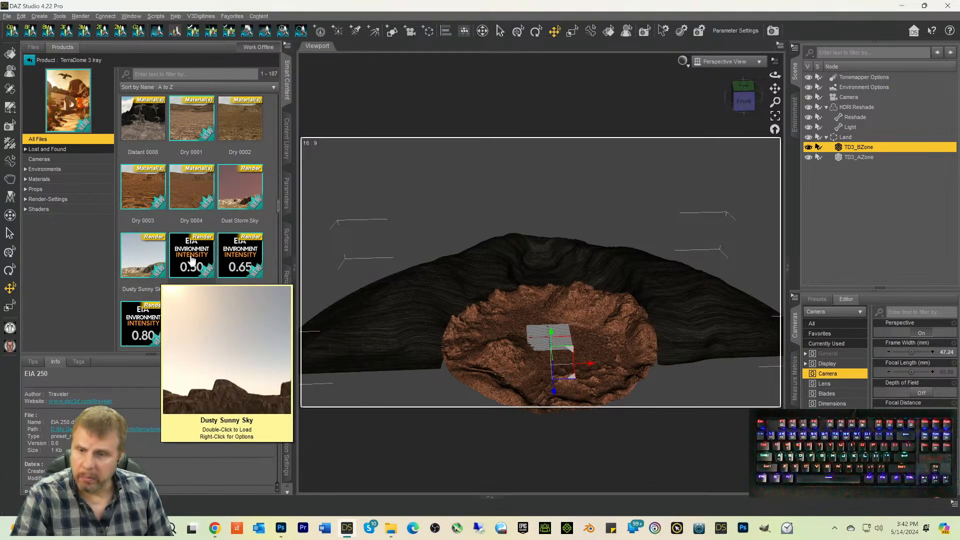
{"action": "mouse_move", "coordinate": [199, 244]}
{"action": "scroll", "coordinate": [197, 240], "scroll_direction": "up", "scroll_amount": 3}
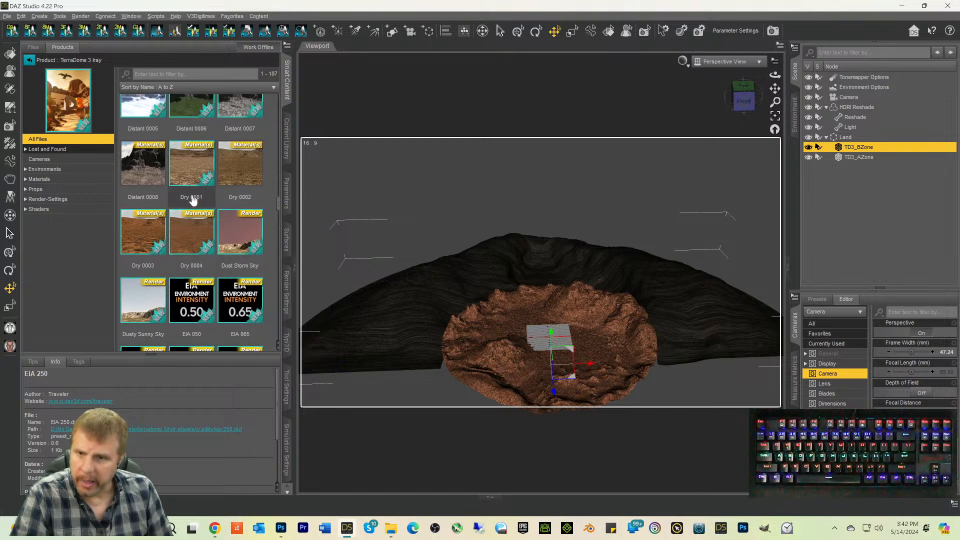
{"action": "scroll", "coordinate": [200, 253], "scroll_direction": "down", "scroll_amount": 3}
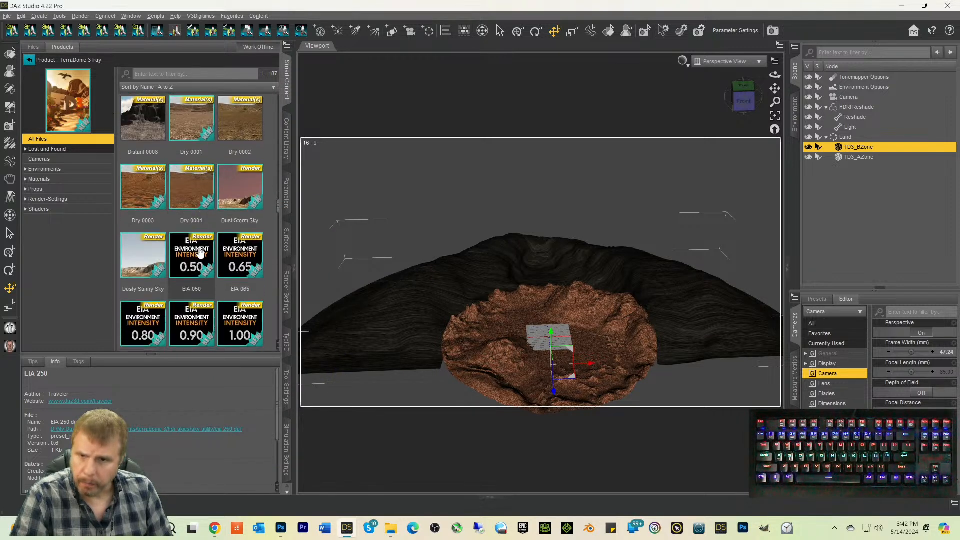
{"action": "scroll", "coordinate": [193, 220], "scroll_direction": "up", "scroll_amount": 3}
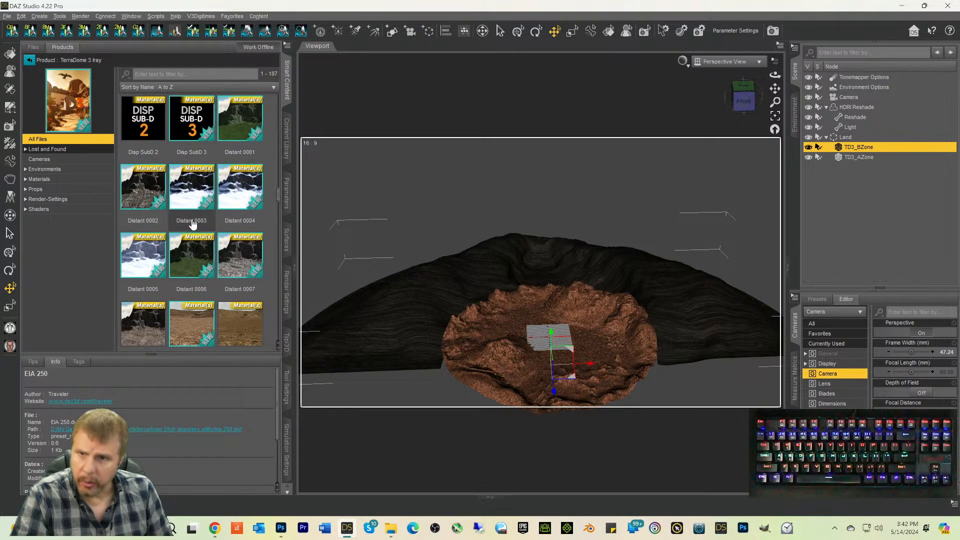
{"action": "scroll", "coordinate": [189, 210], "scroll_direction": "up", "scroll_amount": 3}
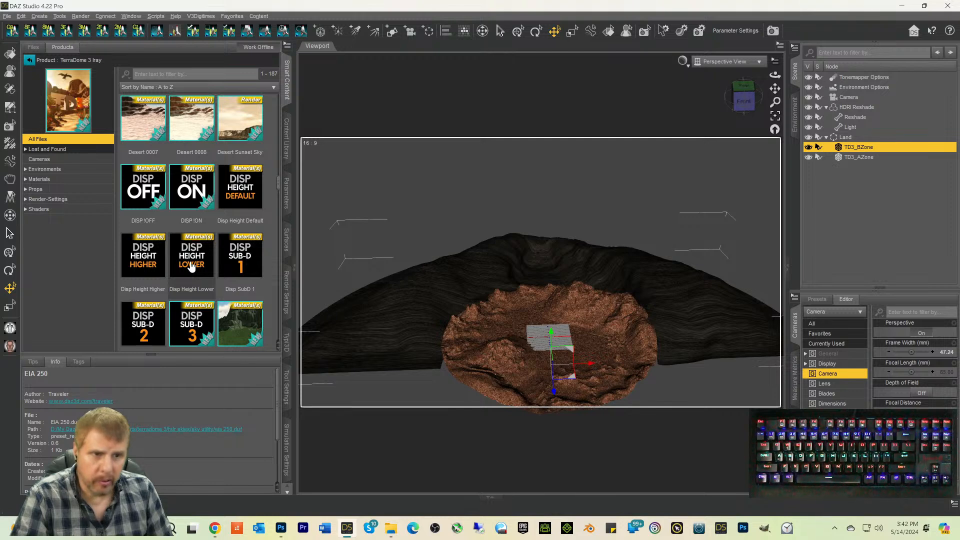
{"action": "mouse_move", "coordinate": [191, 265]}
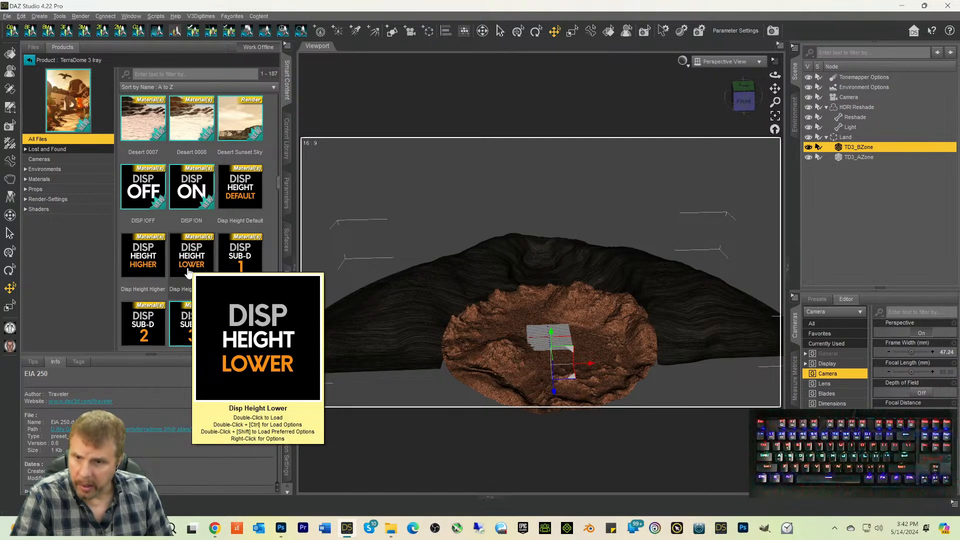
{"action": "double_click", "coordinate": [144, 262]}
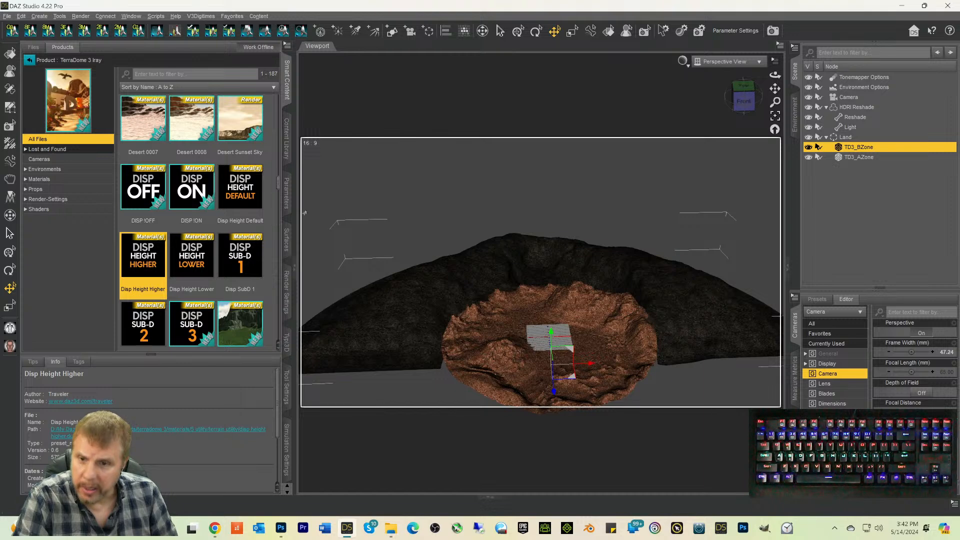
{"action": "double_click", "coordinate": [195, 259]}
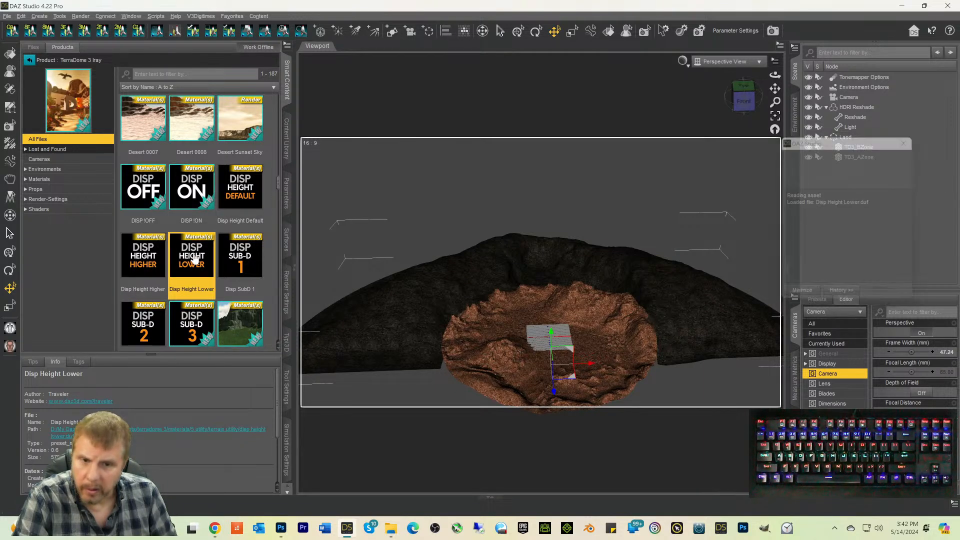
{"action": "double_click", "coordinate": [240, 189]}
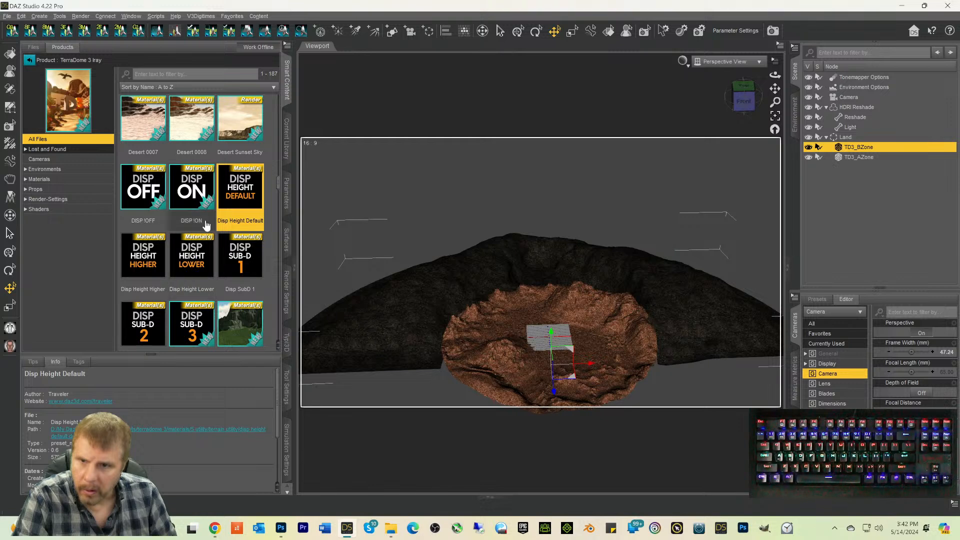
{"action": "double_click", "coordinate": [180, 200]}
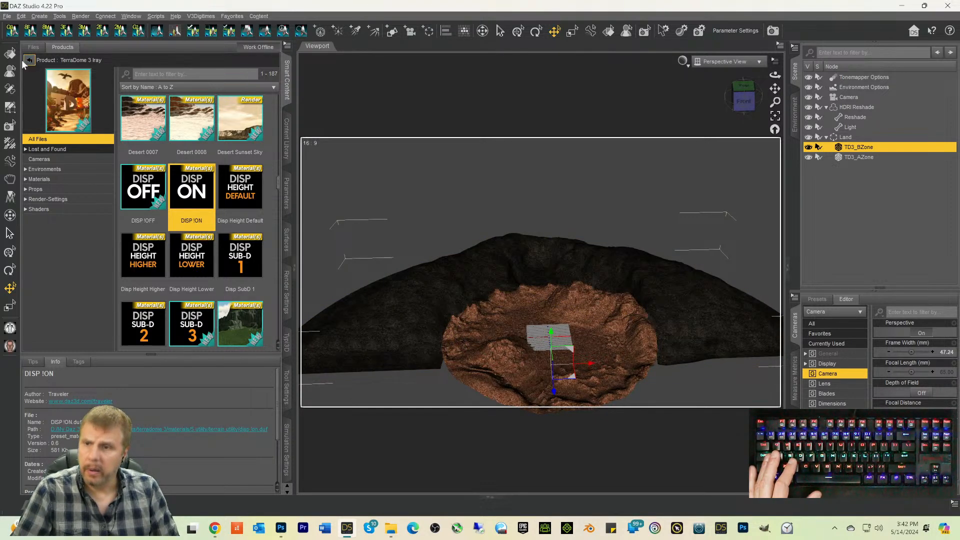
Step: Set TD3_BZone's Mountains 01 morph to about 52.7% to raise the surrounding terrain
{"action": "left_click", "coordinate": [23, 61]}
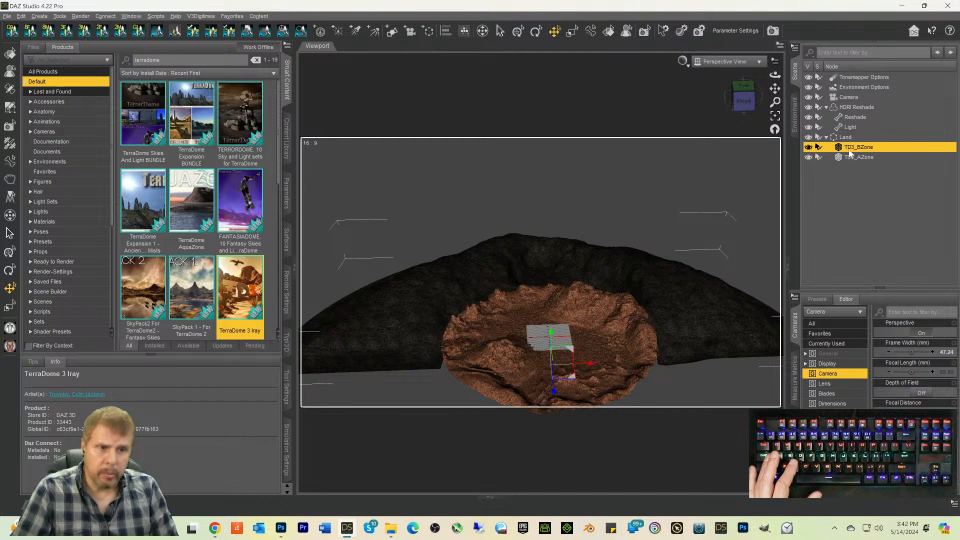
{"action": "left_click", "coordinate": [287, 209]}
{"action": "scroll", "coordinate": [188, 384], "scroll_direction": "down", "scroll_amount": 15}
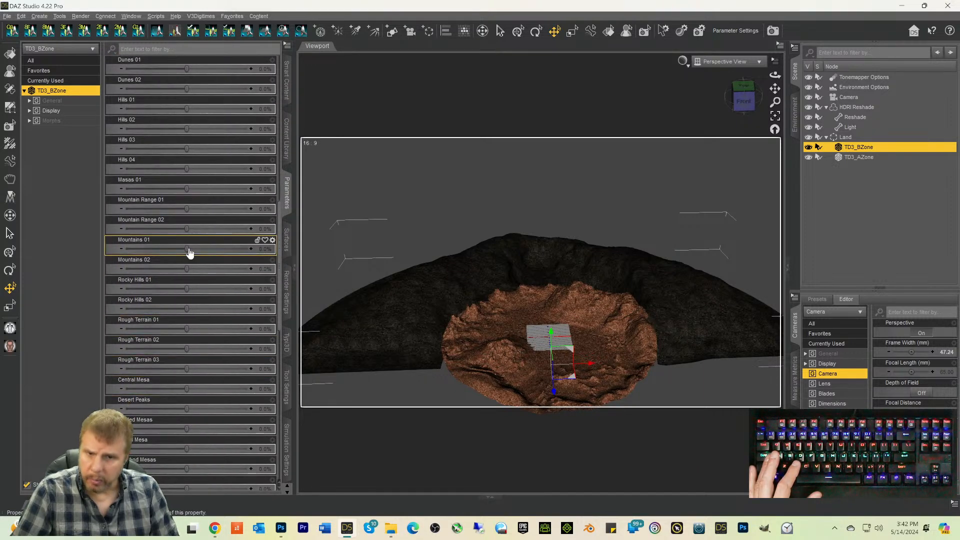
{"action": "left_click_drag", "start_coordinate": [187, 249], "coordinate": [219, 248]}
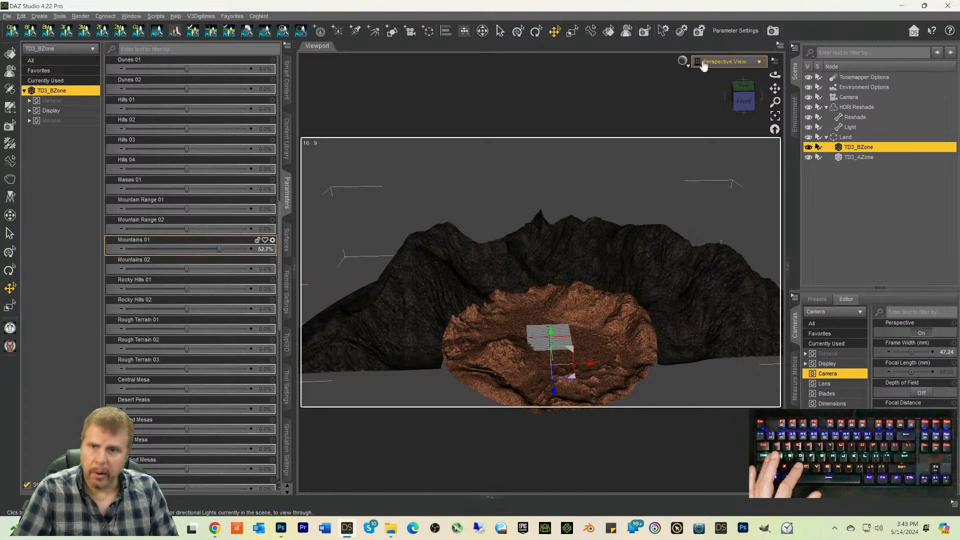
Step: Clear the terradome product filter, find John 9 among the Figures products and load its RexRed John 9 character into the scene
{"action": "left_click", "coordinate": [288, 82]}
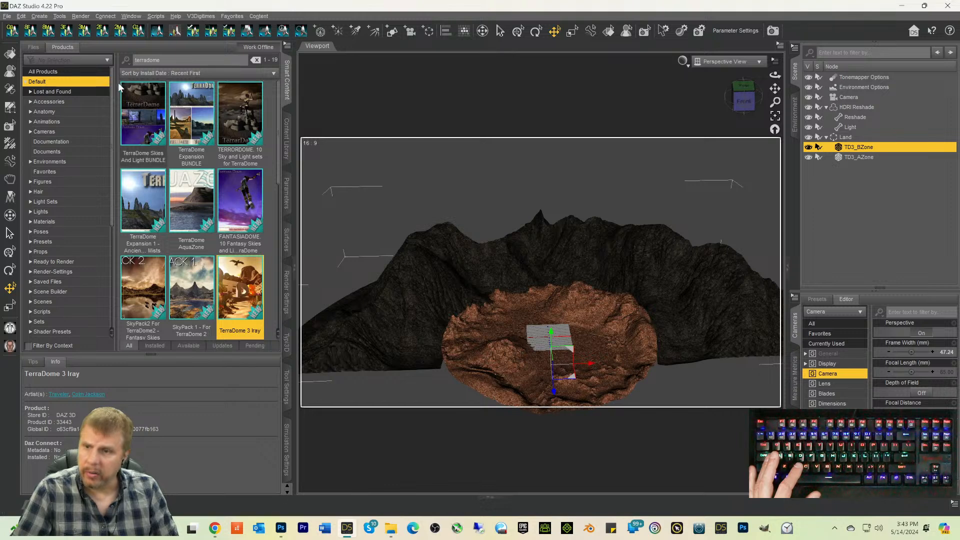
{"action": "left_click", "coordinate": [32, 182]}
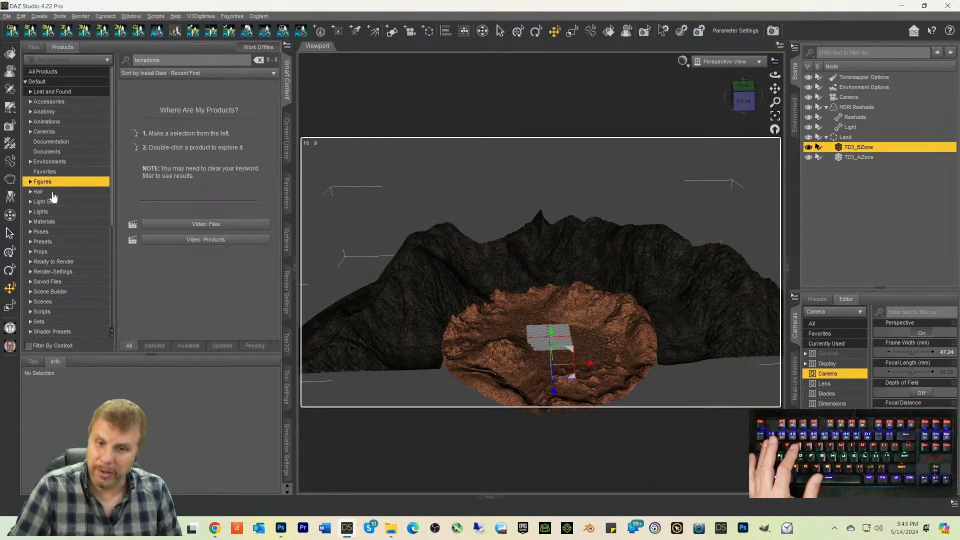
{"action": "left_click", "coordinate": [259, 59]}
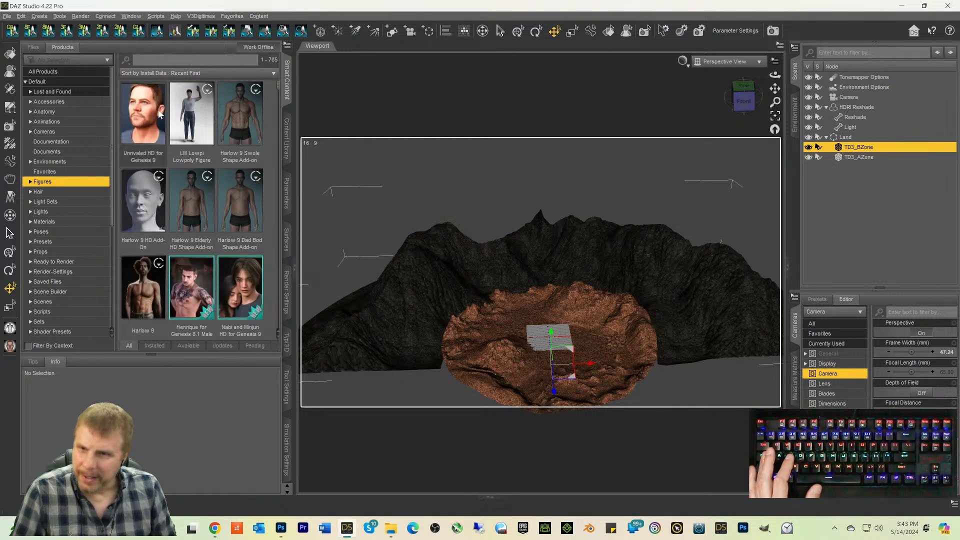
{"action": "mouse_move", "coordinate": [221, 137]}
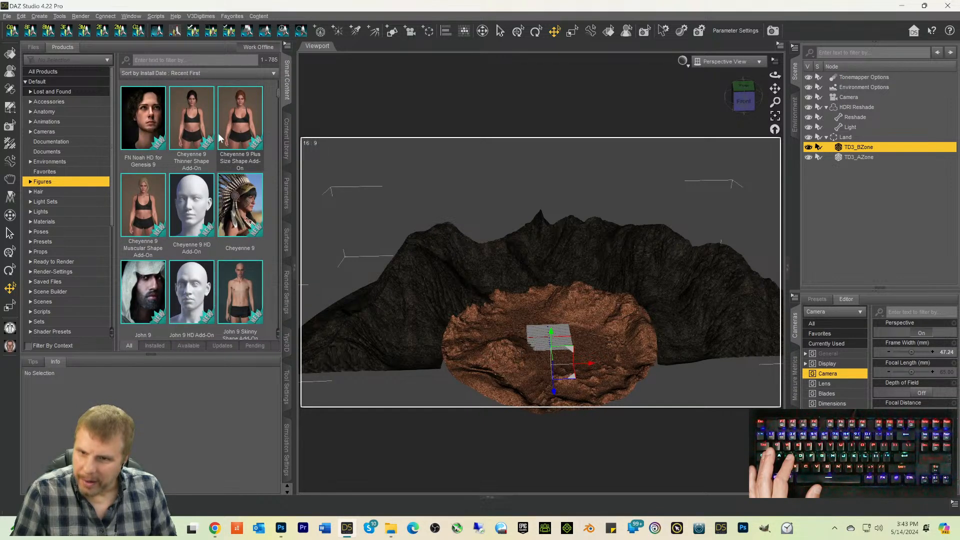
{"action": "left_click", "coordinate": [147, 130]}
{"action": "scroll", "coordinate": [200, 199], "scroll_direction": "down", "scroll_amount": 3}
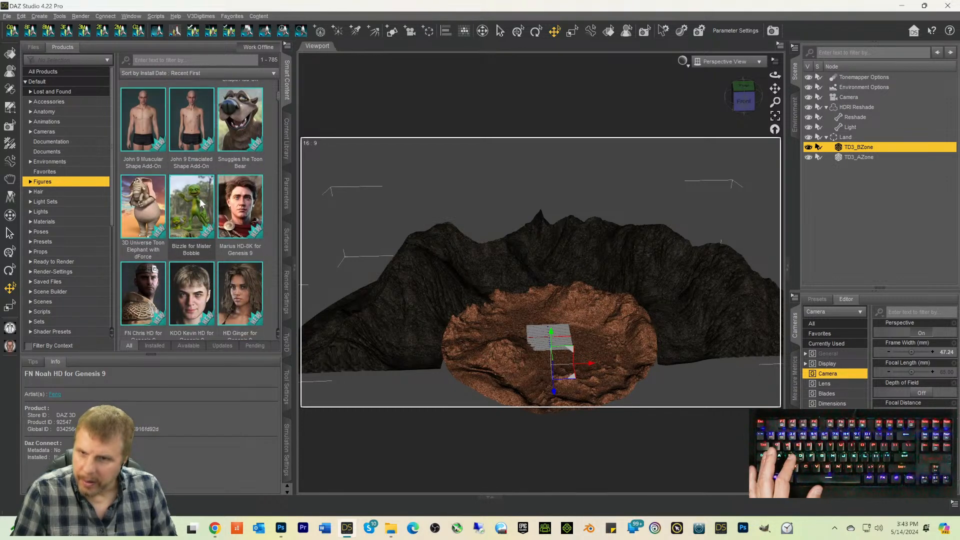
{"action": "scroll", "coordinate": [200, 198], "scroll_direction": "up", "scroll_amount": 3}
{"action": "left_click", "coordinate": [146, 303]}
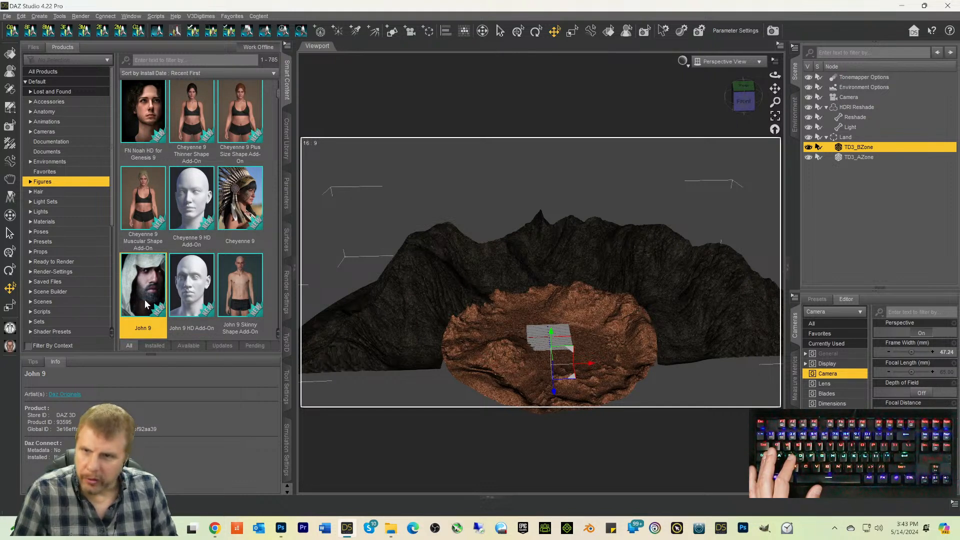
{"action": "double_click", "coordinate": [145, 299]}
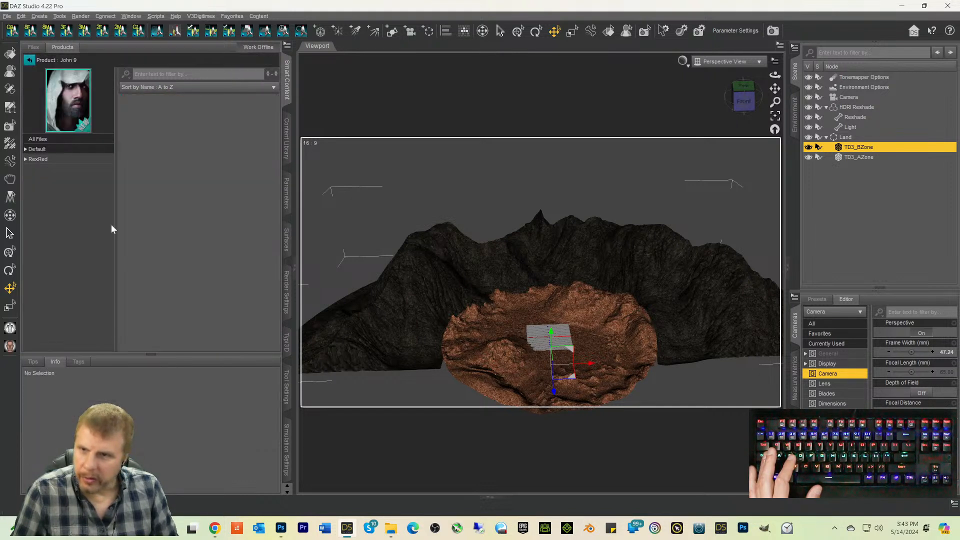
{"action": "left_click", "coordinate": [39, 159]}
{"action": "double_click", "coordinate": [157, 125]}
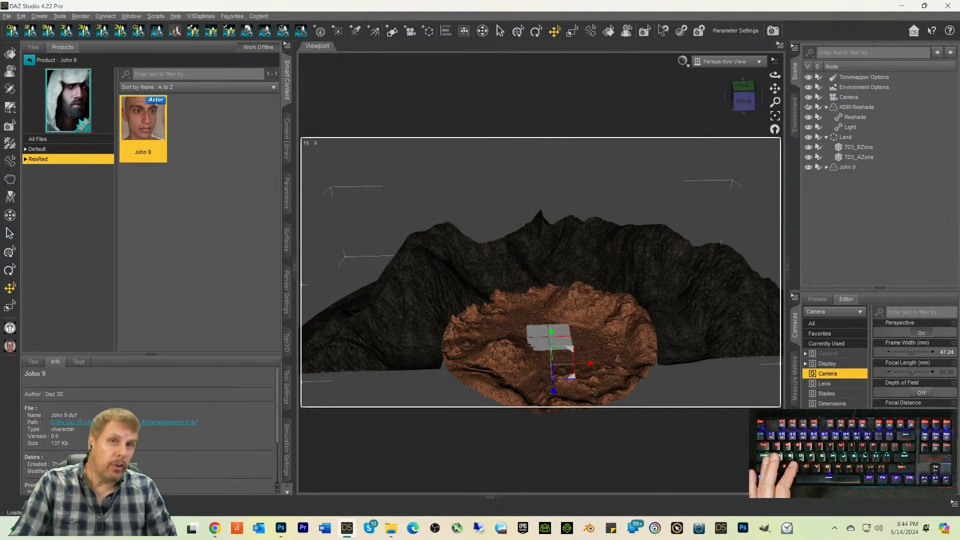
Step: Frame John 9 at ground level and raise the Land group so the terrain comes up to the figure's feet
{"action": "left_click", "coordinate": [832, 147]}
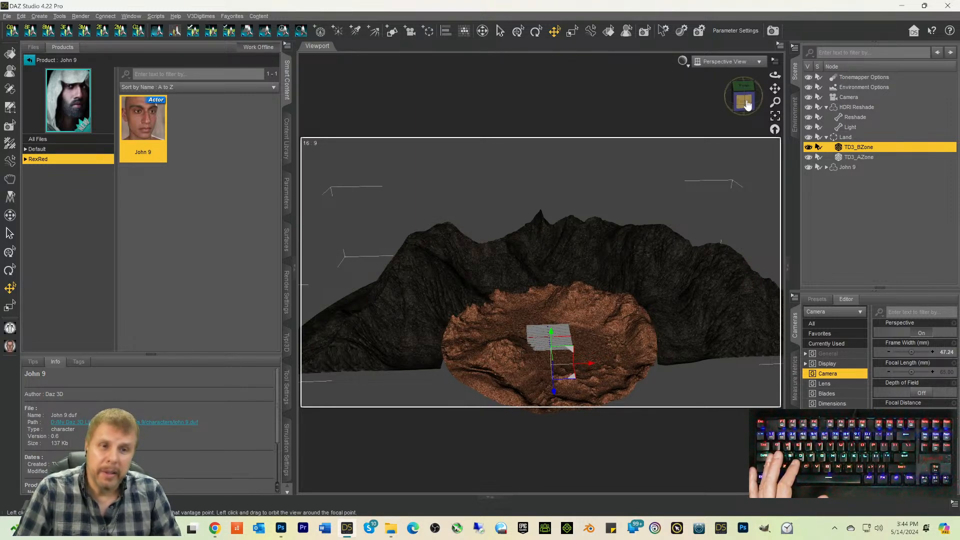
{"action": "left_click_drag", "start_coordinate": [744, 102], "coordinate": [743, 98]}
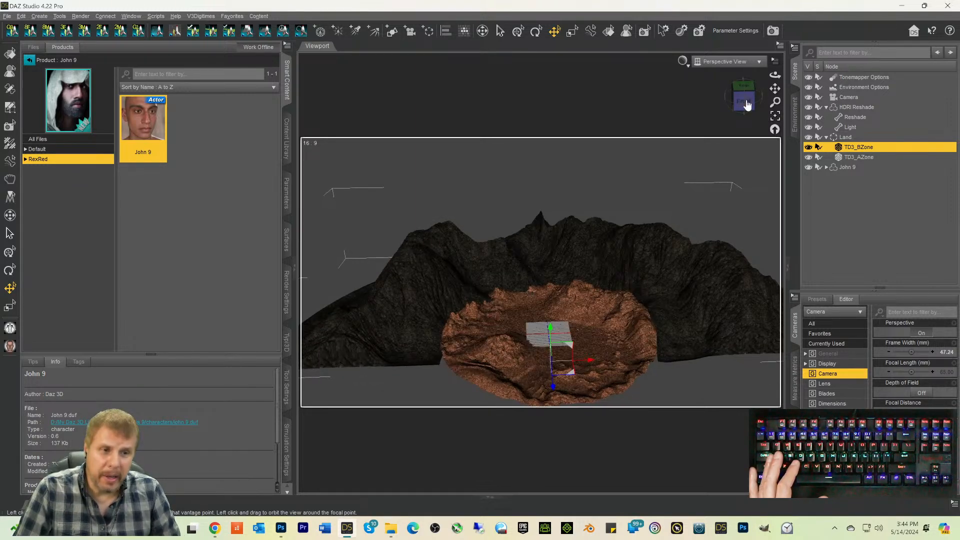
{"action": "left_click", "coordinate": [844, 168]}
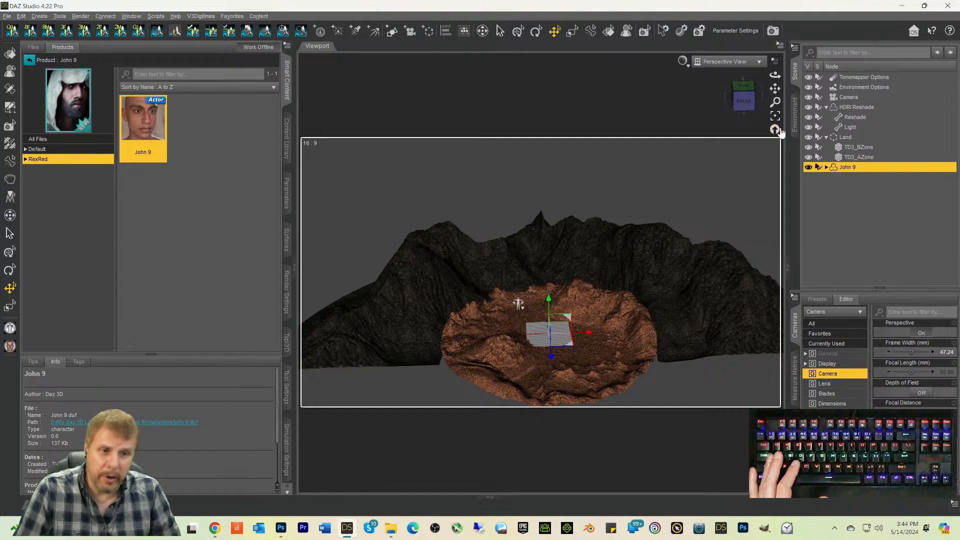
{"action": "left_click", "coordinate": [775, 116]}
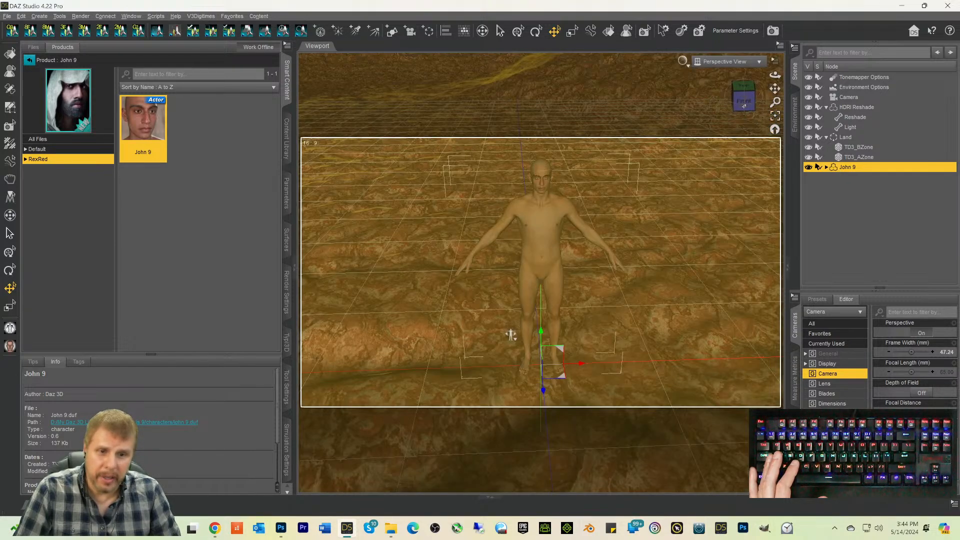
{"action": "left_click_drag", "start_coordinate": [511, 334], "coordinate": [510, 353], "text": "alt"}
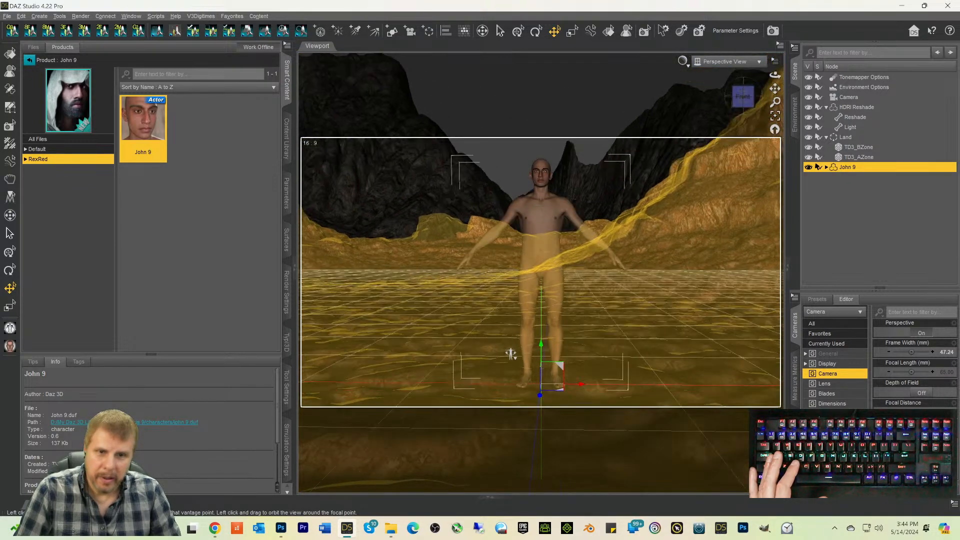
{"action": "right_click_drag", "start_coordinate": [511, 354], "coordinate": [509, 333], "text": "ctrl+alt"}
{"action": "left_click_drag", "start_coordinate": [775, 89], "coordinate": [793, 40]}
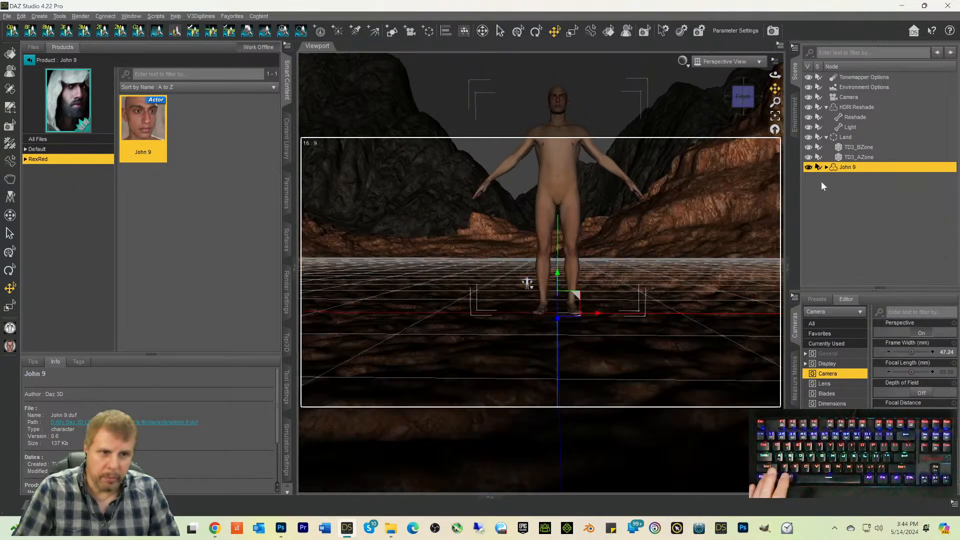
{"action": "left_click", "coordinate": [838, 139]}
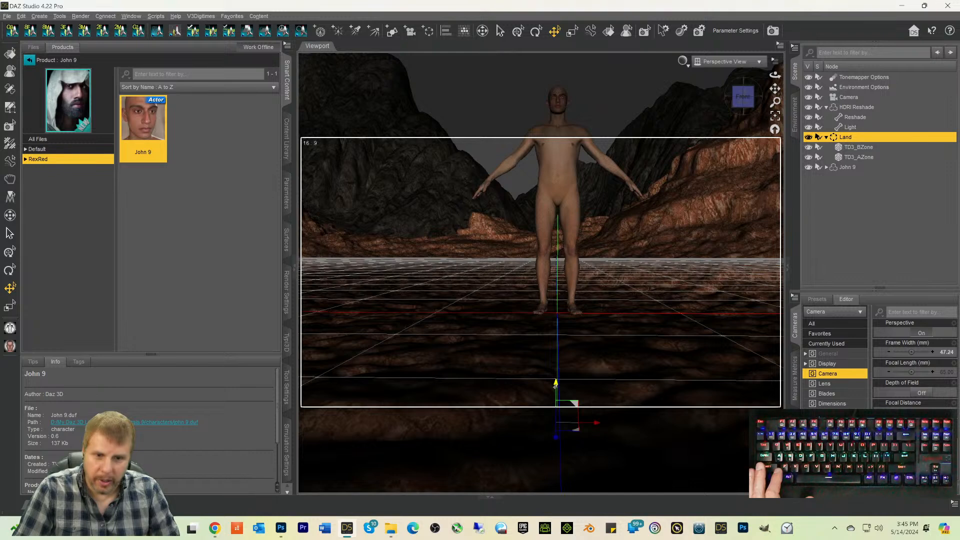
{"action": "mouse_move", "coordinate": [554, 383]}
{"action": "left_mouse_down"}
{"action": "mouse_move", "coordinate": [555, 350]}
{"action": "mouse_move", "coordinate": [555, 369]}
{"action": "left_mouse_up"}
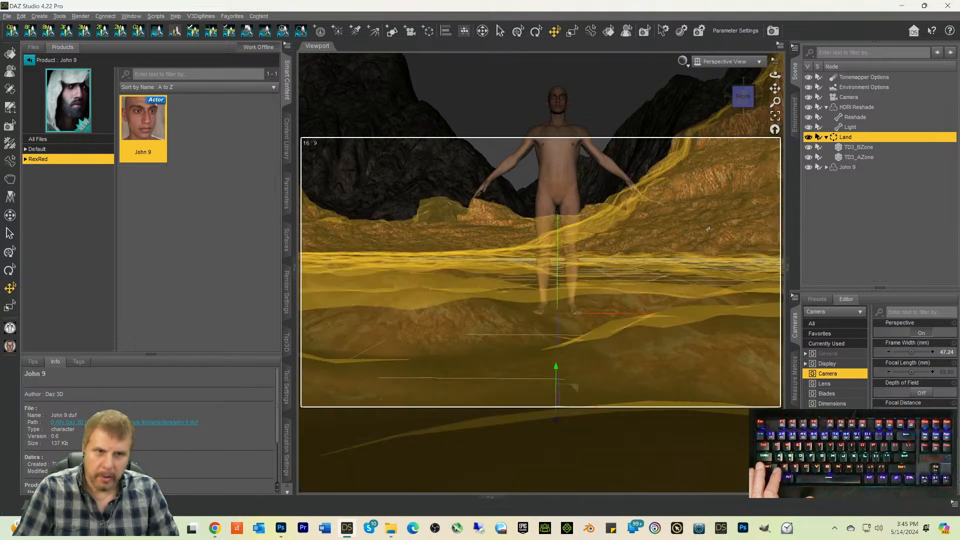
{"action": "left_click_drag", "start_coordinate": [744, 96], "coordinate": [775, 142]}
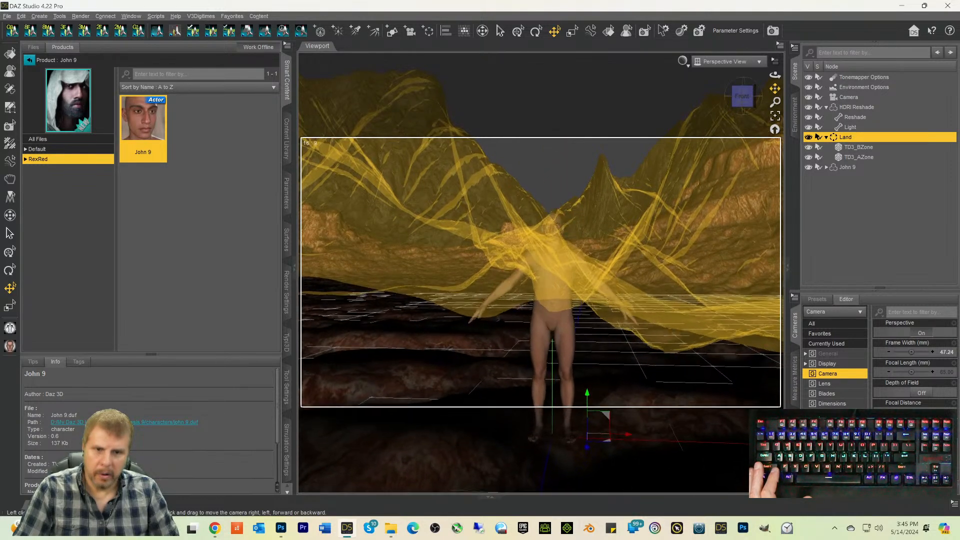
{"action": "left_click_drag", "start_coordinate": [750, 98], "coordinate": [756, 84]}
Step: Switch the viewport to the rendered Iray preview and check John 9 standing in the landscape
{"action": "key", "text": "ctrl+p"}
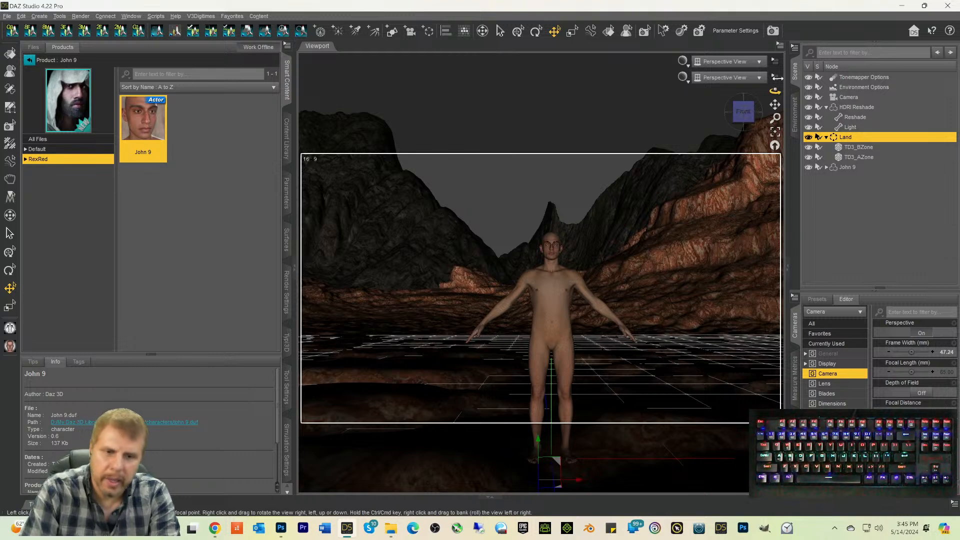
{"action": "key", "text": "ctrl+0"}
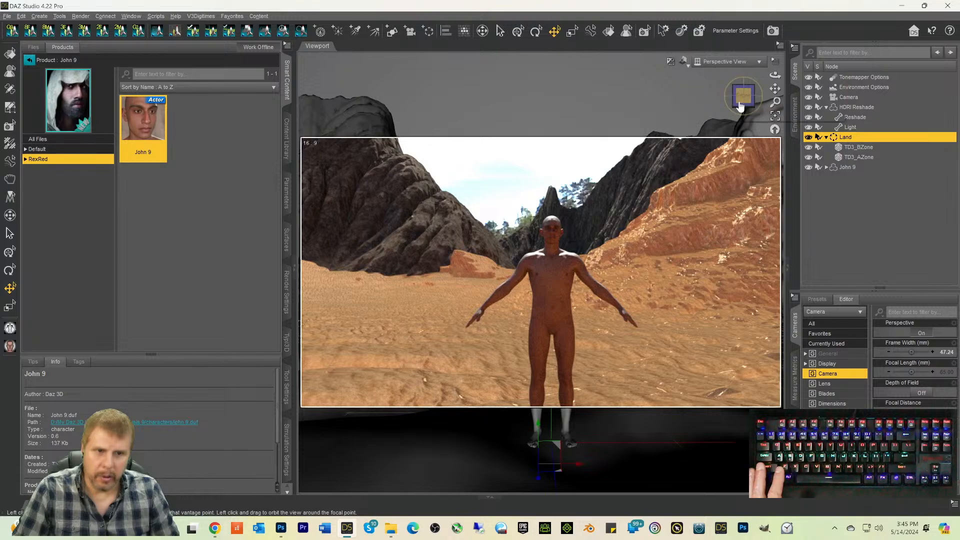
{"action": "left_click", "coordinate": [740, 106]}
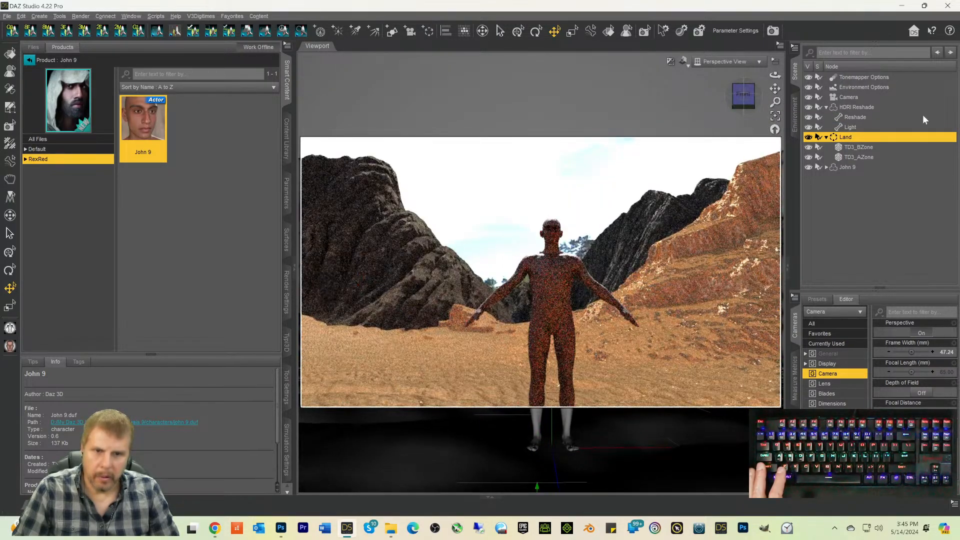
{"action": "left_click_drag", "start_coordinate": [745, 100], "coordinate": [748, 107]}
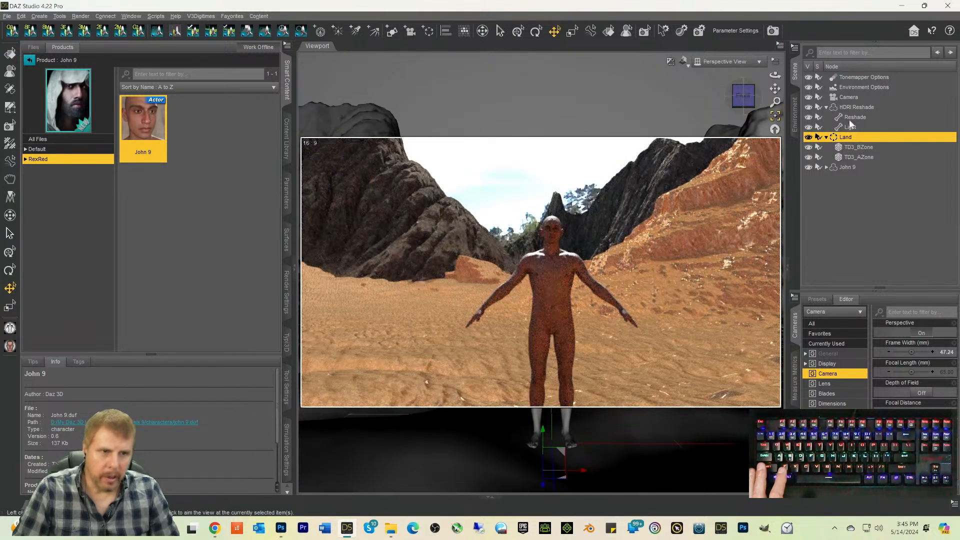
Step: Set the Camera's frame width to 38 mm
{"action": "left_click", "coordinate": [845, 98]}
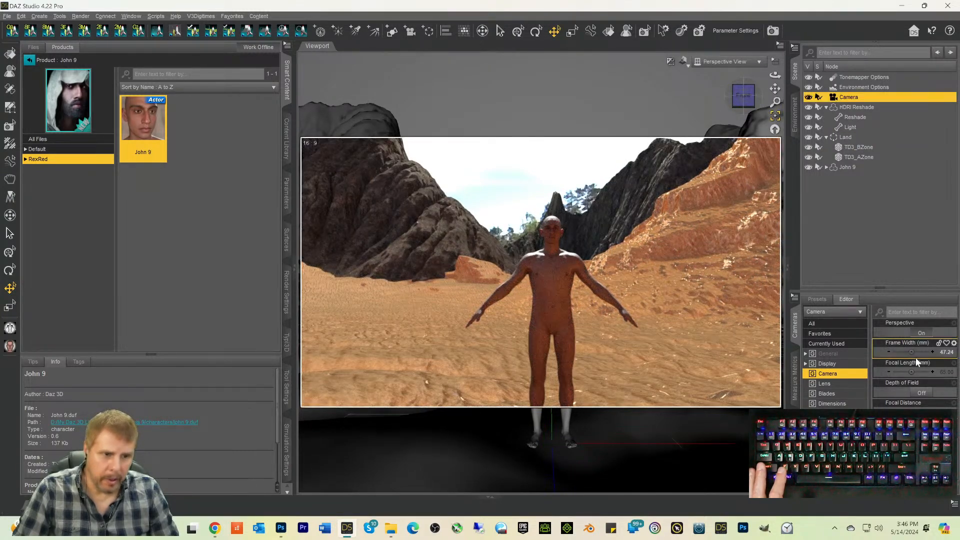
{"action": "left_click", "coordinate": [947, 353]}
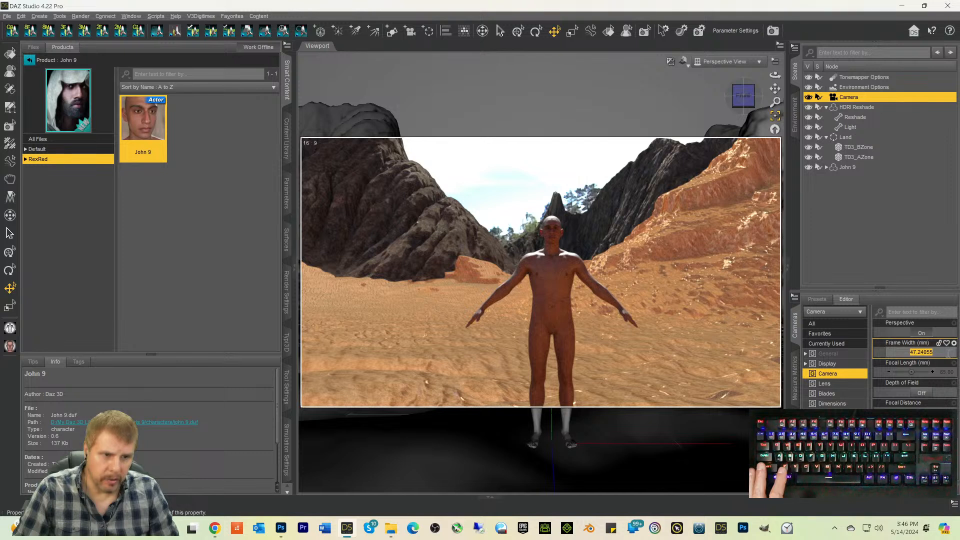
{"action": "type", "text": "38"}
{"action": "key", "text": "Return"}
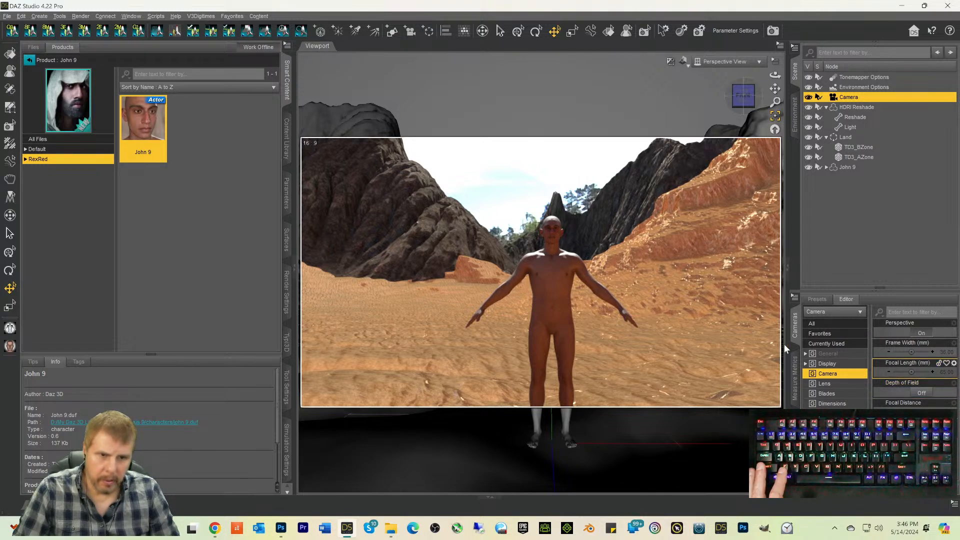
Step: Show the scene through the Camera and try to frame and orbit around the John 9 figure
{"action": "left_click_drag", "start_coordinate": [775, 88], "coordinate": [739, 105]}
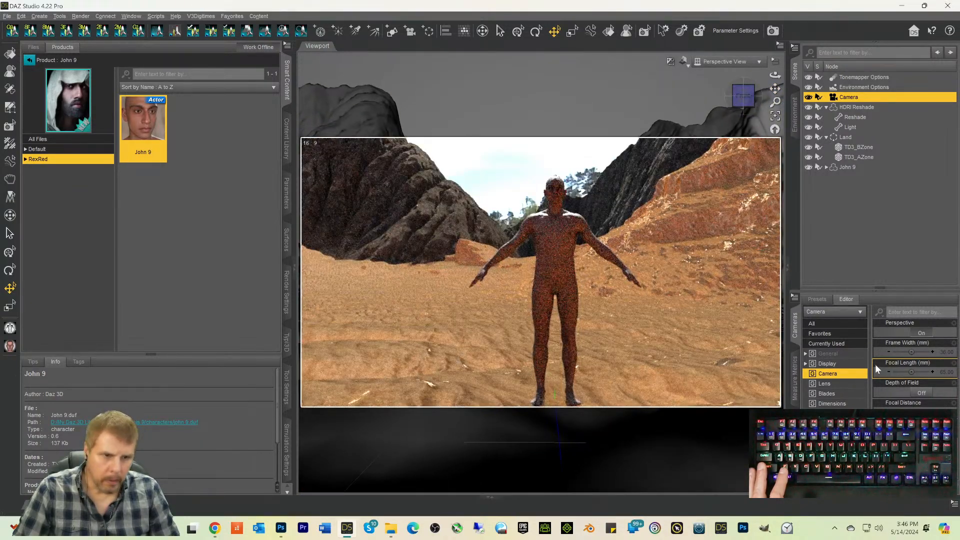
{"action": "left_click", "coordinate": [717, 62]}
{"action": "left_click", "coordinate": [712, 147]}
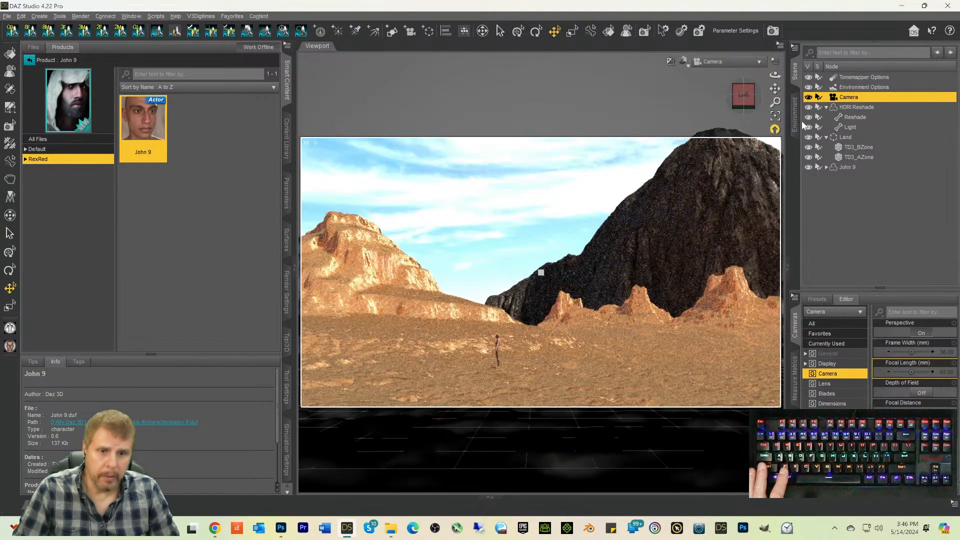
{"action": "left_click", "coordinate": [849, 170]}
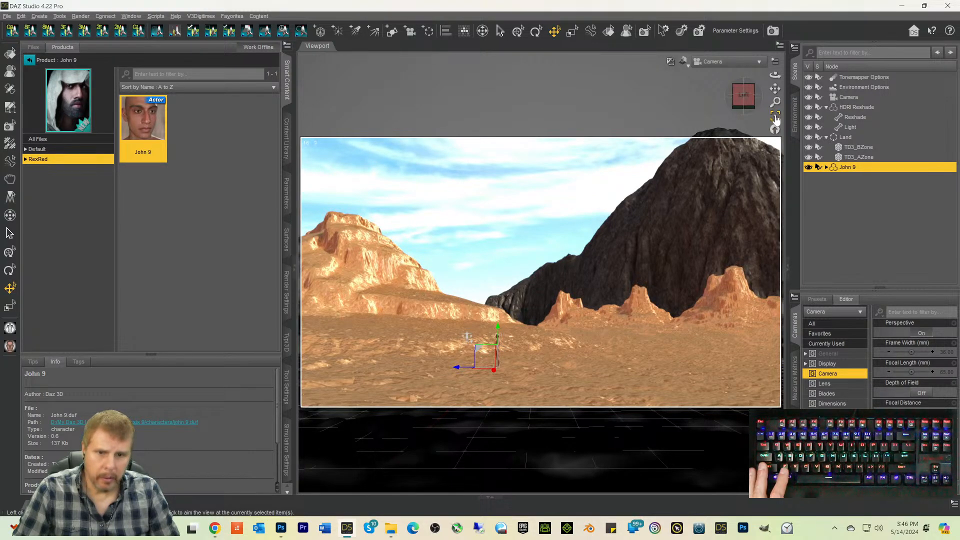
{"action": "left_click_drag", "start_coordinate": [745, 96], "coordinate": [744, 96]}
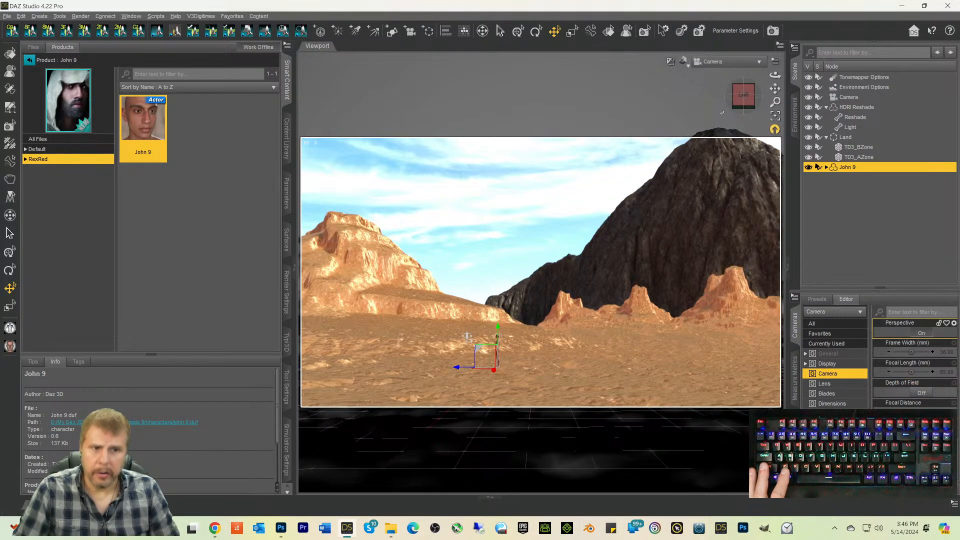
Step: Retry framing the John 9 figure in the Camera view
{"action": "left_click", "coordinate": [232, 16]}
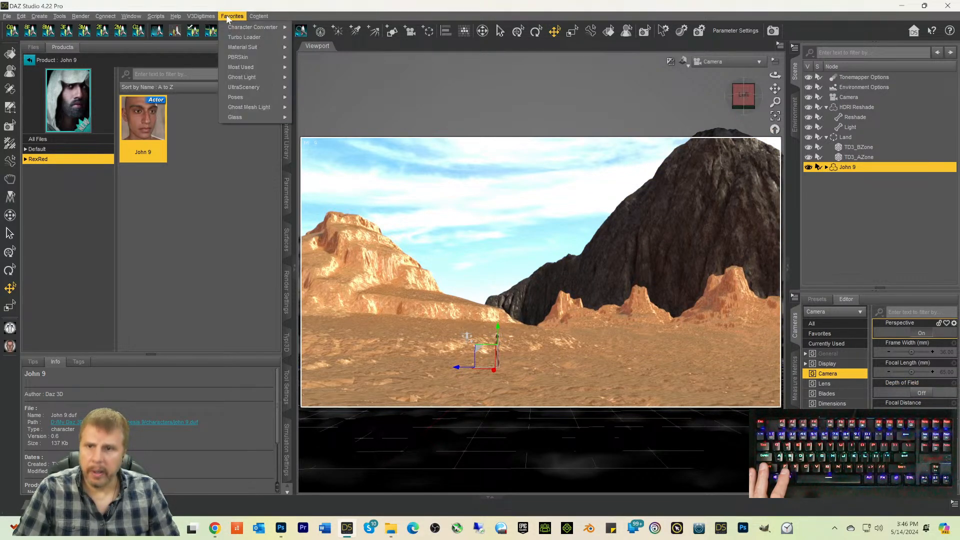
{"action": "mouse_move", "coordinate": [245, 58]}
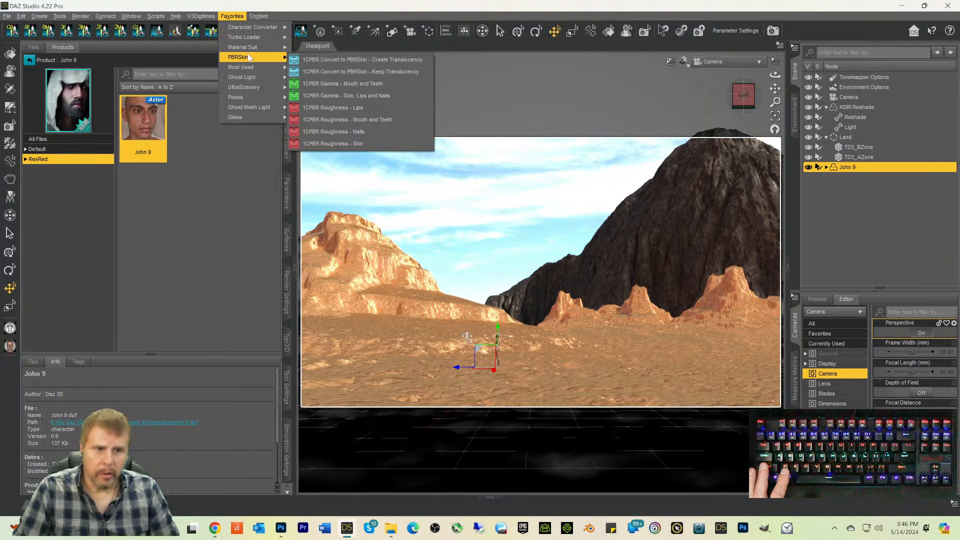
{"action": "left_click", "coordinate": [913, 203]}
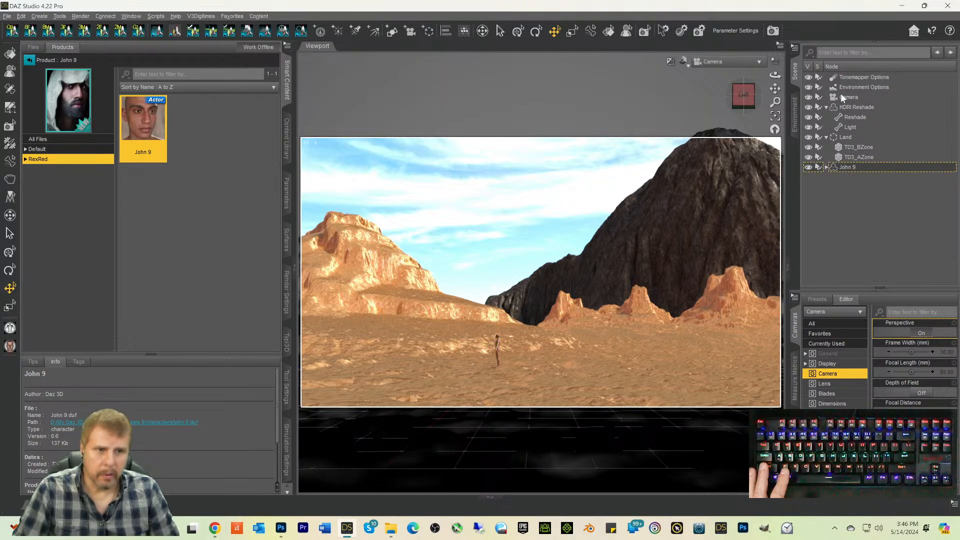
{"action": "left_click", "coordinate": [843, 98]}
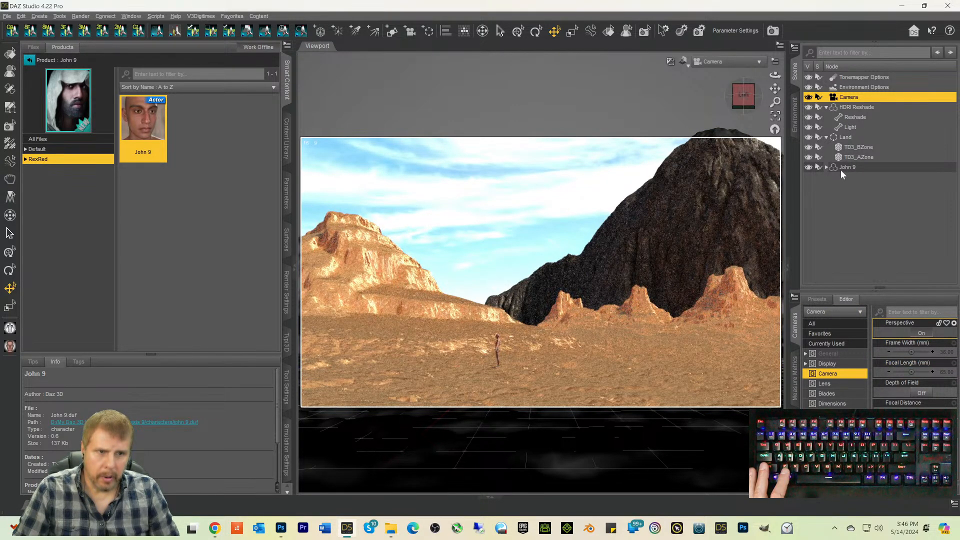
{"action": "left_click", "coordinate": [842, 167]}
{"action": "left_click", "coordinate": [776, 116]}
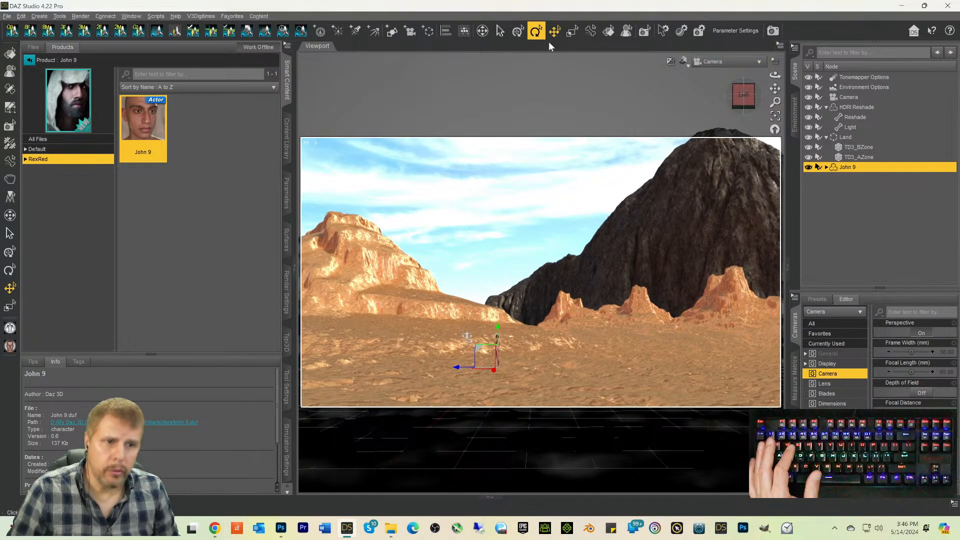
Step: Unlock the Camera with the favorite script MDAF Lock - Unlock selected Camera or Light
{"action": "left_click", "coordinate": [850, 97]}
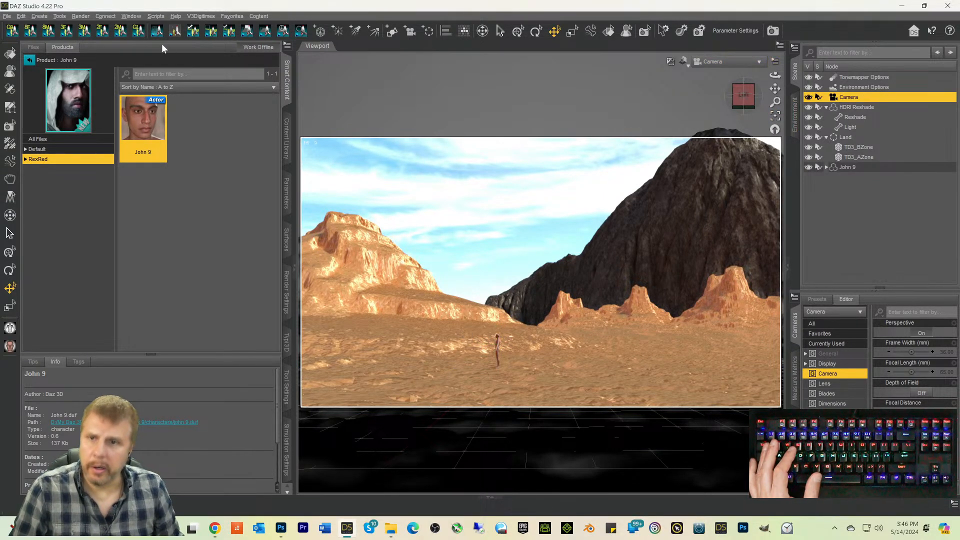
{"action": "left_click", "coordinate": [232, 16]}
{"action": "mouse_move", "coordinate": [233, 58]}
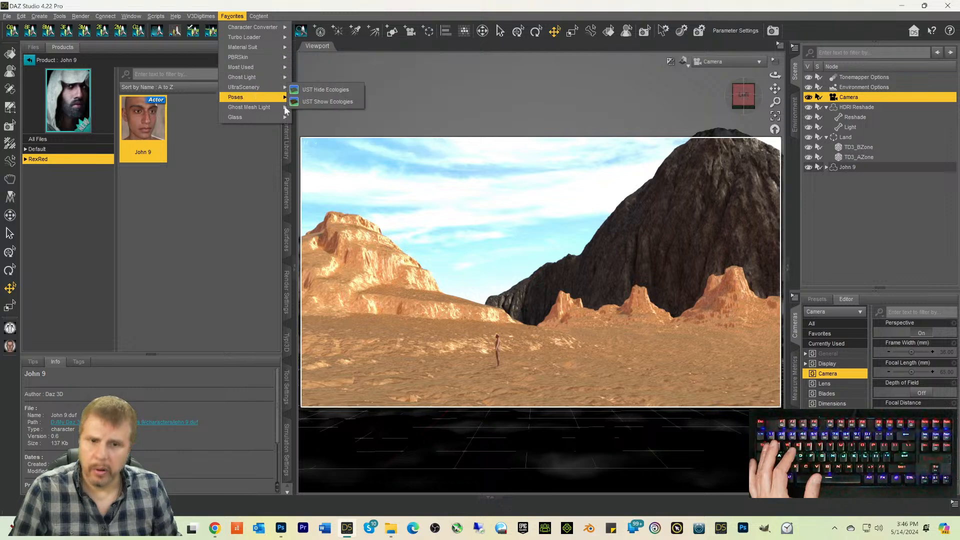
{"action": "left_click", "coordinate": [574, 212]}
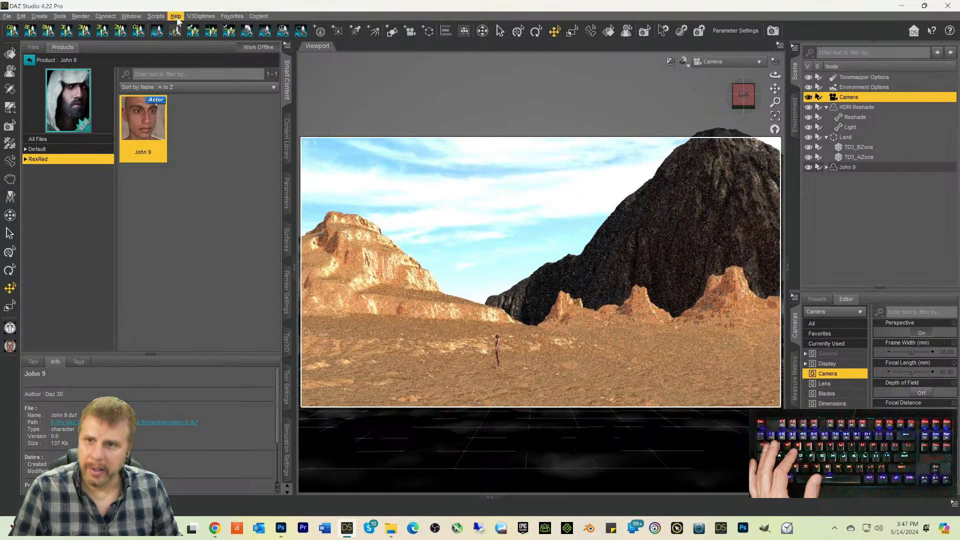
{"action": "left_click", "coordinate": [232, 16]}
{"action": "mouse_move", "coordinate": [244, 99]}
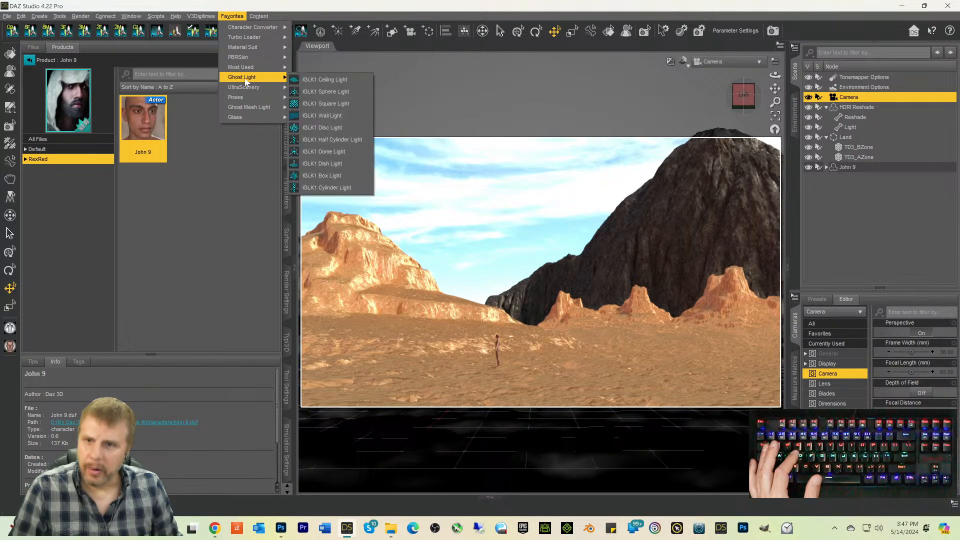
{"action": "mouse_move", "coordinate": [245, 67]}
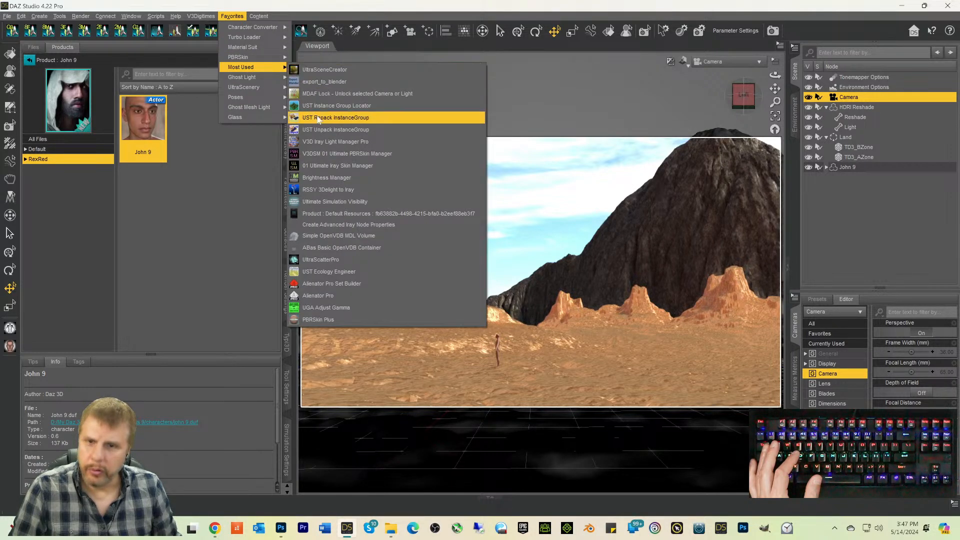
{"action": "left_click", "coordinate": [325, 93]}
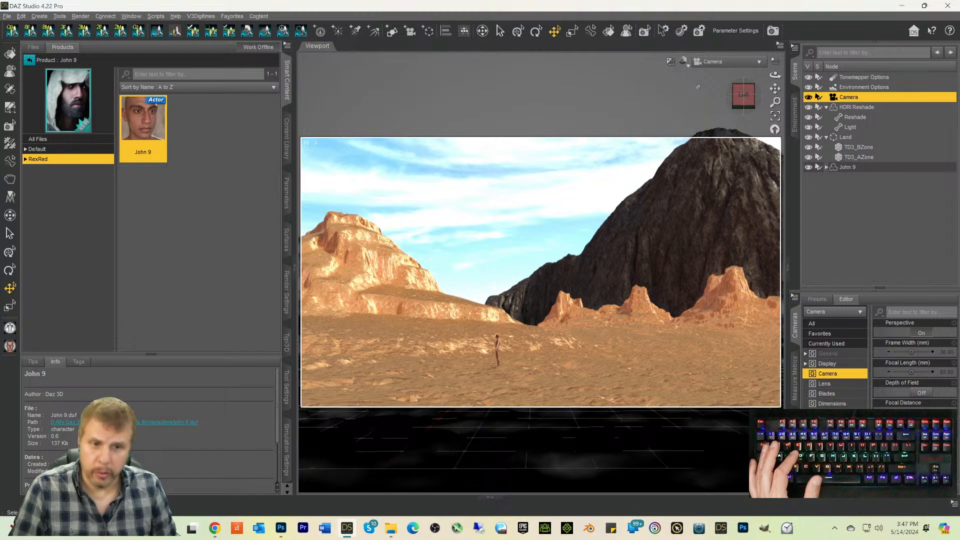
Step: Frame the John 9 figure with the unlocked Camera and orbit it to face the figure from the front
{"action": "left_click_drag", "start_coordinate": [744, 95], "coordinate": [752, 99]}
{"action": "left_click", "coordinate": [845, 167]}
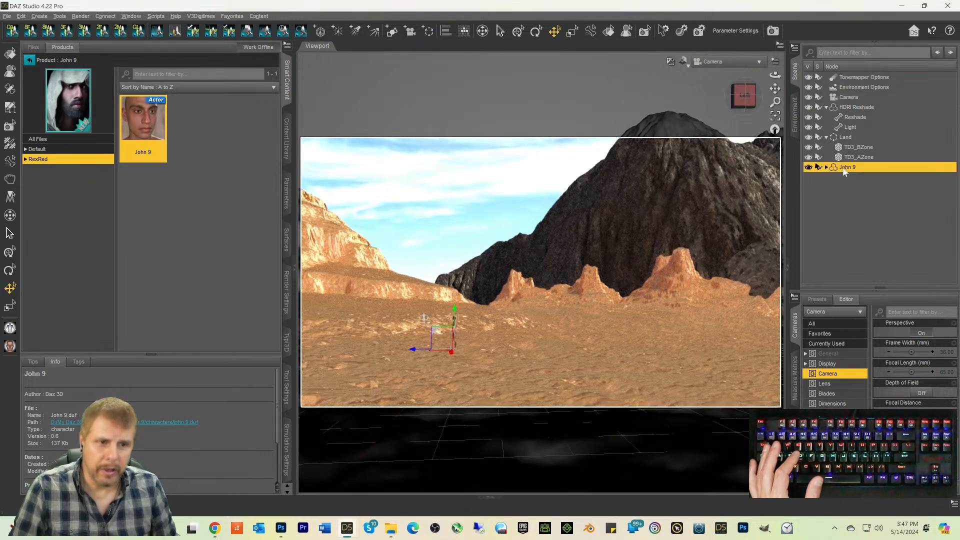
{"action": "left_click", "coordinate": [775, 116]}
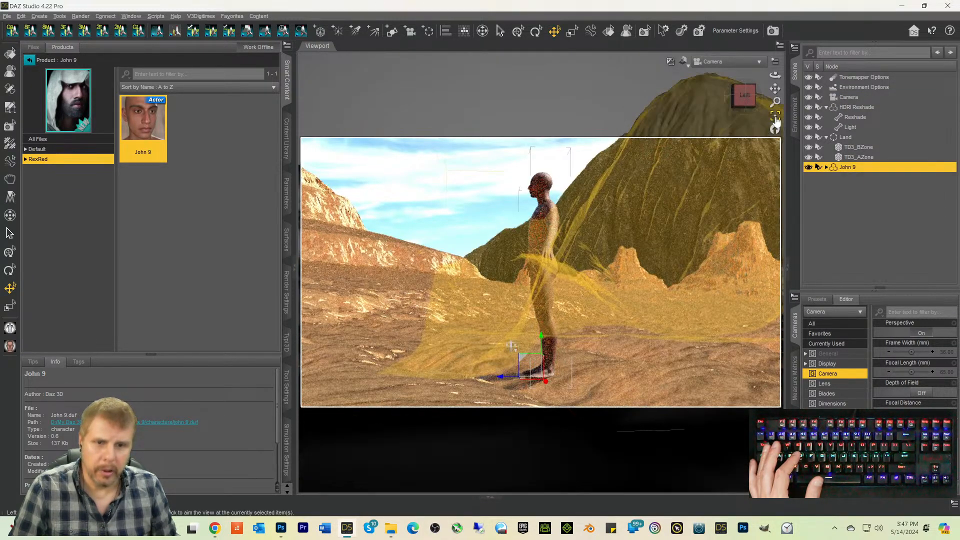
{"action": "left_click", "coordinate": [744, 96]}
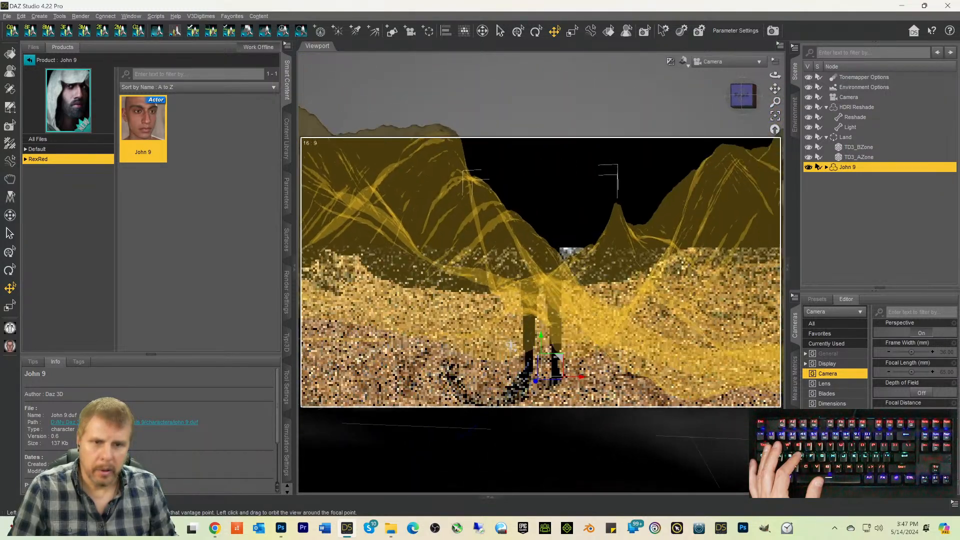
{"action": "left_click", "coordinate": [752, 110]}
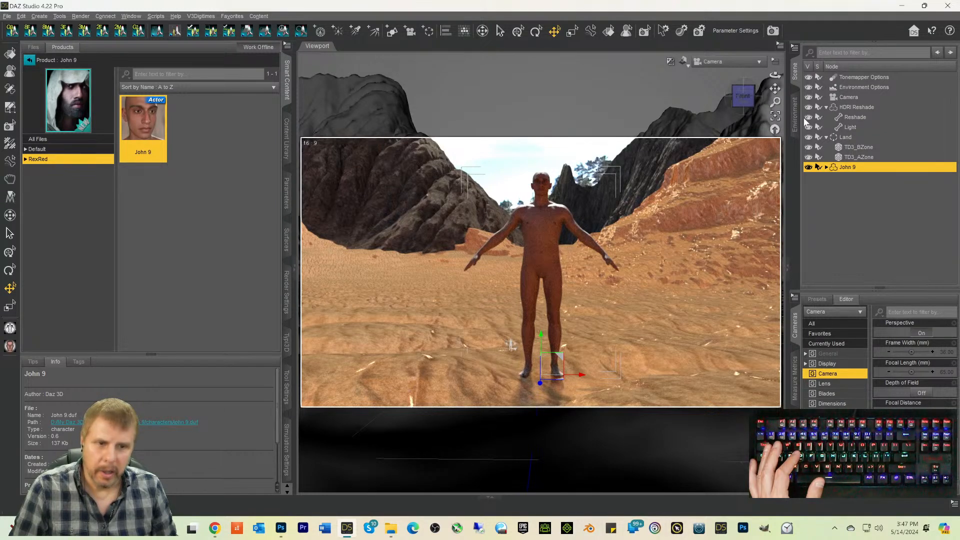
Step: Select TD3_AZone, search all Default products for "terra" and open the TerraDome 3 Iray product
{"action": "left_click", "coordinate": [830, 158]}
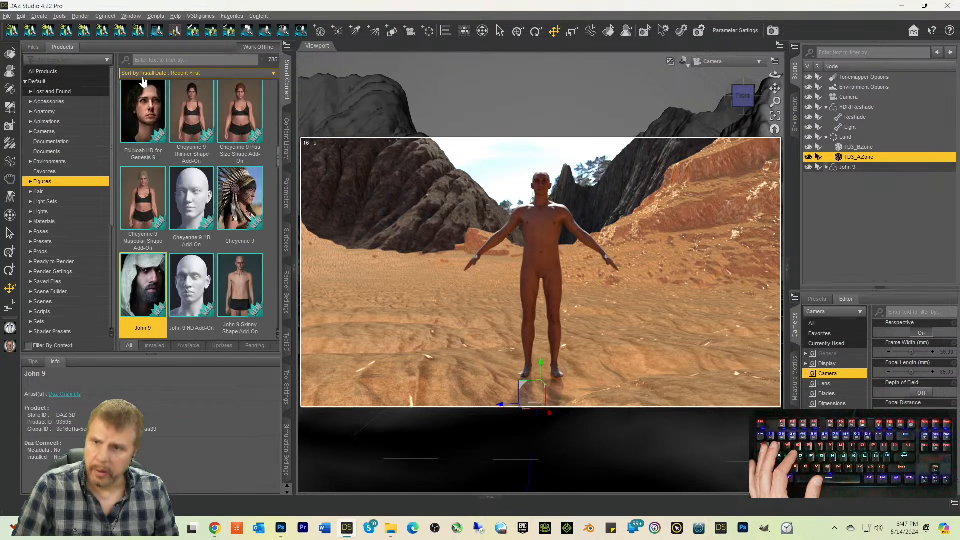
{"action": "left_click", "coordinate": [152, 60]}
{"action": "type", "text": "terra"}
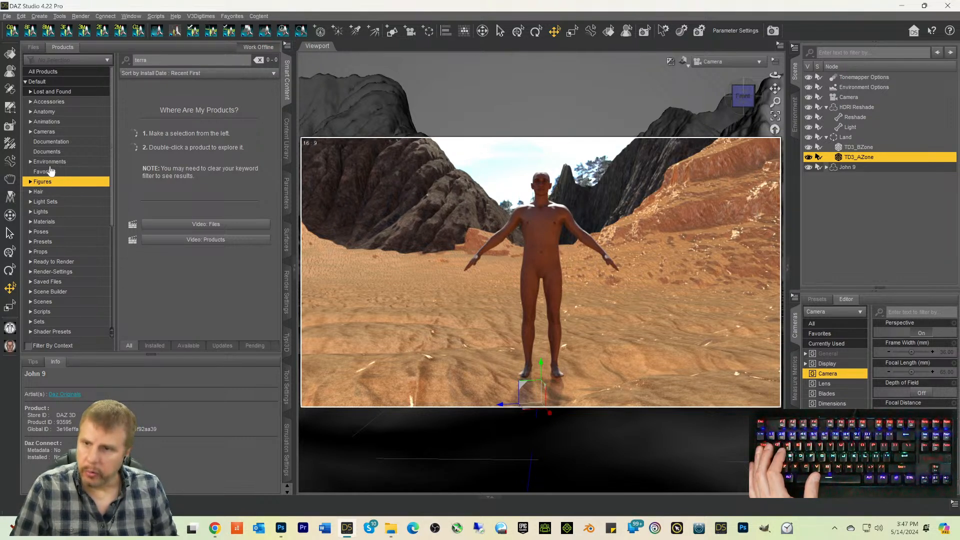
{"action": "left_click", "coordinate": [40, 82]}
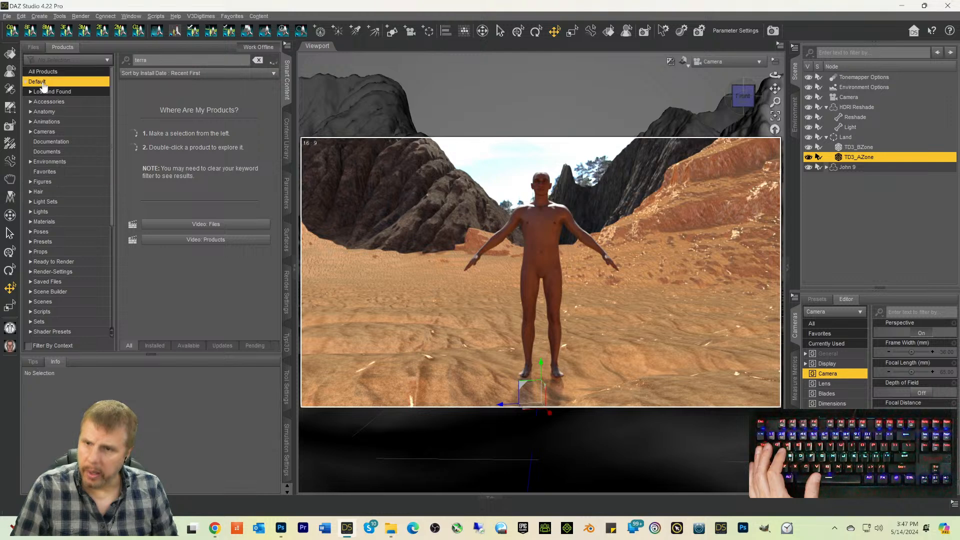
{"action": "scroll", "coordinate": [202, 180], "scroll_direction": "down", "scroll_amount": 3}
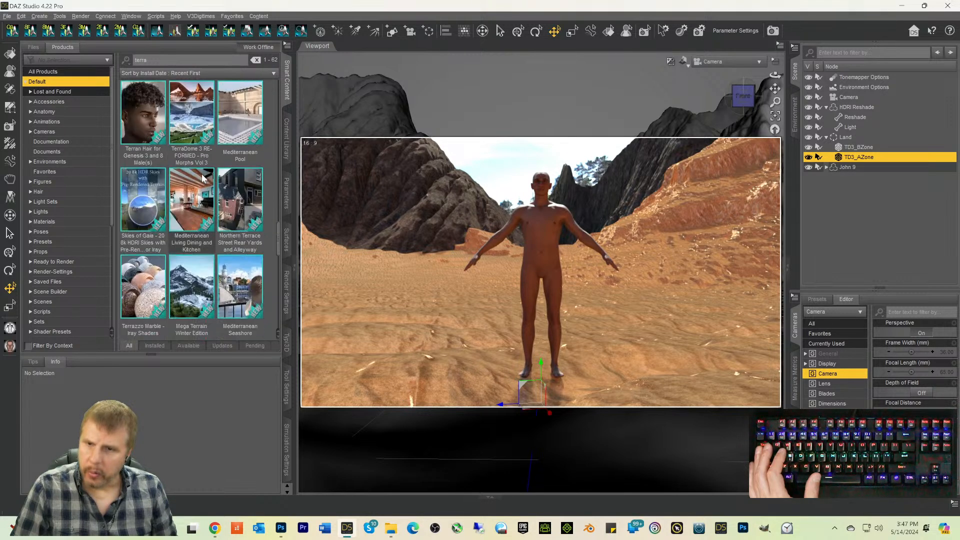
{"action": "scroll", "coordinate": [202, 180], "scroll_direction": "down", "scroll_amount": 2}
{"action": "scroll", "coordinate": [203, 179], "scroll_direction": "up", "scroll_amount": 5}
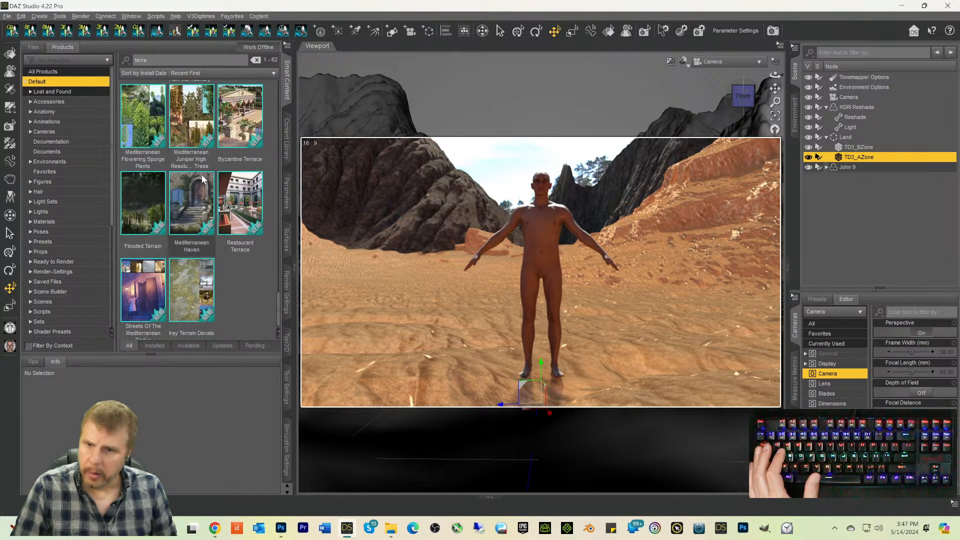
{"action": "scroll", "coordinate": [203, 179], "scroll_direction": "down", "scroll_amount": 3}
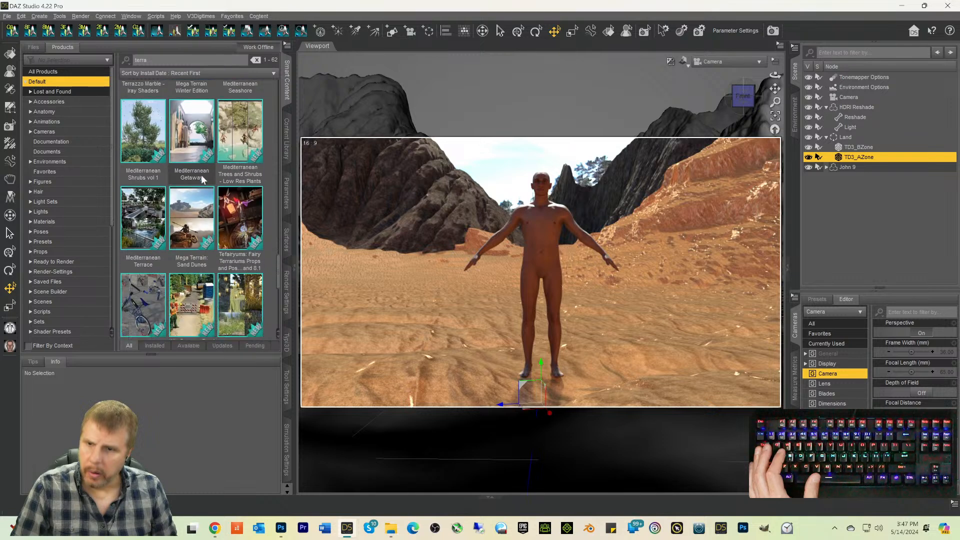
{"action": "scroll", "coordinate": [202, 179], "scroll_direction": "up", "scroll_amount": 5}
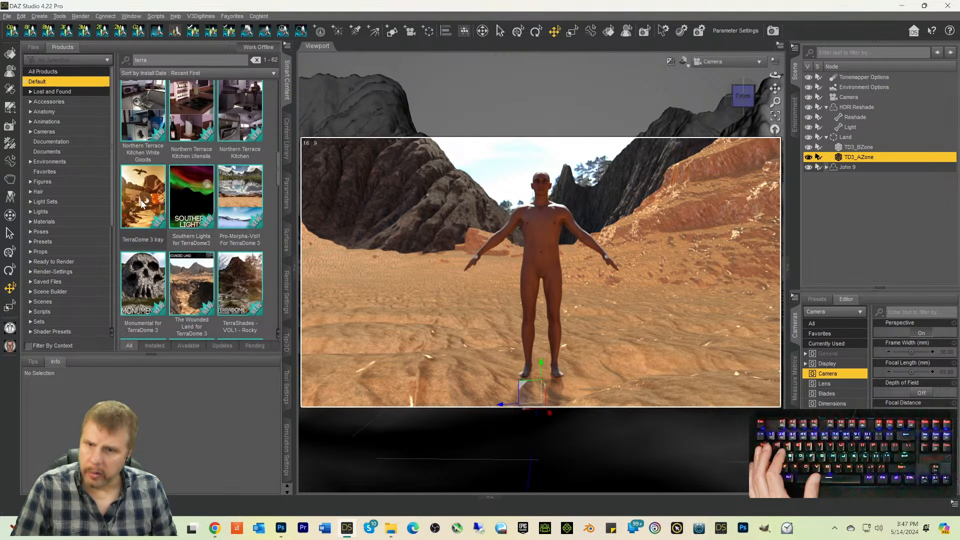
{"action": "left_click", "coordinate": [142, 202]}
{"action": "double_click", "coordinate": [142, 202]}
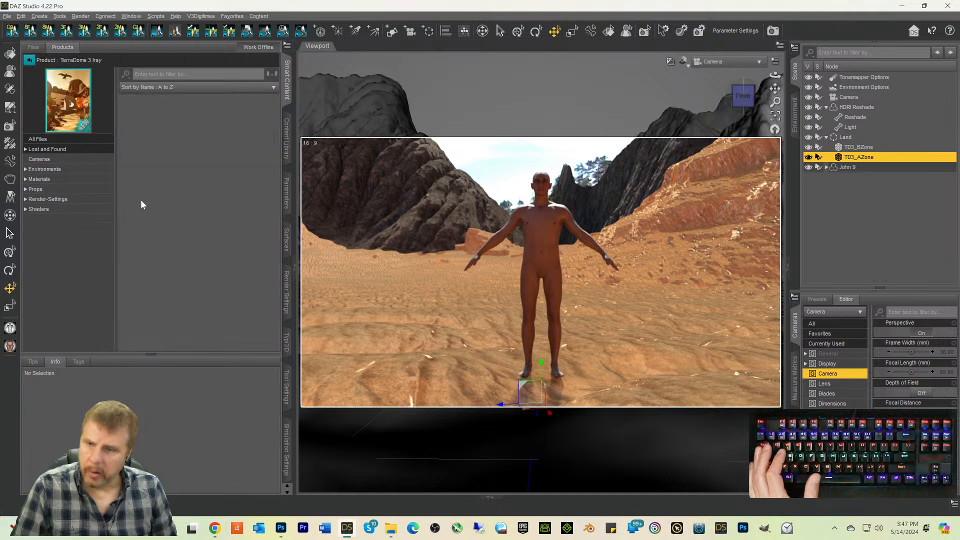
Step: Try the TerraDome 3 materials Badlands 0001, Badlands 0007 and Desert 0002 on TD3_AZone
{"action": "left_click", "coordinate": [30, 180]}
{"action": "scroll", "coordinate": [216, 168], "scroll_direction": "down", "scroll_amount": 10}
{"action": "scroll", "coordinate": [213, 169], "scroll_direction": "up", "scroll_amount": 3}
{"action": "double_click", "coordinate": [193, 118]}
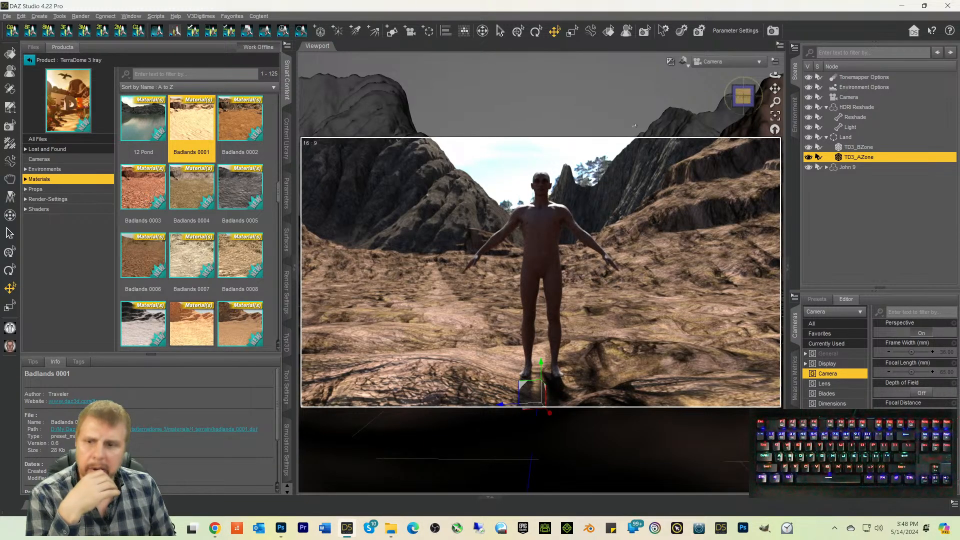
{"action": "left_click", "coordinate": [195, 260]}
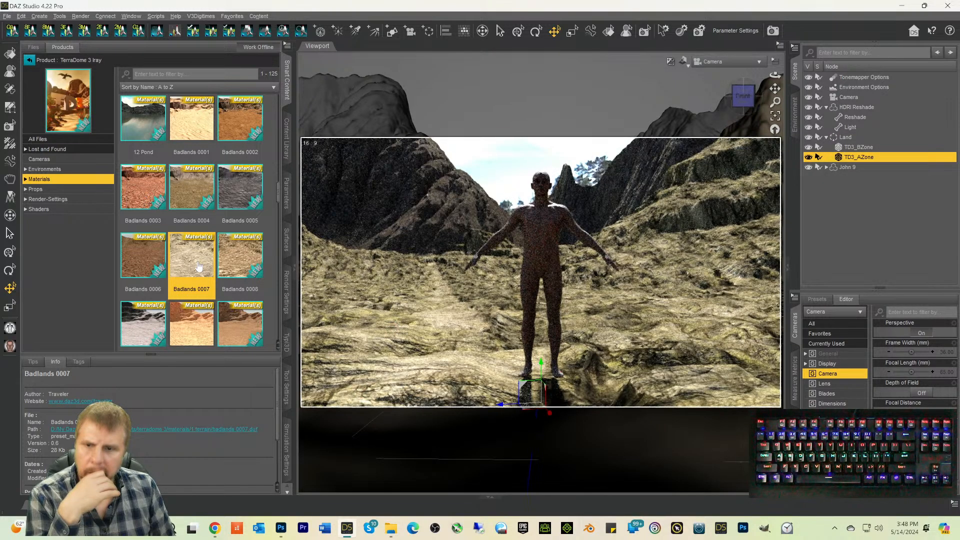
{"action": "double_click", "coordinate": [197, 313]}
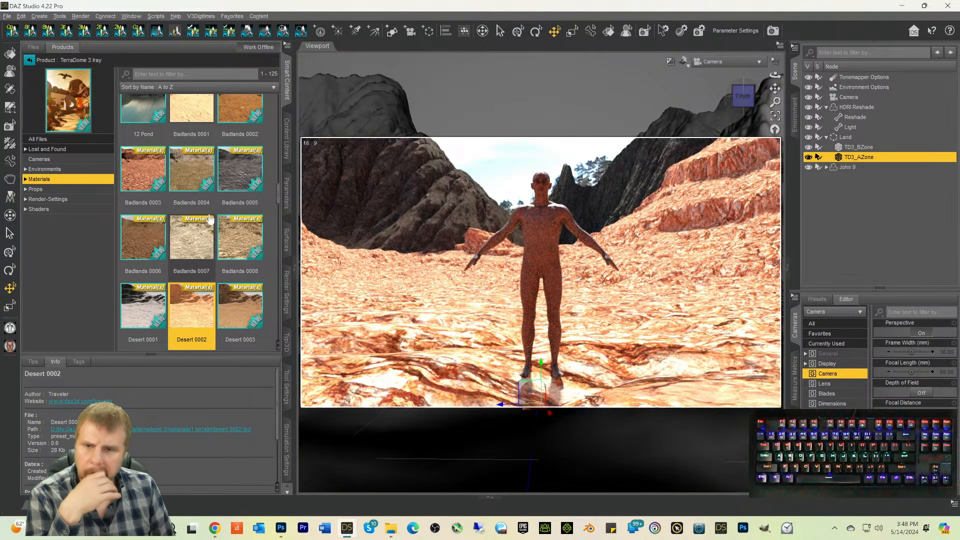
Step: Try the Dry 0002, Red Rock 0003, Red Rock 0004 and Red Rock 0005 materials on TD3_AZone
{"action": "scroll", "coordinate": [210, 220], "scroll_direction": "down", "scroll_amount": 3}
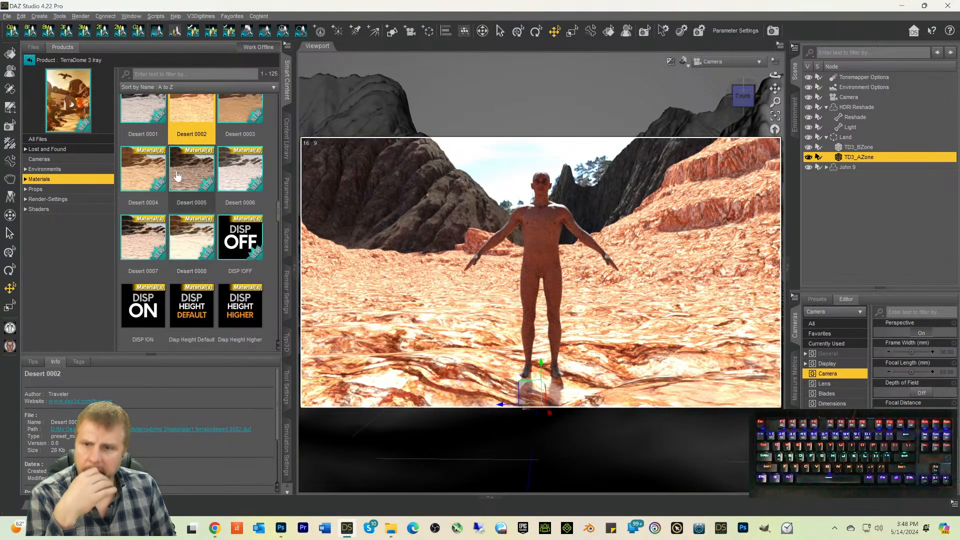
{"action": "scroll", "coordinate": [192, 209], "scroll_direction": "down", "scroll_amount": 5}
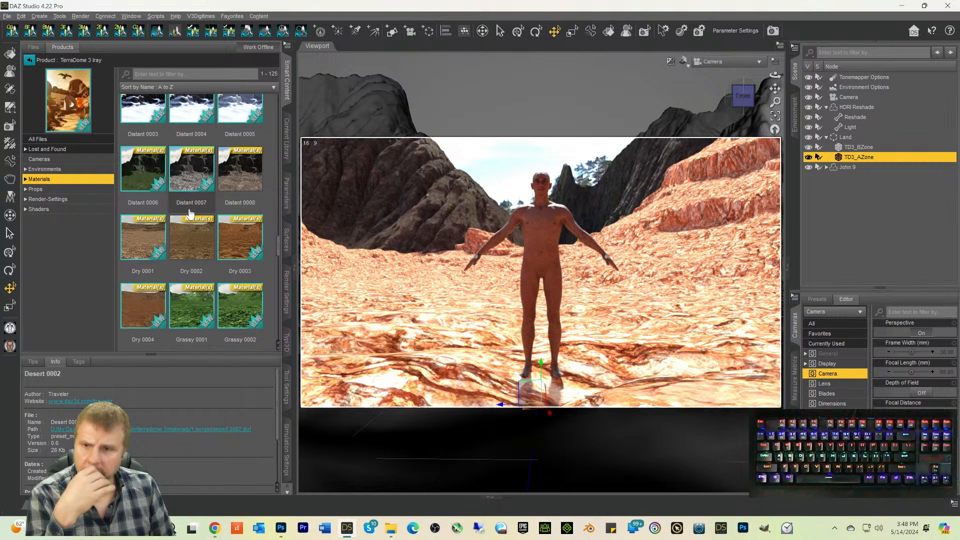
{"action": "double_click", "coordinate": [189, 237]}
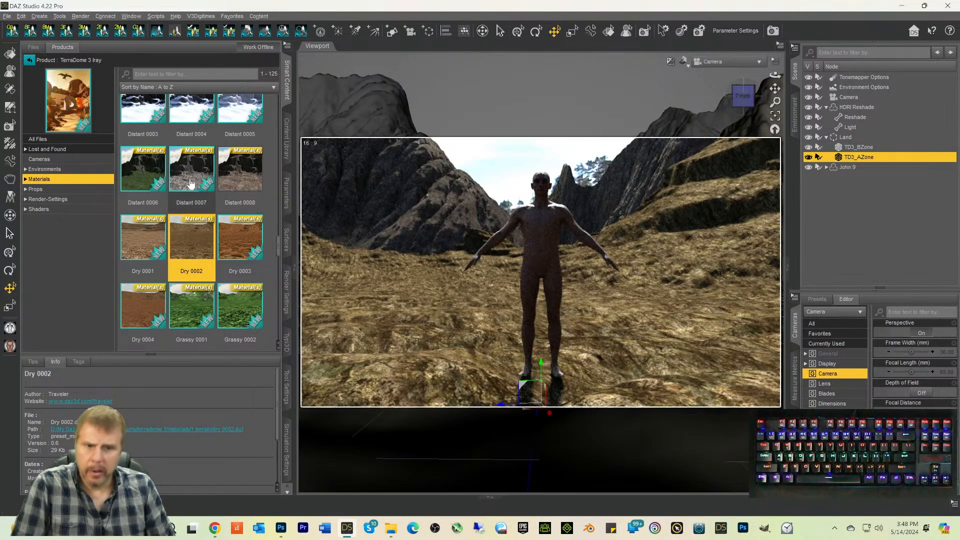
{"action": "scroll", "coordinate": [157, 230], "scroll_direction": "down", "scroll_amount": 3}
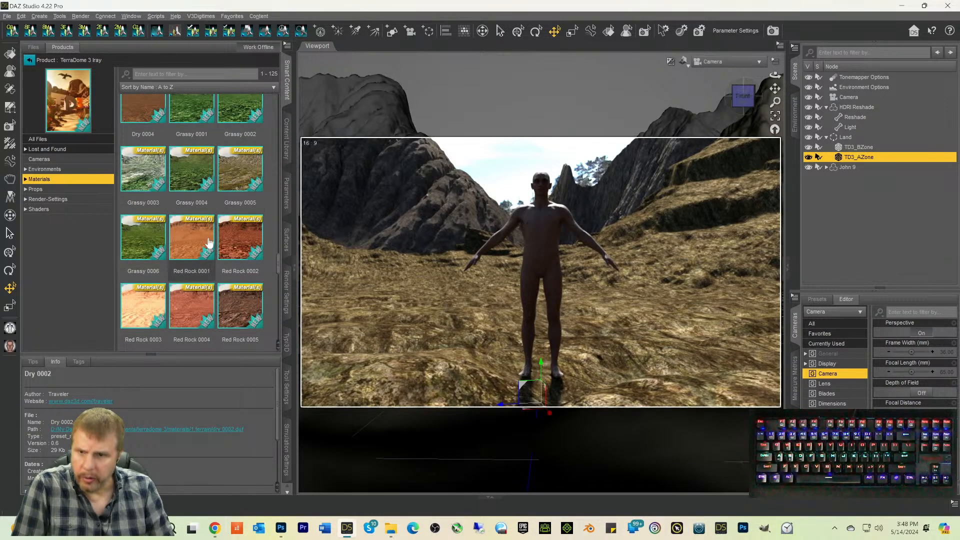
{"action": "double_click", "coordinate": [148, 309]}
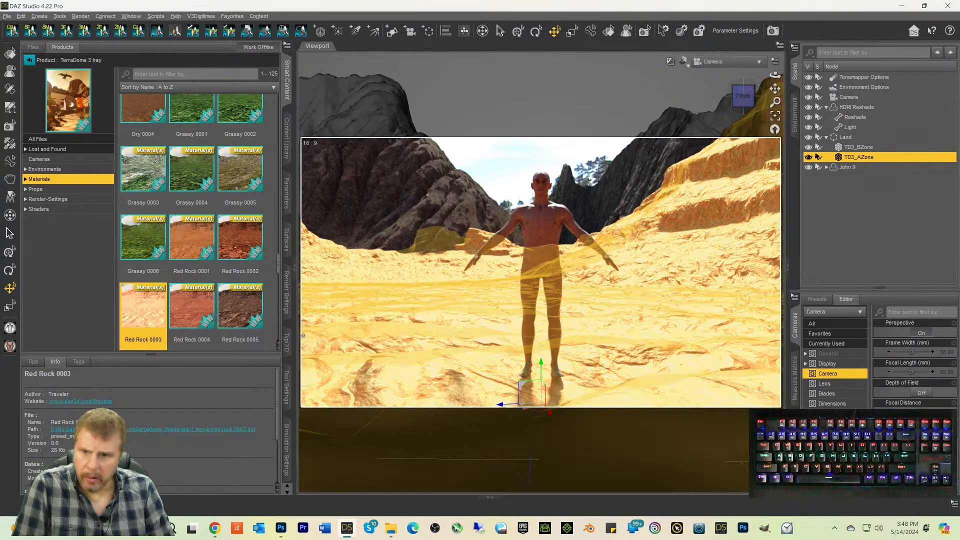
{"action": "double_click", "coordinate": [188, 305]}
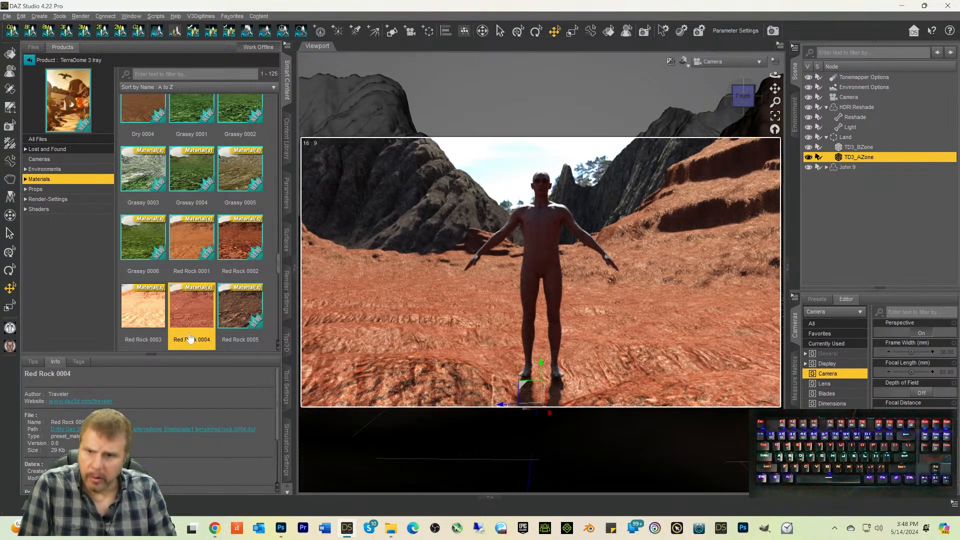
{"action": "double_click", "coordinate": [238, 309]}
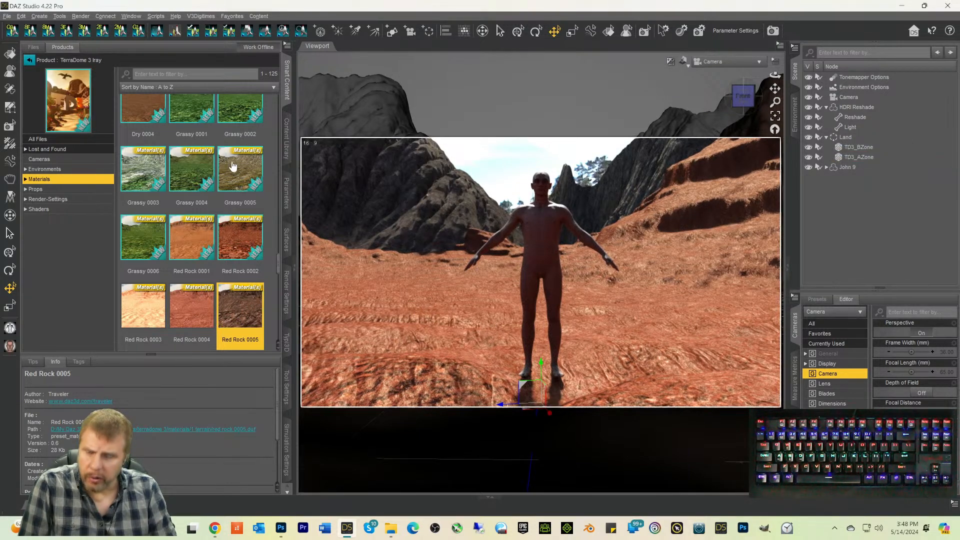
Step: Apply the Scrub 0003 material to TD3_AZone
{"action": "scroll", "coordinate": [221, 224], "scroll_direction": "down", "scroll_amount": 5}
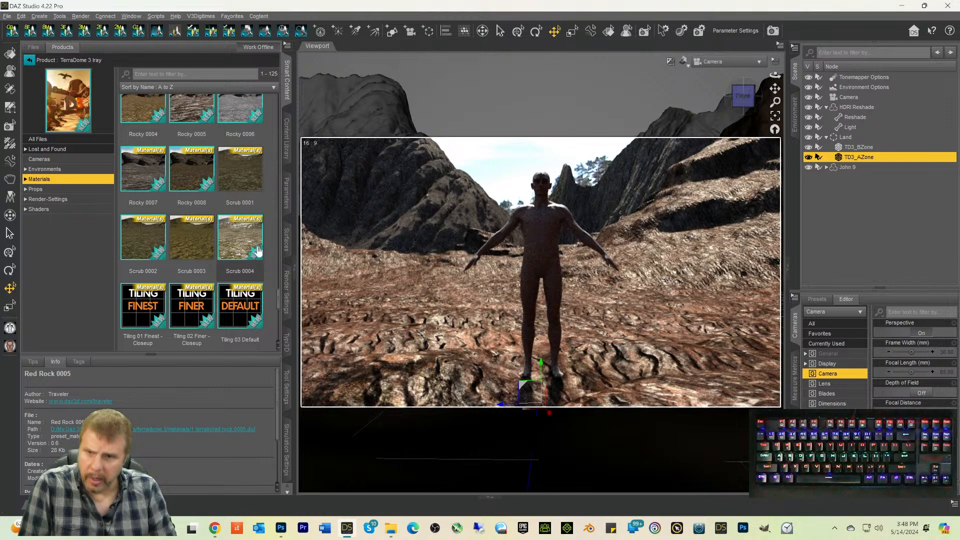
{"action": "double_click", "coordinate": [200, 247]}
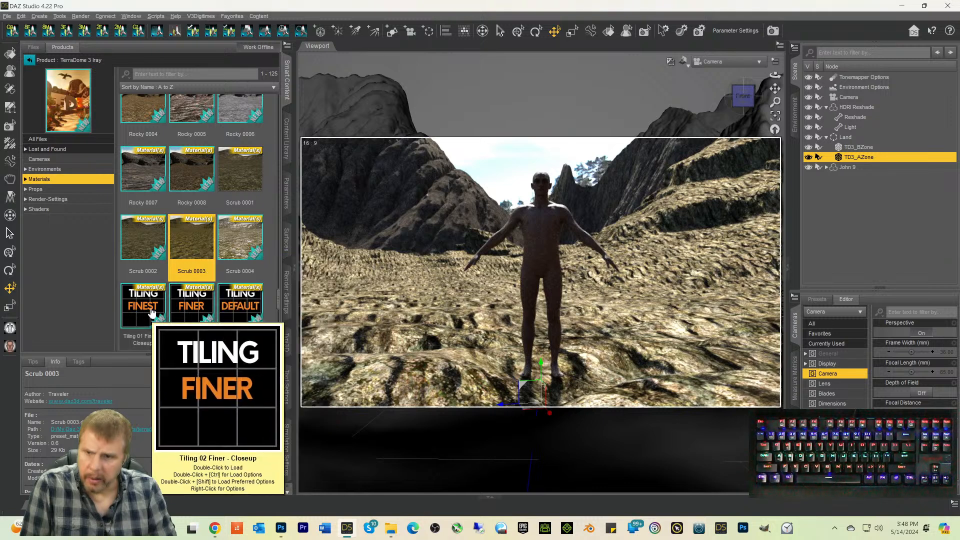
{"action": "scroll", "coordinate": [185, 258], "scroll_direction": "down", "scroll_amount": 3}
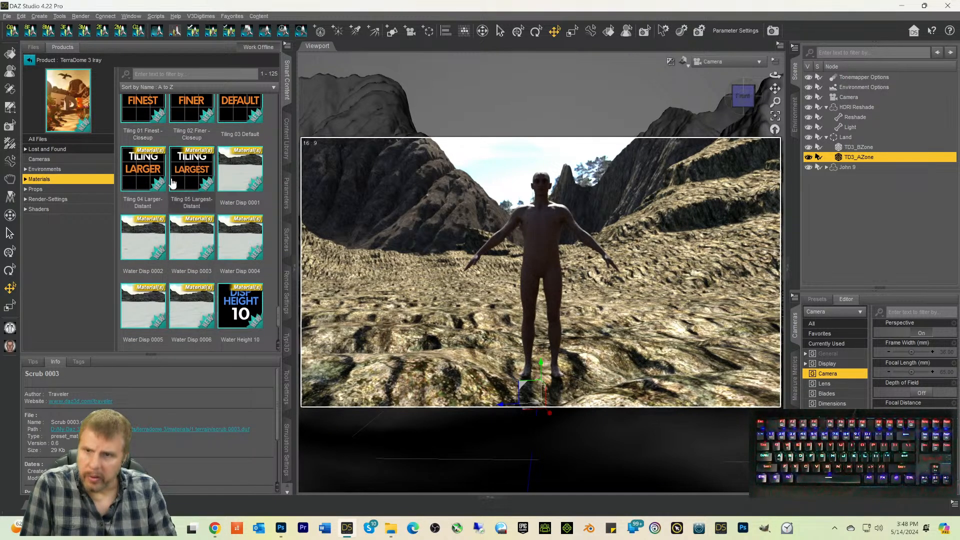
{"action": "scroll", "coordinate": [247, 311], "scroll_direction": "up", "scroll_amount": 3}
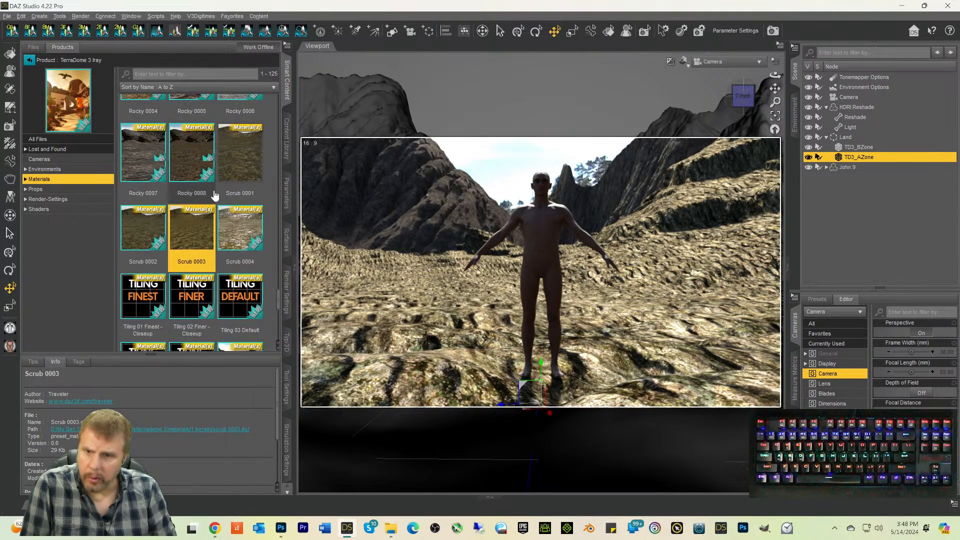
Step: Try the Default, Finer - Closeup and Larger-Distant tiling presets on TD3_AZone and apply Tiling 05 Largest-Distant
{"action": "left_click", "coordinate": [247, 311]}
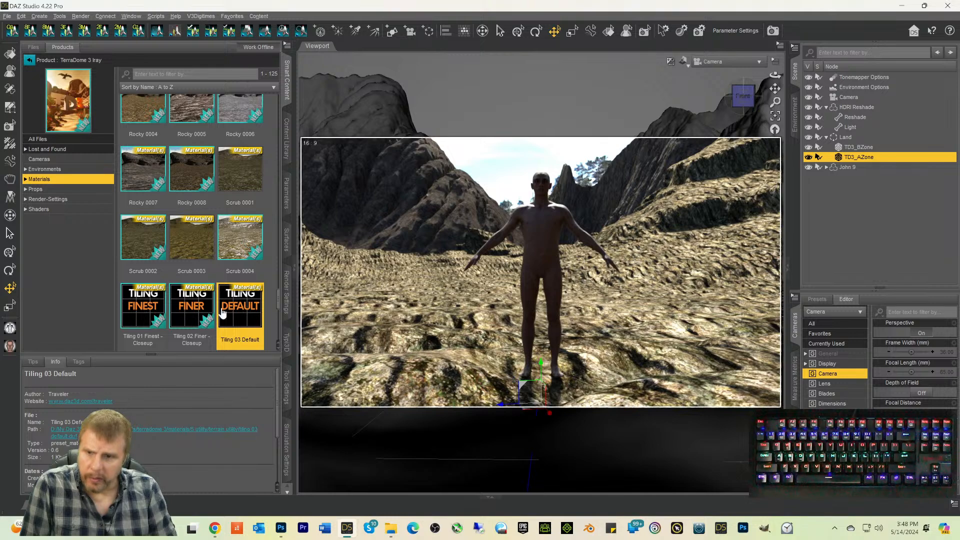
{"action": "double_click", "coordinate": [197, 309]}
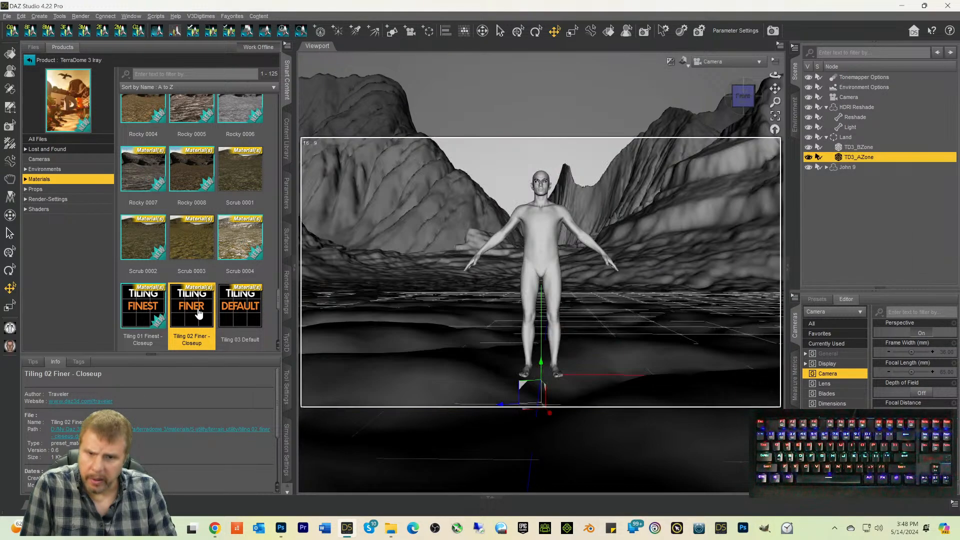
{"action": "scroll", "coordinate": [198, 307], "scroll_direction": "down", "scroll_amount": 3}
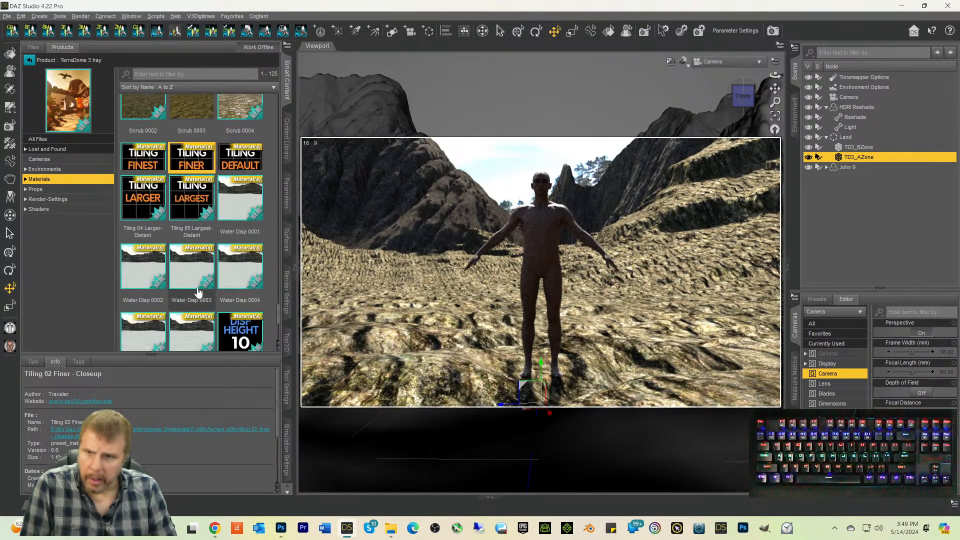
{"action": "double_click", "coordinate": [155, 168]}
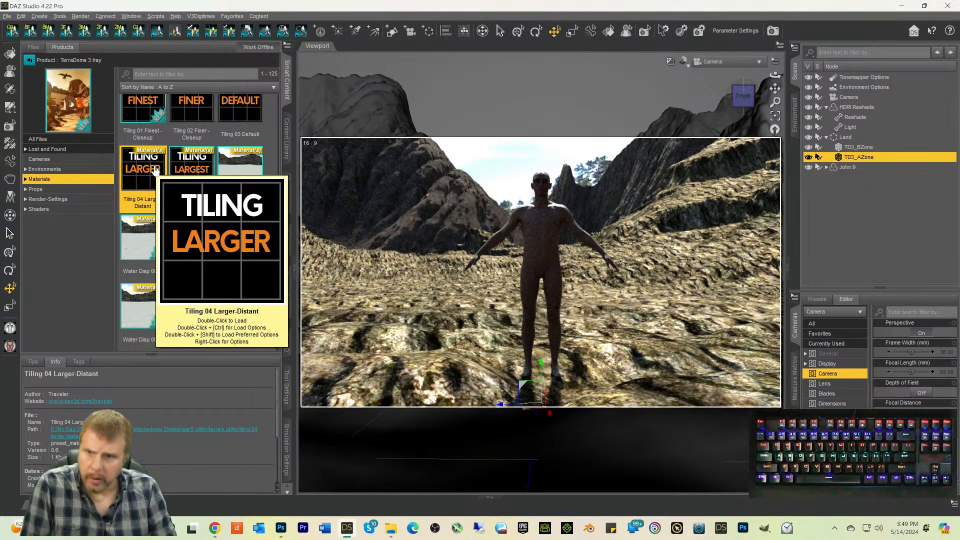
{"action": "left_click", "coordinate": [196, 185]}
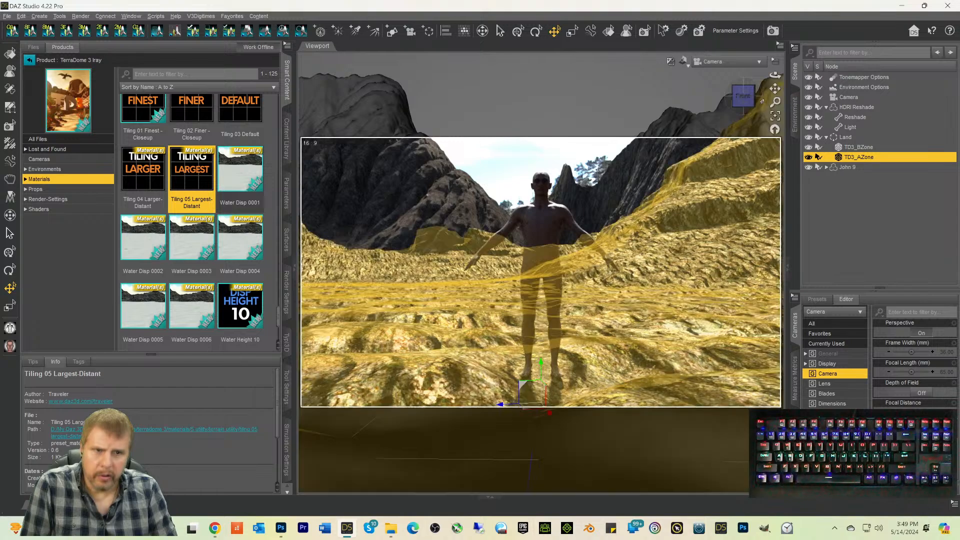
{"action": "mouse_move", "coordinate": [743, 96]}
{"action": "left_mouse_down"}
{"action": "mouse_move", "coordinate": [743, 84]}
{"action": "mouse_move", "coordinate": [744, 94]}
{"action": "left_mouse_up"}
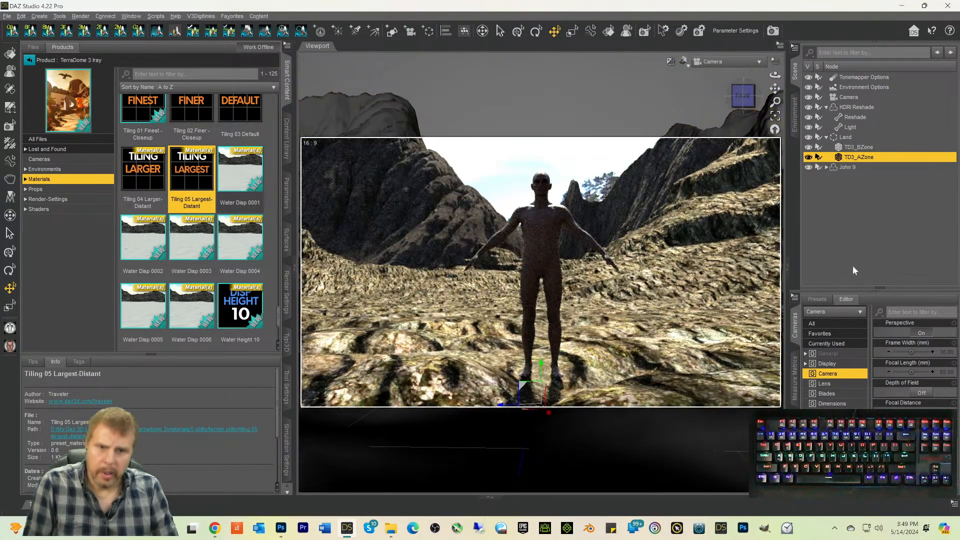
Step: Try an Environment Intensity of 50 in the Environment Options and reset it to the default 1.00
{"action": "left_click", "coordinate": [851, 86]}
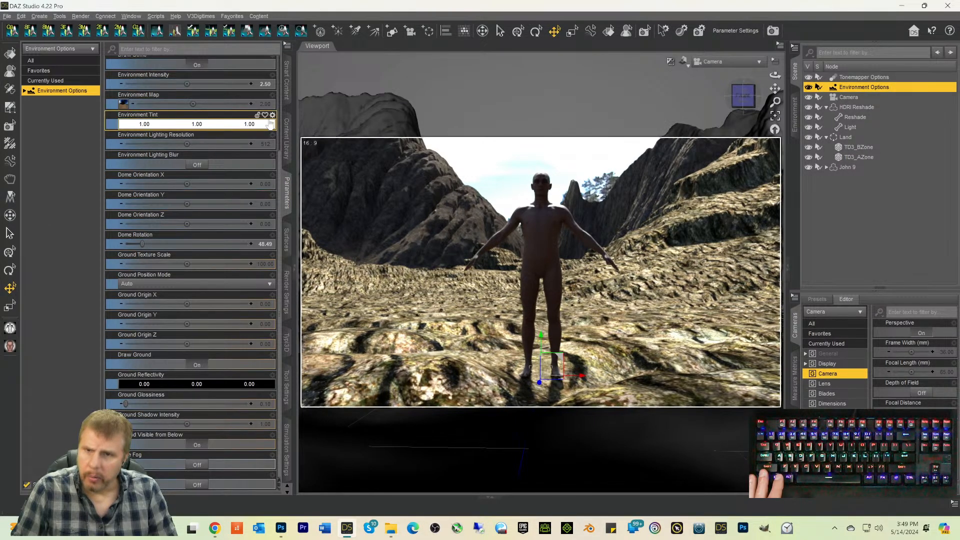
{"action": "left_click", "coordinate": [265, 83]}
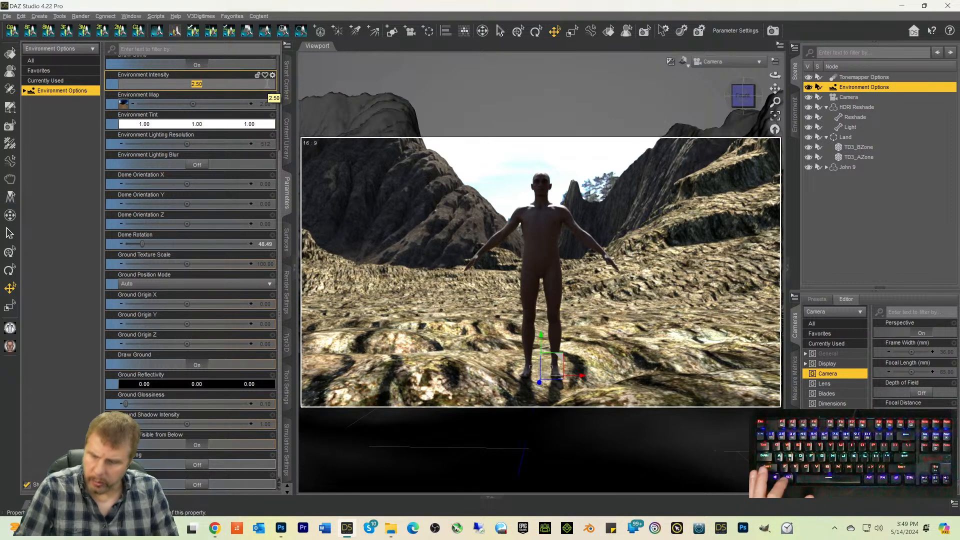
{"action": "left_click", "coordinate": [196, 85]}
{"action": "key", "text": "BackSpace"}
{"action": "key", "text": "BackSpace"}
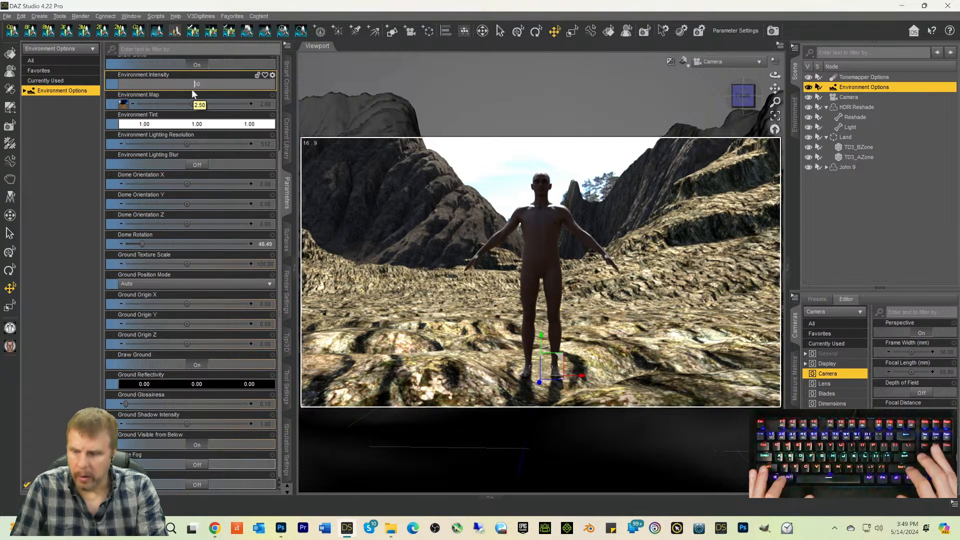
{"action": "key", "text": "Return"}
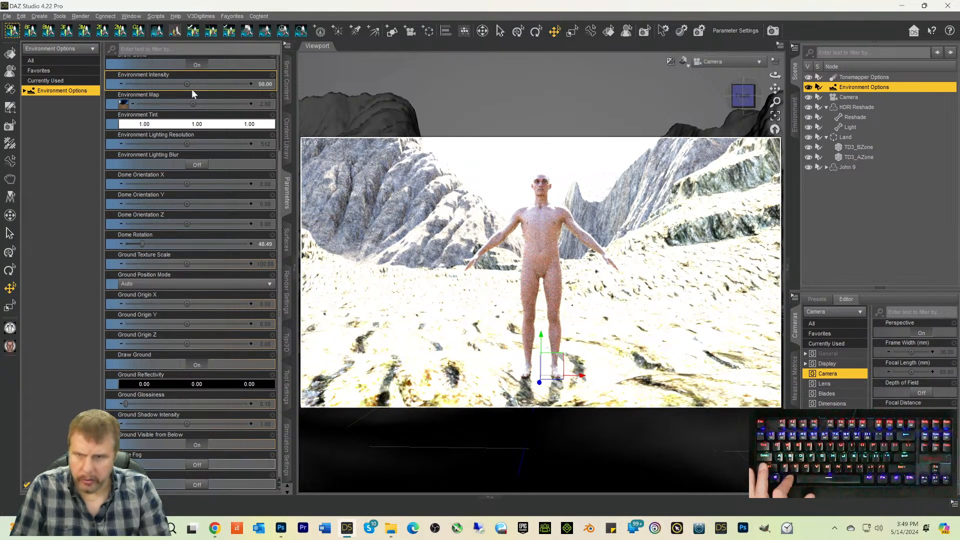
{"action": "left_click", "coordinate": [198, 87], "text": "alt"}
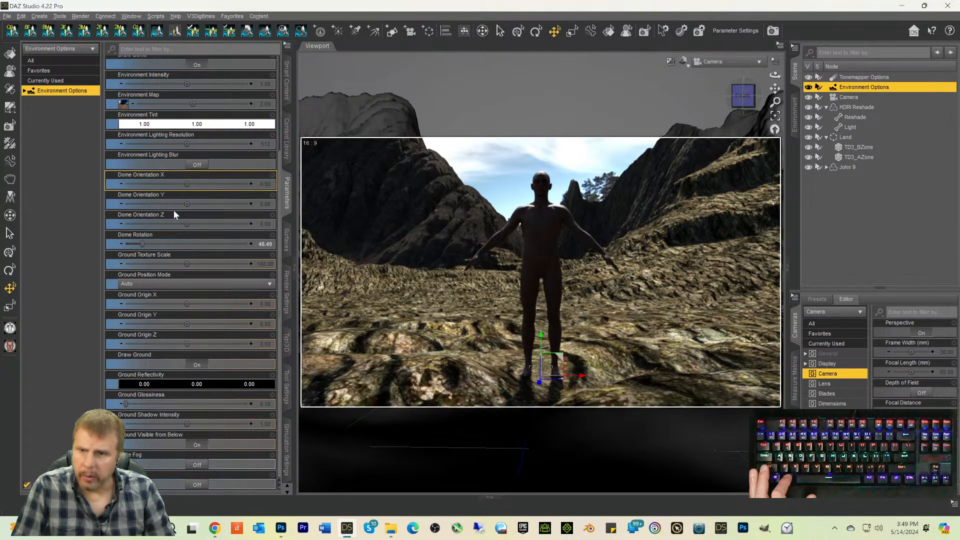
Step: Set the environment's Dome Rotation to about 196.90 to light the John 9 figure from the front
{"action": "left_click_drag", "start_coordinate": [156, 244], "coordinate": [171, 244]}
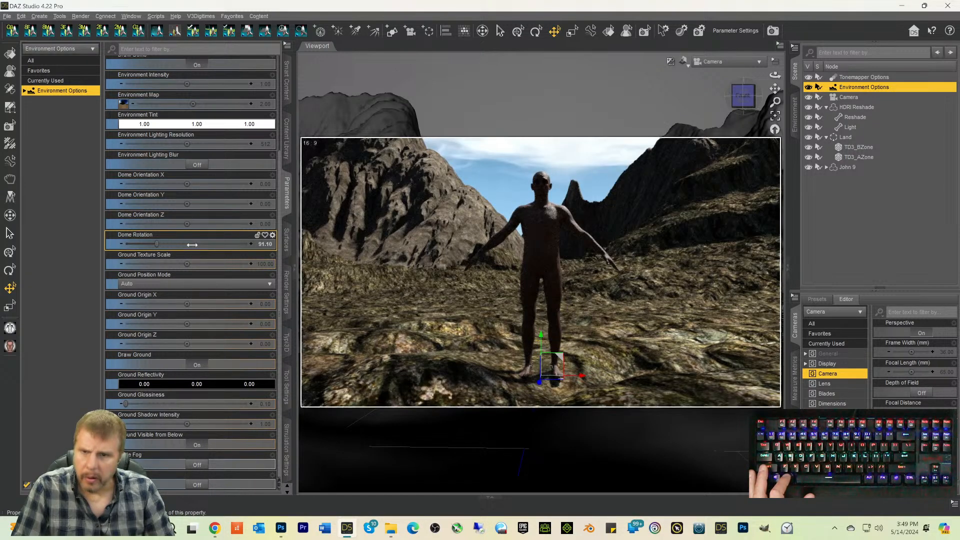
{"action": "left_click", "coordinate": [192, 244]}
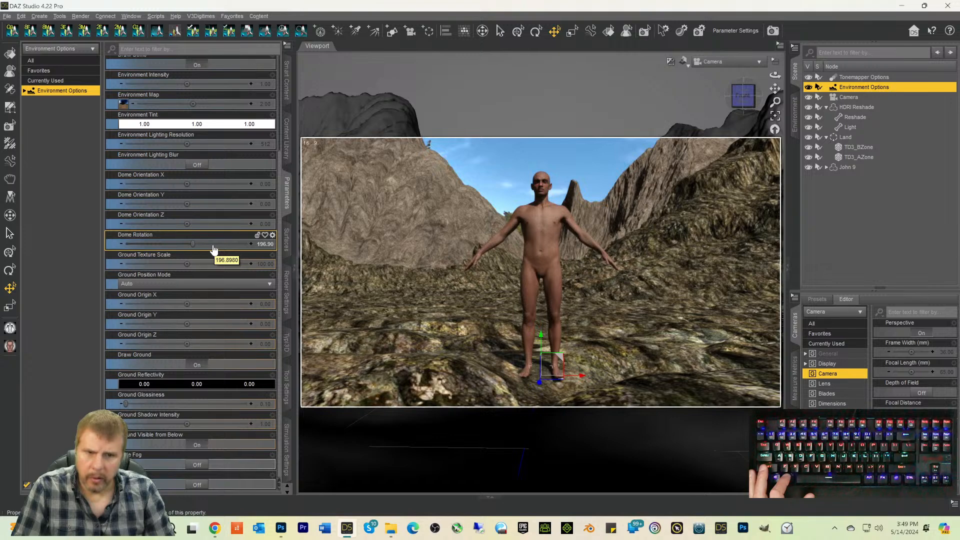
Step: Try Dome Rotation values of about 258.61, 326.20 and 132.24 to compare the lighting on the figure and terrain
{"action": "left_click", "coordinate": [213, 245]}
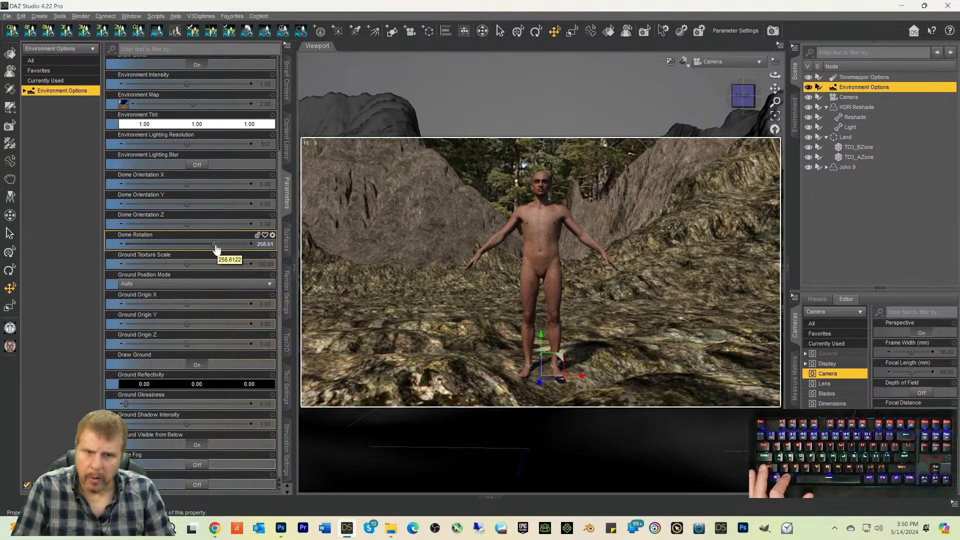
{"action": "left_click", "coordinate": [236, 245]}
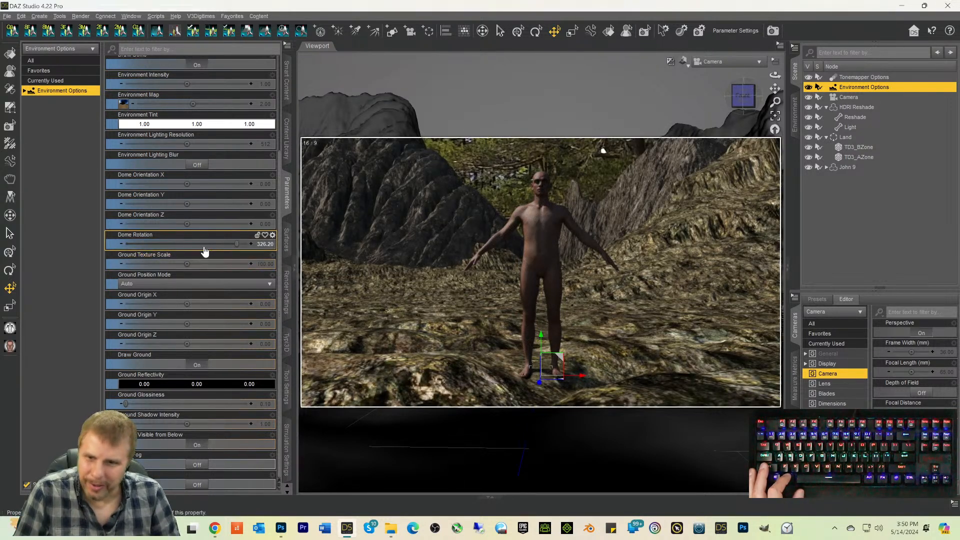
{"action": "left_click", "coordinate": [170, 244]}
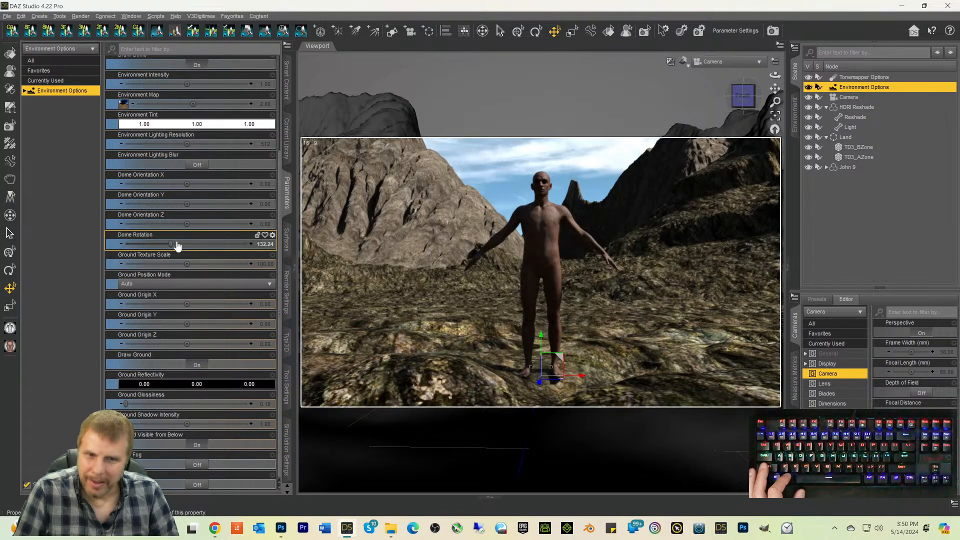
Step: Load 3dLab_skysunrise.exr from the HDRI All folder as the Environment Map
{"action": "left_click", "coordinate": [124, 105]}
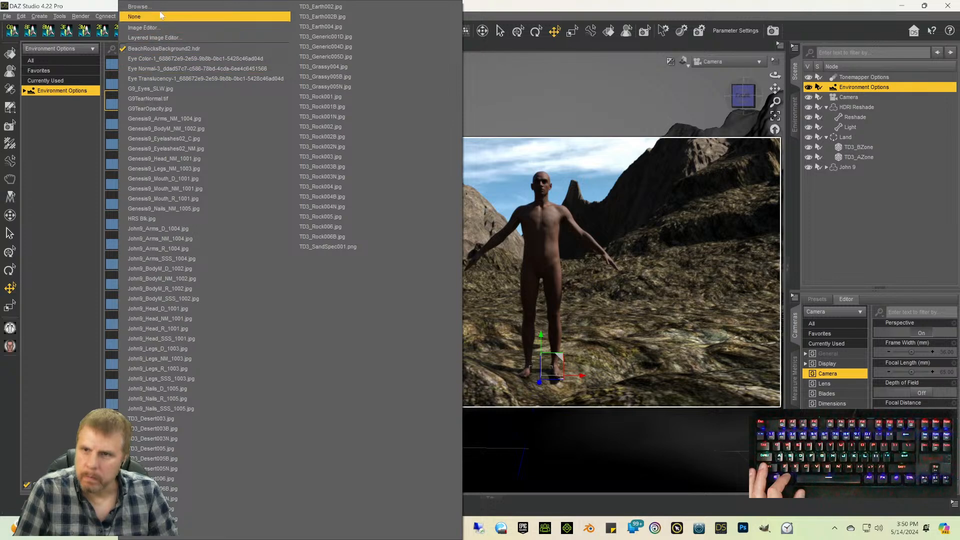
{"action": "left_click", "coordinate": [156, 7]}
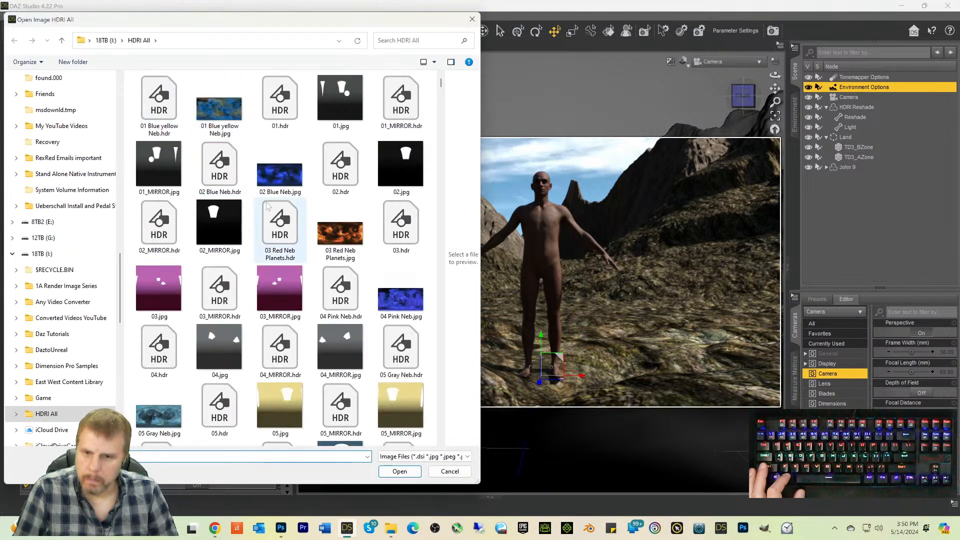
{"action": "scroll", "coordinate": [269, 234], "scroll_direction": "down", "scroll_amount": 10}
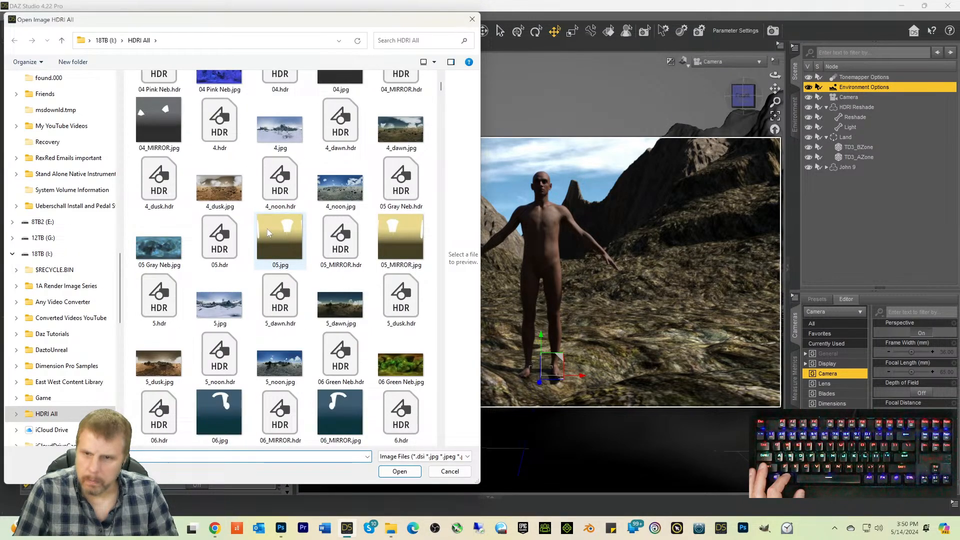
{"action": "scroll", "coordinate": [269, 232], "scroll_direction": "up", "scroll_amount": 5}
{"action": "double_click", "coordinate": [169, 114]}
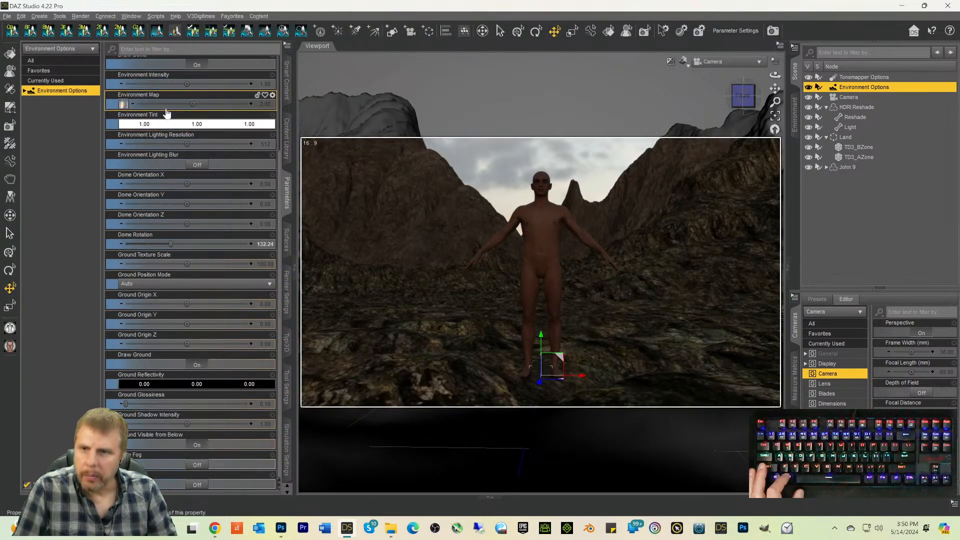
Step: Try the sunrise sky at Dome Rotation values of about 305.63 and 82.29
{"action": "left_click", "coordinate": [123, 104]}
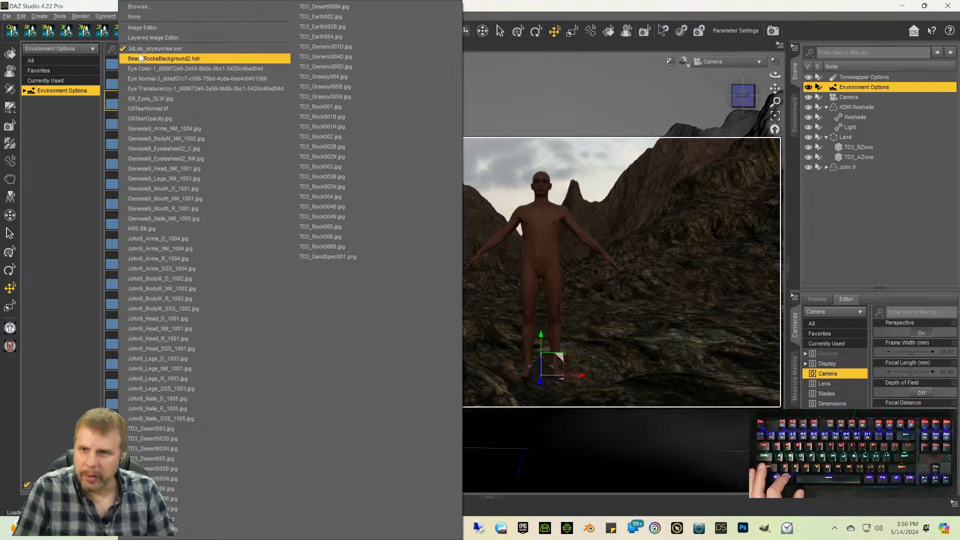
{"action": "left_click", "coordinate": [83, 150]}
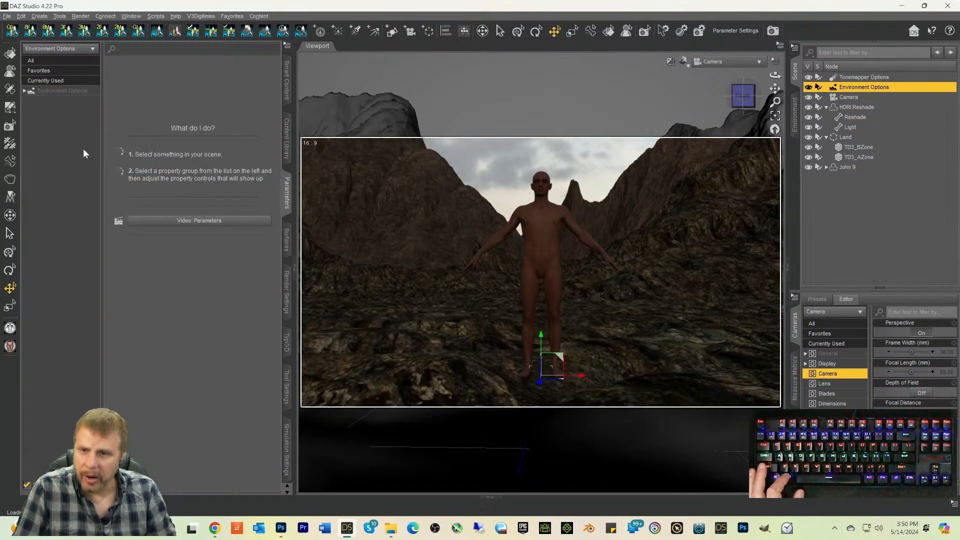
{"action": "left_click", "coordinate": [64, 90]}
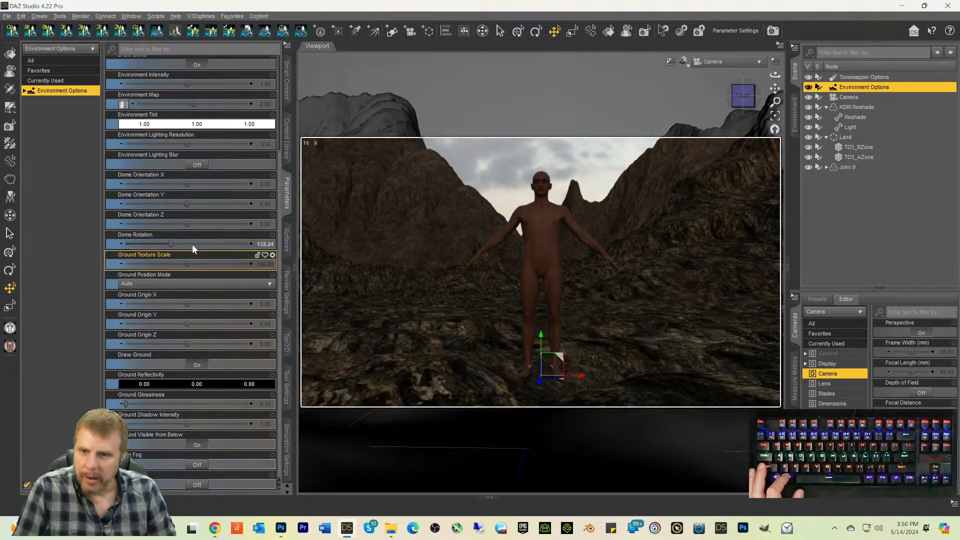
{"action": "left_click_drag", "start_coordinate": [170, 243], "coordinate": [229, 245]}
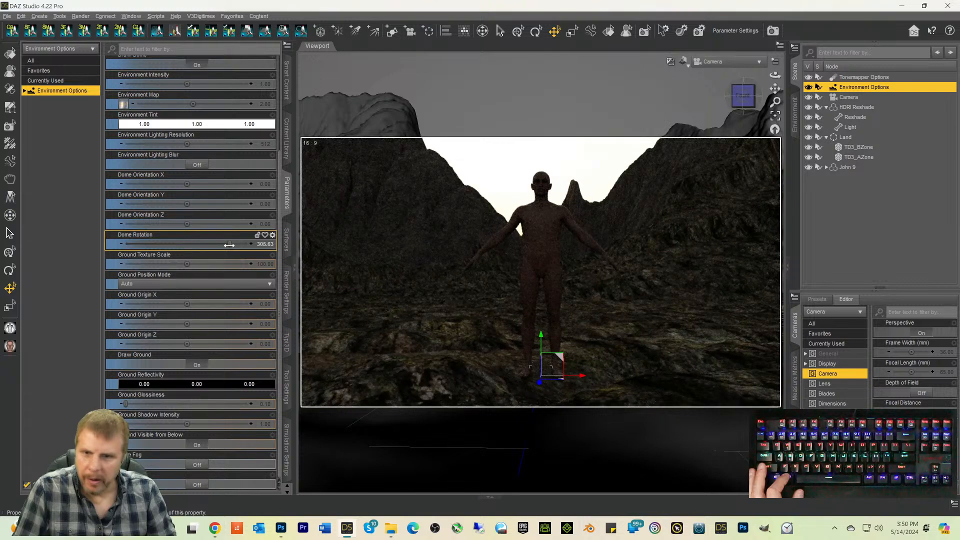
{"action": "mouse_move", "coordinate": [170, 247]}
{"action": "left_mouse_down"}
{"action": "mouse_move", "coordinate": [124, 248]}
{"action": "mouse_move", "coordinate": [173, 250]}
{"action": "mouse_move", "coordinate": [155, 250]}
{"action": "left_mouse_up"}
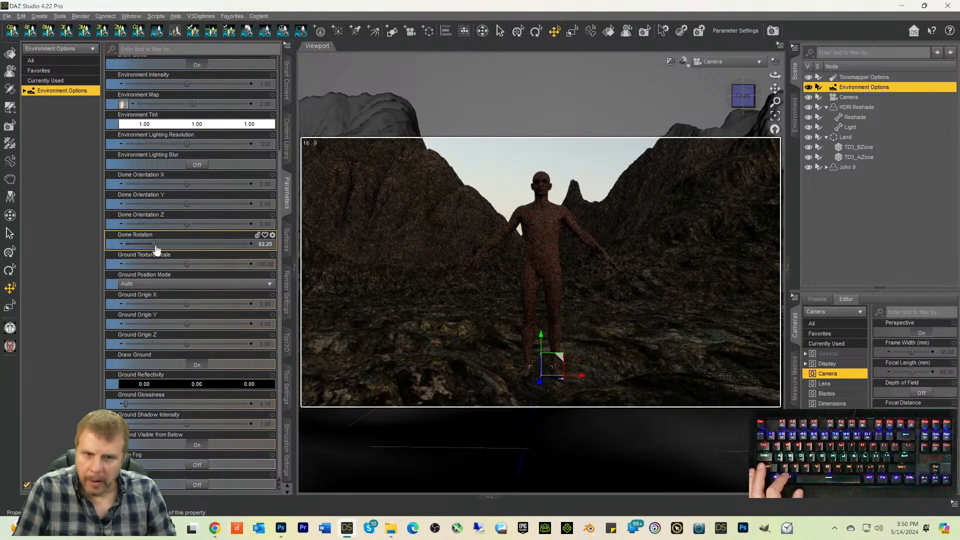
Step: Replace the Environment Map with AakoHazyS_01clouds.hdr from the HDRI All folder
{"action": "left_click", "coordinate": [125, 105]}
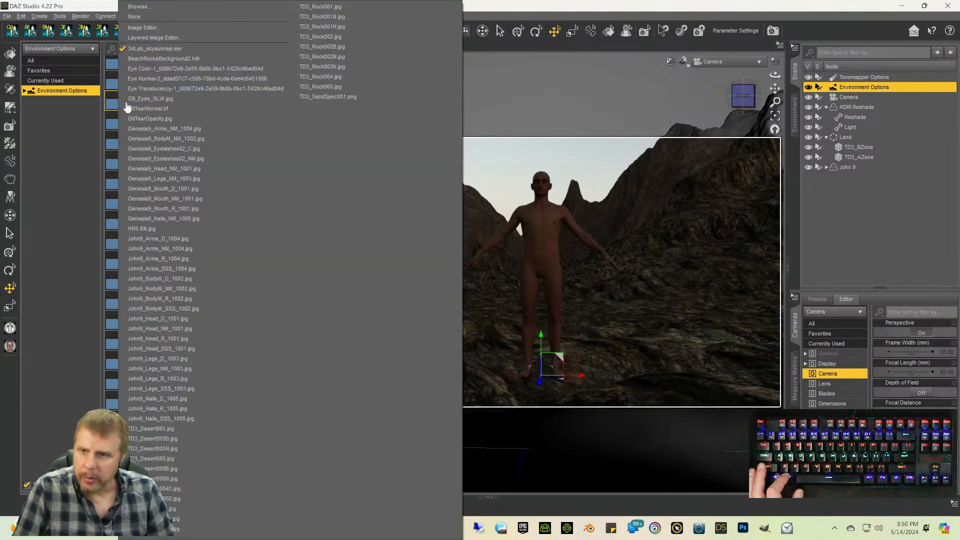
{"action": "left_click", "coordinate": [148, 7]}
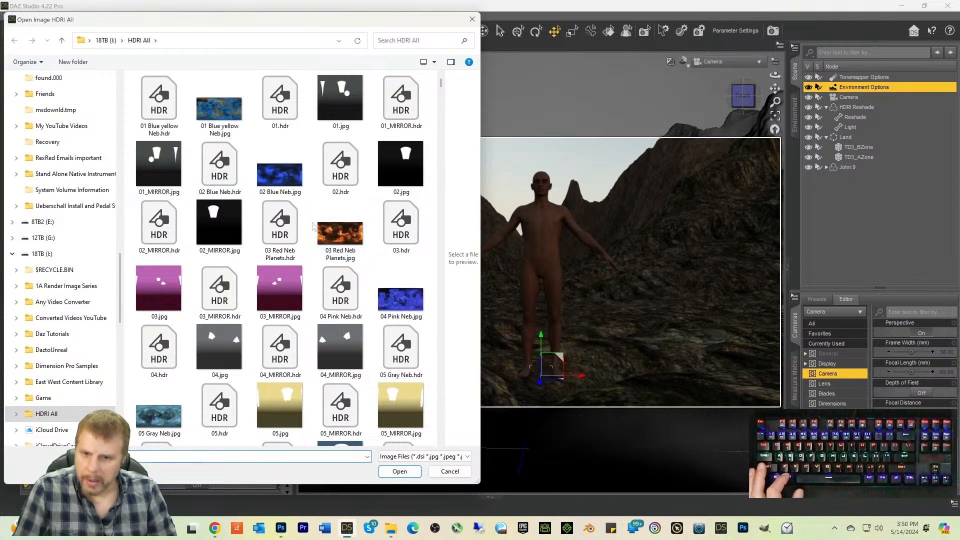
{"action": "scroll", "coordinate": [312, 220], "scroll_direction": "down", "scroll_amount": 10}
{"action": "scroll", "coordinate": [312, 236], "scroll_direction": "down", "scroll_amount": 15}
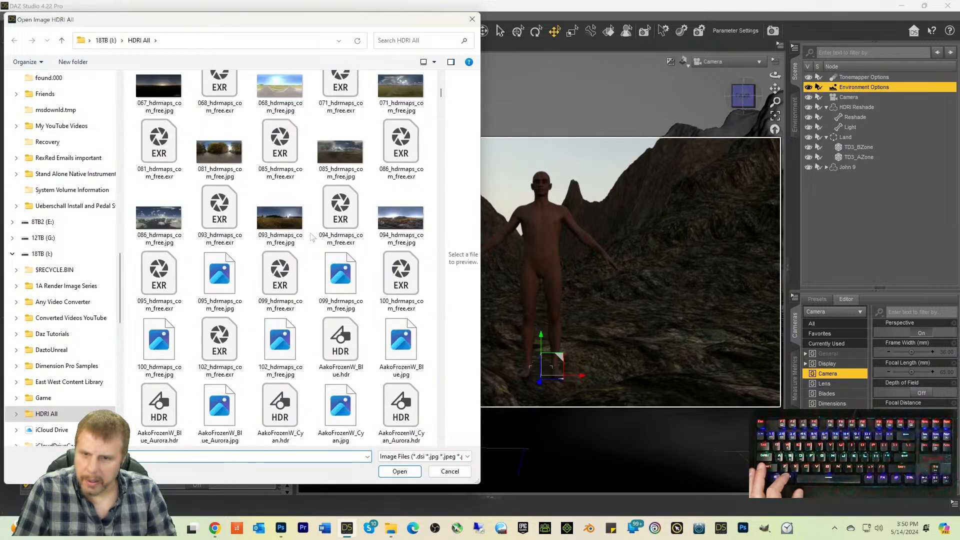
{"action": "scroll", "coordinate": [312, 236], "scroll_direction": "up", "scroll_amount": 5}
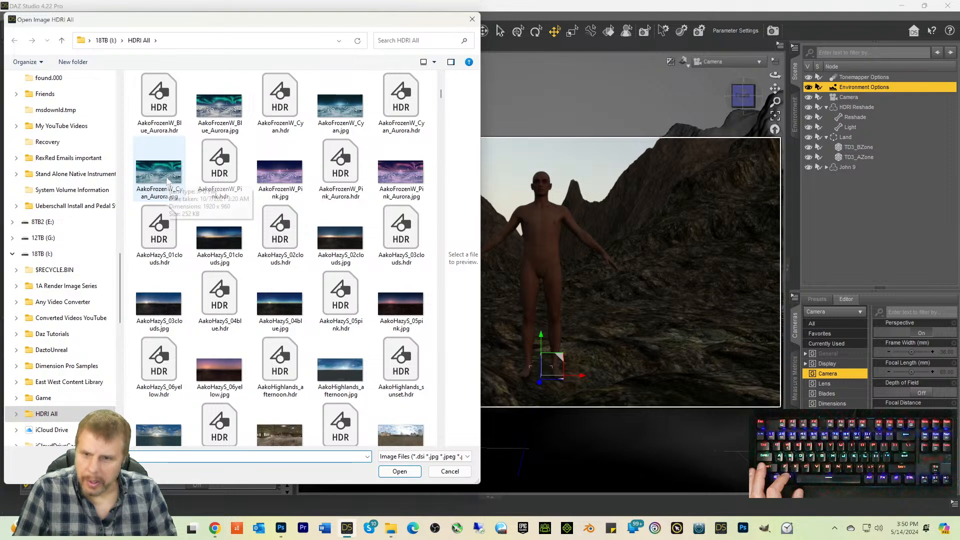
{"action": "left_click", "coordinate": [220, 246]}
{"action": "double_click", "coordinate": [181, 242]}
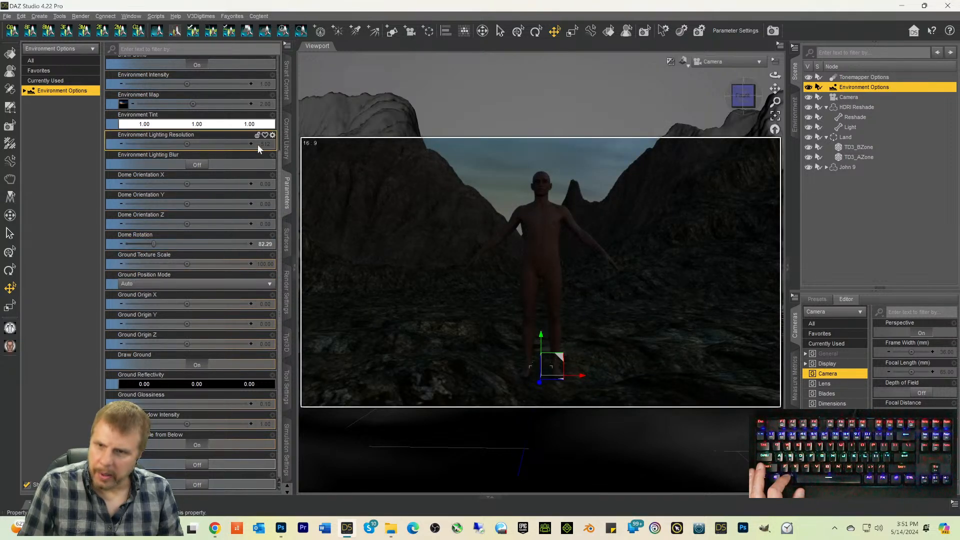
Step: Set the Environment Map value to 6.00 to brighten the scene
{"action": "left_click", "coordinate": [265, 103]}
{"action": "type", "text": "6"}
{"action": "key", "text": "Return"}
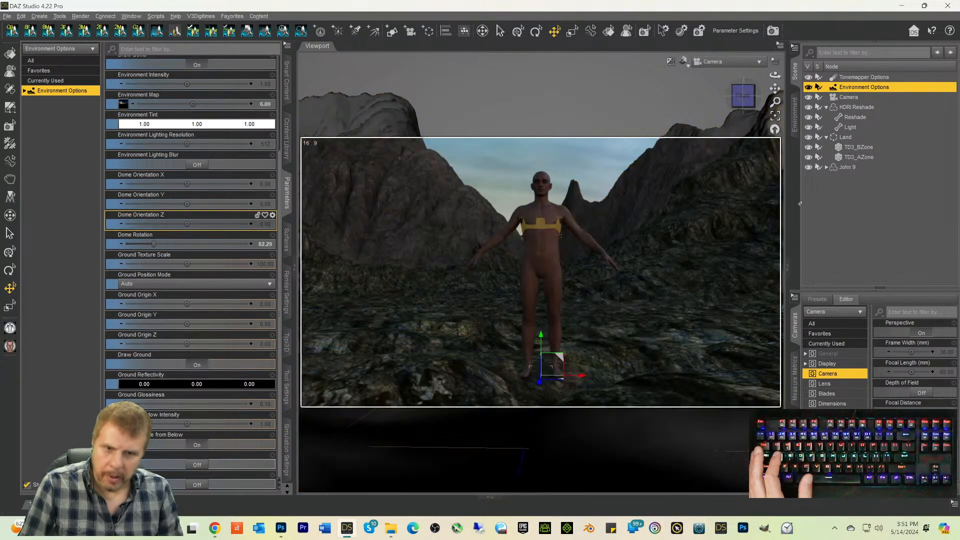
Step: Compare several Dome Rotation values for the hazy clouds sky and set the rotation to about 264.49
{"action": "left_click_drag", "start_coordinate": [740, 104], "coordinate": [740, 99]}
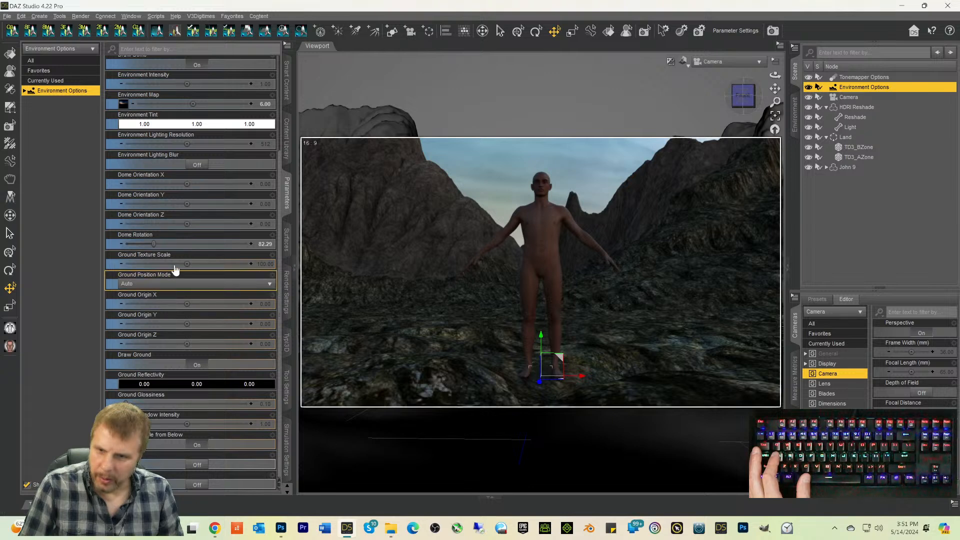
{"action": "left_click", "coordinate": [174, 244]}
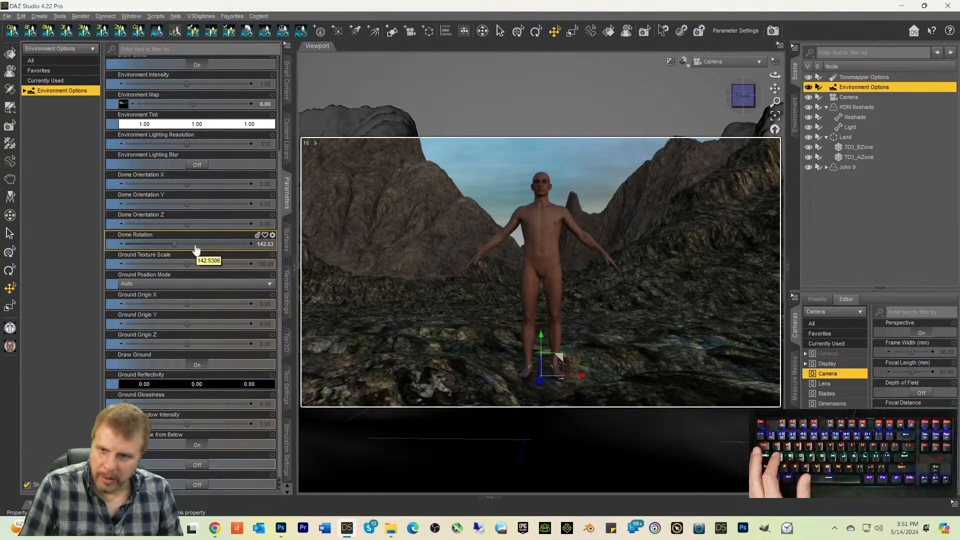
{"action": "left_click", "coordinate": [196, 244]}
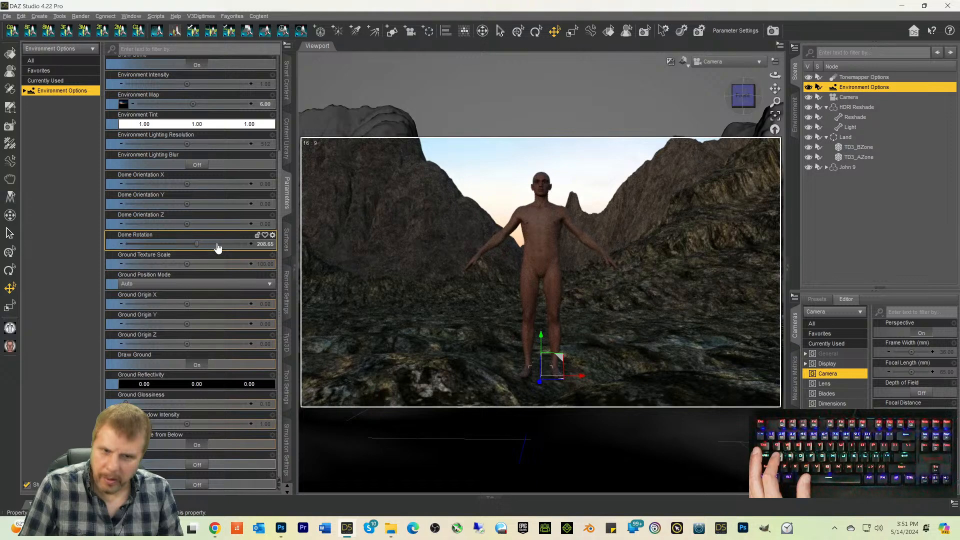
{"action": "left_click", "coordinate": [216, 244]}
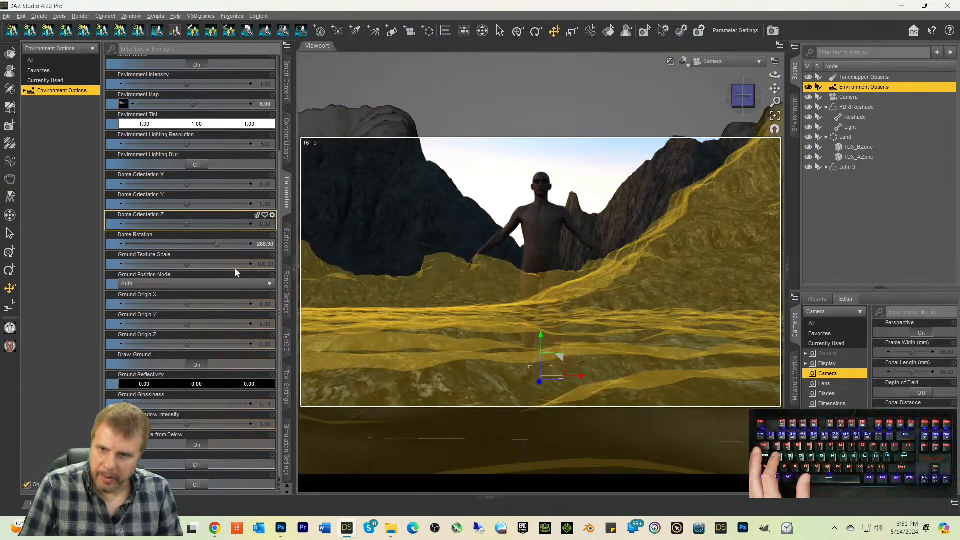
{"action": "mouse_move", "coordinate": [163, 253]}
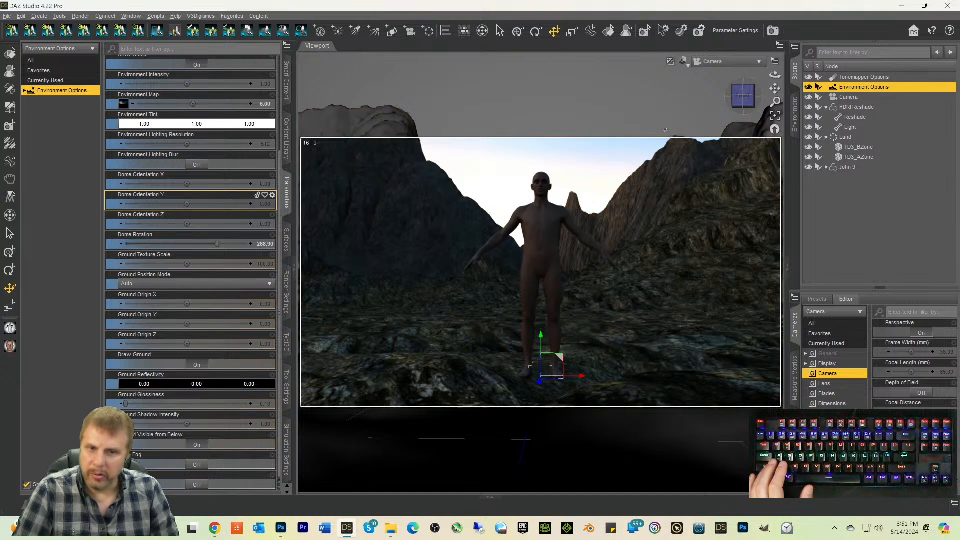
{"action": "left_click", "coordinate": [140, 244]}
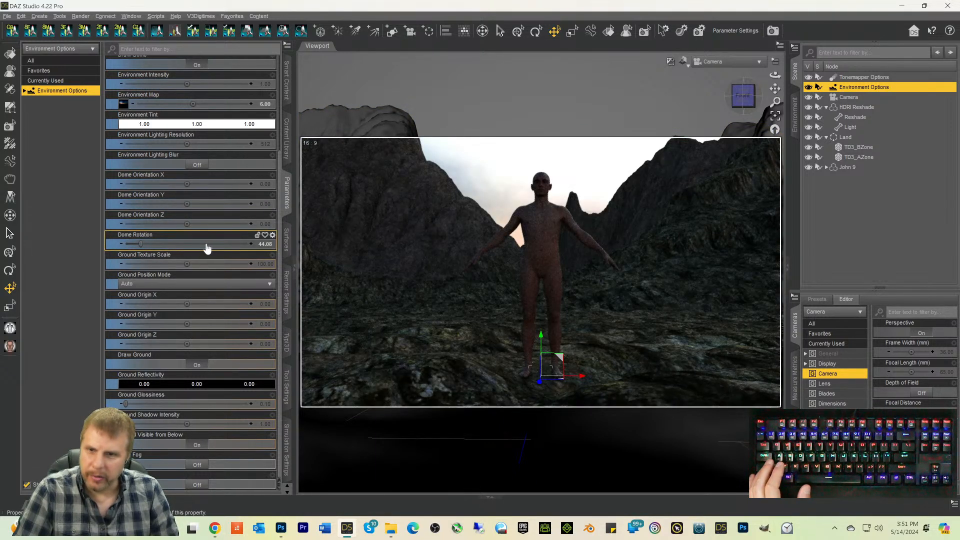
{"action": "left_click", "coordinate": [232, 243]}
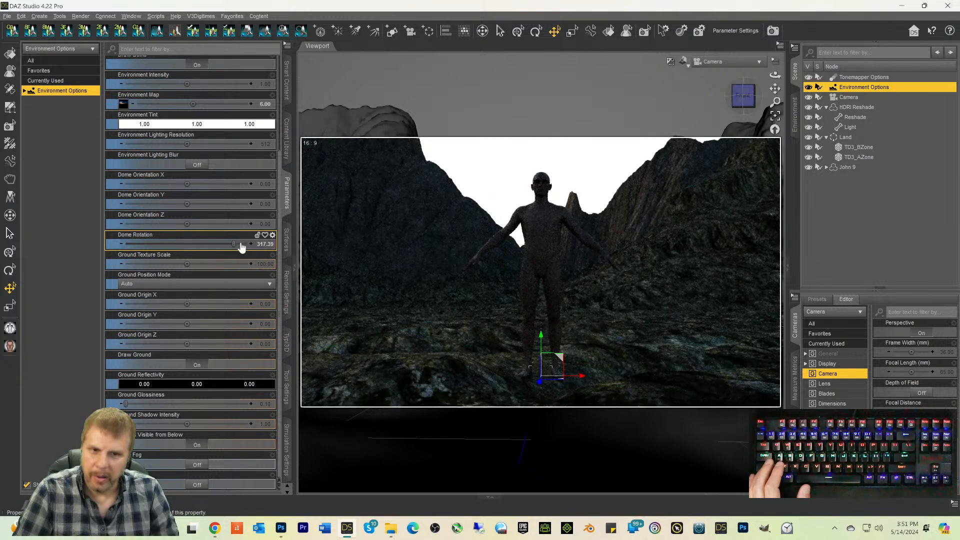
{"action": "left_click", "coordinate": [215, 244]}
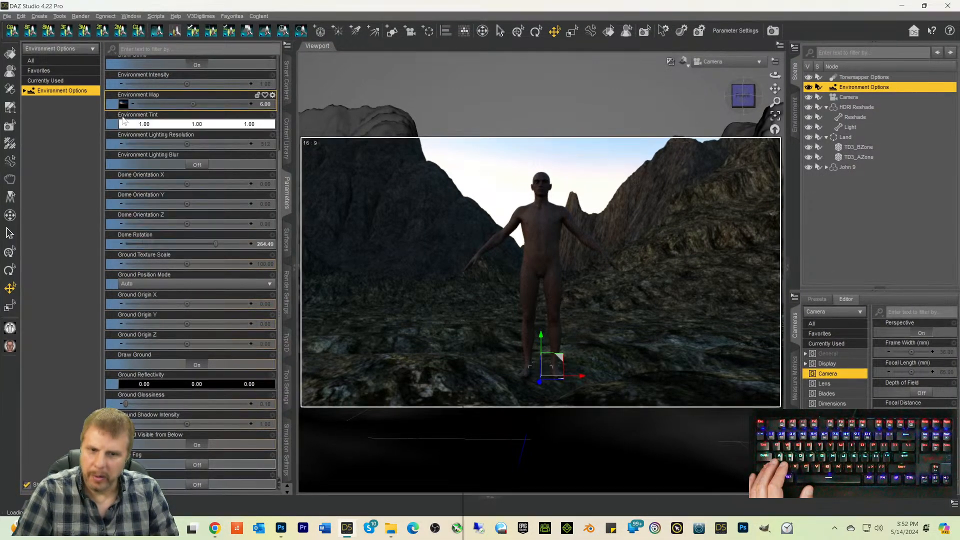
Step: Try Cam1_19_30_NoCity_Final_8k.jpg from the HDRI All folder as the Environment Map
{"action": "left_click", "coordinate": [123, 103]}
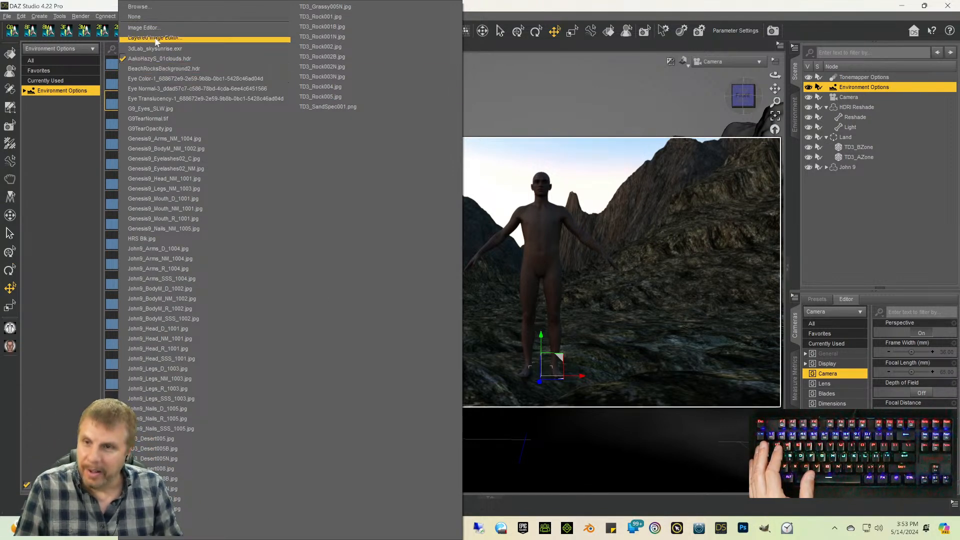
{"action": "left_click", "coordinate": [142, 7]}
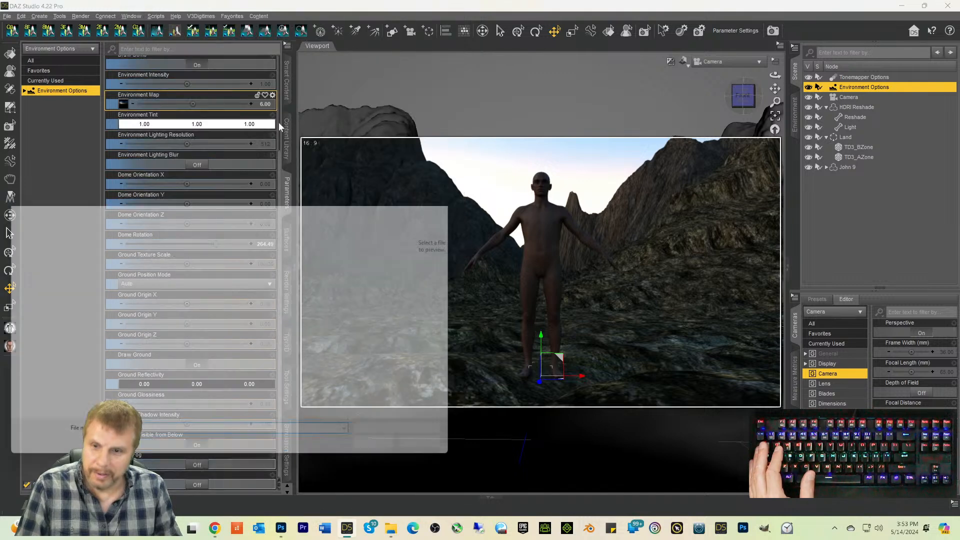
{"action": "scroll", "coordinate": [293, 238], "scroll_direction": "down", "scroll_amount": 7}
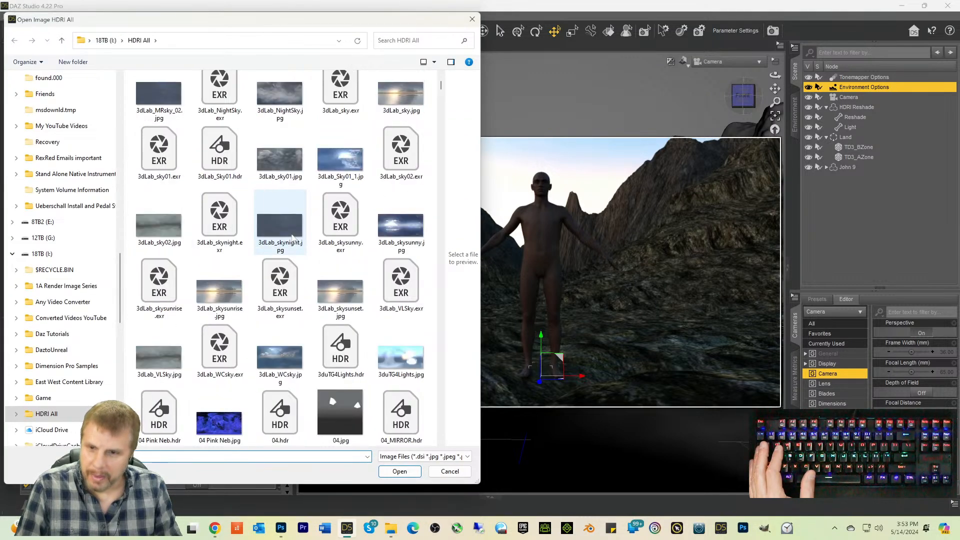
{"action": "scroll", "coordinate": [293, 238], "scroll_direction": "down", "scroll_amount": 15}
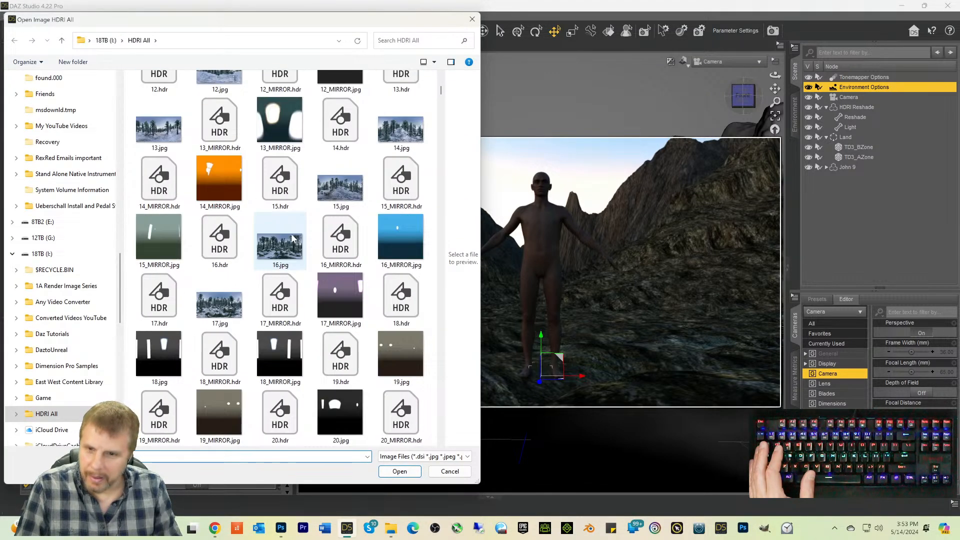
{"action": "scroll", "coordinate": [292, 238], "scroll_direction": "down", "scroll_amount": 20}
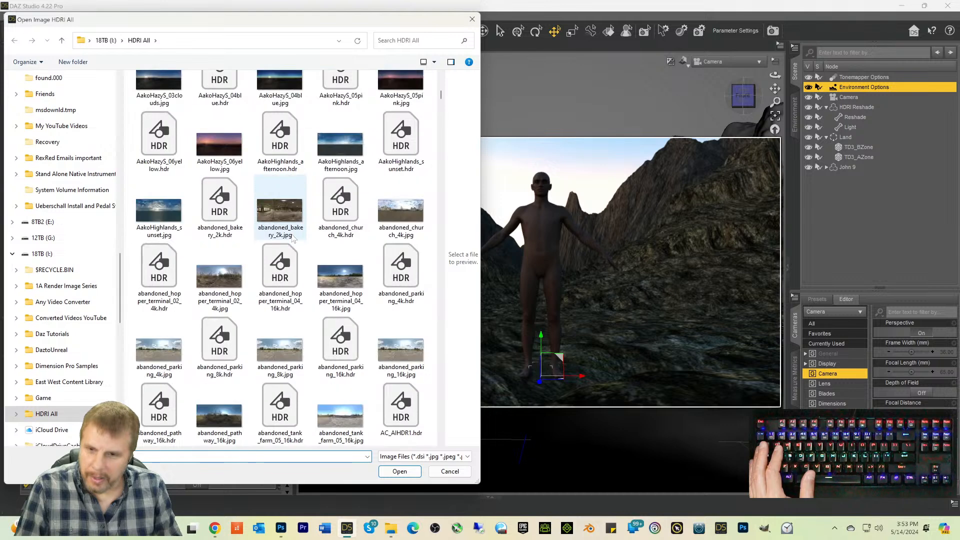
{"action": "scroll", "coordinate": [293, 239], "scroll_direction": "down", "scroll_amount": 8}
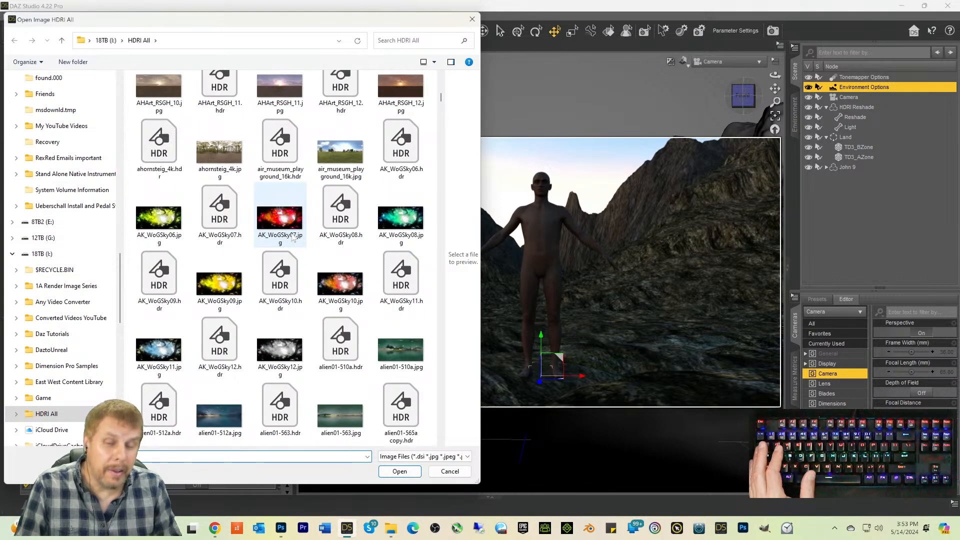
{"action": "scroll", "coordinate": [288, 242], "scroll_direction": "down", "scroll_amount": 15}
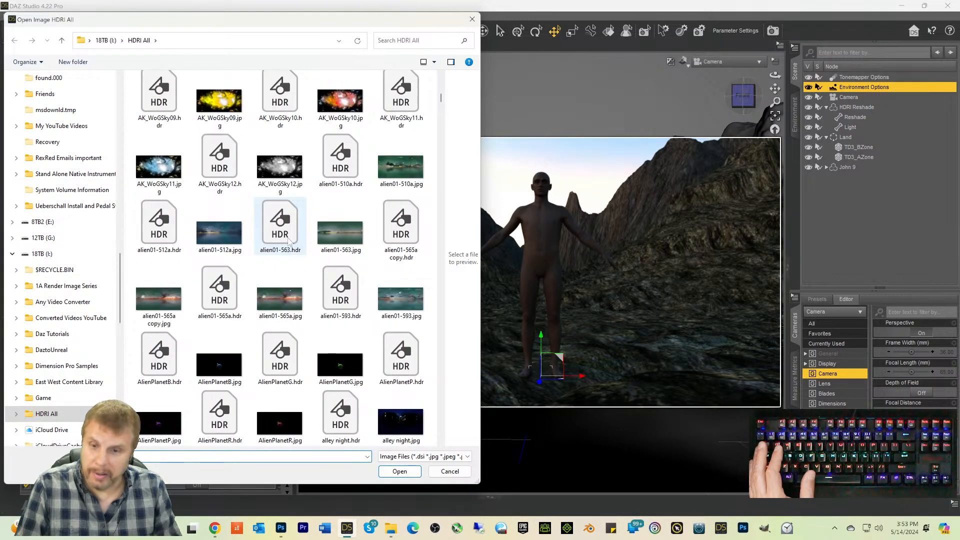
{"action": "scroll", "coordinate": [288, 242], "scroll_direction": "down", "scroll_amount": 10}
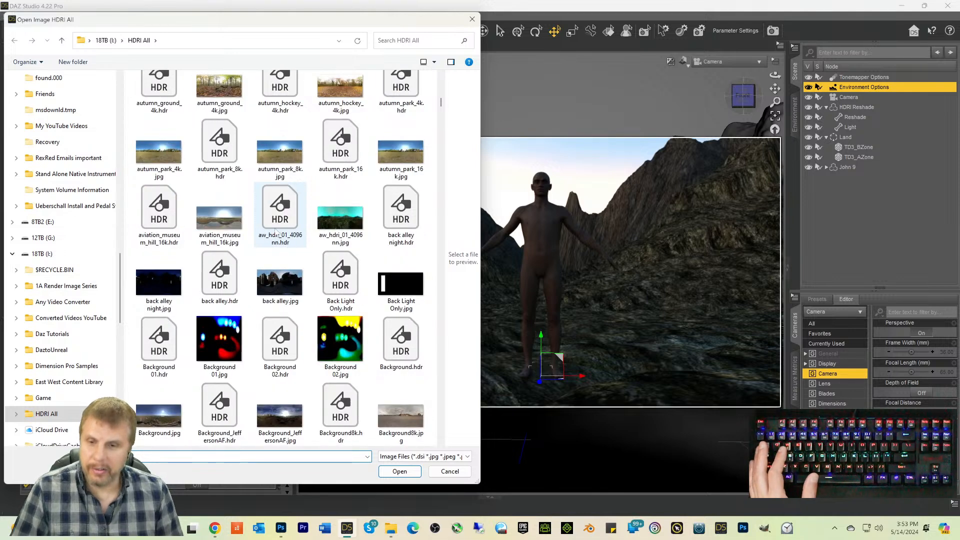
{"action": "scroll", "coordinate": [278, 224], "scroll_direction": "down", "scroll_amount": 4}
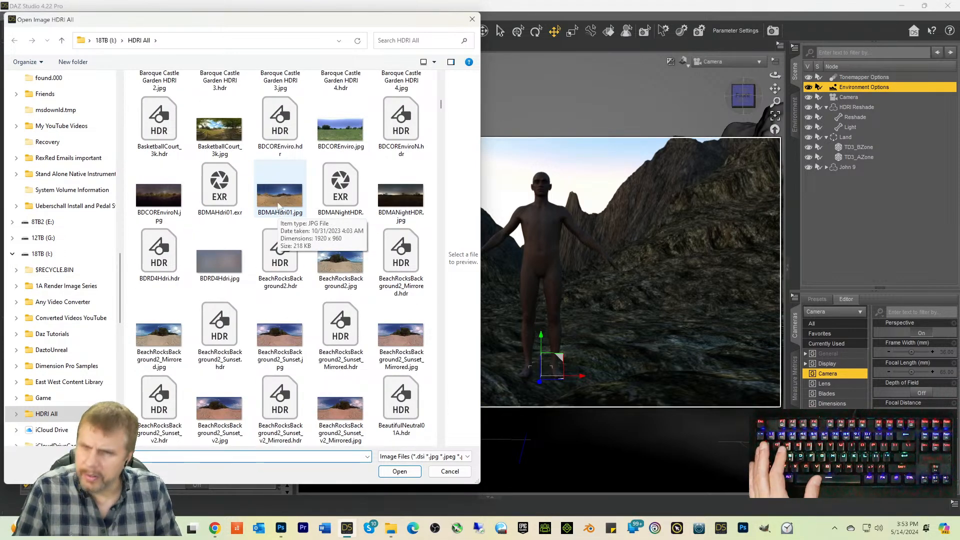
{"action": "scroll", "coordinate": [278, 211], "scroll_direction": "down", "scroll_amount": 10}
{"action": "scroll", "coordinate": [277, 206], "scroll_direction": "down", "scroll_amount": 10}
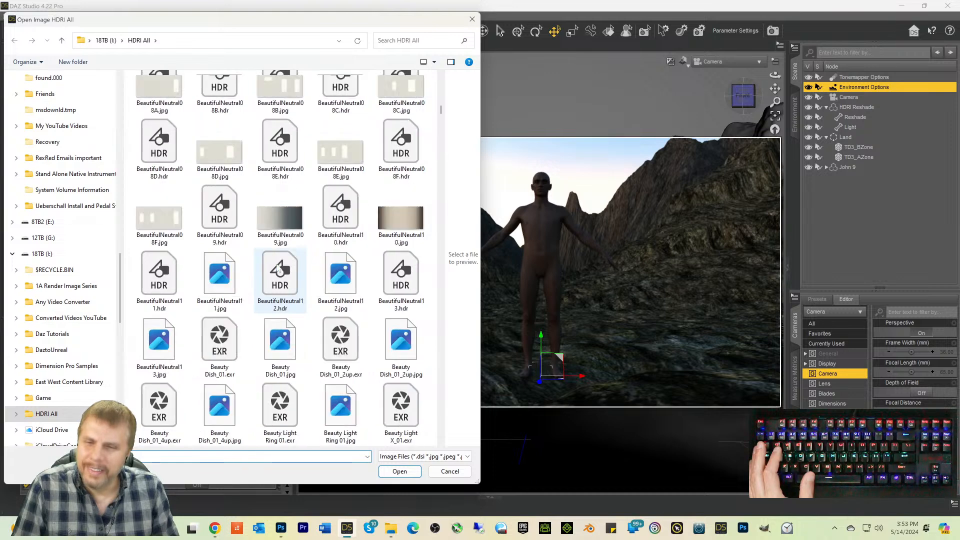
{"action": "scroll", "coordinate": [278, 270], "scroll_direction": "down", "scroll_amount": 12}
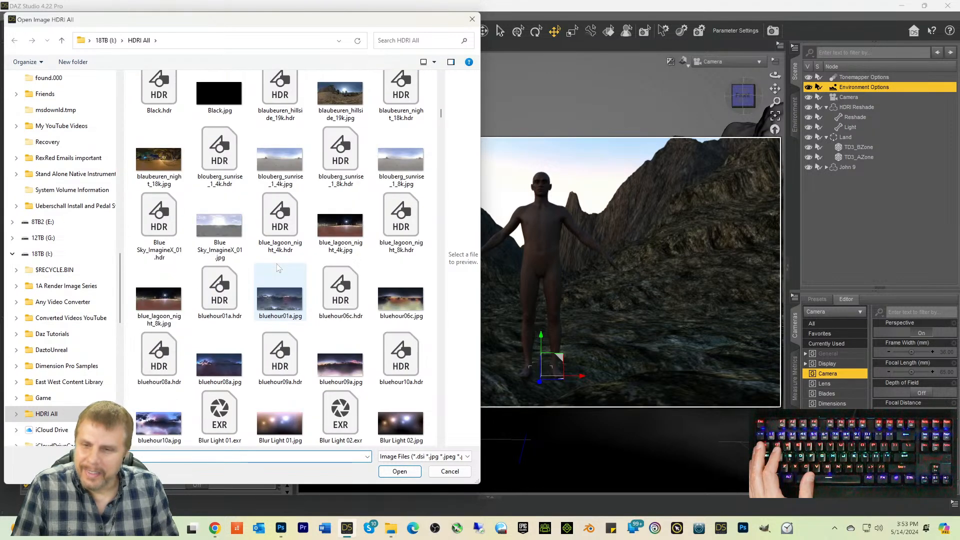
{"action": "scroll", "coordinate": [278, 269], "scroll_direction": "down", "scroll_amount": 15}
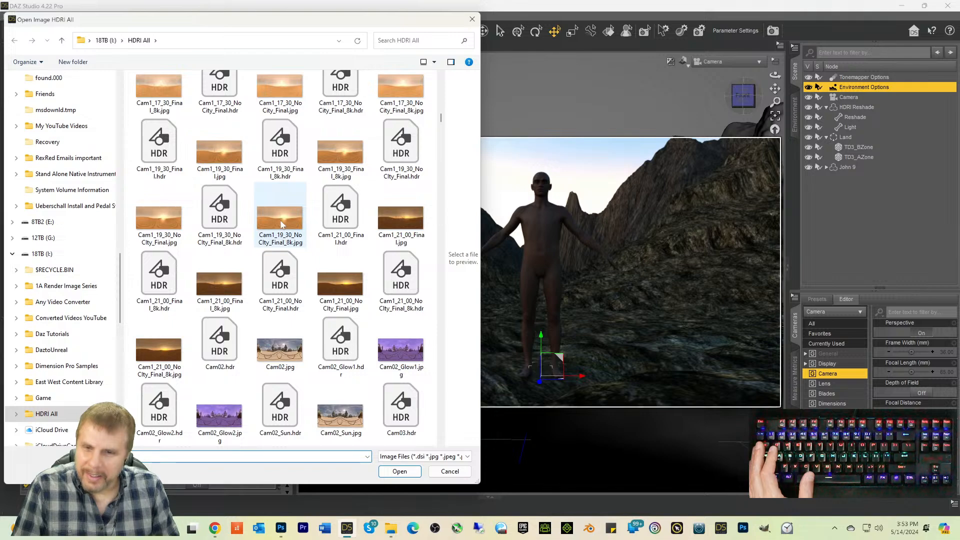
{"action": "double_click", "coordinate": [281, 221]}
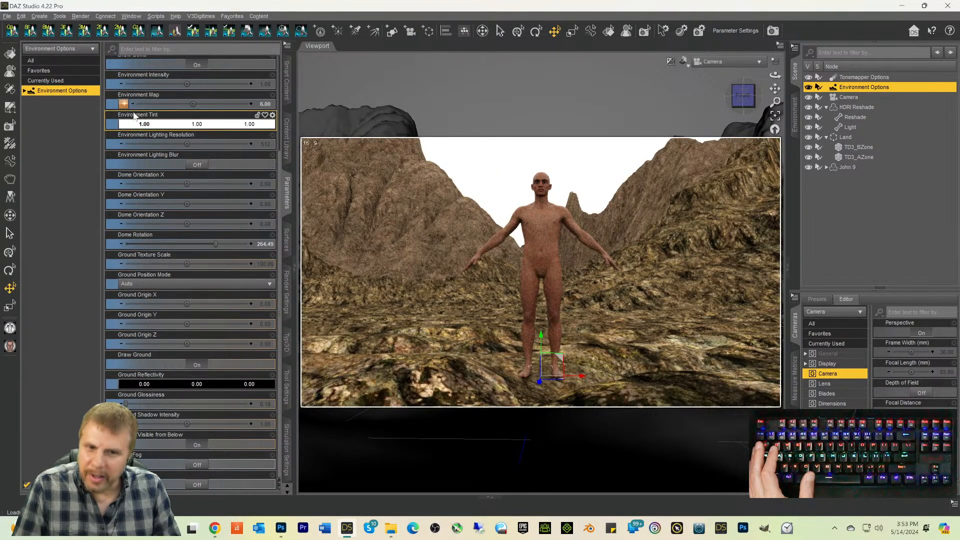
Step: Replace the Environment Map with Clouds_JeffersonAF.jpg from the HDRI All folder
{"action": "left_click", "coordinate": [120, 105]}
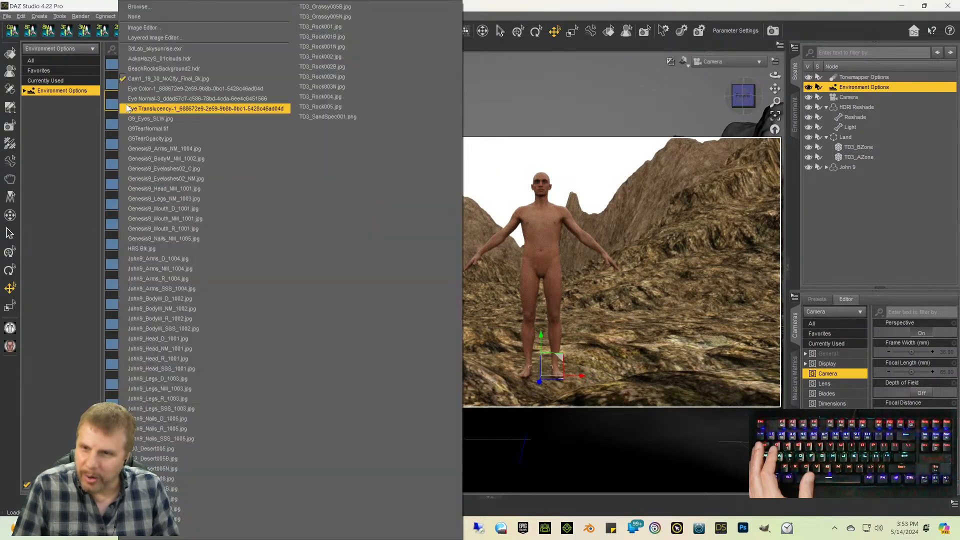
{"action": "left_click", "coordinate": [140, 8]}
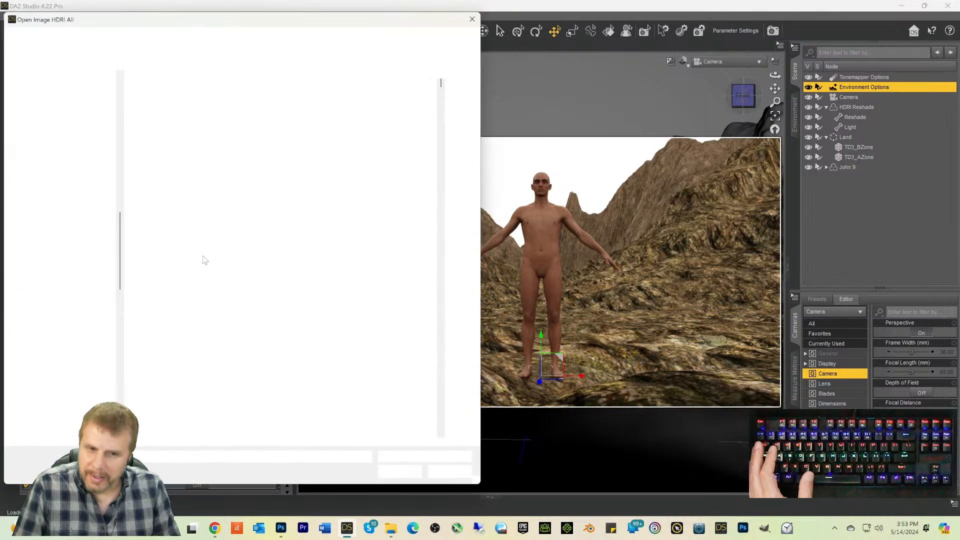
{"action": "scroll", "coordinate": [225, 227], "scroll_direction": "down", "scroll_amount": 10}
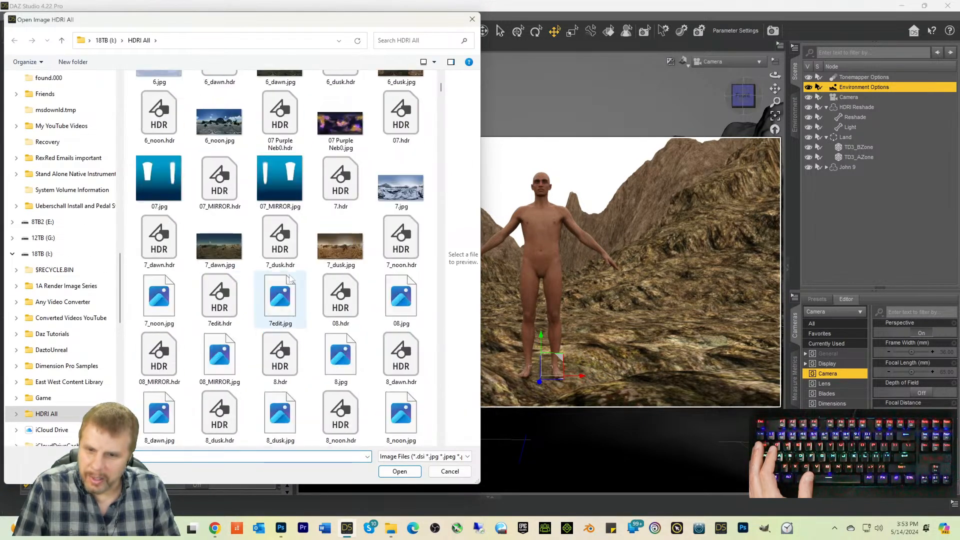
{"action": "scroll", "coordinate": [291, 280], "scroll_direction": "down", "scroll_amount": 20}
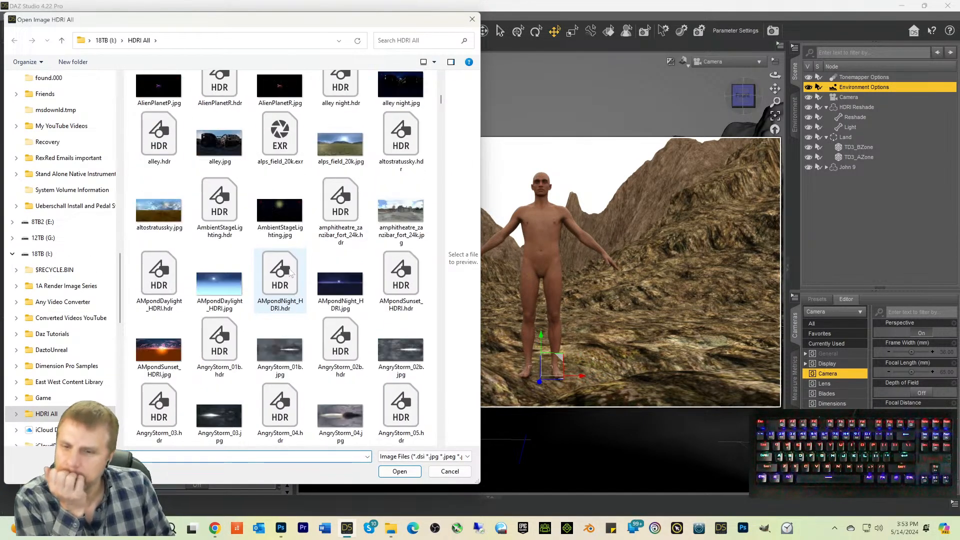
{"action": "scroll", "coordinate": [291, 272], "scroll_direction": "down", "scroll_amount": 15}
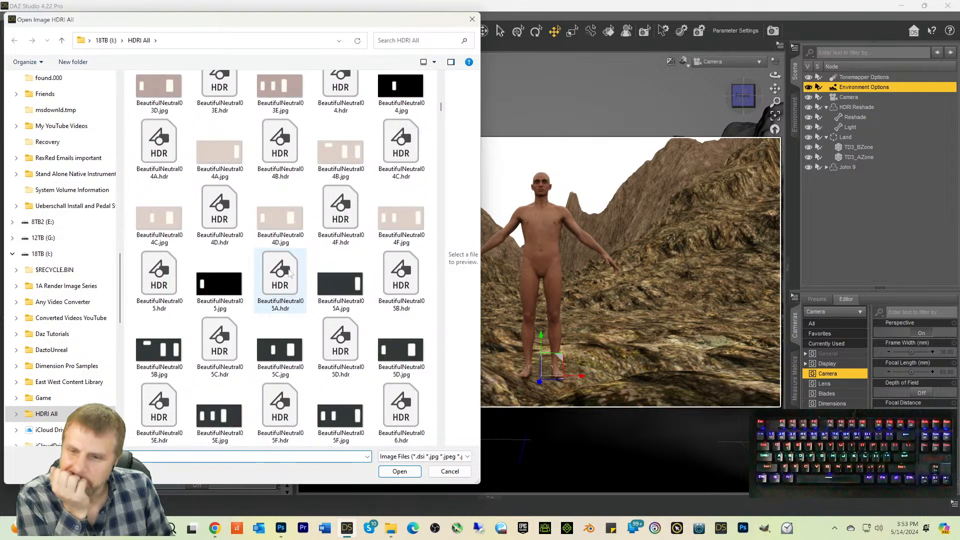
{"action": "scroll", "coordinate": [289, 273], "scroll_direction": "down", "scroll_amount": 15}
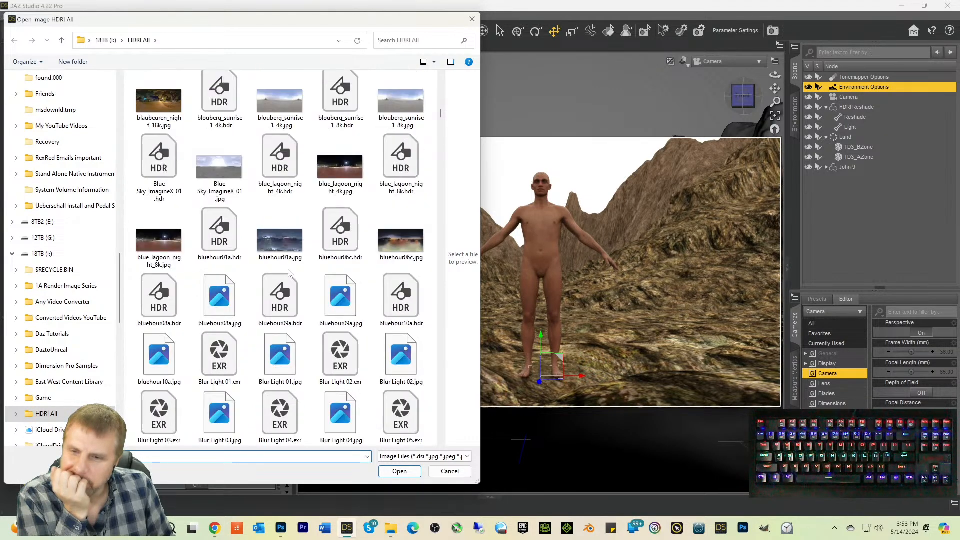
{"action": "scroll", "coordinate": [289, 272], "scroll_direction": "down", "scroll_amount": 4}
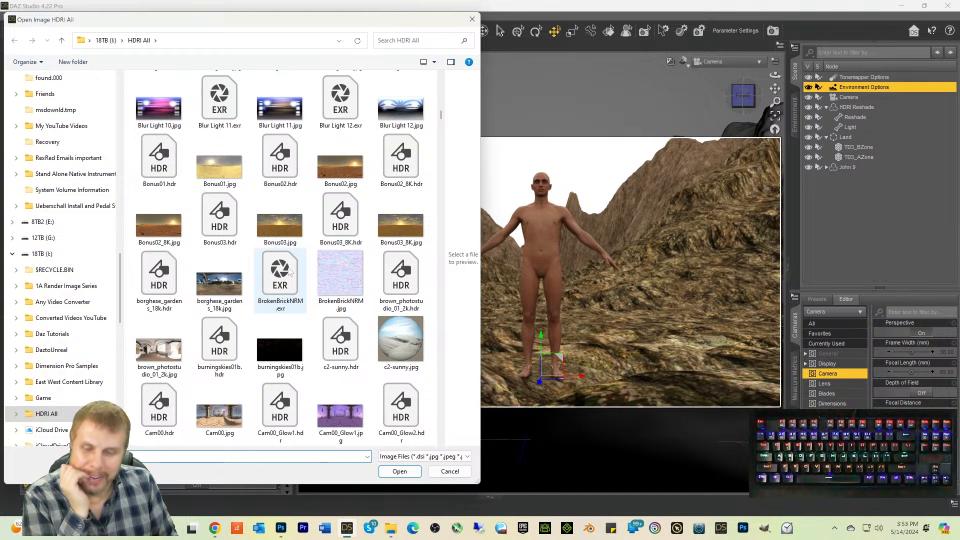
{"action": "scroll", "coordinate": [289, 272], "scroll_direction": "down", "scroll_amount": 6}
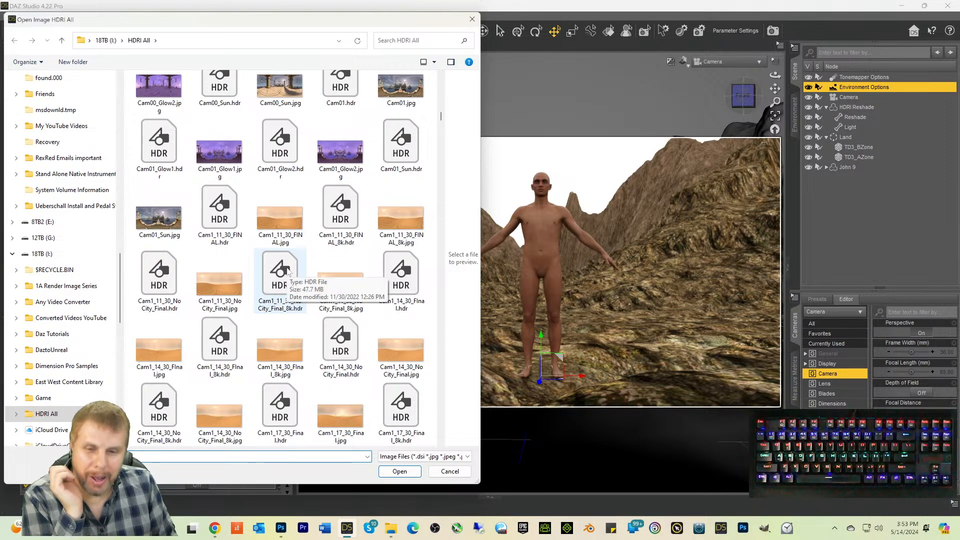
{"action": "scroll", "coordinate": [288, 272], "scroll_direction": "down", "scroll_amount": 18}
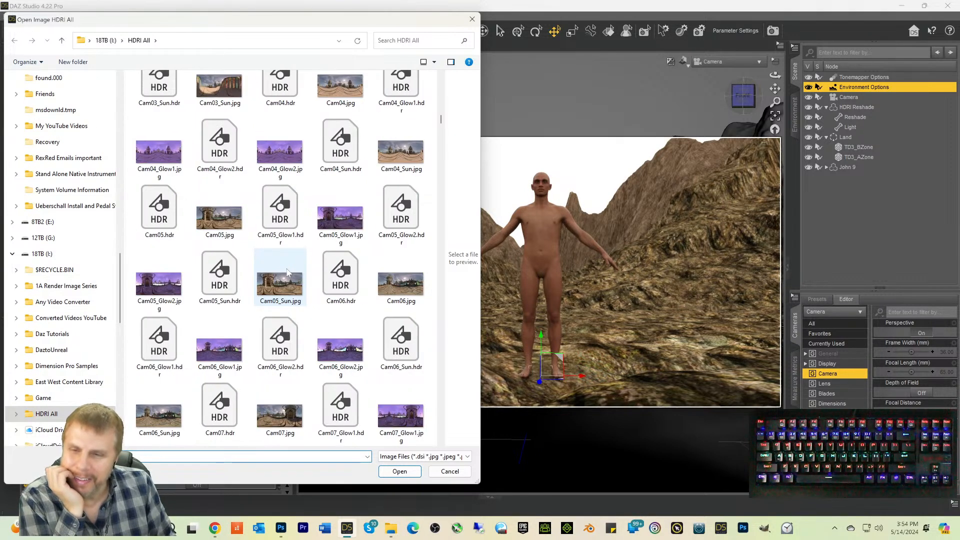
{"action": "scroll", "coordinate": [288, 272], "scroll_direction": "down", "scroll_amount": 20}
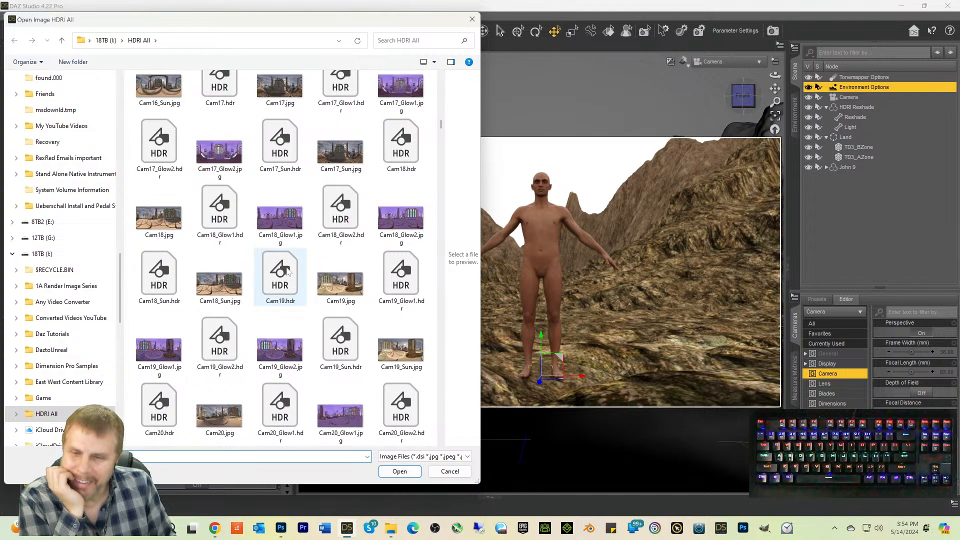
{"action": "scroll", "coordinate": [288, 271], "scroll_direction": "down", "scroll_amount": 18}
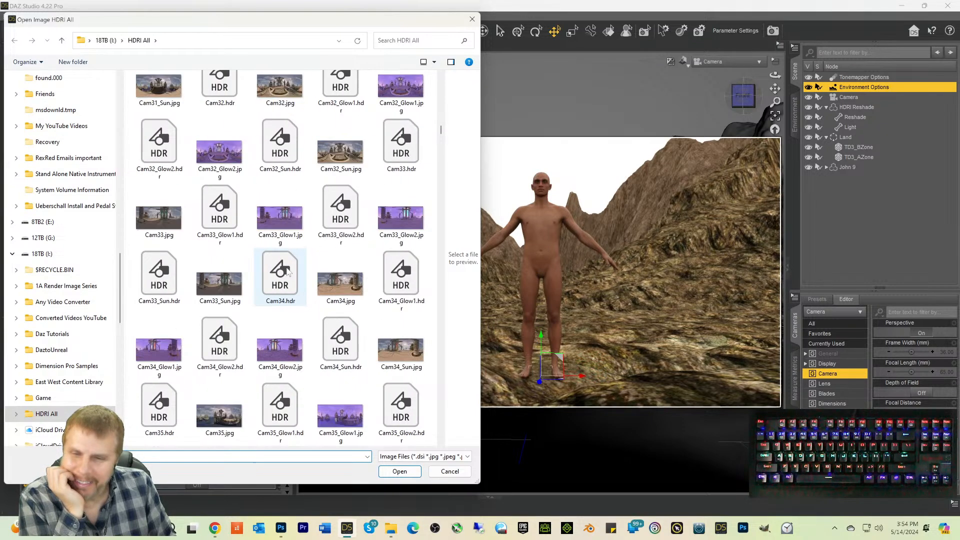
{"action": "scroll", "coordinate": [288, 271], "scroll_direction": "down", "scroll_amount": 20}
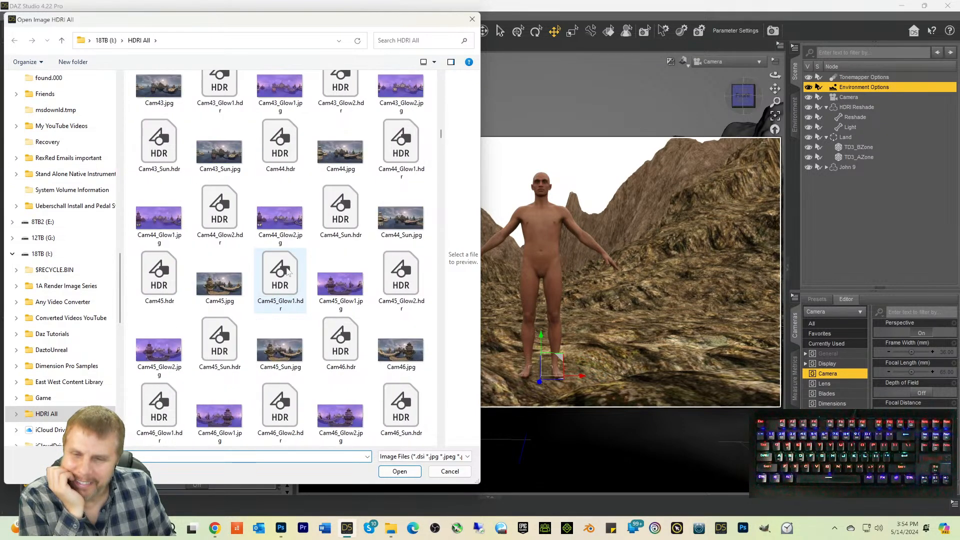
{"action": "scroll", "coordinate": [288, 271], "scroll_direction": "down", "scroll_amount": 20}
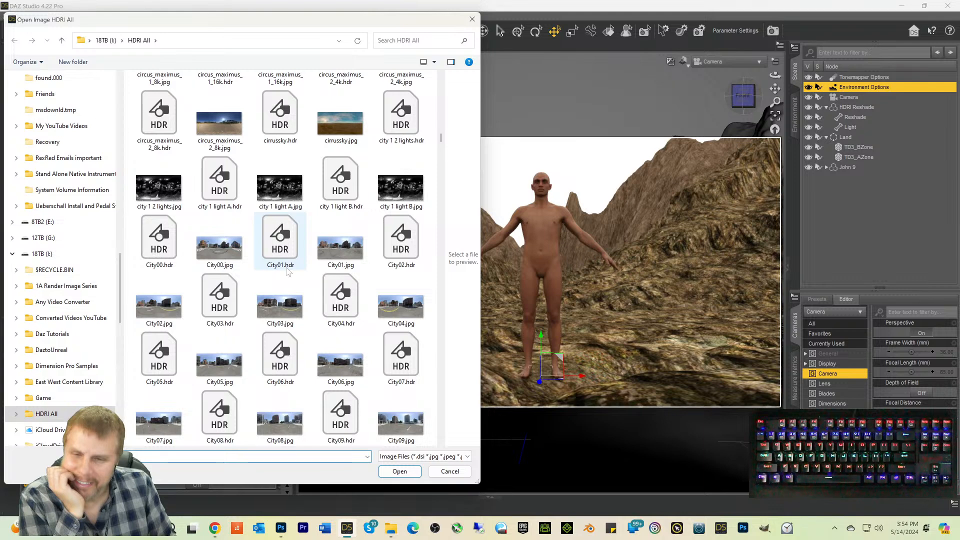
{"action": "scroll", "coordinate": [288, 272], "scroll_direction": "down", "scroll_amount": 20}
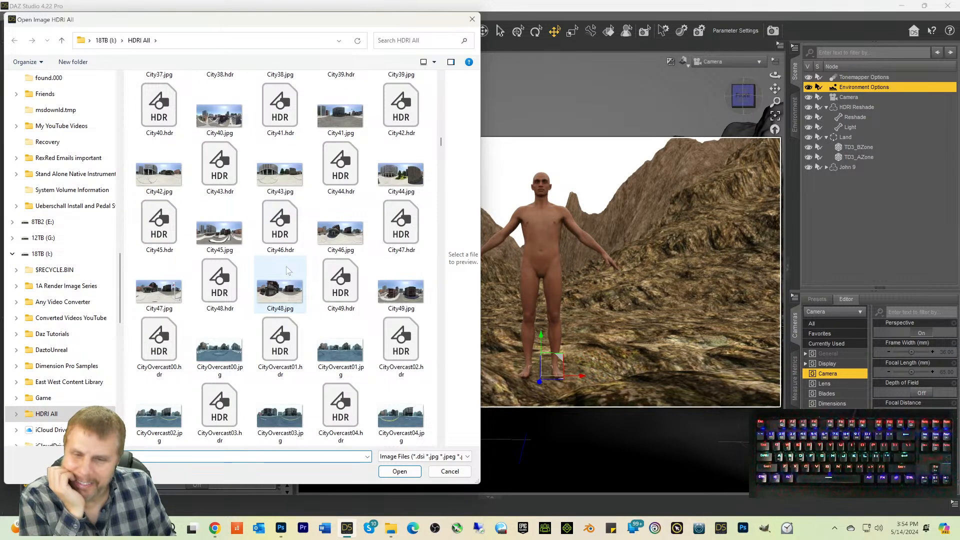
{"action": "scroll", "coordinate": [288, 270], "scroll_direction": "down", "scroll_amount": 10}
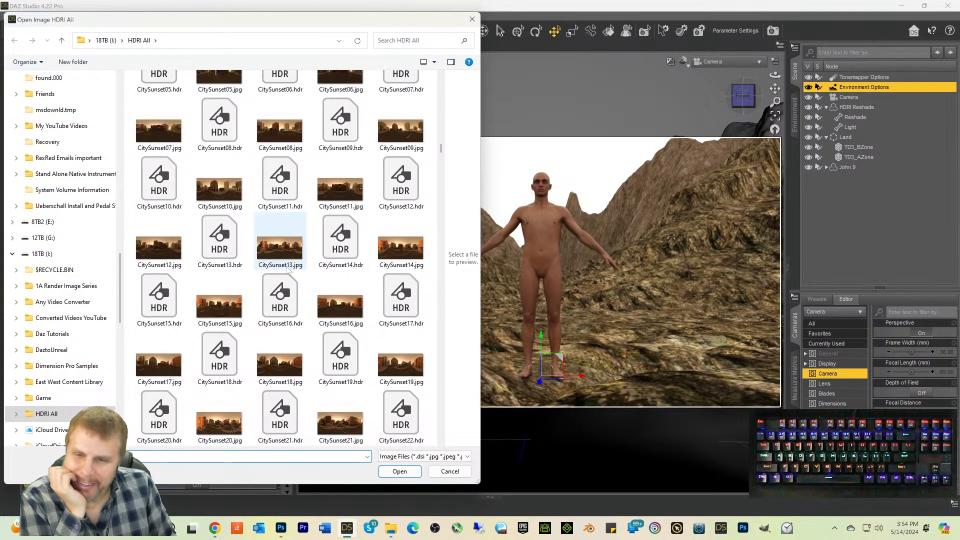
{"action": "scroll", "coordinate": [287, 271], "scroll_direction": "down", "scroll_amount": 15}
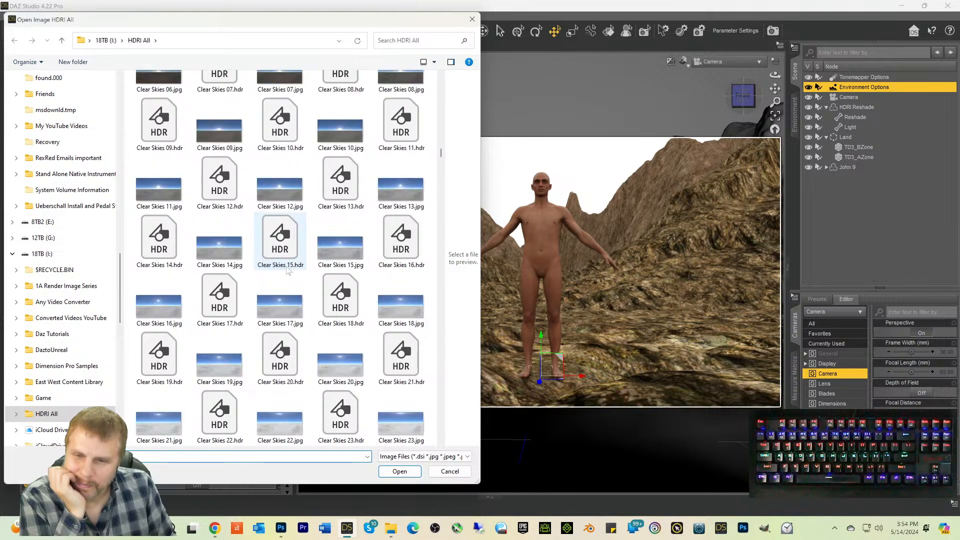
{"action": "scroll", "coordinate": [288, 270], "scroll_direction": "down", "scroll_amount": 5}
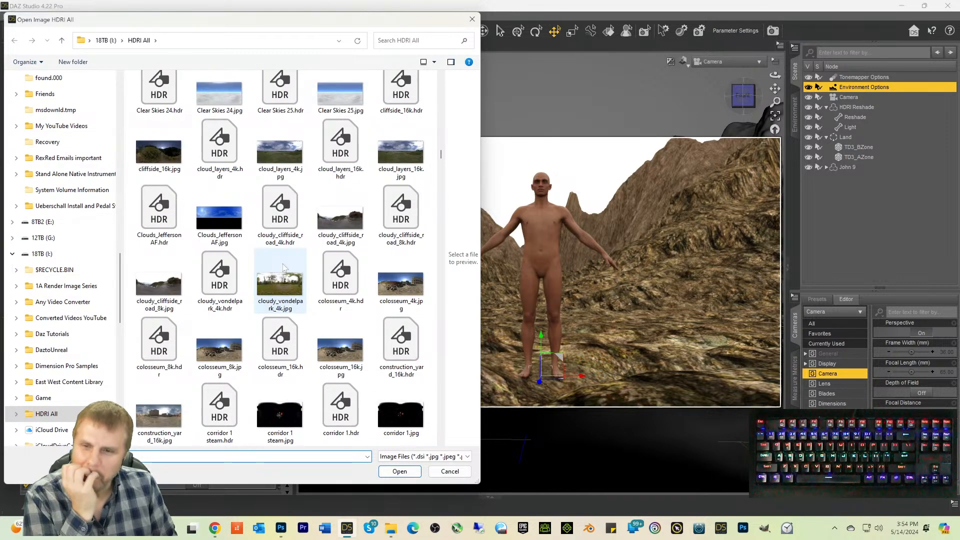
{"action": "double_click", "coordinate": [219, 225]}
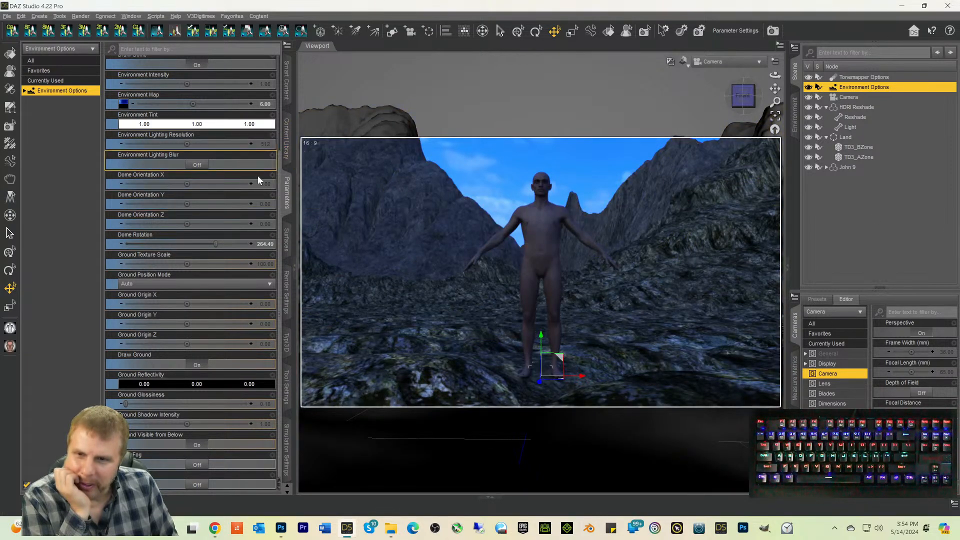
Step: Brighten the cloud sky lighting by trying an Environment Map value of 13.00 and settling on 25.00
{"action": "double_click", "coordinate": [260, 103]}
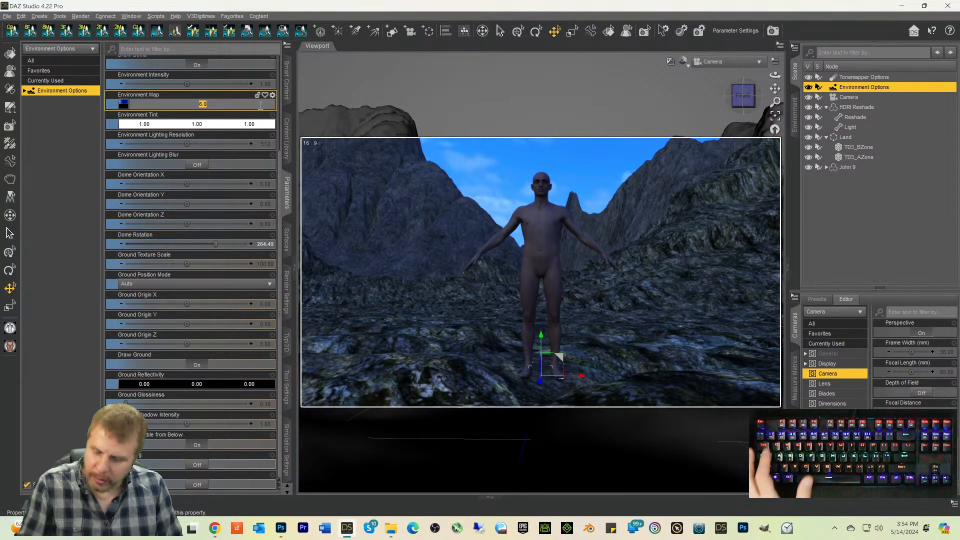
{"action": "type", "text": "13"}
{"action": "key", "text": "Tab"}
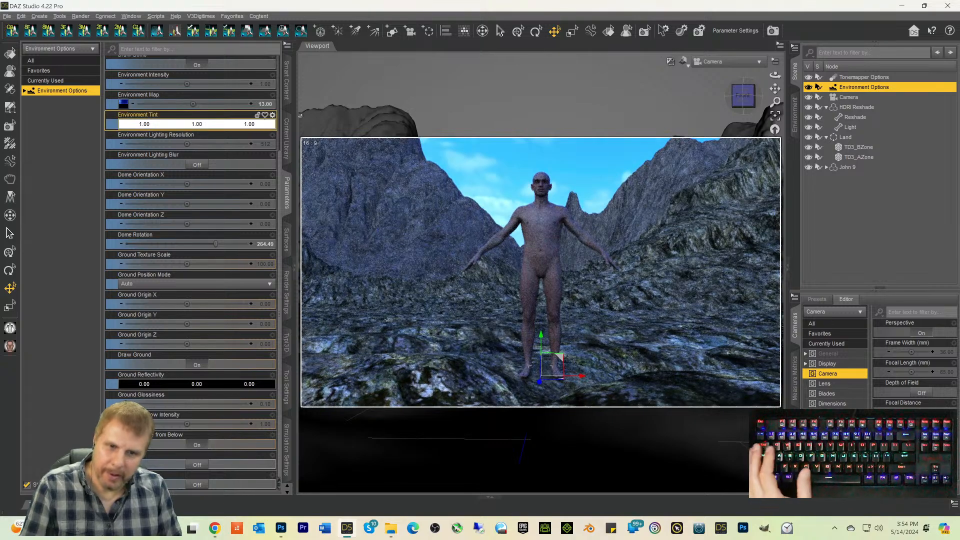
{"action": "double_click", "coordinate": [267, 104]}
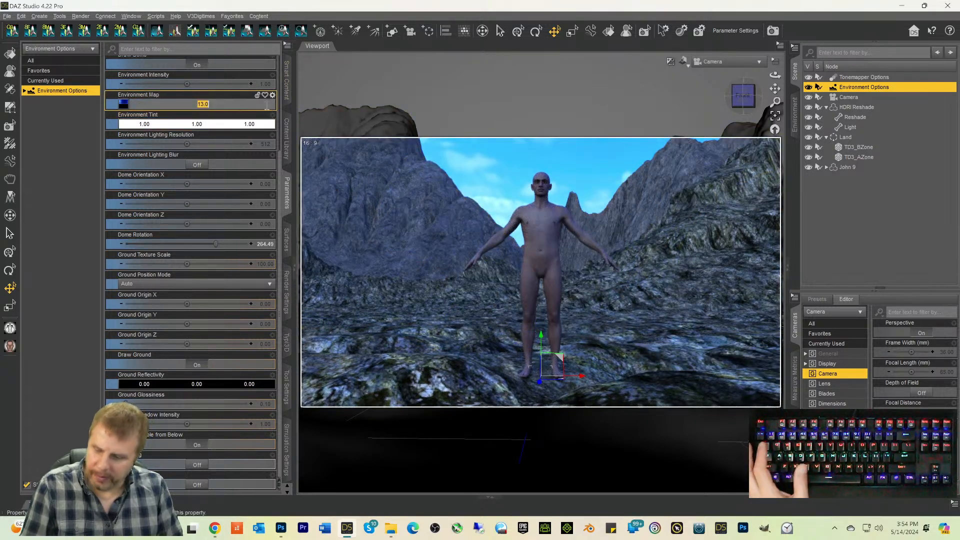
{"action": "type", "text": "25"}
{"action": "key", "text": "Tab"}
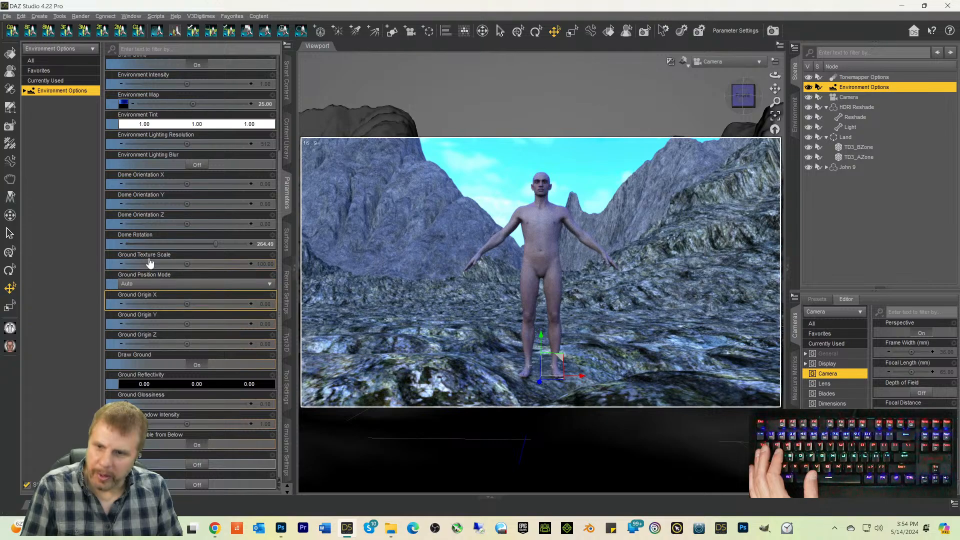
Step: Try a Dome Rotation of about 42.61 for the Clouds_JeffersonAF sky and set it to about 314.45
{"action": "left_click_drag", "start_coordinate": [165, 249], "coordinate": [139, 244]}
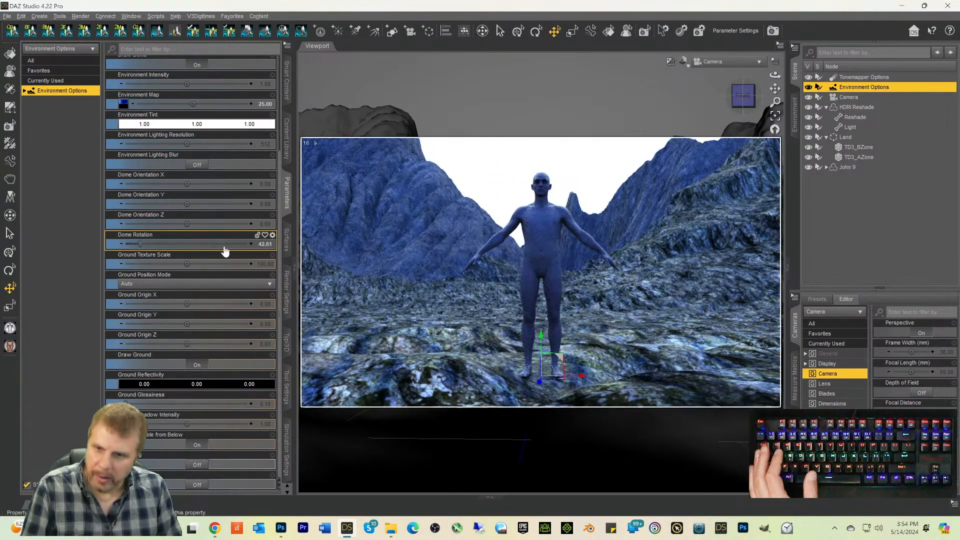
{"action": "left_click", "coordinate": [223, 245]}
{"action": "left_click", "coordinate": [232, 243]}
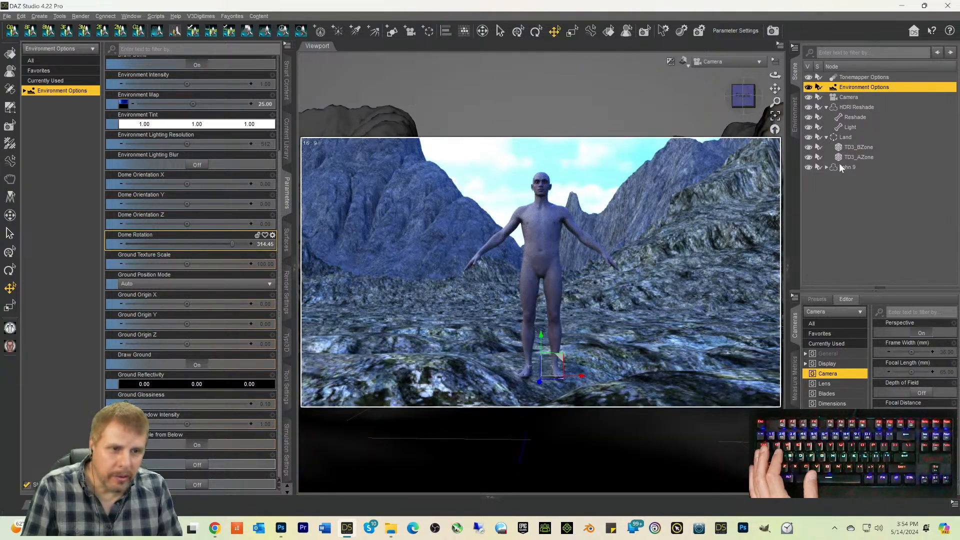
Step: Delete the HDRI Reshade group from the scene
{"action": "left_click", "coordinate": [843, 106]}
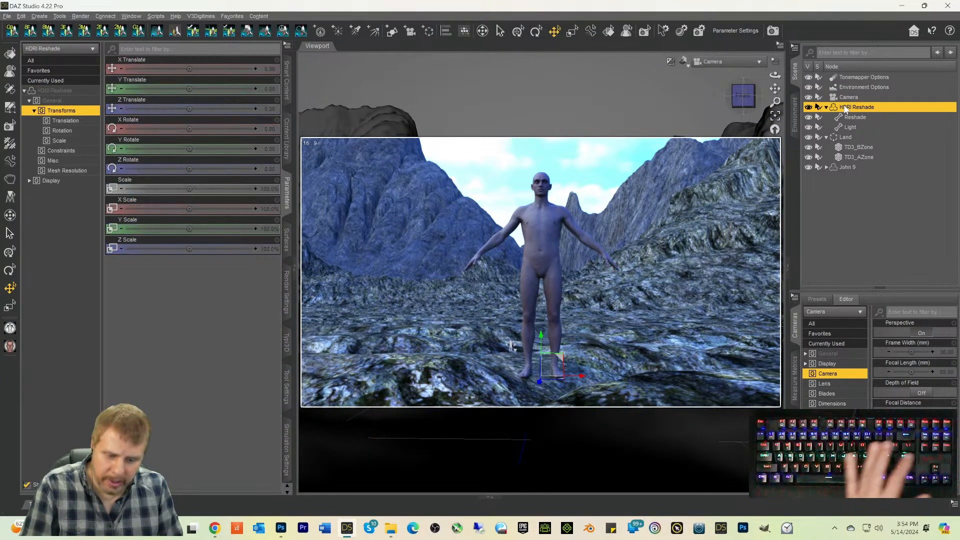
{"action": "key", "text": "Delete"}
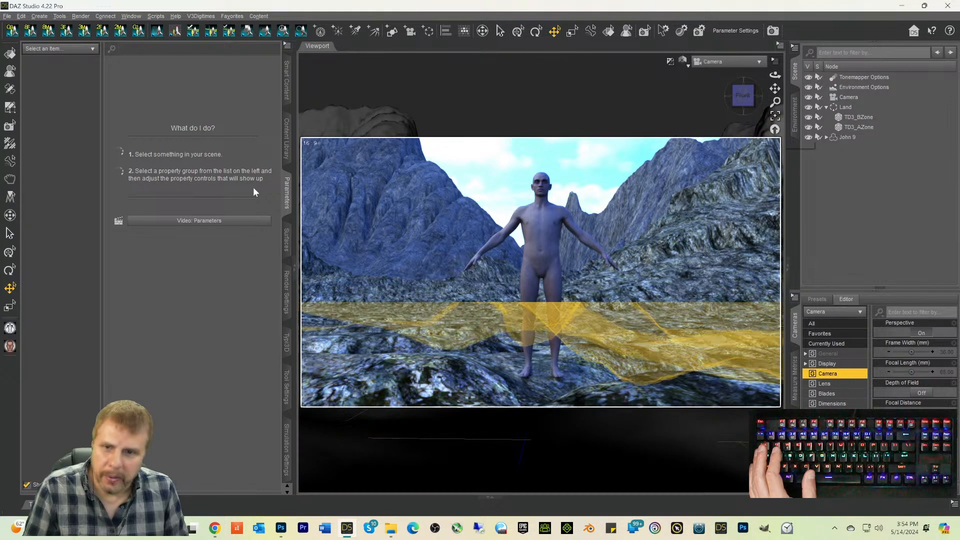
{"action": "left_click", "coordinate": [287, 154]}
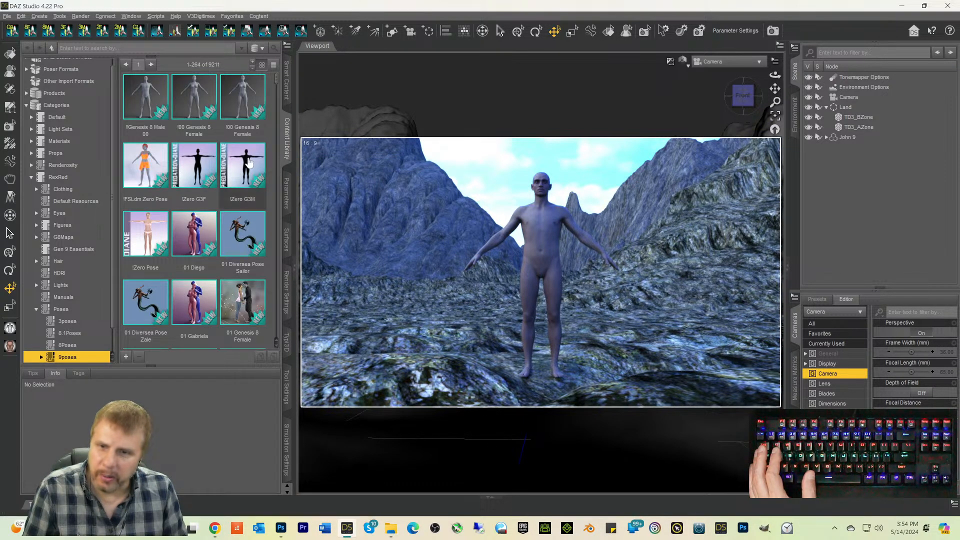
{"action": "left_click", "coordinate": [286, 190]}
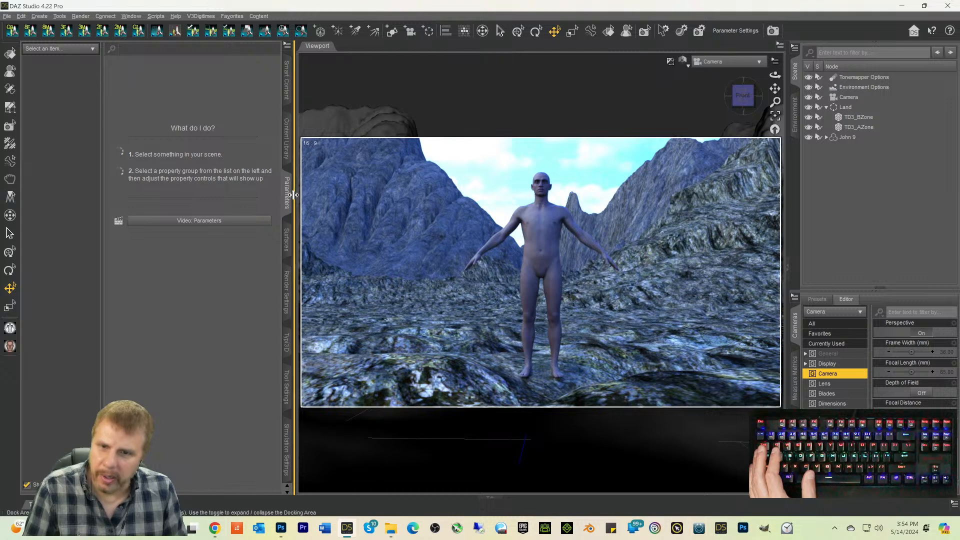
Step: Replace the Environment Map in Environment Options with DTCS_CloudscapeBG_HDRI_21.exr from the HDRI All folder
{"action": "left_click", "coordinate": [851, 88]}
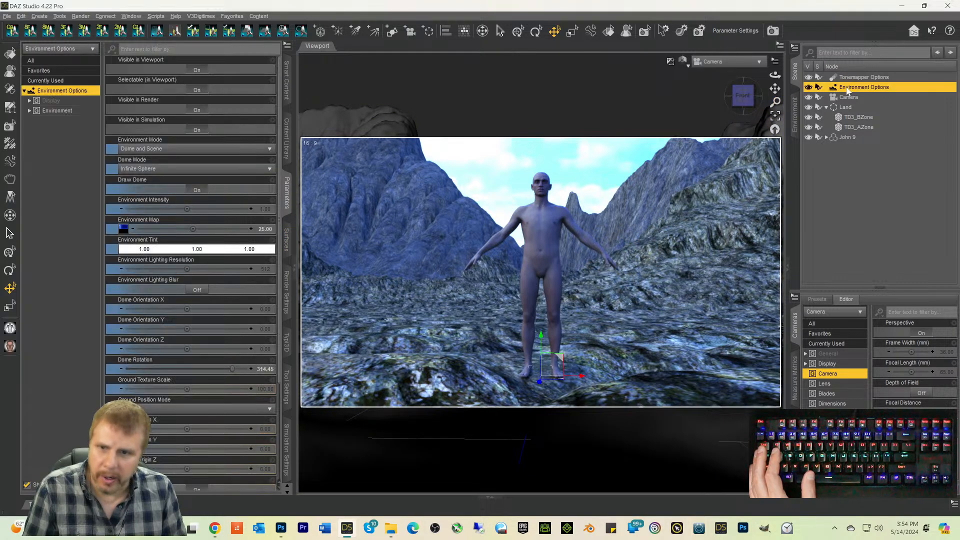
{"action": "mouse_move", "coordinate": [127, 238]}
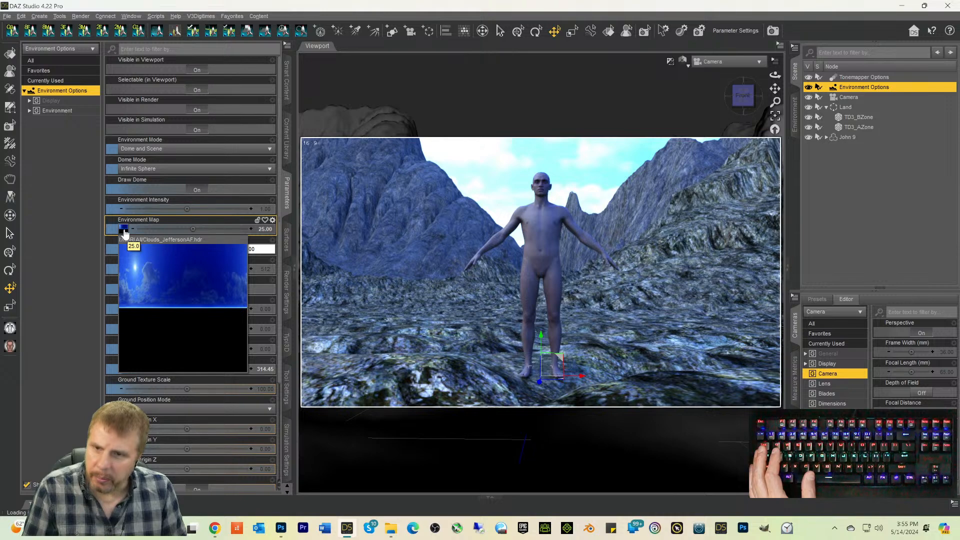
{"action": "left_click", "coordinate": [124, 233]}
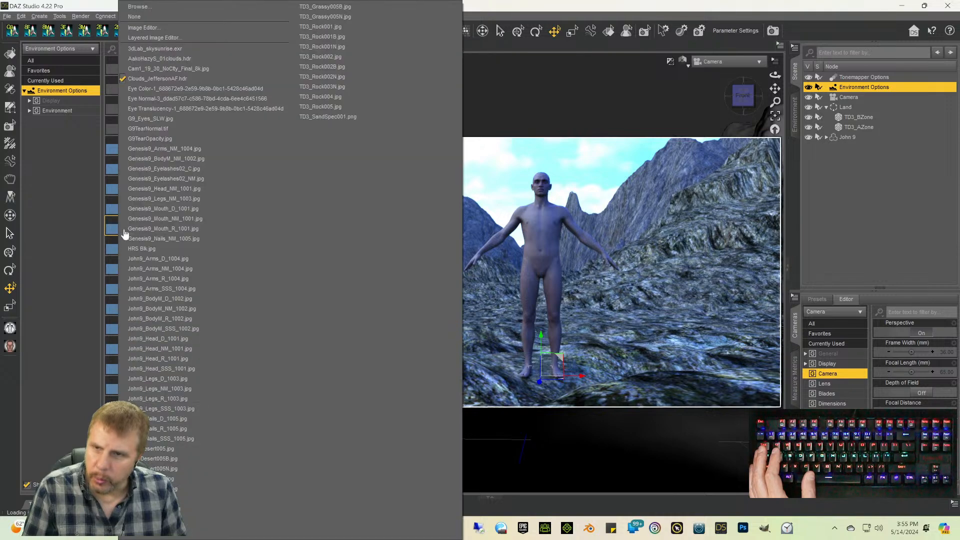
{"action": "left_click", "coordinate": [144, 7]}
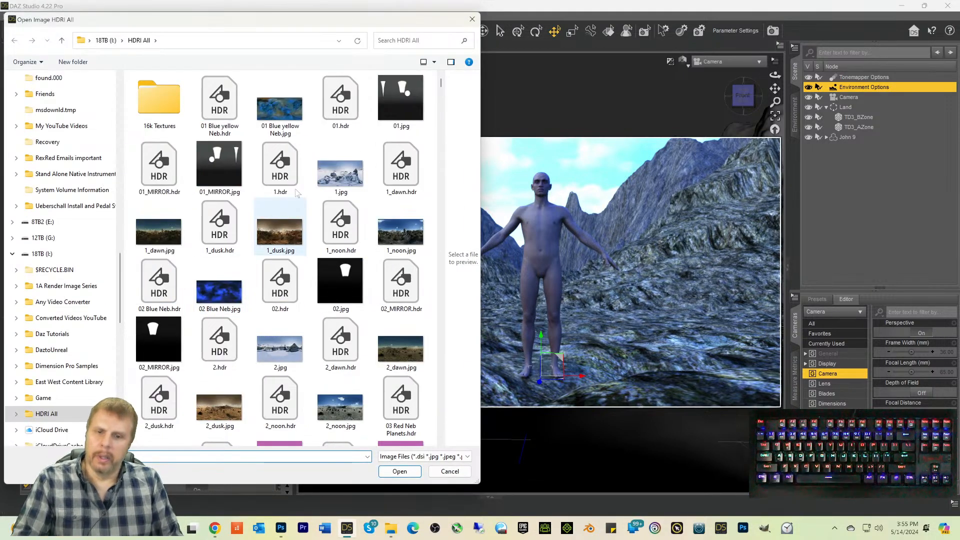
{"action": "scroll", "coordinate": [295, 202], "scroll_direction": "down", "scroll_amount": 15}
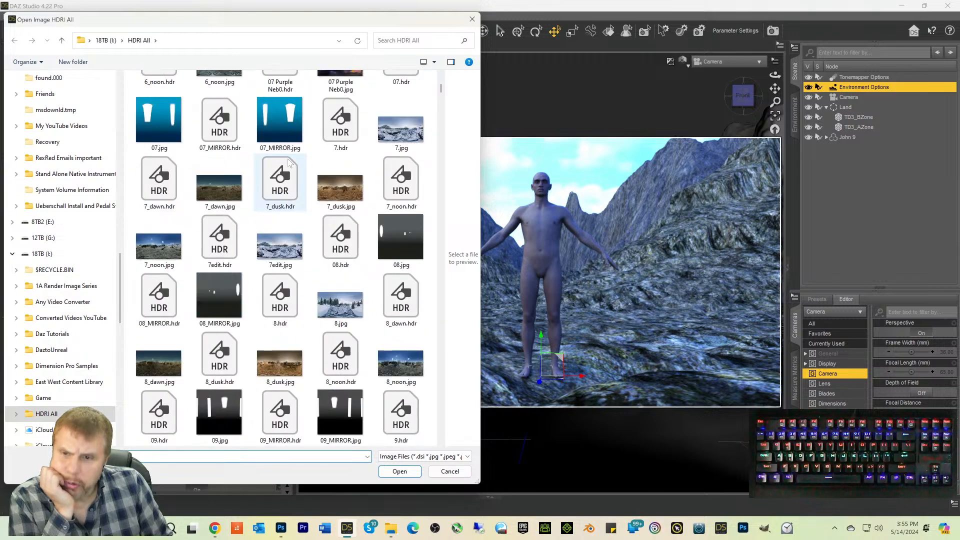
{"action": "scroll", "coordinate": [288, 161], "scroll_direction": "down", "scroll_amount": 15}
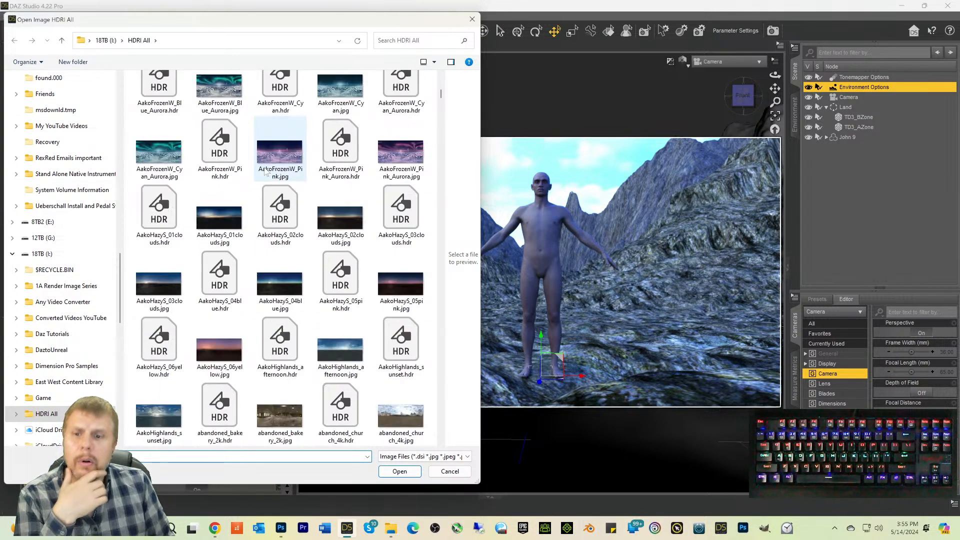
{"action": "scroll", "coordinate": [260, 175], "scroll_direction": "down", "scroll_amount": 10}
{"action": "scroll", "coordinate": [245, 182], "scroll_direction": "down", "scroll_amount": 10}
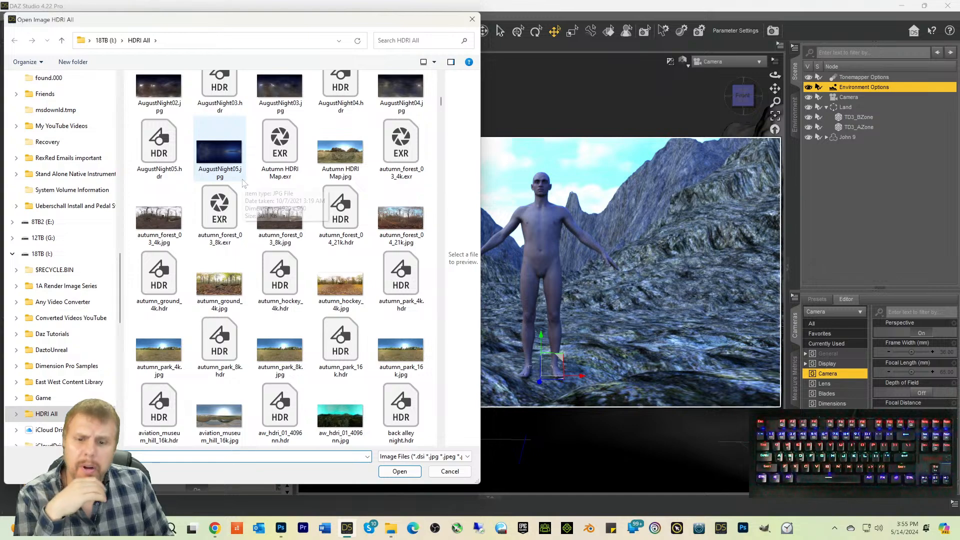
{"action": "scroll", "coordinate": [243, 184], "scroll_direction": "down", "scroll_amount": 15}
{"action": "scroll", "coordinate": [236, 186], "scroll_direction": "down", "scroll_amount": 15}
{"action": "scroll", "coordinate": [237, 185], "scroll_direction": "down", "scroll_amount": 15}
{"action": "scroll", "coordinate": [237, 185], "scroll_direction": "down", "scroll_amount": 15}
{"action": "scroll", "coordinate": [236, 185], "scroll_direction": "down", "scroll_amount": 8}
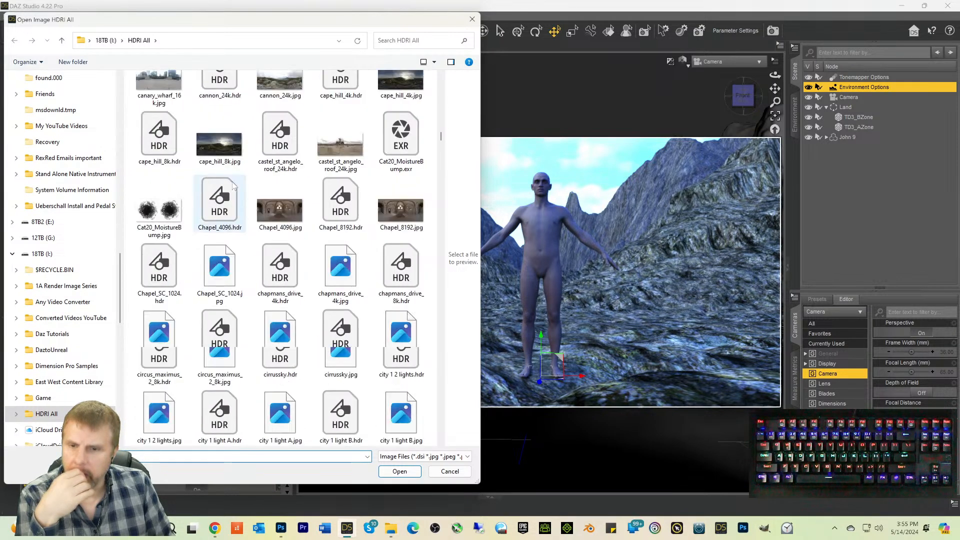
{"action": "scroll", "coordinate": [233, 186], "scroll_direction": "down", "scroll_amount": 12}
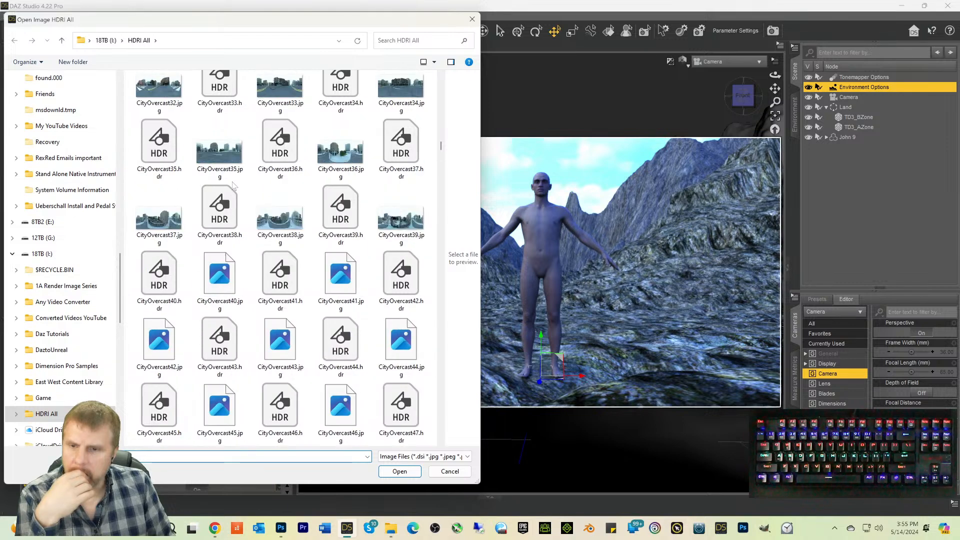
{"action": "scroll", "coordinate": [230, 187], "scroll_direction": "down", "scroll_amount": 10}
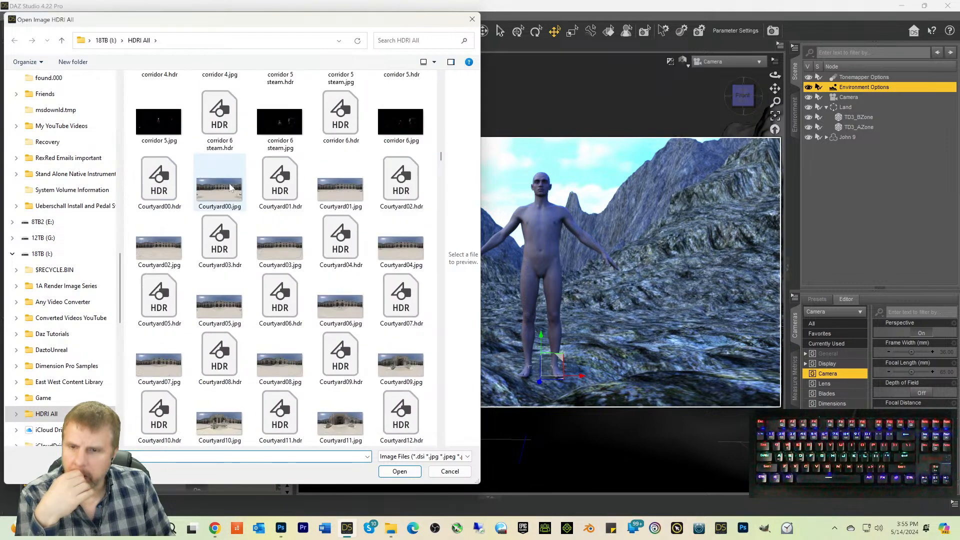
{"action": "scroll", "coordinate": [229, 187], "scroll_direction": "down", "scroll_amount": 15}
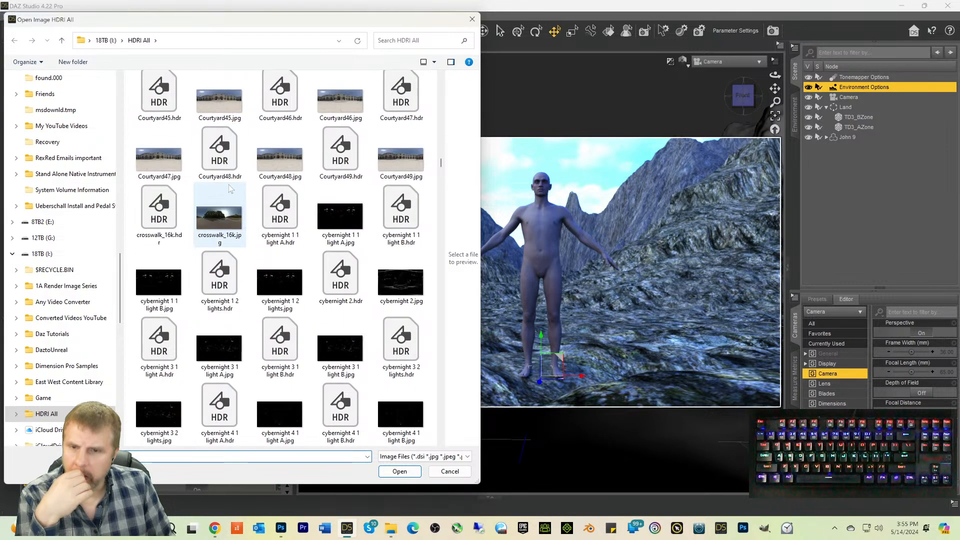
{"action": "scroll", "coordinate": [230, 187], "scroll_direction": "down", "scroll_amount": 12}
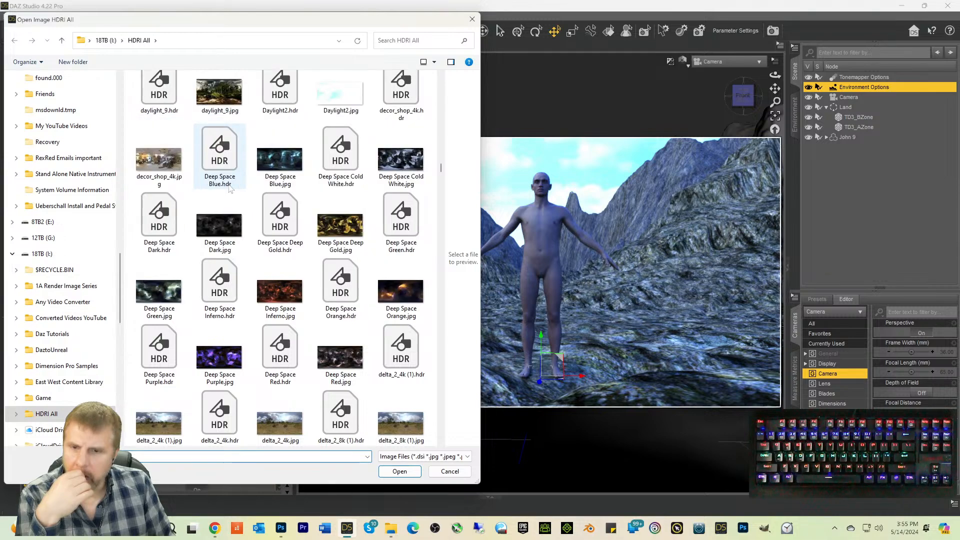
{"action": "scroll", "coordinate": [230, 188], "scroll_direction": "down", "scroll_amount": 5}
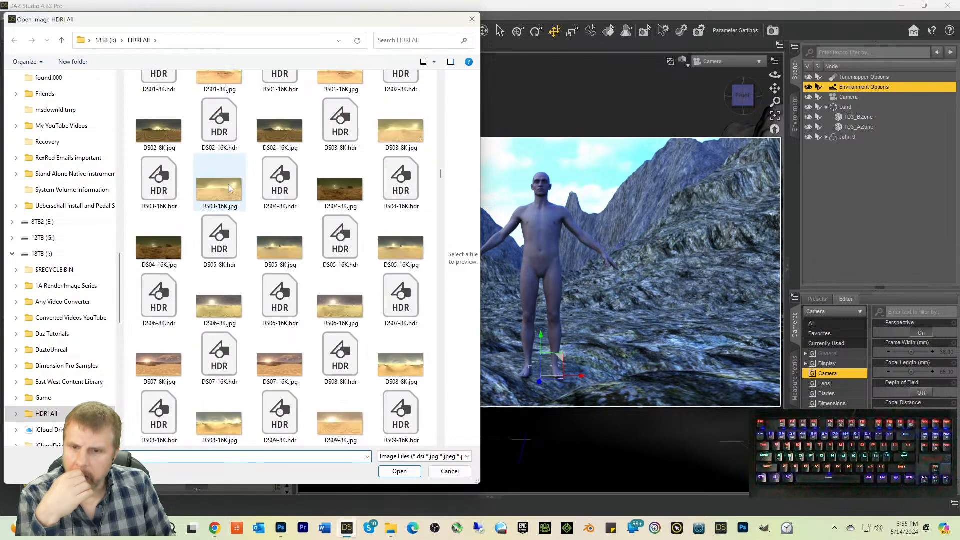
{"action": "scroll", "coordinate": [230, 188], "scroll_direction": "down", "scroll_amount": 12}
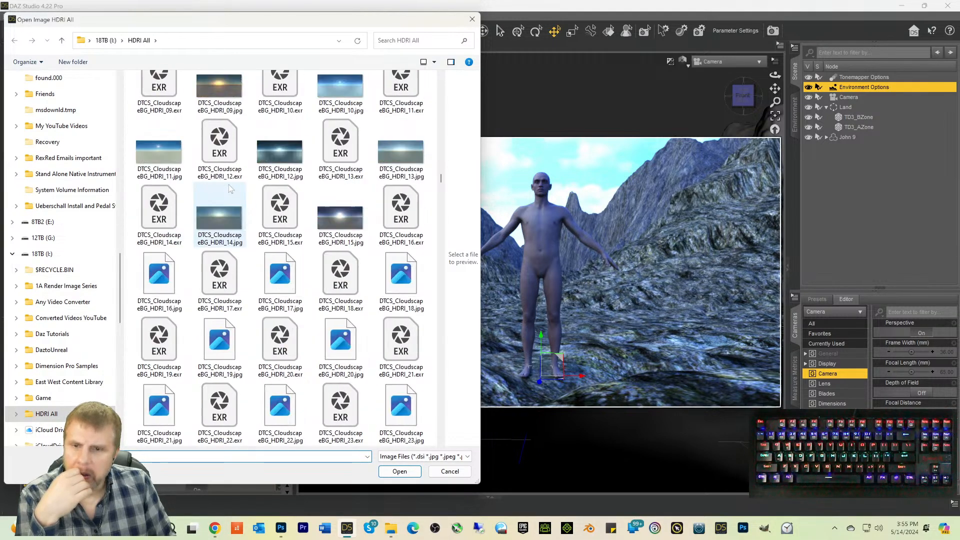
{"action": "scroll", "coordinate": [230, 187], "scroll_direction": "down", "scroll_amount": 4}
{"action": "scroll", "coordinate": [230, 186], "scroll_direction": "up", "scroll_amount": 3}
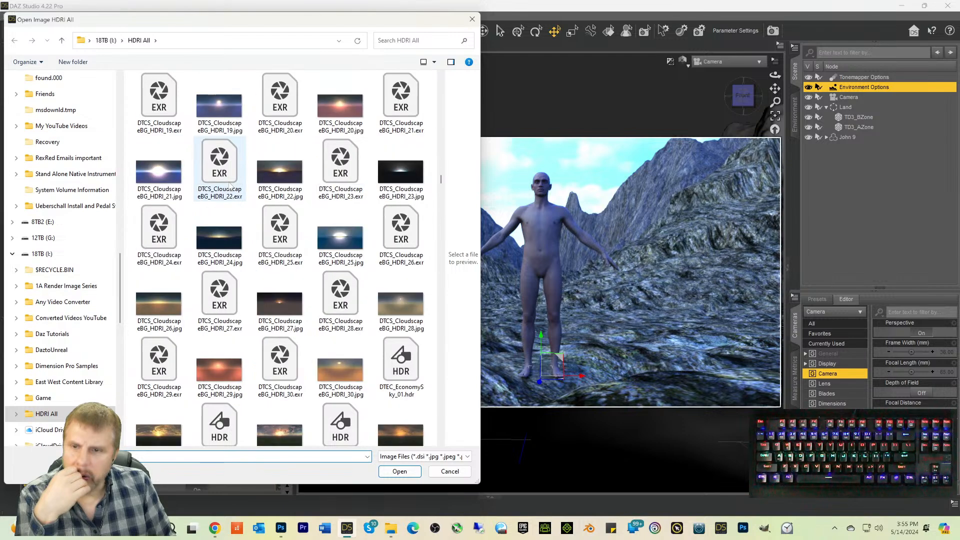
{"action": "left_click", "coordinate": [156, 175]}
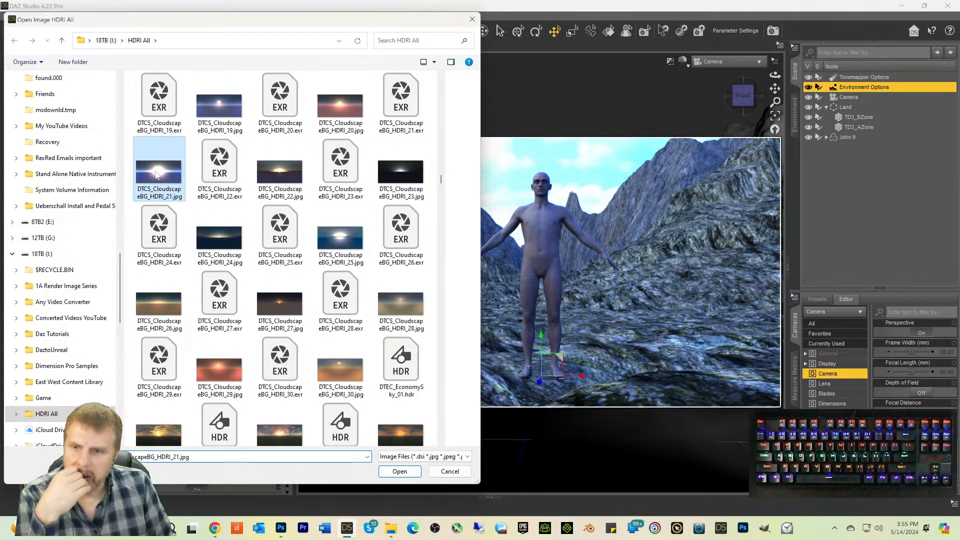
{"action": "double_click", "coordinate": [396, 95]}
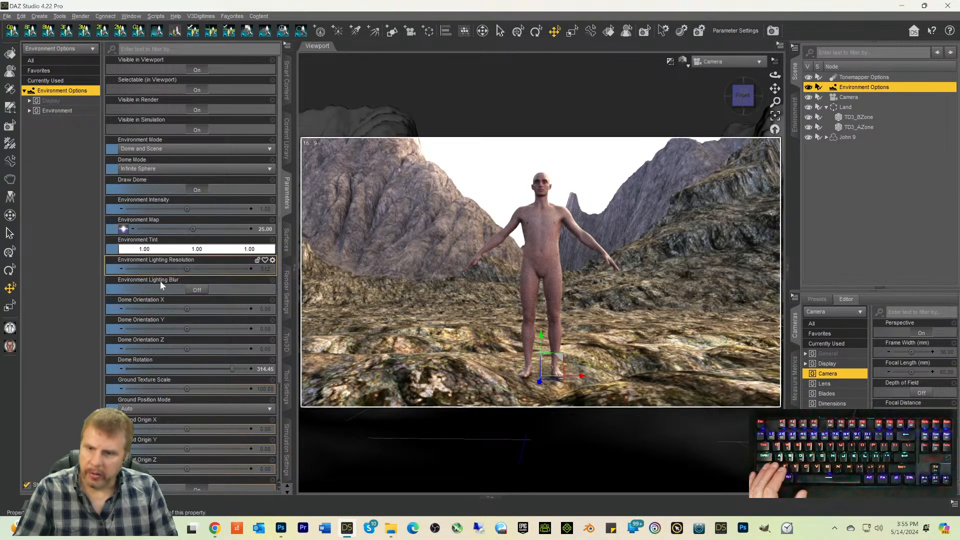
Step: Set the Dome Rotation to about 94.04 and reduce the Environment Map value, trying 13.00 and 10.00 before settling on 2.00
{"action": "left_click_drag", "start_coordinate": [192, 372], "coordinate": [157, 370]}
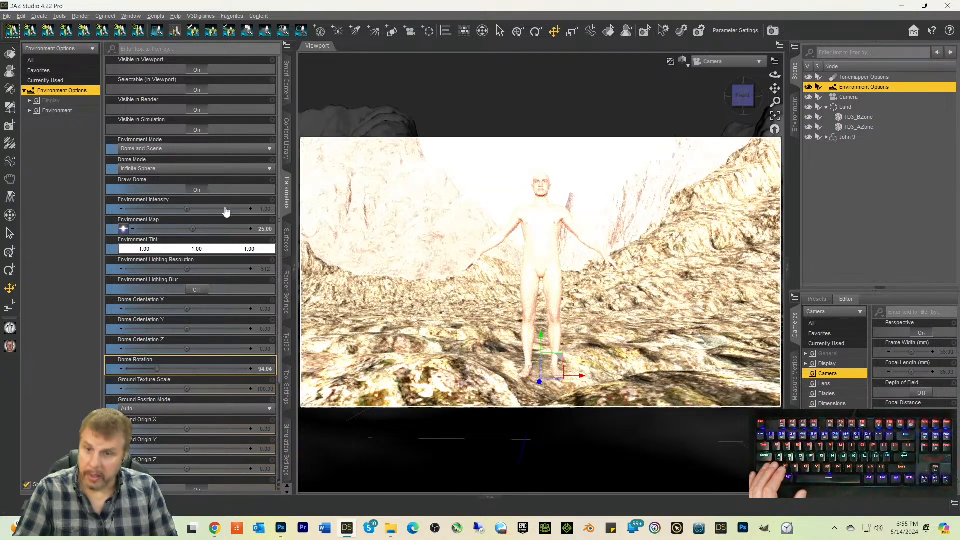
{"action": "left_click", "coordinate": [264, 231]}
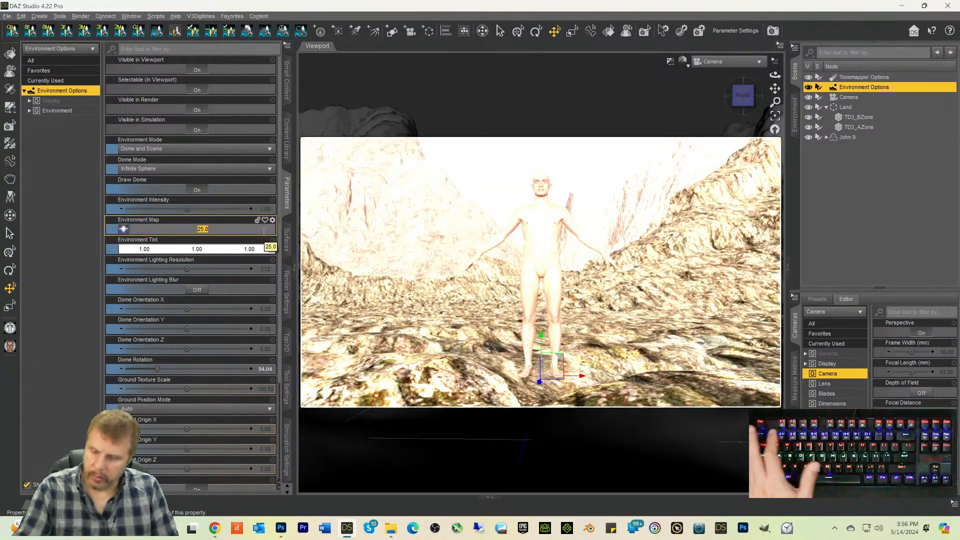
{"action": "type", "text": "13"}
{"action": "key", "text": "Return"}
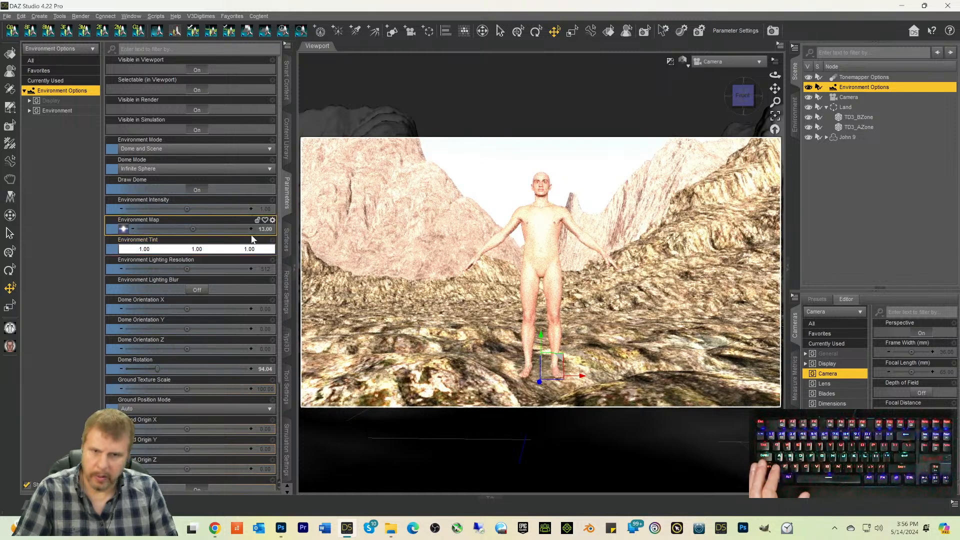
{"action": "left_click", "coordinate": [260, 233]}
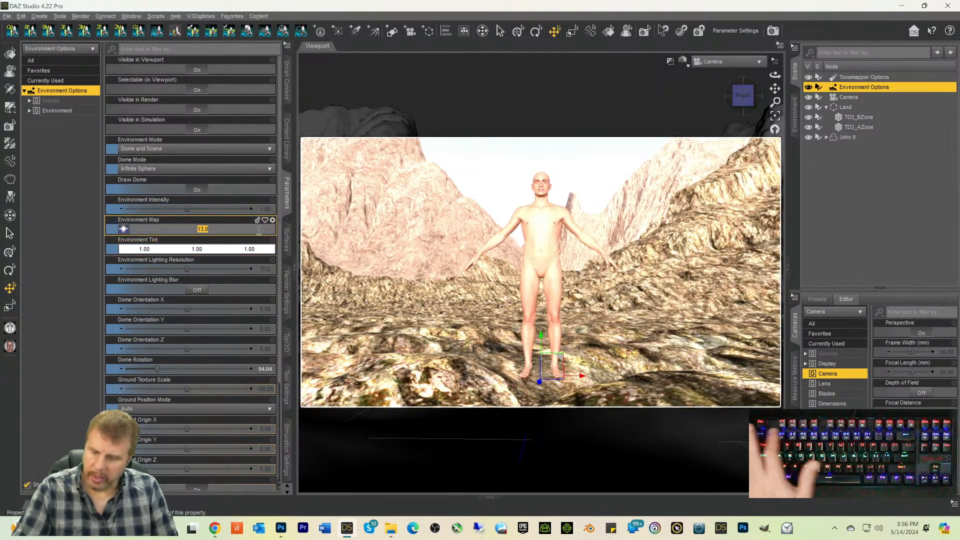
{"action": "type", "text": "10"}
{"action": "key", "text": "Return"}
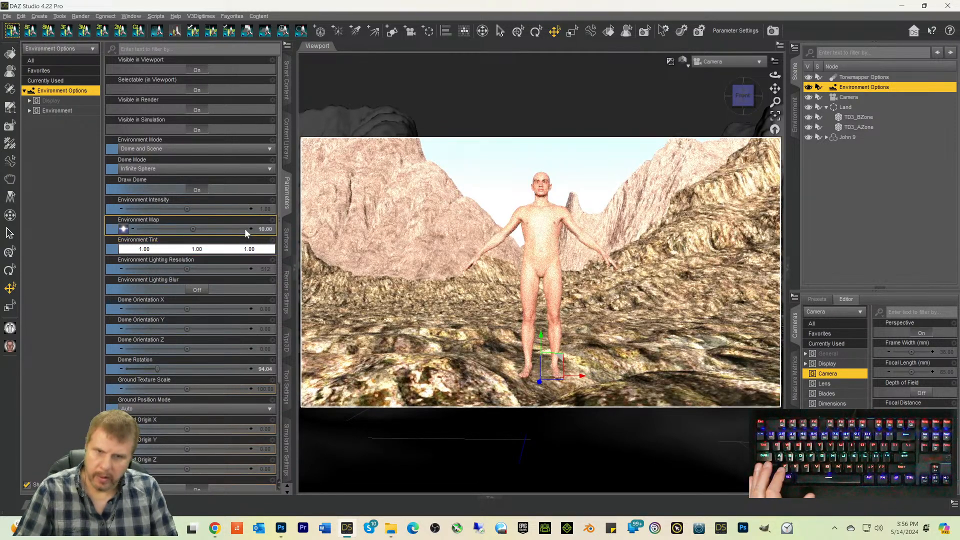
{"action": "left_click", "coordinate": [264, 229]}
{"action": "type", "text": "2"}
{"action": "key", "text": "Return"}
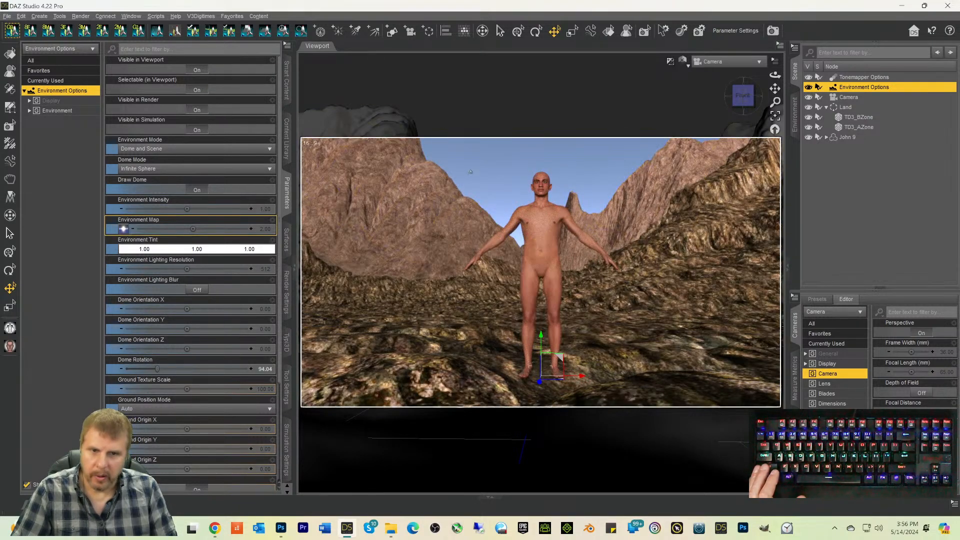
Step: Move John 9 on the rocky ground to about X 14.74, Y 8.81, Z -50.87 in the textured preview and restore the rendered preview
{"action": "mouse_move", "coordinate": [742, 102]}
{"action": "left_mouse_down"}
{"action": "mouse_move", "coordinate": [742, 118]}
{"action": "mouse_move", "coordinate": [743, 100]}
{"action": "left_mouse_up"}
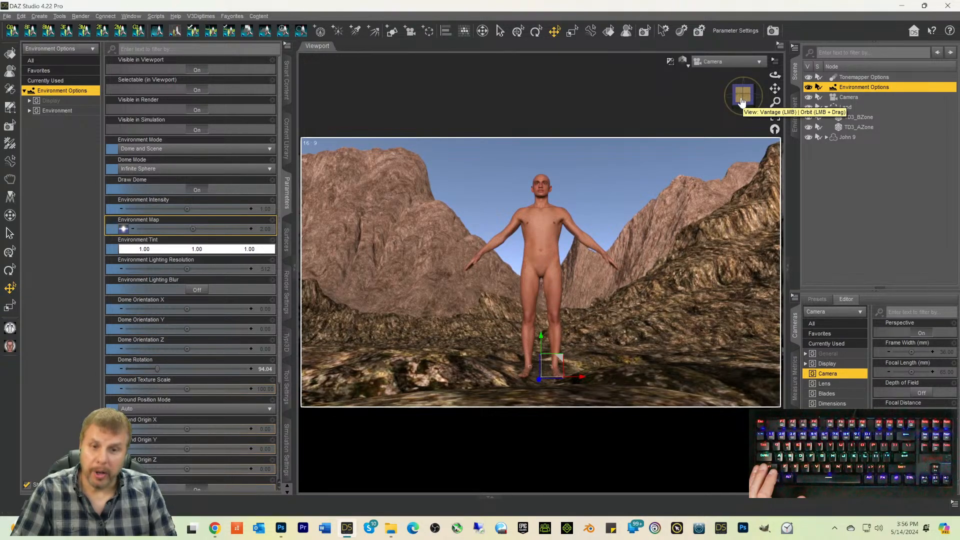
{"action": "left_click_drag", "start_coordinate": [741, 101], "coordinate": [778, 89]}
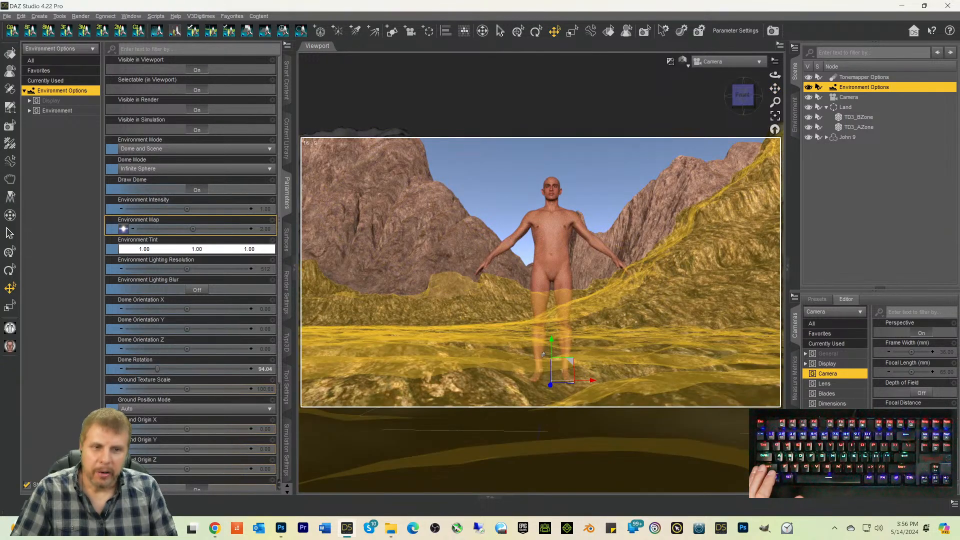
{"action": "left_click", "coordinate": [836, 137]}
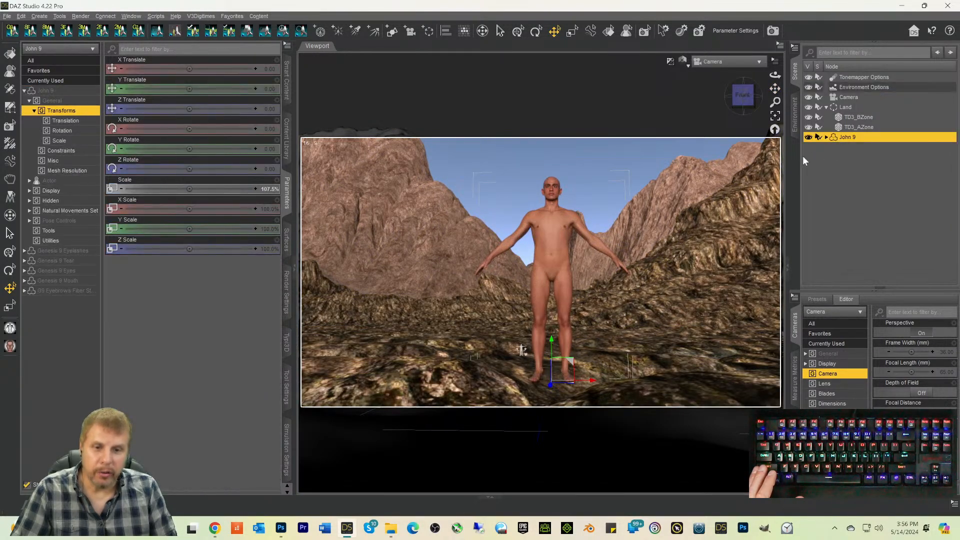
{"action": "key", "text": "ctrl+9"}
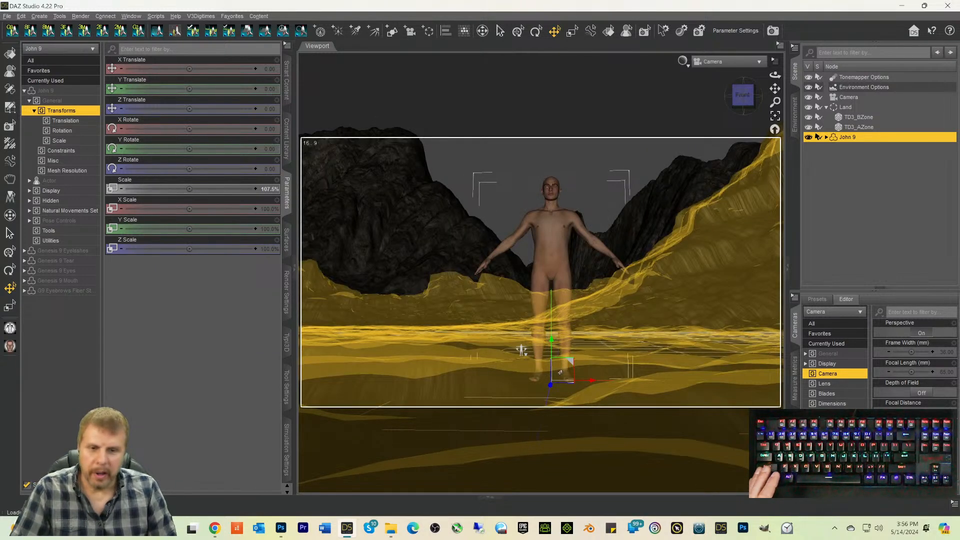
{"action": "left_click_drag", "start_coordinate": [582, 380], "coordinate": [569, 327]}
{"action": "left_click_drag", "start_coordinate": [744, 102], "coordinate": [734, 105]}
{"action": "key", "text": "ctrl+0"}
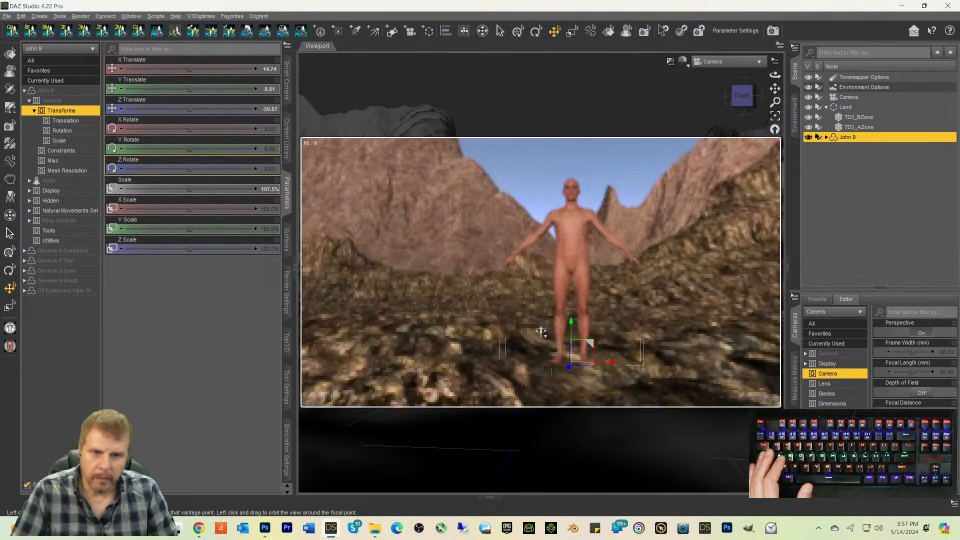
{"action": "left_click_drag", "start_coordinate": [746, 101], "coordinate": [746, 112]}
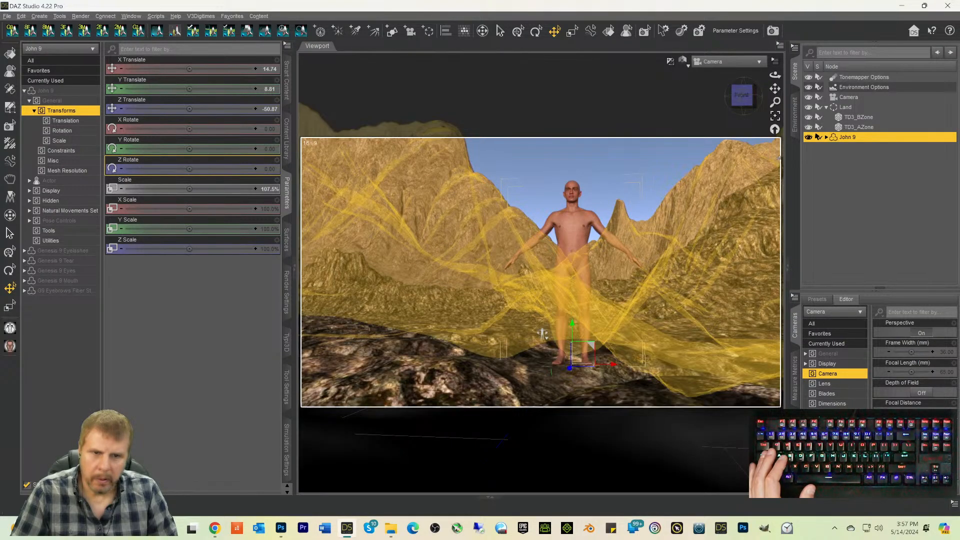
Step: Lower the background mountains by setting the Y Scale of TD3_BZone to about 70.2%
{"action": "left_click_drag", "start_coordinate": [746, 96], "coordinate": [742, 100]}
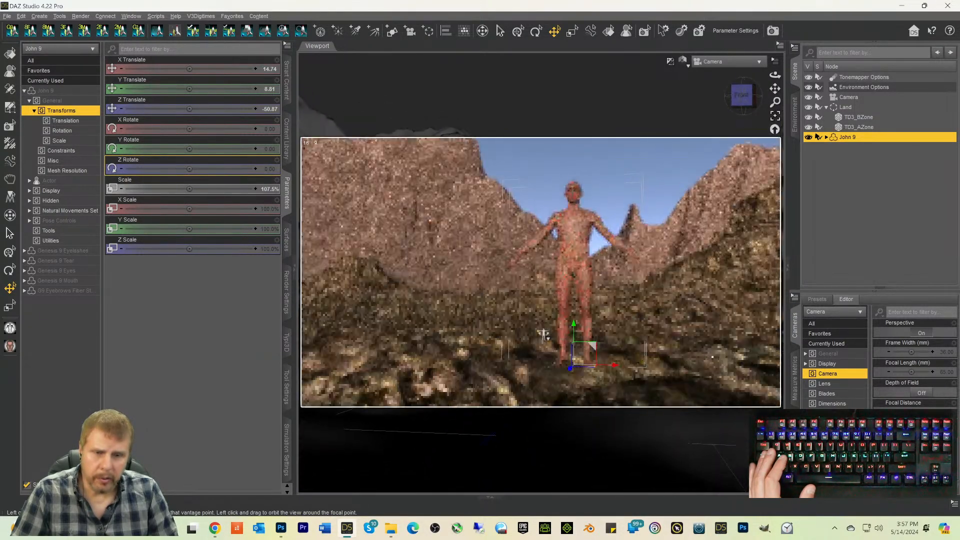
{"action": "left_click", "coordinate": [846, 117]}
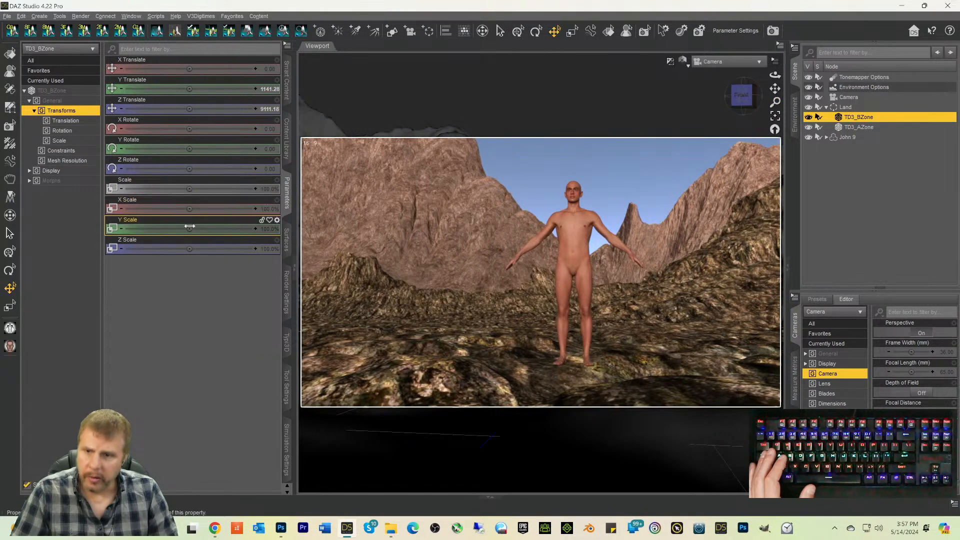
{"action": "mouse_move", "coordinate": [188, 228]}
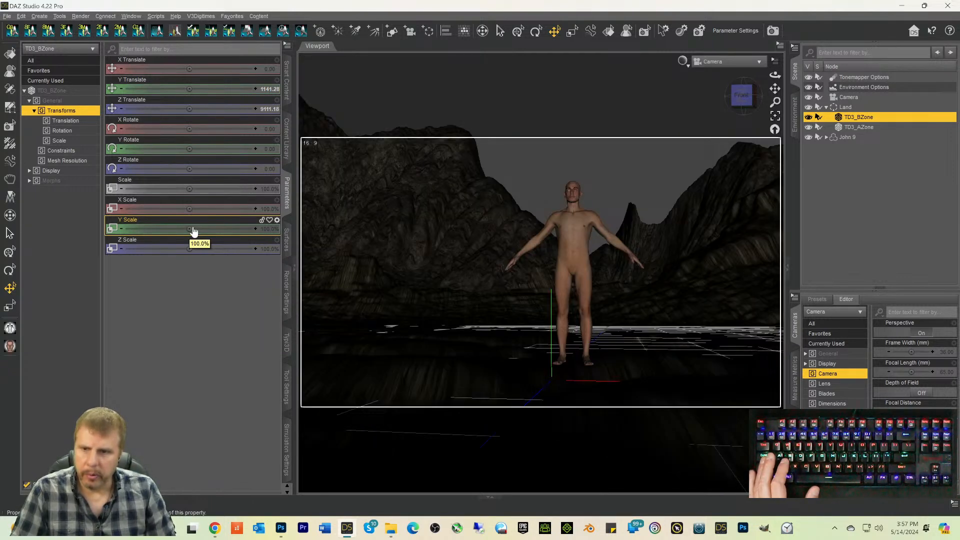
{"action": "left_click_drag", "start_coordinate": [188, 228], "coordinate": [162, 228]}
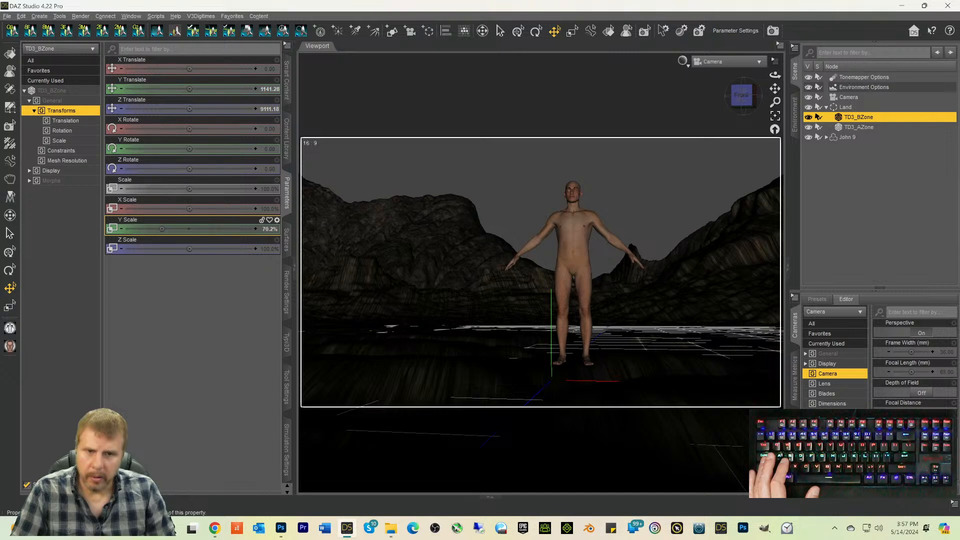
Step: Orbit the Camera slightly to reframe John 9 from a higher angle against the rocky ground and lowered mountains
{"action": "left_click_drag", "start_coordinate": [741, 98], "coordinate": [742, 103]}
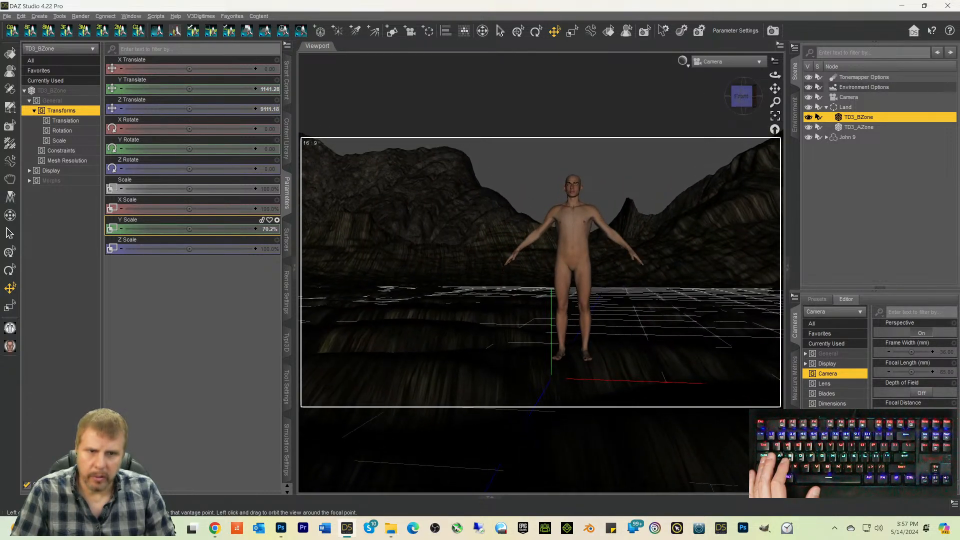
{"action": "key", "text": "ctrl+0"}
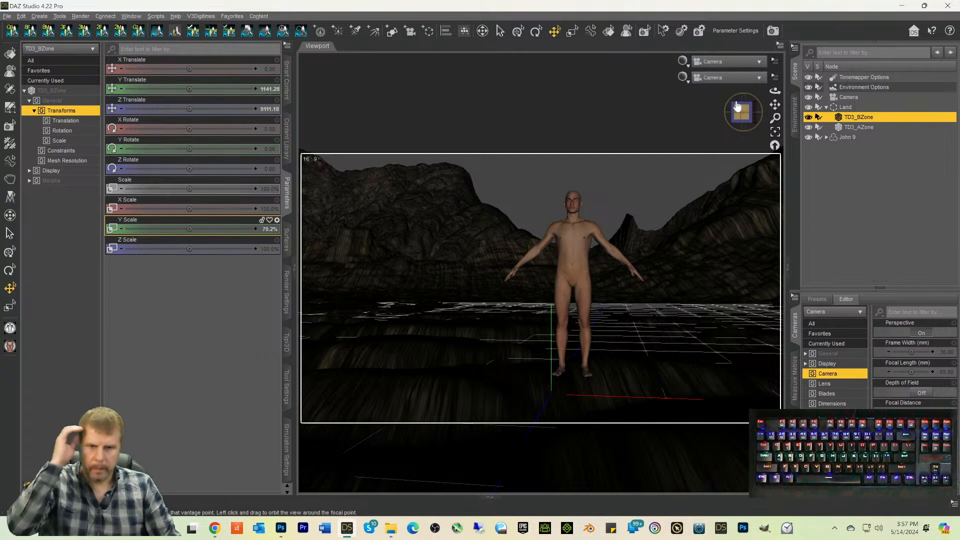
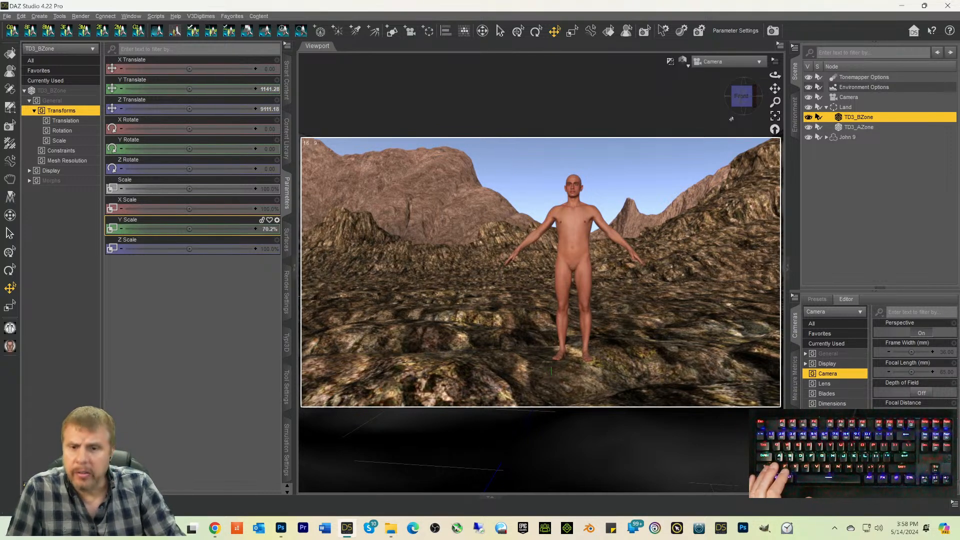
{"action": "left_click_drag", "start_coordinate": [743, 105], "coordinate": [743, 112]}
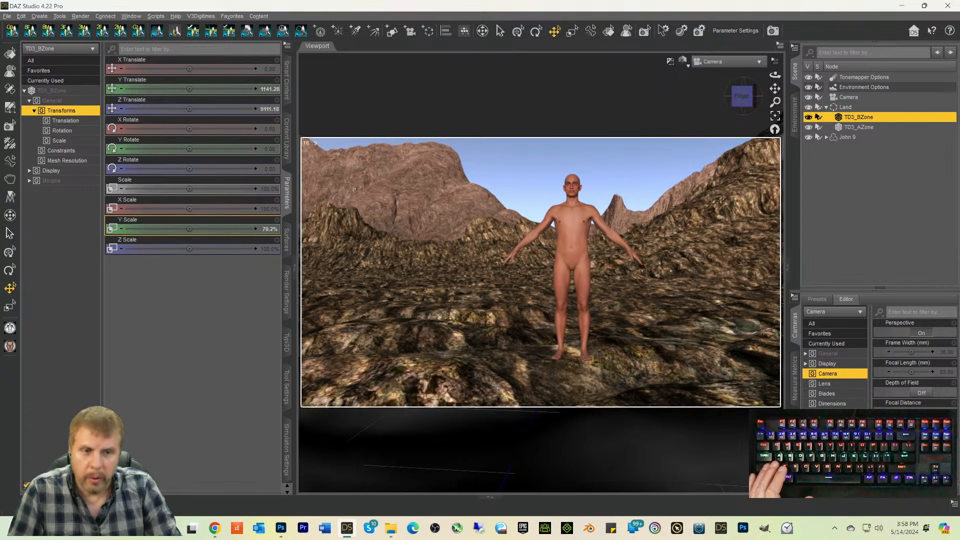
{"action": "left_click_drag", "start_coordinate": [741, 98], "coordinate": [741, 94]}
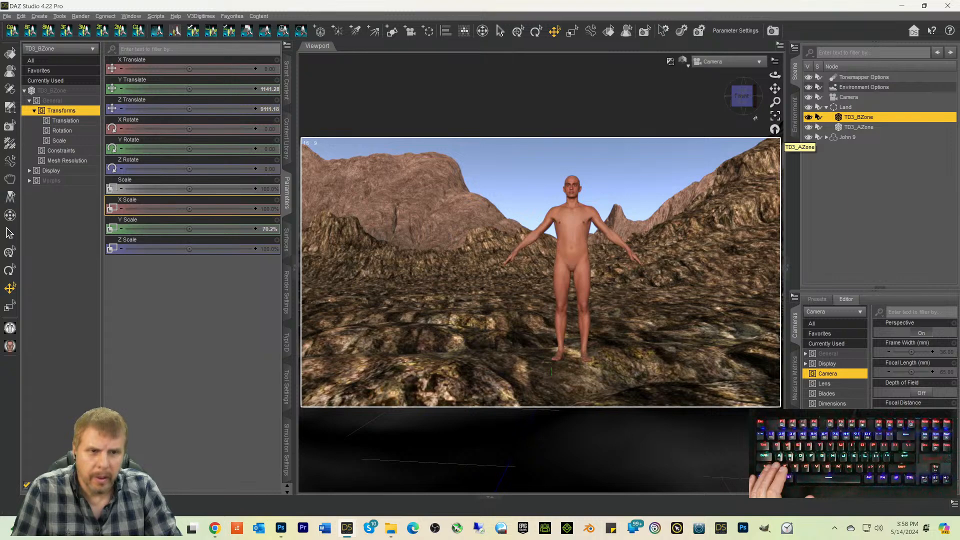
{"action": "left_click", "coordinate": [742, 102]}
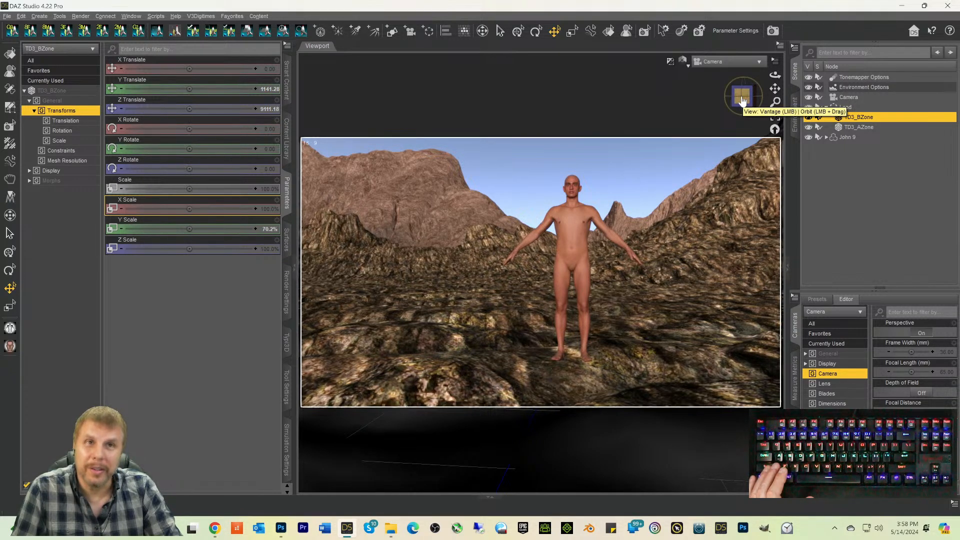
{"action": "left_click", "coordinate": [742, 98]}
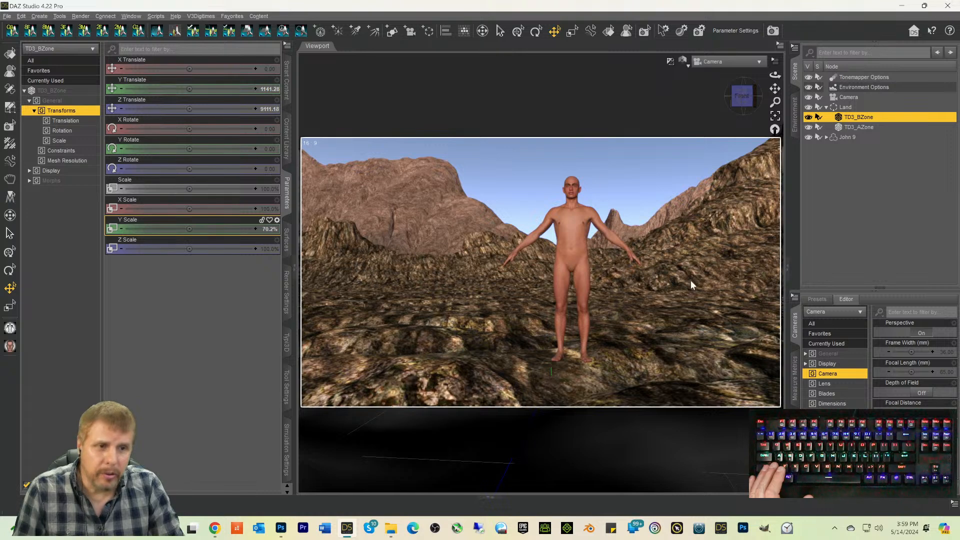
Step: Select John 9 and search the Smart Content files for "robe"
{"action": "left_click", "coordinate": [846, 138]}
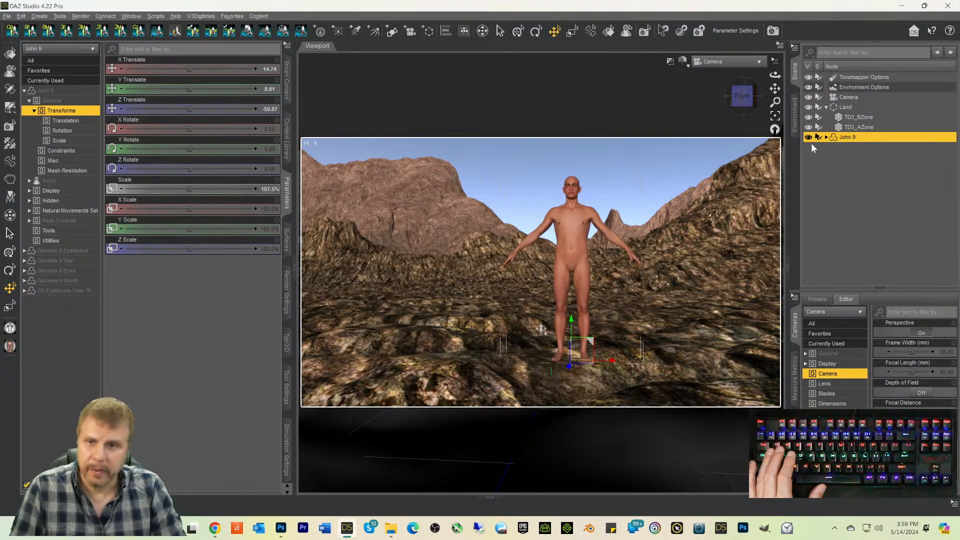
{"action": "left_click", "coordinate": [288, 81]}
{"action": "left_click", "coordinate": [29, 61]}
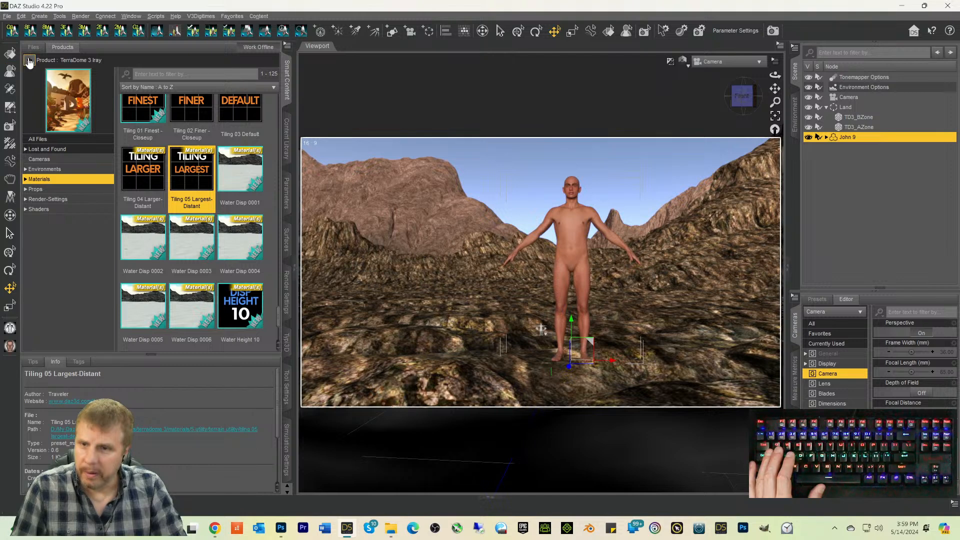
{"action": "left_click", "coordinate": [33, 48]}
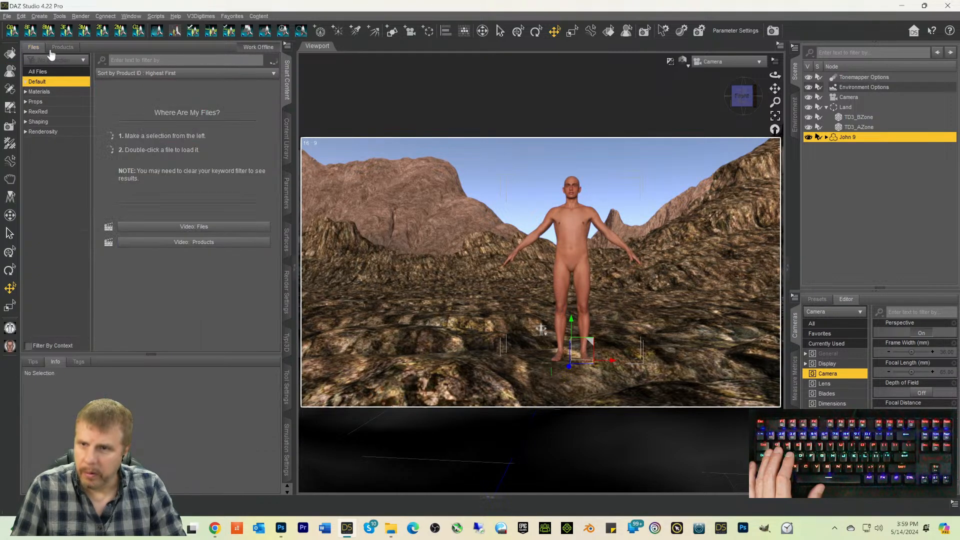
{"action": "type", "text": "robe"}
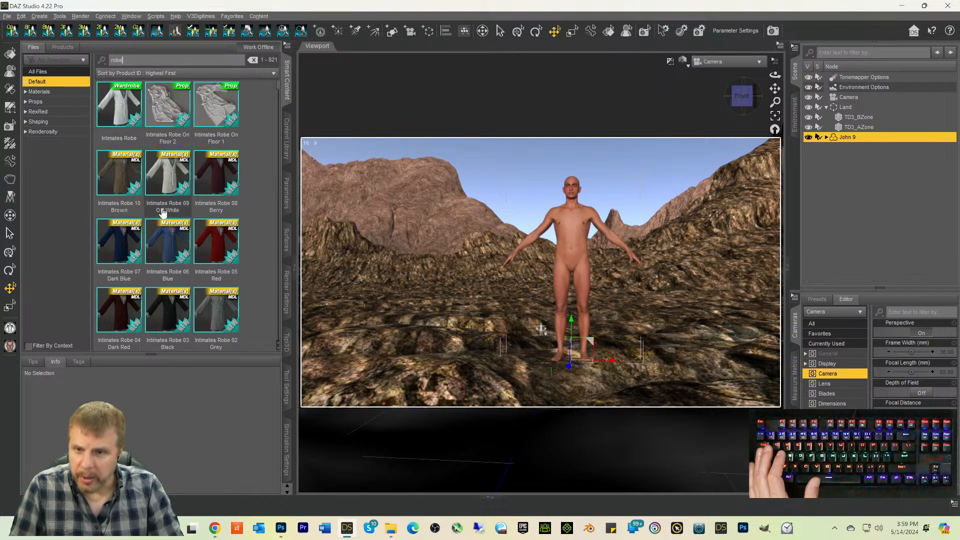
Step: Find the Kings Magister Robe wardrobe item among the robe results and load it onto John 9
{"action": "scroll", "coordinate": [169, 235], "scroll_direction": "down", "scroll_amount": 10}
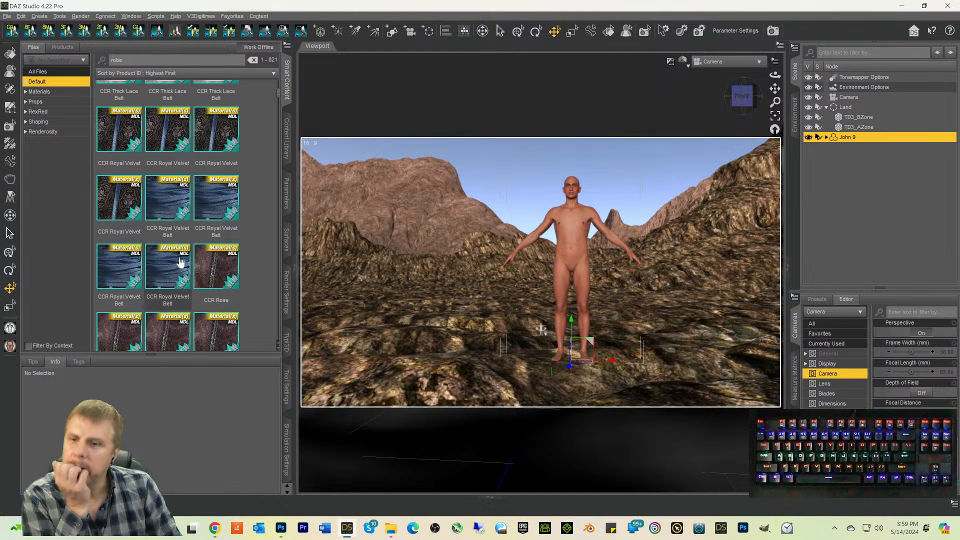
{"action": "scroll", "coordinate": [181, 262], "scroll_direction": "down", "scroll_amount": 5}
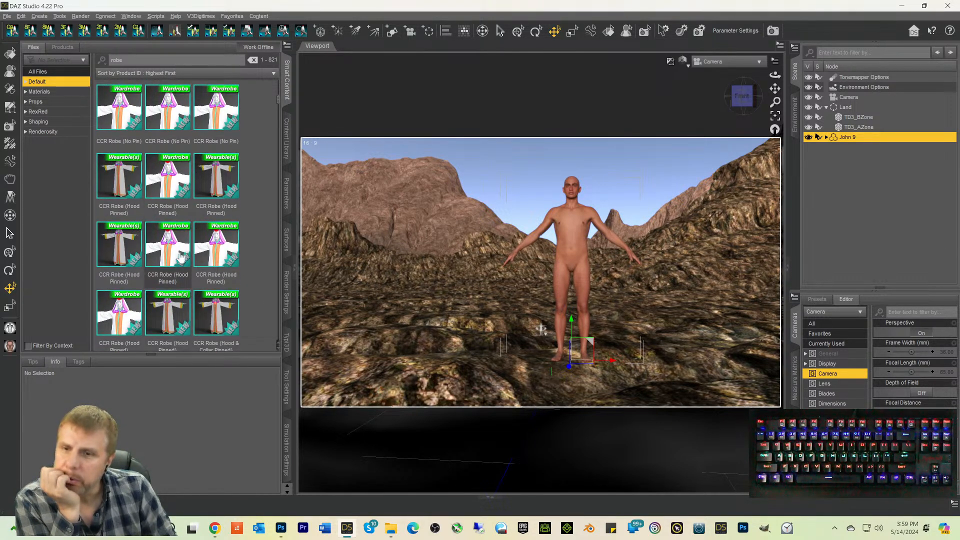
{"action": "scroll", "coordinate": [181, 253], "scroll_direction": "down", "scroll_amount": 5}
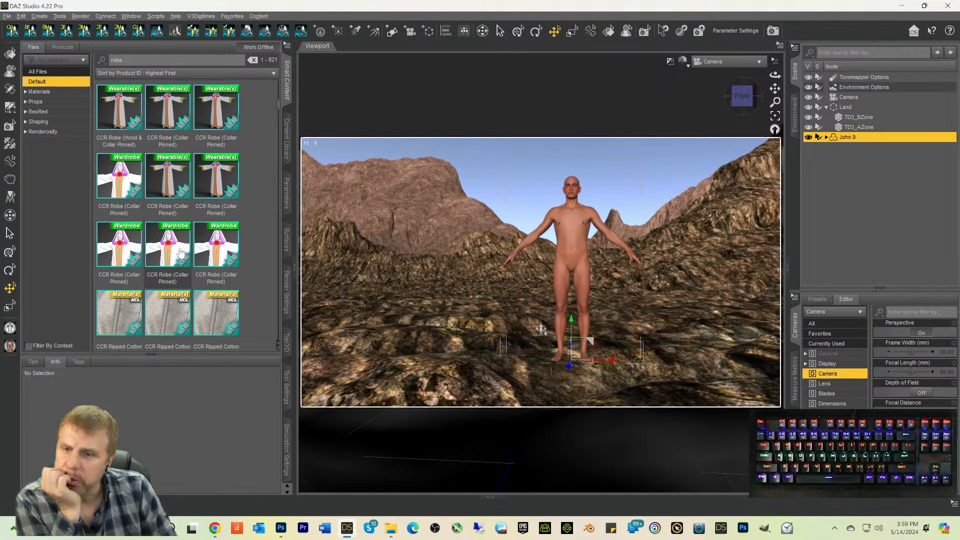
{"action": "scroll", "coordinate": [180, 253], "scroll_direction": "down", "scroll_amount": 5}
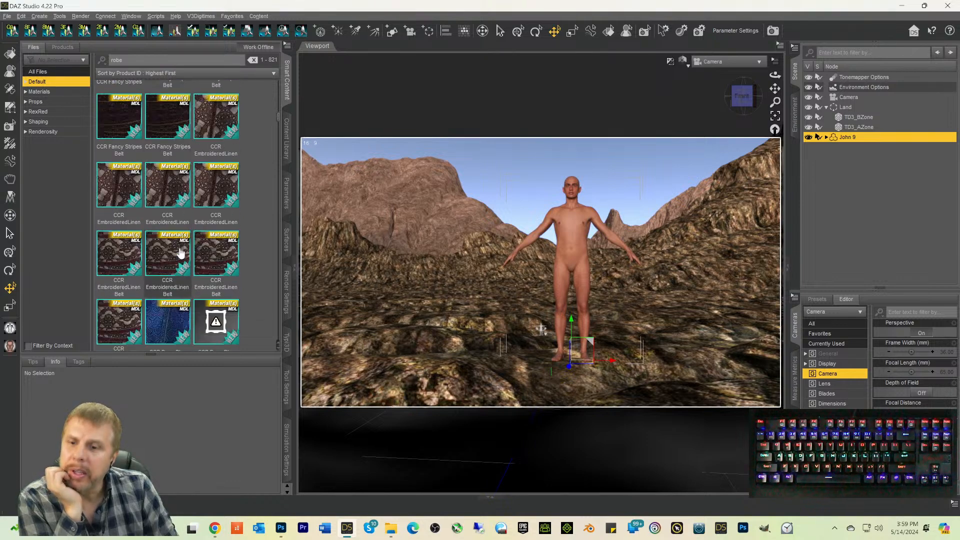
{"action": "scroll", "coordinate": [180, 253], "scroll_direction": "down", "scroll_amount": 5}
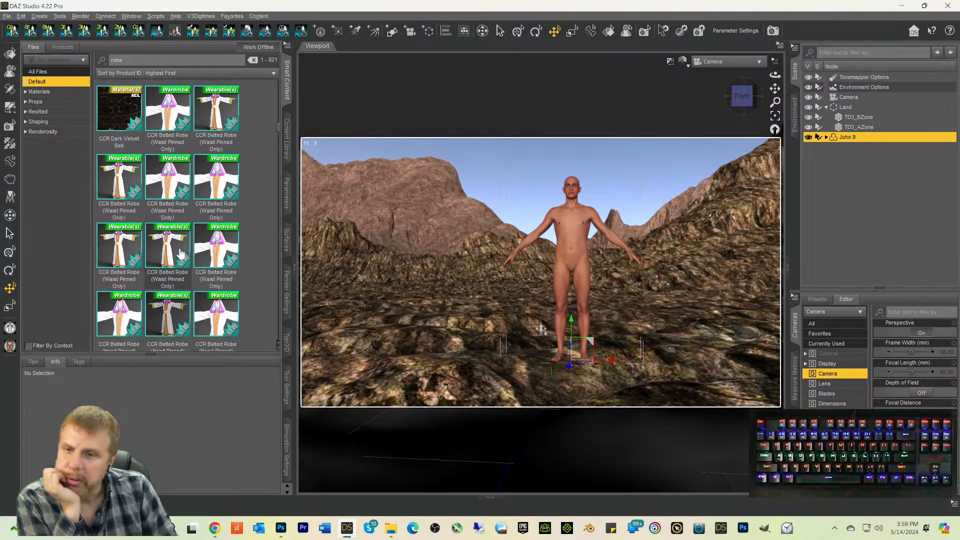
{"action": "scroll", "coordinate": [180, 254], "scroll_direction": "down", "scroll_amount": 5}
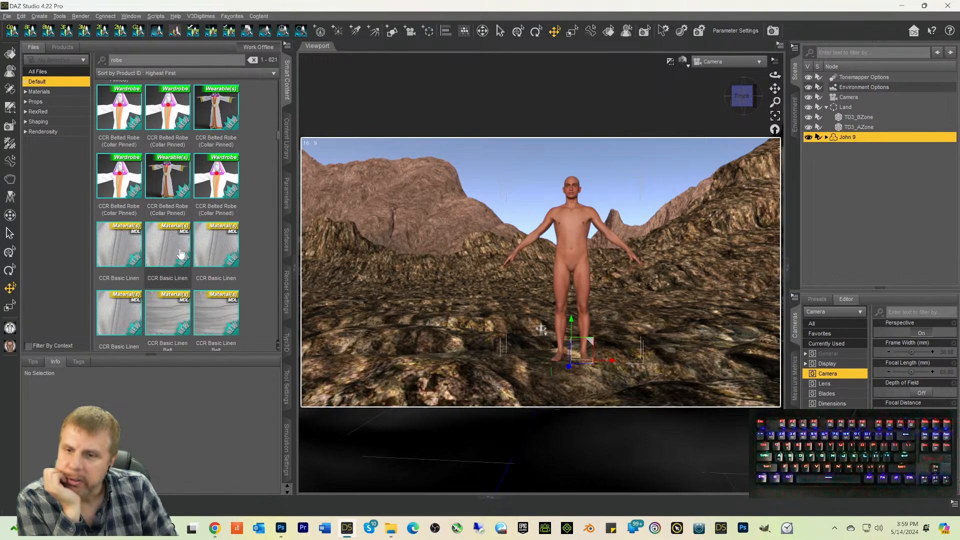
{"action": "scroll", "coordinate": [181, 253], "scroll_direction": "down", "scroll_amount": 5}
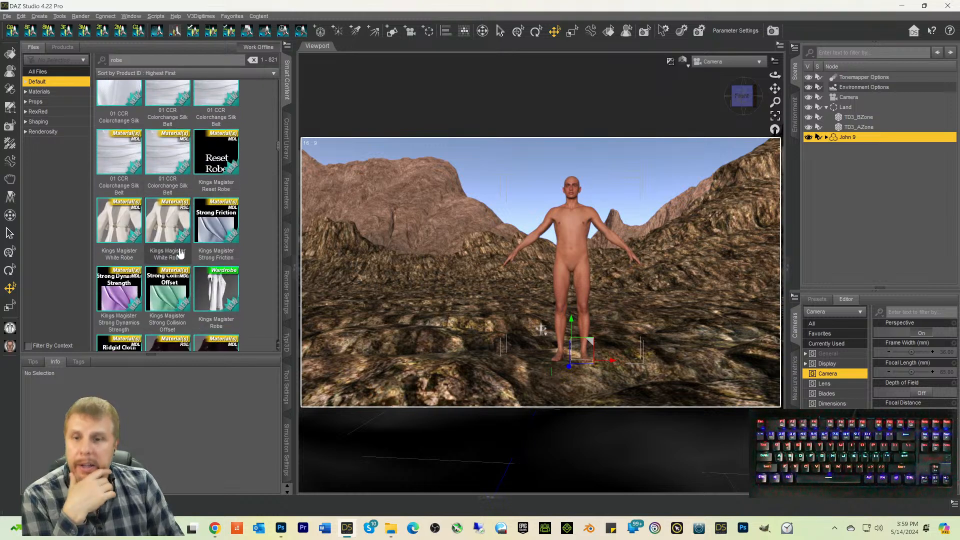
{"action": "scroll", "coordinate": [181, 253], "scroll_direction": "down", "scroll_amount": 1}
{"action": "scroll", "coordinate": [179, 248], "scroll_direction": "down", "scroll_amount": 1}
{"action": "scroll", "coordinate": [194, 259], "scroll_direction": "up", "scroll_amount": 4}
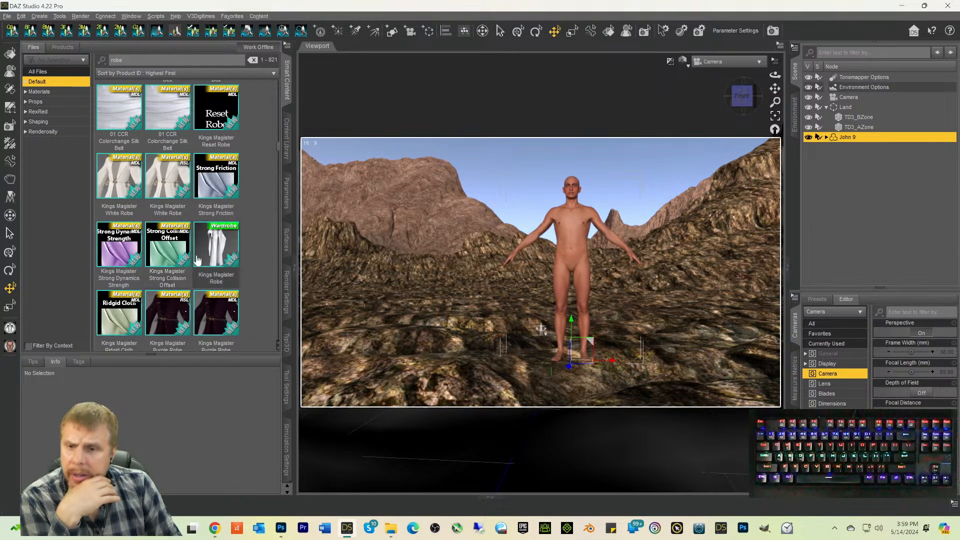
{"action": "left_click", "coordinate": [215, 242]}
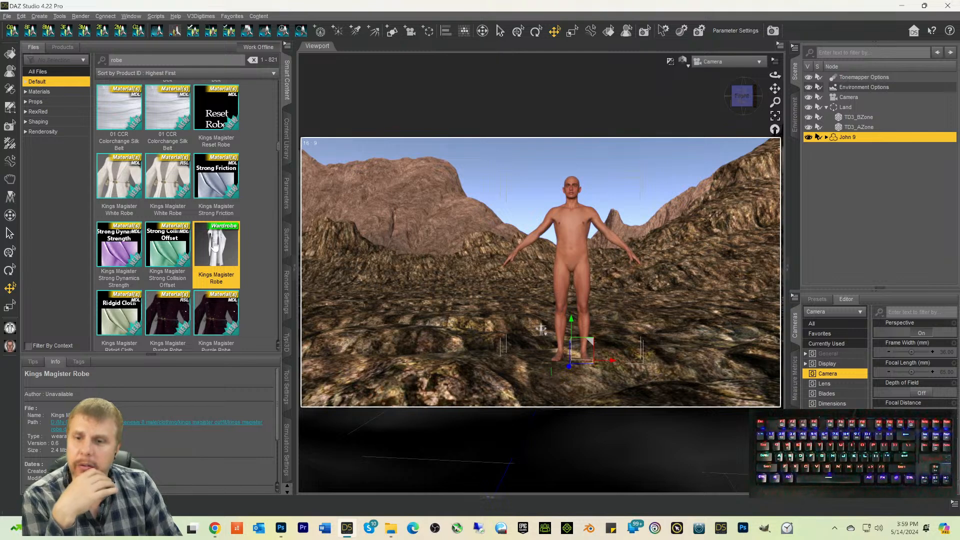
{"action": "mouse_move", "coordinate": [214, 243]}
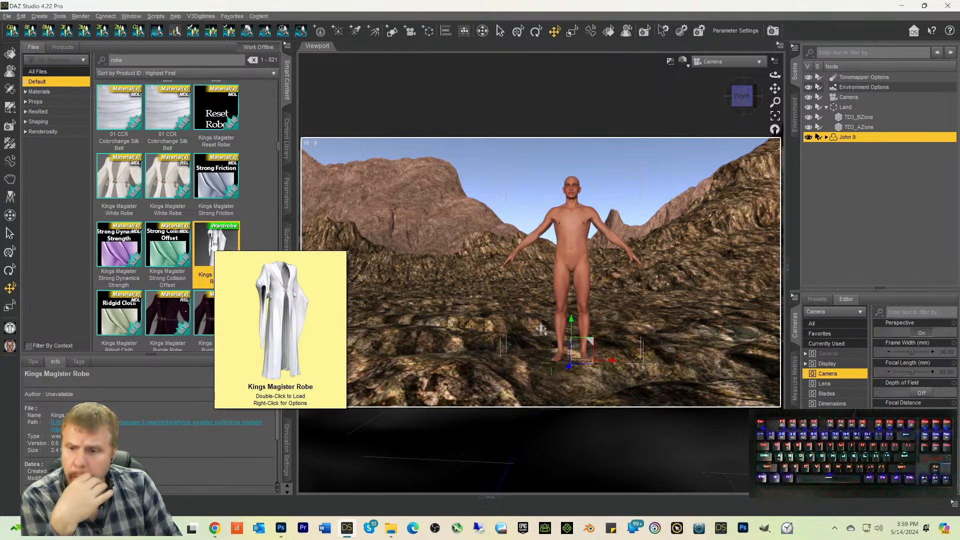
{"action": "double_click", "coordinate": [214, 243]}
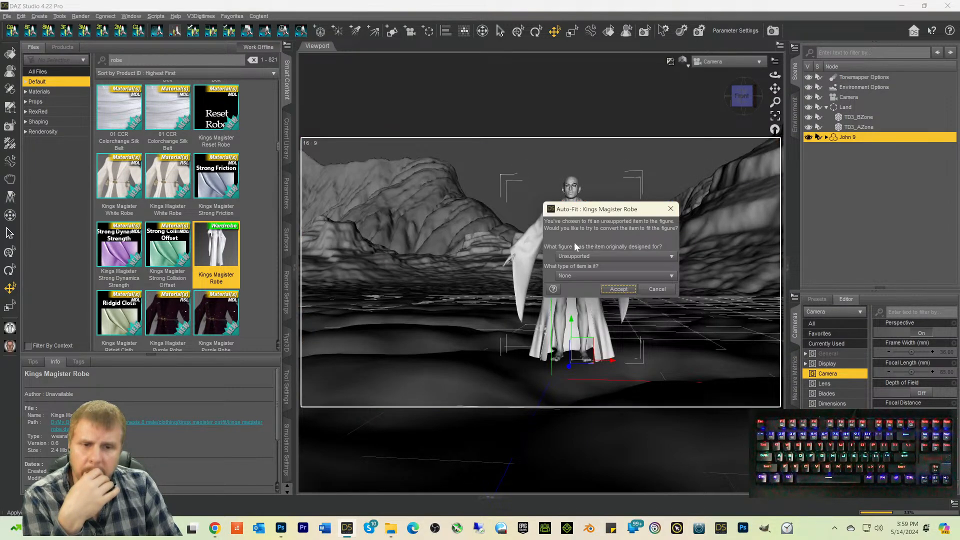
Step: Accept the Auto-Fit conversion of the Kings Magister Robe so it fits the male figure
{"action": "left_click", "coordinate": [575, 256]}
{"action": "left_click", "coordinate": [576, 279]}
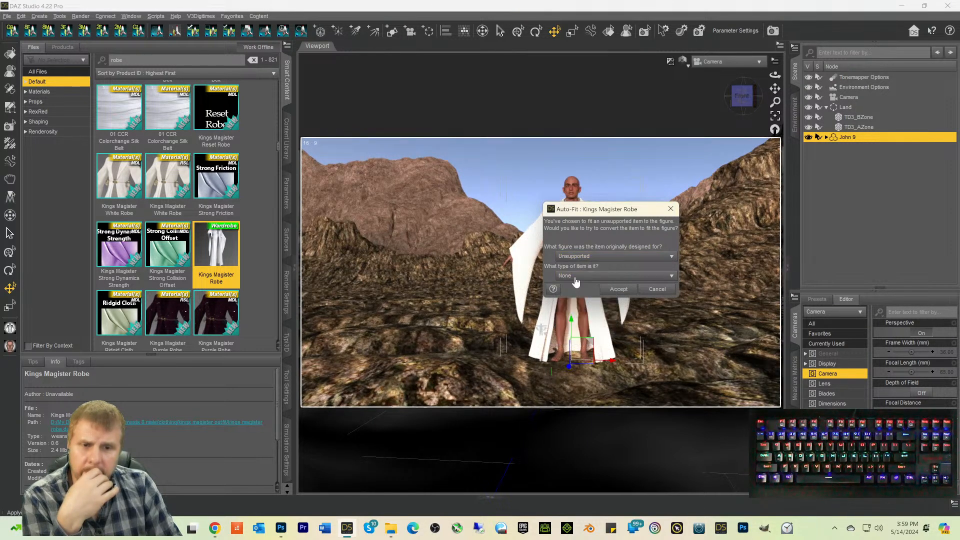
{"action": "left_click", "coordinate": [609, 292]}
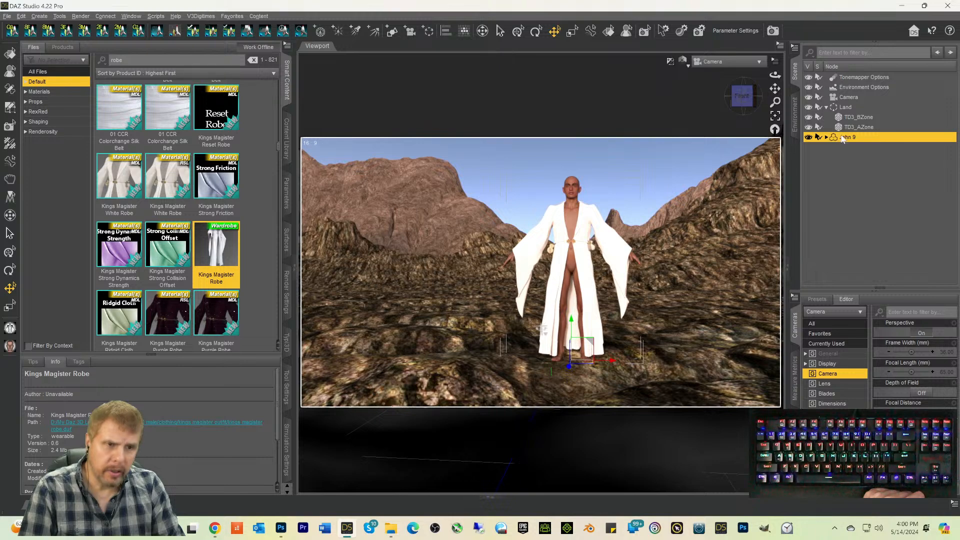
Step: Delete the Kings Magister Robe from under the John 9 figure in the scene
{"action": "left_click", "coordinate": [826, 138]}
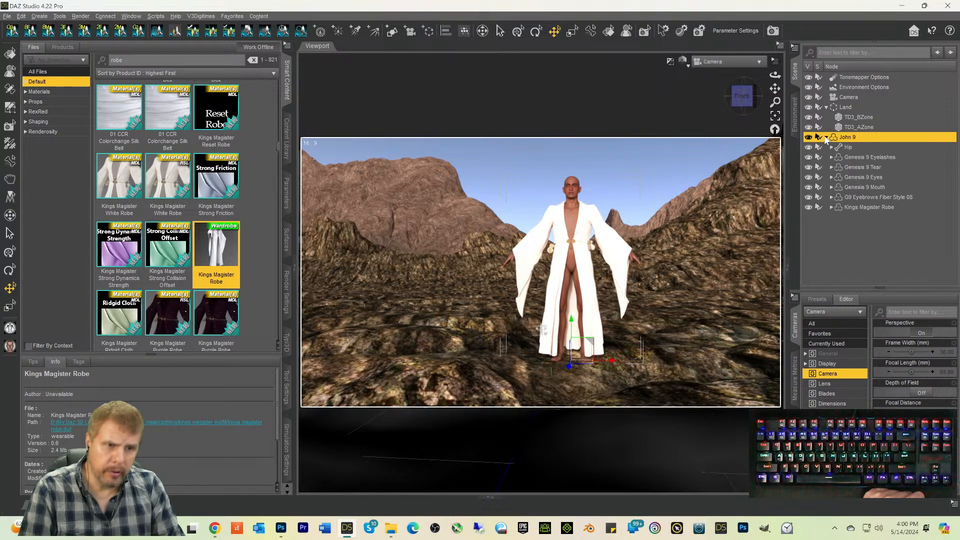
{"action": "left_click", "coordinate": [839, 208]}
{"action": "key", "text": "Delete"}
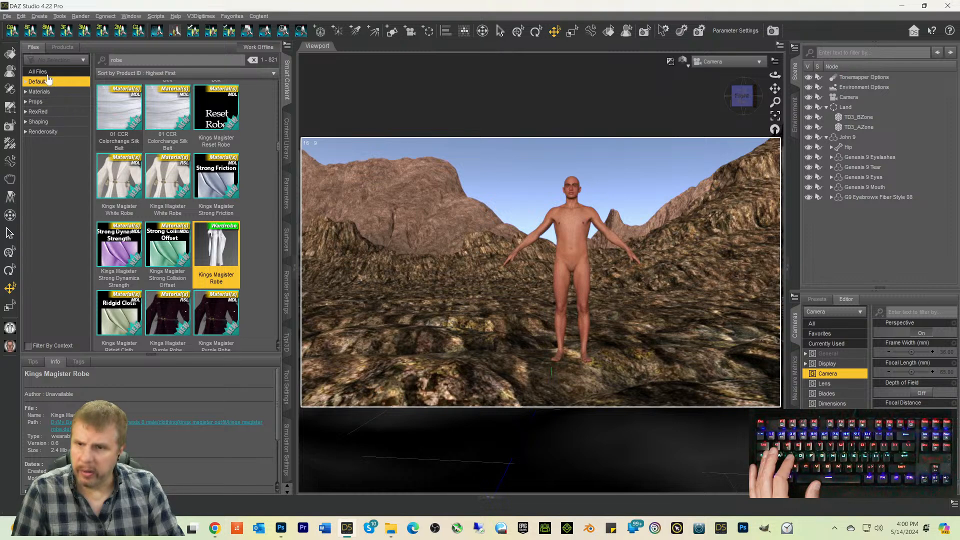
Step: Clear the "robe" content search filter and open the Turbo Content browser for male wardrobe
{"action": "double_click", "coordinate": [157, 60]}
{"action": "key", "text": "BackSpace"}
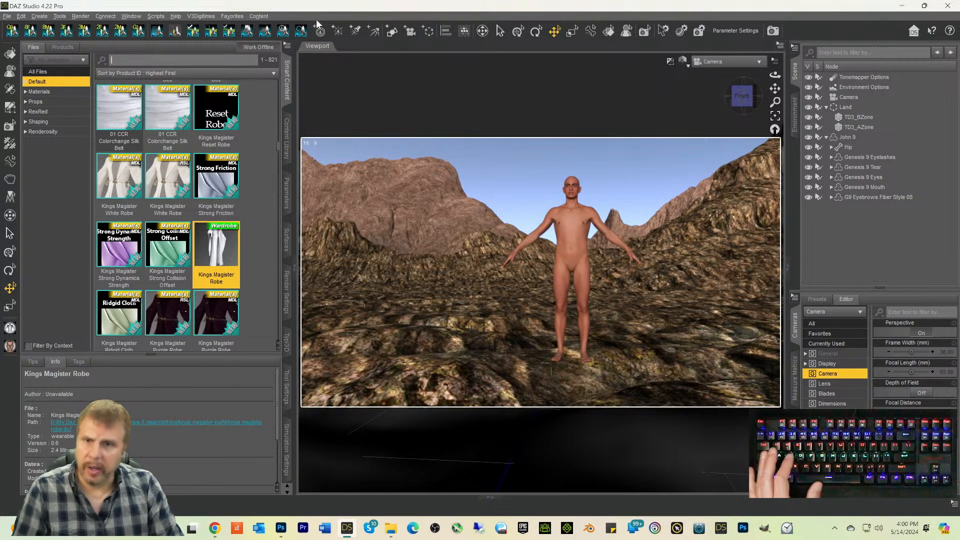
{"action": "left_click", "coordinate": [260, 16]}
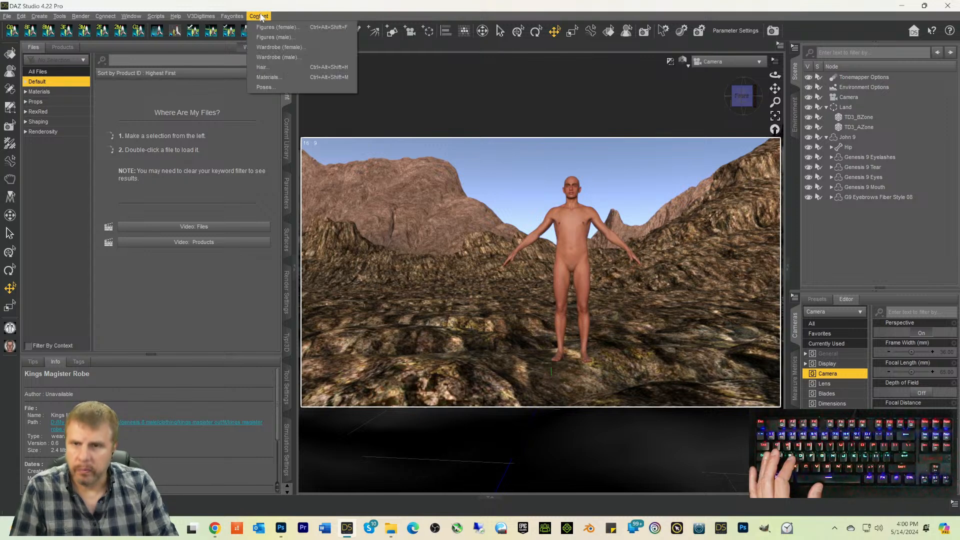
{"action": "left_click", "coordinate": [277, 57]}
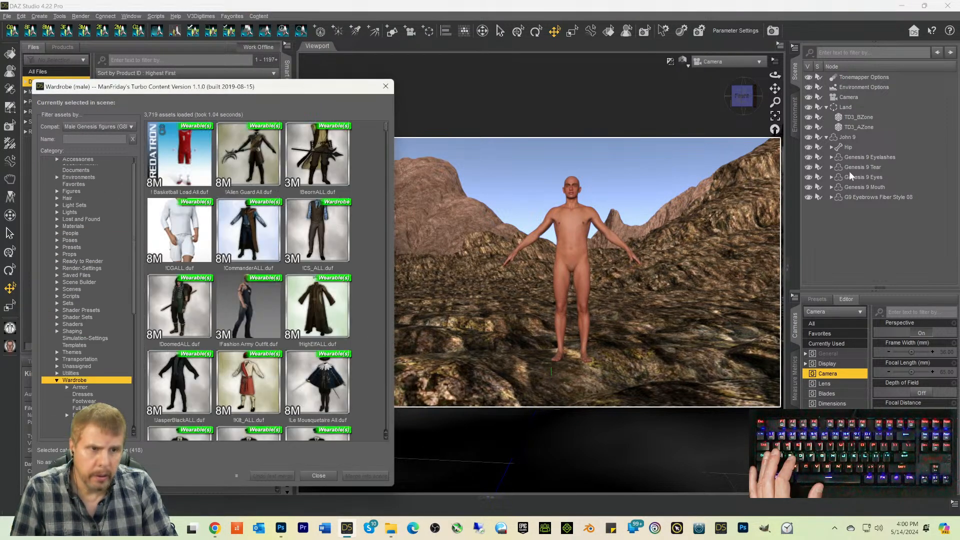
Step: With the John 9 figure selected, merge the 1 Blood Trooper wardrobe asset into the scene
{"action": "left_click", "coordinate": [844, 137]}
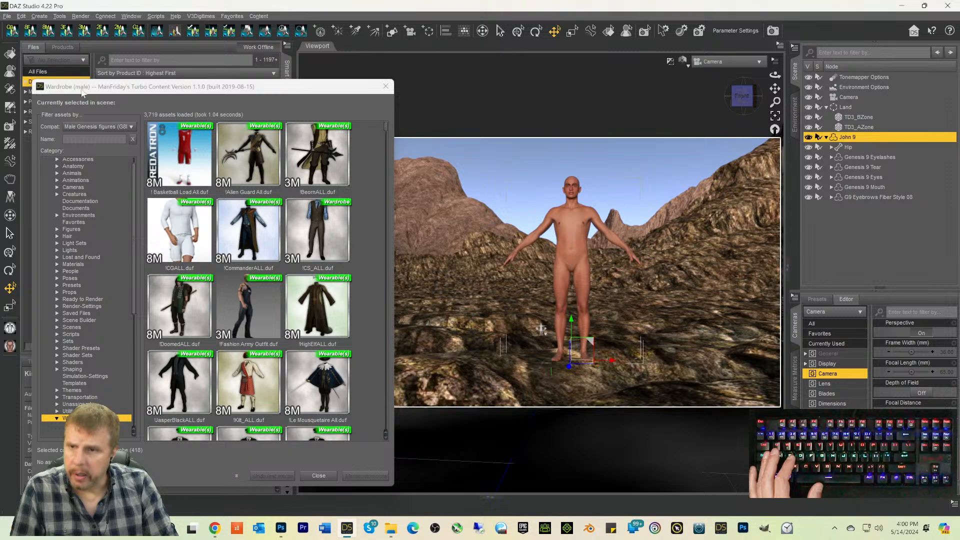
{"action": "left_click_drag", "start_coordinate": [104, 91], "coordinate": [135, 55]}
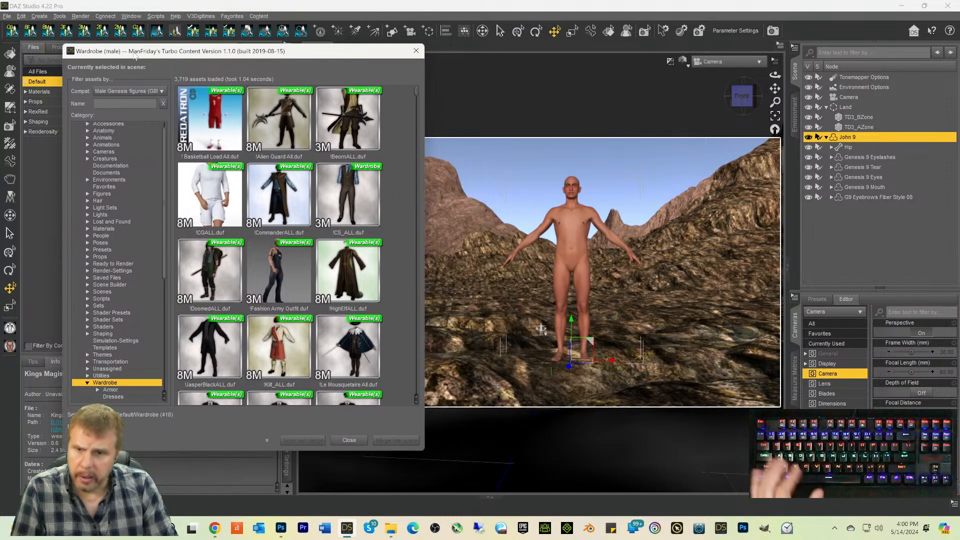
{"action": "scroll", "coordinate": [253, 225], "scroll_direction": "down", "scroll_amount": 4}
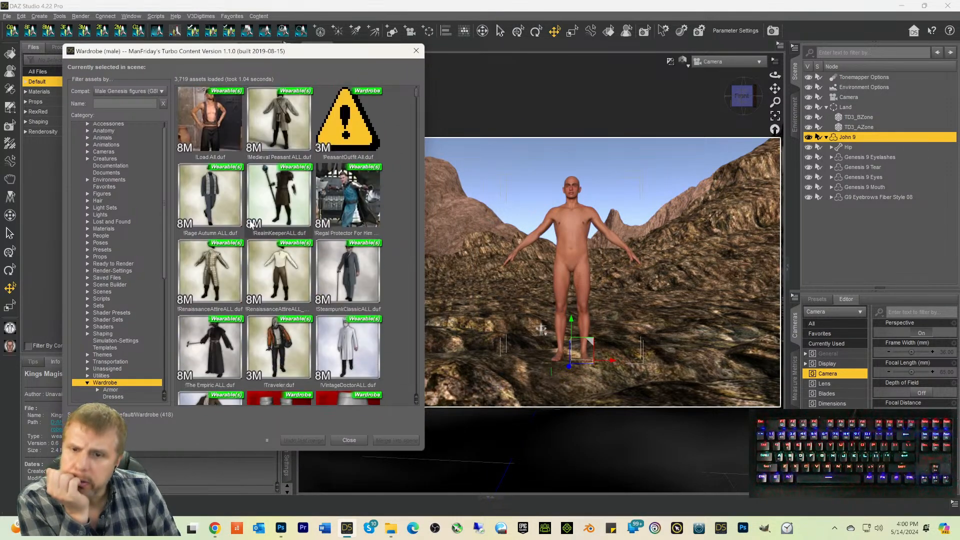
{"action": "scroll", "coordinate": [249, 221], "scroll_direction": "down", "scroll_amount": 6}
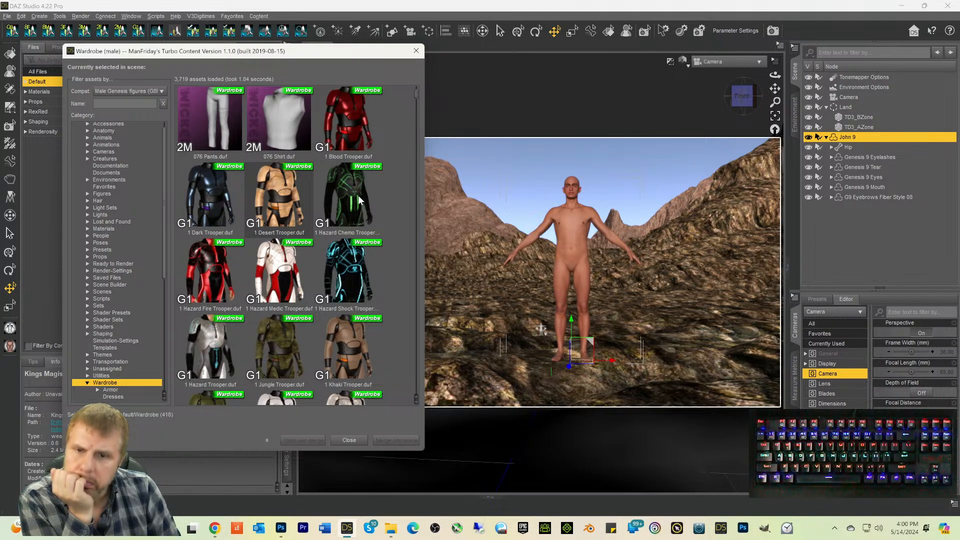
{"action": "left_click", "coordinate": [361, 133]}
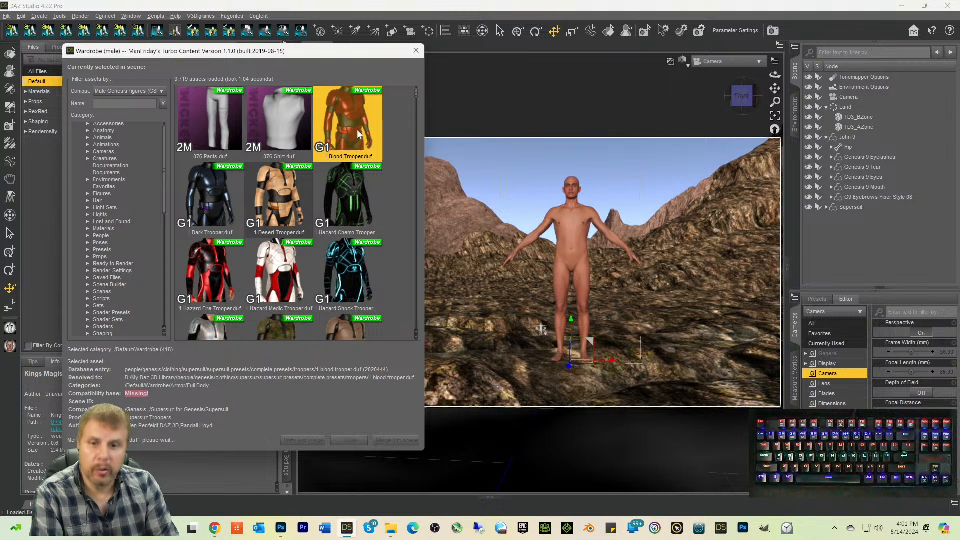
{"action": "left_click_drag", "start_coordinate": [341, 56], "coordinate": [308, 58]}
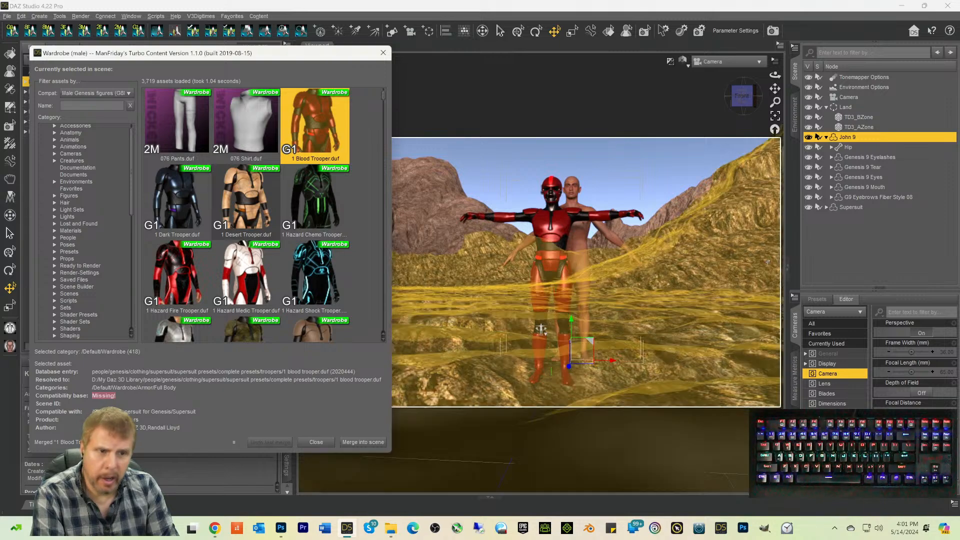
Step: Delete the Supersuit, reselect John 9 and merge 1 Blood Trooper again despite the figure selection recommendation
{"action": "left_click", "coordinate": [850, 206]}
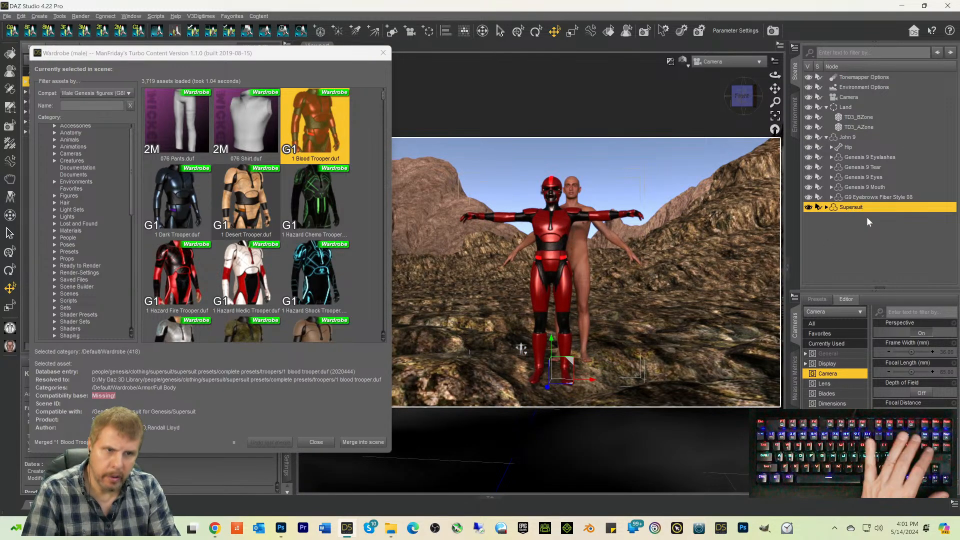
{"action": "key", "text": "Delete"}
{"action": "left_click", "coordinate": [841, 136]}
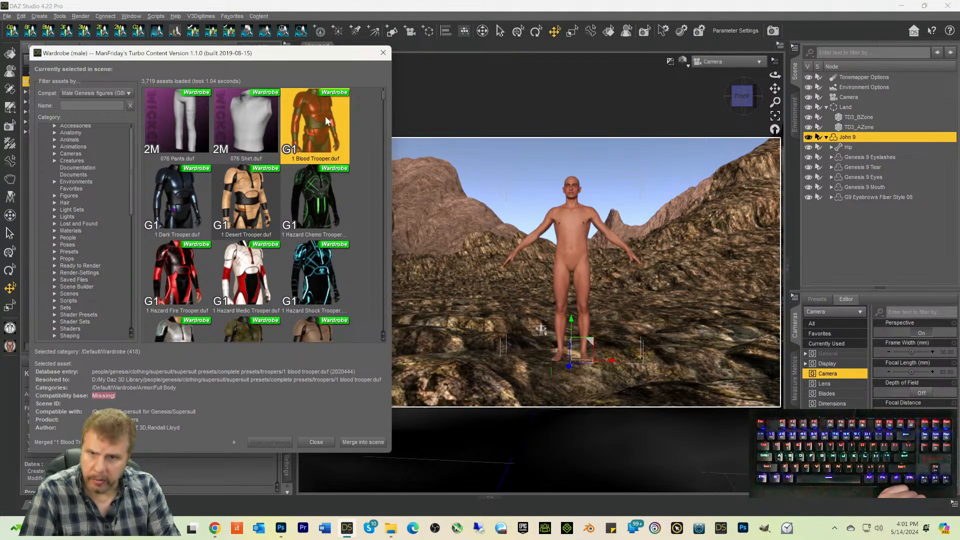
{"action": "double_click", "coordinate": [325, 120]}
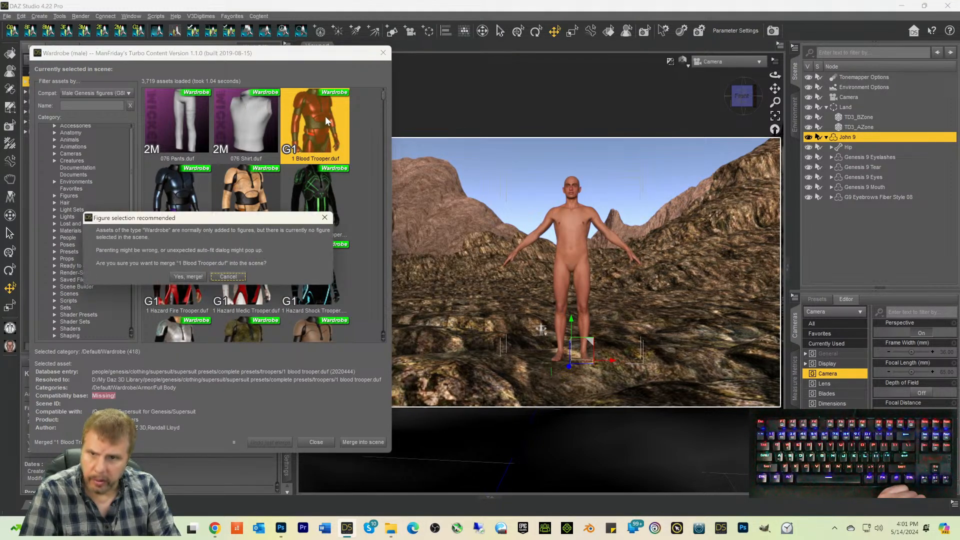
{"action": "left_click", "coordinate": [188, 277]}
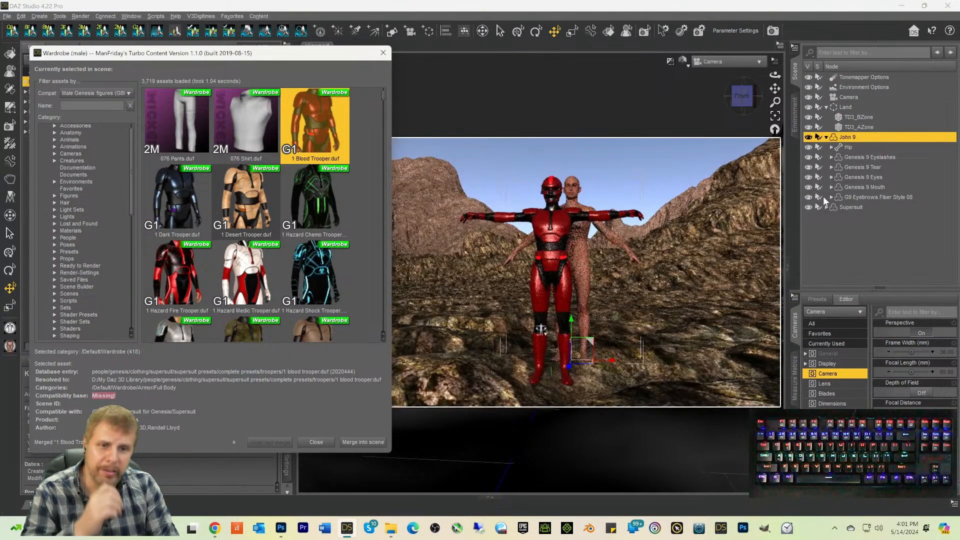
Step: Remove the re-added Supersuit from the scene
{"action": "left_click", "coordinate": [838, 207]}
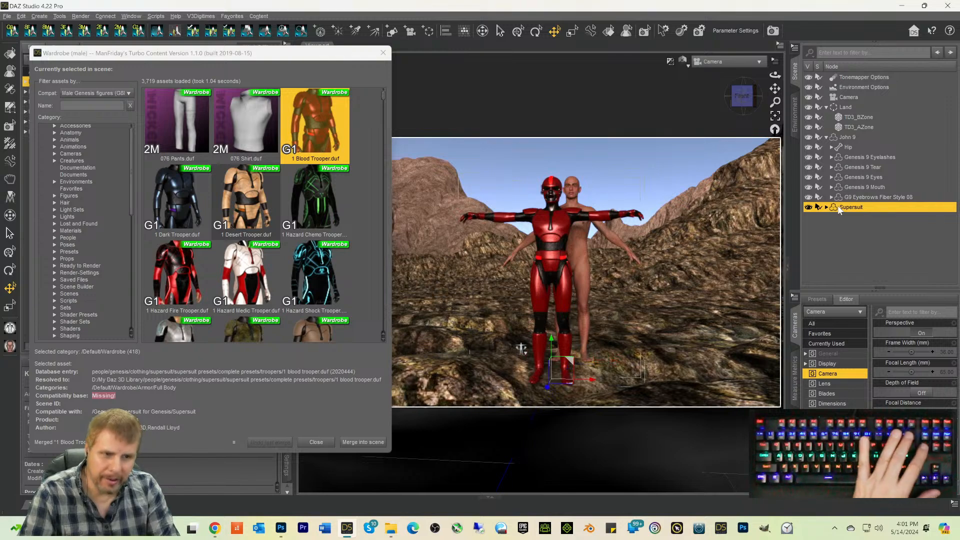
{"action": "key", "text": "Delete"}
Step: Browse the start of the male wardrobe assets and review the subcategories under Wardrobe for suitable clothing types
{"action": "scroll", "coordinate": [234, 221], "scroll_direction": "down", "scroll_amount": 5}
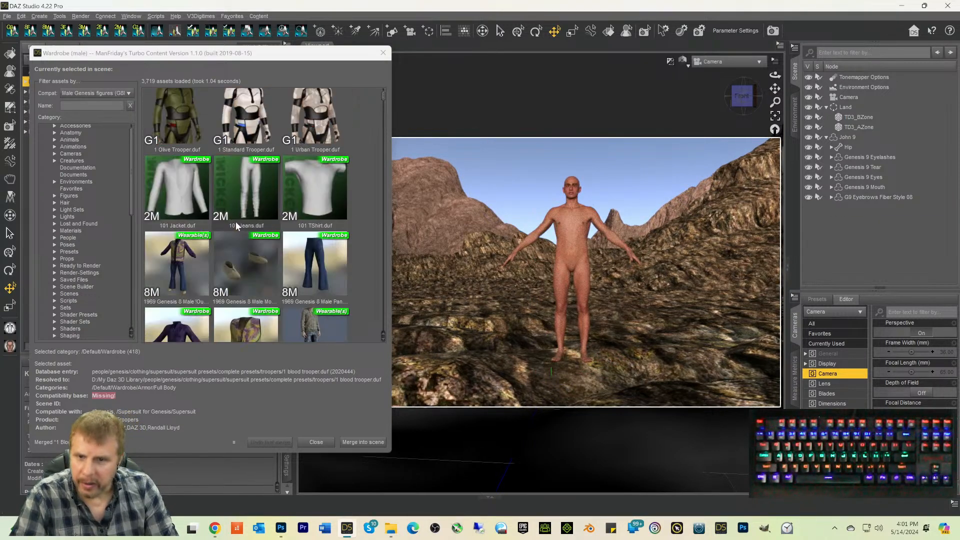
{"action": "scroll", "coordinate": [235, 221], "scroll_direction": "down", "scroll_amount": 10}
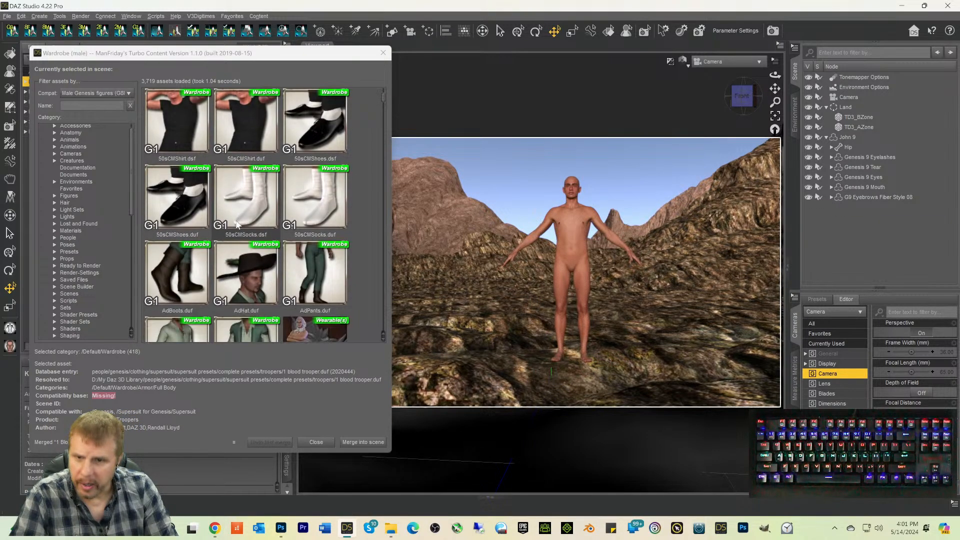
{"action": "scroll", "coordinate": [235, 221], "scroll_direction": "down", "scroll_amount": 10}
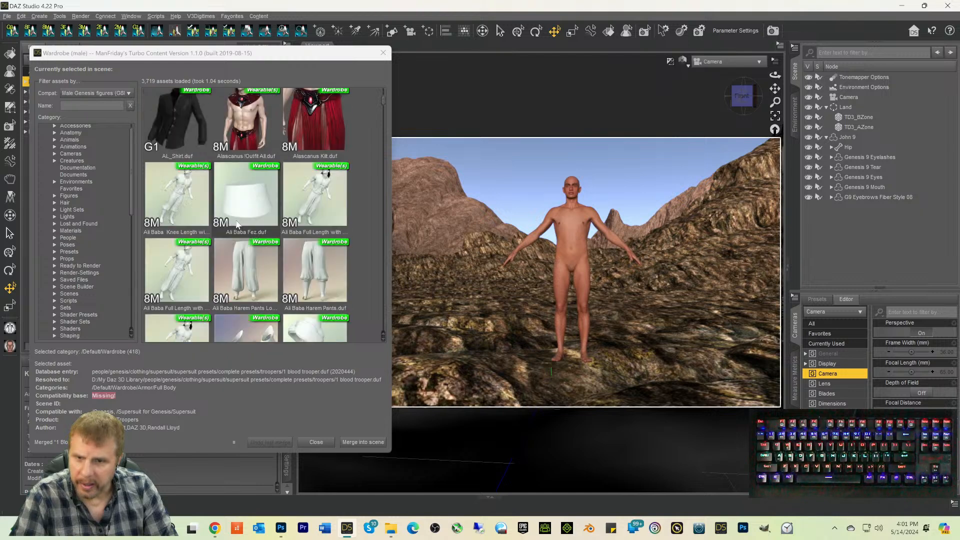
{"action": "scroll", "coordinate": [237, 223], "scroll_direction": "down", "scroll_amount": 5}
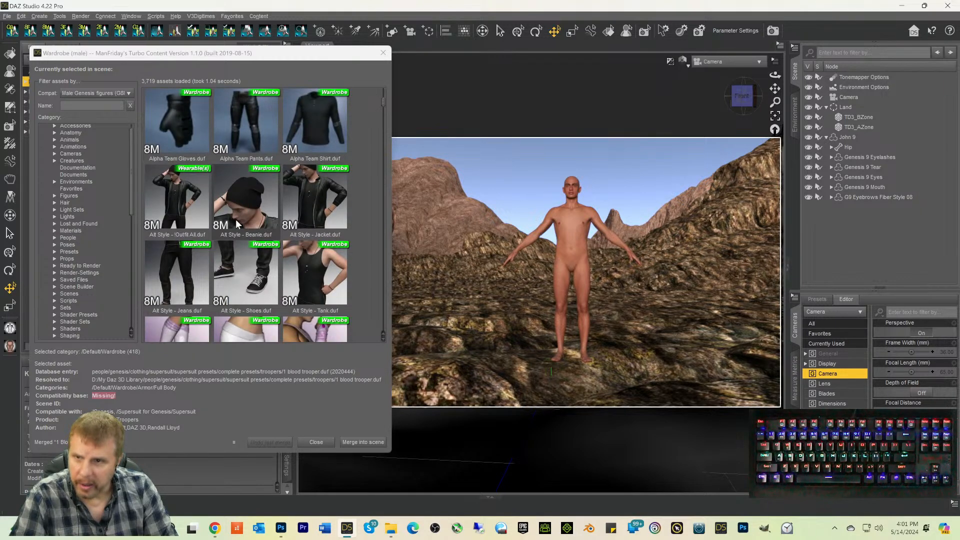
{"action": "scroll", "coordinate": [88, 205], "scroll_direction": "up", "scroll_amount": 2}
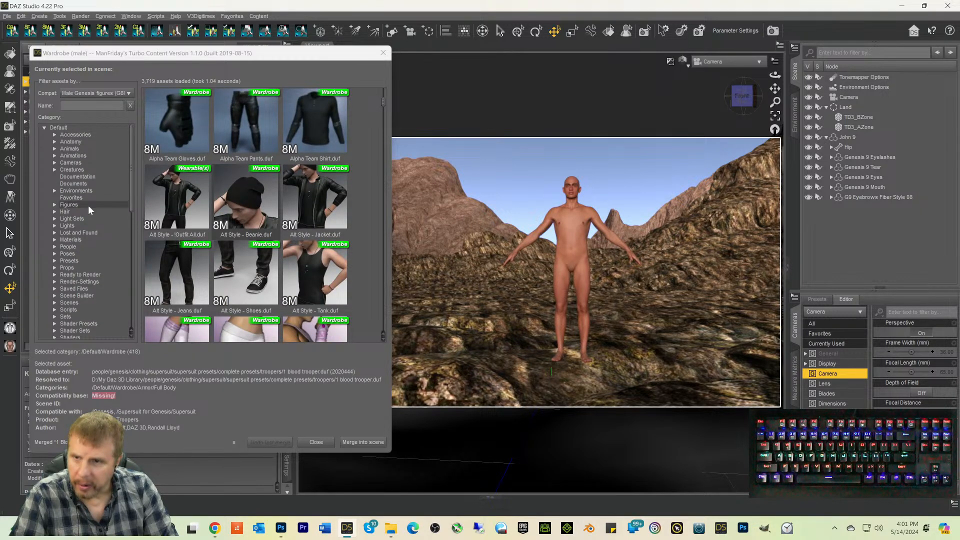
{"action": "scroll", "coordinate": [88, 210], "scroll_direction": "down", "scroll_amount": 5}
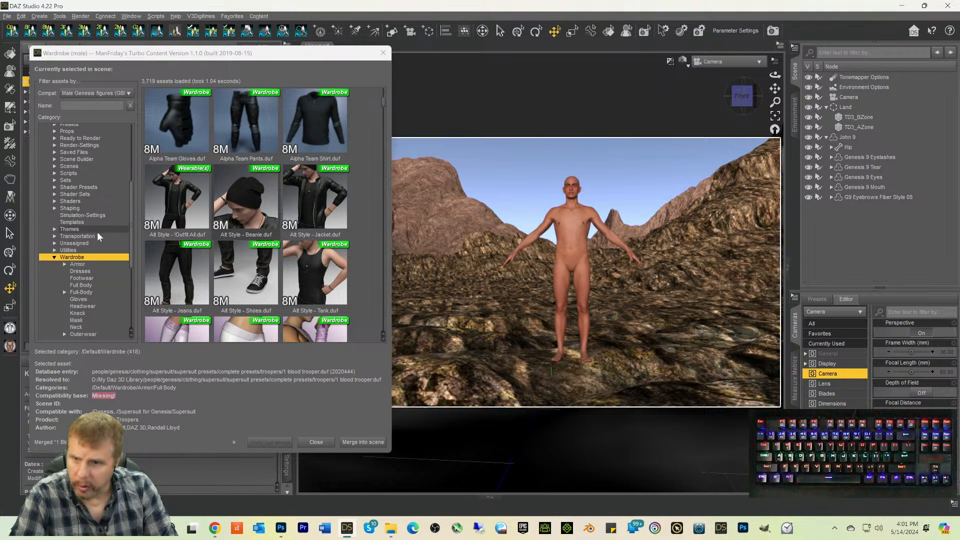
{"action": "scroll", "coordinate": [97, 236], "scroll_direction": "down", "scroll_amount": 5}
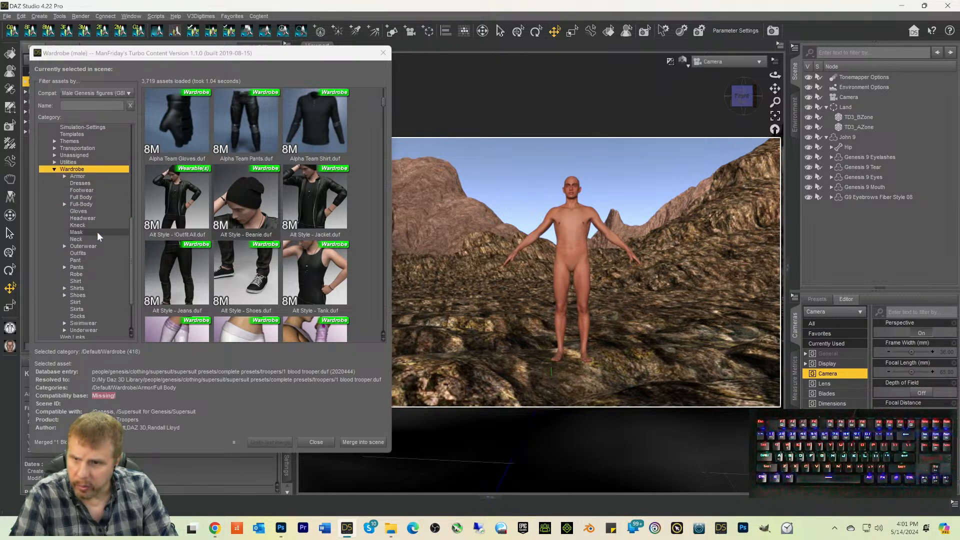
{"action": "scroll", "coordinate": [166, 247], "scroll_direction": "down", "scroll_amount": 6}
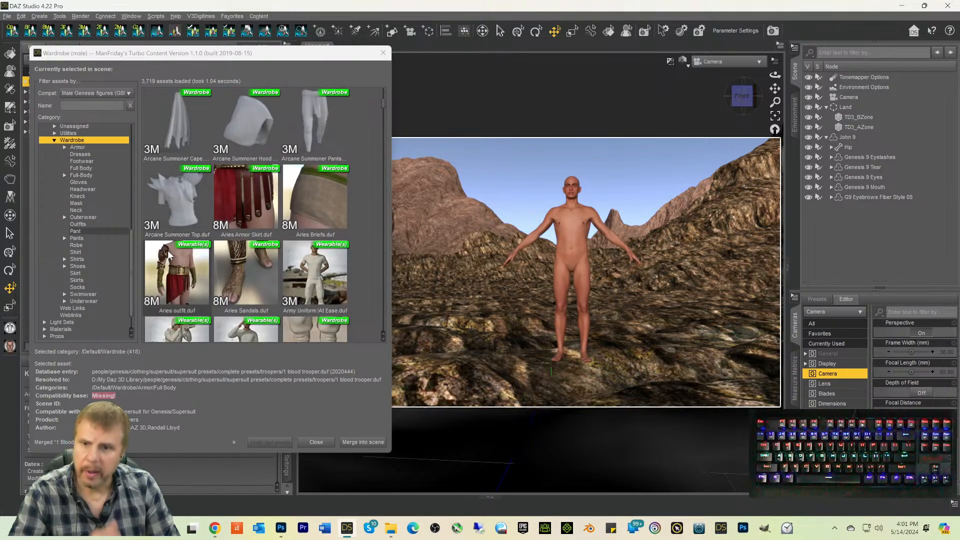
Step: Examine the male wardrobe thumbnails alphabetically from the Arcane Summoner pieces to the CyP outfit for clothing that suits John 9
{"action": "scroll", "coordinate": [168, 252], "scroll_direction": "down", "scroll_amount": 5}
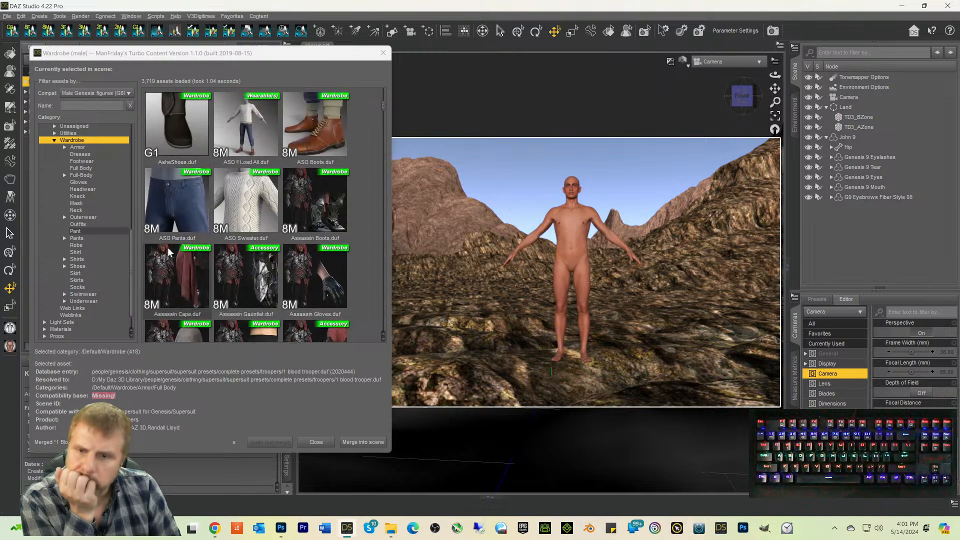
{"action": "scroll", "coordinate": [168, 253], "scroll_direction": "down", "scroll_amount": 5}
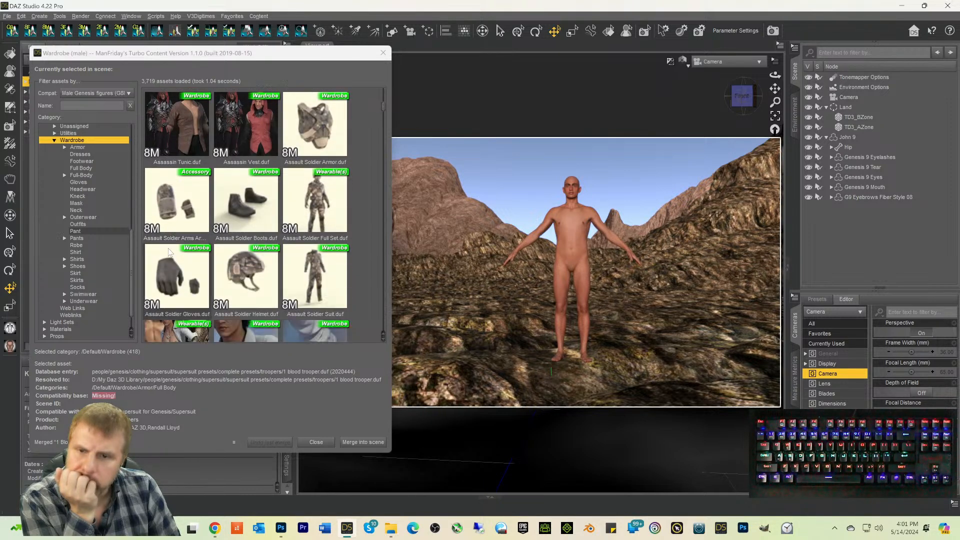
{"action": "scroll", "coordinate": [168, 253], "scroll_direction": "down", "scroll_amount": 6}
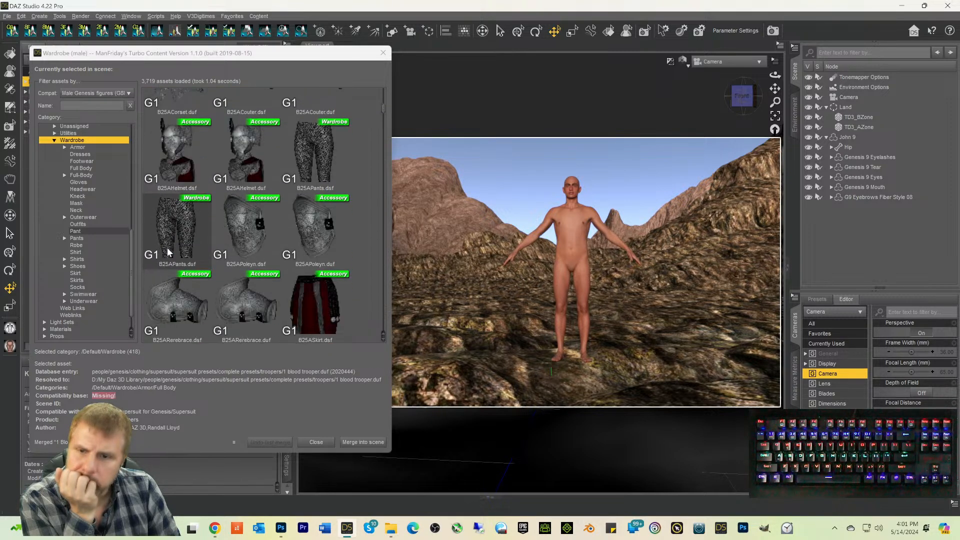
{"action": "scroll", "coordinate": [166, 247], "scroll_direction": "down", "scroll_amount": 6}
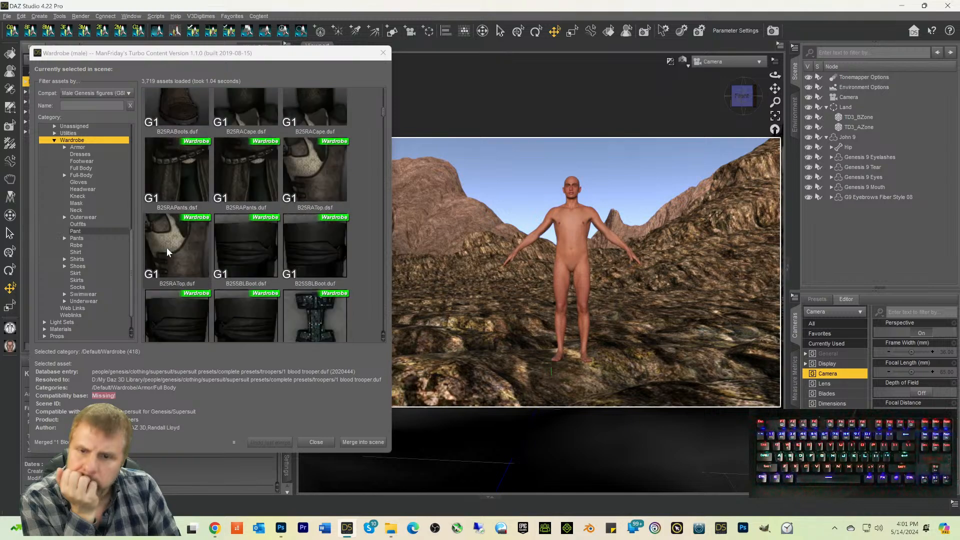
{"action": "scroll", "coordinate": [166, 248], "scroll_direction": "down", "scroll_amount": 7}
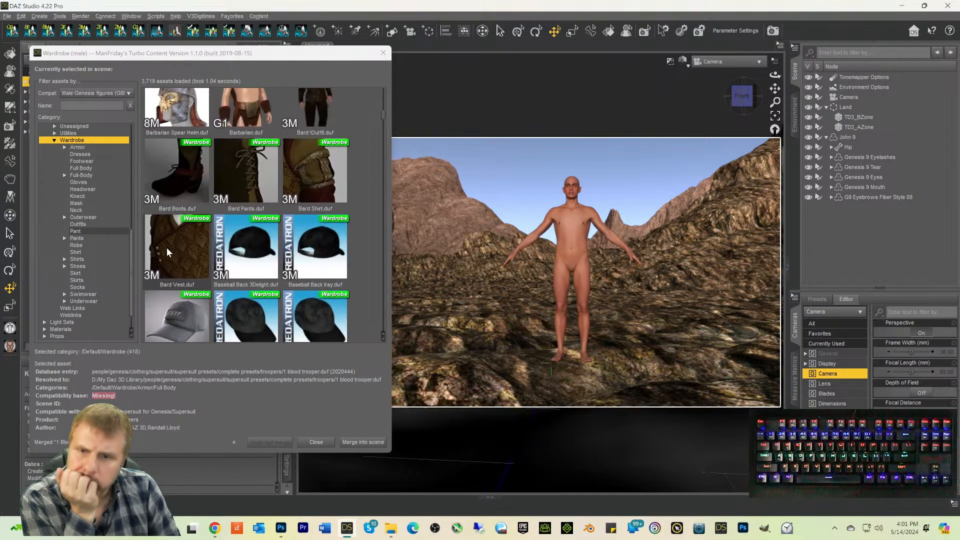
{"action": "scroll", "coordinate": [166, 247], "scroll_direction": "down", "scroll_amount": 7}
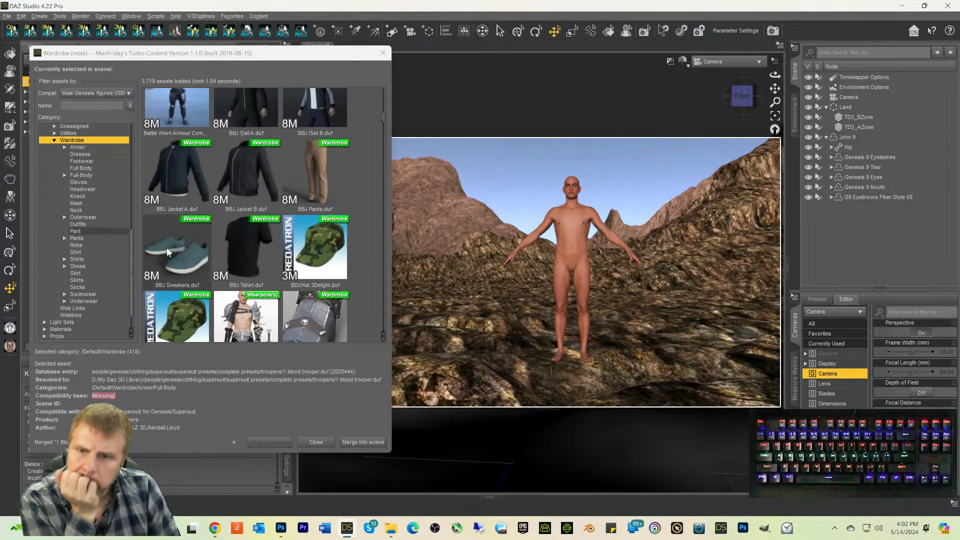
{"action": "scroll", "coordinate": [166, 247], "scroll_direction": "down", "scroll_amount": 7}
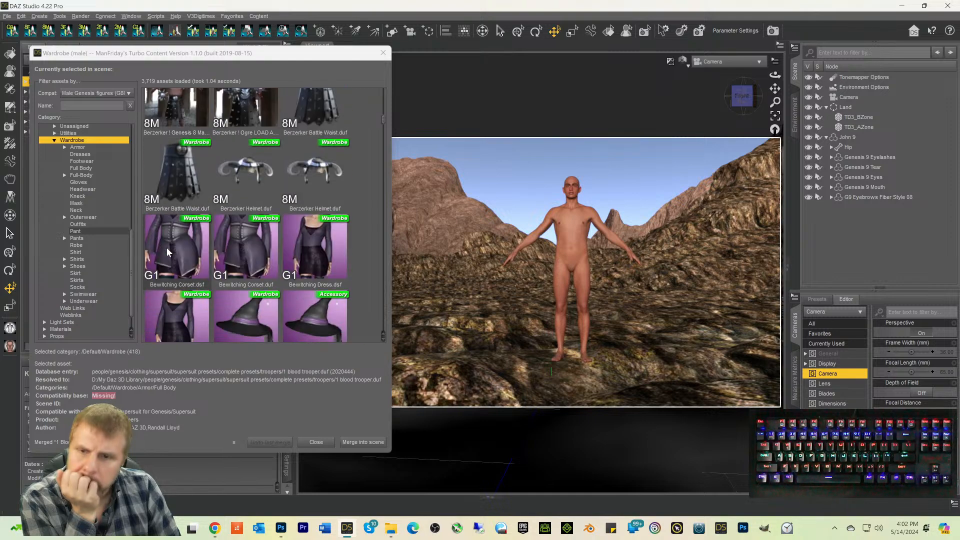
{"action": "scroll", "coordinate": [166, 250], "scroll_direction": "down", "scroll_amount": 7}
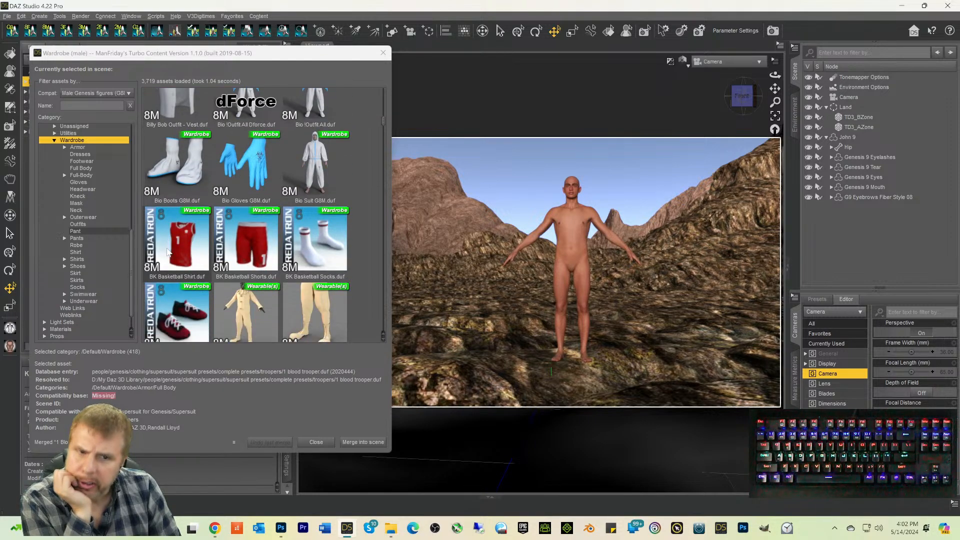
{"action": "scroll", "coordinate": [168, 252], "scroll_direction": "down", "scroll_amount": 7}
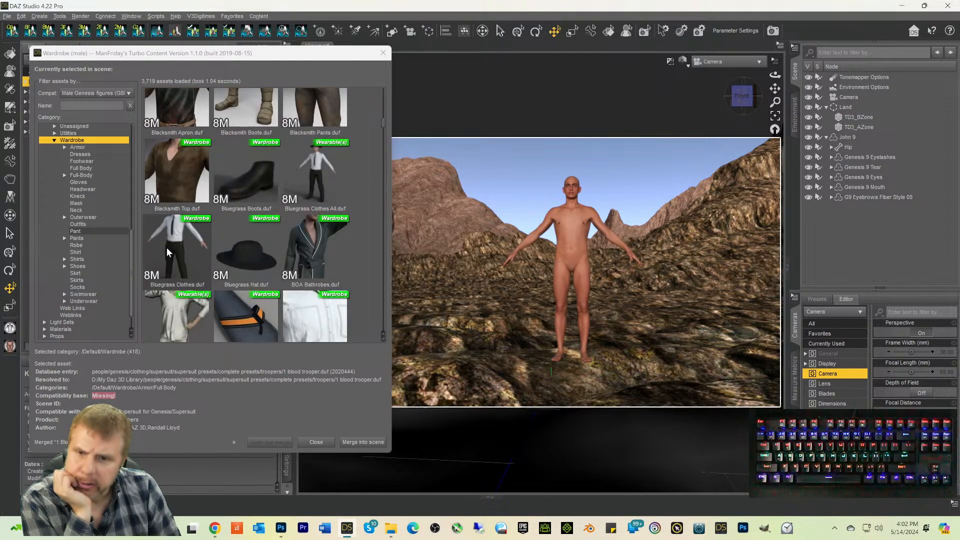
{"action": "scroll", "coordinate": [166, 247], "scroll_direction": "down", "scroll_amount": 5}
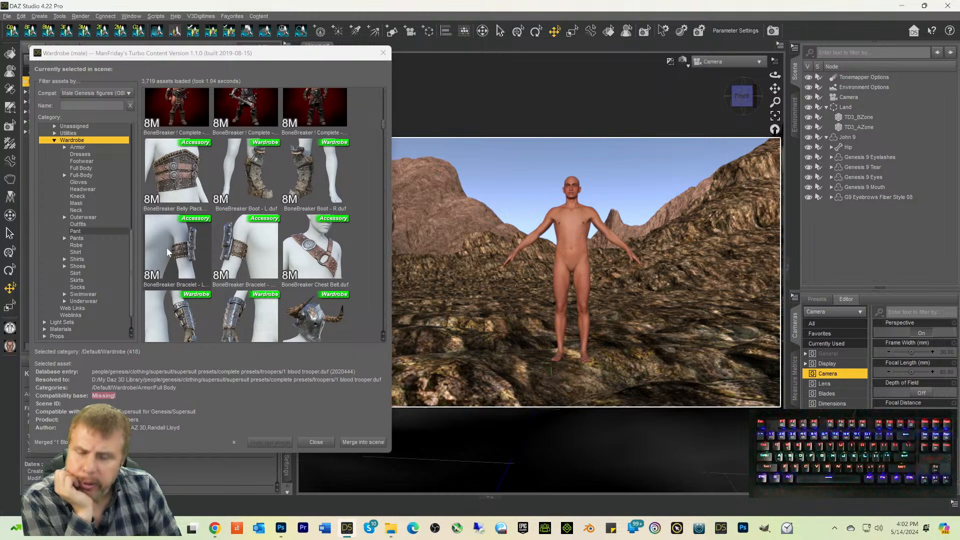
{"action": "scroll", "coordinate": [167, 247], "scroll_direction": "down", "scroll_amount": 5}
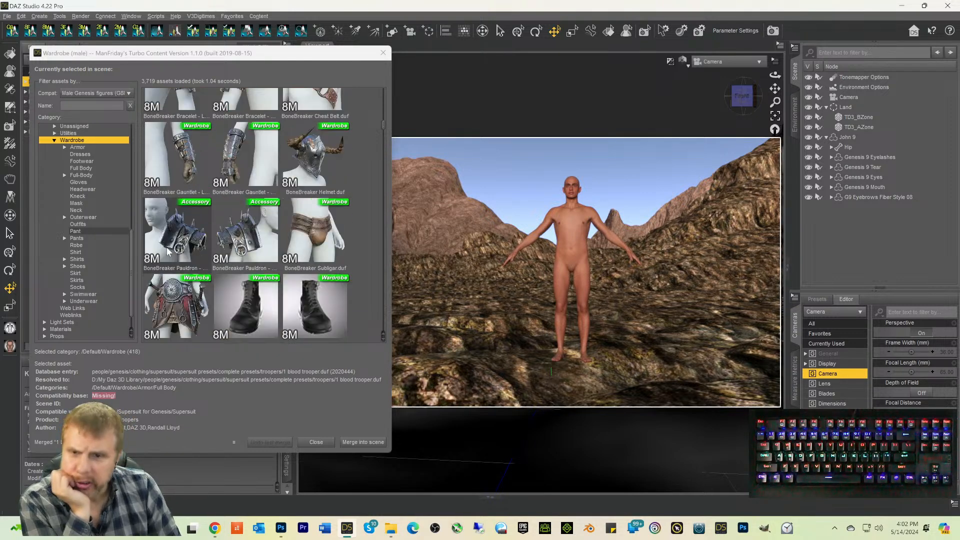
{"action": "scroll", "coordinate": [166, 247], "scroll_direction": "down", "scroll_amount": 6}
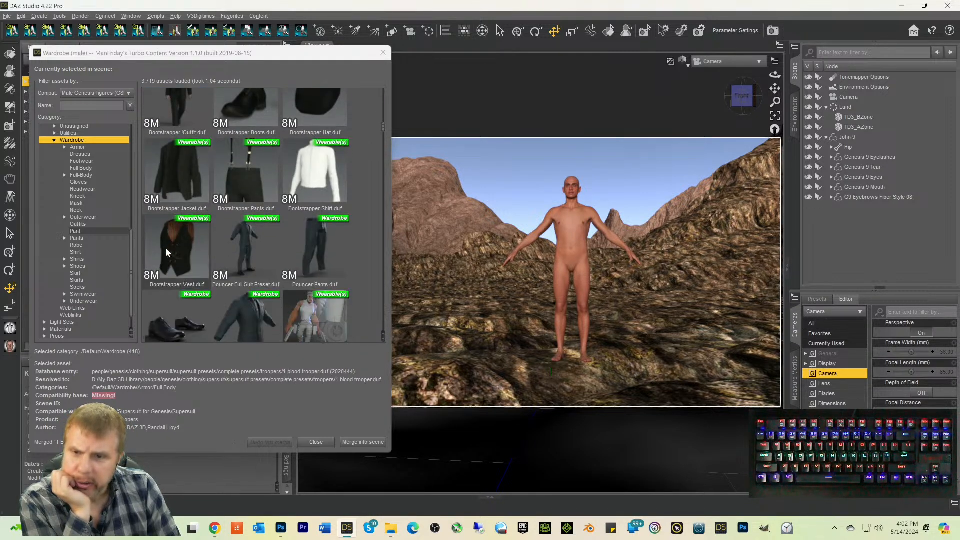
{"action": "scroll", "coordinate": [166, 247], "scroll_direction": "down", "scroll_amount": 6}
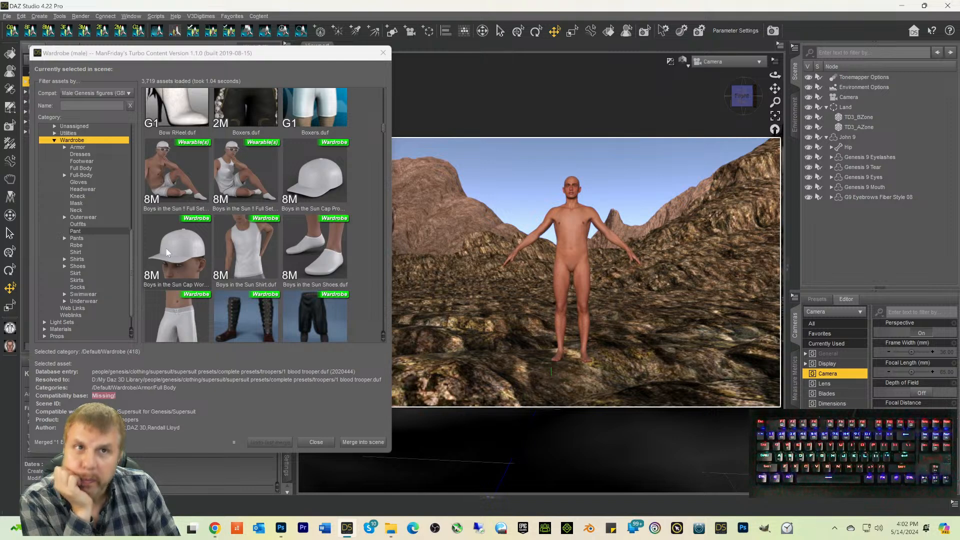
{"action": "scroll", "coordinate": [166, 250], "scroll_direction": "down", "scroll_amount": 8}
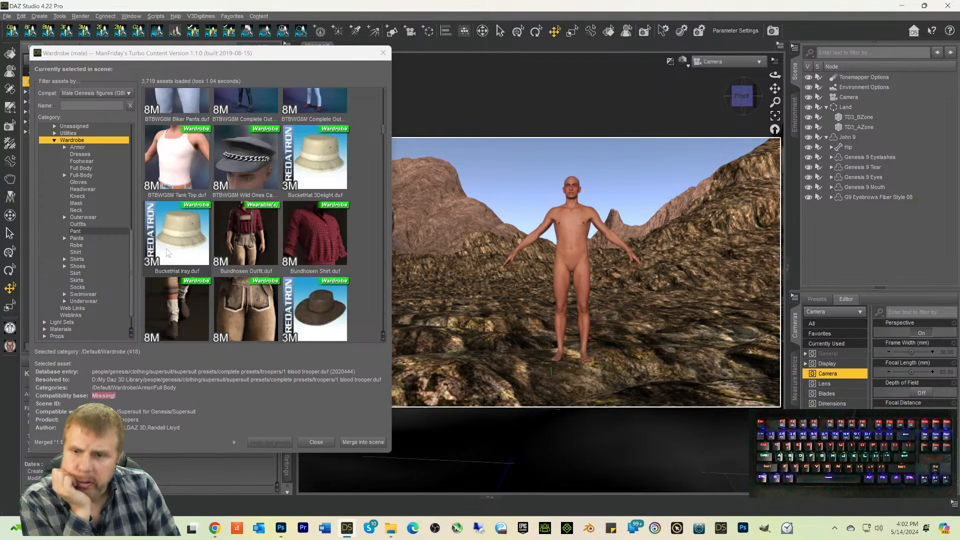
{"action": "scroll", "coordinate": [166, 248], "scroll_direction": "down", "scroll_amount": 6}
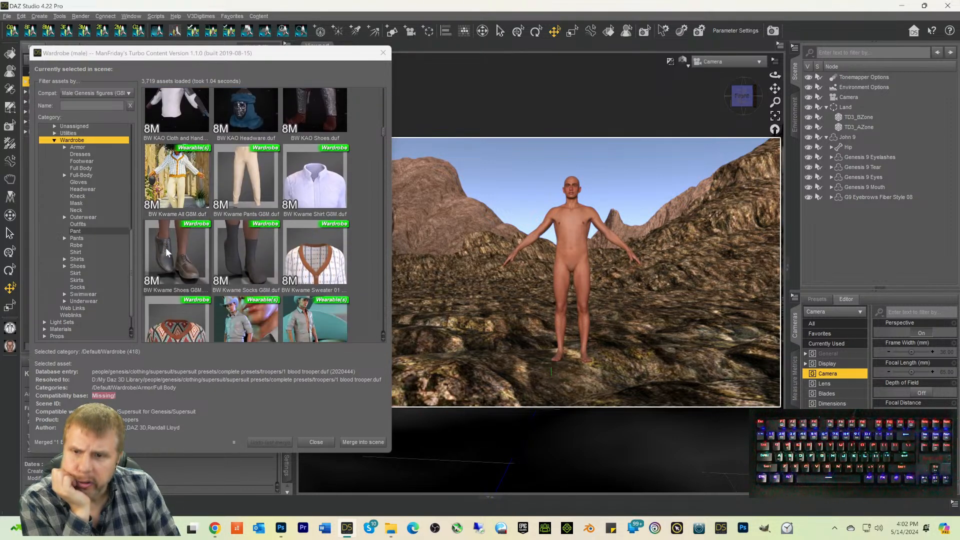
{"action": "scroll", "coordinate": [165, 247], "scroll_direction": "down", "scroll_amount": 5}
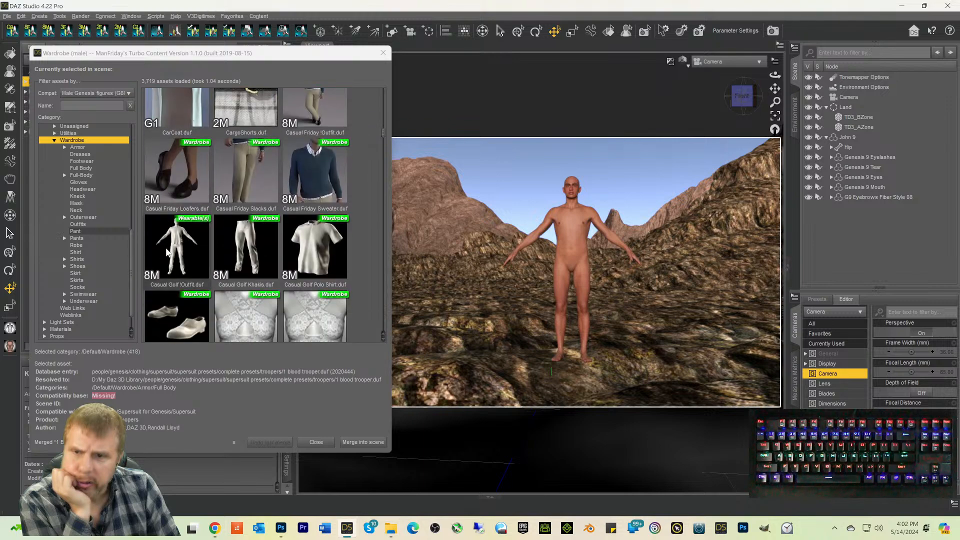
{"action": "scroll", "coordinate": [166, 251], "scroll_direction": "down", "scroll_amount": 10}
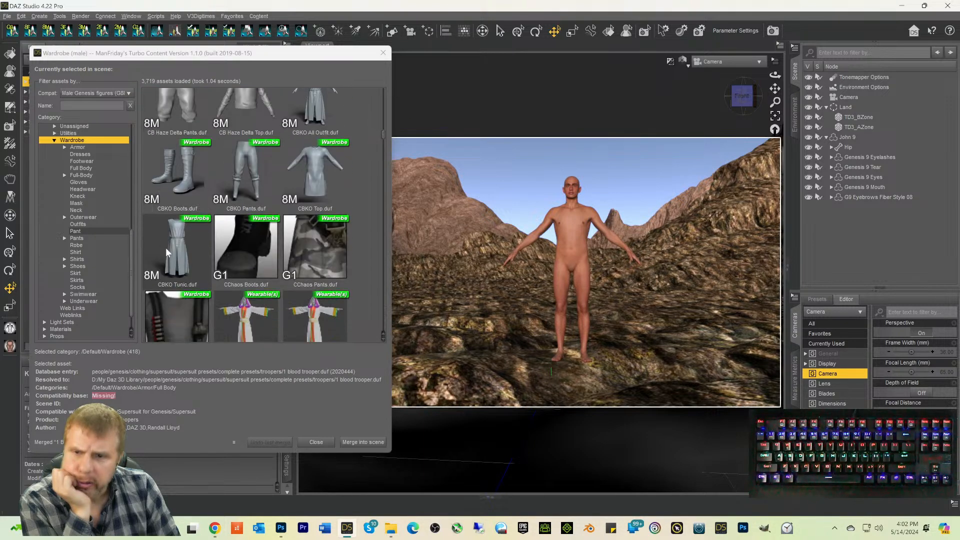
{"action": "scroll", "coordinate": [166, 251], "scroll_direction": "down", "scroll_amount": 8}
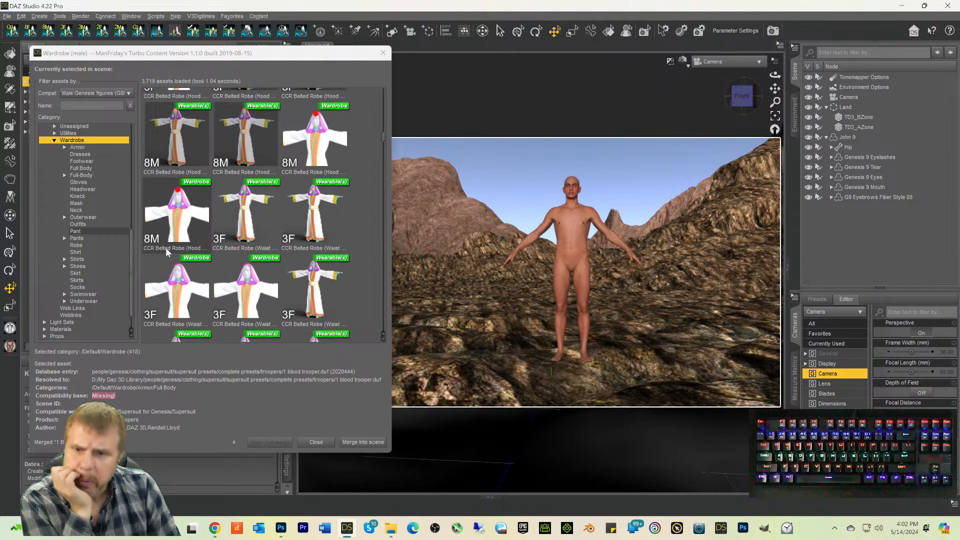
{"action": "scroll", "coordinate": [166, 251], "scroll_direction": "down", "scroll_amount": 10}
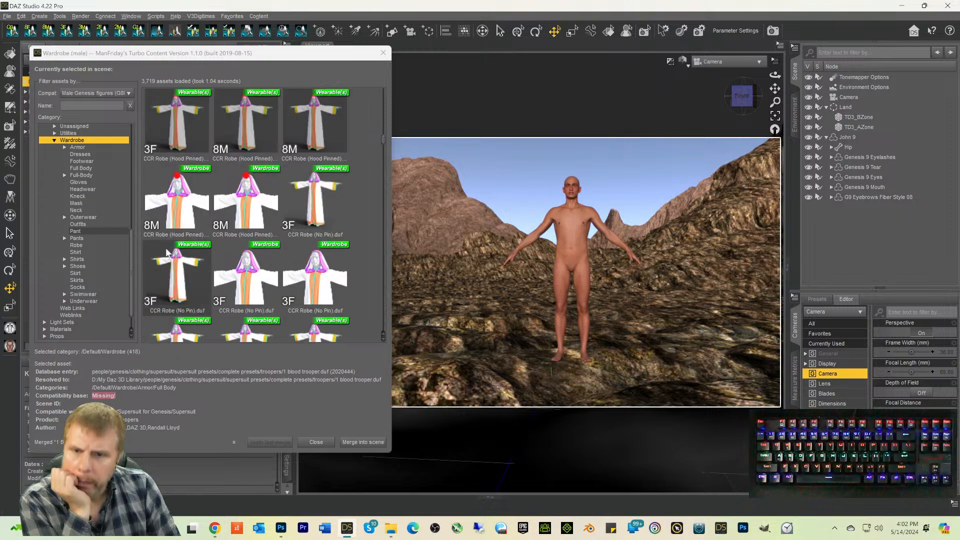
{"action": "scroll", "coordinate": [167, 252], "scroll_direction": "down", "scroll_amount": 8}
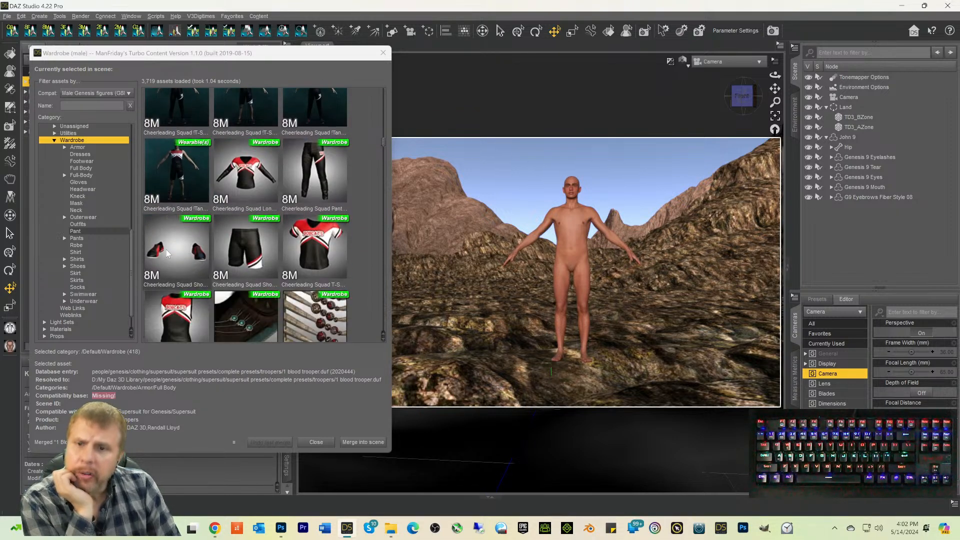
{"action": "scroll", "coordinate": [166, 248], "scroll_direction": "down", "scroll_amount": 8}
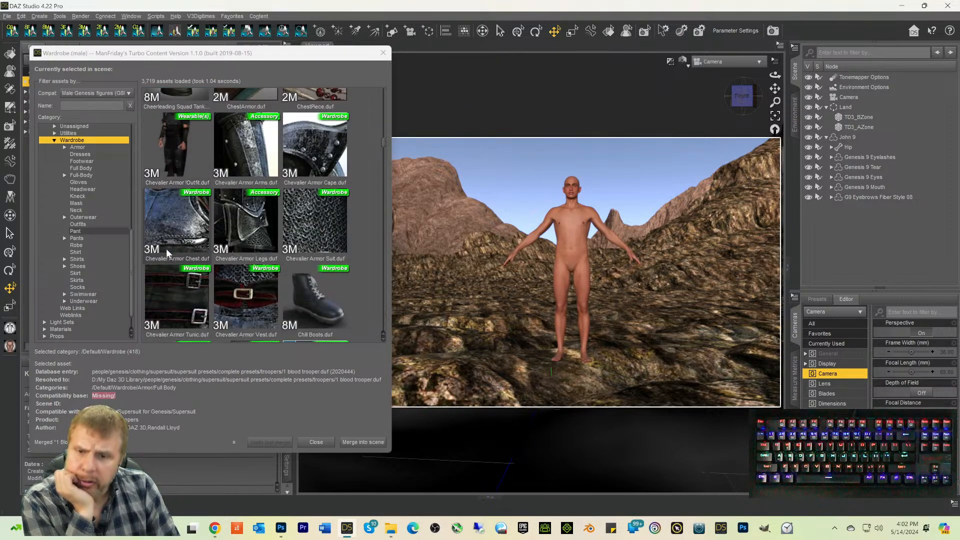
{"action": "scroll", "coordinate": [167, 251], "scroll_direction": "down", "scroll_amount": 8}
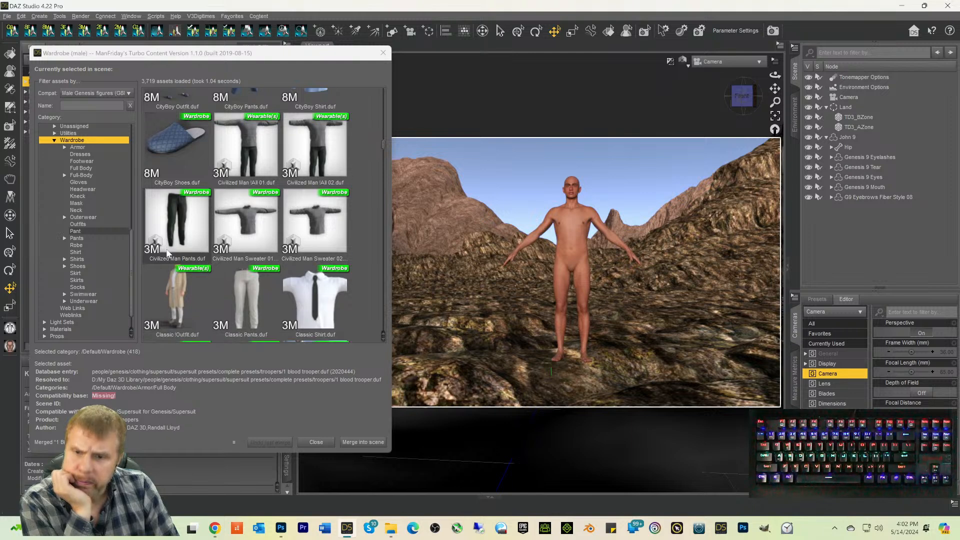
{"action": "scroll", "coordinate": [166, 251], "scroll_direction": "down", "scroll_amount": 8}
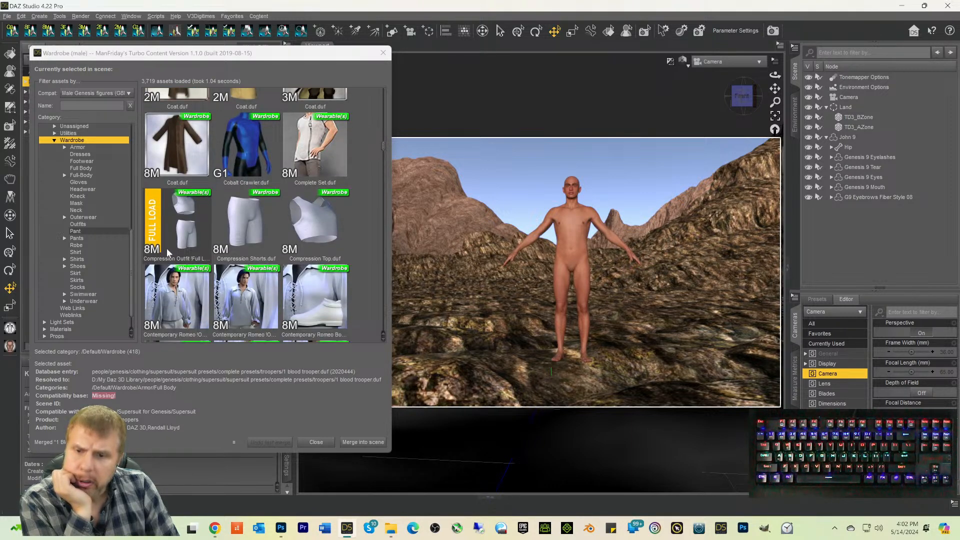
{"action": "scroll", "coordinate": [166, 252], "scroll_direction": "down", "scroll_amount": 8}
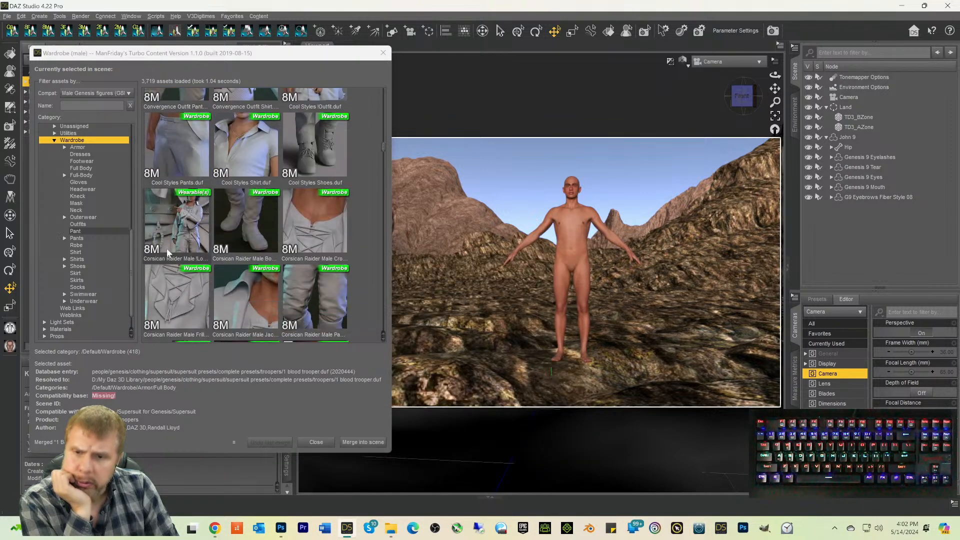
{"action": "scroll", "coordinate": [166, 248], "scroll_direction": "down", "scroll_amount": 8}
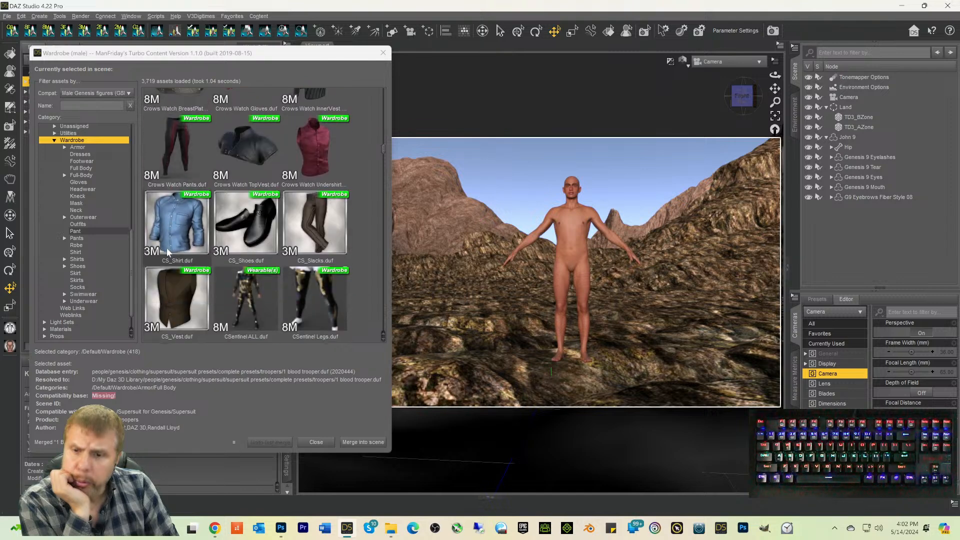
{"action": "scroll", "coordinate": [167, 248], "scroll_direction": "down", "scroll_amount": 8}
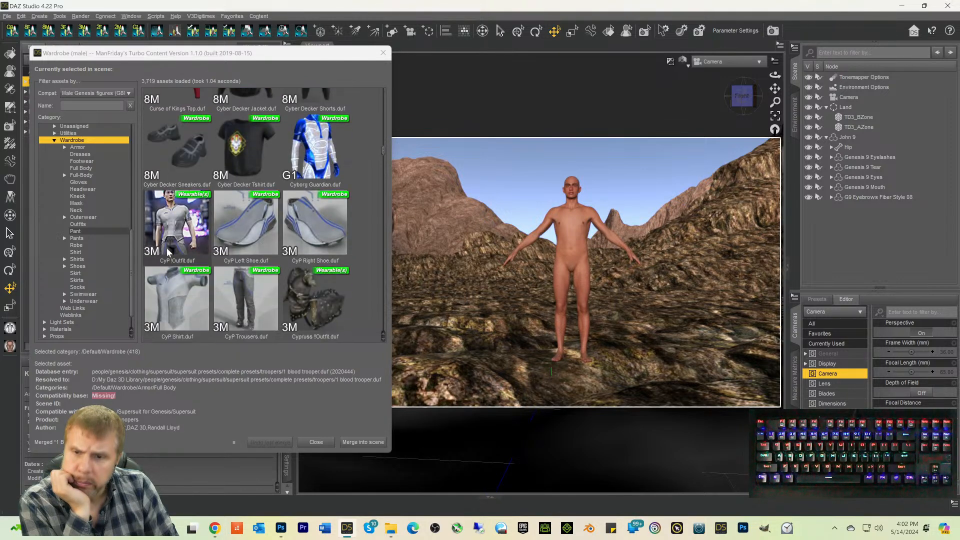
{"action": "scroll", "coordinate": [166, 248], "scroll_direction": "down", "scroll_amount": 5}
{"action": "scroll", "coordinate": [167, 248], "scroll_direction": "up", "scroll_amount": 10}
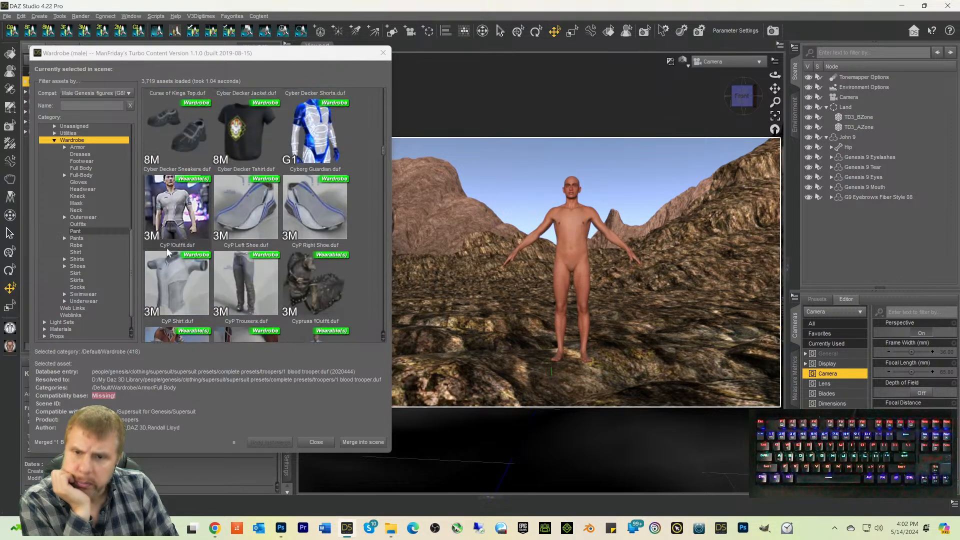
Step: Merge the Cyborg Guardian outfit with John 9 selected despite the figure selection recommendation, and delete the added Supersuit
{"action": "left_click", "coordinate": [306, 168]}
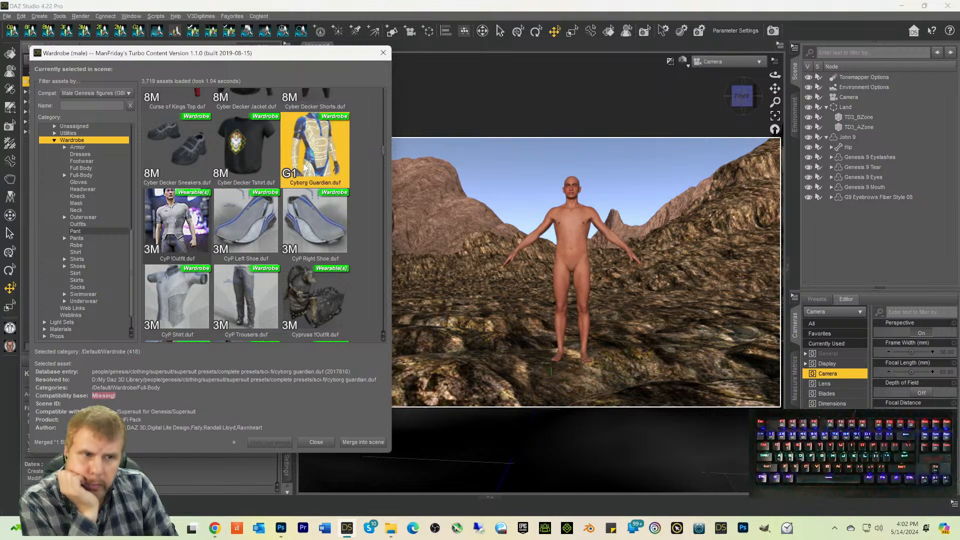
{"action": "left_click", "coordinate": [844, 136]}
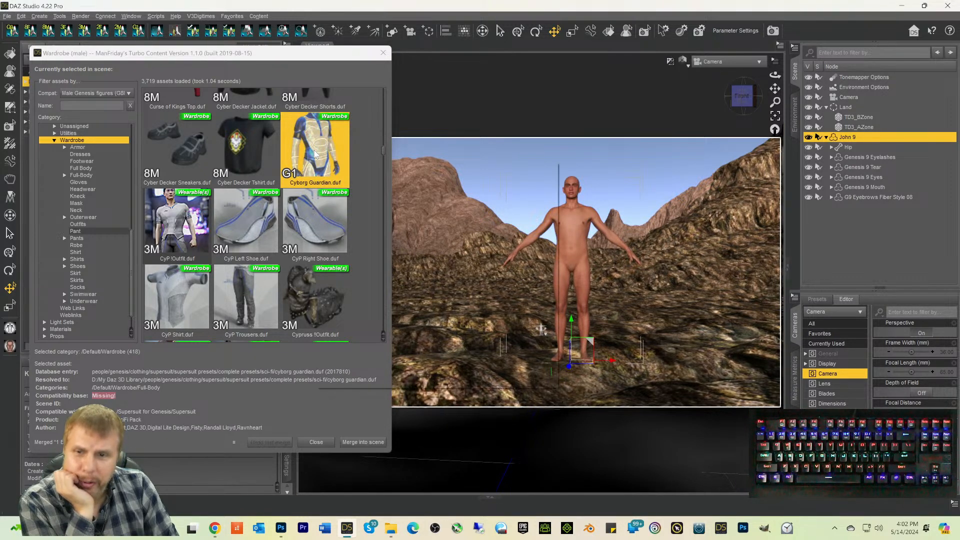
{"action": "mouse_move", "coordinate": [316, 154]}
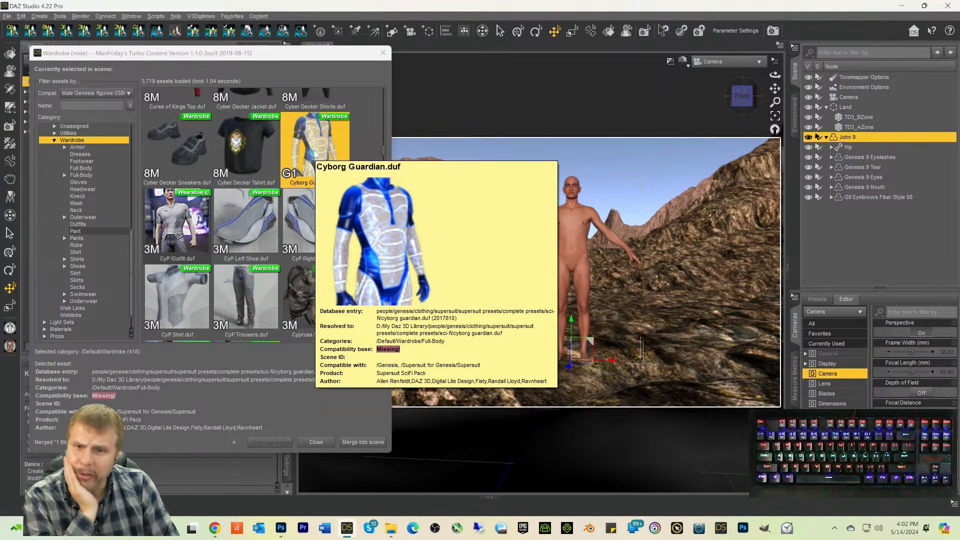
{"action": "double_click", "coordinate": [315, 154]}
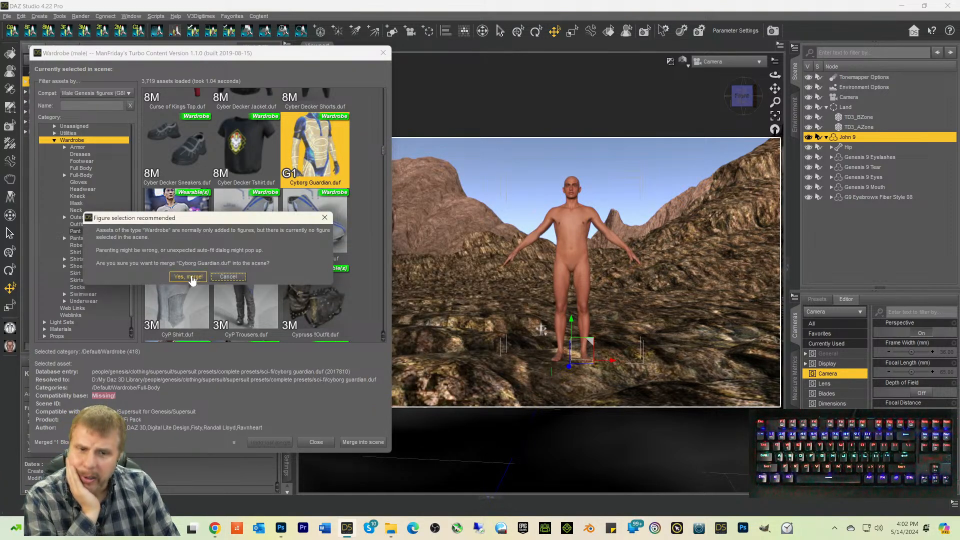
{"action": "left_click", "coordinate": [188, 277]}
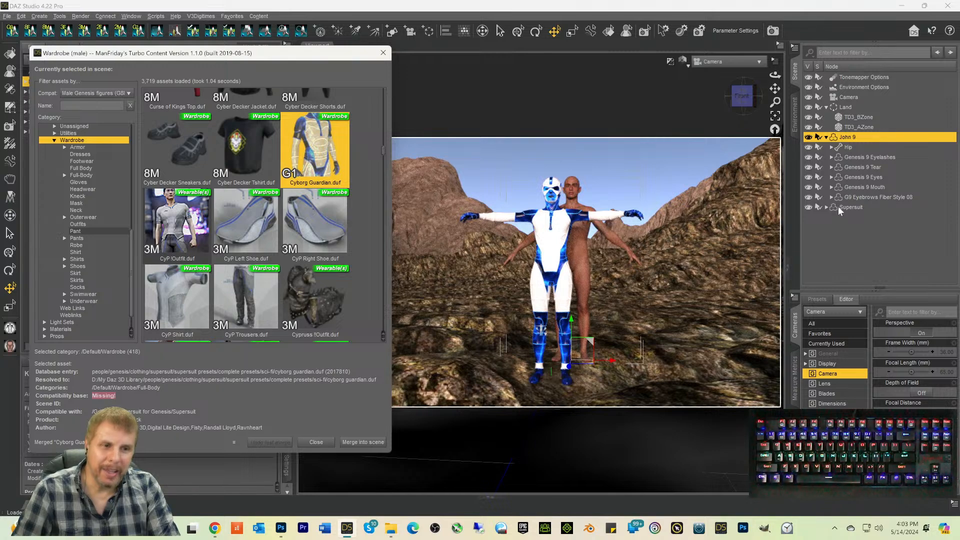
{"action": "left_click", "coordinate": [838, 208]}
{"action": "key", "text": "Delete"}
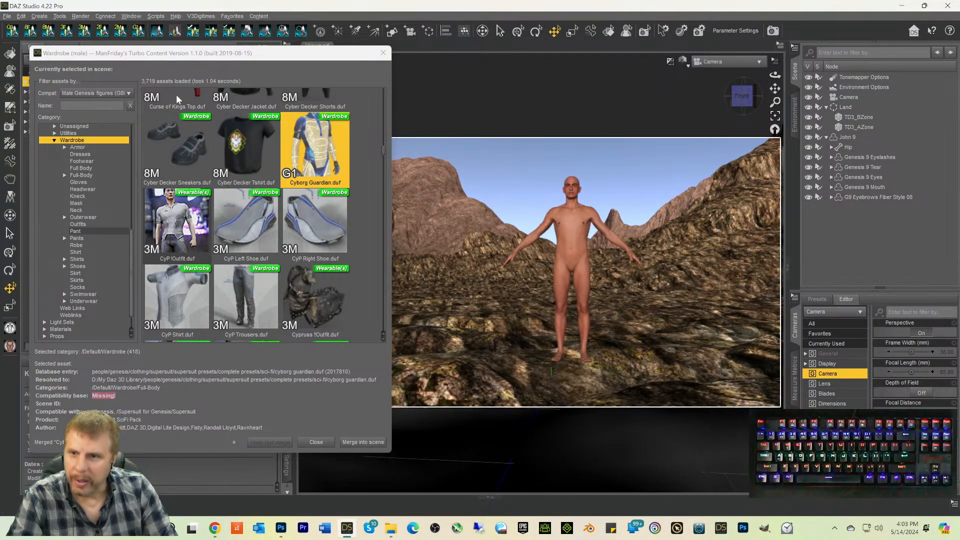
Step: Set the wardrobe browser's compatibility filter to All (no filter)
{"action": "left_click", "coordinate": [85, 96]}
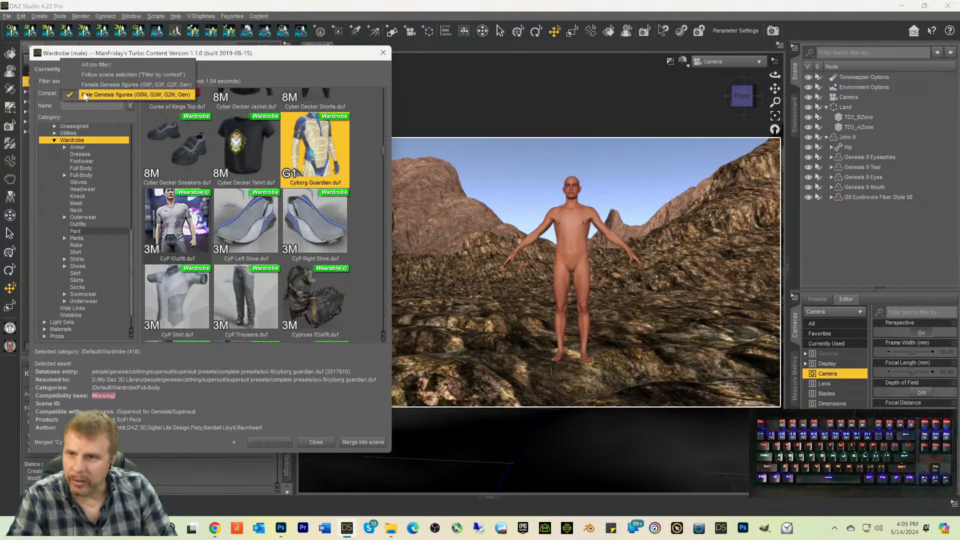
{"action": "left_click", "coordinate": [96, 64]}
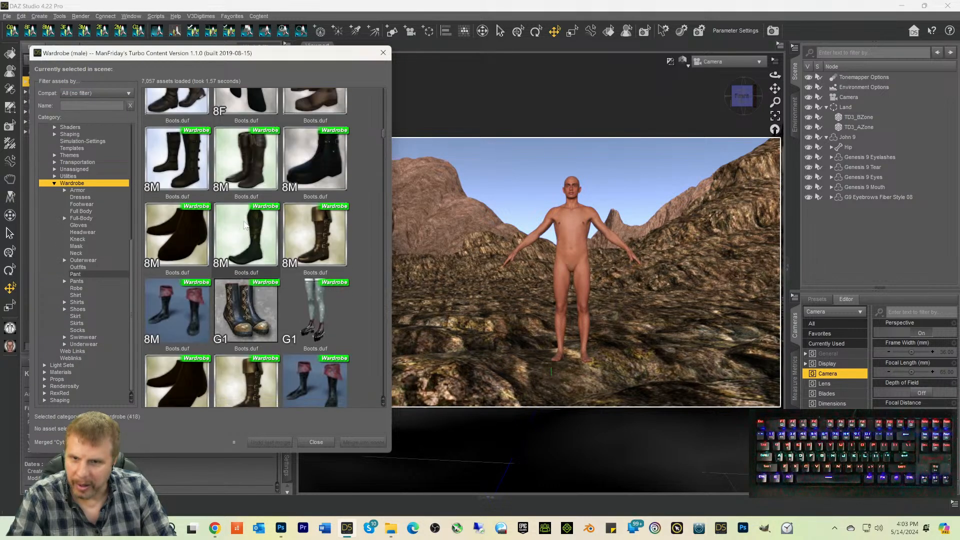
Step: Examine the unfiltered wardrobe thumbnails alphabetically from the boots to the Cyborg suits for clothing that suits John 9
{"action": "scroll", "coordinate": [241, 220], "scroll_direction": "down", "scroll_amount": 10}
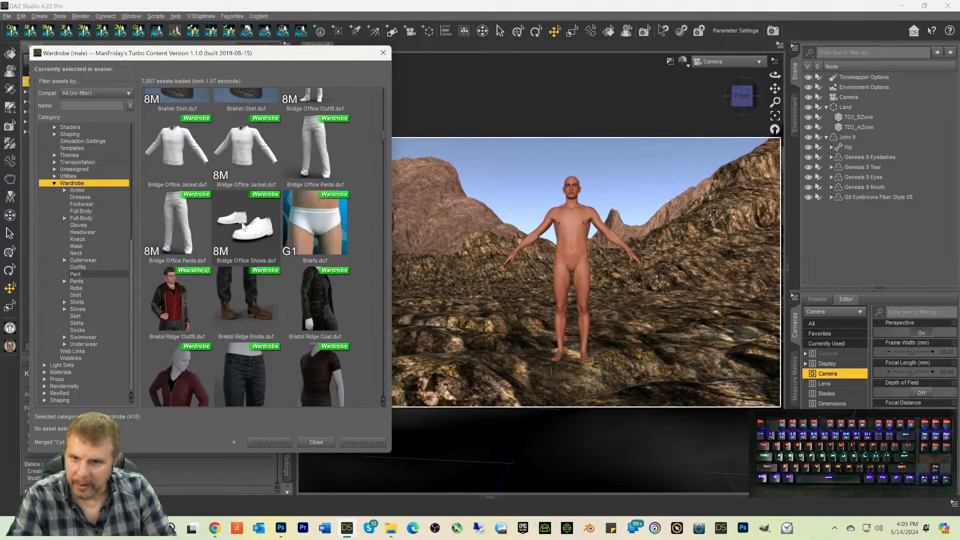
{"action": "scroll", "coordinate": [241, 226], "scroll_direction": "down", "scroll_amount": 10}
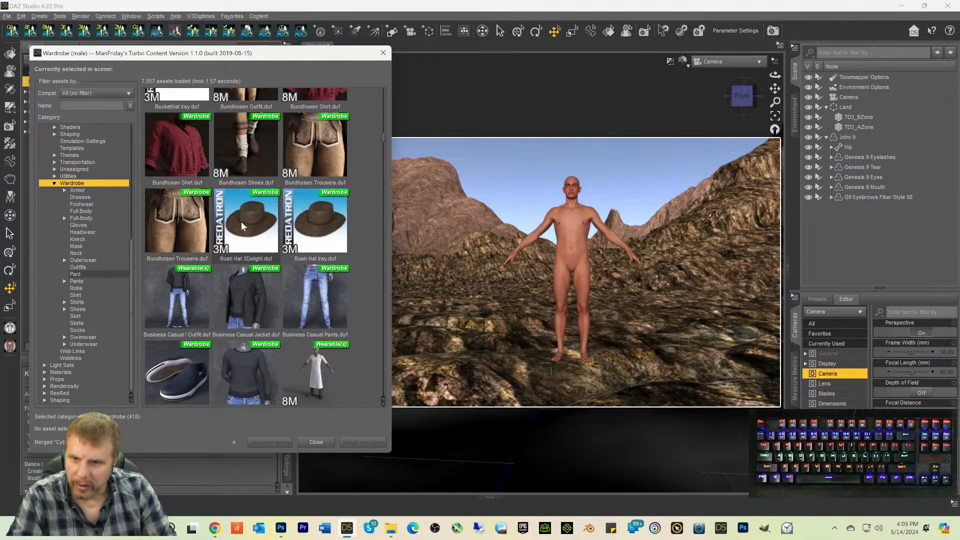
{"action": "scroll", "coordinate": [241, 225], "scroll_direction": "down", "scroll_amount": 10}
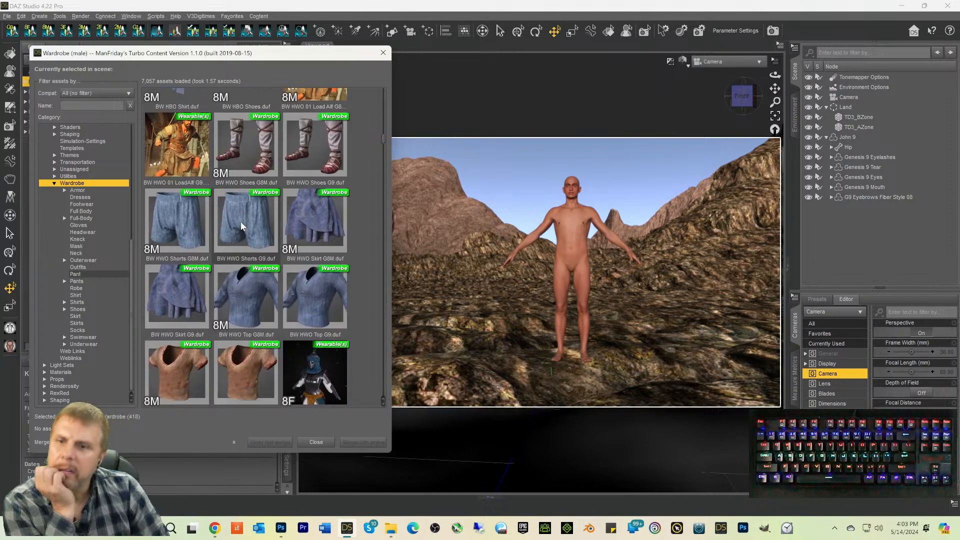
{"action": "scroll", "coordinate": [239, 222], "scroll_direction": "down", "scroll_amount": 10}
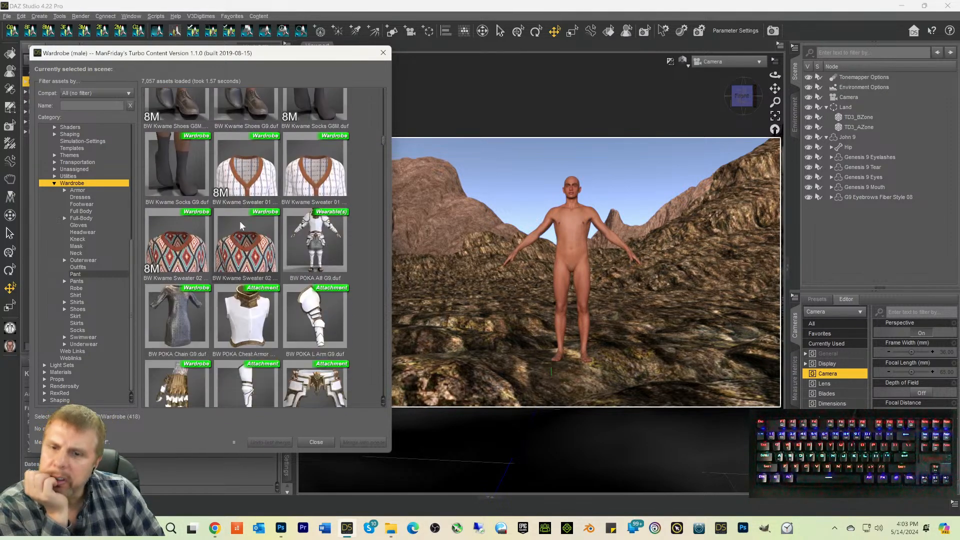
{"action": "scroll", "coordinate": [238, 226], "scroll_direction": "down", "scroll_amount": 10}
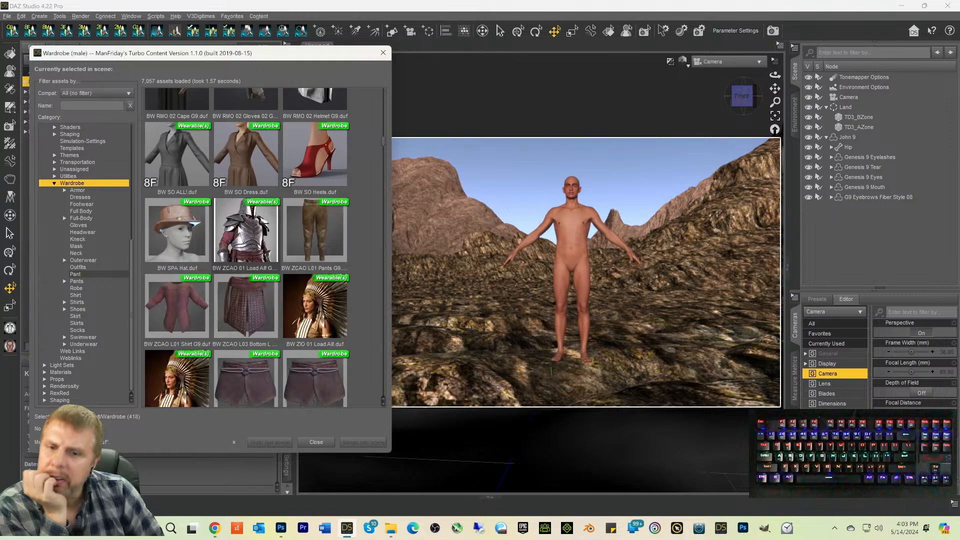
{"action": "scroll", "coordinate": [238, 226], "scroll_direction": "down", "scroll_amount": 10}
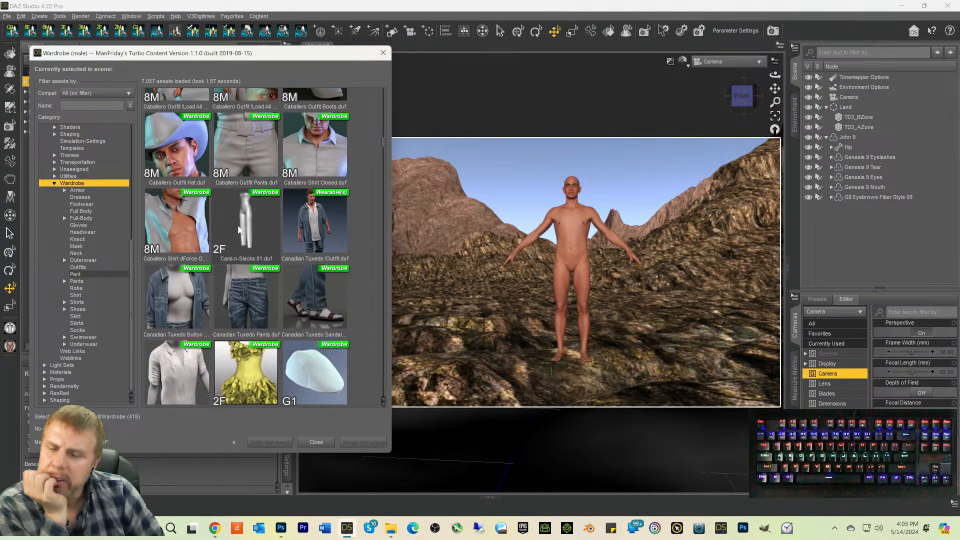
{"action": "scroll", "coordinate": [238, 230], "scroll_direction": "up", "scroll_amount": 3}
{"action": "scroll", "coordinate": [239, 230], "scroll_direction": "down", "scroll_amount": 5}
{"action": "scroll", "coordinate": [238, 229], "scroll_direction": "down", "scroll_amount": 5}
{"action": "scroll", "coordinate": [238, 230], "scroll_direction": "down", "scroll_amount": 3}
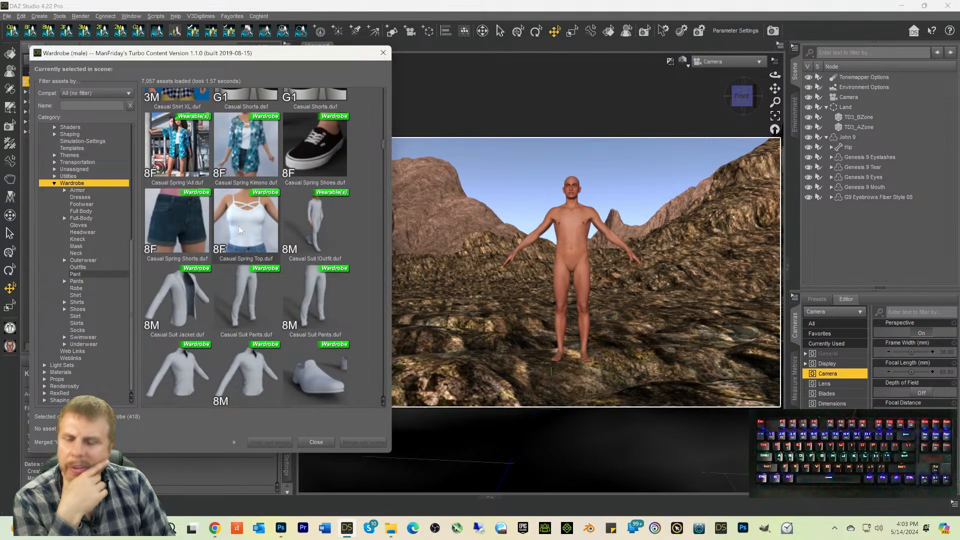
{"action": "scroll", "coordinate": [238, 226], "scroll_direction": "down", "scroll_amount": 8}
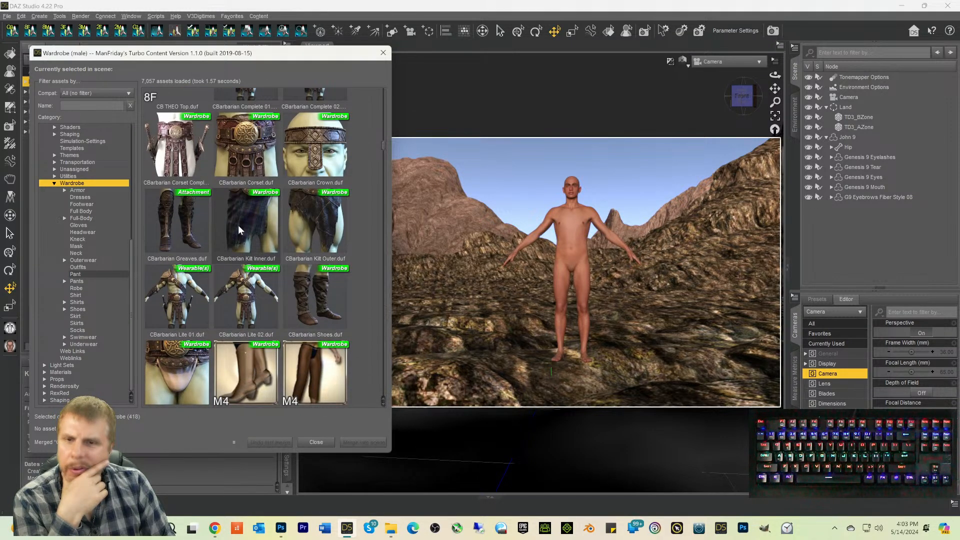
{"action": "scroll", "coordinate": [238, 228], "scroll_direction": "down", "scroll_amount": 10}
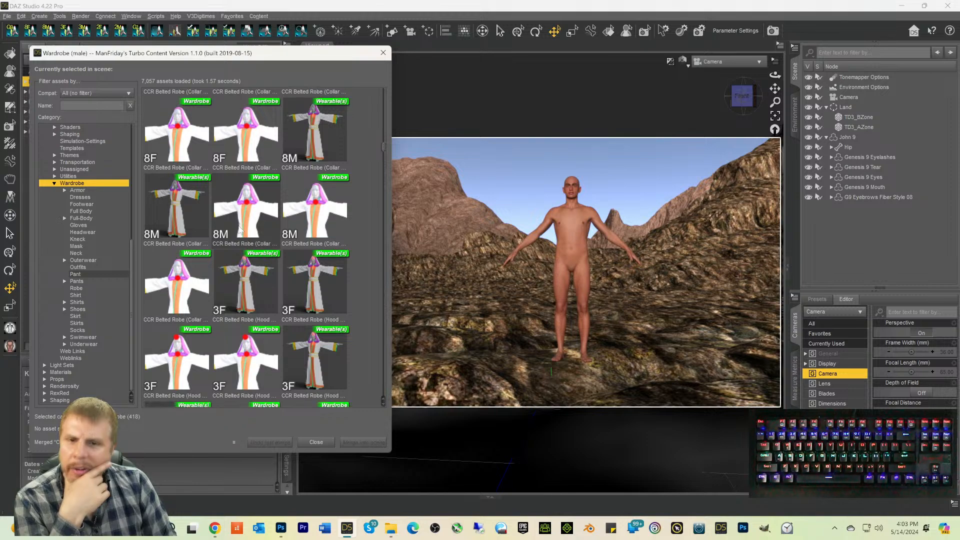
{"action": "scroll", "coordinate": [240, 230], "scroll_direction": "down", "scroll_amount": 8}
{"action": "scroll", "coordinate": [239, 230], "scroll_direction": "down", "scroll_amount": 8}
{"action": "scroll", "coordinate": [239, 230], "scroll_direction": "down", "scroll_amount": 10}
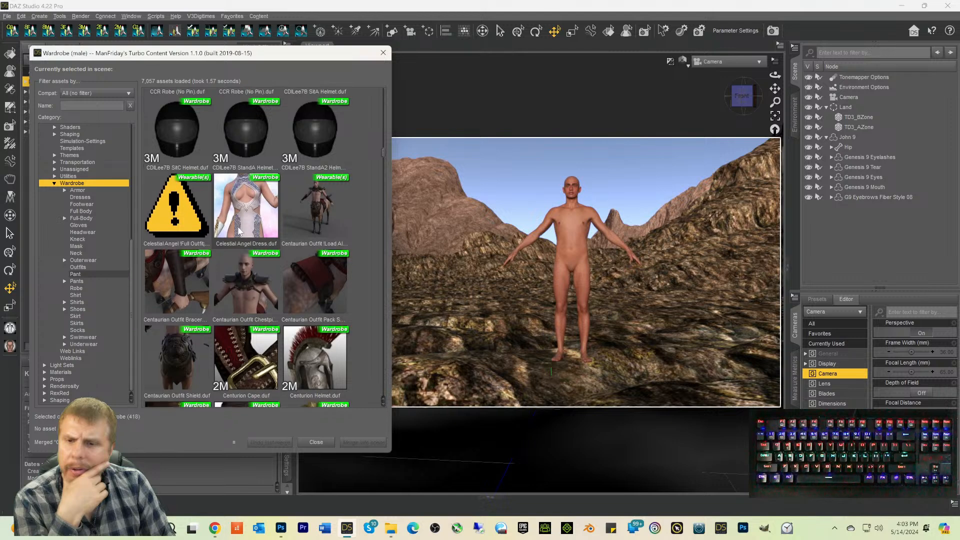
{"action": "scroll", "coordinate": [239, 230], "scroll_direction": "down", "scroll_amount": 10}
{"action": "scroll", "coordinate": [239, 230], "scroll_direction": "down", "scroll_amount": 10}
{"action": "scroll", "coordinate": [244, 280], "scroll_direction": "up", "scroll_amount": 1}
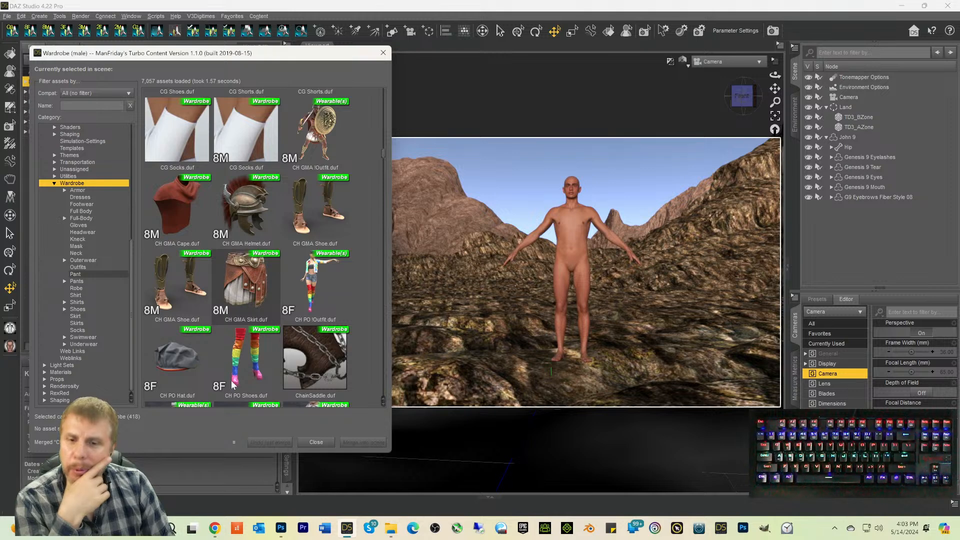
{"action": "scroll", "coordinate": [264, 329], "scroll_direction": "down", "scroll_amount": 5}
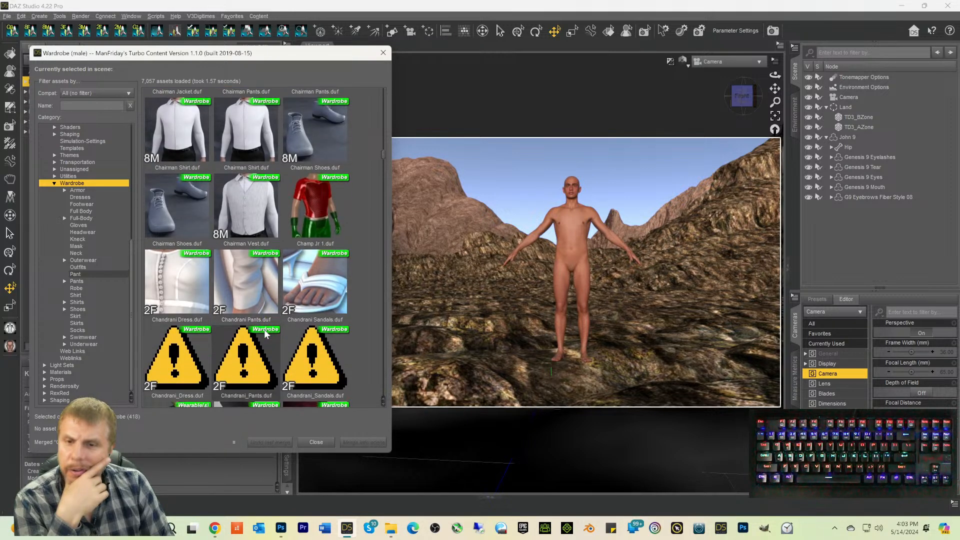
{"action": "scroll", "coordinate": [264, 330], "scroll_direction": "up", "scroll_amount": 3}
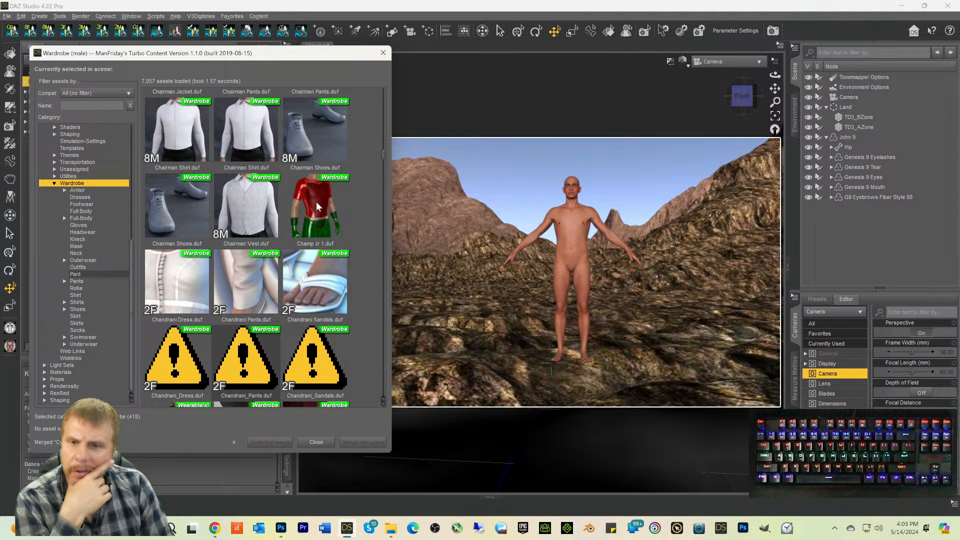
{"action": "mouse_move", "coordinate": [316, 202]}
{"action": "scroll", "coordinate": [316, 202], "scroll_direction": "down", "scroll_amount": 4}
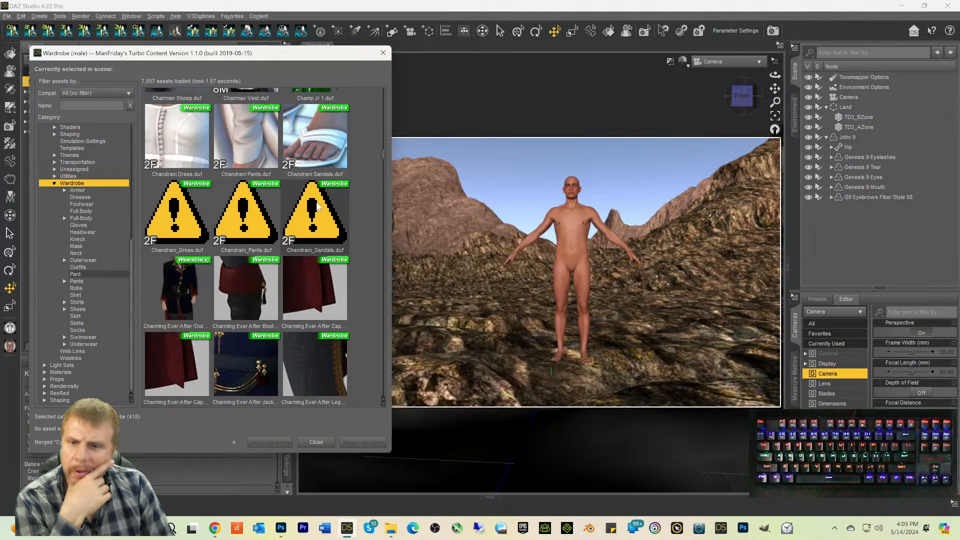
{"action": "scroll", "coordinate": [306, 209], "scroll_direction": "down", "scroll_amount": 12}
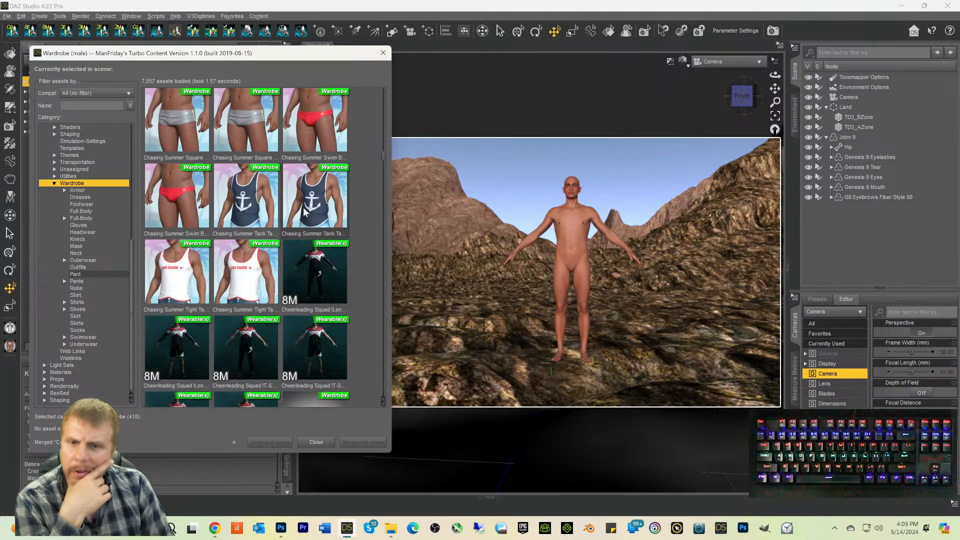
{"action": "scroll", "coordinate": [303, 207], "scroll_direction": "down", "scroll_amount": 10}
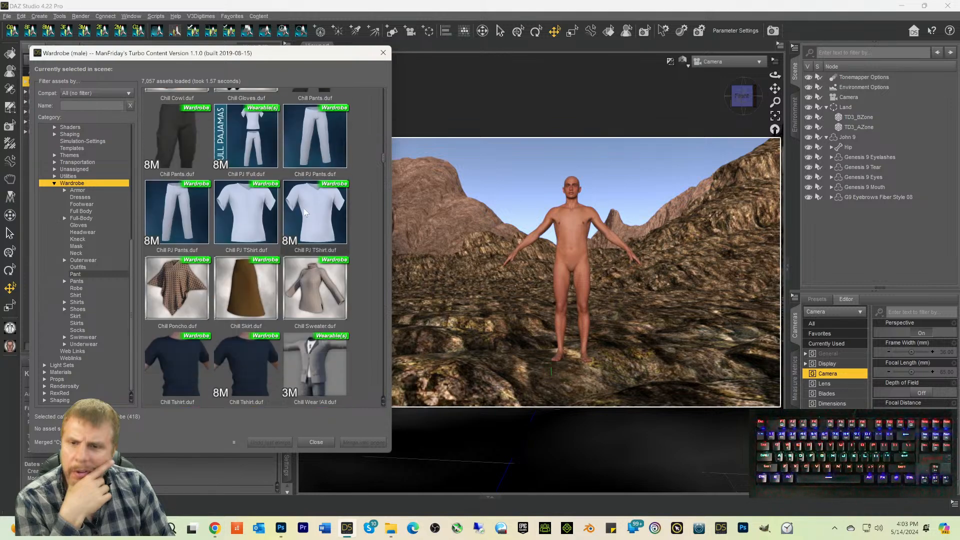
{"action": "scroll", "coordinate": [303, 207], "scroll_direction": "down", "scroll_amount": 10}
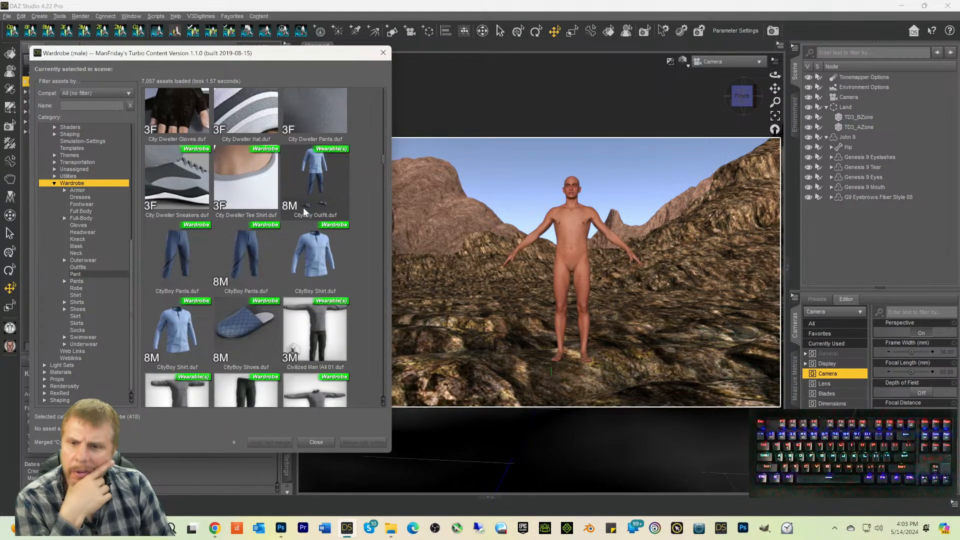
{"action": "scroll", "coordinate": [305, 212], "scroll_direction": "down", "scroll_amount": 10}
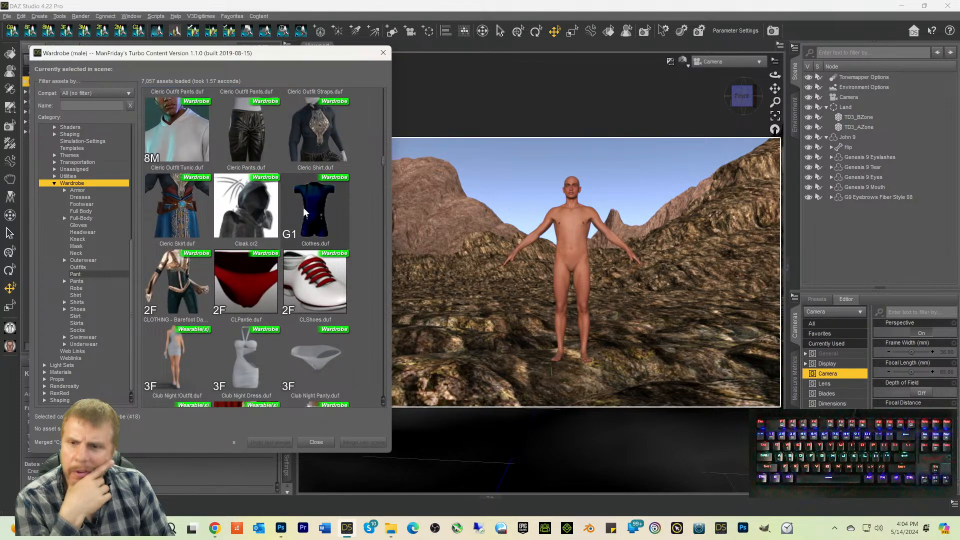
{"action": "scroll", "coordinate": [304, 212], "scroll_direction": "down", "scroll_amount": 10}
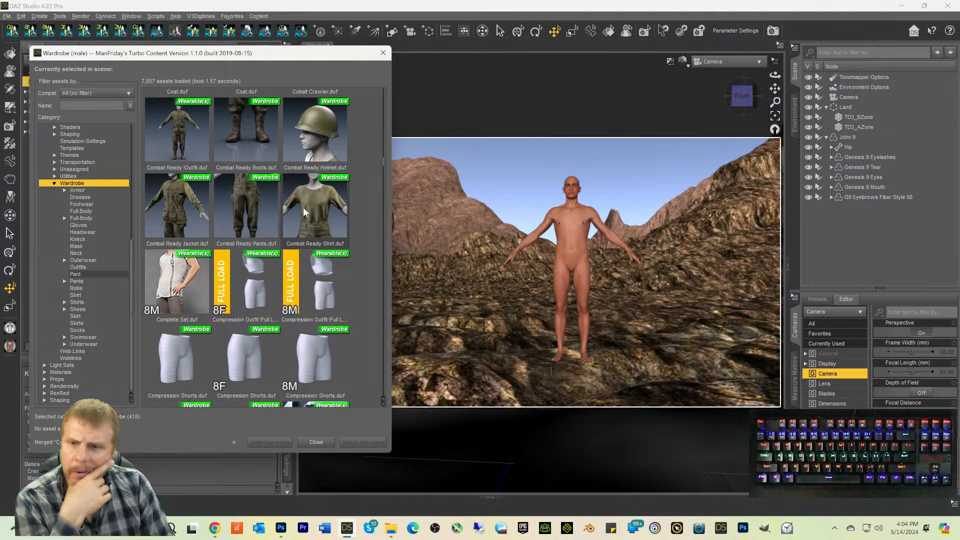
{"action": "scroll", "coordinate": [303, 212], "scroll_direction": "down", "scroll_amount": 10}
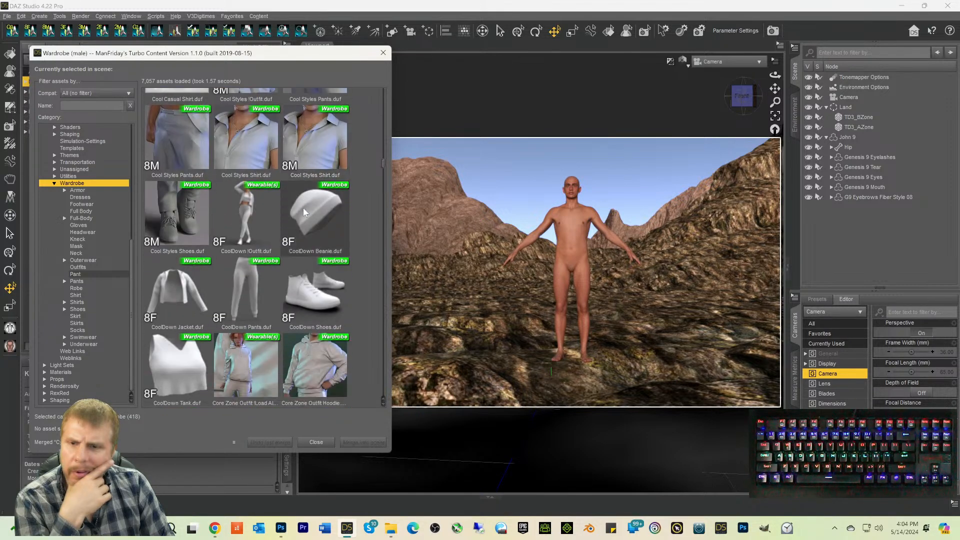
{"action": "scroll", "coordinate": [302, 208], "scroll_direction": "down", "scroll_amount": 8}
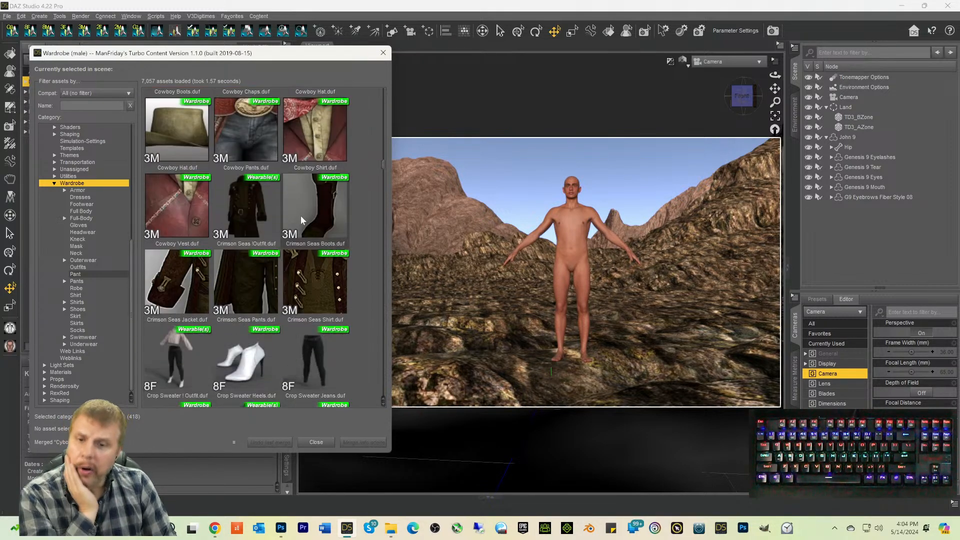
{"action": "scroll", "coordinate": [298, 224], "scroll_direction": "down", "scroll_amount": 10}
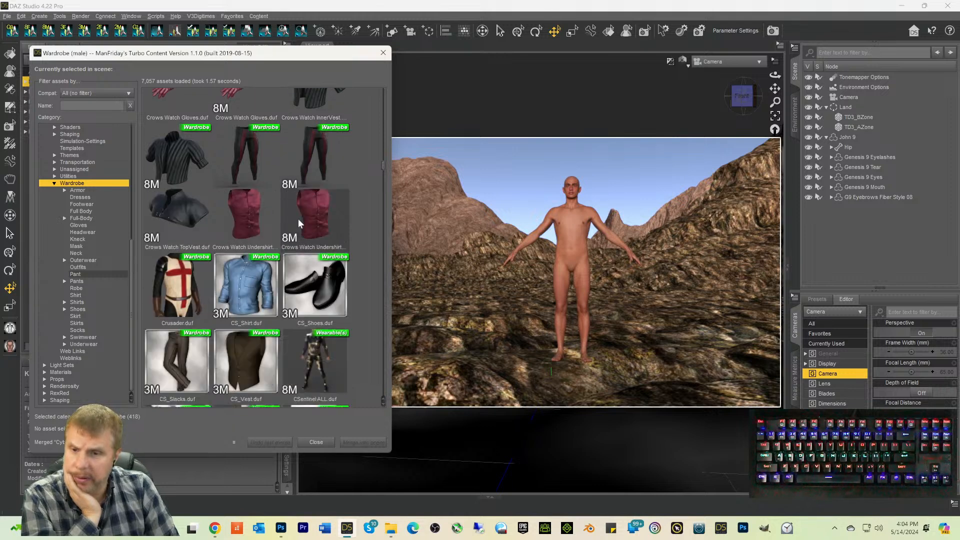
{"action": "scroll", "coordinate": [299, 224], "scroll_direction": "down", "scroll_amount": 8}
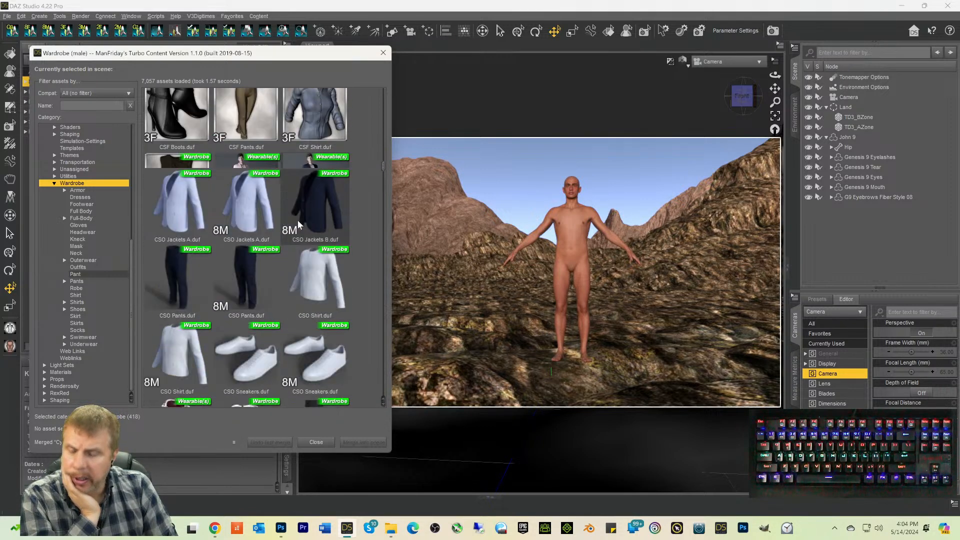
{"action": "scroll", "coordinate": [298, 223], "scroll_direction": "down", "scroll_amount": 10}
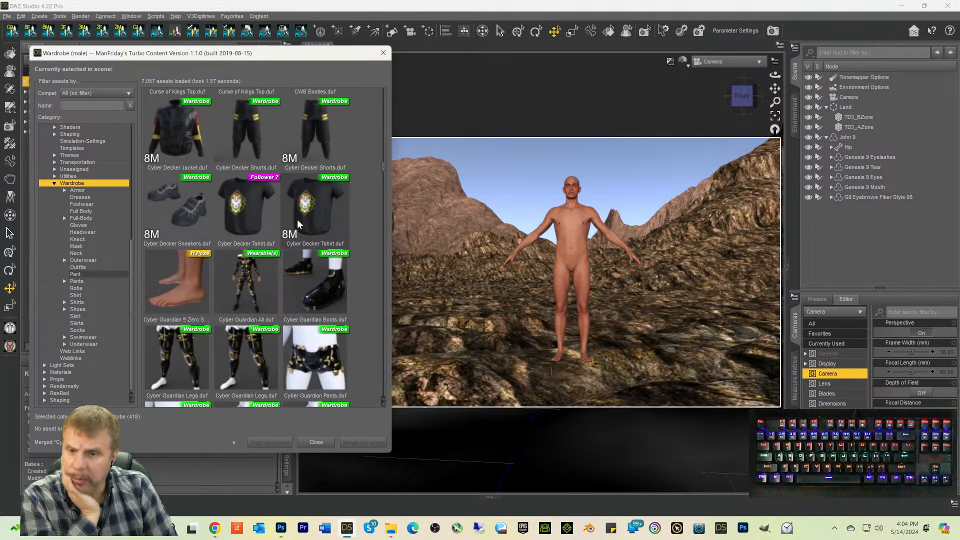
{"action": "scroll", "coordinate": [298, 224], "scroll_direction": "up", "scroll_amount": 5}
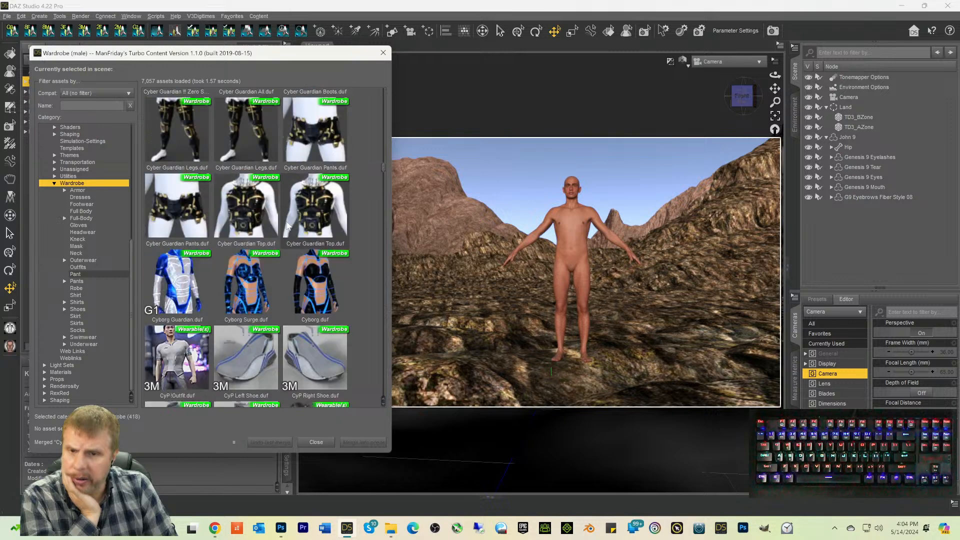
{"action": "scroll", "coordinate": [280, 229], "scroll_direction": "down", "scroll_amount": 3}
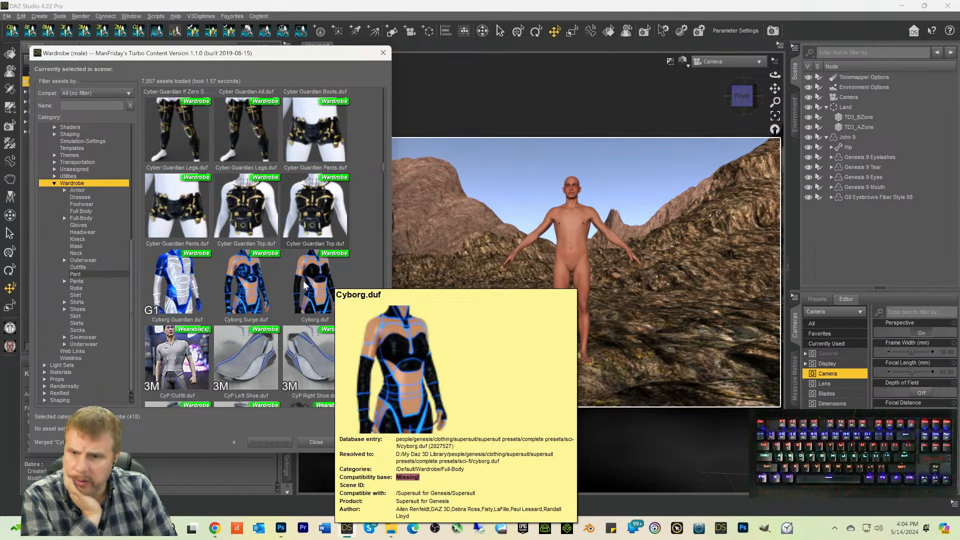
{"action": "mouse_move", "coordinate": [211, 258]}
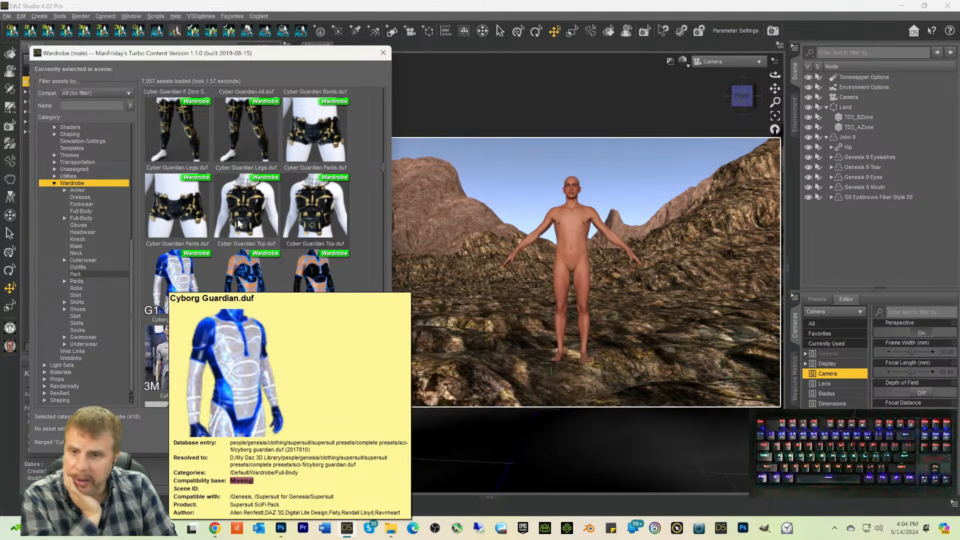
Step: Show the Genesis 8.1 Cyber Guardian Legs asset in the Content Library and check the content panes behind the wardrobe browser
{"action": "scroll", "coordinate": [247, 209], "scroll_direction": "up", "scroll_amount": 3}
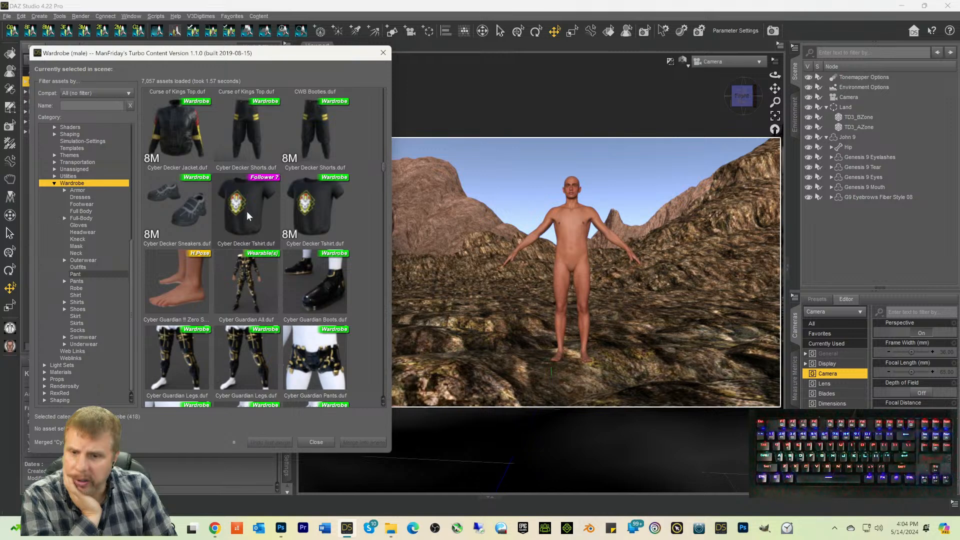
{"action": "scroll", "coordinate": [247, 211], "scroll_direction": "down", "scroll_amount": 3}
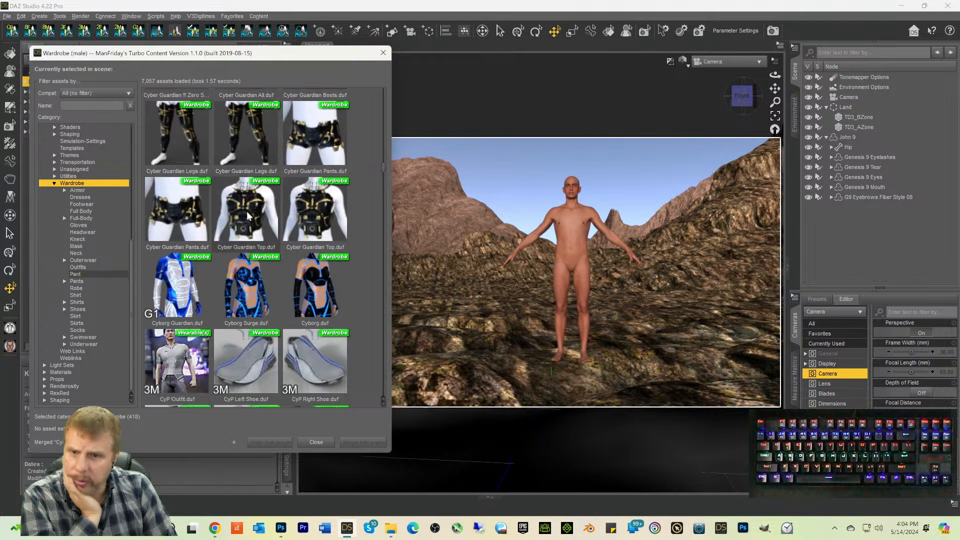
{"action": "left_click", "coordinate": [251, 144]}
{"action": "right_click", "coordinate": [251, 148]}
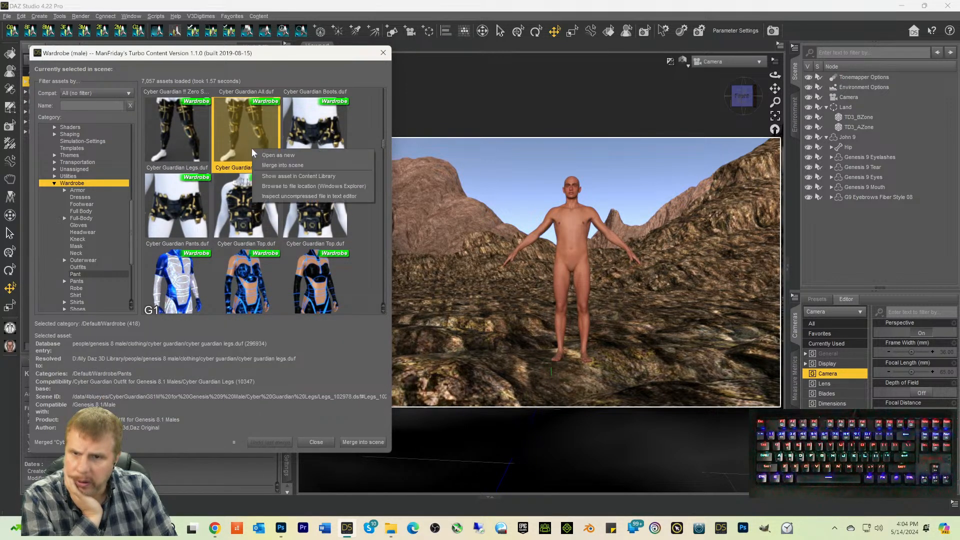
{"action": "left_click", "coordinate": [283, 177]}
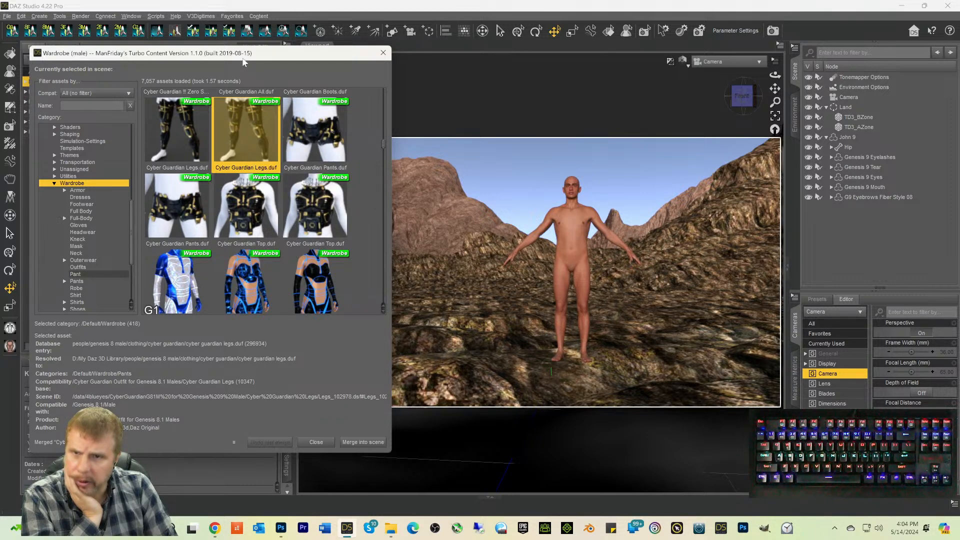
{"action": "left_click_drag", "start_coordinate": [244, 61], "coordinate": [651, 92]}
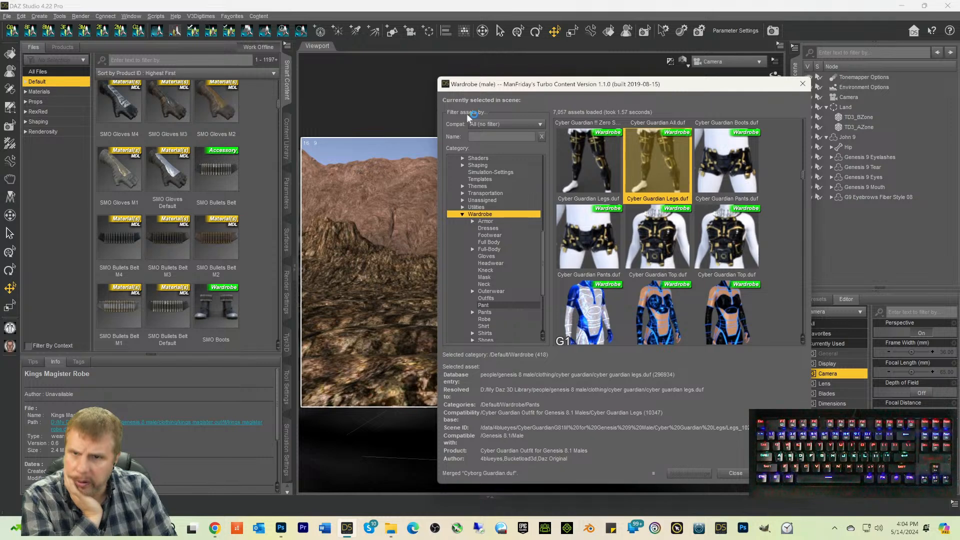
{"action": "scroll", "coordinate": [199, 152], "scroll_direction": "up", "scroll_amount": 15}
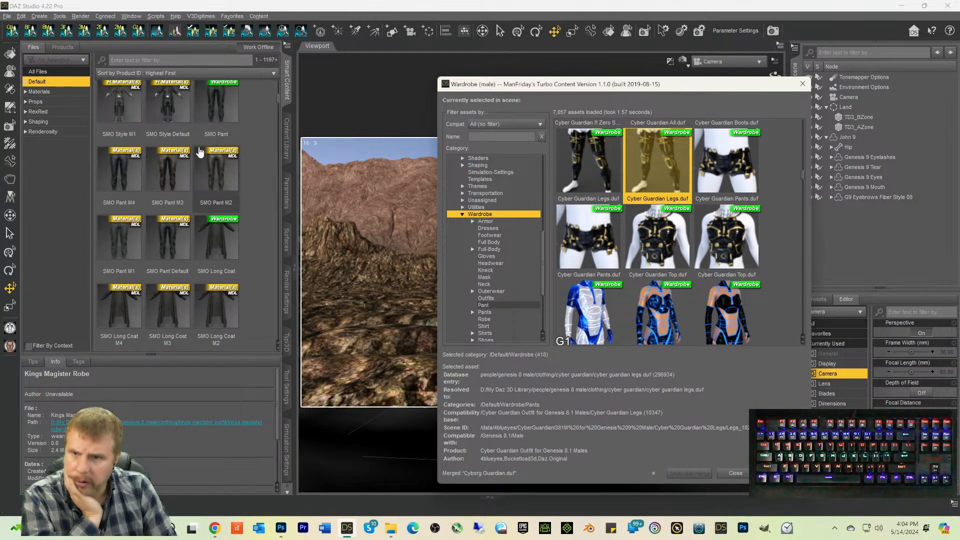
{"action": "scroll", "coordinate": [220, 145], "scroll_direction": "up", "scroll_amount": 2}
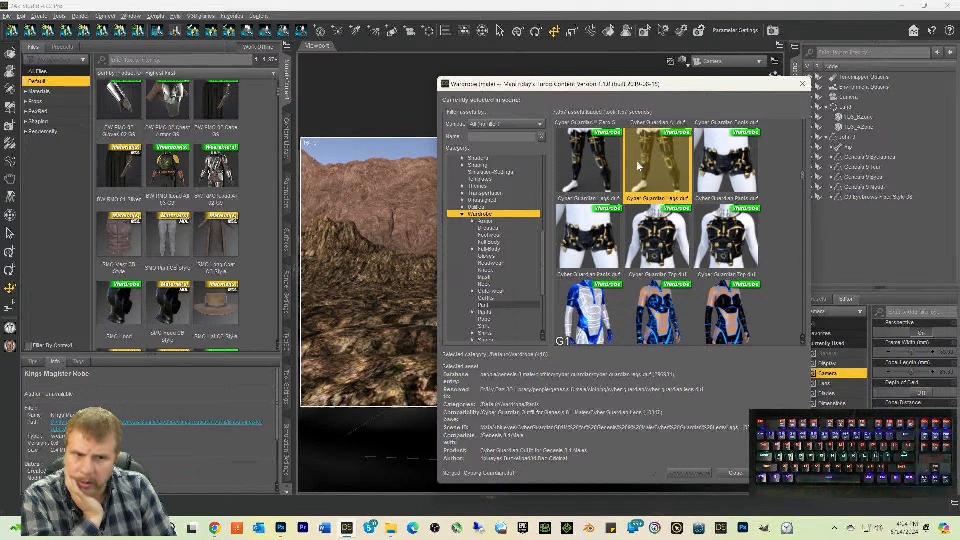
Step: Show the Genesis 9 version of Cyber Guardian Legs in the Content Library, and move the wardrobe browser clear of the scene
{"action": "right_click", "coordinate": [586, 158]}
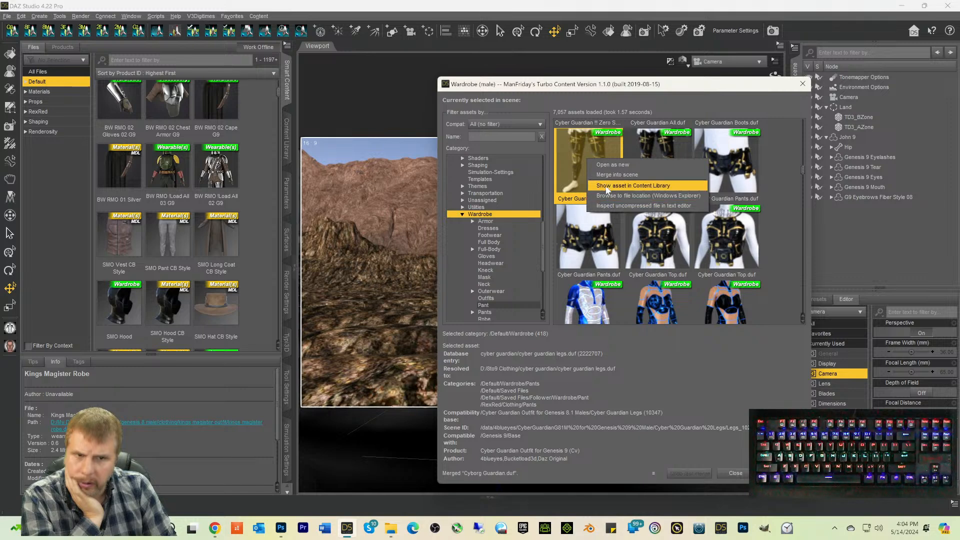
{"action": "left_click", "coordinate": [608, 186]}
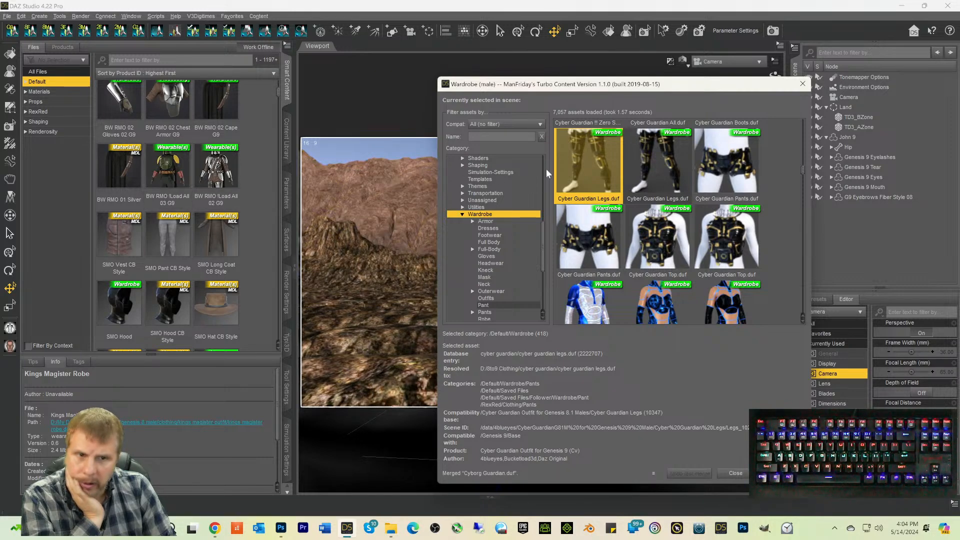
{"action": "left_click_drag", "start_coordinate": [602, 90], "coordinate": [190, 66]}
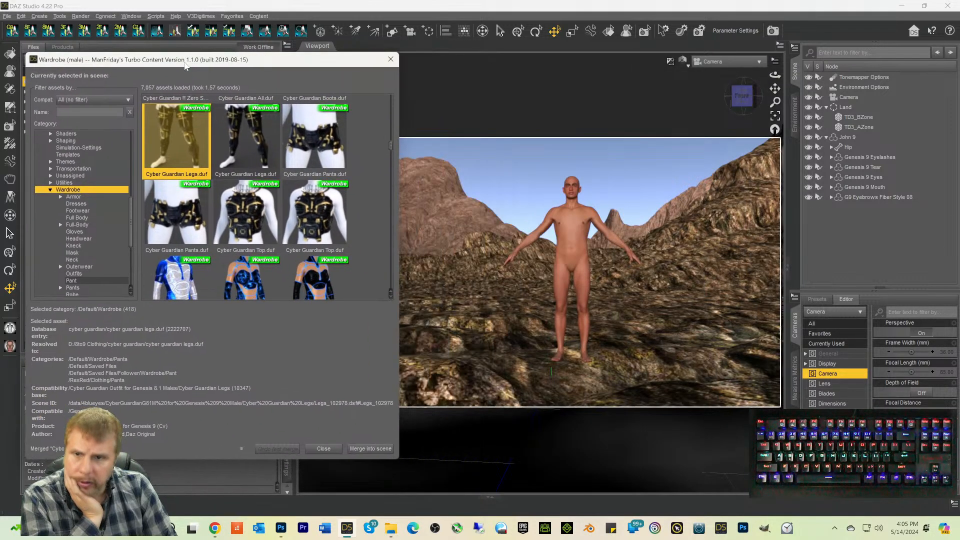
Step: Merge the Genesis 9 version of Cyber Guardian Legs onto John 9 despite the figure selection recommendation
{"action": "left_click", "coordinate": [847, 137]}
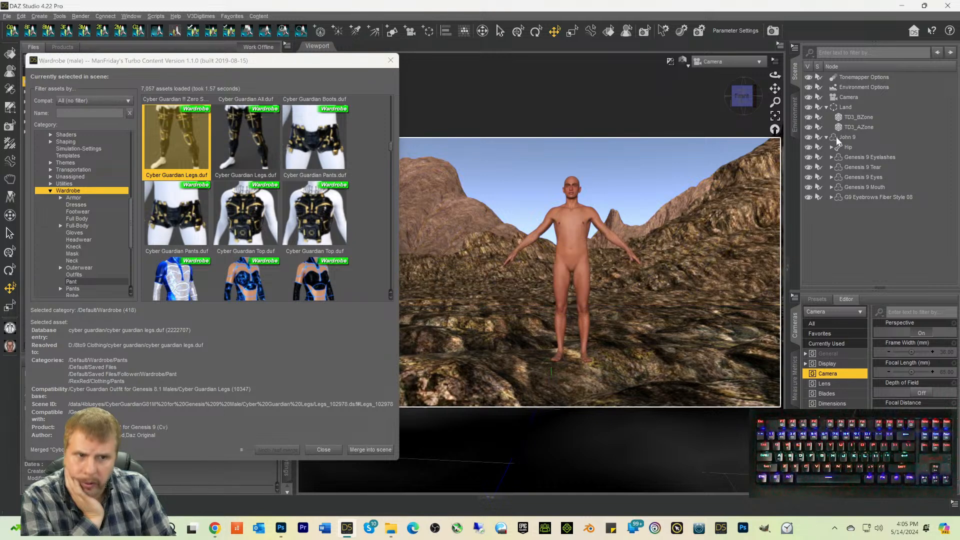
{"action": "double_click", "coordinate": [174, 134]}
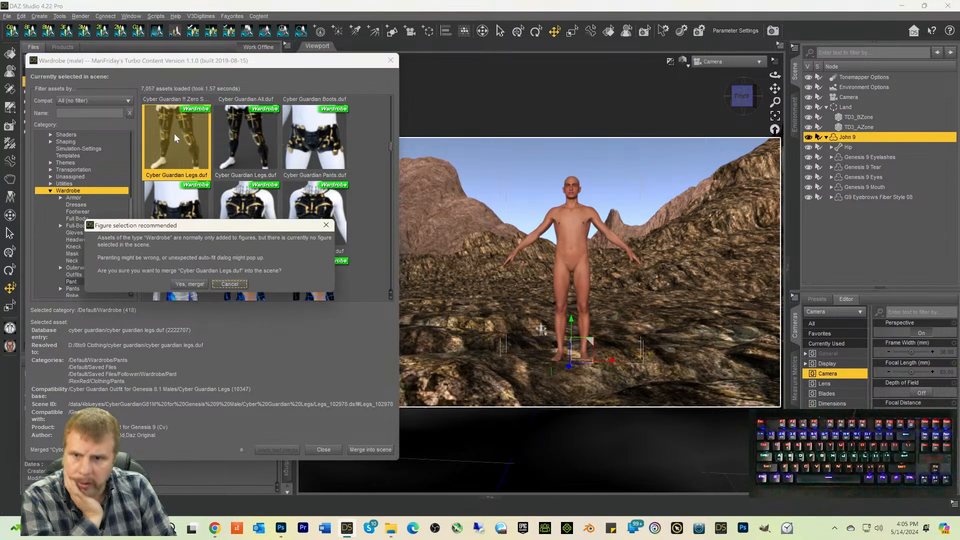
{"action": "left_click", "coordinate": [194, 283]}
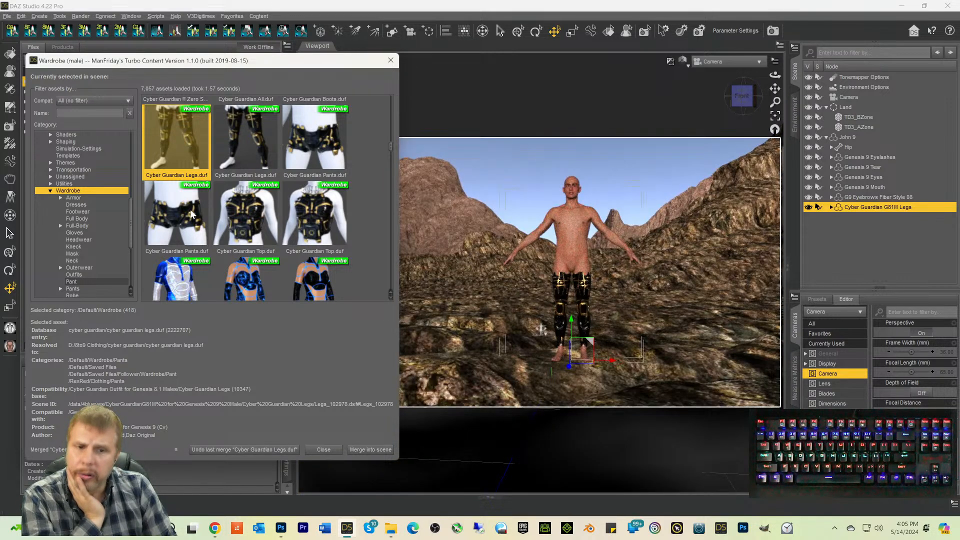
Step: Try merging the Genesis 8.1 Cyber Guardian Pants with the legs selected, accept Auto-Fit as Unsupported, and delete the added pants
{"action": "double_click", "coordinate": [190, 234]}
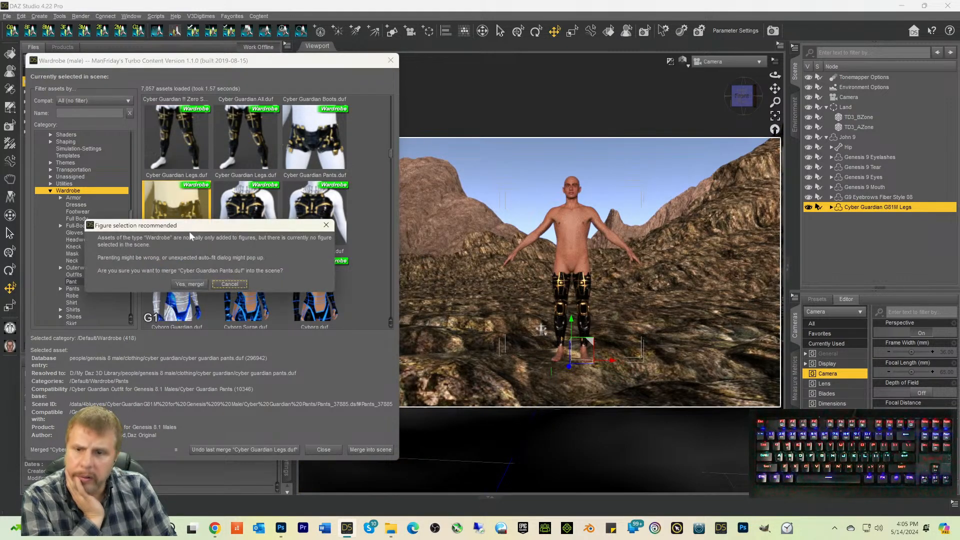
{"action": "left_click", "coordinate": [185, 284]}
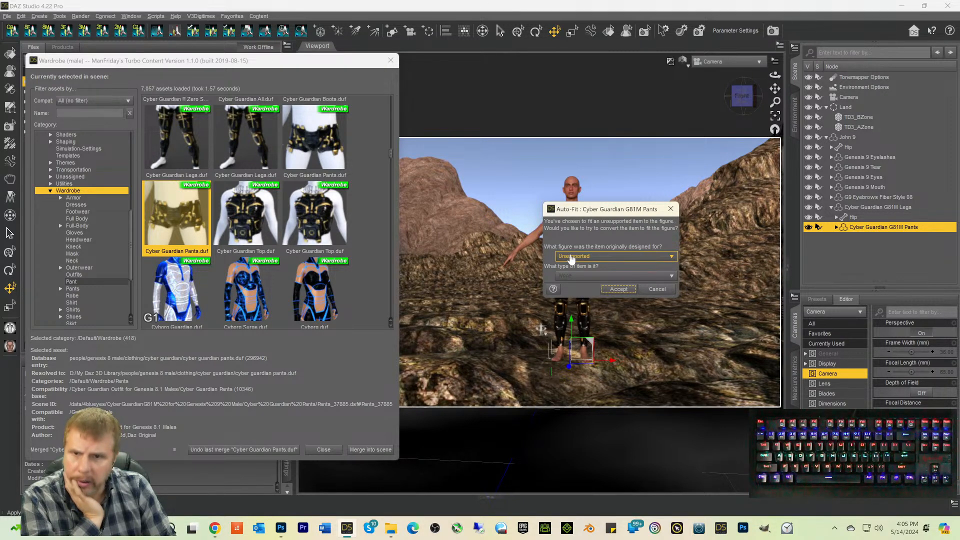
{"action": "left_click", "coordinate": [619, 289]}
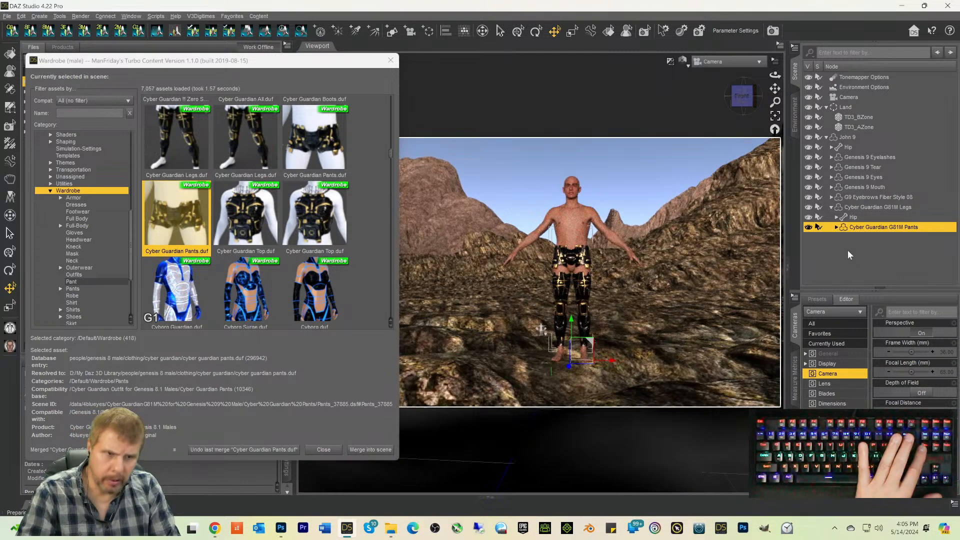
{"action": "key", "text": "Delete"}
Step: Try merging the Genesis 9 Cyber Guardian Pants onto the selected Cyber Guardian legs, and delete the added pants
{"action": "left_click", "coordinate": [851, 206]}
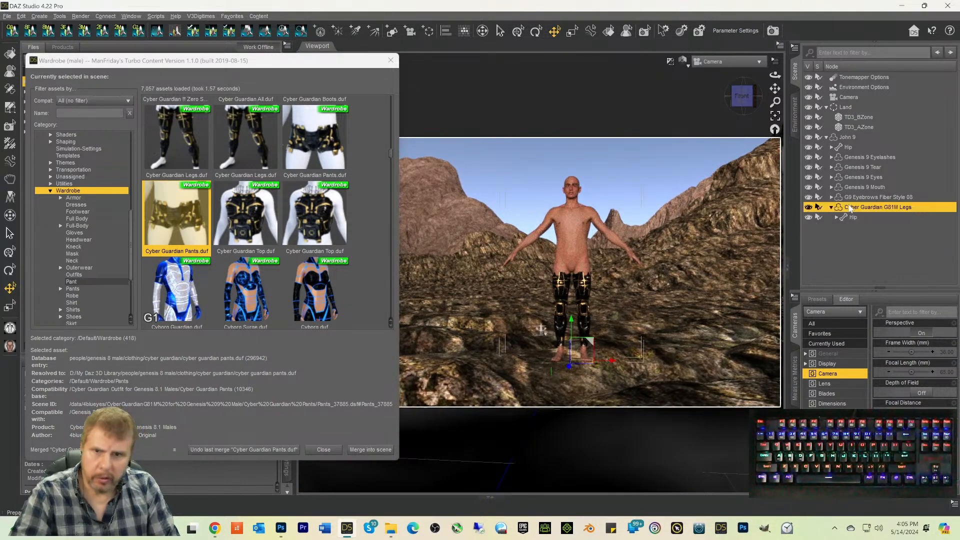
{"action": "double_click", "coordinate": [335, 131]}
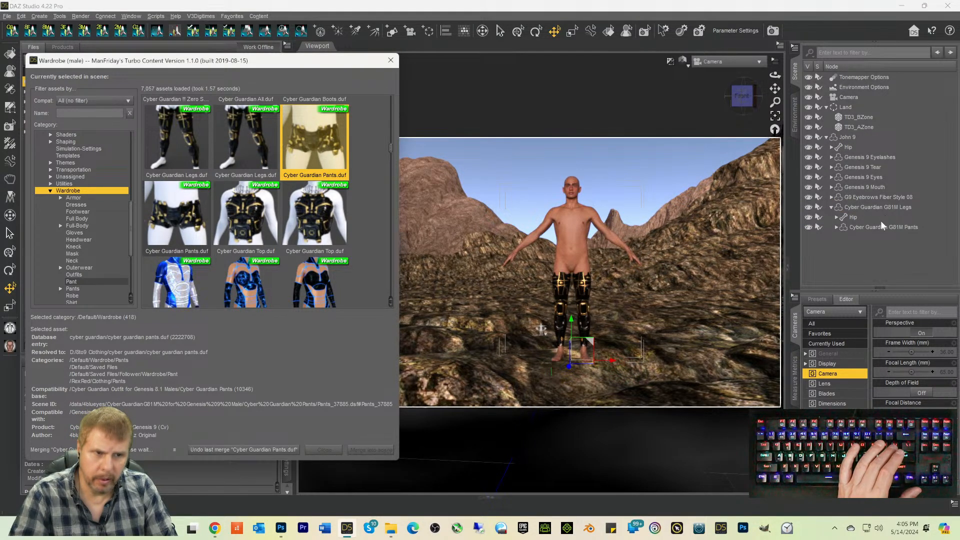
{"action": "double_click", "coordinate": [877, 227]}
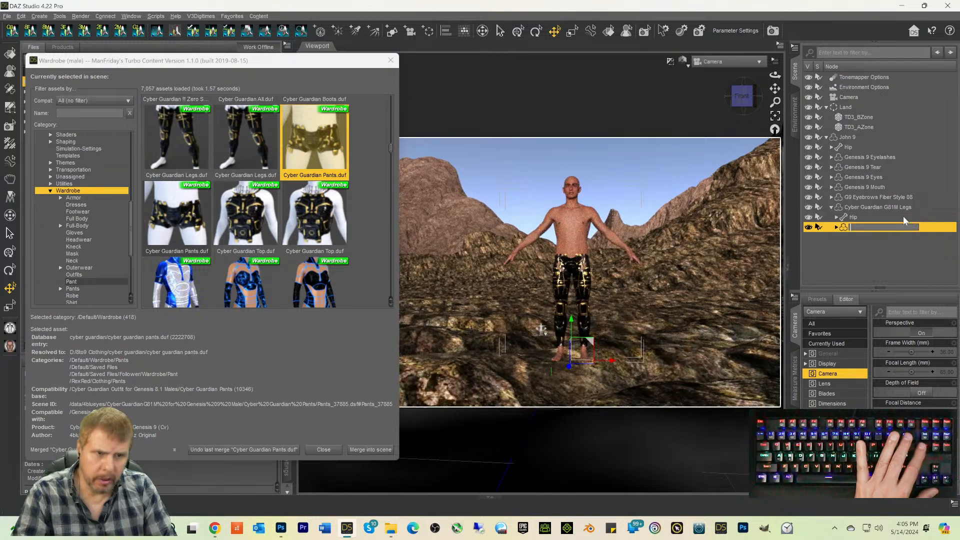
{"action": "key", "text": "Return"}
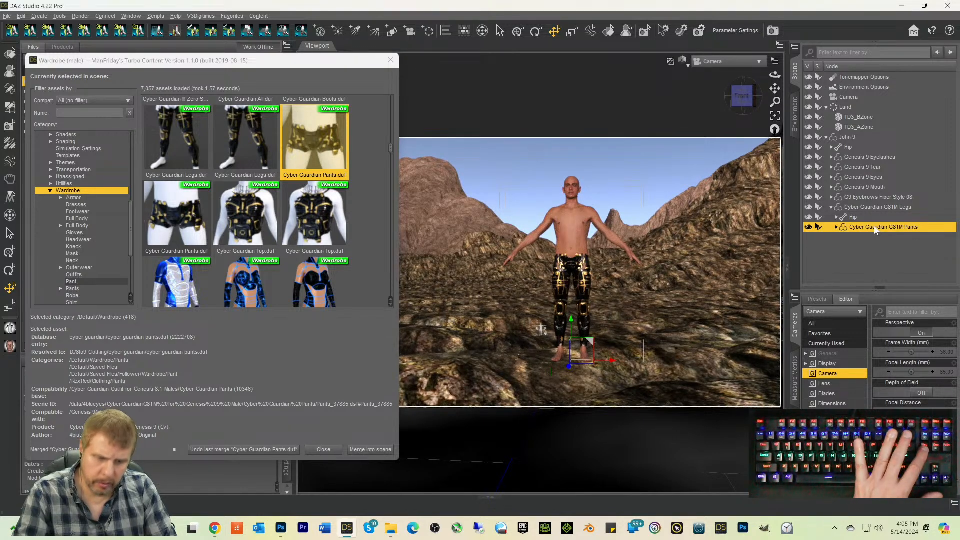
{"action": "key", "text": "Delete"}
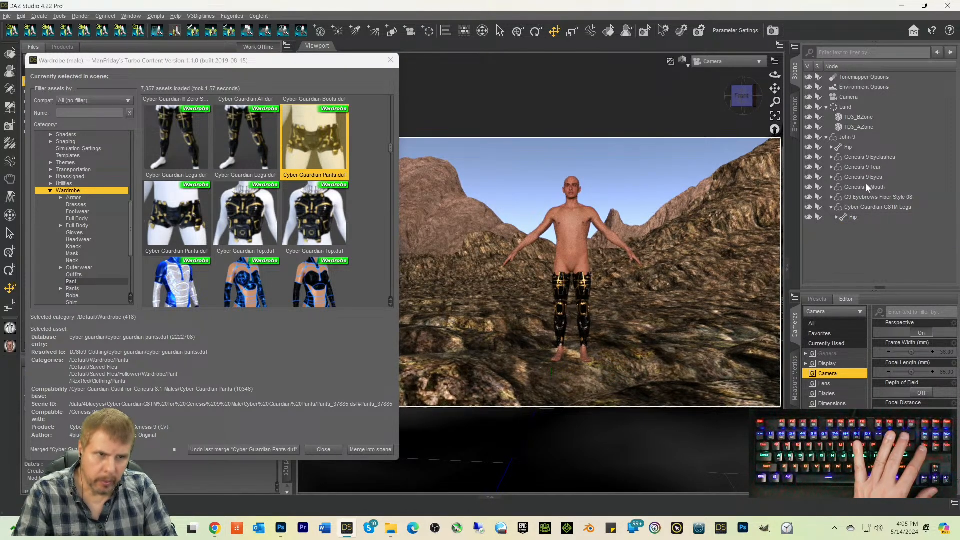
Step: Merge the Genesis 9 versions of Cyber Guardian Pants and Cyber Guardian Top with John 9 selected for each
{"action": "left_click", "coordinate": [843, 138]}
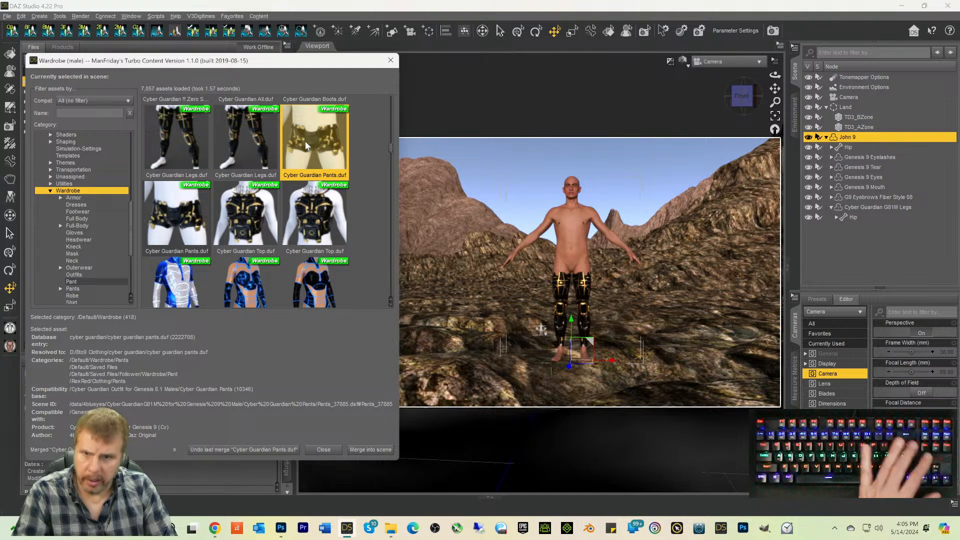
{"action": "double_click", "coordinate": [307, 146]}
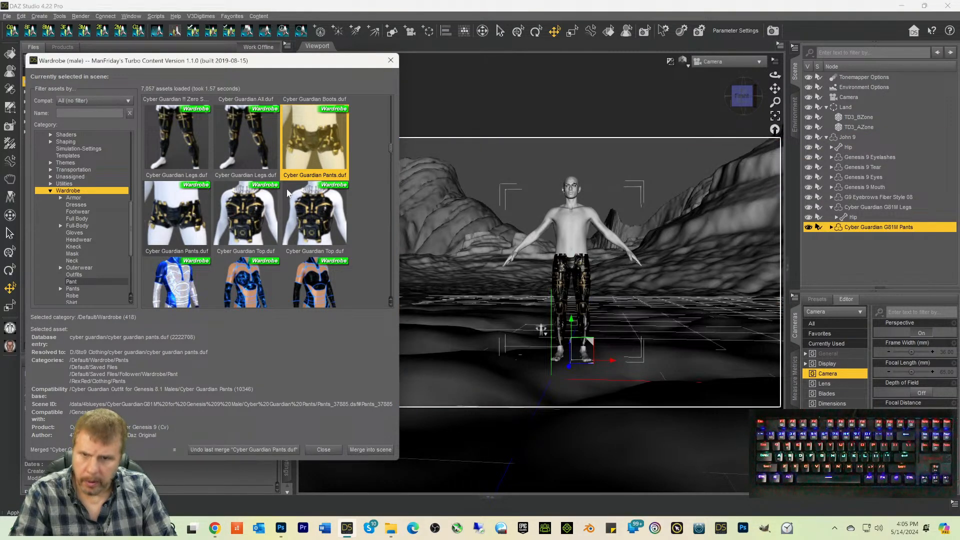
{"action": "mouse_move", "coordinate": [316, 220]}
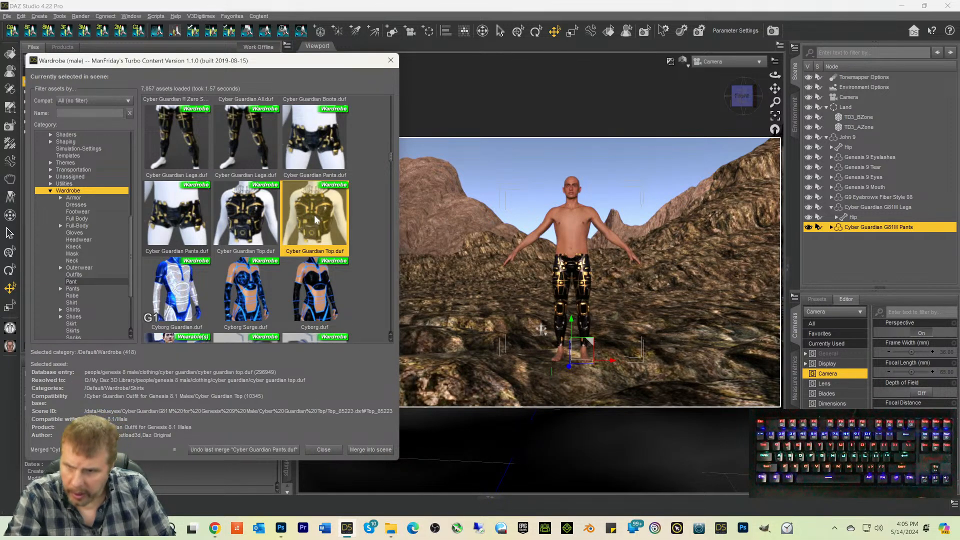
{"action": "left_click", "coordinate": [251, 223]}
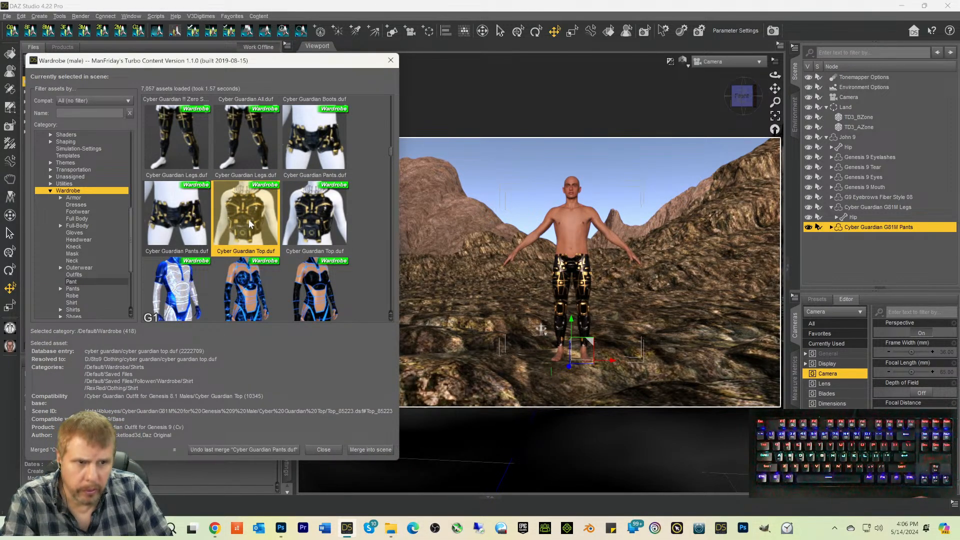
{"action": "left_click", "coordinate": [844, 137]}
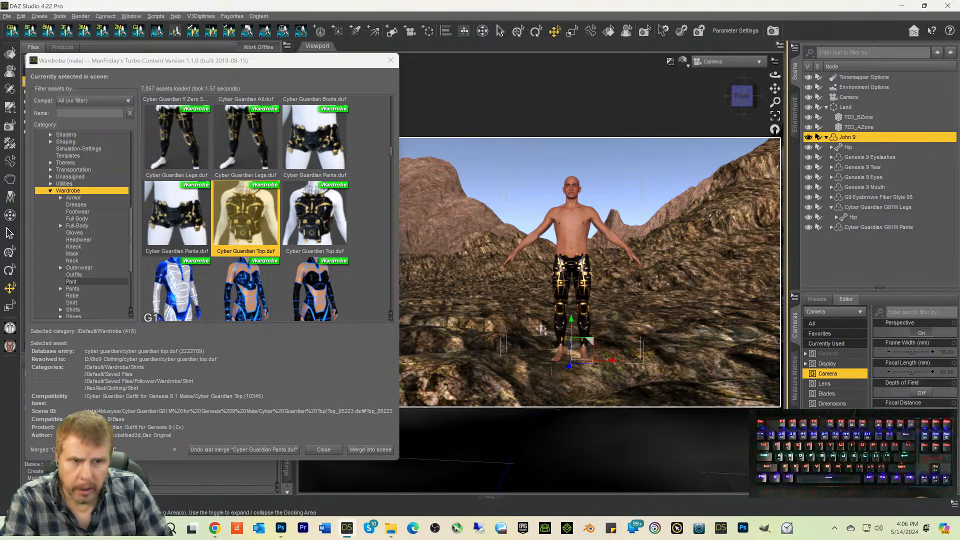
{"action": "double_click", "coordinate": [260, 226]}
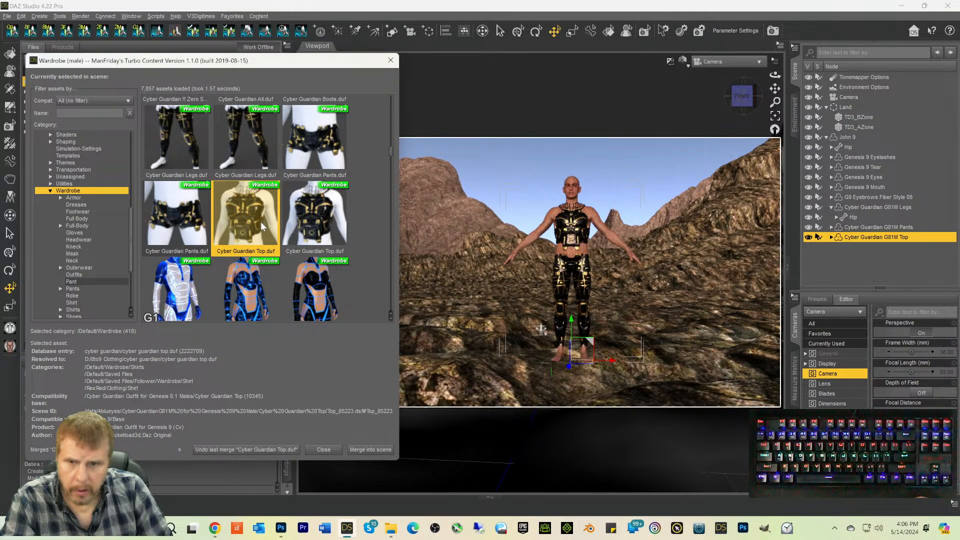
Step: Look through the Cyber Guardian wardrobe pieces, and show the Cyber Guardian All outfit in the Content Library
{"action": "mouse_move", "coordinate": [344, 158]}
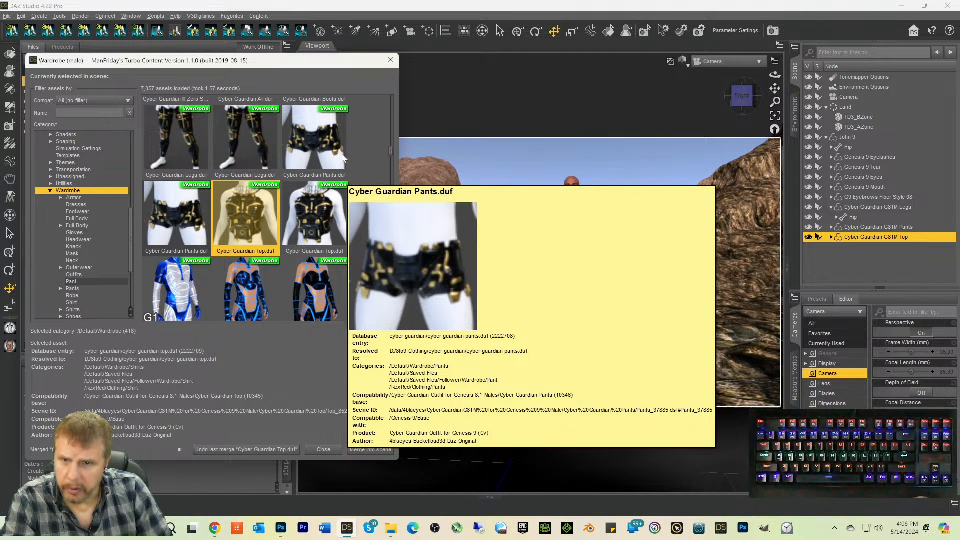
{"action": "scroll", "coordinate": [322, 175], "scroll_direction": "down", "scroll_amount": 5}
{"action": "scroll", "coordinate": [324, 180], "scroll_direction": "up", "scroll_amount": 6}
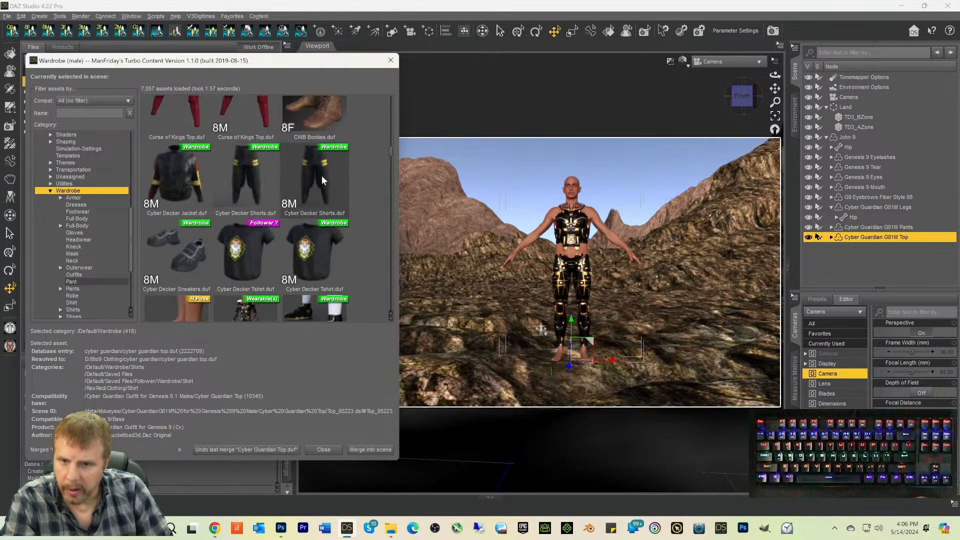
{"action": "scroll", "coordinate": [324, 179], "scroll_direction": "down", "scroll_amount": 1}
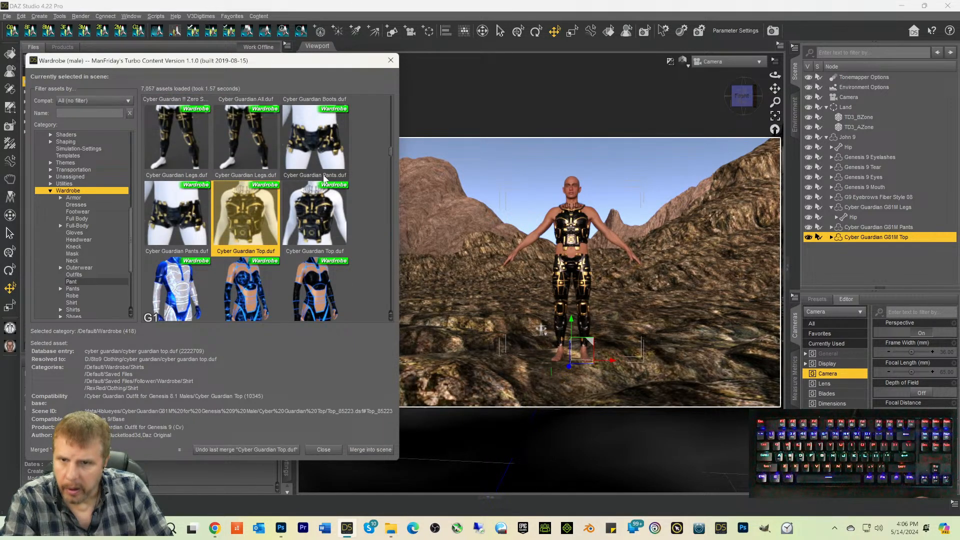
{"action": "scroll", "coordinate": [323, 182], "scroll_direction": "up", "scroll_amount": 5}
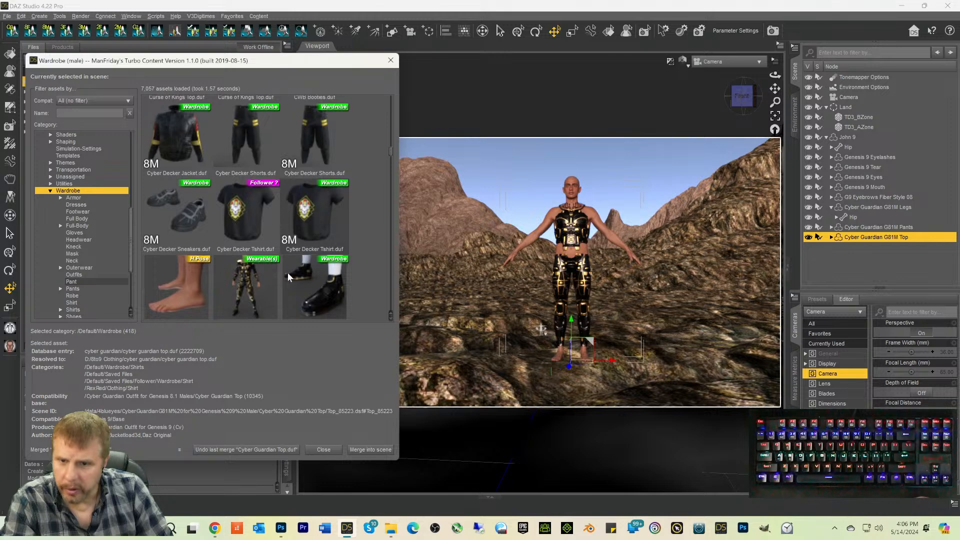
{"action": "left_click", "coordinate": [272, 283]}
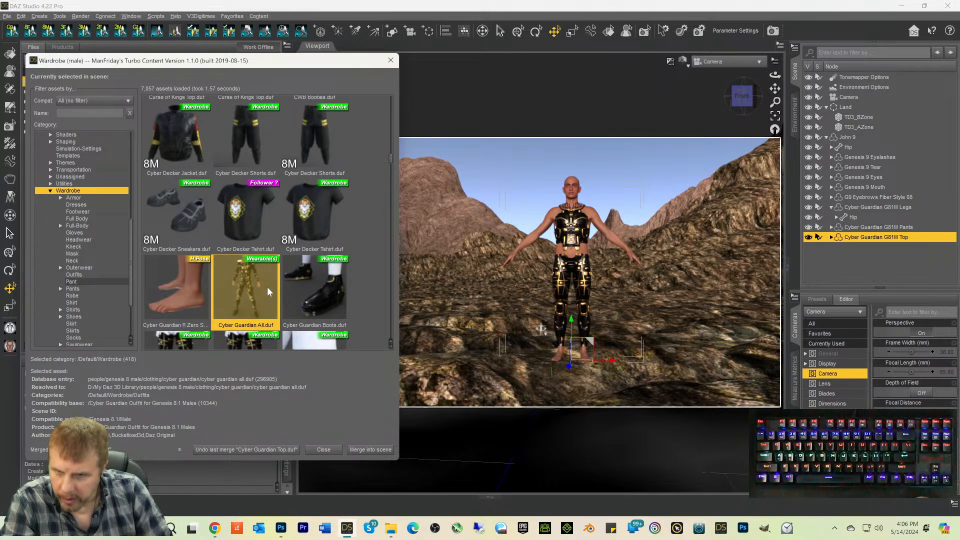
{"action": "scroll", "coordinate": [264, 272], "scroll_direction": "down", "scroll_amount": 5}
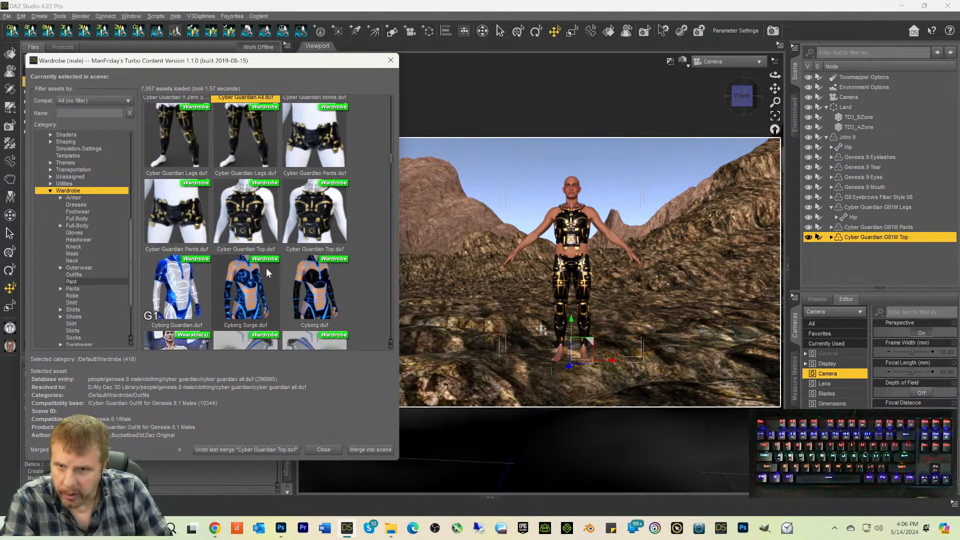
{"action": "scroll", "coordinate": [265, 269], "scroll_direction": "up", "scroll_amount": 5}
{"action": "right_click", "coordinate": [251, 295]}
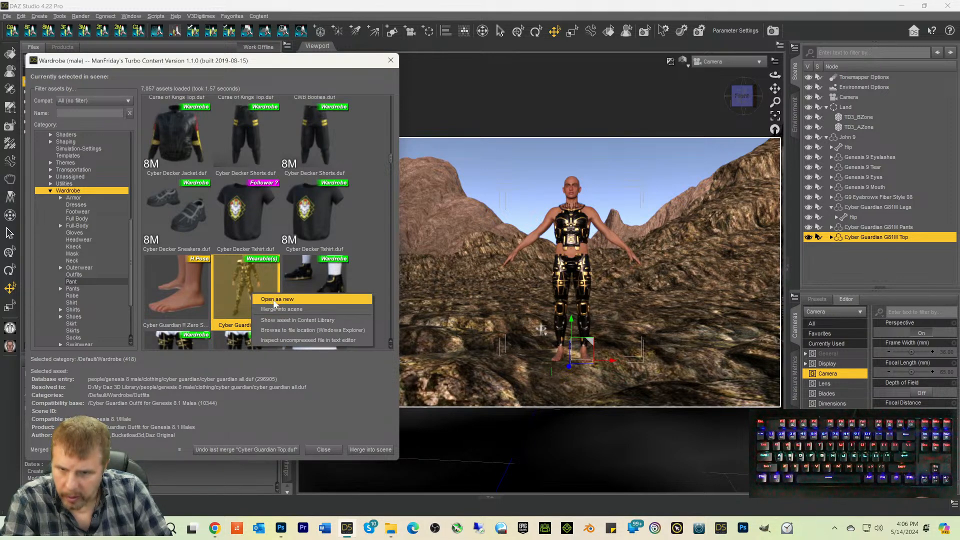
{"action": "left_click", "coordinate": [278, 320]}
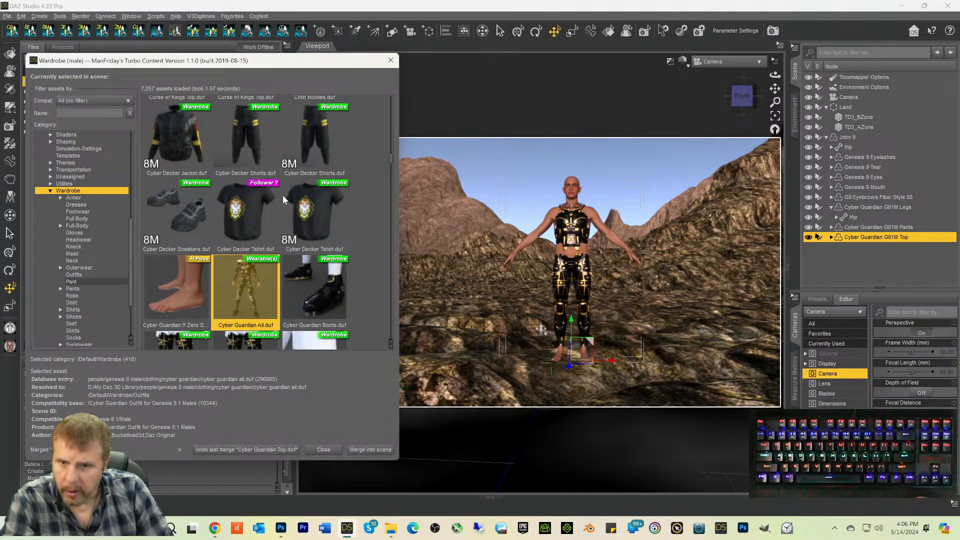
Step: Look at the Cyber Guardian folder in the Content Library, and show the Cyber Guardian Pants among the Smart Content files
{"action": "left_click_drag", "start_coordinate": [209, 65], "coordinate": [548, 87]}
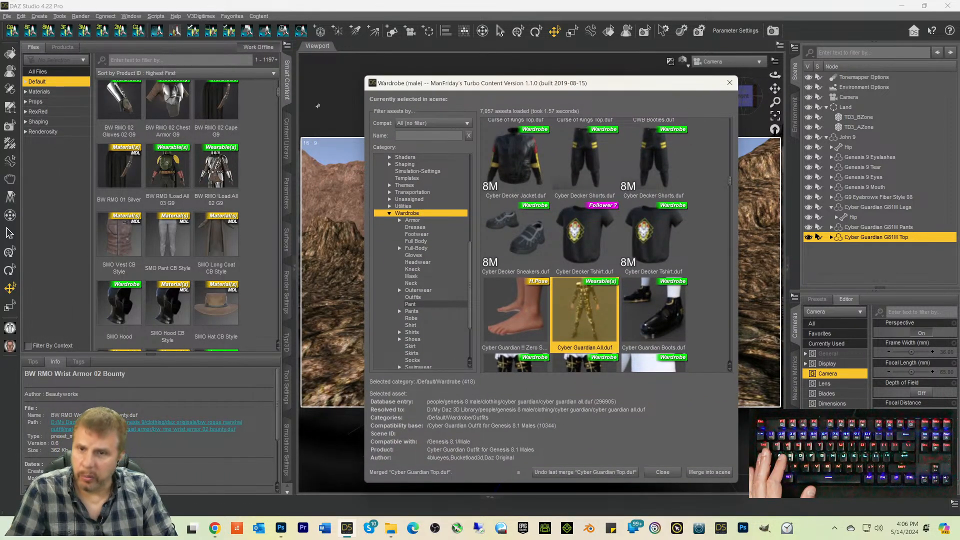
{"action": "left_click", "coordinate": [287, 138]}
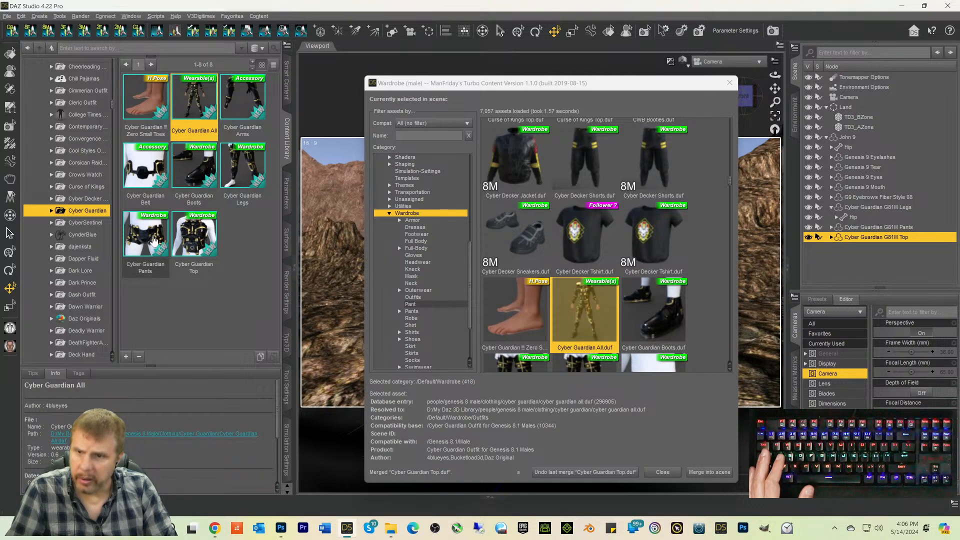
{"action": "right_click", "coordinate": [153, 240]}
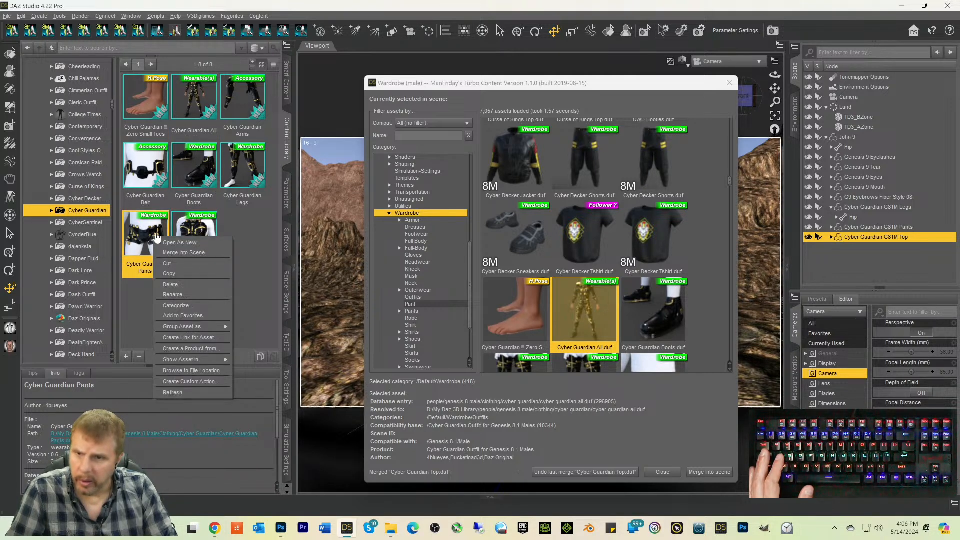
{"action": "left_click", "coordinate": [158, 162]}
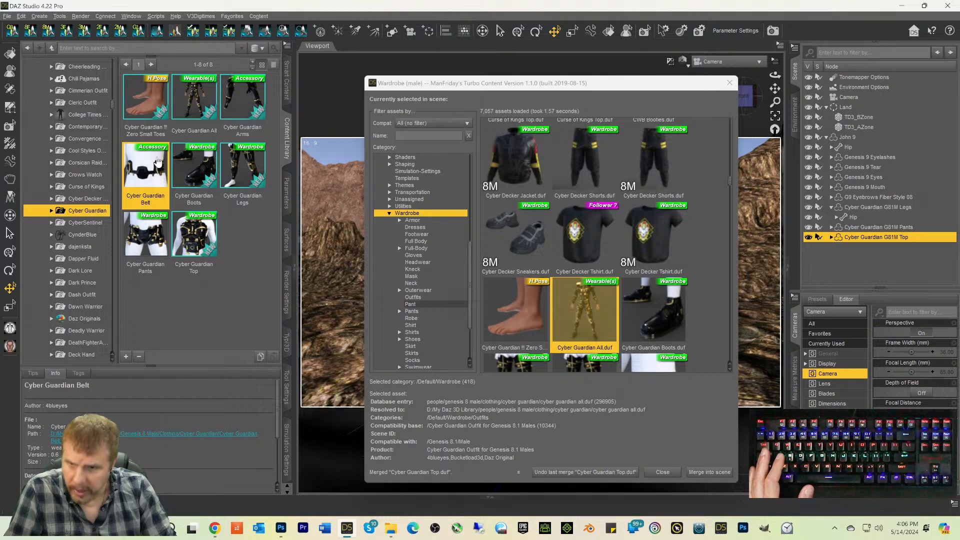
{"action": "right_click", "coordinate": [153, 230]}
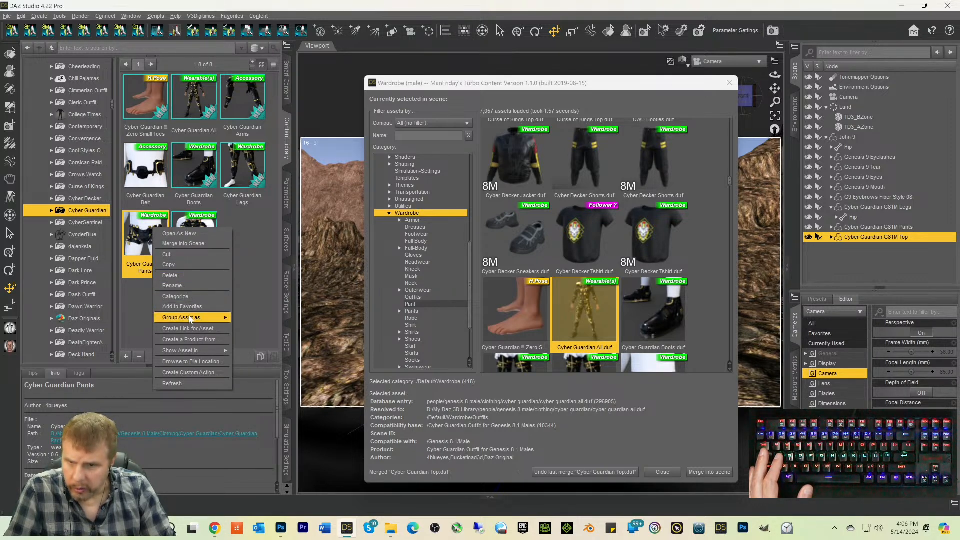
{"action": "mouse_move", "coordinate": [190, 353]}
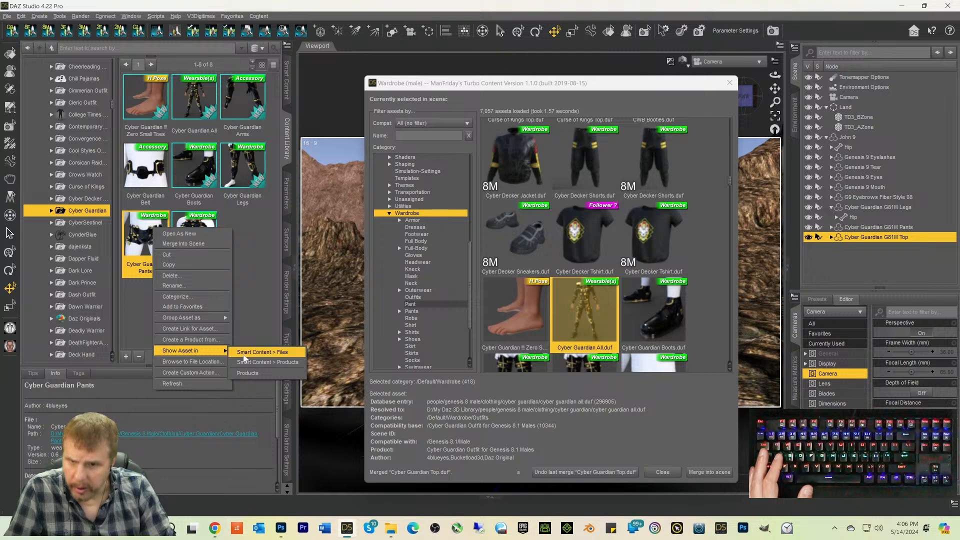
{"action": "left_click", "coordinate": [245, 353]}
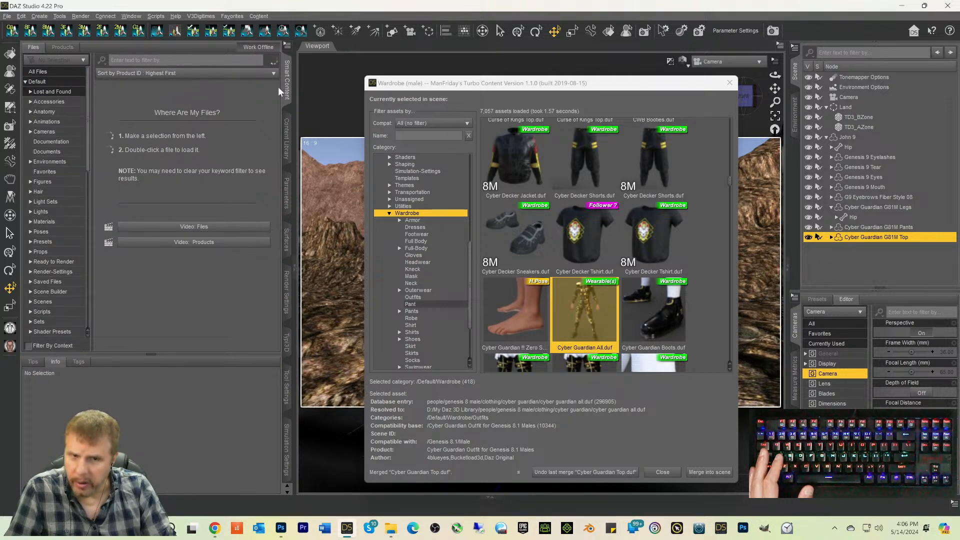
Step: Clear the Smart Content product filter, and show the Cyber Guardian Top from the Content Library among the Smart Content products
{"action": "left_click", "coordinate": [63, 46]}
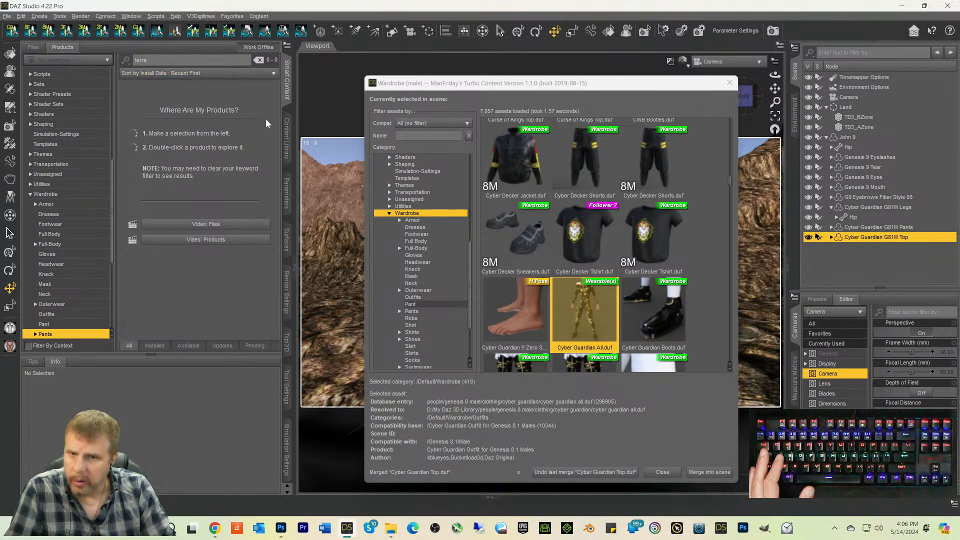
{"action": "double_click", "coordinate": [197, 60]}
{"action": "key", "text": "Delete"}
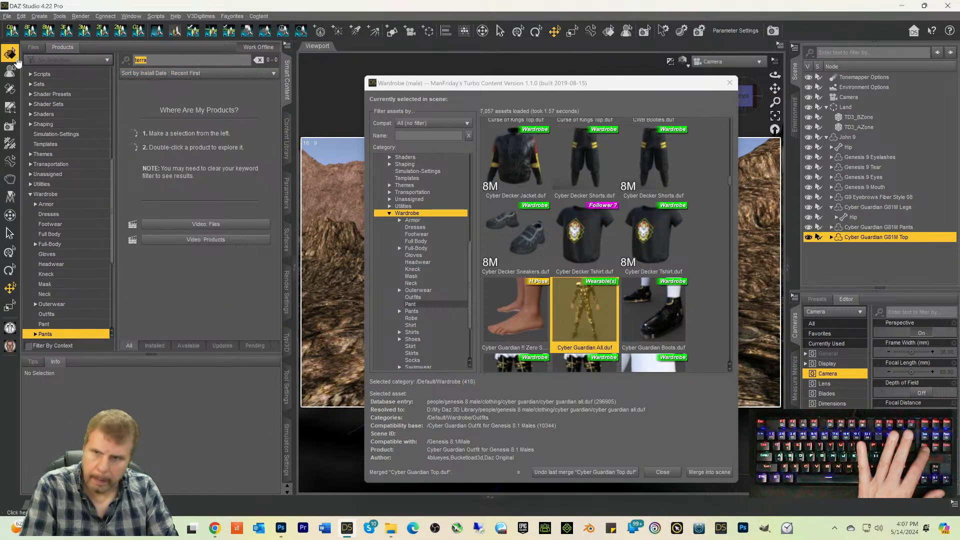
{"action": "left_click", "coordinate": [287, 145]}
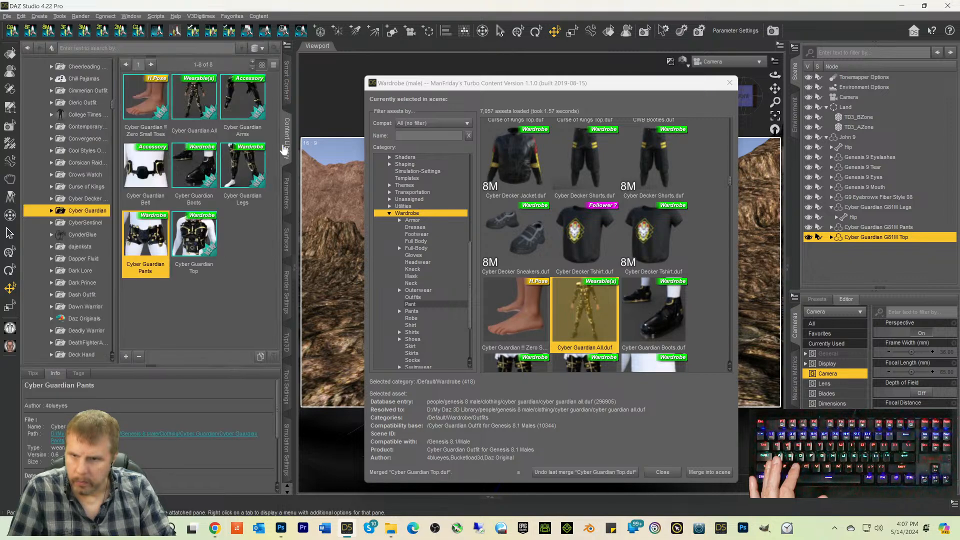
{"action": "right_click", "coordinate": [195, 235]}
{"action": "right_click", "coordinate": [200, 235]}
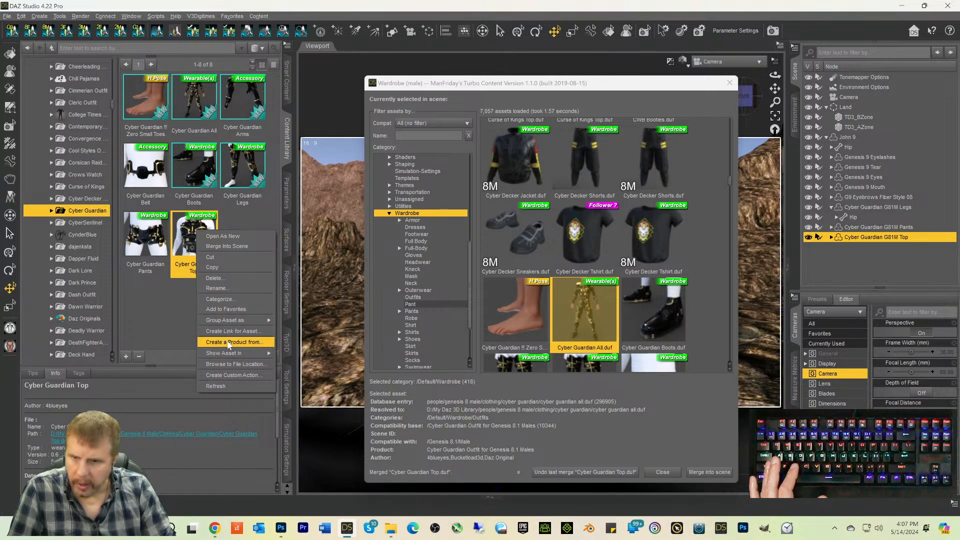
{"action": "mouse_move", "coordinate": [235, 353]}
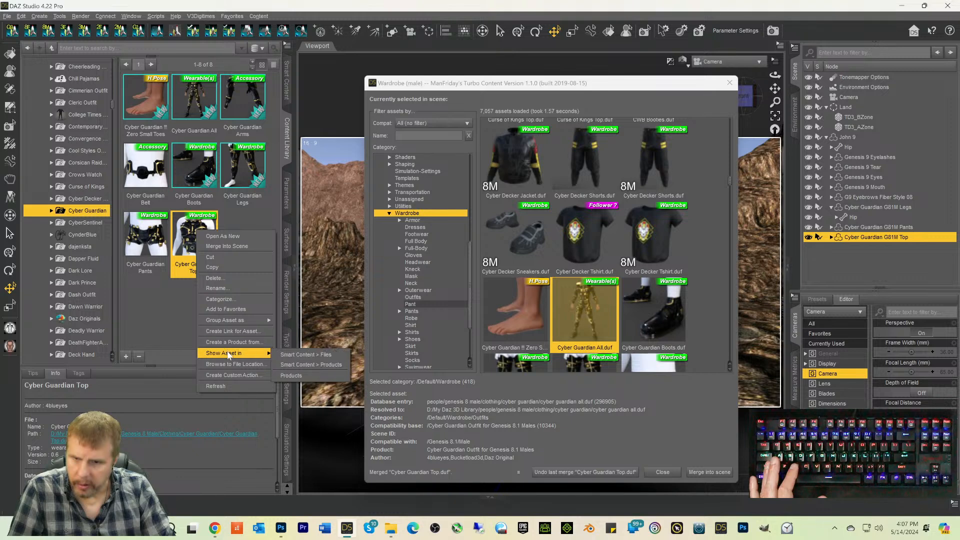
{"action": "left_click", "coordinate": [320, 364]}
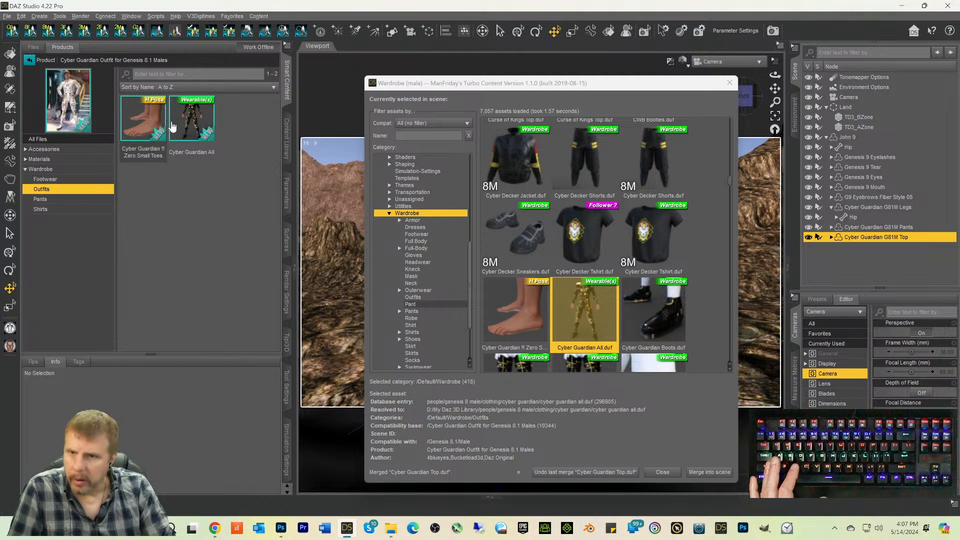
Step: Look through the outfits, wardrobe pieces and materials of the Cyber Guardian Outfit for Genesis 8.1 Males, and return to the product list
{"action": "left_click", "coordinate": [191, 129]}
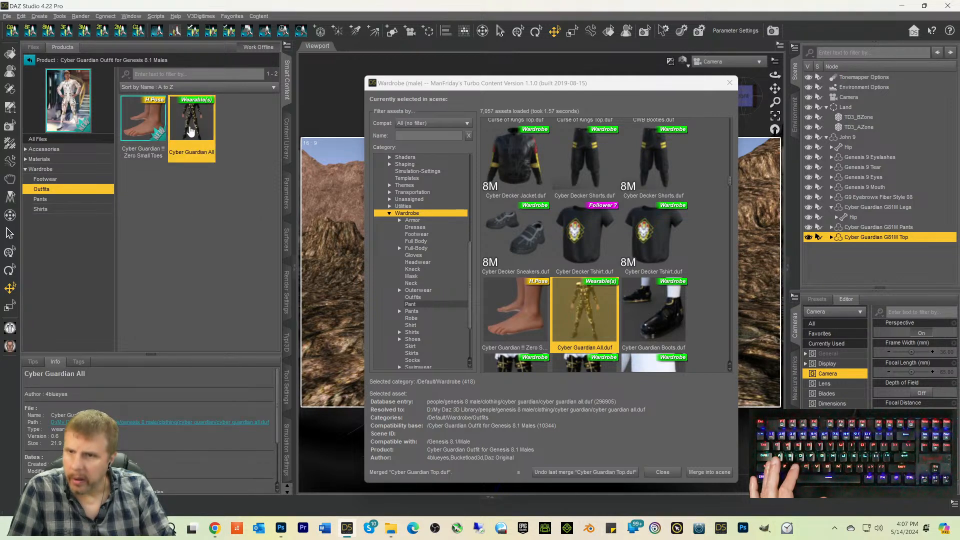
{"action": "mouse_move", "coordinate": [191, 131]}
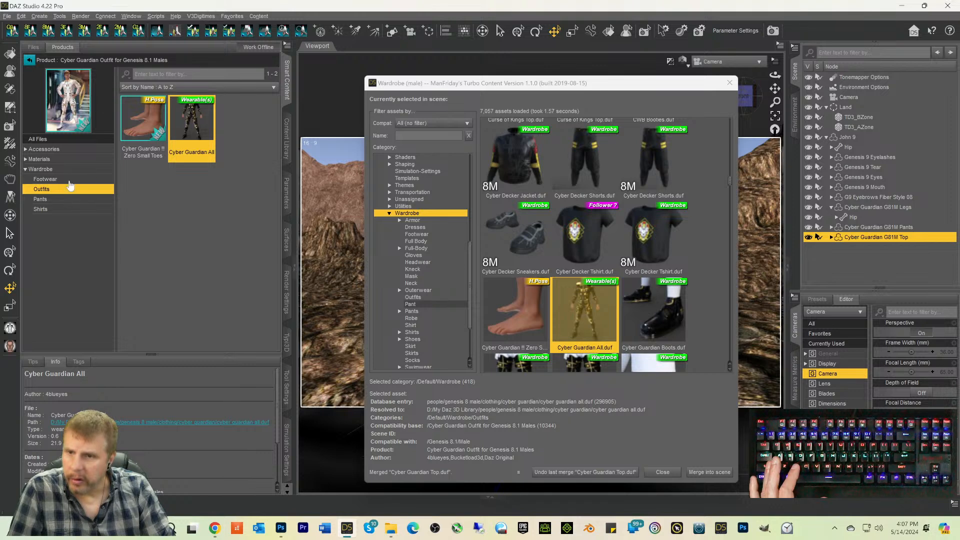
{"action": "left_click", "coordinate": [44, 169]}
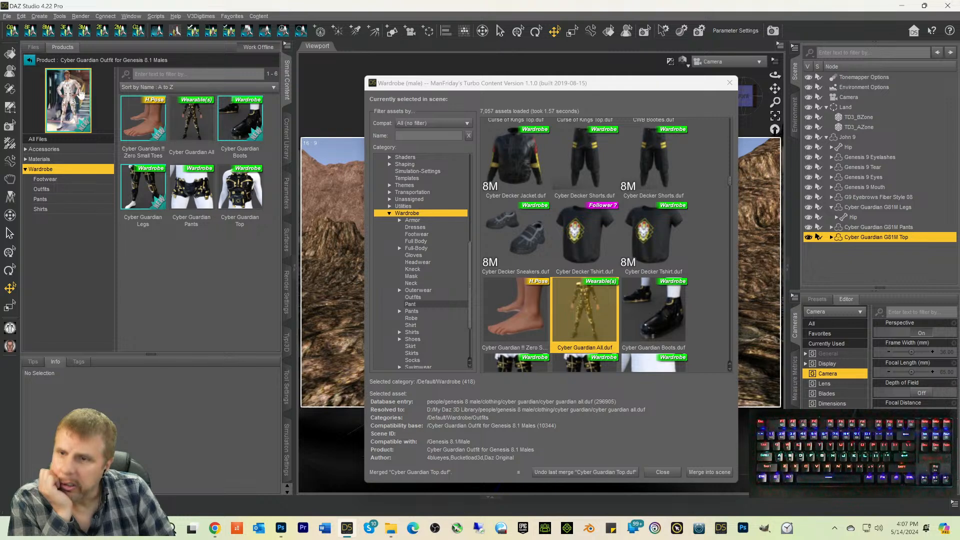
{"action": "left_click", "coordinate": [39, 159]}
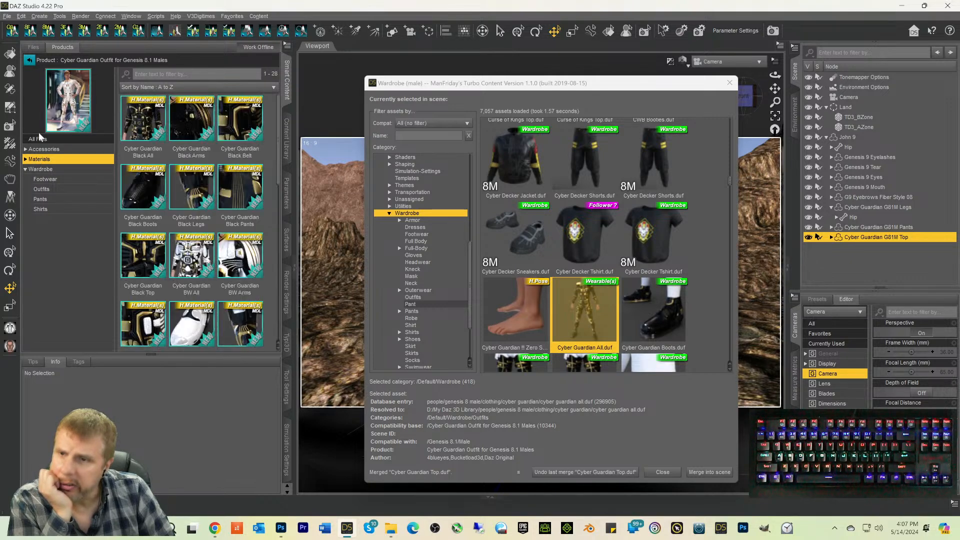
{"action": "left_click", "coordinate": [30, 61]}
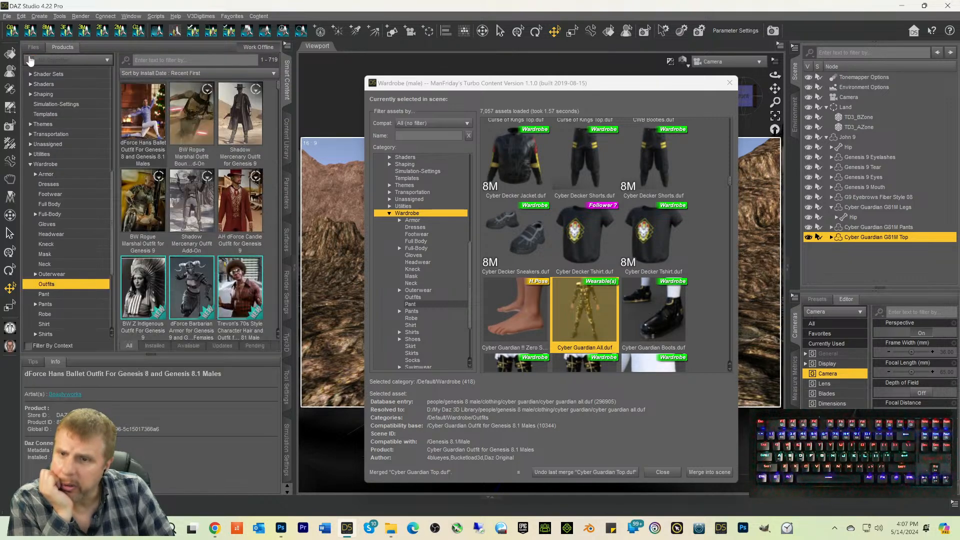
Step: Filter the outfit products by "cyber", and view the details of the Cyber Guardian and CyberSentinel outfits
{"action": "left_click", "coordinate": [141, 60]}
{"action": "type", "text": "cyber"}
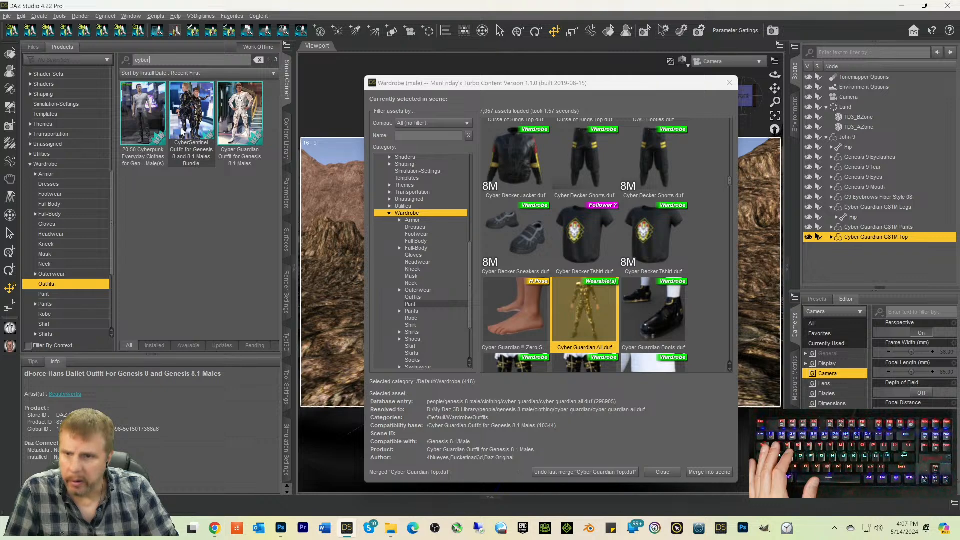
{"action": "mouse_move", "coordinate": [186, 130]}
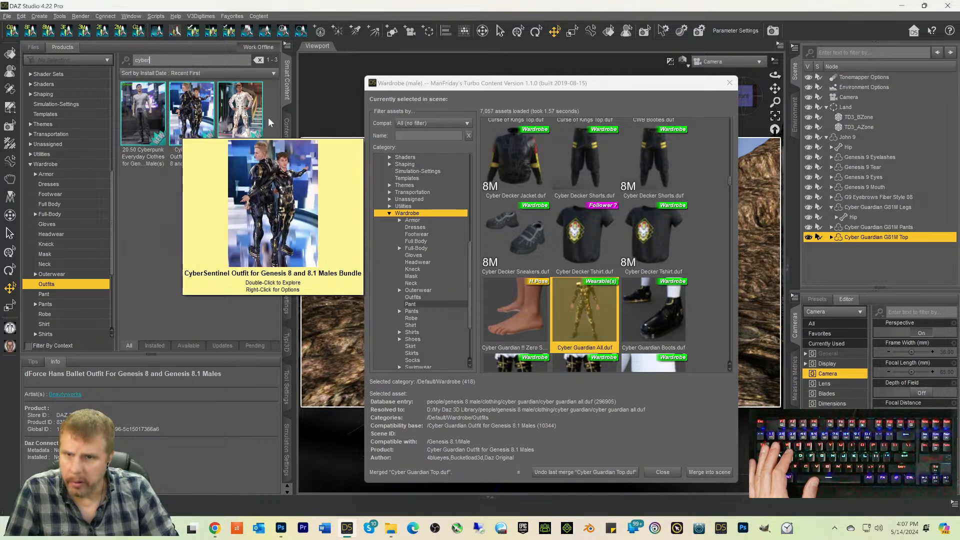
{"action": "left_click", "coordinate": [241, 119]}
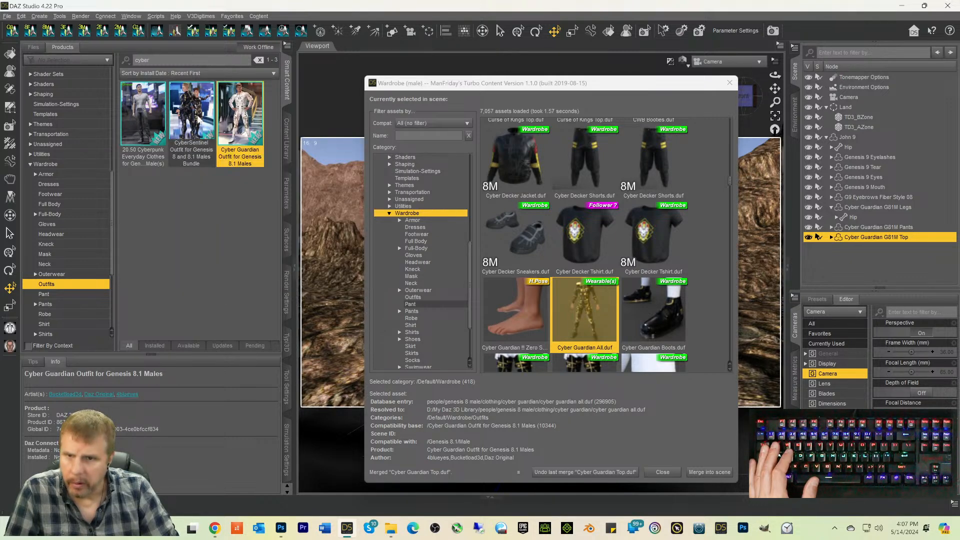
{"action": "left_click", "coordinate": [198, 120]}
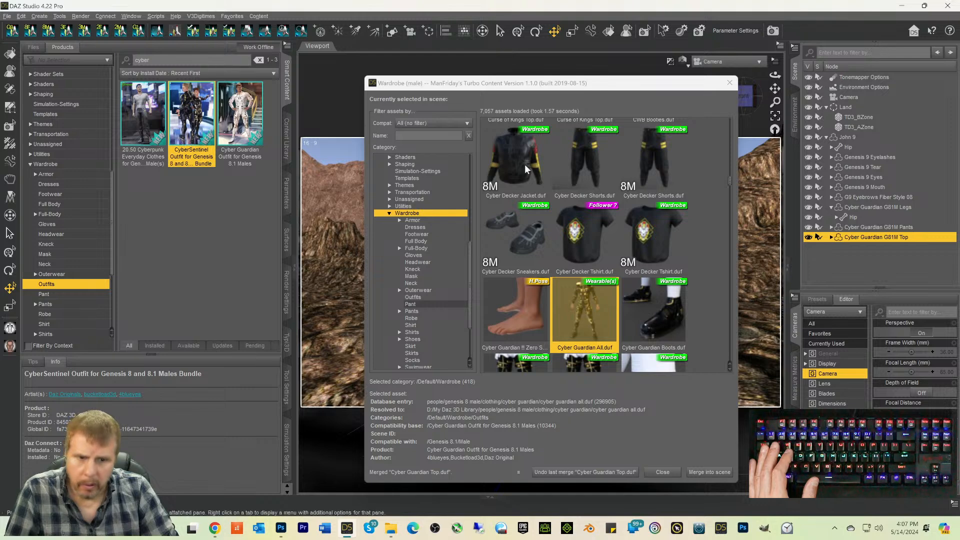
Step: Examine the compatibility details of Cyber Guardian Boots and both versions of Cyber Guardian Legs in the Turbo Content wardrobe browser
{"action": "left_click", "coordinate": [640, 325]}
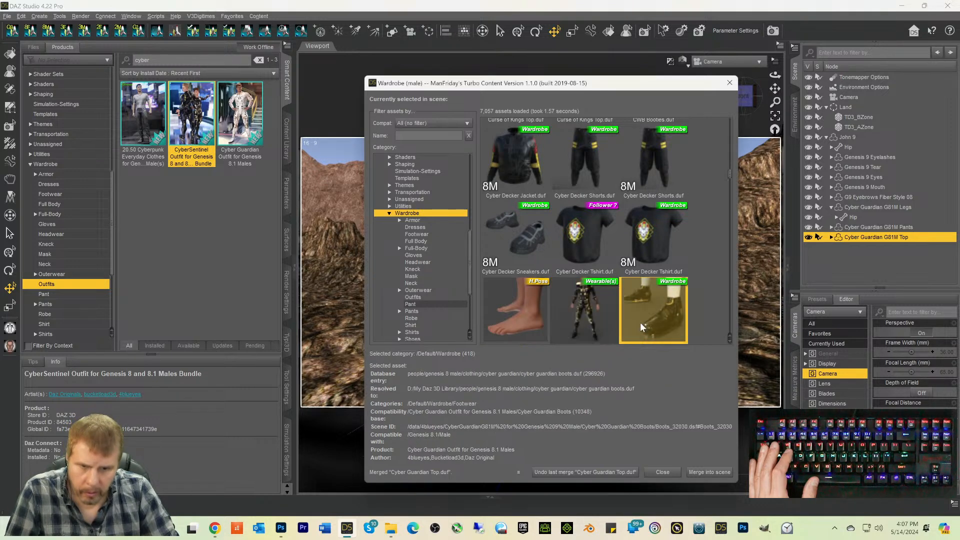
{"action": "scroll", "coordinate": [535, 265], "scroll_direction": "down", "scroll_amount": 3}
{"action": "left_click", "coordinate": [526, 130]}
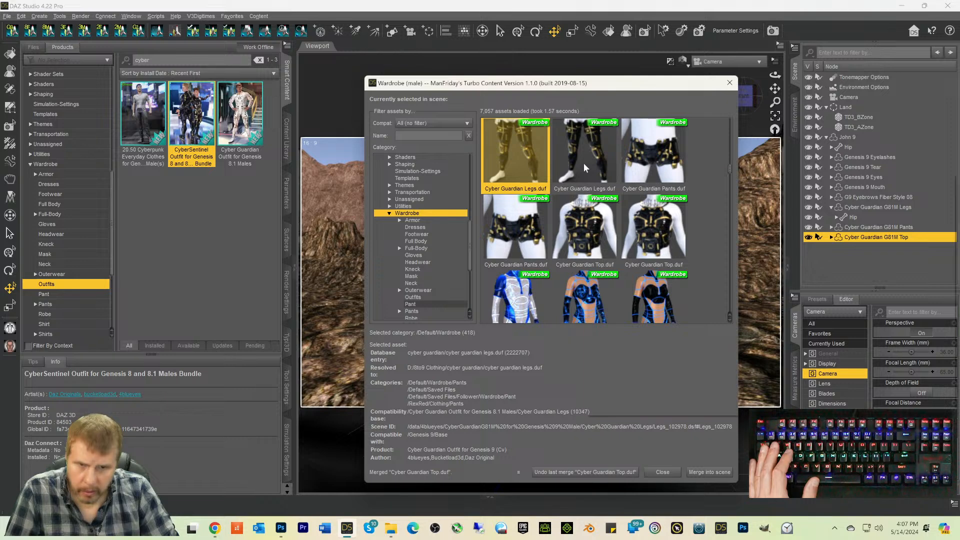
{"action": "mouse_move", "coordinate": [583, 163]}
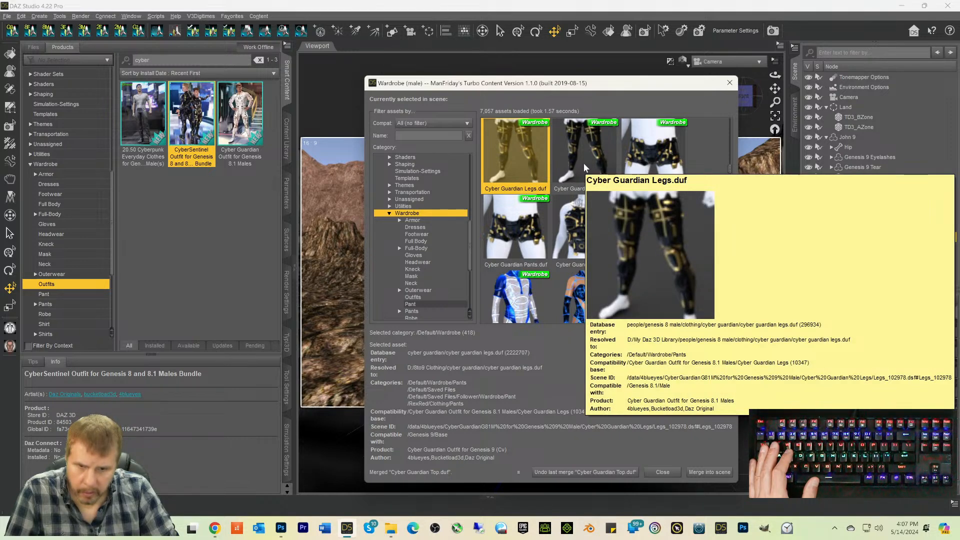
{"action": "left_click", "coordinate": [583, 163]}
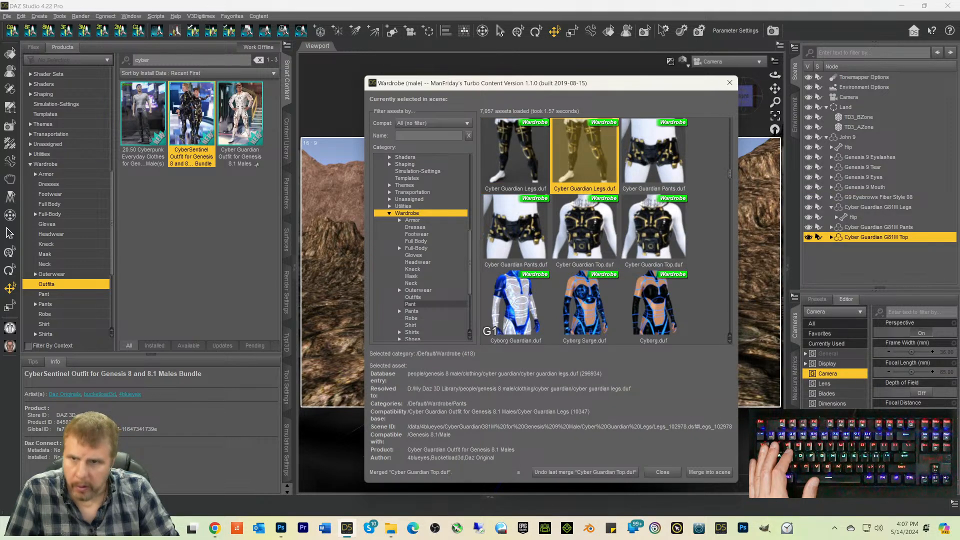
Step: Look at CSentinel ALL in the CyberSentinel outfit bundle, and return to the filtered product list
{"action": "double_click", "coordinate": [199, 117]}
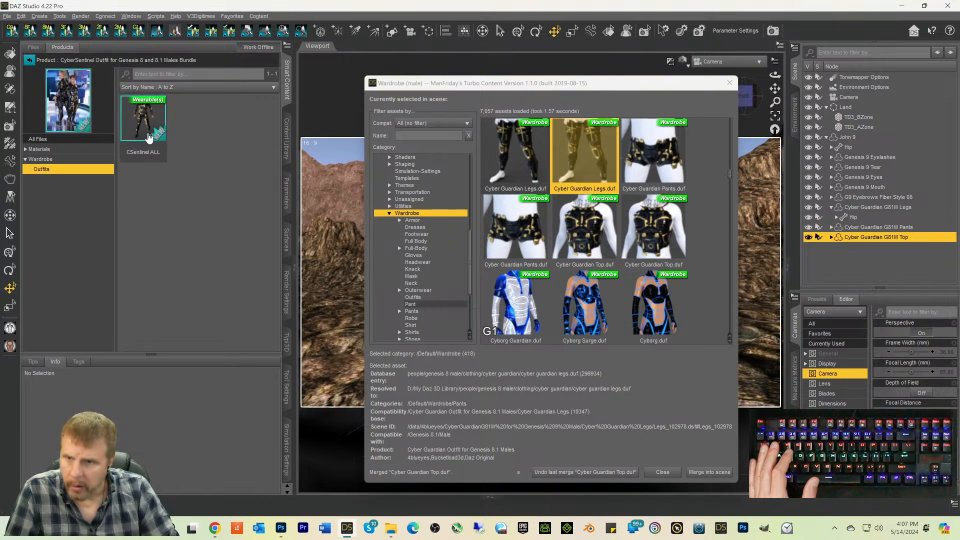
{"action": "left_click", "coordinate": [149, 136]}
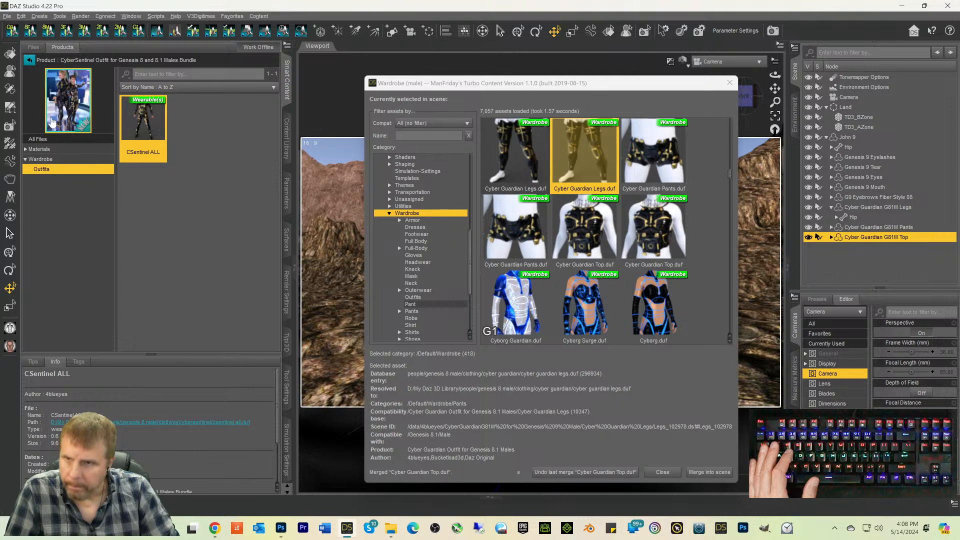
{"action": "left_click", "coordinate": [30, 60]}
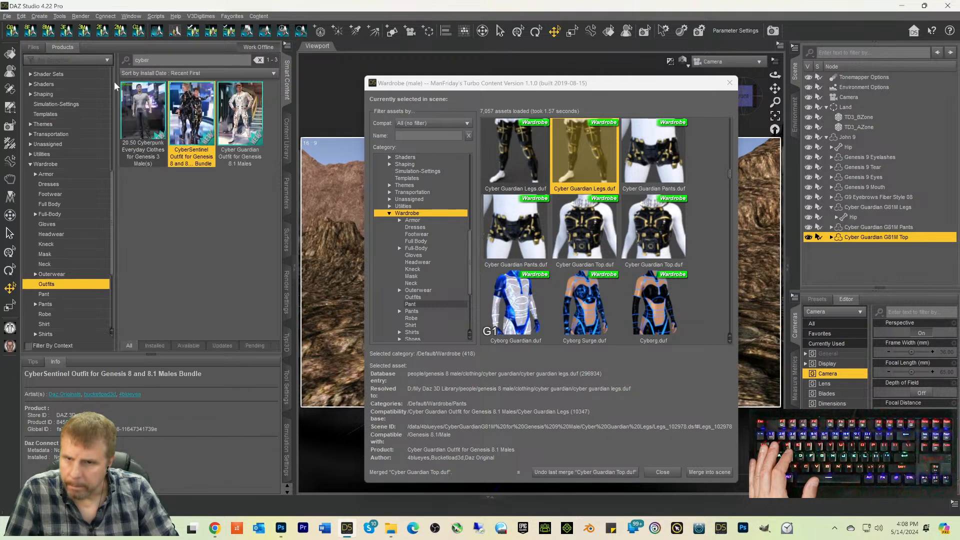
Step: Select Cyber Guardian All in the Cyber Guardian Outfit for Genesis 8.1 Males product, and close the Turbo Content wardrobe browser
{"action": "left_click", "coordinate": [251, 123]}
{"action": "left_click", "coordinate": [184, 133]}
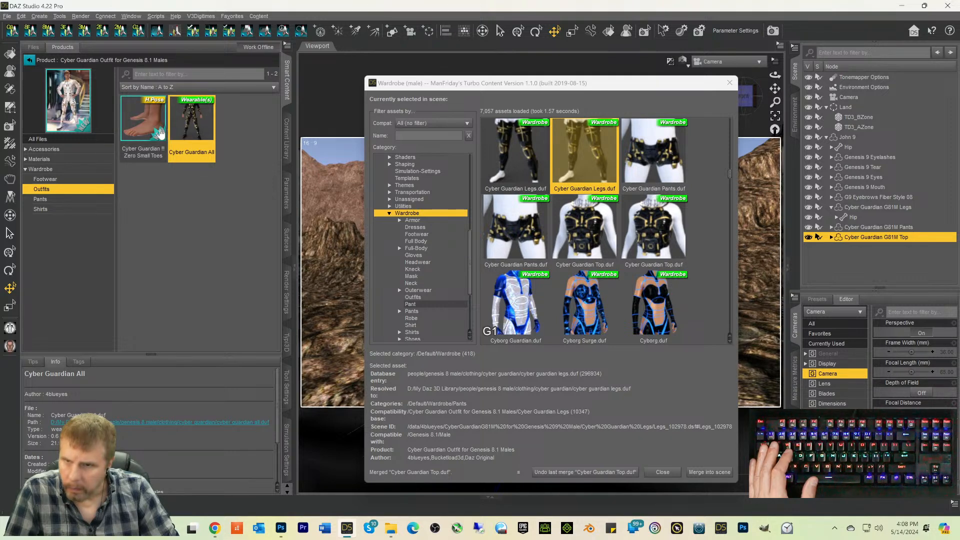
{"action": "mouse_move", "coordinate": [160, 132]}
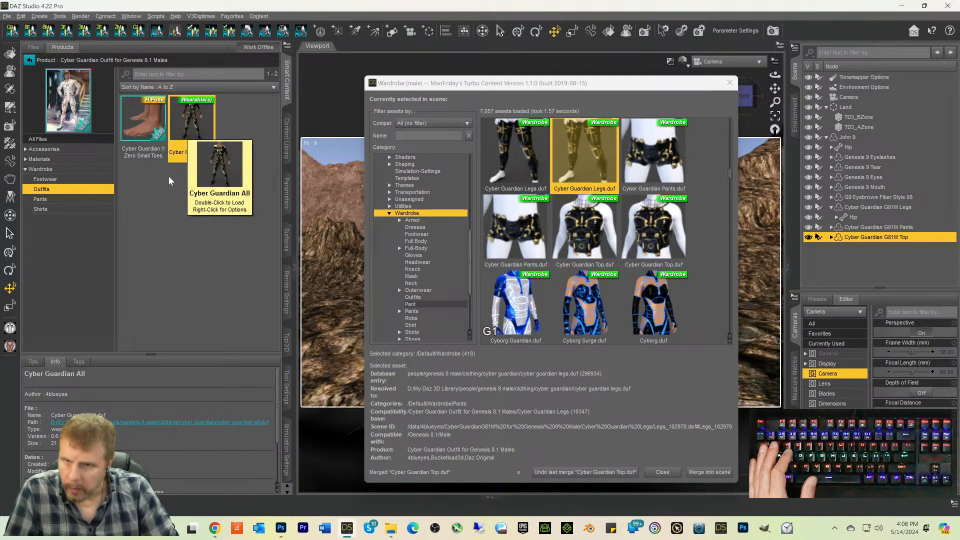
{"action": "left_click", "coordinate": [730, 82]}
Step: Delete the fiber eyebrows and the Cyber Guardian legs, pants and top from the scene, and select John 9
{"action": "left_click", "coordinate": [866, 200]}
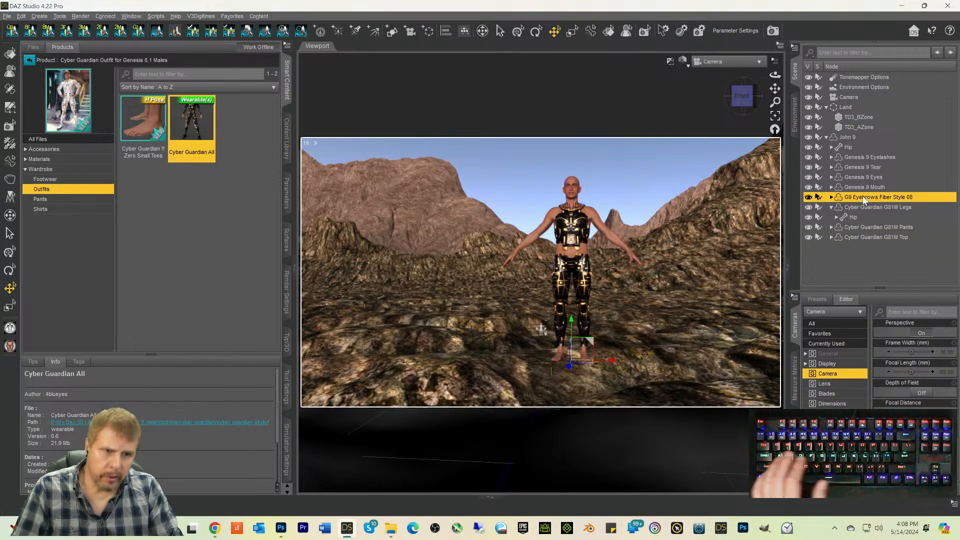
{"action": "key", "text": "Delete"}
{"action": "left_click", "coordinate": [858, 199]}
{"action": "key", "text": "Delete"}
{"action": "left_click", "coordinate": [857, 199]}
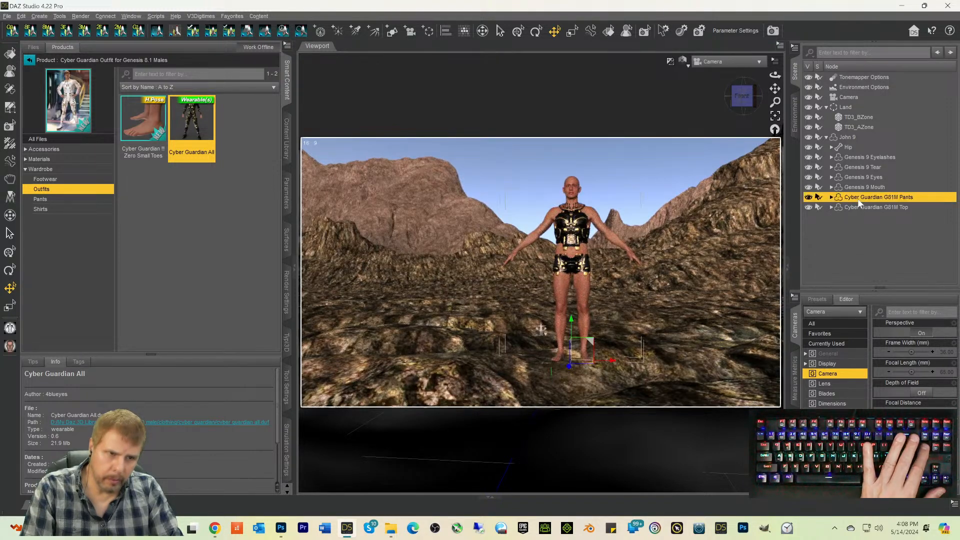
{"action": "key", "text": "Delete"}
{"action": "key", "text": "Delete"}
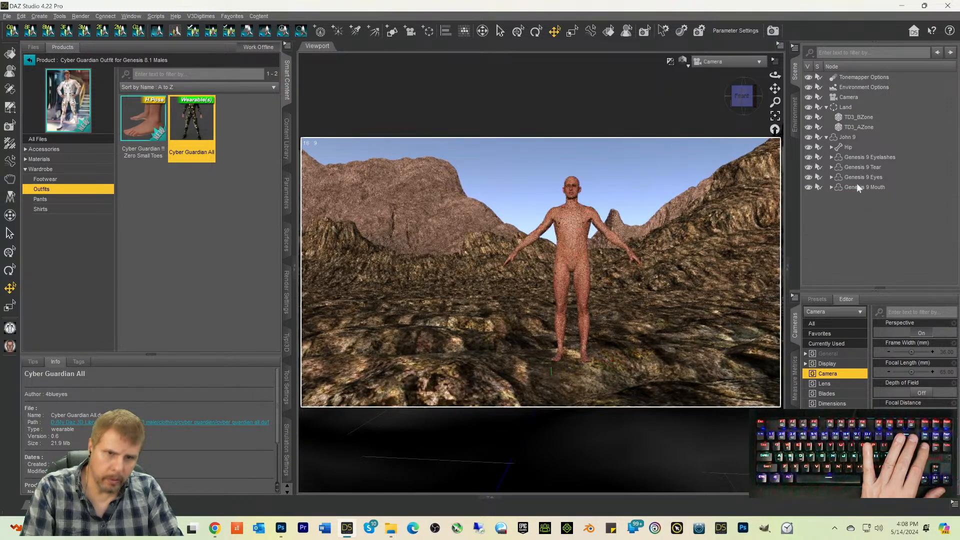
{"action": "left_click", "coordinate": [844, 135]}
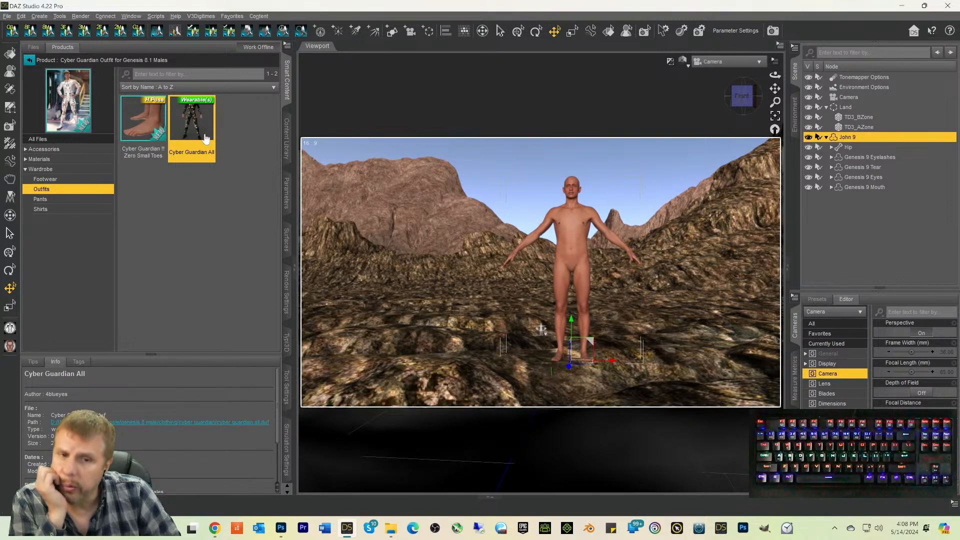
Step: Load the Cyber Guardian All outfit onto John 9 and auto-fit the pants as an item originally designed for Genesis 8 Male
{"action": "double_click", "coordinate": [205, 138]}
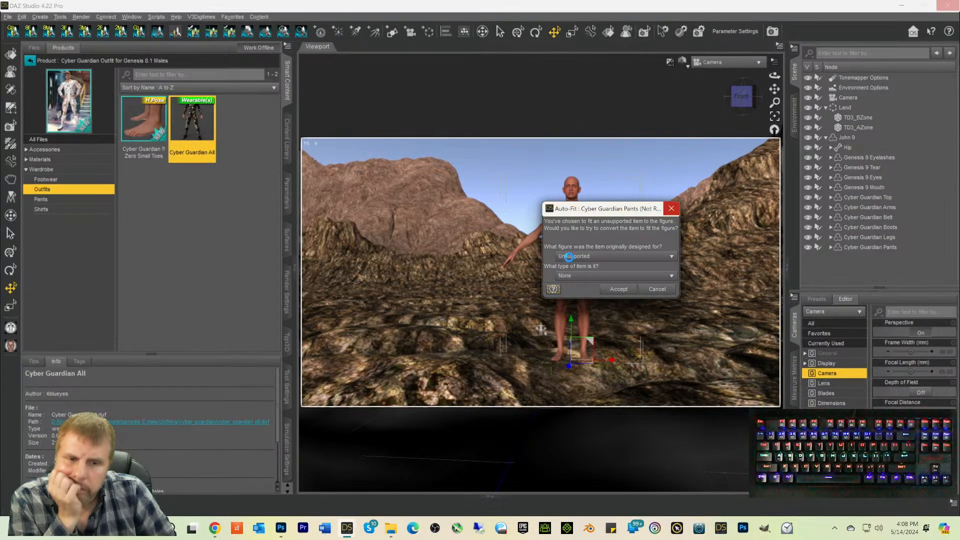
{"action": "left_click", "coordinate": [575, 257]}
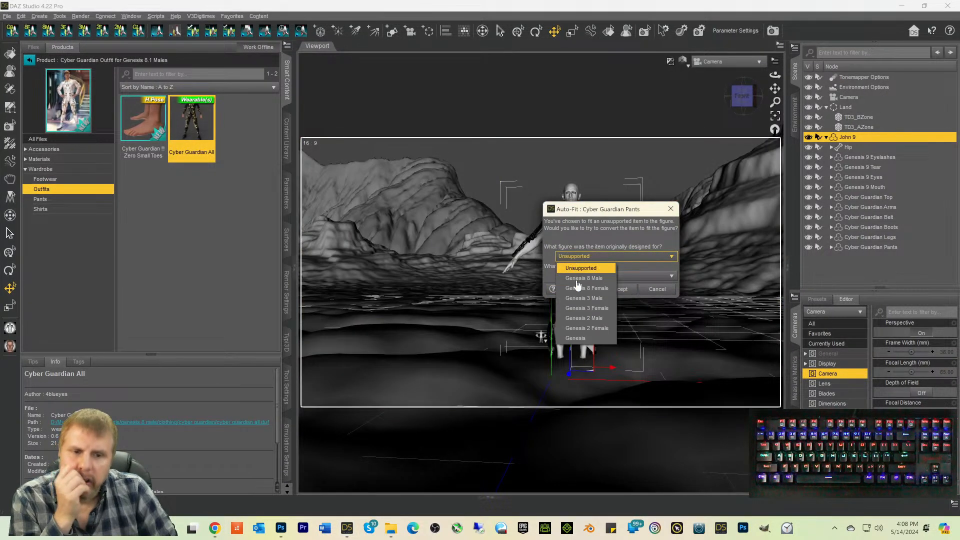
{"action": "left_click", "coordinate": [578, 280]}
{"action": "left_click", "coordinate": [618, 289]}
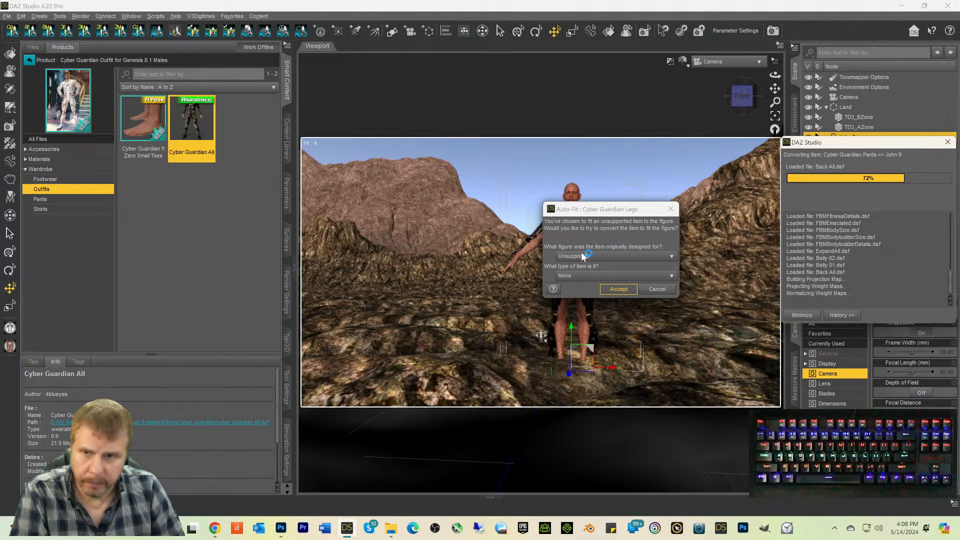
Step: Auto-fit the Cyber Guardian legs and boots to John 9, each as originally designed for Genesis 8 Male with item type None
{"action": "key", "text": "Return"}
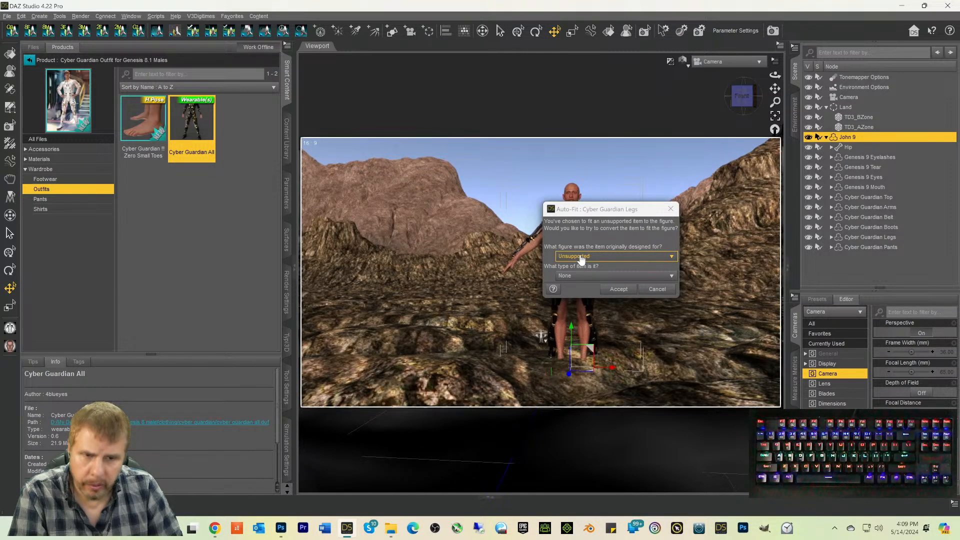
{"action": "left_click", "coordinate": [573, 256]}
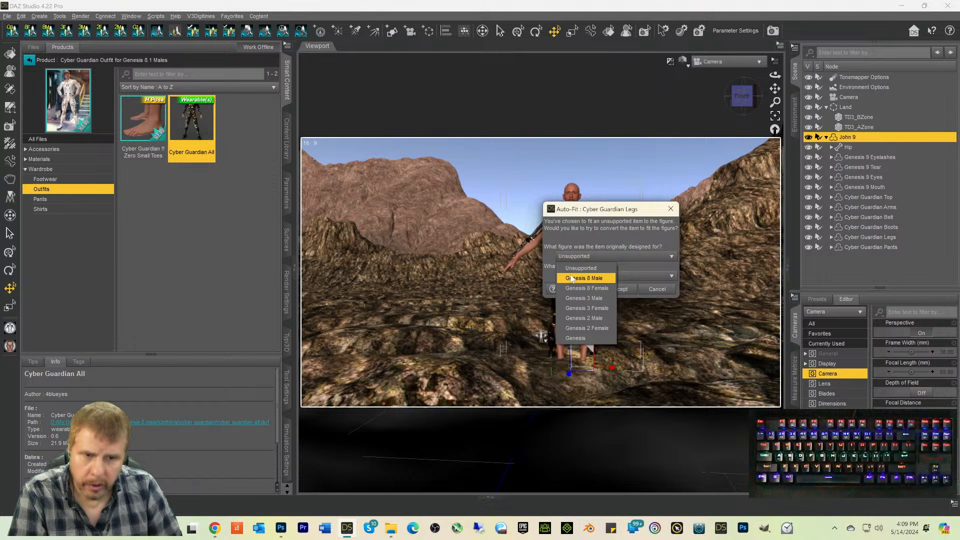
{"action": "left_click", "coordinate": [579, 276]}
{"action": "left_click", "coordinate": [609, 290]}
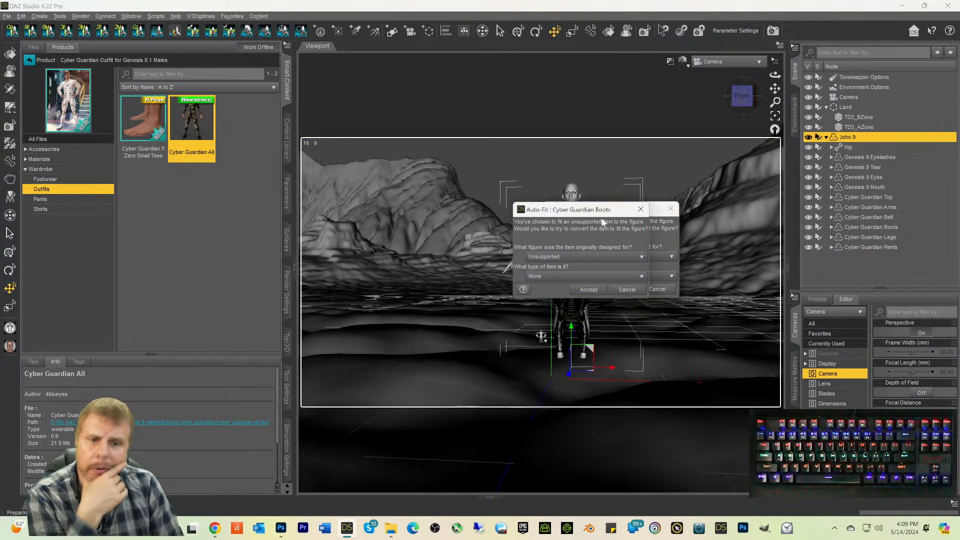
{"action": "left_click", "coordinate": [536, 257]}
{"action": "left_click", "coordinate": [517, 276]}
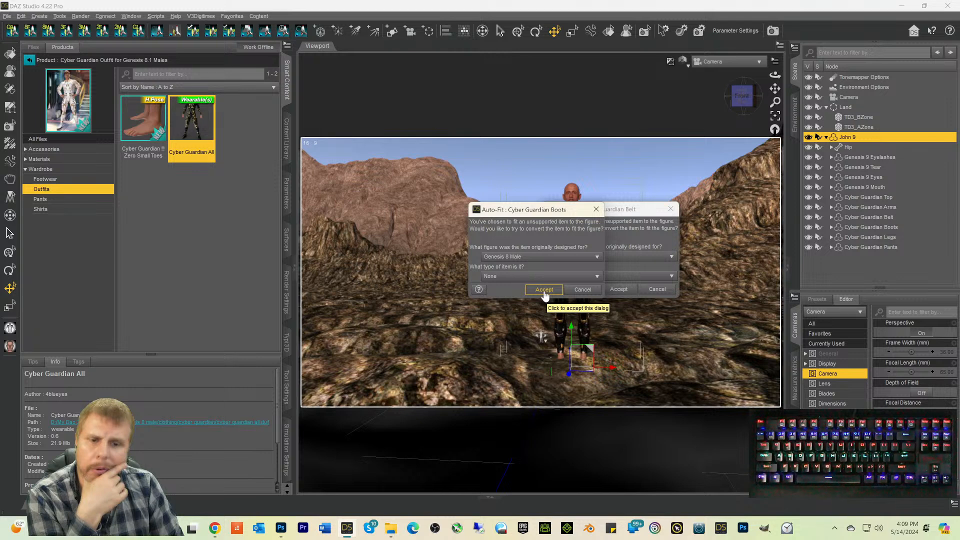
{"action": "left_click", "coordinate": [544, 290]}
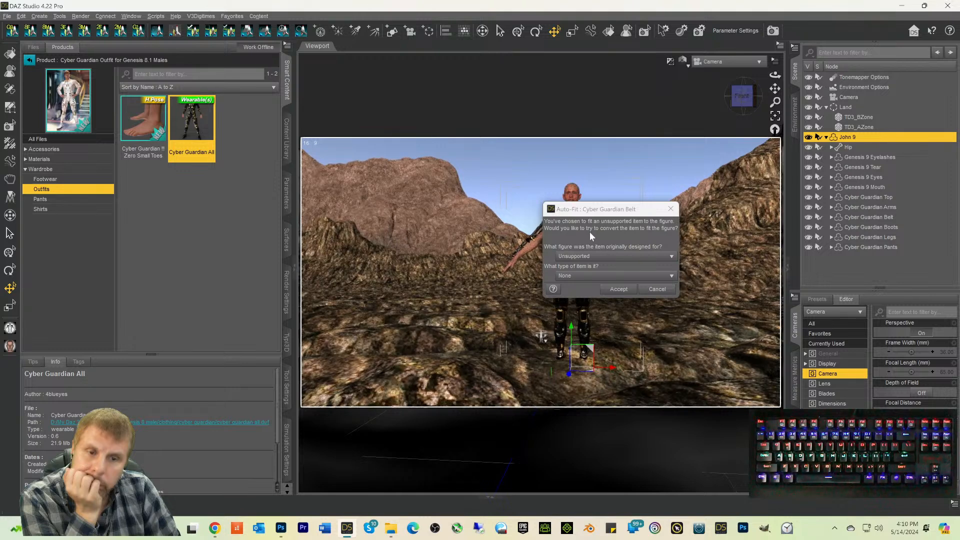
Step: Auto-fit the Cyber Guardian belt and arms to John 9, each with Genesis 8 Male as the original figure and item type None
{"action": "left_click", "coordinate": [581, 256]}
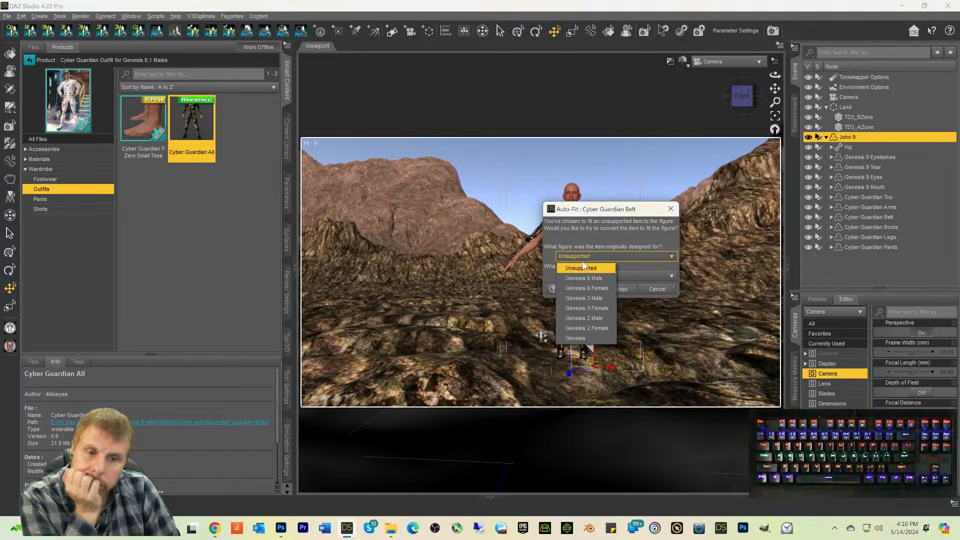
{"action": "left_click", "coordinate": [584, 277]}
{"action": "left_click", "coordinate": [609, 289]}
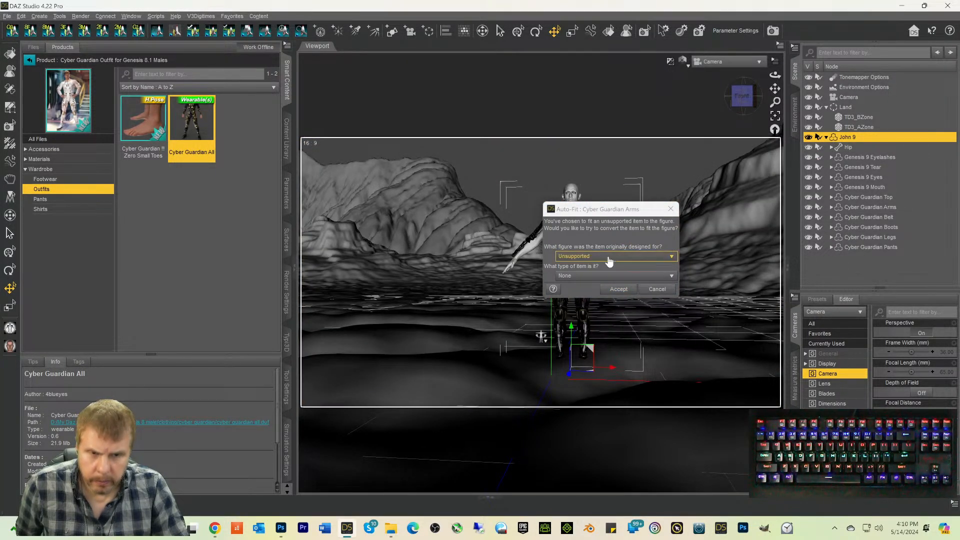
{"action": "left_click", "coordinate": [609, 262]}
{"action": "left_click", "coordinate": [585, 281]}
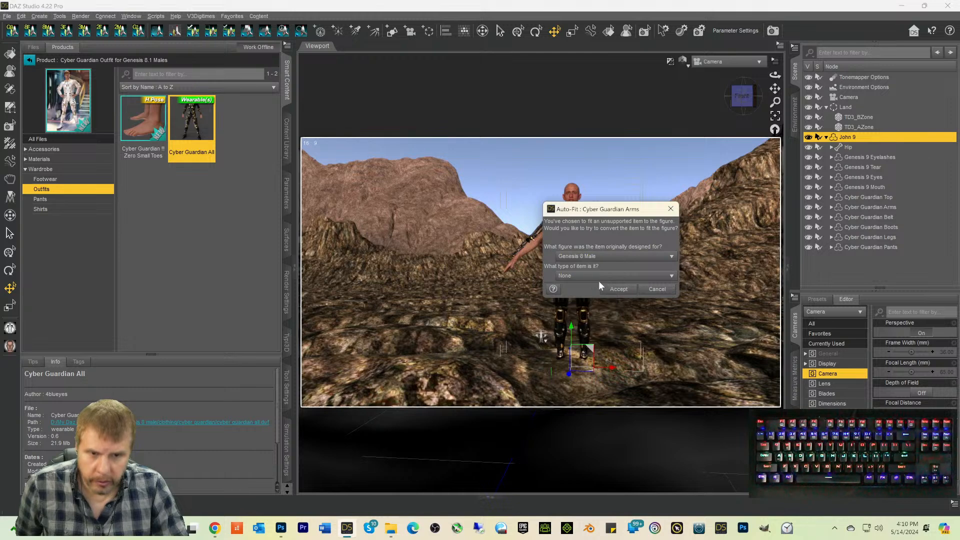
{"action": "left_click", "coordinate": [619, 290]}
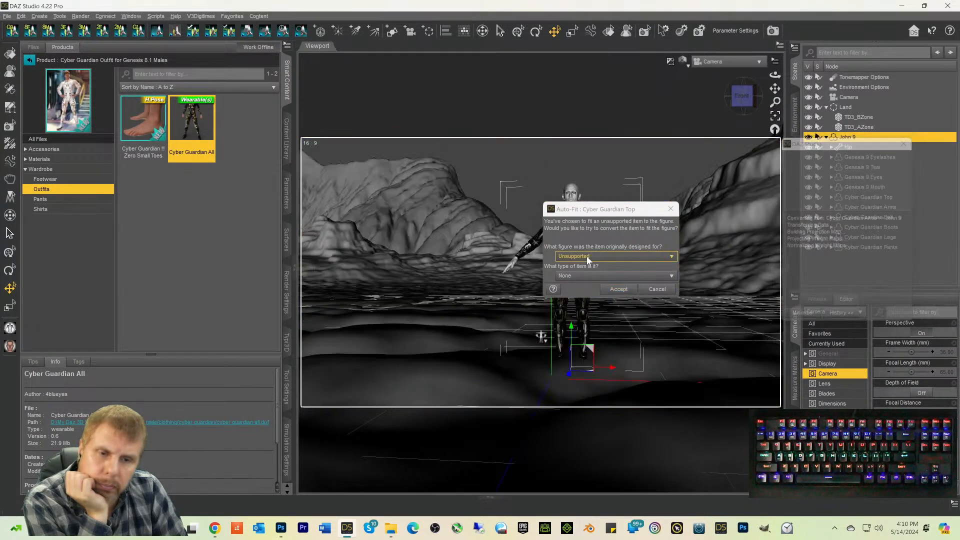
Step: Auto-fit the Cyber Guardian top from Genesis 8 Male with item type None, and check the dressed figure
{"action": "left_click", "coordinate": [587, 261]}
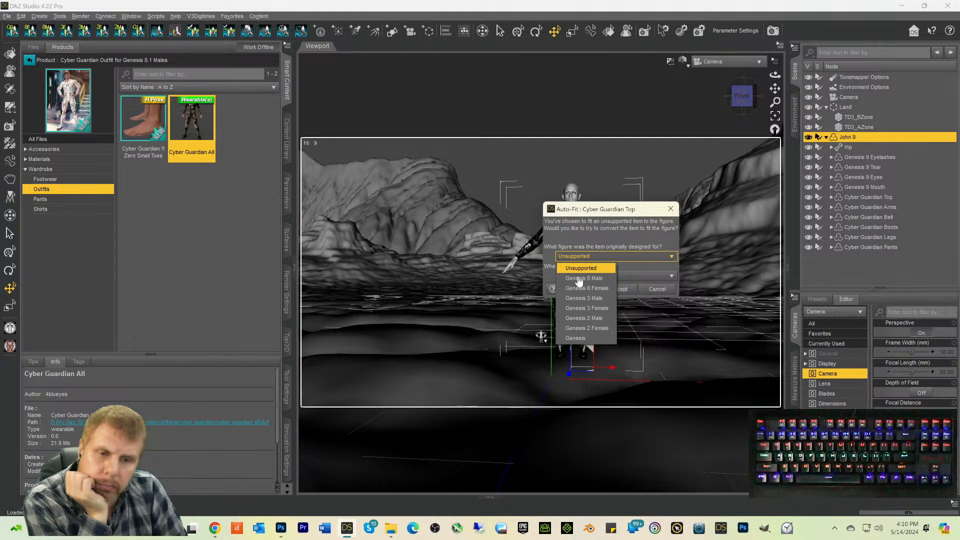
{"action": "left_click", "coordinate": [579, 281]}
{"action": "left_click", "coordinate": [619, 288]}
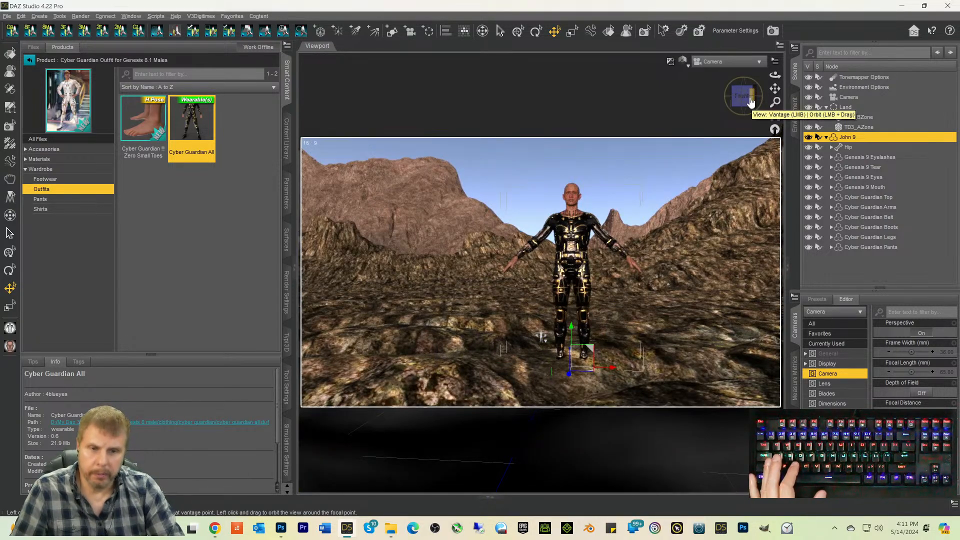
{"action": "left_click_drag", "start_coordinate": [743, 96], "coordinate": [732, 96]}
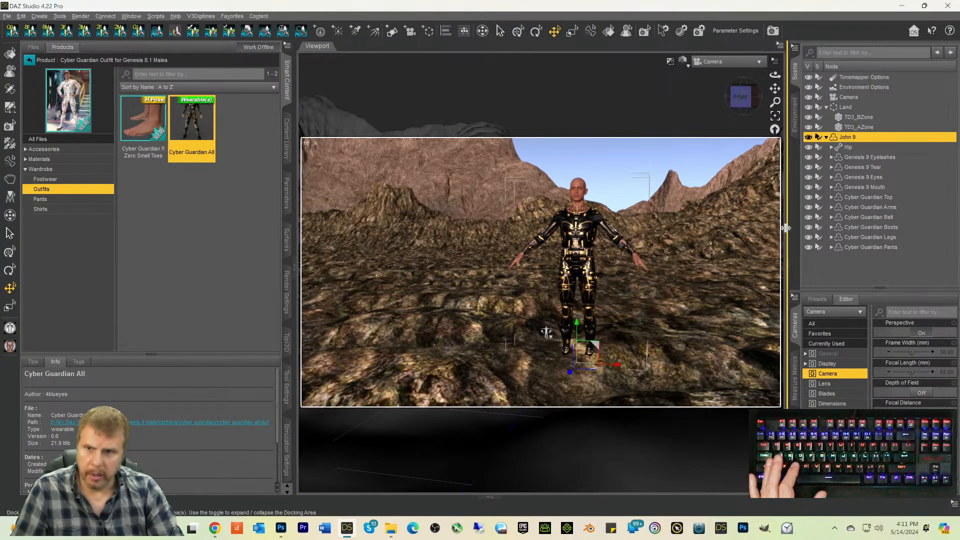
{"action": "left_click_drag", "start_coordinate": [739, 102], "coordinate": [747, 102]}
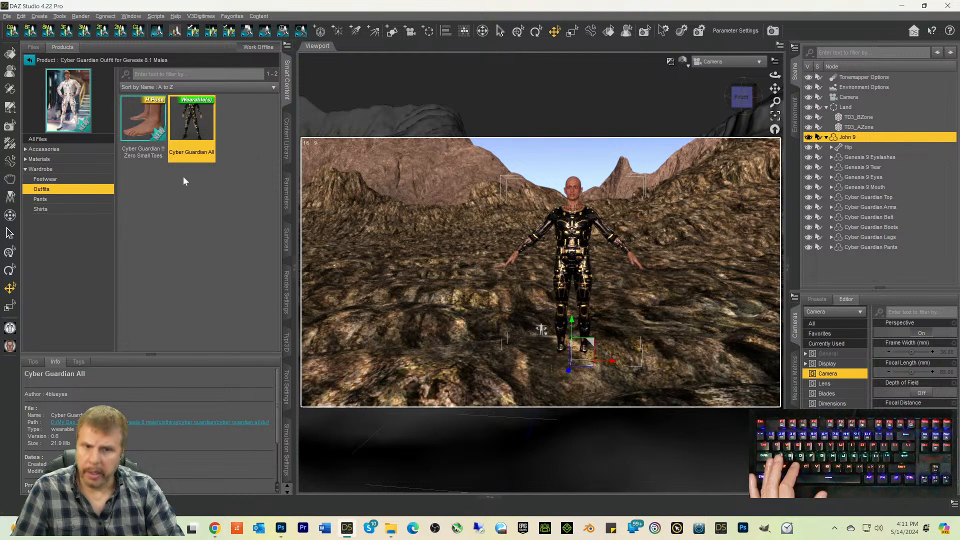
Step: Return to the product list, show the Short category under Hair, and clear the "cyber" keyword filter
{"action": "left_click", "coordinate": [29, 61]}
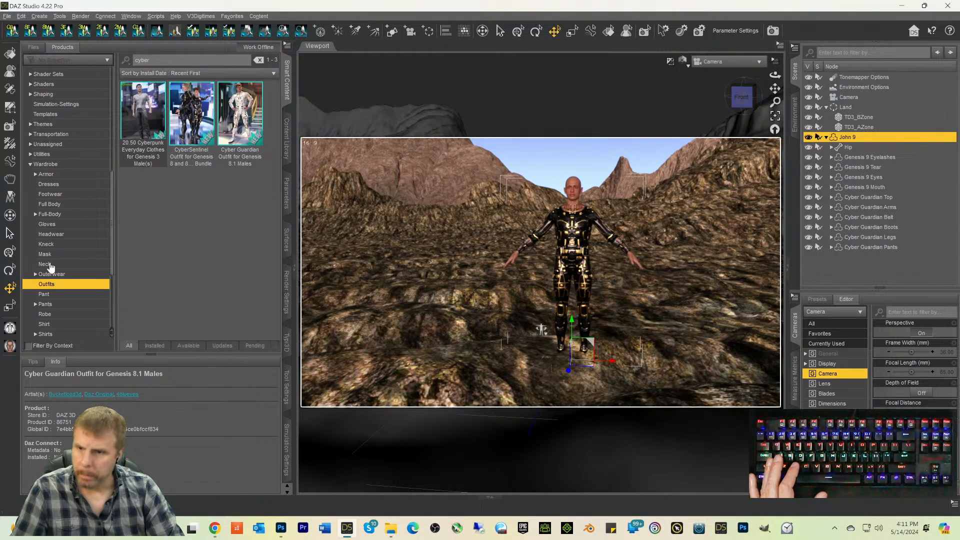
{"action": "scroll", "coordinate": [48, 227], "scroll_direction": "down", "scroll_amount": 3}
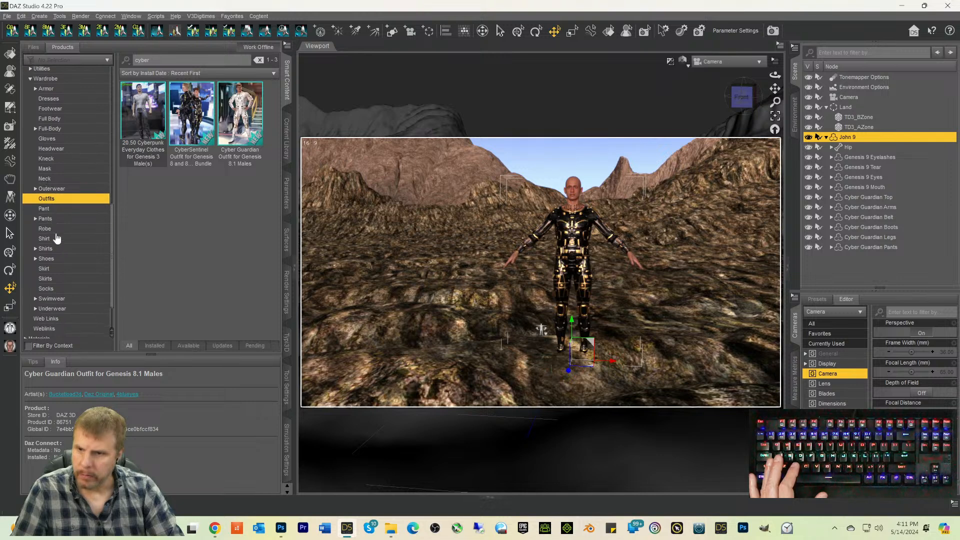
{"action": "scroll", "coordinate": [55, 252], "scroll_direction": "down", "scroll_amount": 1}
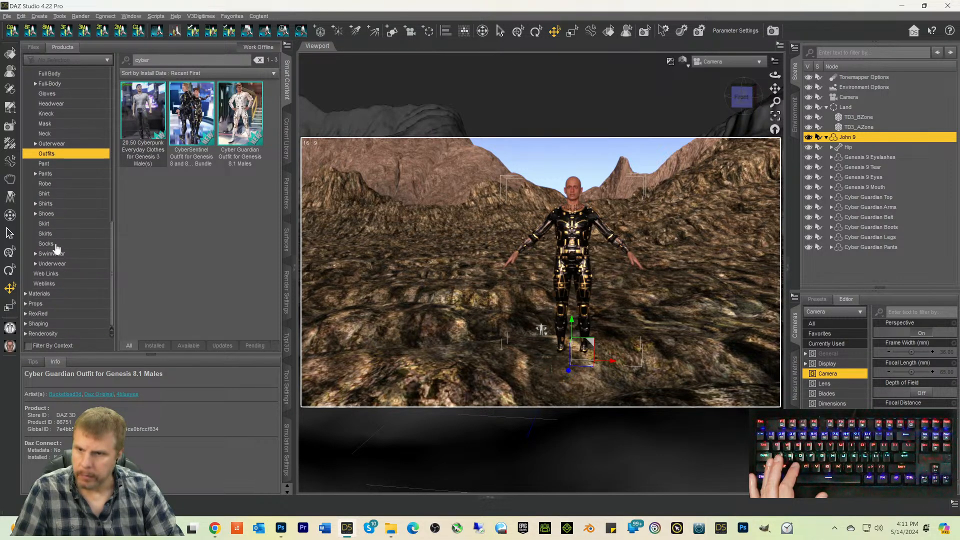
{"action": "scroll", "coordinate": [59, 248], "scroll_direction": "up", "scroll_amount": 6}
{"action": "scroll", "coordinate": [49, 239], "scroll_direction": "up", "scroll_amount": 2}
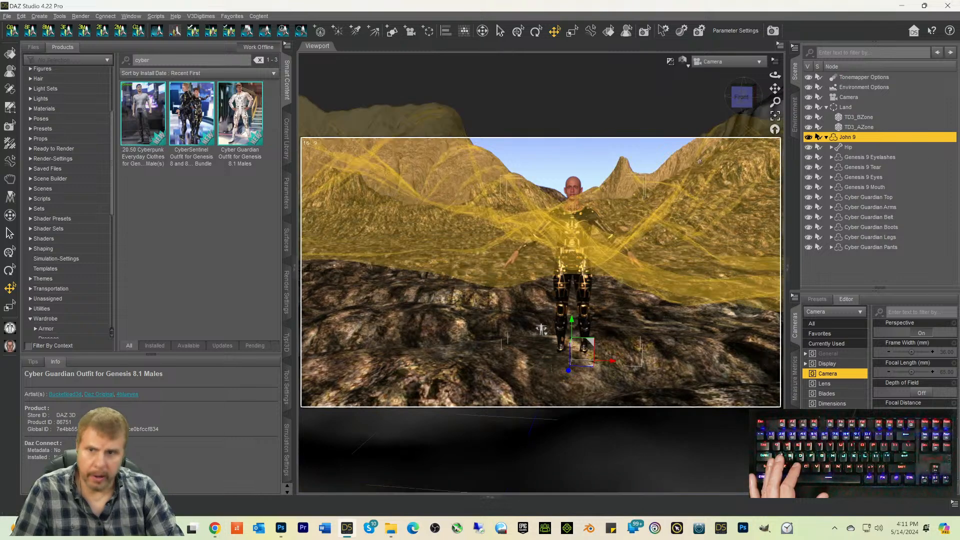
{"action": "scroll", "coordinate": [67, 185], "scroll_direction": "up", "scroll_amount": 3}
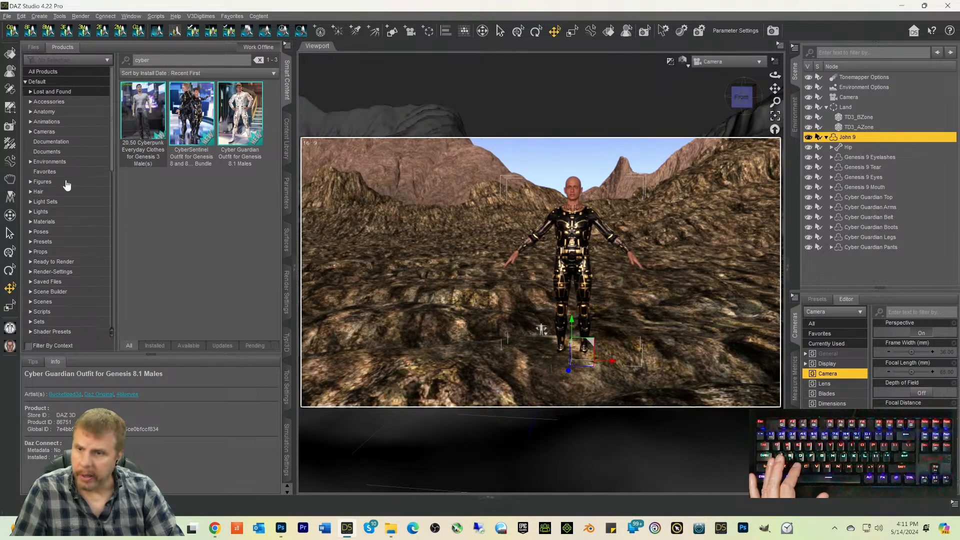
{"action": "left_click", "coordinate": [36, 192]}
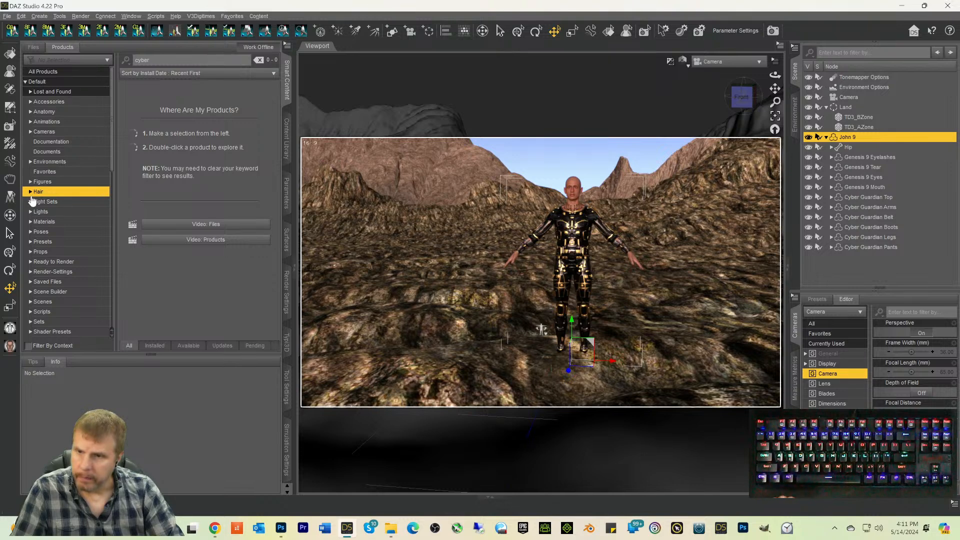
{"action": "left_click", "coordinate": [30, 195]}
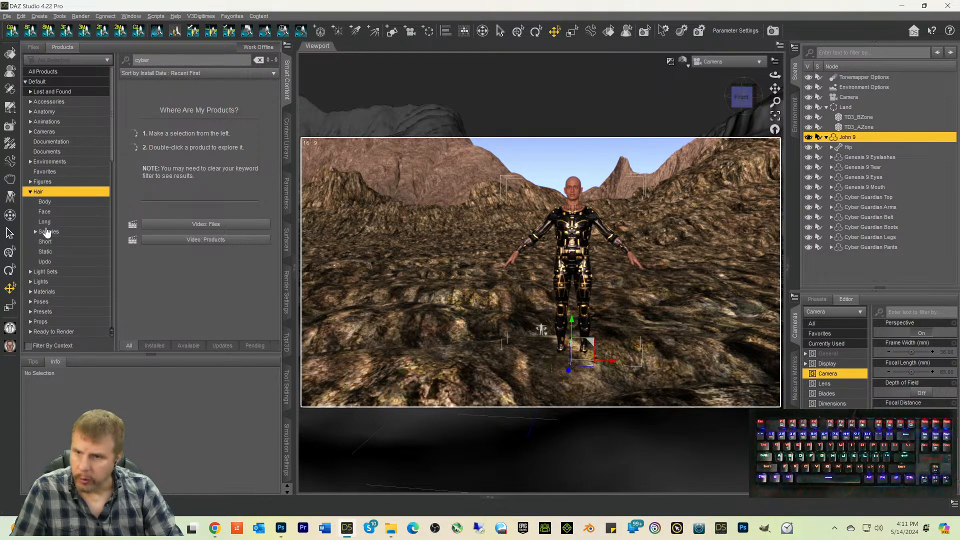
{"action": "left_click", "coordinate": [45, 242]}
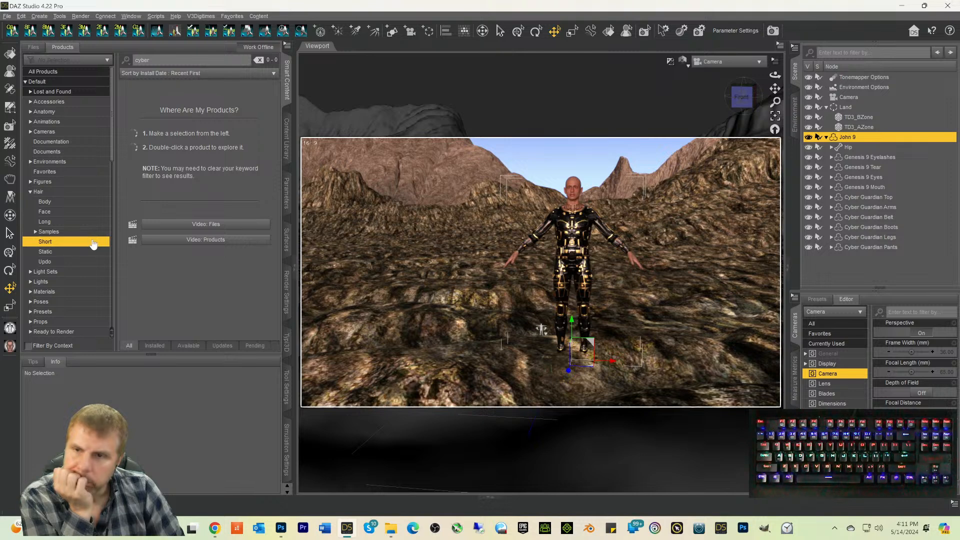
{"action": "left_click_drag", "start_coordinate": [158, 62], "coordinate": [57, 72]}
{"action": "key", "text": "BackSpace"}
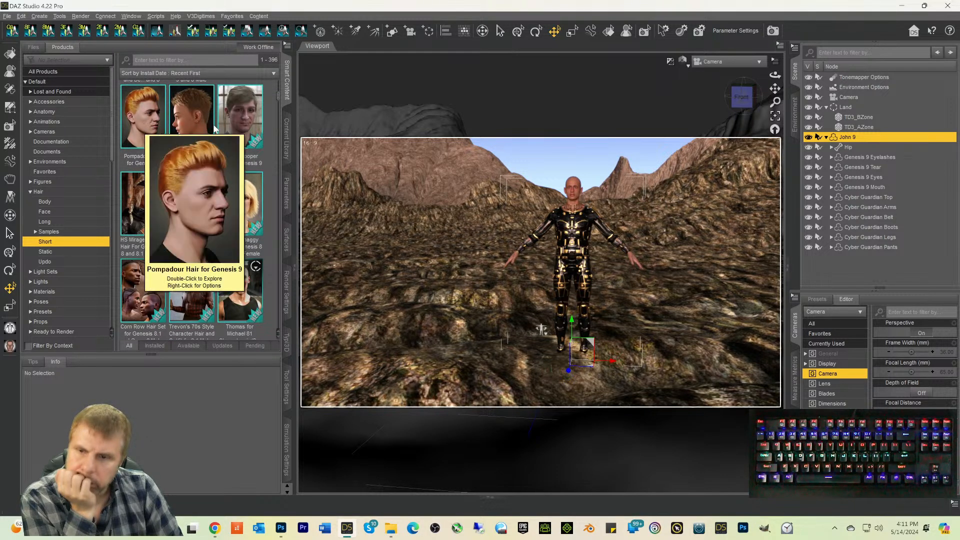
Step: Browse the unfiltered short hair products for a hairstyle for John 9
{"action": "scroll", "coordinate": [205, 190], "scroll_direction": "down", "scroll_amount": 5}
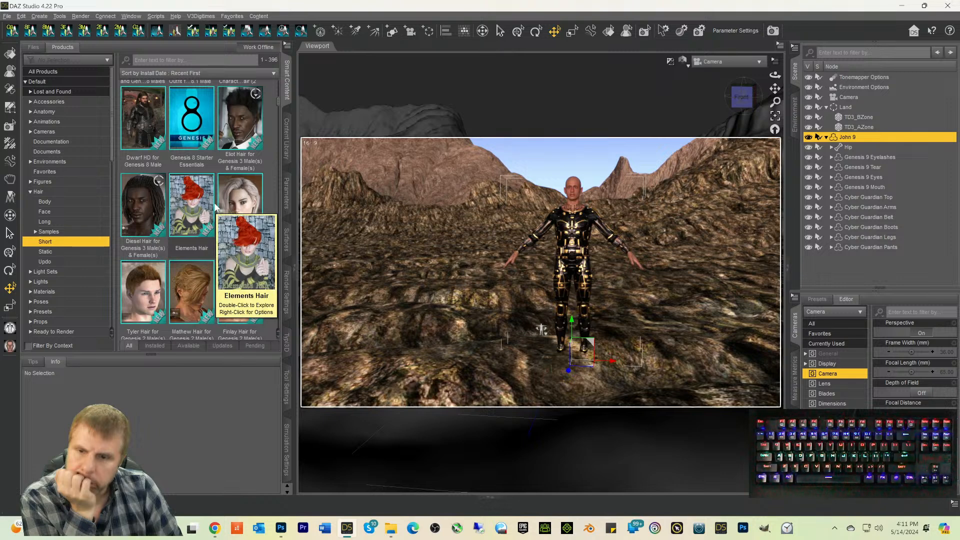
{"action": "scroll", "coordinate": [215, 205], "scroll_direction": "down", "scroll_amount": 5}
{"action": "scroll", "coordinate": [215, 202], "scroll_direction": "down", "scroll_amount": 5}
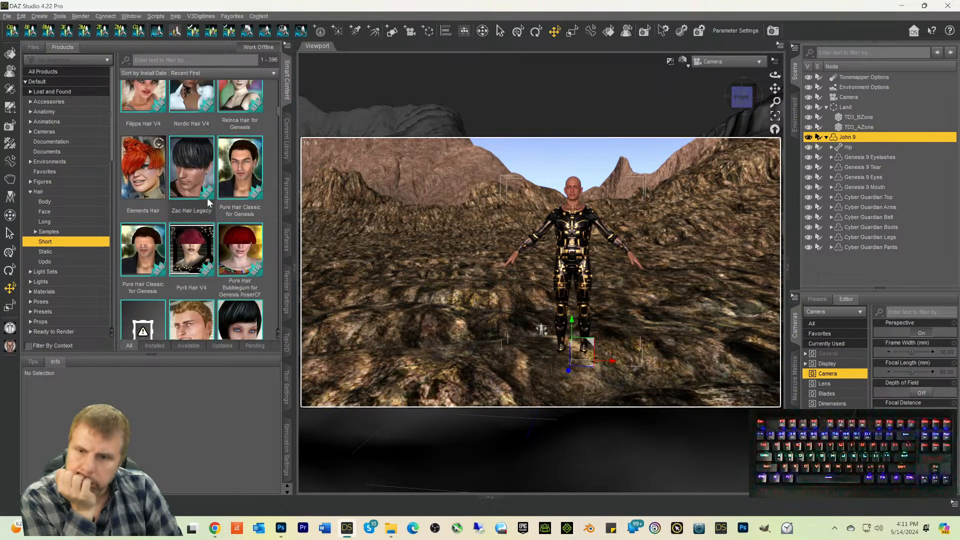
{"action": "scroll", "coordinate": [207, 200], "scroll_direction": "down", "scroll_amount": 4}
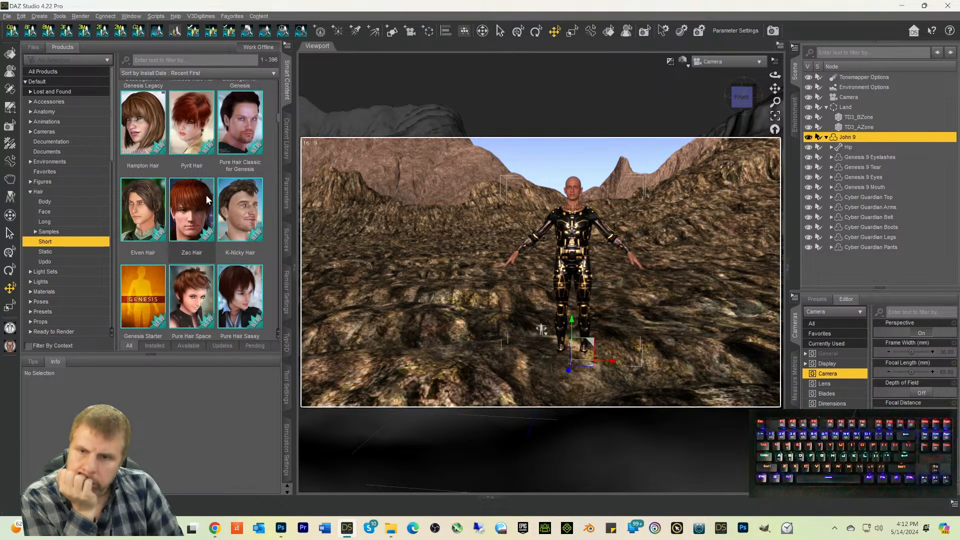
{"action": "scroll", "coordinate": [208, 199], "scroll_direction": "down", "scroll_amount": 4}
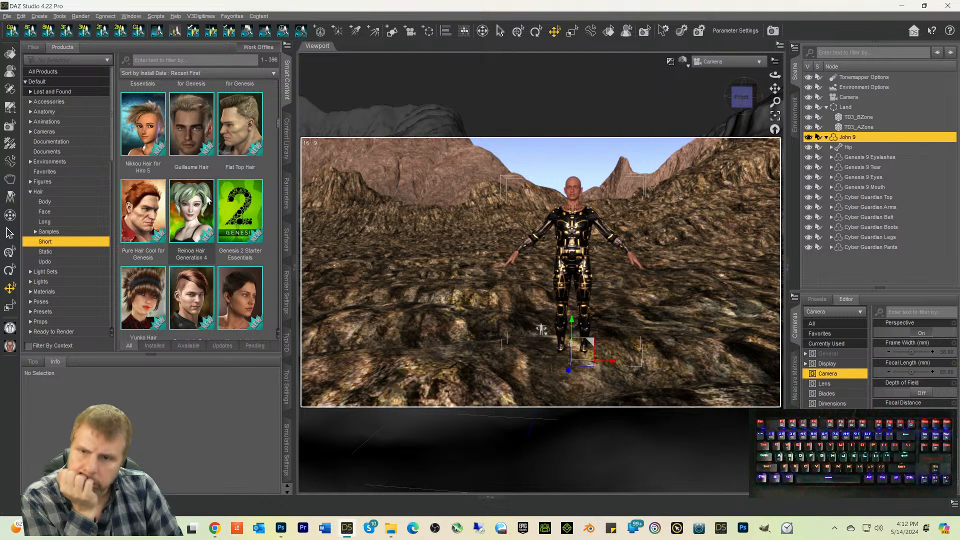
{"action": "scroll", "coordinate": [194, 202], "scroll_direction": "down", "scroll_amount": 4}
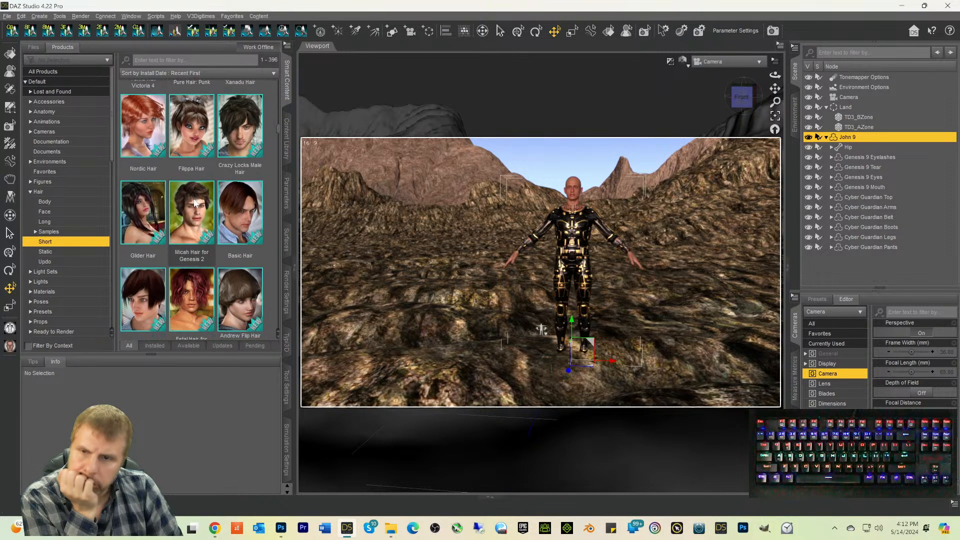
{"action": "scroll", "coordinate": [195, 202], "scroll_direction": "down", "scroll_amount": 5}
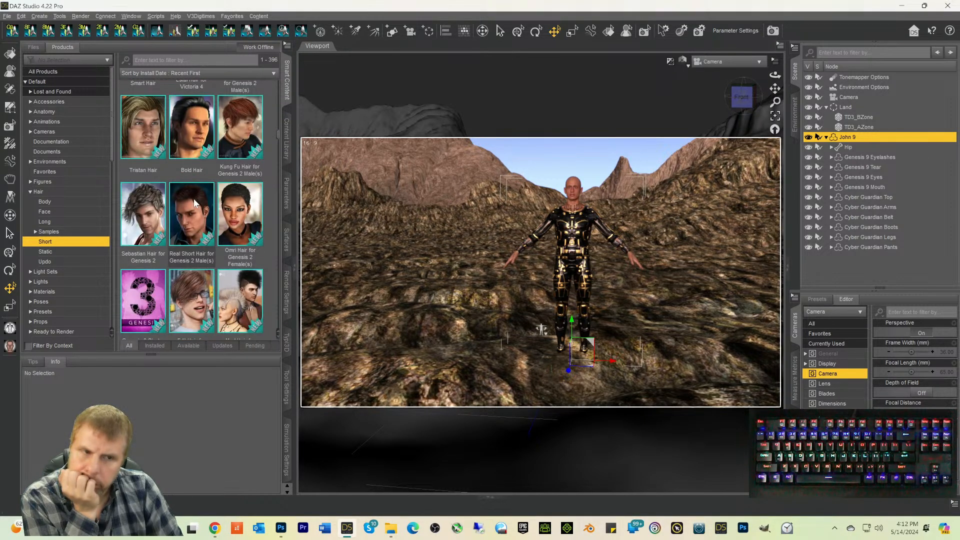
Step: Limit the short hair products to those compatible with John 9 and browse them for a hairstyle
{"action": "left_click", "coordinate": [27, 346]}
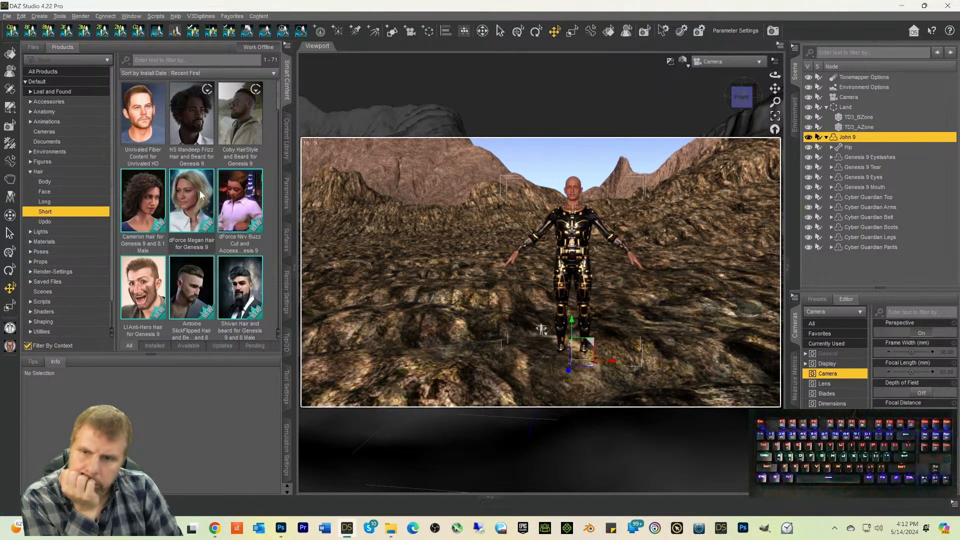
{"action": "scroll", "coordinate": [196, 190], "scroll_direction": "down", "scroll_amount": 3}
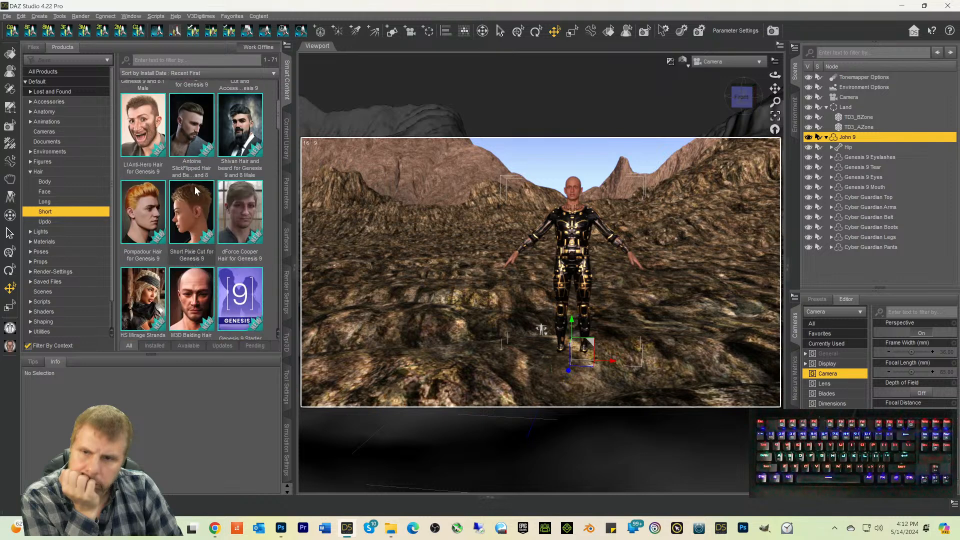
{"action": "scroll", "coordinate": [196, 190], "scroll_direction": "down", "scroll_amount": 3}
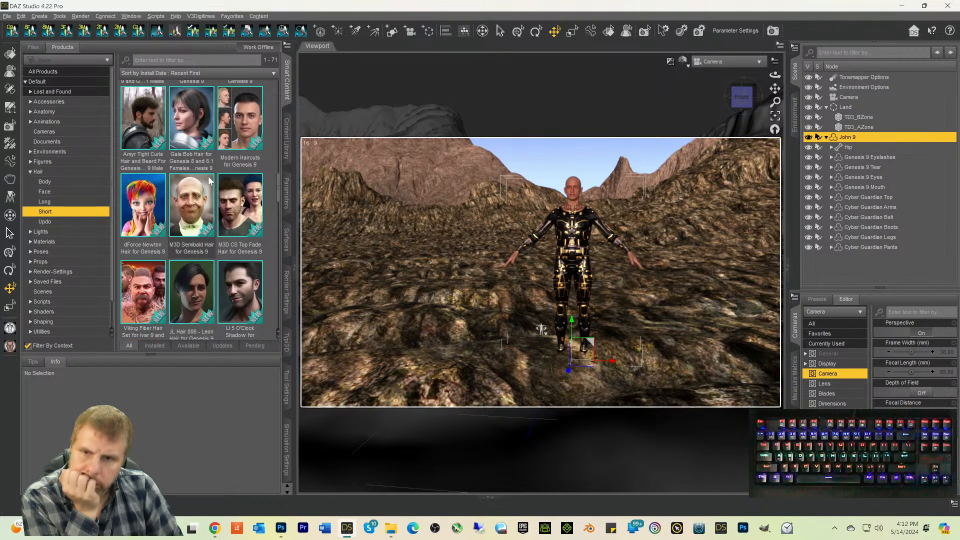
{"action": "scroll", "coordinate": [219, 178], "scroll_direction": "down", "scroll_amount": 3}
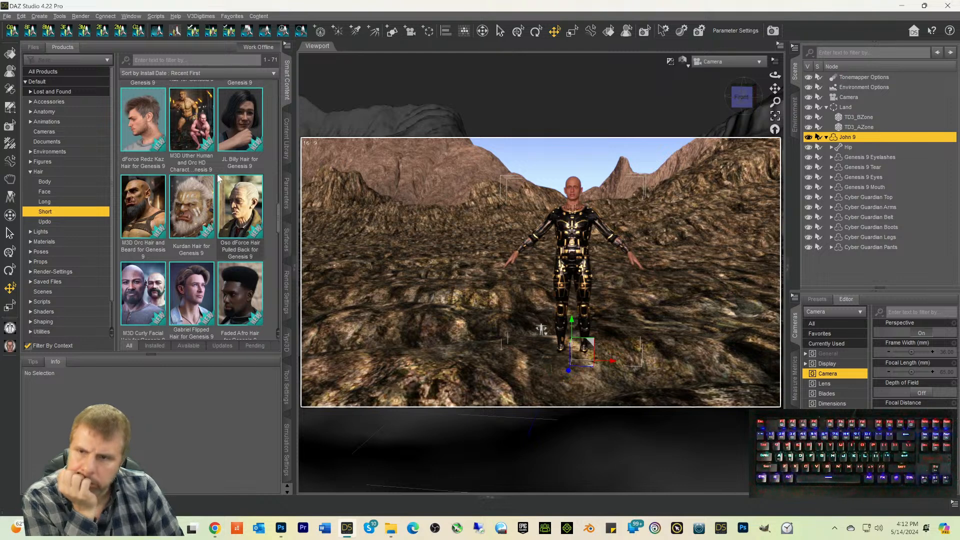
Step: Load the hair item from the dForce Redz Kaz Hair for Genesis 9 product onto John 9
{"action": "double_click", "coordinate": [142, 122]}
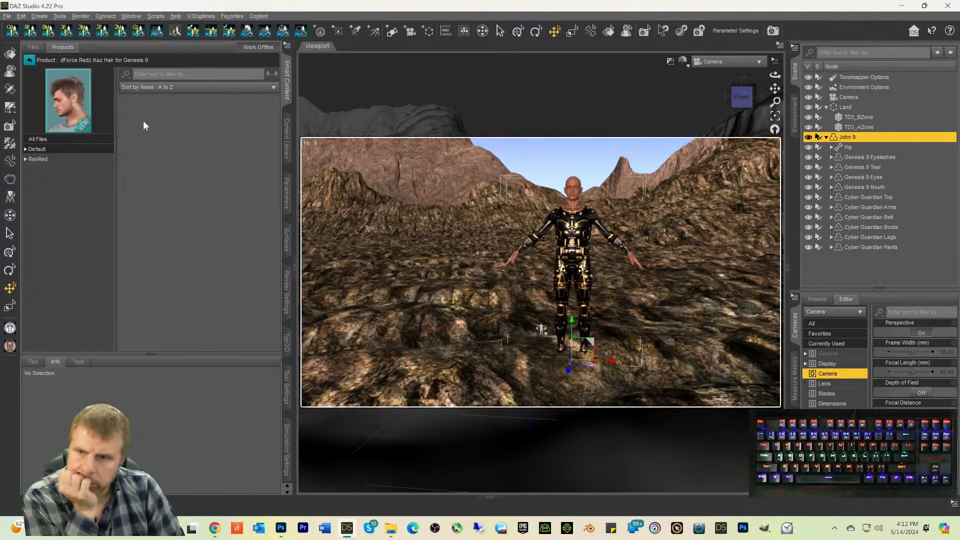
{"action": "left_click", "coordinate": [38, 149]}
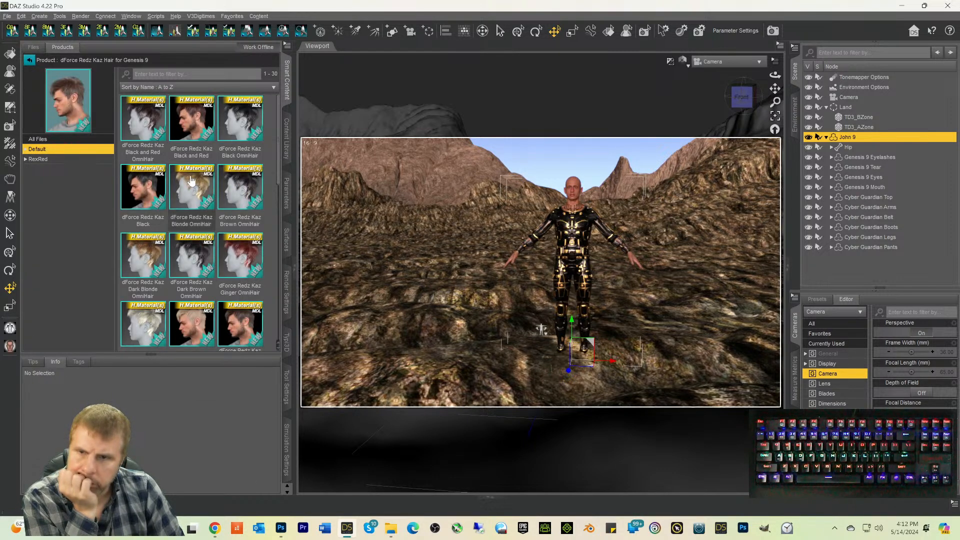
{"action": "left_click", "coordinate": [25, 150]}
{"action": "left_click", "coordinate": [38, 159]}
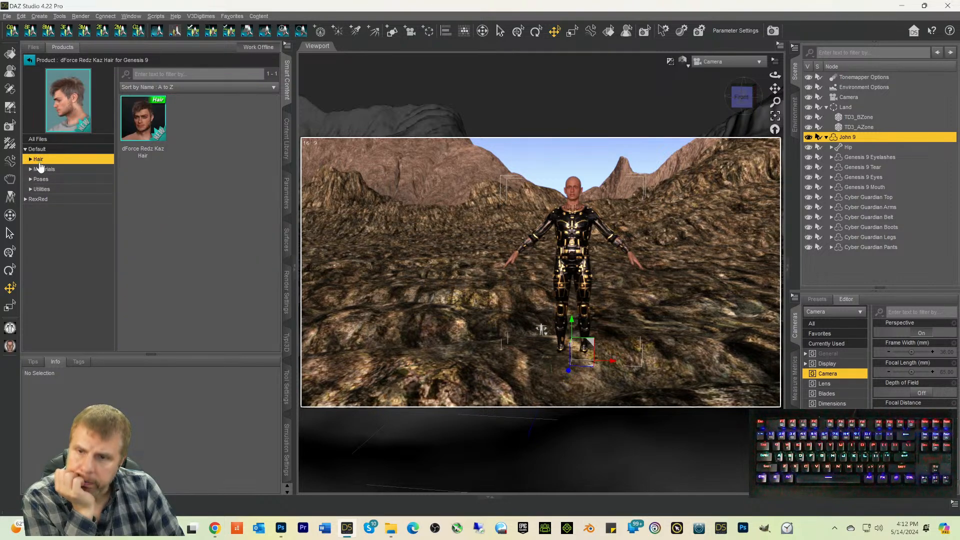
{"action": "double_click", "coordinate": [160, 122]}
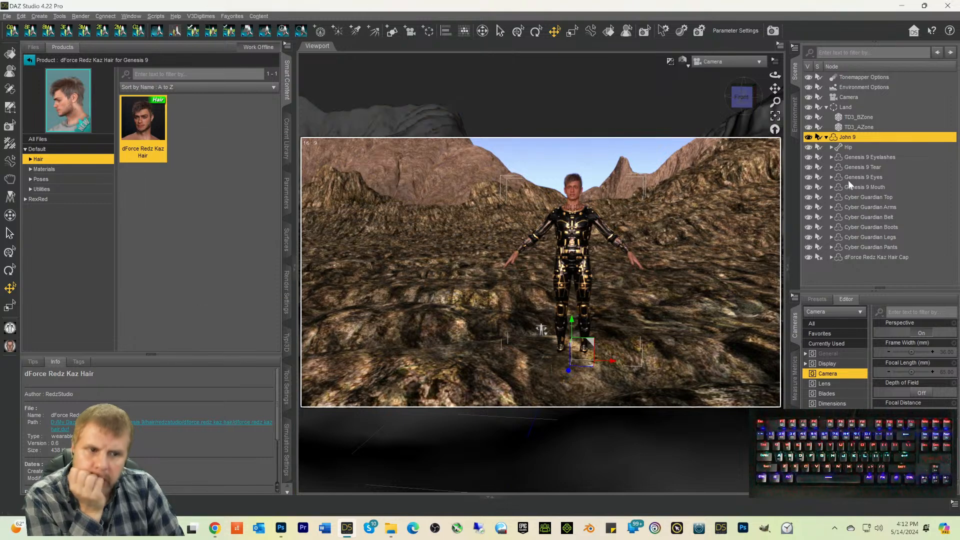
Step: Apply the dForce Redz Kaz Hair Tight Style pose preset to the hair cap
{"action": "left_click", "coordinate": [860, 256]}
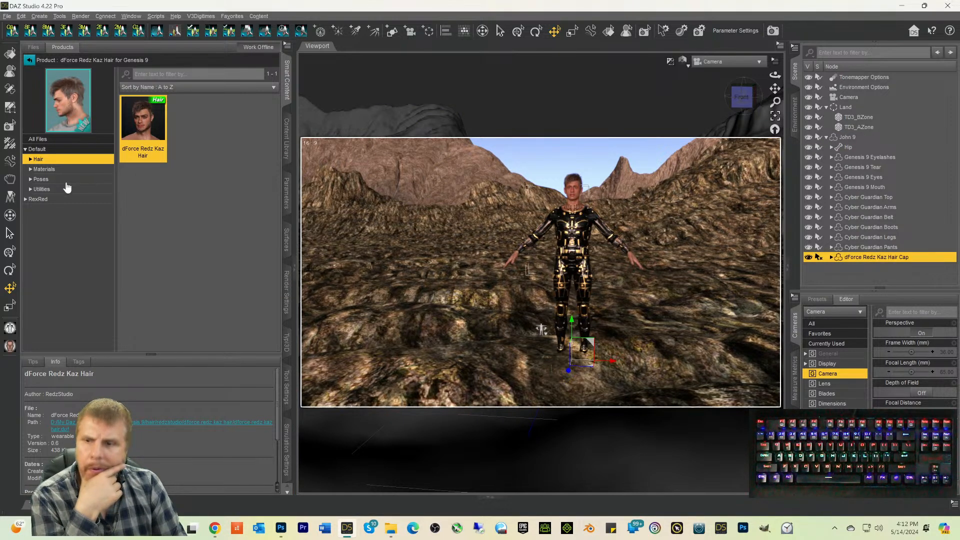
{"action": "left_click", "coordinate": [42, 179]}
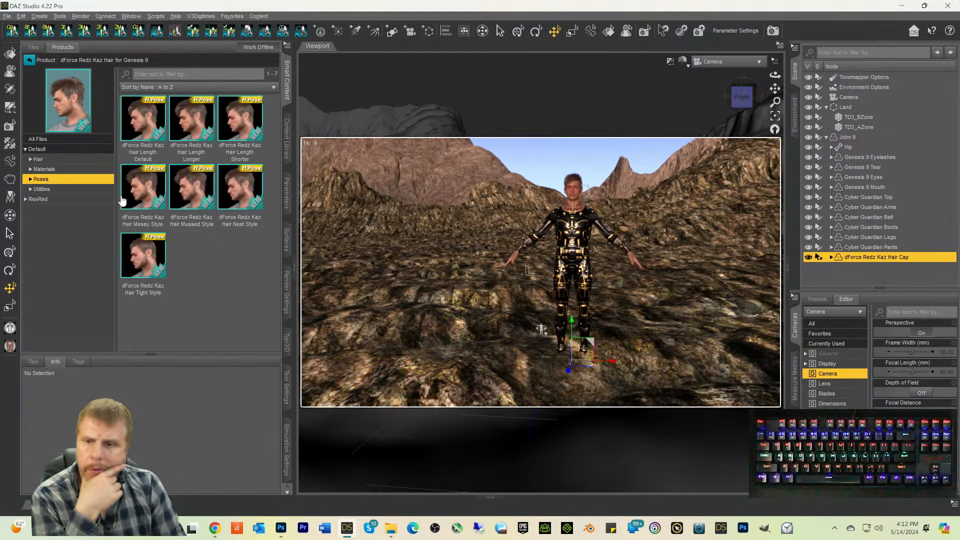
{"action": "double_click", "coordinate": [131, 259]}
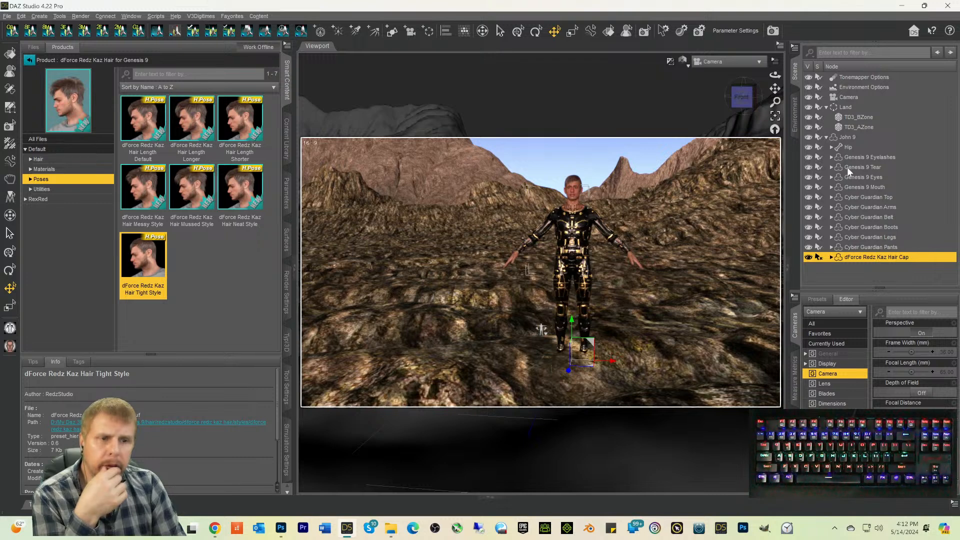
Step: Among John 9's currently used parameters, reduce the John 9 Head morph to 33.9%
{"action": "left_click", "coordinate": [845, 137]}
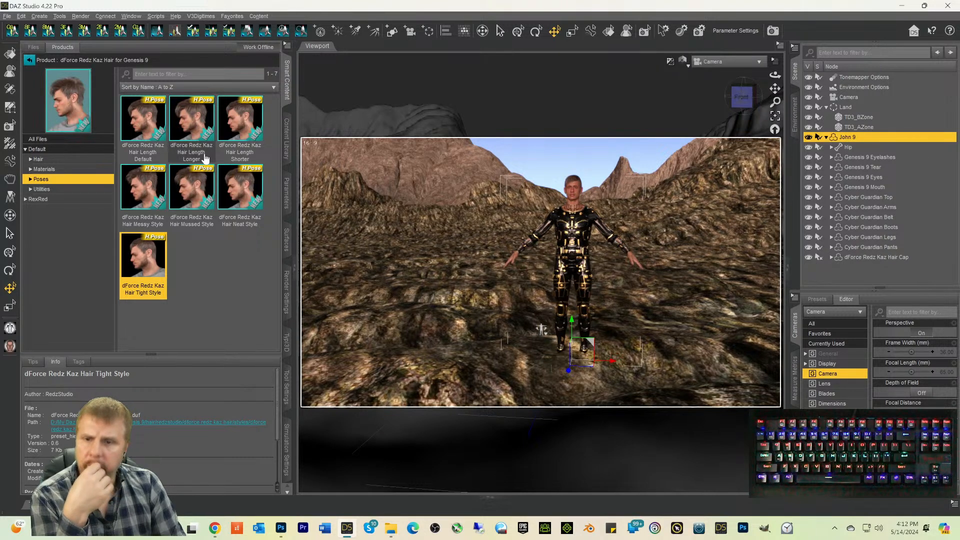
{"action": "left_click", "coordinate": [286, 193]}
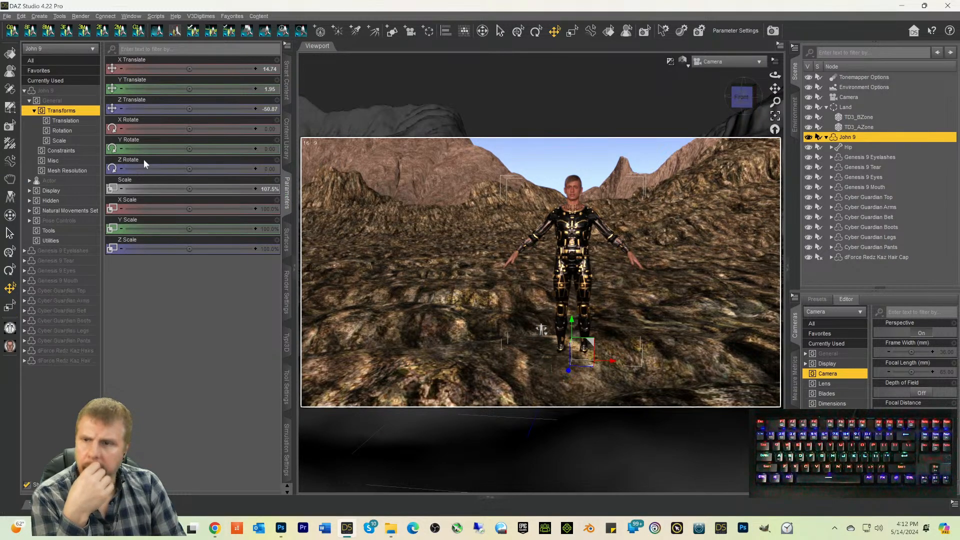
{"action": "left_click", "coordinate": [54, 81]}
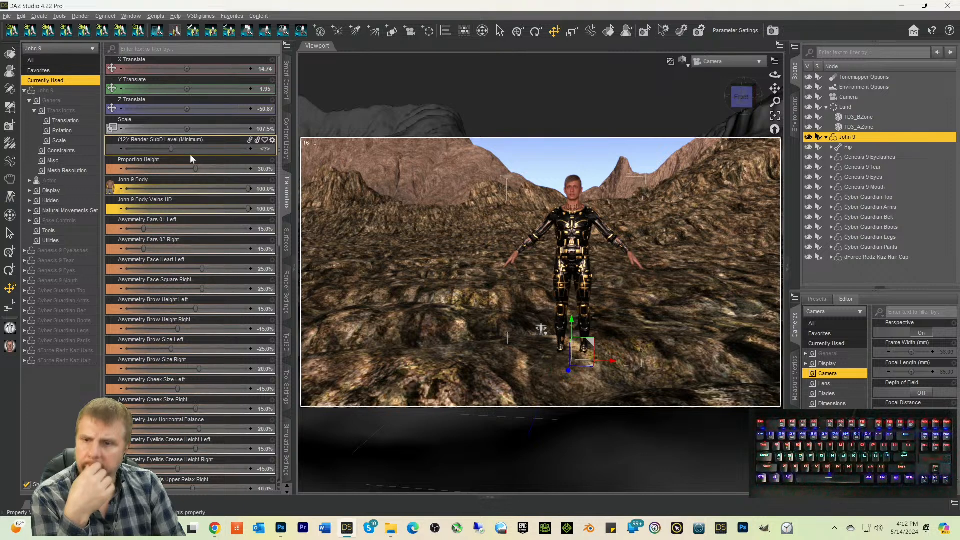
{"action": "scroll", "coordinate": [211, 215], "scroll_direction": "down", "scroll_amount": 2}
{"action": "scroll", "coordinate": [210, 218], "scroll_direction": "down", "scroll_amount": 6}
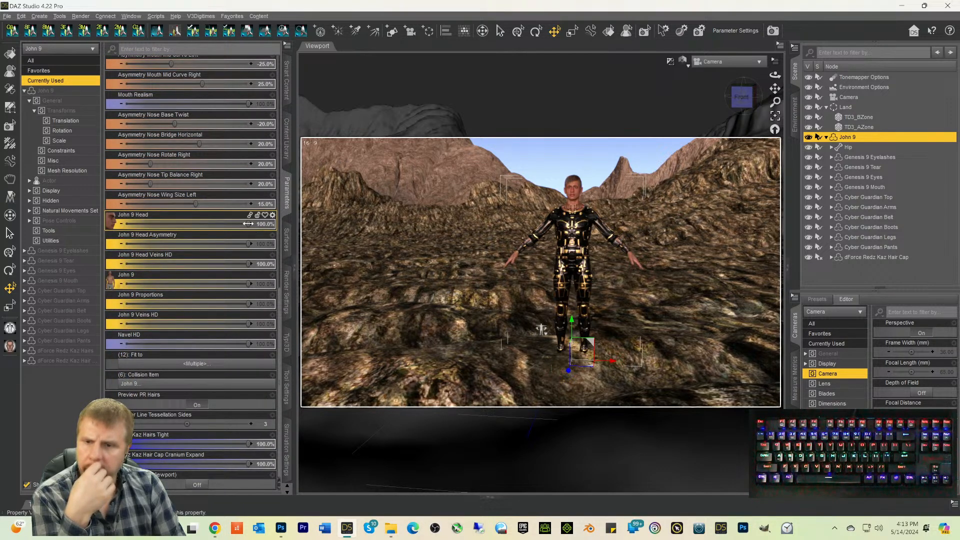
{"action": "left_click_drag", "start_coordinate": [241, 222], "coordinate": [199, 222]}
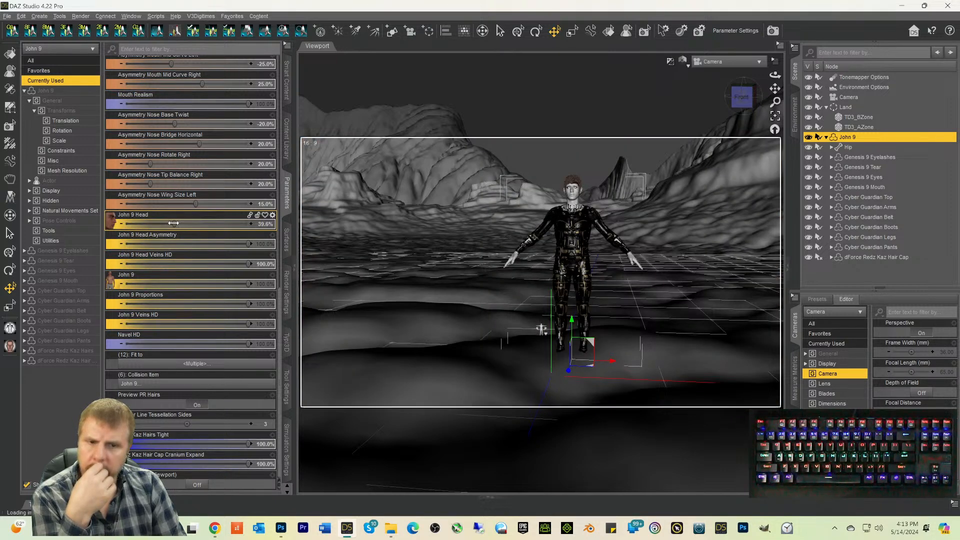
{"action": "left_click_drag", "start_coordinate": [202, 224], "coordinate": [224, 229]}
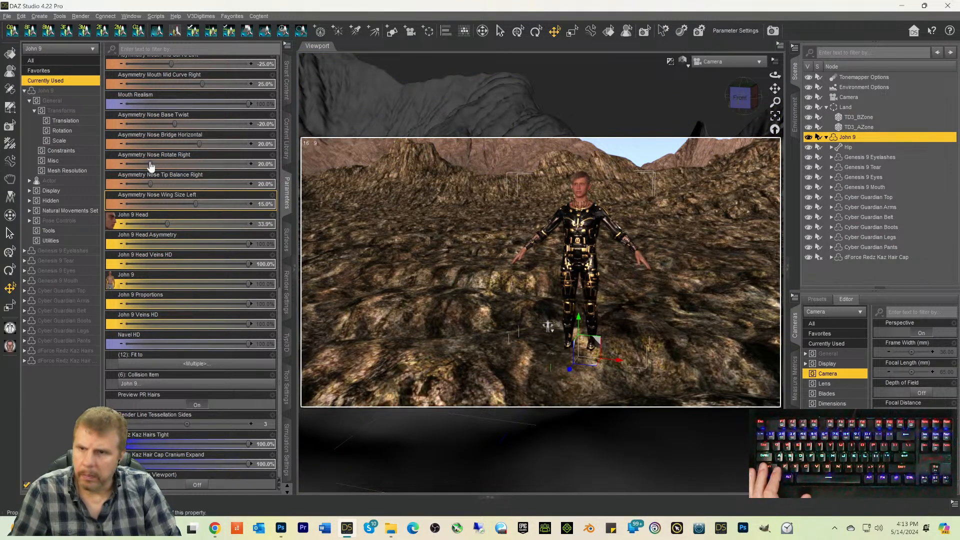
Step: Look through the Redz Kaz hair materials, return to the product list and browse the remaining short hair products
{"action": "left_click", "coordinate": [287, 80]}
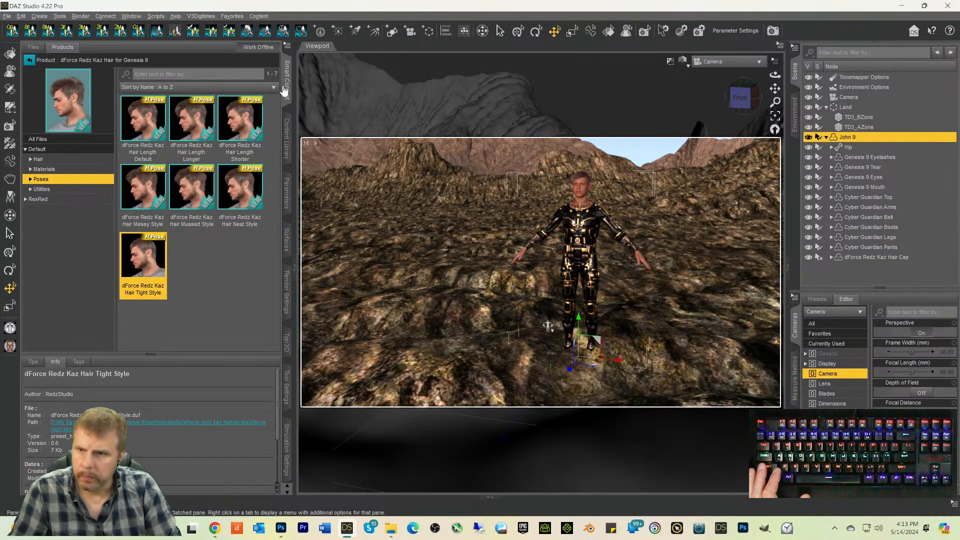
{"action": "left_click", "coordinate": [45, 169]}
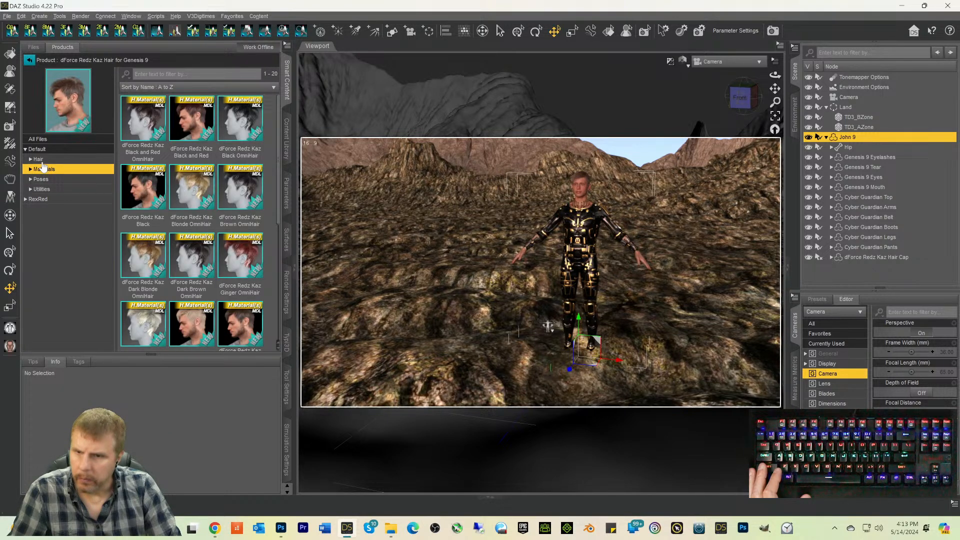
{"action": "left_click", "coordinate": [40, 159]}
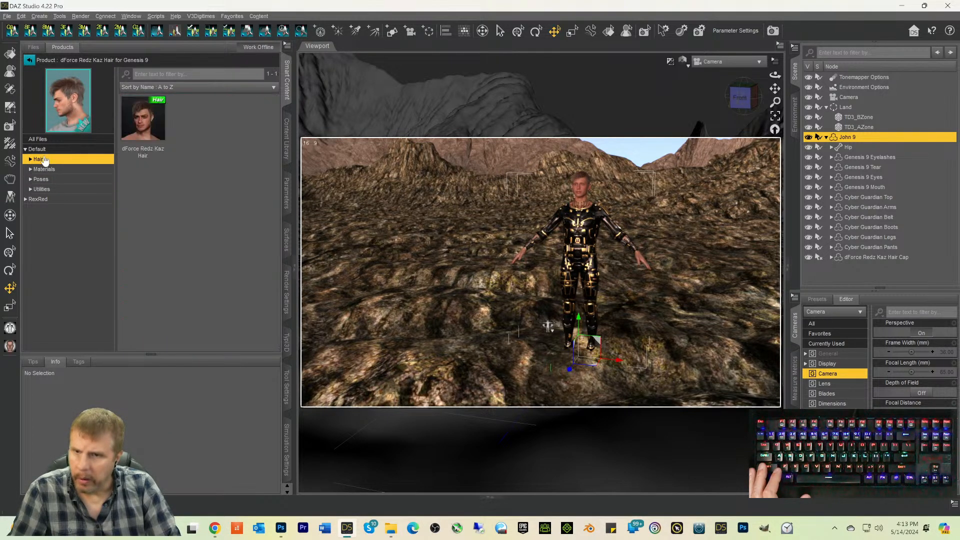
{"action": "left_click", "coordinate": [29, 59]}
{"action": "scroll", "coordinate": [179, 166], "scroll_direction": "down", "scroll_amount": 3}
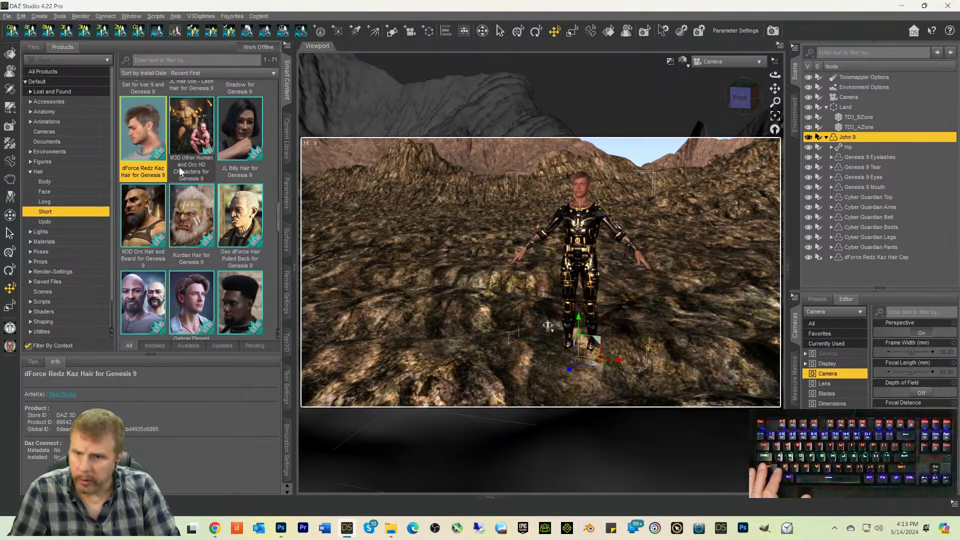
{"action": "scroll", "coordinate": [183, 173], "scroll_direction": "down", "scroll_amount": 3}
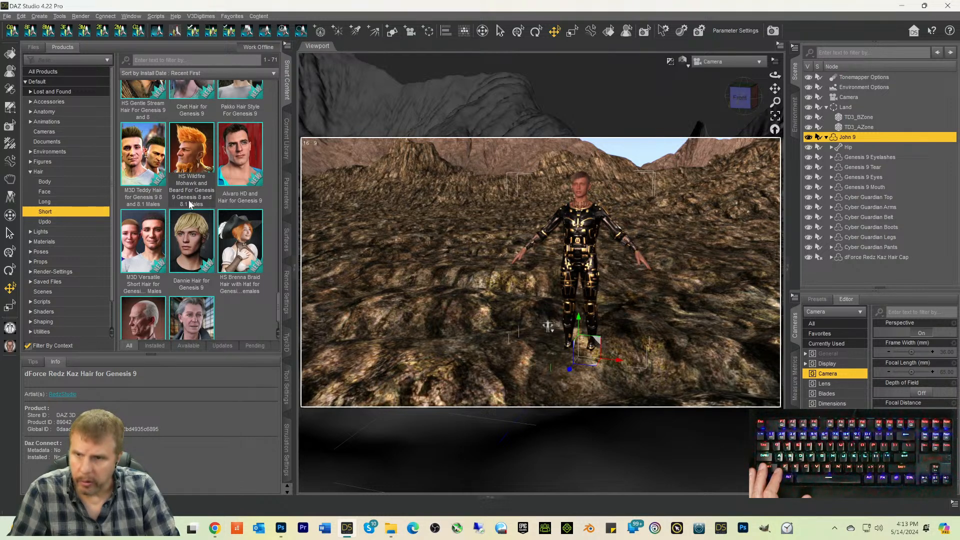
Step: Add the TMA Kade Goatee from the TMA Kade Genesis 9 product in the Face hair category to John 9
{"action": "left_click", "coordinate": [47, 194]}
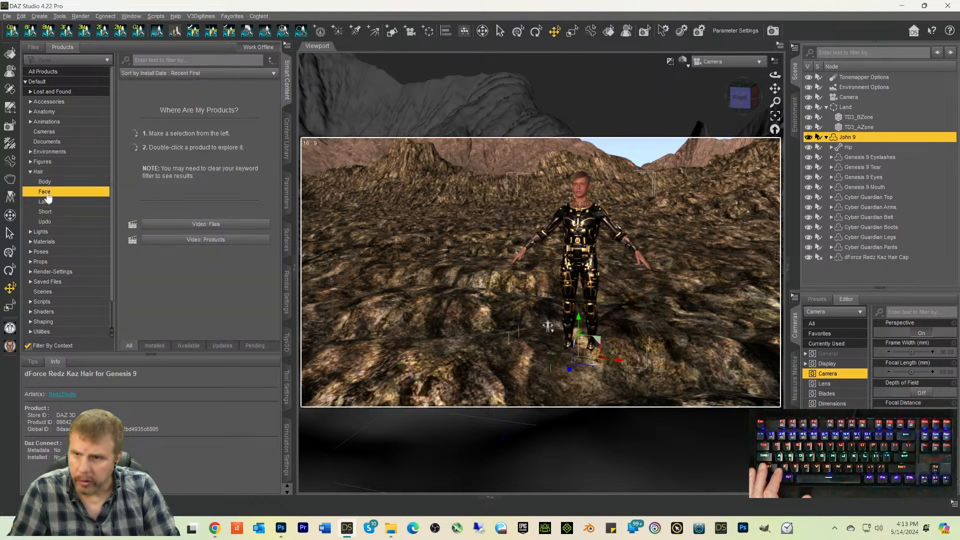
{"action": "double_click", "coordinate": [136, 172]}
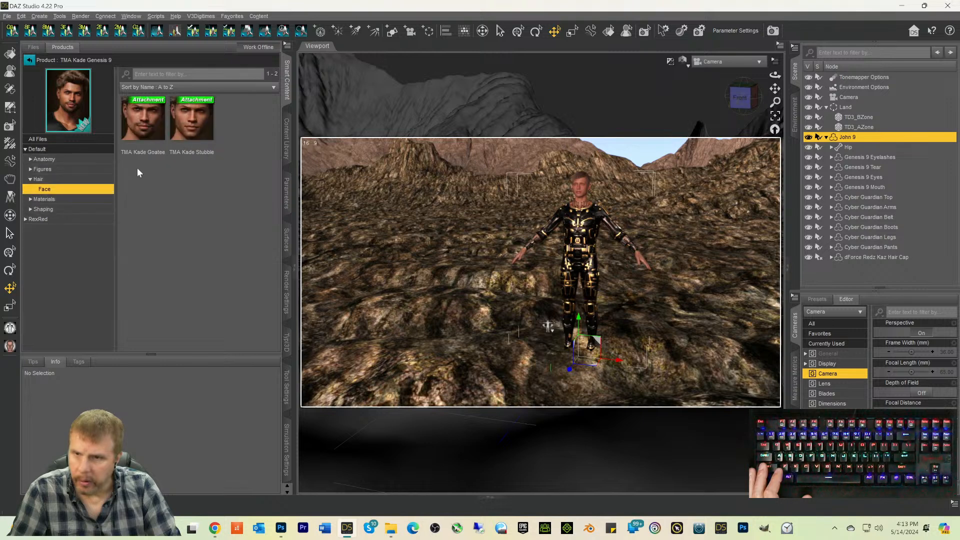
{"action": "left_click", "coordinate": [144, 133]}
{"action": "double_click", "coordinate": [143, 133]}
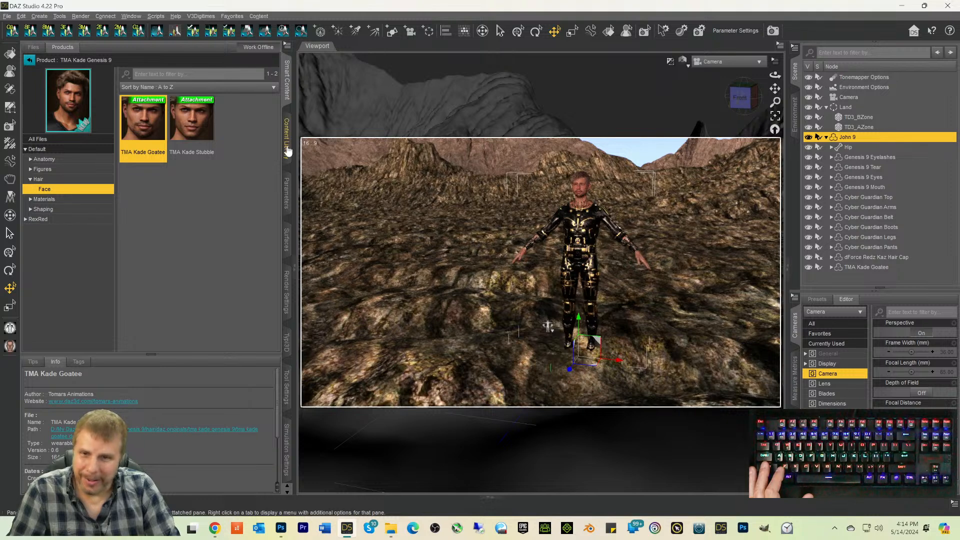
Step: Show the 9poses category under RexRed Poses in the Content Library
{"action": "left_click", "coordinate": [287, 145]}
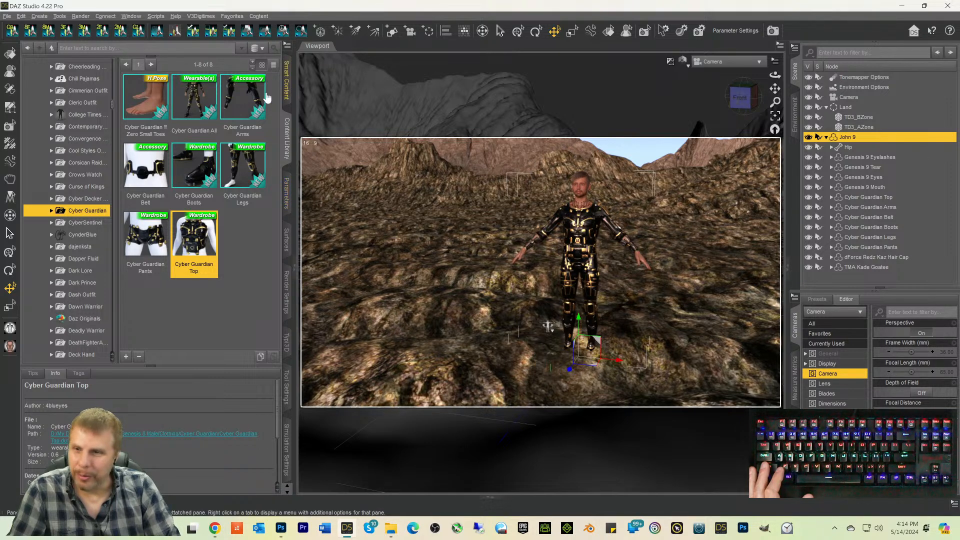
{"action": "scroll", "coordinate": [77, 302], "scroll_direction": "down", "scroll_amount": 6}
{"action": "scroll", "coordinate": [77, 302], "scroll_direction": "down", "scroll_amount": 5}
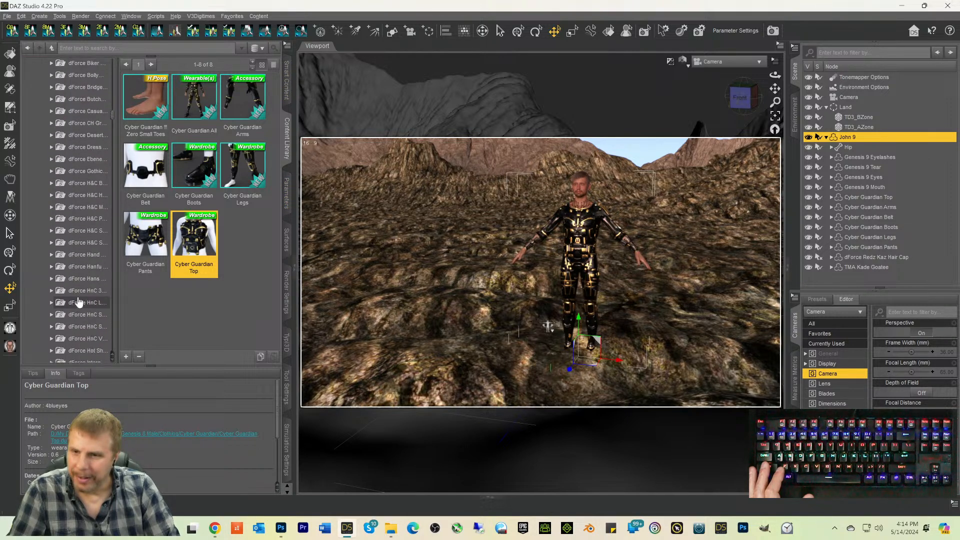
{"action": "left_click_drag", "start_coordinate": [112, 119], "coordinate": [113, 188]}
{"action": "scroll", "coordinate": [102, 356], "scroll_direction": "down", "scroll_amount": 10}
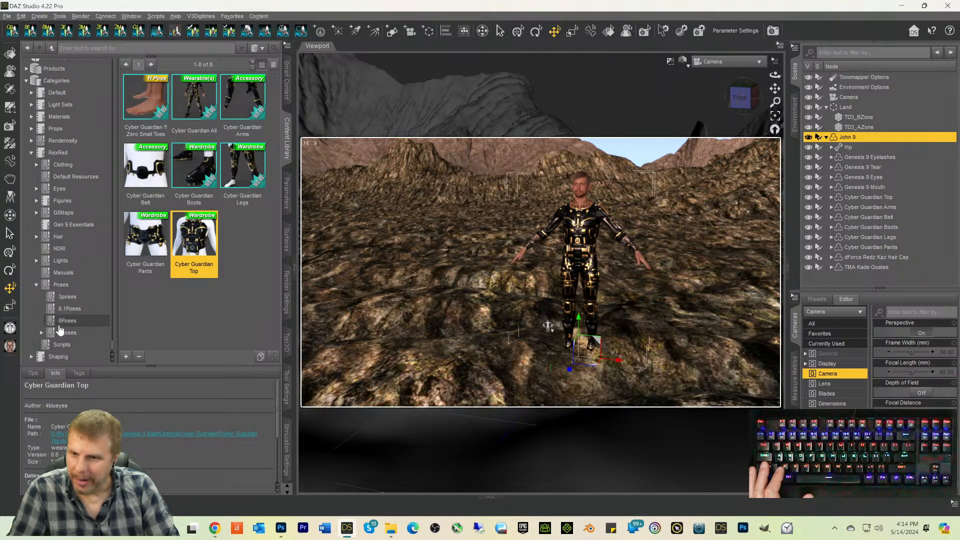
{"action": "left_click", "coordinate": [83, 333]}
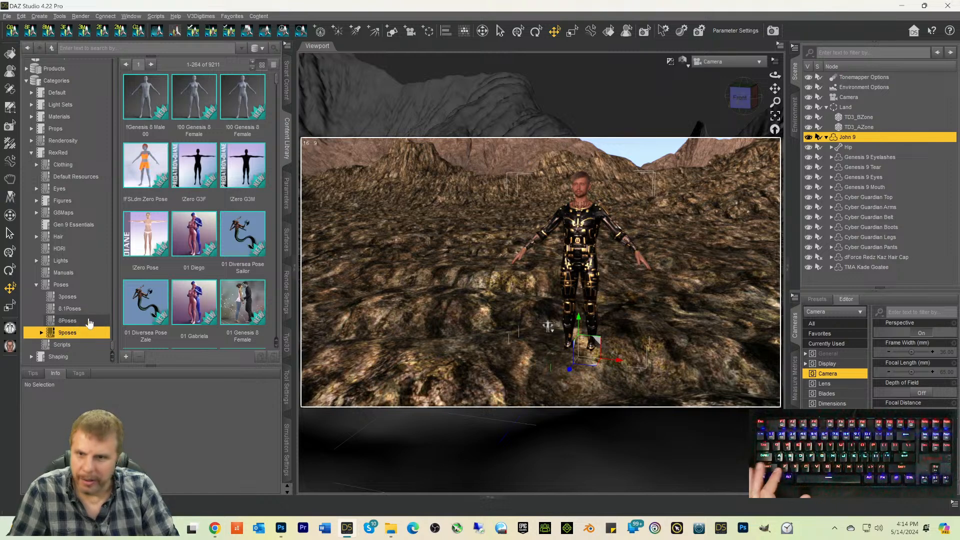
Step: Page through the 9poses presets to the tenth page of the category
{"action": "scroll", "coordinate": [204, 222], "scroll_direction": "down", "scroll_amount": 4}
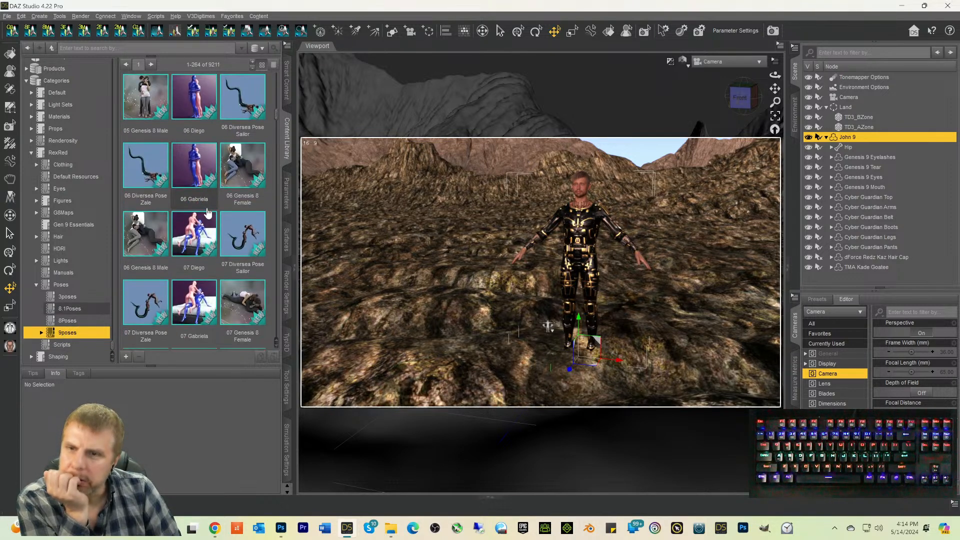
{"action": "left_click", "coordinate": [151, 65]}
{"action": "left_click", "coordinate": [150, 64]}
{"action": "left_click", "coordinate": [151, 65]}
{"action": "left_click", "coordinate": [151, 64]}
{"action": "left_click", "coordinate": [151, 64]}
{"action": "left_click", "coordinate": [151, 65]}
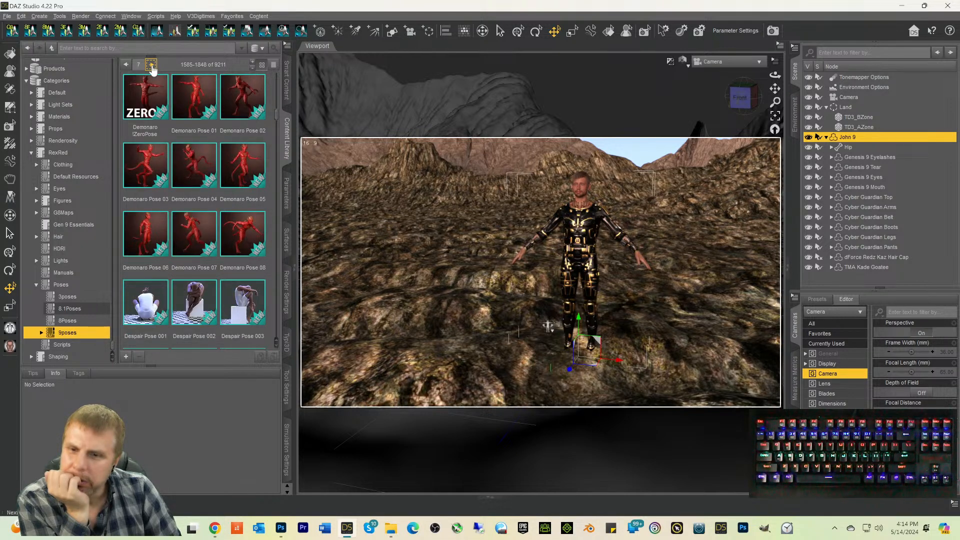
{"action": "left_click", "coordinate": [151, 65]}
{"action": "left_click", "coordinate": [151, 64]}
{"action": "left_click", "coordinate": [151, 64]}
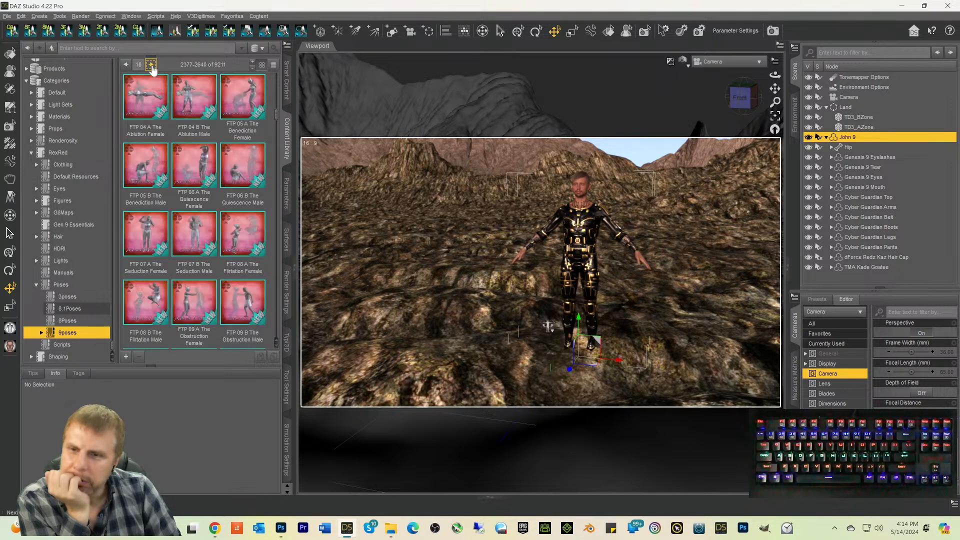
Step: Examine the poses on the tenth page, through the He Loves Him set to the HF poses, for a suitable standing pose
{"action": "scroll", "coordinate": [176, 158], "scroll_direction": "down", "scroll_amount": 10}
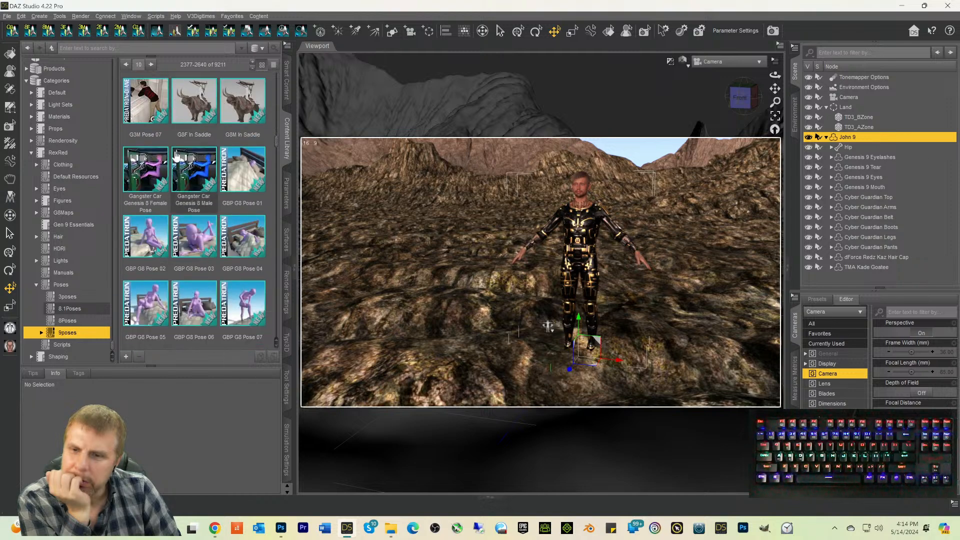
{"action": "scroll", "coordinate": [176, 158], "scroll_direction": "down", "scroll_amount": 10}
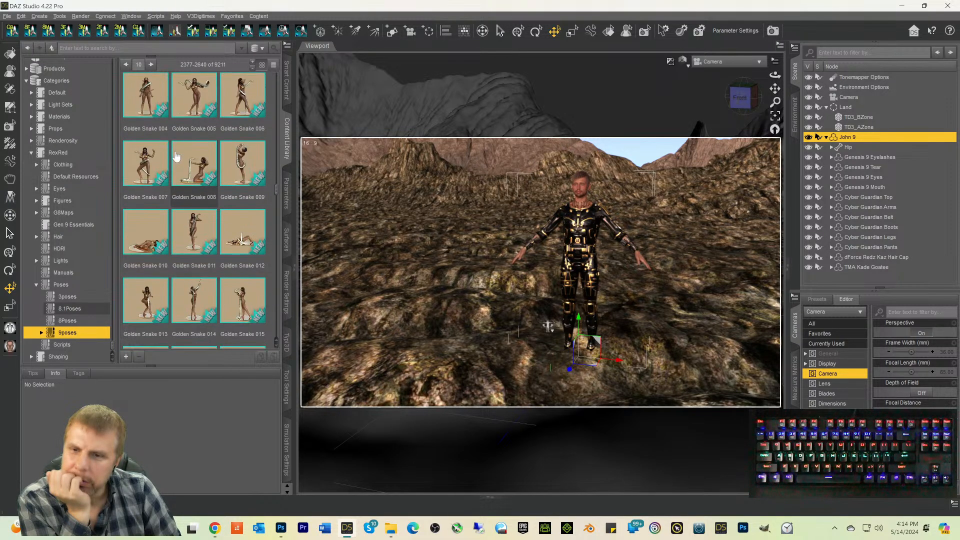
{"action": "scroll", "coordinate": [176, 158], "scroll_direction": "down", "scroll_amount": 10}
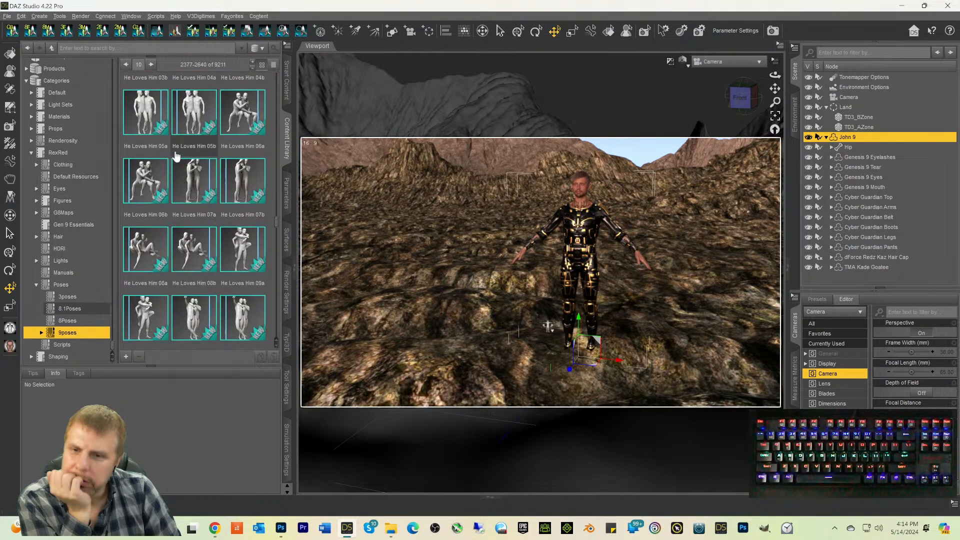
{"action": "scroll", "coordinate": [176, 158], "scroll_direction": "down", "scroll_amount": 5}
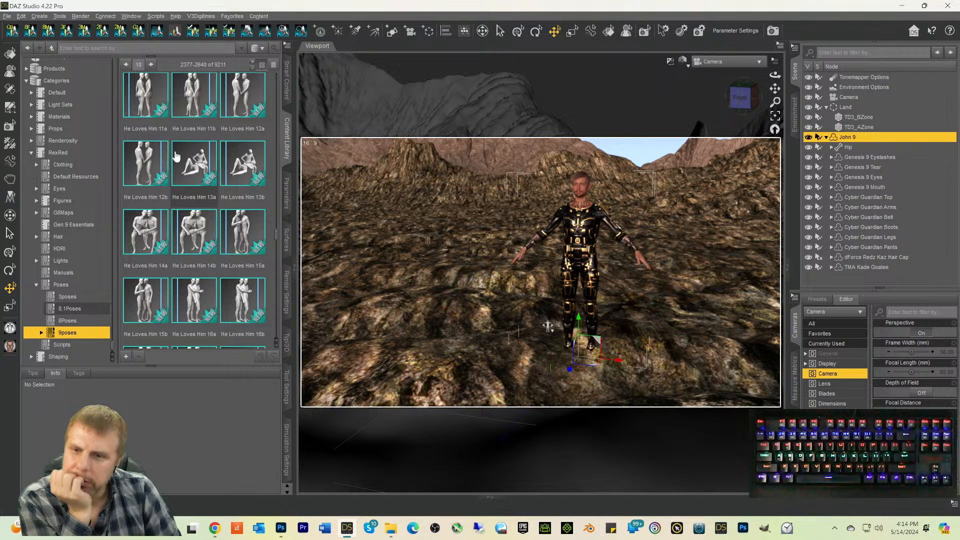
{"action": "scroll", "coordinate": [176, 158], "scroll_direction": "up", "scroll_amount": 5}
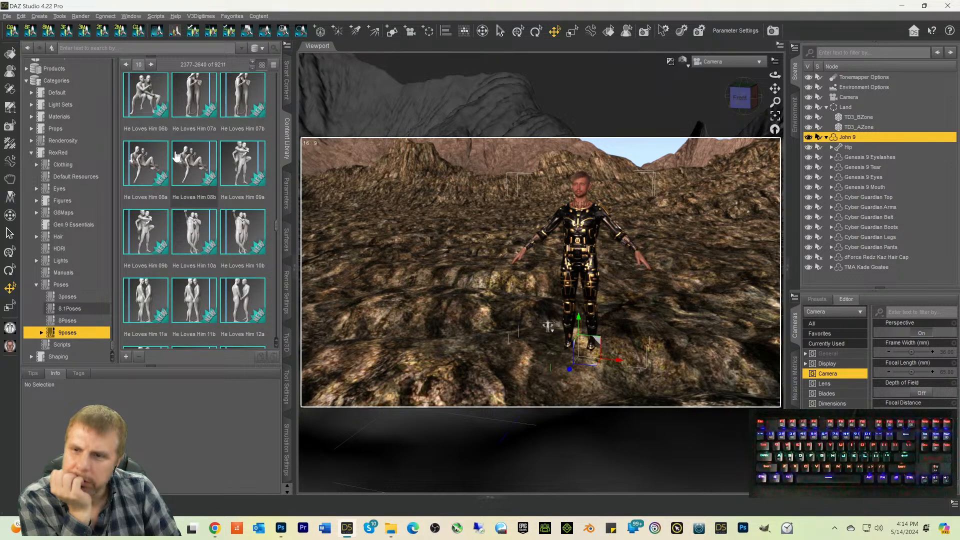
{"action": "scroll", "coordinate": [176, 158], "scroll_direction": "up", "scroll_amount": 5}
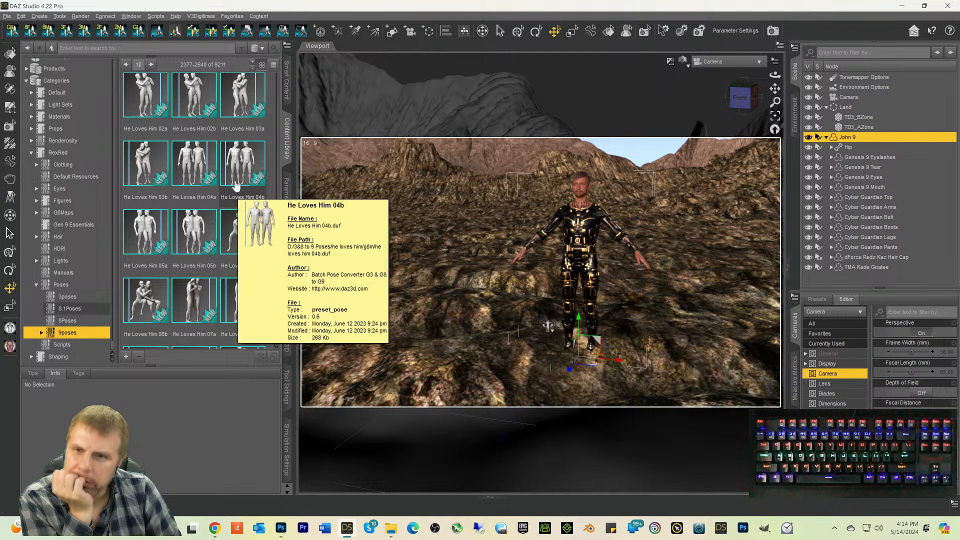
{"action": "scroll", "coordinate": [237, 190], "scroll_direction": "down", "scroll_amount": 15}
{"action": "scroll", "coordinate": [237, 185], "scroll_direction": "down", "scroll_amount": 6}
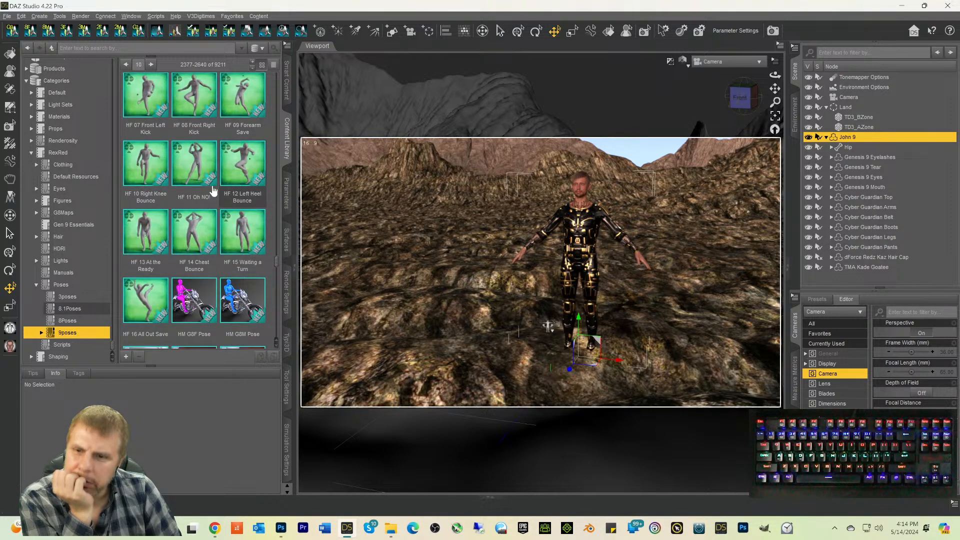
Step: Apply the HF 13 At the Ready pose to John 9
{"action": "left_click", "coordinate": [152, 230]}
{"action": "double_click", "coordinate": [153, 231]}
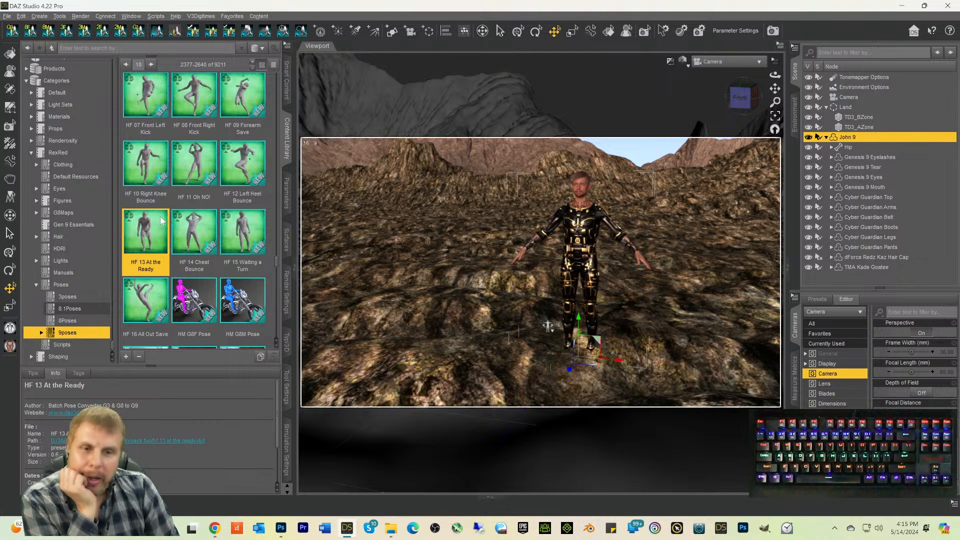
{"action": "double_click", "coordinate": [160, 221]}
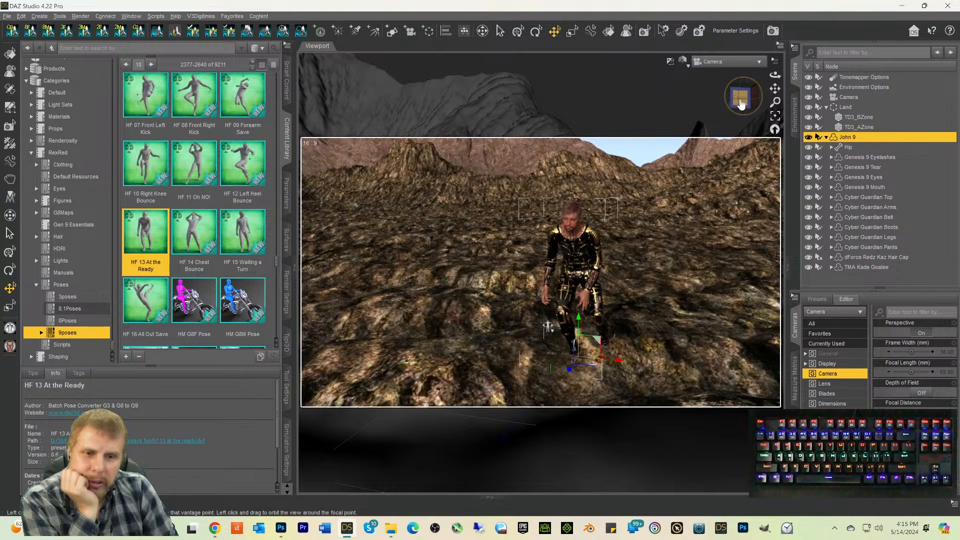
Step: Orbit the camera to a low front view with sky behind the figure and apply the HF 15 Waiting a Turn pose to John 9
{"action": "left_click", "coordinate": [741, 104]}
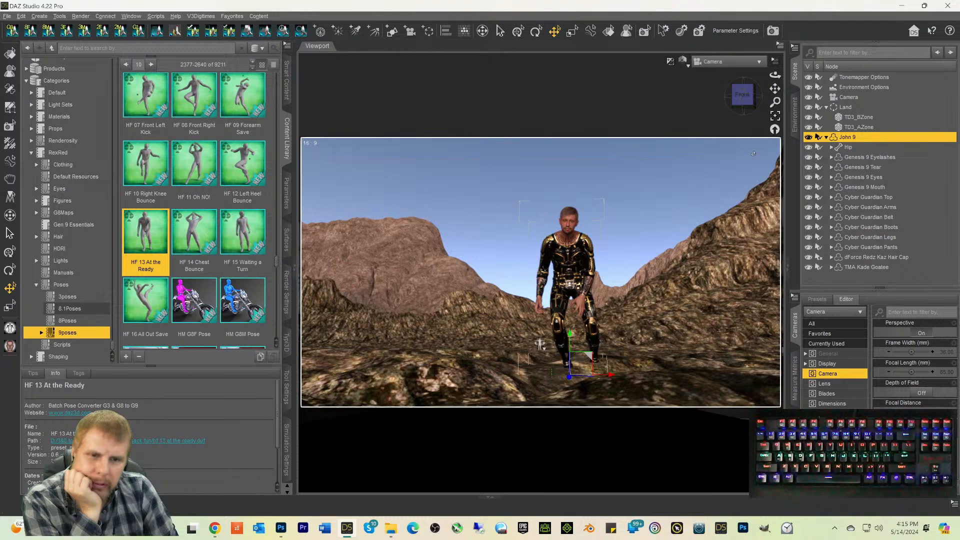
{"action": "left_click_drag", "start_coordinate": [741, 98], "coordinate": [742, 97]}
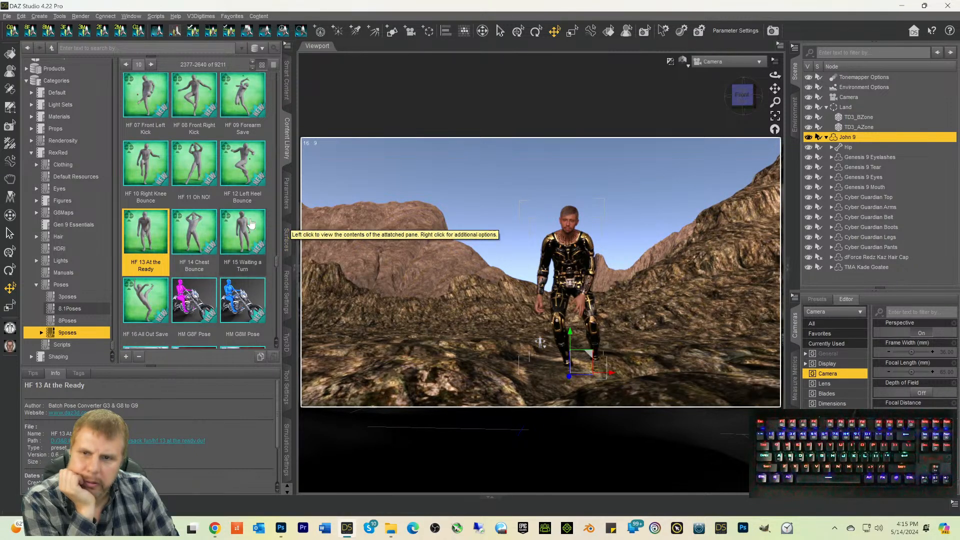
{"action": "left_click", "coordinate": [235, 227]}
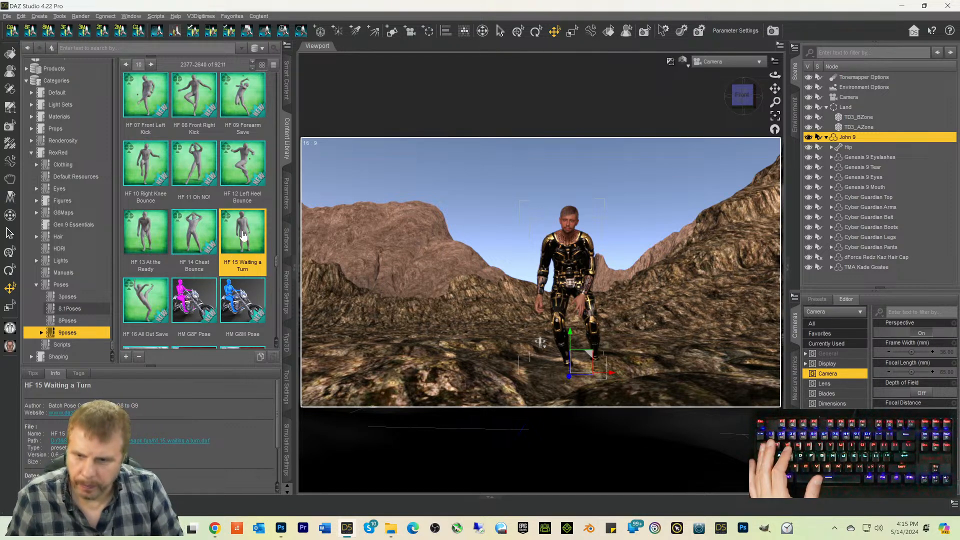
{"action": "double_click", "coordinate": [242, 232]}
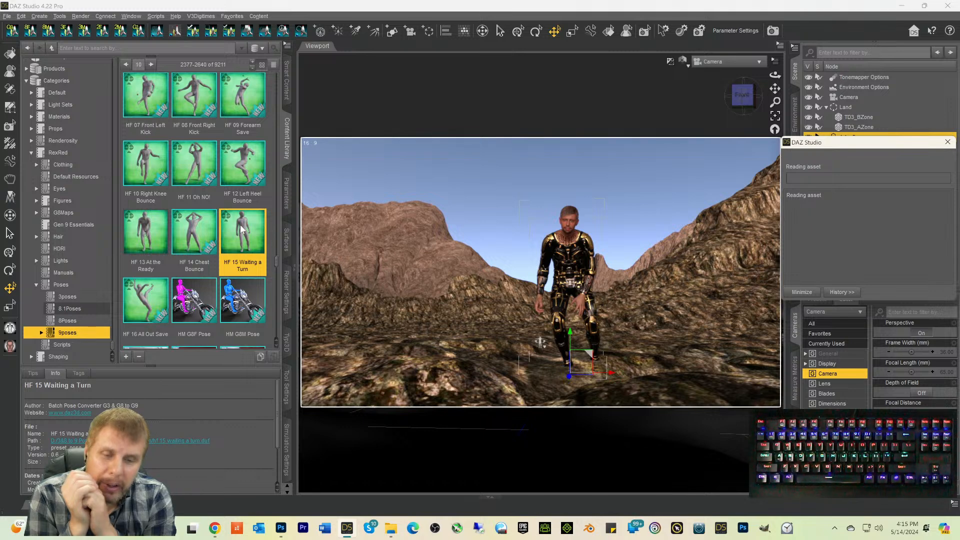
{"action": "mouse_move", "coordinate": [241, 229]}
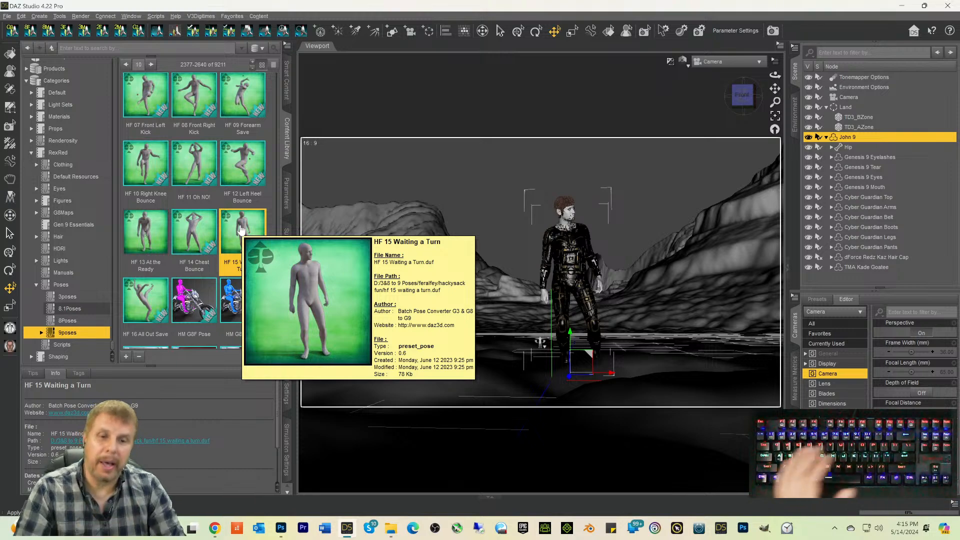
{"action": "key", "text": "ctrl+shift+n"}
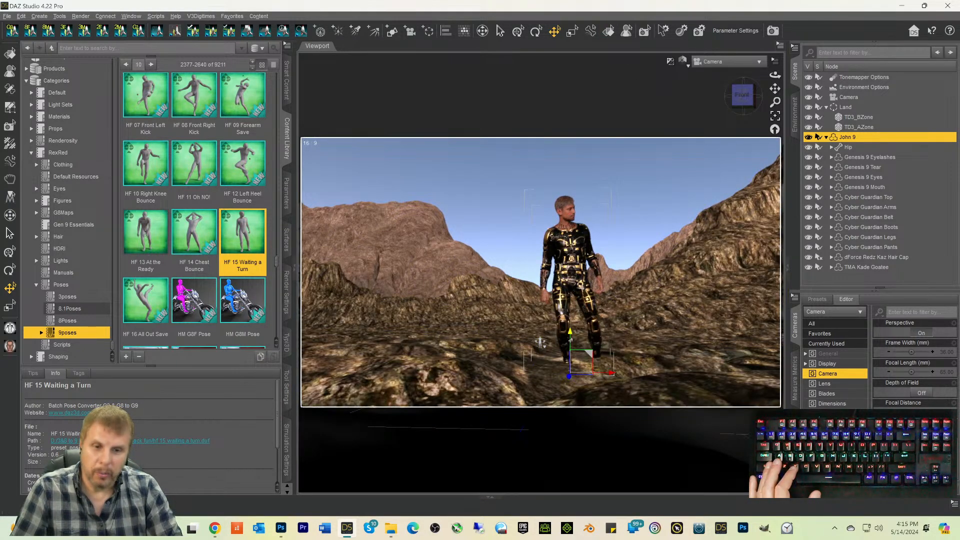
Step: Raise John 9 vertically in small moves until his boots stand on the rocky ground, and deselect him
{"action": "left_click_drag", "start_coordinate": [569, 333], "coordinate": [573, 336]}
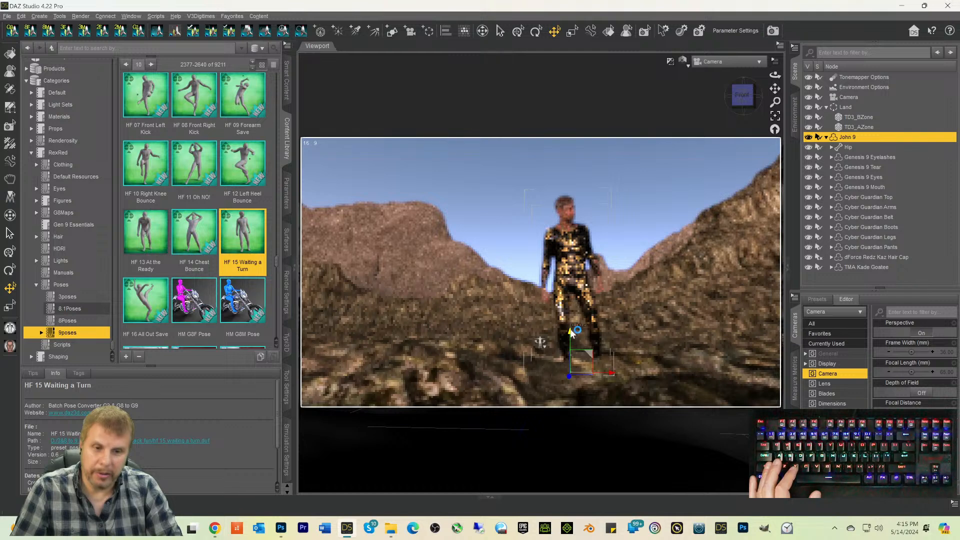
{"action": "left_click_drag", "start_coordinate": [570, 333], "coordinate": [570, 333]}
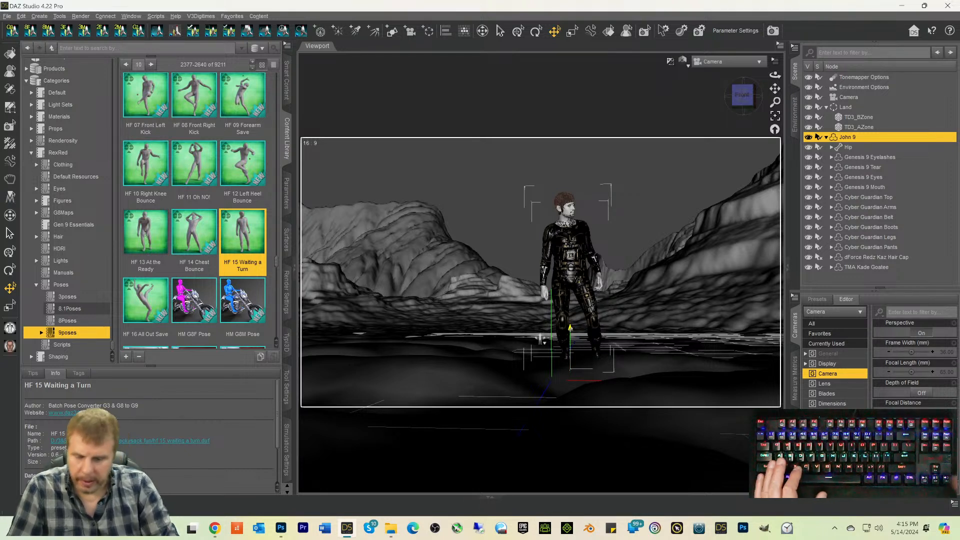
{"action": "left_click_drag", "start_coordinate": [574, 329], "coordinate": [576, 326]}
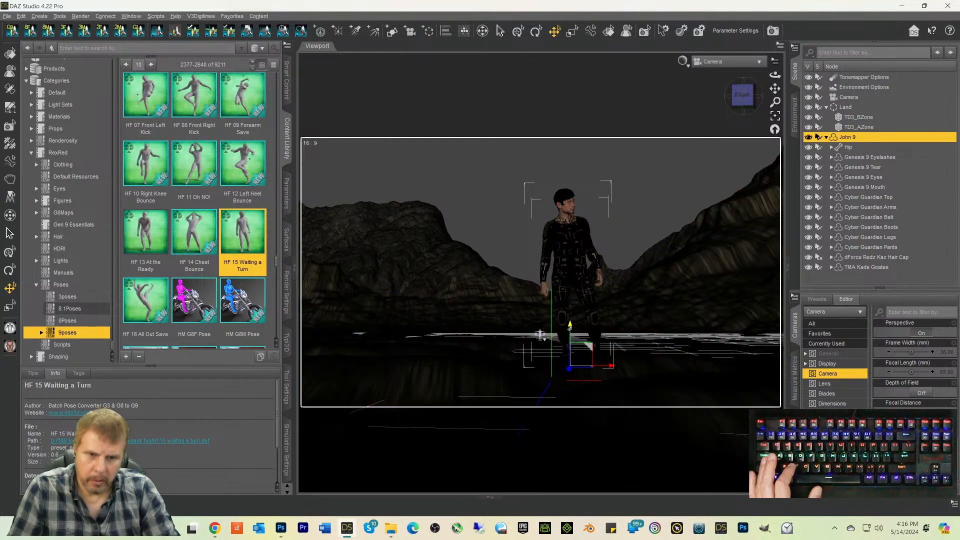
{"action": "left_click_drag", "start_coordinate": [569, 326], "coordinate": [569, 323]}
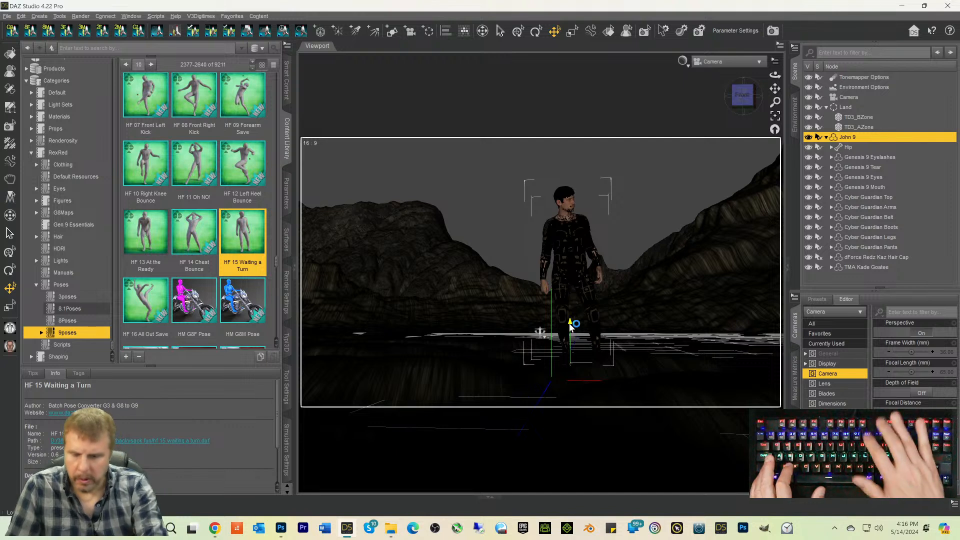
{"action": "key", "text": "ctrl+t"}
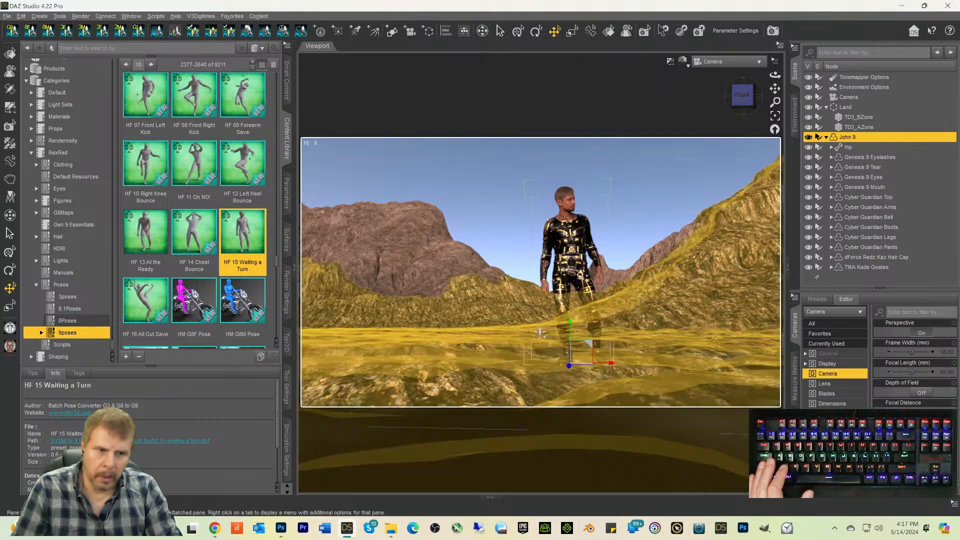
{"action": "left_click", "coordinate": [837, 281]}
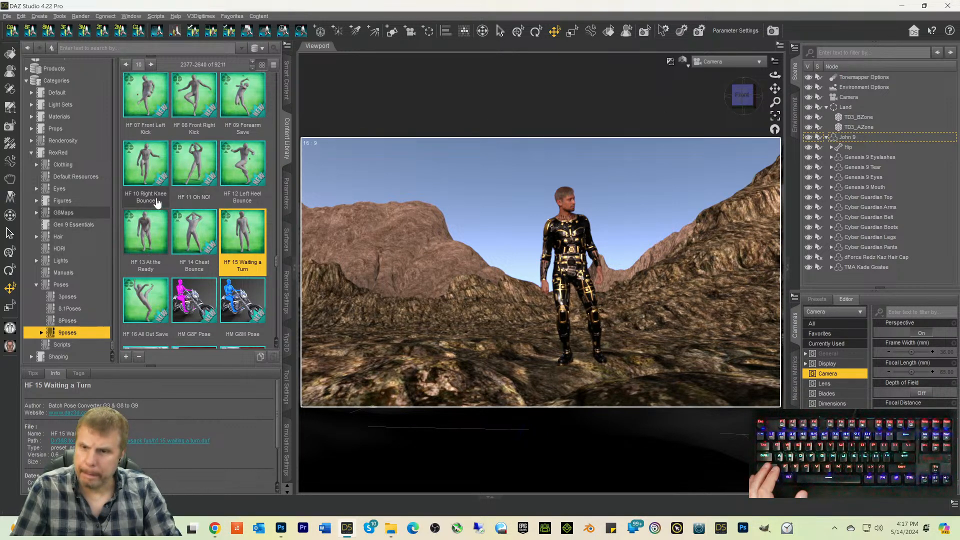
Step: Search the Default category of the Smart Content files for "space"
{"action": "scroll", "coordinate": [157, 204], "scroll_direction": "up", "scroll_amount": 5}
{"action": "scroll", "coordinate": [64, 193], "scroll_direction": "up", "scroll_amount": 6}
{"action": "scroll", "coordinate": [65, 190], "scroll_direction": "up", "scroll_amount": 8}
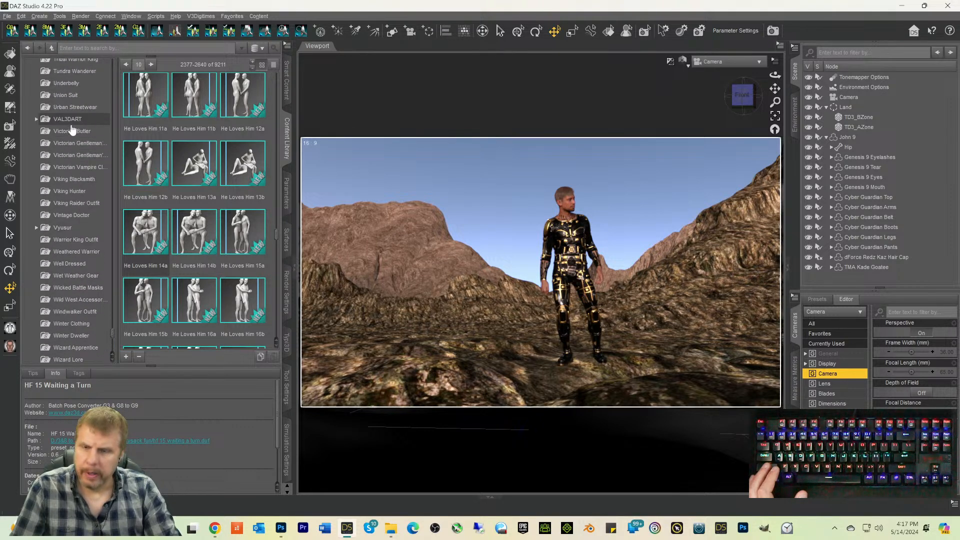
{"action": "left_click", "coordinate": [287, 83]}
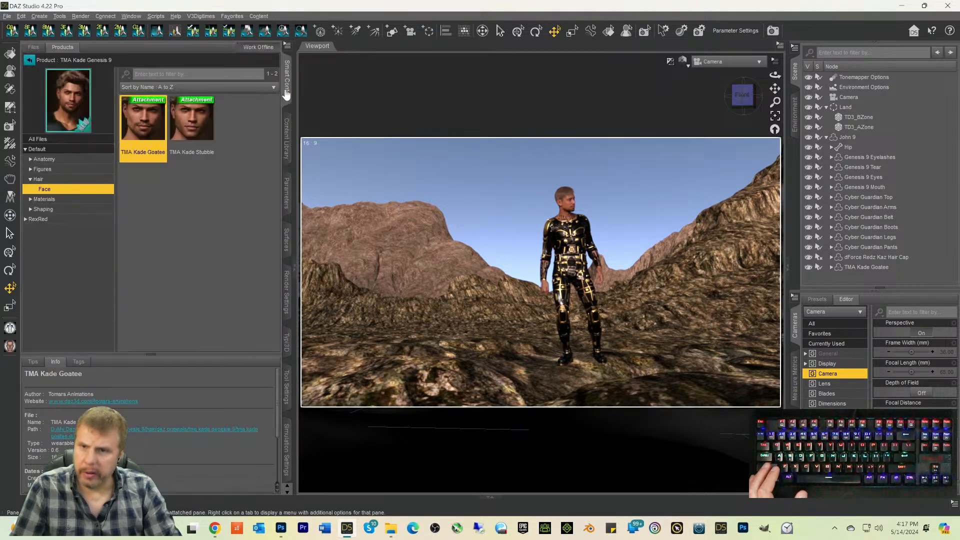
{"action": "left_click", "coordinate": [33, 47]}
{"action": "type", "text": "space"}
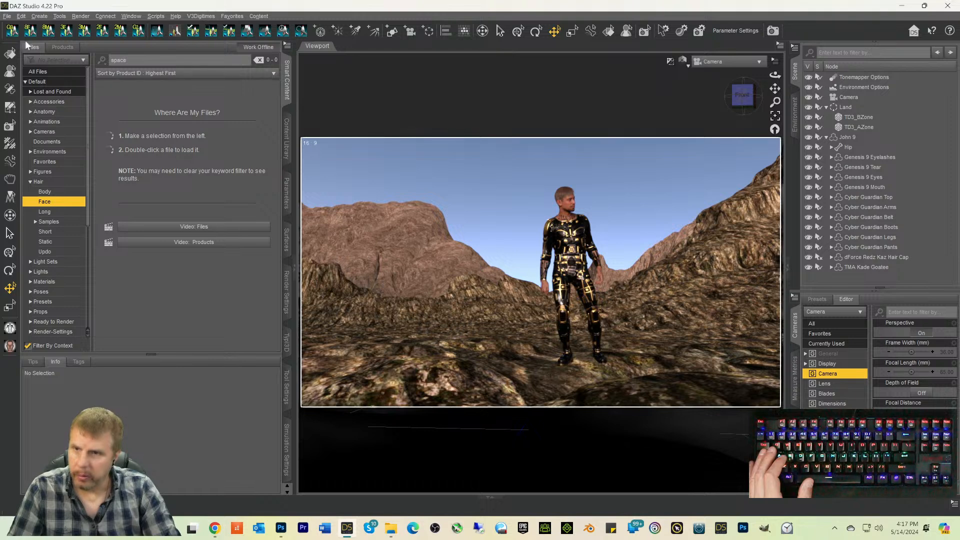
{"action": "left_click", "coordinate": [33, 82]}
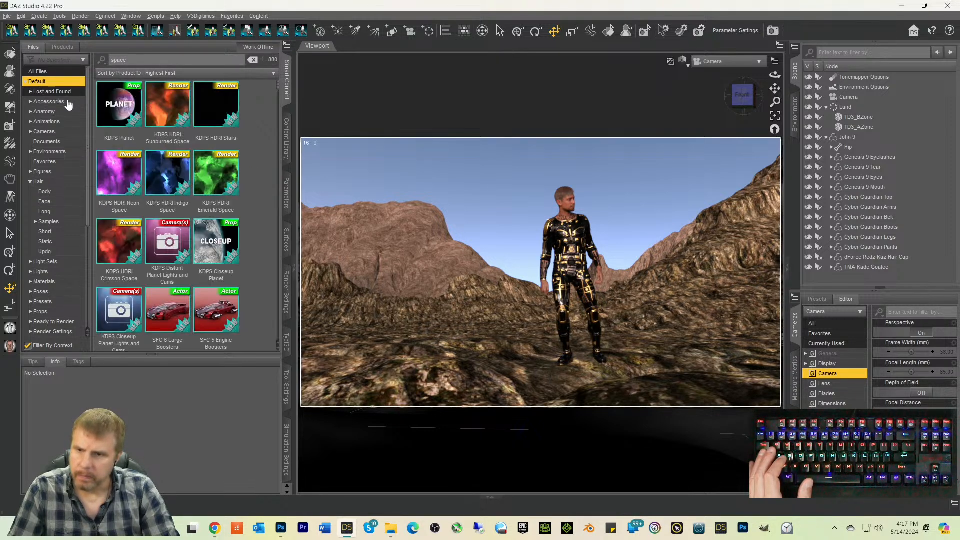
Step: Find the Starship SW 02 actor among the space content and load it into the scene
{"action": "scroll", "coordinate": [197, 180], "scroll_direction": "down", "scroll_amount": 10}
{"action": "scroll", "coordinate": [197, 180], "scroll_direction": "down", "scroll_amount": 3}
{"action": "scroll", "coordinate": [199, 179], "scroll_direction": "down", "scroll_amount": 3}
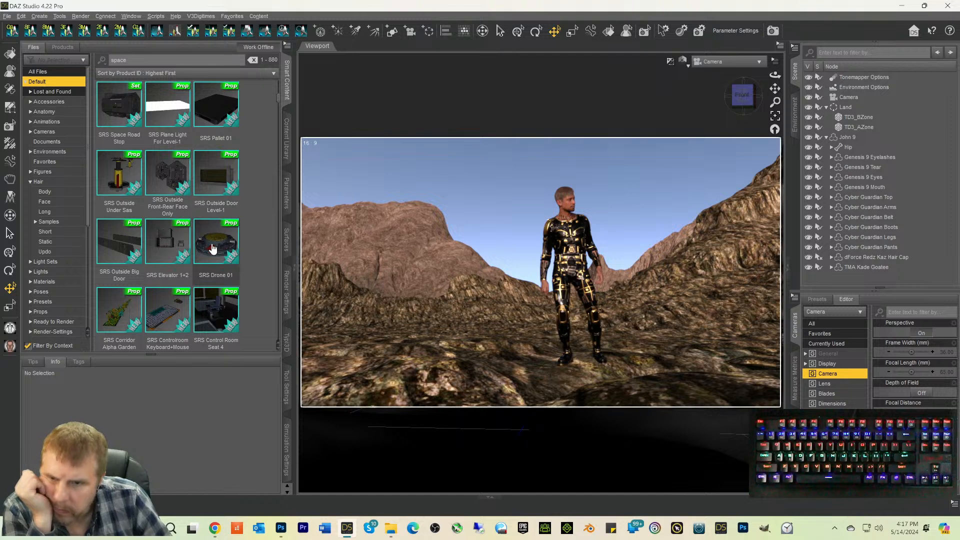
{"action": "scroll", "coordinate": [213, 245], "scroll_direction": "down", "scroll_amount": 2}
{"action": "scroll", "coordinate": [213, 244], "scroll_direction": "down", "scroll_amount": 3}
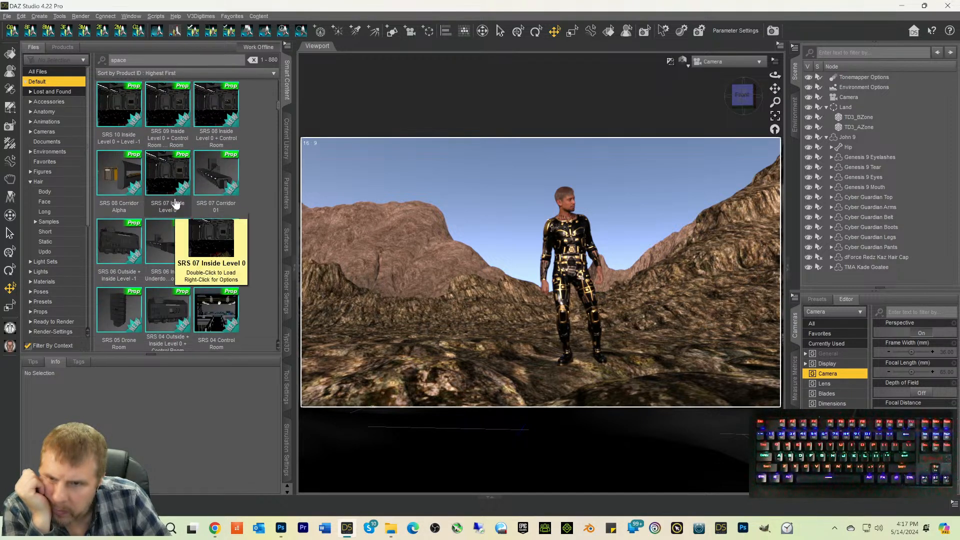
{"action": "scroll", "coordinate": [175, 203], "scroll_direction": "down", "scroll_amount": 3}
{"action": "mouse_move", "coordinate": [172, 185]}
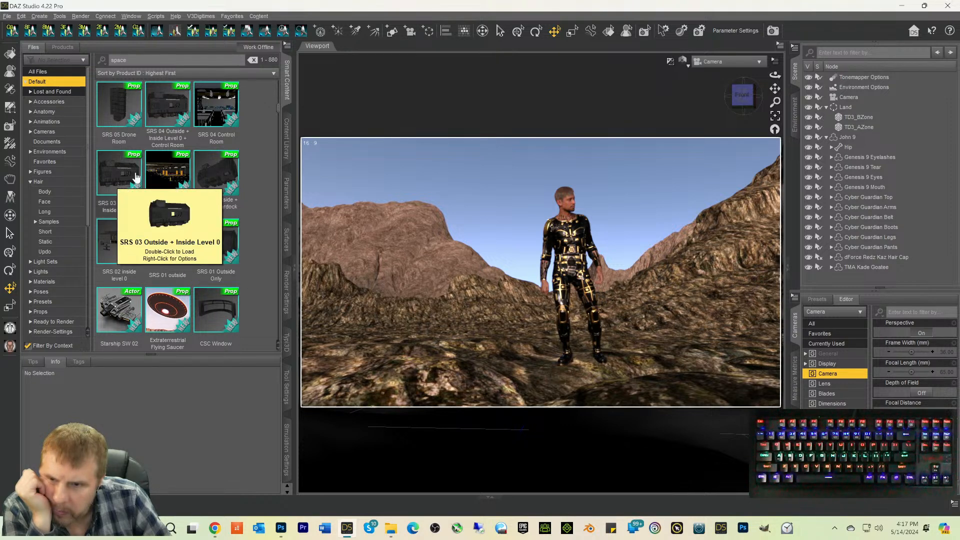
{"action": "scroll", "coordinate": [180, 172], "scroll_direction": "down", "scroll_amount": 3}
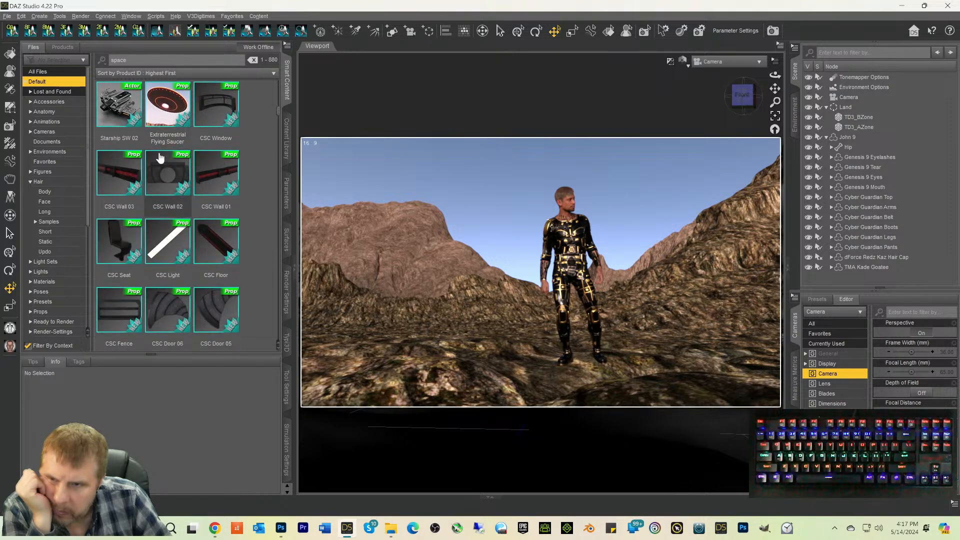
{"action": "double_click", "coordinate": [121, 106]}
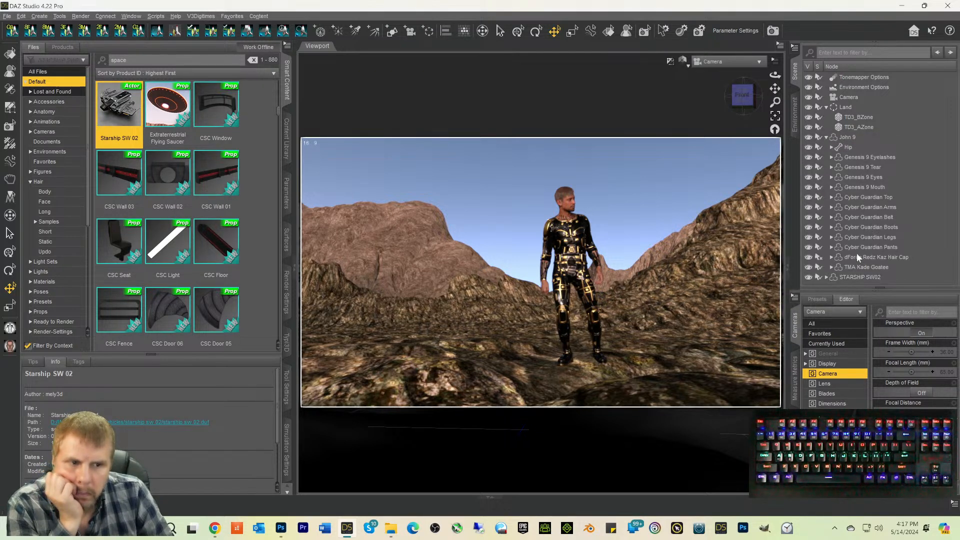
Step: Move the STARSHIP SW02 back into the distance behind John 9, raise it above the terrain, and offset it to his left in the view
{"action": "left_click", "coordinate": [847, 278]}
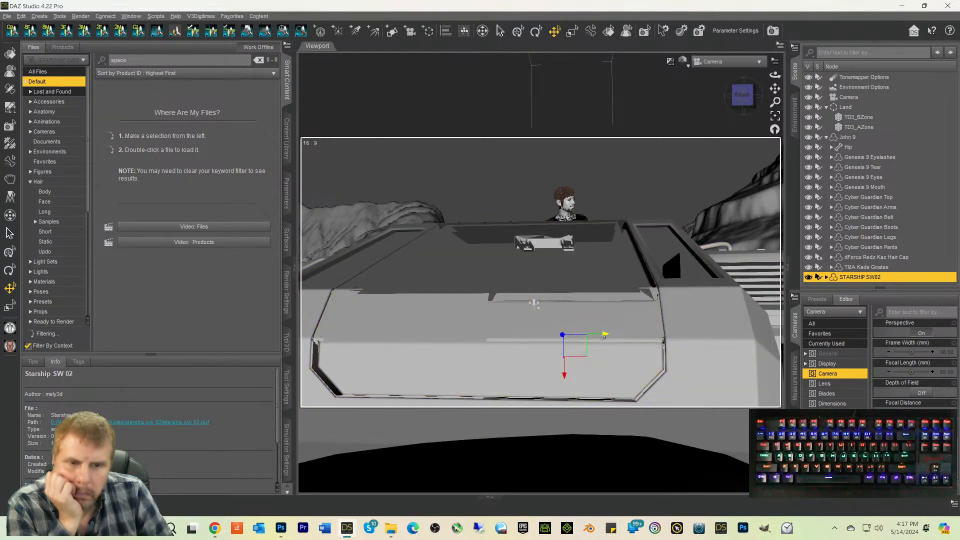
{"action": "left_click_drag", "start_coordinate": [604, 336], "coordinate": [569, 332]}
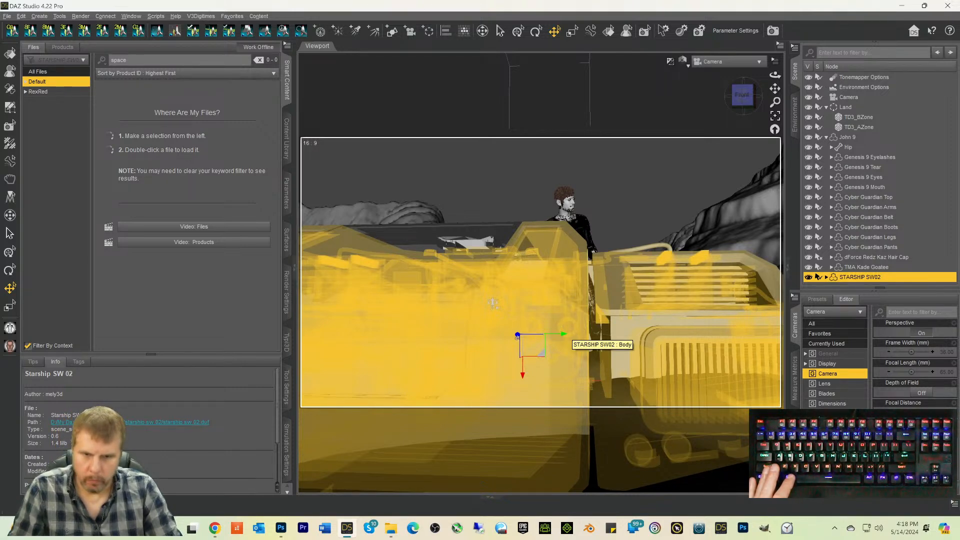
{"action": "left_click_drag", "start_coordinate": [516, 336], "coordinate": [582, 324]}
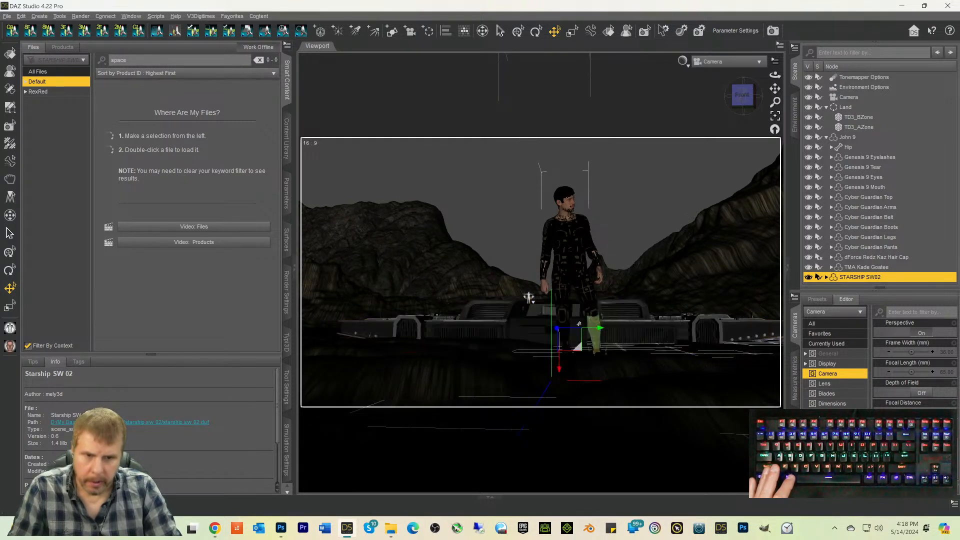
{"action": "left_click_drag", "start_coordinate": [559, 368], "coordinate": [562, 348]}
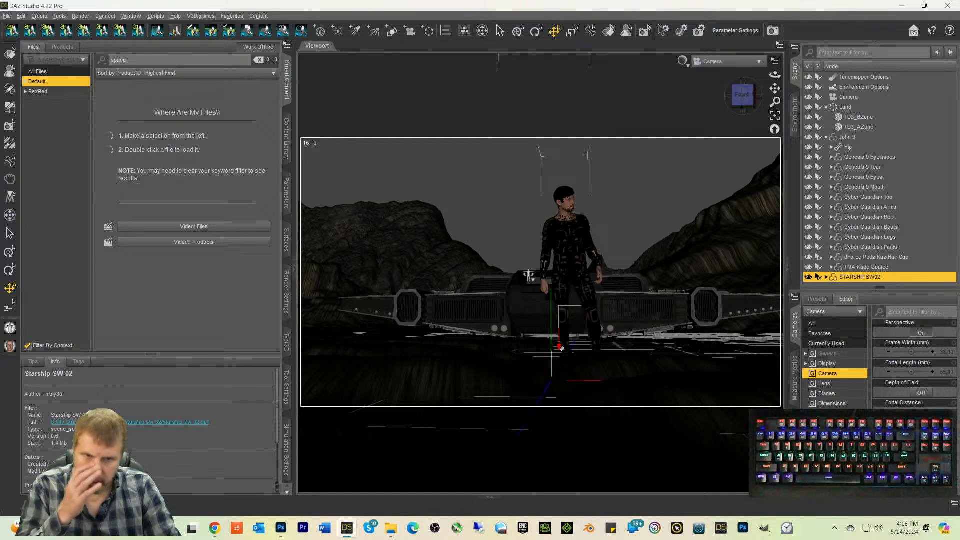
{"action": "left_click_drag", "start_coordinate": [596, 313], "coordinate": [556, 310]}
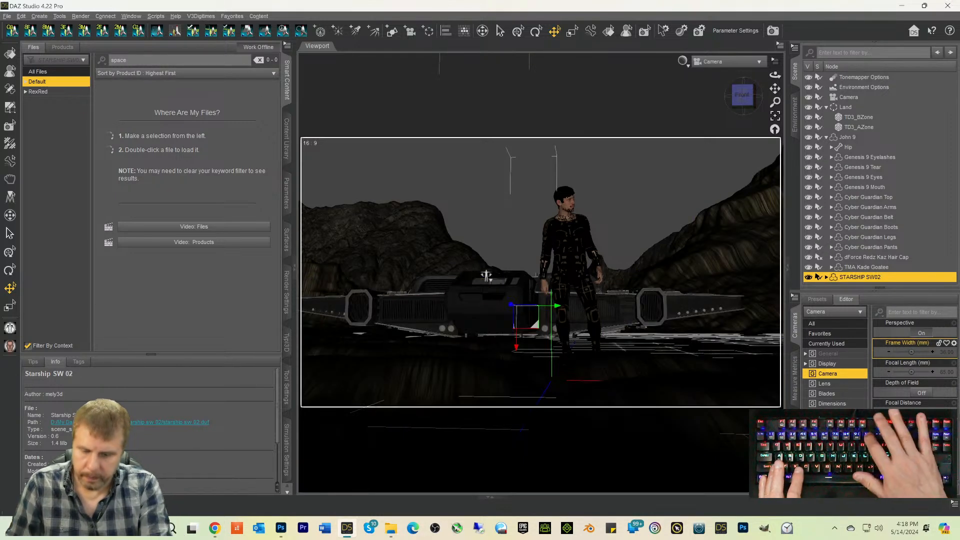
Step: Shift the starship slightly further left of the figure and fine-tune its height so it rests on the rocky ground
{"action": "key", "text": "ctrl+0"}
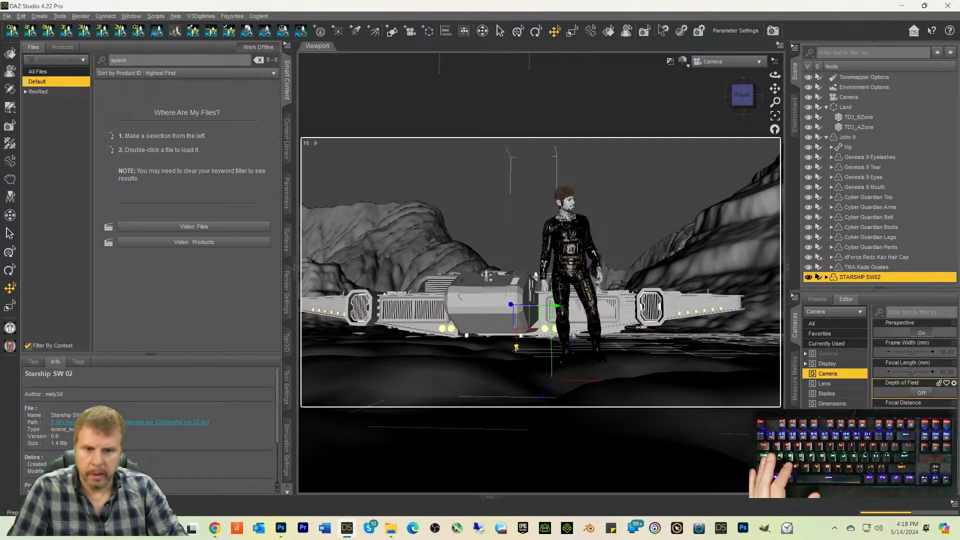
{"action": "left_click_drag", "start_coordinate": [516, 347], "coordinate": [515, 348]}
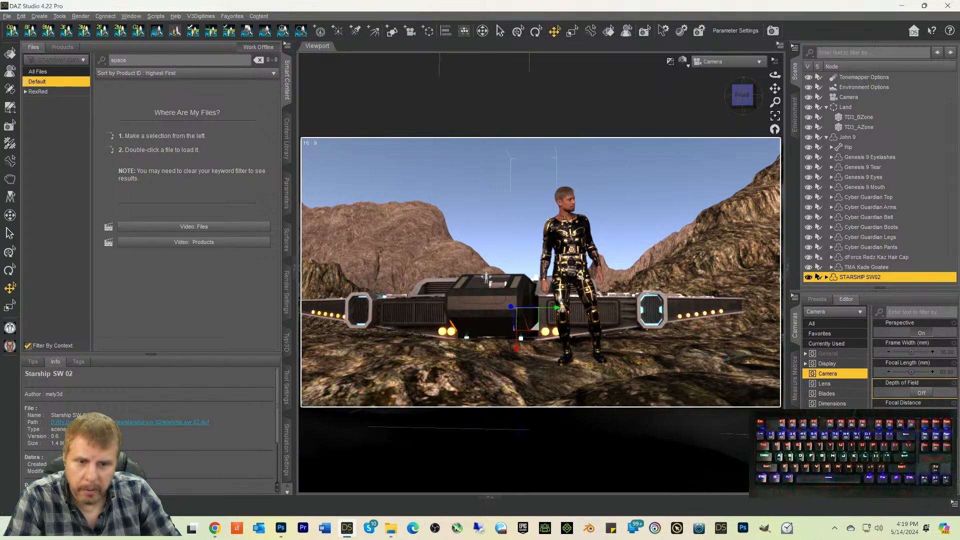
{"action": "left_click_drag", "start_coordinate": [556, 308], "coordinate": [525, 310]}
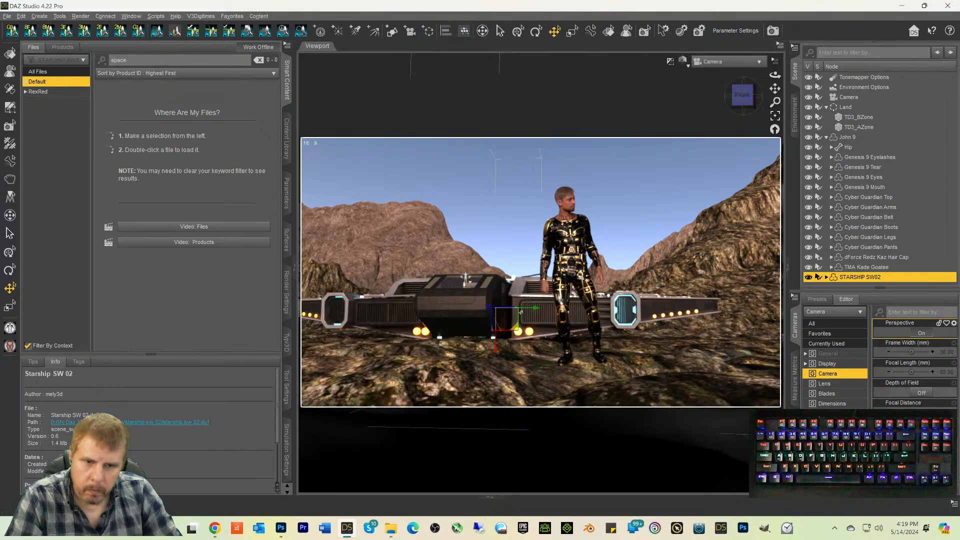
{"action": "left_click_drag", "start_coordinate": [494, 352], "coordinate": [493, 350]}
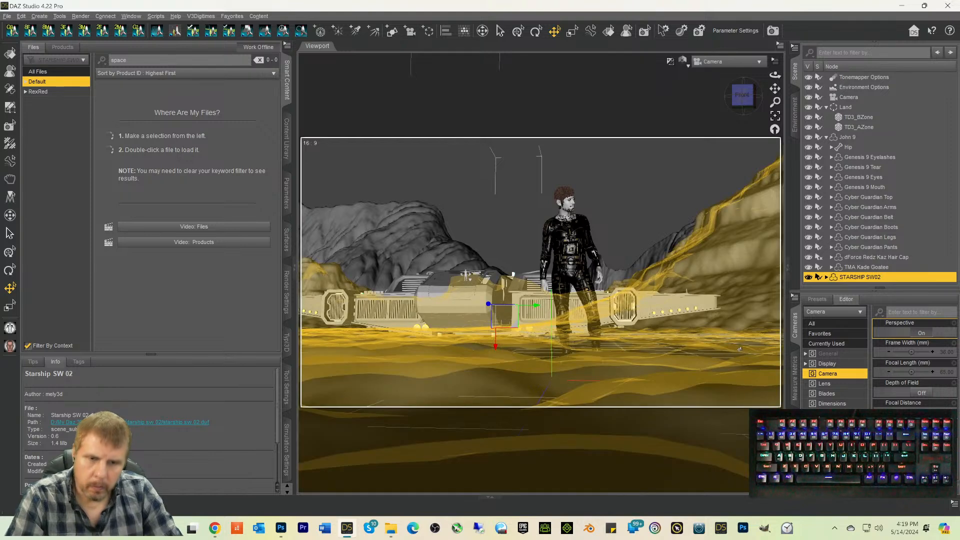
{"action": "key", "text": "ctrl+0"}
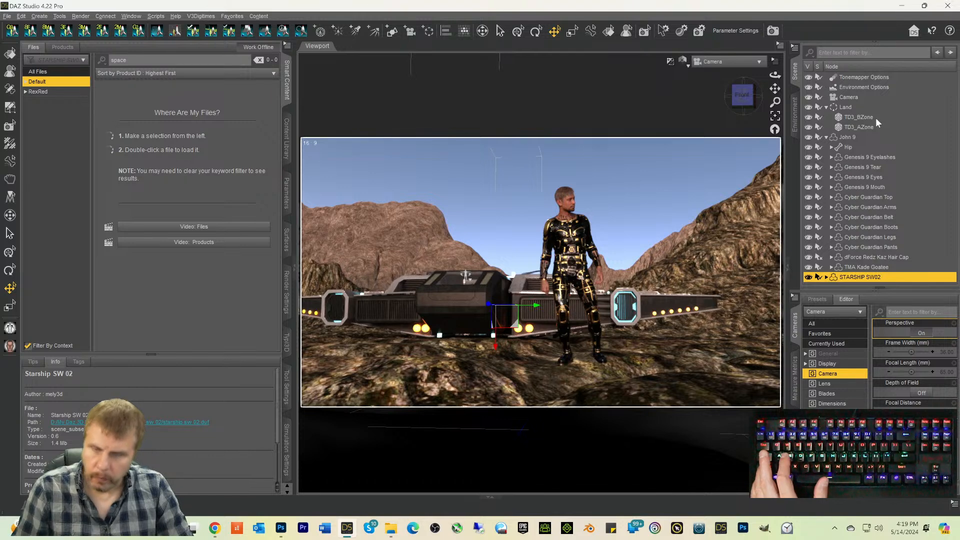
Step: Save the scene as Away Mission in the My DAZ Studio Renders folder with the default scene save options
{"action": "key", "text": "ctrl+s"}
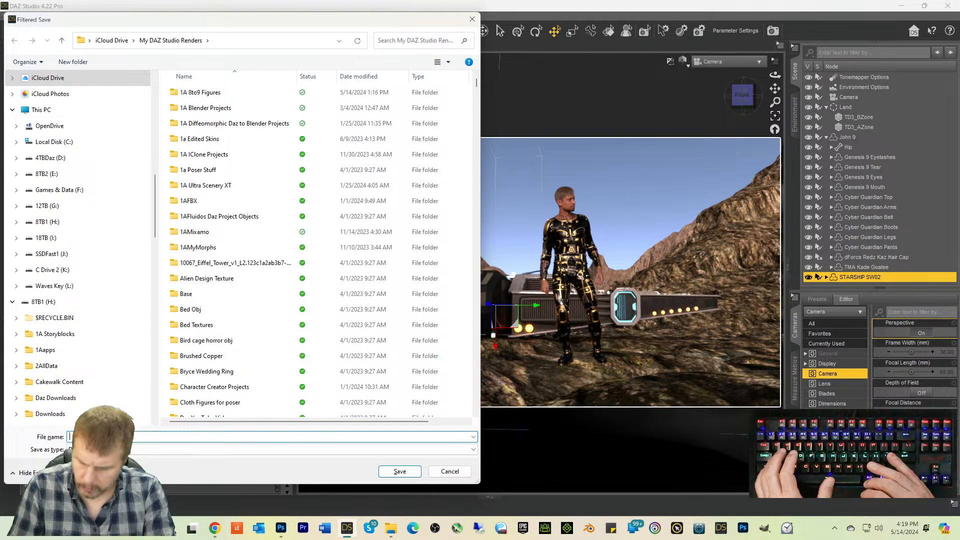
{"action": "type", "text": "A"}
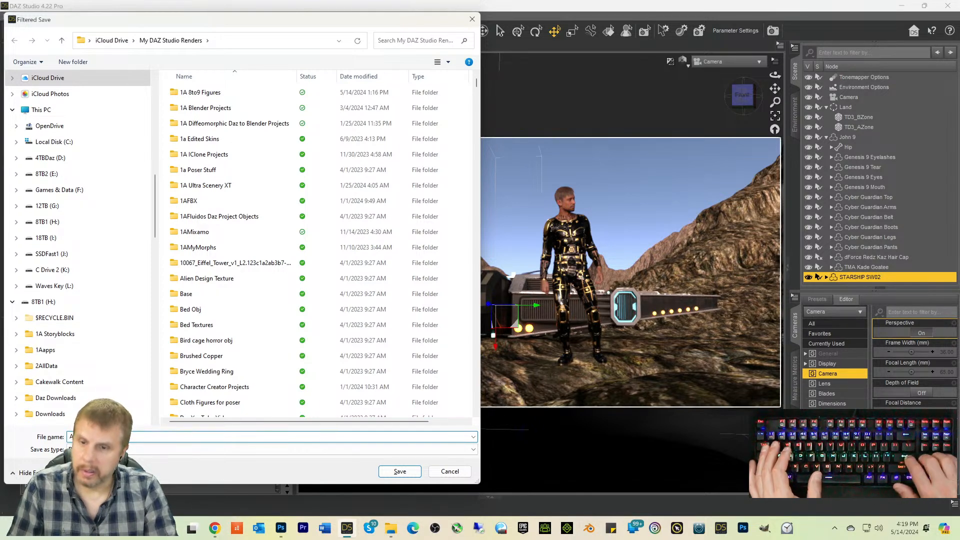
{"action": "key", "text": "Return"}
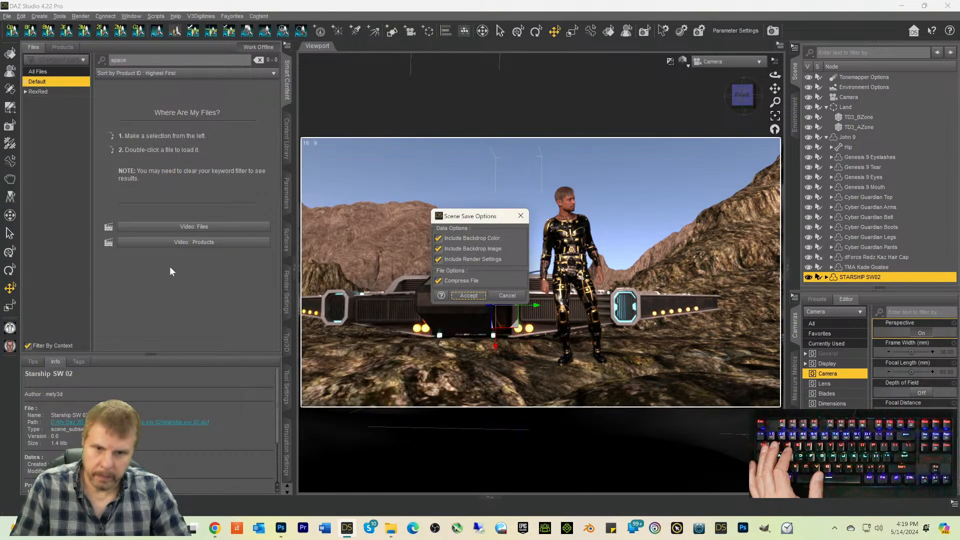
{"action": "left_click", "coordinate": [468, 295]}
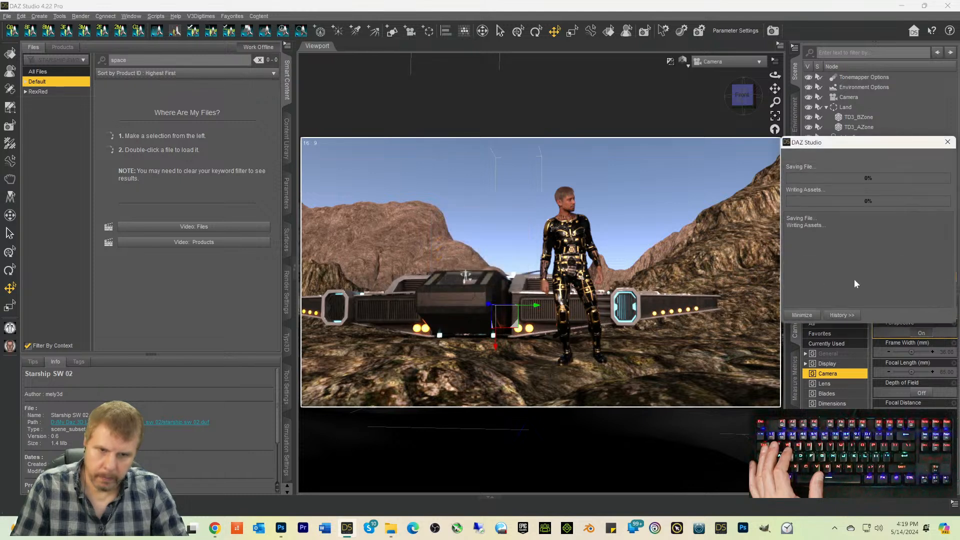
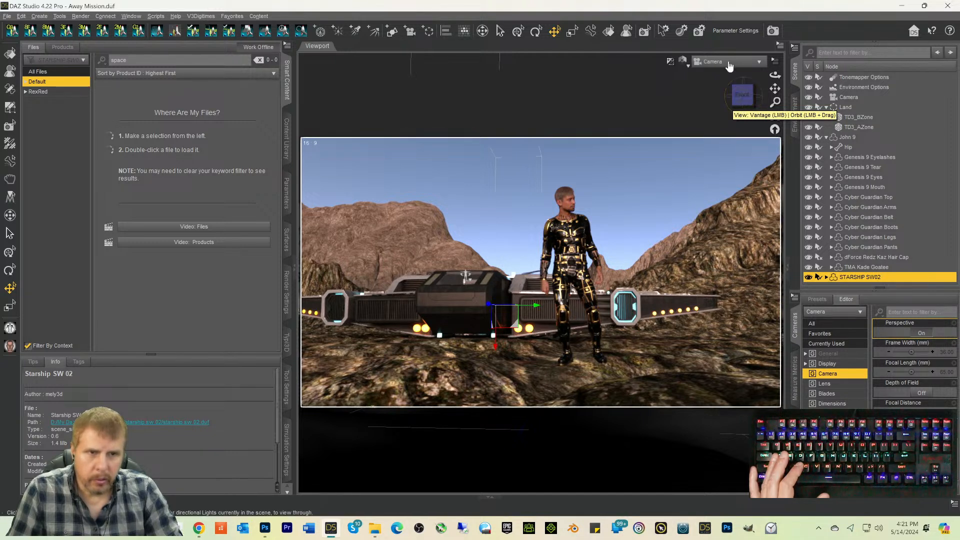
Step: Lock the scene's Camera using the MDAF Lock - Unlock selected Camera or Light script
{"action": "left_click", "coordinate": [846, 97]}
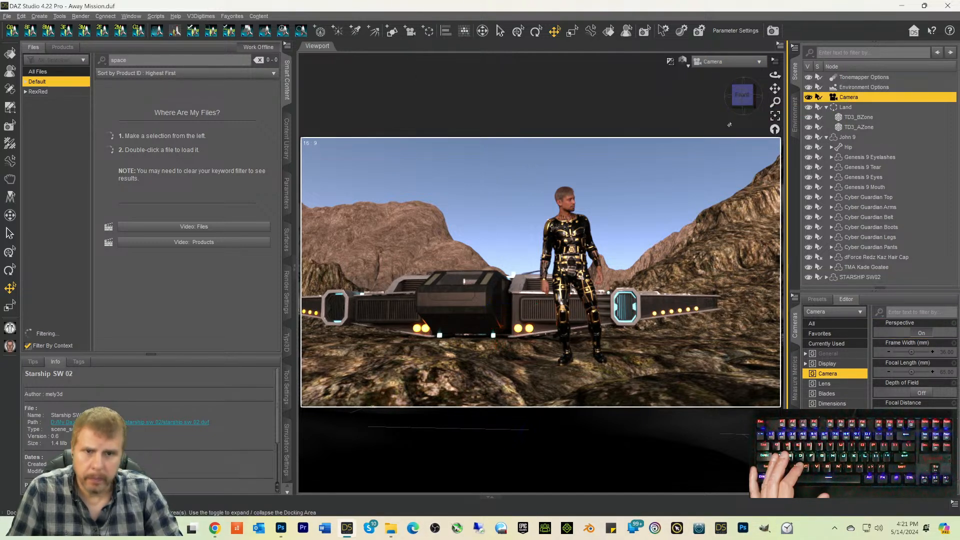
{"action": "left_click", "coordinate": [232, 16]}
{"action": "mouse_move", "coordinate": [229, 59]}
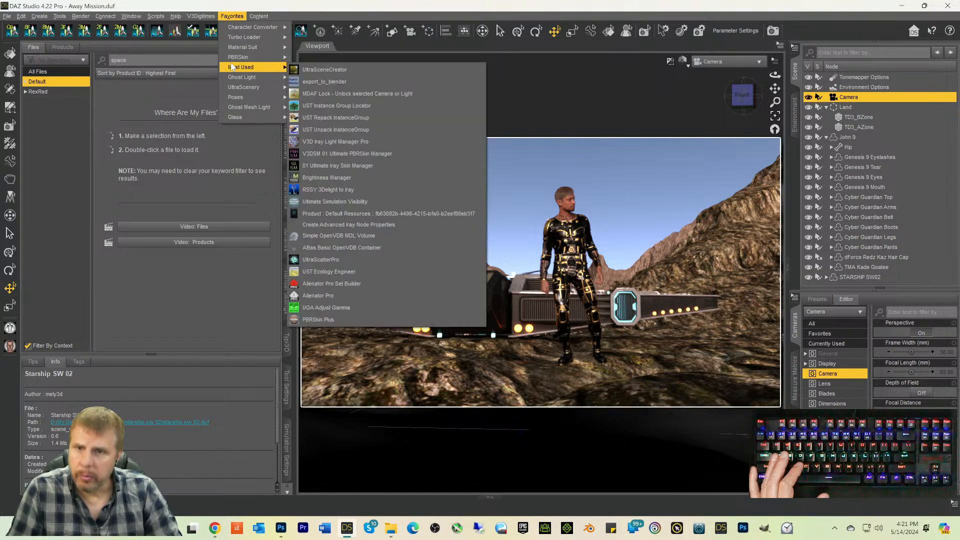
{"action": "left_click", "coordinate": [313, 92]}
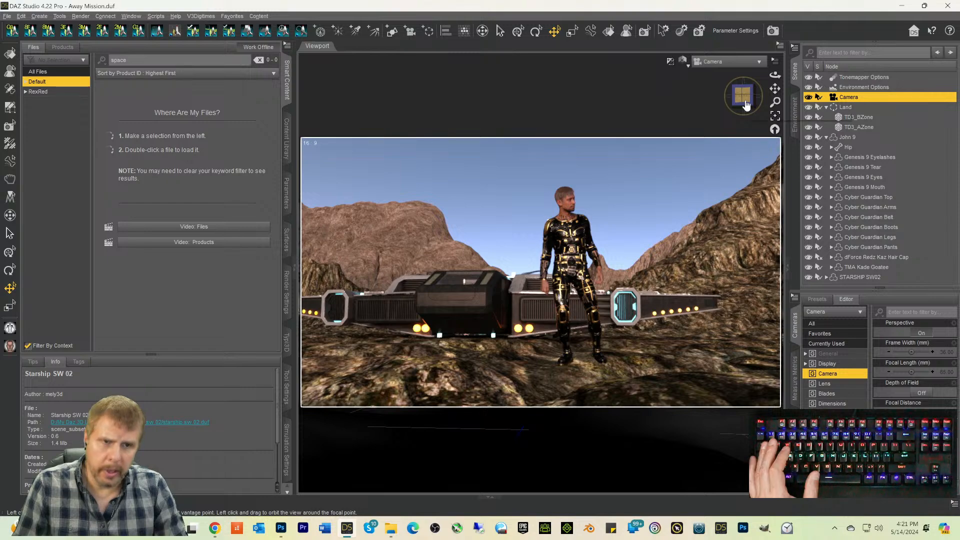
Step: Switch to the Perspective View and examine close up, from several angles, how John 9's boots meet the rocky ground
{"action": "left_click", "coordinate": [725, 62]}
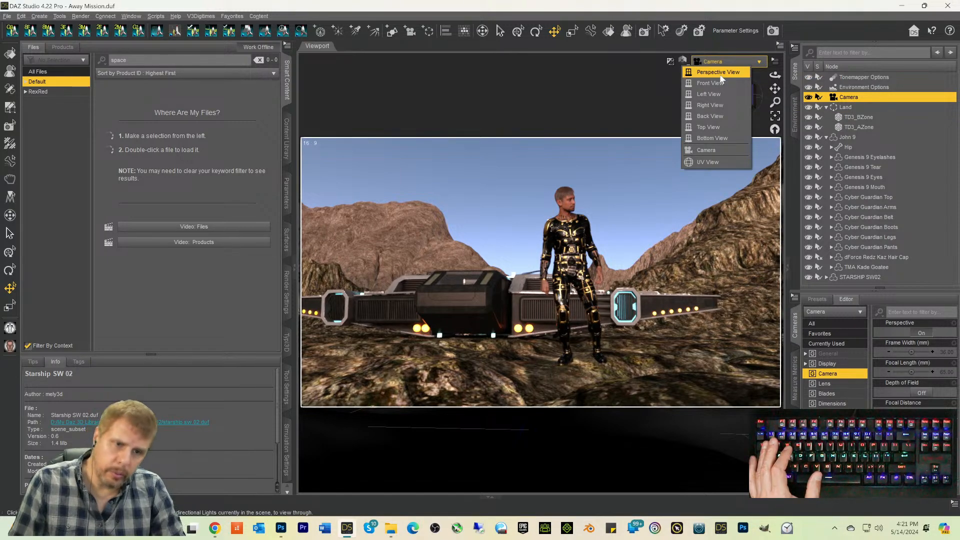
{"action": "left_click", "coordinate": [719, 73]}
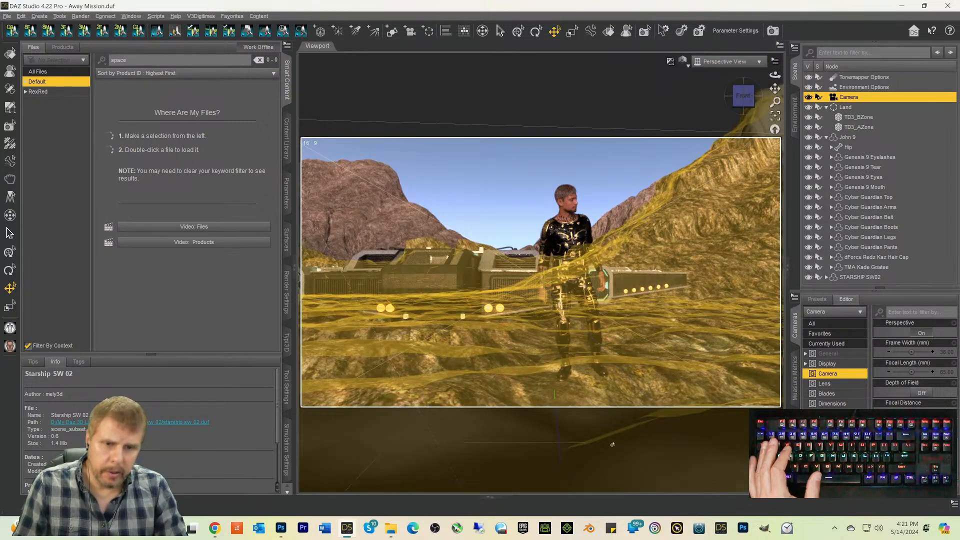
{"action": "key", "text": "w"}
{"action": "key", "text": "w"}
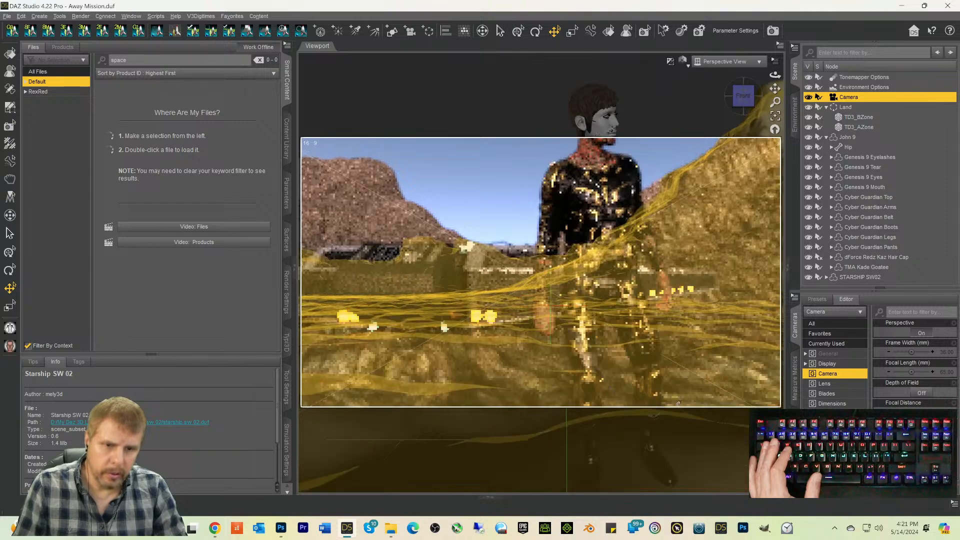
{"action": "left_click_drag", "start_coordinate": [774, 89], "coordinate": [759, 133]}
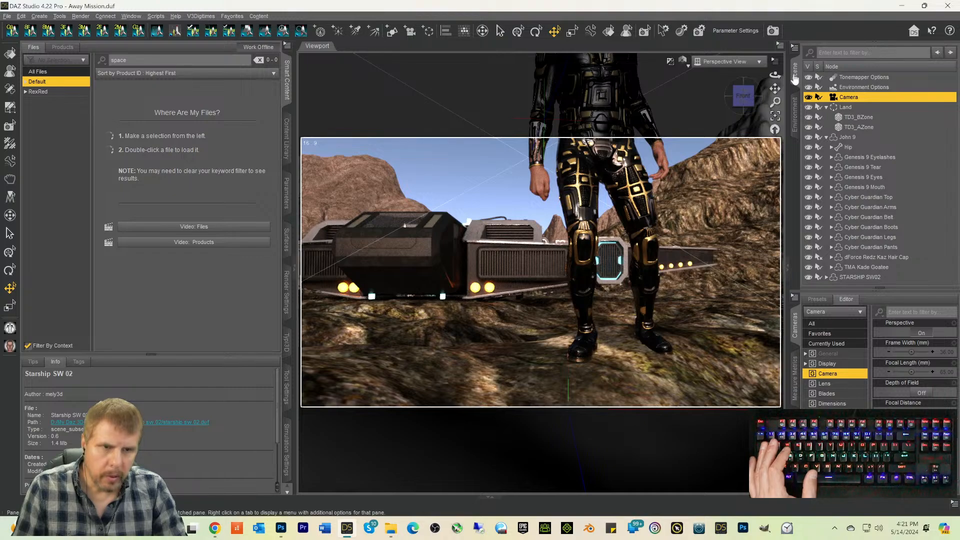
{"action": "left_click_drag", "start_coordinate": [744, 96], "coordinate": [757, 112]}
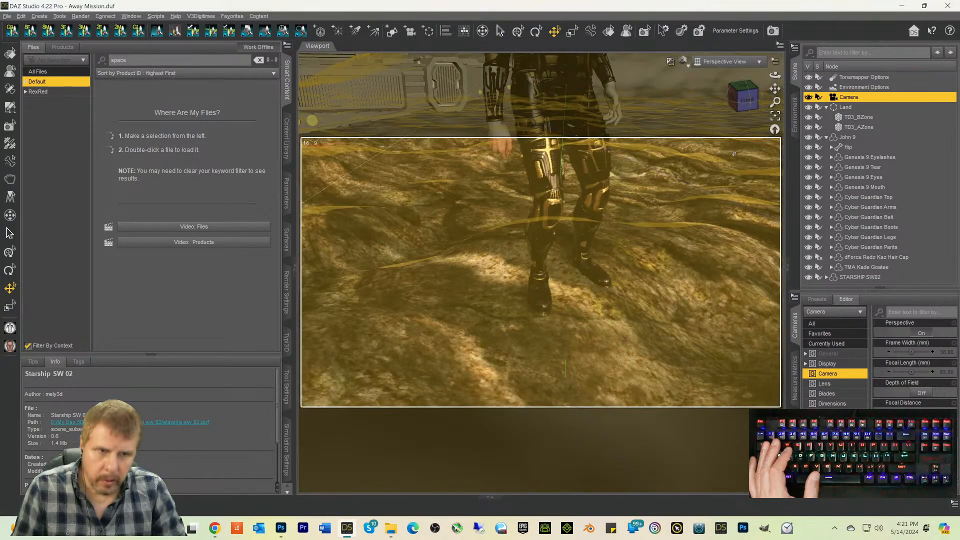
{"action": "scroll", "coordinate": [734, 154], "scroll_direction": "down", "scroll_amount": 2}
{"action": "left_click_drag", "start_coordinate": [748, 100], "coordinate": [747, 111]}
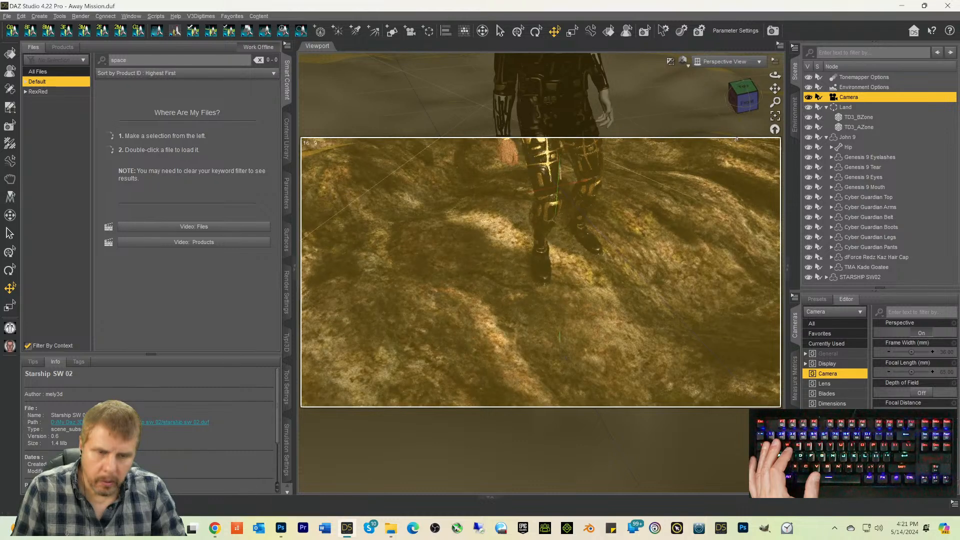
{"action": "scroll", "coordinate": [732, 166], "scroll_direction": "down", "scroll_amount": 2}
{"action": "scroll", "coordinate": [731, 167], "scroll_direction": "up", "scroll_amount": 2}
{"action": "scroll", "coordinate": [732, 167], "scroll_direction": "up", "scroll_amount": 8}
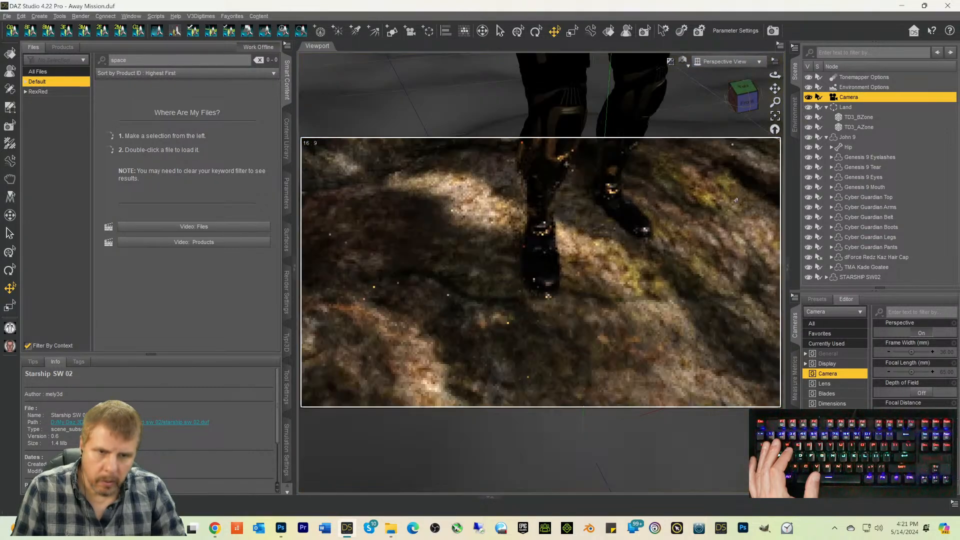
{"action": "left_click_drag", "start_coordinate": [748, 104], "coordinate": [773, 78]}
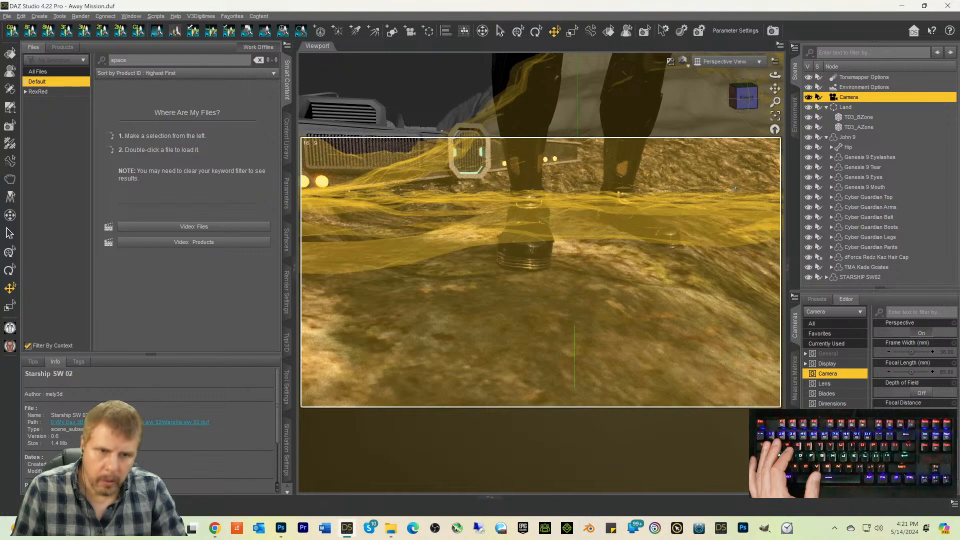
{"action": "mouse_move", "coordinate": [747, 98]}
{"action": "left_mouse_down"}
{"action": "mouse_move", "coordinate": [772, 88]}
{"action": "mouse_move", "coordinate": [755, 88]}
{"action": "left_mouse_up"}
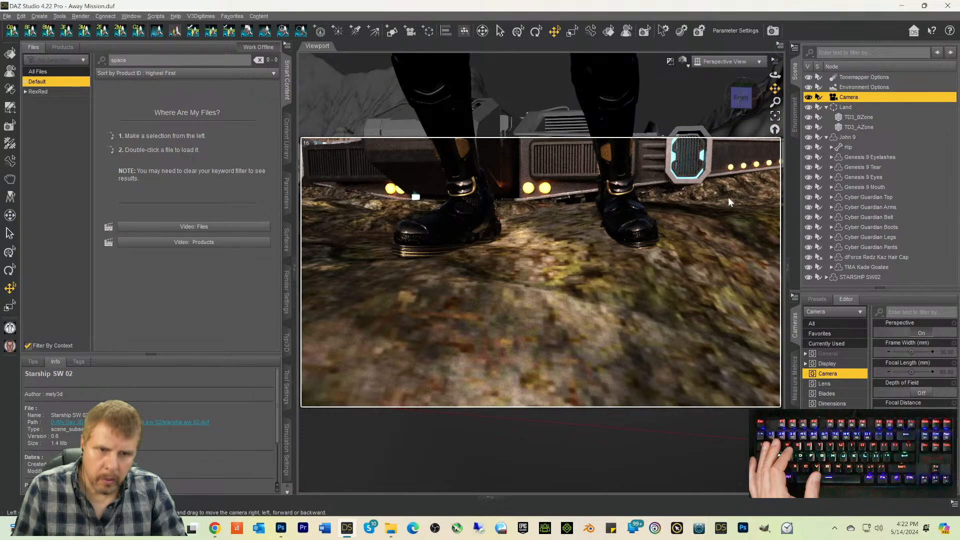
{"action": "left_click_drag", "start_coordinate": [741, 97], "coordinate": [752, 95]}
{"action": "right_click_drag", "start_coordinate": [774, 88], "coordinate": [938, 205]}
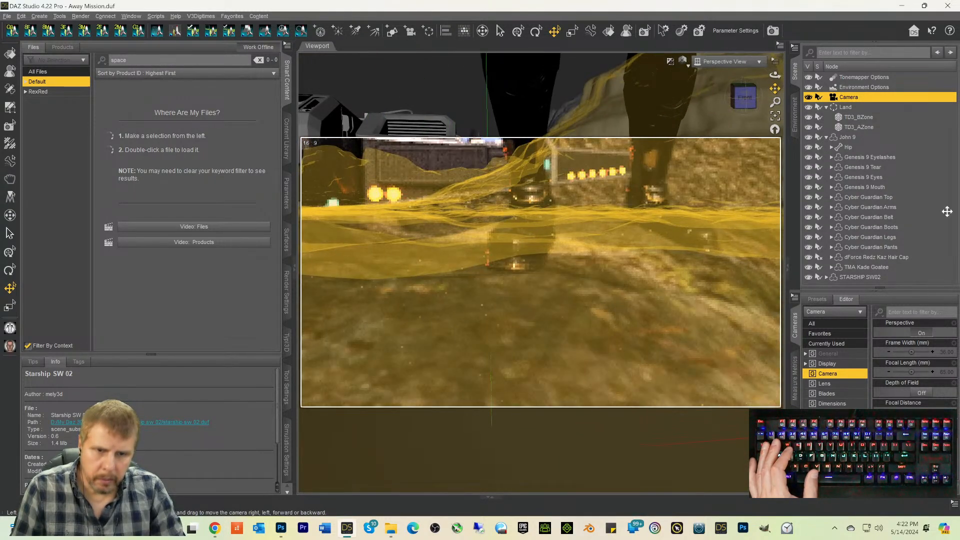
{"action": "left_click_drag", "start_coordinate": [937, 206], "coordinate": [951, 221]}
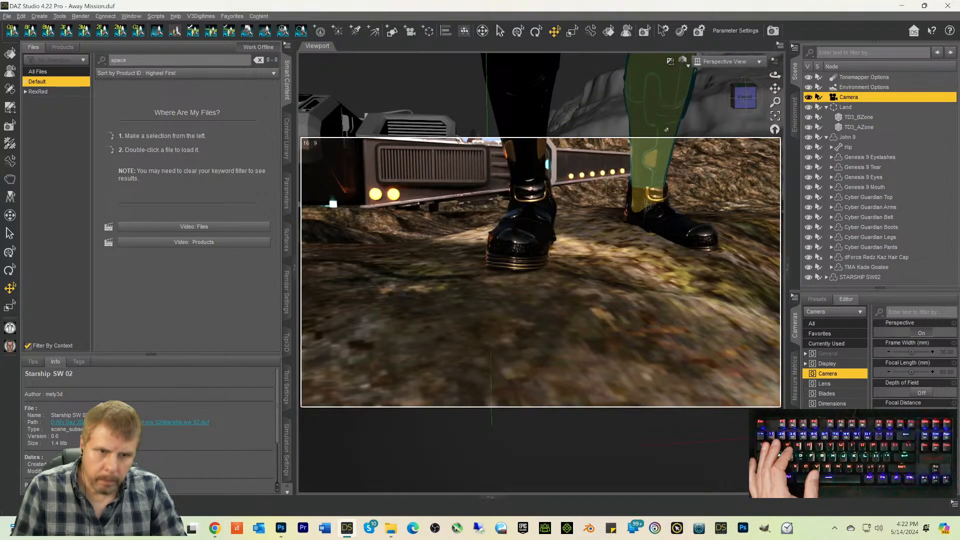
Step: Select John 9's left shin and show all of its parameters
{"action": "left_click", "coordinate": [666, 130]}
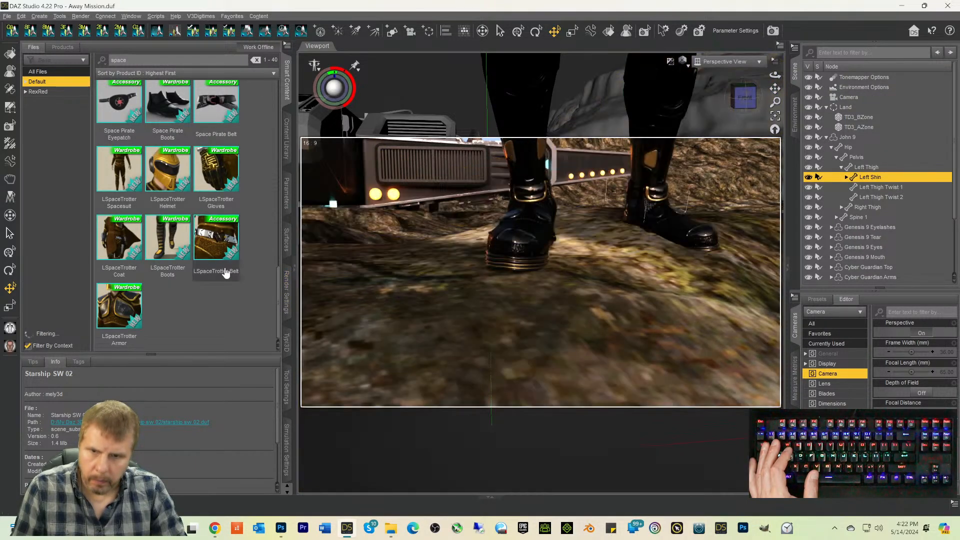
{"action": "left_click", "coordinate": [286, 195]}
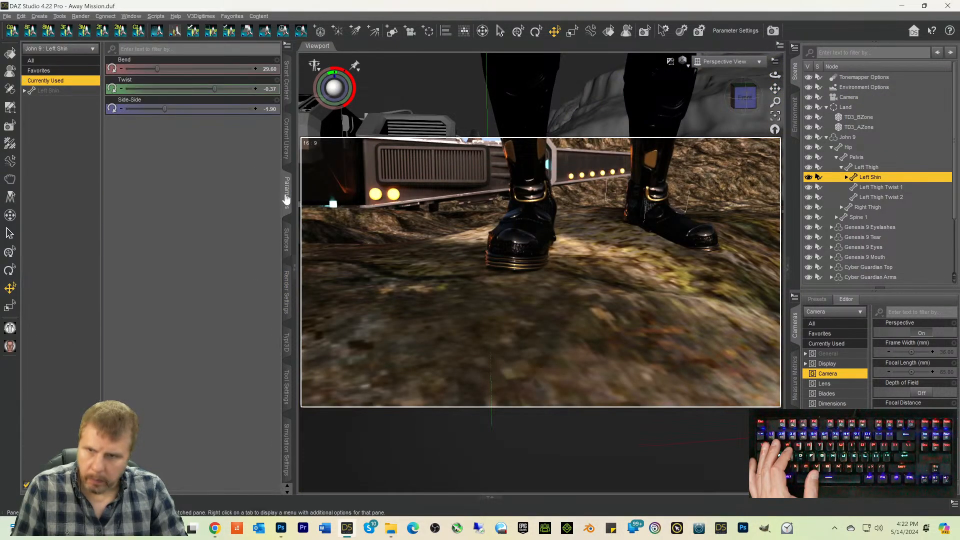
{"action": "left_click", "coordinate": [50, 91]}
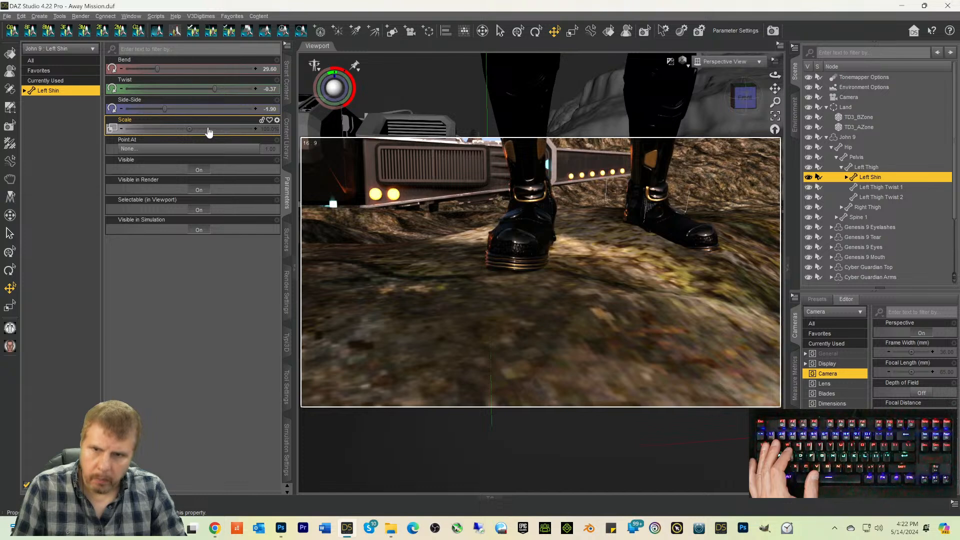
Step: With the ActivePose tool, nudge John 9's left foot and lower leg upward, bringing the left shin's bend to about 37.23
{"action": "left_click", "coordinate": [865, 167]}
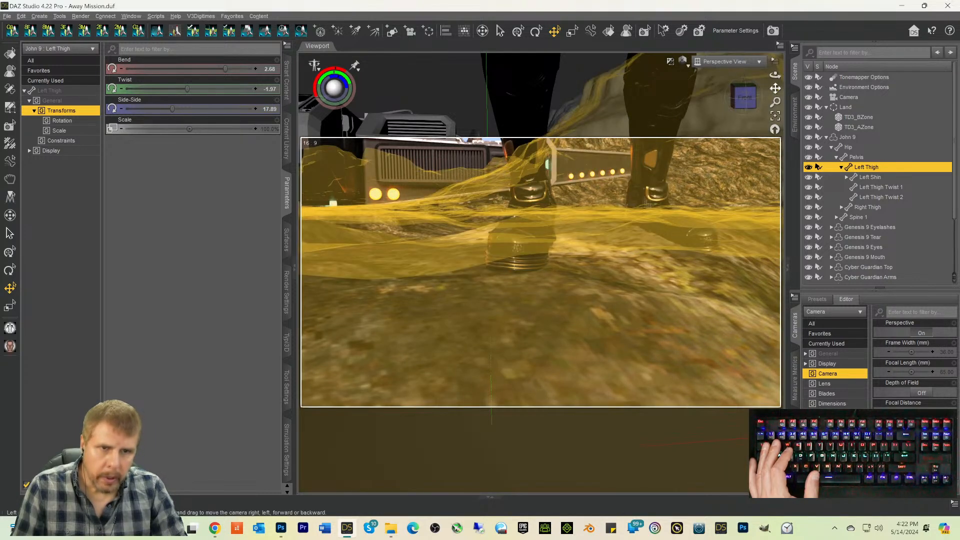
{"action": "left_click_drag", "start_coordinate": [775, 89], "coordinate": [755, 90]}
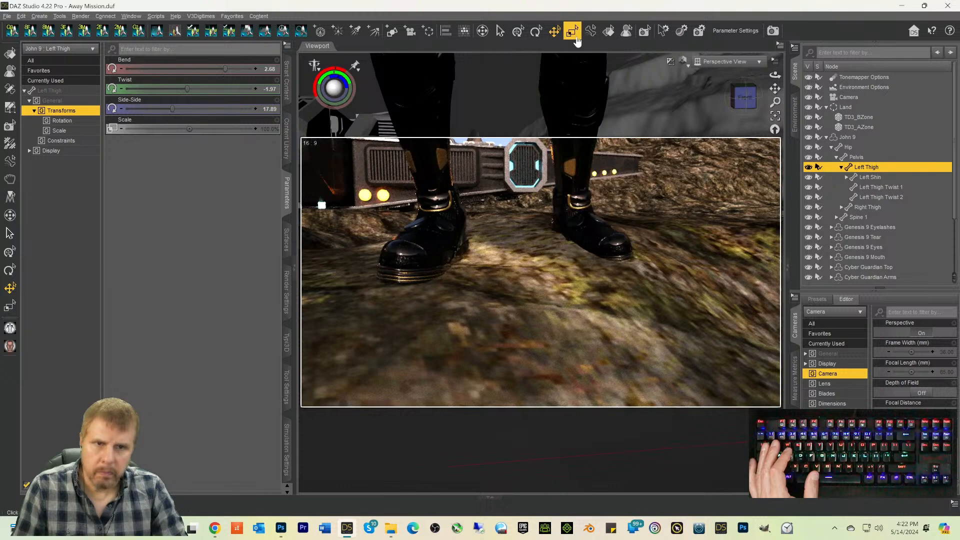
{"action": "left_click", "coordinate": [590, 31]}
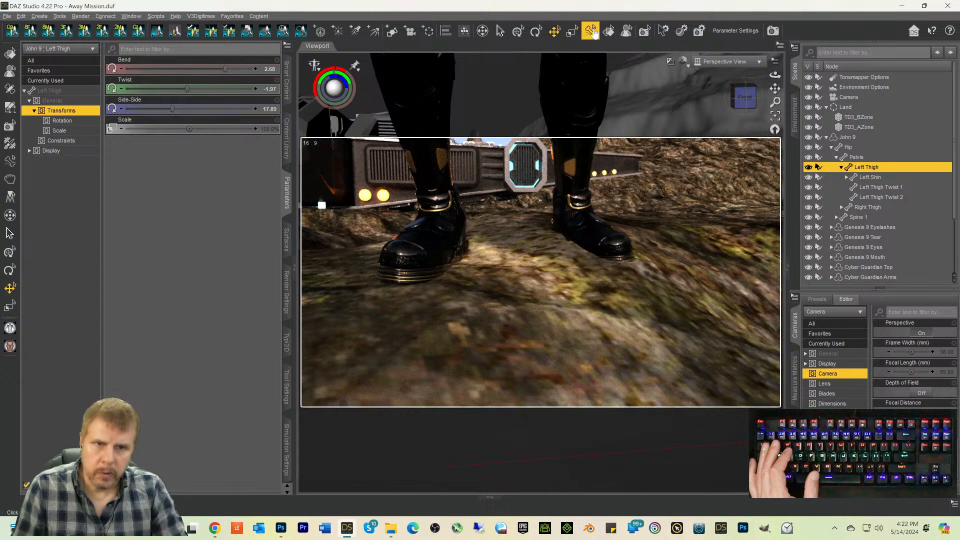
{"action": "left_click", "coordinate": [571, 219]}
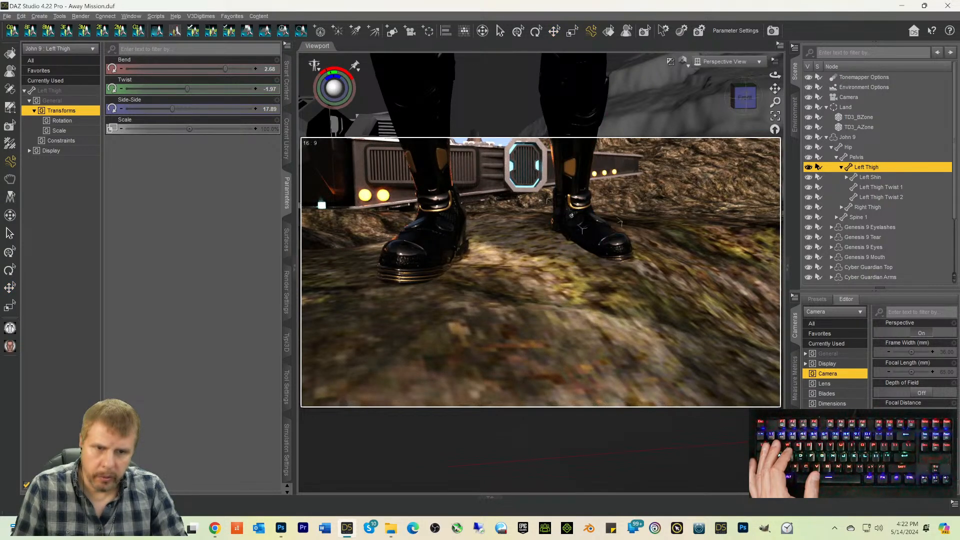
{"action": "left_click_drag", "start_coordinate": [572, 214], "coordinate": [571, 213]}
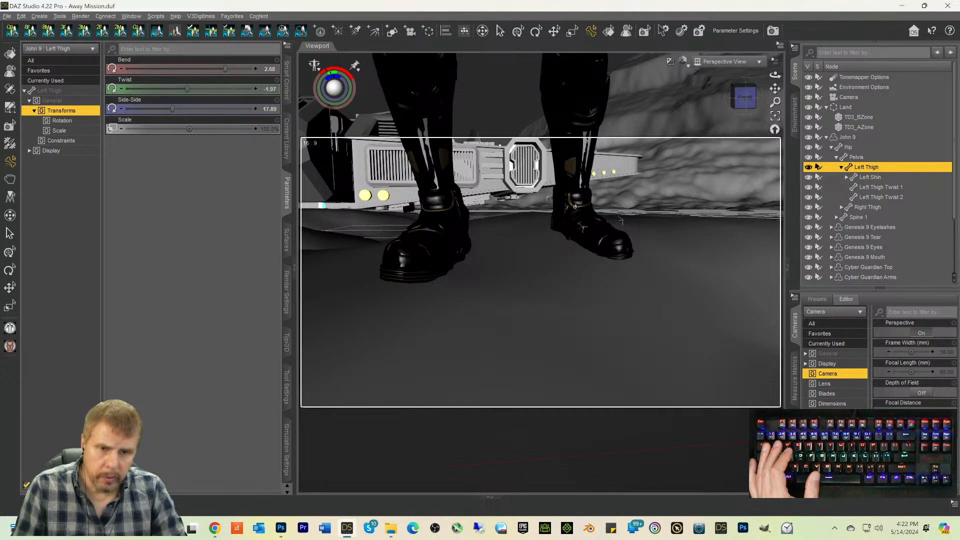
{"action": "left_click", "coordinate": [573, 211]}
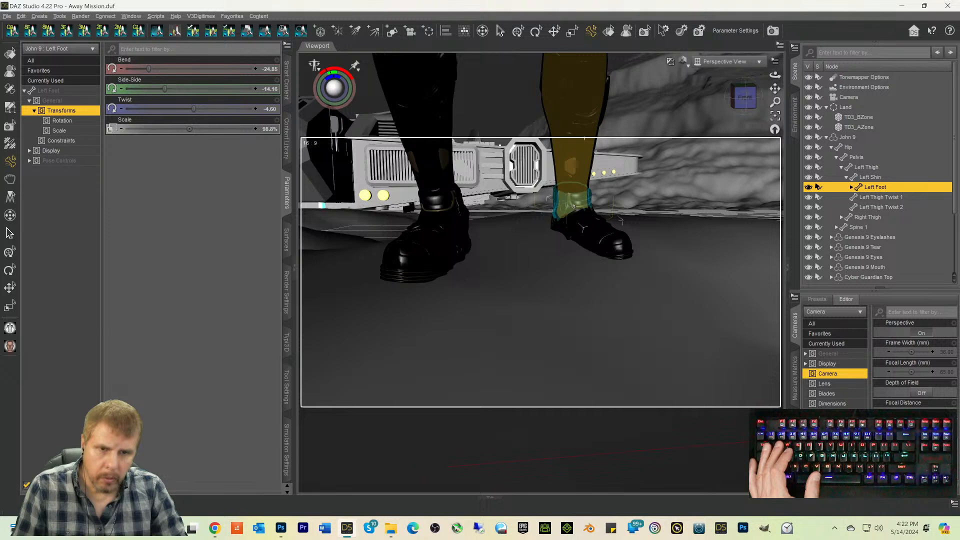
{"action": "left_click_drag", "start_coordinate": [574, 197], "coordinate": [574, 187]}
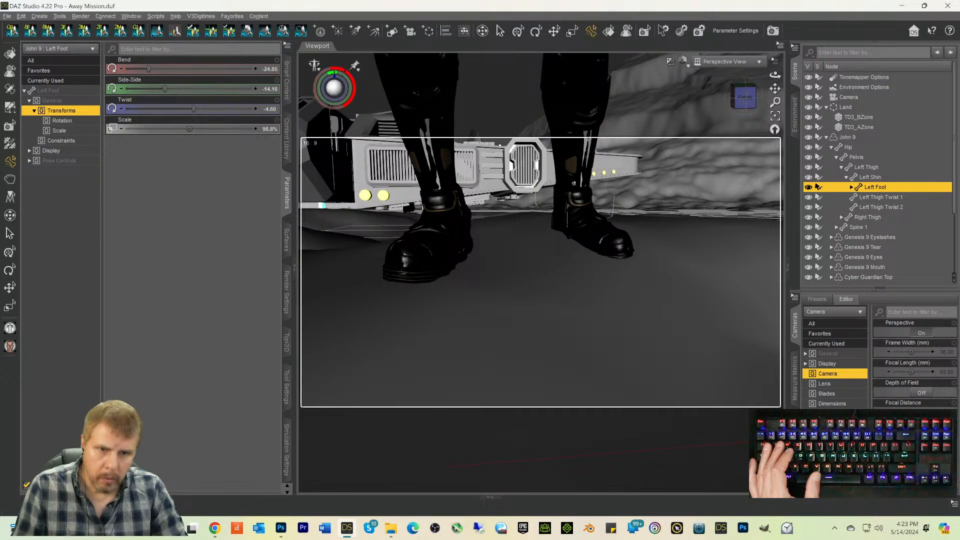
{"action": "left_click_drag", "start_coordinate": [573, 176], "coordinate": [574, 174]}
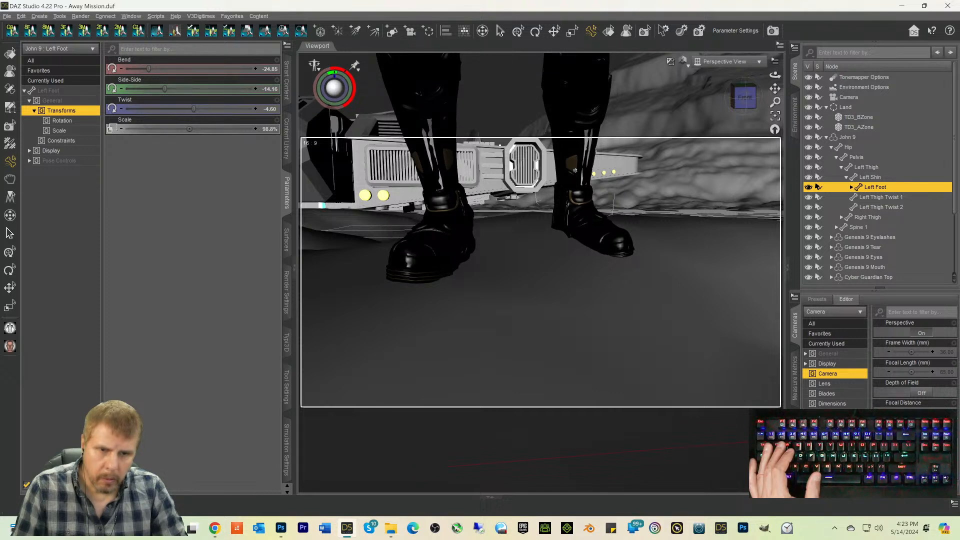
{"action": "left_click_drag", "start_coordinate": [575, 169], "coordinate": [577, 169]}
{"action": "left_click", "coordinate": [578, 168]}
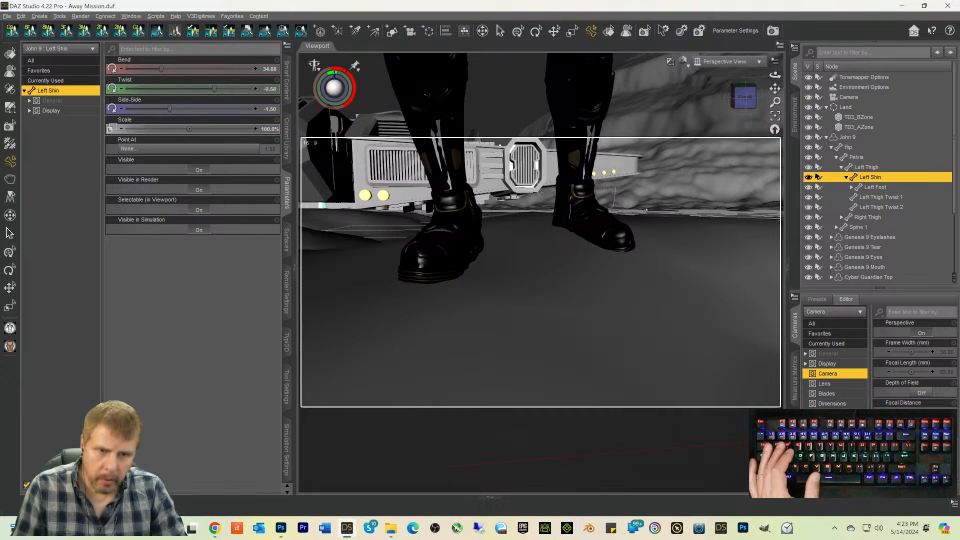
{"action": "left_click_drag", "start_coordinate": [645, 210], "coordinate": [632, 207]}
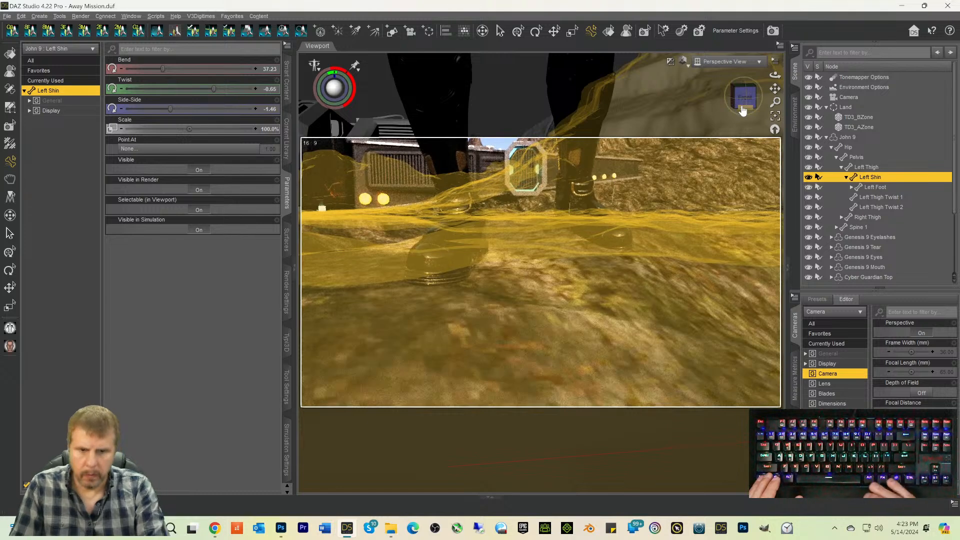
Step: Switch the viewport to Texture Shaded and nudge both of John 9's feet against the ground, setting the right foot's bend to about -27.7
{"action": "key", "text": "ctrl+9"}
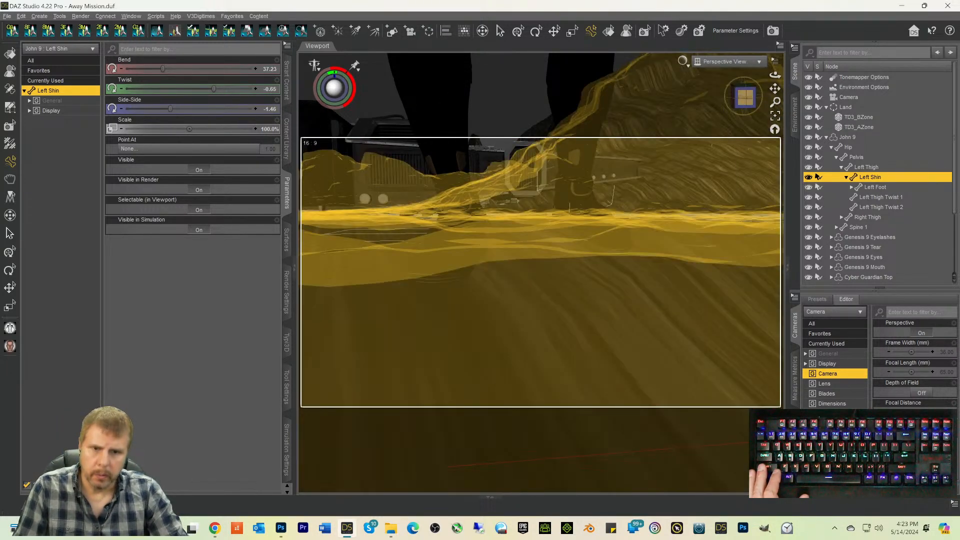
{"action": "mouse_move", "coordinate": [745, 102]}
{"action": "left_mouse_down"}
{"action": "mouse_move", "coordinate": [737, 109]}
{"action": "mouse_move", "coordinate": [733, 97]}
{"action": "left_mouse_up"}
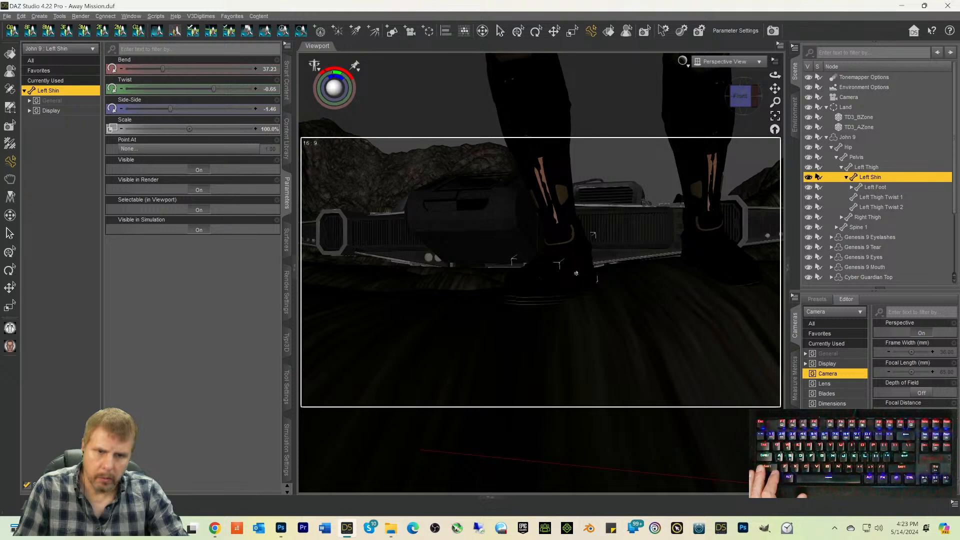
{"action": "left_click", "coordinate": [576, 273]}
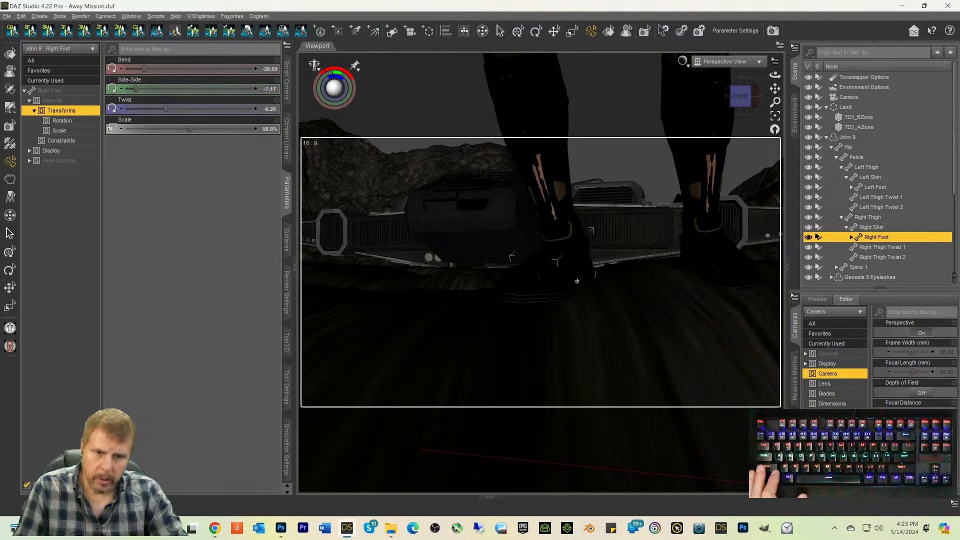
{"action": "left_click_drag", "start_coordinate": [579, 281], "coordinate": [577, 280]}
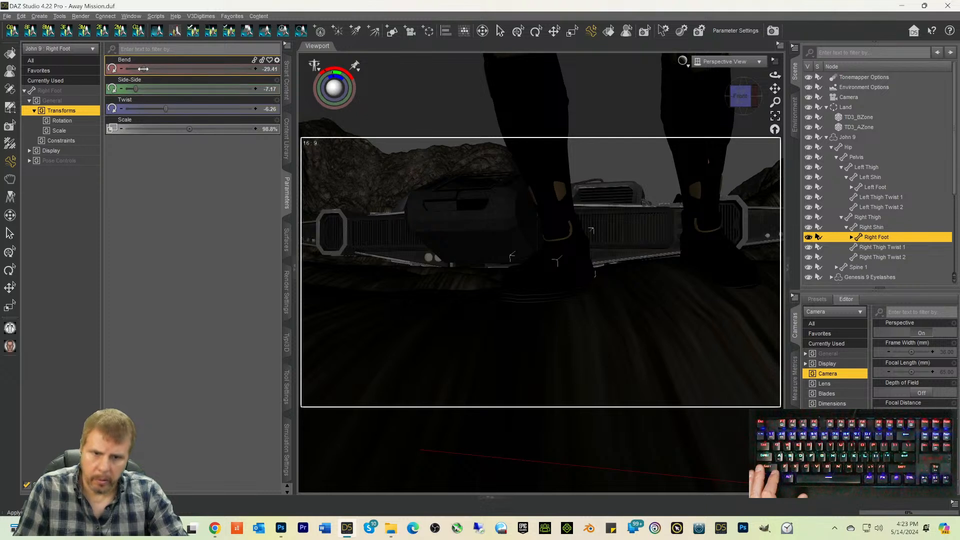
{"action": "left_click_drag", "start_coordinate": [144, 70], "coordinate": [146, 68]}
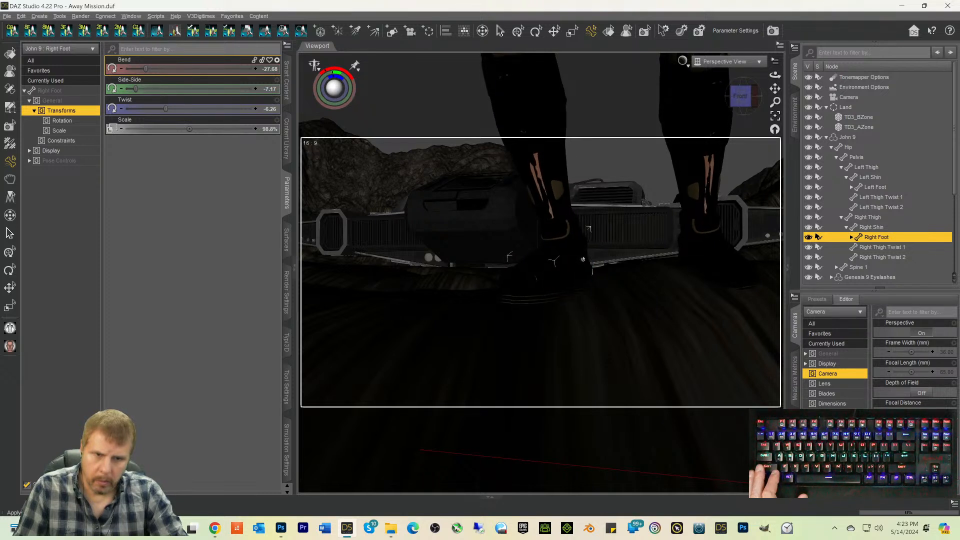
{"action": "left_click_drag", "start_coordinate": [586, 258], "coordinate": [587, 252]}
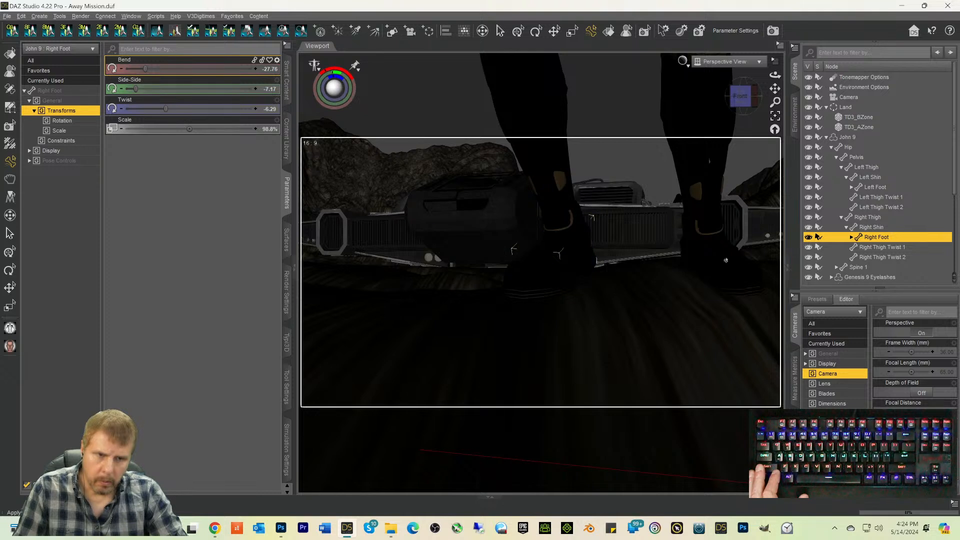
{"action": "left_click", "coordinate": [591, 217]}
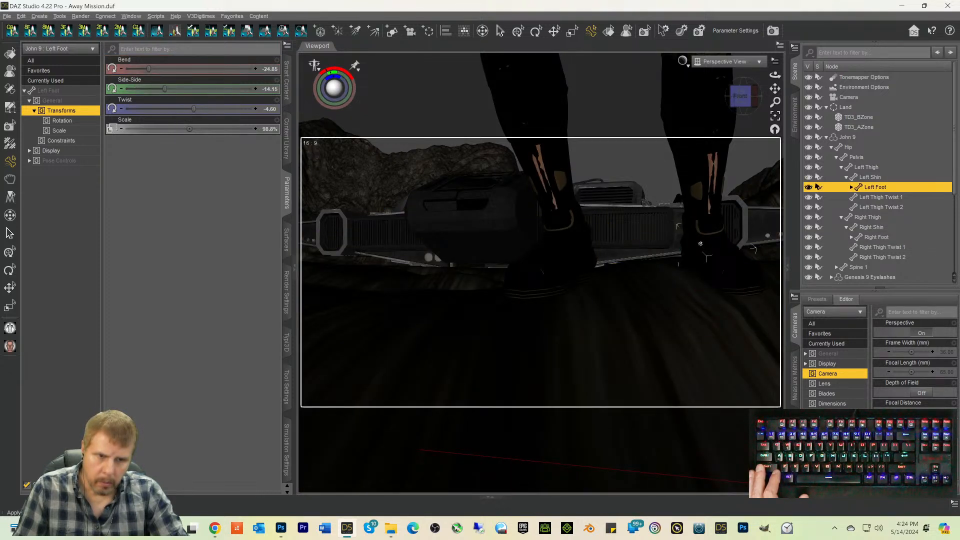
{"action": "left_click_drag", "start_coordinate": [703, 234], "coordinate": [702, 230]}
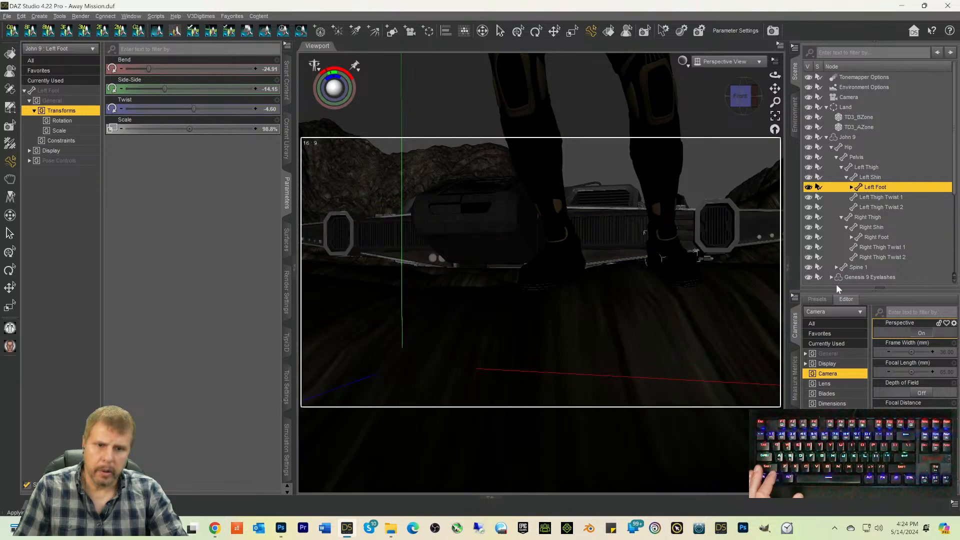
Step: Select the TD3_AZone terrain and set up the Mesh Grabber tool for face editing with a falloff radius of 4.83
{"action": "mouse_move", "coordinate": [742, 98]}
{"action": "left_mouse_down"}
{"action": "mouse_move", "coordinate": [746, 111]}
{"action": "mouse_move", "coordinate": [774, 90]}
{"action": "mouse_move", "coordinate": [795, 91]}
{"action": "mouse_move", "coordinate": [739, 99]}
{"action": "left_mouse_up"}
{"action": "left_click_drag", "start_coordinate": [741, 104], "coordinate": [774, 97]}
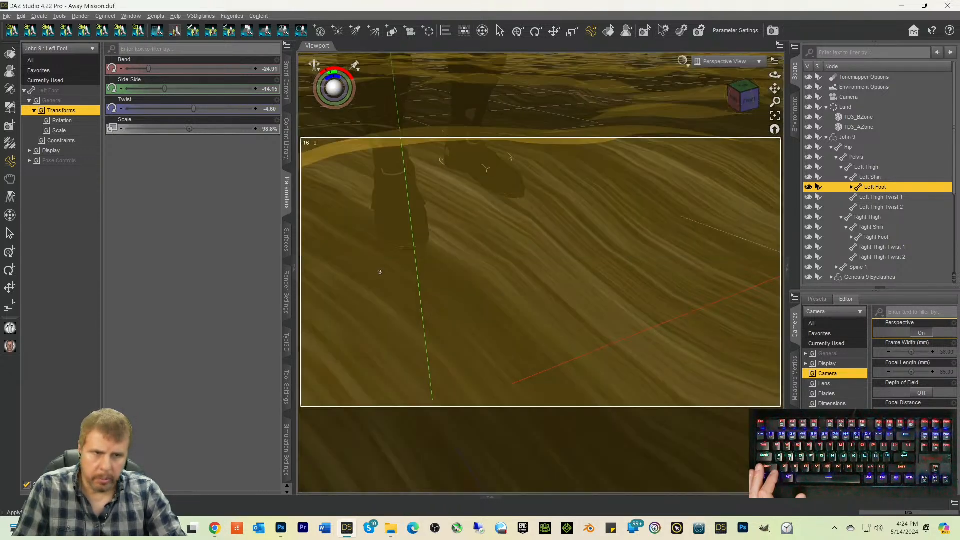
{"action": "left_click", "coordinate": [870, 128]}
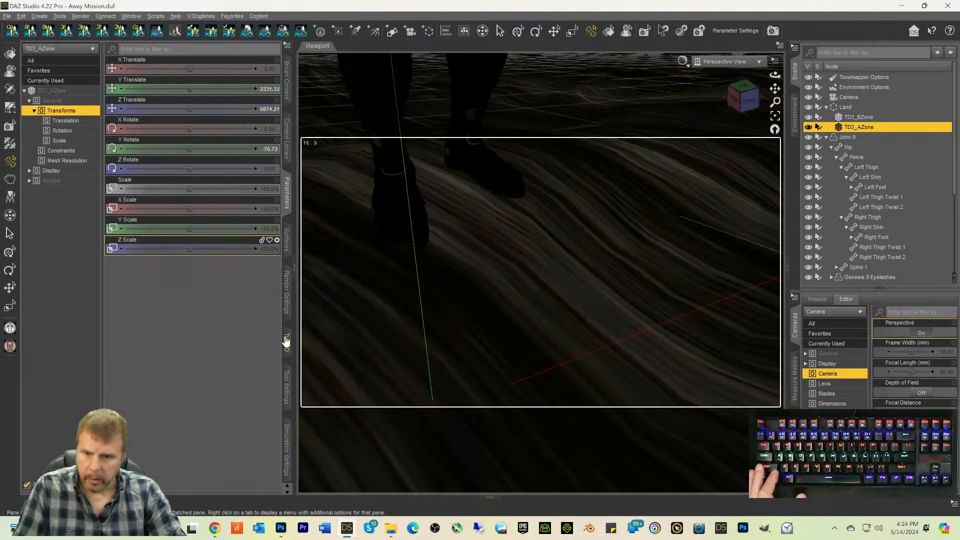
{"action": "left_click", "coordinate": [287, 385]}
{"action": "left_click", "coordinate": [109, 52]}
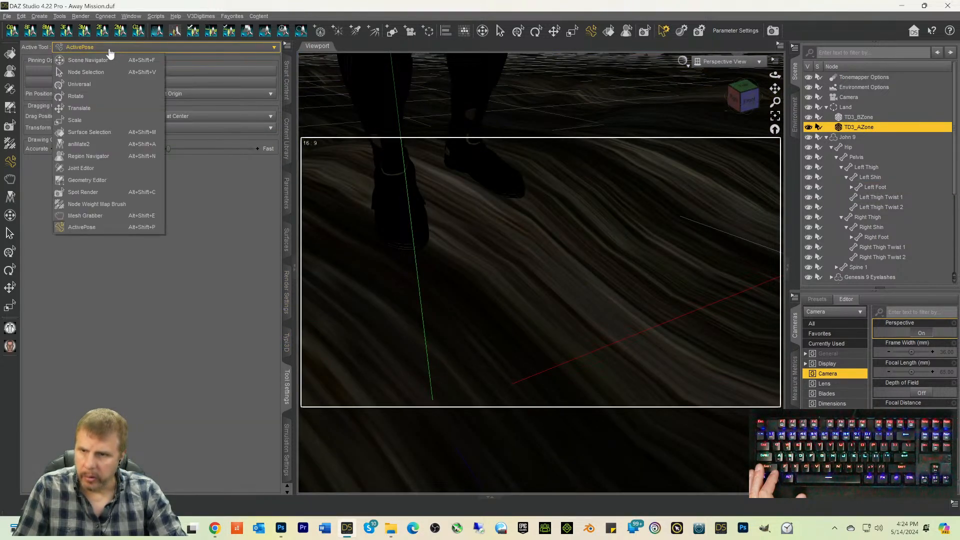
{"action": "left_click", "coordinate": [69, 217]}
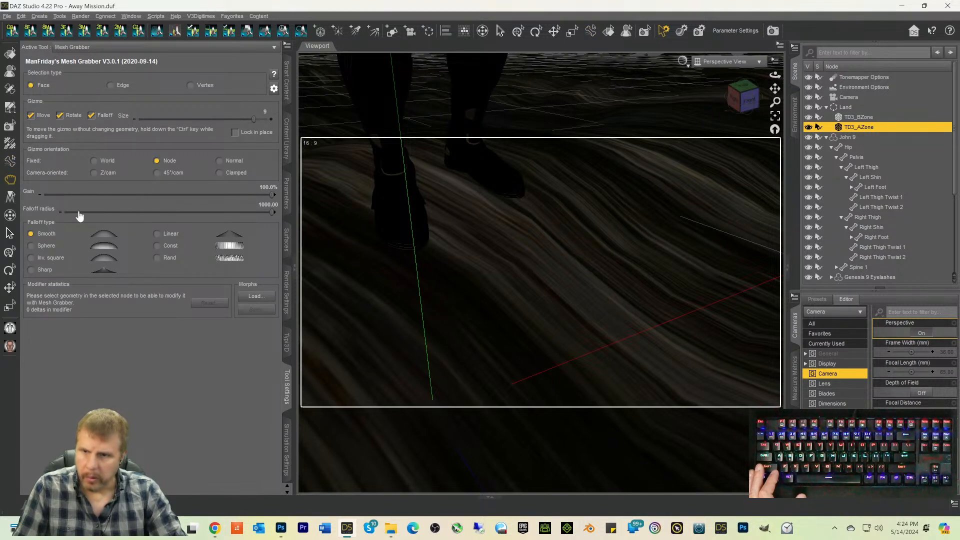
{"action": "left_click_drag", "start_coordinate": [270, 211], "coordinate": [77, 211]}
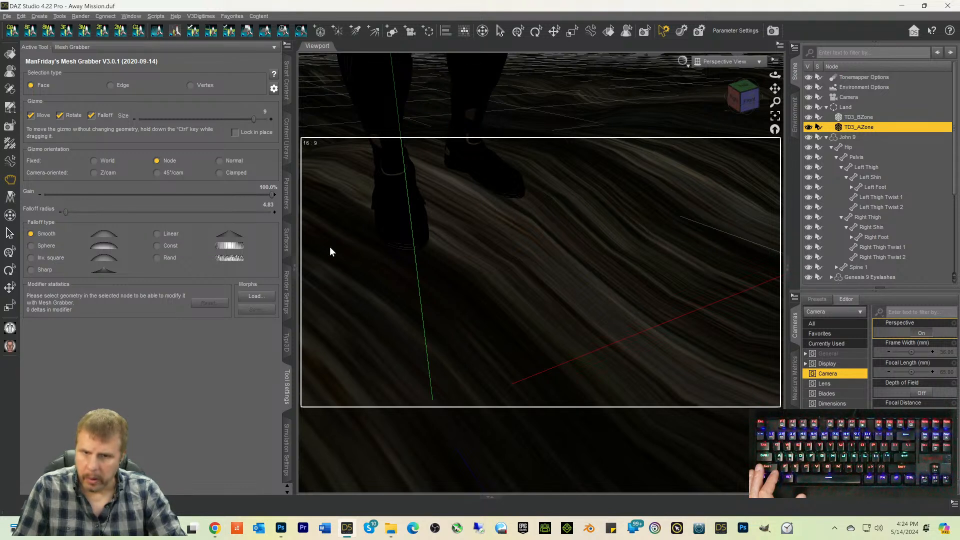
Step: Raise the terrain faces beside and under John 9's right boot and the face in front of his left boot slightly
{"action": "left_click", "coordinate": [352, 240]}
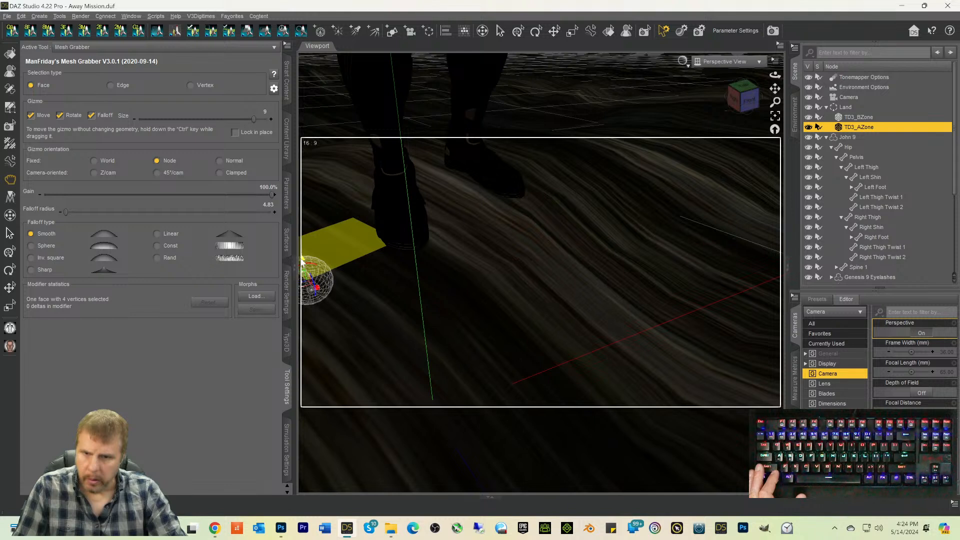
{"action": "left_click_drag", "start_coordinate": [301, 260], "coordinate": [301, 249]}
{"action": "left_click", "coordinate": [400, 263]}
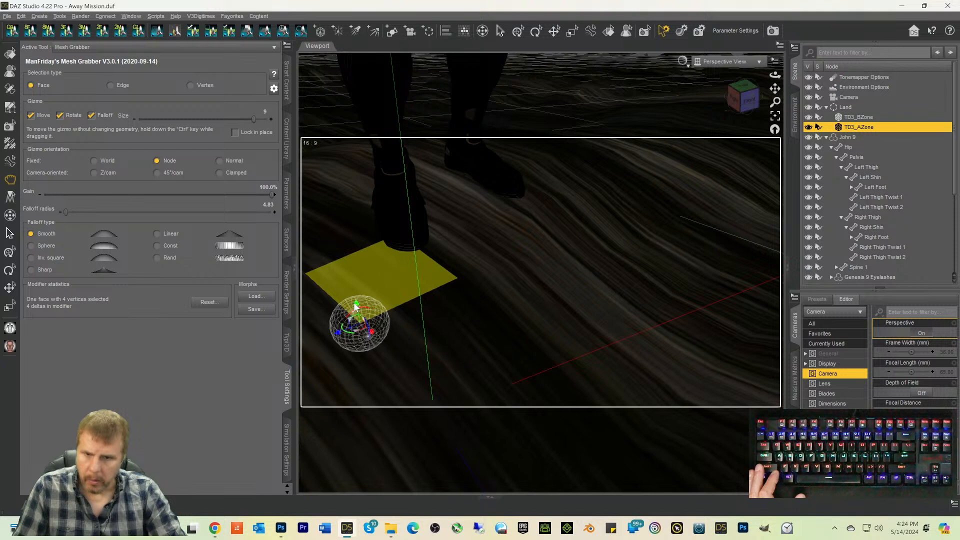
{"action": "left_click_drag", "start_coordinate": [356, 304], "coordinate": [356, 298]}
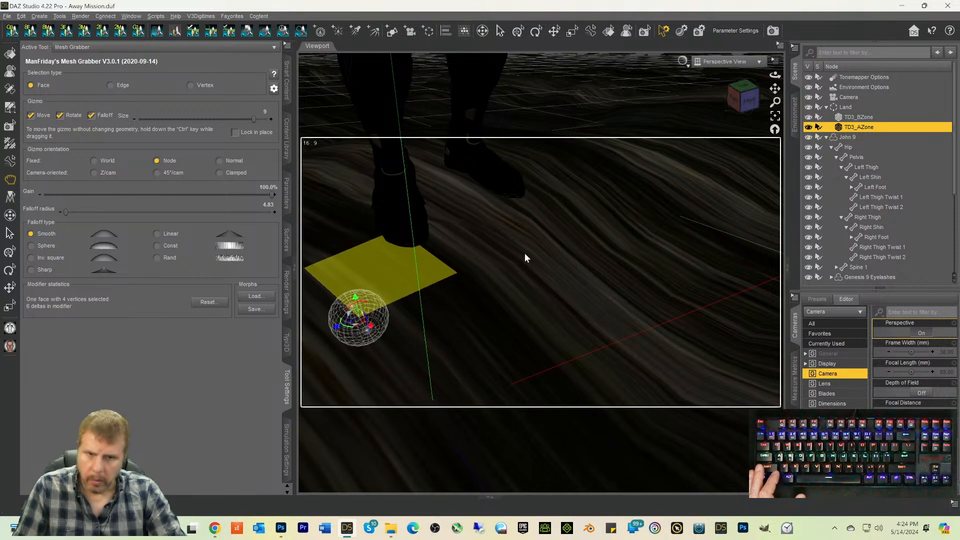
{"action": "left_click", "coordinate": [523, 211]}
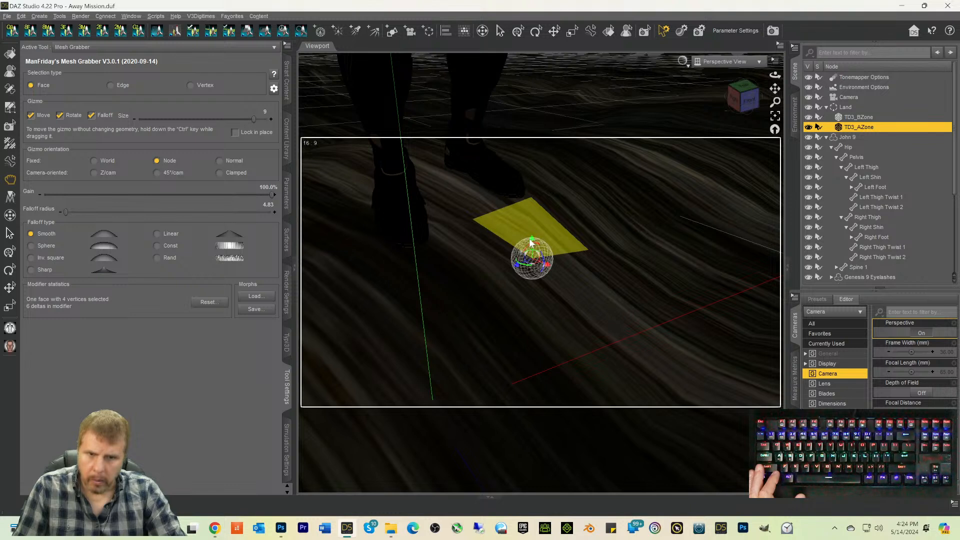
{"action": "left_click_drag", "start_coordinate": [531, 242], "coordinate": [532, 233]}
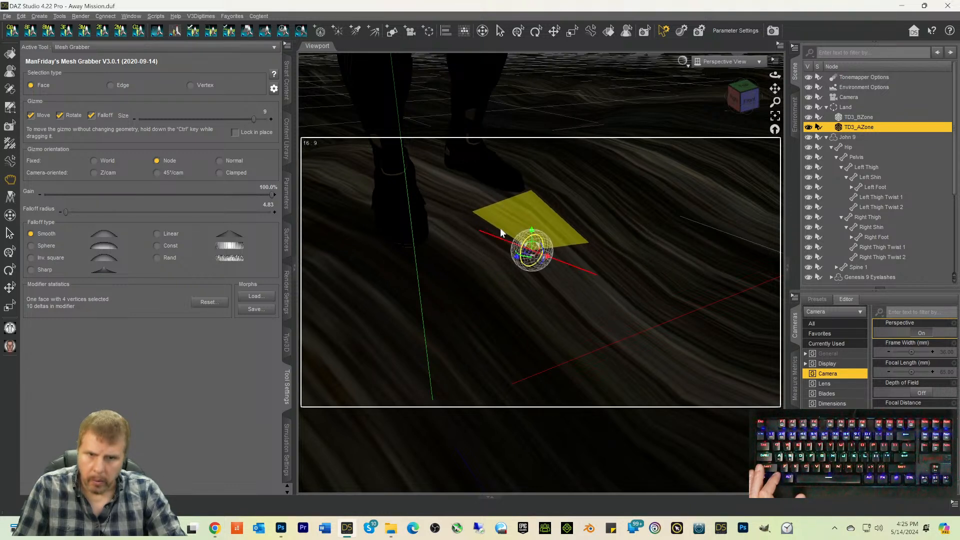
Step: Try to move the terrain face in front of John 9's right boot, undoing each attempt
{"action": "left_click_drag", "start_coordinate": [740, 102], "coordinate": [690, 67]}
{"action": "left_click", "coordinate": [585, 293]}
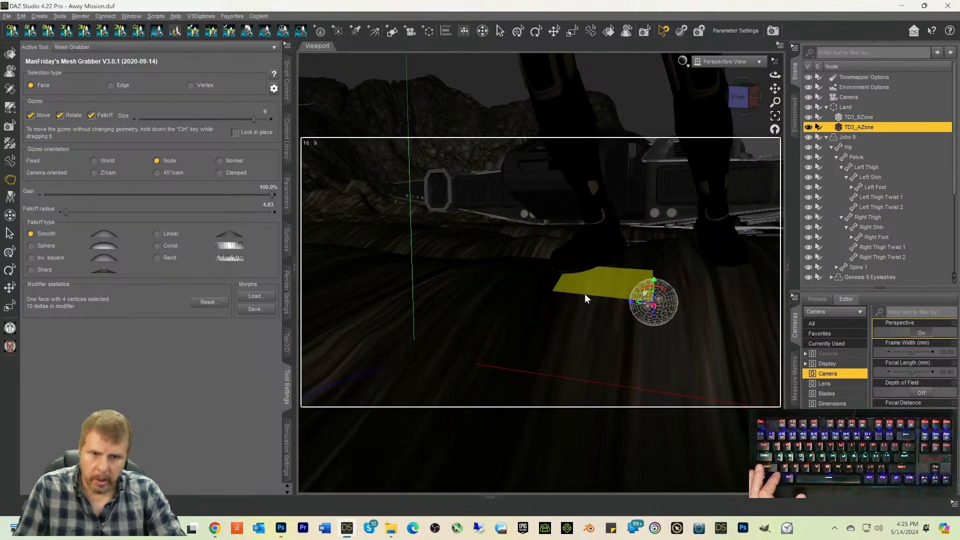
{"action": "left_click_drag", "start_coordinate": [654, 282], "coordinate": [653, 301]}
{"action": "key", "text": "ctrl+z"}
{"action": "key", "text": "ctrl+z"}
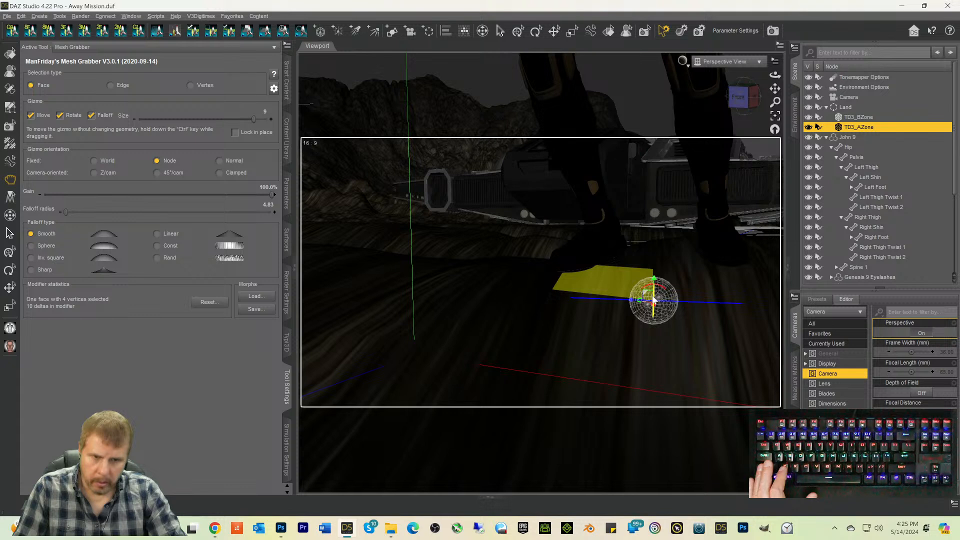
{"action": "left_click_drag", "start_coordinate": [653, 299], "coordinate": [654, 302]}
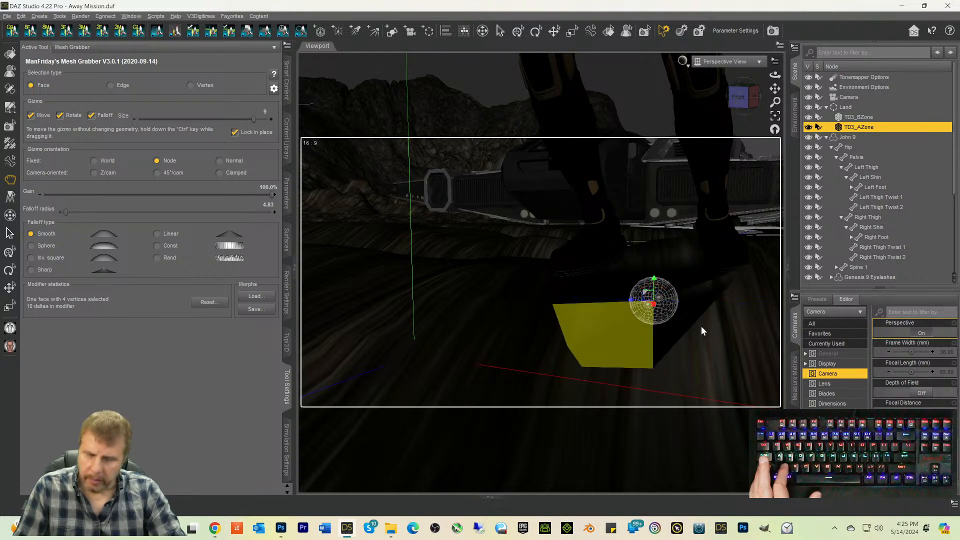
{"action": "key", "text": "ctrl+z"}
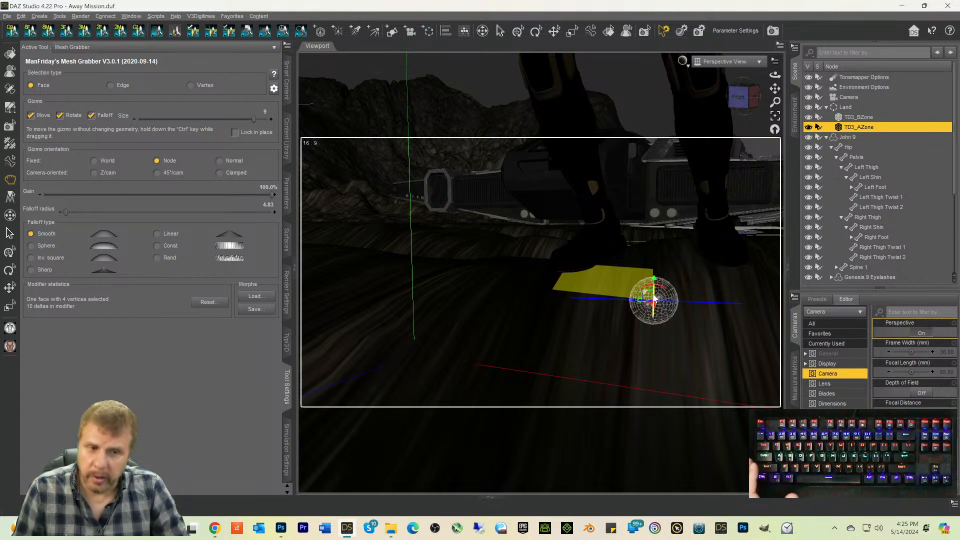
Step: Fine-tune the height of the selected terrain face in front of John 9's right boot, working from a side angle
{"action": "left_click_drag", "start_coordinate": [736, 96], "coordinate": [747, 99]}
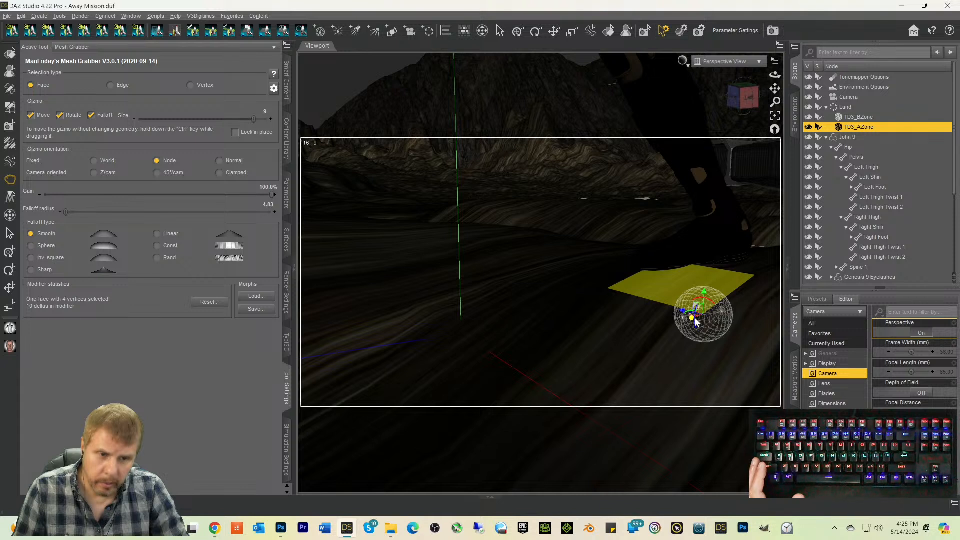
{"action": "left_click_drag", "start_coordinate": [696, 317], "coordinate": [704, 292]}
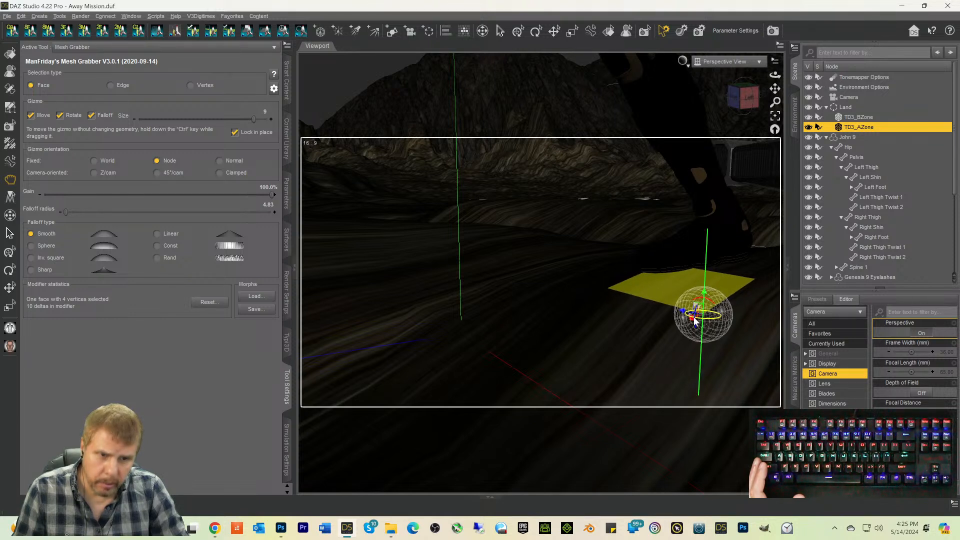
{"action": "left_click_drag", "start_coordinate": [698, 327], "coordinate": [701, 310]}
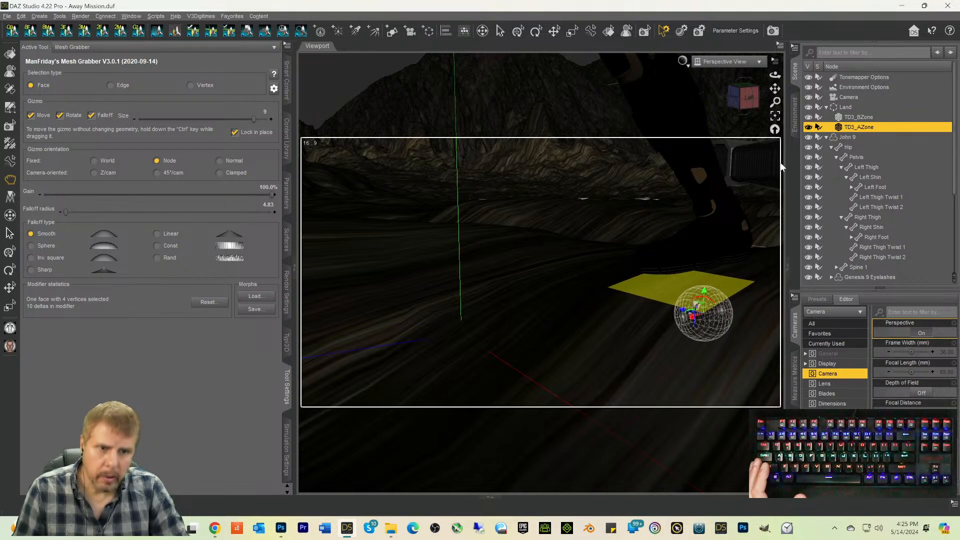
Step: Switch from the perspective view to the scene camera and save the scene
{"action": "mouse_move", "coordinate": [745, 96]}
{"action": "left_mouse_down"}
{"action": "mouse_move", "coordinate": [798, 96]}
{"action": "mouse_move", "coordinate": [746, 100]}
{"action": "left_mouse_up"}
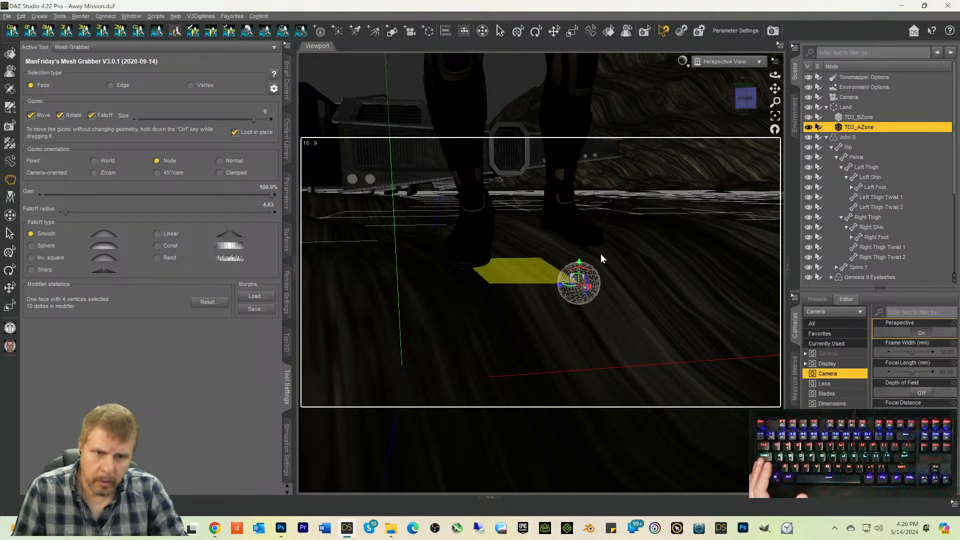
{"action": "left_click", "coordinate": [712, 67]}
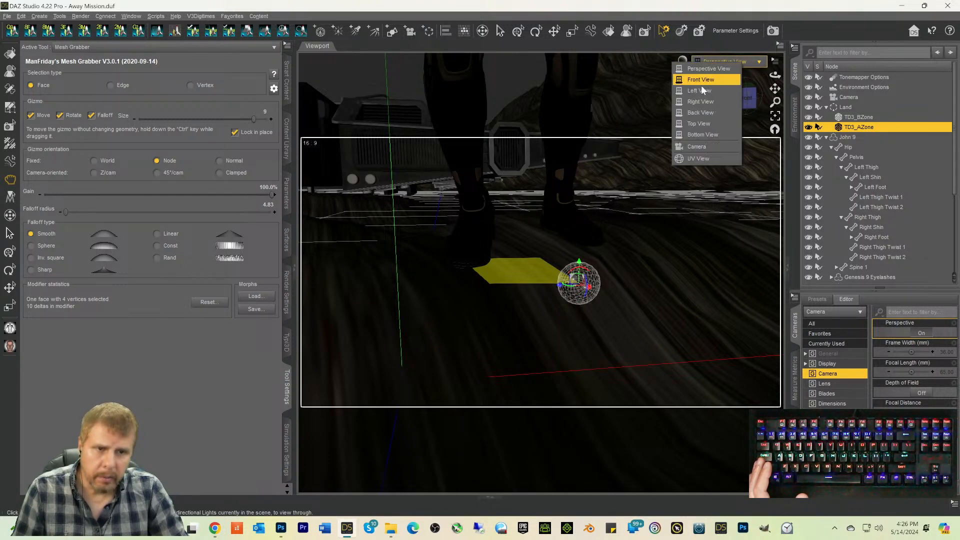
{"action": "left_click", "coordinate": [705, 142]}
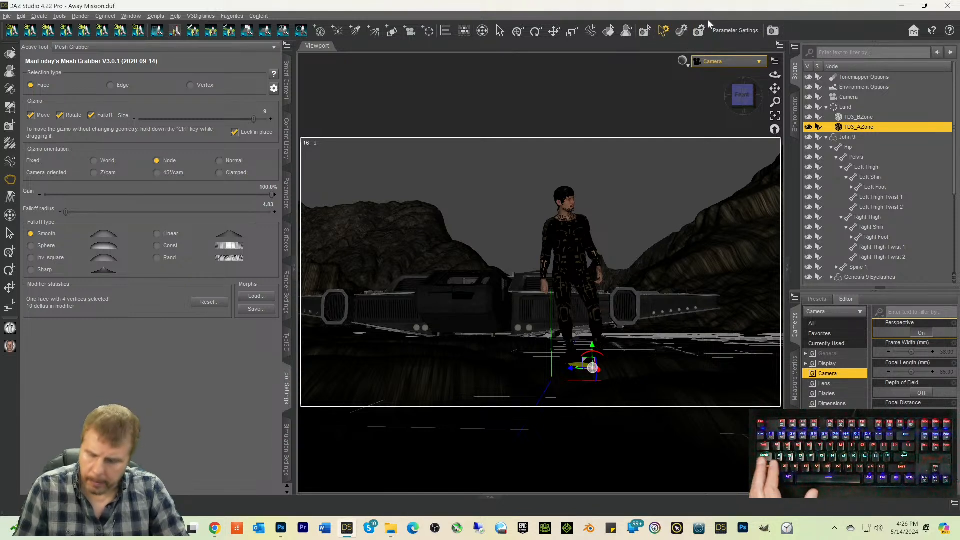
{"action": "key", "text": "ctrl+s"}
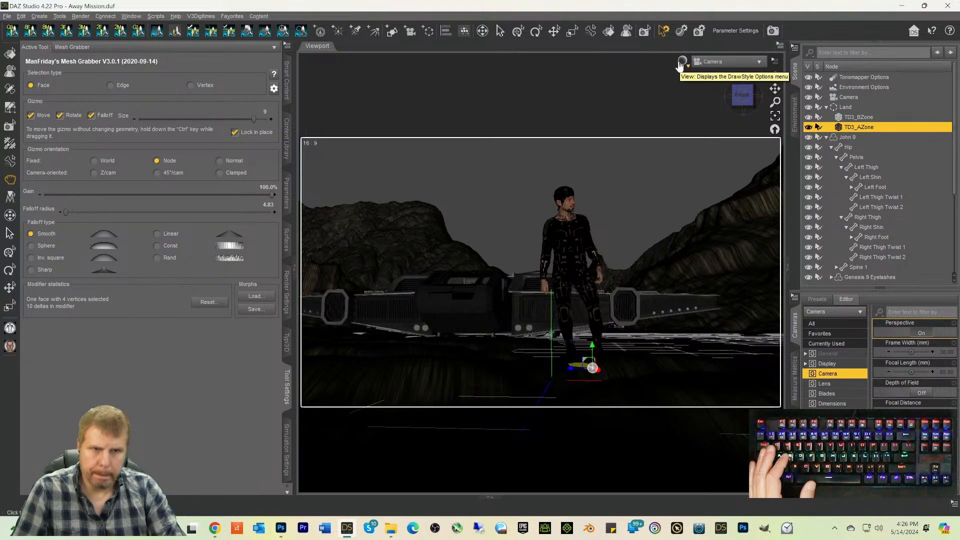
Step: Search the installed products in Smart Content for "vdb"
{"action": "left_click", "coordinate": [287, 87]}
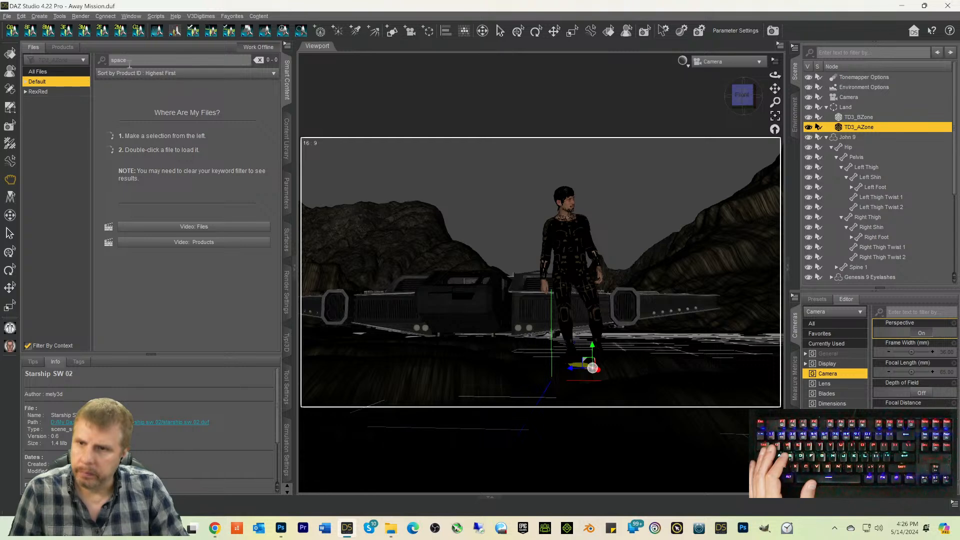
{"action": "left_click", "coordinate": [63, 49]}
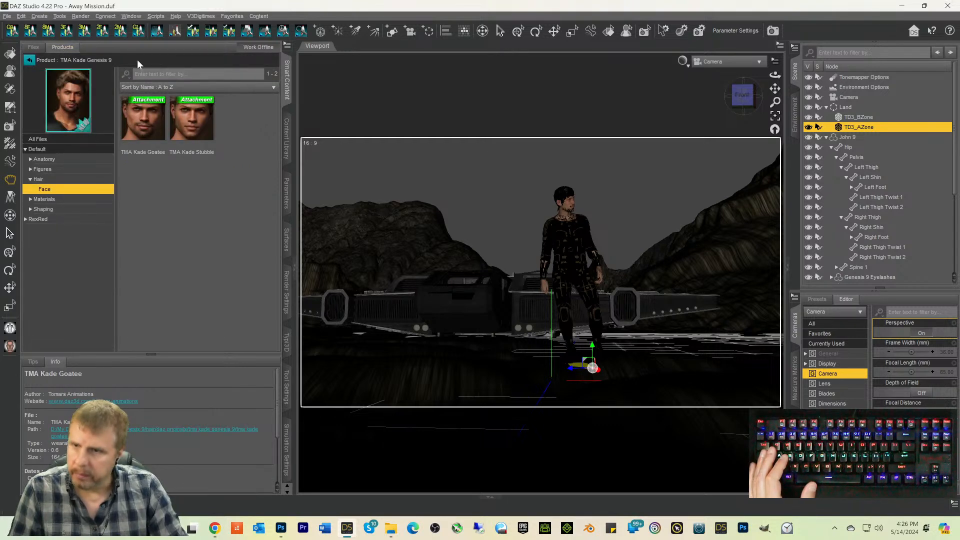
{"action": "left_click", "coordinate": [29, 61]}
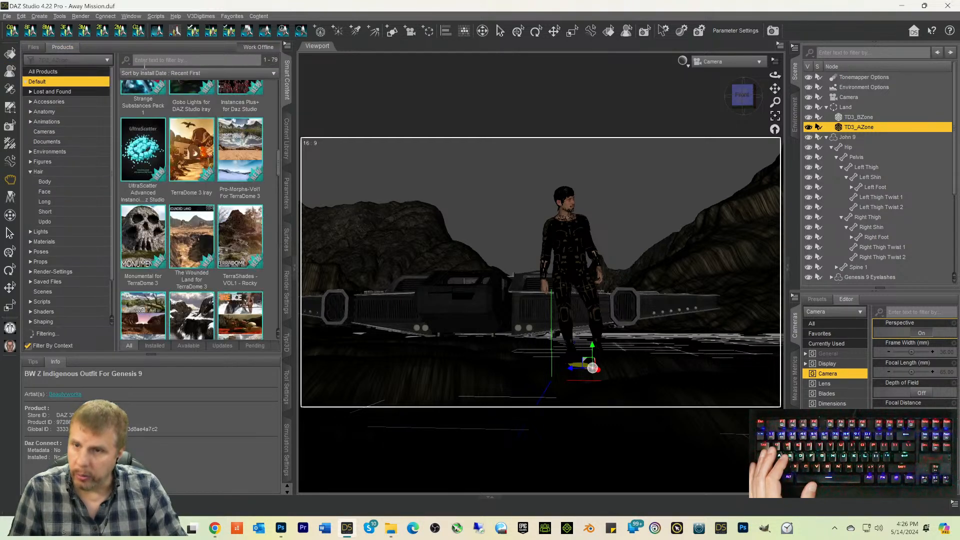
{"action": "left_click", "coordinate": [144, 61]}
{"action": "type", "text": "vdb"}
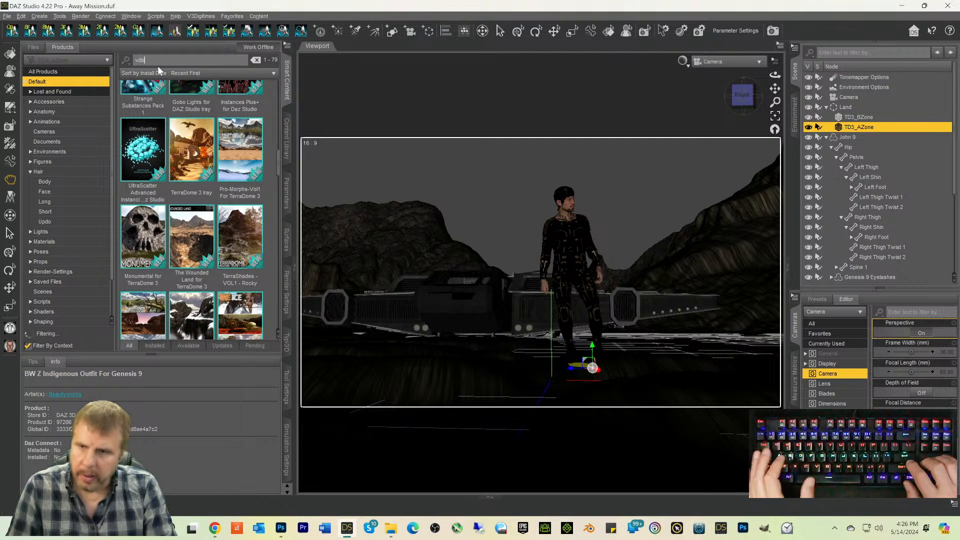
{"action": "key", "text": "Return"}
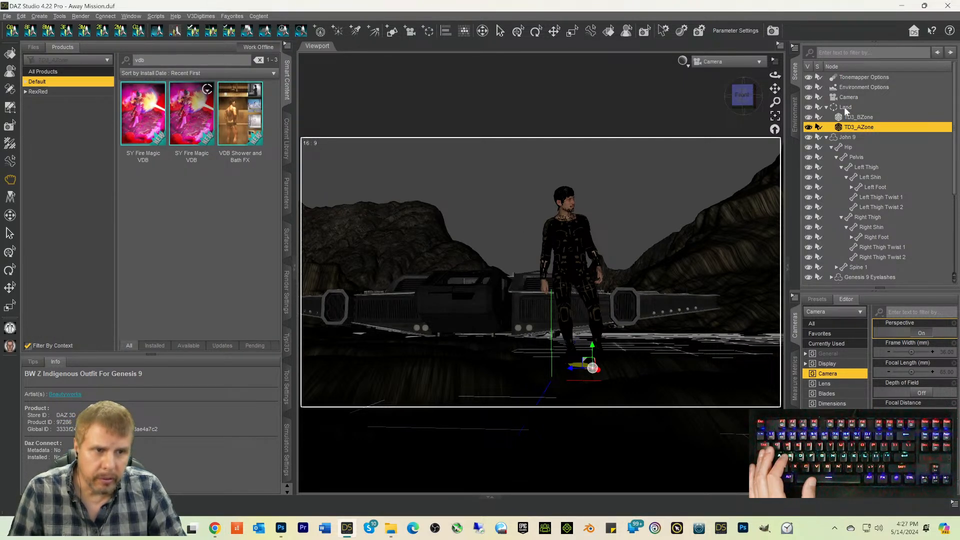
Step: Collapse the Land and John 9 nodes and clear the scene selection so the product search is unrestricted
{"action": "left_click", "coordinate": [832, 108]}
{"action": "left_click", "coordinate": [826, 108]}
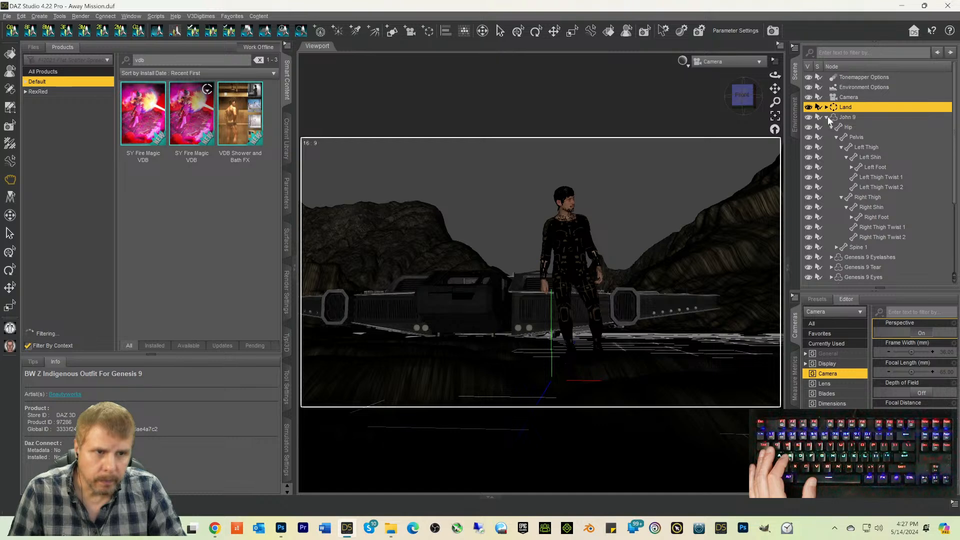
{"action": "left_click", "coordinate": [827, 117]}
{"action": "left_click", "coordinate": [834, 146]}
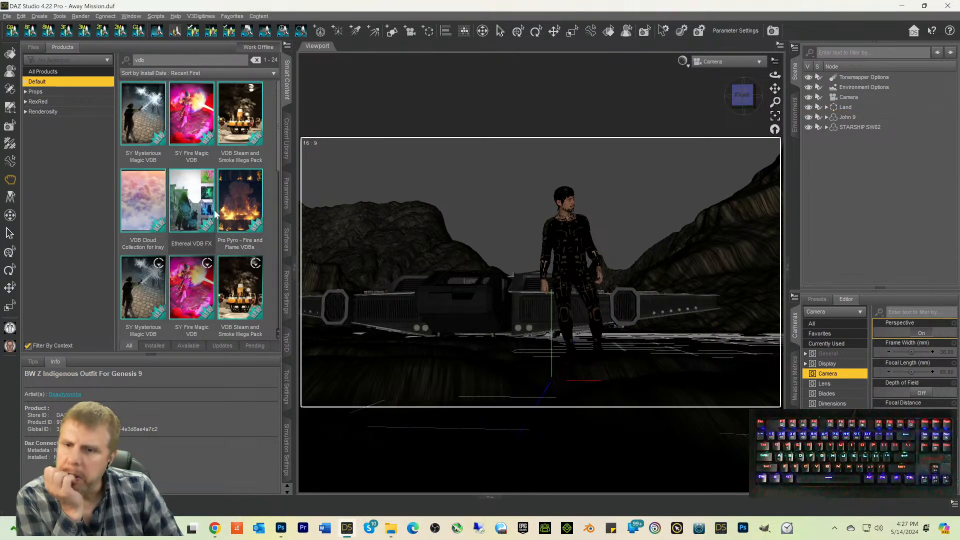
Step: Load the SYVDB2 Mysterious Wisps 04 prop from the SY Real Fog VDB 2 product into the scene
{"action": "scroll", "coordinate": [215, 214], "scroll_direction": "down", "scroll_amount": 3}
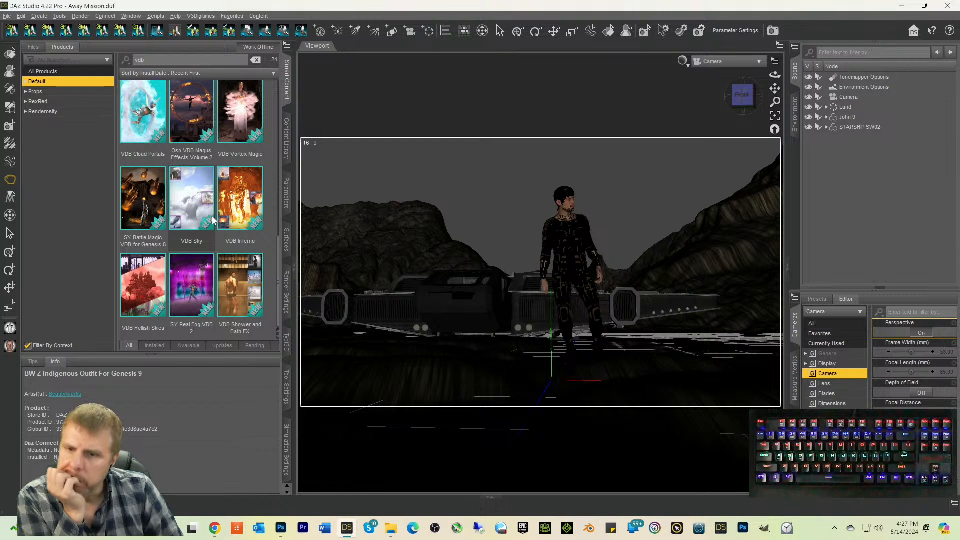
{"action": "mouse_move", "coordinate": [185, 200]}
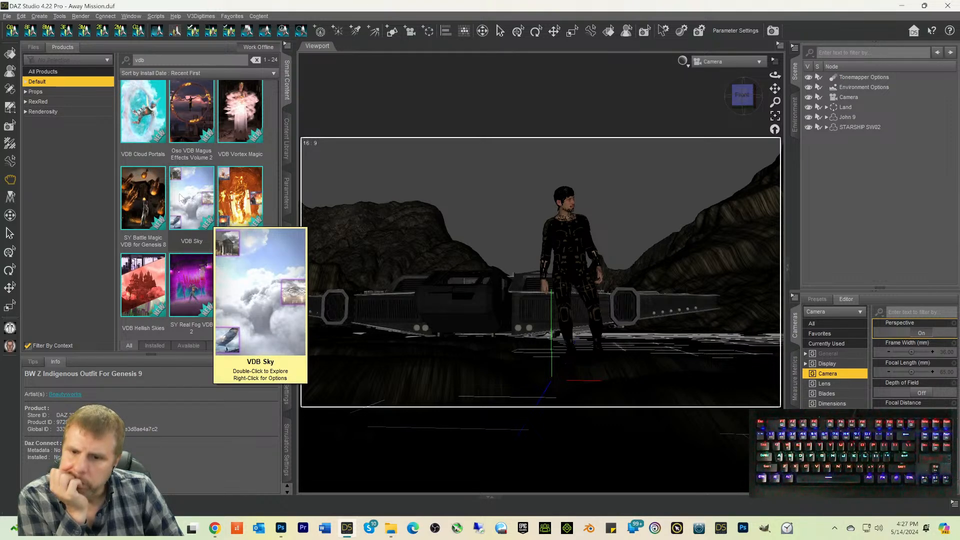
{"action": "double_click", "coordinate": [188, 290]}
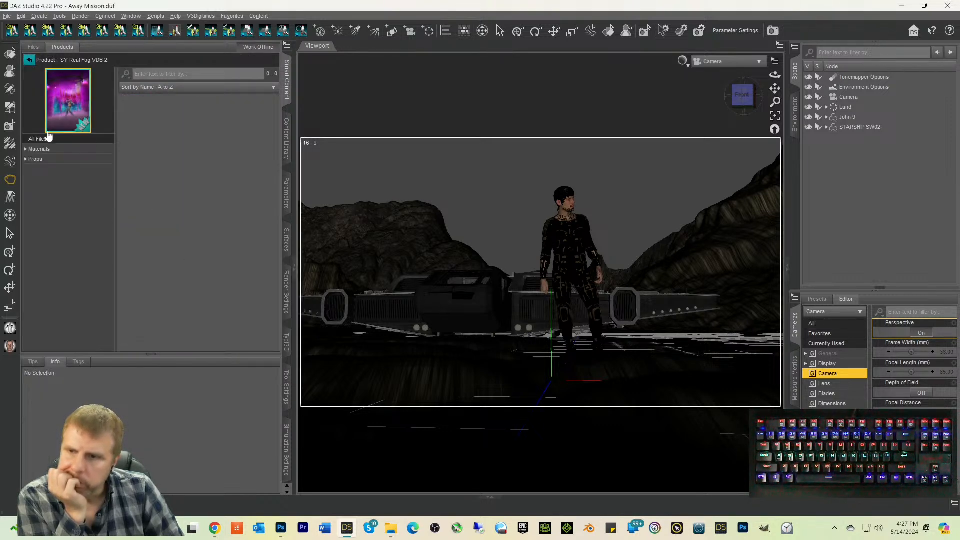
{"action": "left_click", "coordinate": [36, 159]}
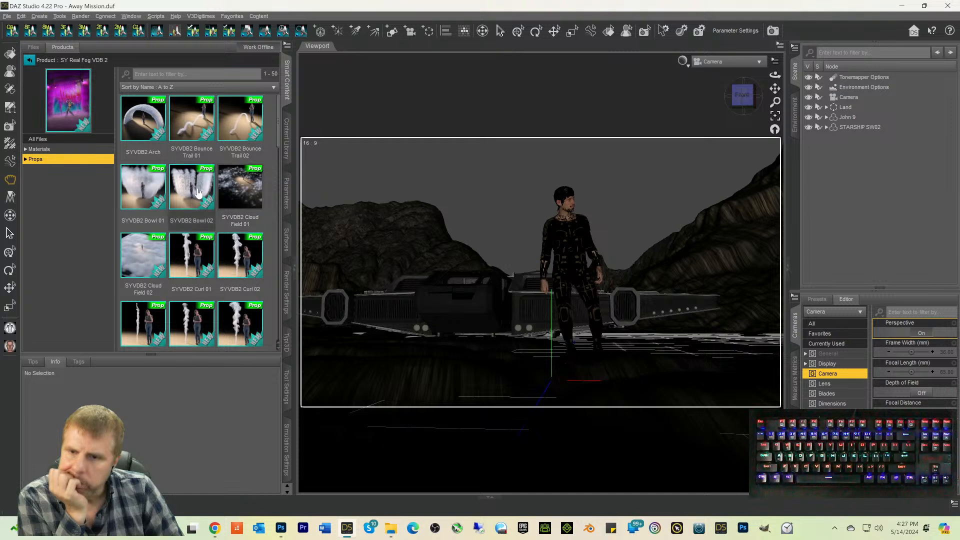
{"action": "mouse_move", "coordinate": [199, 192]}
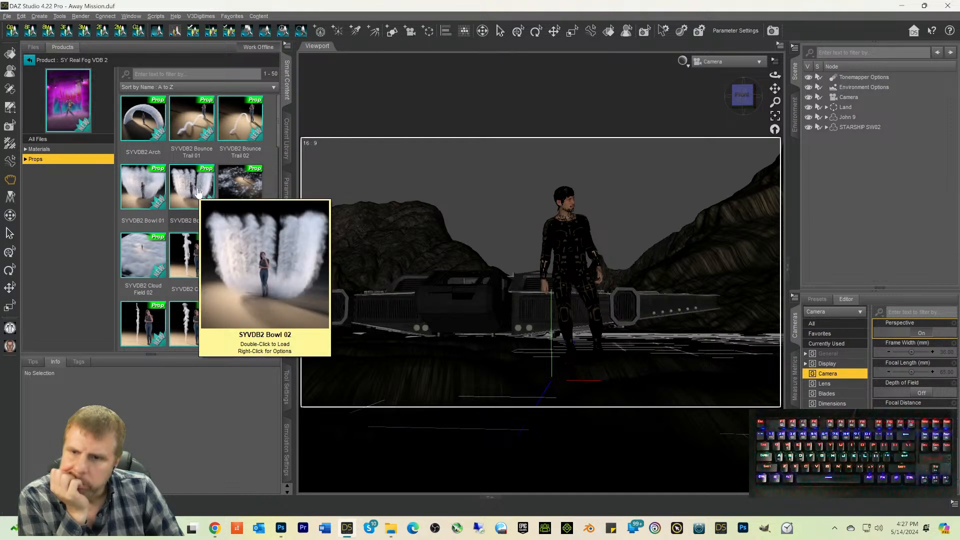
{"action": "scroll", "coordinate": [175, 184], "scroll_direction": "down", "scroll_amount": 5}
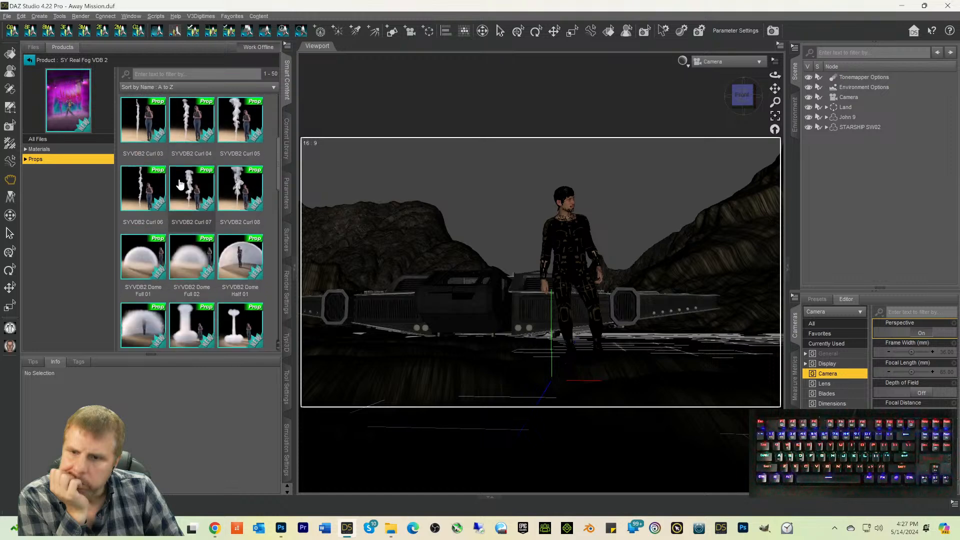
{"action": "scroll", "coordinate": [179, 186], "scroll_direction": "up", "scroll_amount": 2}
{"action": "scroll", "coordinate": [180, 186], "scroll_direction": "down", "scroll_amount": 3}
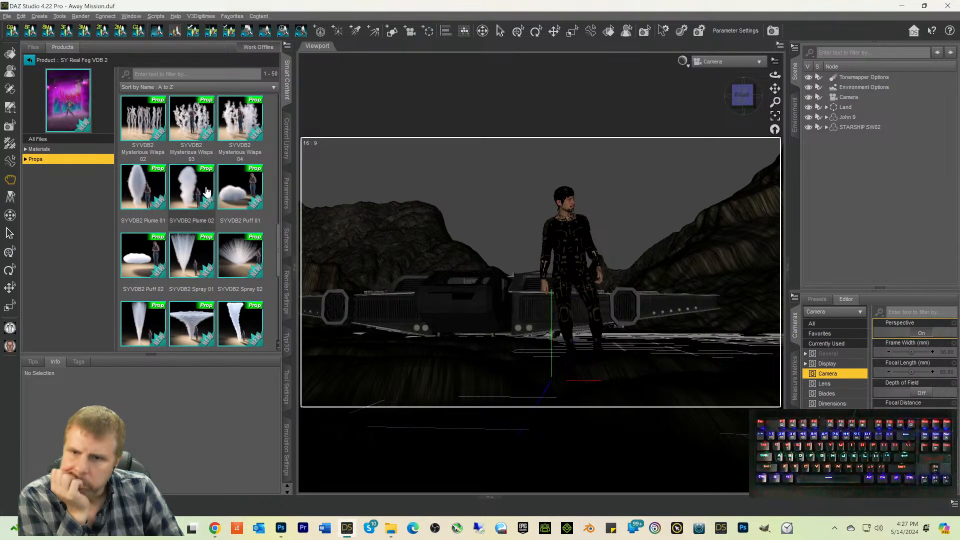
{"action": "double_click", "coordinate": [240, 143]}
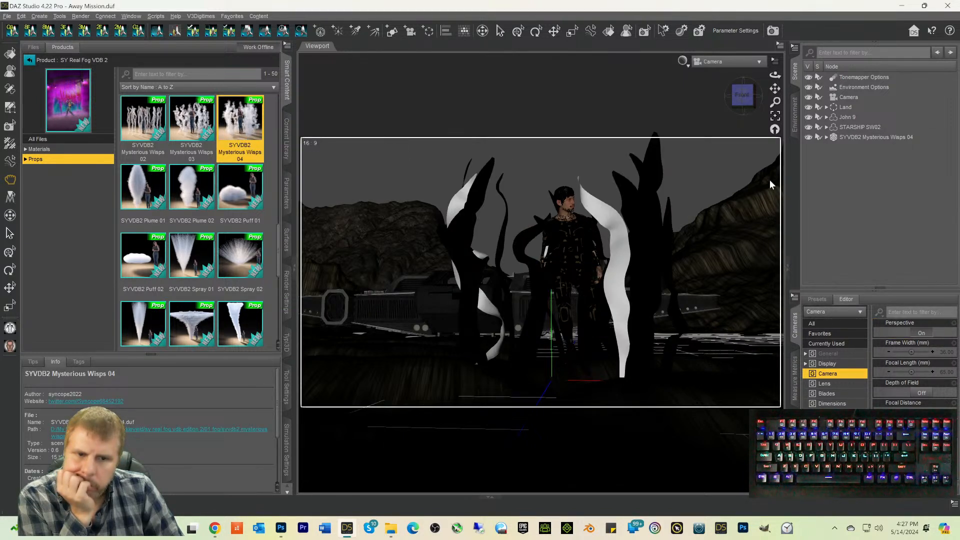
Step: Select the SYVDB2 Mysterious Wisps 04 prop and set the viewport draw style to Texture Shaded
{"action": "left_click", "coordinate": [845, 138]}
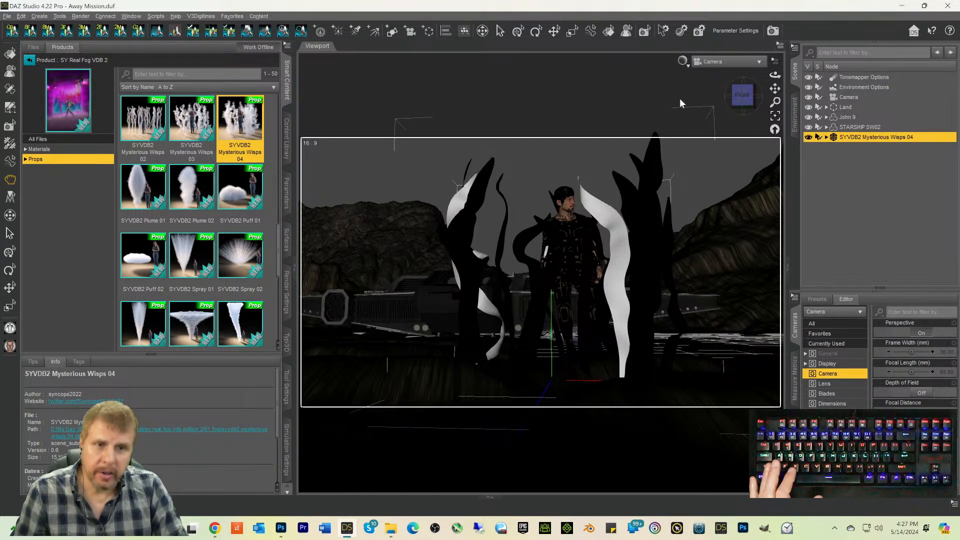
{"action": "left_click", "coordinate": [681, 60]}
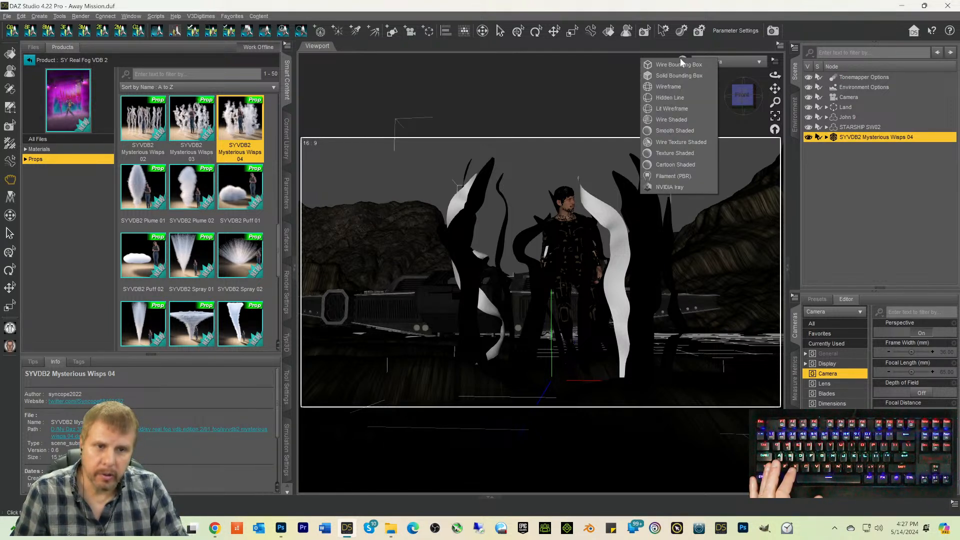
{"action": "left_click", "coordinate": [673, 152]}
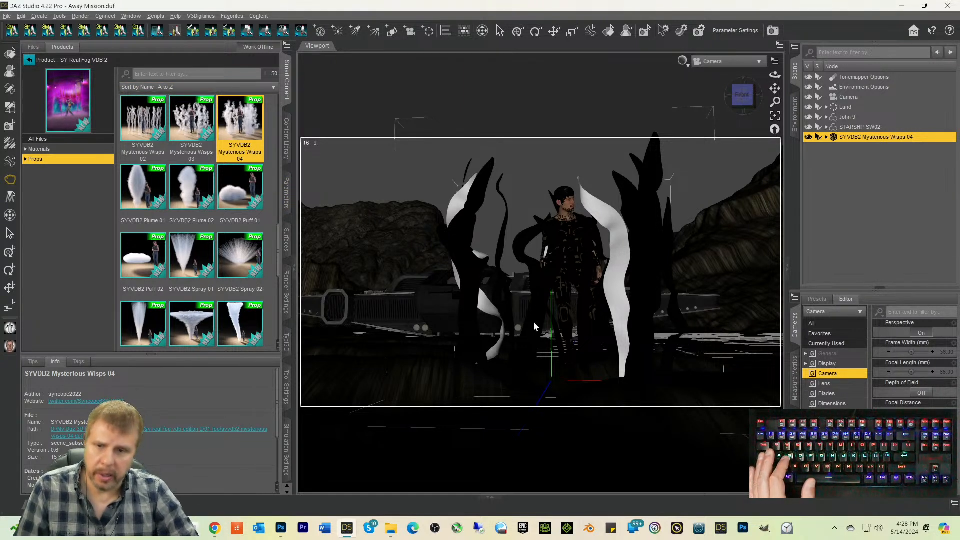
Step: Place the wisps behind the starship with Z Translate about -2660, Scale 635.2% and X Translate -578.96
{"action": "left_click", "coordinate": [286, 192]}
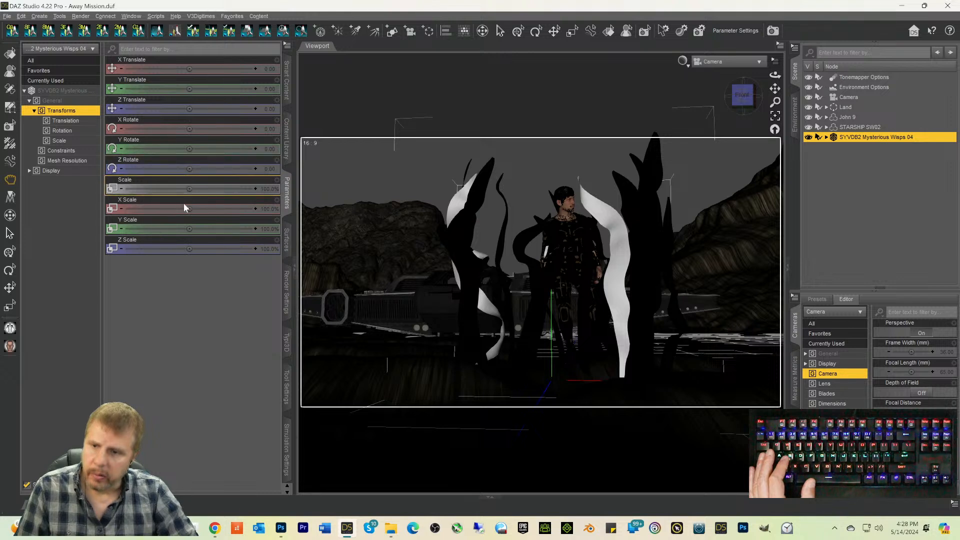
{"action": "left_click_drag", "start_coordinate": [188, 108], "coordinate": [146, 109]}
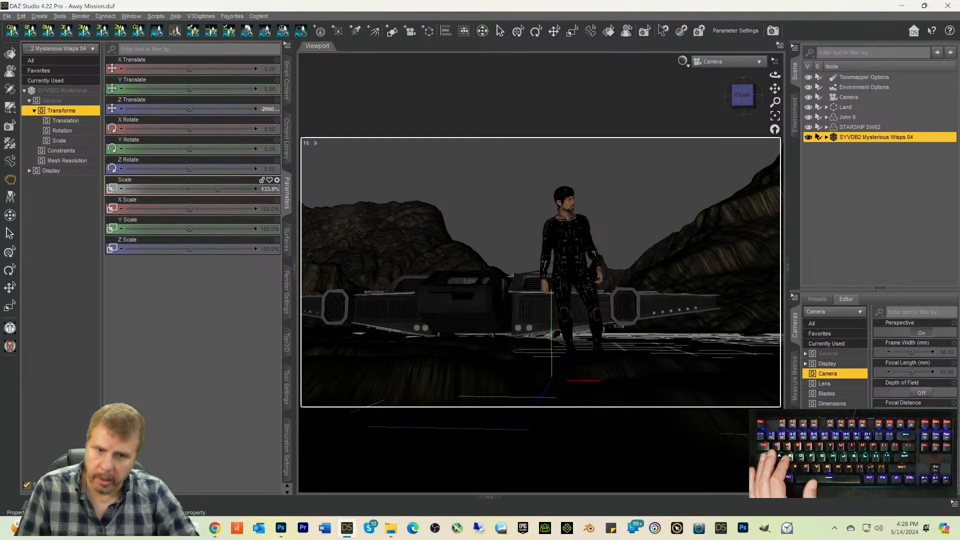
{"action": "left_click_drag", "start_coordinate": [222, 188], "coordinate": [233, 188]}
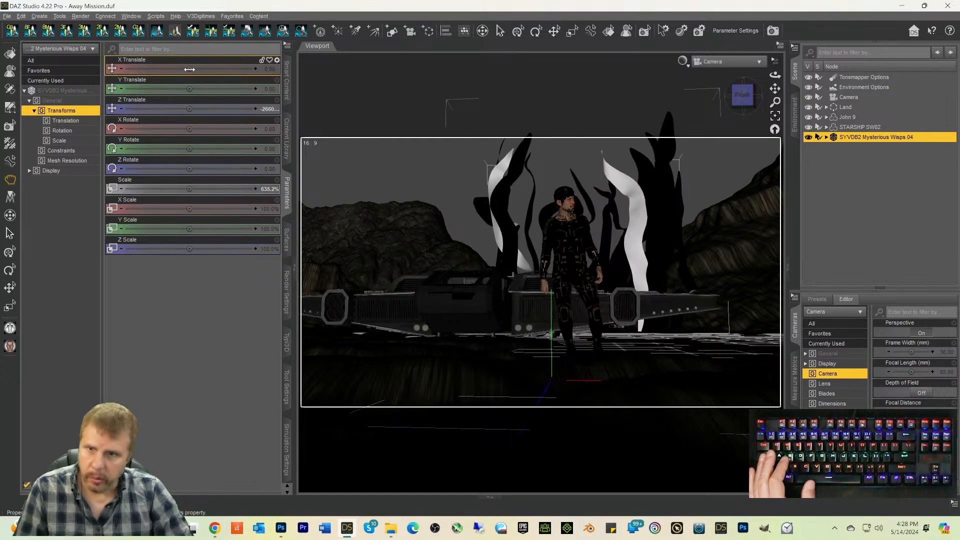
{"action": "left_click_drag", "start_coordinate": [188, 68], "coordinate": [148, 69]}
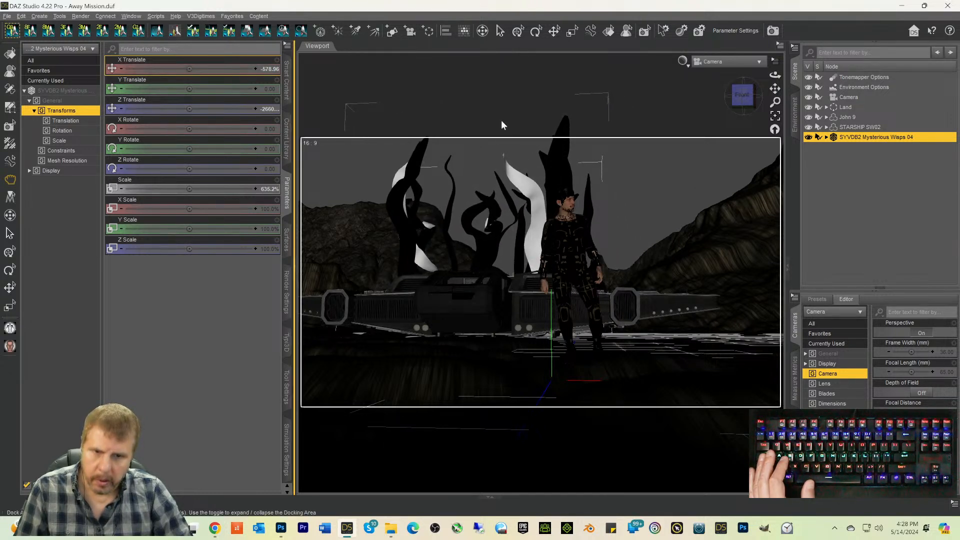
Step: Preview the scene in NVIDIA Iray and move the wisps farther behind the starship, to a Z Translate of about -3876
{"action": "key", "text": "ctrl+0"}
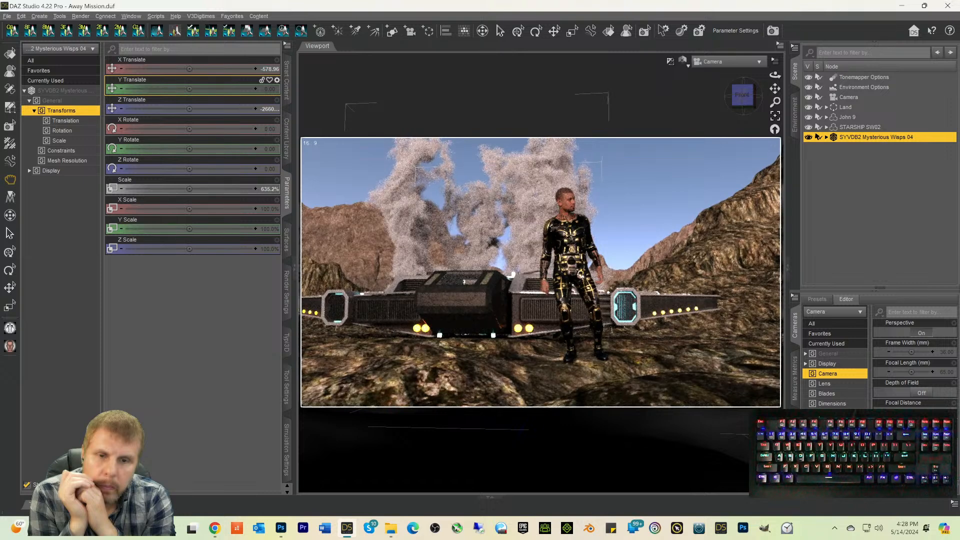
{"action": "left_click", "coordinate": [554, 32]}
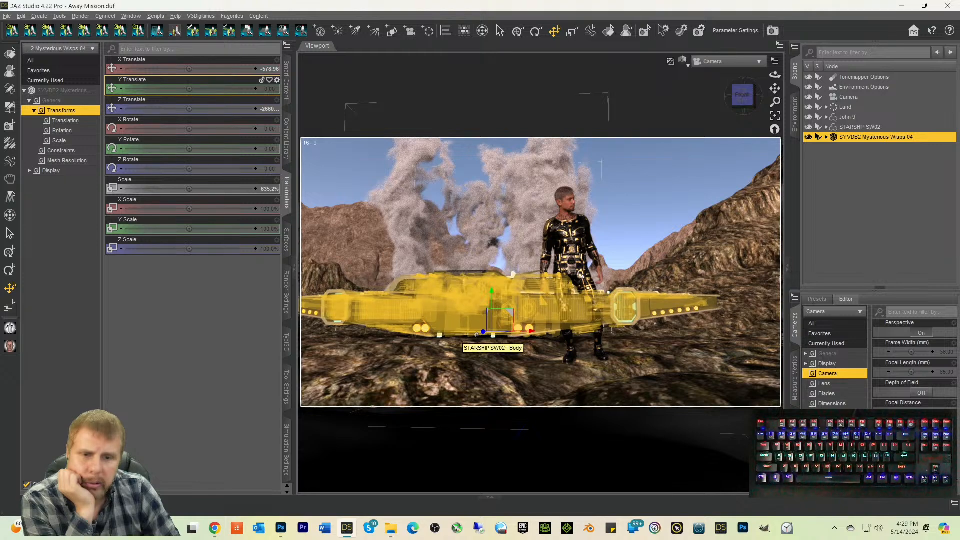
{"action": "left_click_drag", "start_coordinate": [482, 334], "coordinate": [511, 328]}
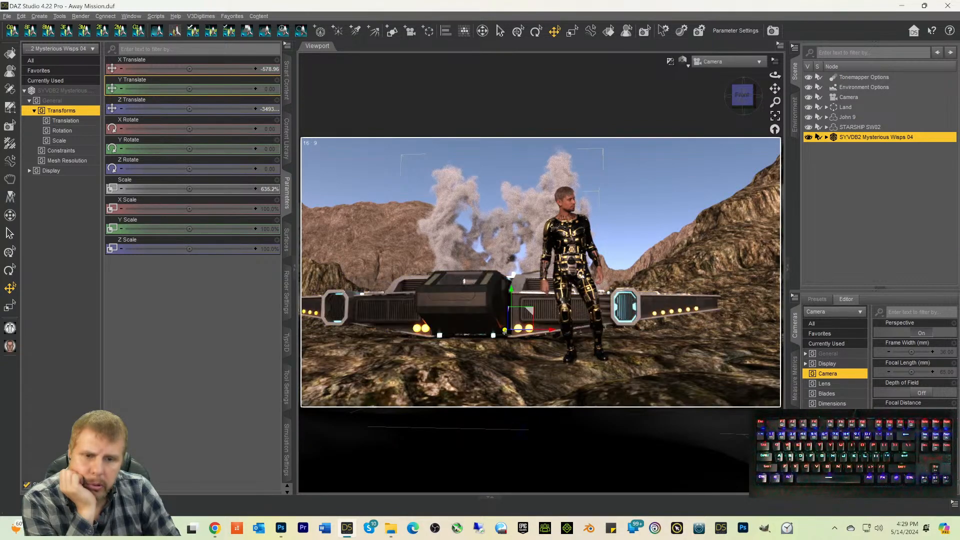
{"action": "left_click_drag", "start_coordinate": [504, 330], "coordinate": [520, 328]}
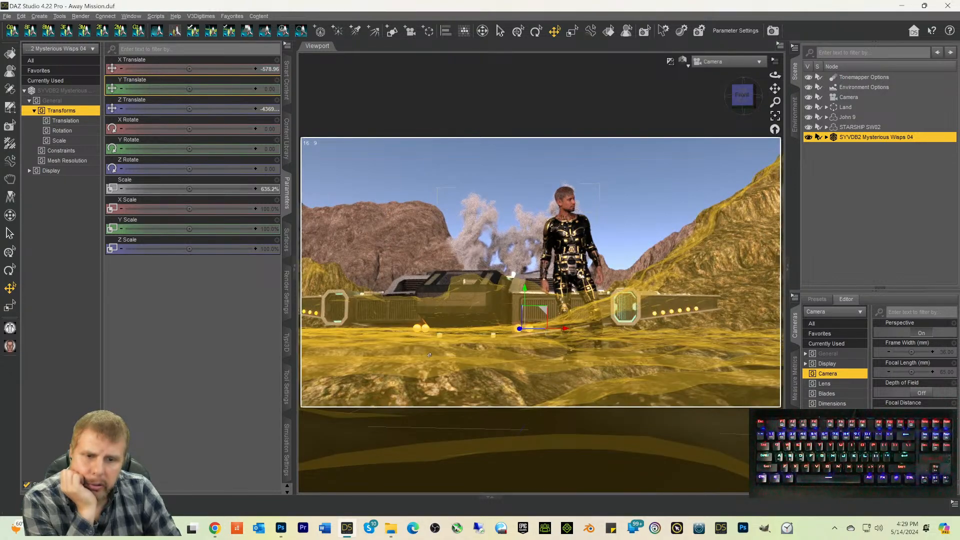
{"action": "left_click_drag", "start_coordinate": [518, 330], "coordinate": [514, 329]}
Step: Frame the wisps in Perspective View and move them forward toward the starship, to a Z Translate of about -1649
{"action": "left_click", "coordinate": [725, 67]}
{"action": "left_click", "coordinate": [724, 71]}
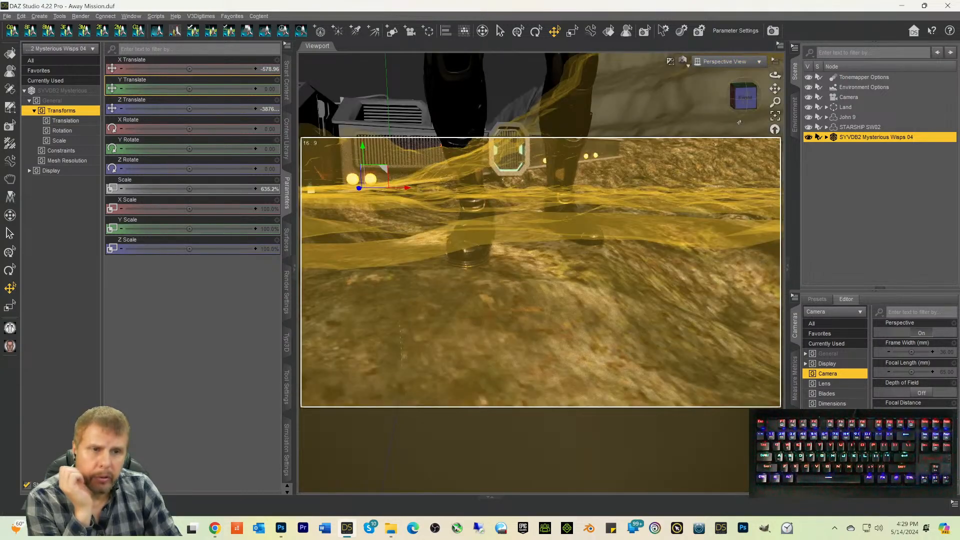
{"action": "left_click", "coordinate": [775, 116]}
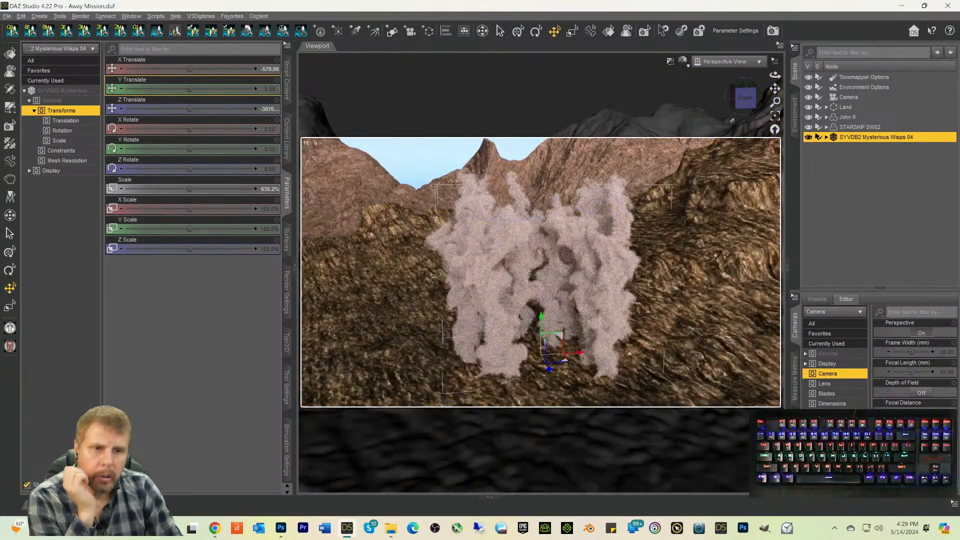
{"action": "left_click_drag", "start_coordinate": [751, 104], "coordinate": [657, 122]}
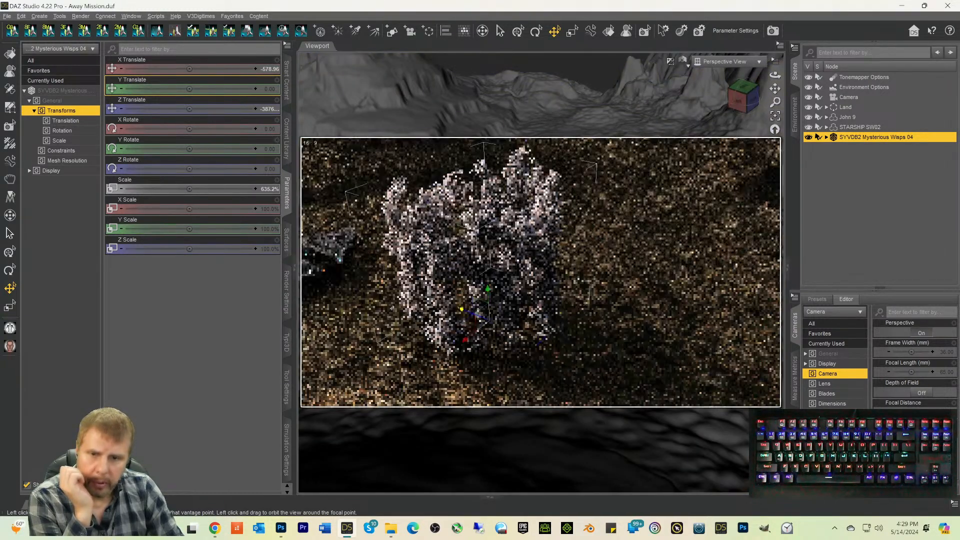
{"action": "left_click_drag", "start_coordinate": [508, 329], "coordinate": [402, 285]}
{"action": "left_click_drag", "start_coordinate": [343, 304], "coordinate": [354, 264]}
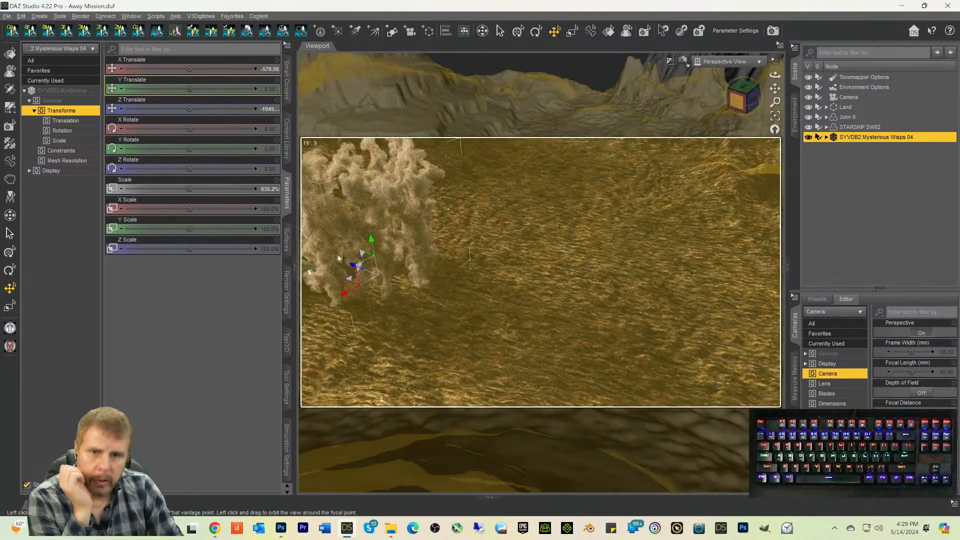
{"action": "left_click_drag", "start_coordinate": [739, 110], "coordinate": [835, 96]}
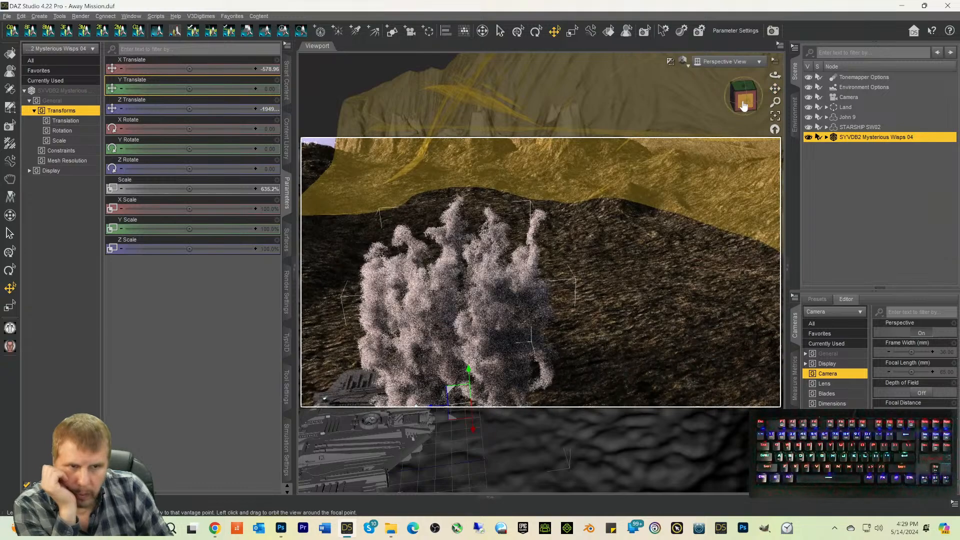
Step: Move the wisps nearer the starship's rear using side and front views, to X Translate -89.36 and a Z Translate of about -1715
{"action": "left_click", "coordinate": [744, 101]}
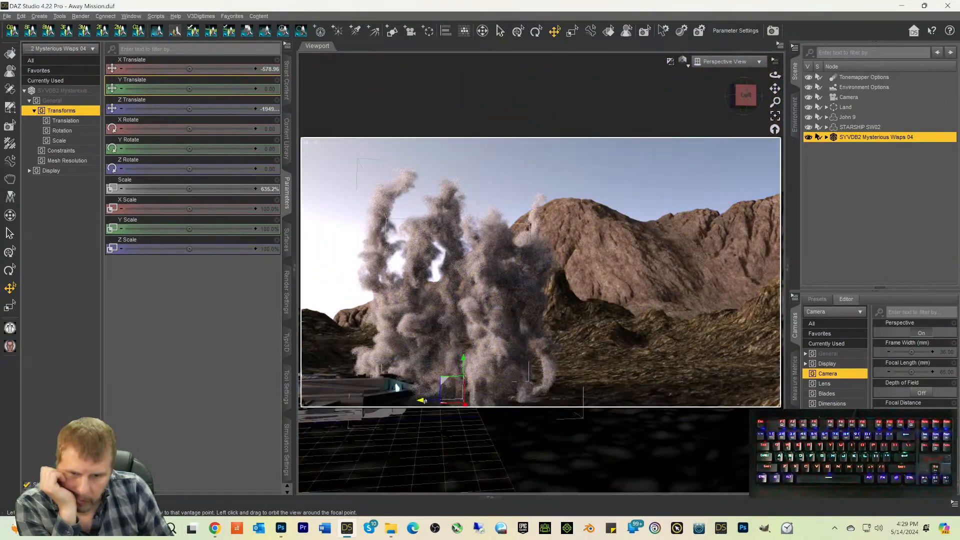
{"action": "left_click_drag", "start_coordinate": [420, 402], "coordinate": [447, 404]}
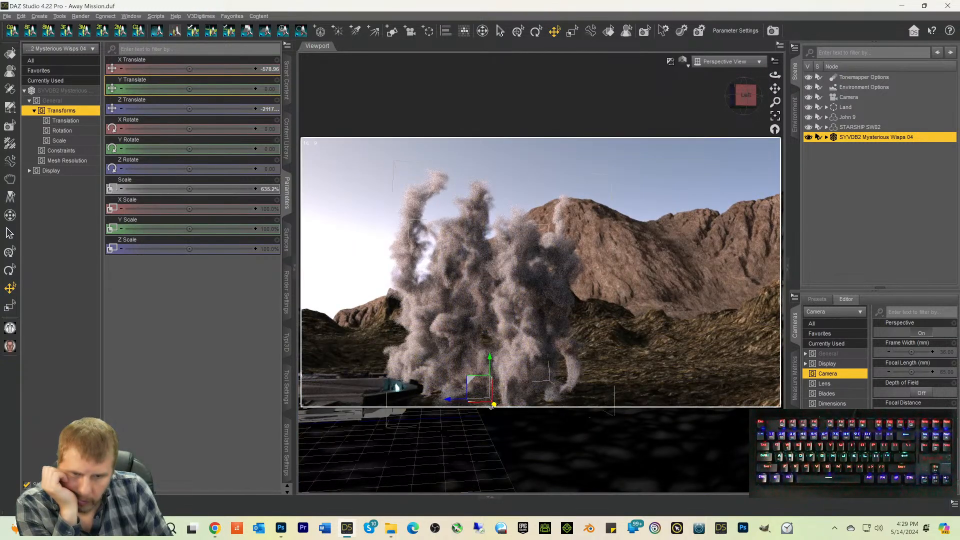
{"action": "left_click_drag", "start_coordinate": [492, 417], "coordinate": [489, 428]}
{"action": "left_click", "coordinate": [733, 88]}
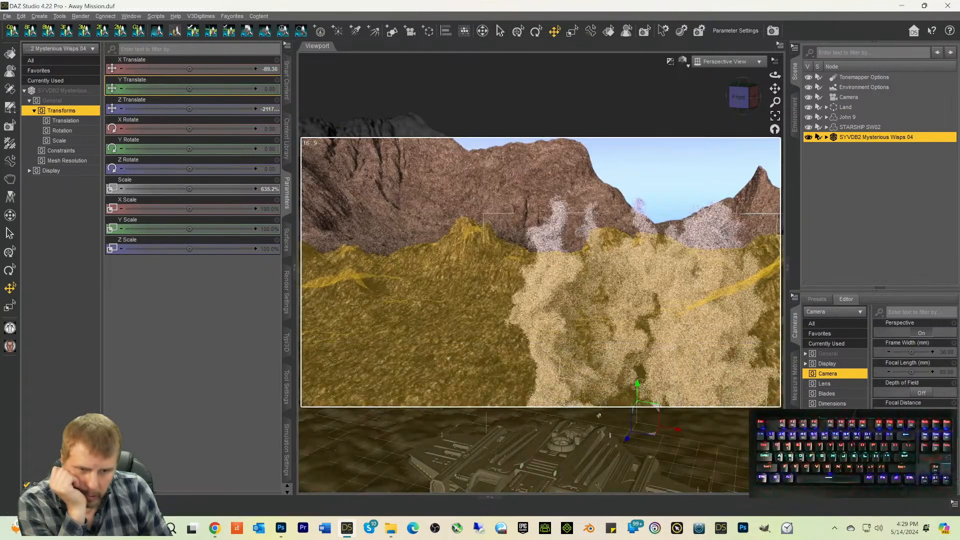
{"action": "left_click_drag", "start_coordinate": [626, 441], "coordinate": [606, 472]}
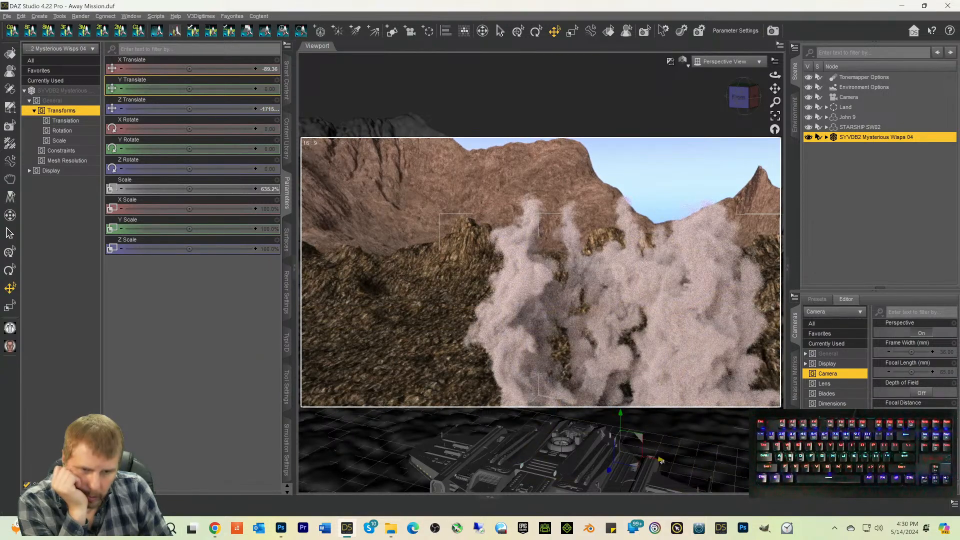
Step: Center the wisps behind the starship at X Translate -255.09 and Z Translate about -2001, and check them through the scene Camera
{"action": "left_click", "coordinate": [660, 460]}
{"action": "left_click_drag", "start_coordinate": [741, 97], "coordinate": [755, 120]}
{"action": "left_click_drag", "start_coordinate": [775, 89], "coordinate": [757, 60]}
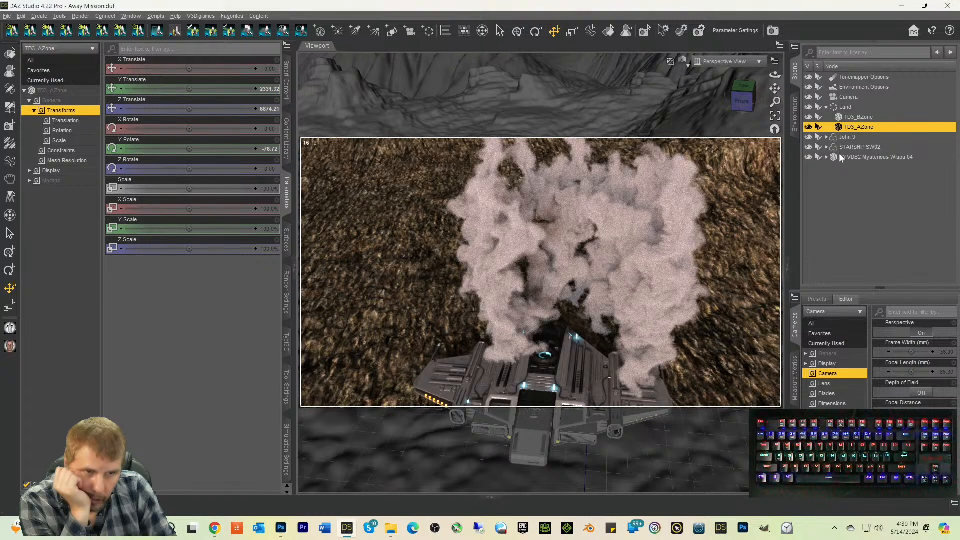
{"action": "left_click", "coordinate": [840, 155]}
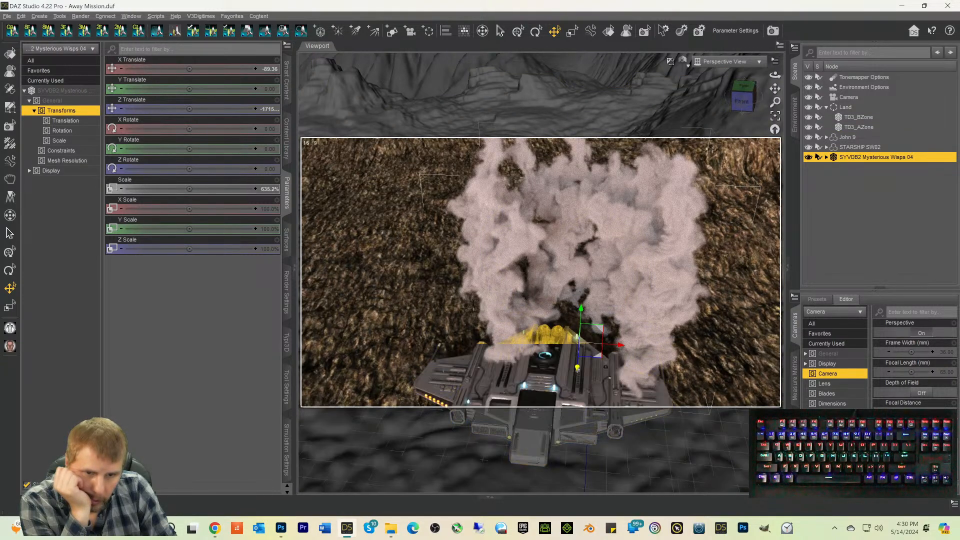
{"action": "left_click_drag", "start_coordinate": [577, 369], "coordinate": [590, 340]}
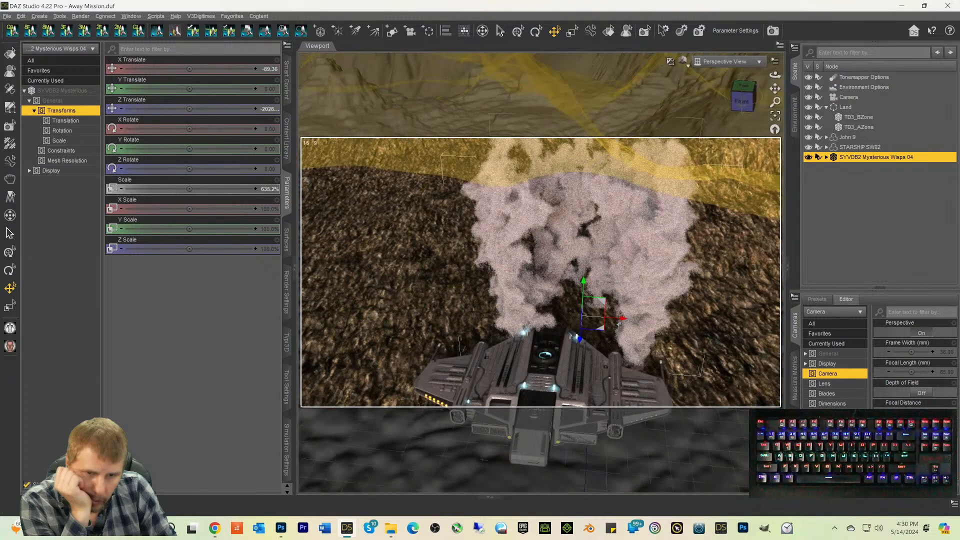
{"action": "left_click_drag", "start_coordinate": [619, 323], "coordinate": [596, 321]}
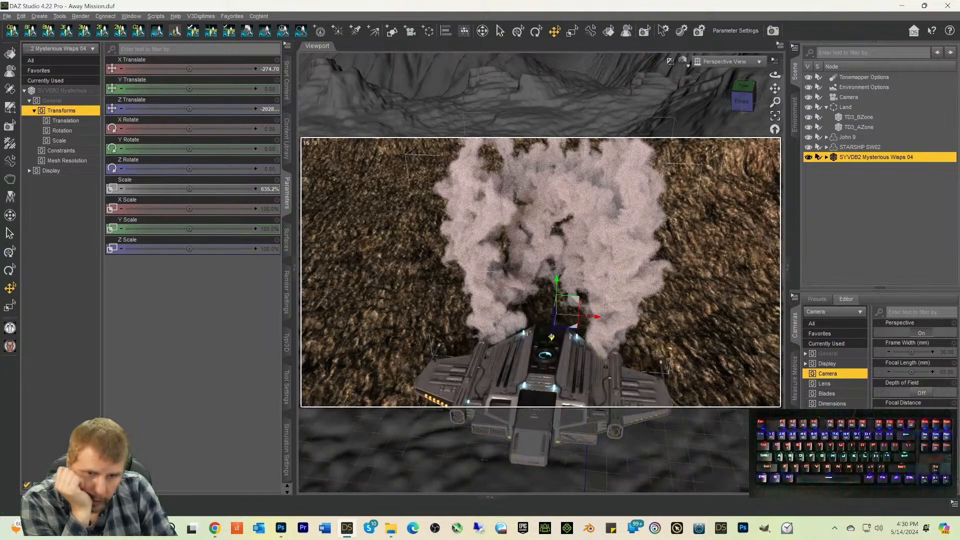
{"action": "left_click_drag", "start_coordinate": [550, 338], "coordinate": [551, 341]}
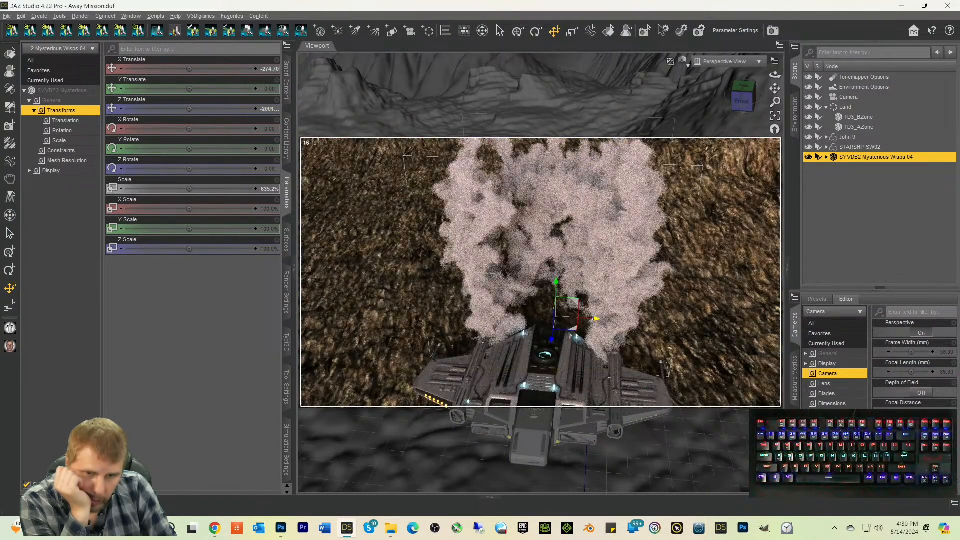
{"action": "left_click_drag", "start_coordinate": [594, 321], "coordinate": [594, 339]}
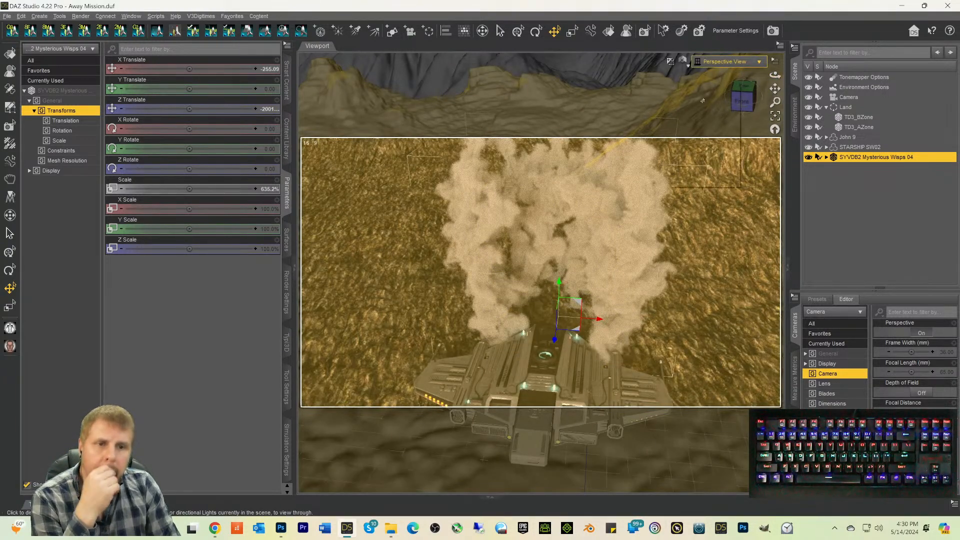
{"action": "left_click", "coordinate": [728, 62]}
{"action": "left_click", "coordinate": [692, 168]}
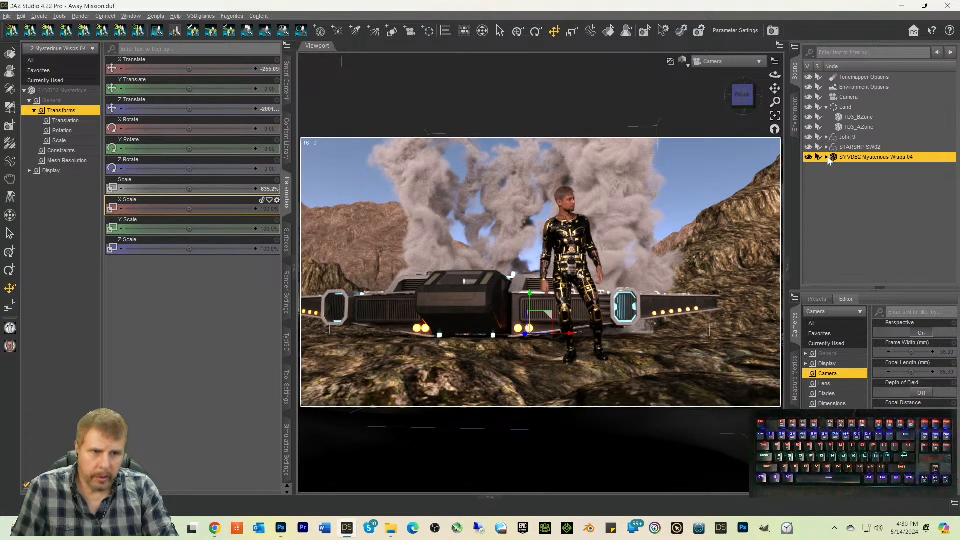
Step: Open the Density Multiplier surface property of the wisps' SYVDB2 Invisible Smoke Cube for editing
{"action": "left_click", "coordinate": [840, 165]}
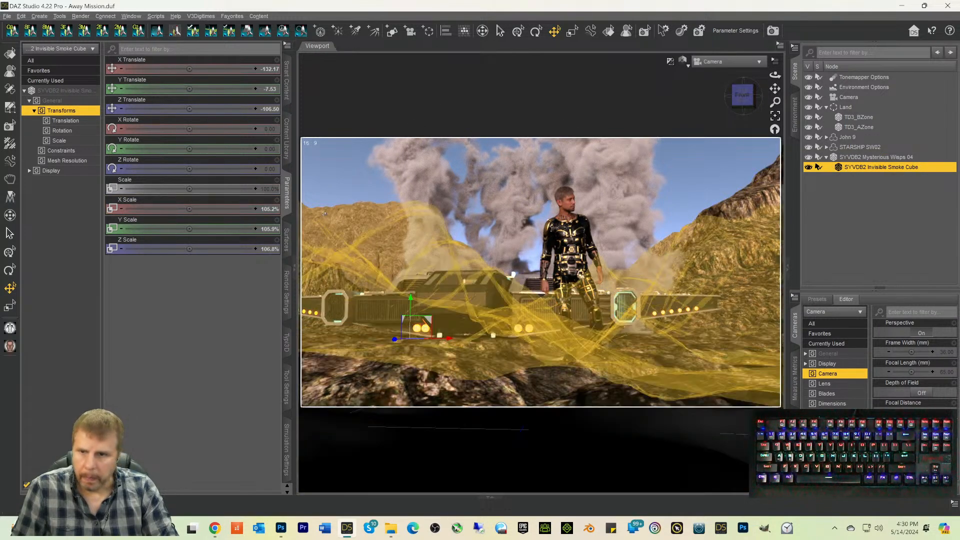
{"action": "left_click", "coordinate": [288, 240]}
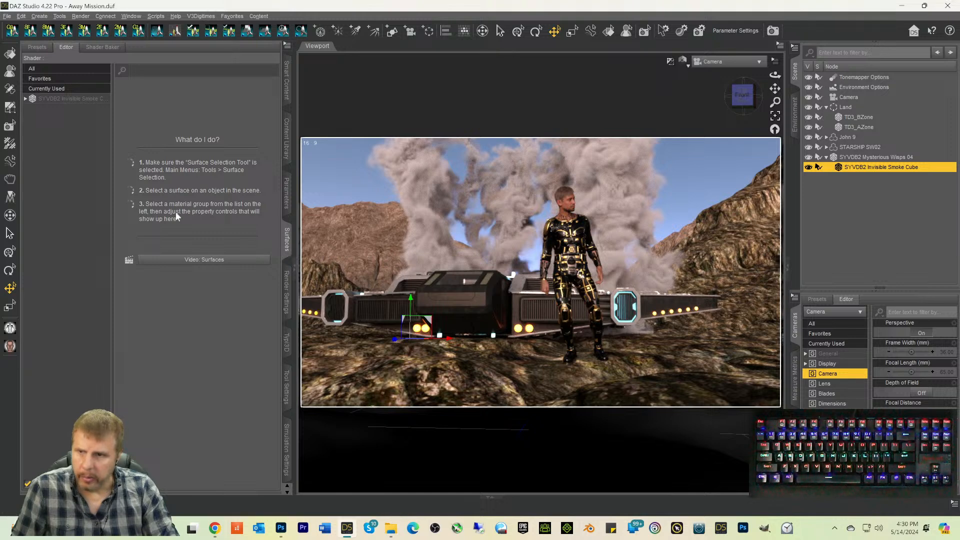
{"action": "left_click", "coordinate": [63, 100]}
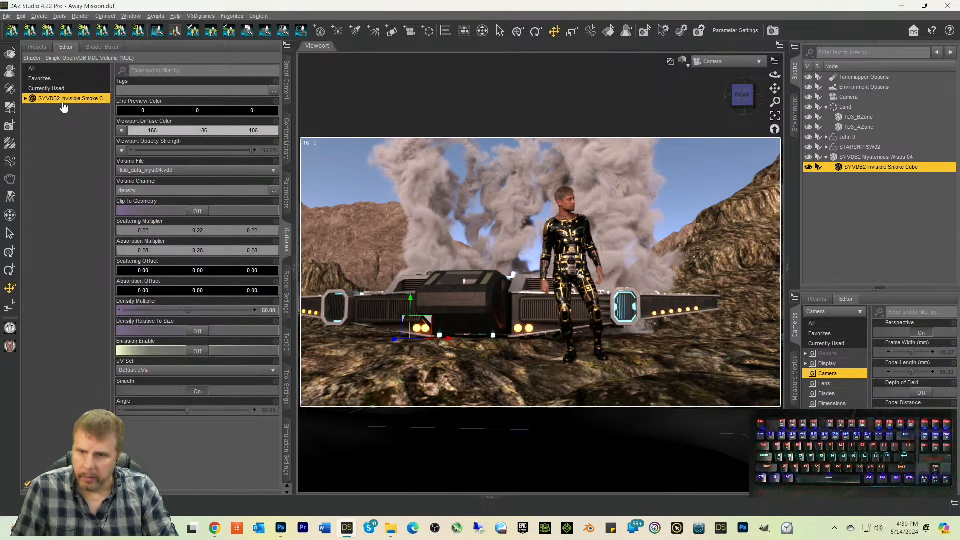
{"action": "left_click", "coordinate": [265, 310]}
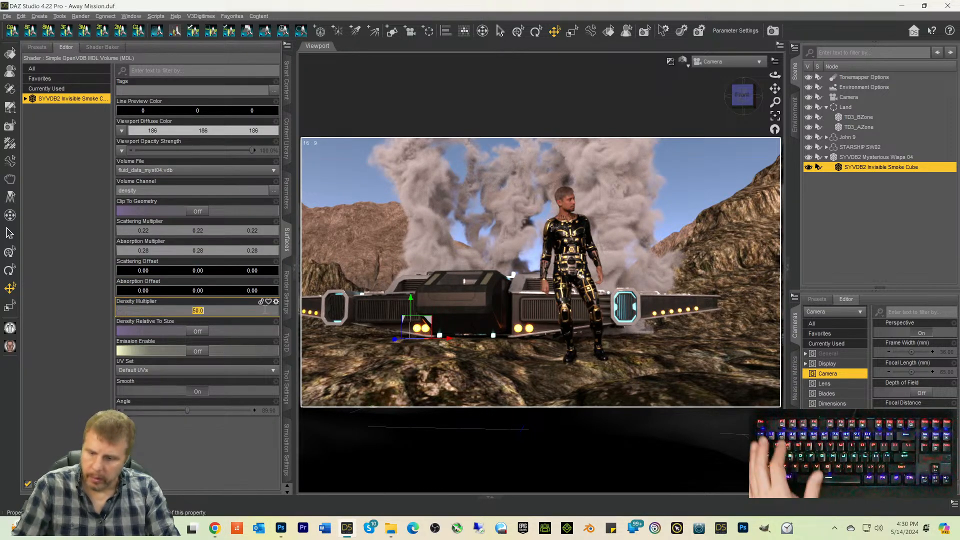
Step: Set the Density Multiplier of the SYVDB2 Invisible Smoke Cube surface to 25, and reduce it further to 10
{"action": "type", "text": "25"}
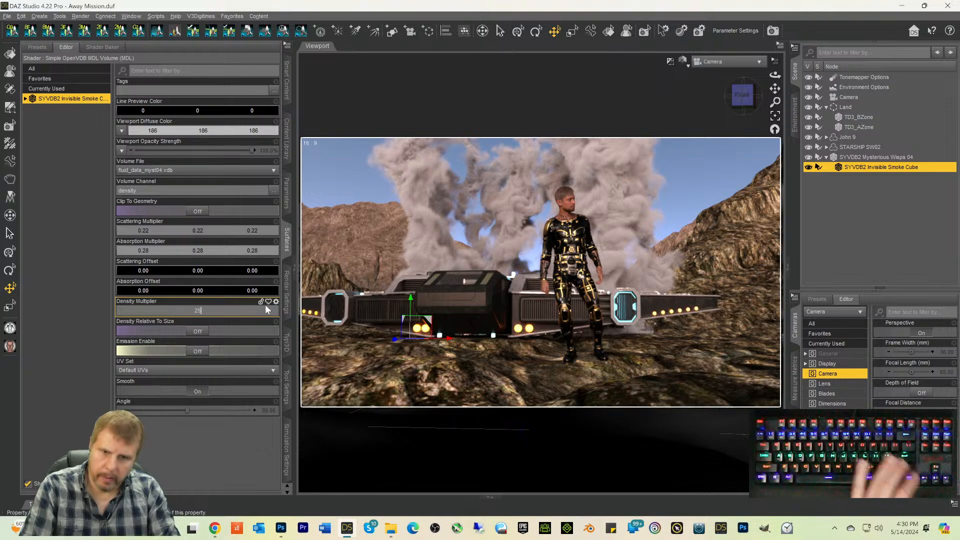
{"action": "key", "text": "Return"}
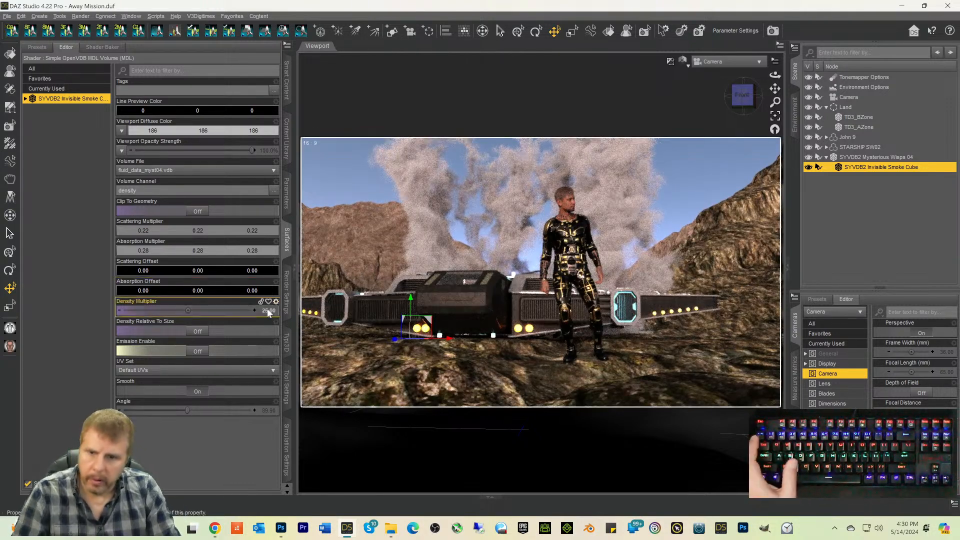
{"action": "left_click", "coordinate": [269, 310]}
{"action": "type", "text": "10"}
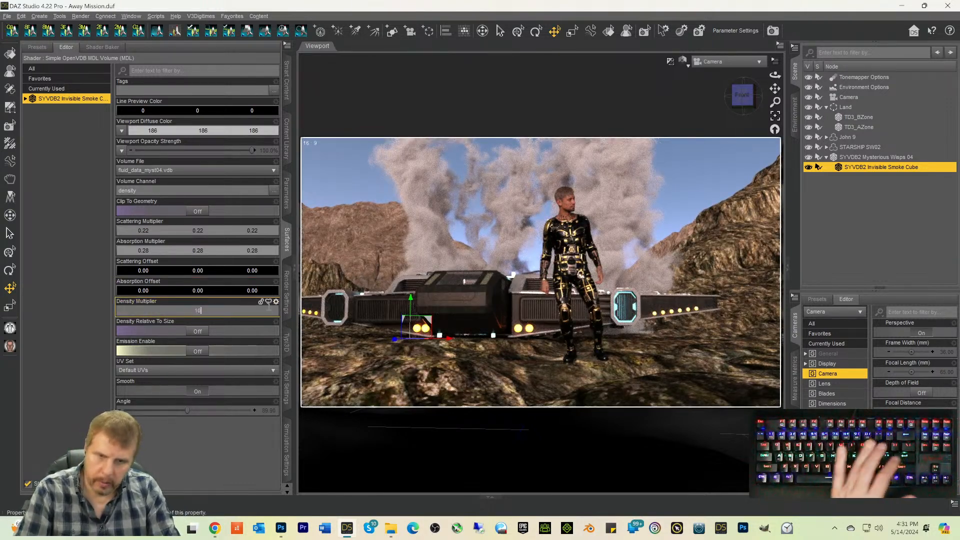
{"action": "key", "text": "Return"}
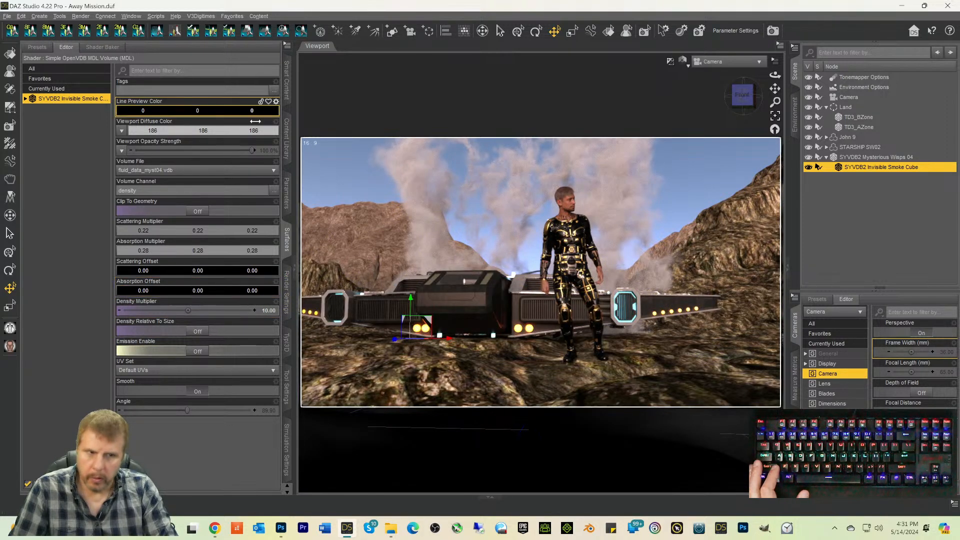
Step: Scale the SYVDB2 Mysterious Wisps 04 prop down to about 368%
{"action": "left_click", "coordinate": [865, 157]}
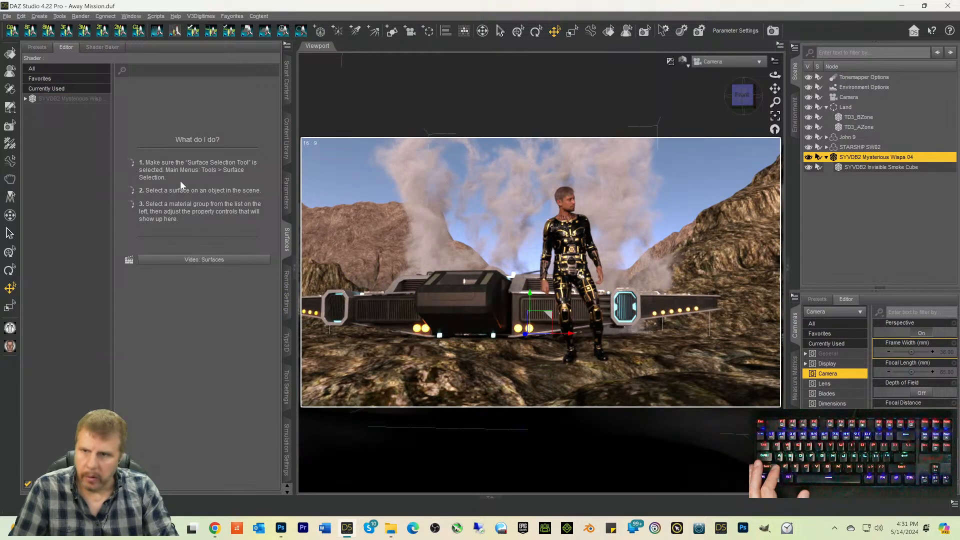
{"action": "left_click", "coordinate": [63, 98]}
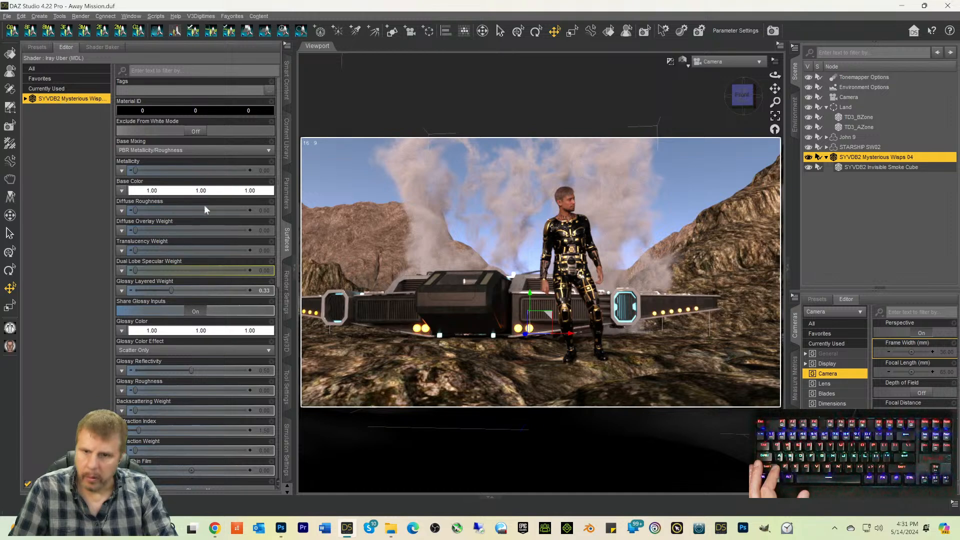
{"action": "left_click", "coordinate": [286, 206]}
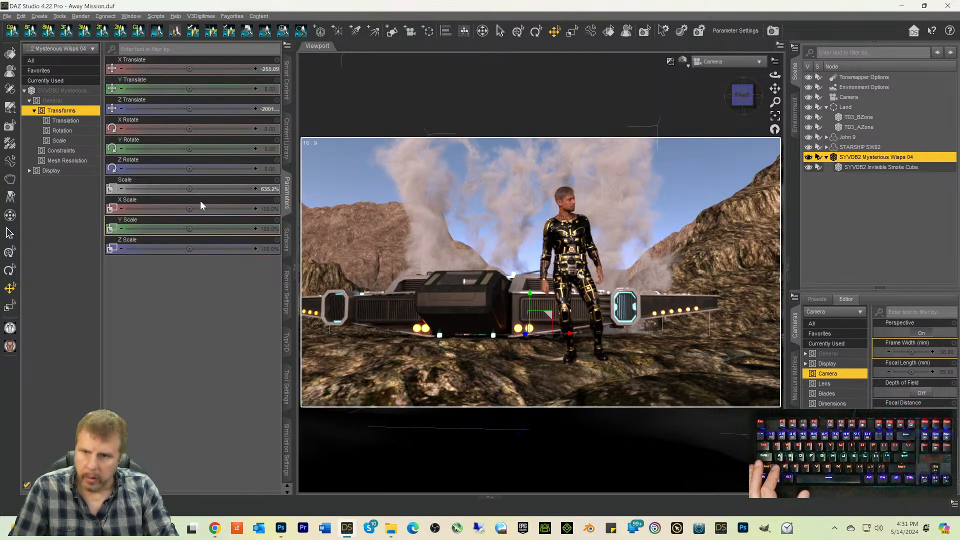
{"action": "left_click_drag", "start_coordinate": [189, 188], "coordinate": [150, 188]}
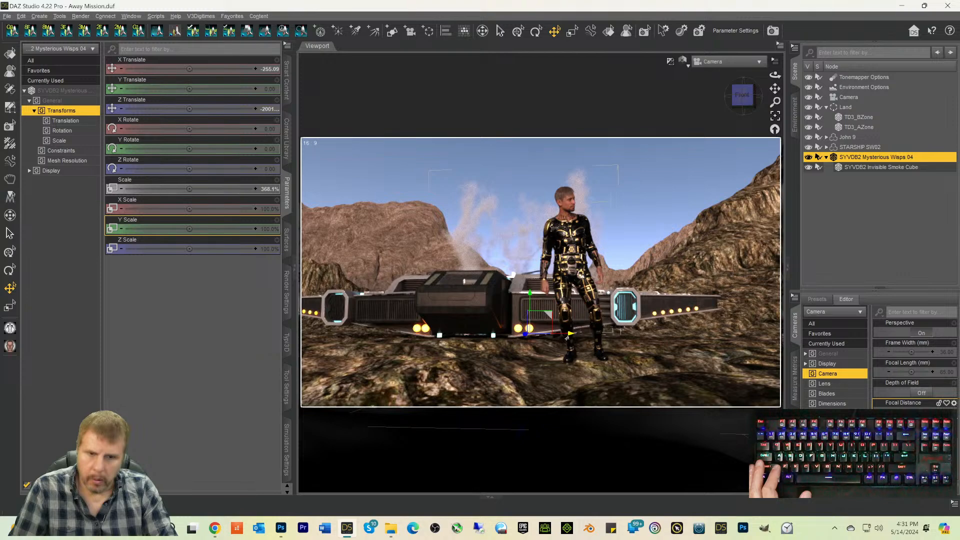
Step: In Perspective View from above, shrink the Mysterious Wisps 04 prop to a scale of about 182%
{"action": "left_click", "coordinate": [712, 62]}
{"action": "left_click", "coordinate": [710, 73]}
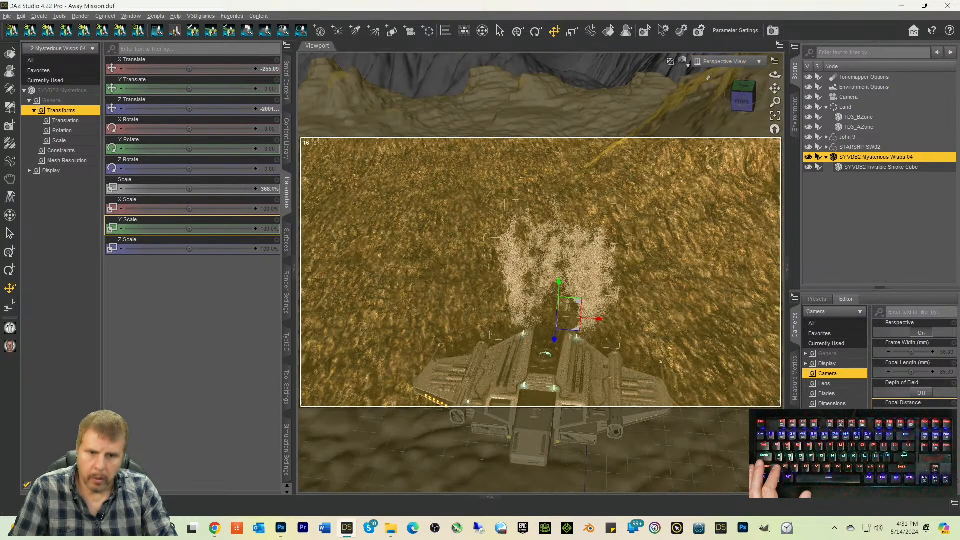
{"action": "left_click_drag", "start_coordinate": [740, 104], "coordinate": [740, 121]}
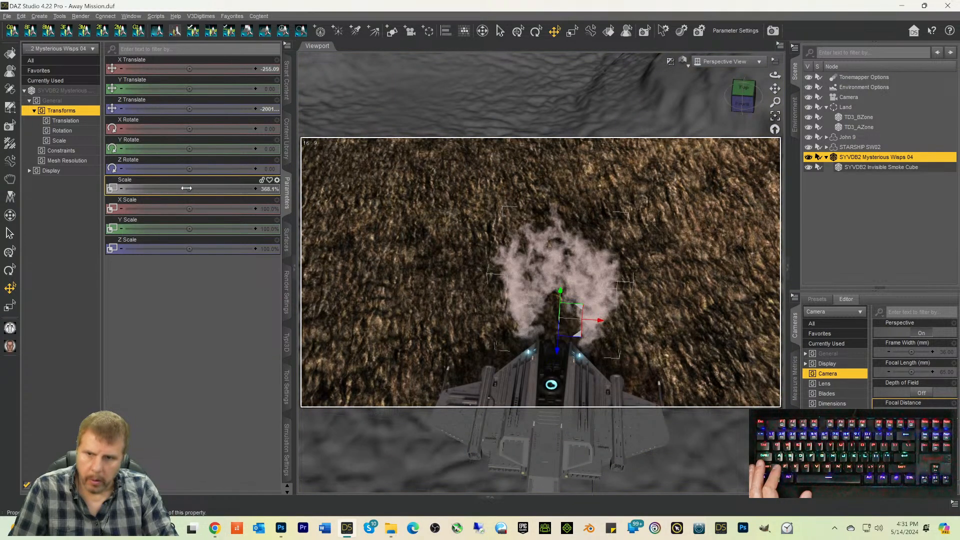
{"action": "left_click_drag", "start_coordinate": [185, 188], "coordinate": [152, 188]}
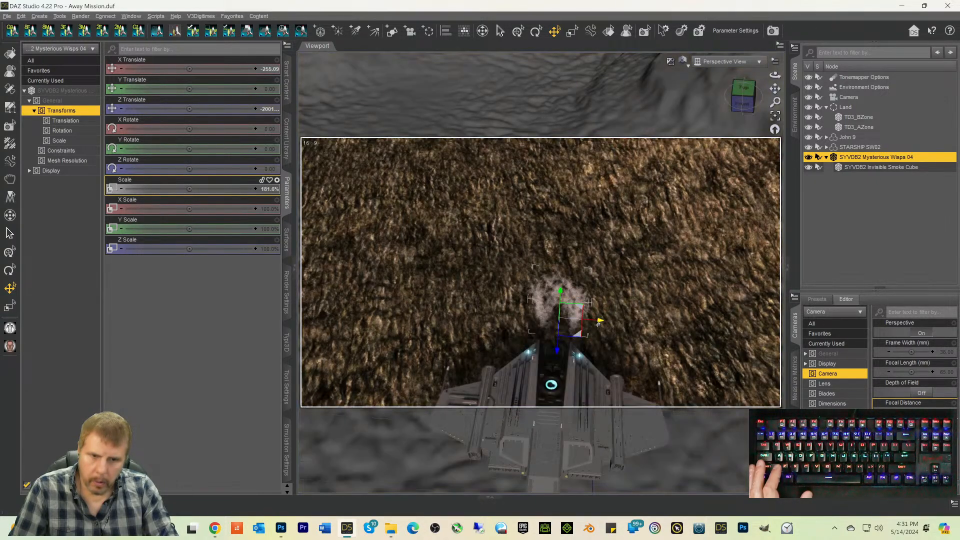
Step: Reposition the wisps beside the starship at about X -270 and Z -1935
{"action": "left_click_drag", "start_coordinate": [592, 322], "coordinate": [595, 322]}
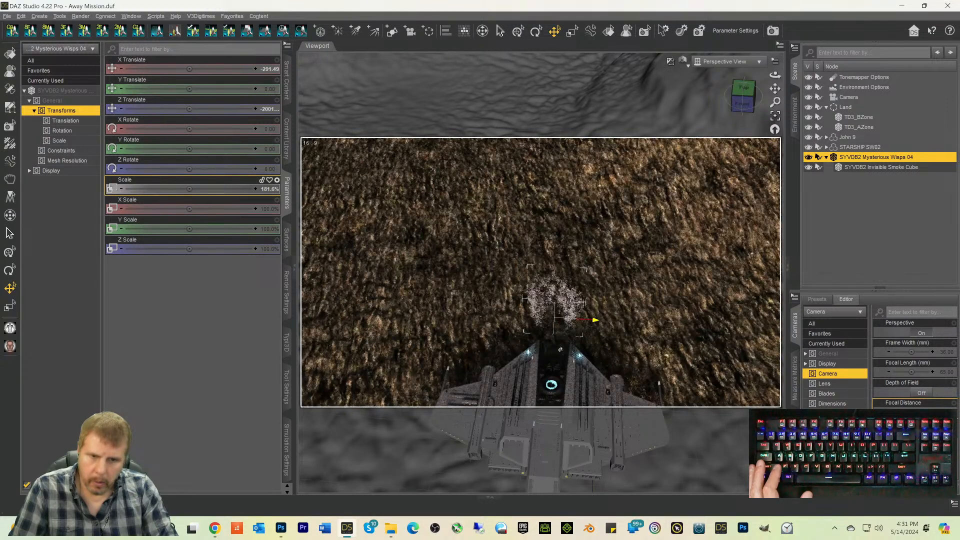
{"action": "left_click_drag", "start_coordinate": [551, 351], "coordinate": [552, 359]}
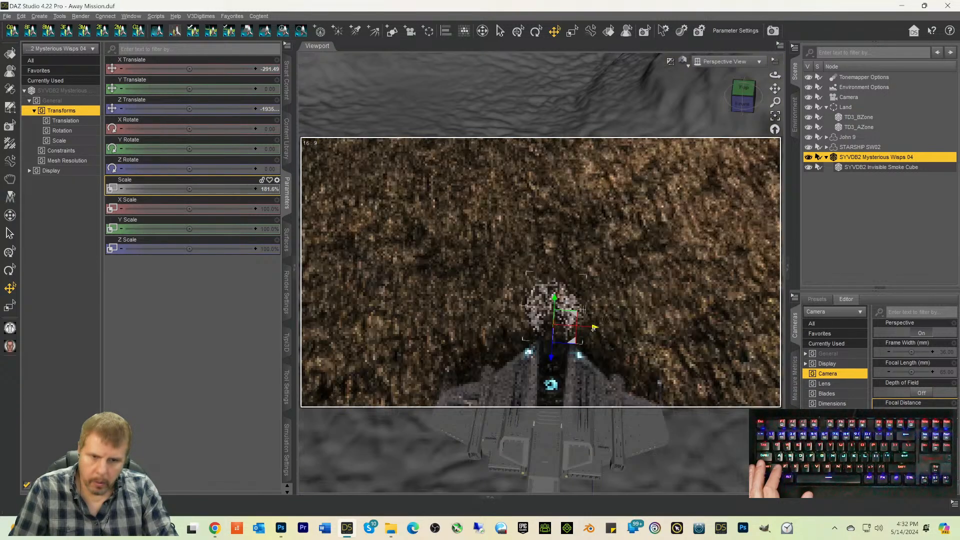
{"action": "left_click_drag", "start_coordinate": [594, 327], "coordinate": [596, 329]}
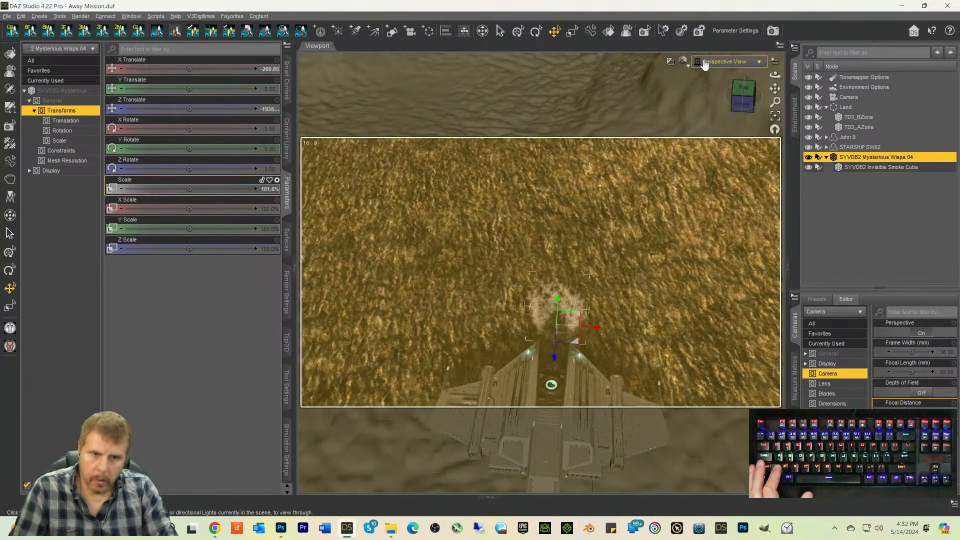
Step: Return to the Camera view and stretch the wisps vertically to a Y Scale of about 250%
{"action": "left_click", "coordinate": [700, 62]}
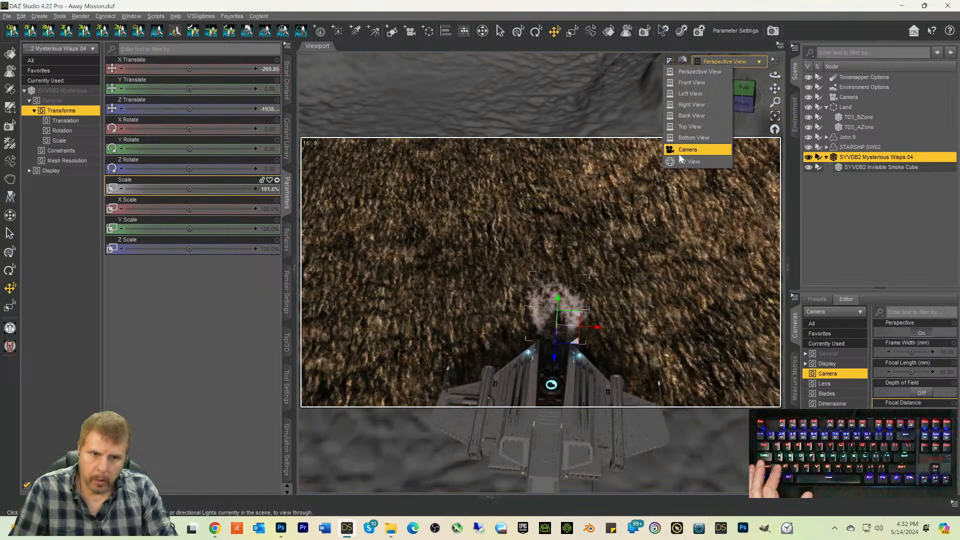
{"action": "left_click", "coordinate": [685, 153]}
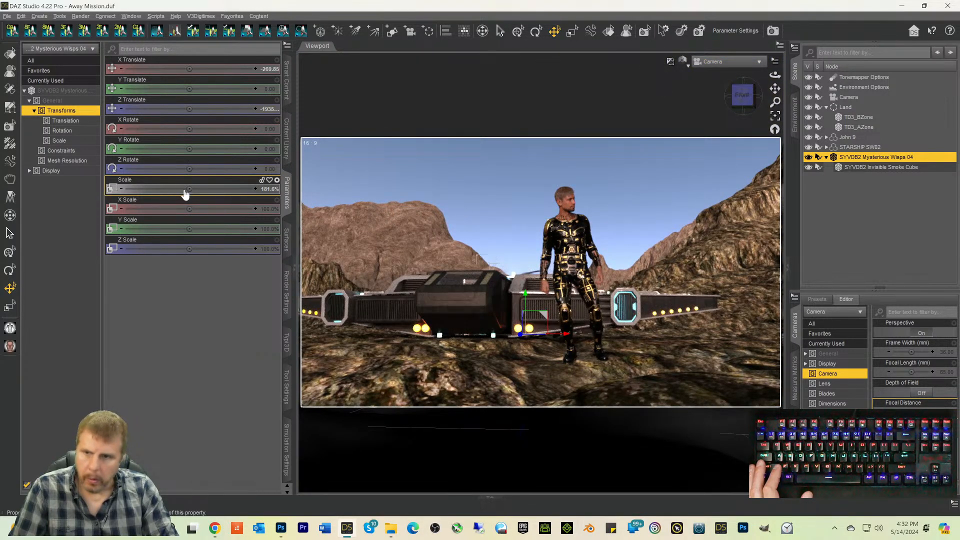
{"action": "left_click_drag", "start_coordinate": [189, 228], "coordinate": [224, 228]}
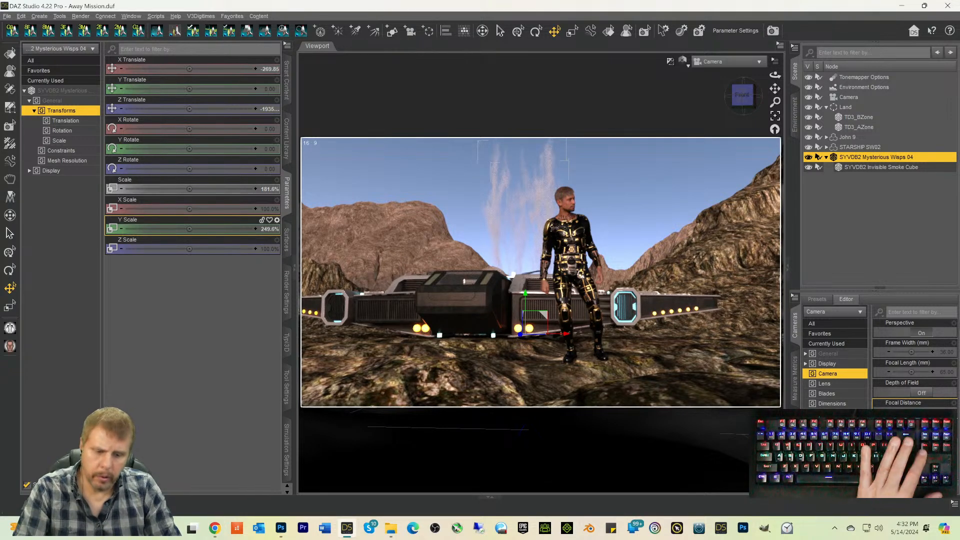
Step: Delete the Mysterious Wisps 04 prop and load the SYVDB2 Plume 02 prop in its place
{"action": "key", "text": "Delete"}
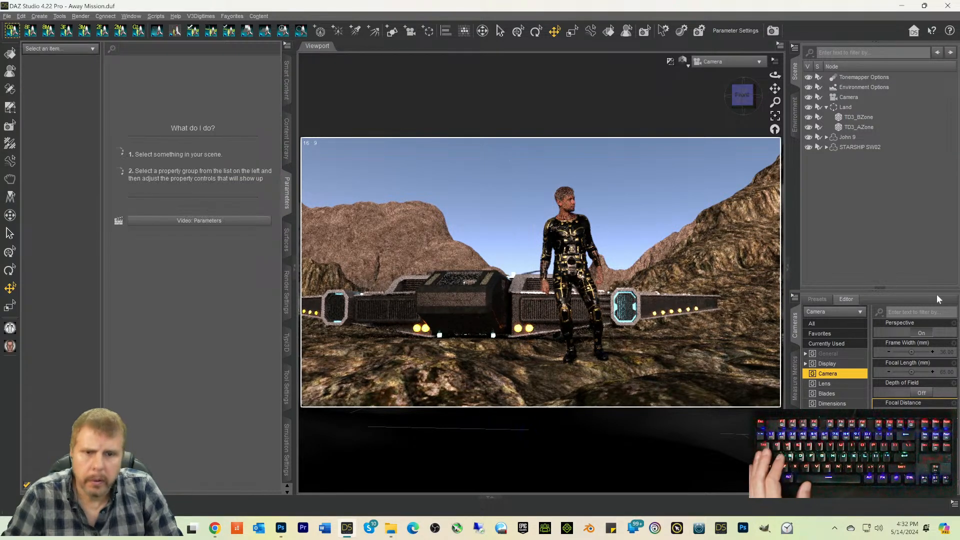
{"action": "left_click", "coordinate": [287, 83]}
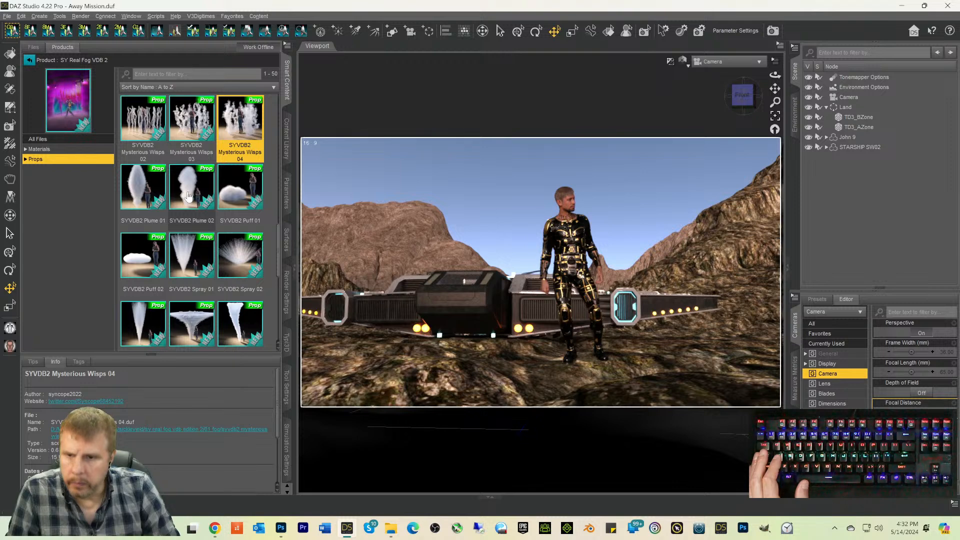
{"action": "mouse_move", "coordinate": [183, 201]}
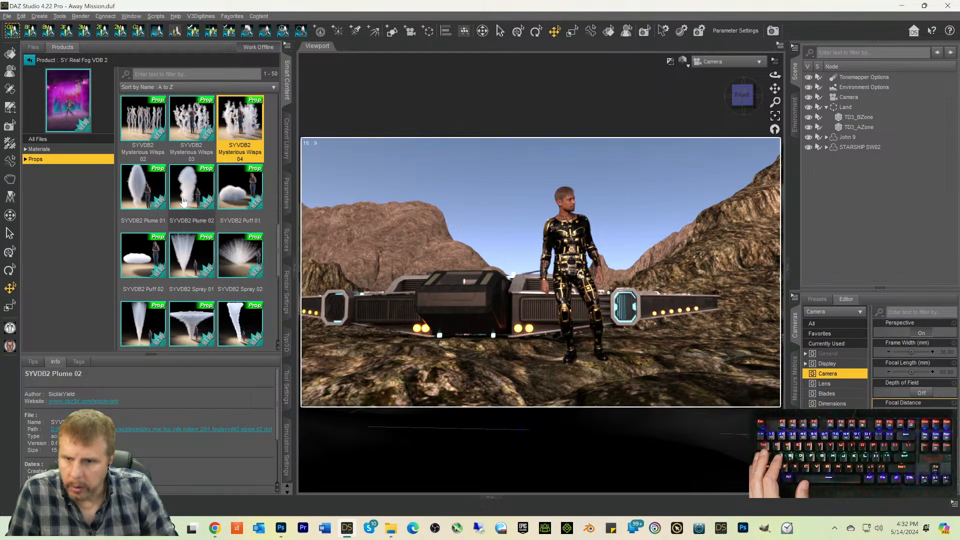
{"action": "left_click", "coordinate": [183, 201]}
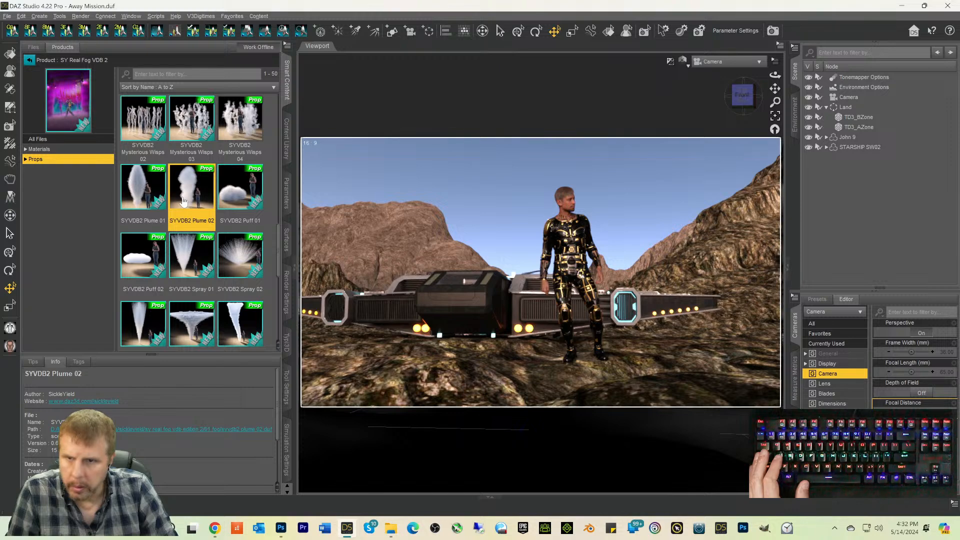
{"action": "double_click", "coordinate": [184, 201]}
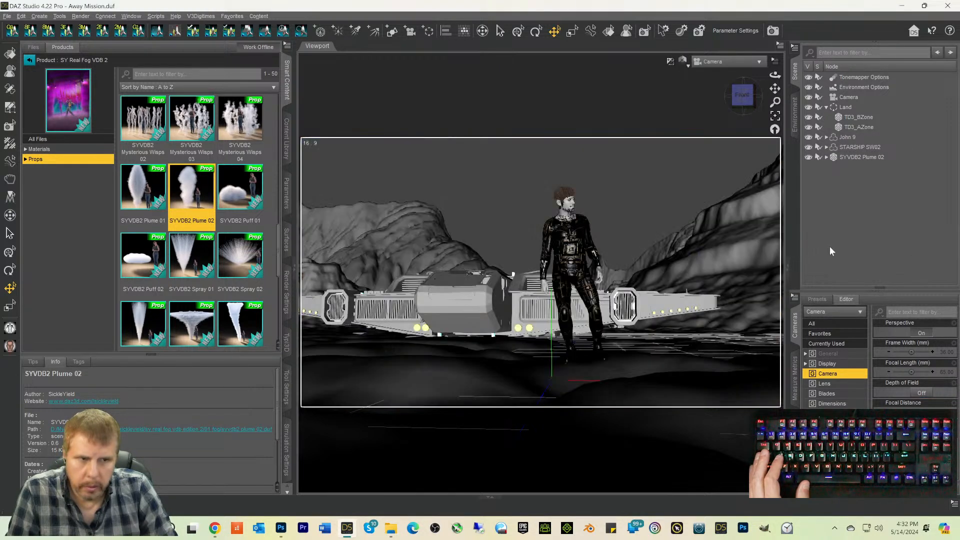
Step: Move the SYVDB2 Plume 02 prop back to the starship, beside the man, and raise it so the smoke rises above the hull
{"action": "left_click", "coordinate": [836, 156]}
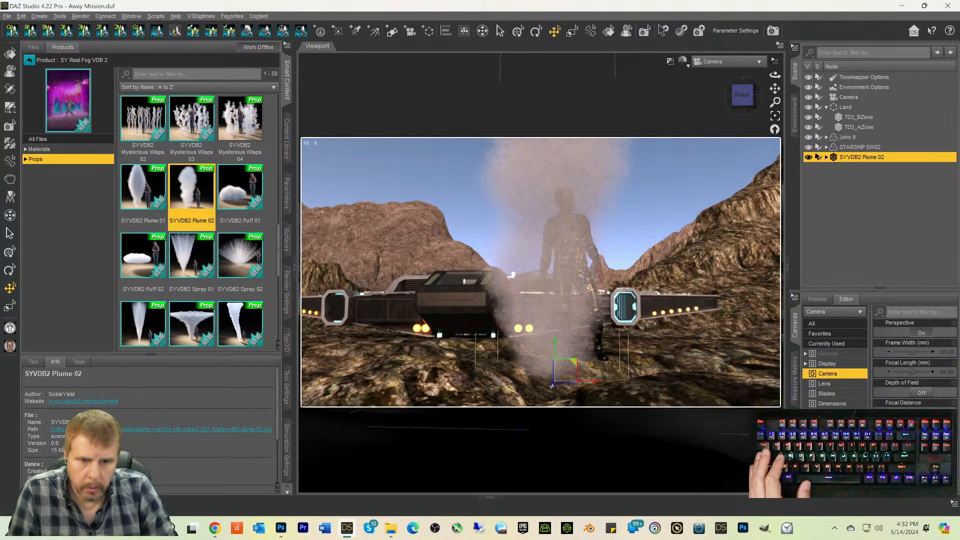
{"action": "left_click_drag", "start_coordinate": [551, 388], "coordinate": [576, 342]}
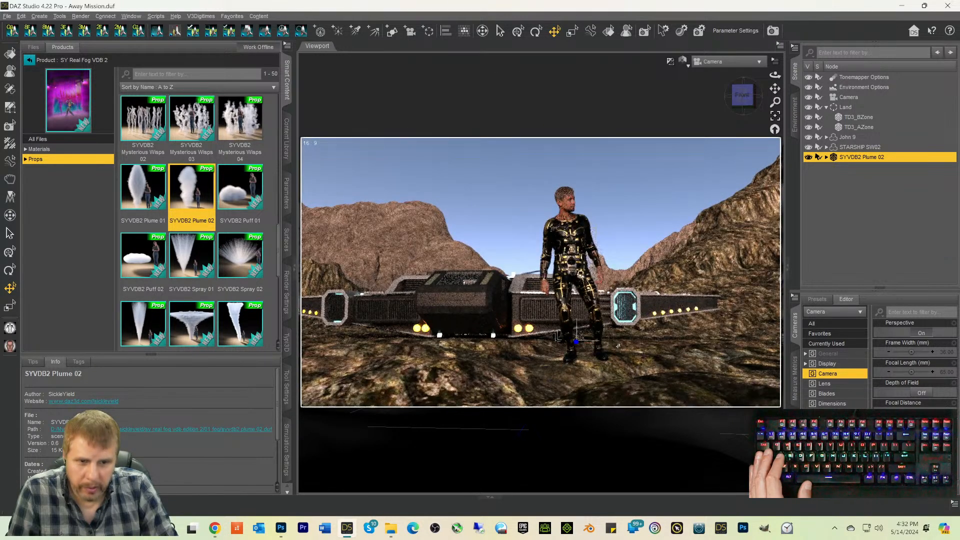
{"action": "left_click_drag", "start_coordinate": [611, 345], "coordinate": [519, 343]}
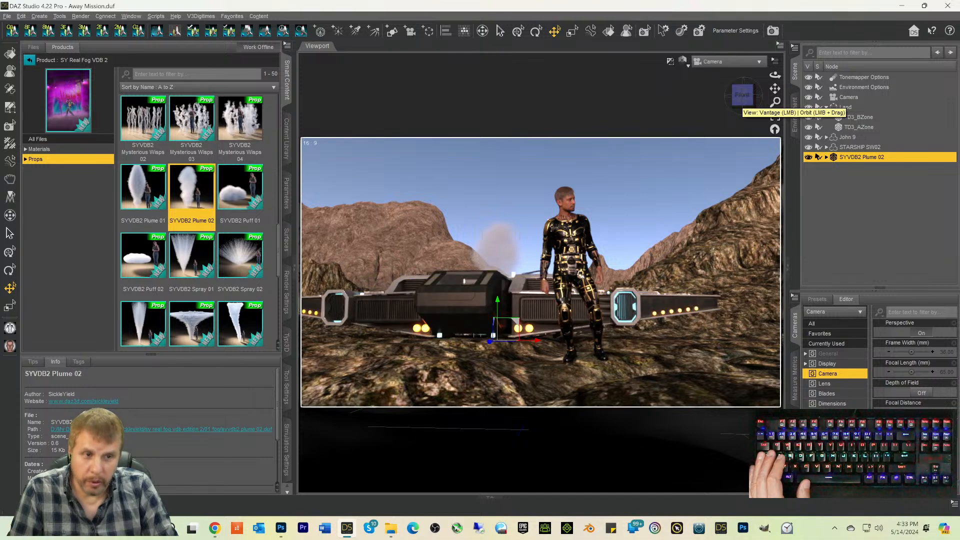
{"action": "left_click_drag", "start_coordinate": [497, 300], "coordinate": [507, 260]}
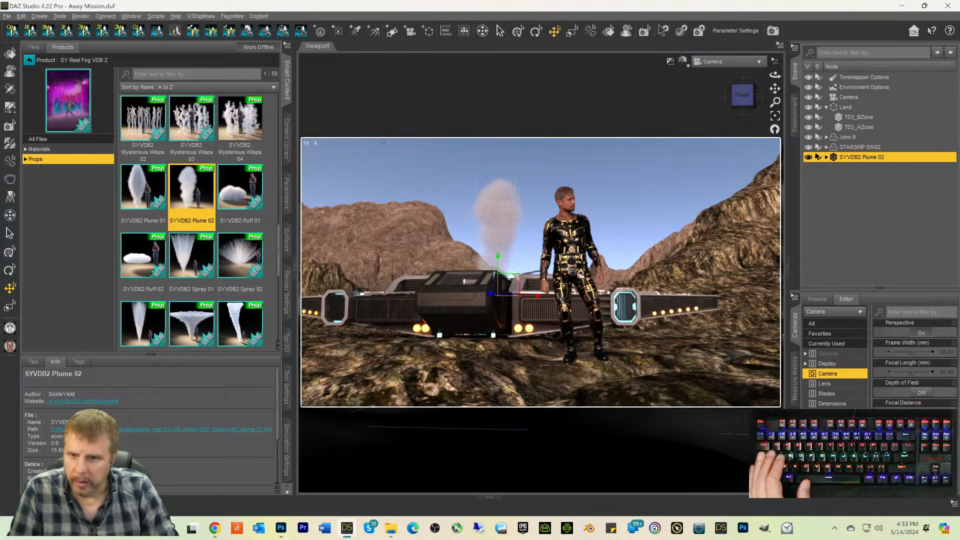
Step: Browse the SY Real Fog VDB 2 props and load SYVDB2 Cloud Field 01 into the scene
{"action": "scroll", "coordinate": [226, 280], "scroll_direction": "down", "scroll_amount": 5}
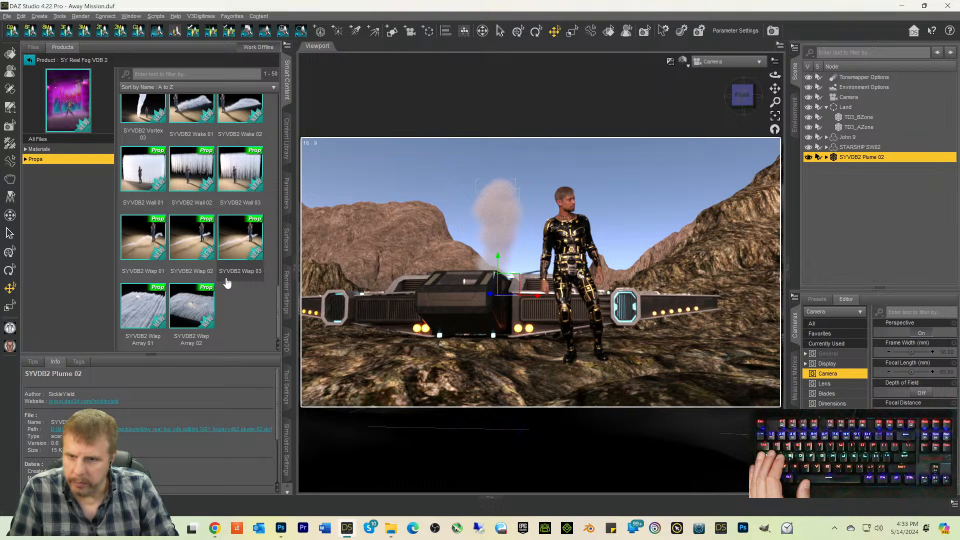
{"action": "scroll", "coordinate": [226, 283], "scroll_direction": "up", "scroll_amount": 10}
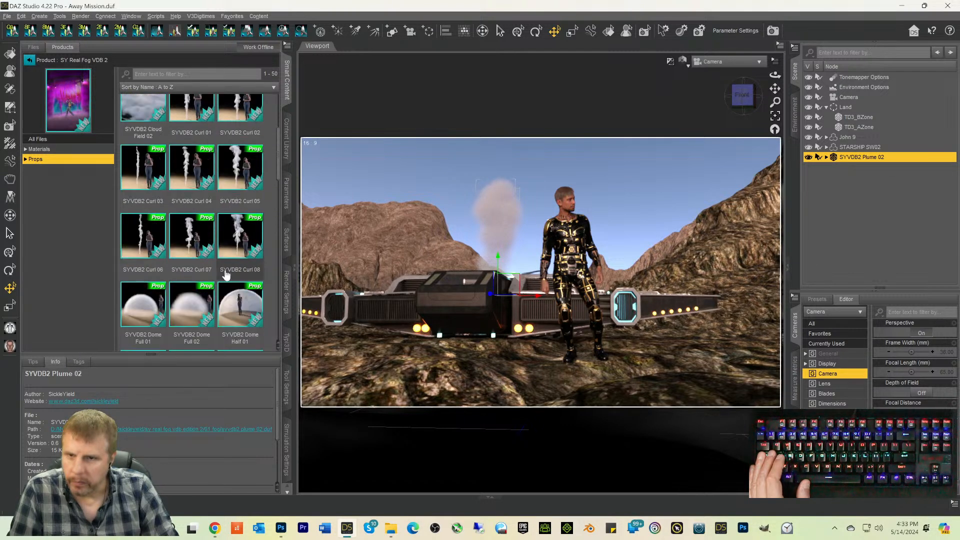
{"action": "scroll", "coordinate": [226, 274], "scroll_direction": "up", "scroll_amount": 3}
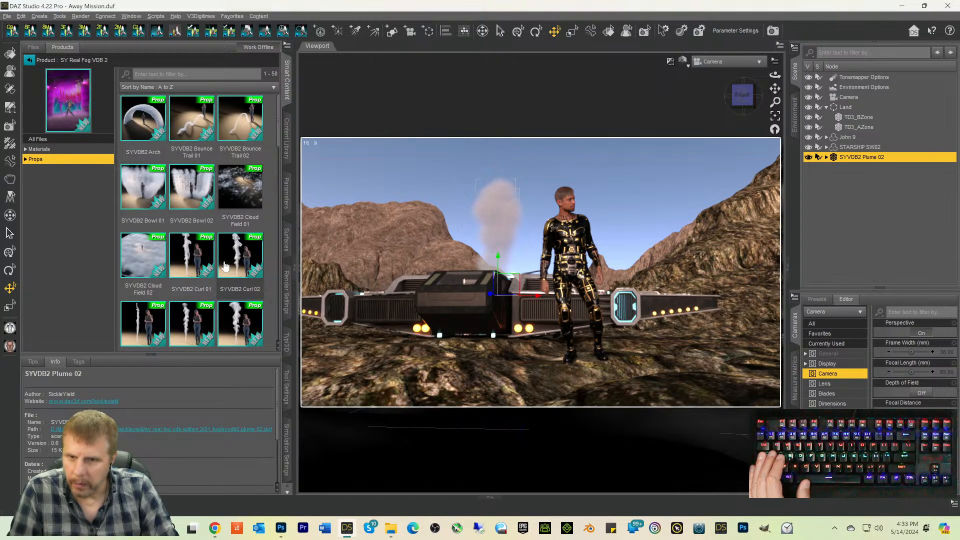
{"action": "mouse_move", "coordinate": [222, 247]}
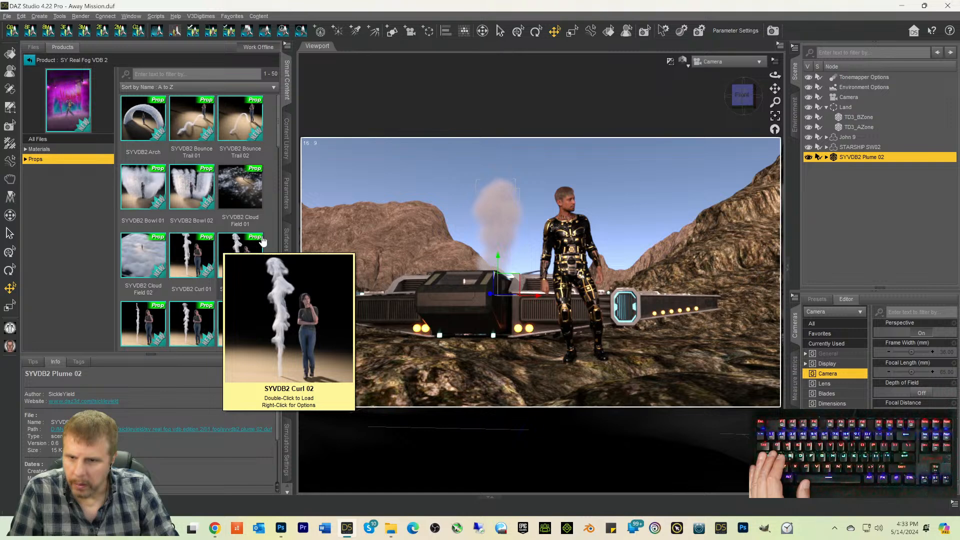
{"action": "scroll", "coordinate": [231, 235], "scroll_direction": "down", "scroll_amount": 5}
{"action": "scroll", "coordinate": [234, 198], "scroll_direction": "up", "scroll_amount": 5}
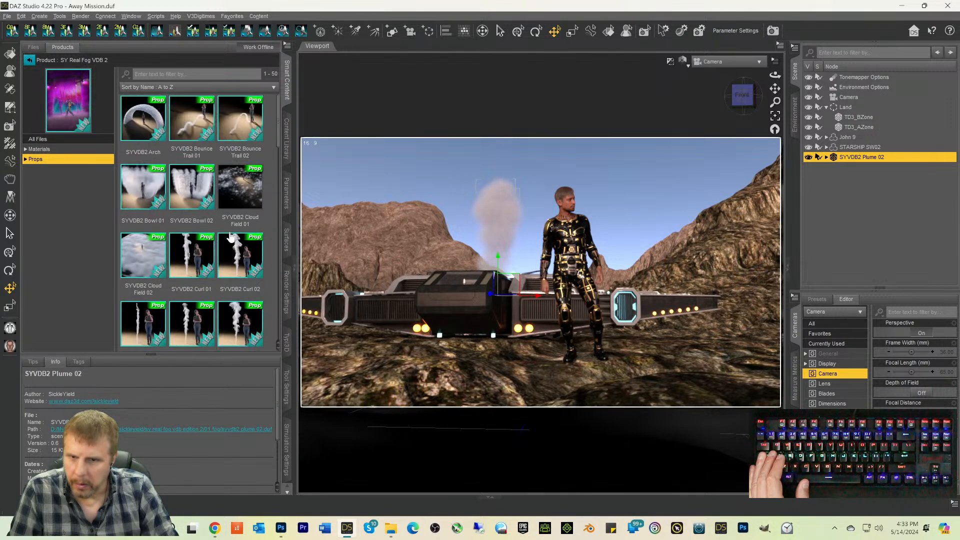
{"action": "double_click", "coordinate": [237, 188]}
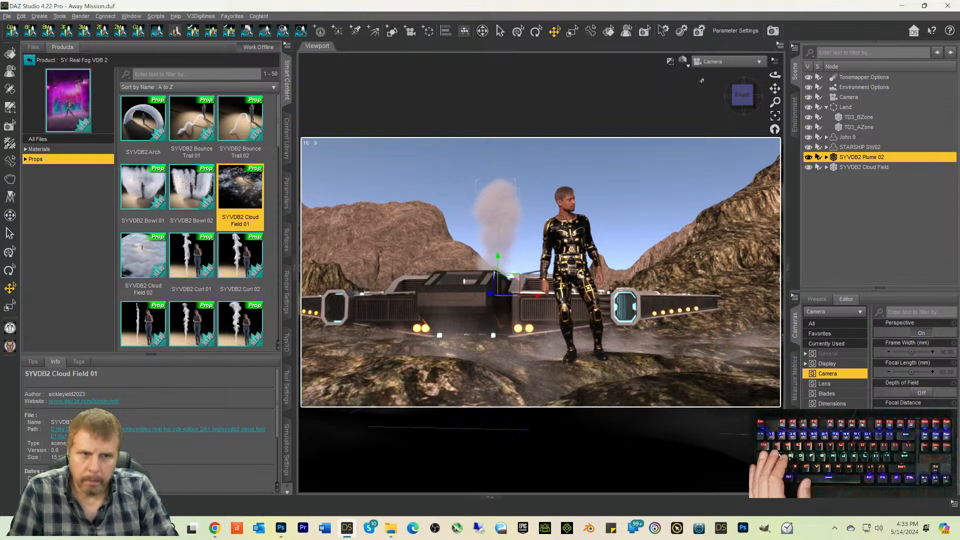
Step: Move the SYVDB2 Plume 02 prop further back behind the starship in Perspective View, and return to the Camera view
{"action": "left_click", "coordinate": [709, 62]}
{"action": "left_click", "coordinate": [709, 68]}
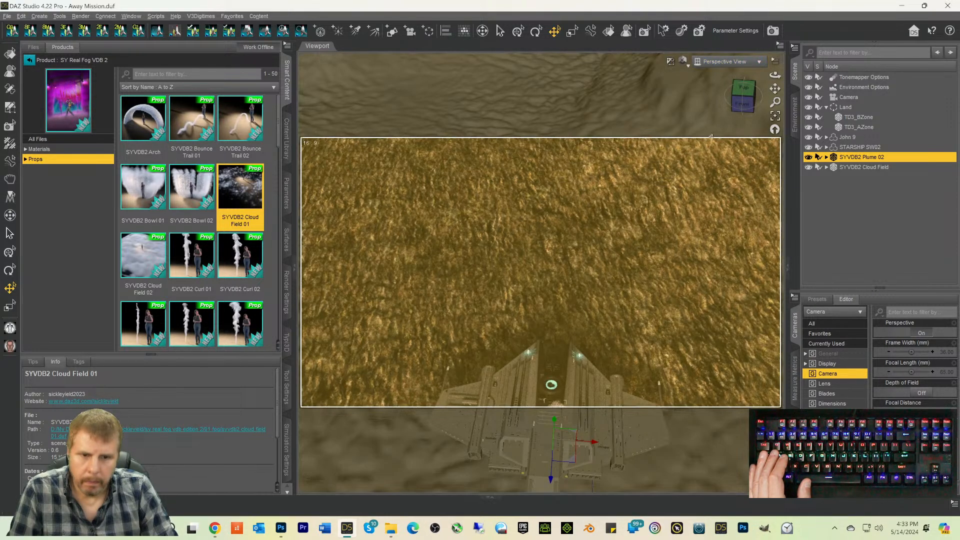
{"action": "scroll", "coordinate": [627, 302], "scroll_direction": "down", "scroll_amount": 1}
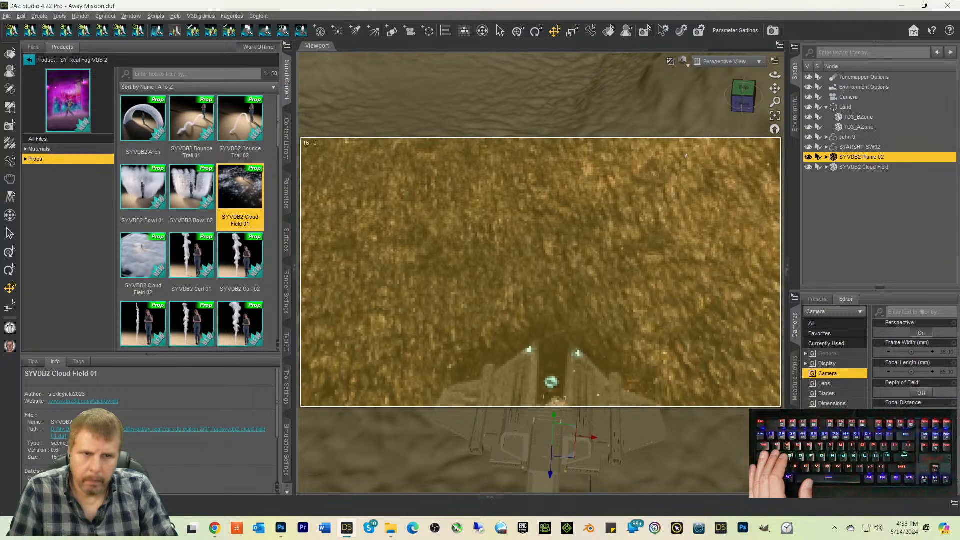
{"action": "left_click_drag", "start_coordinate": [773, 104], "coordinate": [773, 126]}
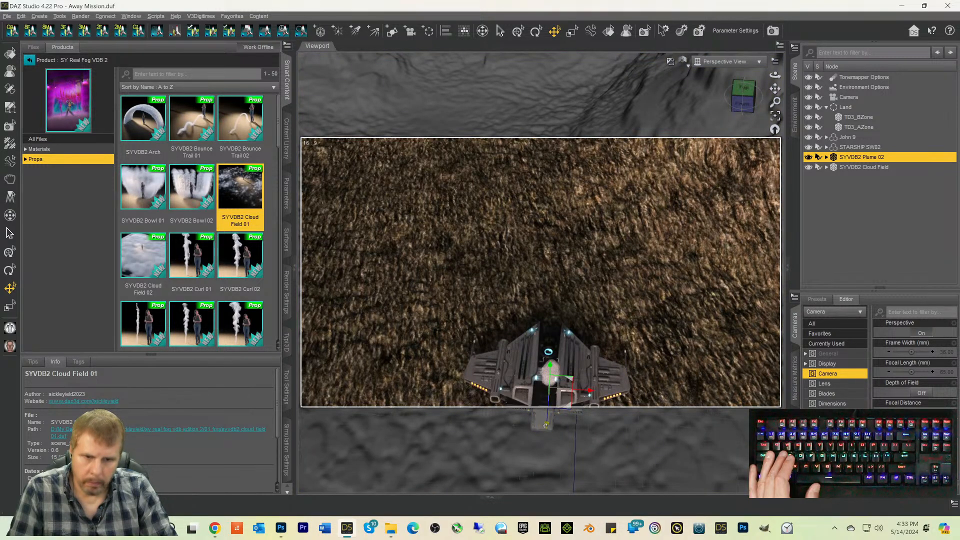
{"action": "left_click_drag", "start_coordinate": [555, 381], "coordinate": [560, 349]}
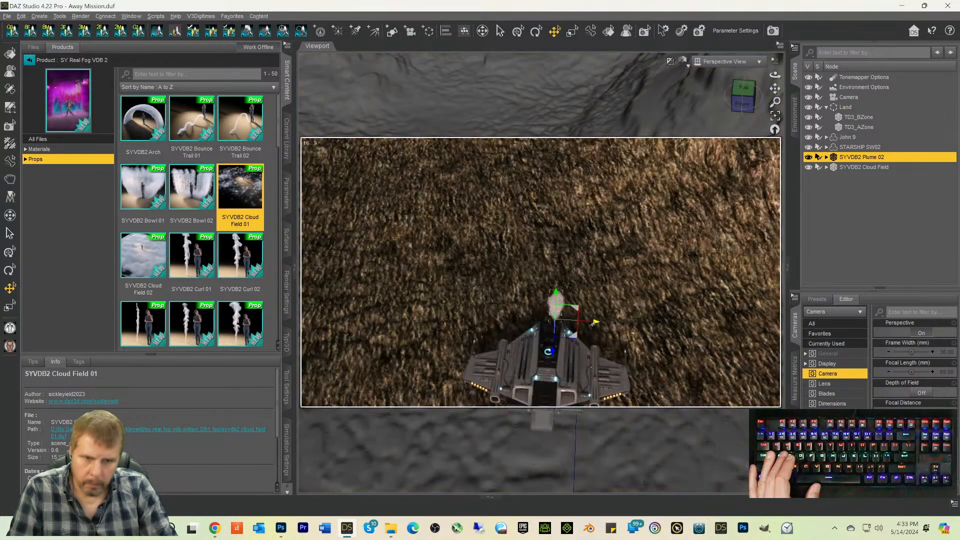
{"action": "left_click_drag", "start_coordinate": [593, 323], "coordinate": [592, 322]}
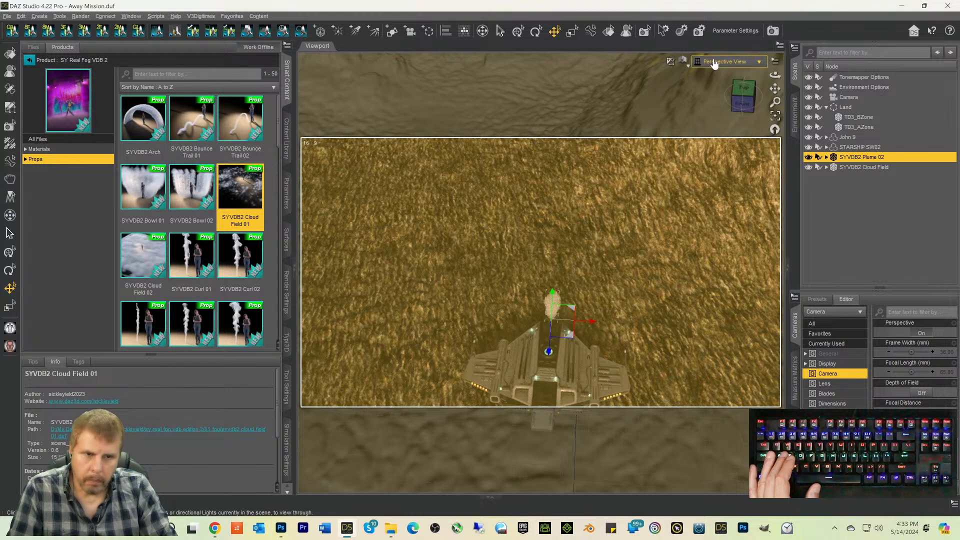
{"action": "left_click", "coordinate": [714, 61]}
{"action": "left_click", "coordinate": [688, 165]}
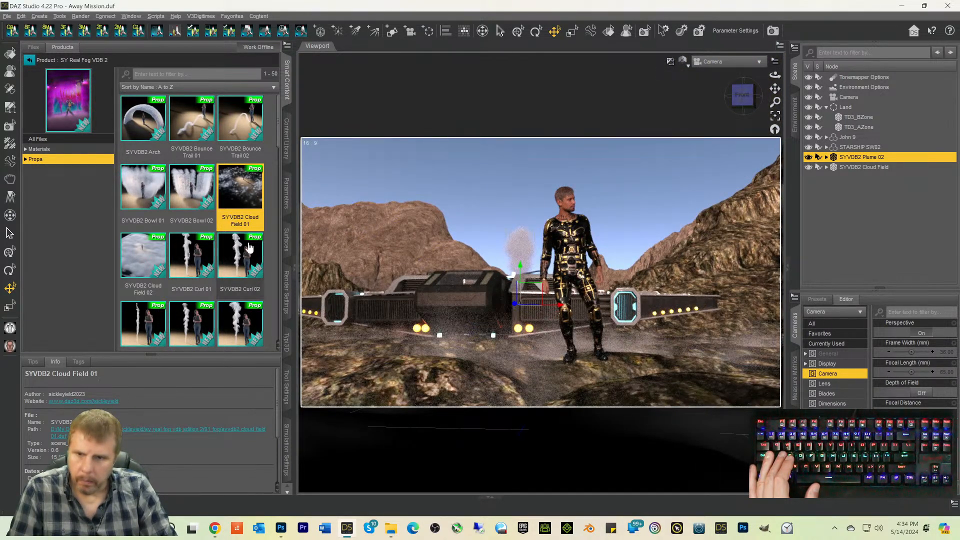
Step: Scale the SYVDB2 Plume 02 prop to about 210% and tilt it to X Rotate -1.41 and Z Rotate 4.23
{"action": "left_click", "coordinate": [289, 199]}
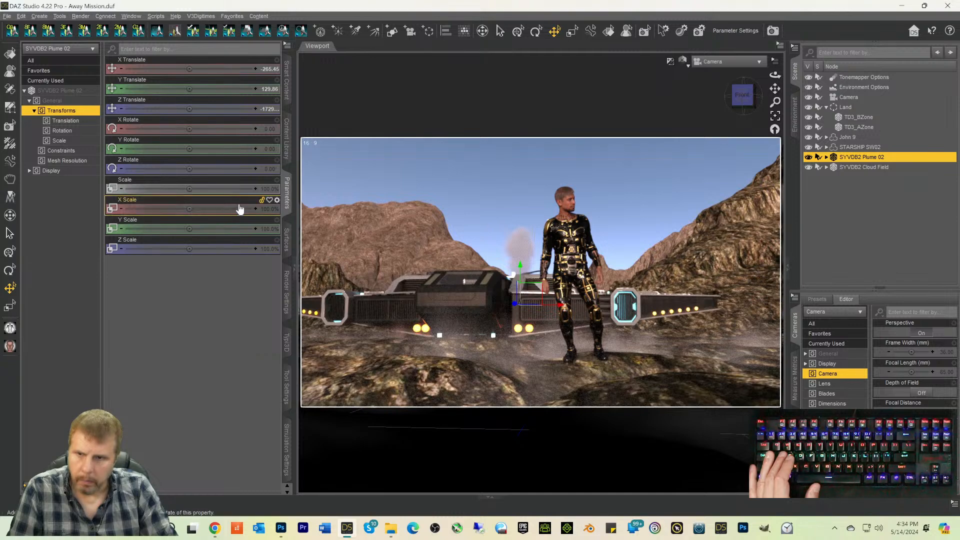
{"action": "left_click_drag", "start_coordinate": [189, 188], "coordinate": [226, 188]}
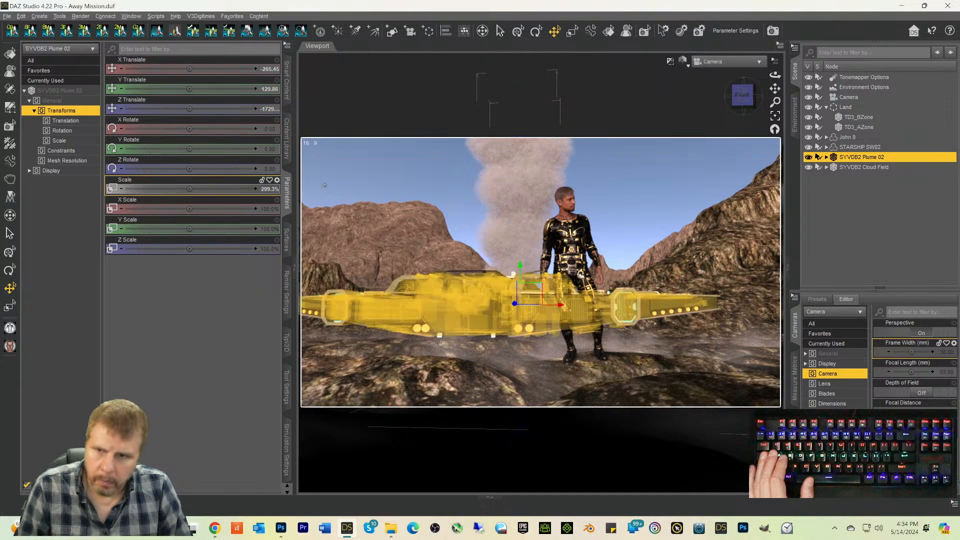
{"action": "left_click_drag", "start_coordinate": [189, 188], "coordinate": [152, 189]}
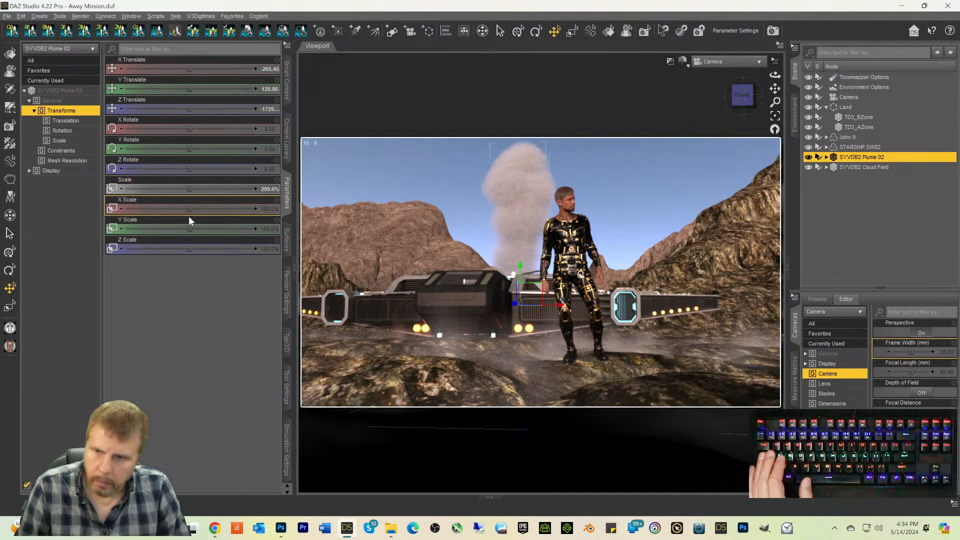
{"action": "mouse_move", "coordinate": [182, 129]}
{"action": "left_mouse_down"}
{"action": "mouse_move", "coordinate": [163, 129]}
{"action": "mouse_move", "coordinate": [189, 129]}
{"action": "left_mouse_up"}
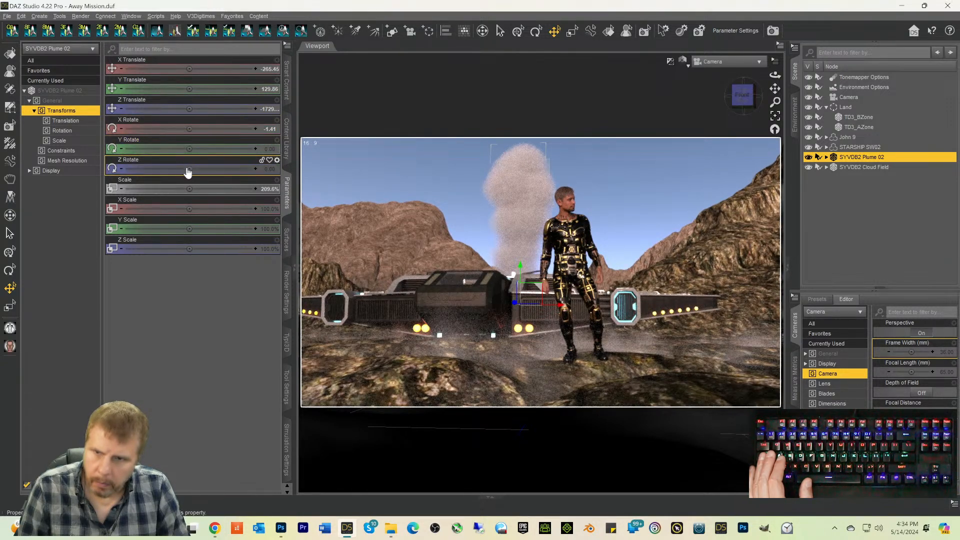
{"action": "left_click_drag", "start_coordinate": [189, 168], "coordinate": [207, 169]}
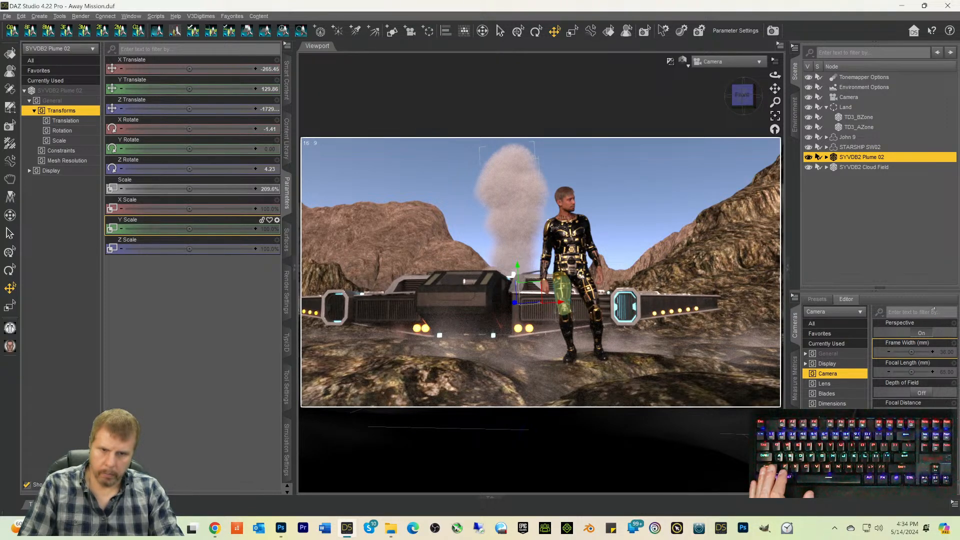
{"action": "key", "text": "ctrl+9"}
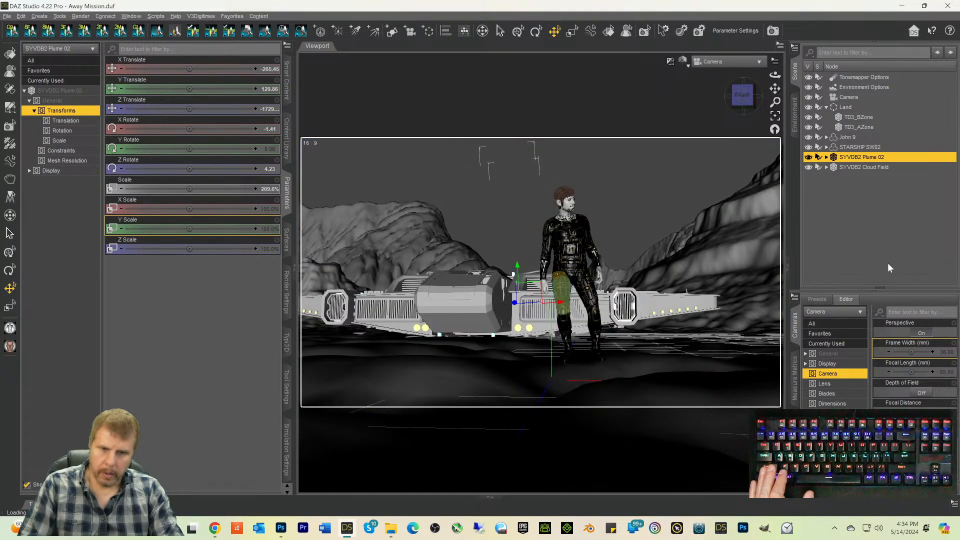
{"action": "left_click", "coordinate": [850, 247]}
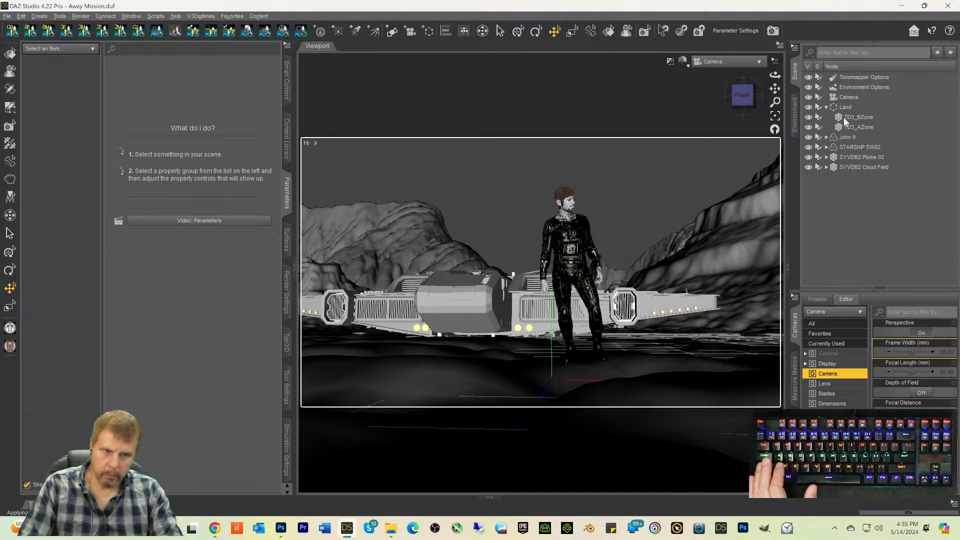
Step: Thin the plume by setting the Density Multiplier of its SYVDB2 Invisible Smoke Cube to 1, and save the scene
{"action": "left_click", "coordinate": [843, 156]}
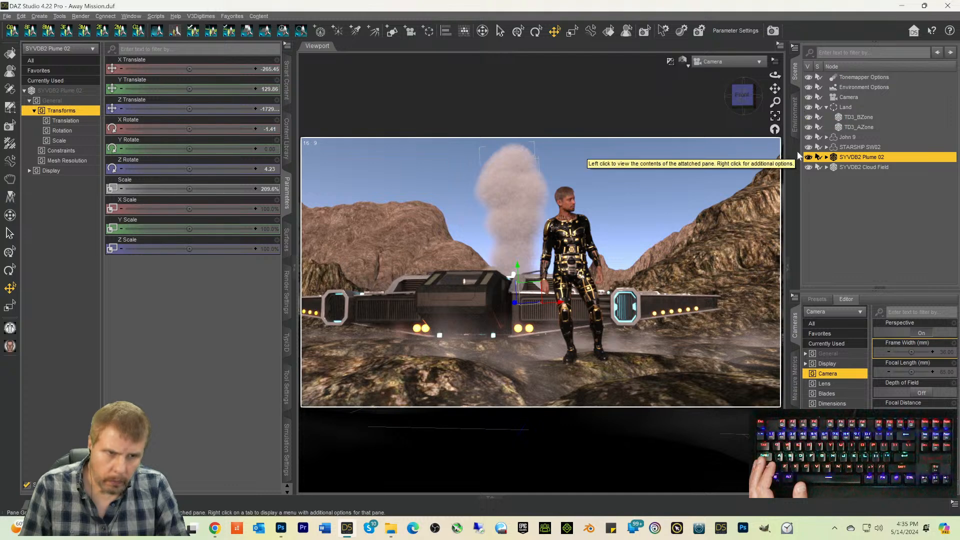
{"action": "left_click", "coordinate": [827, 157]}
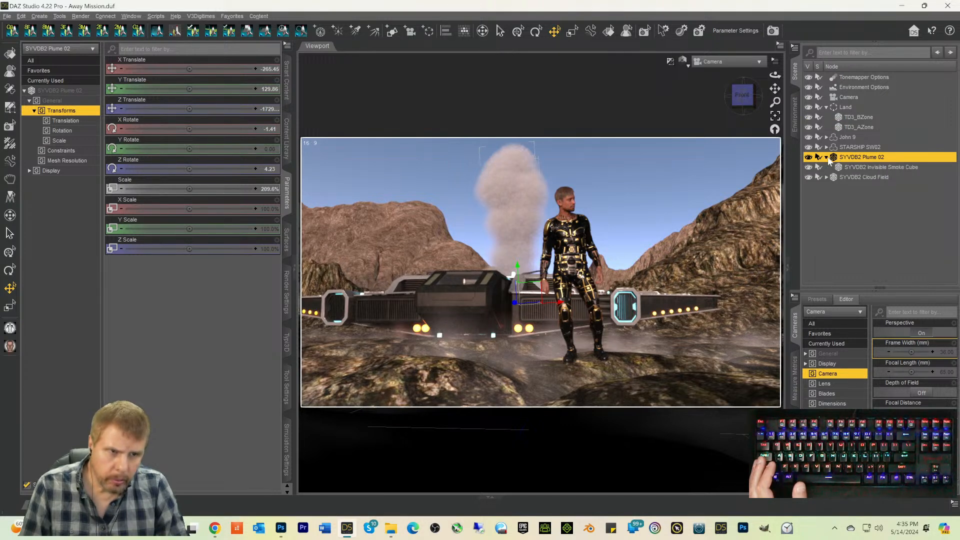
{"action": "left_click", "coordinate": [849, 168]}
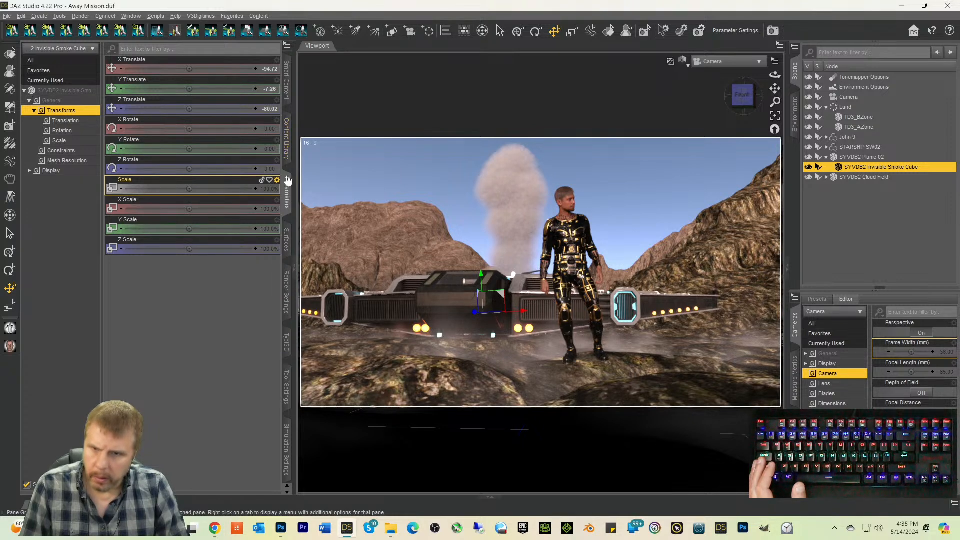
{"action": "left_click", "coordinate": [285, 236]}
{"action": "left_click", "coordinate": [57, 99]}
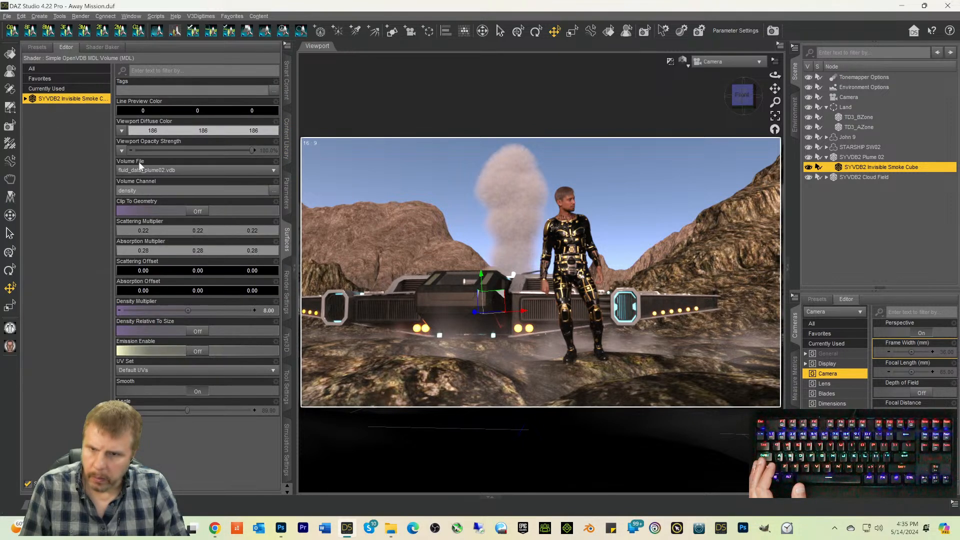
{"action": "left_click", "coordinate": [265, 312]}
{"action": "type", "text": "2"}
{"action": "key", "text": "Return"}
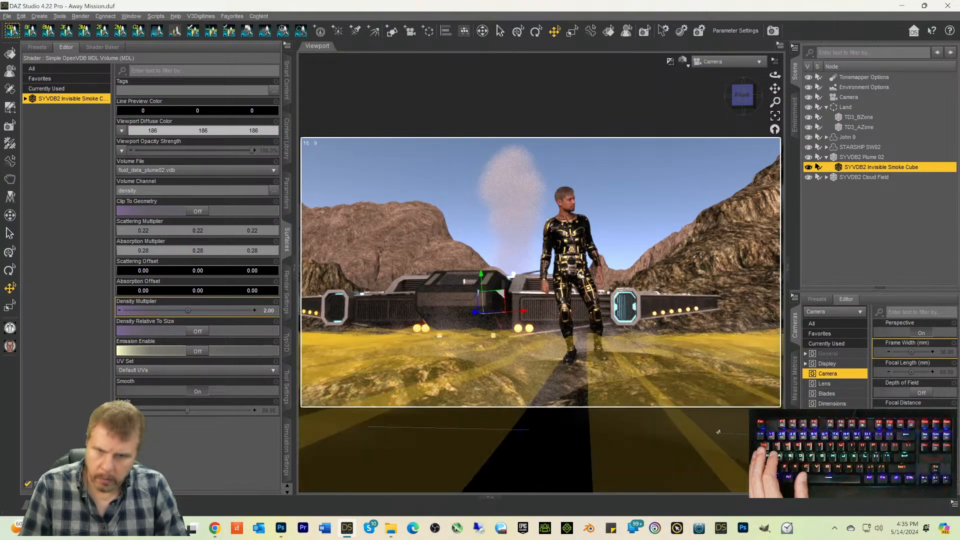
{"action": "left_click", "coordinate": [270, 312]}
{"action": "type", "text": "1"}
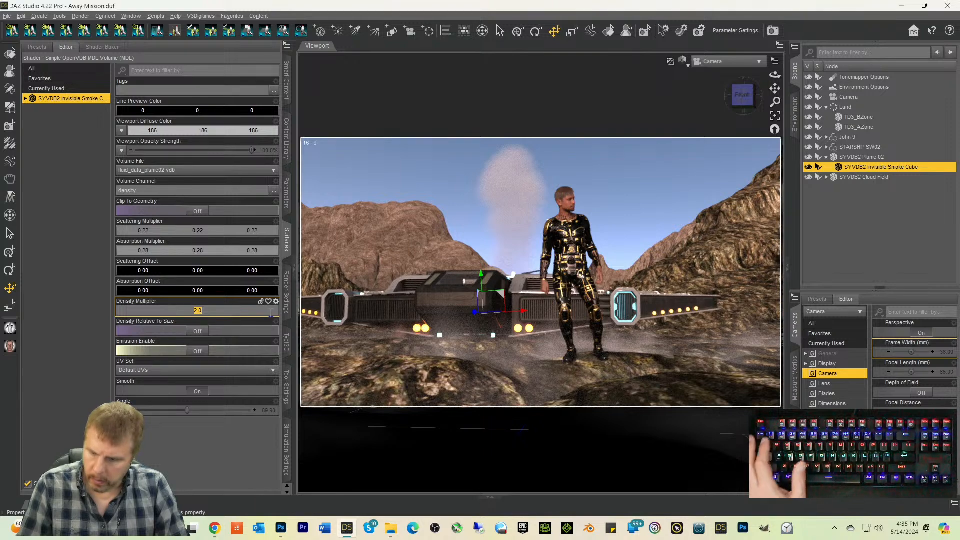
{"action": "key", "text": "Return"}
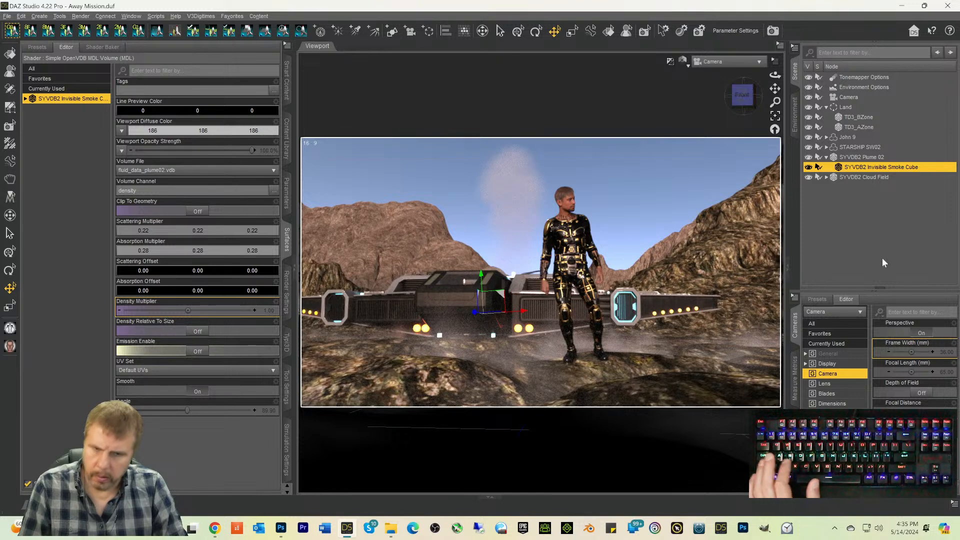
{"action": "key", "text": "ctrl+s"}
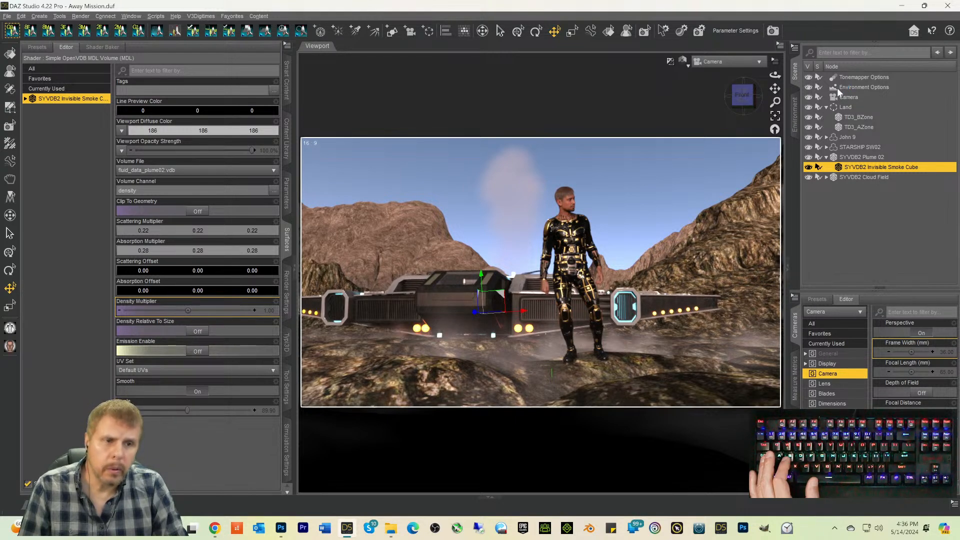
Step: Replace the Environment Map in Environment Options with 02 Blue Neb.hdr from the HDRI All folder, and save the scene
{"action": "left_click", "coordinate": [840, 88]}
{"action": "left_click", "coordinate": [287, 95]}
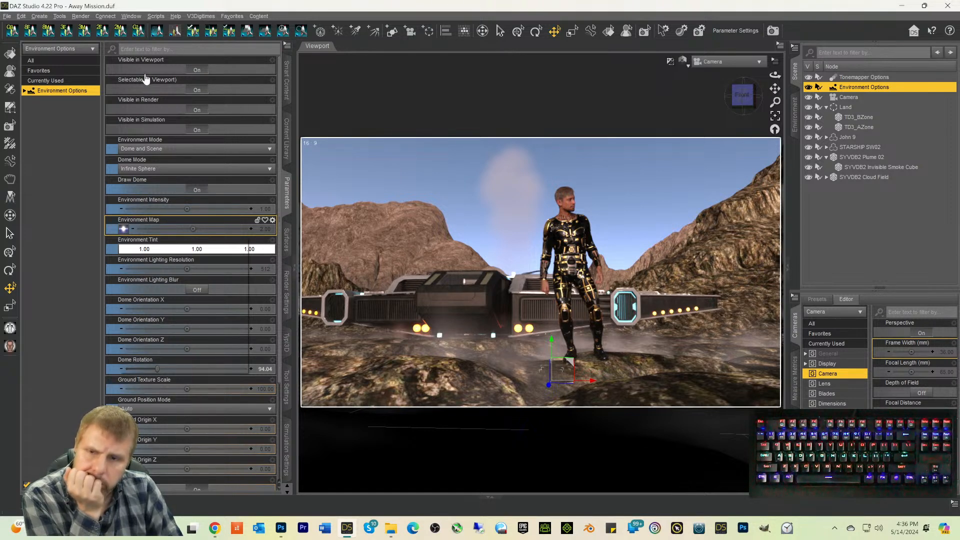
{"action": "left_click", "coordinate": [123, 228]}
{"action": "left_click", "coordinate": [160, 8]}
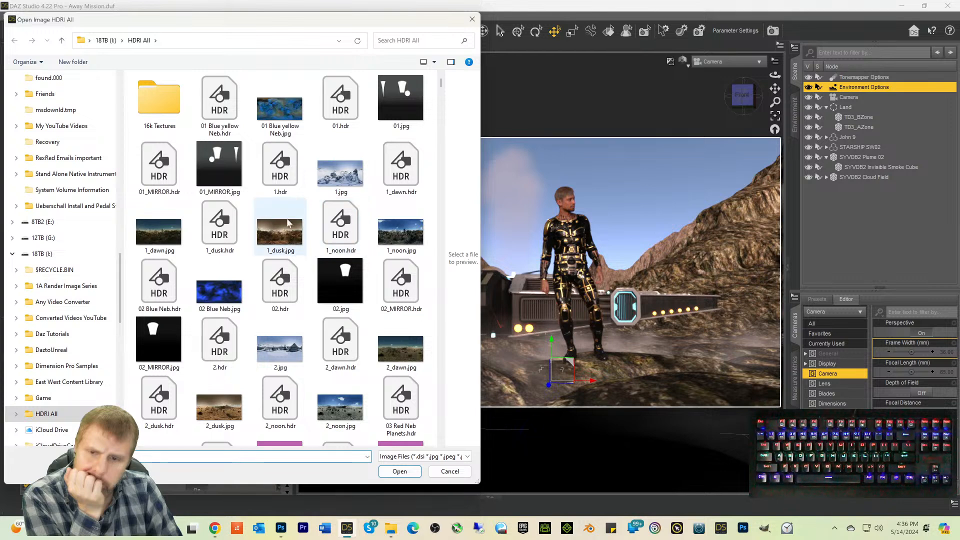
{"action": "scroll", "coordinate": [268, 221], "scroll_direction": "down", "scroll_amount": 1}
{"action": "scroll", "coordinate": [268, 221], "scroll_direction": "down", "scroll_amount": 3}
{"action": "scroll", "coordinate": [268, 219], "scroll_direction": "up", "scroll_amount": 2}
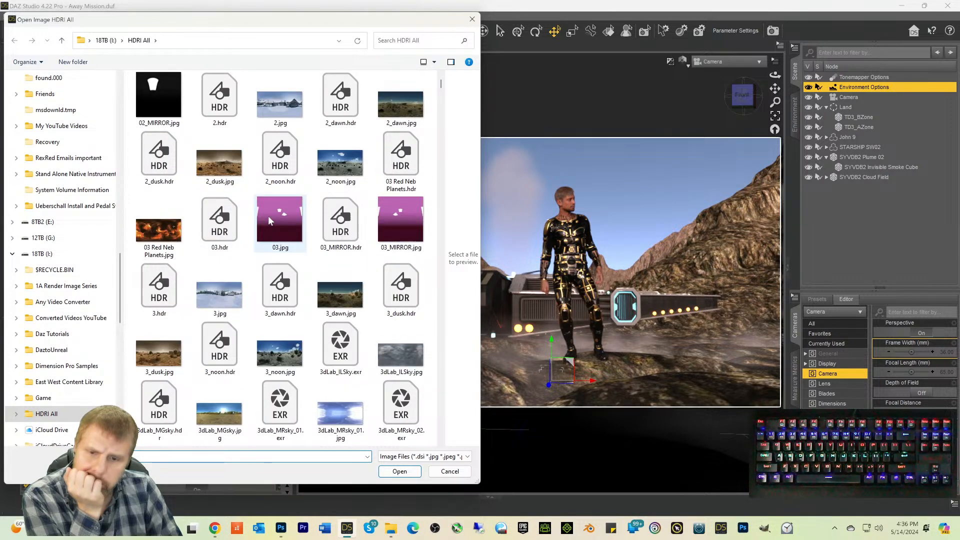
{"action": "scroll", "coordinate": [268, 220], "scroll_direction": "down", "scroll_amount": 3}
{"action": "scroll", "coordinate": [268, 220], "scroll_direction": "up", "scroll_amount": 5}
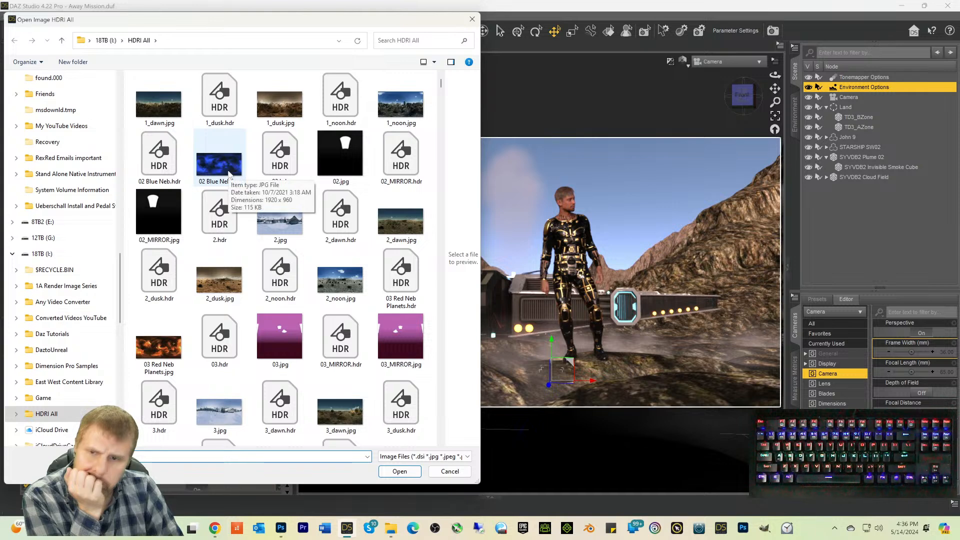
{"action": "left_click", "coordinate": [162, 170]}
{"action": "double_click", "coordinate": [161, 169]}
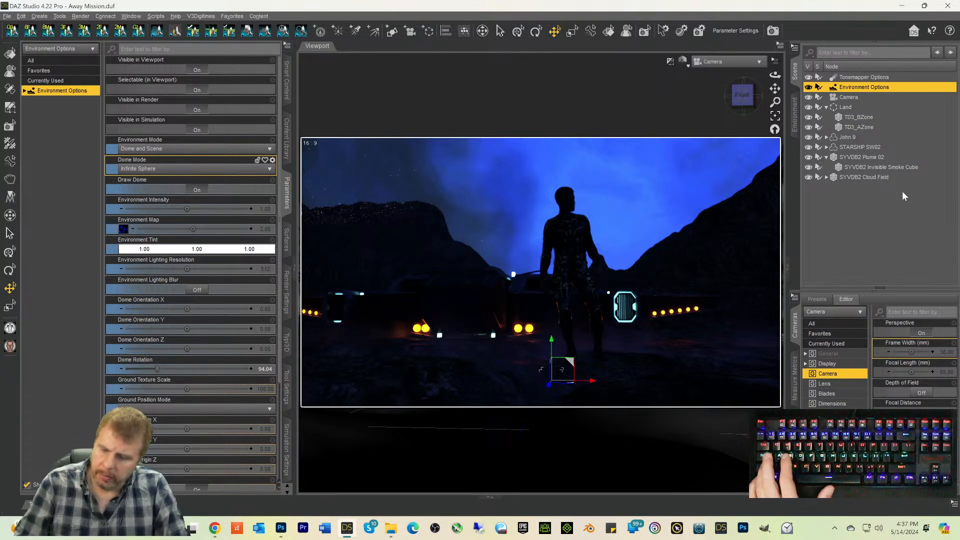
{"action": "key", "text": "ctrl+s"}
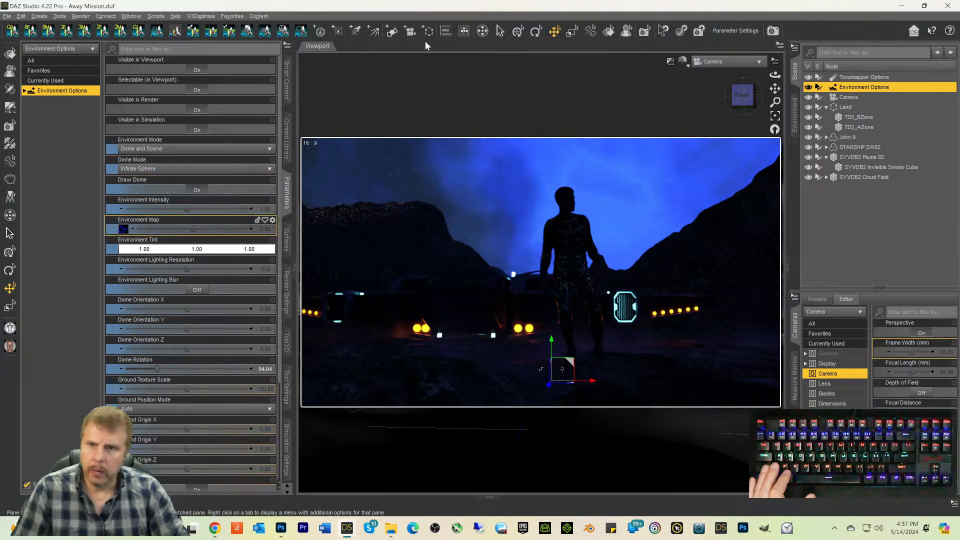
Step: Return to the product list and search it for "ghost" with nothing selected in the scene
{"action": "left_click", "coordinate": [286, 80]}
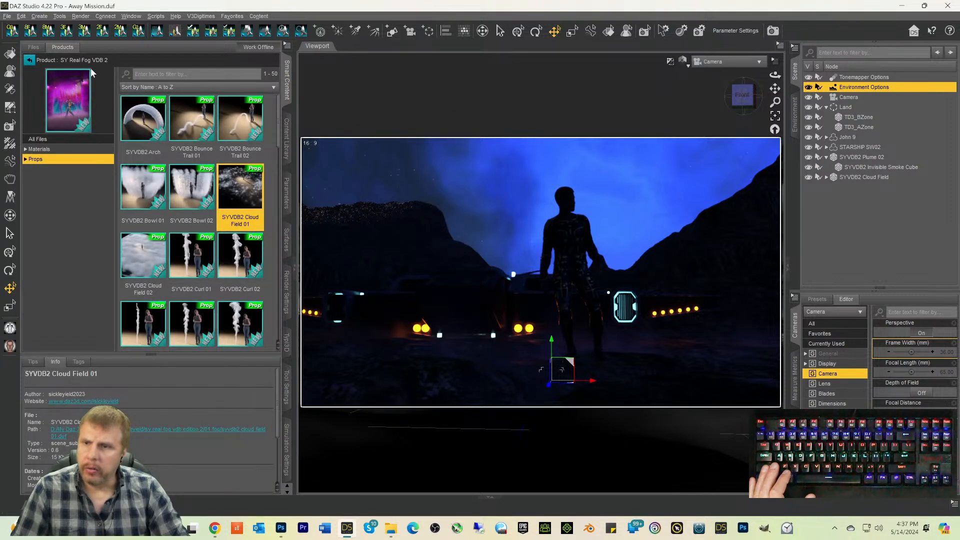
{"action": "left_click", "coordinate": [29, 59]}
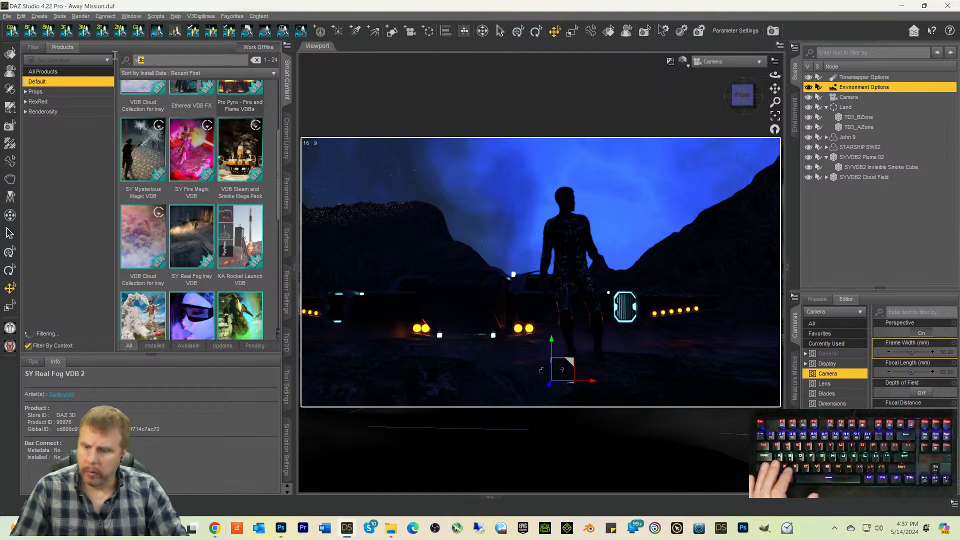
{"action": "key", "text": "BackSpace"}
{"action": "key", "text": "BackSpace"}
{"action": "key", "text": "BackSpace"}
{"action": "type", "text": "ghost"}
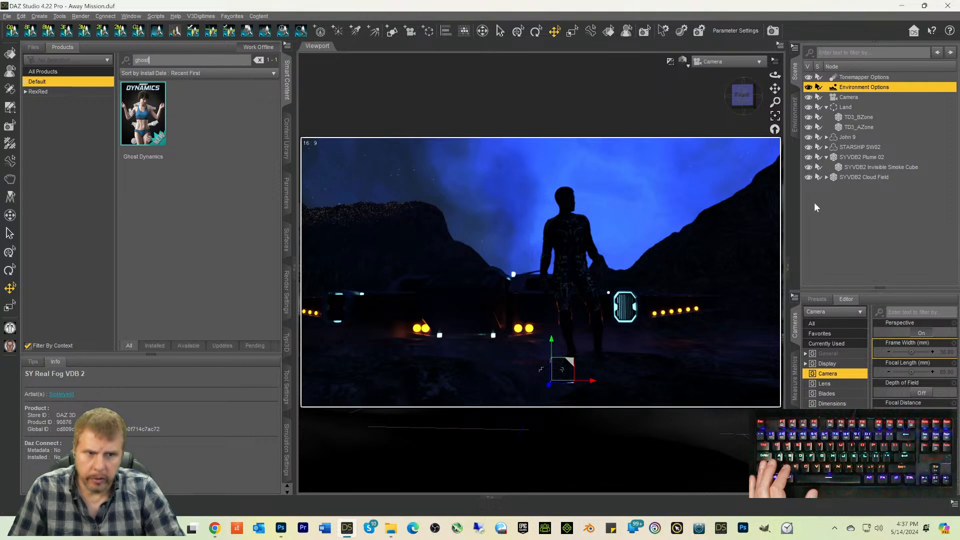
{"action": "left_click", "coordinate": [827, 208]}
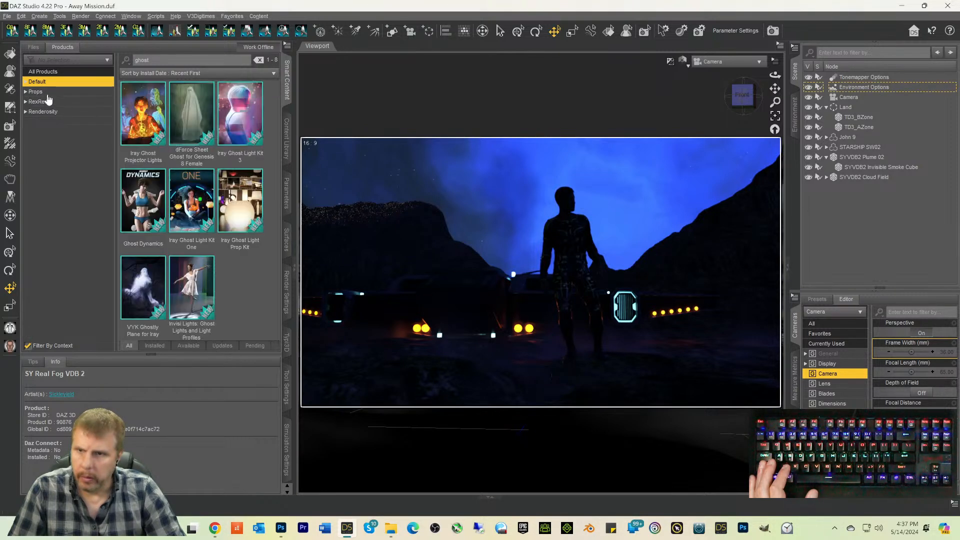
Step: Open the Iray Ghost Light Kit One product and load the IGLK1 Ceiling Light into the scene
{"action": "left_click", "coordinate": [199, 191]}
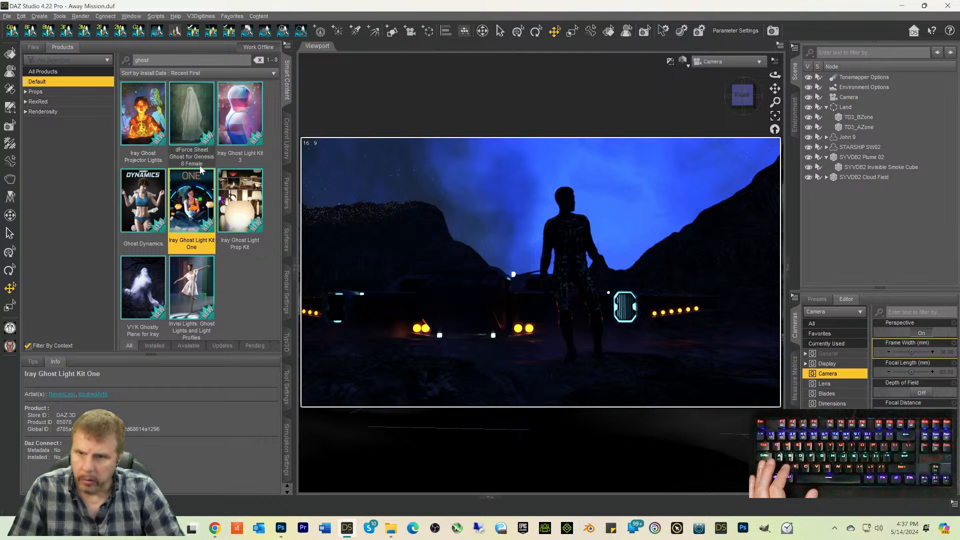
{"action": "mouse_move", "coordinate": [198, 189]}
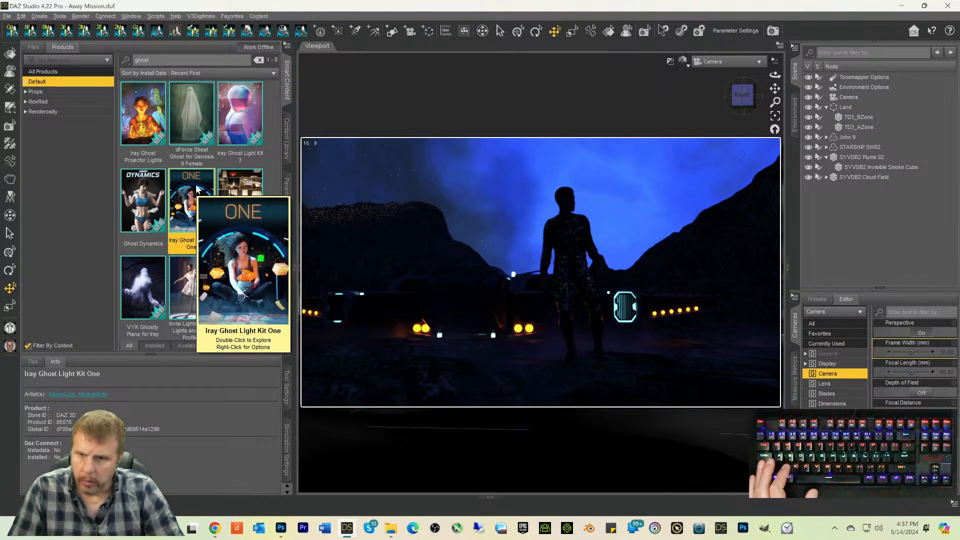
{"action": "double_click", "coordinate": [197, 188]}
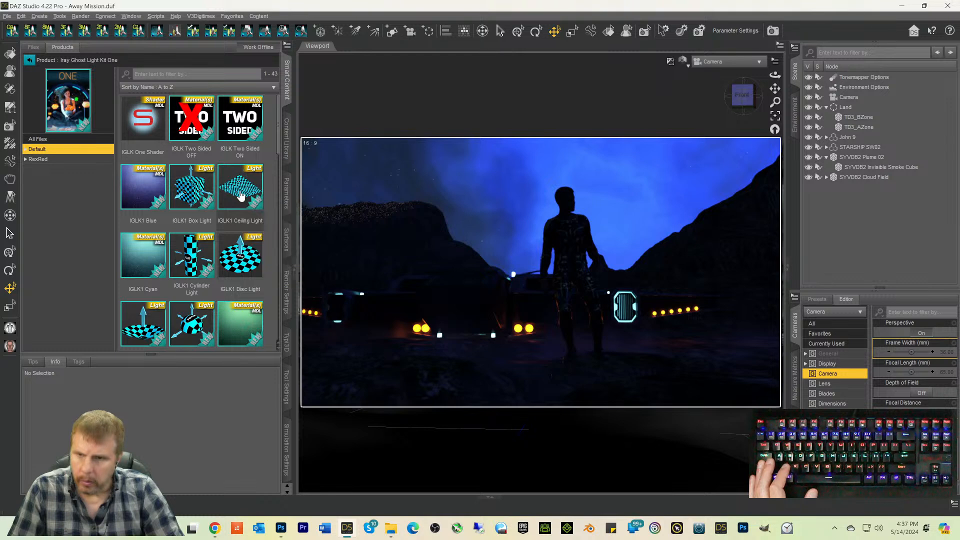
{"action": "double_click", "coordinate": [241, 195]}
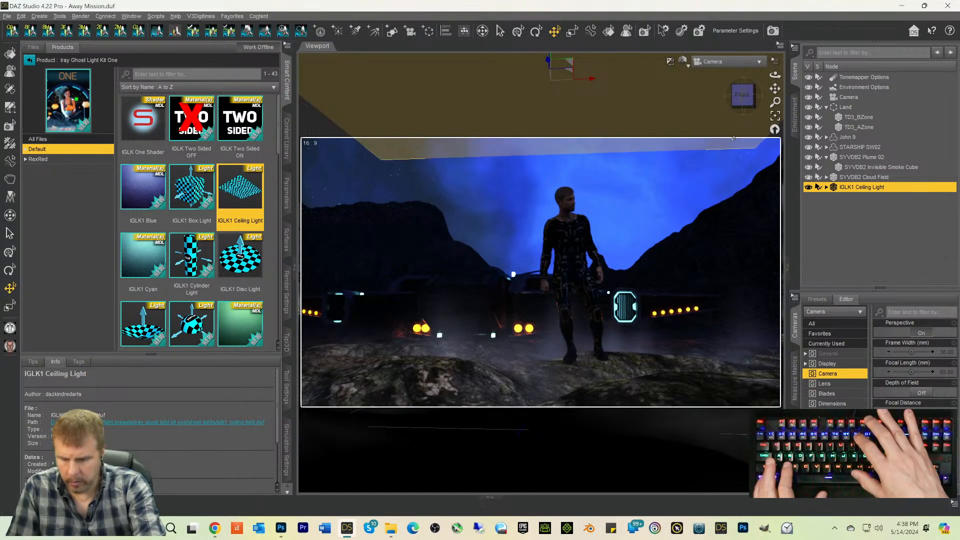
Step: Tilt the IGLK1 Ceiling Light to an X Rotate of 55.80 and raise it to a Y Translate of 89.87
{"action": "key", "text": "ctrl+9"}
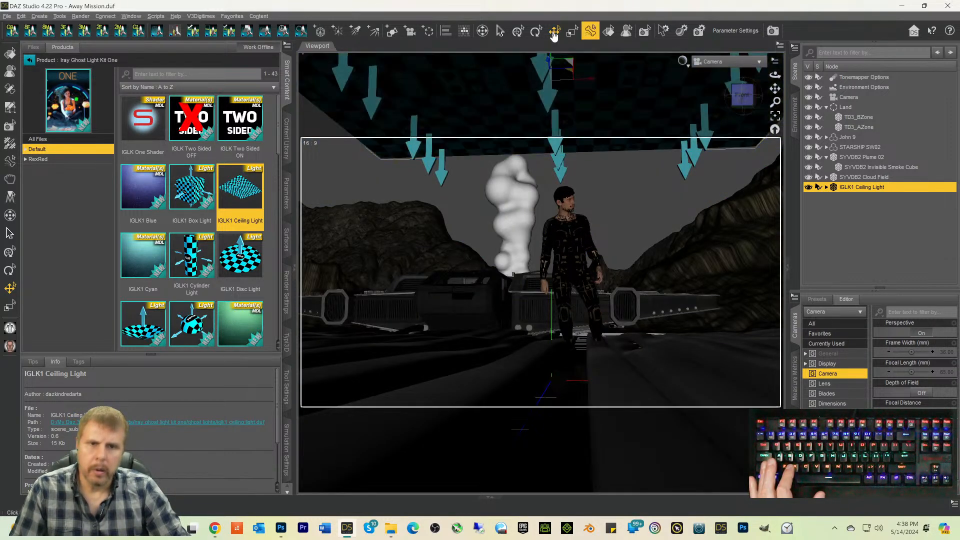
{"action": "left_click", "coordinate": [536, 34]}
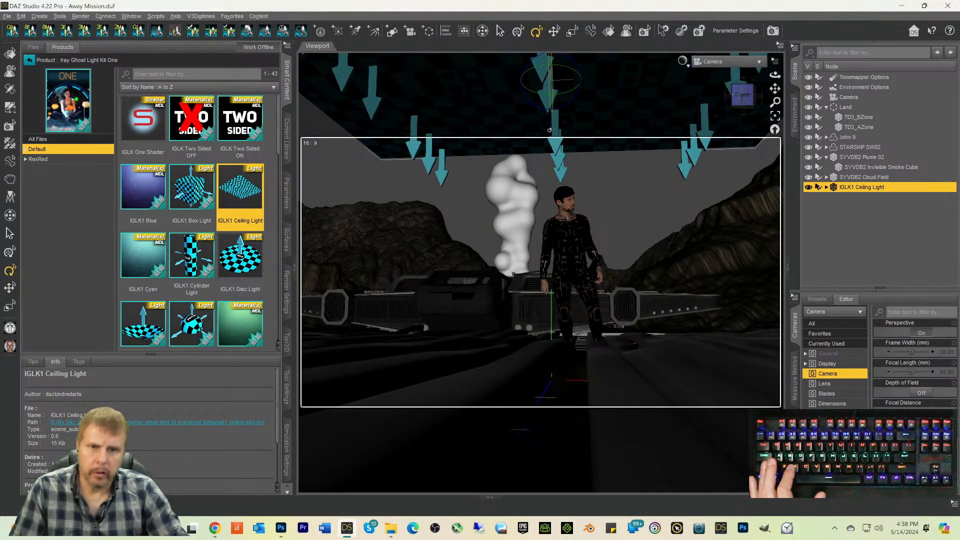
{"action": "mouse_move", "coordinate": [551, 86]}
{"action": "left_mouse_down"}
{"action": "mouse_move", "coordinate": [553, 61]}
{"action": "mouse_move", "coordinate": [550, 69]}
{"action": "left_mouse_up"}
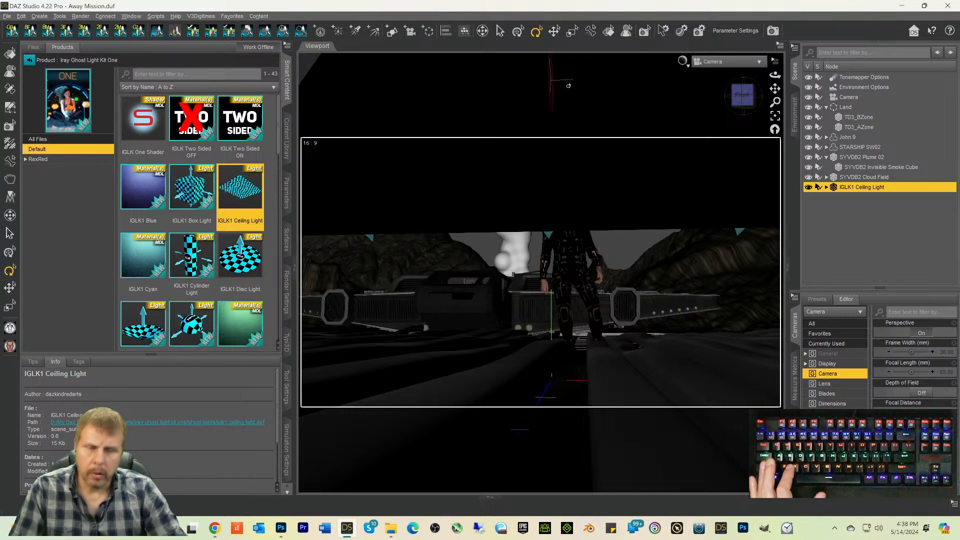
{"action": "left_click", "coordinate": [555, 36]}
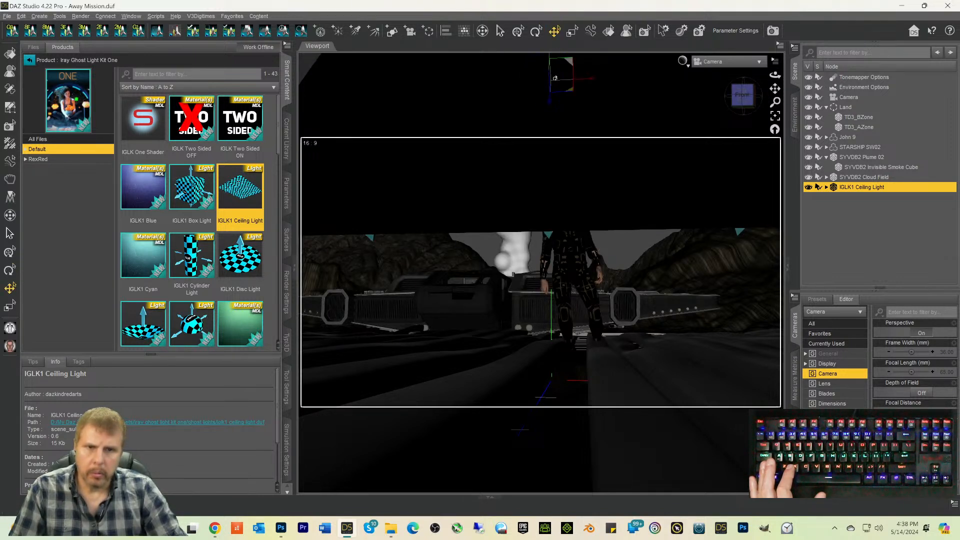
{"action": "left_click", "coordinate": [286, 201]}
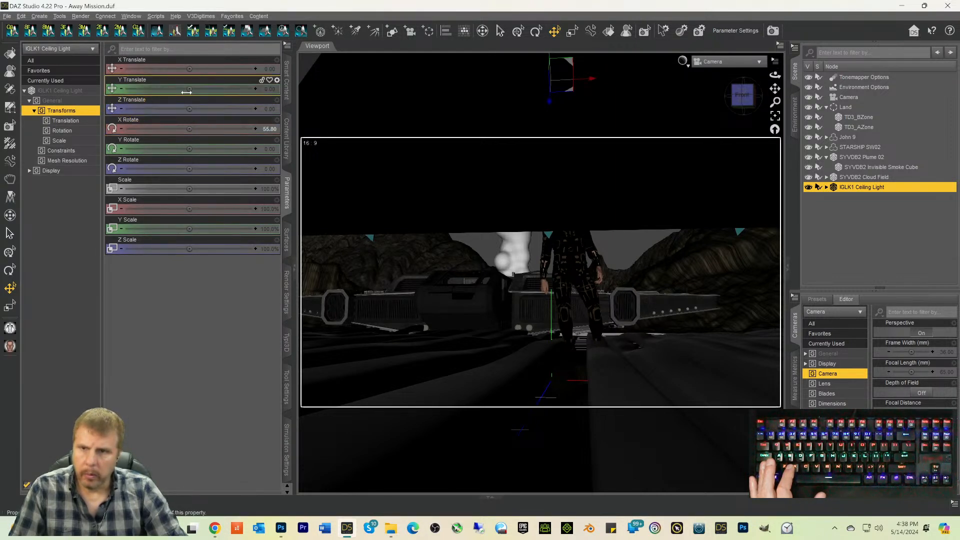
{"action": "left_click_drag", "start_coordinate": [189, 87], "coordinate": [219, 87]}
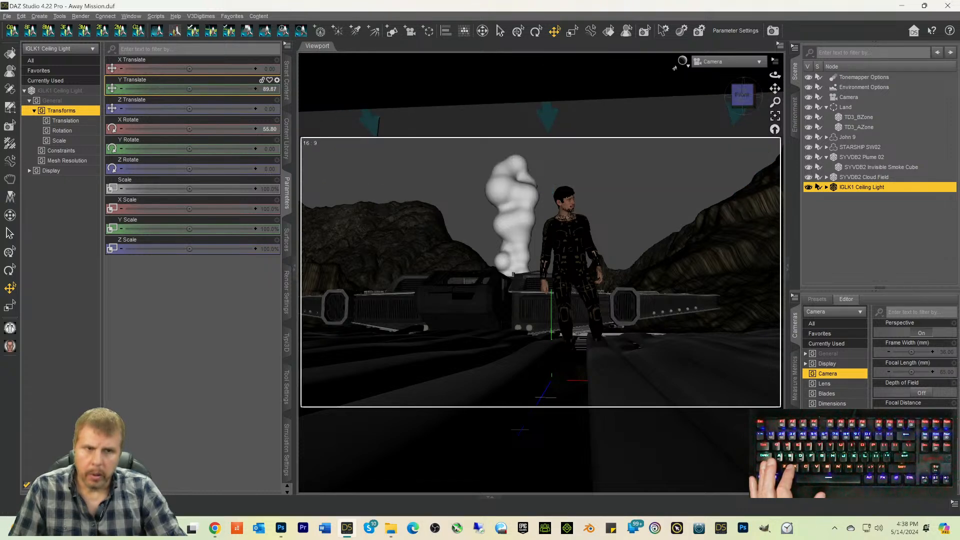
Step: Frame the ceiling light in Perspective View and move it to Y Translate 318.86 and Z Translate 336.91
{"action": "left_click", "coordinate": [705, 67]}
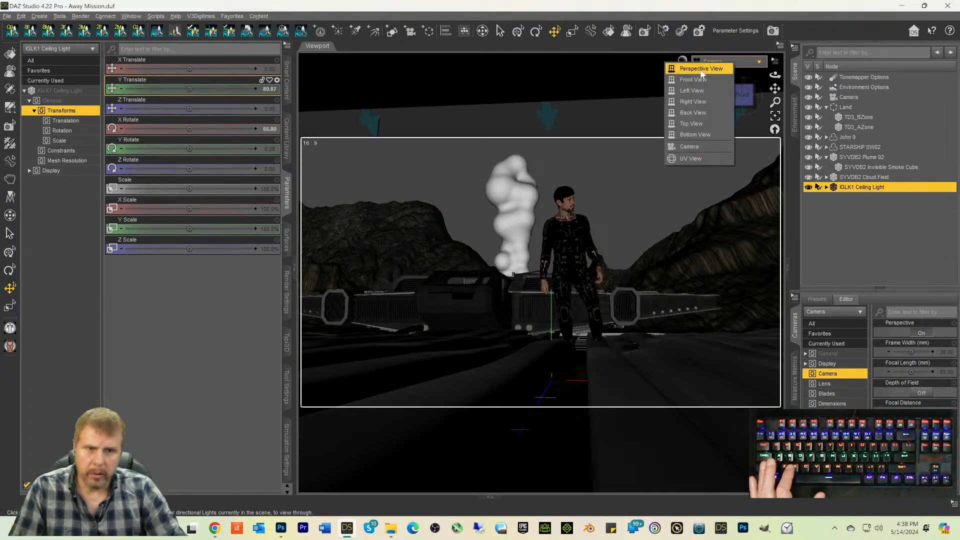
{"action": "left_click", "coordinate": [698, 73]}
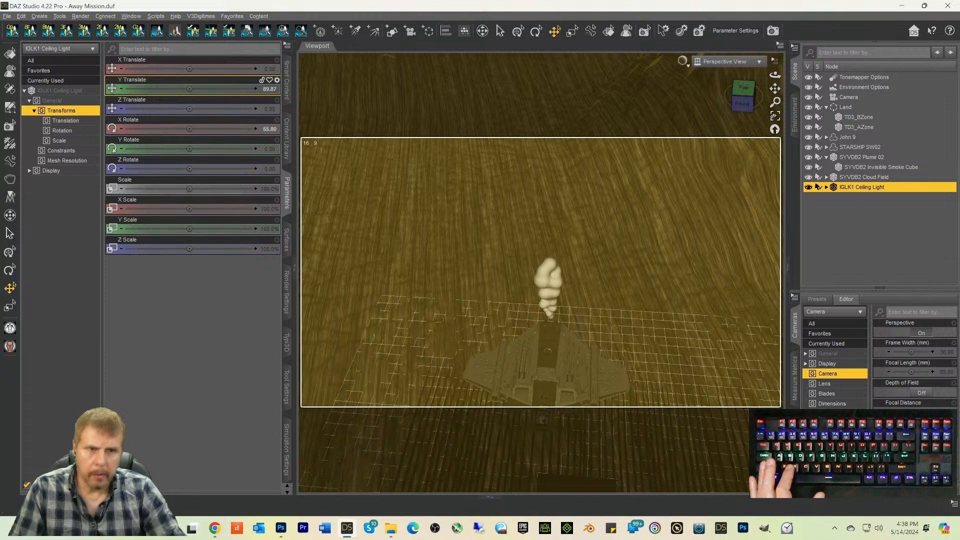
{"action": "left_click", "coordinate": [774, 115]}
{"action": "left_click_drag", "start_coordinate": [742, 103], "coordinate": [775, 111]}
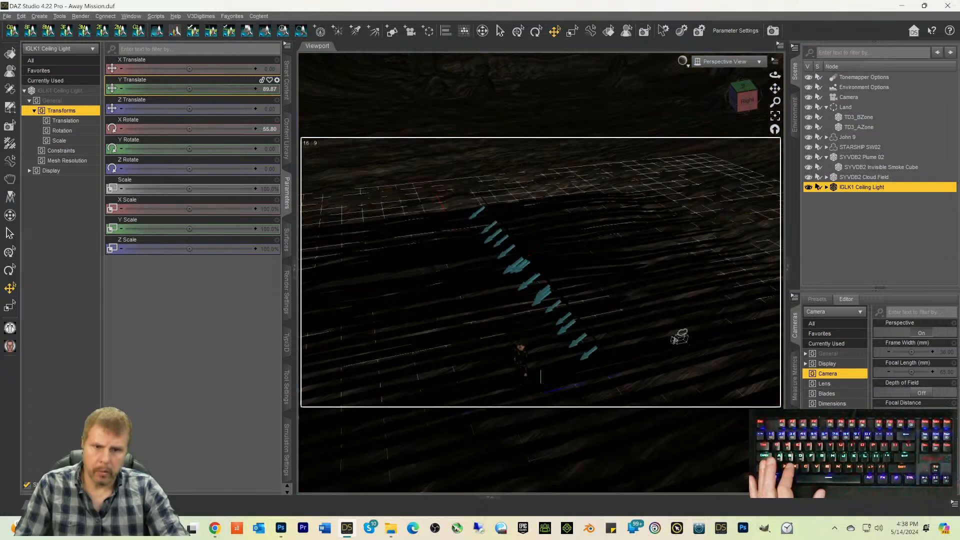
{"action": "left_click", "coordinate": [858, 127]}
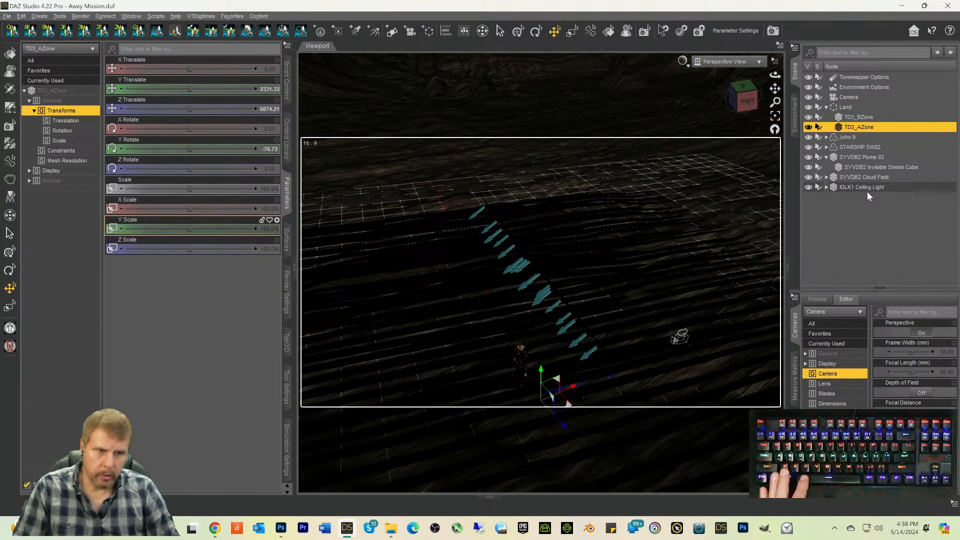
{"action": "left_click", "coordinate": [865, 188]}
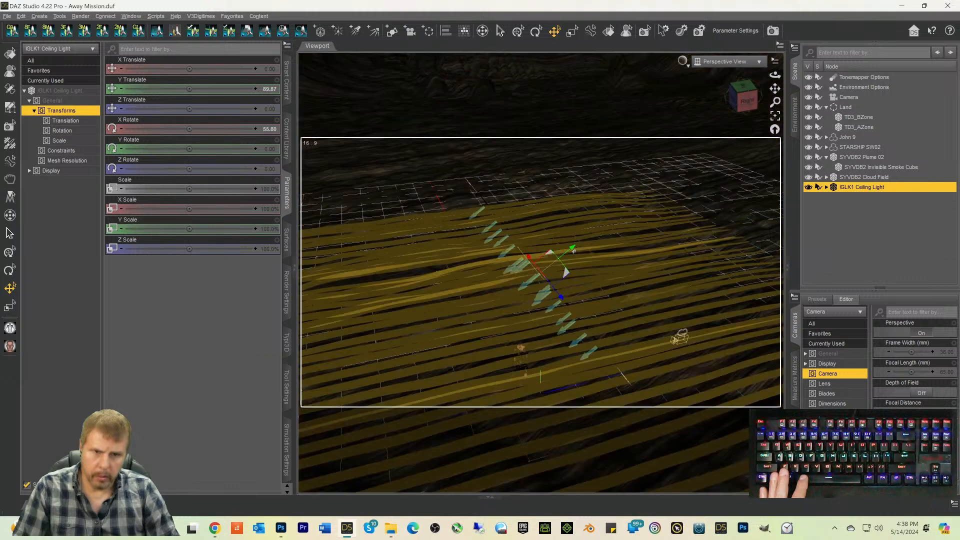
{"action": "left_click_drag", "start_coordinate": [572, 248], "coordinate": [732, 167]}
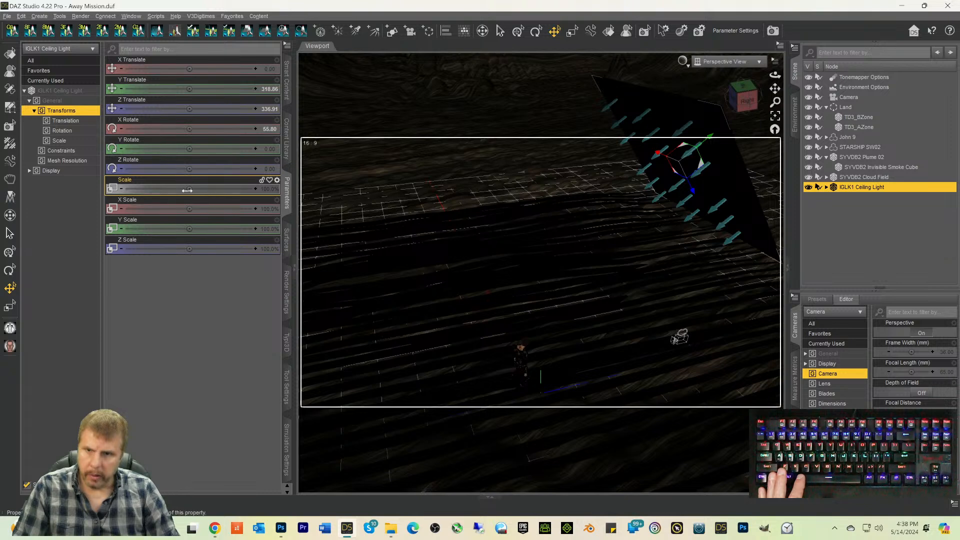
Step: Enlarge the ceiling light to a Scale of 520.5% and move it to Y Translate 890.51 and Z Translate 903.02
{"action": "mouse_move", "coordinate": [196, 188]}
{"action": "left_mouse_down"}
{"action": "mouse_move", "coordinate": [227, 189]}
{"action": "mouse_move", "coordinate": [213, 189]}
{"action": "left_mouse_up"}
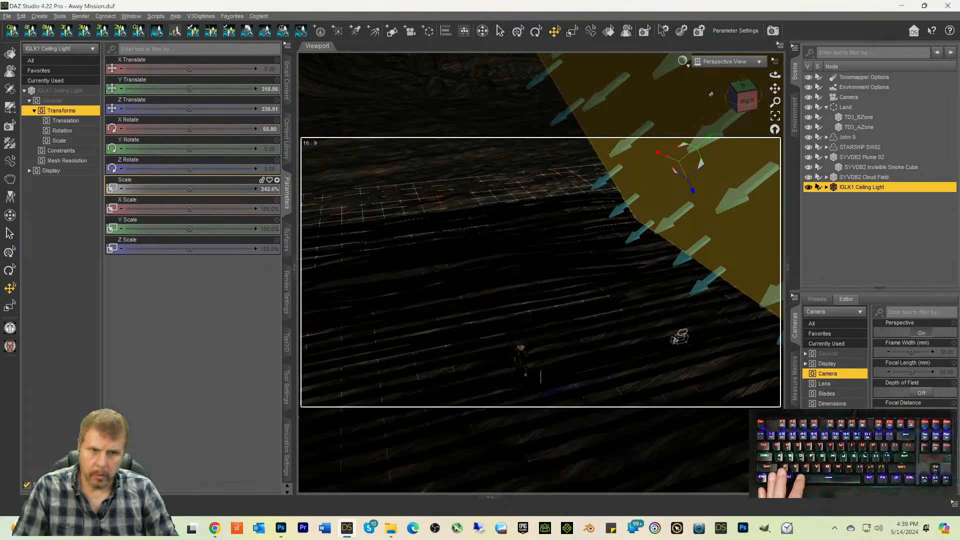
{"action": "left_click_drag", "start_coordinate": [743, 102], "coordinate": [775, 157]}
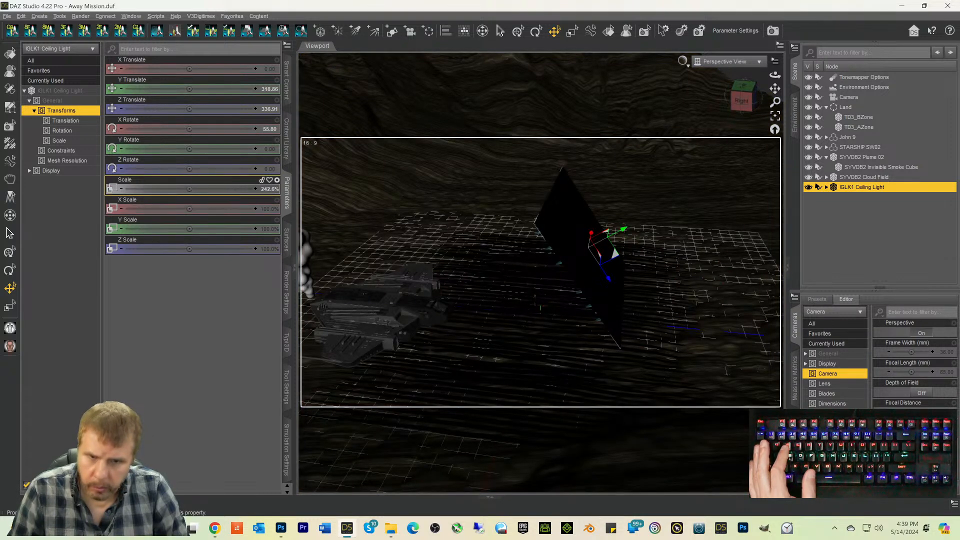
{"action": "left_click_drag", "start_coordinate": [189, 188], "coordinate": [238, 189]}
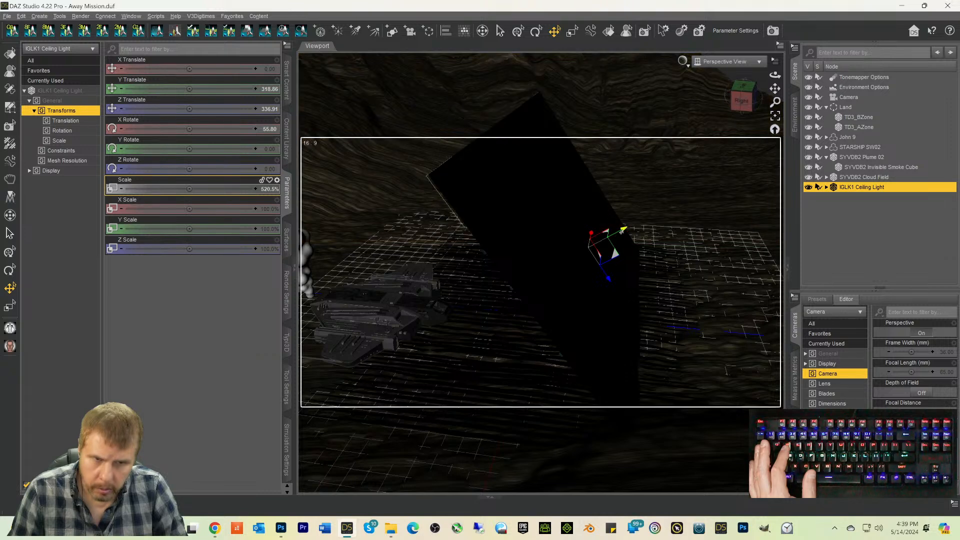
{"action": "left_click_drag", "start_coordinate": [621, 231], "coordinate": [758, 222]}
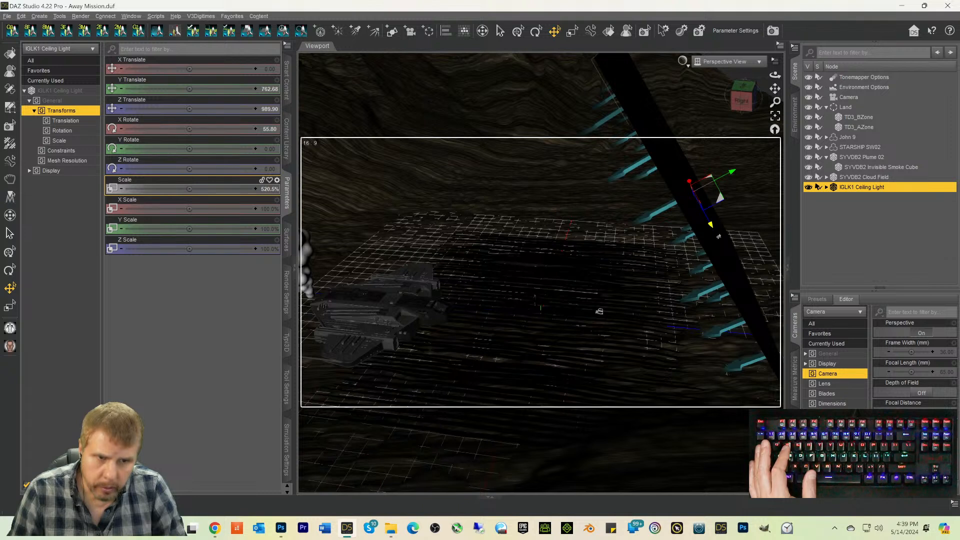
{"action": "left_click_drag", "start_coordinate": [718, 236], "coordinate": [683, 215]}
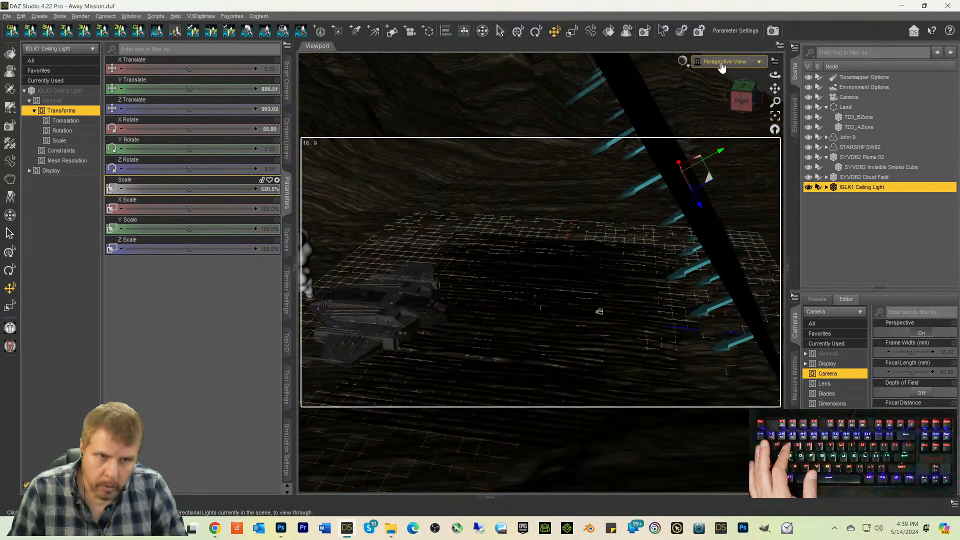
Step: Return the viewport to the Camera view and bring up the surface properties of the IGLK1 Ceiling Light
{"action": "left_click", "coordinate": [709, 61]}
{"action": "left_click", "coordinate": [710, 148]}
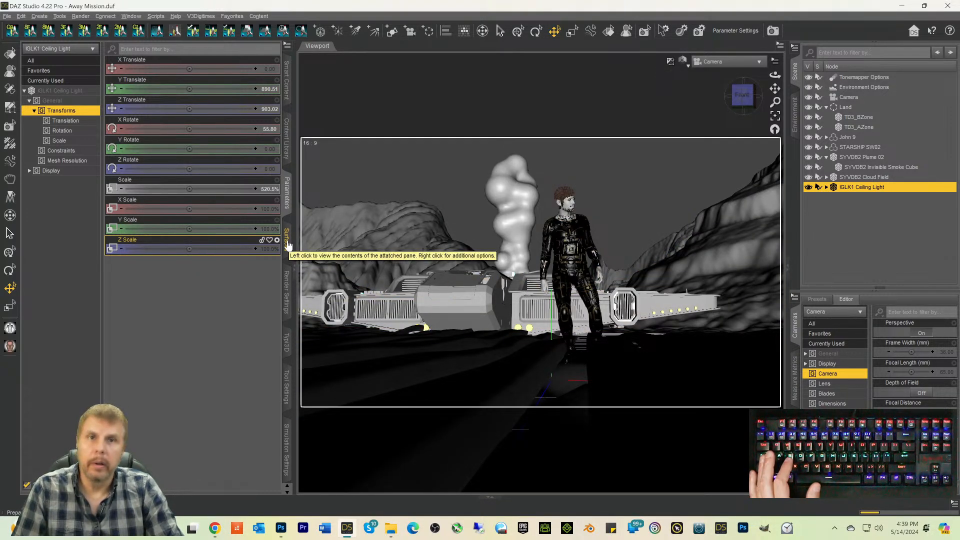
{"action": "left_click", "coordinate": [287, 241]}
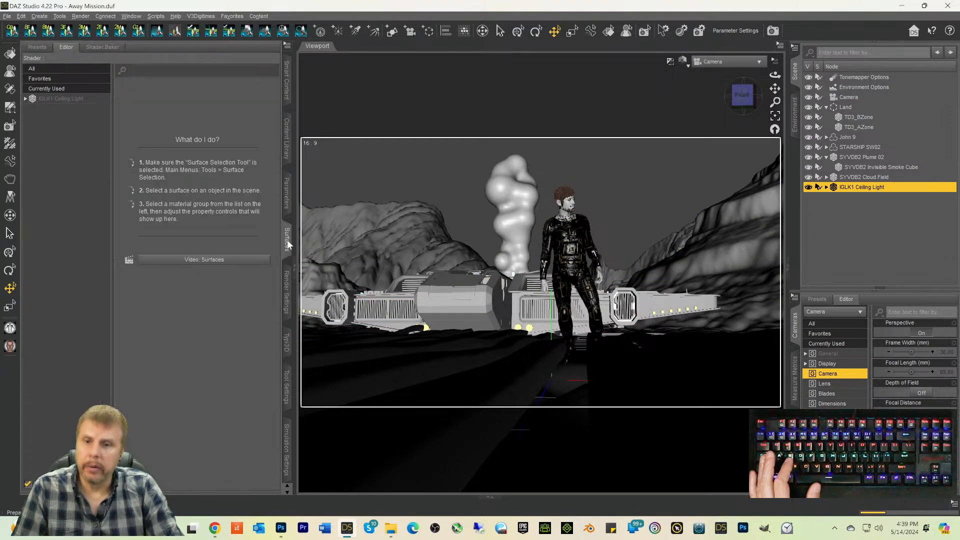
{"action": "left_click", "coordinate": [287, 144]}
{"action": "left_click", "coordinate": [286, 198]}
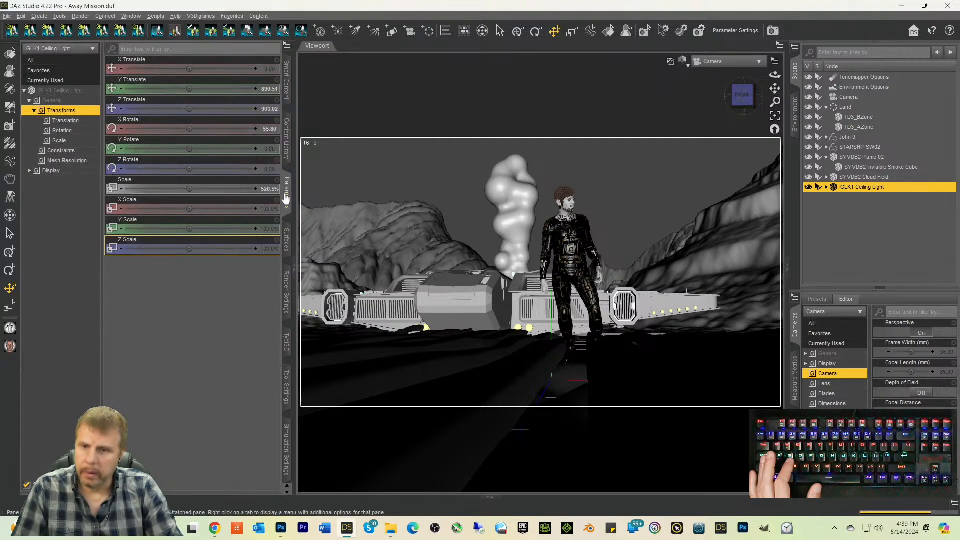
{"action": "left_click", "coordinate": [61, 92]}
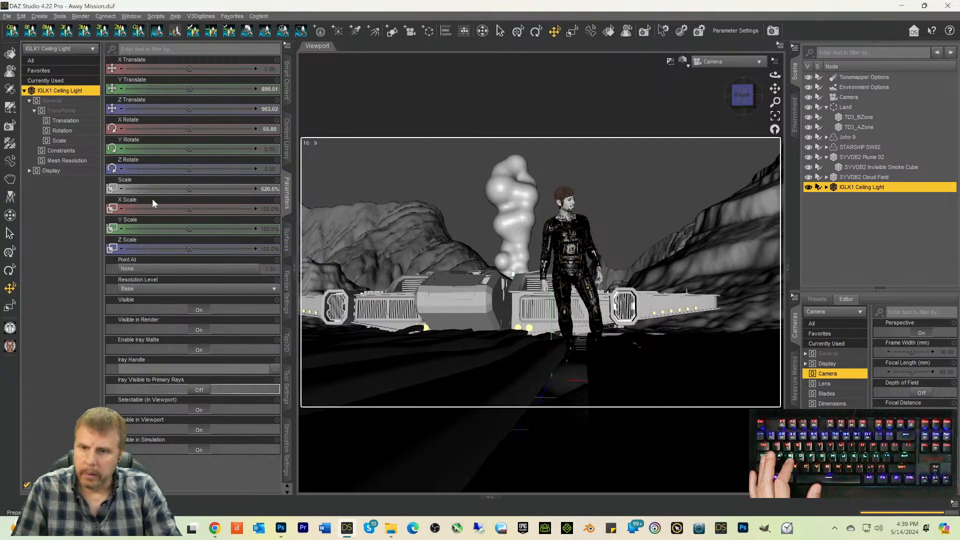
{"action": "left_click", "coordinate": [853, 202]}
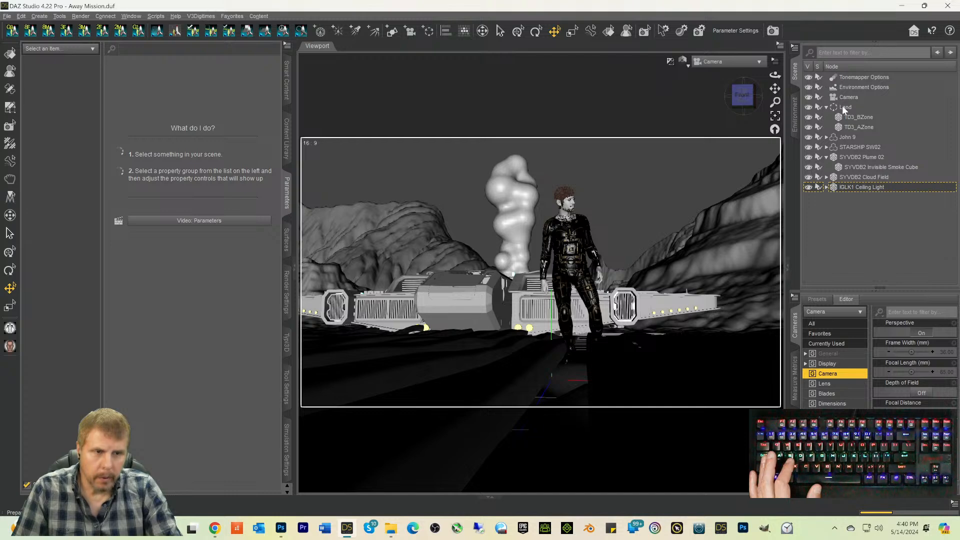
{"action": "left_click", "coordinate": [850, 186]}
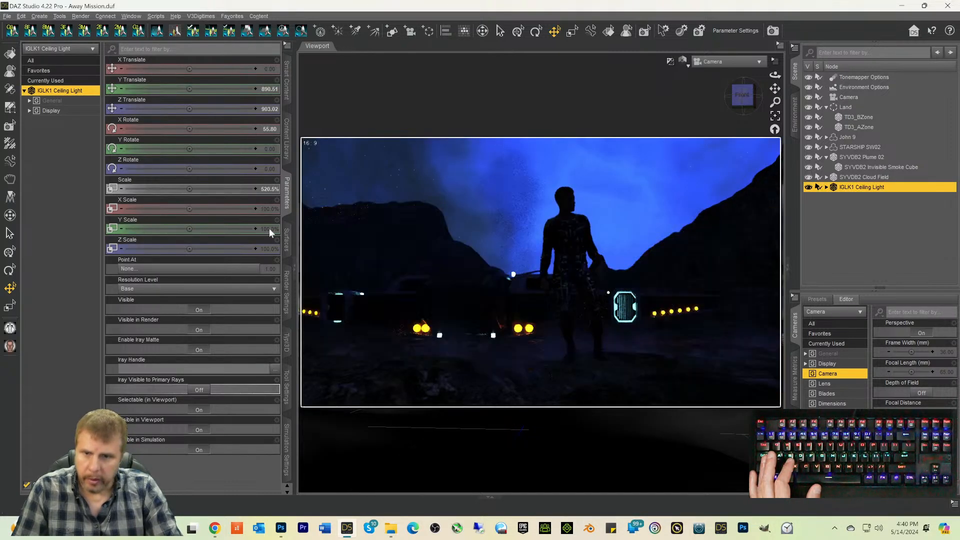
{"action": "left_click", "coordinate": [286, 252]}
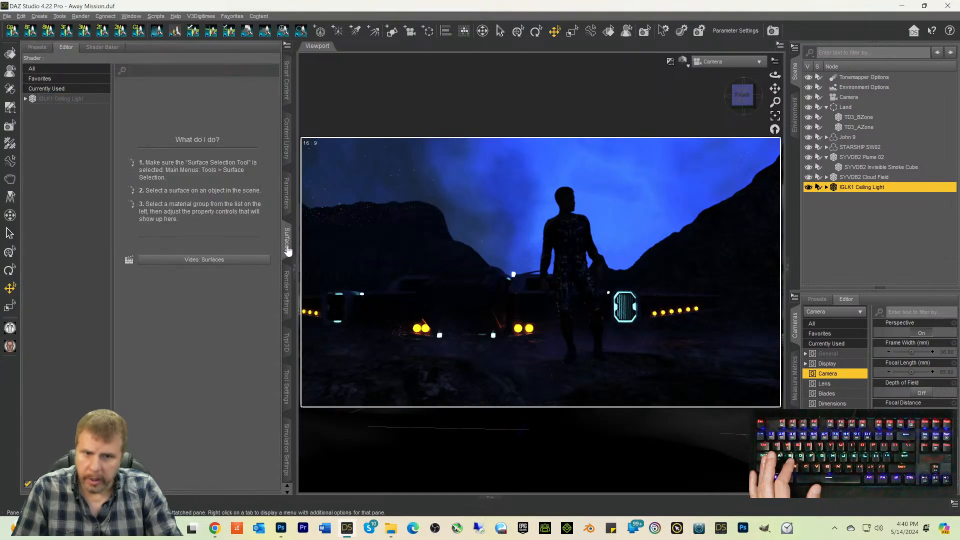
{"action": "left_click", "coordinate": [61, 99]}
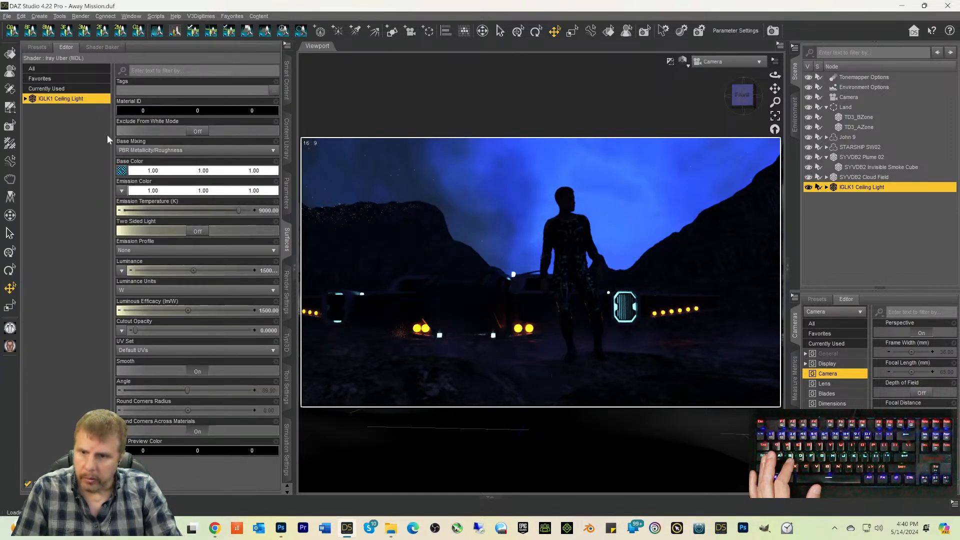
Step: Set the ceiling light's Base Color to a light cyan of 0.51, 1.00, 0.94
{"action": "left_click", "coordinate": [168, 173]}
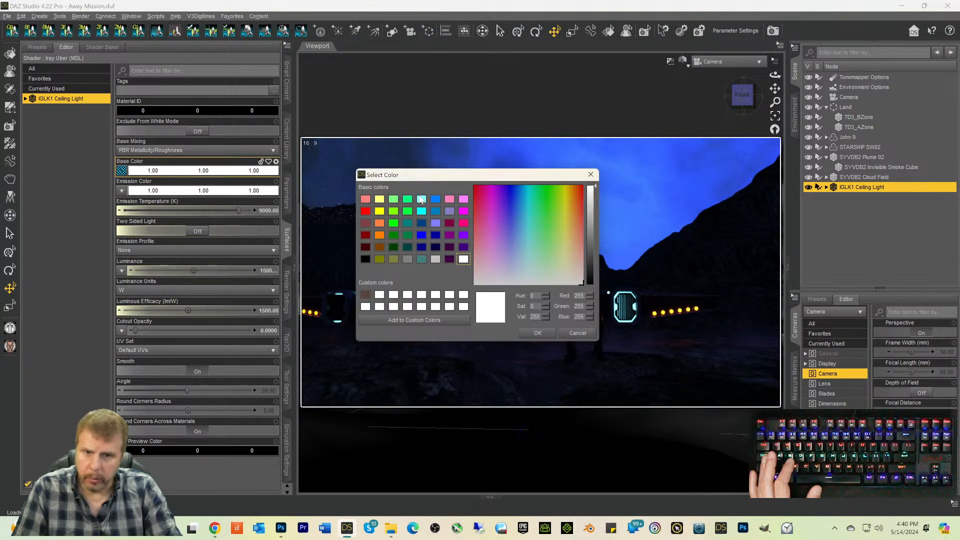
{"action": "left_click", "coordinate": [421, 199]}
{"action": "left_click", "coordinate": [528, 255]}
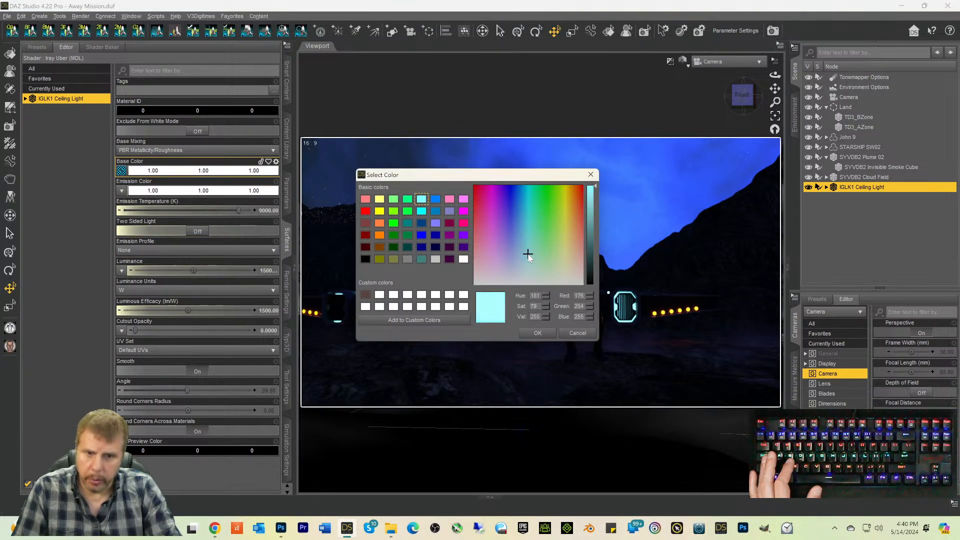
{"action": "left_click", "coordinate": [536, 334]}
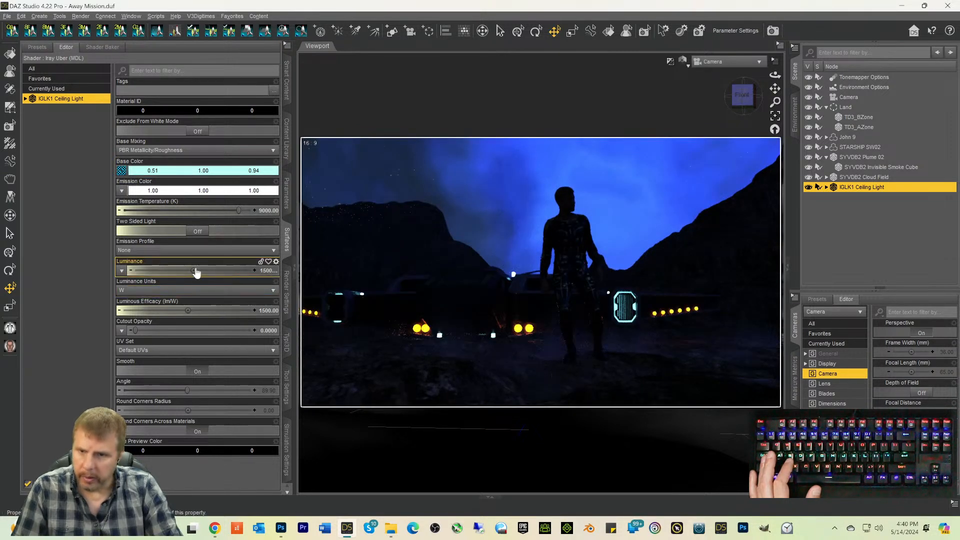
Step: Raise the ceiling light's Luminance to a value beginning with 9500, and further to a larger one beginning with 2950
{"action": "left_click", "coordinate": [269, 272]}
{"action": "left_click", "coordinate": [185, 271]}
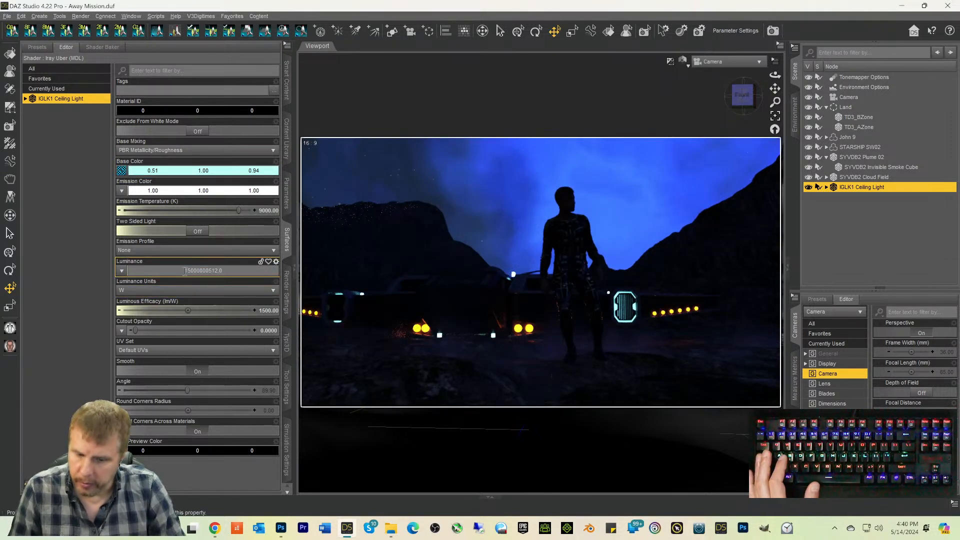
{"action": "key", "text": "Delete"}
{"action": "type", "text": "9"}
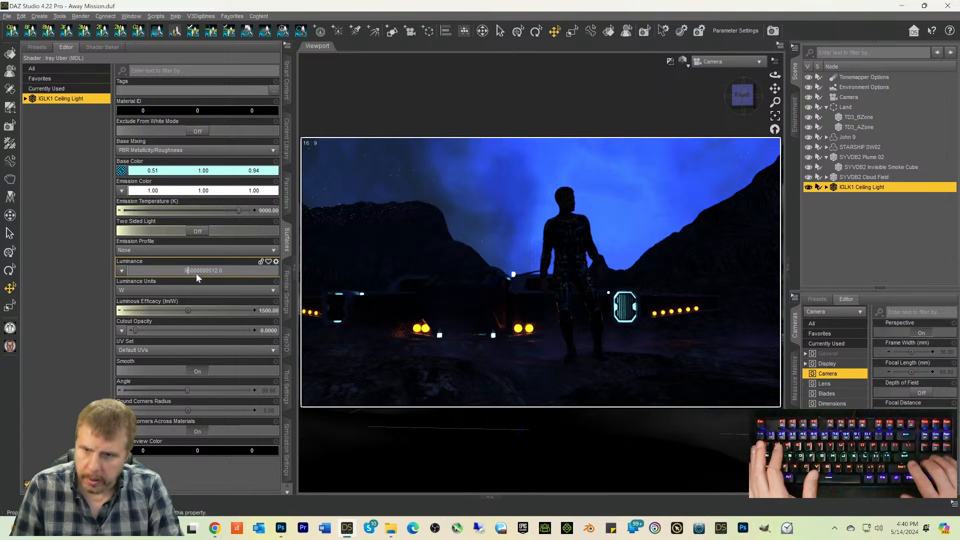
{"action": "key", "text": "Return"}
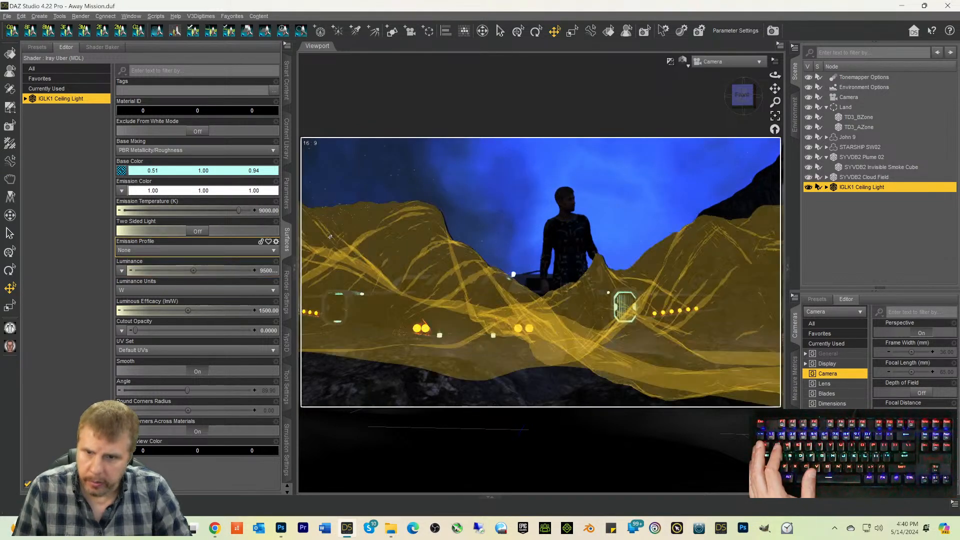
{"action": "left_click", "coordinate": [268, 272]}
{"action": "left_click", "coordinate": [182, 271]}
{"action": "type", "text": "2"}
{"action": "key", "text": "Return"}
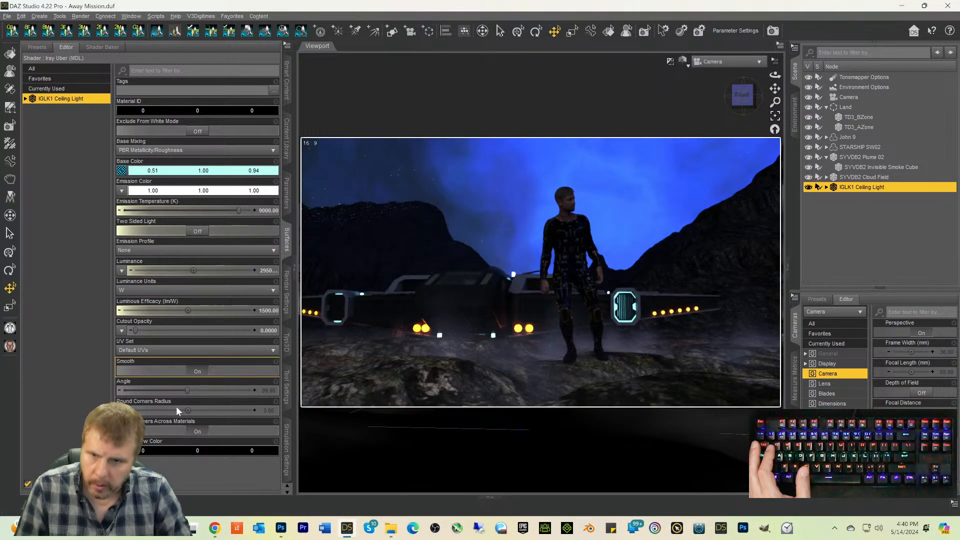
Step: Change the ceiling light's Base Color to a saturated blue of 0.024, 0.15, 1.00
{"action": "left_click", "coordinate": [178, 170]}
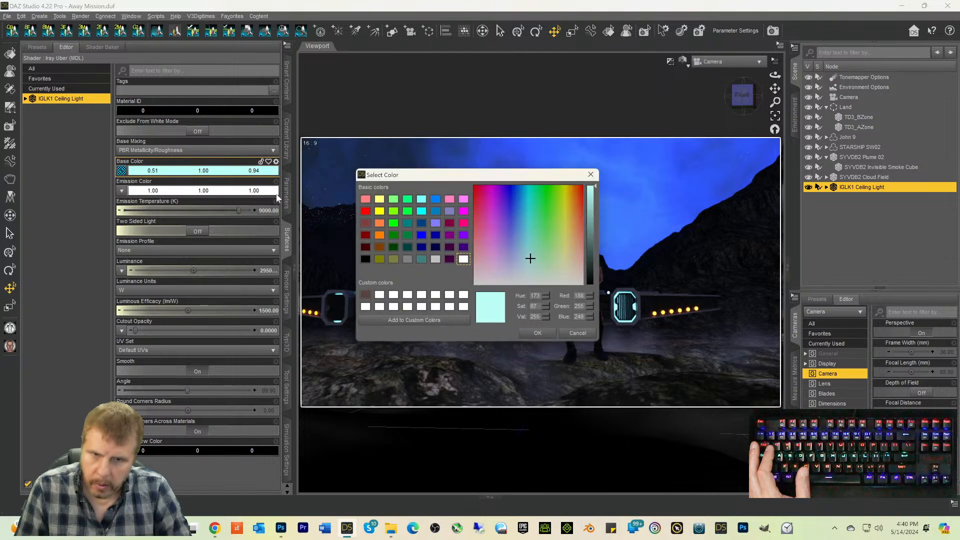
{"action": "left_click", "coordinate": [514, 204]}
{"action": "left_click", "coordinate": [540, 333]}
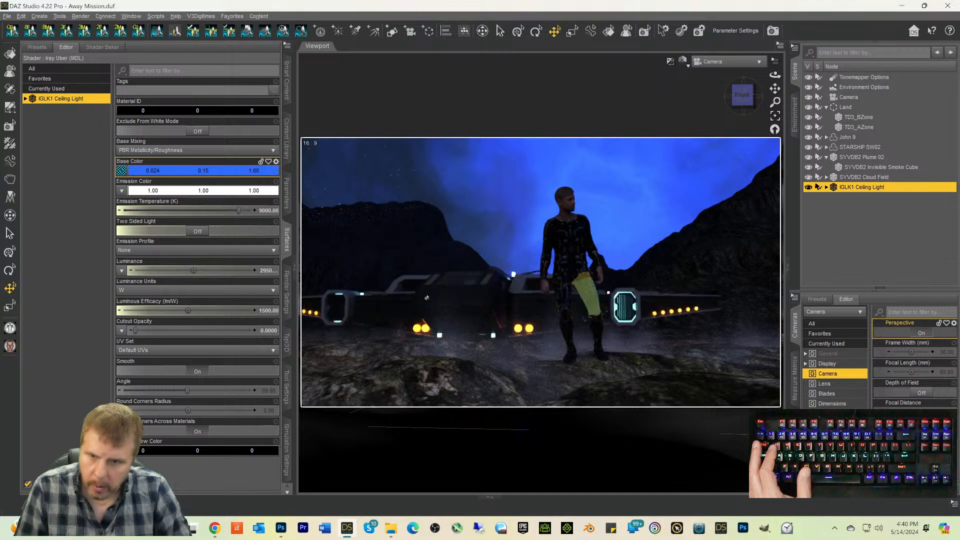
Step: Raise the ceiling light's Luminance to a value beginning with 9295, and reduce it to one beginning with 1295
{"action": "double_click", "coordinate": [263, 311]}
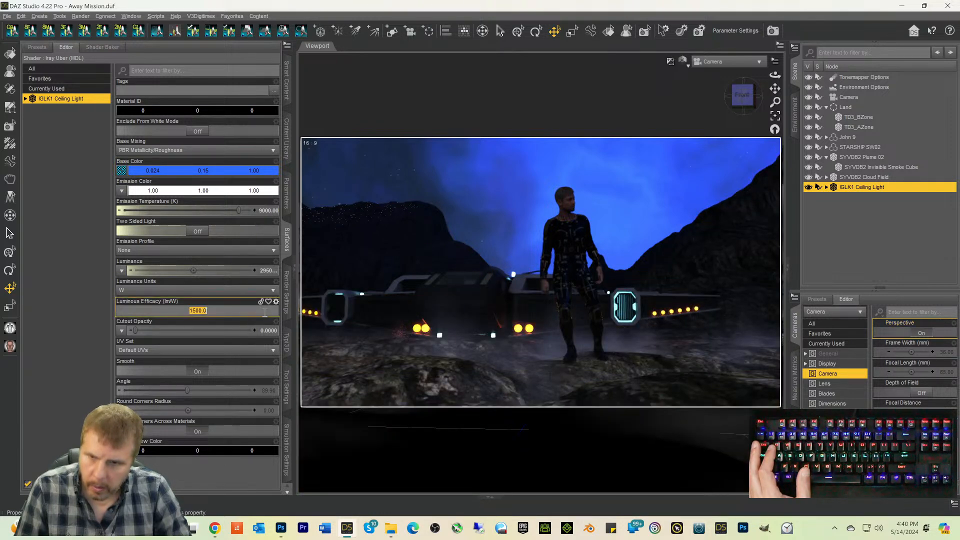
{"action": "left_click", "coordinate": [263, 271]}
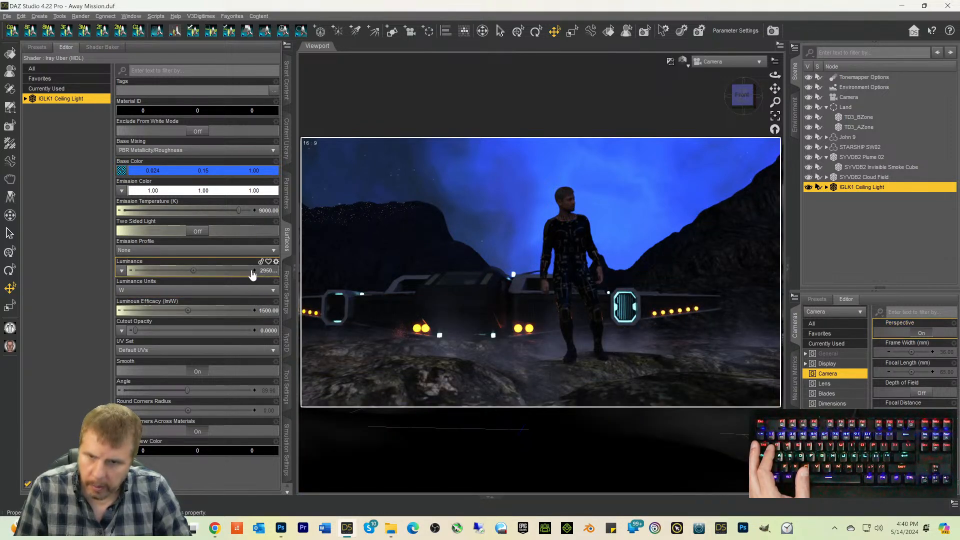
{"action": "double_click", "coordinate": [260, 270]}
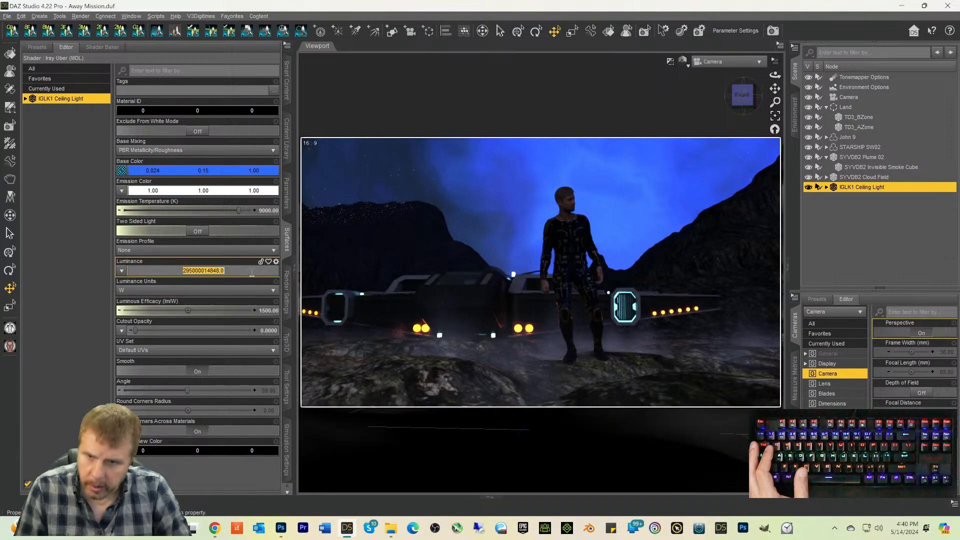
{"action": "left_click", "coordinate": [185, 270]}
{"action": "type", "text": "9"}
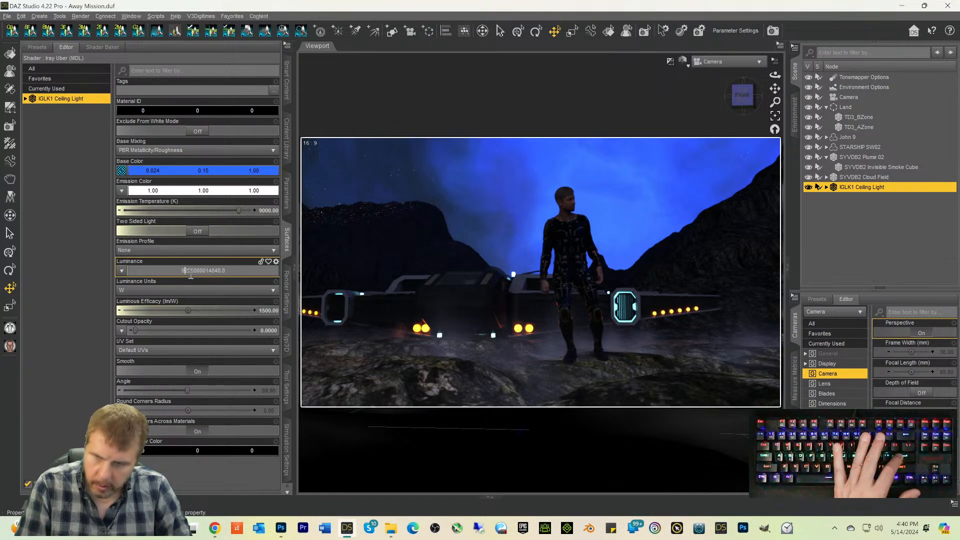
{"action": "key", "text": "Return"}
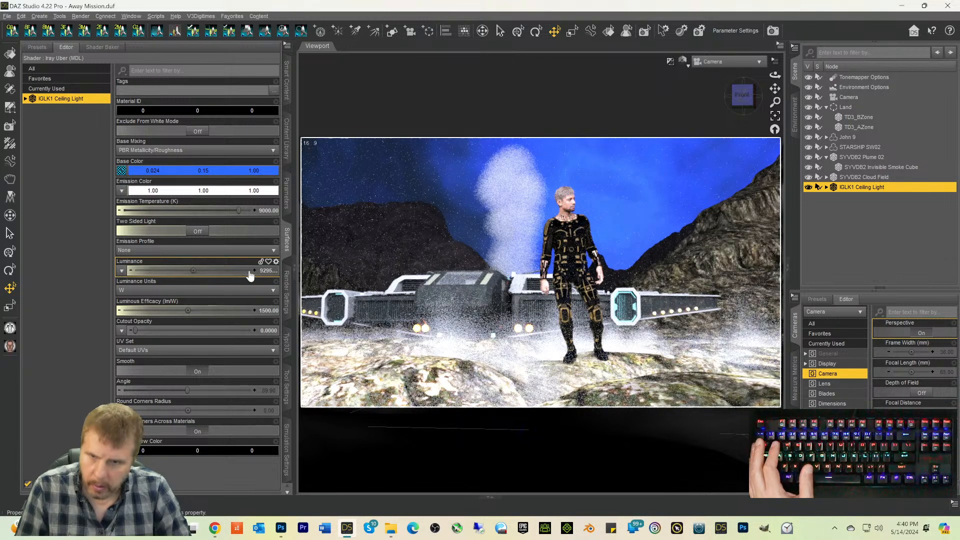
{"action": "double_click", "coordinate": [262, 270]}
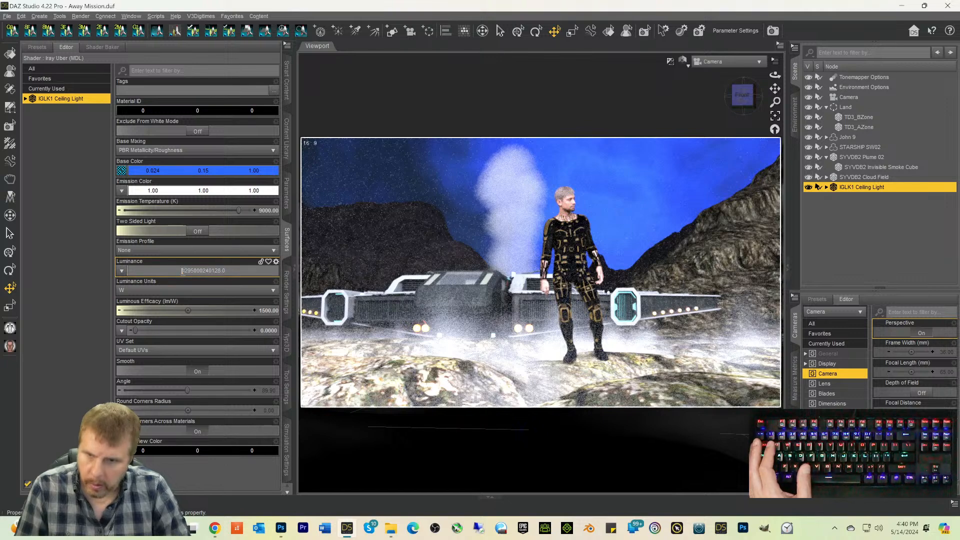
{"action": "key", "text": "Return"}
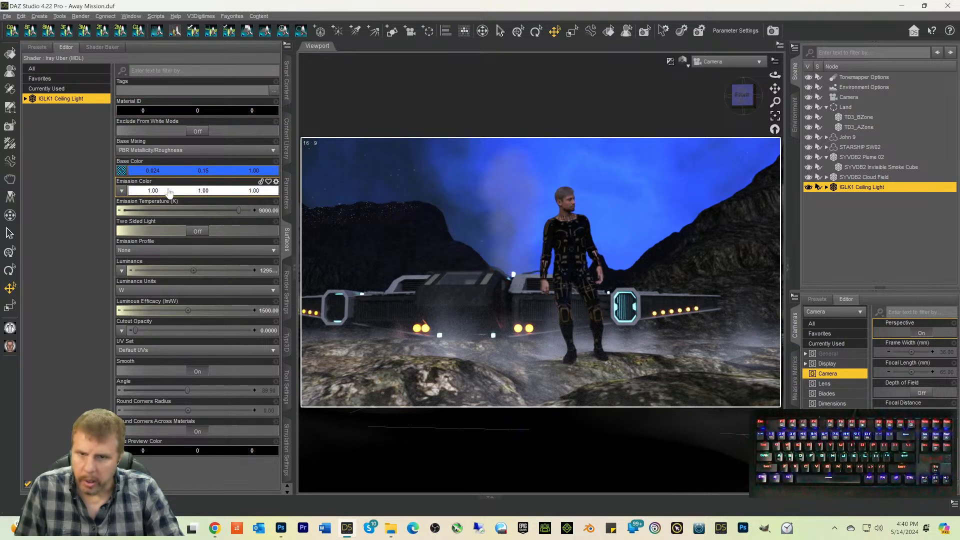
Step: Try a pure blue Emission Color of 0.00, 0.00, 1.00 on the ceiling light, and return it to white
{"action": "left_click", "coordinate": [169, 192]}
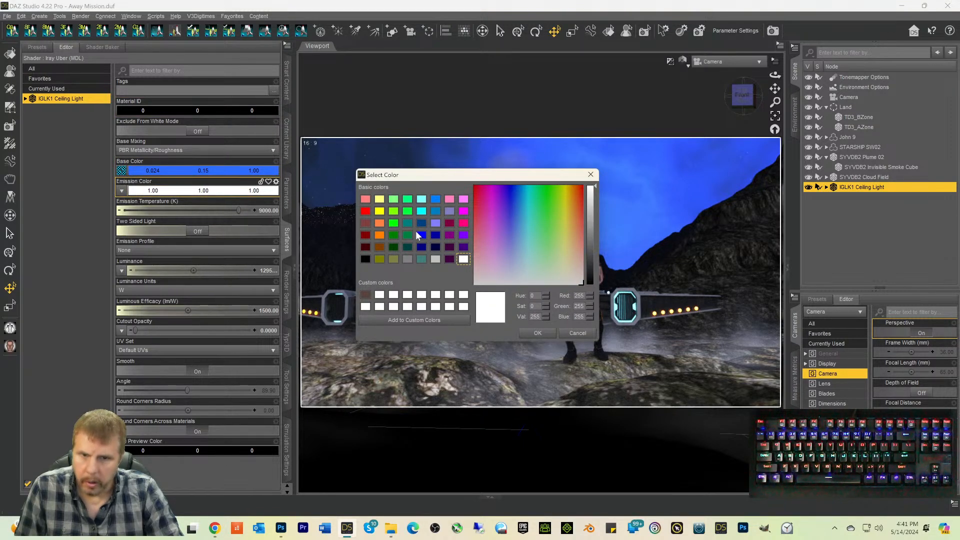
{"action": "left_click", "coordinate": [421, 236]}
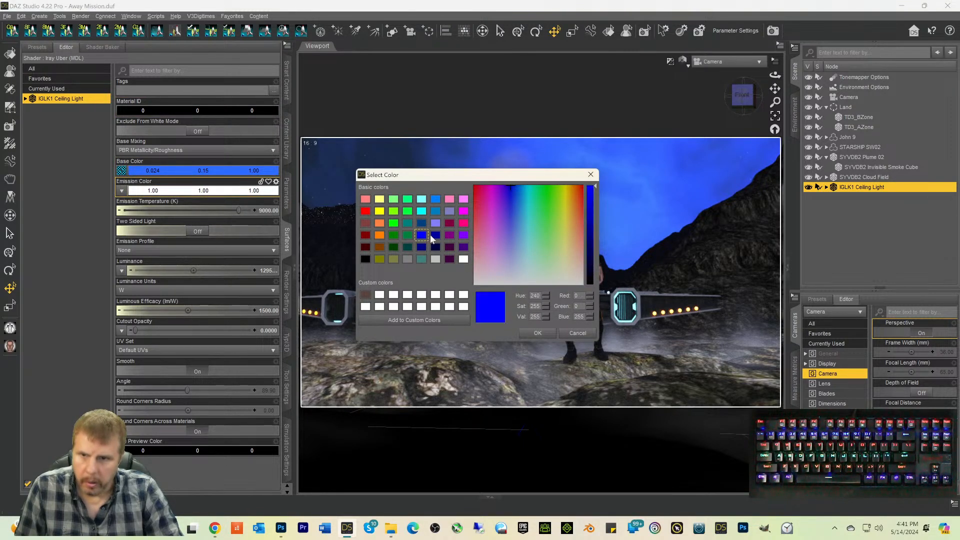
{"action": "left_click", "coordinate": [537, 333]}
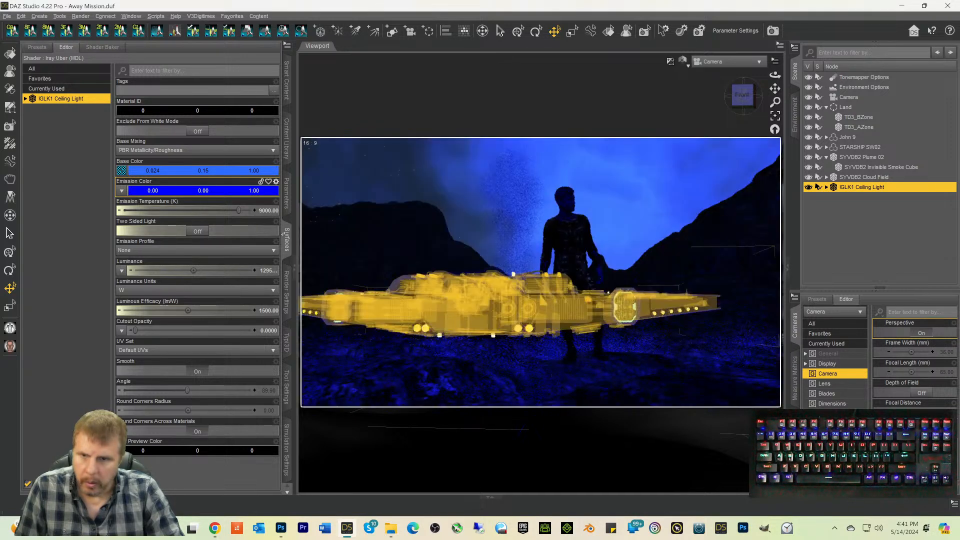
{"action": "left_click", "coordinate": [175, 192]}
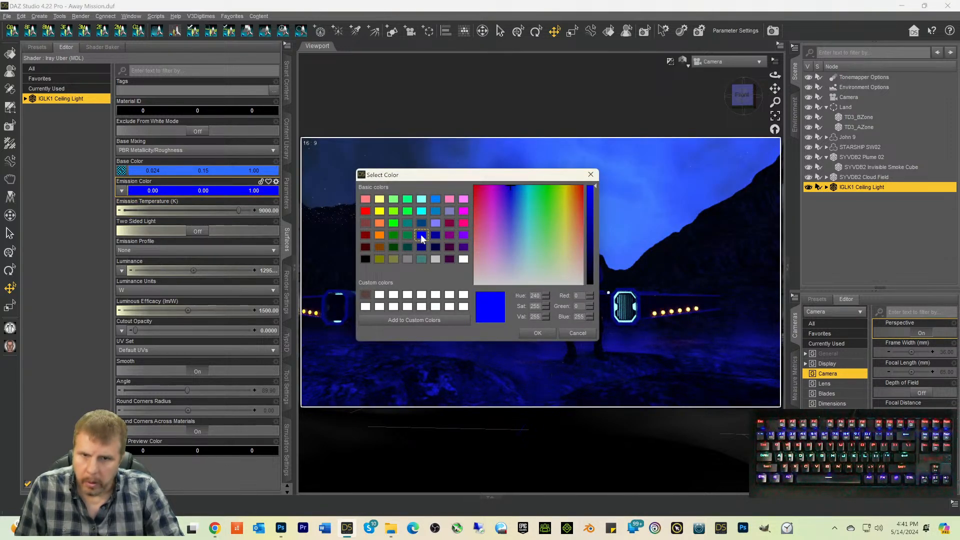
{"action": "left_click", "coordinate": [463, 259]}
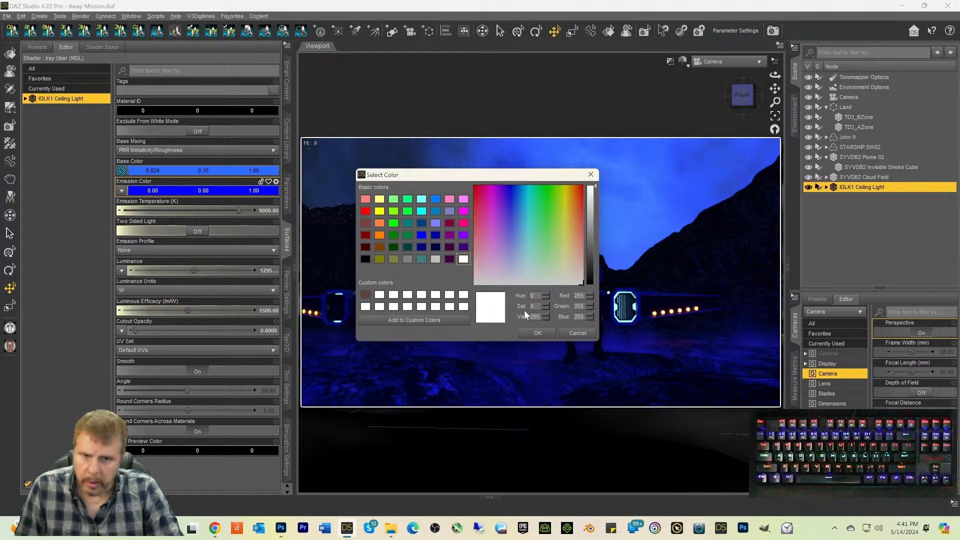
{"action": "left_click", "coordinate": [537, 333]}
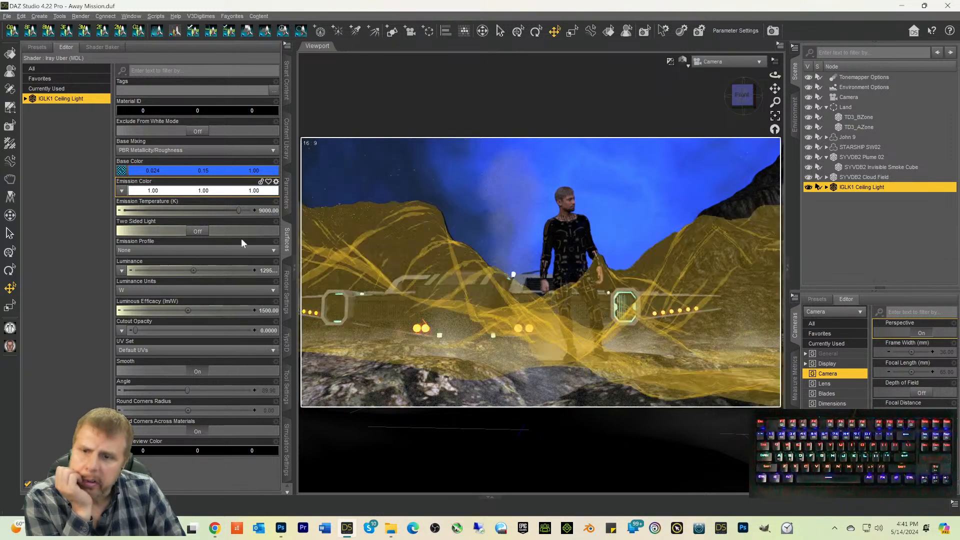
Step: Try a cyan Emission Color of 0.00, 1.00, 1.00 on the ceiling light, and soften it to 0.21, 1.00, 0.97
{"action": "left_click", "coordinate": [180, 191]}
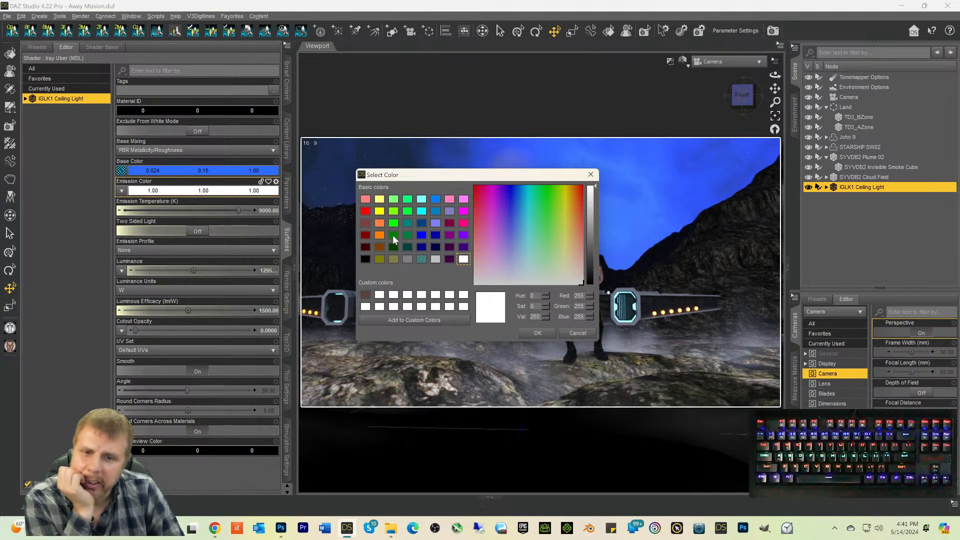
{"action": "left_click", "coordinate": [422, 212]}
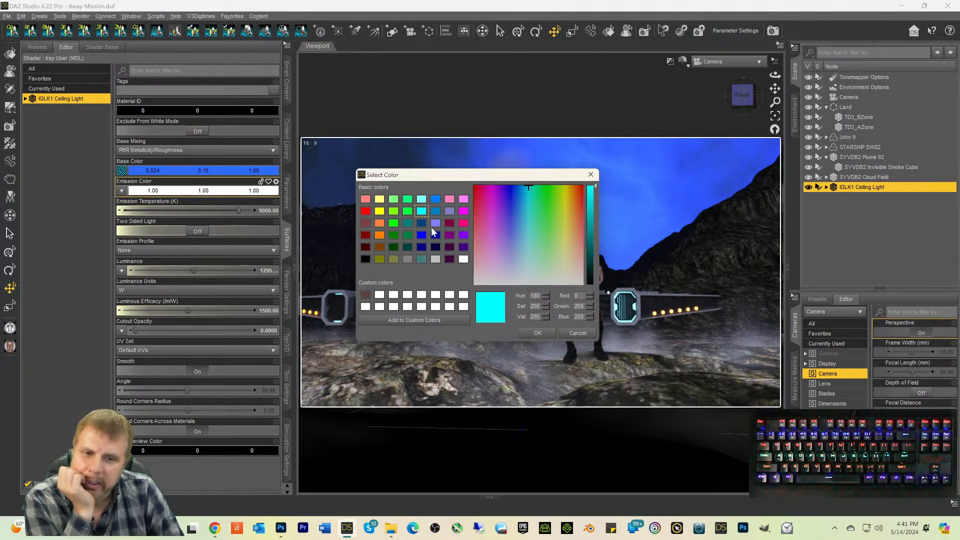
{"action": "left_click", "coordinate": [537, 333]}
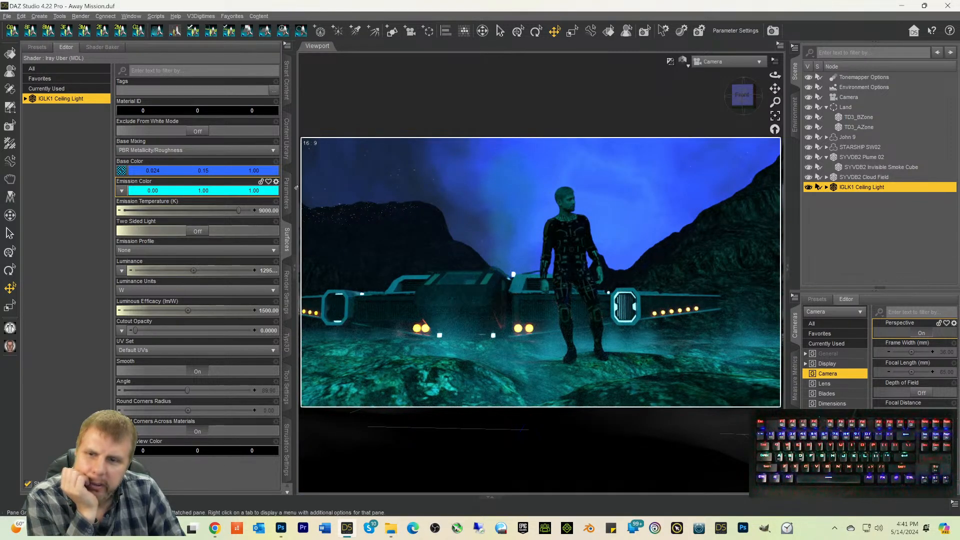
{"action": "left_click", "coordinate": [180, 191]}
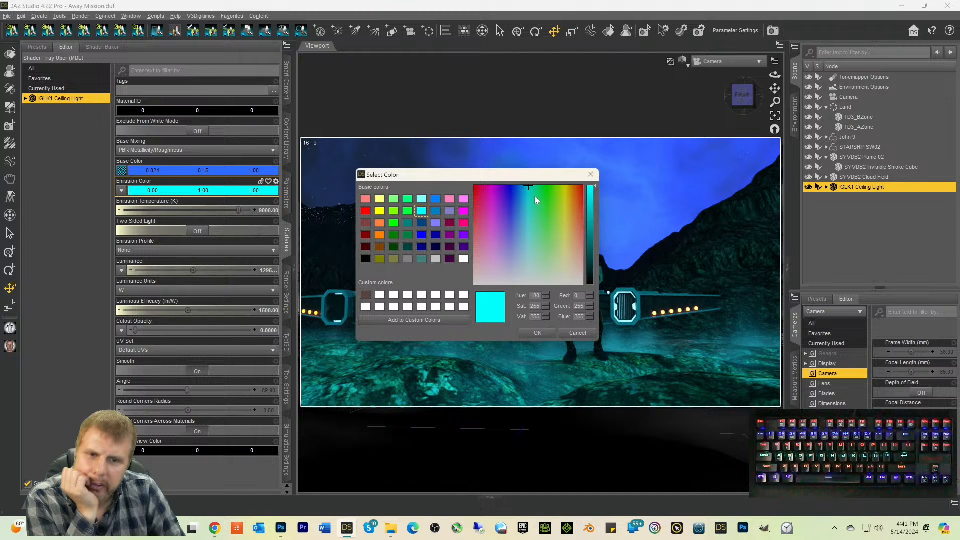
{"action": "left_click_drag", "start_coordinate": [529, 190], "coordinate": [529, 235]}
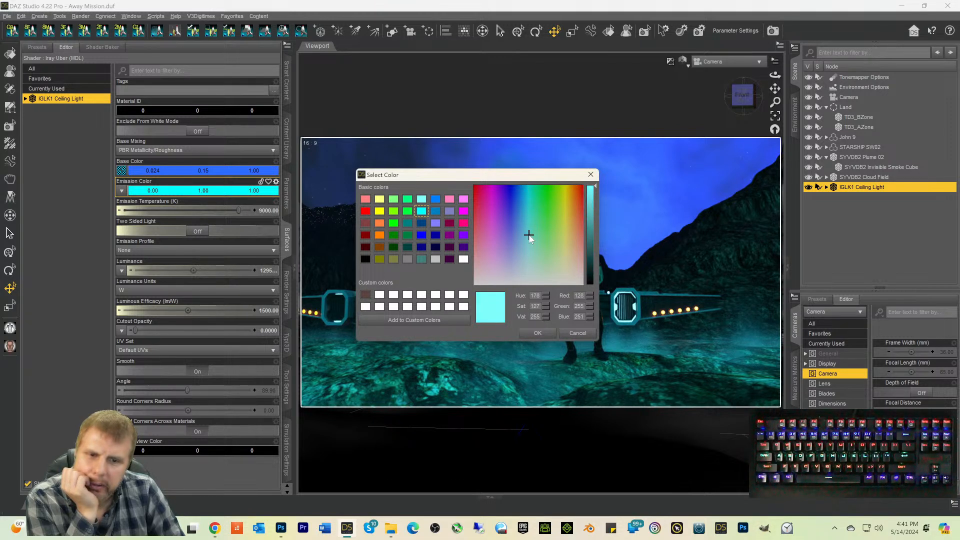
{"action": "left_click", "coordinate": [523, 333]}
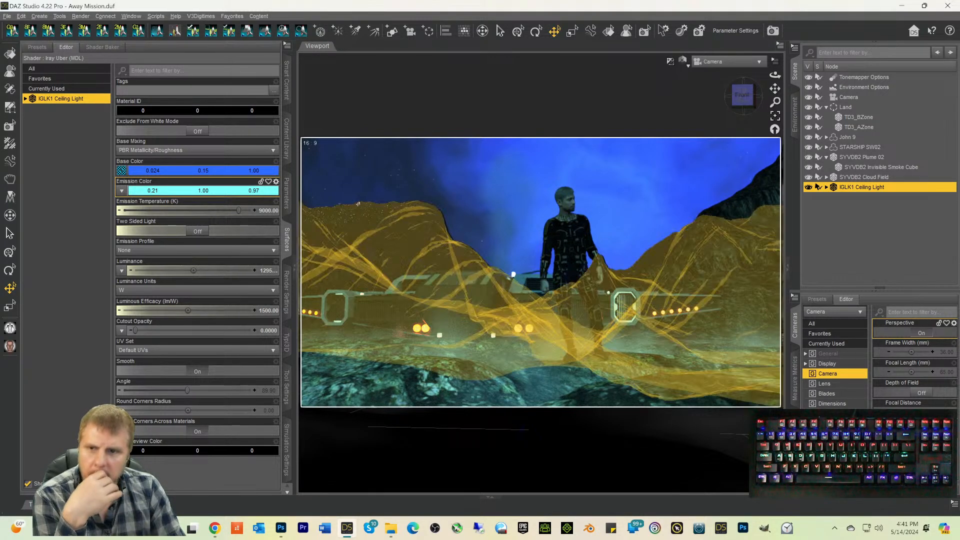
Step: Set the ceiling light's Emission Color to a bright green of 0.00, 1.00, 0.048
{"action": "left_click", "coordinate": [177, 193]}
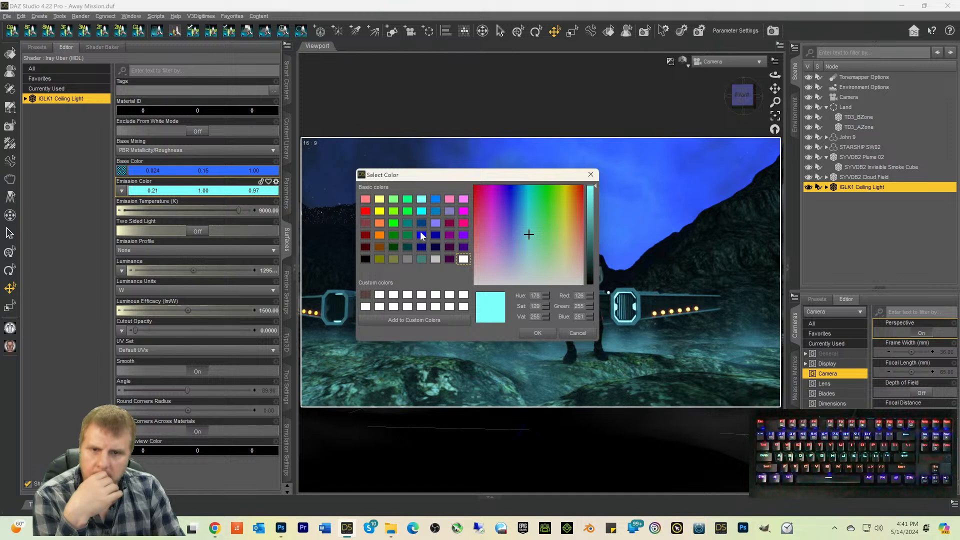
{"action": "left_click", "coordinate": [408, 211]}
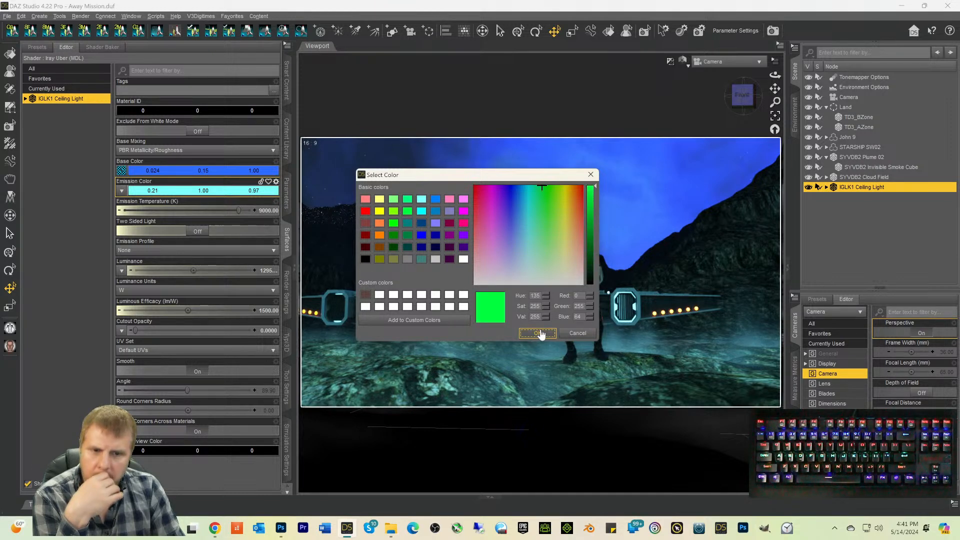
{"action": "left_click", "coordinate": [539, 332]}
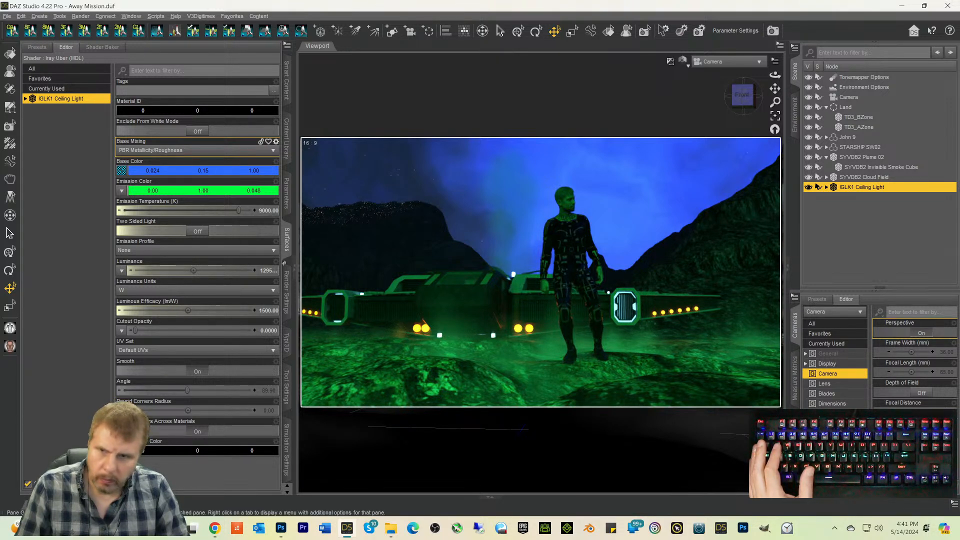
Step: Lower the ceiling light's Luminance to a value beginning with 8950, and further to one beginning with 6950
{"action": "left_click", "coordinate": [262, 310]}
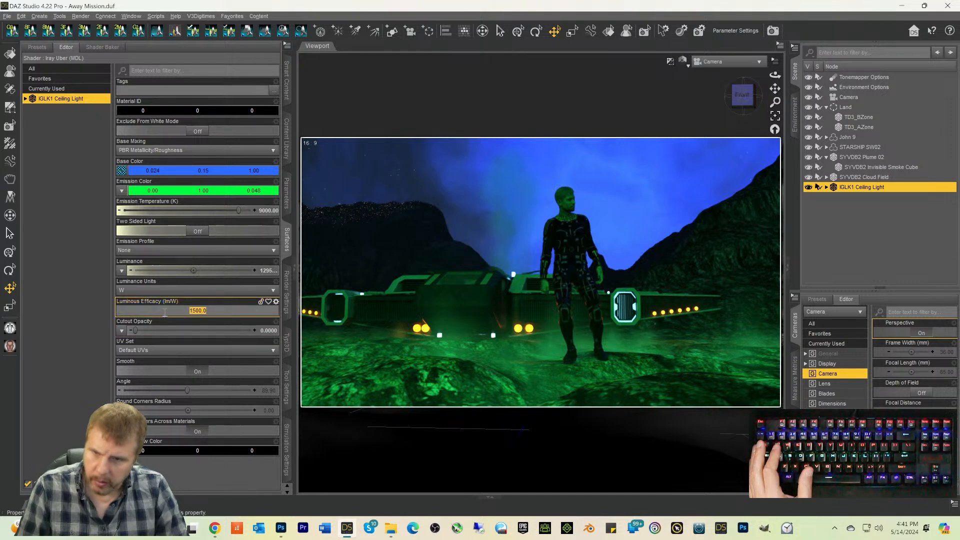
{"action": "left_click", "coordinate": [270, 269]}
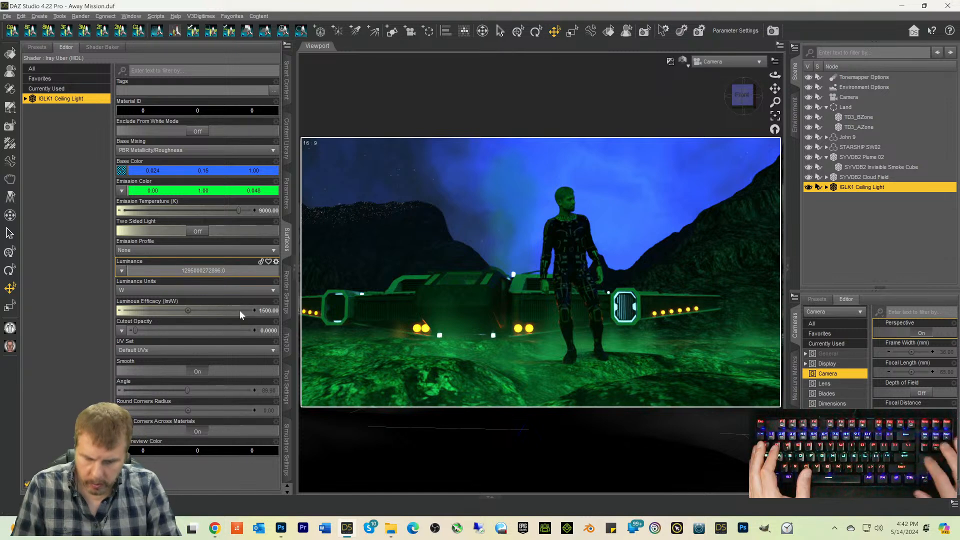
{"action": "key", "text": "Return"}
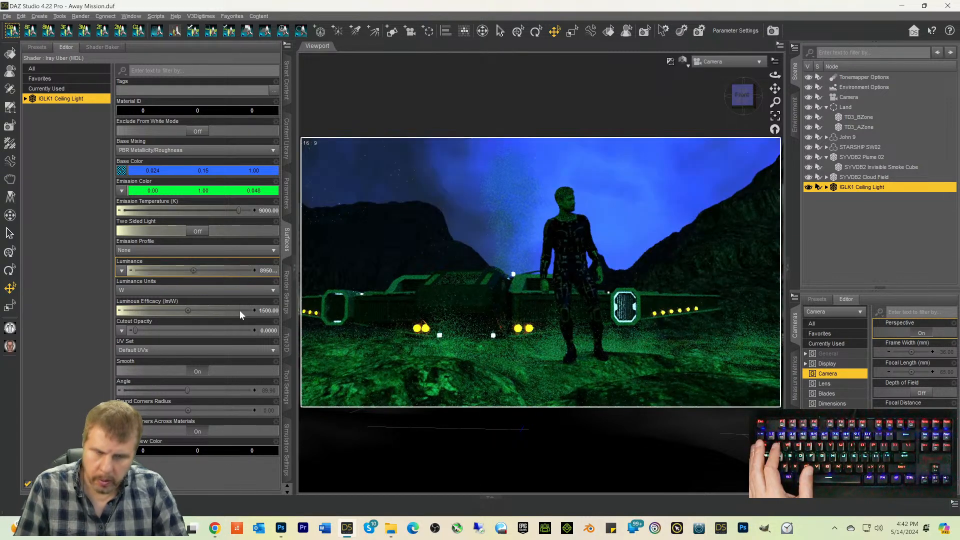
{"action": "left_click", "coordinate": [258, 271]}
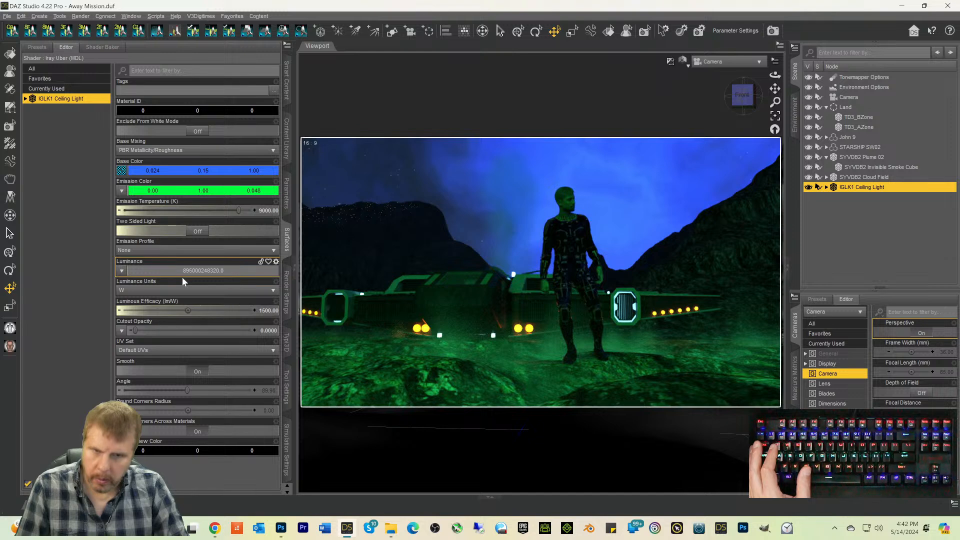
{"action": "key", "text": "Delete"}
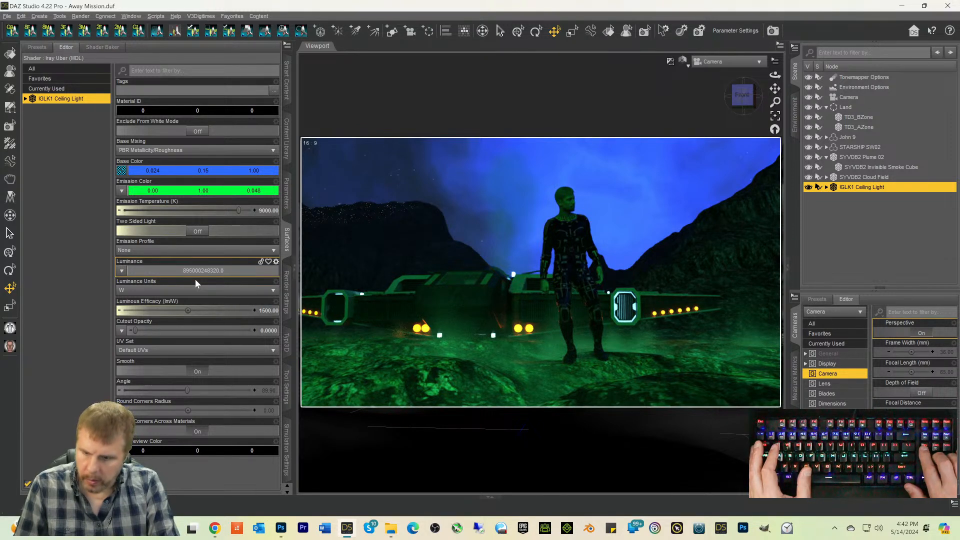
{"action": "type", "text": "6"}
{"action": "key", "text": "Return"}
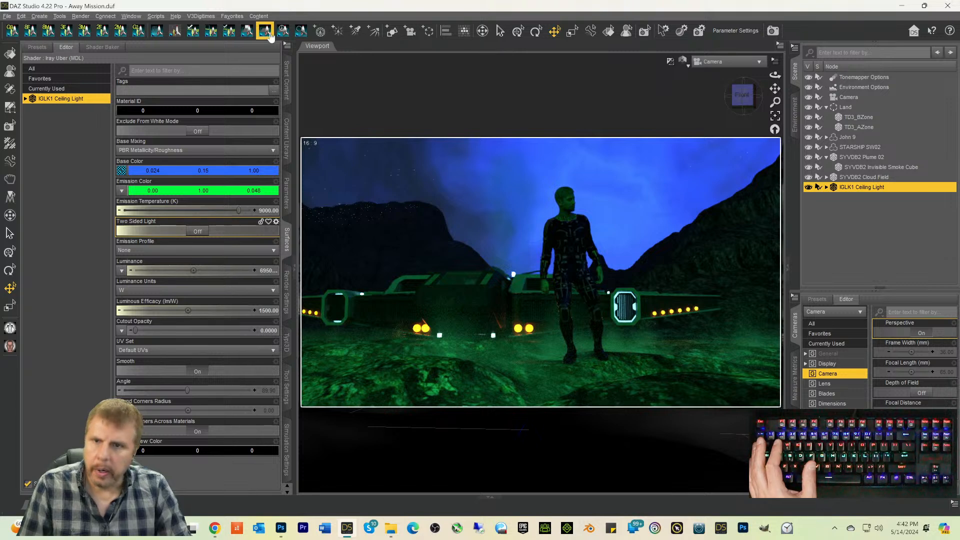
Step: Add the IGLK1 Half Cylinder Light from the Iray Ghost Light Kit One to the scene and switch the viewport from Iray to textured shading
{"action": "left_click", "coordinate": [286, 80]}
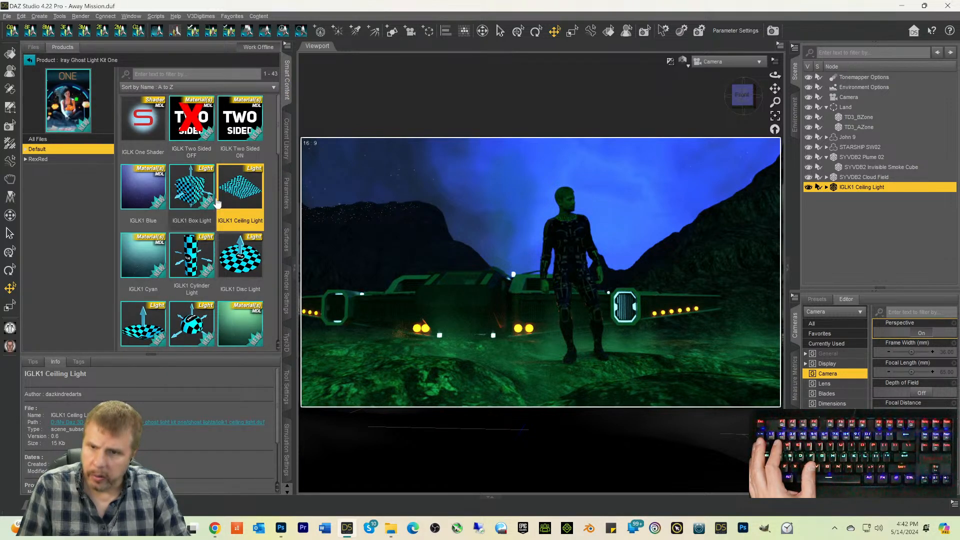
{"action": "scroll", "coordinate": [225, 235], "scroll_direction": "down", "scroll_amount": 10}
{"action": "scroll", "coordinate": [220, 253], "scroll_direction": "up", "scroll_amount": 6}
{"action": "scroll", "coordinate": [219, 253], "scroll_direction": "up", "scroll_amount": 3}
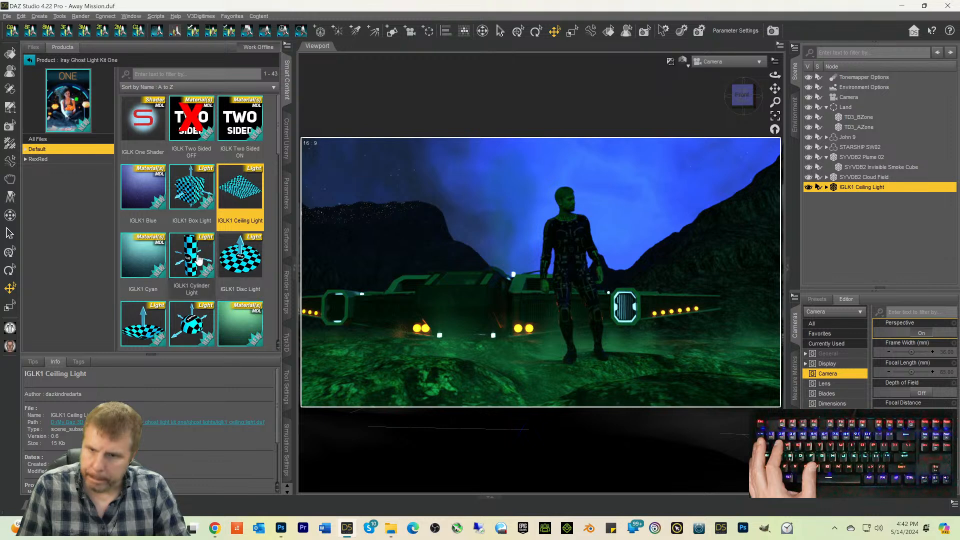
{"action": "scroll", "coordinate": [192, 260], "scroll_direction": "down", "scroll_amount": 3}
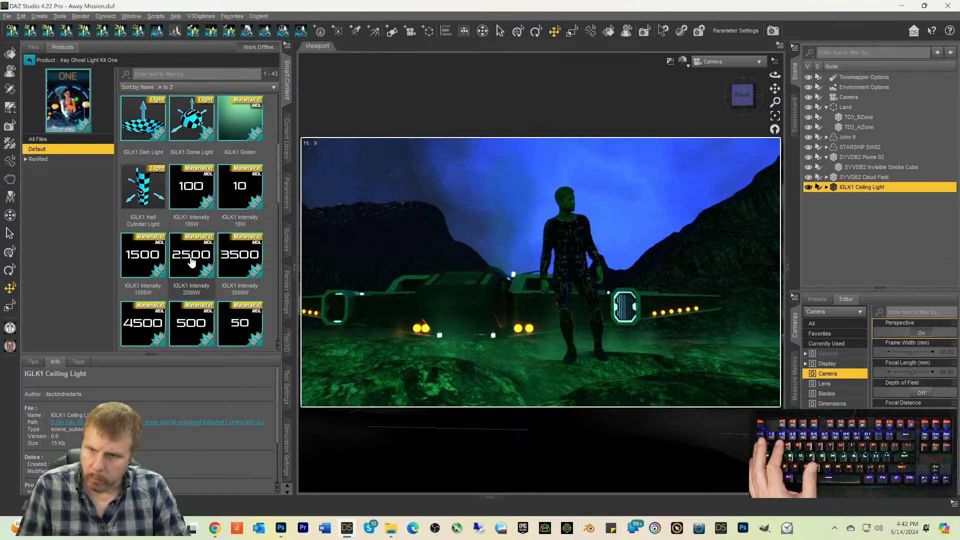
{"action": "left_click", "coordinate": [142, 195]}
{"action": "left_click_drag", "start_coordinate": [142, 195], "coordinate": [323, 217]}
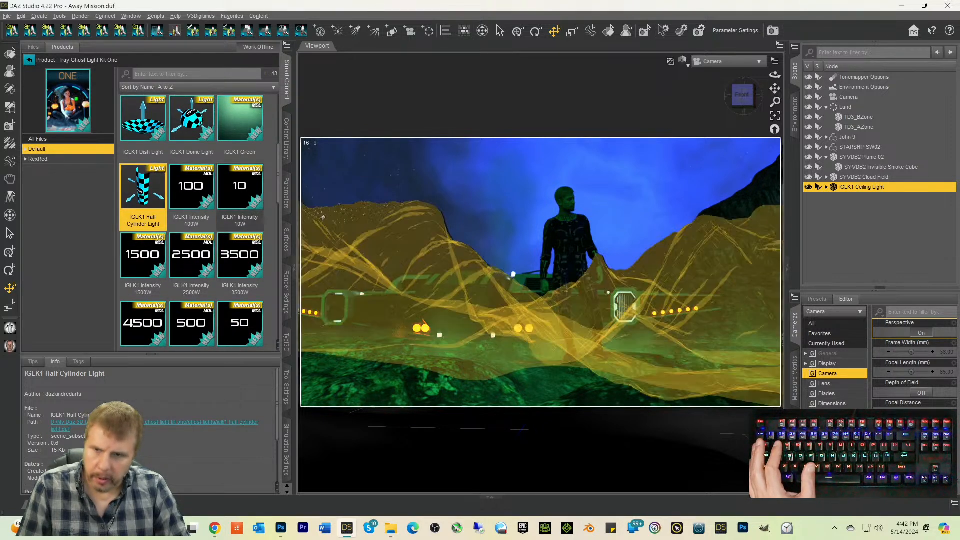
{"action": "left_click_drag", "start_coordinate": [382, 226], "coordinate": [382, 226]}
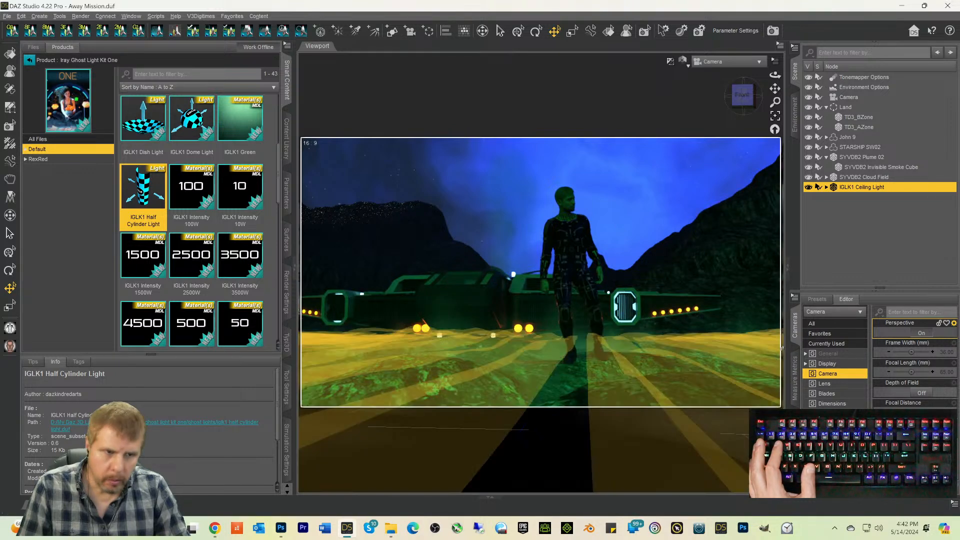
{"action": "double_click", "coordinate": [142, 195]}
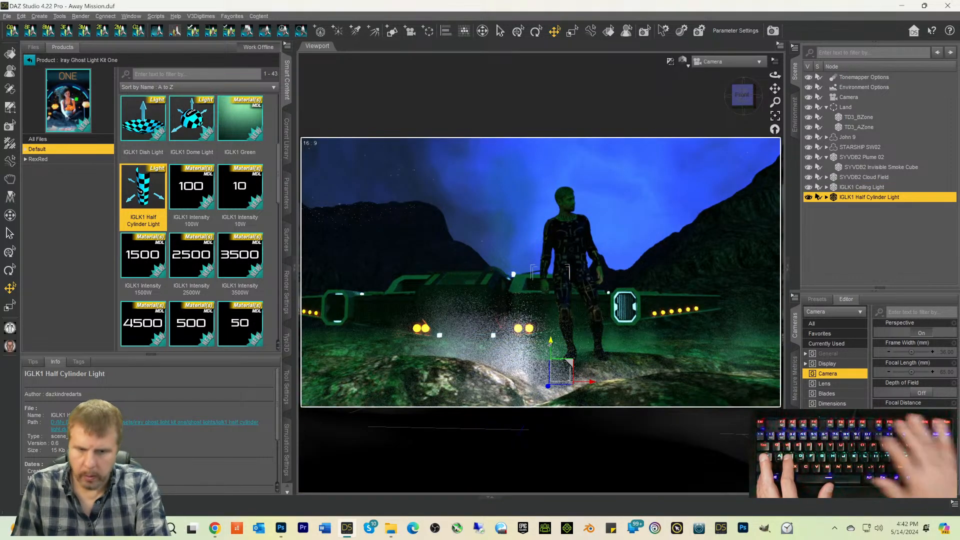
{"action": "key", "text": "ctrl+9"}
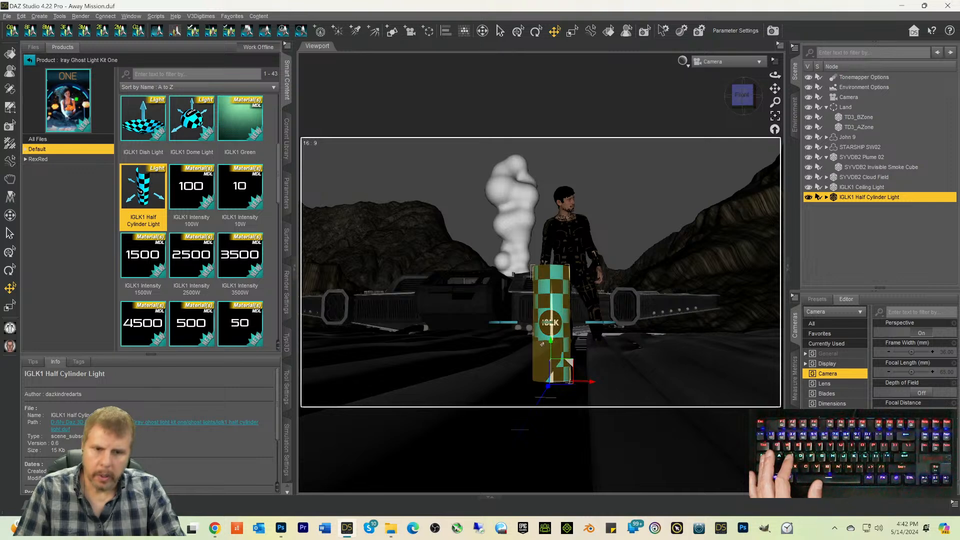
Step: Raise the half cylinder light, frame it in Perspective View and rotate it about its vertical axis until it faces the male figure
{"action": "left_click_drag", "start_coordinate": [550, 342], "coordinate": [550, 263]}
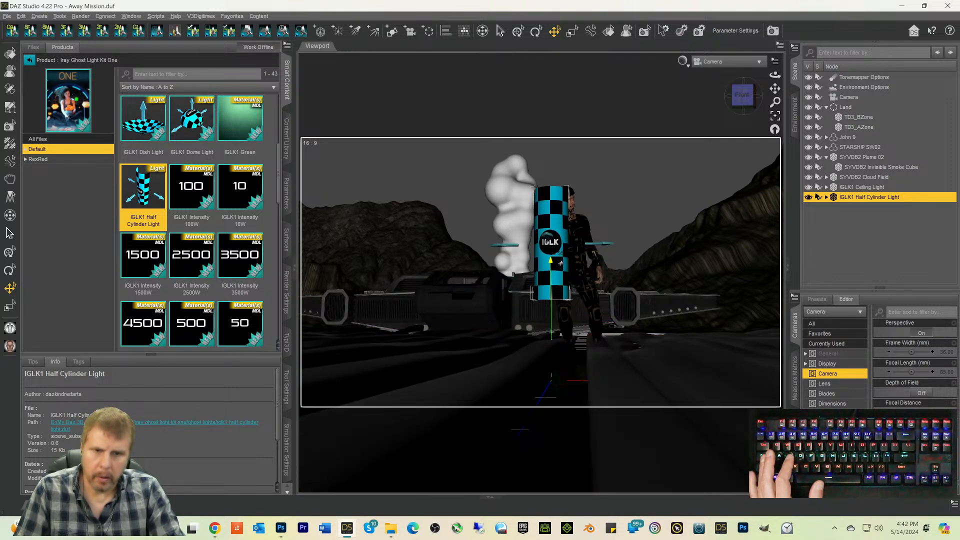
{"action": "left_click", "coordinate": [714, 61]}
{"action": "left_click", "coordinate": [710, 72]}
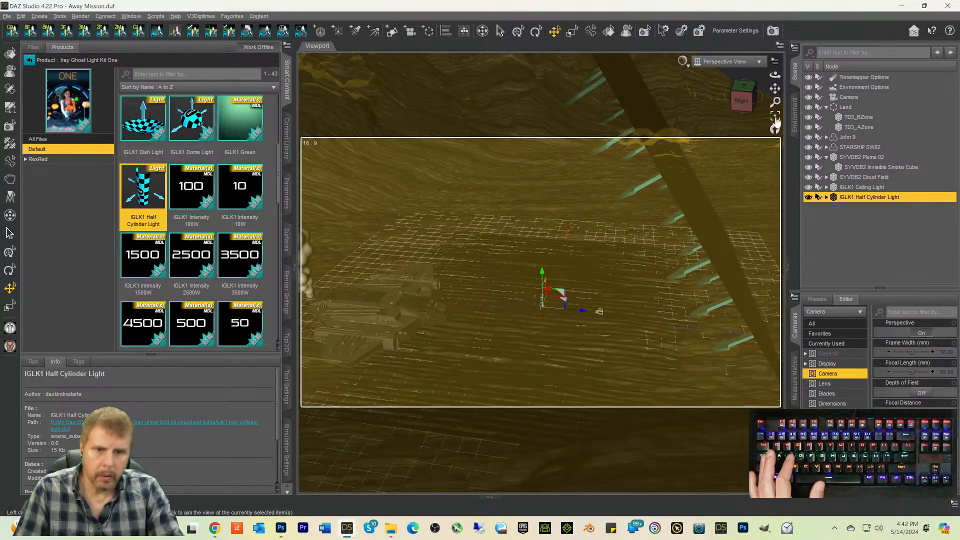
{"action": "left_click", "coordinate": [774, 130]}
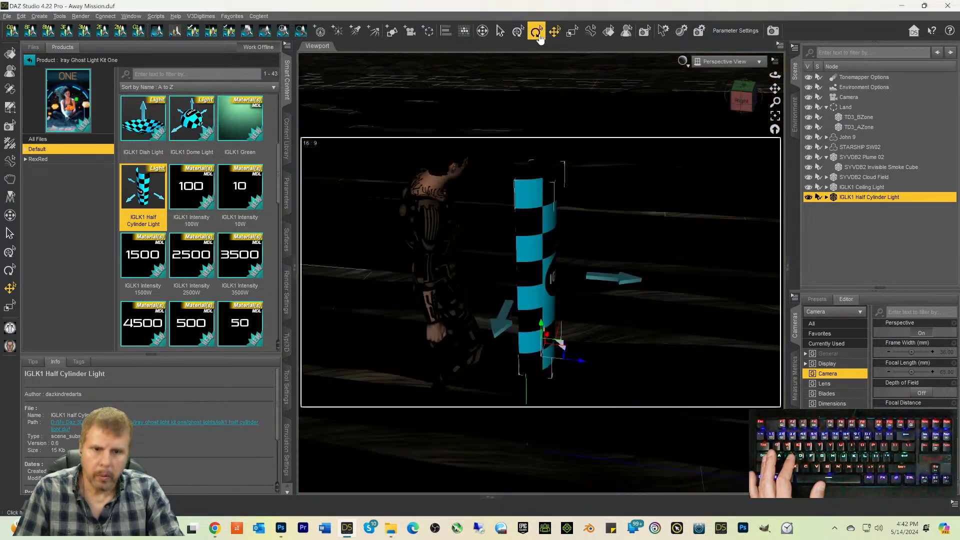
{"action": "left_click", "coordinate": [536, 32]}
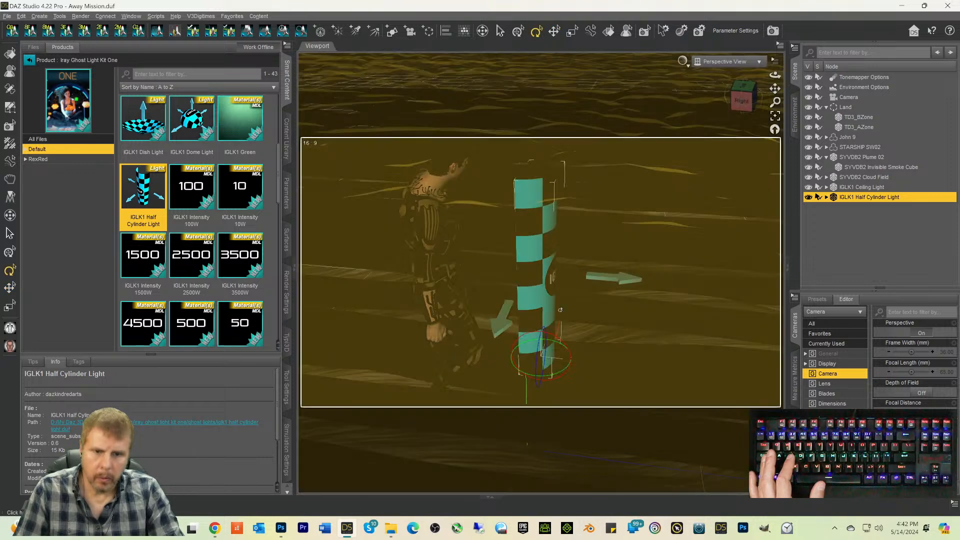
{"action": "left_click_drag", "start_coordinate": [528, 376], "coordinate": [580, 374]}
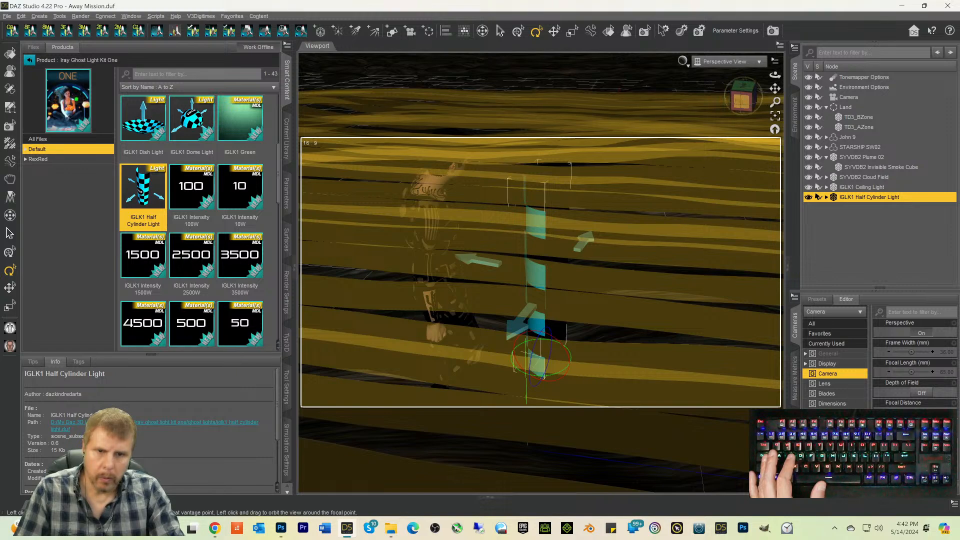
{"action": "mouse_move", "coordinate": [742, 101]}
{"action": "left_mouse_down"}
{"action": "mouse_move", "coordinate": [777, 93]}
{"action": "mouse_move", "coordinate": [743, 87]}
{"action": "mouse_move", "coordinate": [743, 97]}
{"action": "left_mouse_up"}
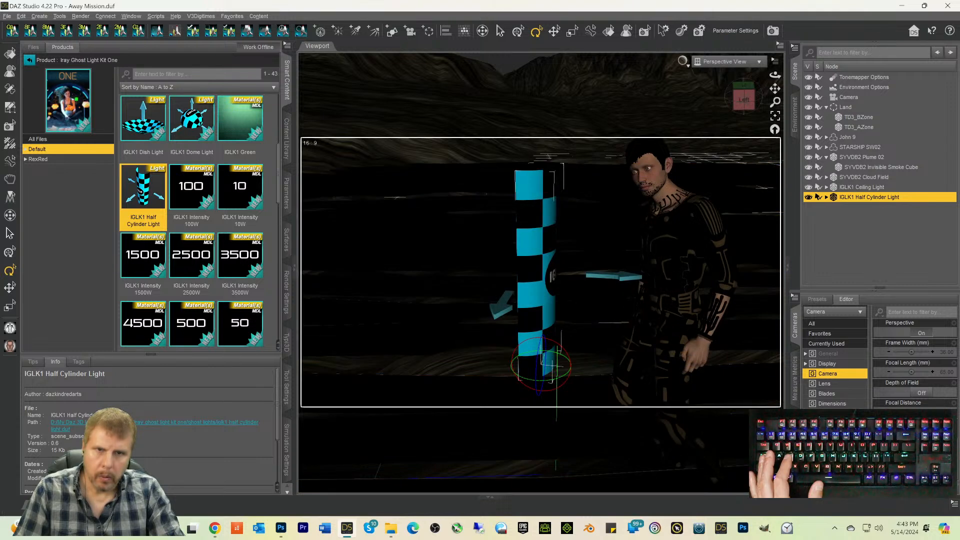
Step: Turn the half cylinder light slightly about its vertical axis and shift it along X to one side behind the figure
{"action": "left_click", "coordinate": [553, 32]}
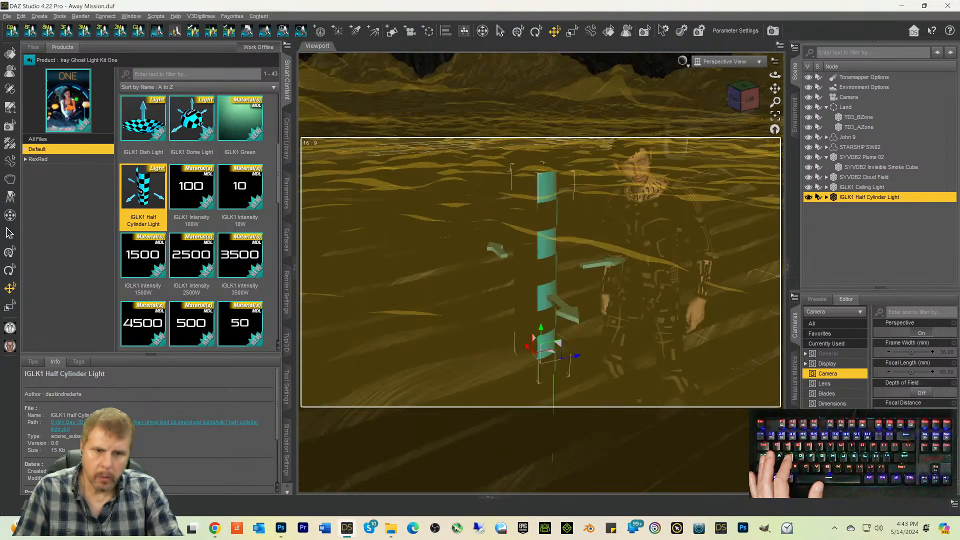
{"action": "left_click_drag", "start_coordinate": [742, 97], "coordinate": [785, 97]}
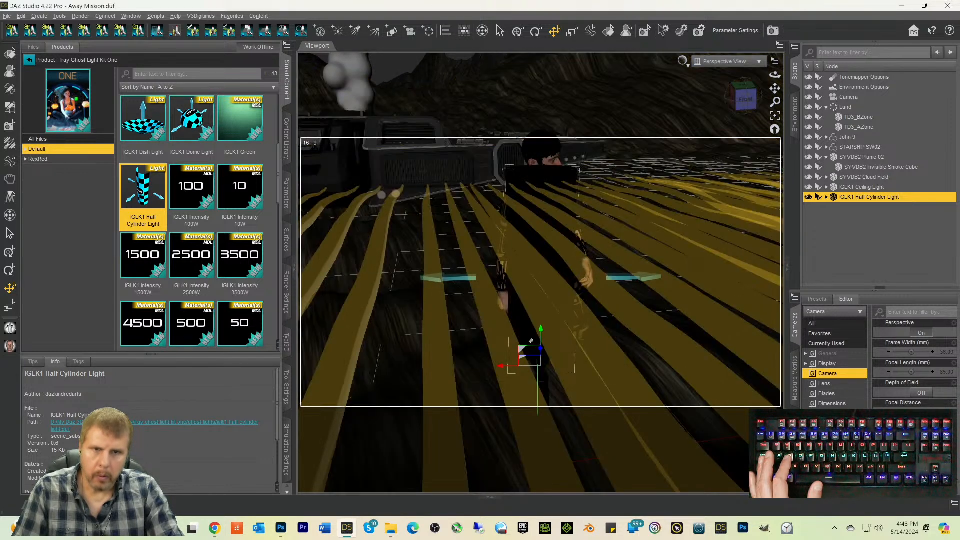
{"action": "left_click", "coordinate": [536, 31]}
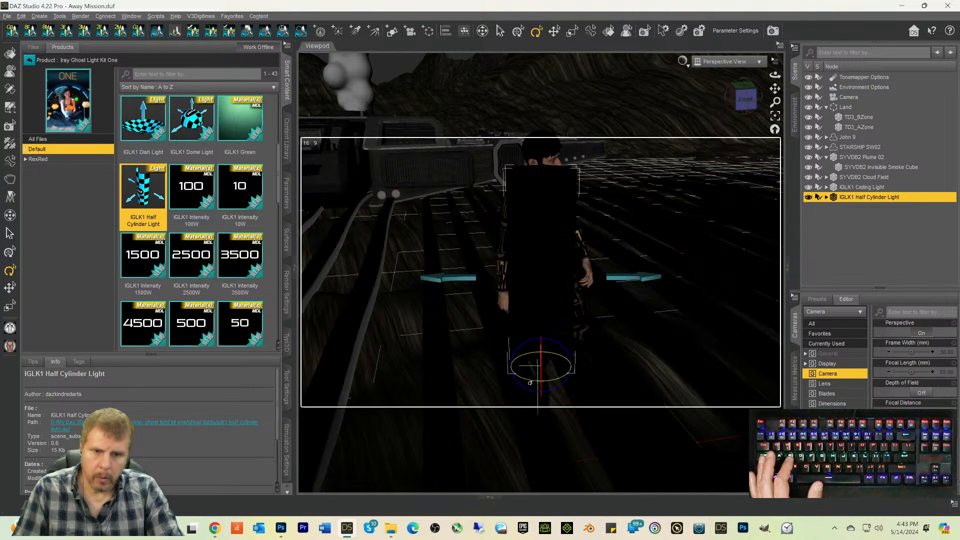
{"action": "left_click_drag", "start_coordinate": [528, 382], "coordinate": [527, 382]}
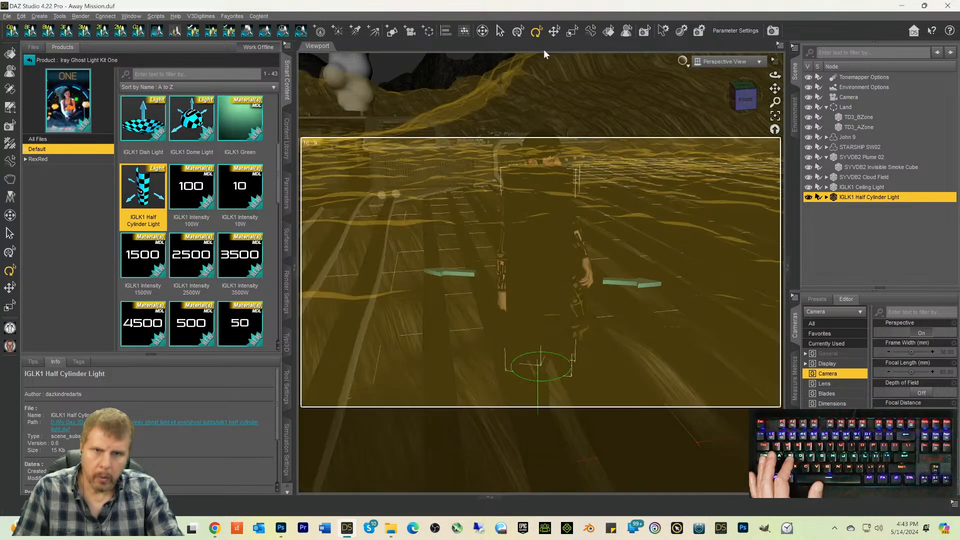
{"action": "left_click", "coordinate": [554, 32]}
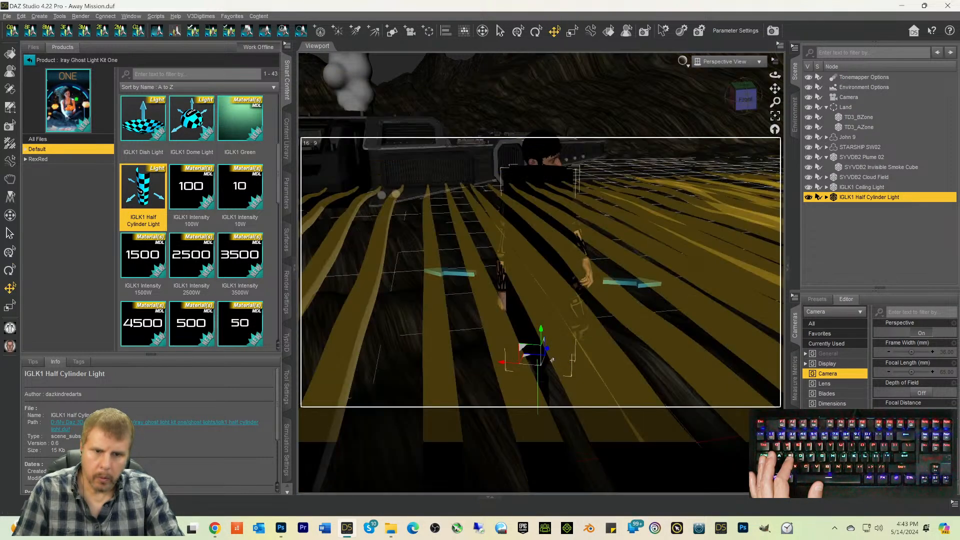
{"action": "left_click_drag", "start_coordinate": [502, 366], "coordinate": [474, 360]}
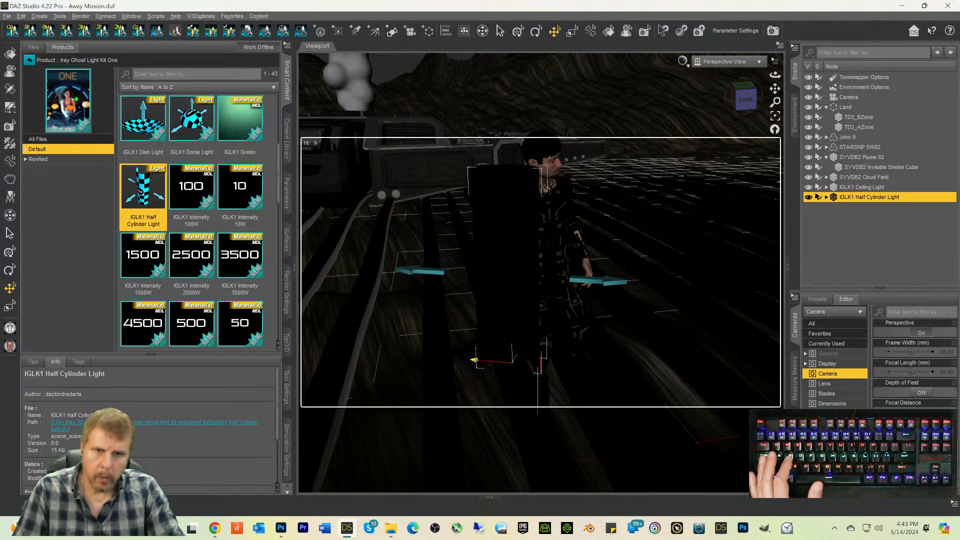
Step: Angle the half cylinder light a little further toward the figure and raise it so its top stands above his head
{"action": "left_click", "coordinate": [536, 31]}
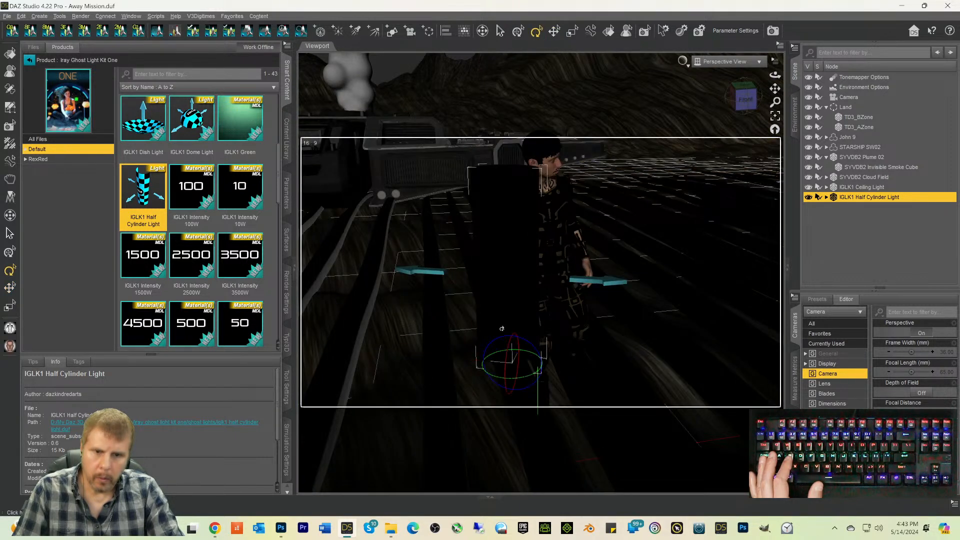
{"action": "left_click_drag", "start_coordinate": [518, 380], "coordinate": [516, 380]}
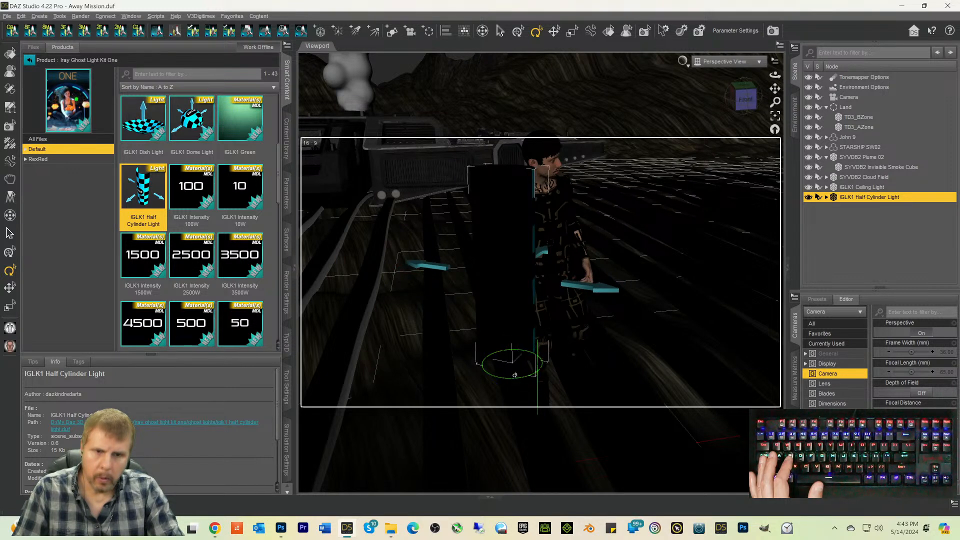
{"action": "left_click", "coordinate": [554, 31]}
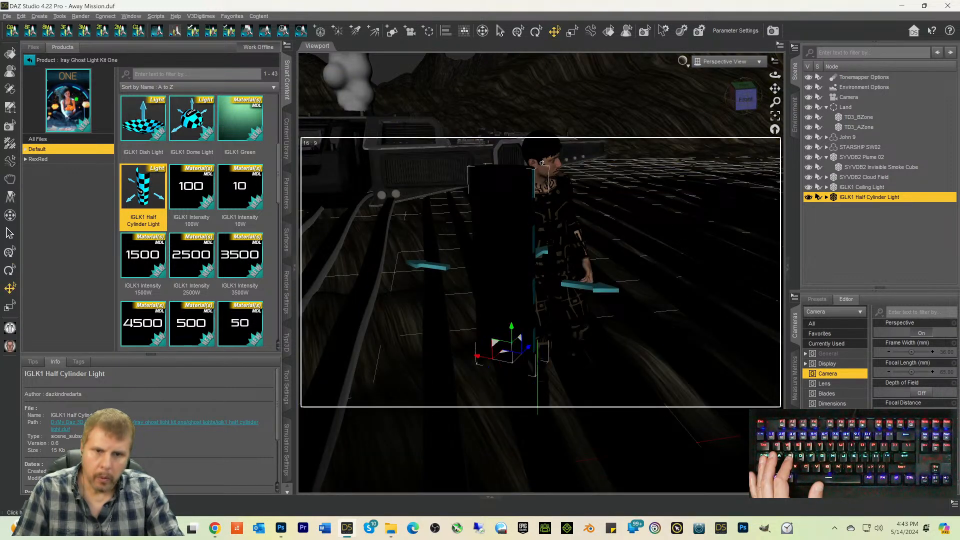
{"action": "left_click_drag", "start_coordinate": [510, 325], "coordinate": [510, 270]}
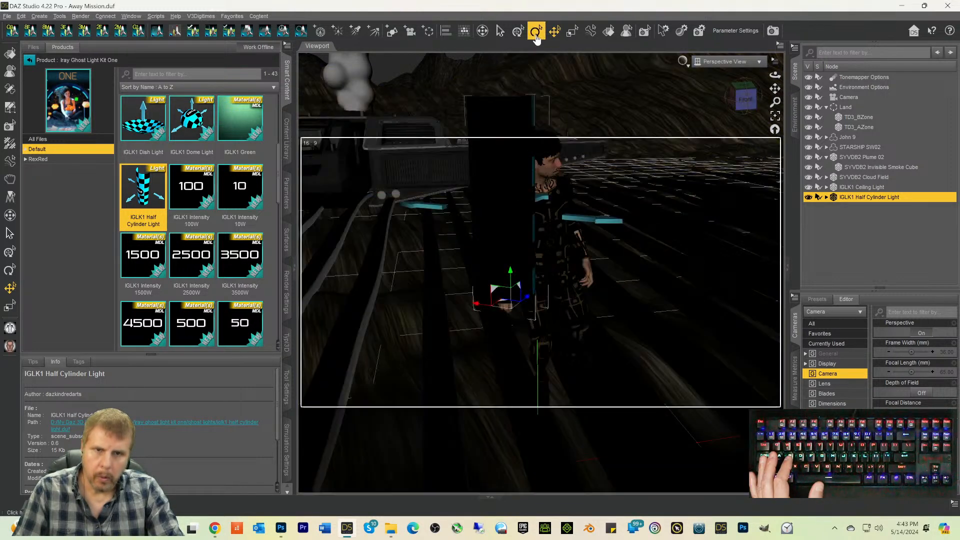
Step: Tilt the top of the half cylinder light toward the figure and slide the light along Z, away from him
{"action": "left_click", "coordinate": [536, 31]}
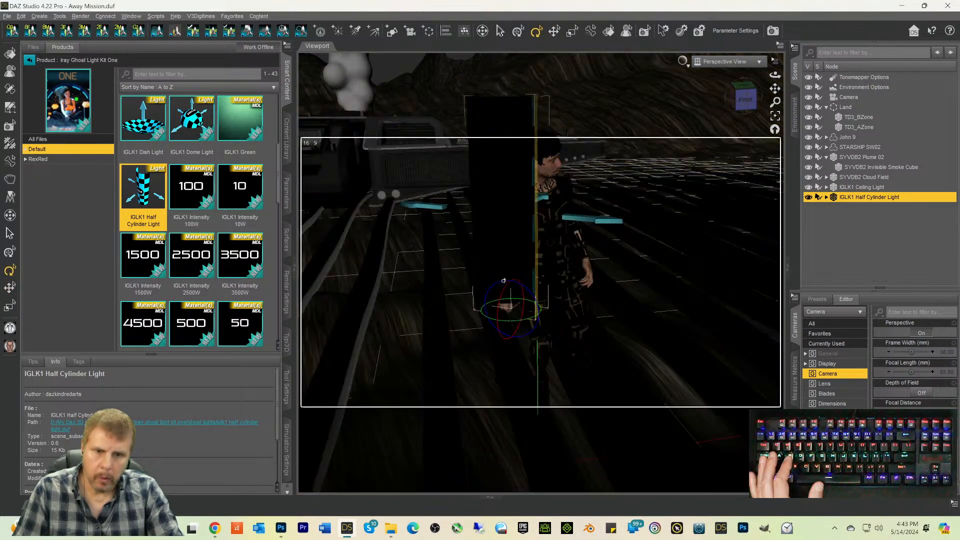
{"action": "left_click_drag", "start_coordinate": [503, 290], "coordinate": [504, 287]}
{"action": "left_click", "coordinate": [554, 31]}
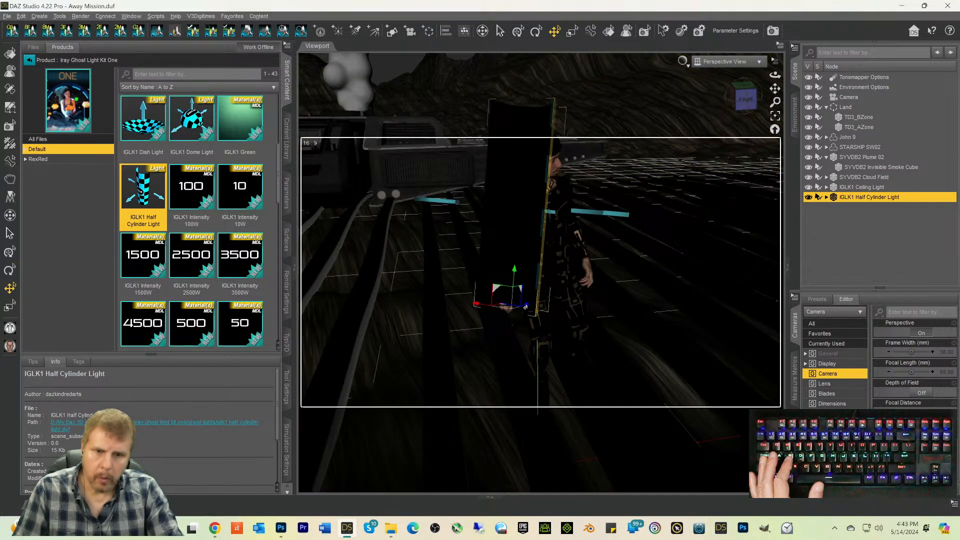
{"action": "left_click_drag", "start_coordinate": [525, 305], "coordinate": [497, 315]}
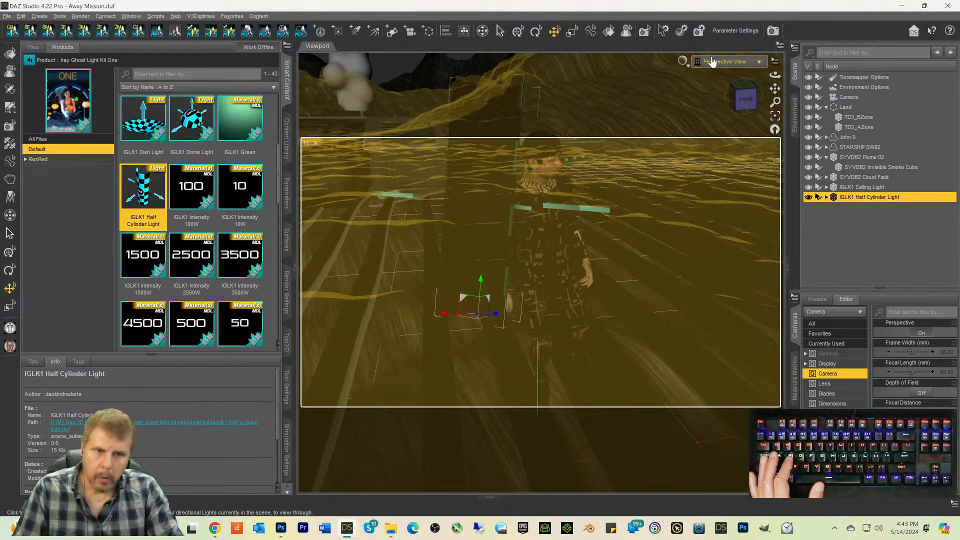
Step: Return to the scene's Camera view and preview the lighting in Iray
{"action": "left_click", "coordinate": [712, 60]}
{"action": "left_click", "coordinate": [651, 219]}
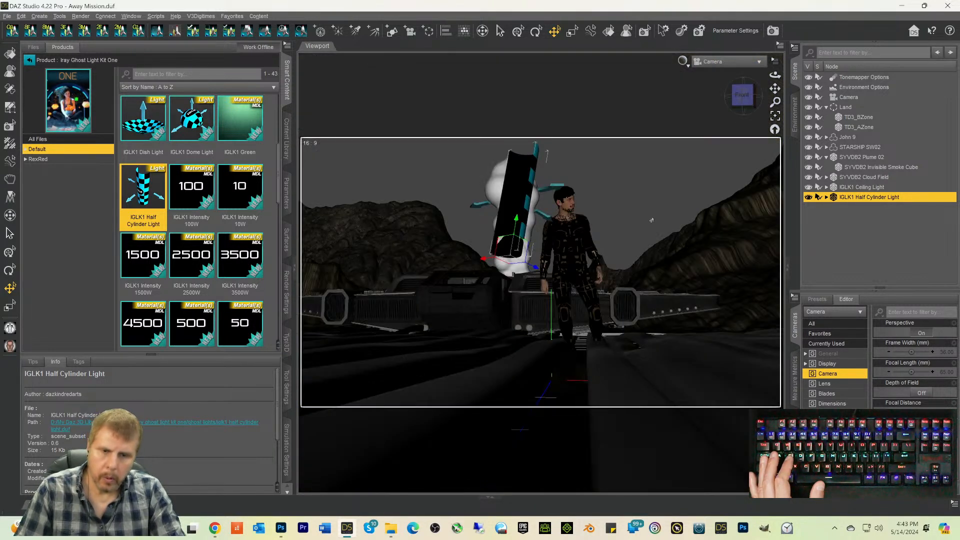
{"action": "key", "text": "ctrl+0"}
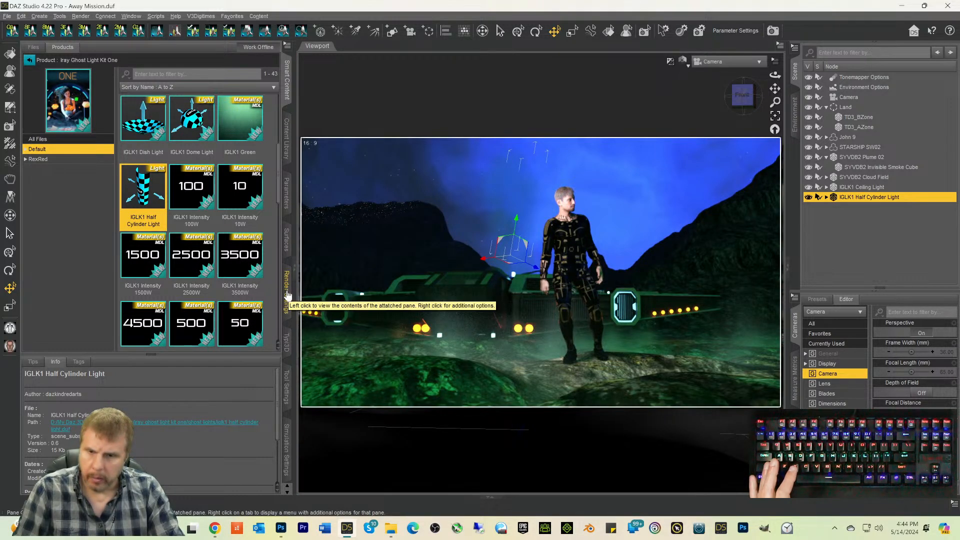
Step: Lower the half cylinder light's Luminance to a value beginning with 5000 and its Emission Temperature to 3867.19 K
{"action": "left_click", "coordinate": [287, 242]}
{"action": "left_click", "coordinate": [78, 99]}
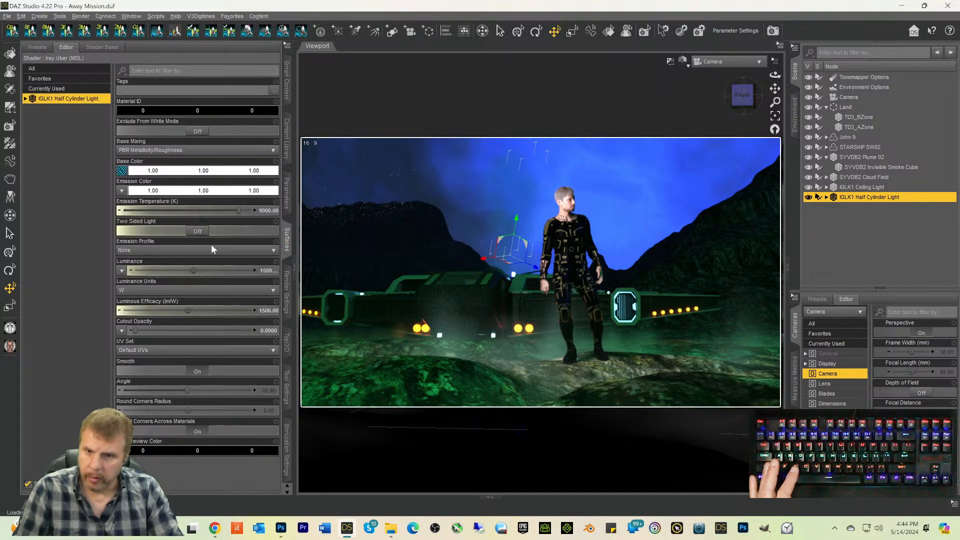
{"action": "left_click", "coordinate": [265, 271]}
{"action": "left_click", "coordinate": [188, 275]}
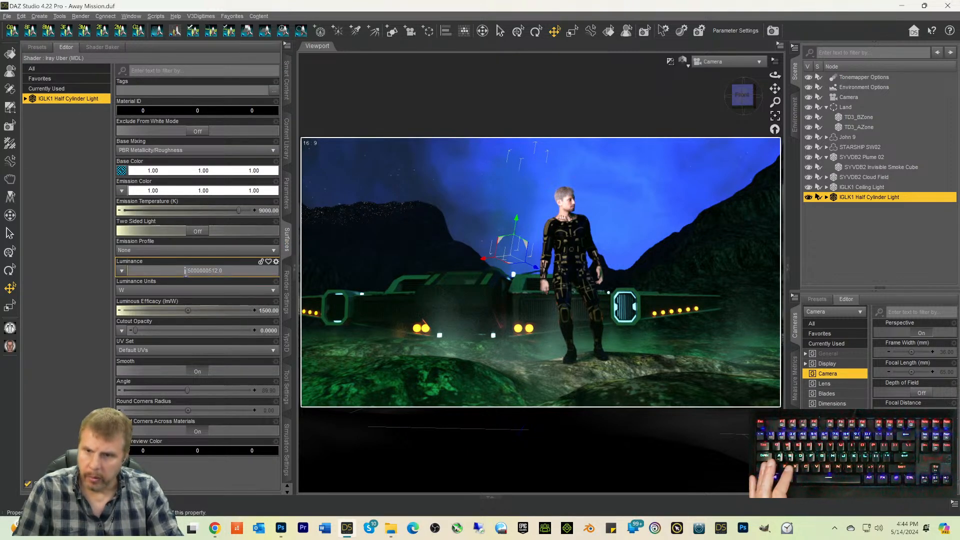
{"action": "key", "text": "Return"}
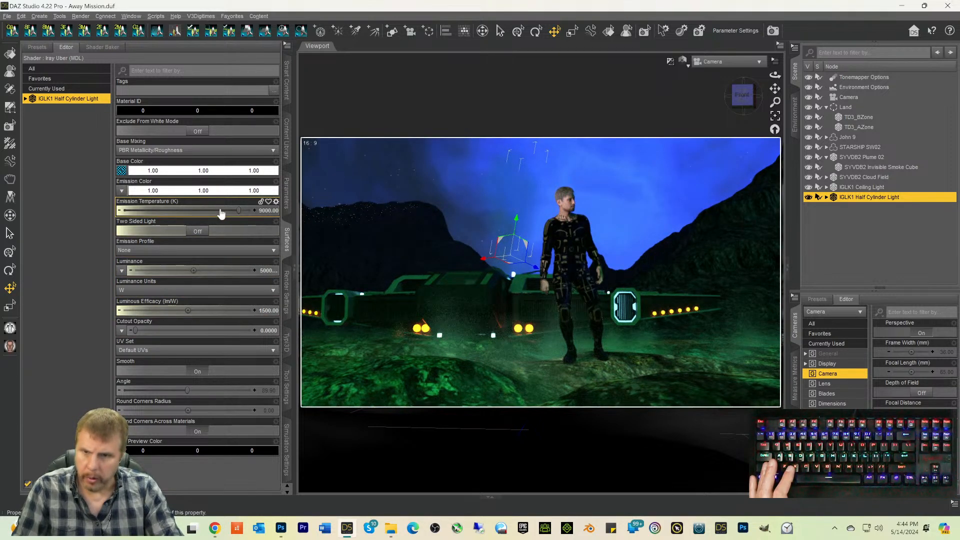
{"action": "left_click_drag", "start_coordinate": [215, 212], "coordinate": [173, 214]}
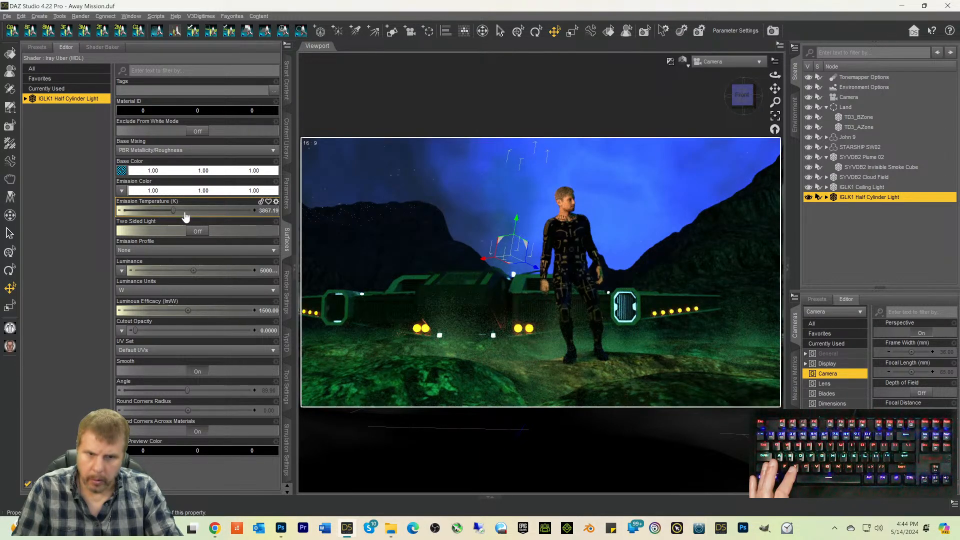
{"action": "mouse_move", "coordinate": [185, 216]}
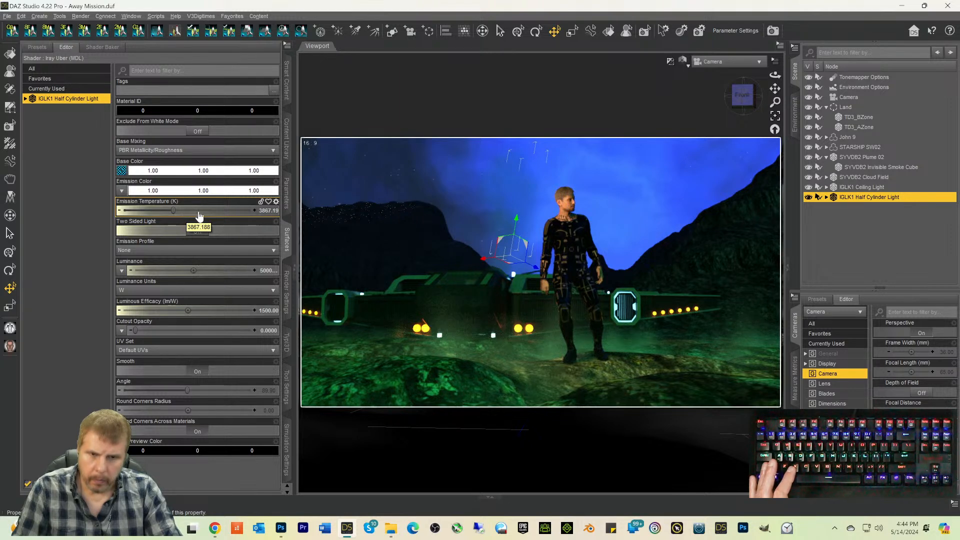
Step: Set the Density Multiplier of the SYVDB2 Invisible Smoke Cube surface, parented under SYVDB2 Plume 02, to 40
{"action": "left_click", "coordinate": [858, 178]}
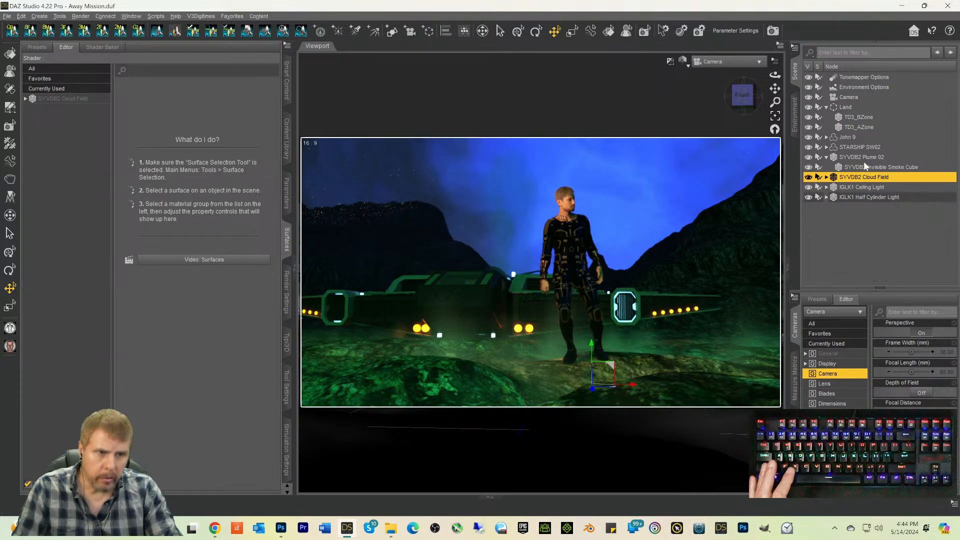
{"action": "left_click", "coordinate": [859, 157]}
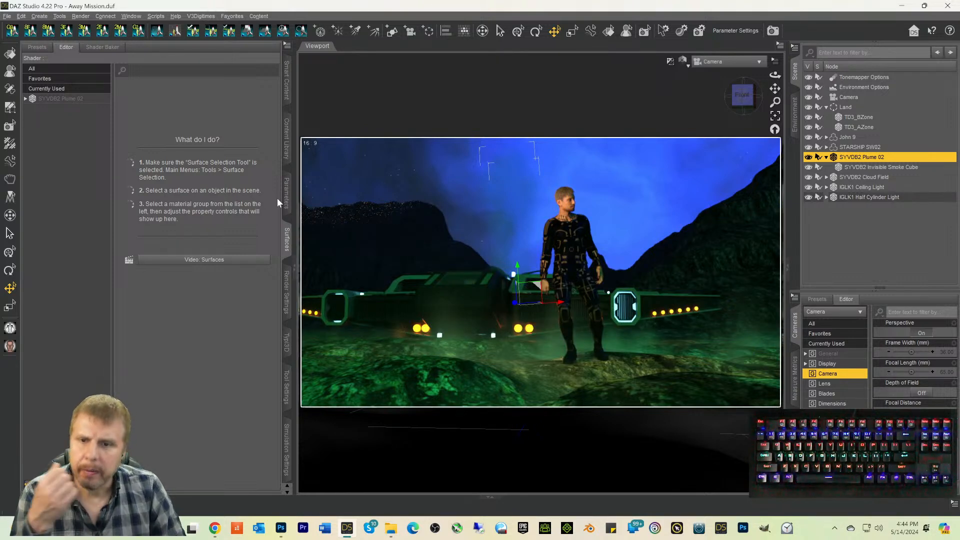
{"action": "left_click", "coordinate": [284, 199]}
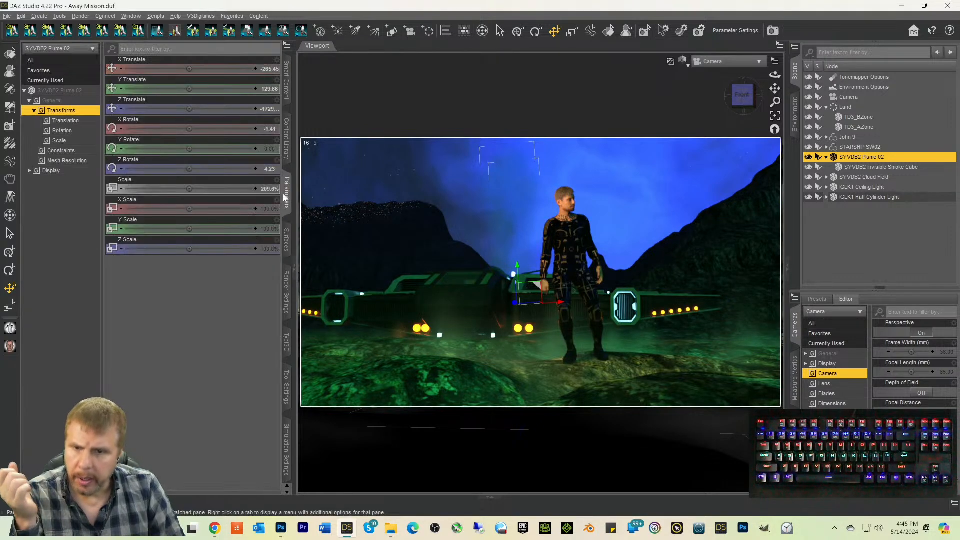
{"action": "left_click", "coordinate": [288, 243]}
{"action": "left_click", "coordinate": [56, 98]}
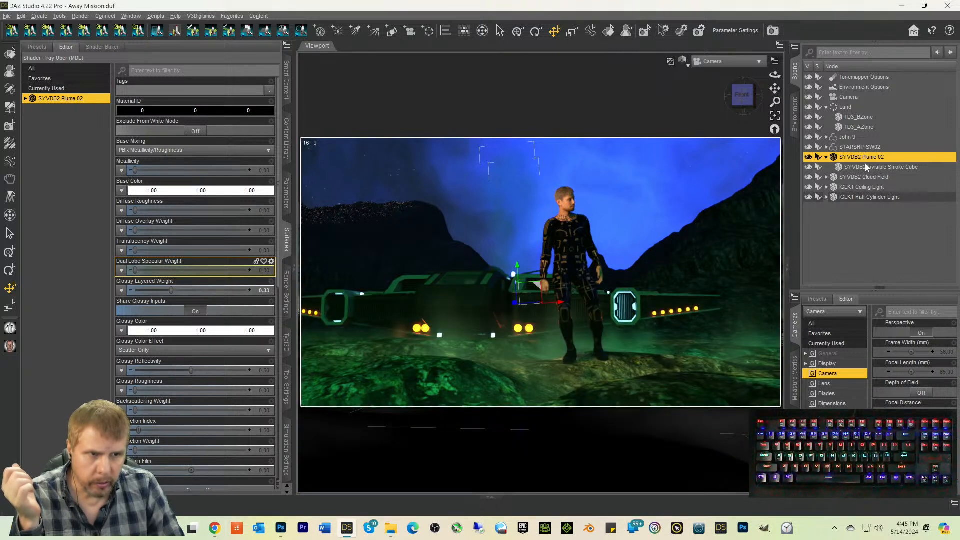
{"action": "left_click", "coordinate": [864, 167]}
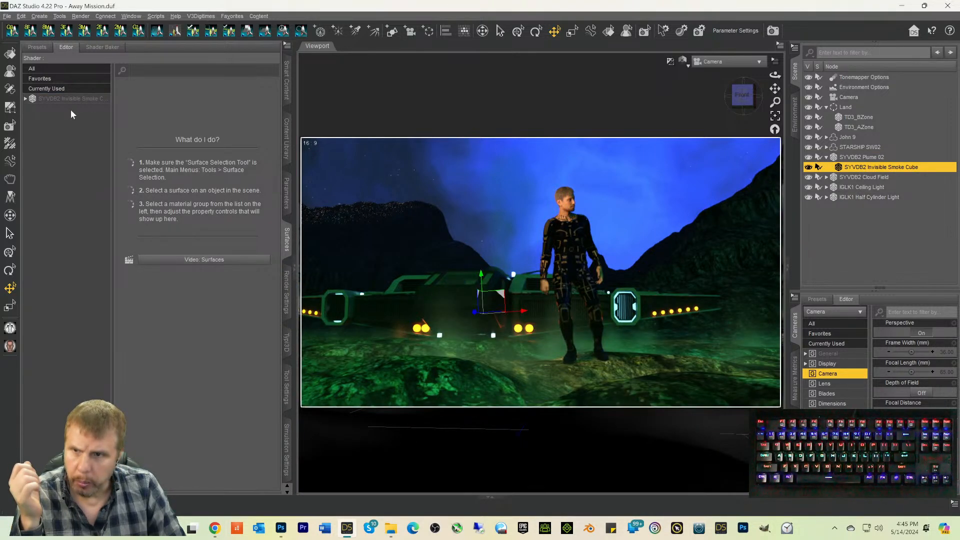
{"action": "left_click", "coordinate": [74, 99]}
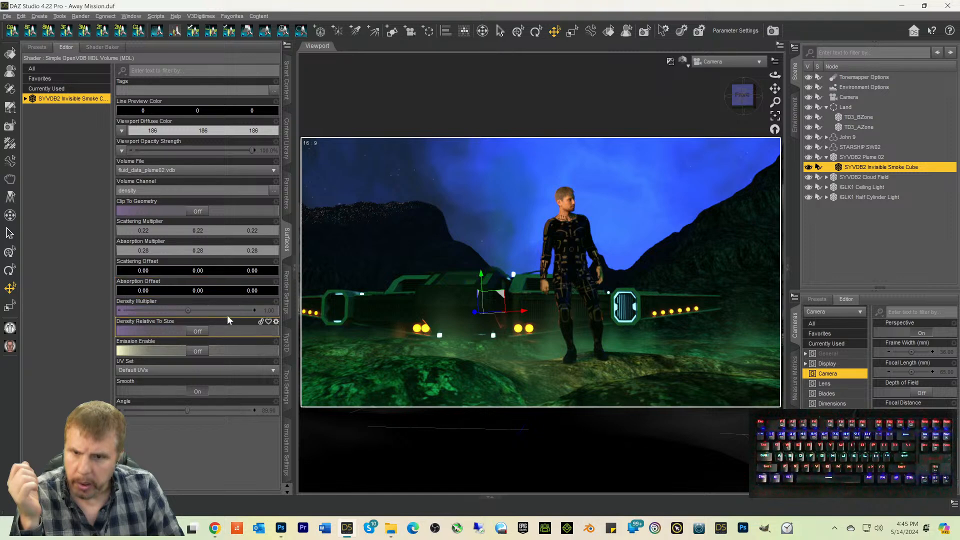
{"action": "left_click", "coordinate": [267, 311]}
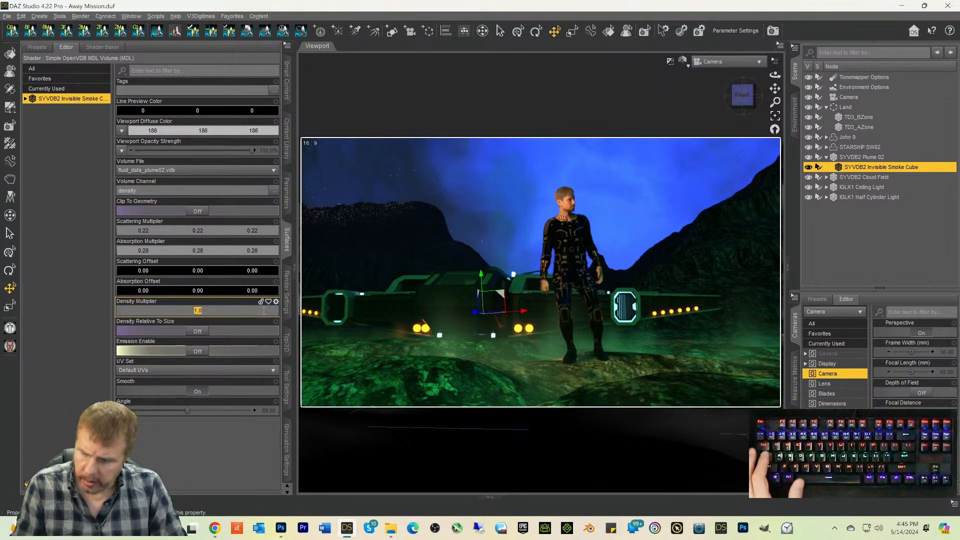
{"action": "type", "text": "40"}
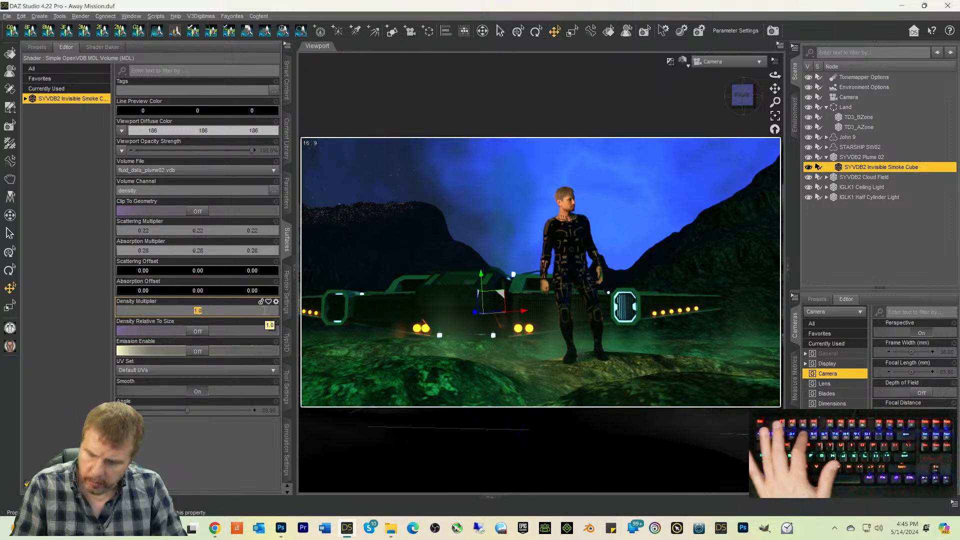
{"action": "key", "text": "Return"}
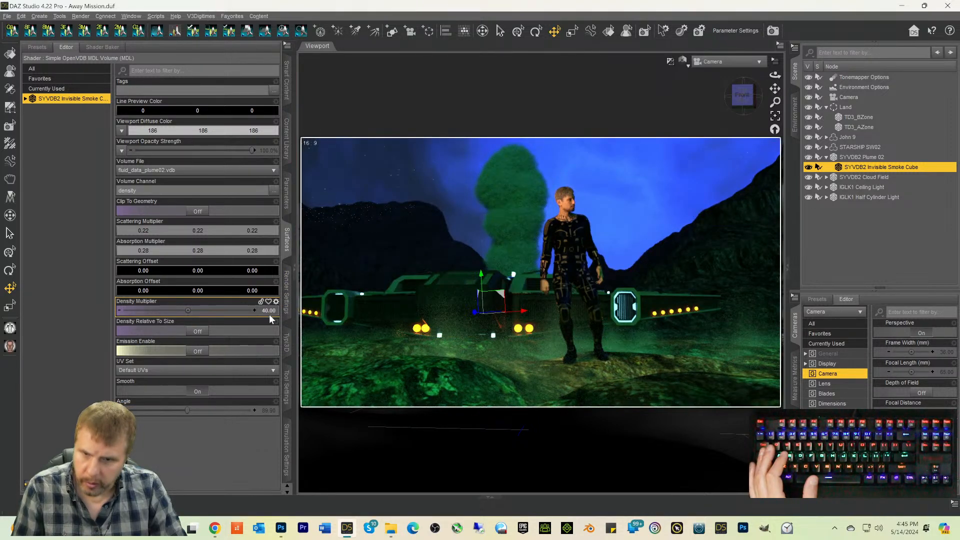
Step: Reduce the plume smoke cube's Density Multiplier through 20 and 10 to 5
{"action": "left_click", "coordinate": [270, 312]}
{"action": "type", "text": "20"}
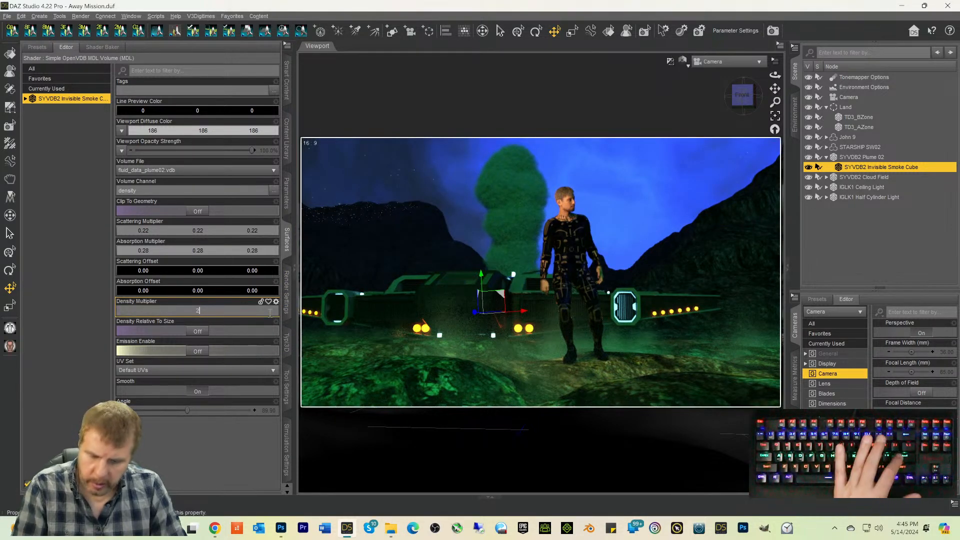
{"action": "key", "text": "Return"}
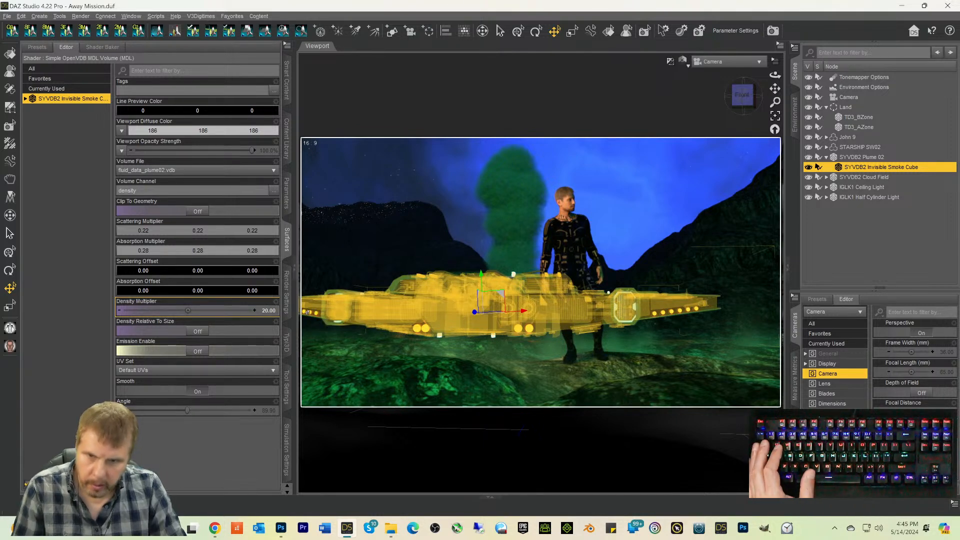
{"action": "left_click", "coordinate": [265, 310]}
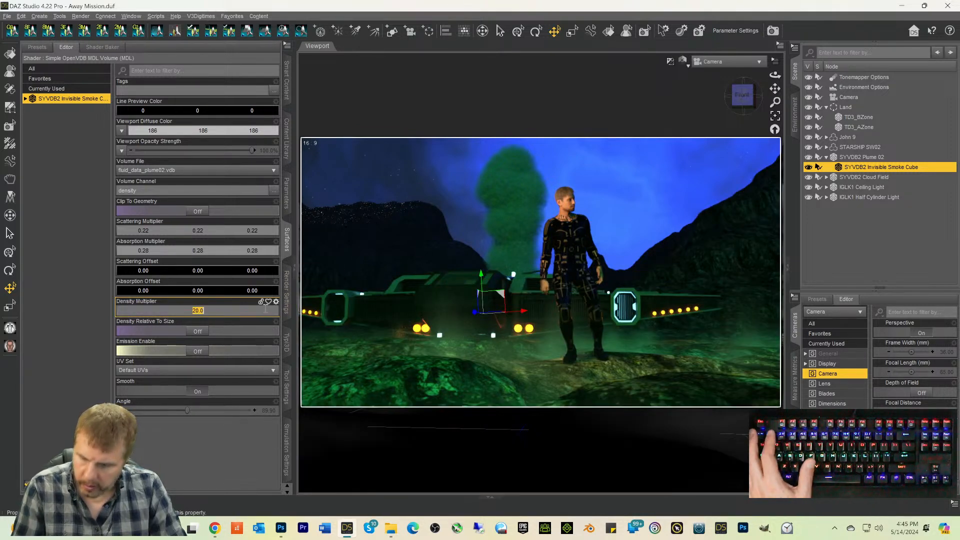
{"action": "type", "text": "10"}
{"action": "key", "text": "Return"}
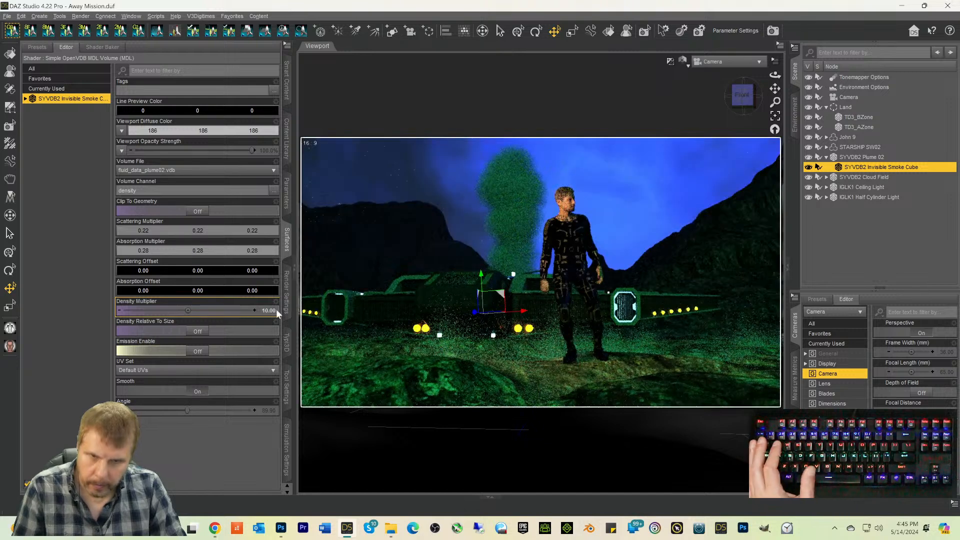
{"action": "left_click", "coordinate": [270, 311]}
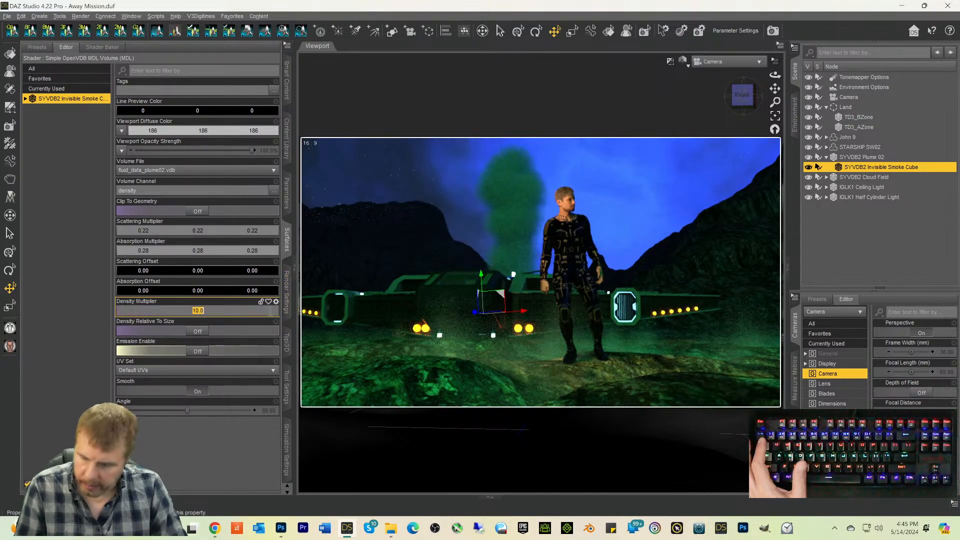
{"action": "type", "text": "5"}
{"action": "key", "text": "Return"}
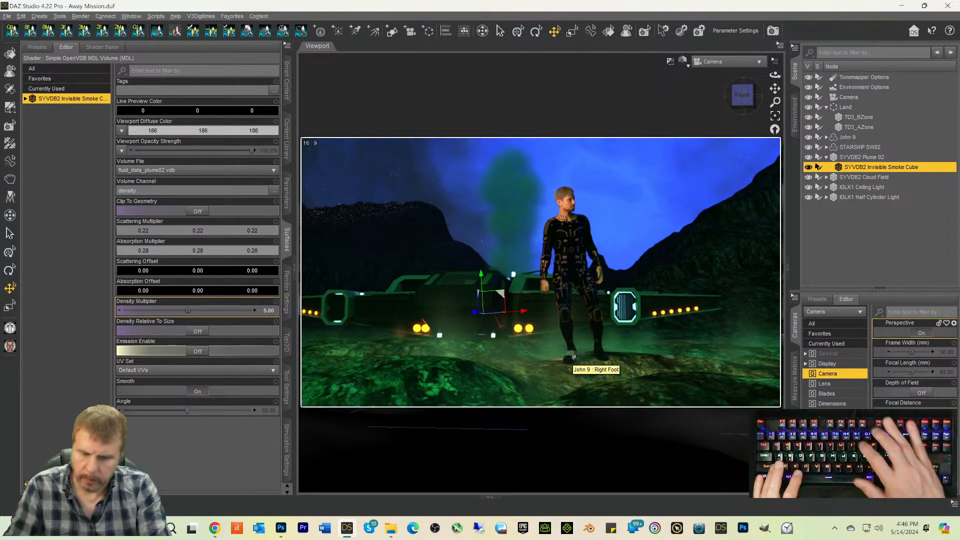
Step: Turn off the Iray preview, set the Bend of the figure's right foot to -29.84, and save the scene
{"action": "key", "text": "ctrl+9"}
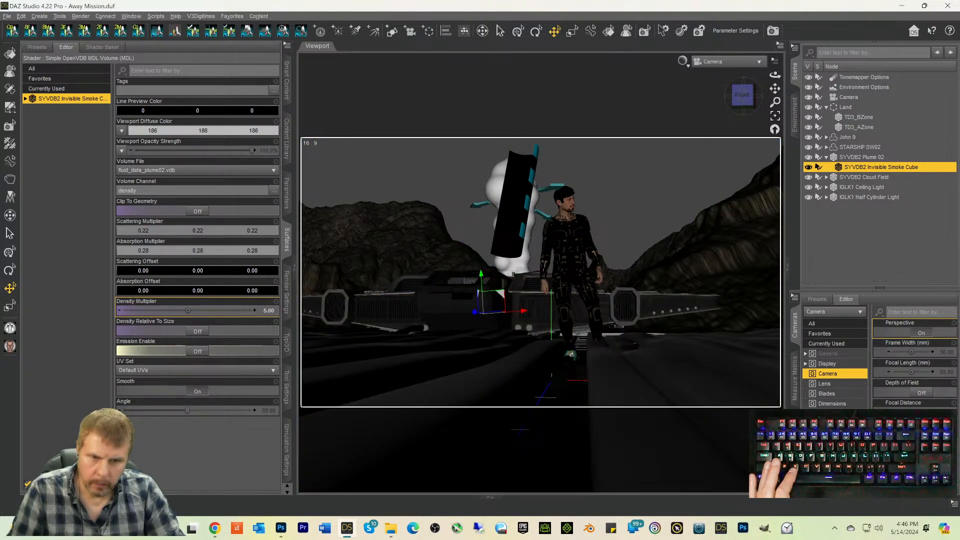
{"action": "left_click", "coordinate": [569, 352]}
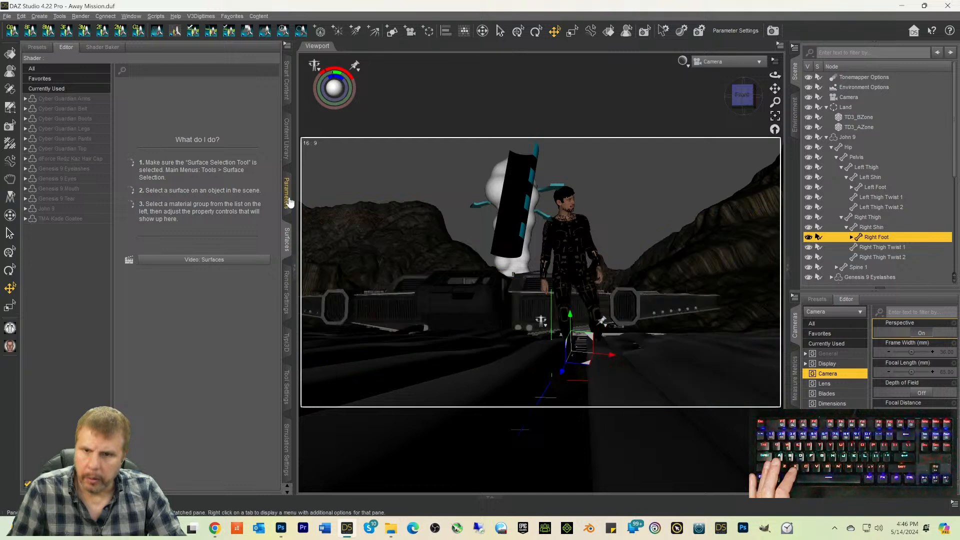
{"action": "left_click", "coordinate": [288, 200]}
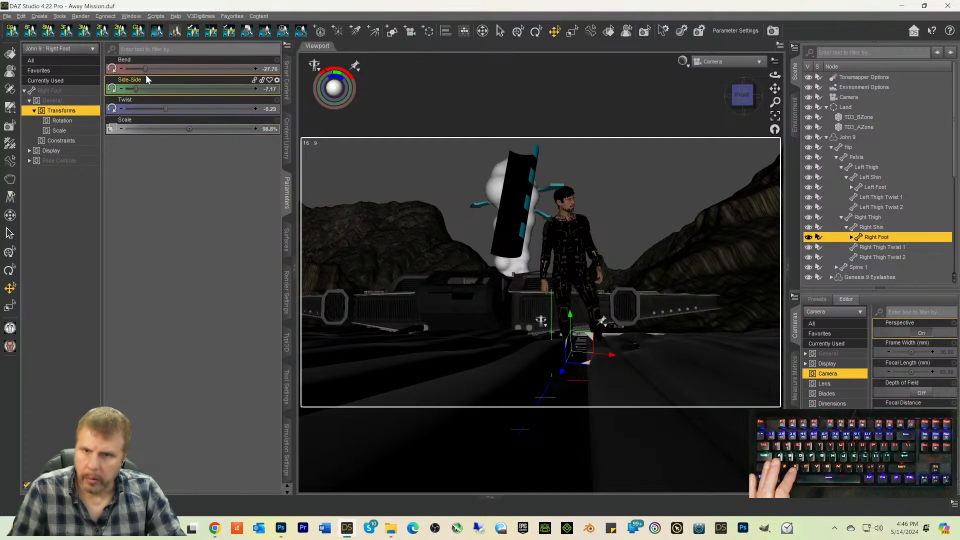
{"action": "left_click_drag", "start_coordinate": [147, 69], "coordinate": [144, 69]}
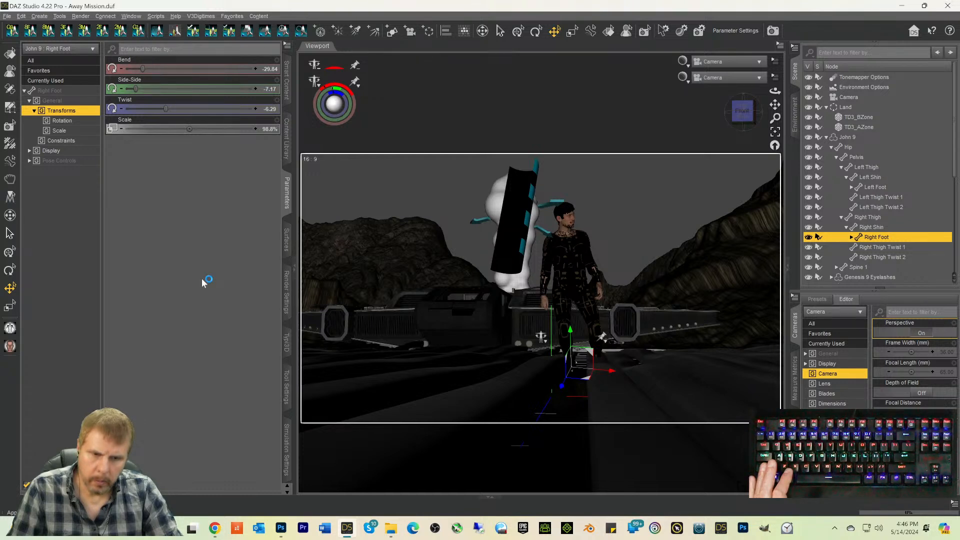
{"action": "left_click", "coordinate": [512, 379]}
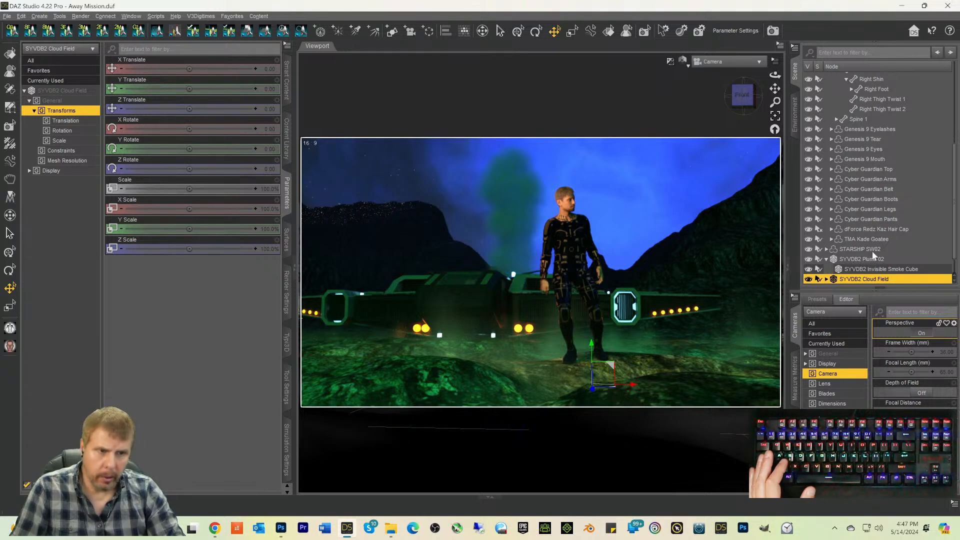
{"action": "scroll", "coordinate": [882, 170], "scroll_direction": "up", "scroll_amount": 2}
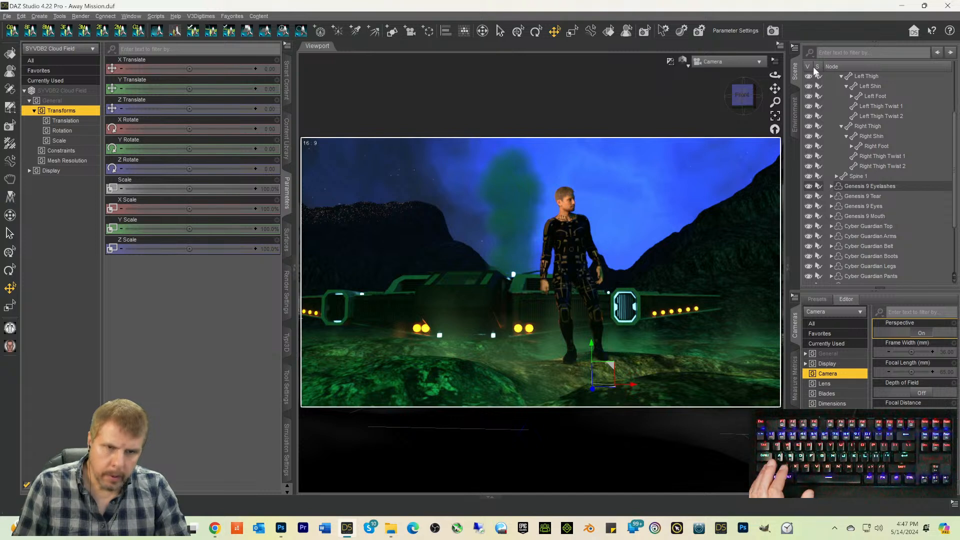
{"action": "key", "text": "ctrl+s"}
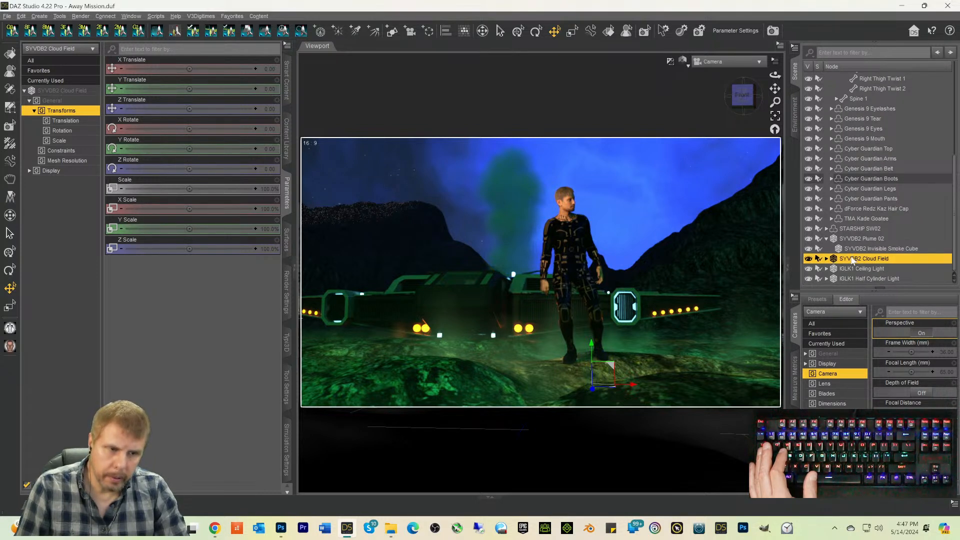
{"action": "left_click", "coordinate": [840, 279]}
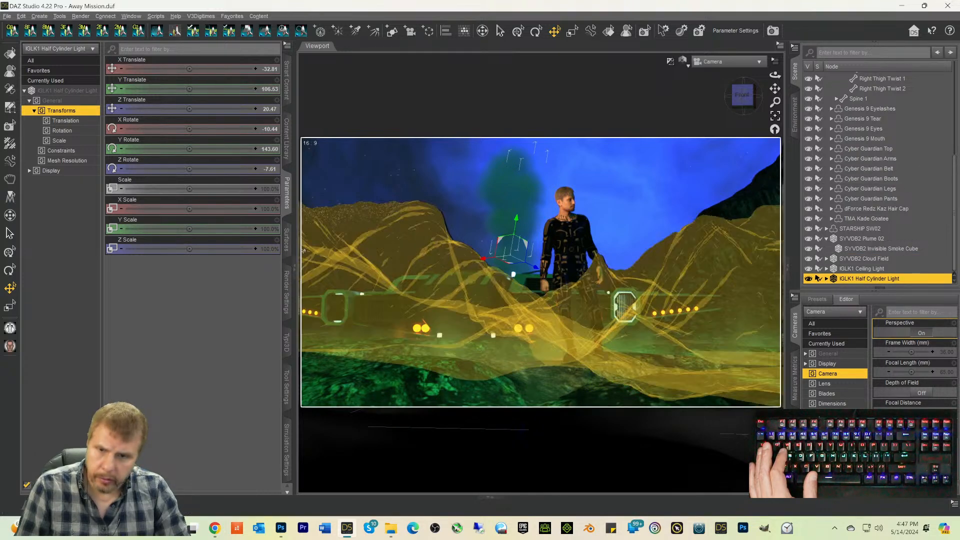
{"action": "left_click", "coordinate": [288, 242]}
{"action": "left_click", "coordinate": [50, 99]}
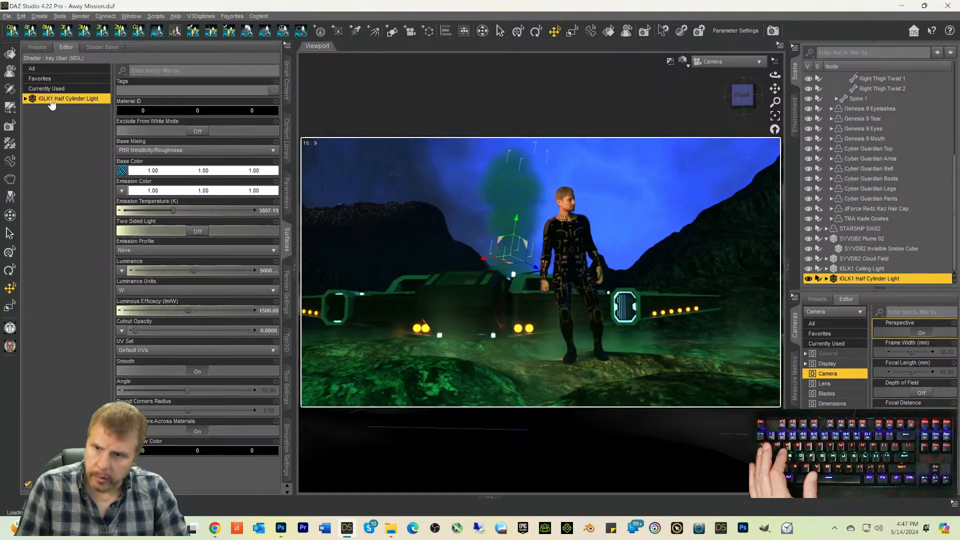
{"action": "double_click", "coordinate": [263, 271]}
{"action": "left_click", "coordinate": [188, 270]}
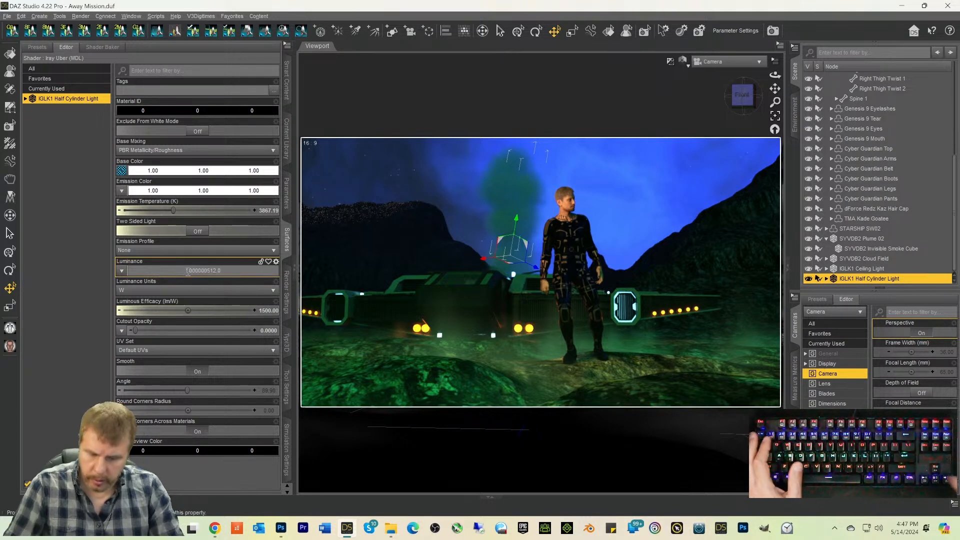
{"action": "type", "text": "2"}
{"action": "key", "text": "Return"}
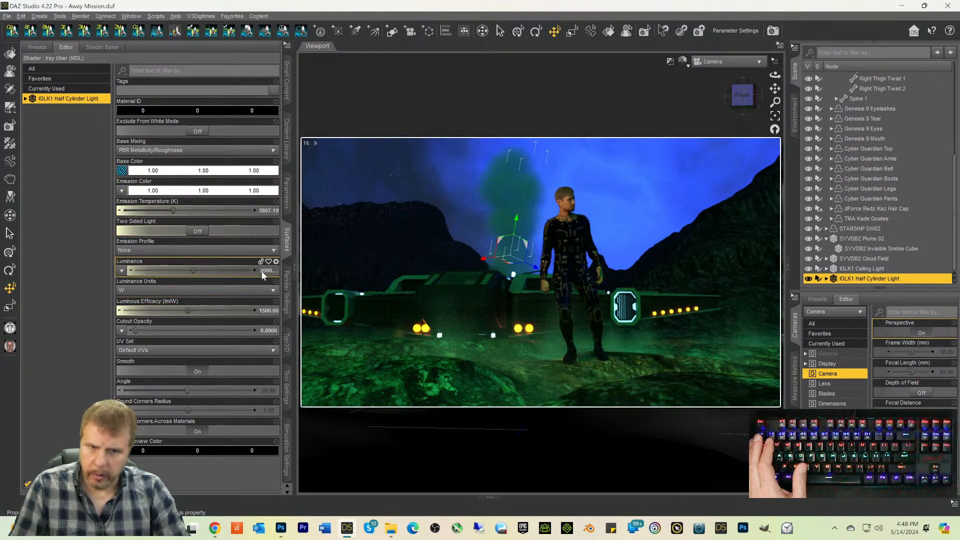
Step: Set the half cylinder light's Luminance to a value beginning with 3000 and save the scene
{"action": "left_click", "coordinate": [249, 271]}
{"action": "left_click", "coordinate": [185, 270]}
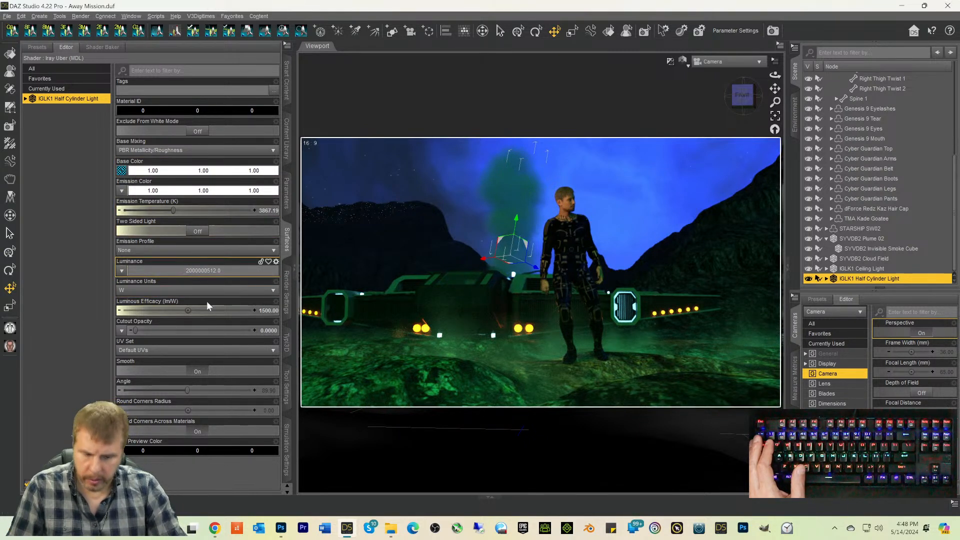
{"action": "key", "text": "Delete"}
{"action": "type", "text": "1"}
{"action": "key", "text": "Return"}
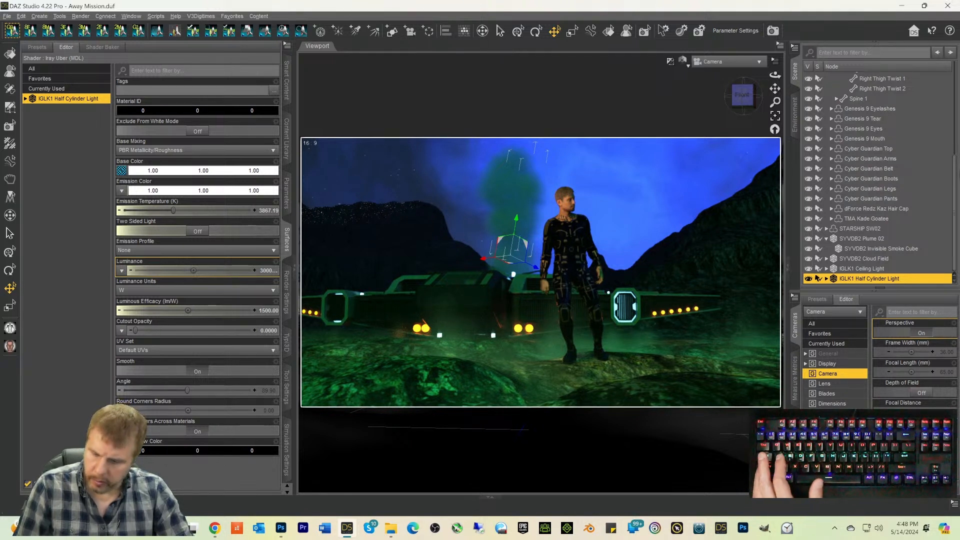
{"action": "key", "text": "ctrl+s"}
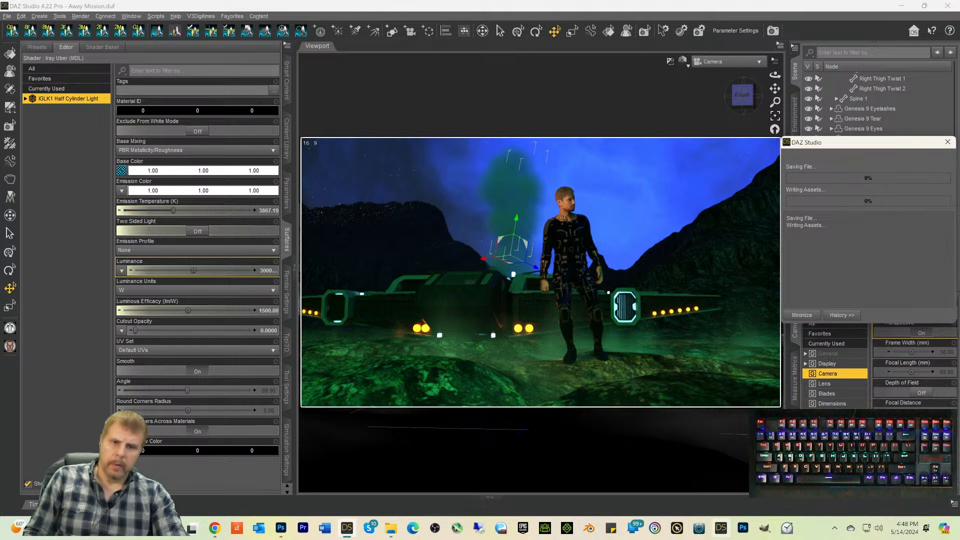
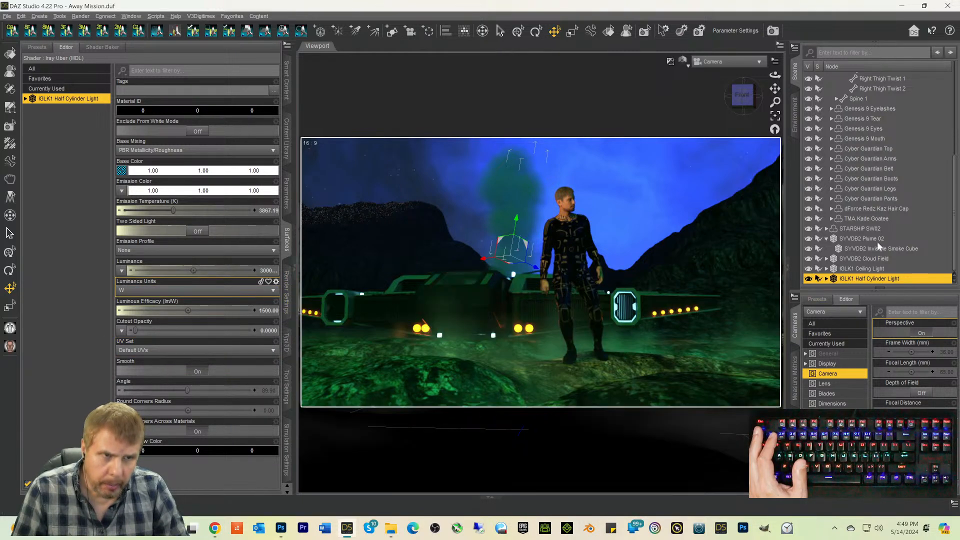
Step: Turn on the camera's Depth of Field and look at the figure from the side in Perspective View
{"action": "left_click", "coordinate": [922, 393]}
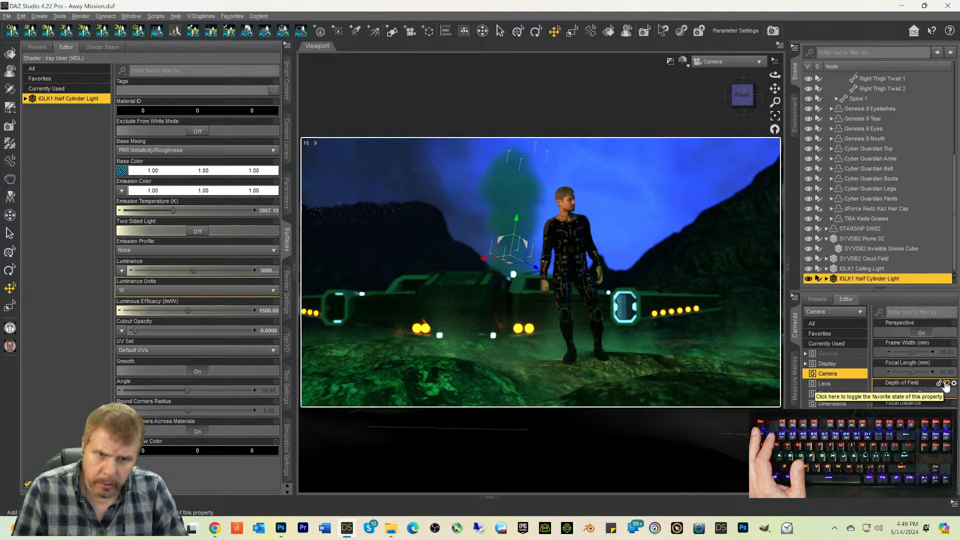
{"action": "left_click", "coordinate": [731, 63]}
{"action": "left_click", "coordinate": [725, 74]}
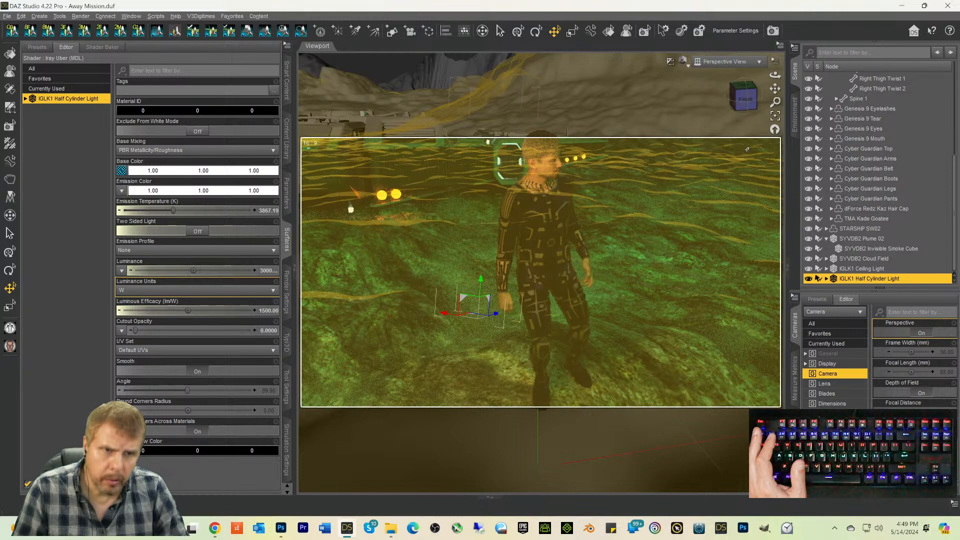
{"action": "left_click_drag", "start_coordinate": [741, 104], "coordinate": [763, 105]}
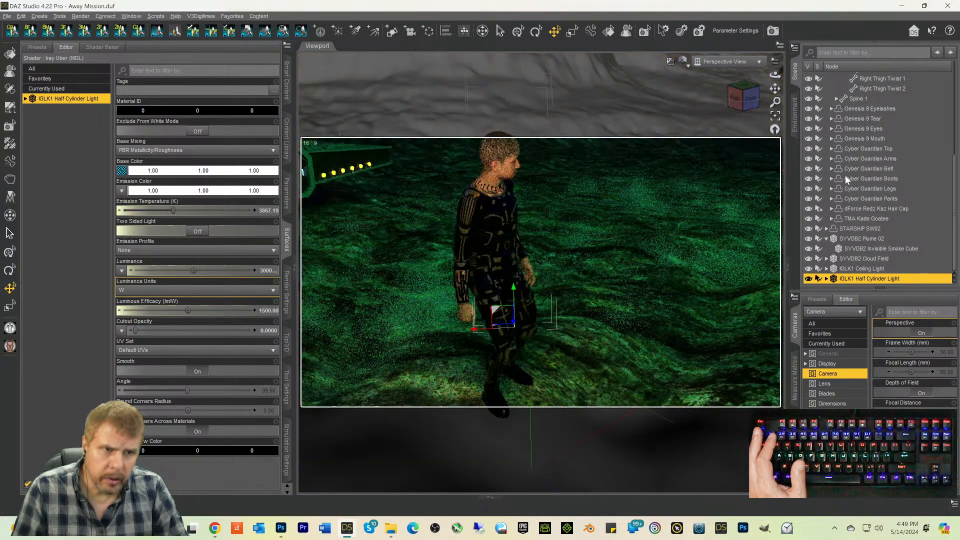
Step: Unlock the scene's Camera with the MDAF Lock - Unlock selected Camera or Light script
{"action": "scroll", "coordinate": [848, 166], "scroll_direction": "up", "scroll_amount": 4}
{"action": "scroll", "coordinate": [850, 168], "scroll_direction": "up", "scroll_amount": 3}
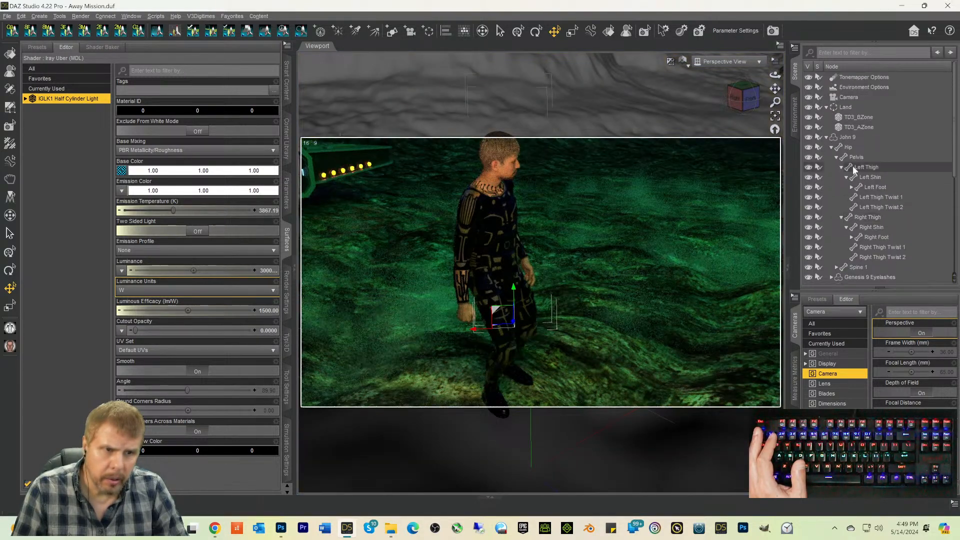
{"action": "left_click", "coordinate": [845, 97]}
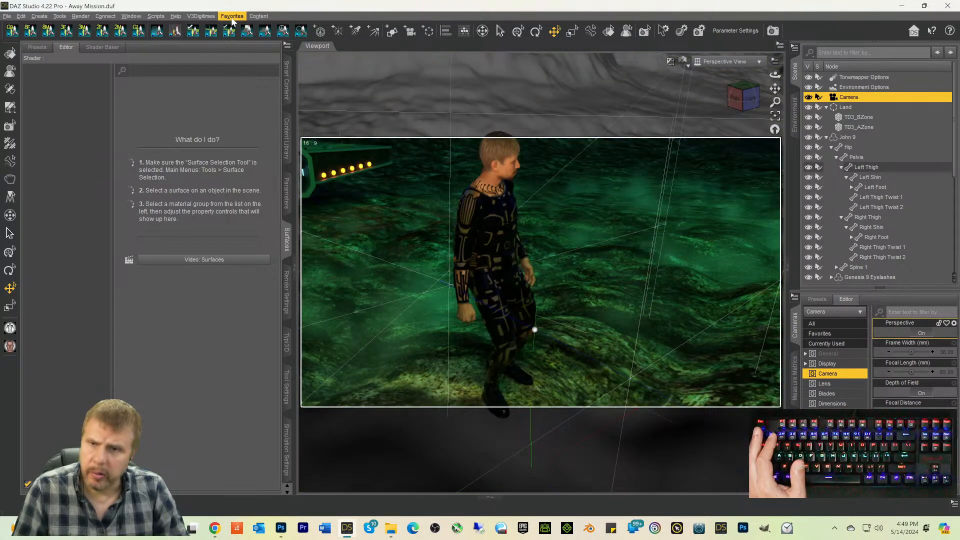
{"action": "left_click", "coordinate": [232, 16]}
{"action": "mouse_move", "coordinate": [234, 70]}
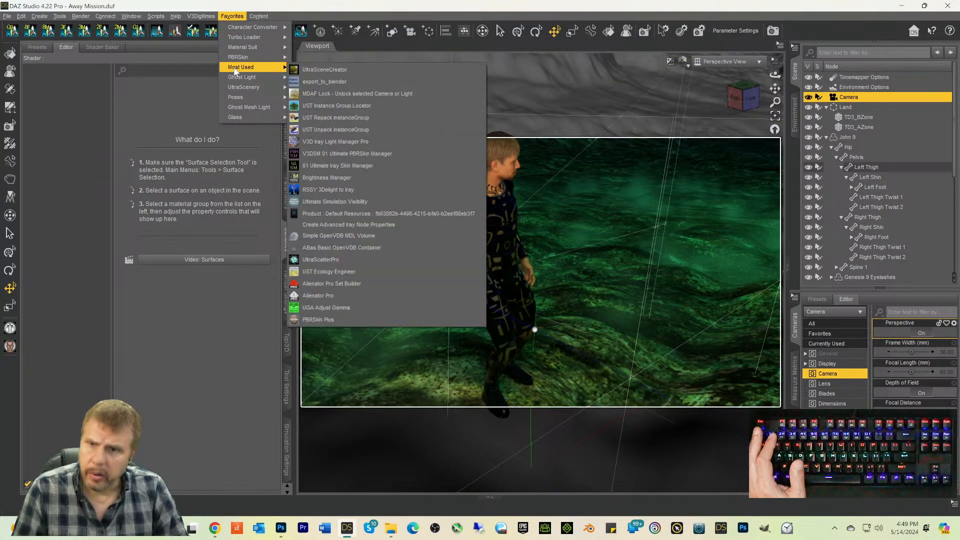
{"action": "left_click", "coordinate": [320, 93]}
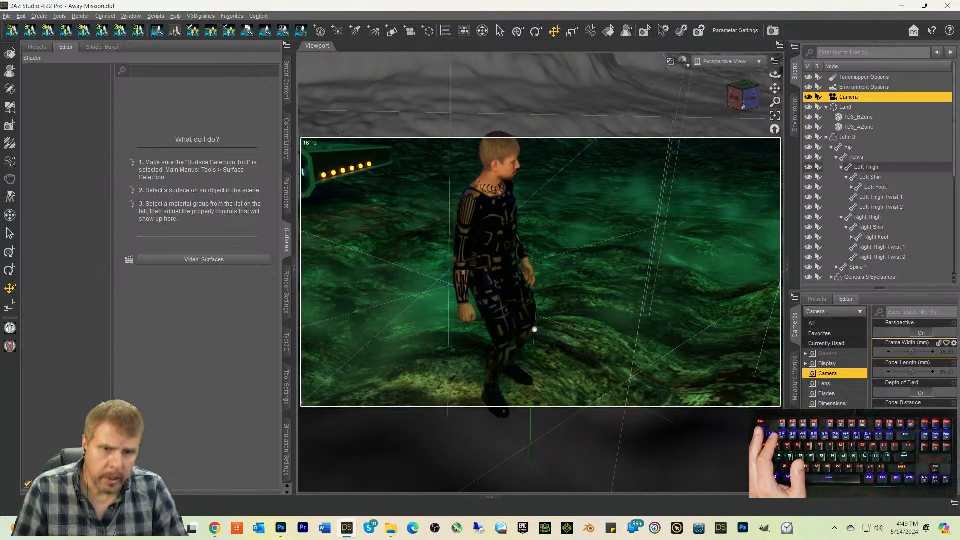
Step: Shorten the Camera's Focal Distance so its depth-of-field range surrounds the figure, and return to the Camera view
{"action": "left_click_drag", "start_coordinate": [735, 93], "coordinate": [751, 80]}
{"action": "scroll", "coordinate": [715, 133], "scroll_direction": "down", "scroll_amount": 5}
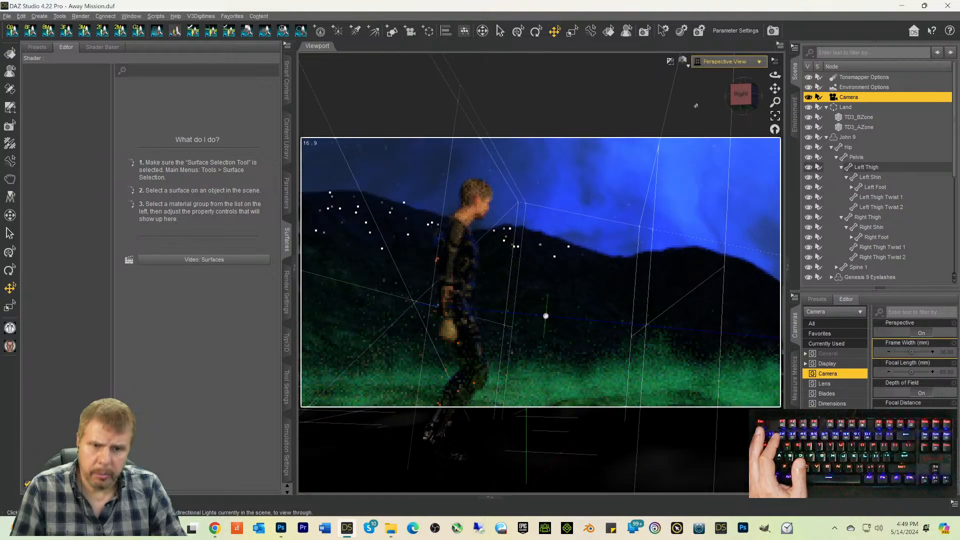
{"action": "scroll", "coordinate": [684, 183], "scroll_direction": "down", "scroll_amount": 5}
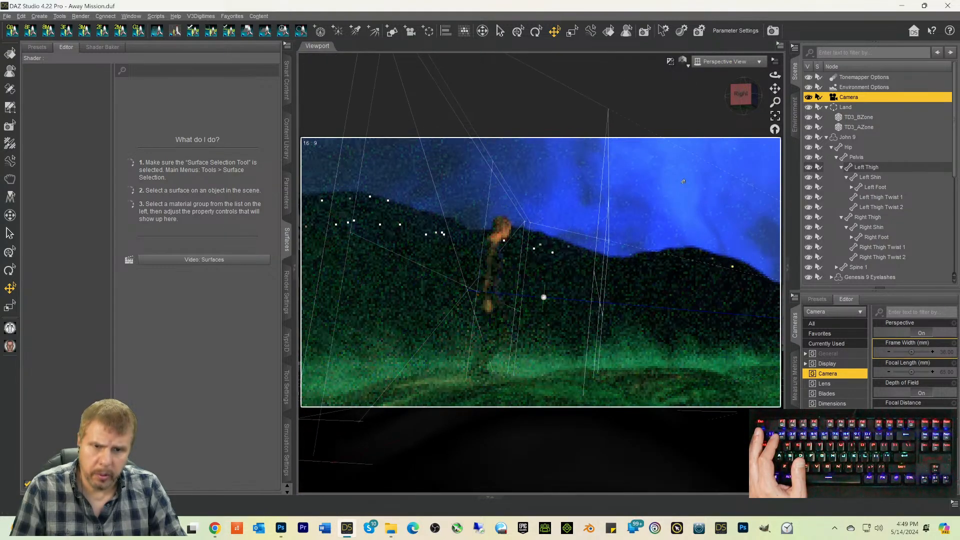
{"action": "scroll", "coordinate": [694, 147], "scroll_direction": "down", "scroll_amount": 1}
{"action": "left_click_drag", "start_coordinate": [742, 106], "coordinate": [741, 117]}
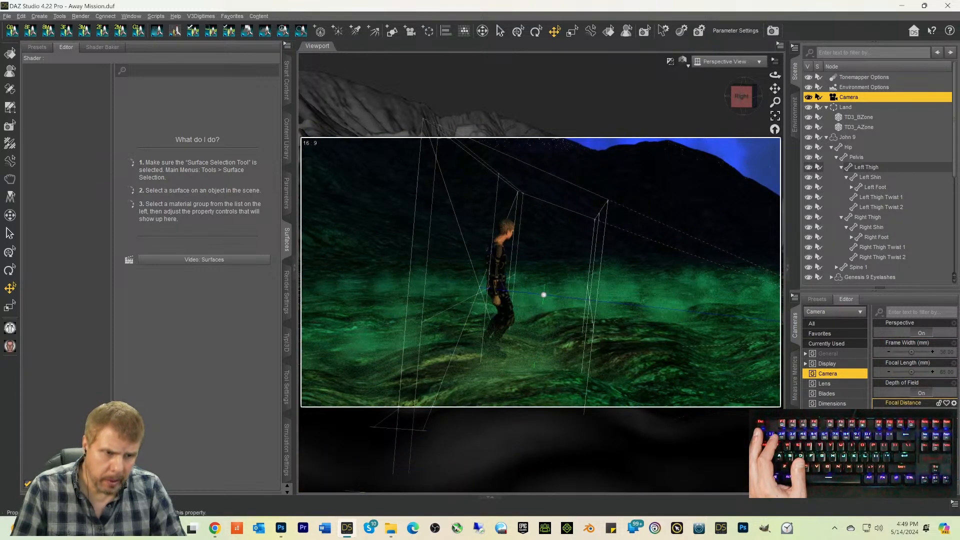
{"action": "left_click_drag", "start_coordinate": [911, 412], "coordinate": [904, 412]}
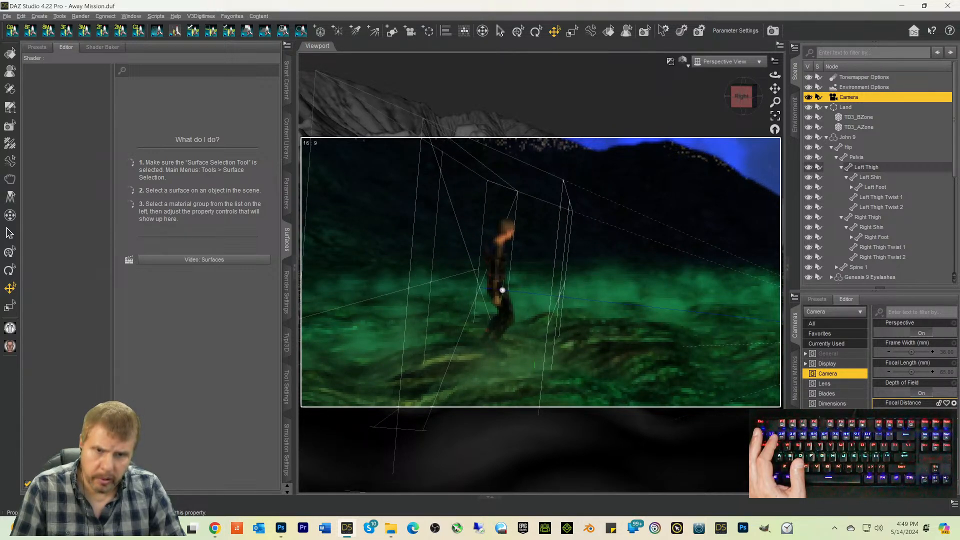
{"action": "left_click", "coordinate": [728, 61]}
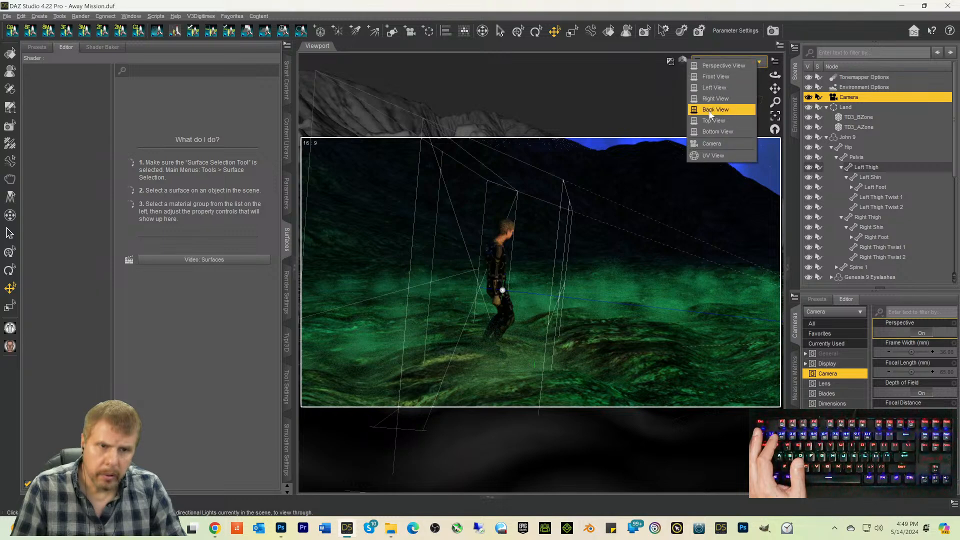
{"action": "left_click", "coordinate": [710, 144]}
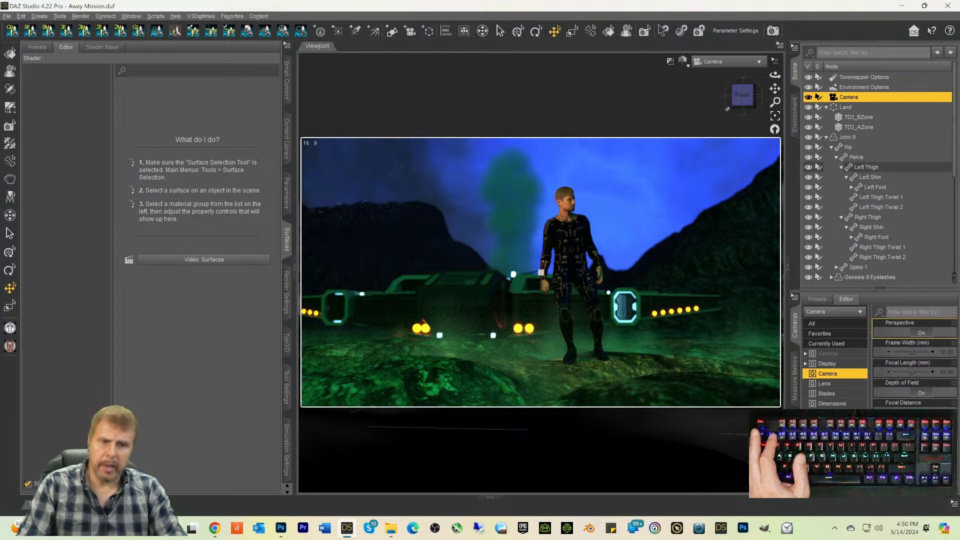
Step: Enlarge the SYVDB2 Plume 02 smoke to a Scale of 246.9% in Texture Shaded view and save the scene
{"action": "left_click", "coordinate": [719, 61]}
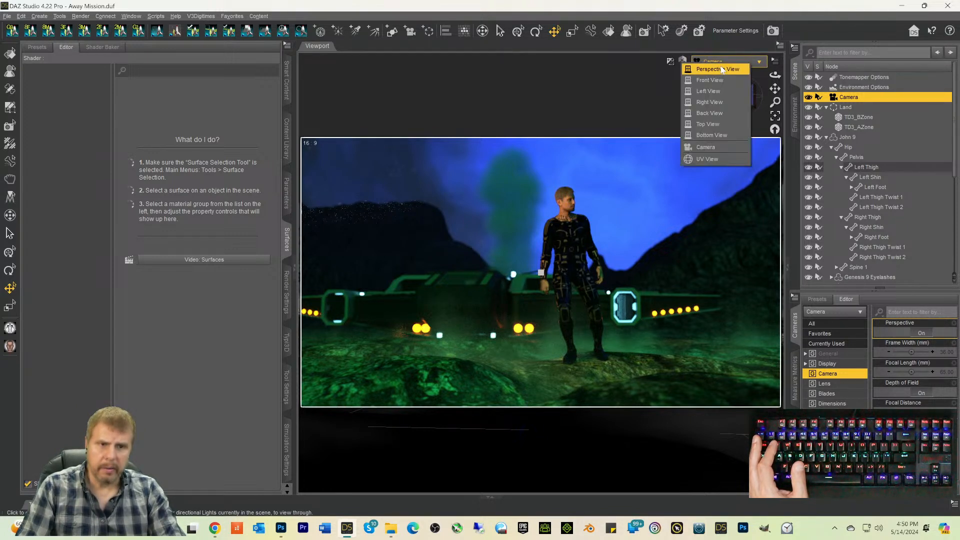
{"action": "left_click", "coordinate": [773, 16]}
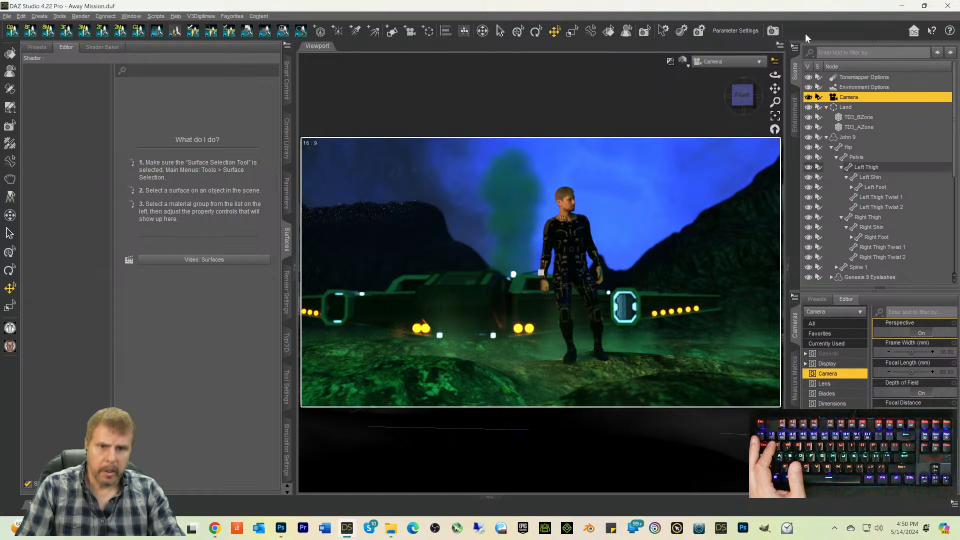
{"action": "left_click", "coordinate": [683, 61]}
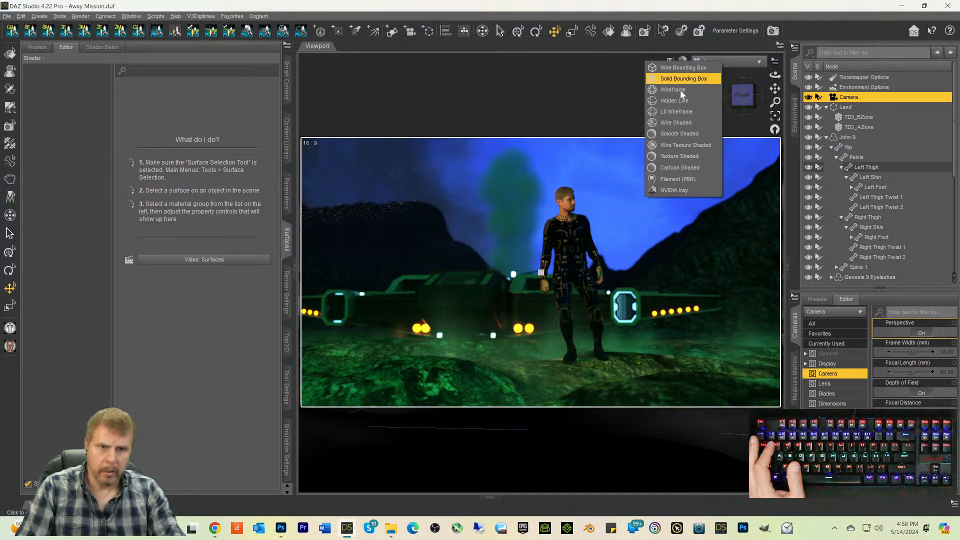
{"action": "left_click", "coordinate": [667, 156]}
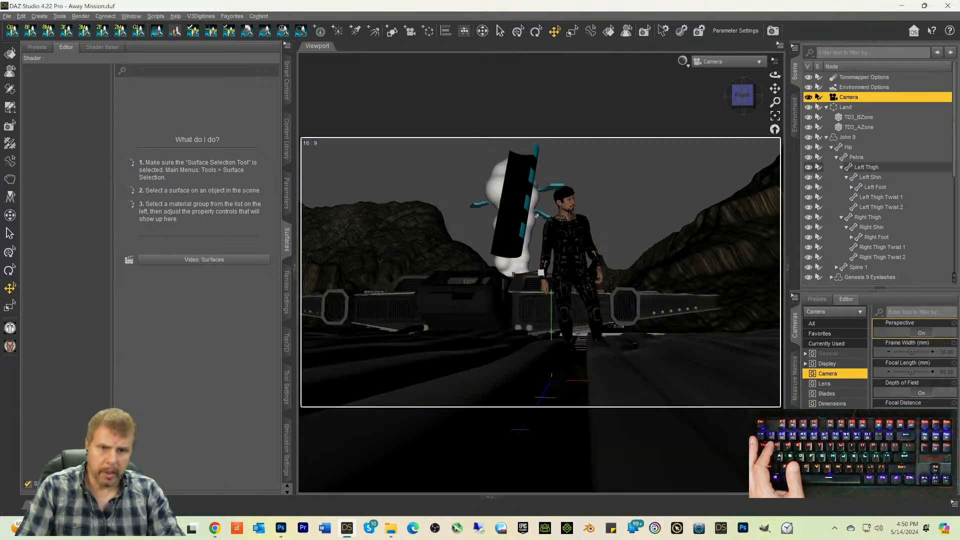
{"action": "left_click", "coordinate": [532, 227]}
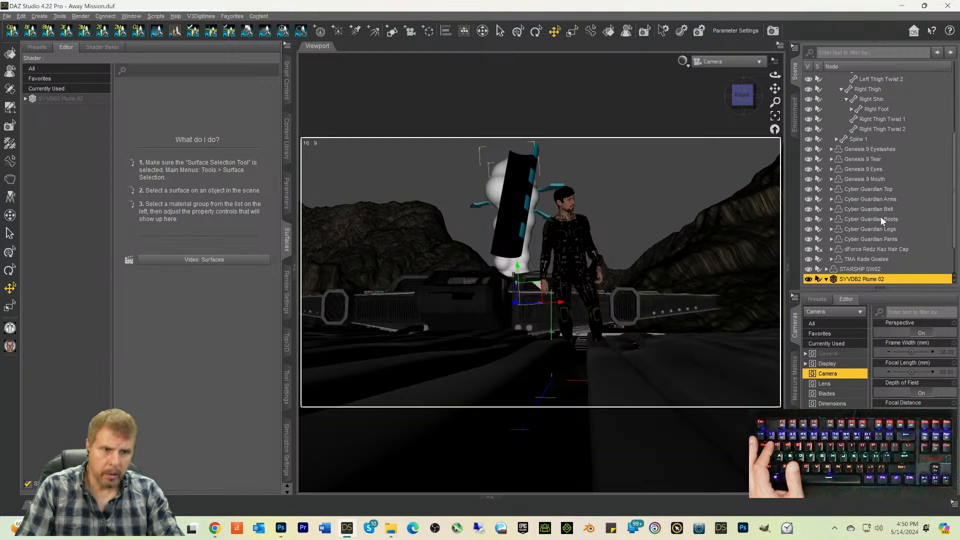
{"action": "scroll", "coordinate": [880, 217], "scroll_direction": "down", "scroll_amount": 2}
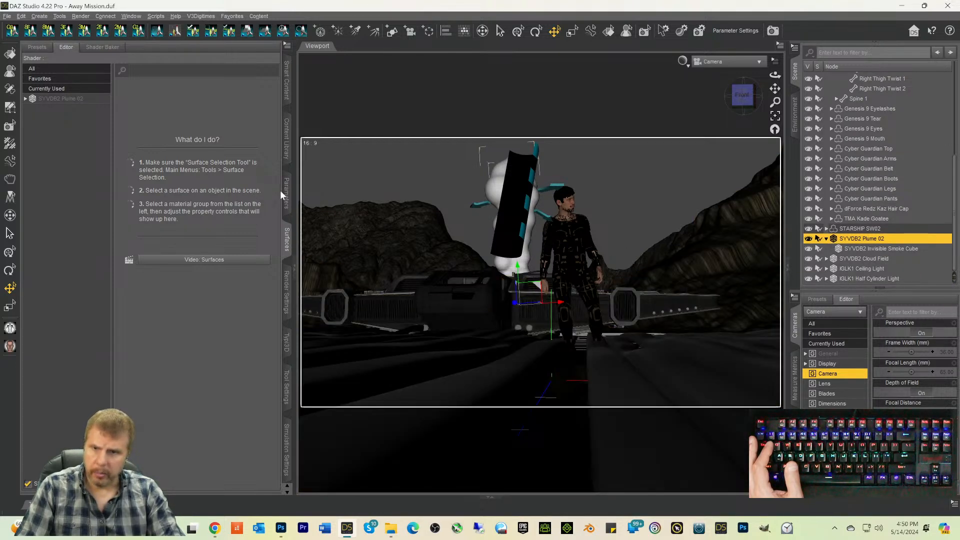
{"action": "left_click", "coordinate": [286, 193]}
{"action": "left_click_drag", "start_coordinate": [189, 188], "coordinate": [220, 188]}
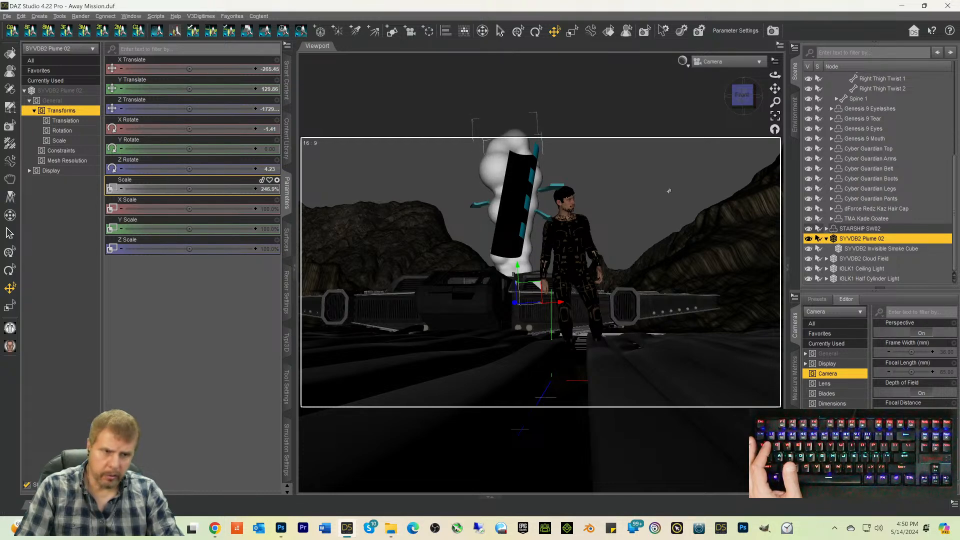
{"action": "key", "text": "ctrl+s"}
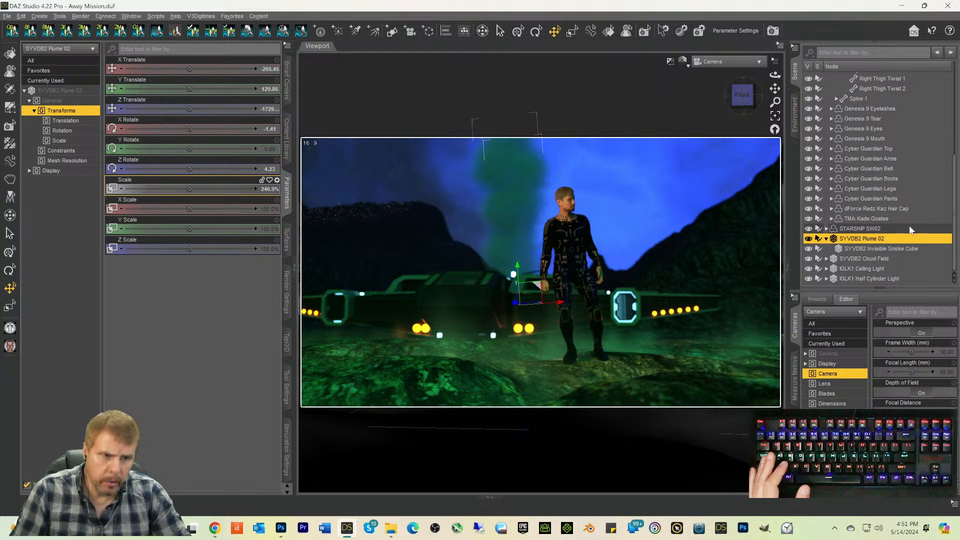
Step: Raise the IGLK1 Half Cylinder Light's Luminance by changing its leading digit to 4, and save the scene
{"action": "left_click", "coordinate": [852, 278]}
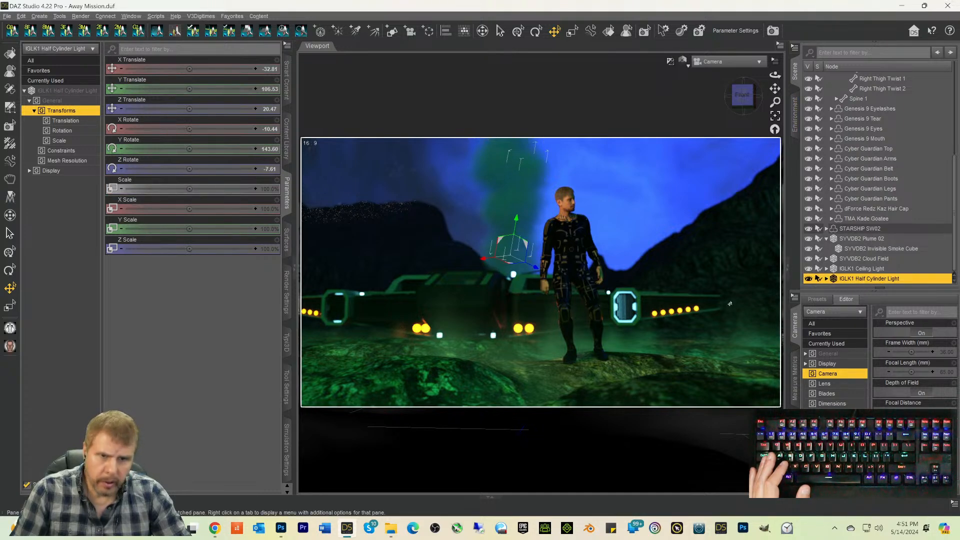
{"action": "left_click", "coordinate": [286, 240]}
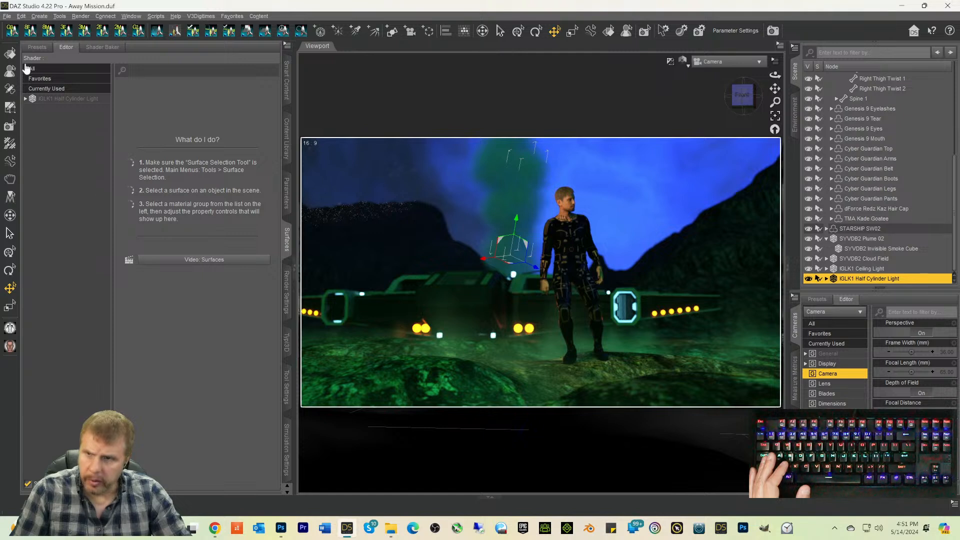
{"action": "left_click", "coordinate": [46, 98]}
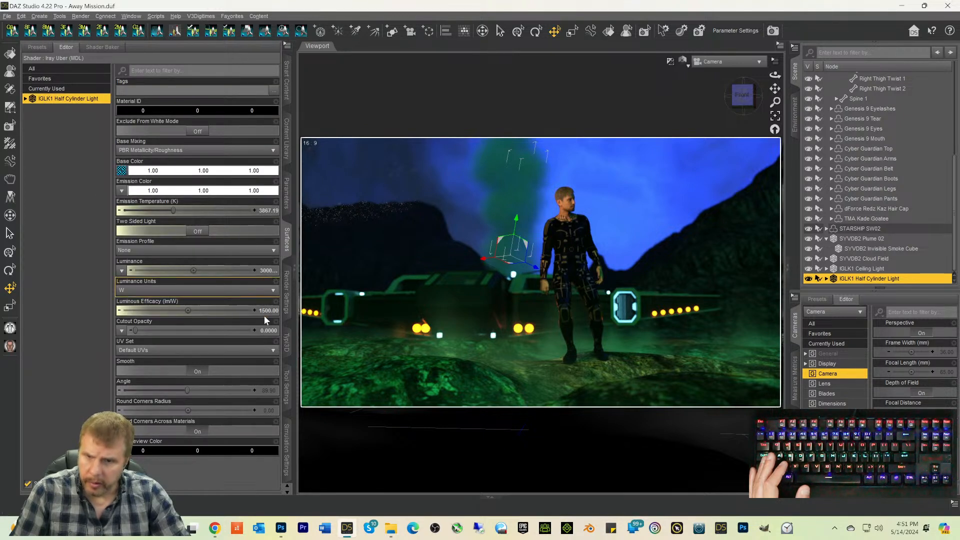
{"action": "left_click", "coordinate": [266, 272]}
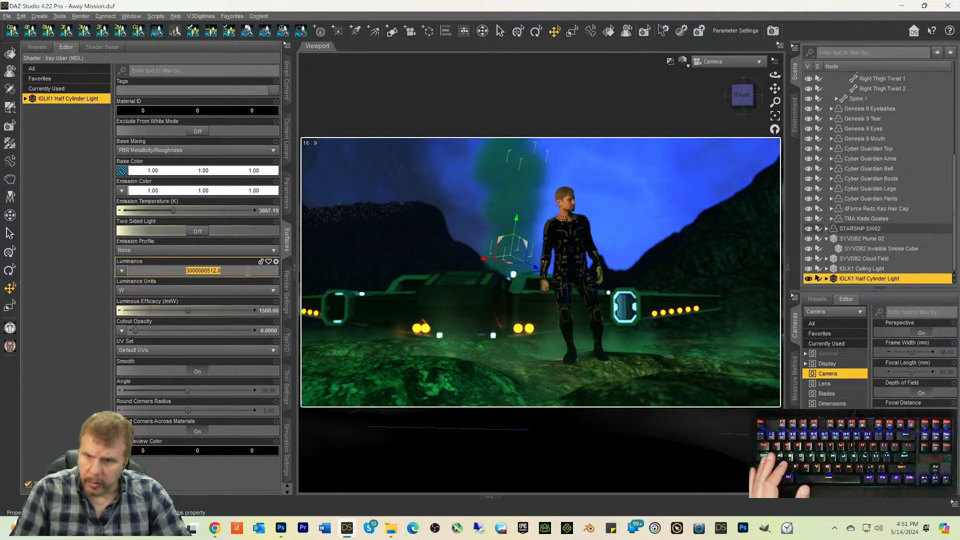
{"action": "key", "text": "Return"}
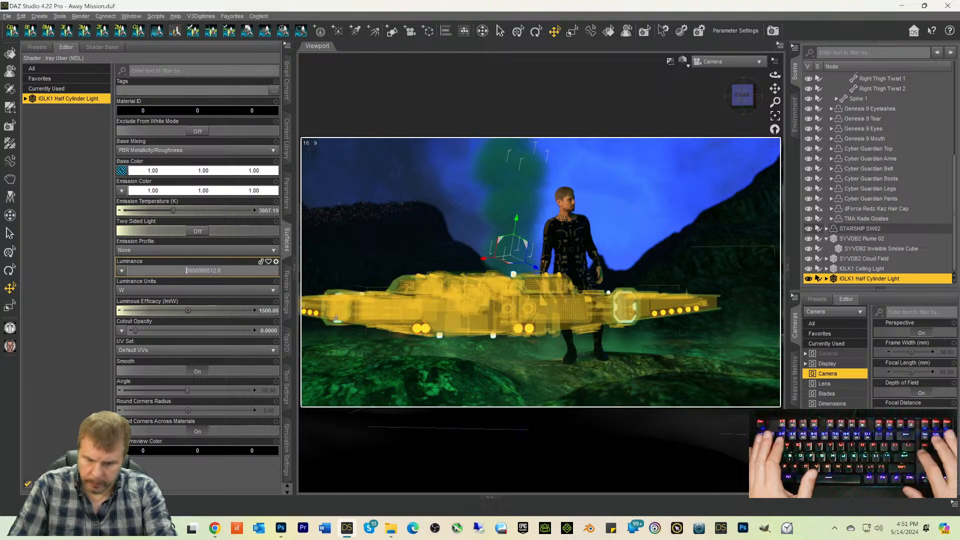
{"action": "key", "text": "Delete"}
{"action": "type", "text": "4"}
{"action": "key", "text": "Return"}
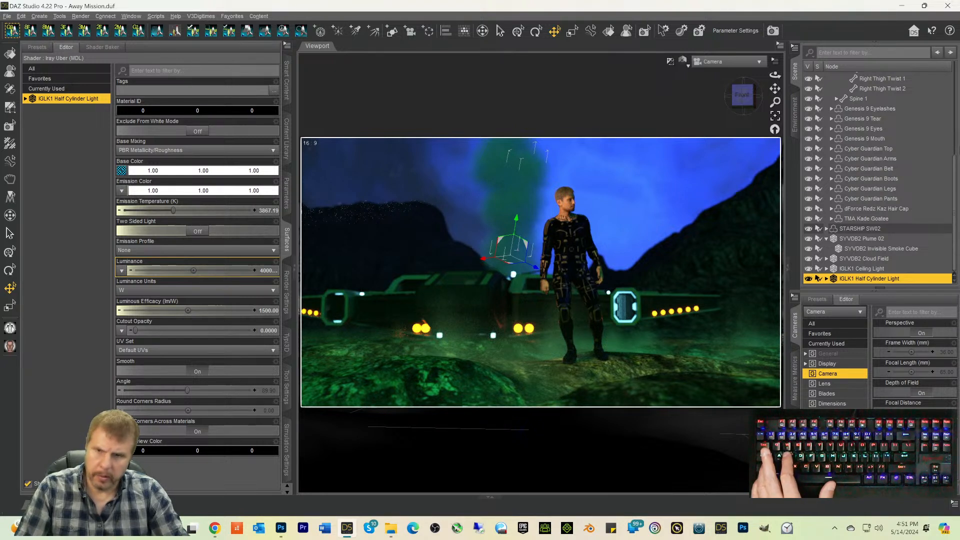
{"action": "key", "text": "ctrl+s"}
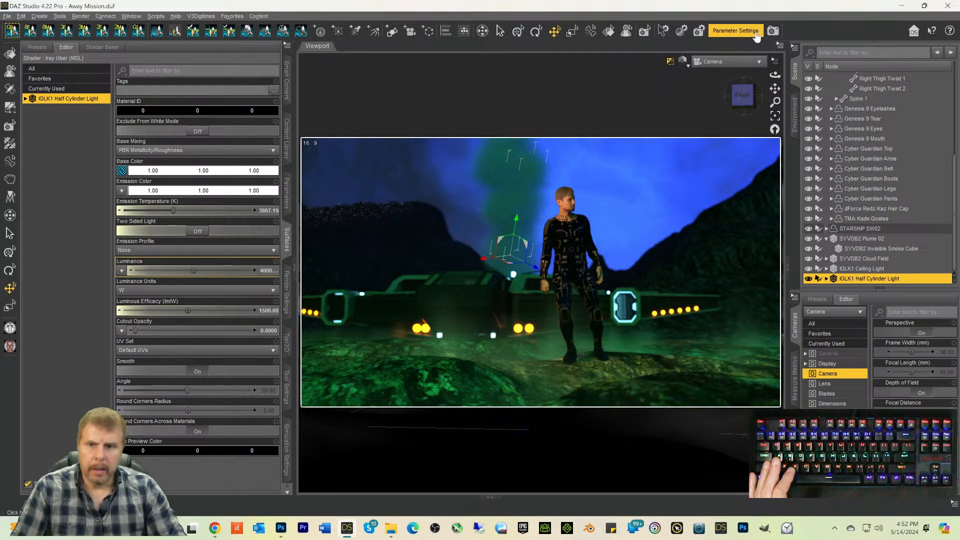
Step: Configure progressive rendering with Max Samples 25000, Max Time 259200 seconds and Rendering Quality Enable off, and save the scene
{"action": "left_click", "coordinate": [287, 285]}
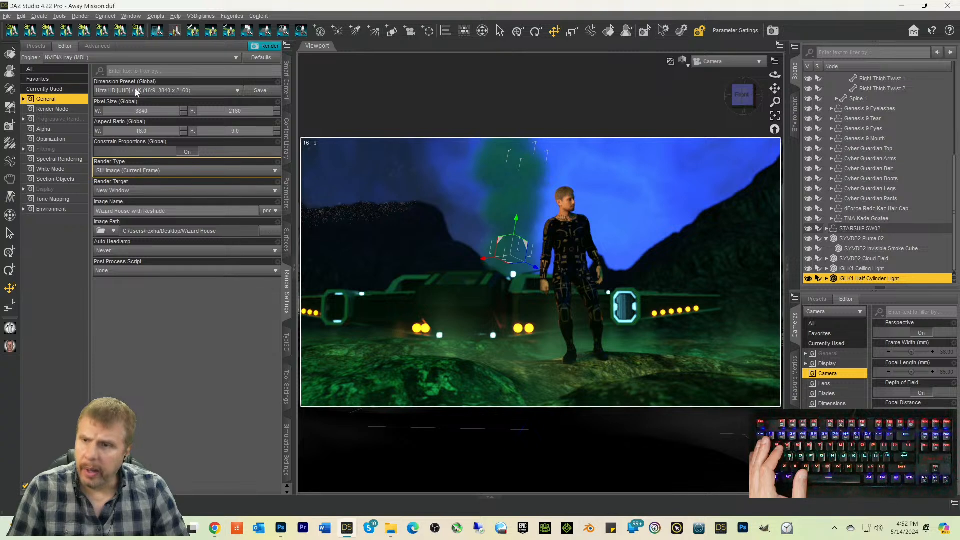
{"action": "left_click", "coordinate": [89, 48]}
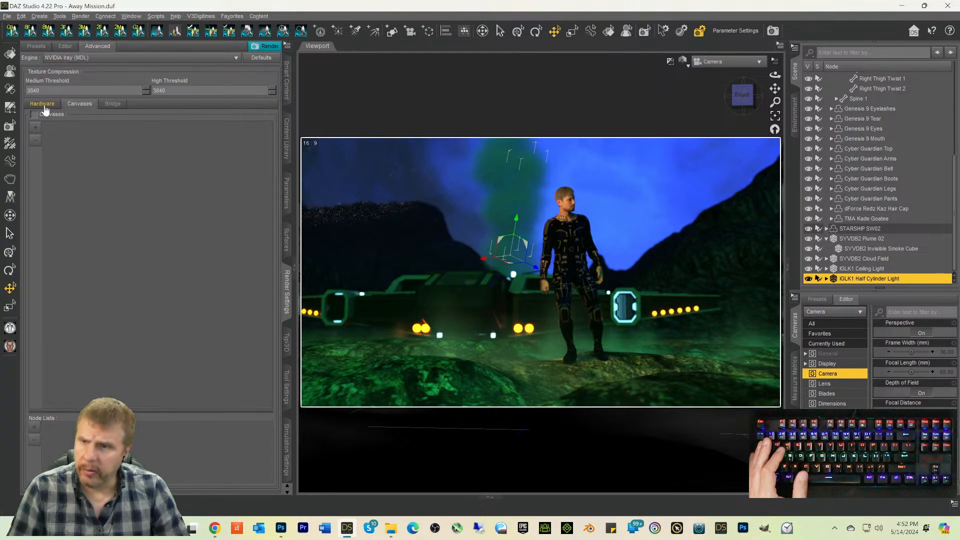
{"action": "left_click", "coordinate": [65, 46]}
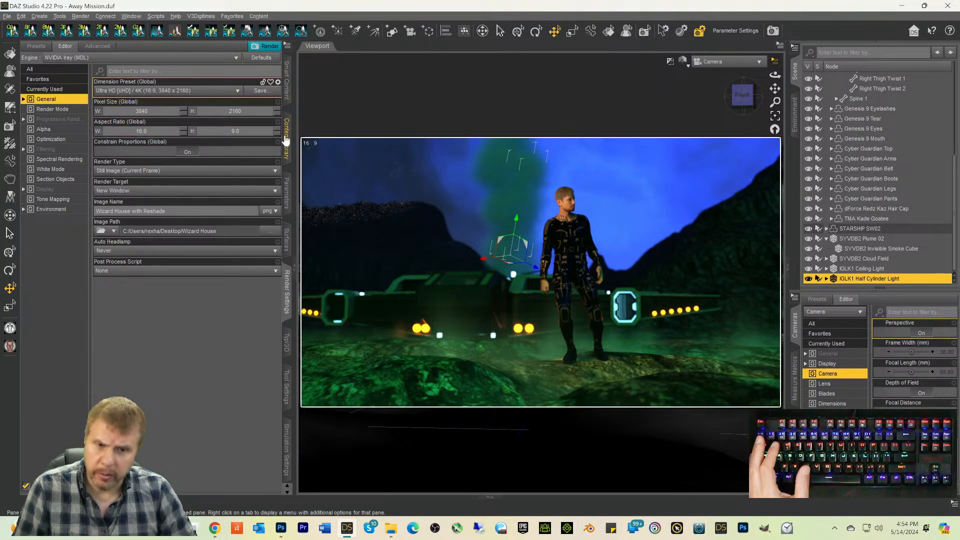
{"action": "left_click", "coordinate": [64, 121]}
{"action": "left_click_drag", "start_coordinate": [132, 150], "coordinate": [257, 151]}
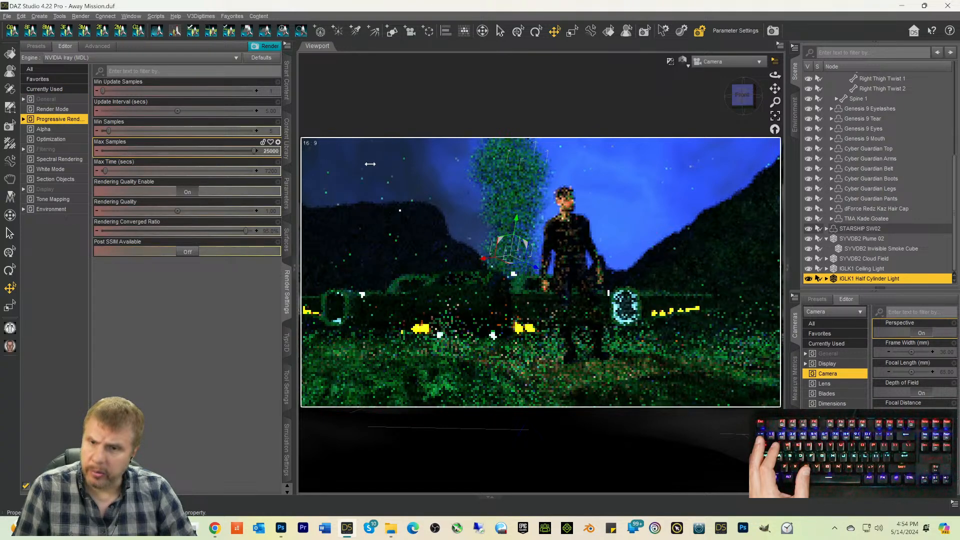
{"action": "left_click_drag", "start_coordinate": [173, 170], "coordinate": [409, 190]}
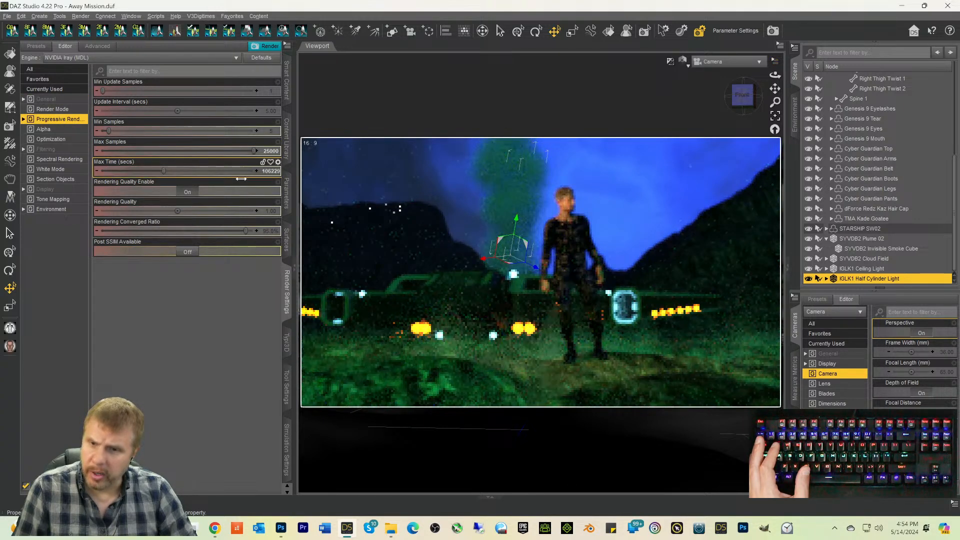
{"action": "left_click", "coordinate": [187, 194]}
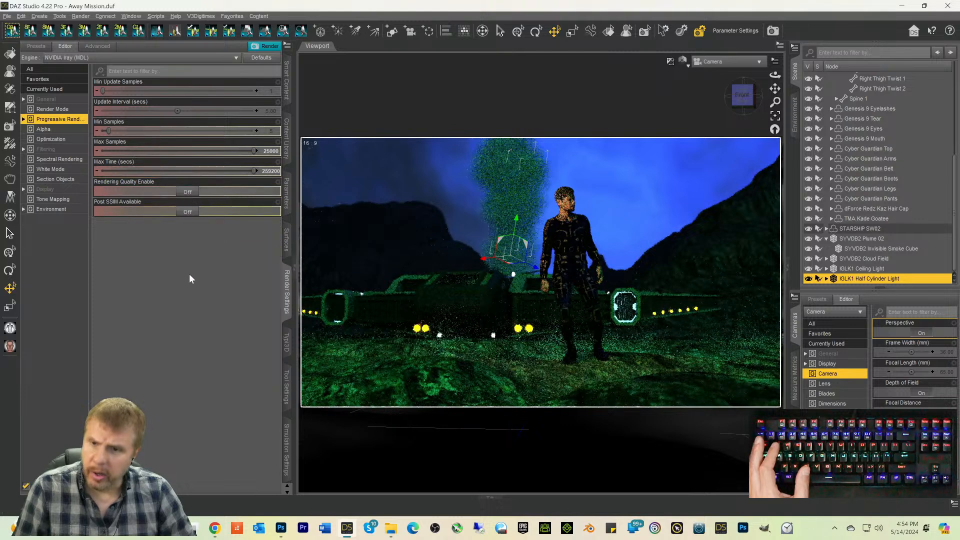
{"action": "key", "text": "ctrl+s"}
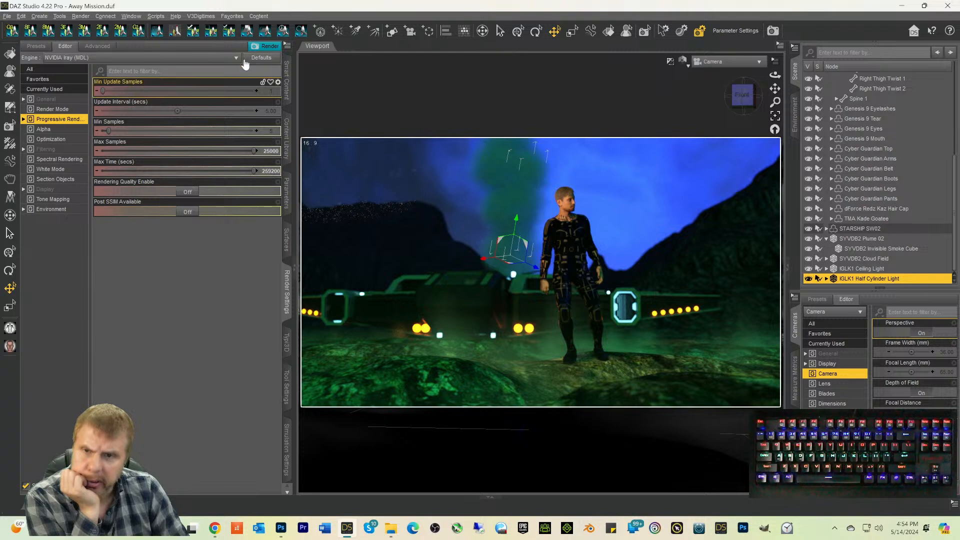
Step: Examine the figure from head to legs in a test render of the scene, and discard the unfinished render
{"action": "left_click", "coordinate": [266, 49]}
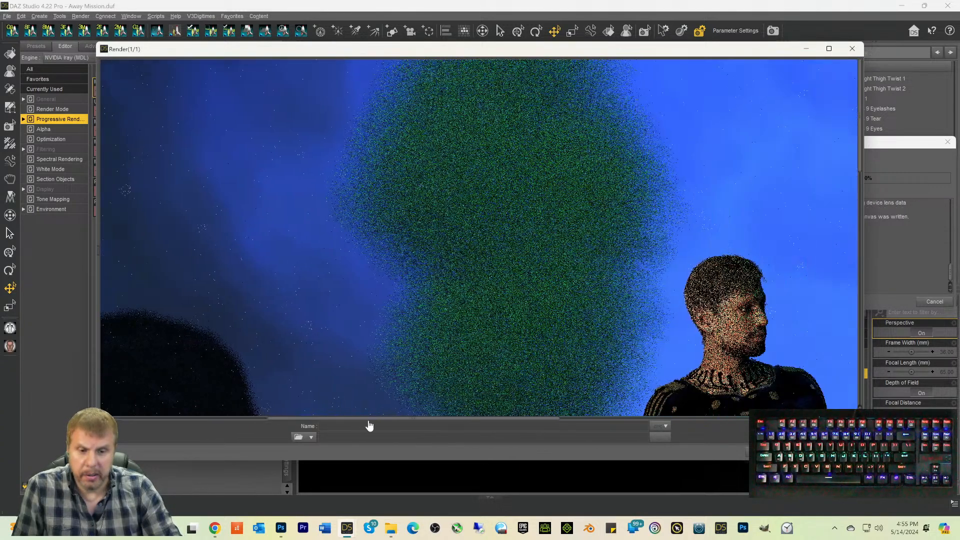
{"action": "scroll", "coordinate": [641, 314], "scroll_direction": "down", "scroll_amount": 2}
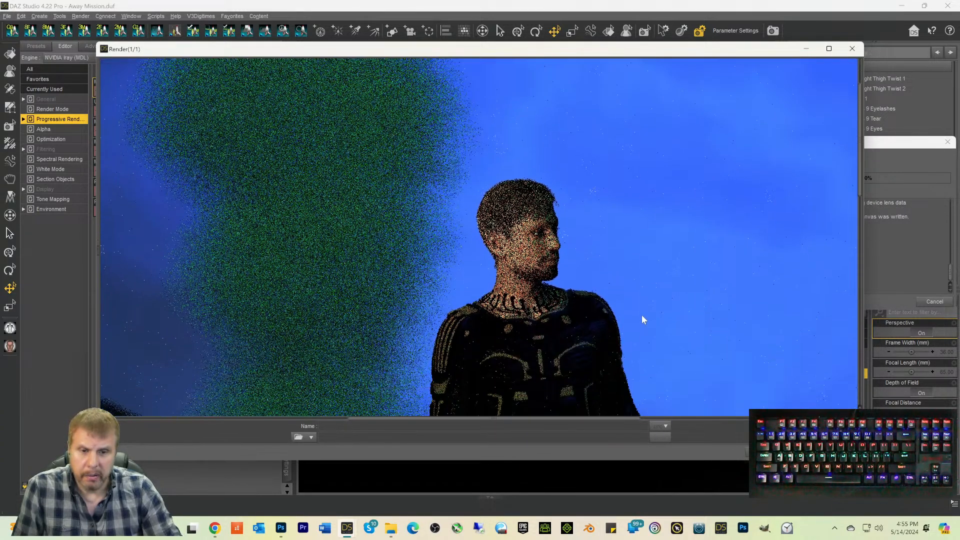
{"action": "scroll", "coordinate": [652, 329], "scroll_direction": "down", "scroll_amount": 4}
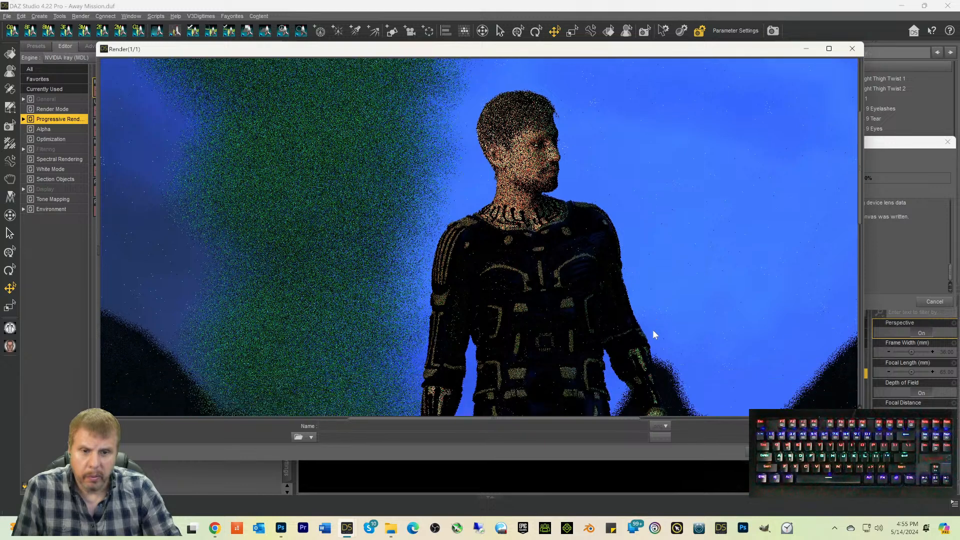
{"action": "scroll", "coordinate": [658, 339], "scroll_direction": "down", "scroll_amount": 1}
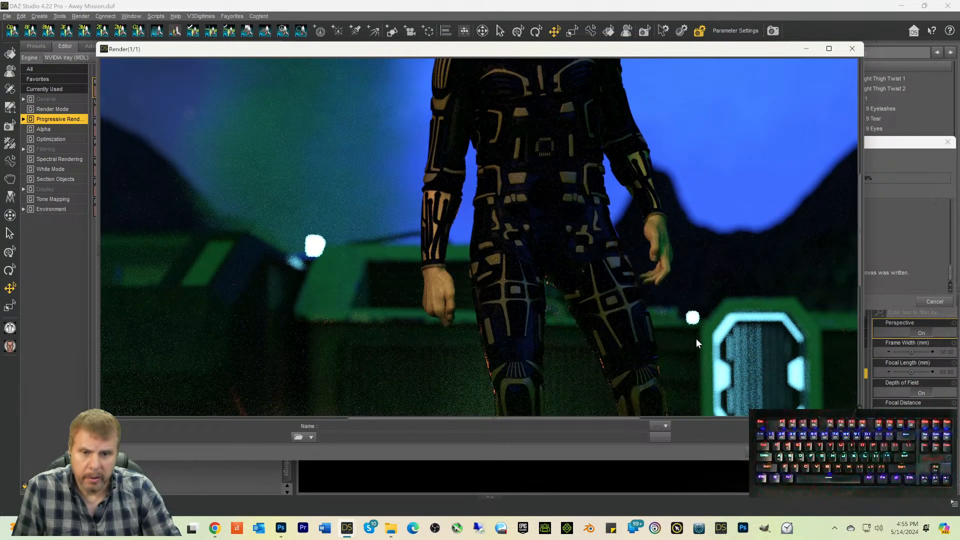
{"action": "scroll", "coordinate": [695, 340], "scroll_direction": "down", "scroll_amount": 1}
{"action": "scroll", "coordinate": [696, 339], "scroll_direction": "up", "scroll_amount": 4}
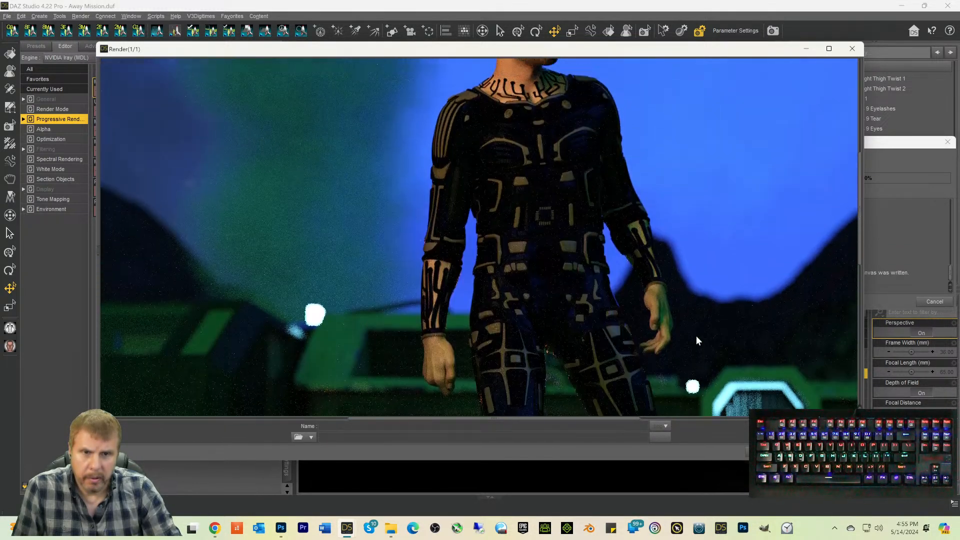
{"action": "scroll", "coordinate": [695, 340], "scroll_direction": "up", "scroll_amount": 1}
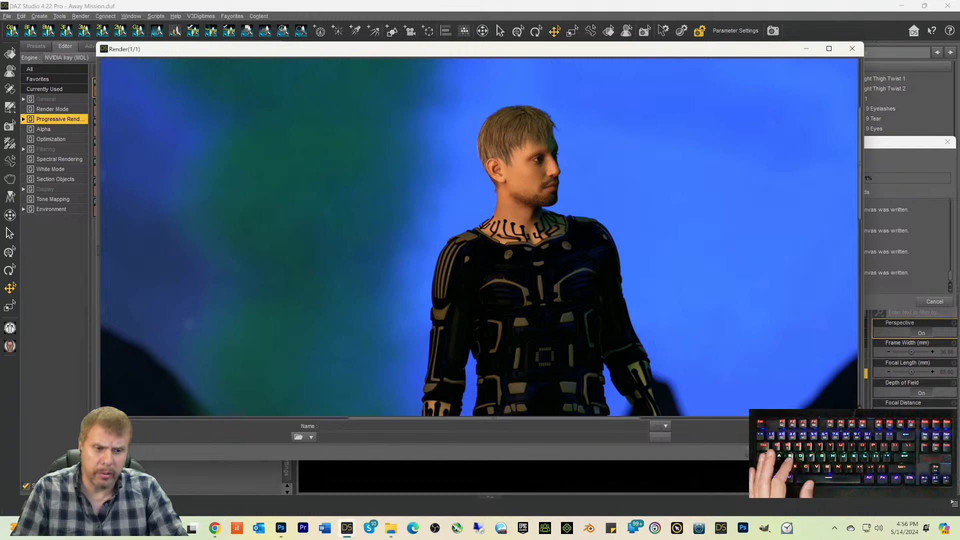
{"action": "key", "text": "Escape"}
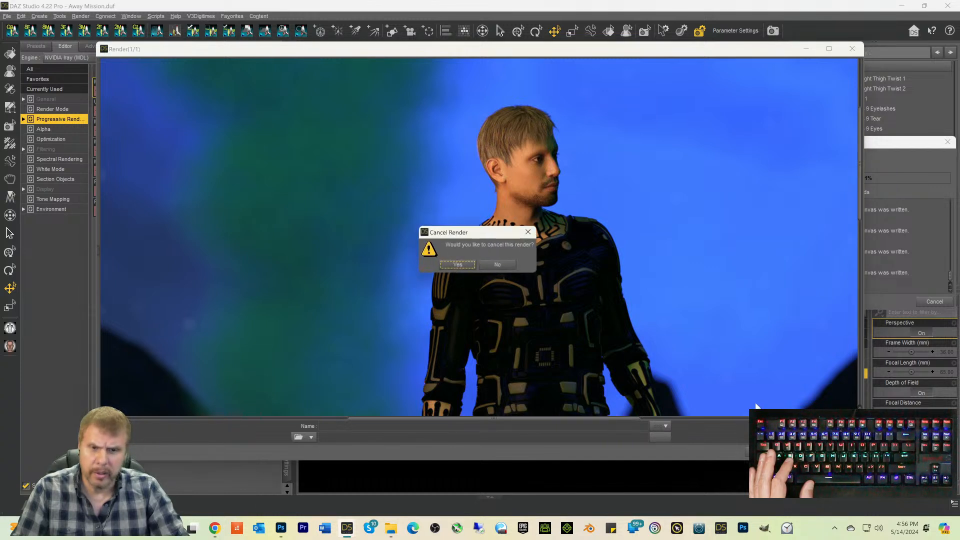
{"action": "left_click", "coordinate": [458, 266]}
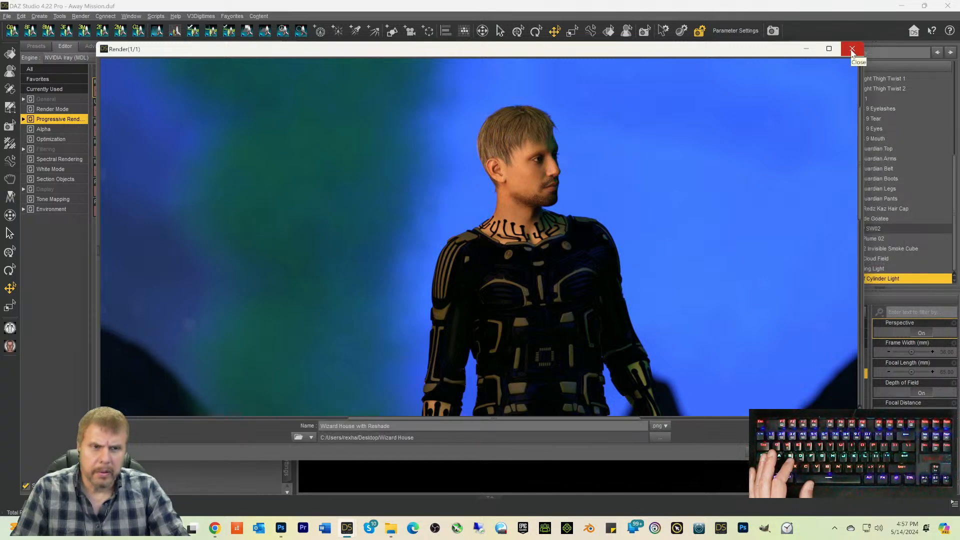
{"action": "left_click", "coordinate": [852, 49]}
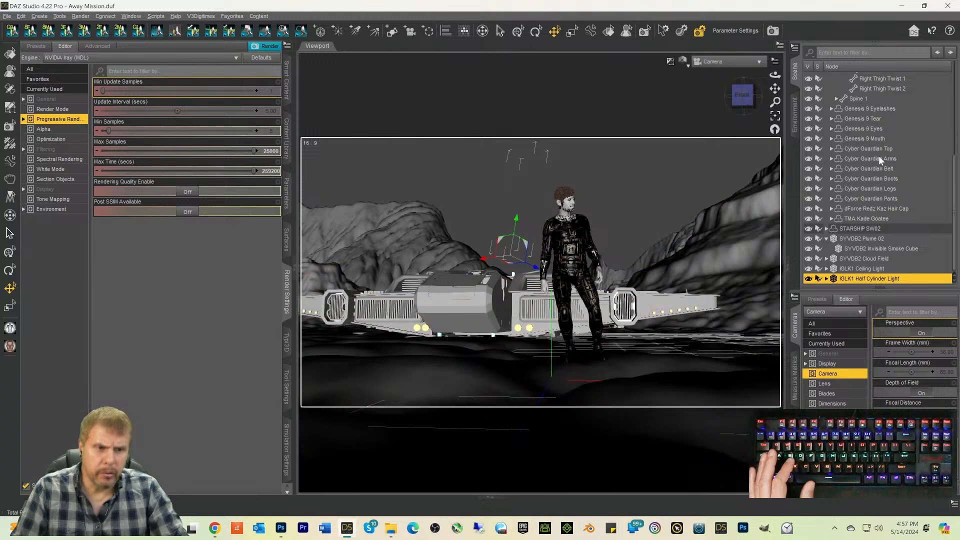
Step: Find the Genesis 9 Starter Essentials Expansion by searching products for essentials, and add G9 Eyebrows Card Style 01 High to John 9
{"action": "scroll", "coordinate": [879, 159], "scroll_direction": "up", "scroll_amount": 6}
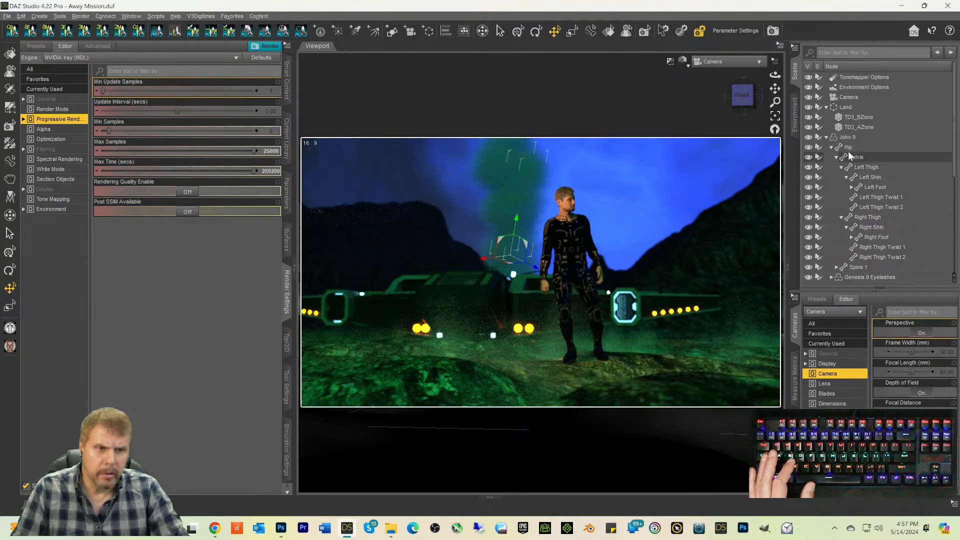
{"action": "left_click", "coordinate": [845, 137]}
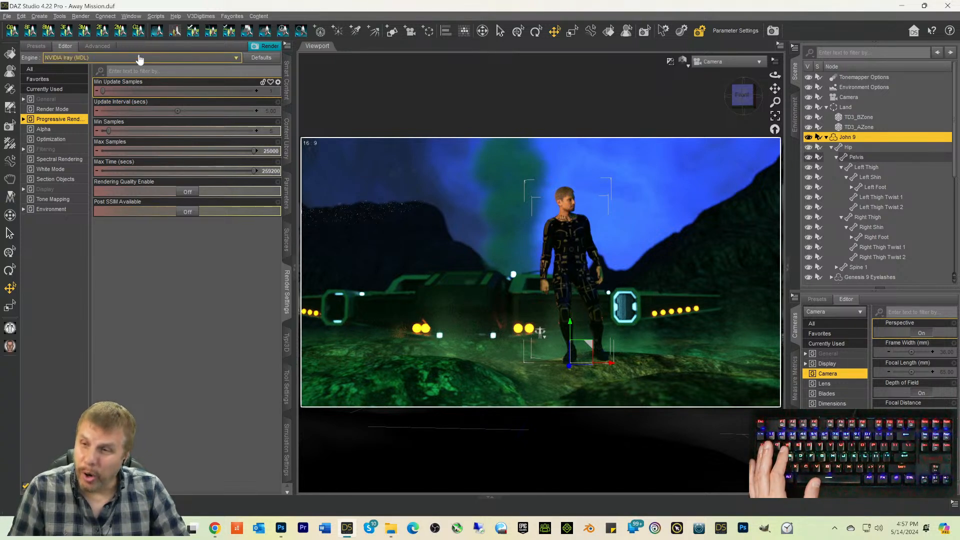
{"action": "left_click", "coordinate": [287, 82]}
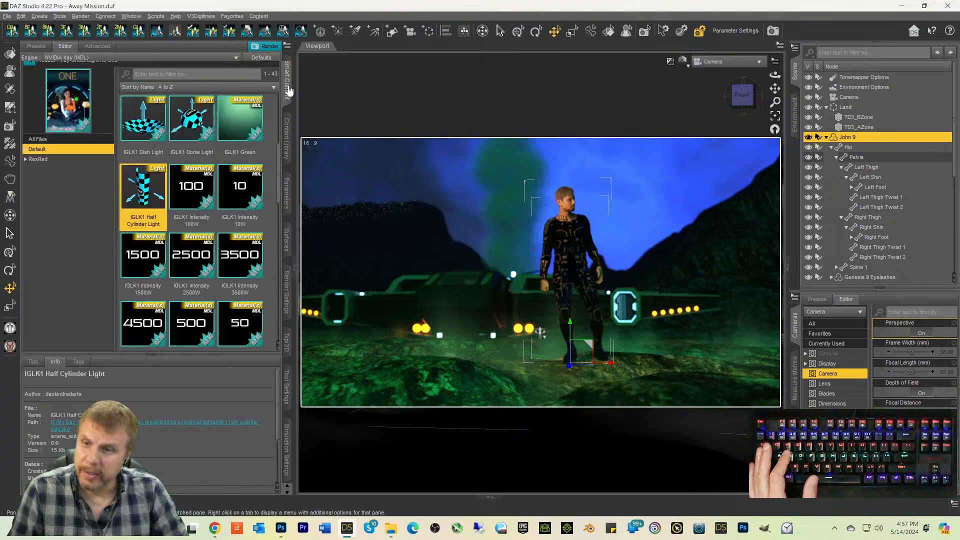
{"action": "left_click", "coordinate": [29, 60]}
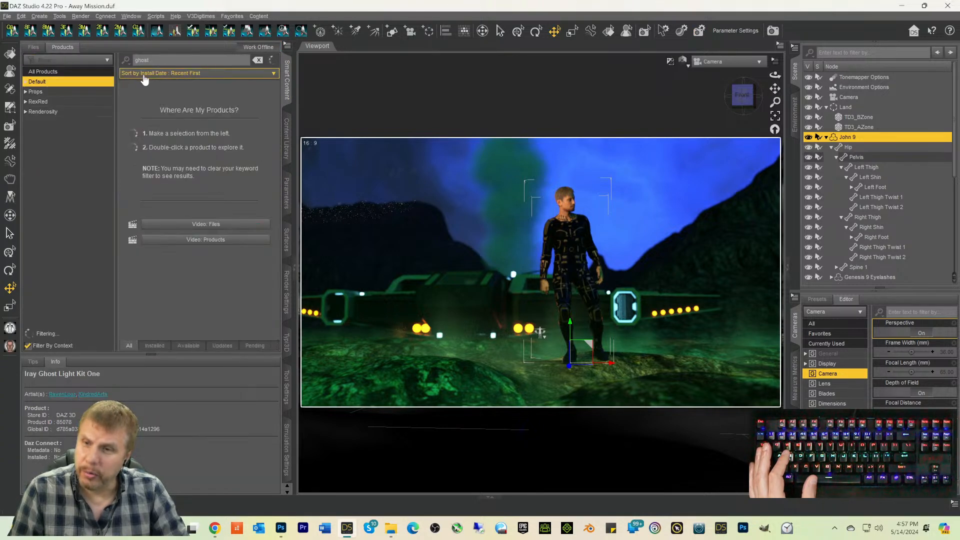
{"action": "type", "text": "essentials"}
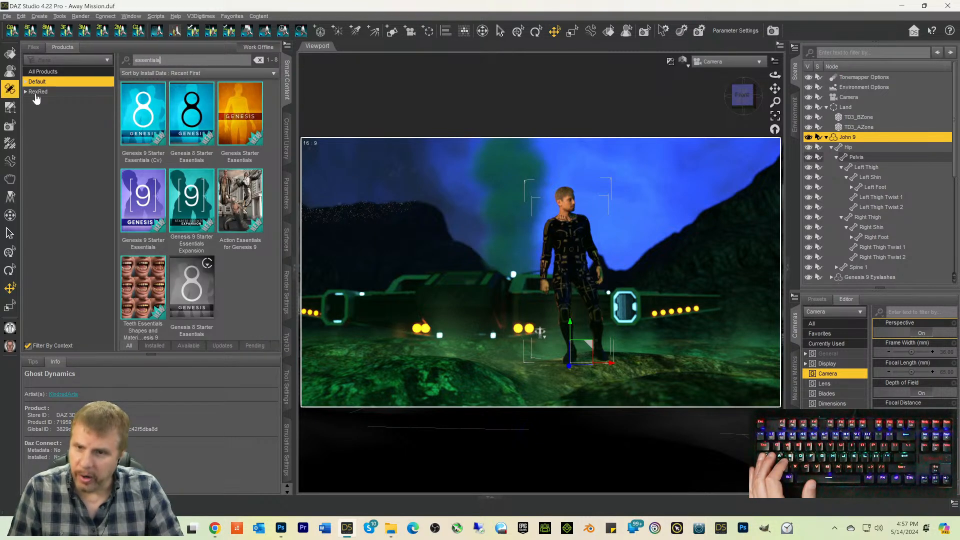
{"action": "double_click", "coordinate": [190, 196]}
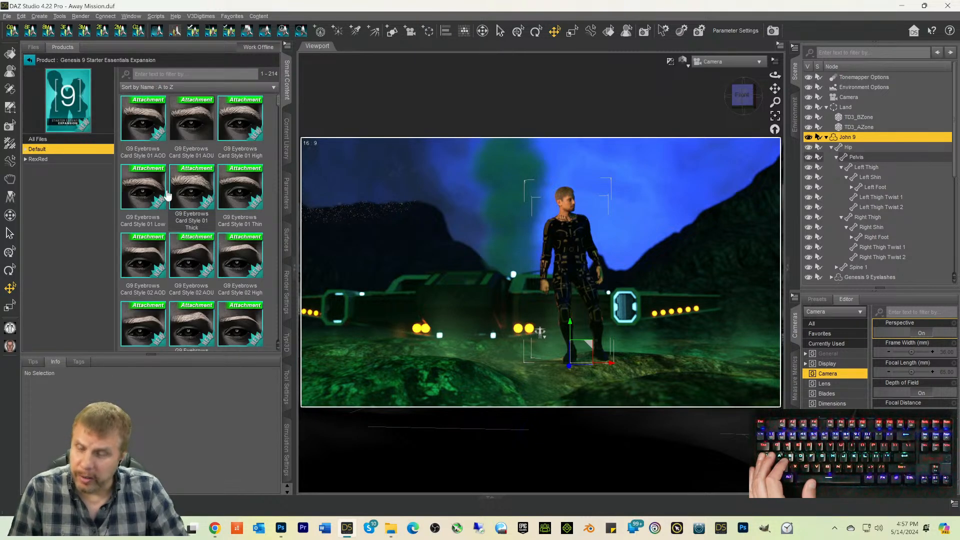
{"action": "left_click", "coordinate": [238, 126]}
{"action": "double_click", "coordinate": [238, 127]}
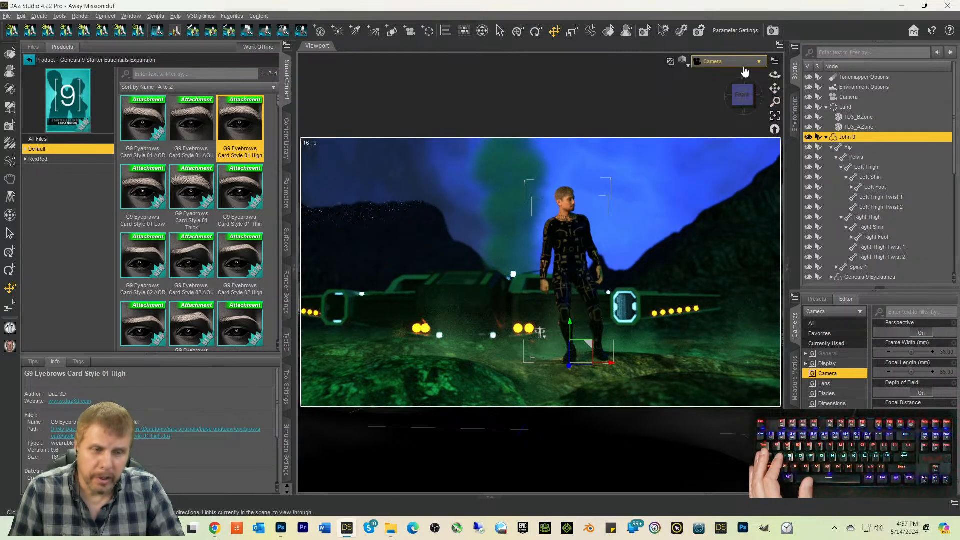
Step: Frame the G9 Eyebrows Card Style 01 High in Perspective View and examine them on the figure's face
{"action": "left_click", "coordinate": [729, 61]}
{"action": "left_click", "coordinate": [722, 77]}
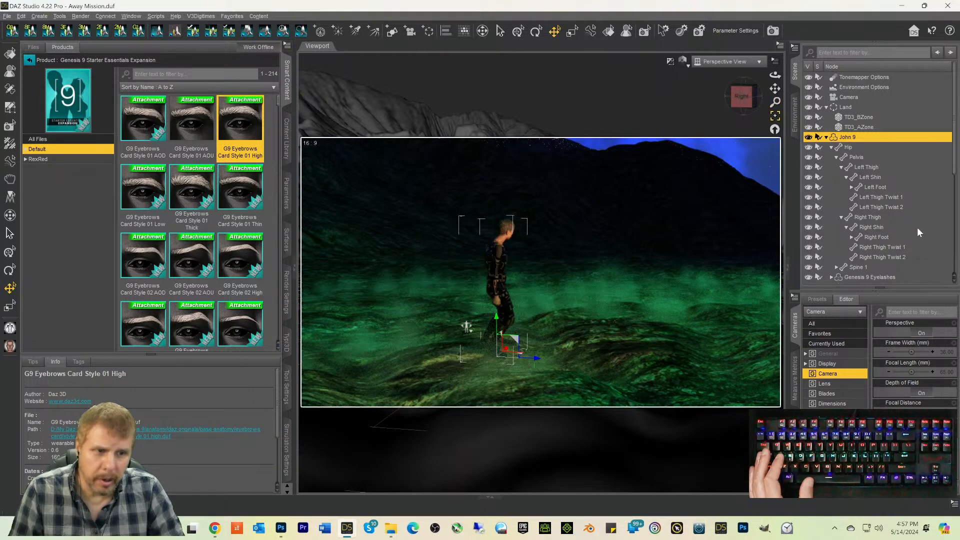
{"action": "scroll", "coordinate": [914, 227], "scroll_direction": "down", "scroll_amount": 2}
{"action": "scroll", "coordinate": [900, 228], "scroll_direction": "down", "scroll_amount": 2}
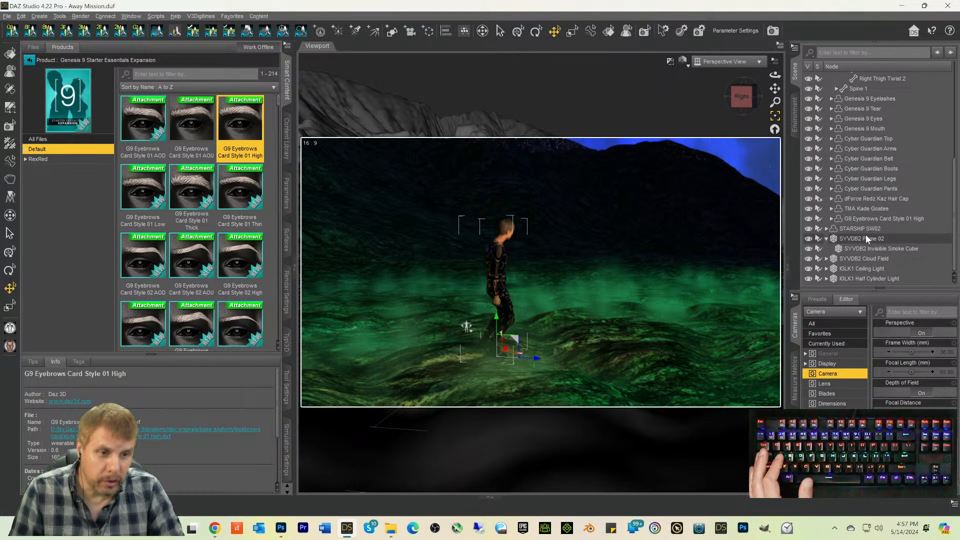
{"action": "left_click", "coordinate": [870, 220]}
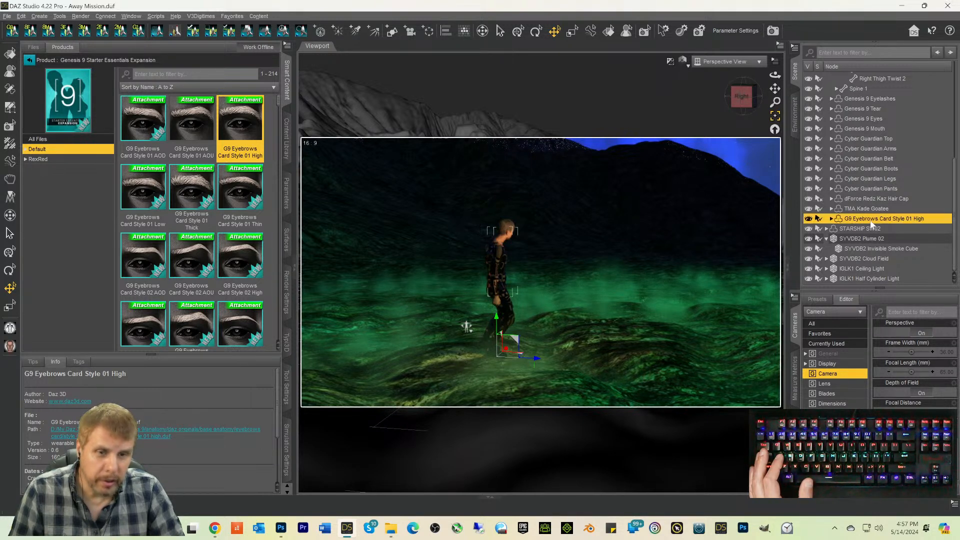
{"action": "left_click", "coordinate": [775, 118]}
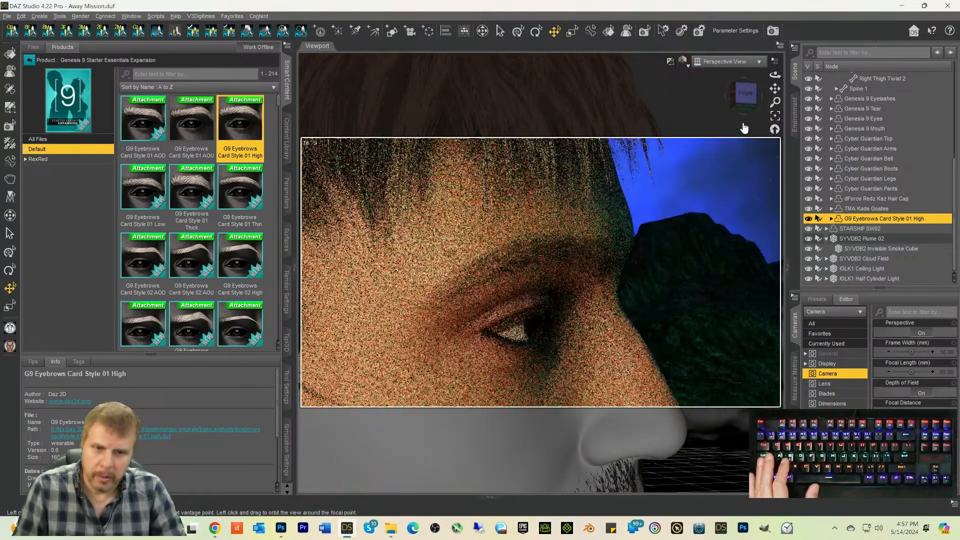
{"action": "scroll", "coordinate": [736, 297], "scroll_direction": "down", "scroll_amount": 6}
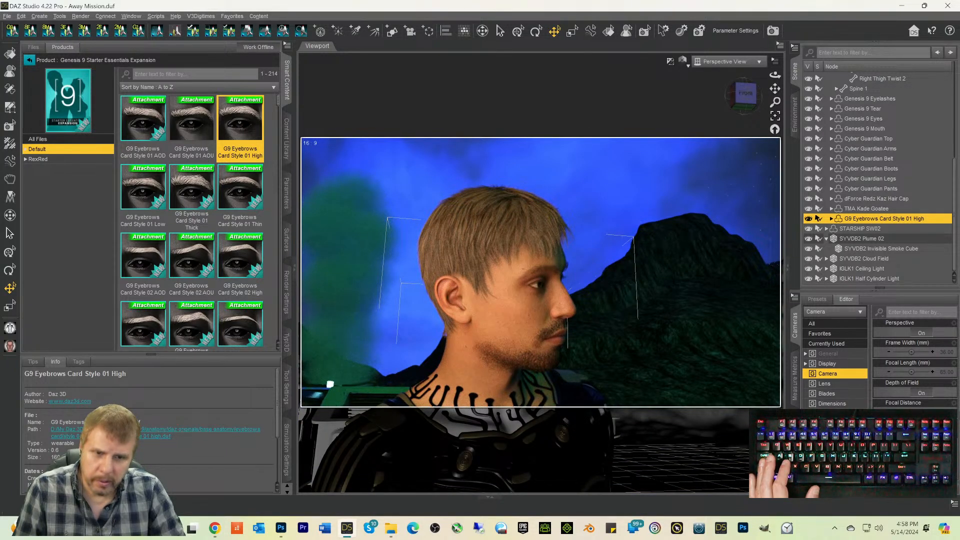
{"action": "left_click_drag", "start_coordinate": [741, 110], "coordinate": [724, 105]}
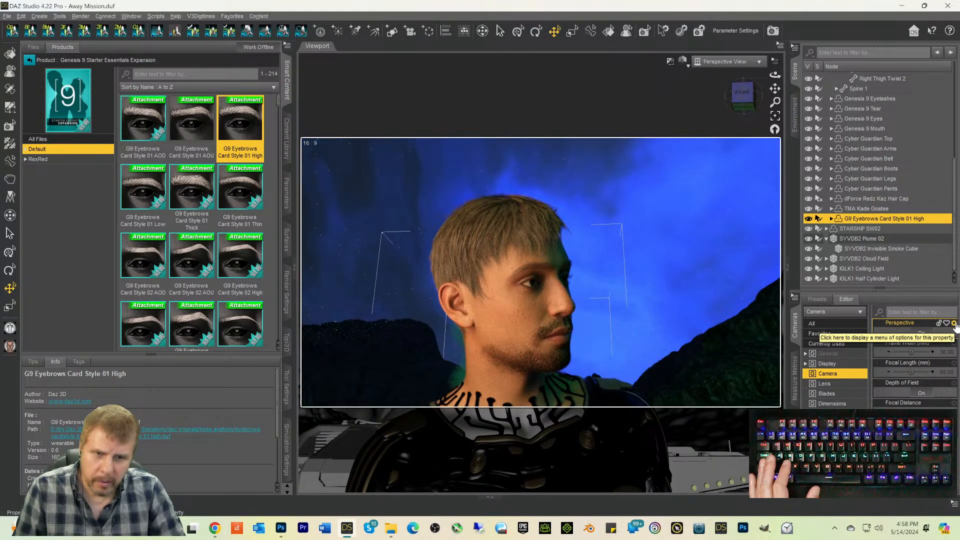
Step: Return the viewport to the scene Camera and save the scene
{"action": "left_click", "coordinate": [724, 61]}
{"action": "left_click", "coordinate": [710, 145]}
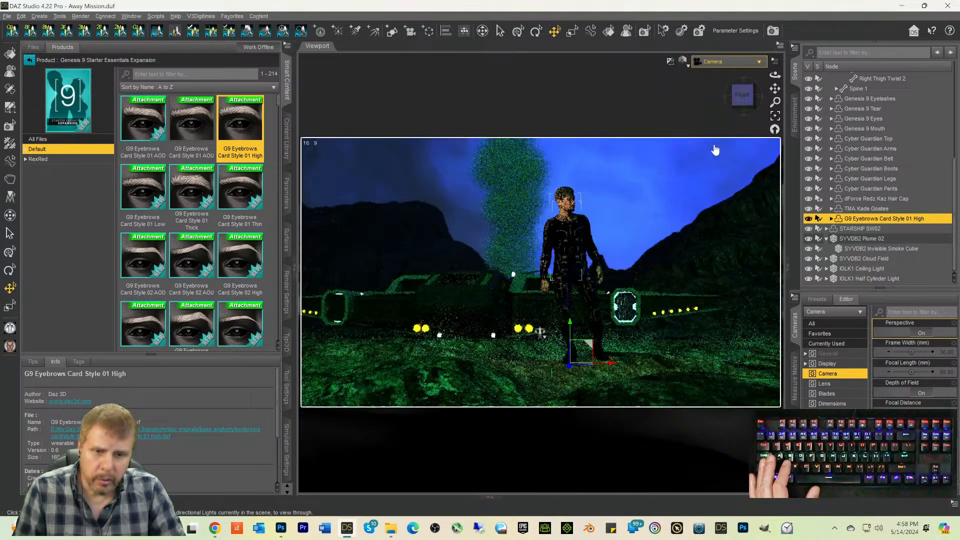
{"action": "key", "text": "ctrl+s"}
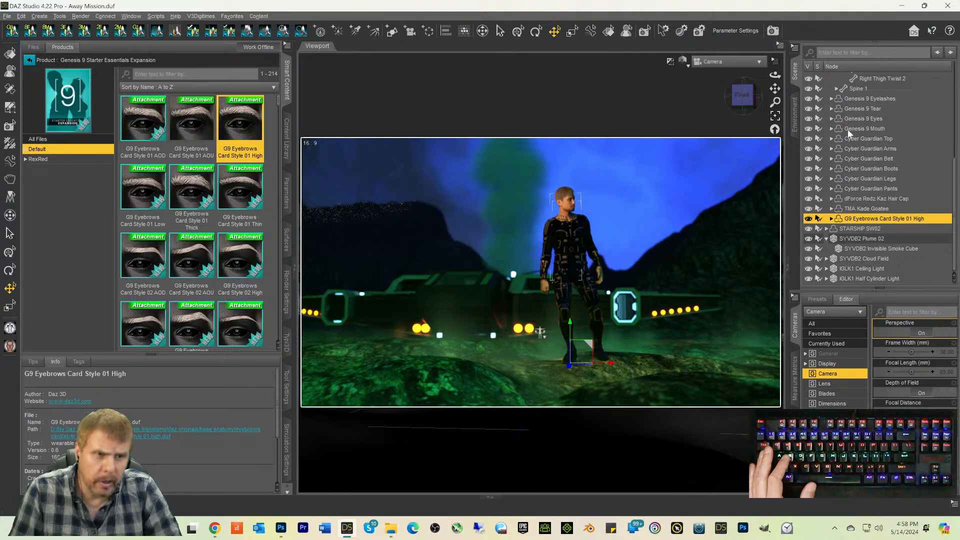
Step: Show all of John 9's parameters, with the viewport set to Perspective View of his head
{"action": "scroll", "coordinate": [844, 141], "scroll_direction": "up", "scroll_amount": 6}
{"action": "scroll", "coordinate": [871, 194], "scroll_direction": "up", "scroll_amount": 1}
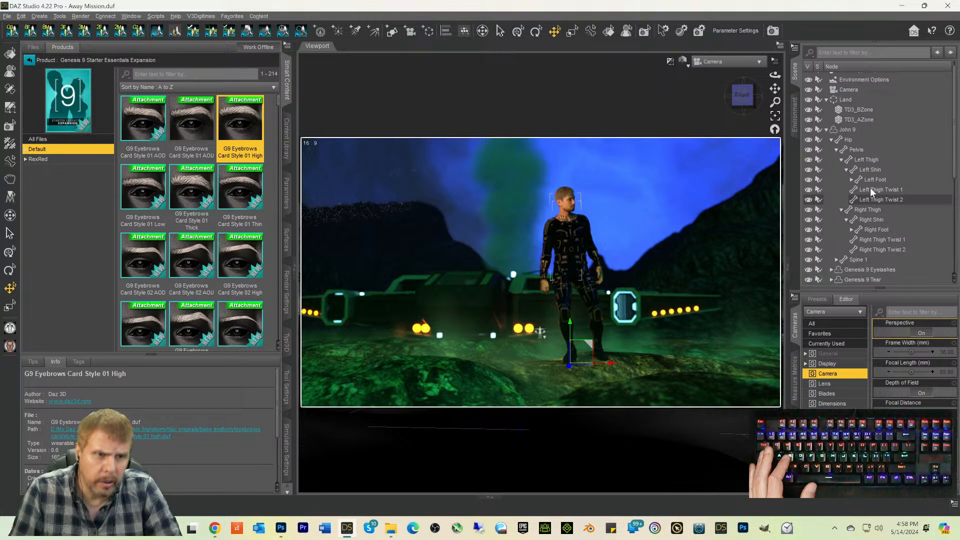
{"action": "left_click", "coordinate": [840, 137]}
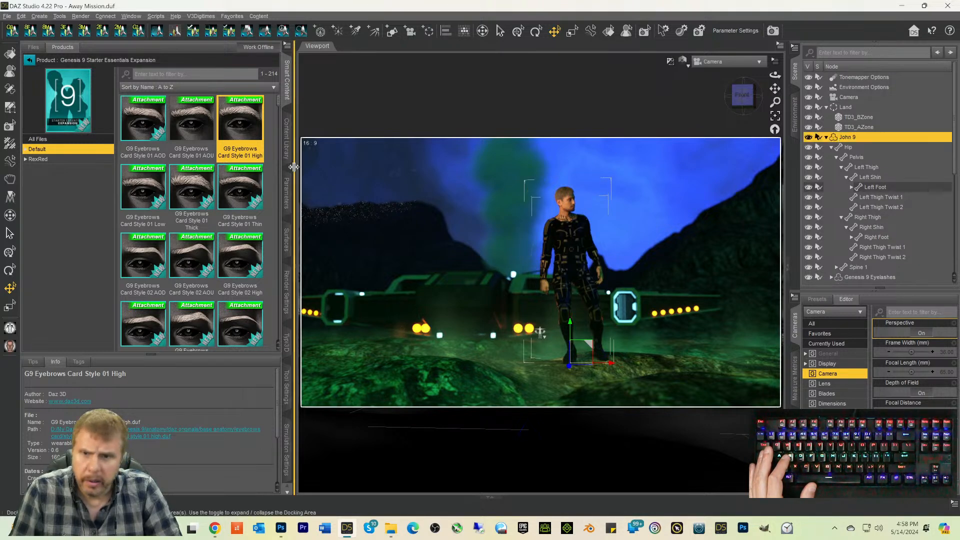
{"action": "left_click", "coordinate": [287, 193]}
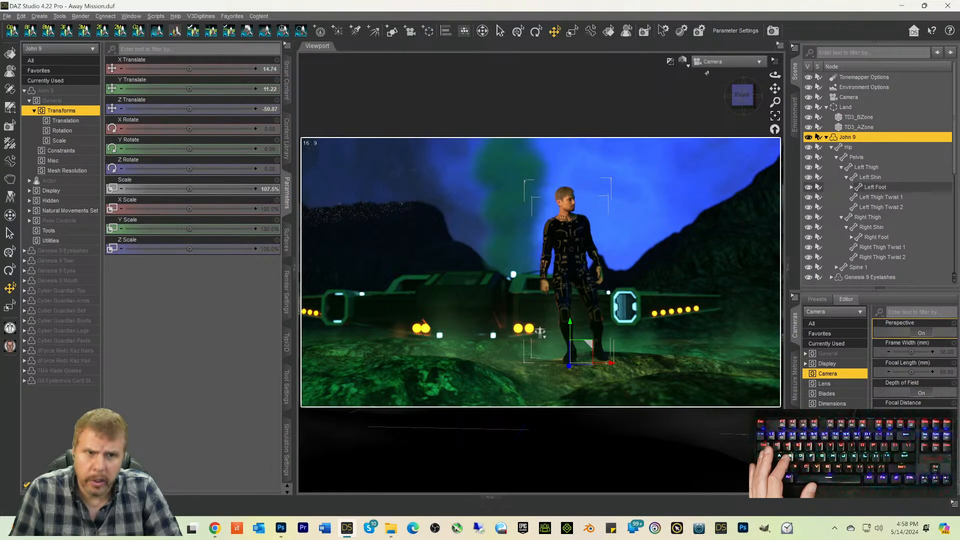
{"action": "left_click", "coordinate": [715, 62]}
{"action": "left_click", "coordinate": [713, 69]}
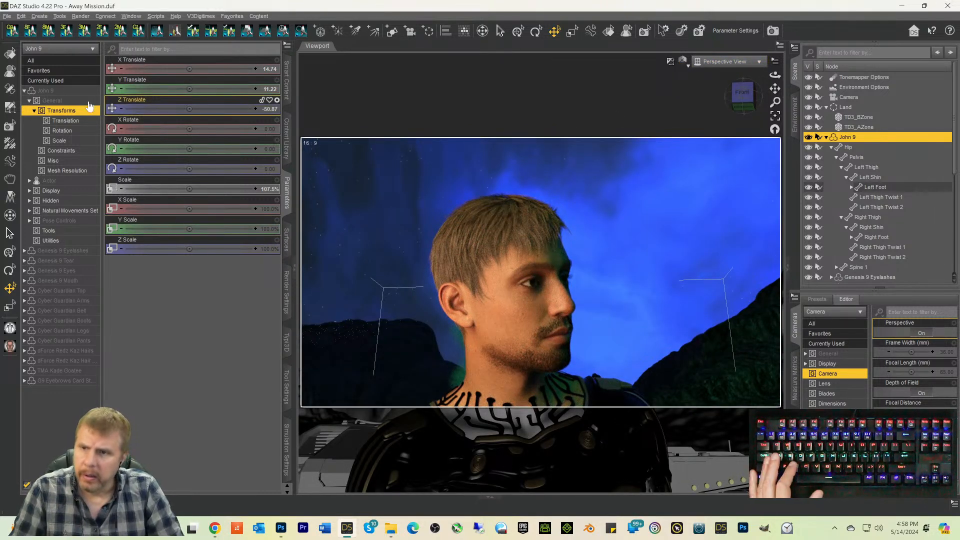
{"action": "left_click", "coordinate": [55, 91]}
{"action": "left_click", "coordinate": [142, 60]}
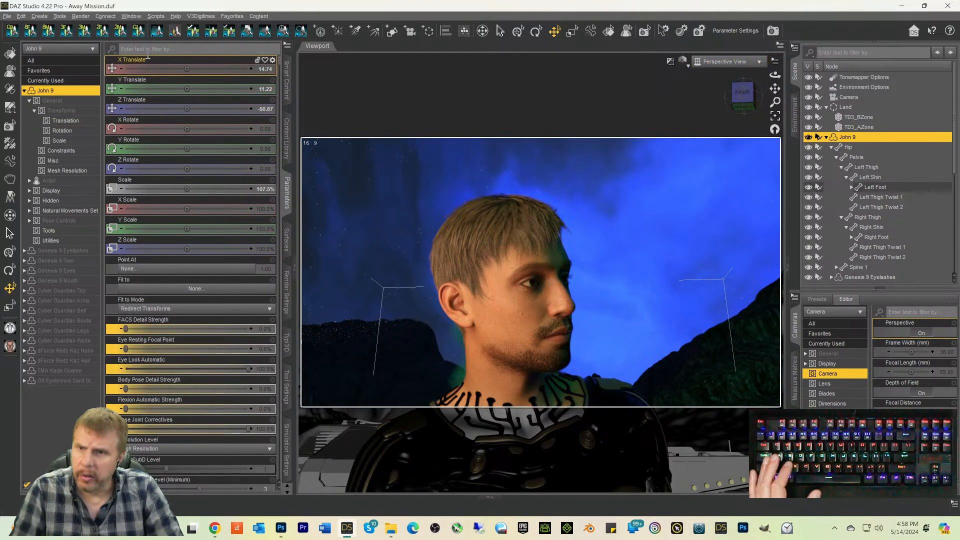
Step: Filter John 9's parameters by the word squint
{"action": "key", "text": "s"}
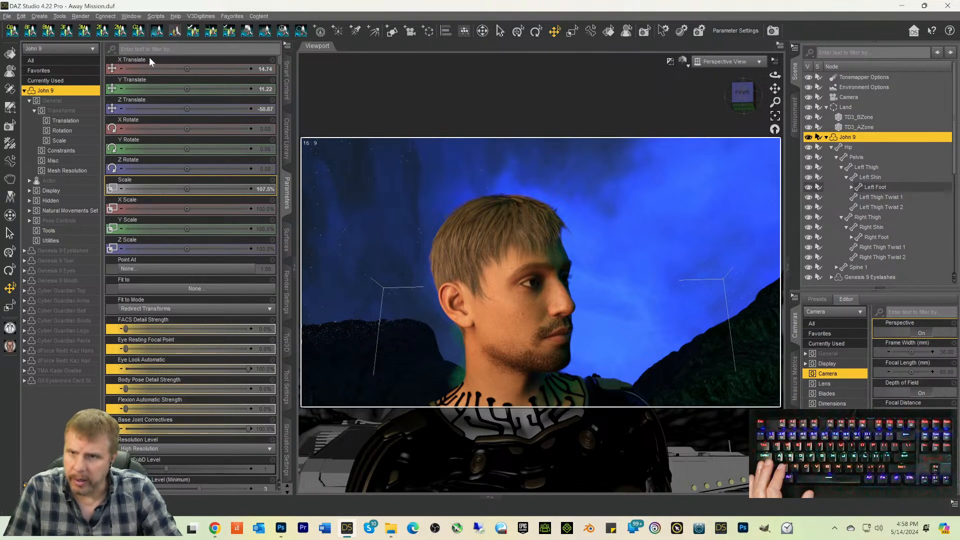
{"action": "left_click", "coordinate": [155, 49]}
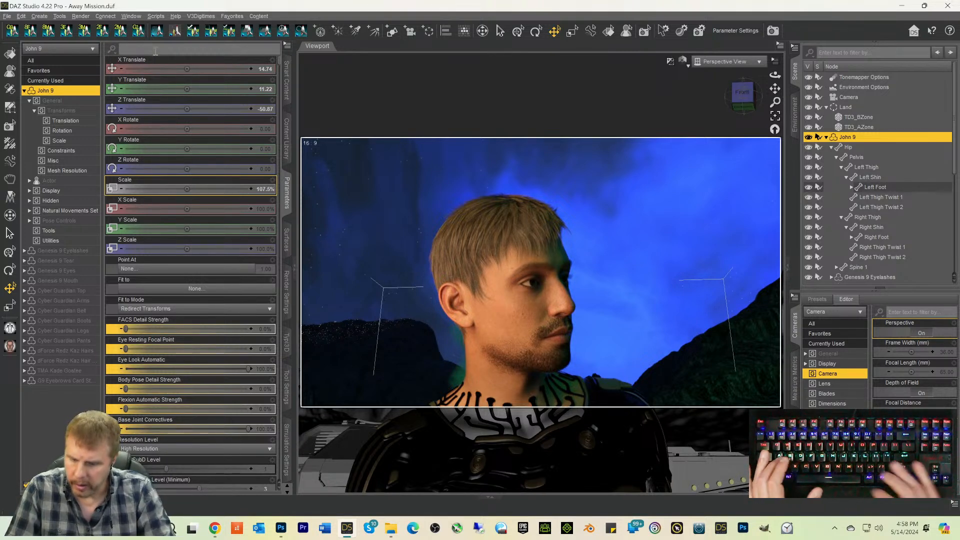
{"action": "type", "text": "sqhint"}
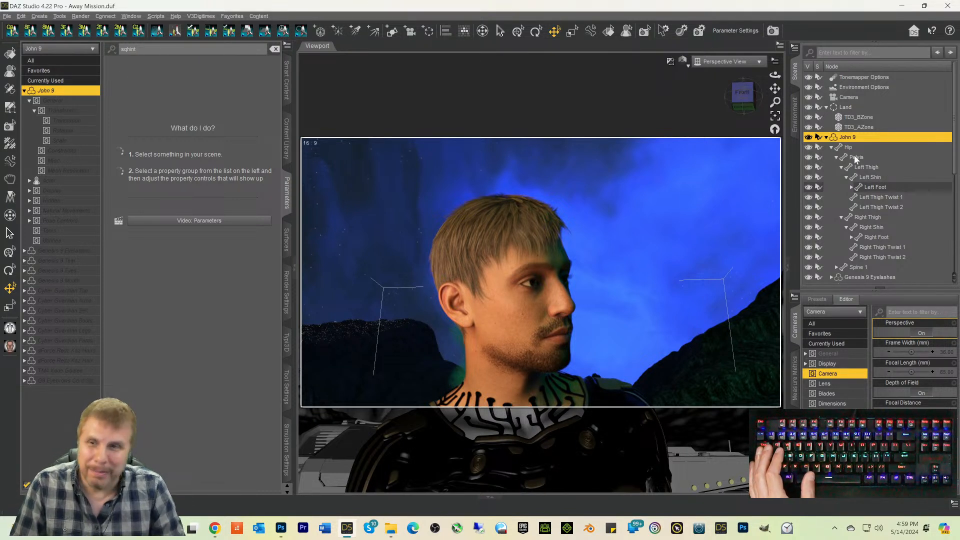
{"action": "left_click", "coordinate": [164, 48]}
{"action": "key", "text": "Left"}
{"action": "key", "text": "Left"}
{"action": "key", "text": "Left"}
{"action": "key", "text": "Left"}
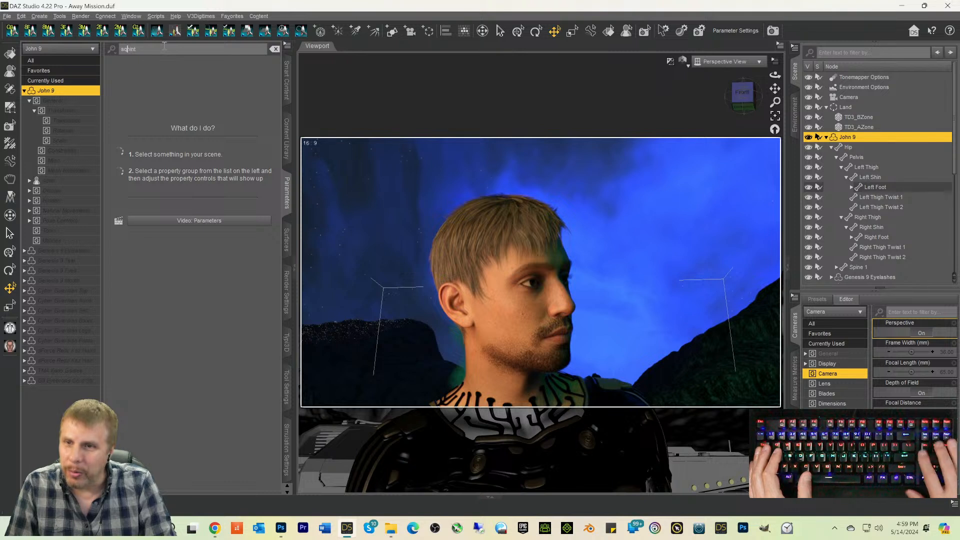
{"action": "key", "text": "Delete"}
{"action": "key", "text": "Delete"}
{"action": "type", "text": "i"}
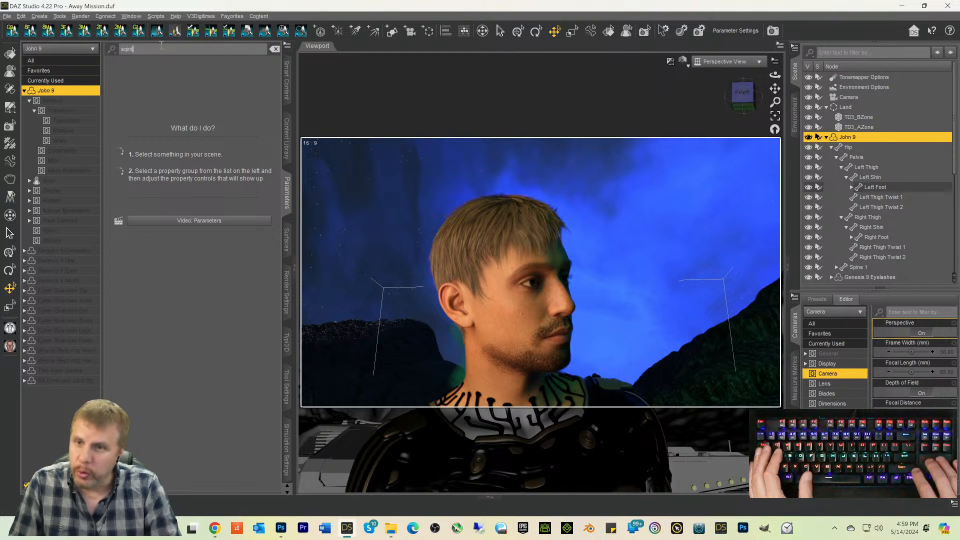
{"action": "key", "text": "Left"}
{"action": "key", "text": "Left"}
{"action": "key", "text": "Left"}
{"action": "type", "text": "u"}
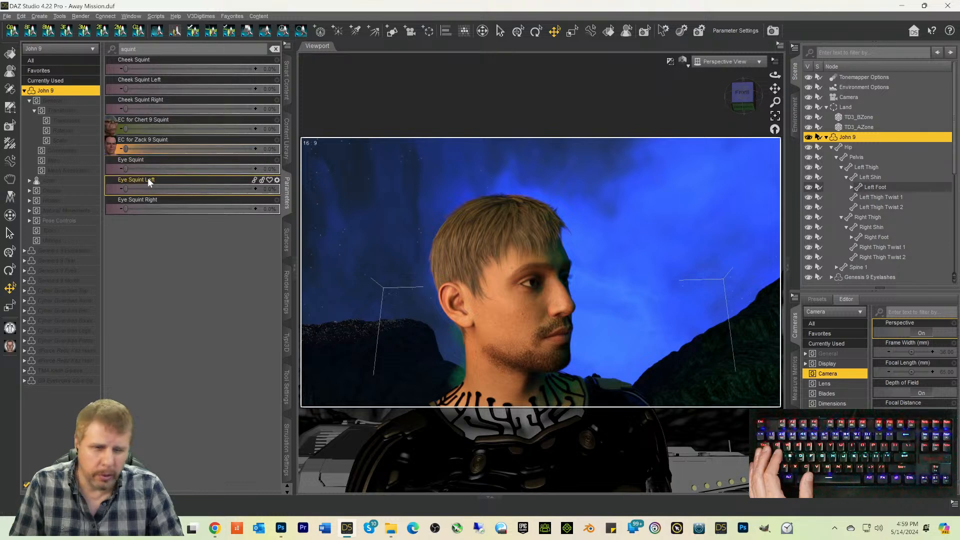
Step: Set John 9's Eye Squint Right to 36.6% in Texture Shaded view
{"action": "left_click_drag", "start_coordinate": [127, 208], "coordinate": [166, 208]}
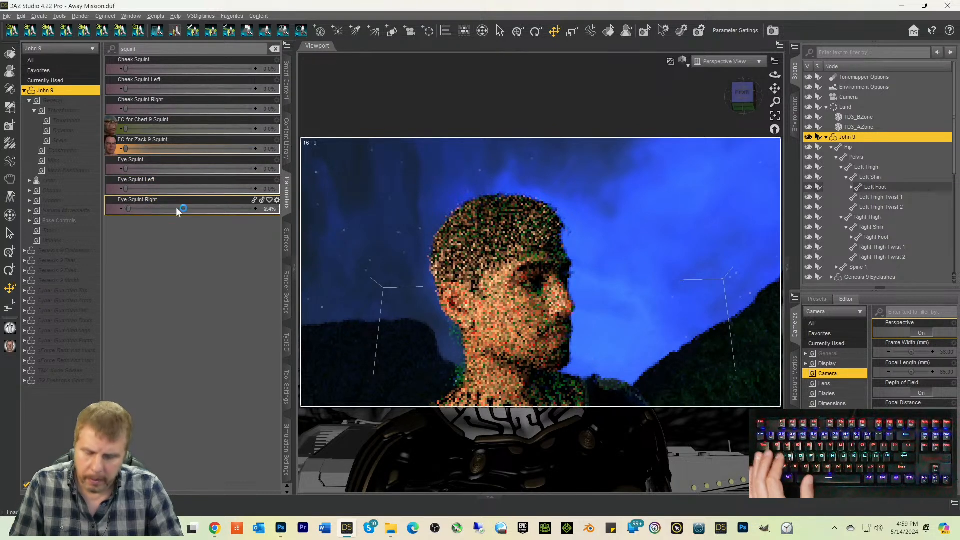
{"action": "key", "text": "ctrl+z"}
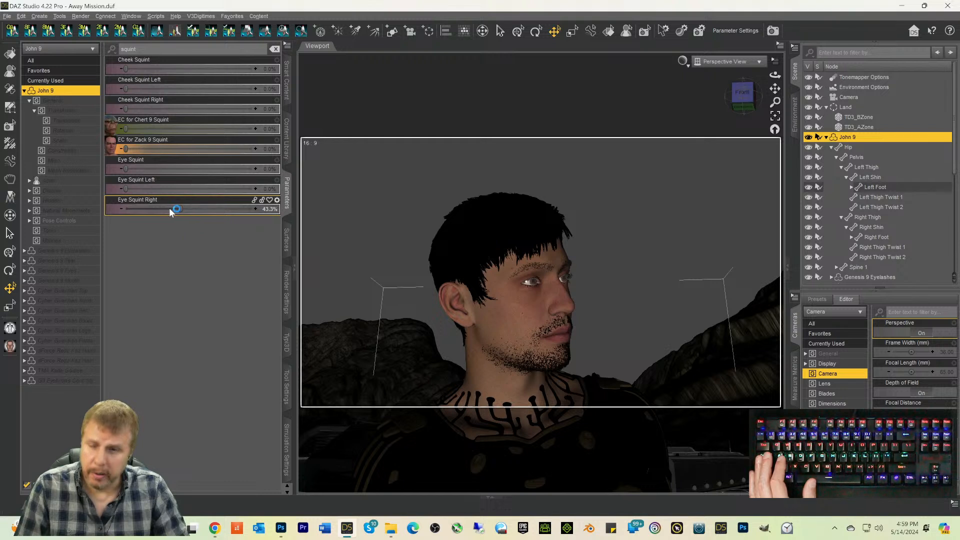
{"action": "left_click", "coordinate": [168, 208]}
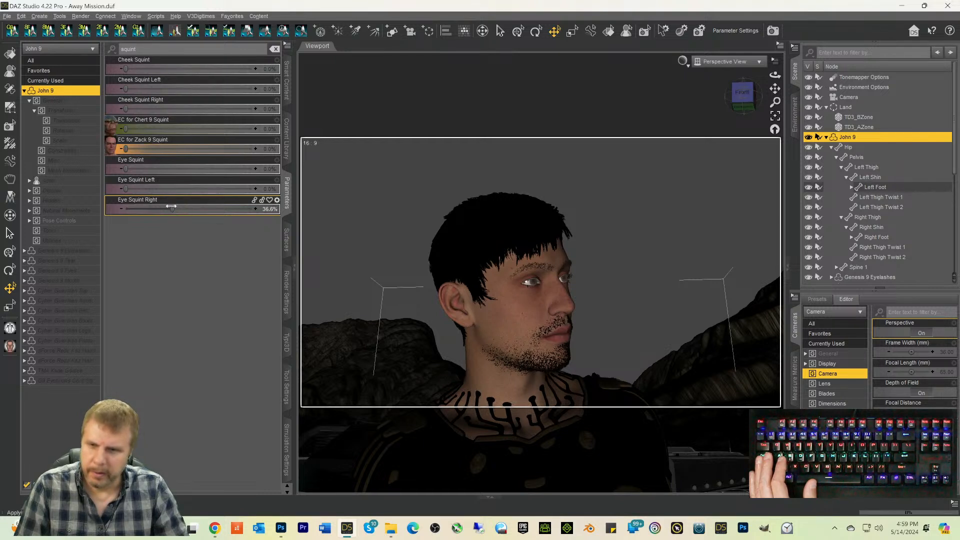
{"action": "mouse_move", "coordinate": [171, 206]}
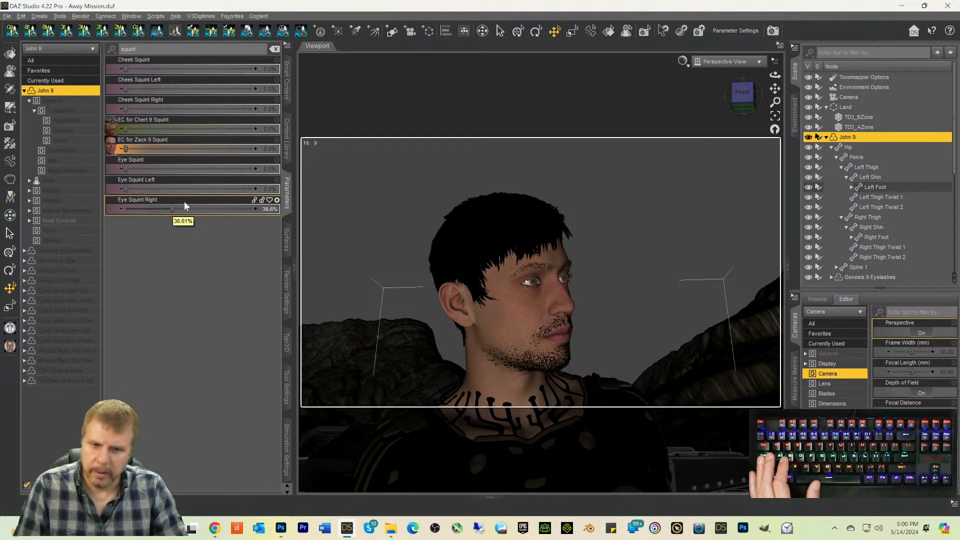
Step: Return the viewport to the scene Camera with the Iray preview
{"action": "left_click", "coordinate": [728, 62]}
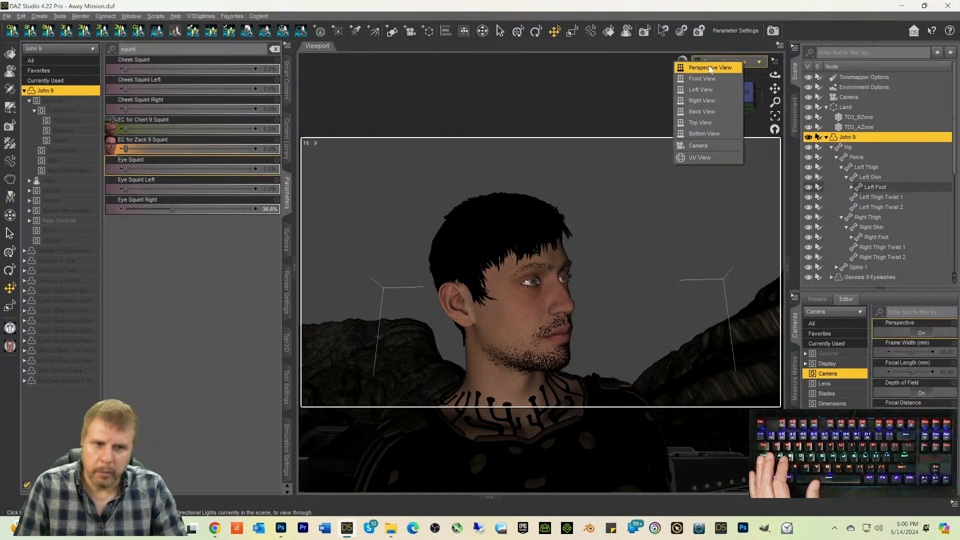
{"action": "left_click", "coordinate": [695, 146]}
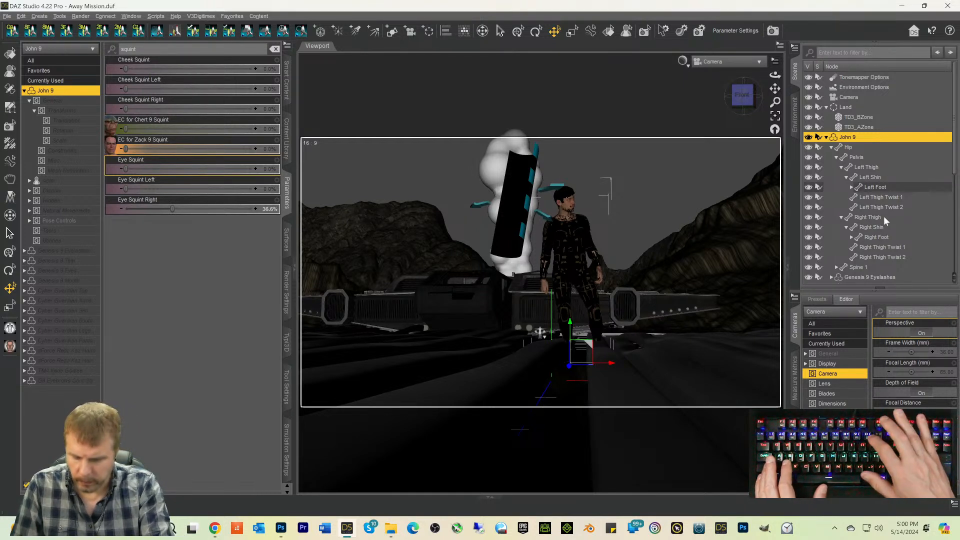
{"action": "key", "text": "ctrl+0"}
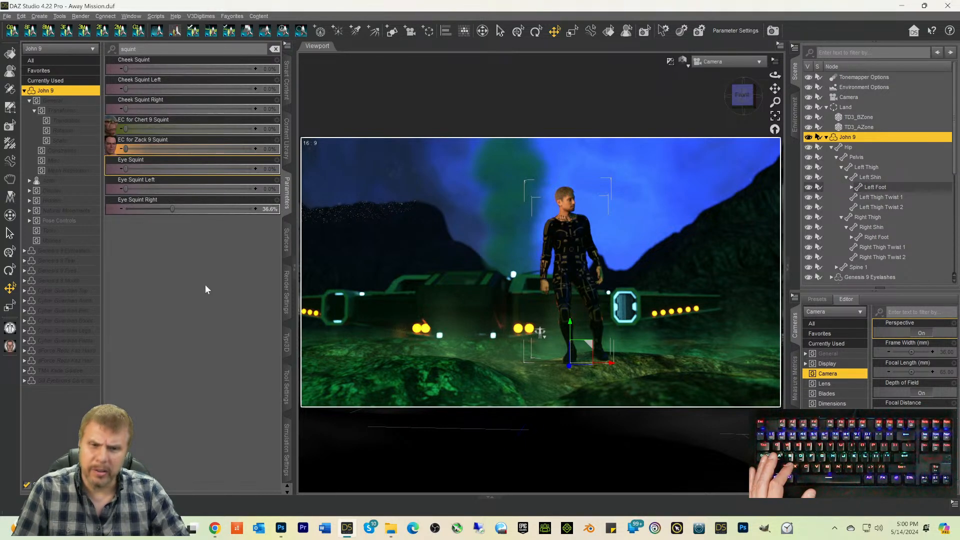
Step: Lock the scene Camera with the script that locks or unlocks the selected camera or light
{"action": "left_click", "coordinate": [651, 102]}
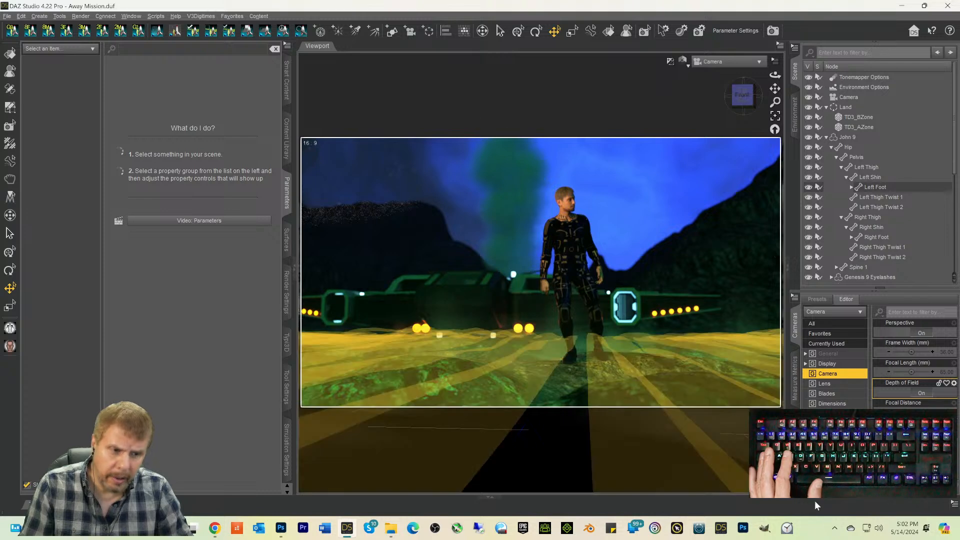
{"action": "left_click", "coordinate": [836, 97]}
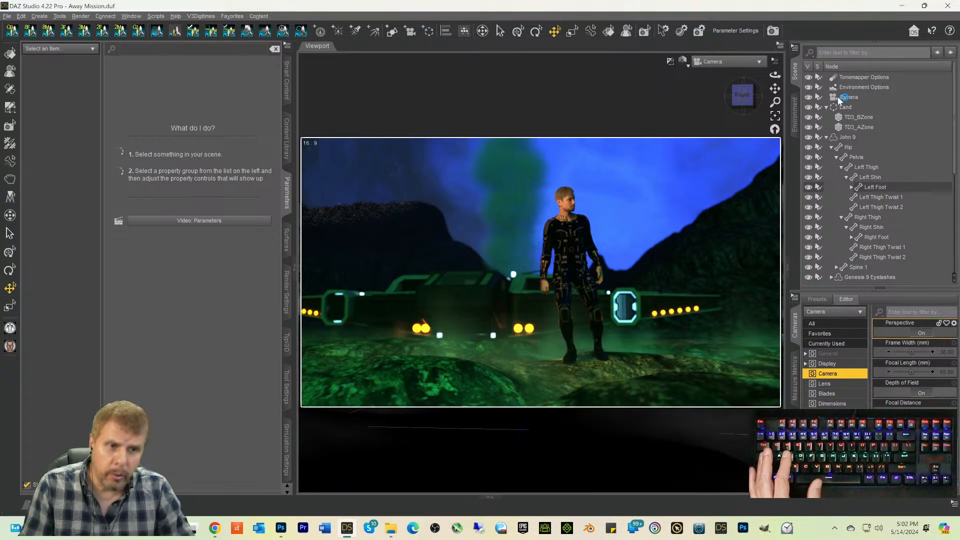
{"action": "left_click", "coordinate": [231, 16]}
{"action": "mouse_move", "coordinate": [250, 67]}
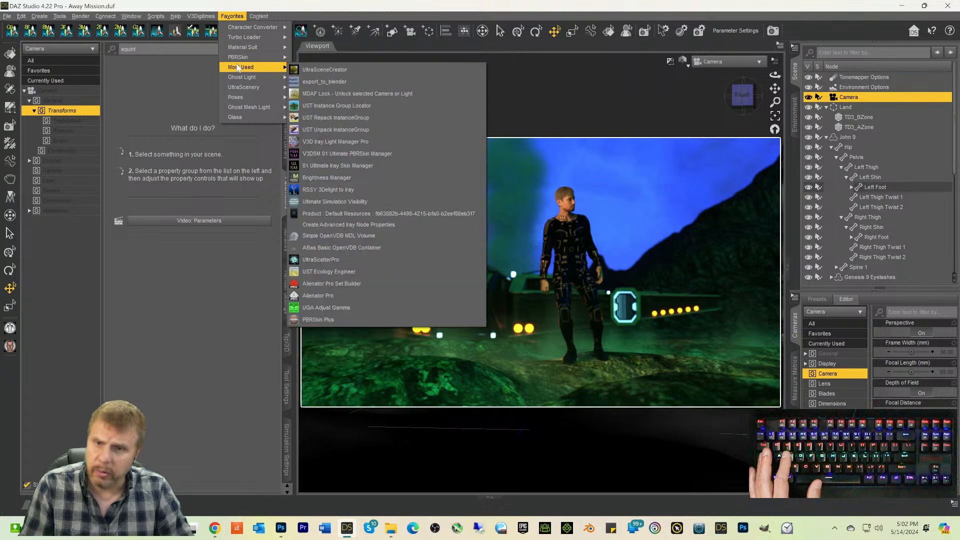
{"action": "left_click", "coordinate": [326, 93]}
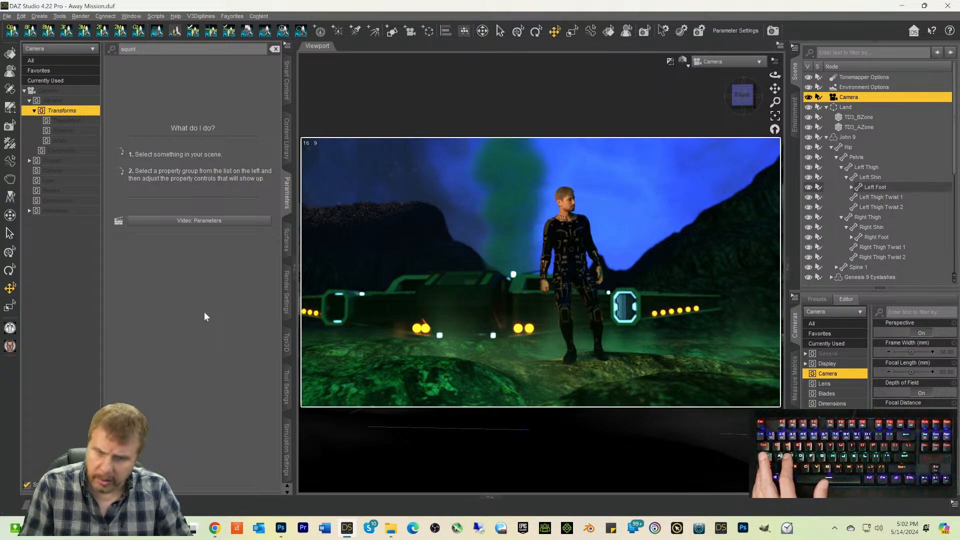
Step: Save the scene and start the final render from the Camera, with the squint parameter filter cleared
{"action": "key", "text": "ctrl+s"}
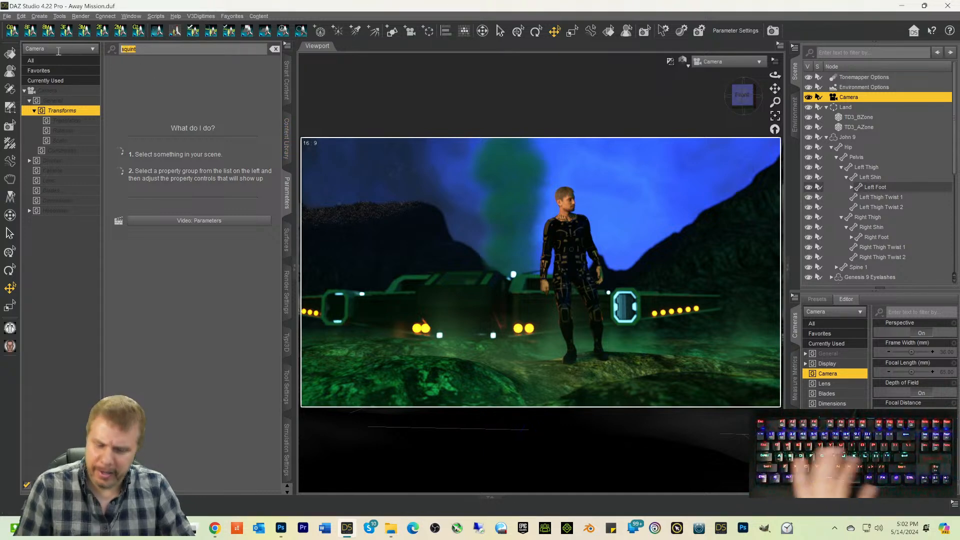
{"action": "left_click", "coordinate": [274, 49]}
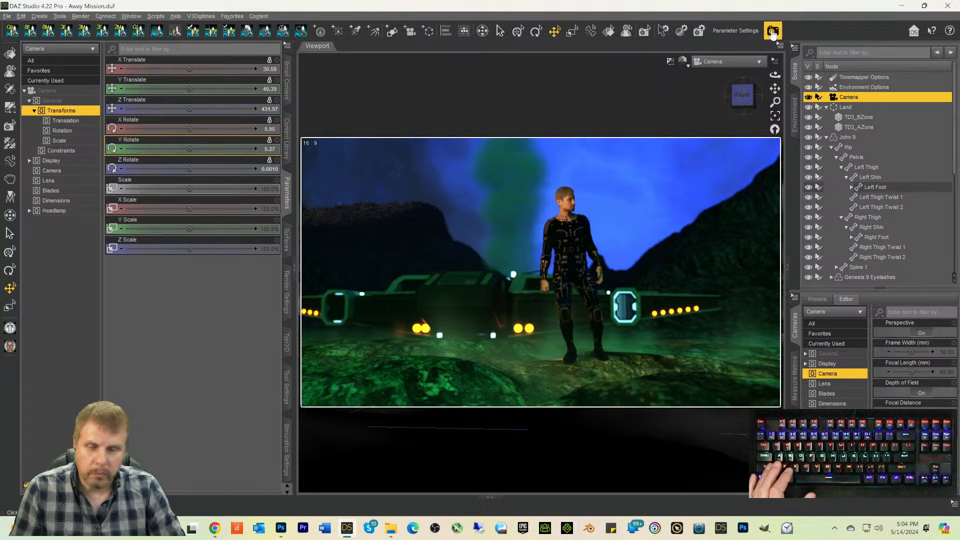
{"action": "left_click", "coordinate": [772, 31]}
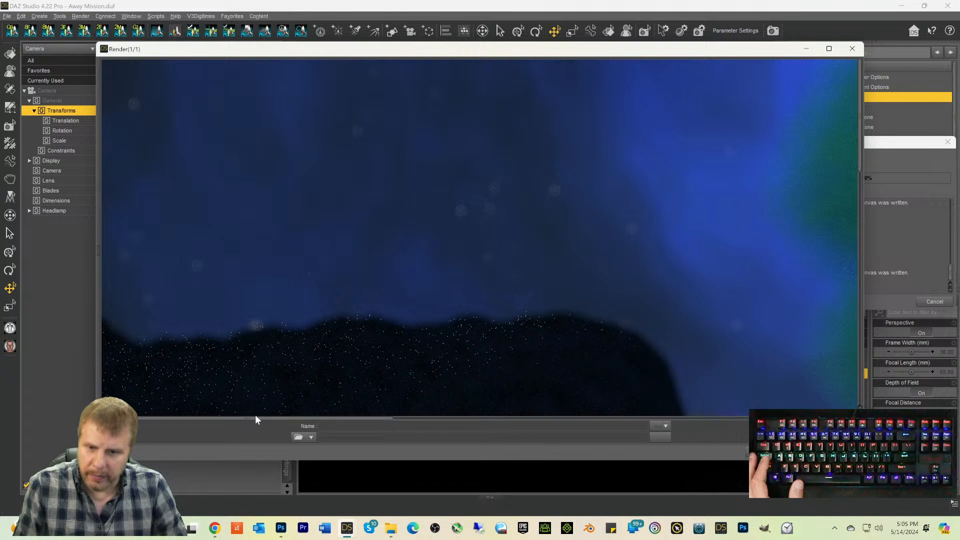
Step: Examine the rendering figure from his face down to his boots for detail and remaining noise
{"action": "left_click_drag", "start_coordinate": [254, 423], "coordinate": [471, 421]}
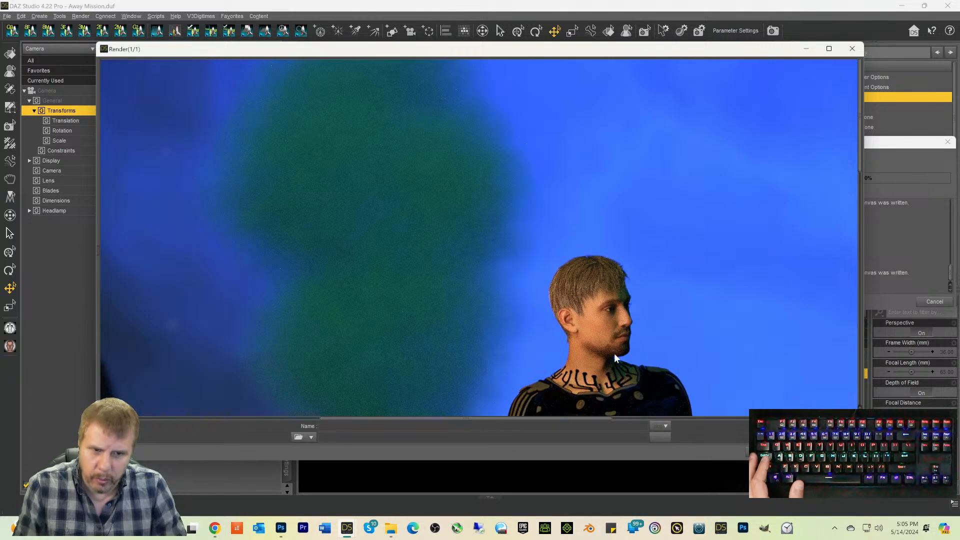
{"action": "scroll", "coordinate": [804, 292], "scroll_direction": "down", "scroll_amount": 3}
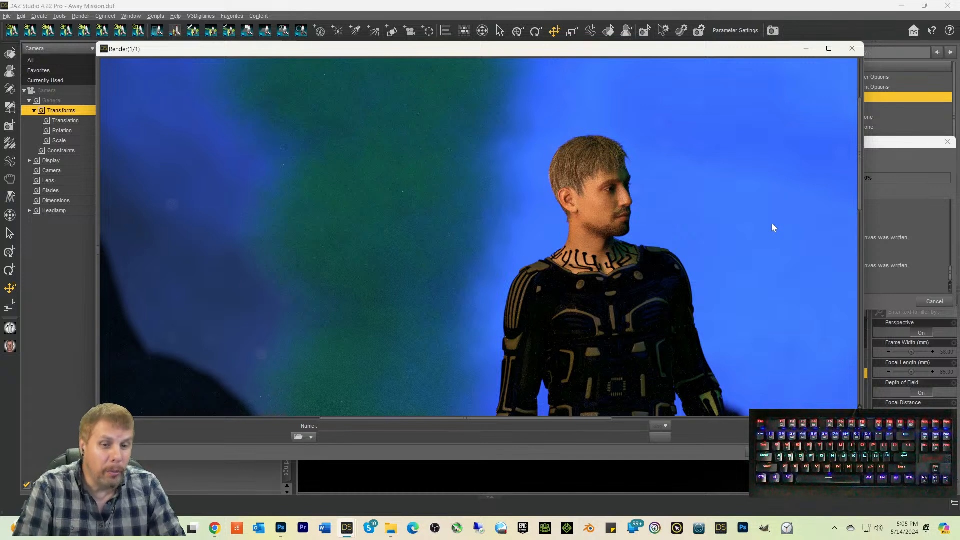
{"action": "scroll", "coordinate": [760, 223], "scroll_direction": "down", "scroll_amount": 5}
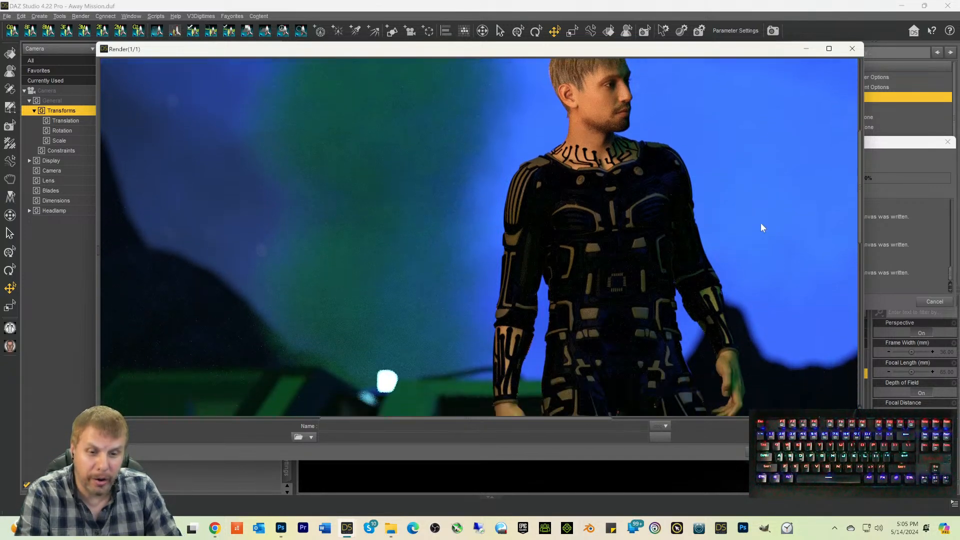
{"action": "scroll", "coordinate": [760, 223], "scroll_direction": "down", "scroll_amount": 2}
{"action": "scroll", "coordinate": [752, 230], "scroll_direction": "down", "scroll_amount": 1}
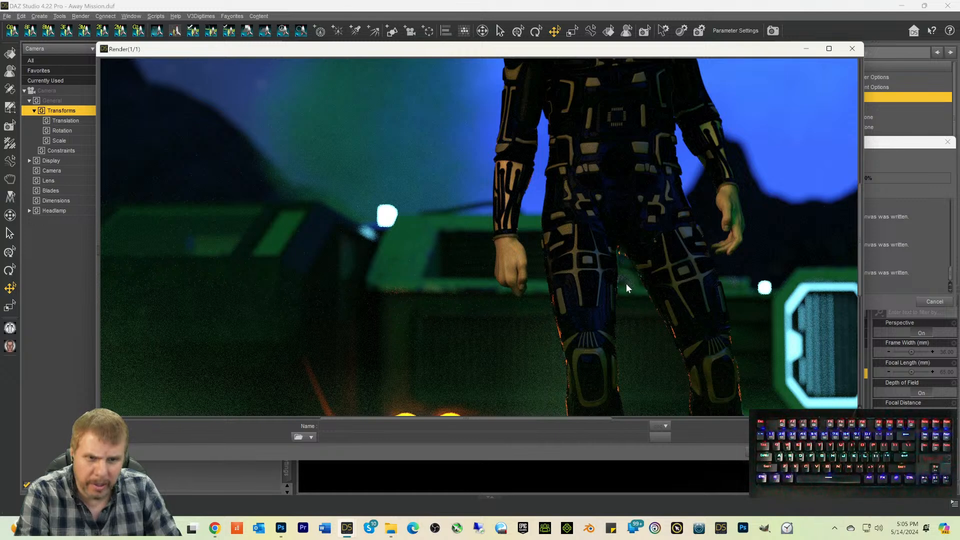
{"action": "scroll", "coordinate": [760, 318], "scroll_direction": "down", "scroll_amount": 3}
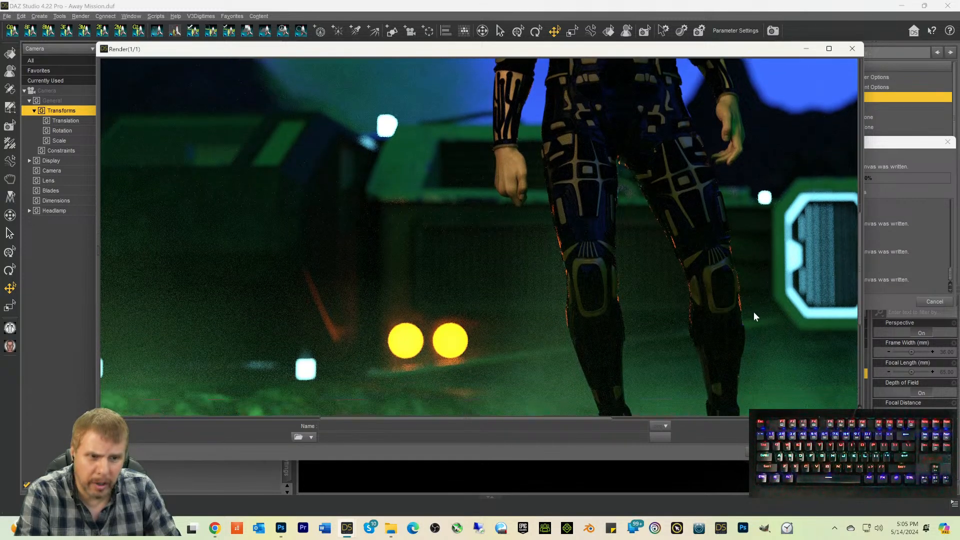
{"action": "scroll", "coordinate": [663, 371], "scroll_direction": "up", "scroll_amount": 2}
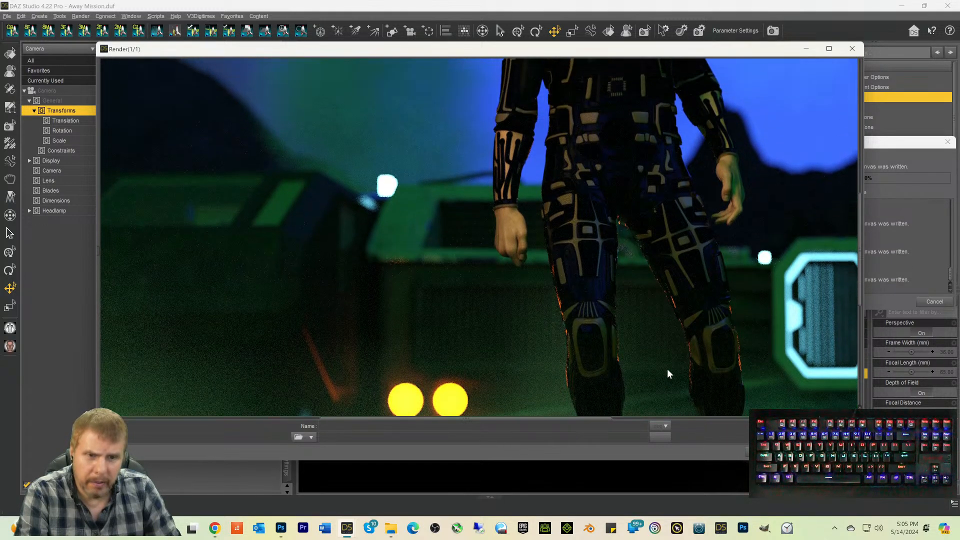
{"action": "scroll", "coordinate": [789, 301], "scroll_direction": "up", "scroll_amount": 2}
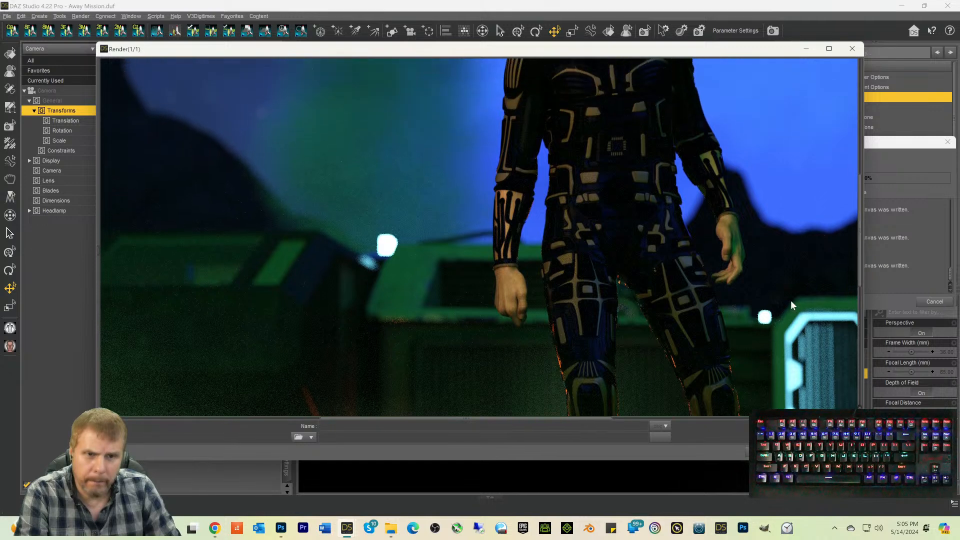
{"action": "scroll", "coordinate": [788, 303], "scroll_direction": "up", "scroll_amount": 1}
{"action": "scroll", "coordinate": [787, 298], "scroll_direction": "up", "scroll_amount": 4}
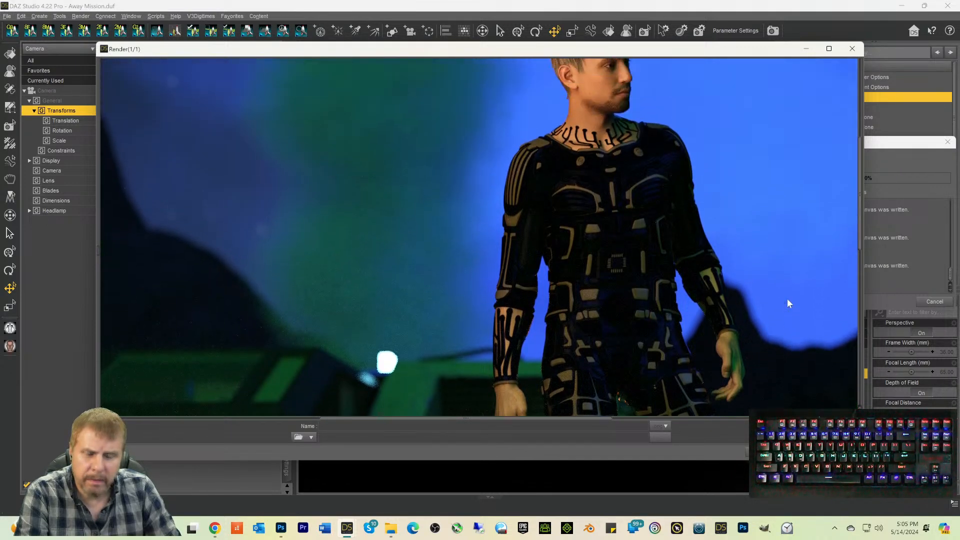
{"action": "scroll", "coordinate": [786, 296], "scroll_direction": "up", "scroll_amount": 2}
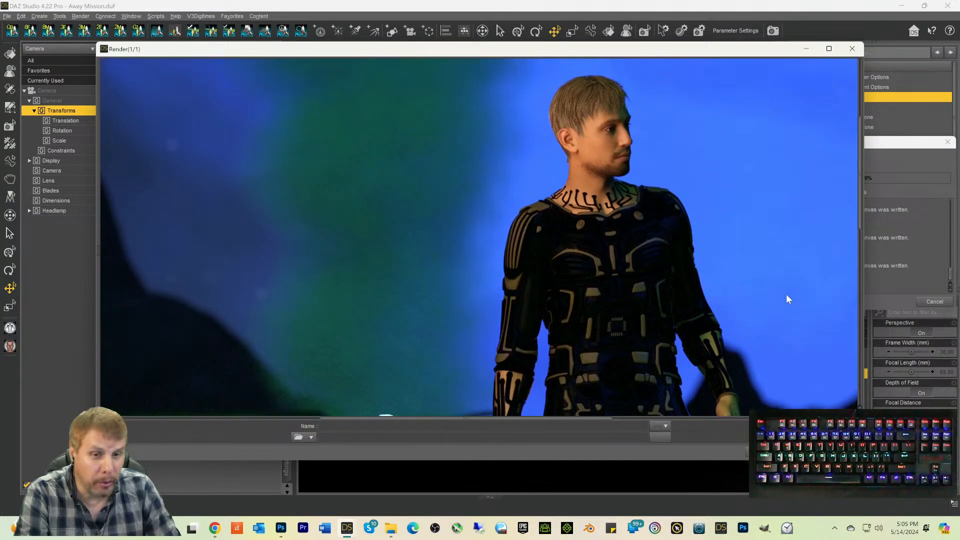
{"action": "scroll", "coordinate": [786, 295], "scroll_direction": "up", "scroll_amount": 2}
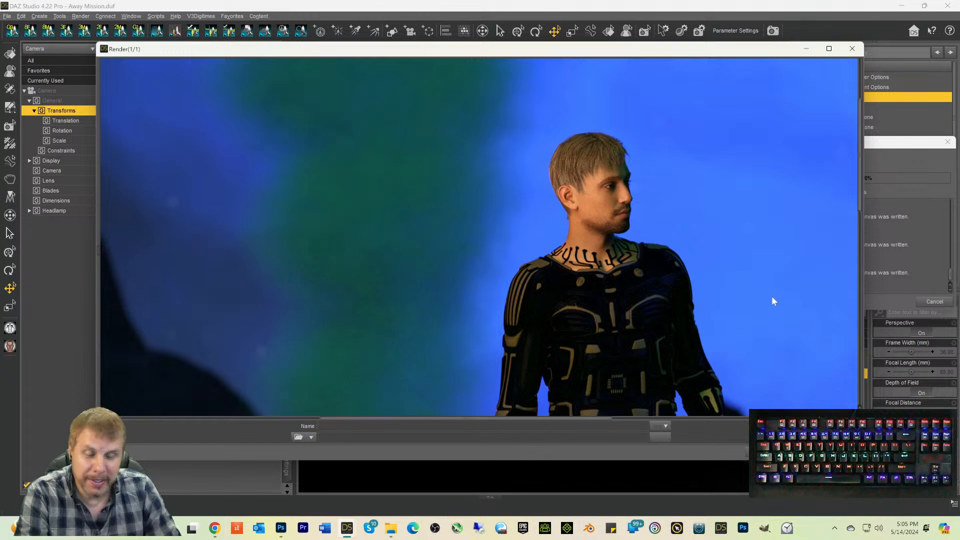
{"action": "scroll", "coordinate": [772, 300], "scroll_direction": "down", "scroll_amount": 8}
{"action": "scroll", "coordinate": [772, 299], "scroll_direction": "down", "scroll_amount": 9}
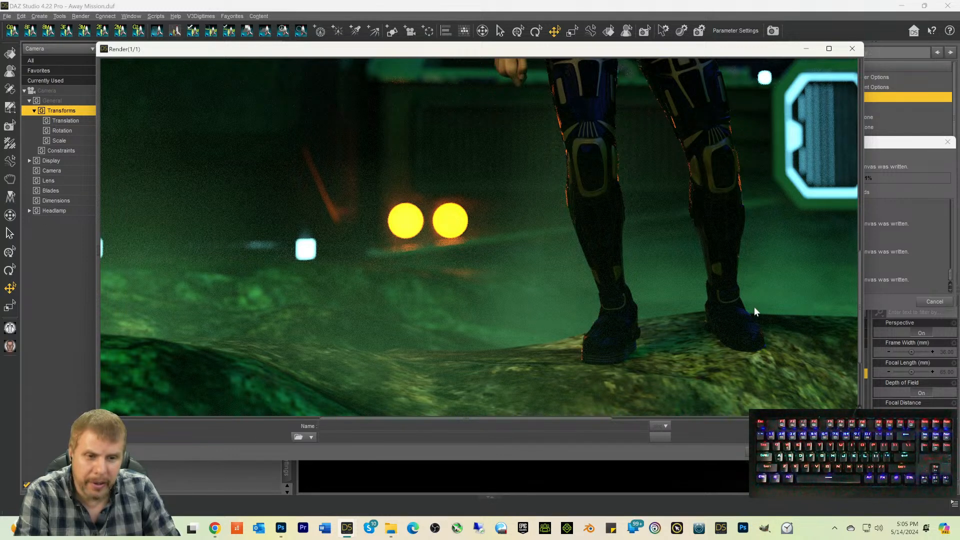
{"action": "scroll", "coordinate": [778, 292], "scroll_direction": "up", "scroll_amount": 3}
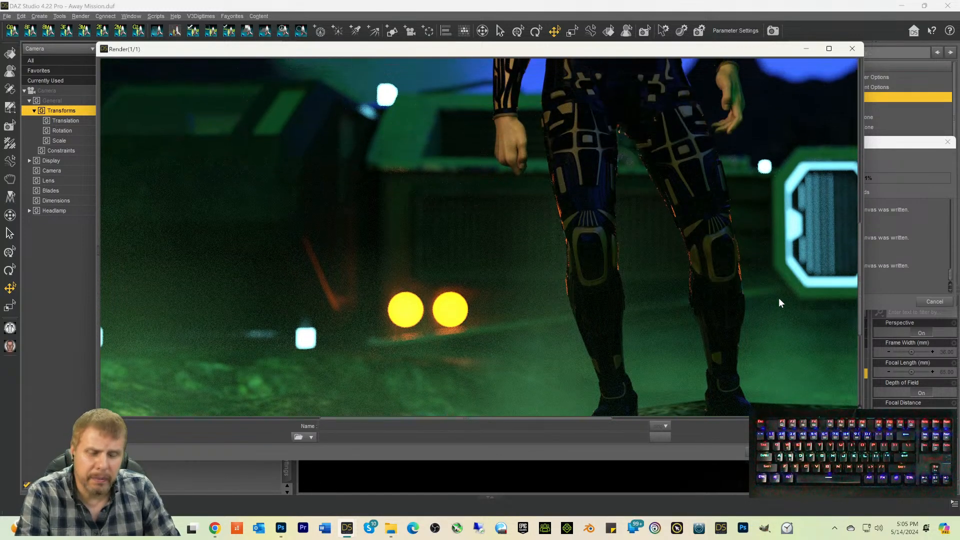
{"action": "scroll", "coordinate": [777, 299], "scroll_direction": "up", "scroll_amount": 3}
{"action": "scroll", "coordinate": [778, 298], "scroll_direction": "up", "scroll_amount": 5}
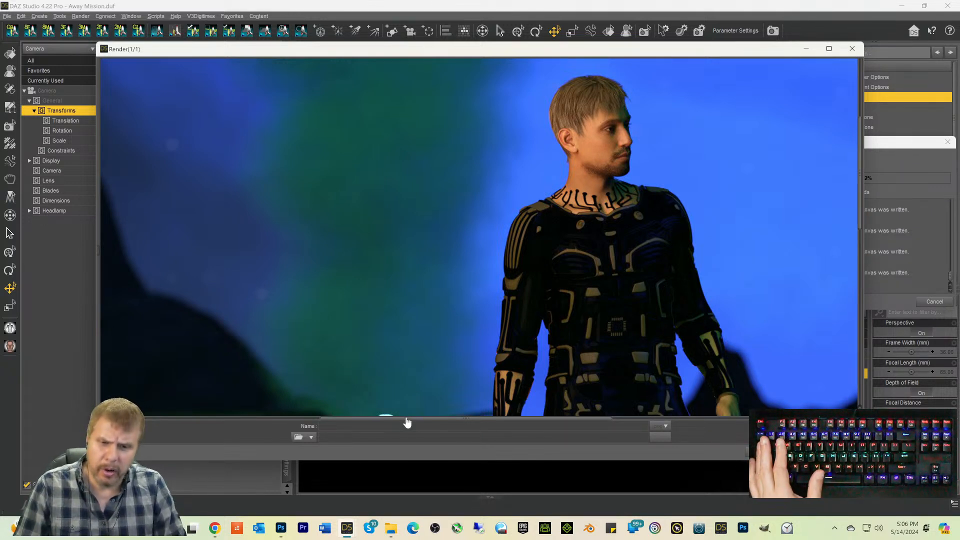
Step: Reposition the render window to uncover the progress log, and examine the figure's legs, the ship and the ground
{"action": "left_click_drag", "start_coordinate": [407, 418], "coordinate": [465, 422]}
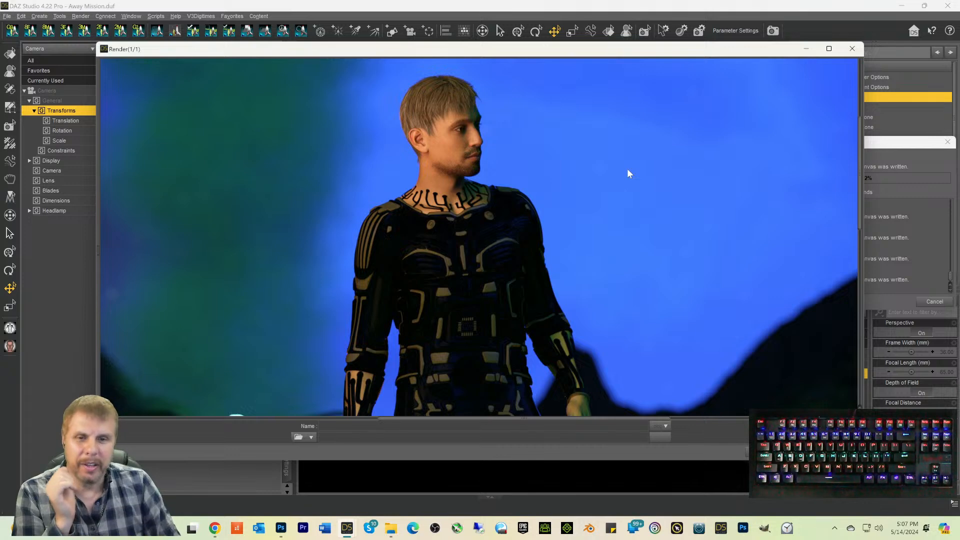
{"action": "left_click_drag", "start_coordinate": [676, 56], "coordinate": [605, 32]}
{"action": "scroll", "coordinate": [596, 145], "scroll_direction": "down", "scroll_amount": 3}
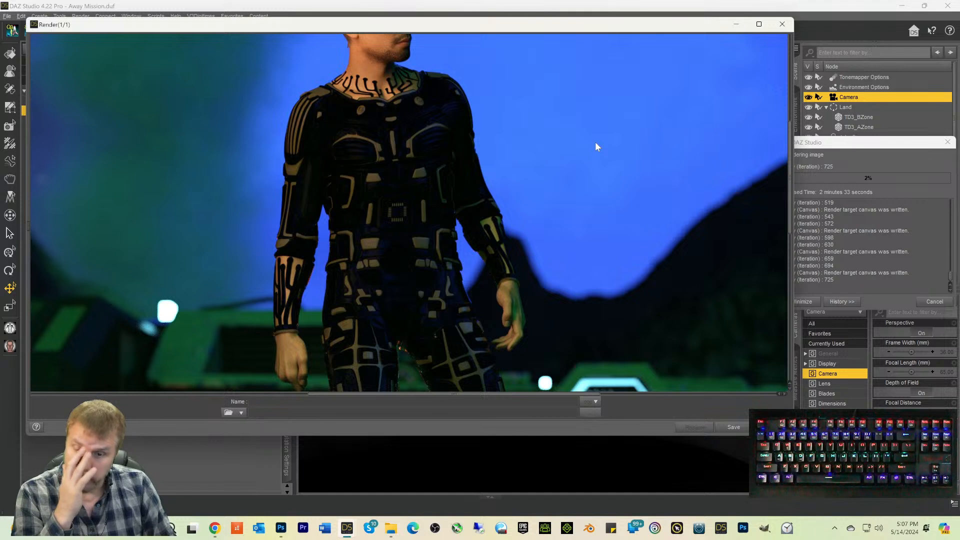
{"action": "scroll", "coordinate": [594, 142], "scroll_direction": "down", "scroll_amount": 4}
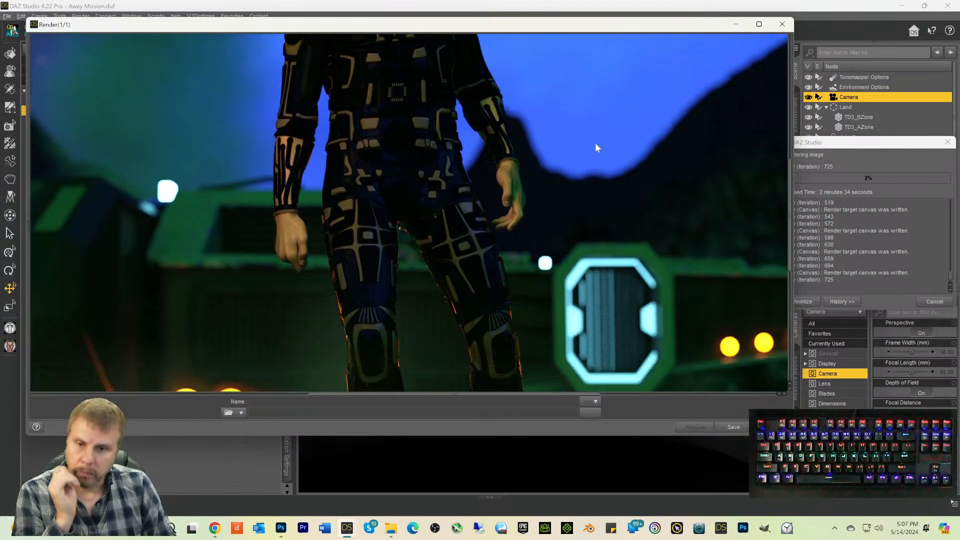
{"action": "scroll", "coordinate": [592, 145], "scroll_direction": "down", "scroll_amount": 2}
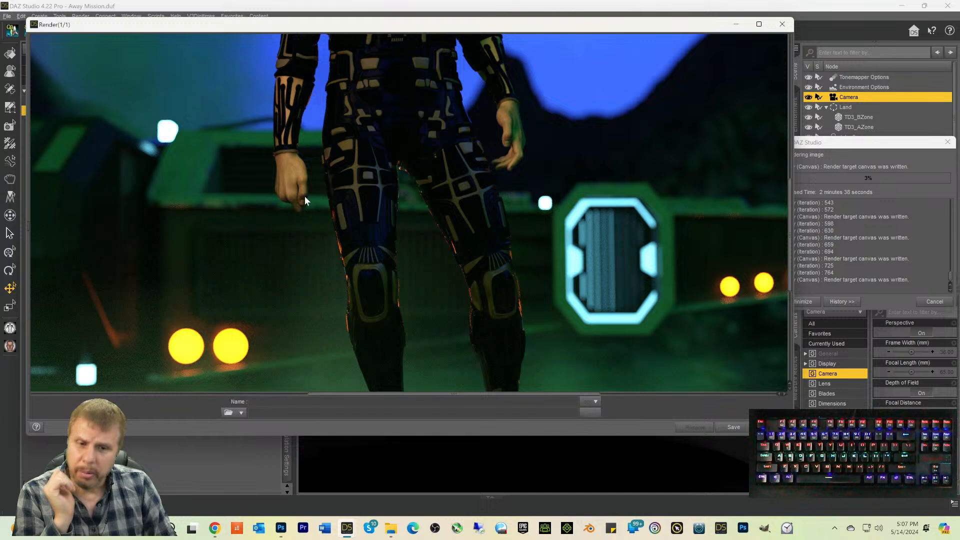
{"action": "left_click_drag", "start_coordinate": [517, 398], "coordinate": [426, 396]}
{"action": "scroll", "coordinate": [382, 329], "scroll_direction": "up", "scroll_amount": 3}
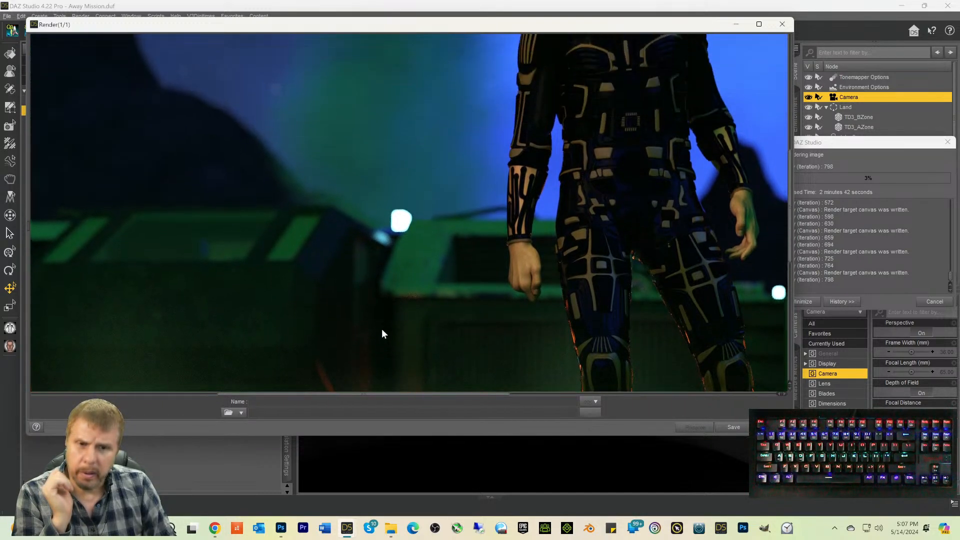
{"action": "scroll", "coordinate": [521, 248], "scroll_direction": "up", "scroll_amount": 1}
{"action": "scroll", "coordinate": [759, 338], "scroll_direction": "down", "scroll_amount": 5}
{"action": "scroll", "coordinate": [743, 362], "scroll_direction": "down", "scroll_amount": 1}
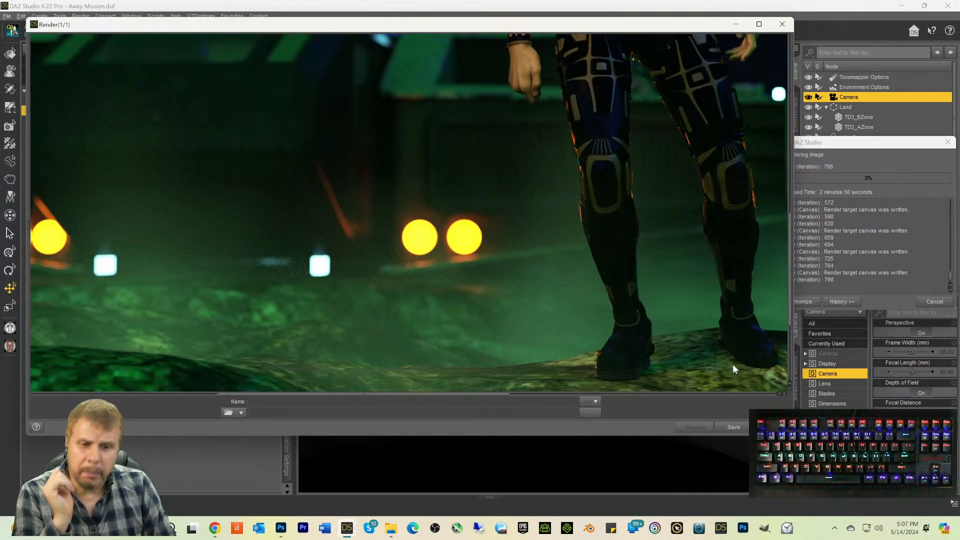
Step: Recheck the figure's face, upper body and suit against the sky as the render refines
{"action": "left_click_drag", "start_coordinate": [483, 395], "coordinate": [560, 394]}
{"action": "scroll", "coordinate": [652, 291], "scroll_direction": "up", "scroll_amount": 2}
{"action": "scroll", "coordinate": [653, 292], "scroll_direction": "up", "scroll_amount": 7}
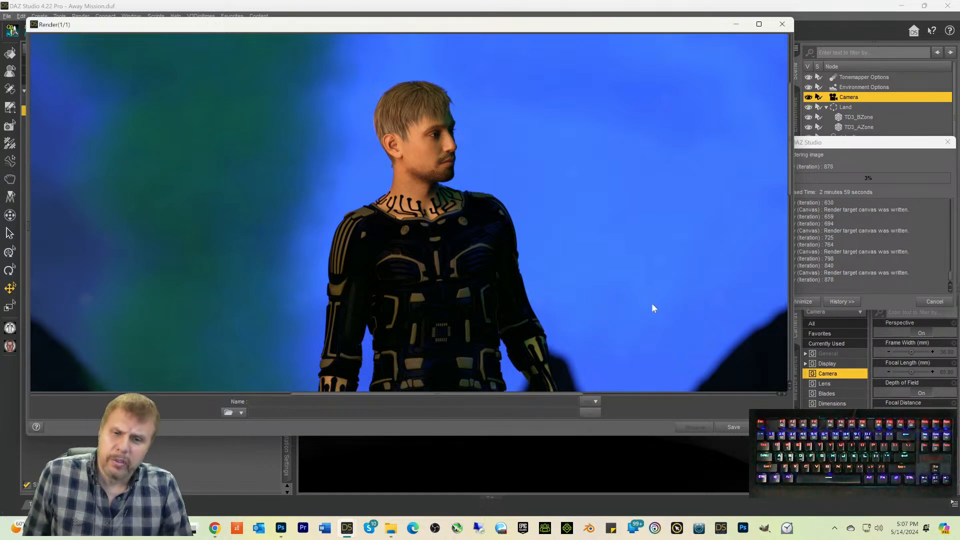
{"action": "scroll", "coordinate": [653, 257], "scroll_direction": "down", "scroll_amount": 2}
{"action": "scroll", "coordinate": [653, 258], "scroll_direction": "up", "scroll_amount": 2}
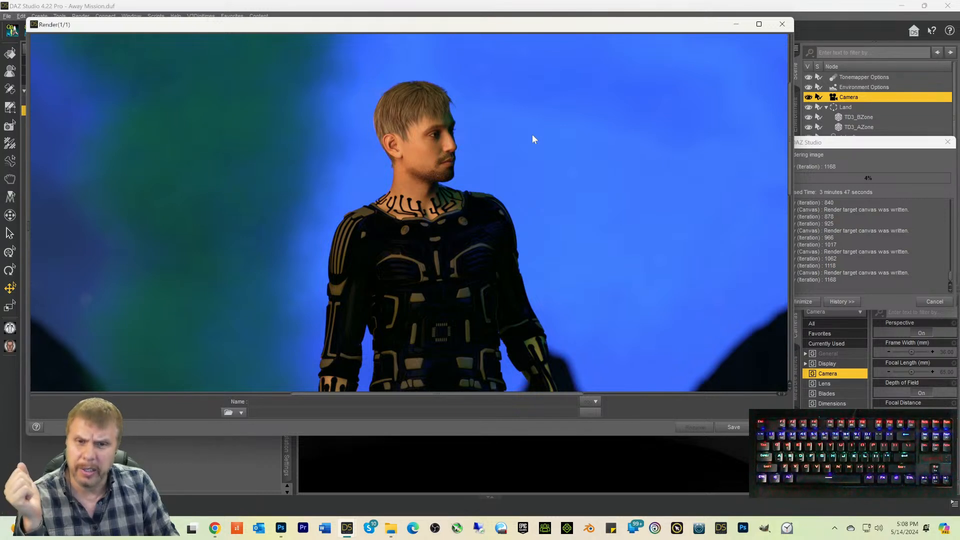
{"action": "scroll", "coordinate": [548, 131], "scroll_direction": "down", "scroll_amount": 5}
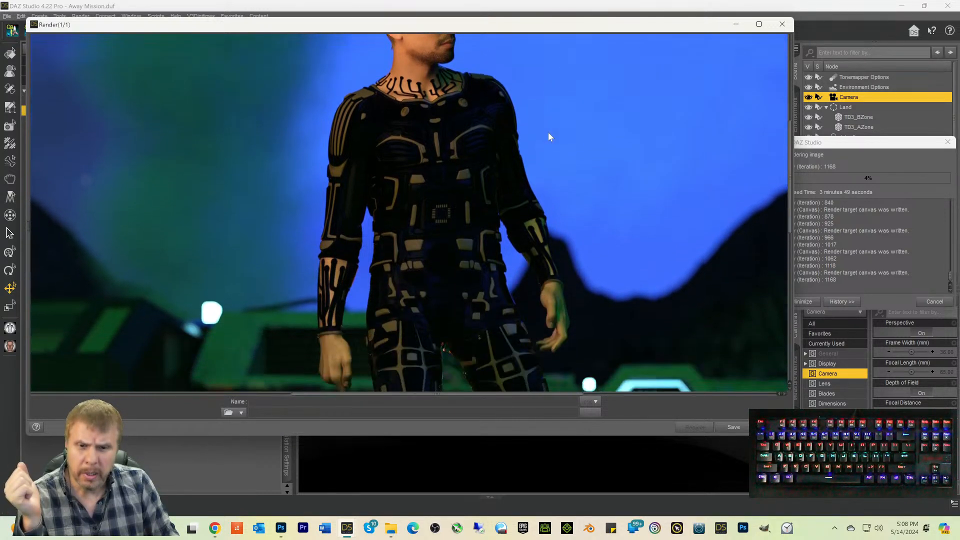
{"action": "scroll", "coordinate": [575, 138], "scroll_direction": "up", "scroll_amount": 6}
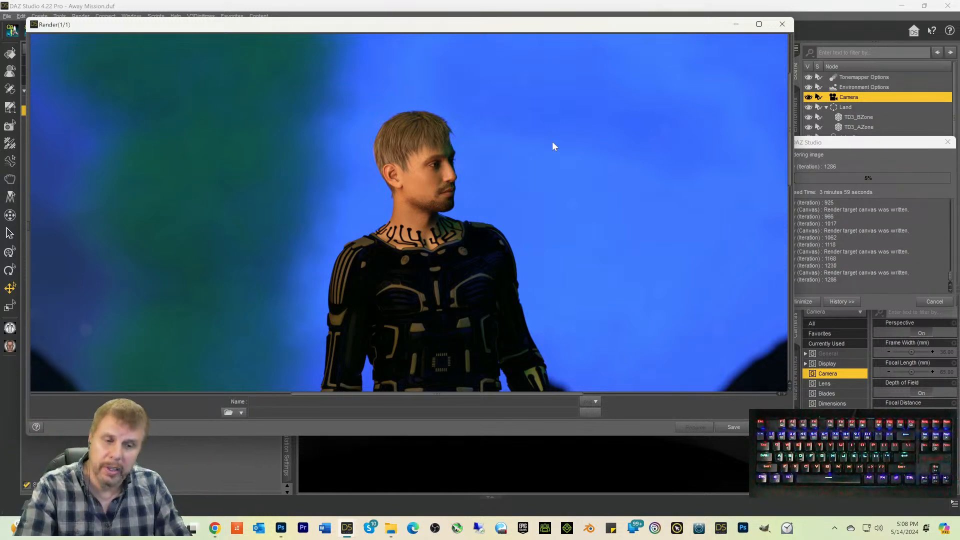
{"action": "scroll", "coordinate": [587, 117], "scroll_direction": "down", "scroll_amount": 5}
{"action": "scroll", "coordinate": [587, 119], "scroll_direction": "up", "scroll_amount": 4}
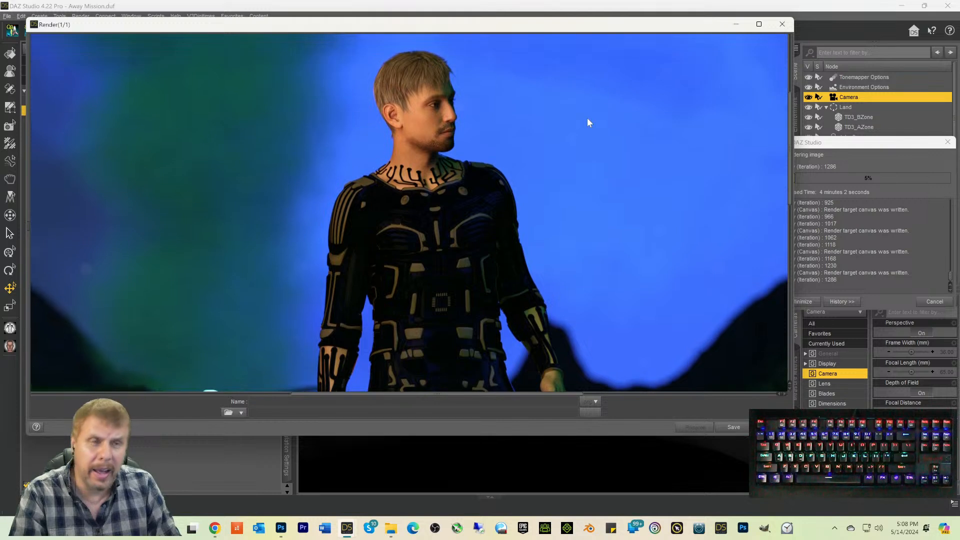
{"action": "scroll", "coordinate": [587, 121], "scroll_direction": "up", "scroll_amount": 2}
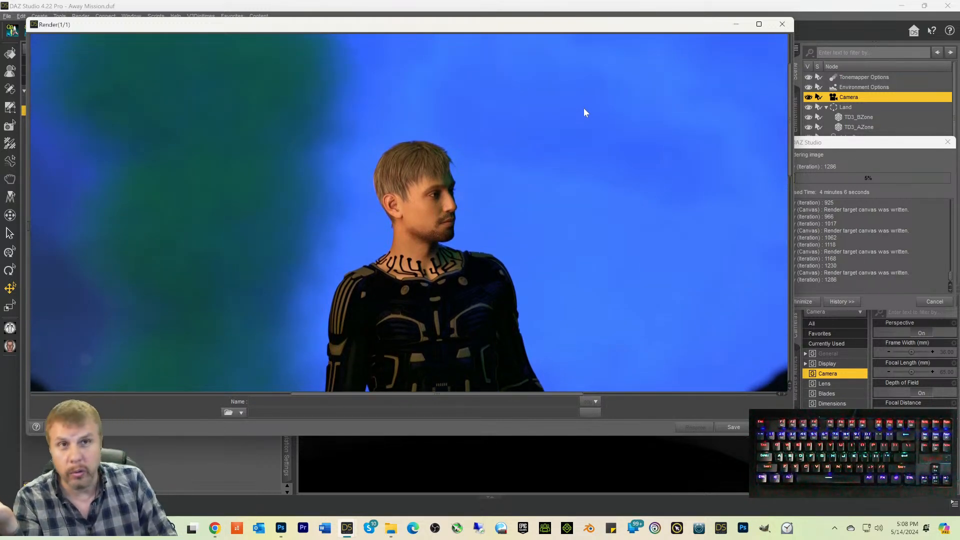
{"action": "scroll", "coordinate": [577, 113], "scroll_direction": "down", "scroll_amount": 7}
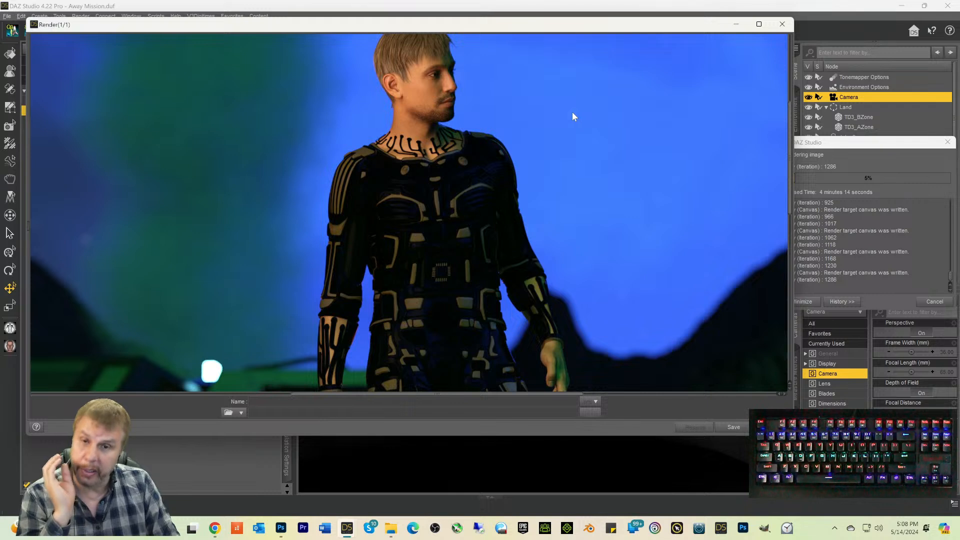
{"action": "scroll", "coordinate": [567, 120], "scroll_direction": "up", "scroll_amount": 2}
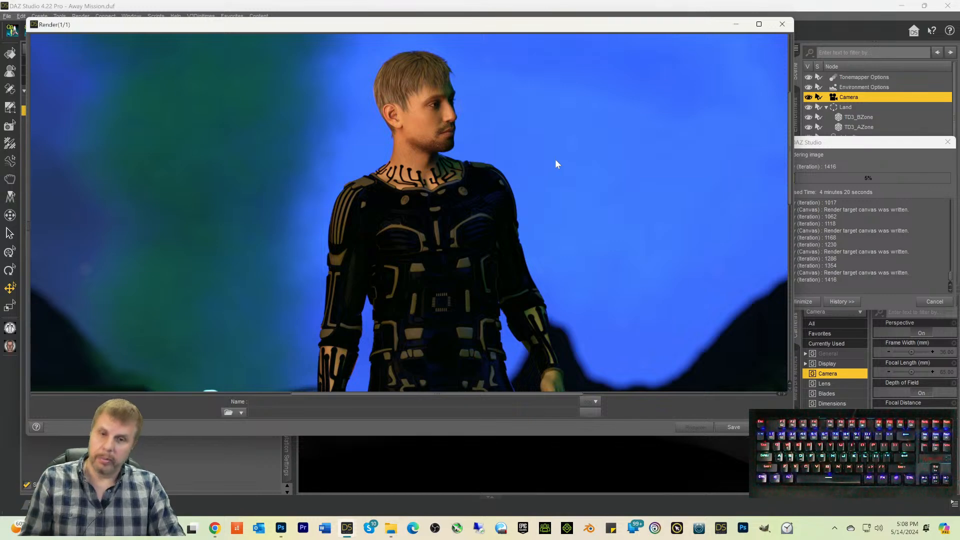
{"action": "scroll", "coordinate": [594, 136], "scroll_direction": "down", "scroll_amount": 8}
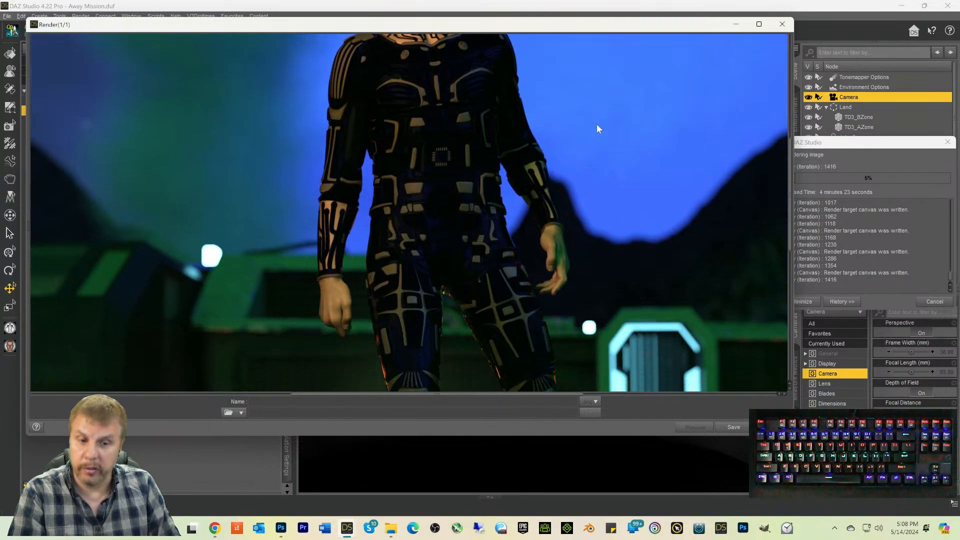
Step: Examine the figure's suit, hands and legs against the ship, and his head against the sky, as the render refines
{"action": "scroll", "coordinate": [597, 126], "scroll_direction": "down", "scroll_amount": 12}
{"action": "scroll", "coordinate": [599, 127], "scroll_direction": "up", "scroll_amount": 10}
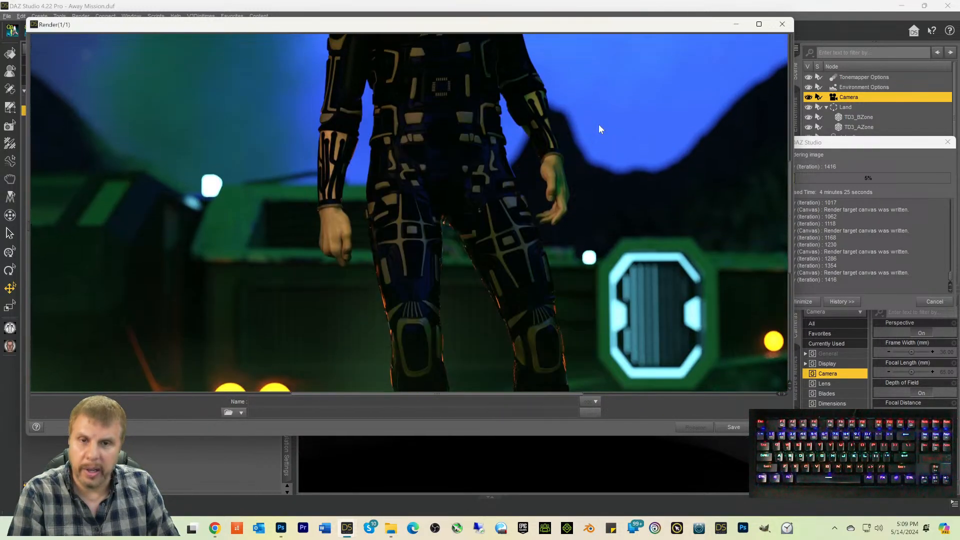
{"action": "scroll", "coordinate": [599, 126], "scroll_direction": "up", "scroll_amount": 14}
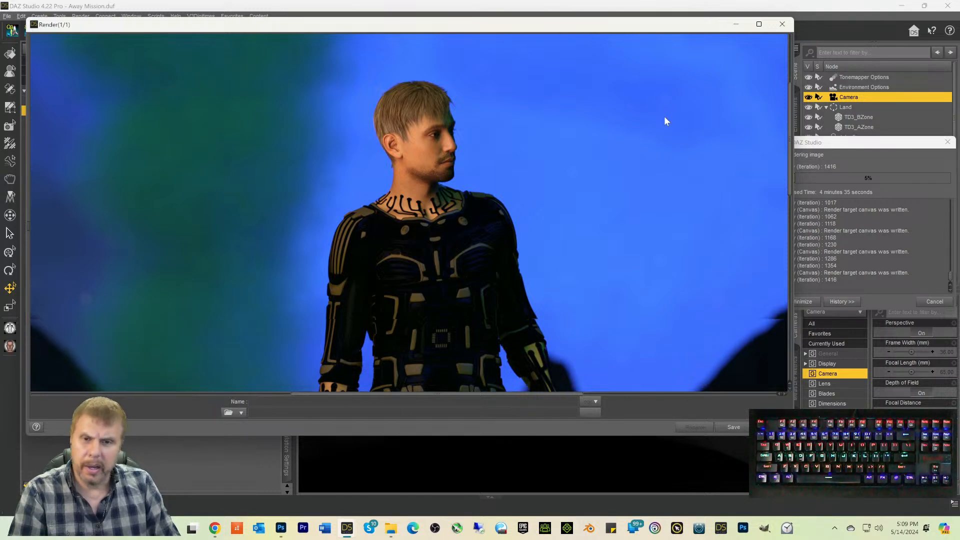
{"action": "scroll", "coordinate": [664, 119], "scroll_direction": "up", "scroll_amount": 3}
{"action": "scroll", "coordinate": [662, 120], "scroll_direction": "up", "scroll_amount": 3}
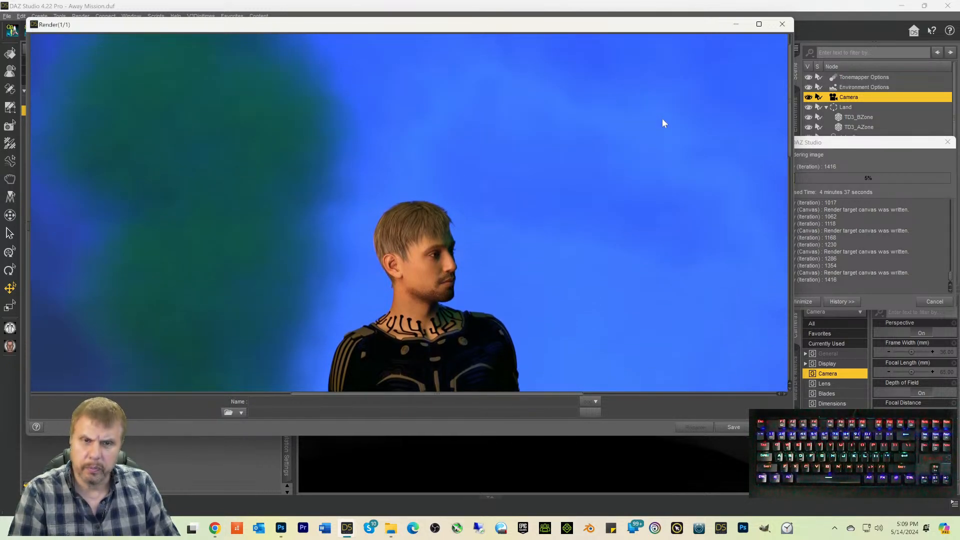
{"action": "scroll", "coordinate": [662, 119], "scroll_direction": "down", "scroll_amount": 5}
{"action": "scroll", "coordinate": [662, 123], "scroll_direction": "down", "scroll_amount": 3}
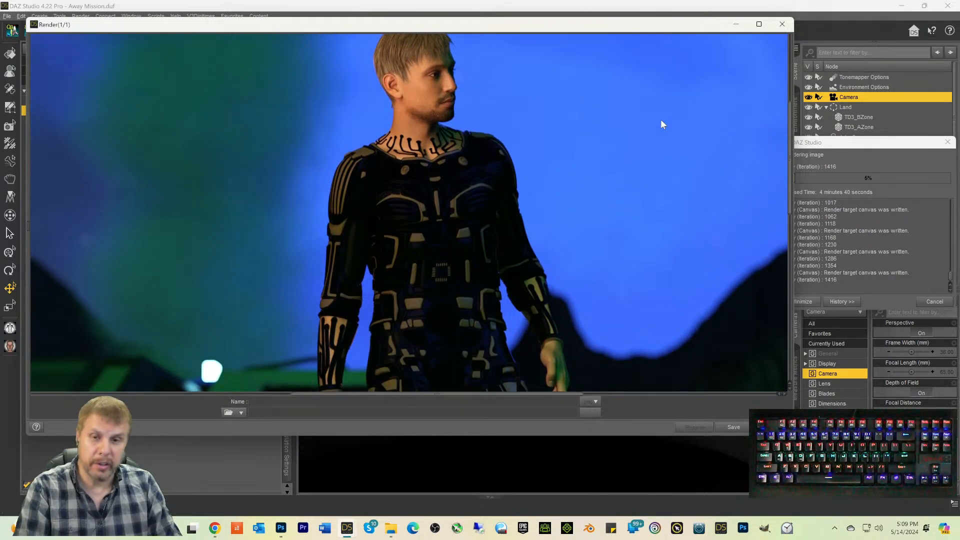
{"action": "scroll", "coordinate": [661, 120], "scroll_direction": "down", "scroll_amount": 3}
{"action": "scroll", "coordinate": [659, 121], "scroll_direction": "up", "scroll_amount": 6}
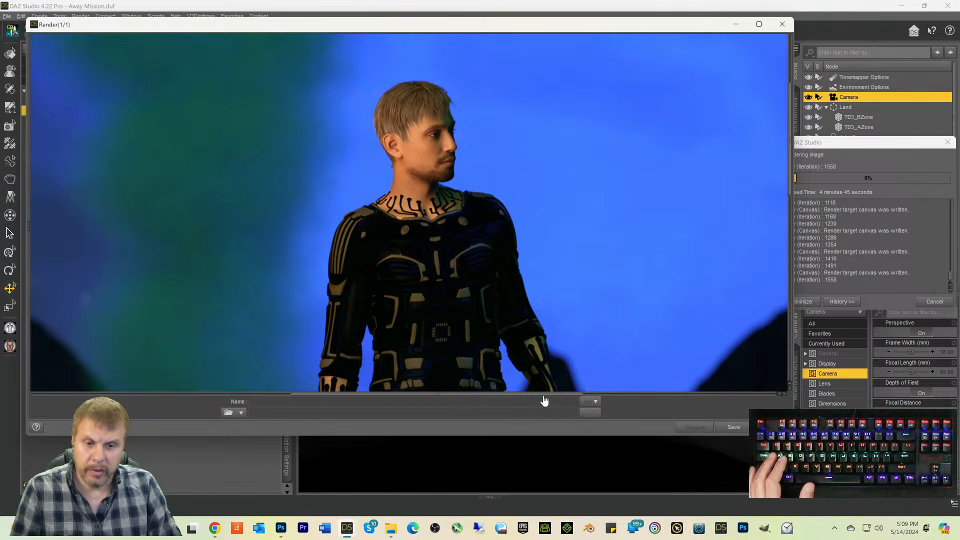
Step: Inspect the sky and mountain beside the figure, his boots on the rock, and his face and chest for remaining noise
{"action": "left_click_drag", "start_coordinate": [543, 396], "coordinate": [590, 419]}
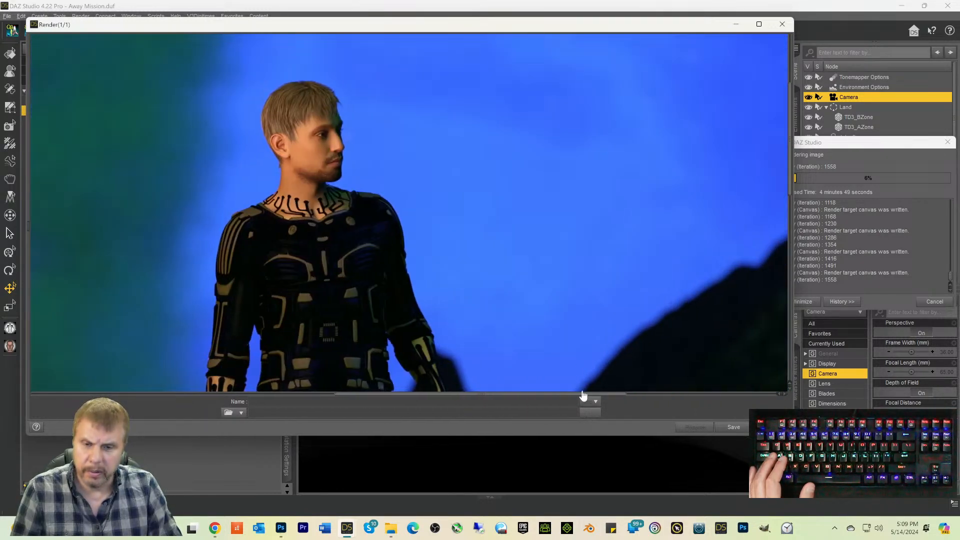
{"action": "scroll", "coordinate": [575, 330], "scroll_direction": "down", "scroll_amount": 10}
{"action": "scroll", "coordinate": [576, 333], "scroll_direction": "down", "scroll_amount": 10}
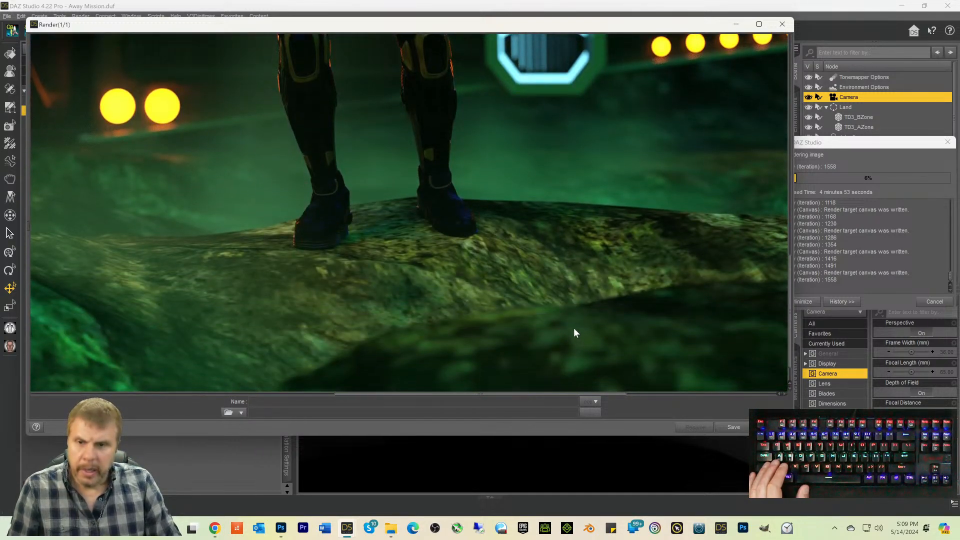
{"action": "scroll", "coordinate": [575, 328], "scroll_direction": "up", "scroll_amount": 12}
{"action": "scroll", "coordinate": [558, 154], "scroll_direction": "up", "scroll_amount": 10}
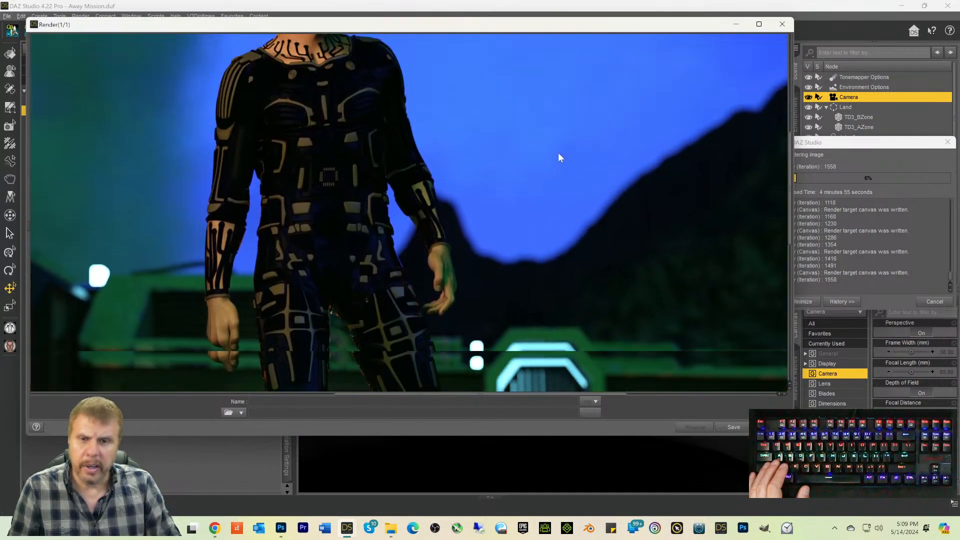
{"action": "scroll", "coordinate": [543, 186], "scroll_direction": "up", "scroll_amount": 1}
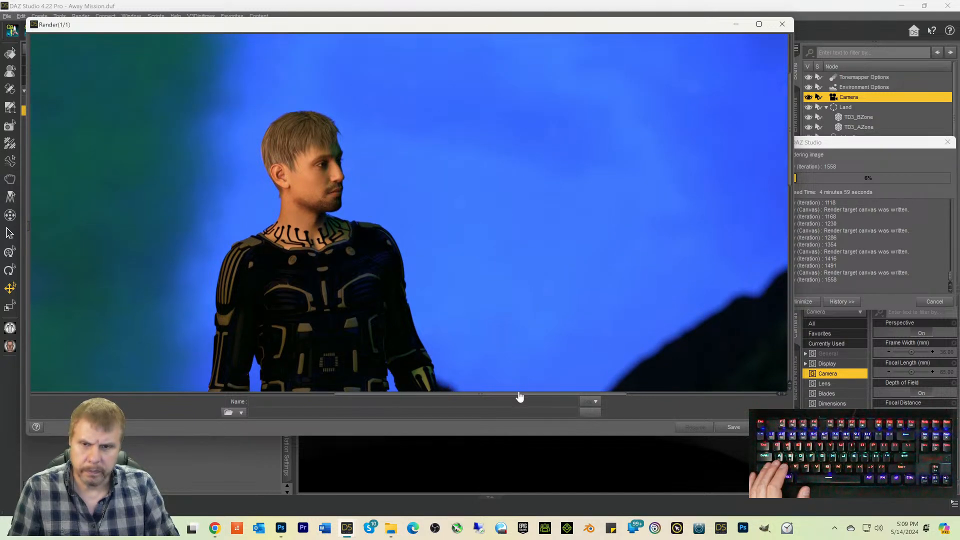
{"action": "left_click_drag", "start_coordinate": [520, 397], "coordinate": [483, 405]}
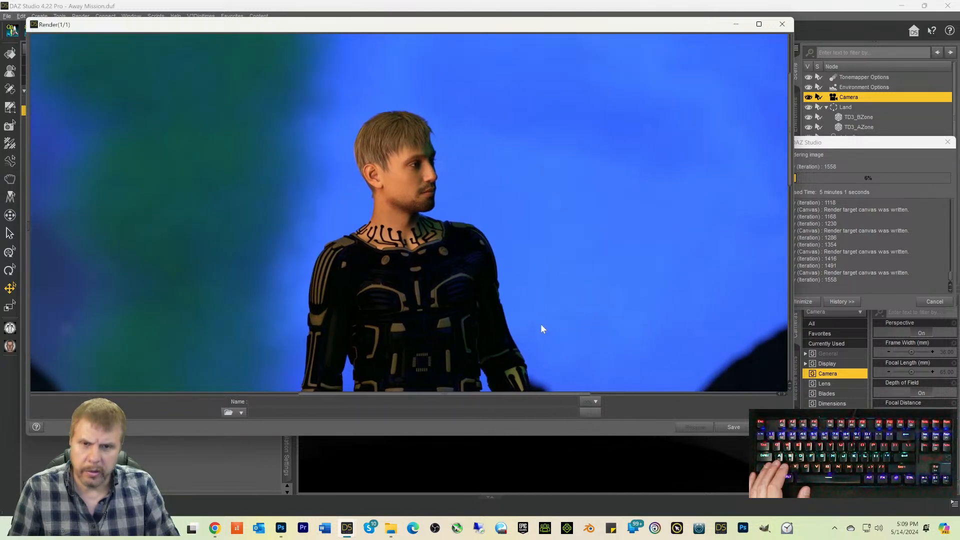
{"action": "scroll", "coordinate": [542, 322], "scroll_direction": "down", "scroll_amount": 2}
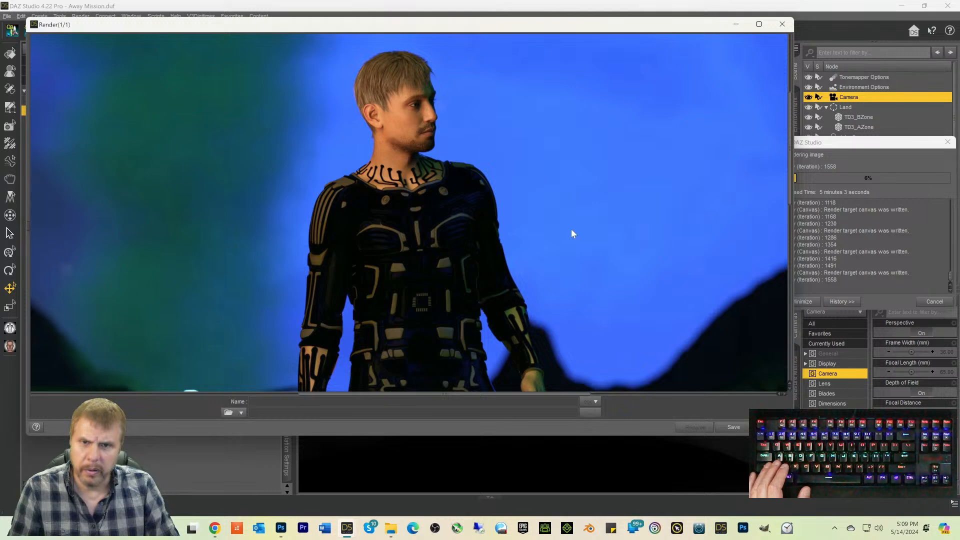
{"action": "scroll", "coordinate": [577, 247], "scroll_direction": "down", "scroll_amount": 2}
{"action": "scroll", "coordinate": [550, 239], "scroll_direction": "up", "scroll_amount": 3}
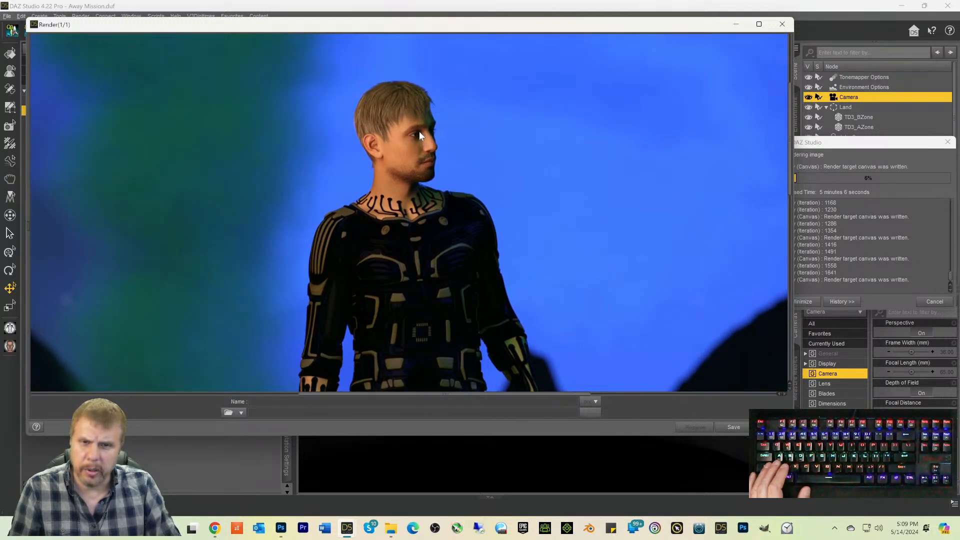
{"action": "scroll", "coordinate": [602, 218], "scroll_direction": "down", "scroll_amount": 1}
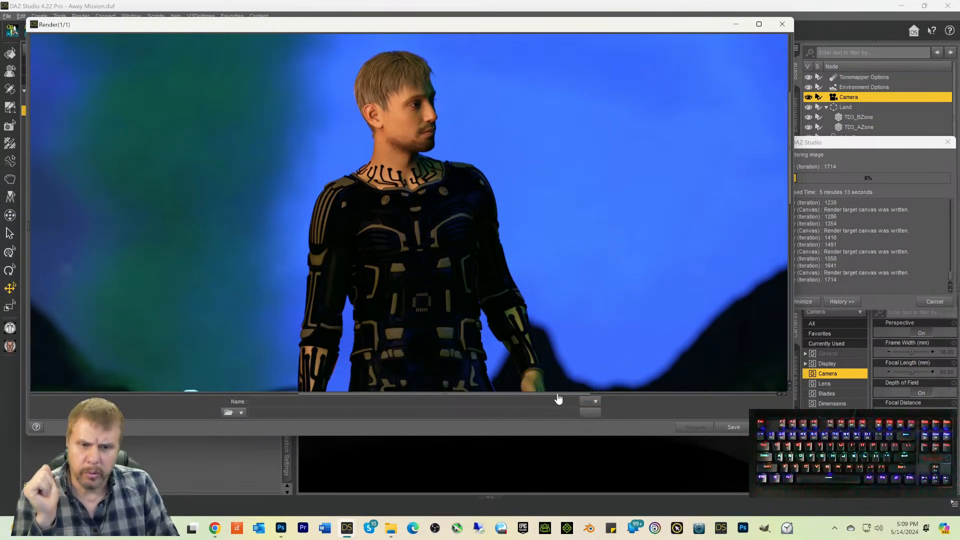
Step: Examine the dark mountain ridge on the far side of the ship, and the ship's lights and hull, for grain
{"action": "left_click_drag", "start_coordinate": [534, 395], "coordinate": [205, 389]}
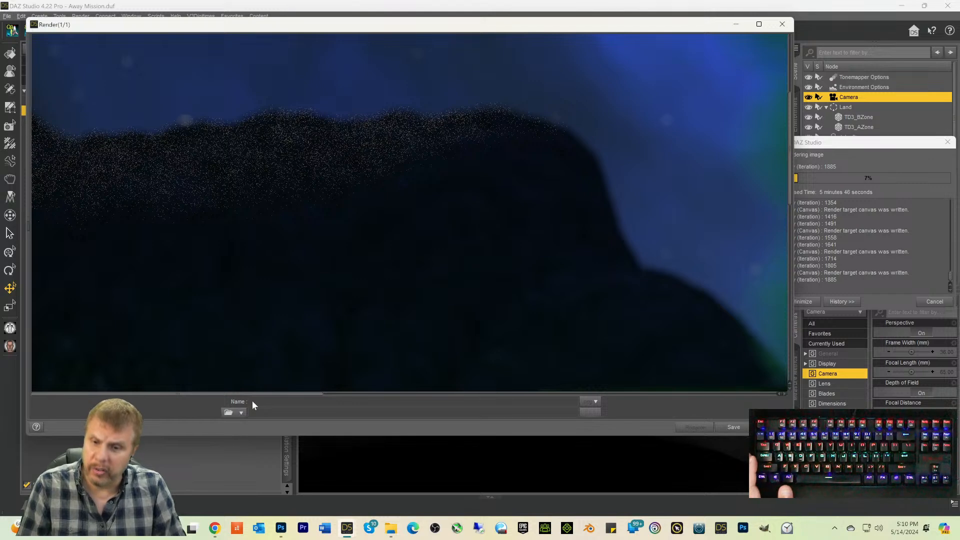
{"action": "left_click_drag", "start_coordinate": [253, 398], "coordinate": [49, 358]}
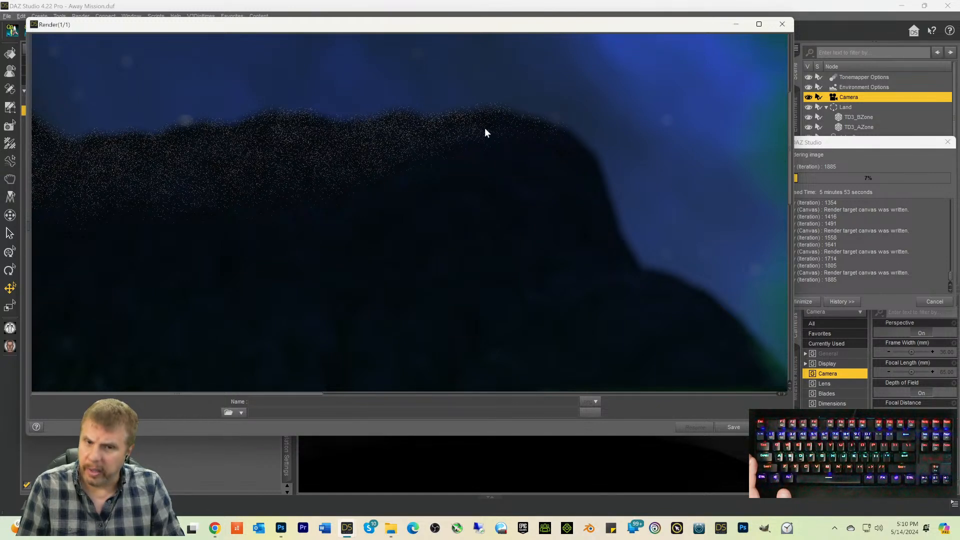
{"action": "scroll", "coordinate": [62, 199], "scroll_direction": "down", "scroll_amount": 5}
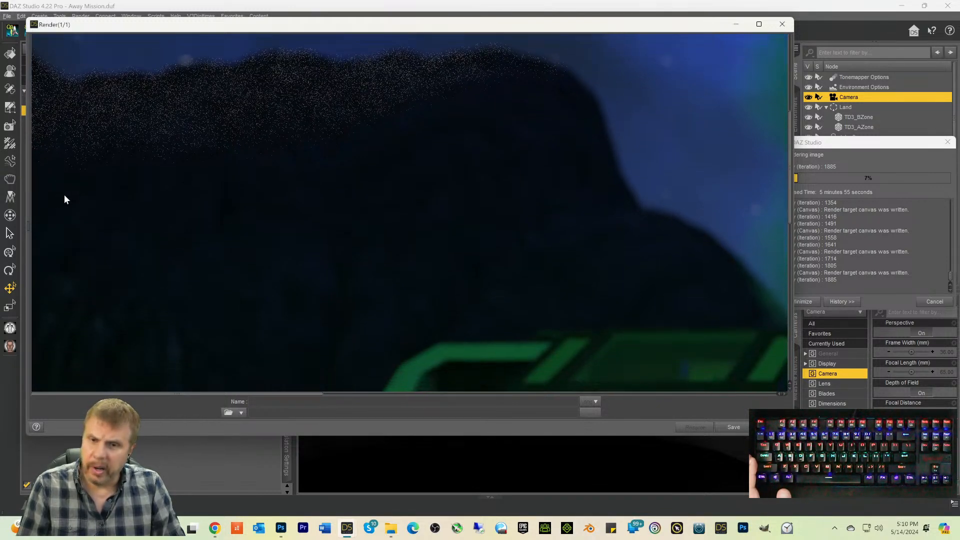
{"action": "scroll", "coordinate": [64, 199], "scroll_direction": "up", "scroll_amount": 3}
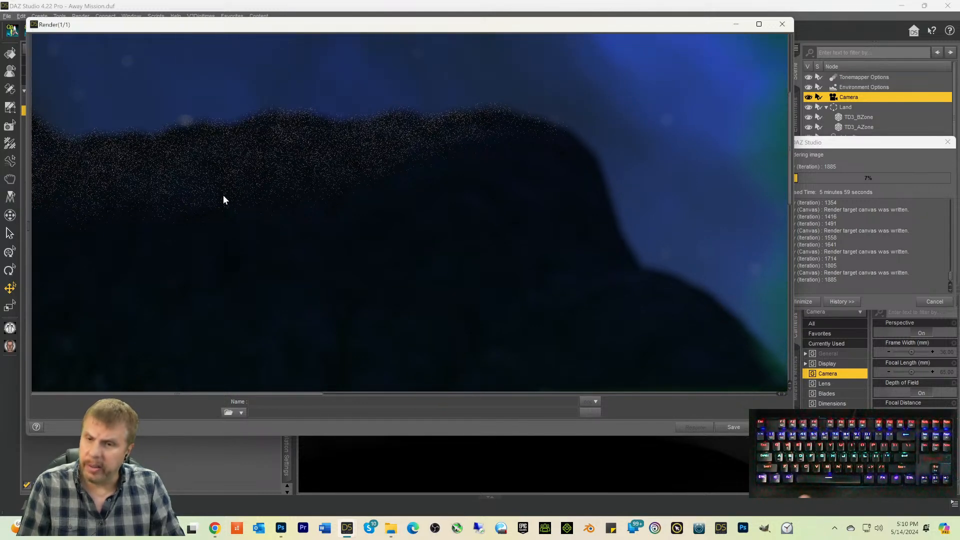
{"action": "scroll", "coordinate": [174, 190], "scroll_direction": "down", "scroll_amount": 4}
{"action": "scroll", "coordinate": [163, 219], "scroll_direction": "down", "scroll_amount": 6}
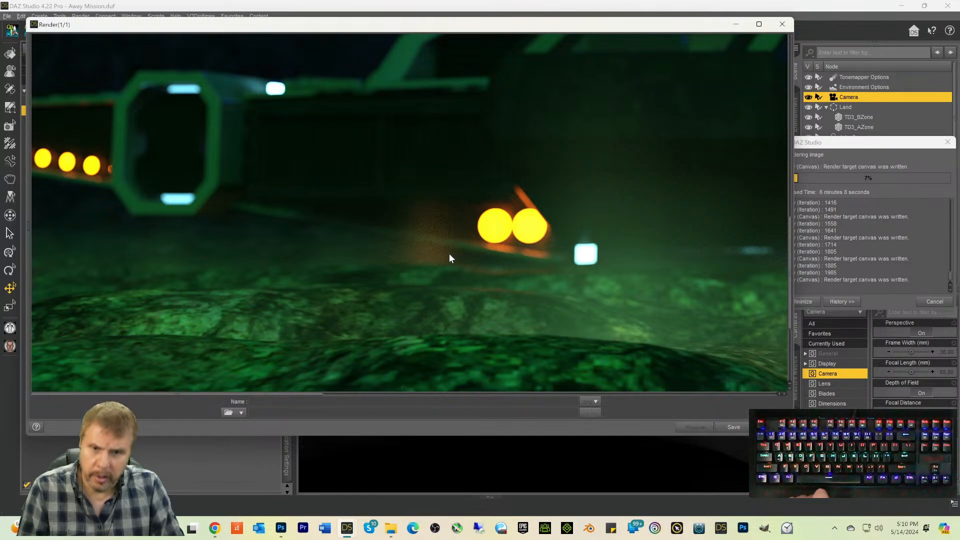
{"action": "scroll", "coordinate": [430, 238], "scroll_direction": "up", "scroll_amount": 3}
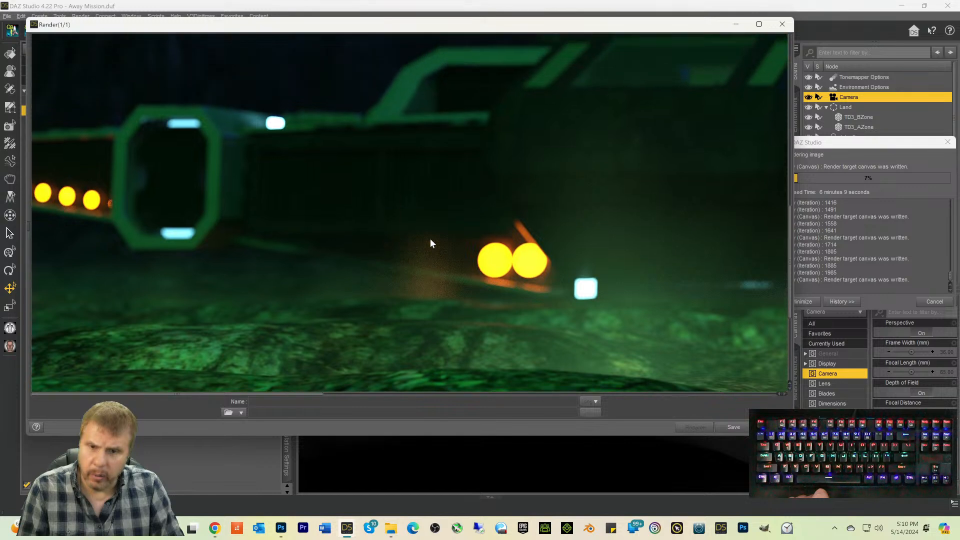
{"action": "scroll", "coordinate": [427, 250], "scroll_direction": "down", "scroll_amount": 6}
{"action": "scroll", "coordinate": [373, 250], "scroll_direction": "up", "scroll_amount": 5}
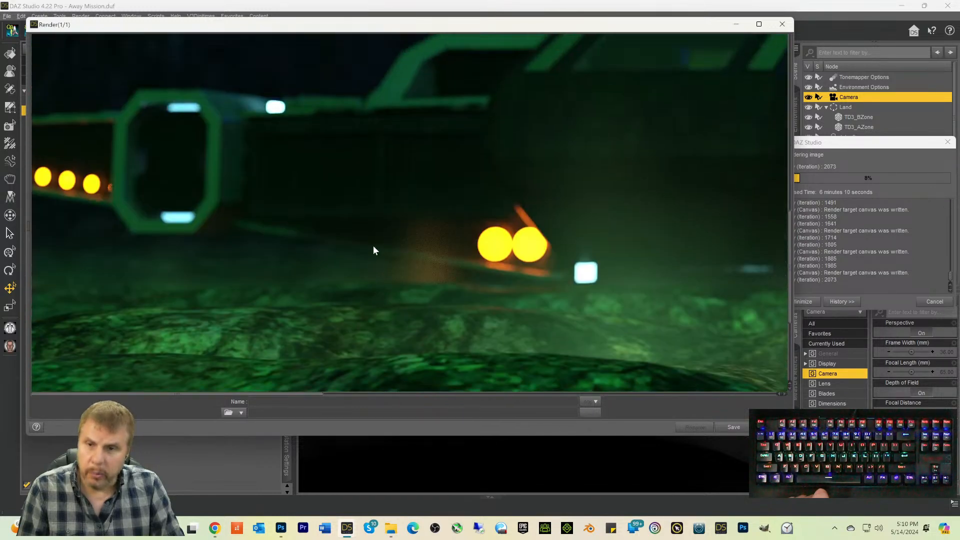
{"action": "scroll", "coordinate": [376, 216], "scroll_direction": "up", "scroll_amount": 3}
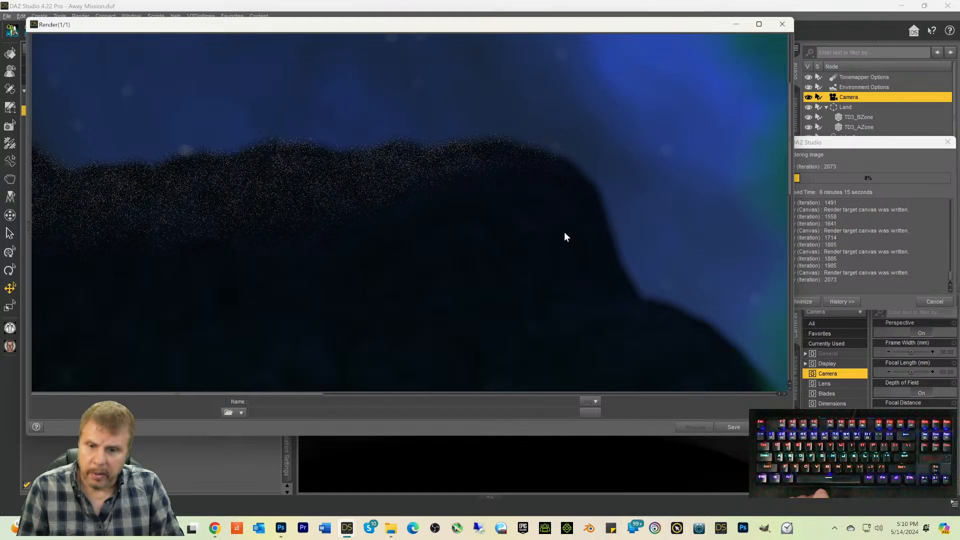
Step: Check the opposite side of the render, from the mountain slope against the sky to the foggy rocks below
{"action": "left_click_drag", "start_coordinate": [262, 393], "coordinate": [767, 398]}
{"action": "scroll", "coordinate": [657, 224], "scroll_direction": "up", "scroll_amount": 3}
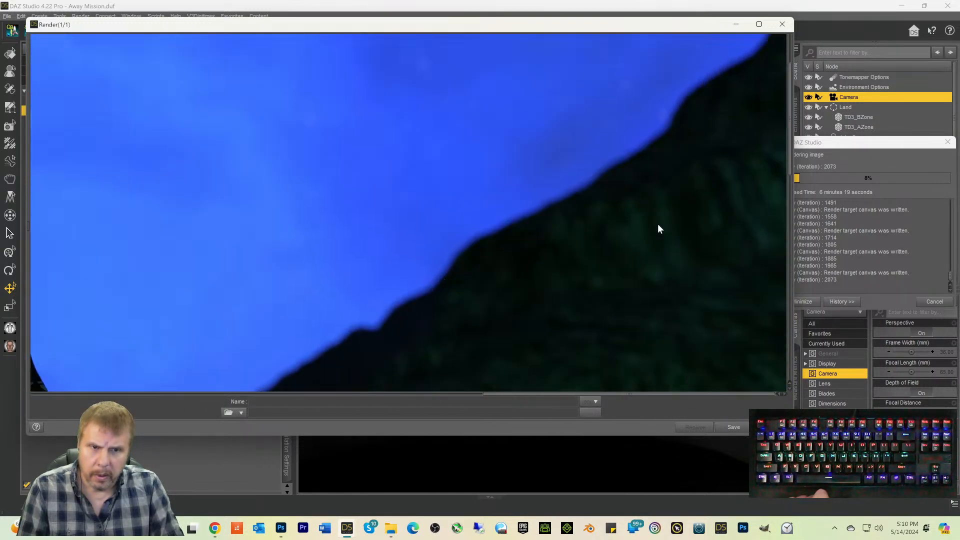
{"action": "scroll", "coordinate": [650, 221], "scroll_direction": "down", "scroll_amount": 5}
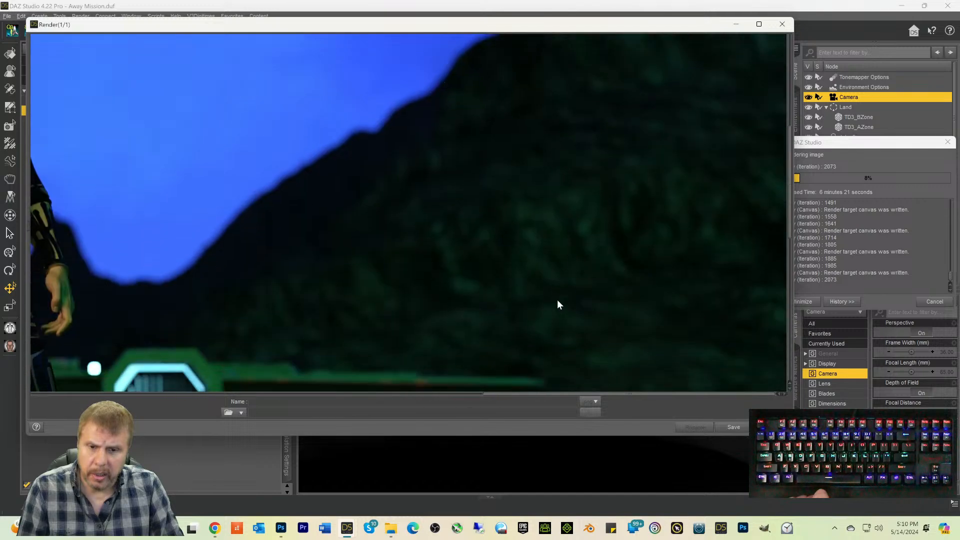
{"action": "scroll", "coordinate": [550, 341], "scroll_direction": "down", "scroll_amount": 6}
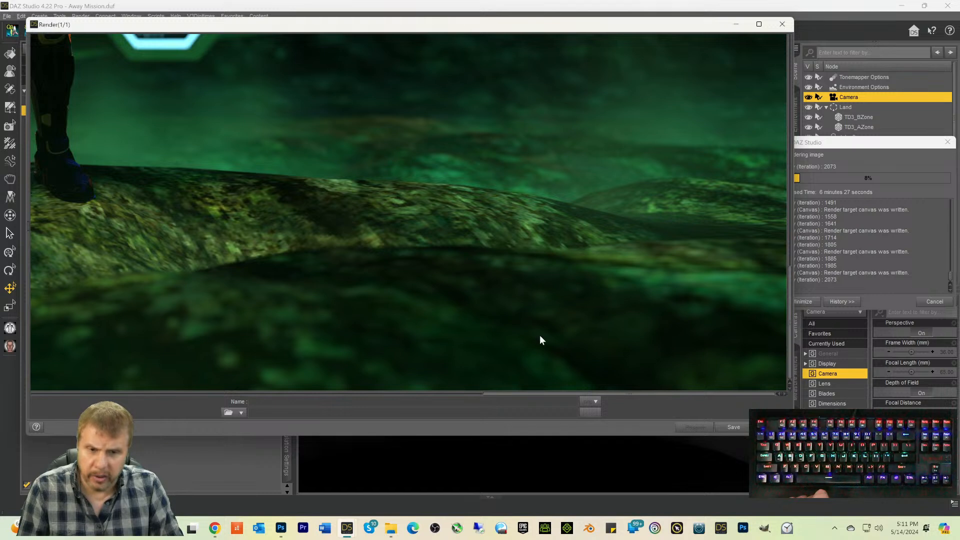
Step: Inspect the green foreground rocks in front of the ship, and compare them with the ship's hull and yellow lights
{"action": "left_click_drag", "start_coordinate": [558, 395], "coordinate": [122, 395]}
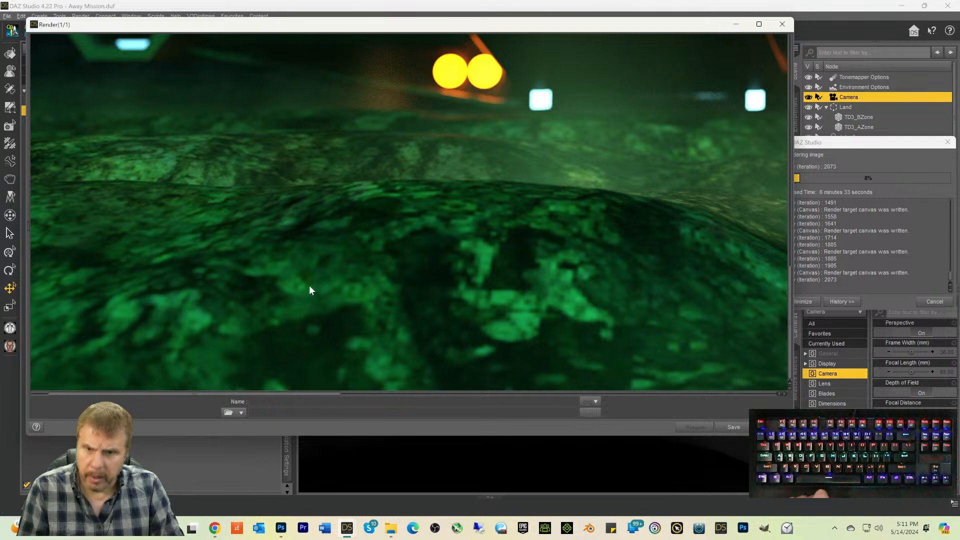
{"action": "scroll", "coordinate": [308, 277], "scroll_direction": "up", "scroll_amount": 5}
{"action": "scroll", "coordinate": [307, 274], "scroll_direction": "down", "scroll_amount": 5}
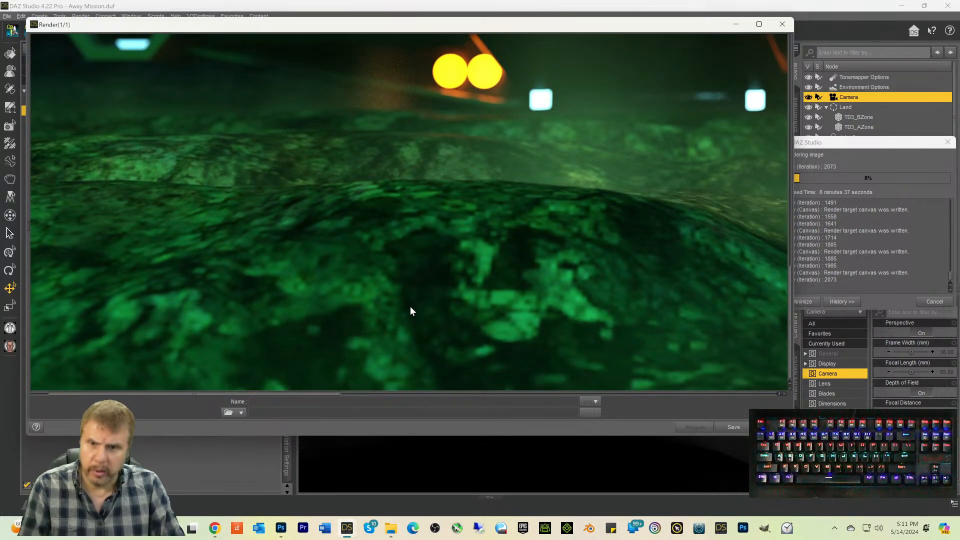
{"action": "scroll", "coordinate": [365, 276], "scroll_direction": "up", "scroll_amount": 10}
{"action": "scroll", "coordinate": [364, 300], "scroll_direction": "up", "scroll_amount": 20}
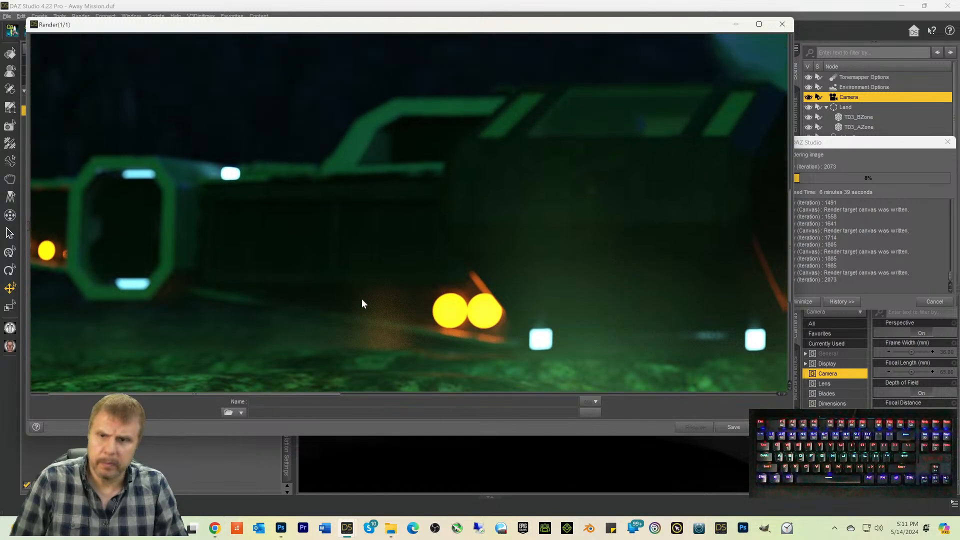
{"action": "scroll", "coordinate": [349, 271], "scroll_direction": "down", "scroll_amount": 20}
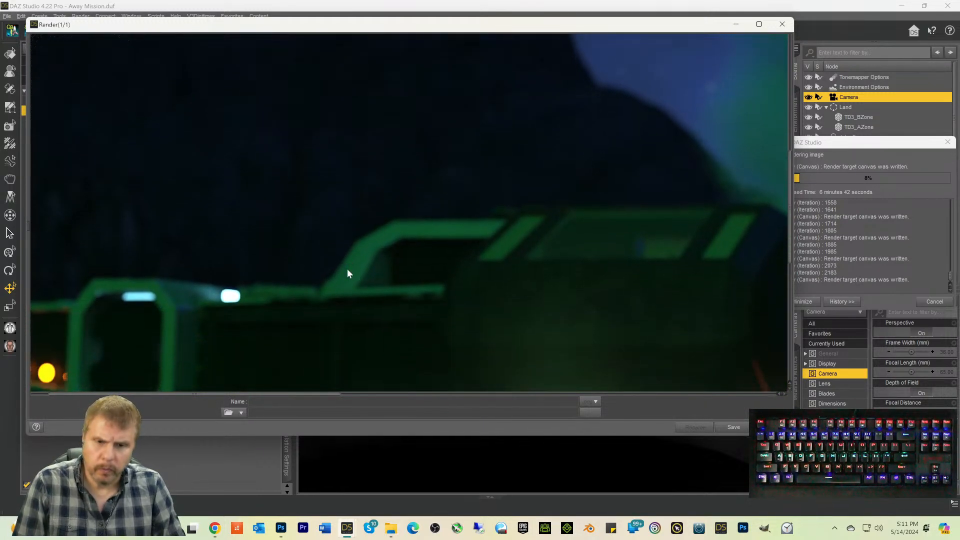
{"action": "scroll", "coordinate": [352, 272], "scroll_direction": "down", "scroll_amount": 10}
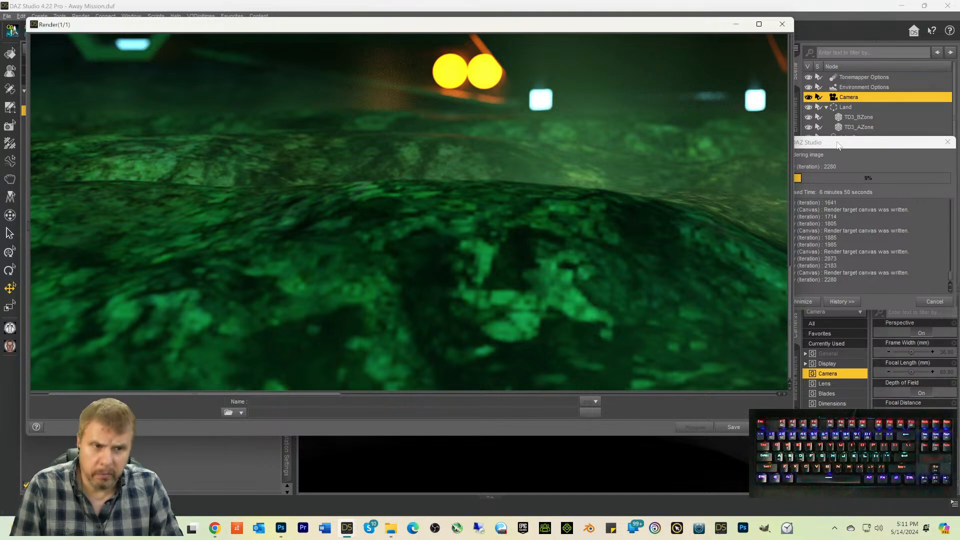
Step: Move the progress dialog down to uncover the scene hierarchy, and return to the render to recheck the figure from boots to face
{"action": "left_click_drag", "start_coordinate": [845, 142], "coordinate": [838, 221]}
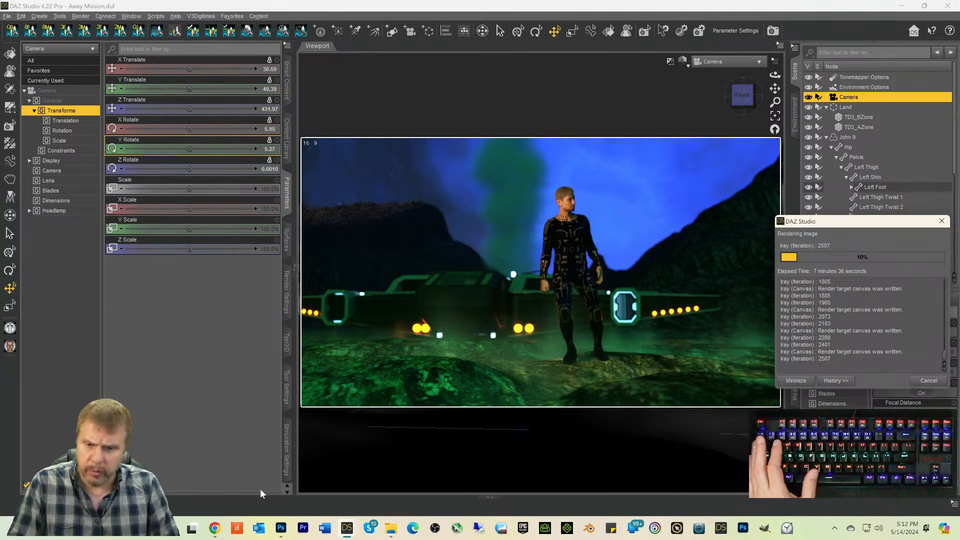
{"action": "mouse_move", "coordinate": [348, 528]}
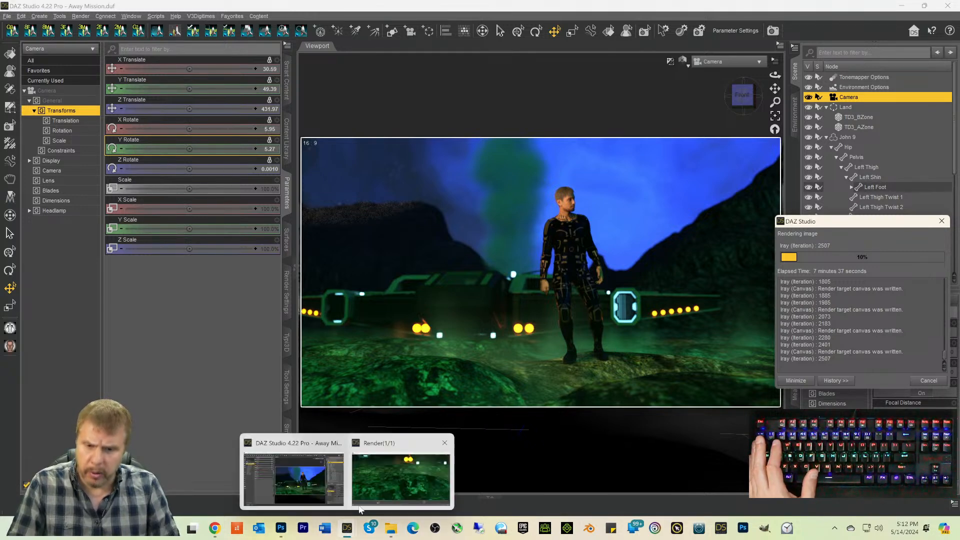
{"action": "left_click", "coordinate": [369, 476]}
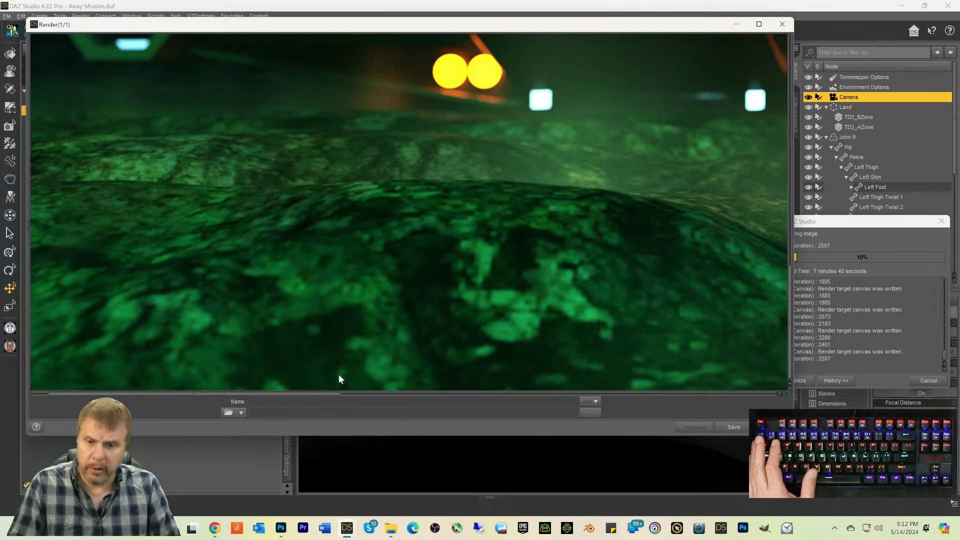
{"action": "left_click_drag", "start_coordinate": [324, 398], "coordinate": [585, 403]}
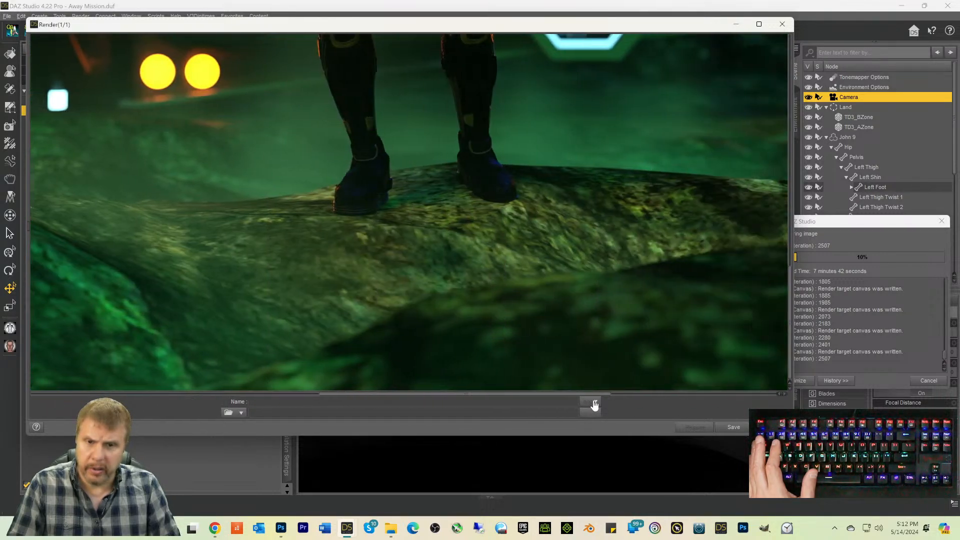
{"action": "scroll", "coordinate": [580, 272], "scroll_direction": "up", "scroll_amount": 10}
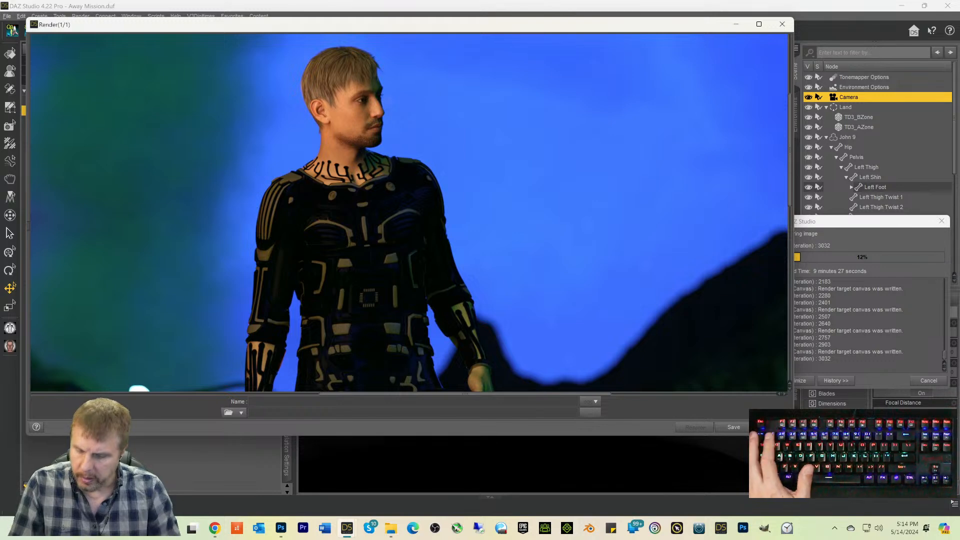
Step: Switch to Chrome and review the Iray HDRI Reshade page from its promo images down to the bundles and details
{"action": "left_click", "coordinate": [215, 528]}
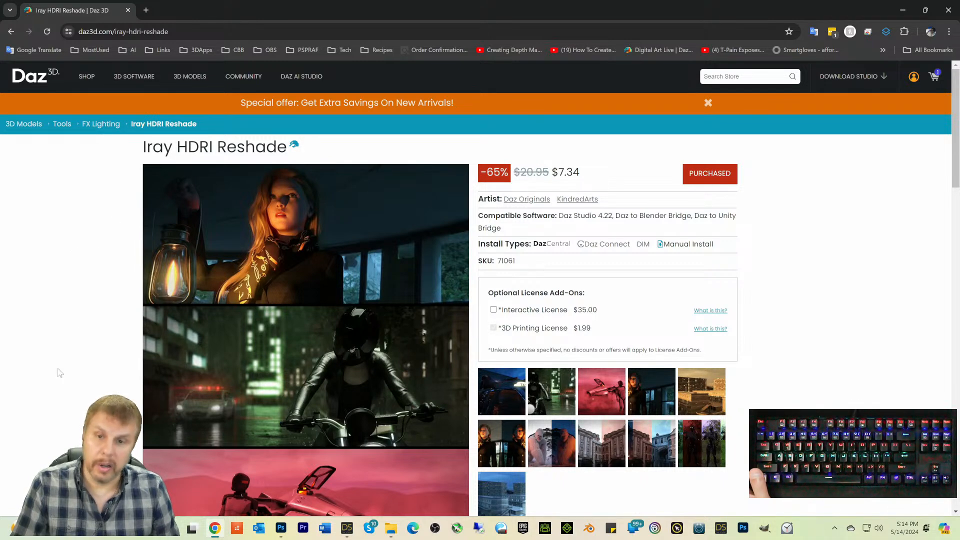
{"action": "scroll", "coordinate": [103, 328], "scroll_direction": "down", "scroll_amount": 2}
{"action": "scroll", "coordinate": [103, 328], "scroll_direction": "up", "scroll_amount": 2}
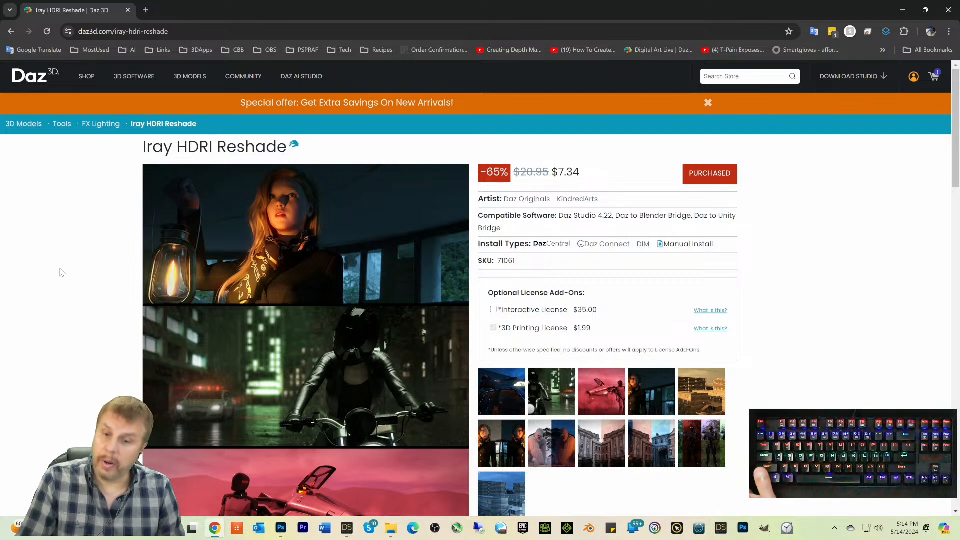
{"action": "scroll", "coordinate": [61, 274], "scroll_direction": "down", "scroll_amount": 2}
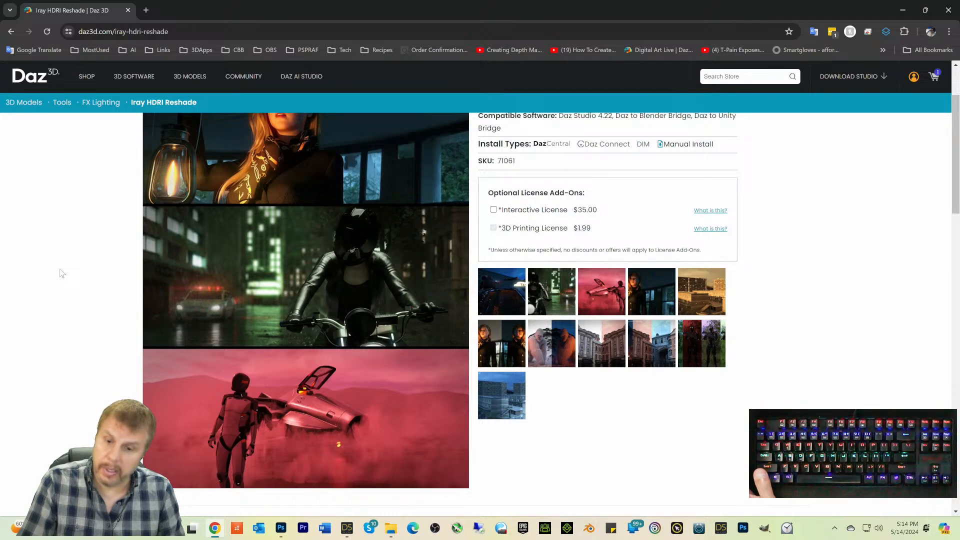
{"action": "scroll", "coordinate": [60, 273], "scroll_direction": "down", "scroll_amount": 5}
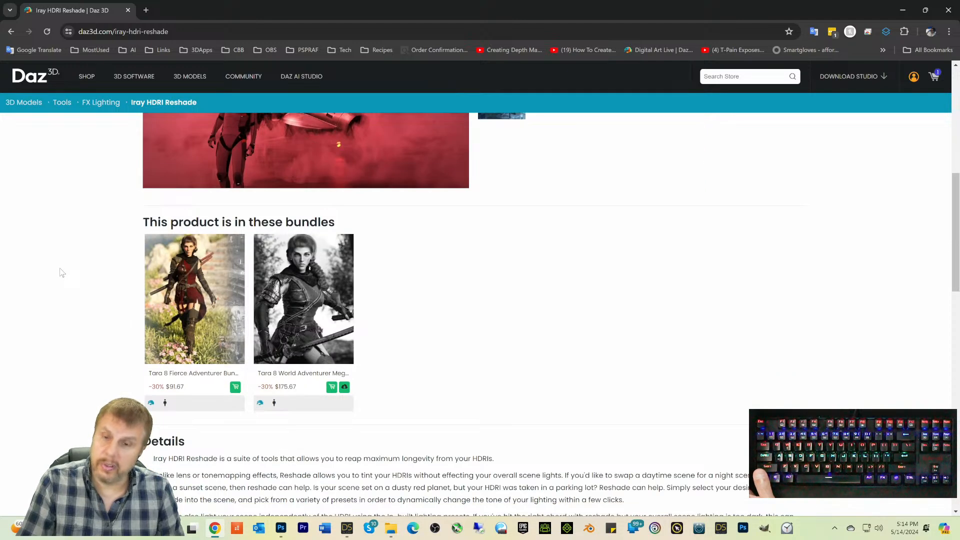
{"action": "scroll", "coordinate": [60, 272], "scroll_direction": "up", "scroll_amount": 6}
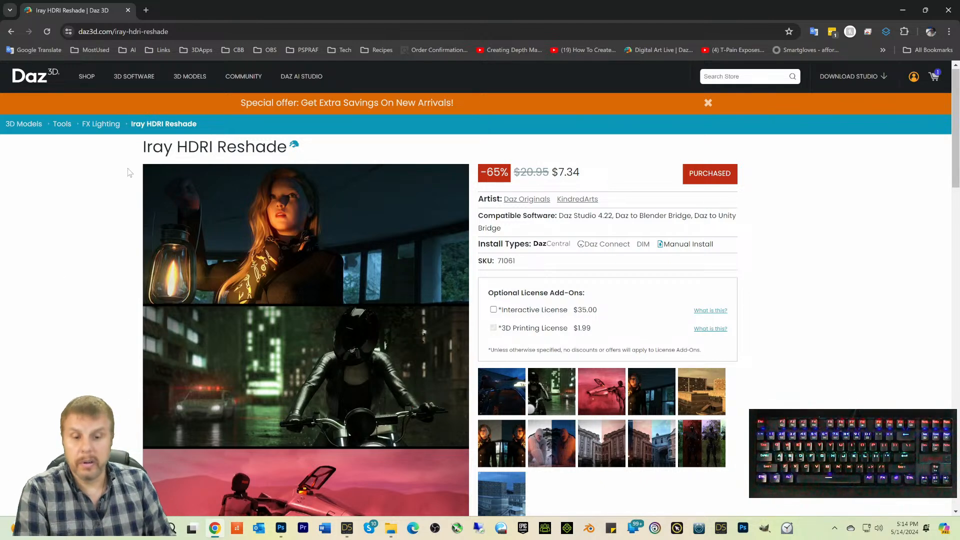
Step: View the enlarged motorcycle and red desert promo images in the product gallery and compare them with their original-lighting insets
{"action": "scroll", "coordinate": [610, 440], "scroll_direction": "down", "scroll_amount": 1}
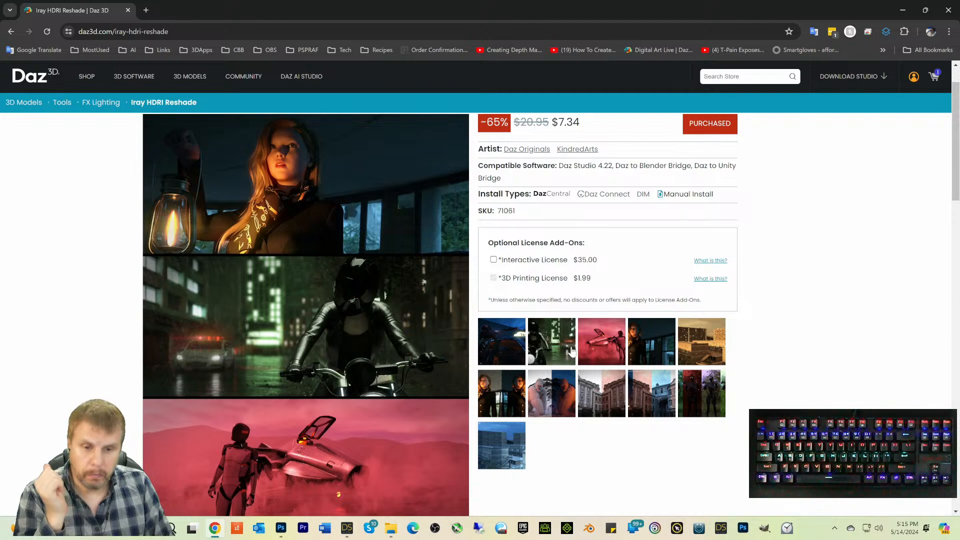
{"action": "left_click", "coordinate": [543, 345]}
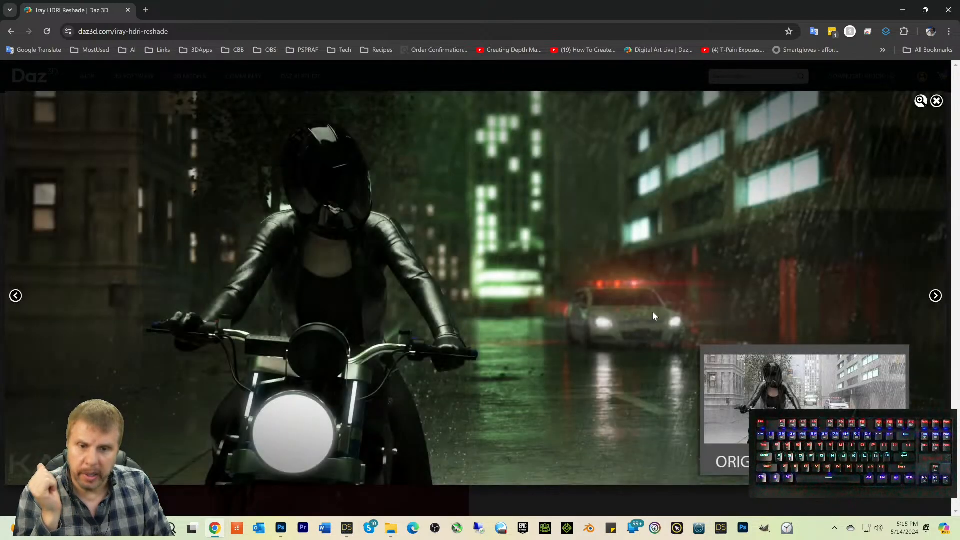
{"action": "left_click", "coordinate": [935, 296]}
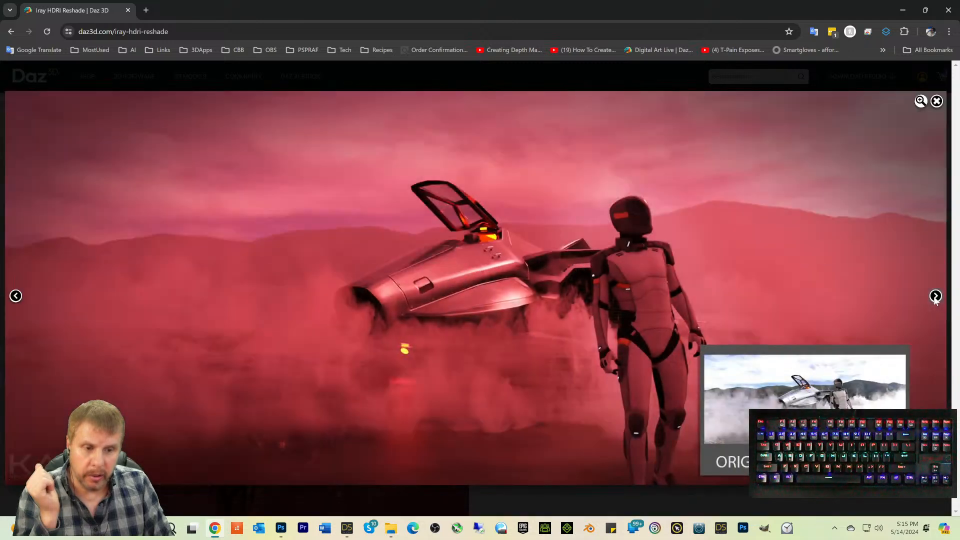
{"action": "left_click", "coordinate": [15, 295]}
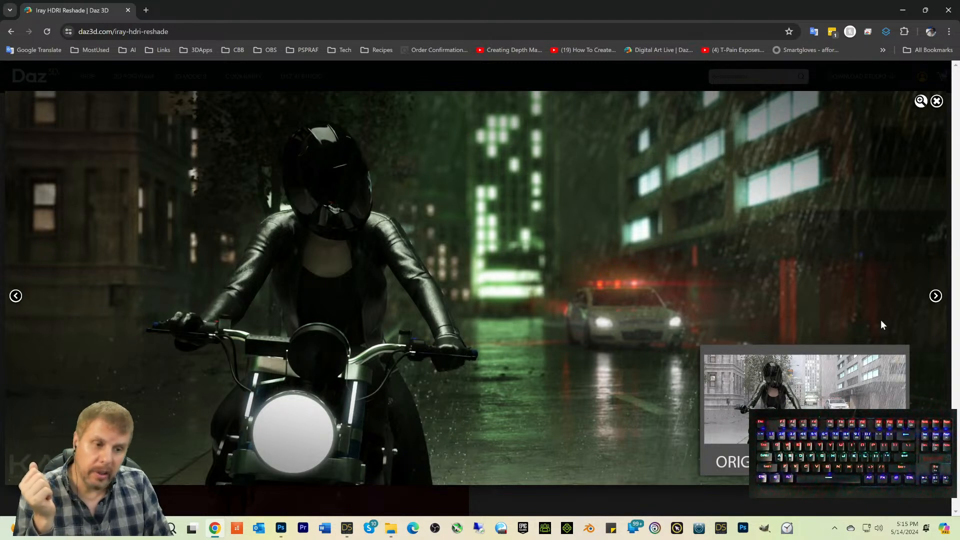
{"action": "left_click", "coordinate": [935, 296]}
Step: View the lantern and apartment block images plus the lantern, gorilla and building before-and-after comparisons, and close the gallery viewer
{"action": "left_click", "coordinate": [934, 296]}
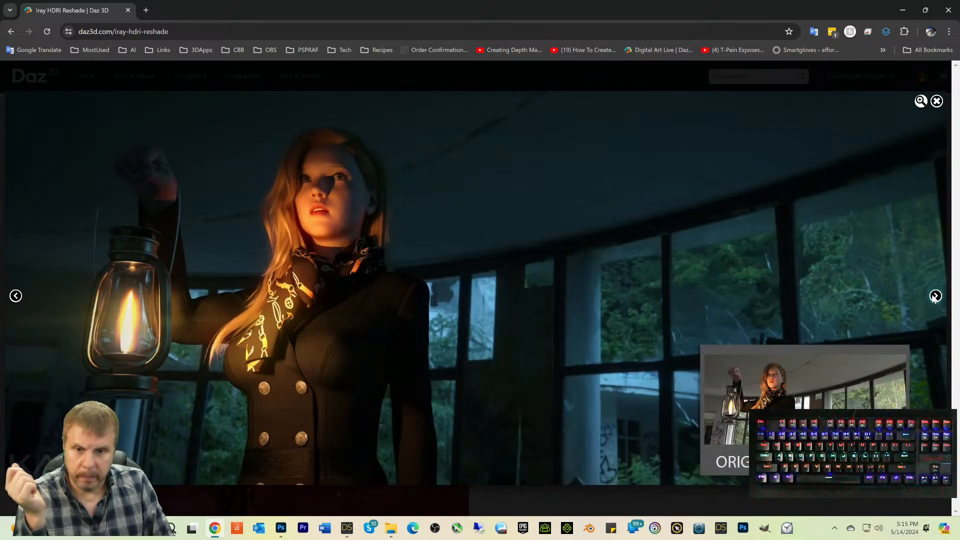
{"action": "left_click", "coordinate": [935, 296]}
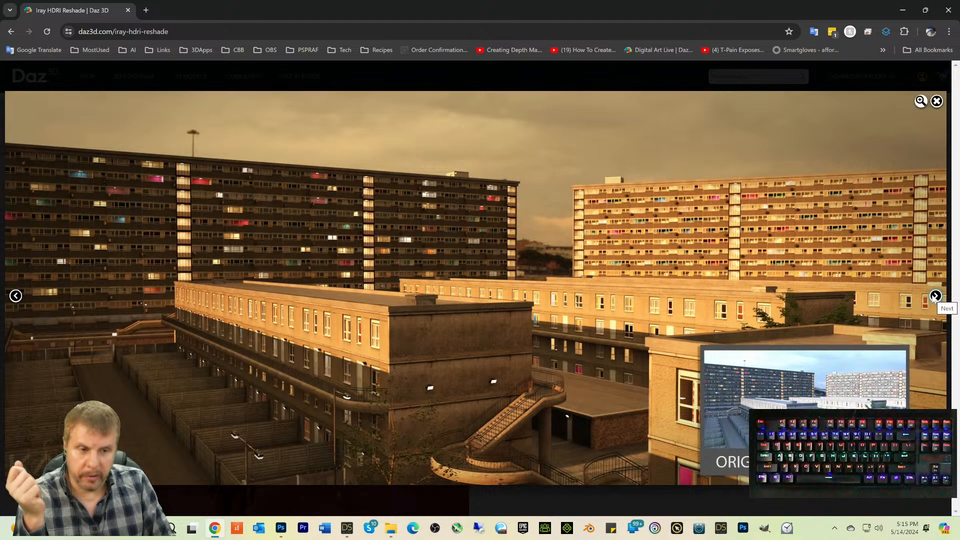
{"action": "left_click", "coordinate": [935, 296]}
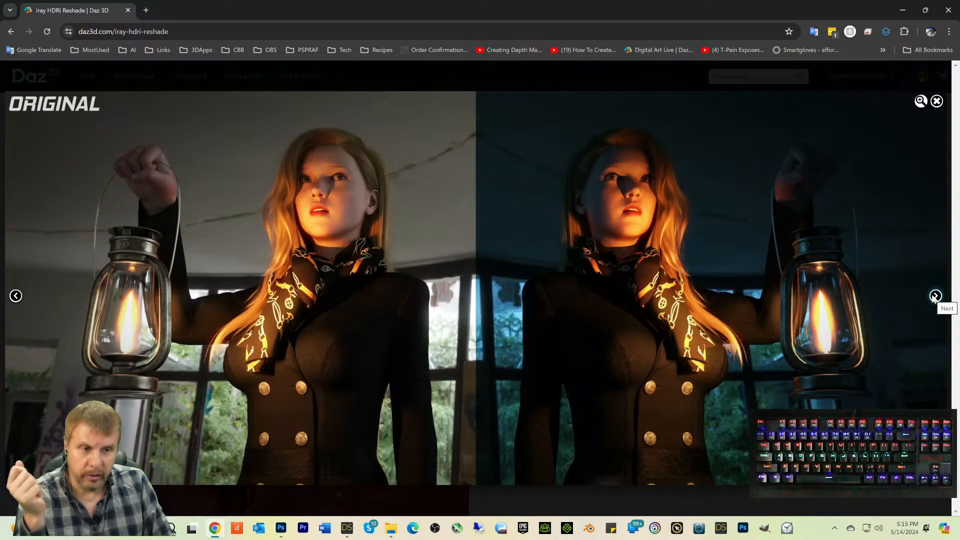
{"action": "left_click", "coordinate": [935, 296]}
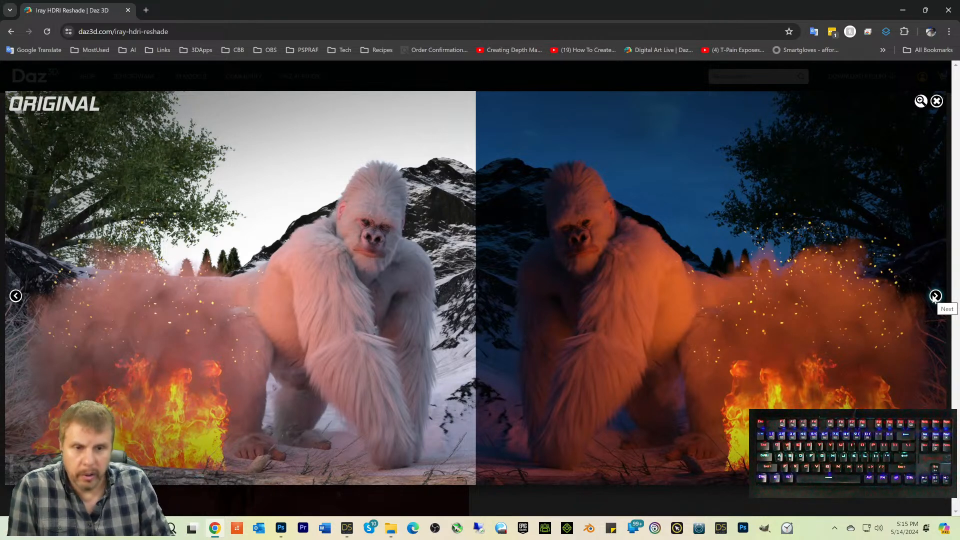
{"action": "left_click", "coordinate": [934, 296]}
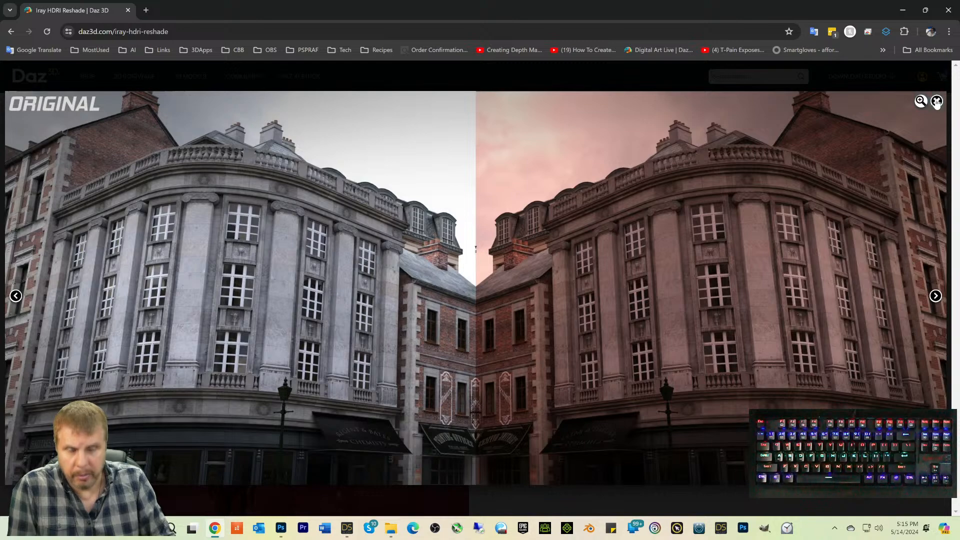
{"action": "left_click", "coordinate": [936, 102]}
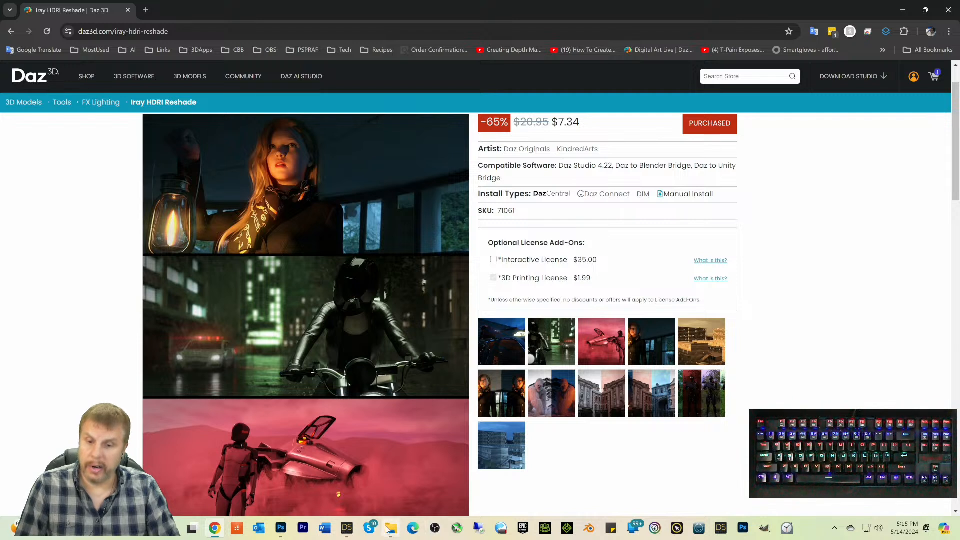
Step: Return to the Daz Studio render, check the dark mountain ridge at its far side for grain, and come back to the figure
{"action": "mouse_move", "coordinate": [340, 529]}
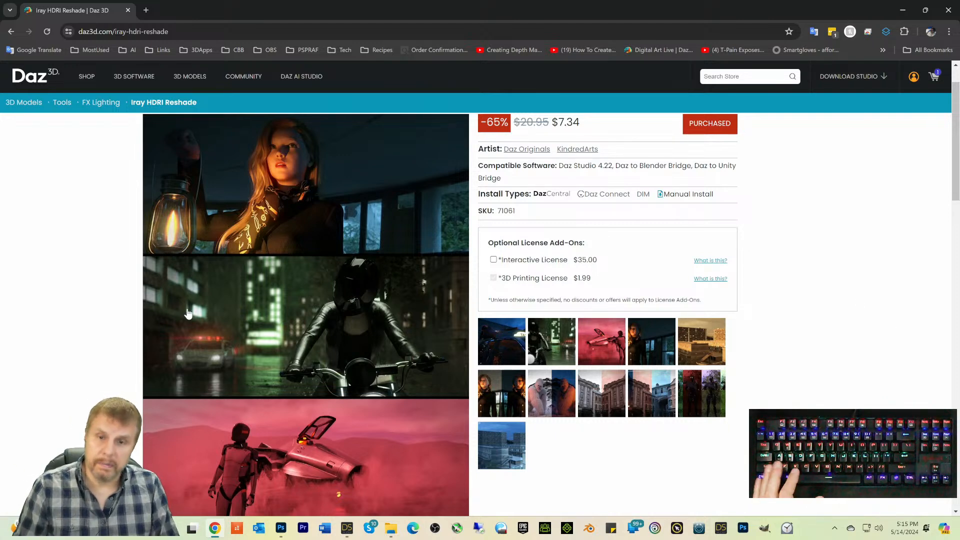
{"action": "left_click", "coordinate": [902, 10]}
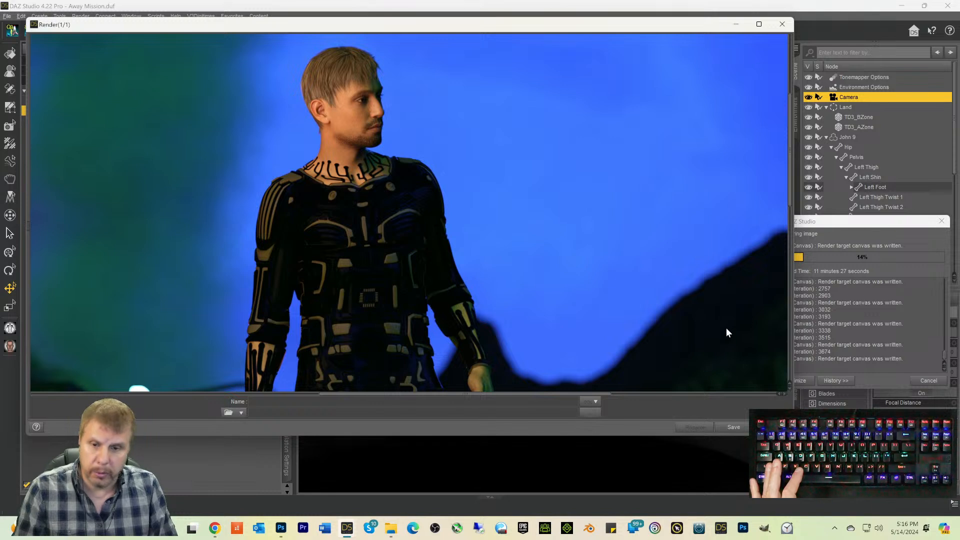
{"action": "left_click_drag", "start_coordinate": [354, 396], "coordinate": [2, 397]}
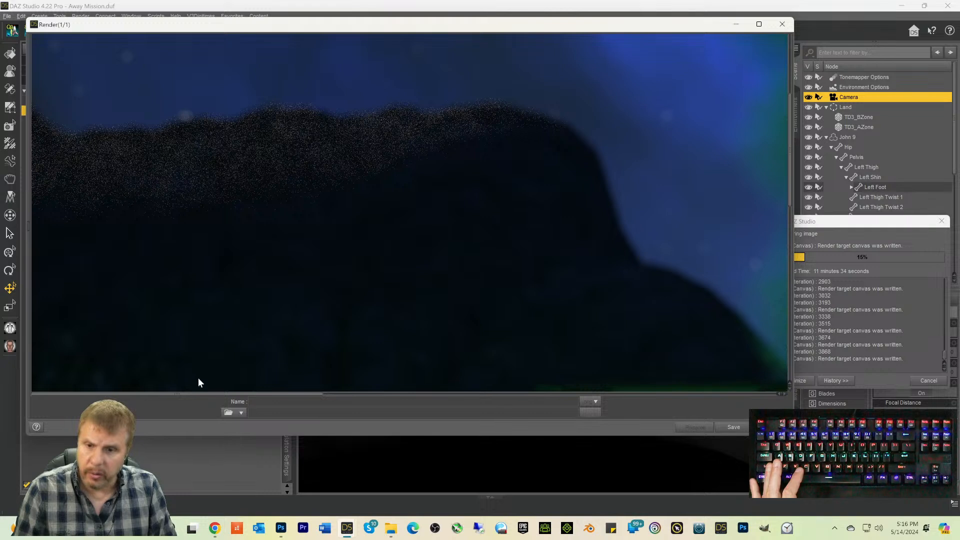
{"action": "left_click_drag", "start_coordinate": [197, 395], "coordinate": [491, 395]}
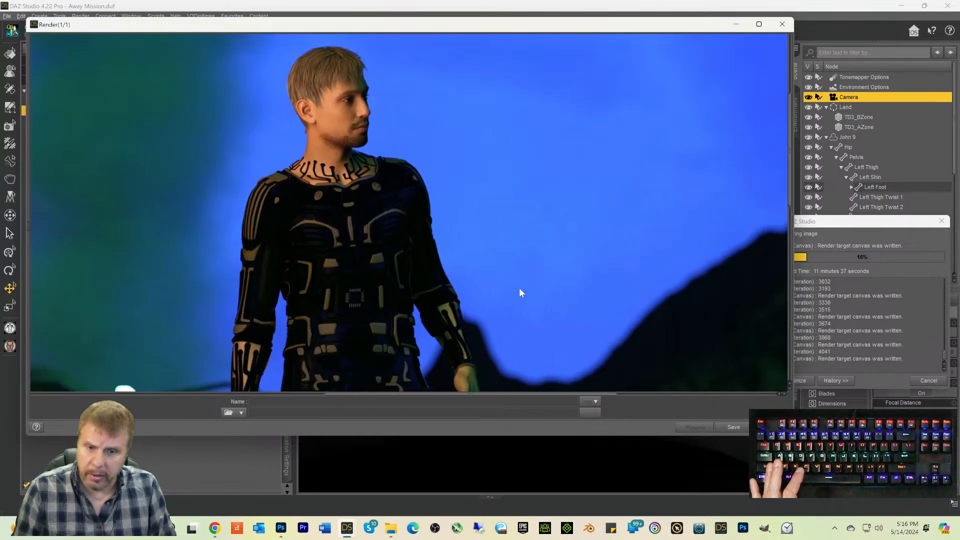
Step: Inspect the figure from face to boots and the mossy rocks beneath for remaining noise
{"action": "scroll", "coordinate": [516, 300], "scroll_direction": "down", "scroll_amount": 3}
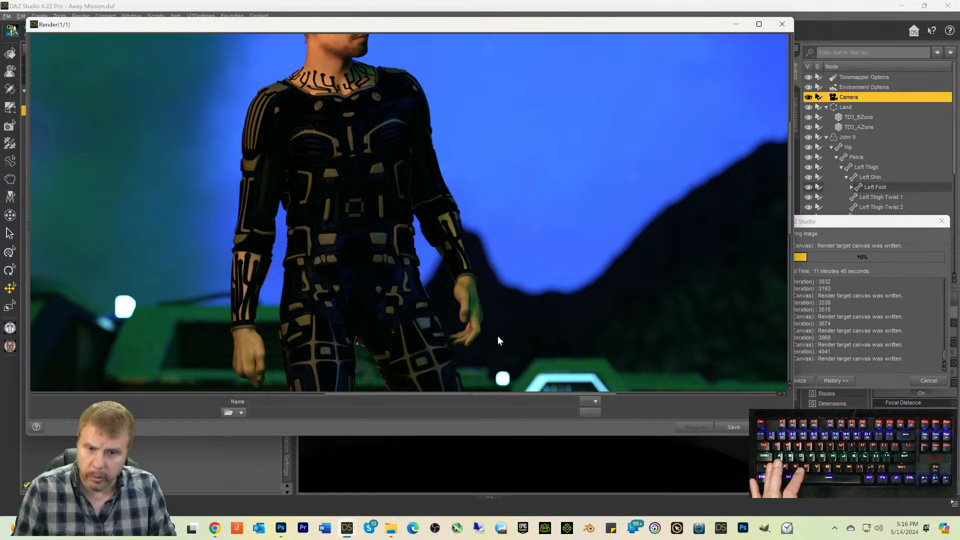
{"action": "scroll", "coordinate": [551, 334], "scroll_direction": "down", "scroll_amount": 9}
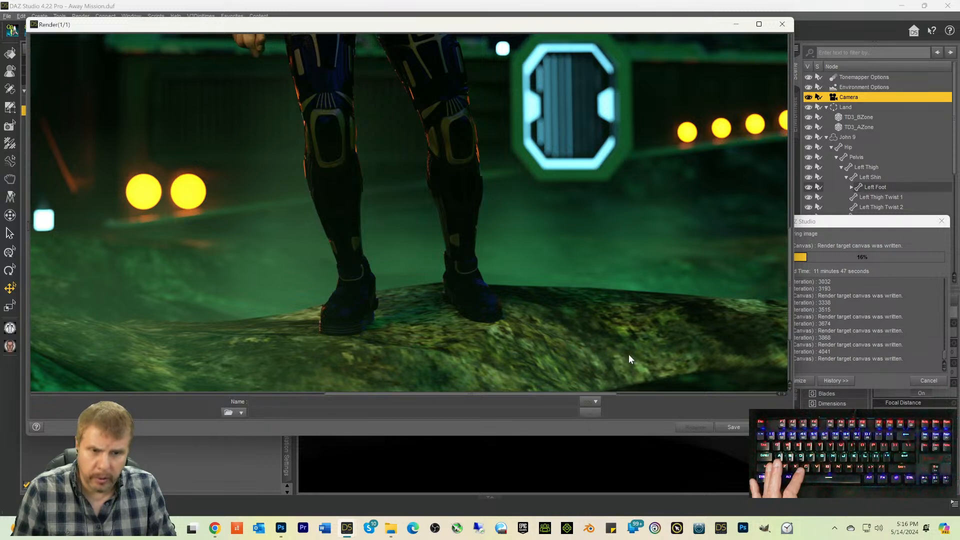
{"action": "scroll", "coordinate": [565, 287], "scroll_direction": "up", "scroll_amount": 10}
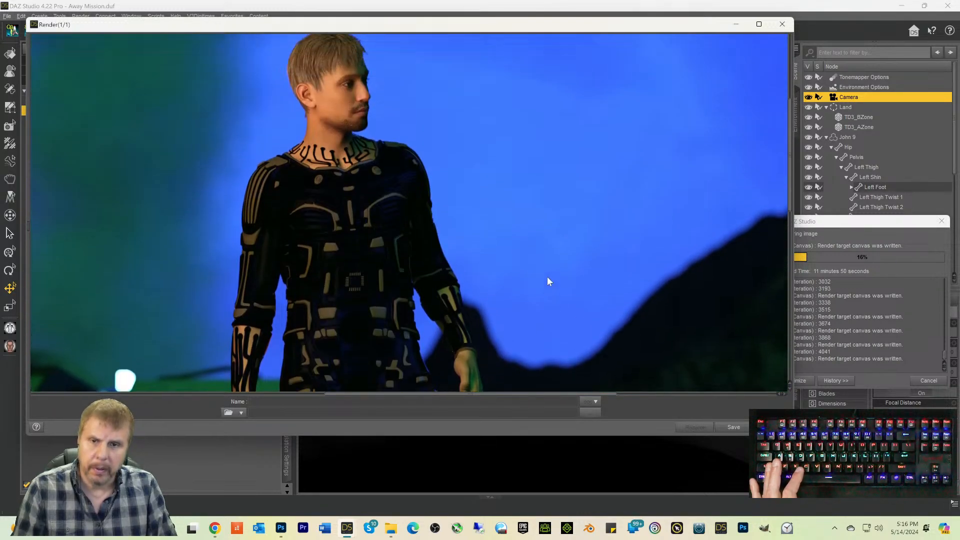
{"action": "scroll", "coordinate": [547, 276], "scroll_direction": "up", "scroll_amount": 2}
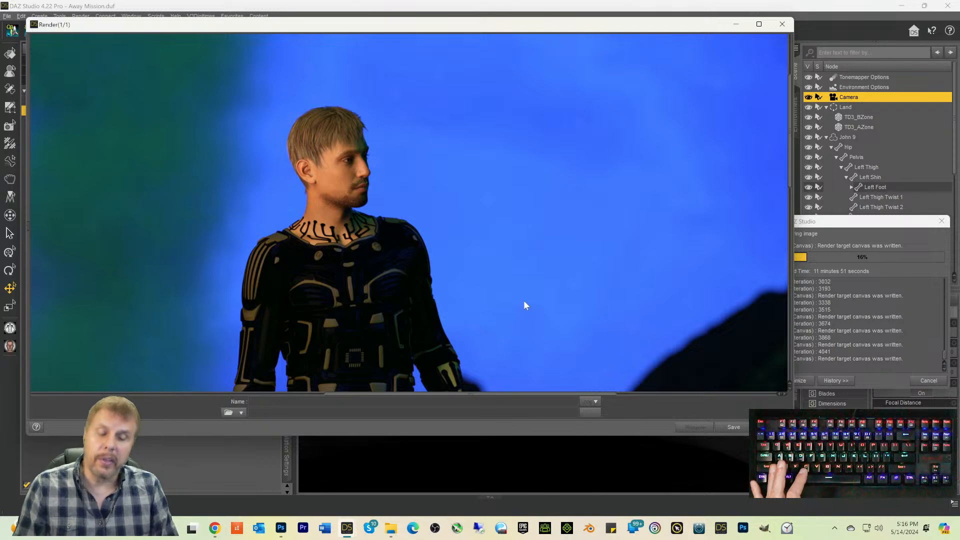
{"action": "scroll", "coordinate": [524, 303], "scroll_direction": "down", "scroll_amount": 10}
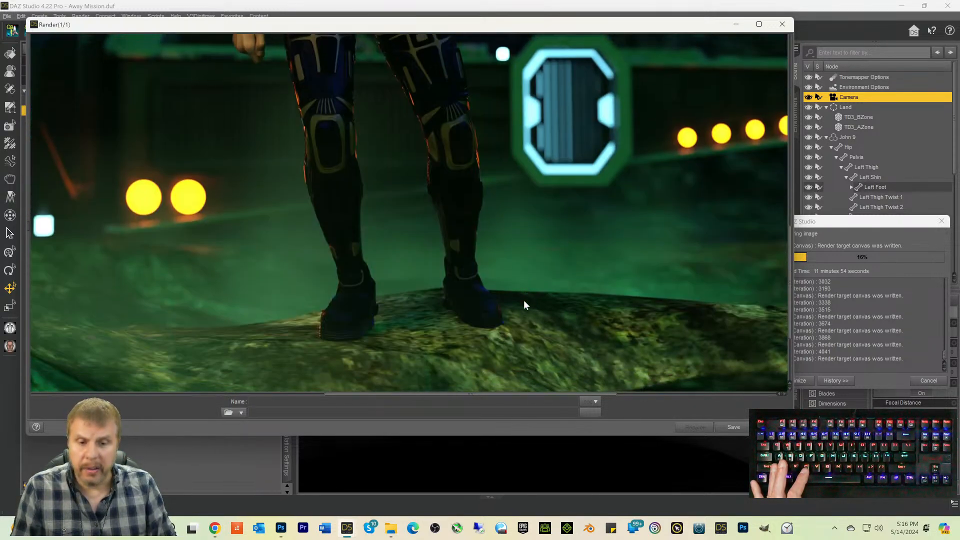
{"action": "scroll", "coordinate": [523, 305], "scroll_direction": "down", "scroll_amount": 2}
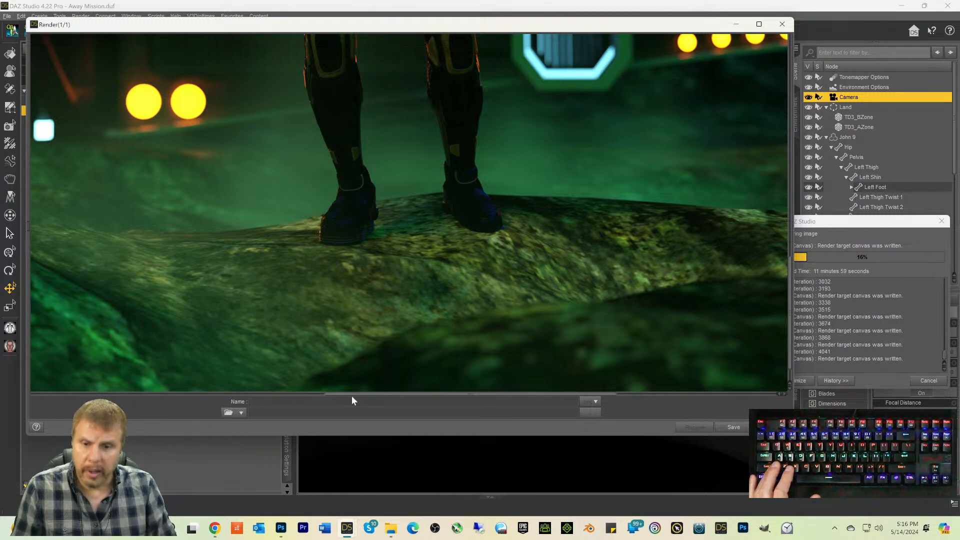
Step: Examine the area beside the figure, from the foreground rocks past the ship's hatch and yellow lights to the mountain slope and sky
{"action": "left_click_drag", "start_coordinate": [354, 394], "coordinate": [405, 397]}
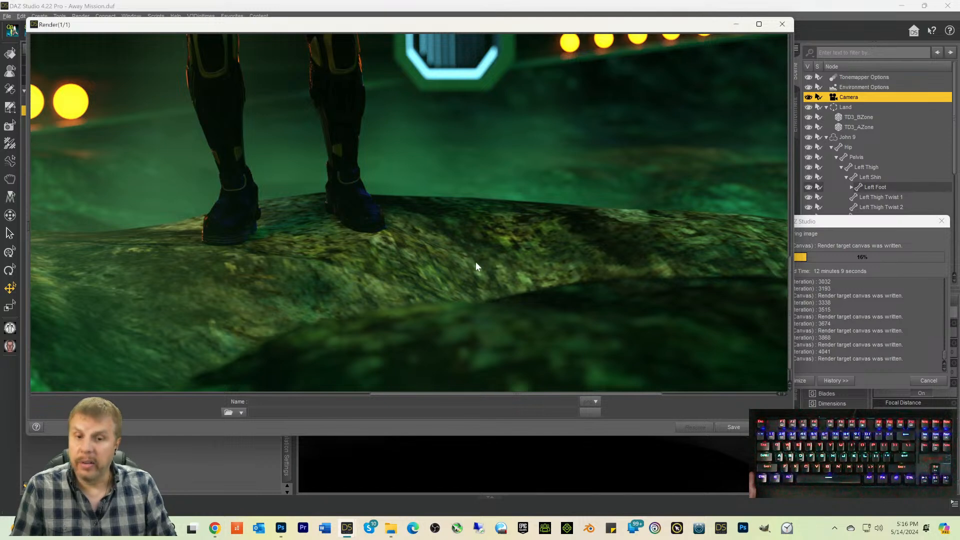
{"action": "scroll", "coordinate": [612, 232], "scroll_direction": "up", "scroll_amount": 6}
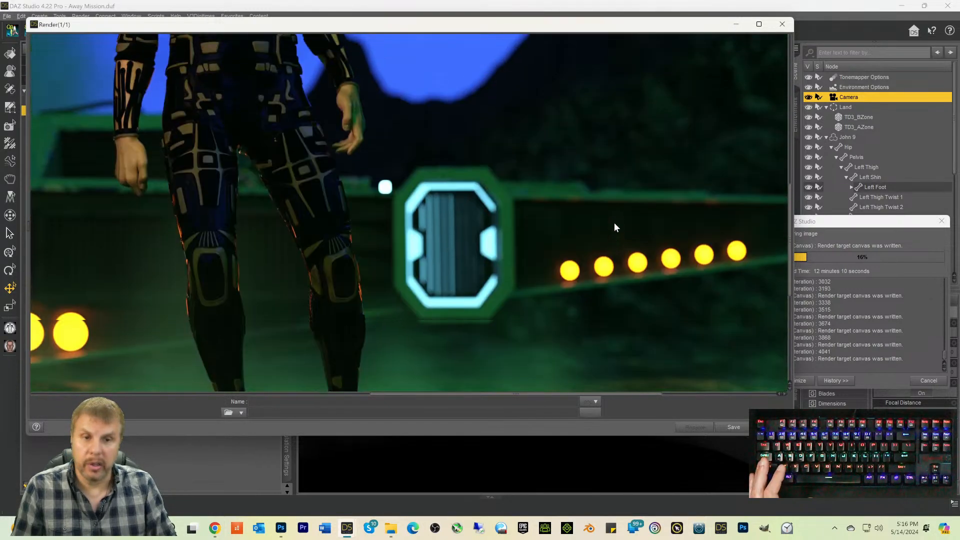
{"action": "scroll", "coordinate": [615, 226], "scroll_direction": "up", "scroll_amount": 5}
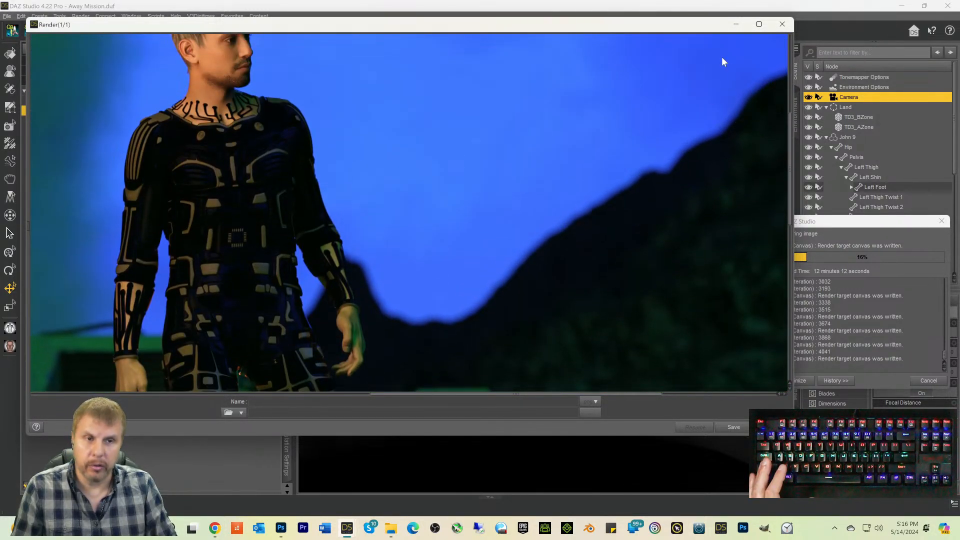
{"action": "scroll", "coordinate": [601, 116], "scroll_direction": "up", "scroll_amount": 3}
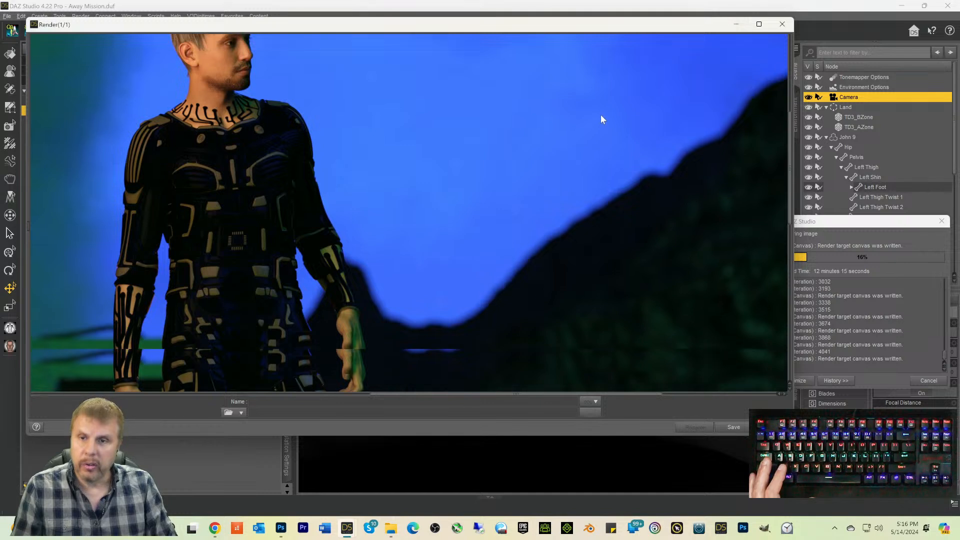